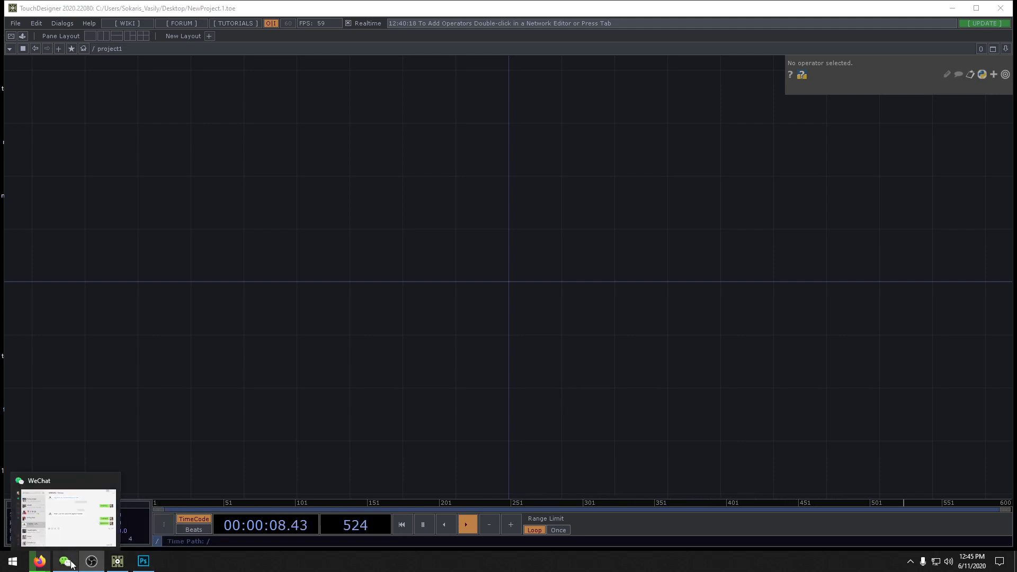
# Step: Switch to Firefox and examine the stage design image results, including the hexagon-panel stage, for layout references
pyautogui.moveTo(31, 565)
pyautogui.click(374, 500)
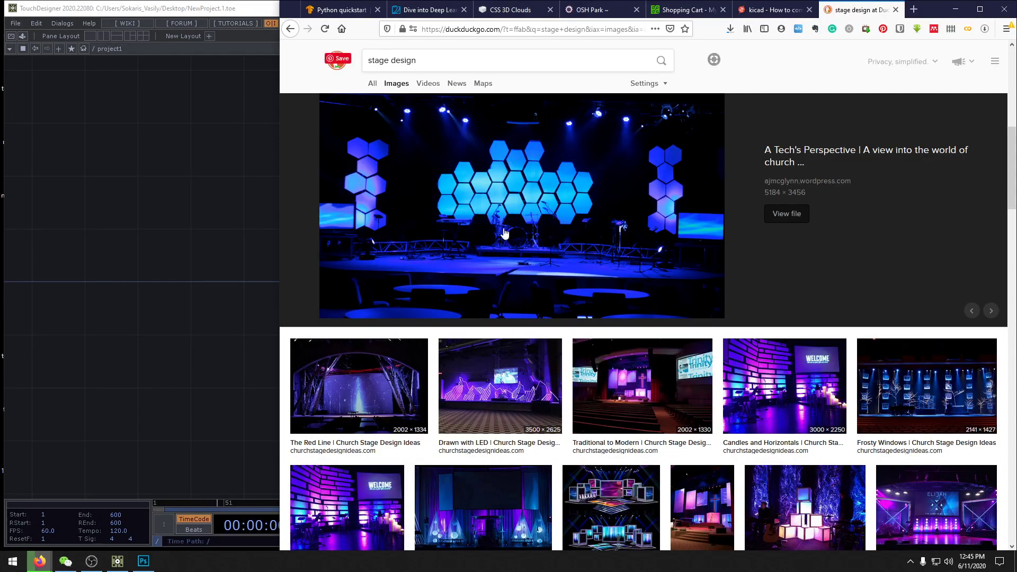
pyautogui.scroll(5, 504, 231)
pyautogui.scroll(3, 506, 222)
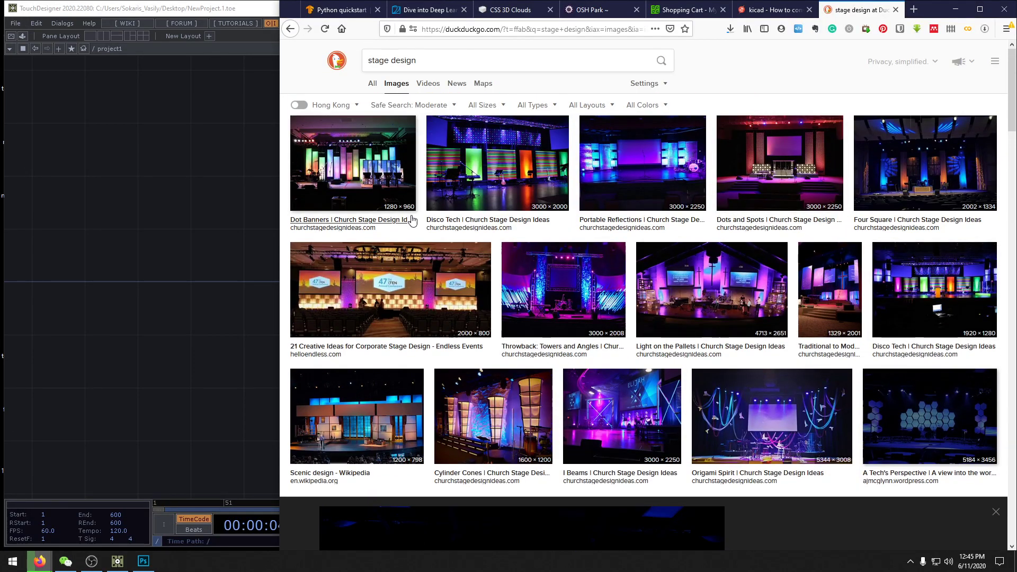
pyautogui.scroll(-3, 773, 334)
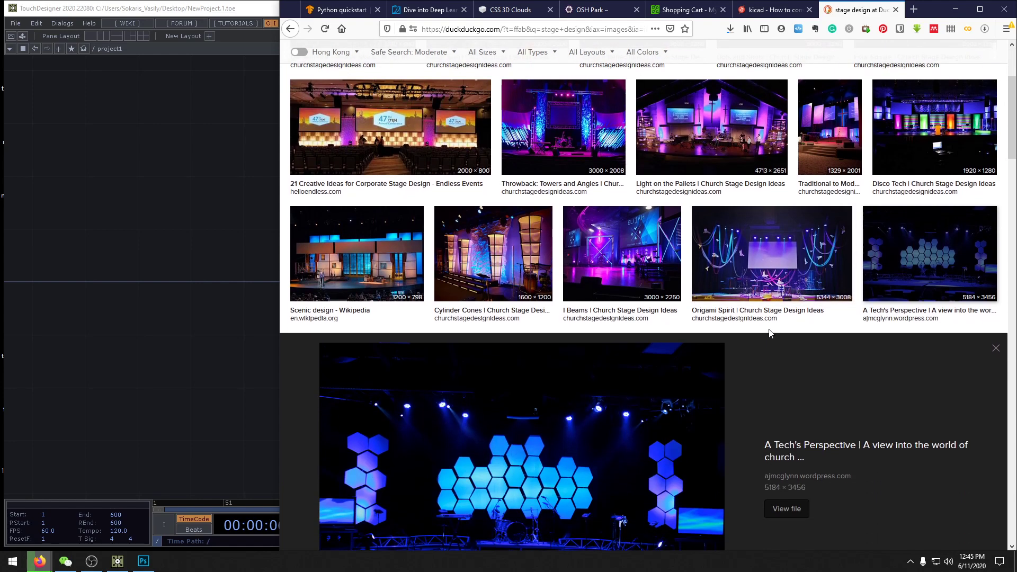
pyautogui.scroll(-1, 784, 331)
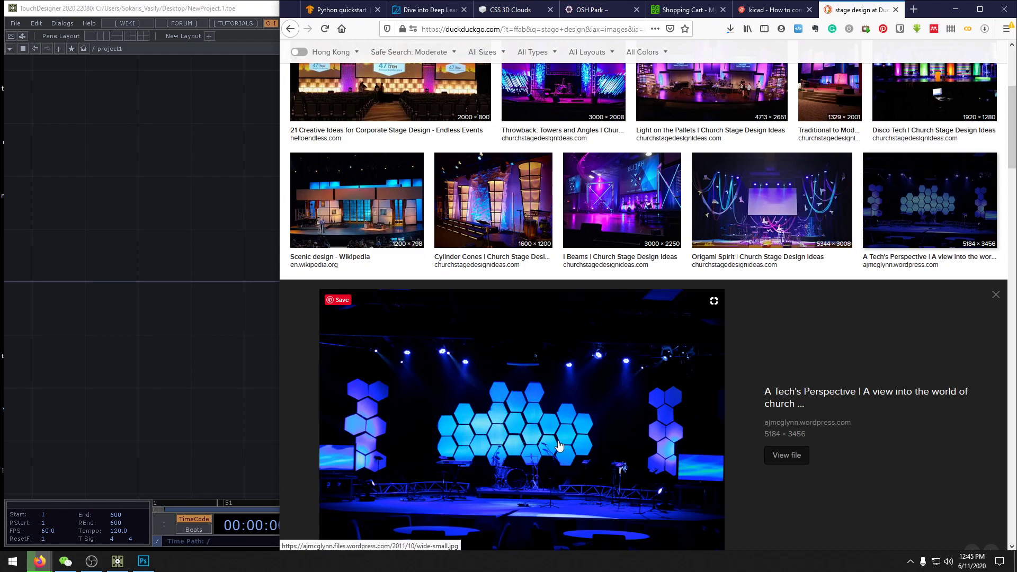
pyautogui.scroll(4, 558, 445)
pyautogui.scroll(-6, 558, 444)
pyautogui.scroll(4, 562, 316)
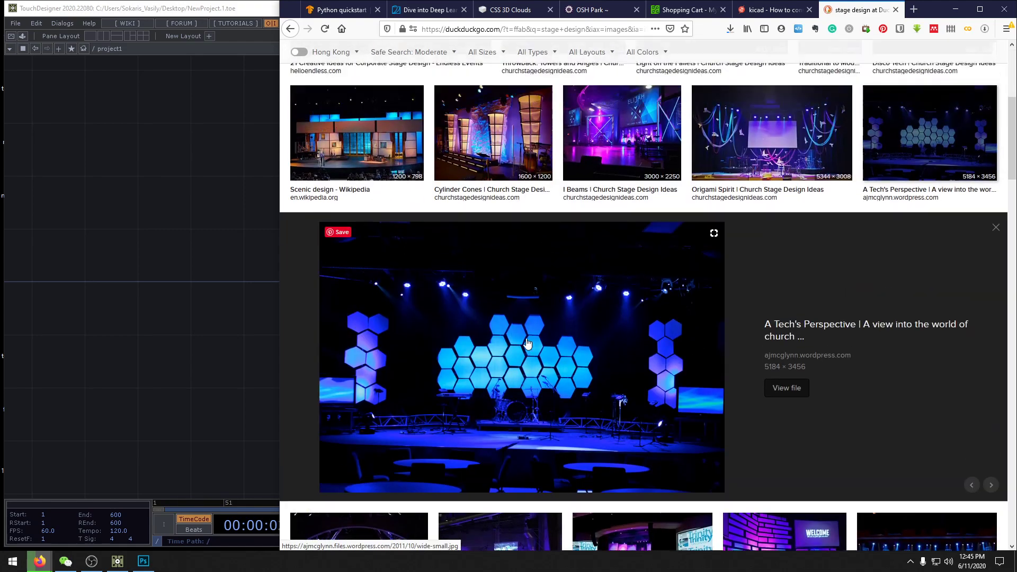
pyautogui.scroll(2, 527, 343)
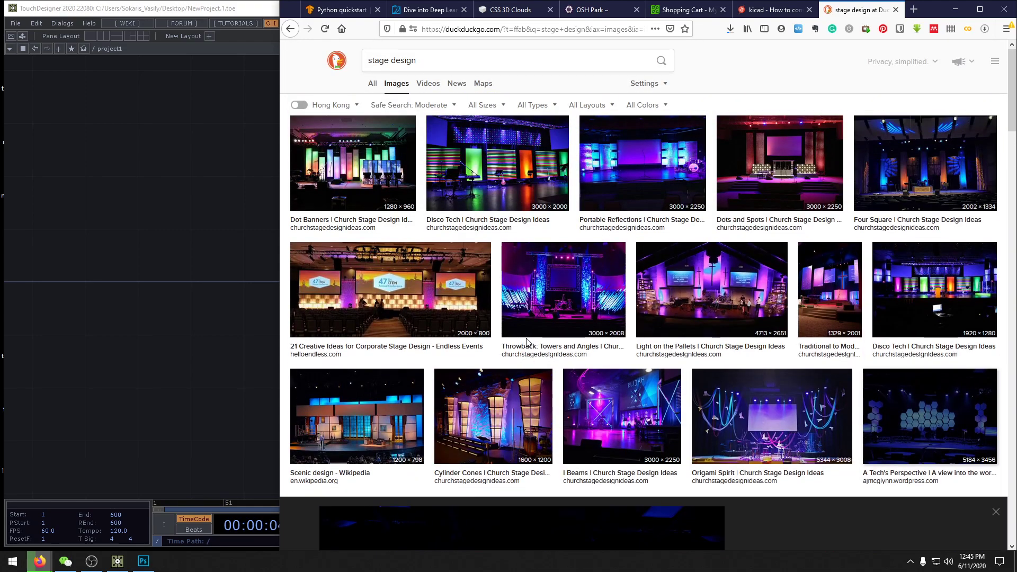
pyautogui.scroll(-7, 526, 341)
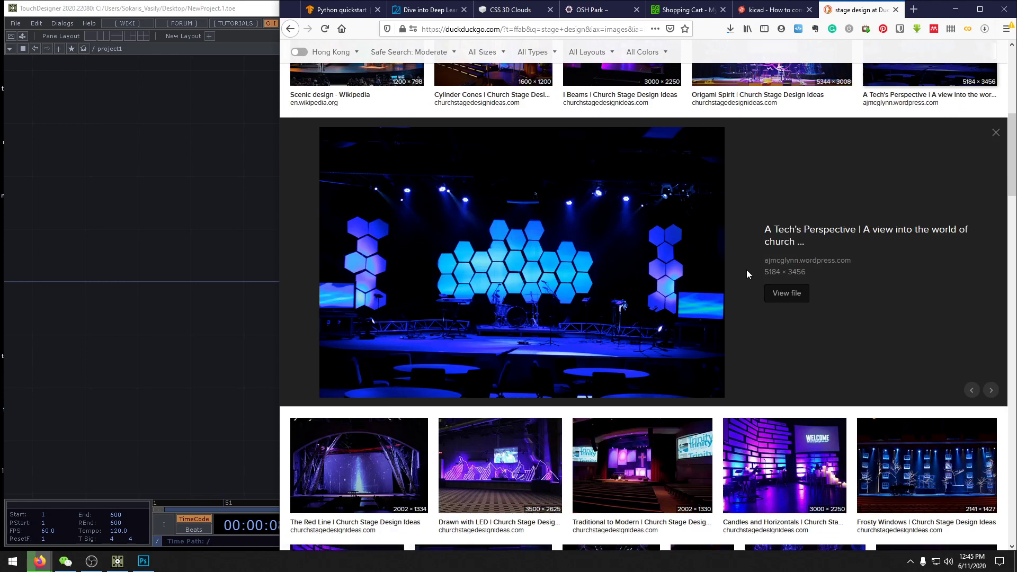
pyautogui.scroll(-3, 882, 275)
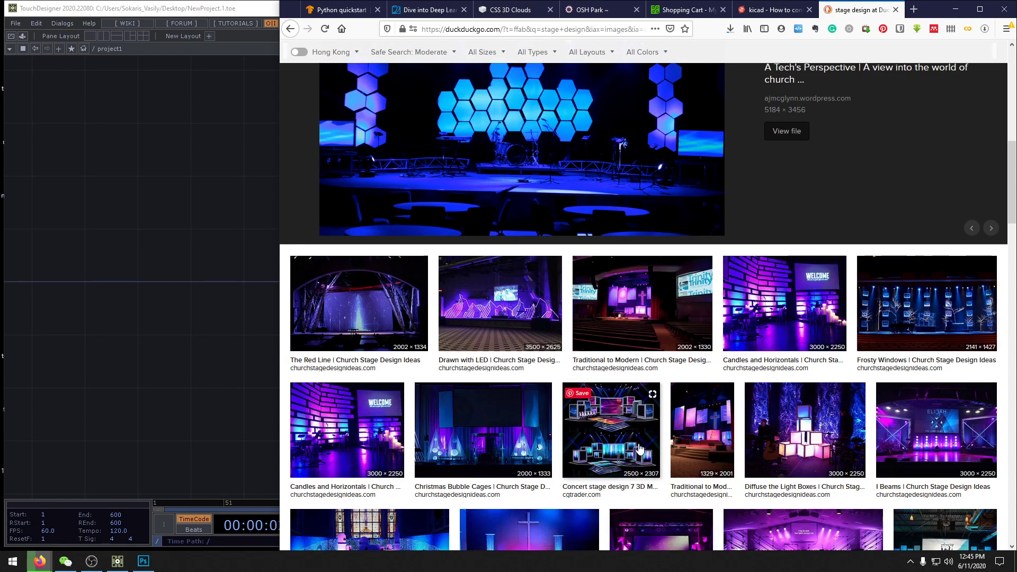
# Step: Open the preview of the "Concert stage design 7 3D Model" image and examine it alongside the other stage design results
pyautogui.click(620, 436)
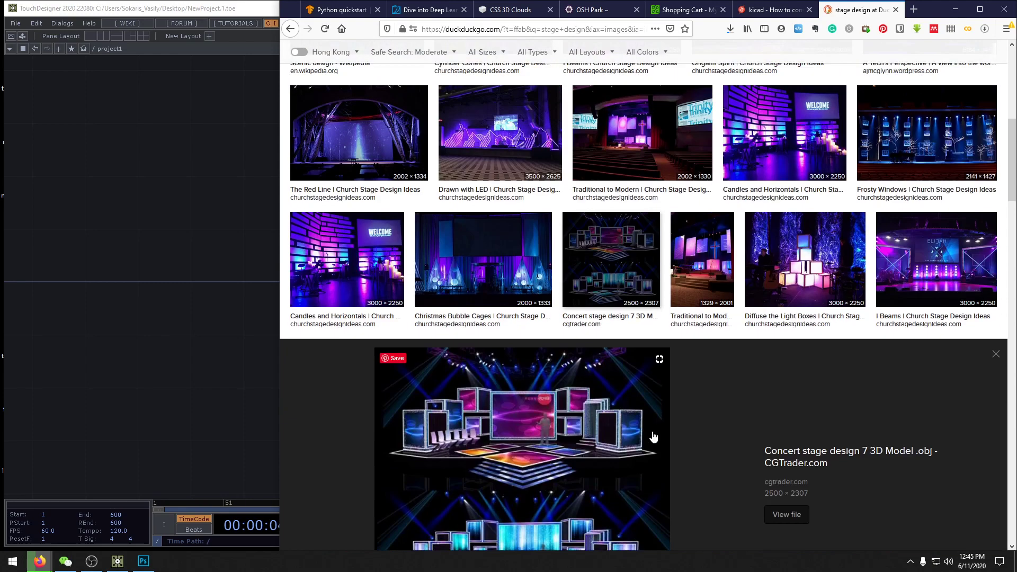
pyautogui.scroll(-2, 733, 358)
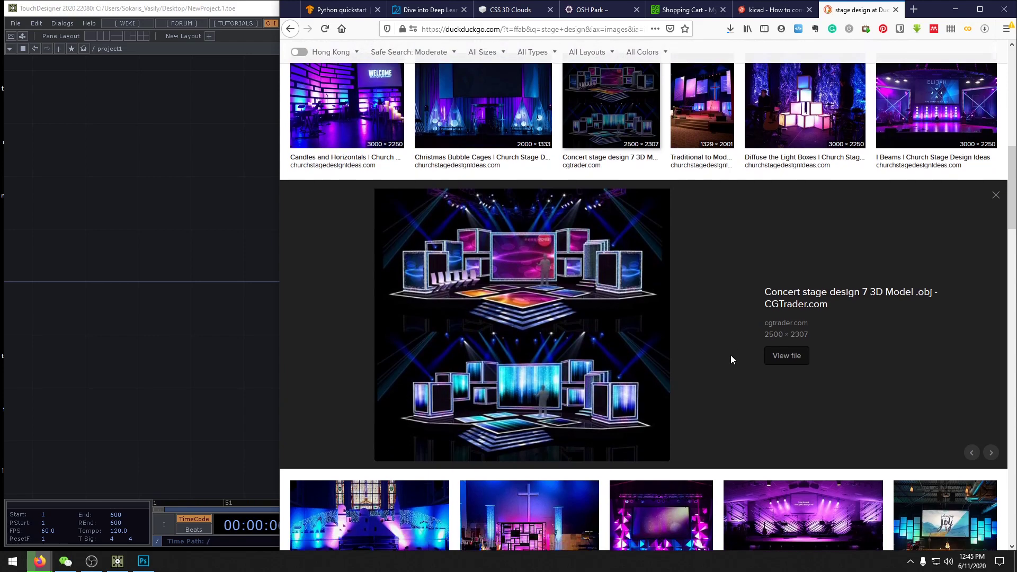
pyautogui.scroll(-3, 729, 359)
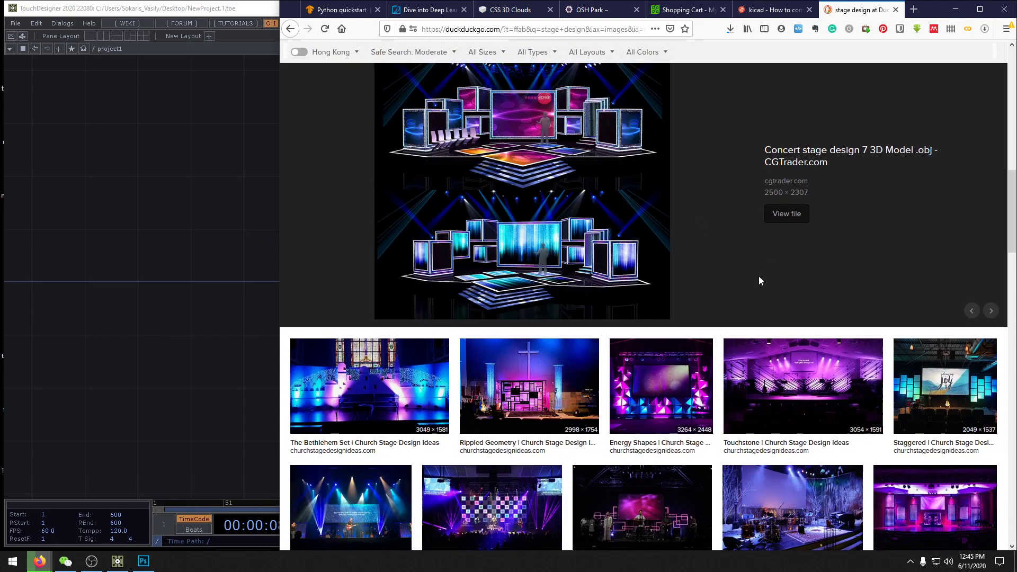
pyautogui.scroll(-3, 758, 276)
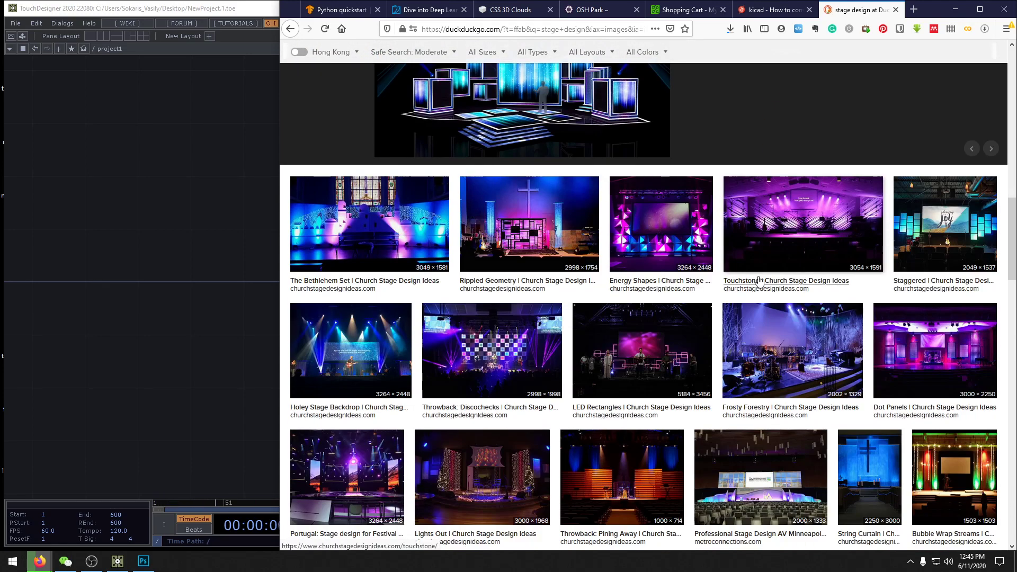
pyautogui.scroll(-6, 758, 280)
pyautogui.scroll(12, 758, 280)
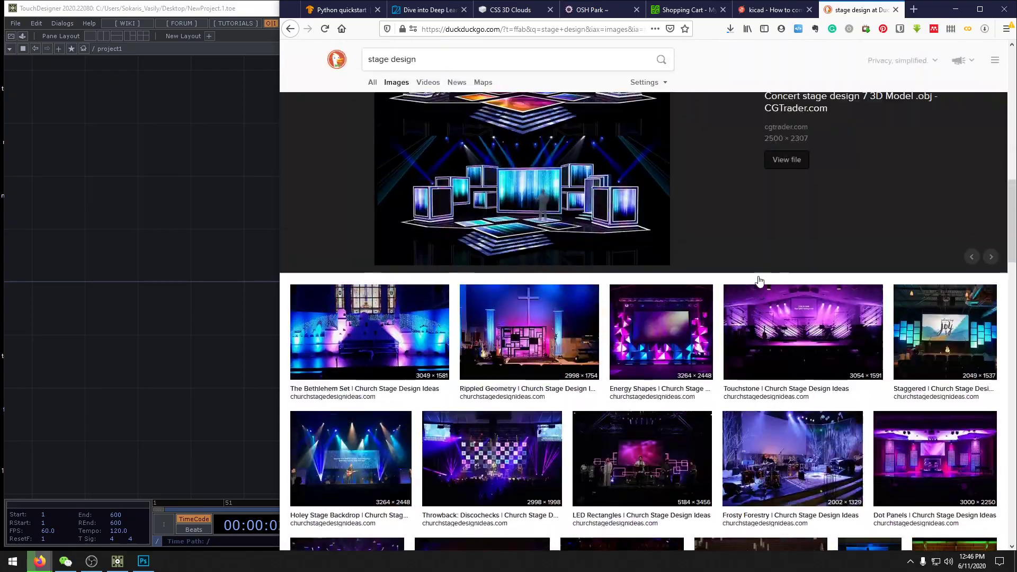
pyautogui.scroll(8, 758, 280)
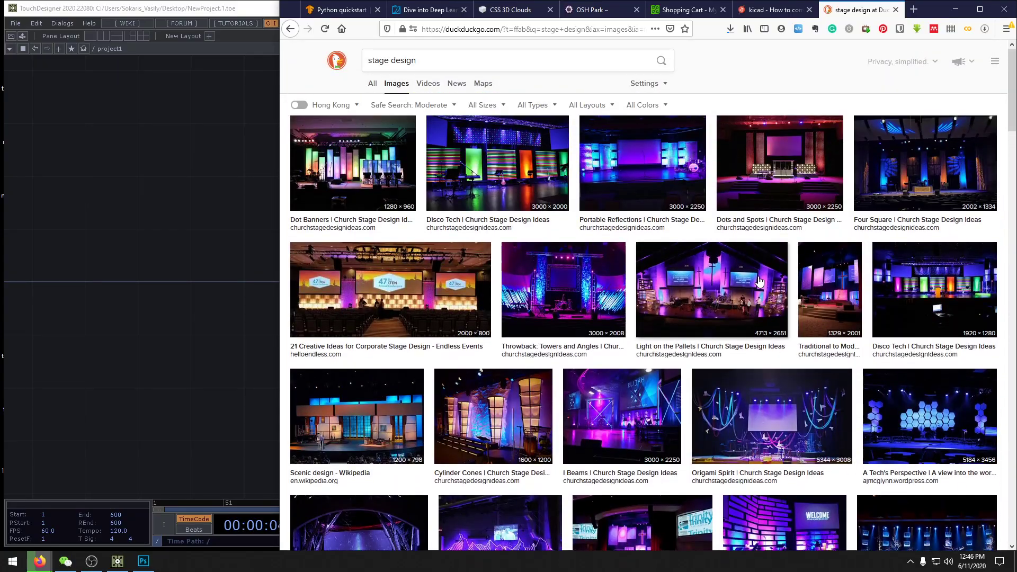
pyautogui.scroll(-10, 758, 280)
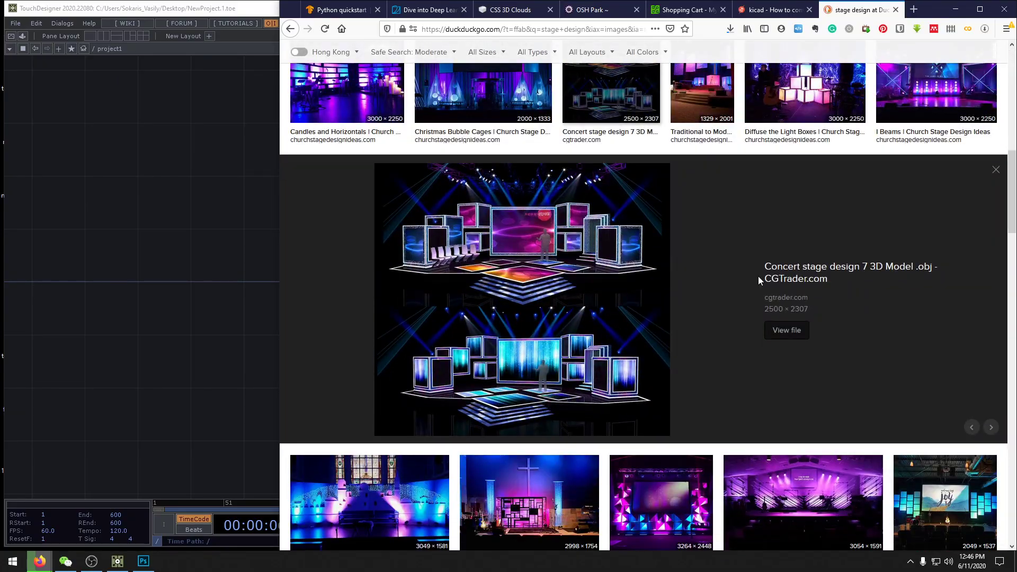
pyautogui.scroll(-6, 654, 352)
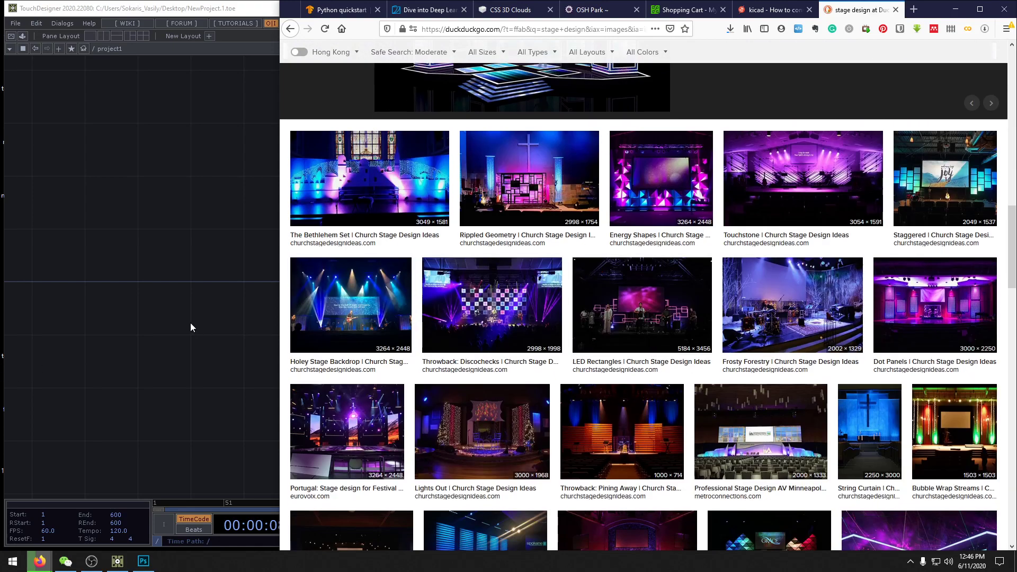
# Step: Switch to TouchDesigner and try to launch Cinema 4D R19
pyautogui.click(189, 318)
pyautogui.press('super')
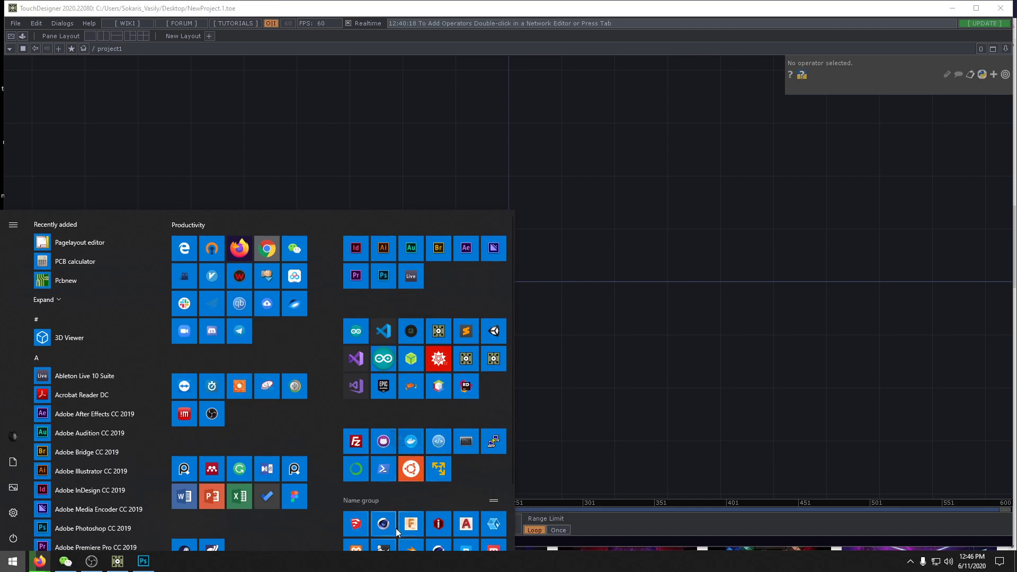
pyautogui.press('Escape')
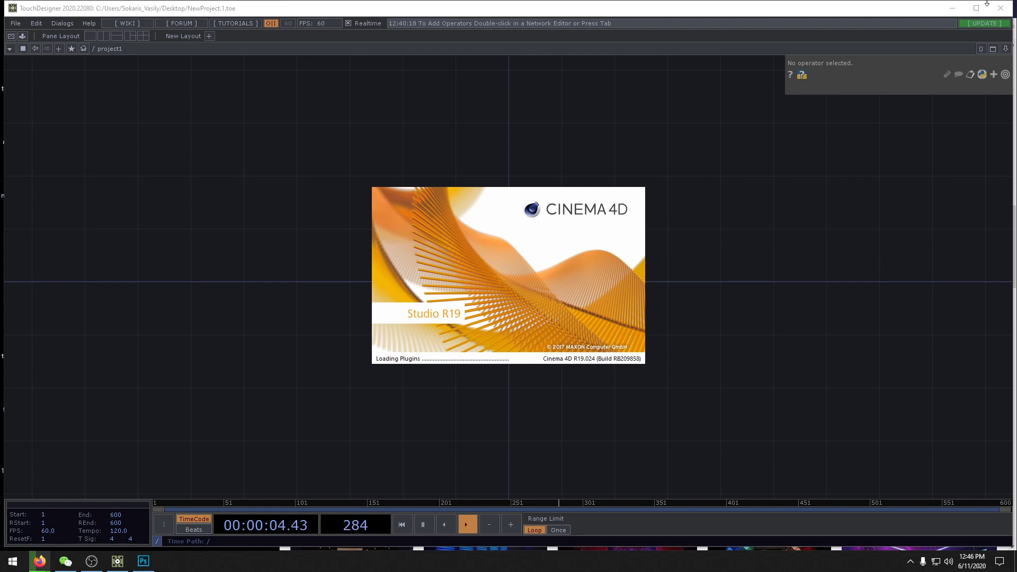
# Step: Minimize TouchDesigner, move the browser window low on the desktop, and go back to the initial stage design image results
pyautogui.click(951, 8)
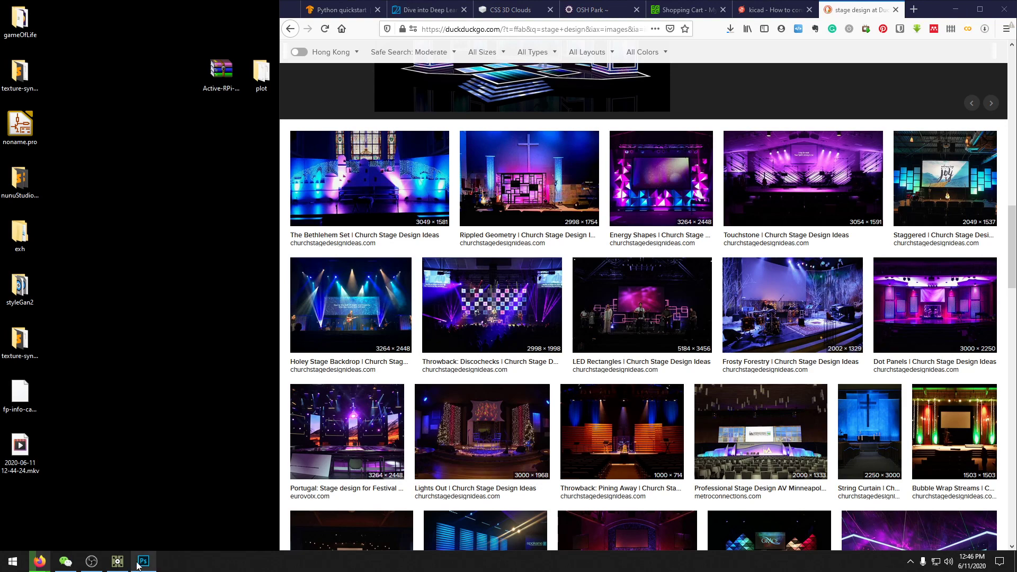
pyautogui.moveTo(937, 12); pyautogui.dragTo(936, 296)
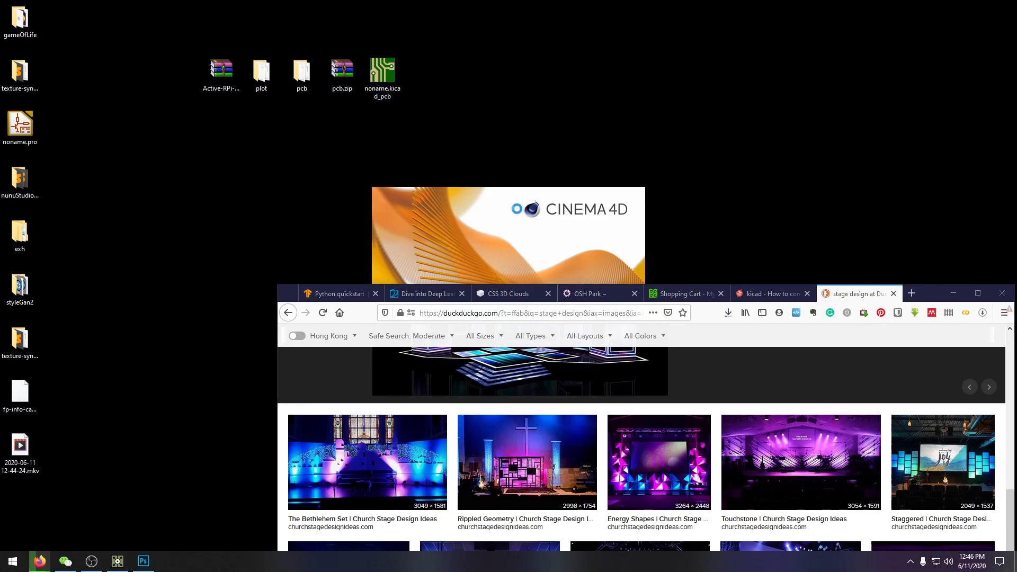
pyautogui.moveTo(927, 293); pyautogui.dragTo(917, 454)
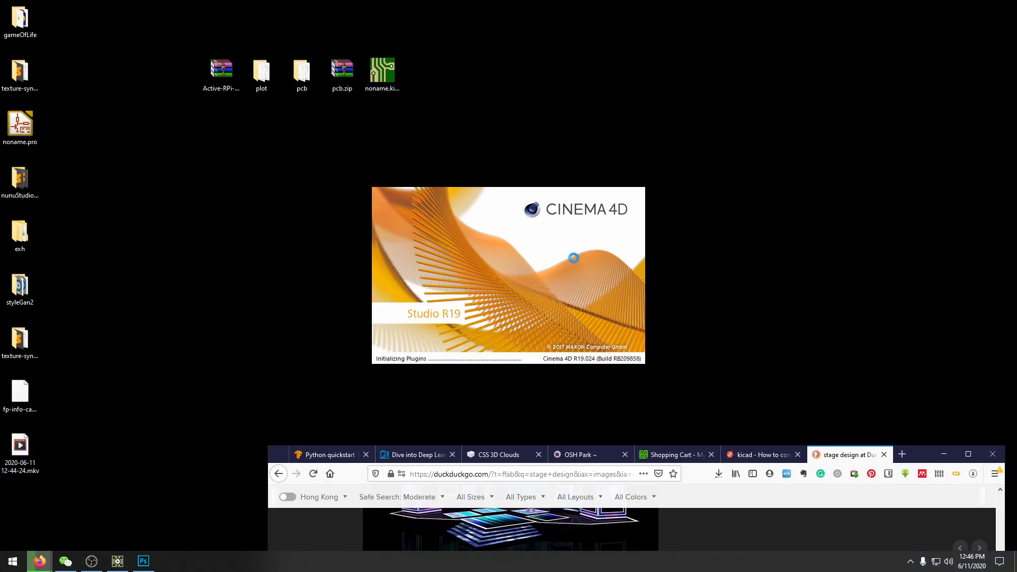
pyautogui.hotkey('alt', 'Left')
pyautogui.hotkey('alt', 'Left')
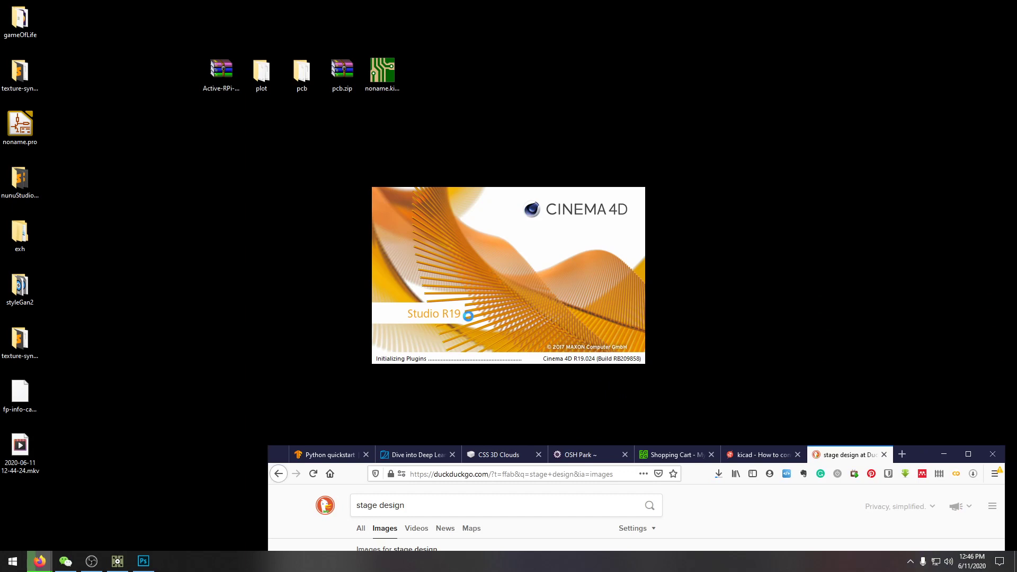
# Step: Sort the processes in Task Manager by memory, end the CINEMA 4D task, and close Task Manager
pyautogui.hotkey('ctrl', 'shift', 'Escape')
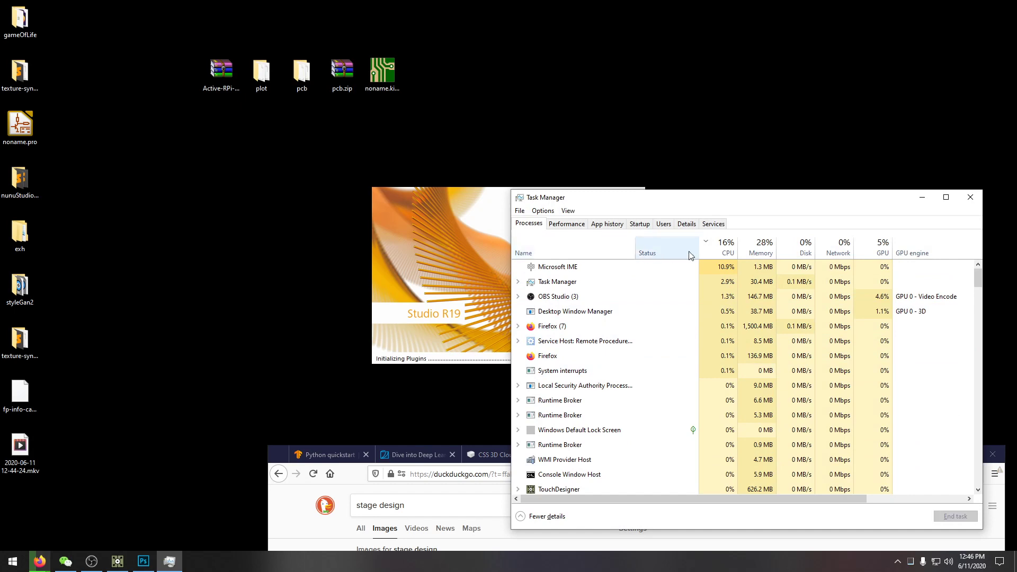
pyautogui.click(720, 254)
pyautogui.click(717, 253)
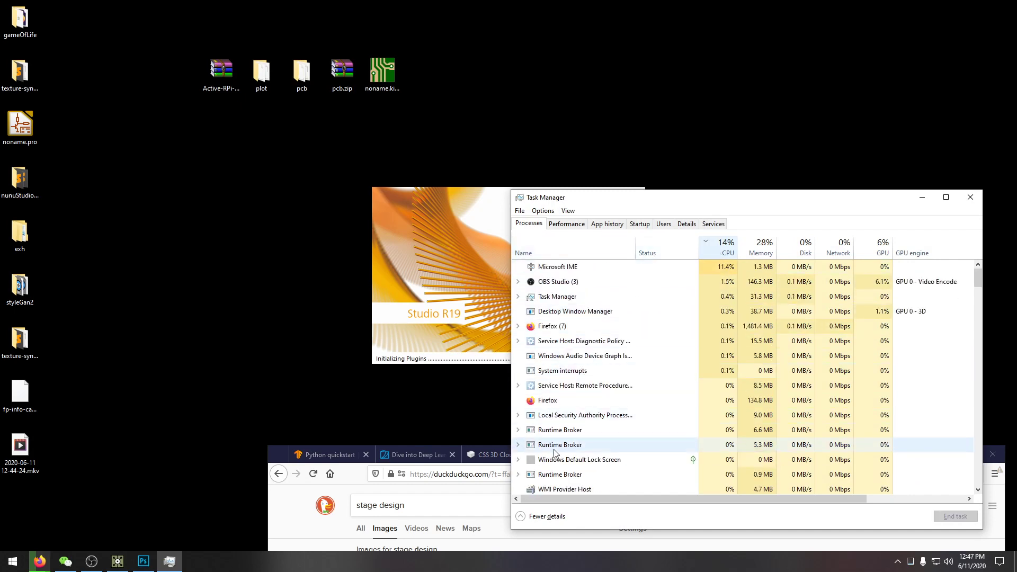
pyautogui.scroll(-4, 574, 340)
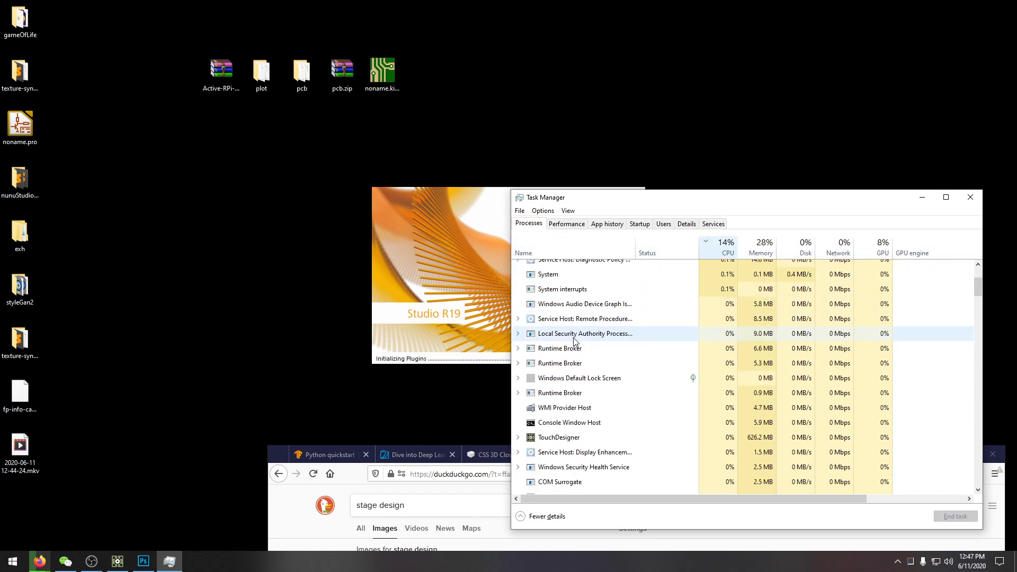
pyautogui.scroll(4, 575, 342)
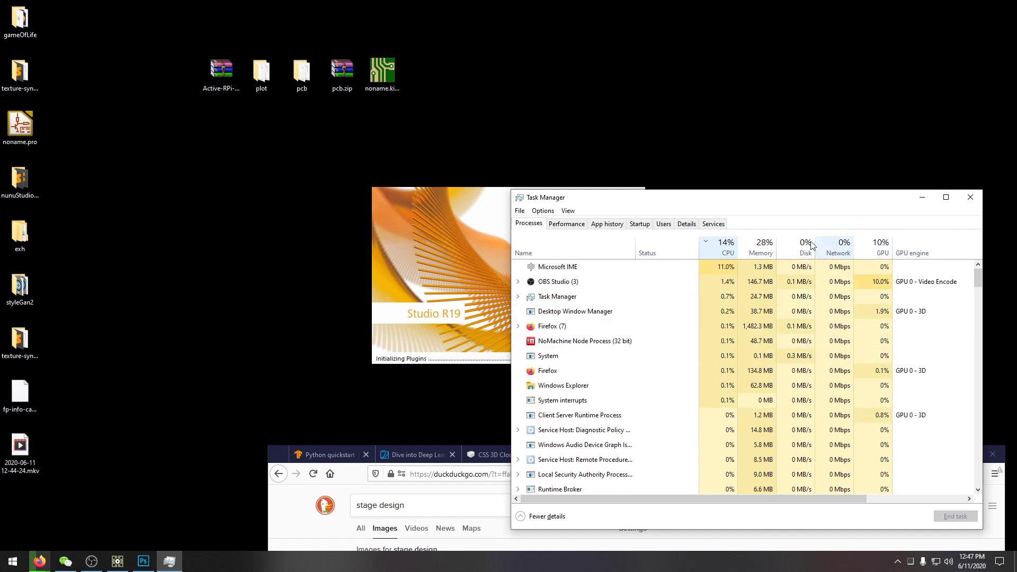
pyautogui.click(760, 249)
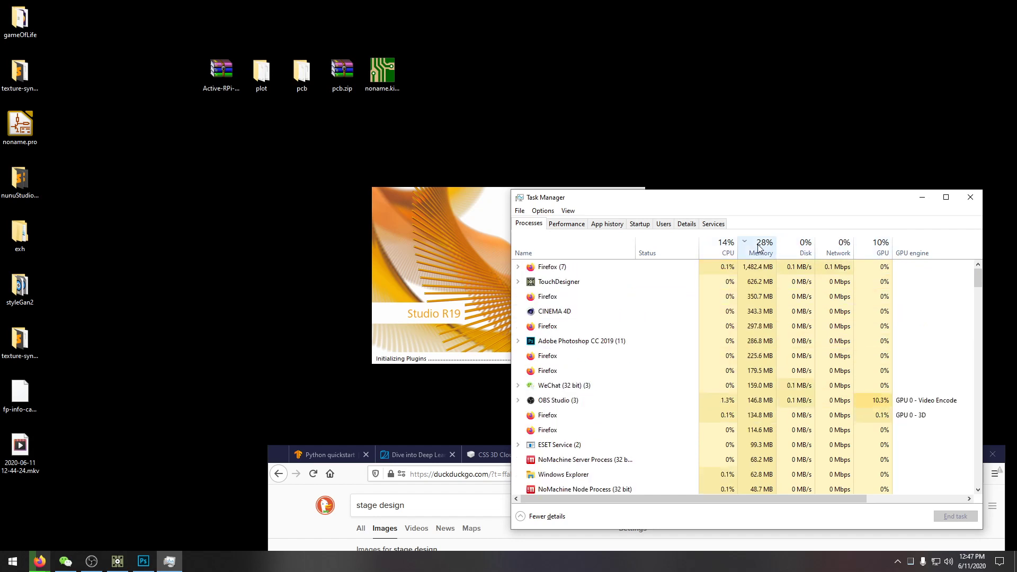
pyautogui.click(587, 312)
pyautogui.click(955, 517)
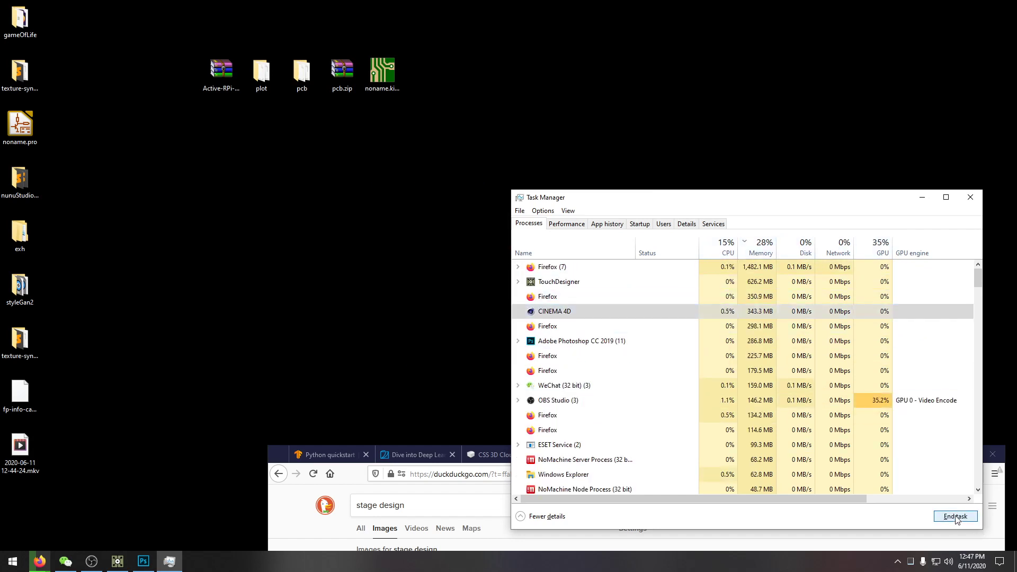
pyautogui.click(970, 197)
# Step: Launch Cinema 4D R21 with a new empty project
pyautogui.press('super')
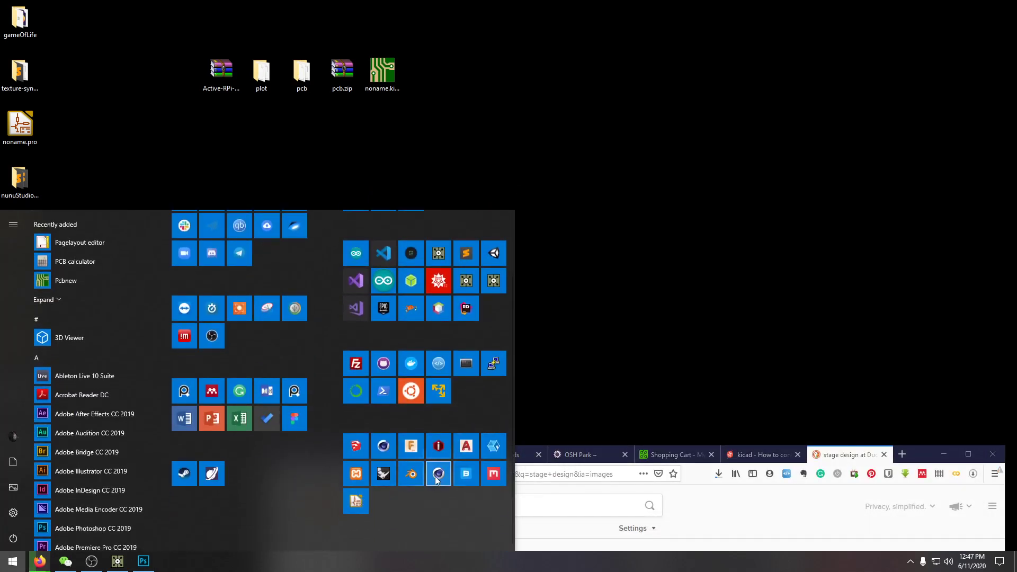
pyautogui.click(430, 473)
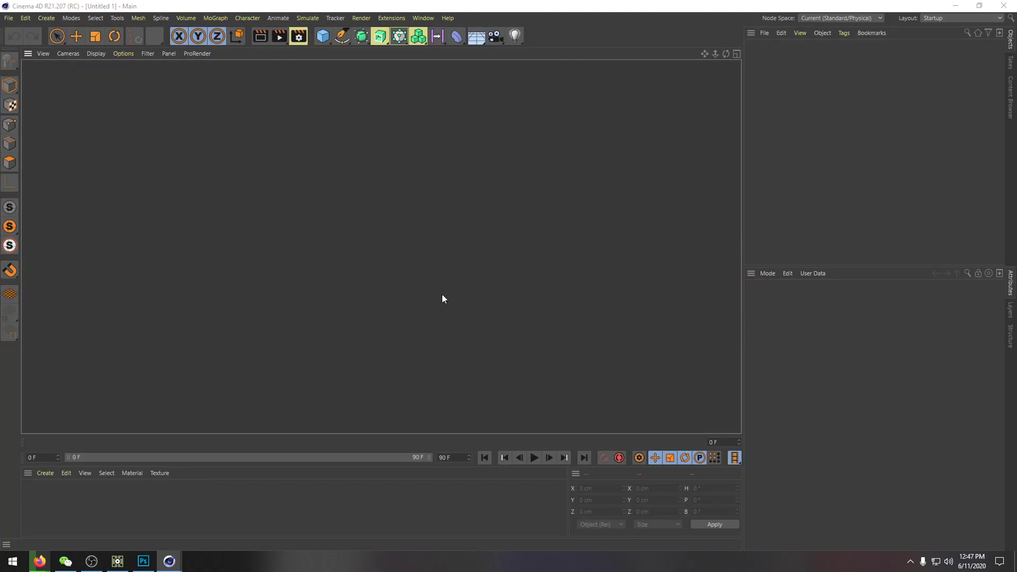
pyautogui.click(775, 87)
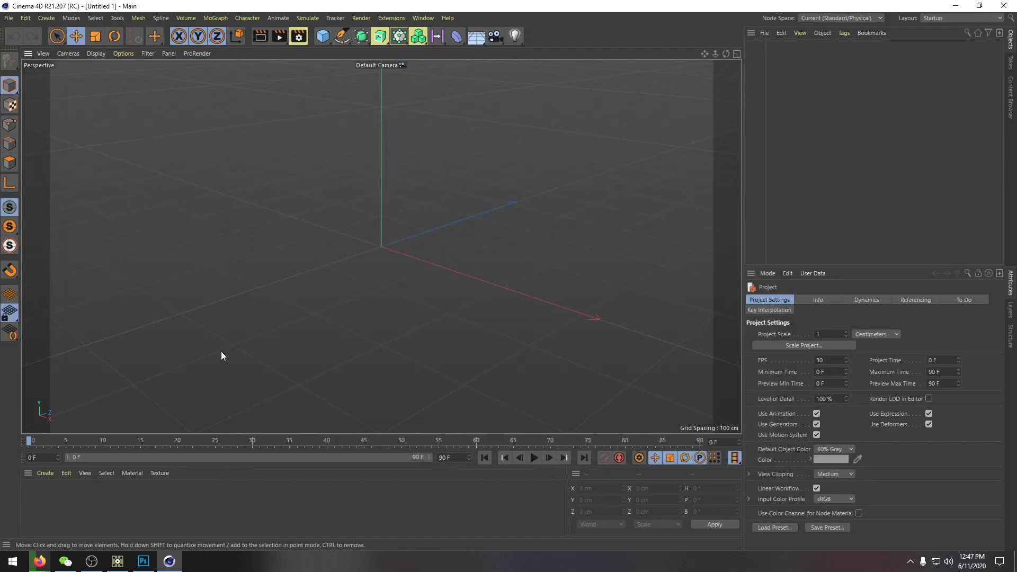
# Step: Open the Content Browser, show the Materials presets, and collapse the Example Scenes - Features folder
pyautogui.click(423, 18)
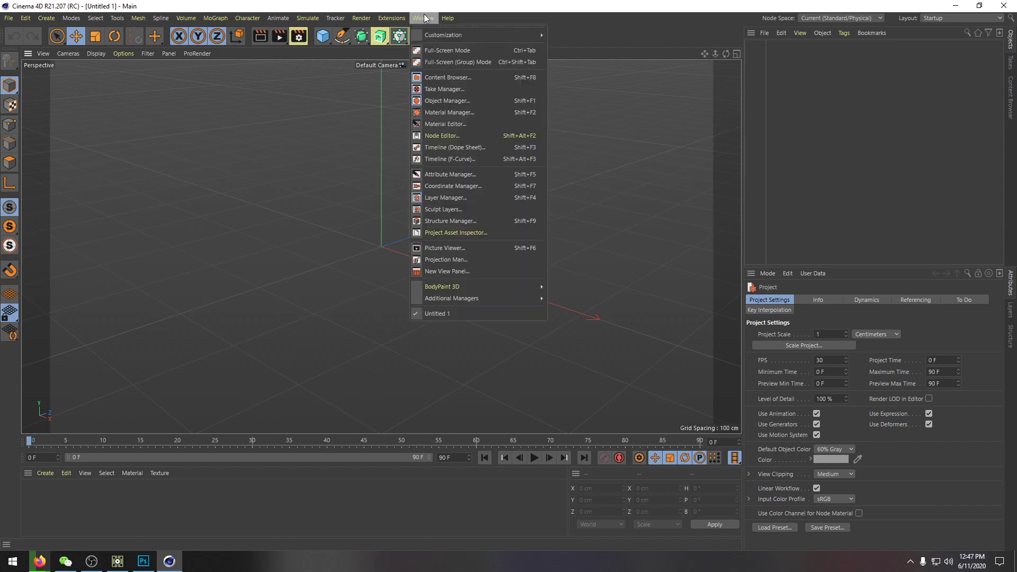
pyautogui.click(457, 78)
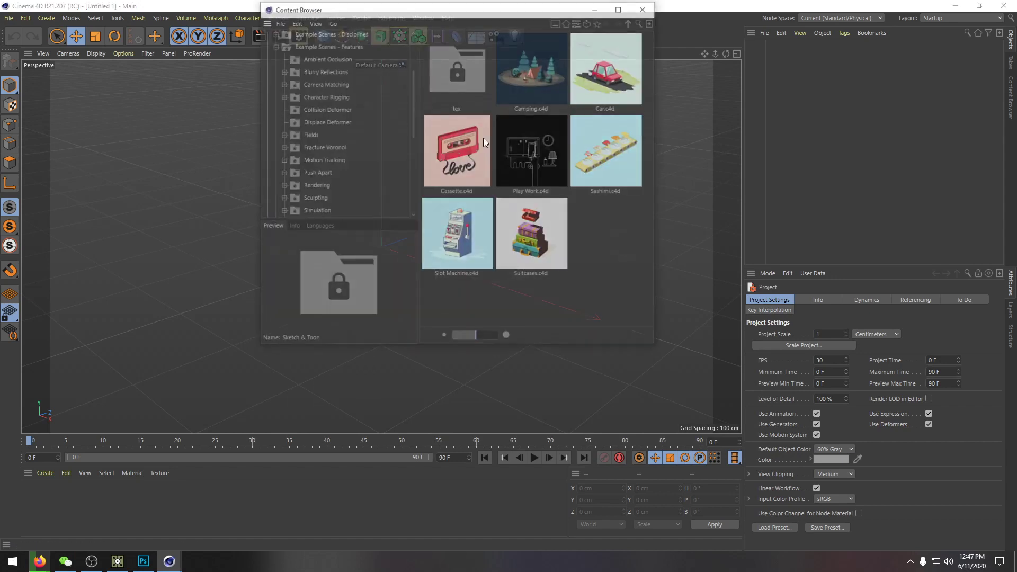
pyautogui.scroll(-5, 323, 136)
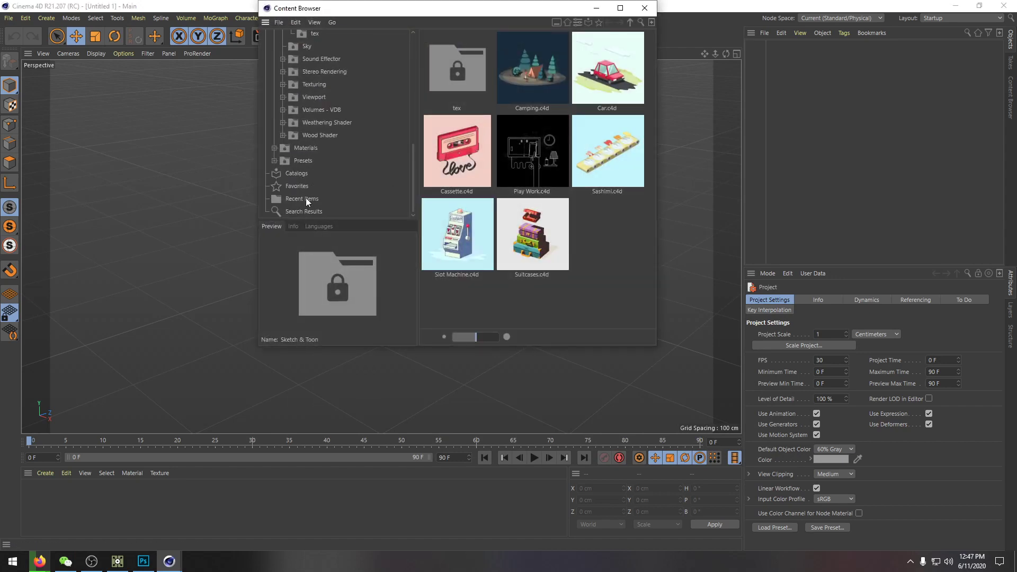
pyautogui.click(299, 161)
pyautogui.click(301, 149)
pyautogui.scroll(5, 305, 154)
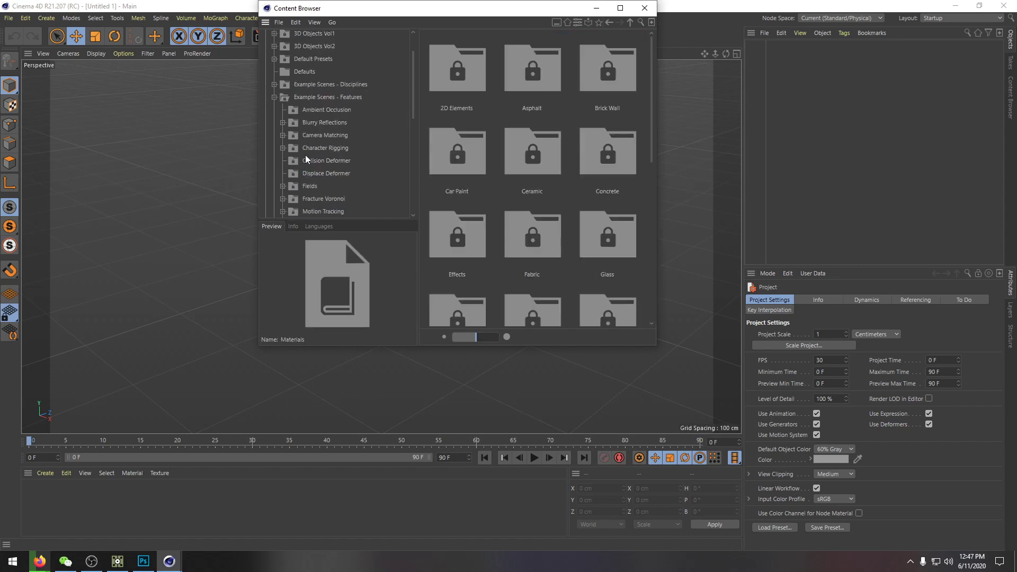
pyautogui.click(274, 138)
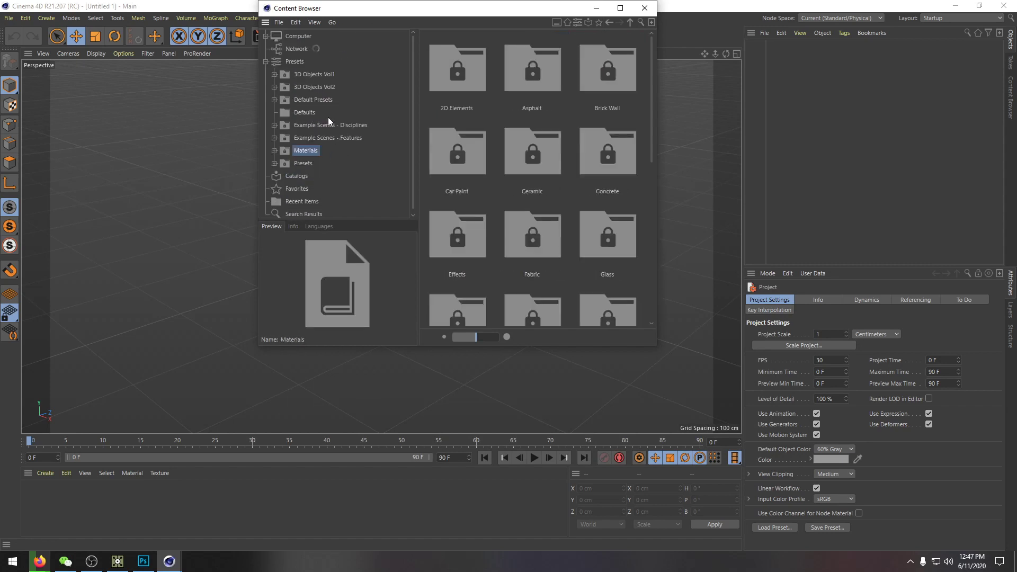
# Step: Browse the 3D Objects Vol1 presets to the Humans folder and open 3D People - For Animation
pyautogui.click(313, 74)
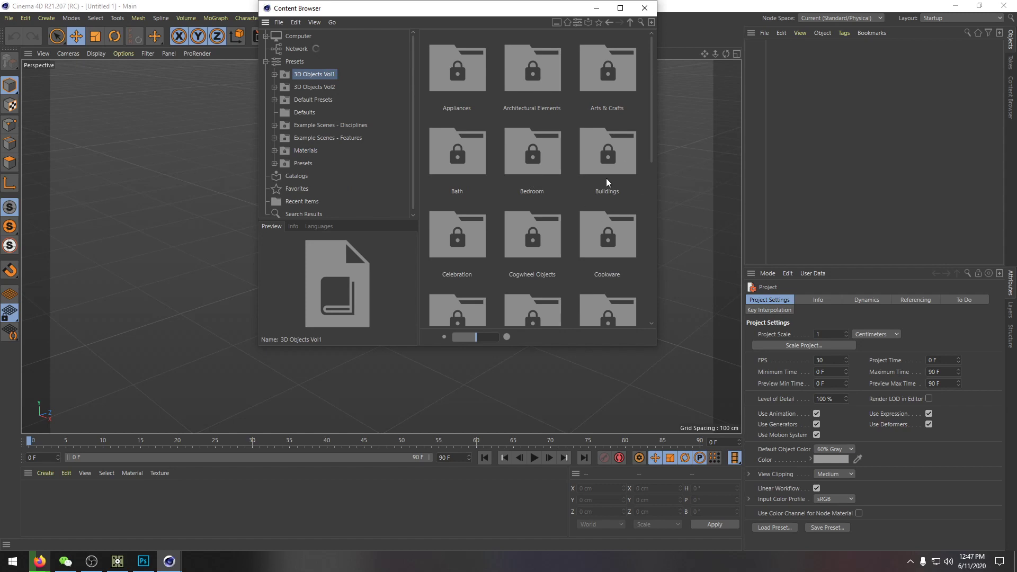
pyautogui.scroll(-2, 596, 192)
pyautogui.scroll(-3, 594, 192)
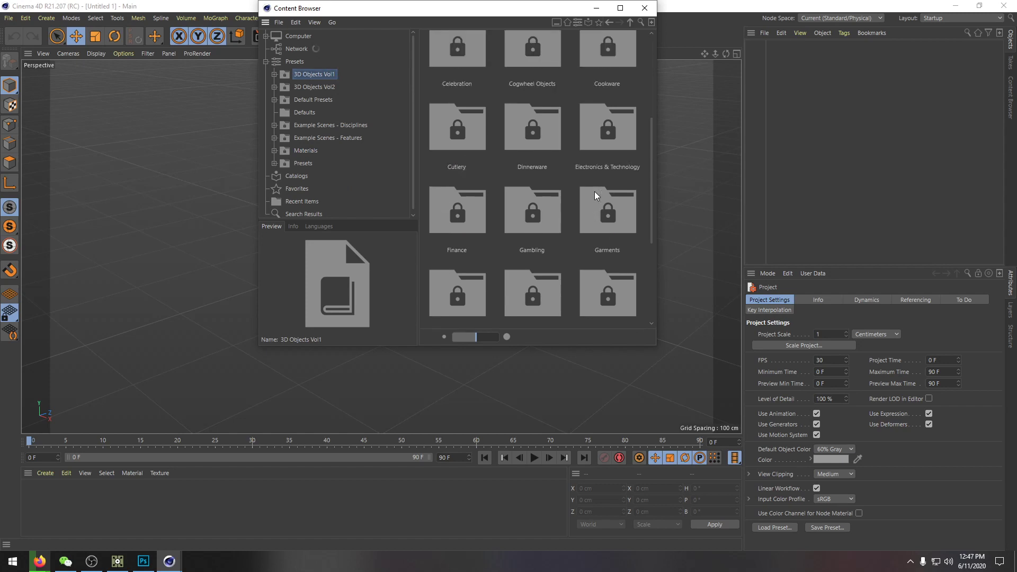
pyautogui.doubleClick(542, 174)
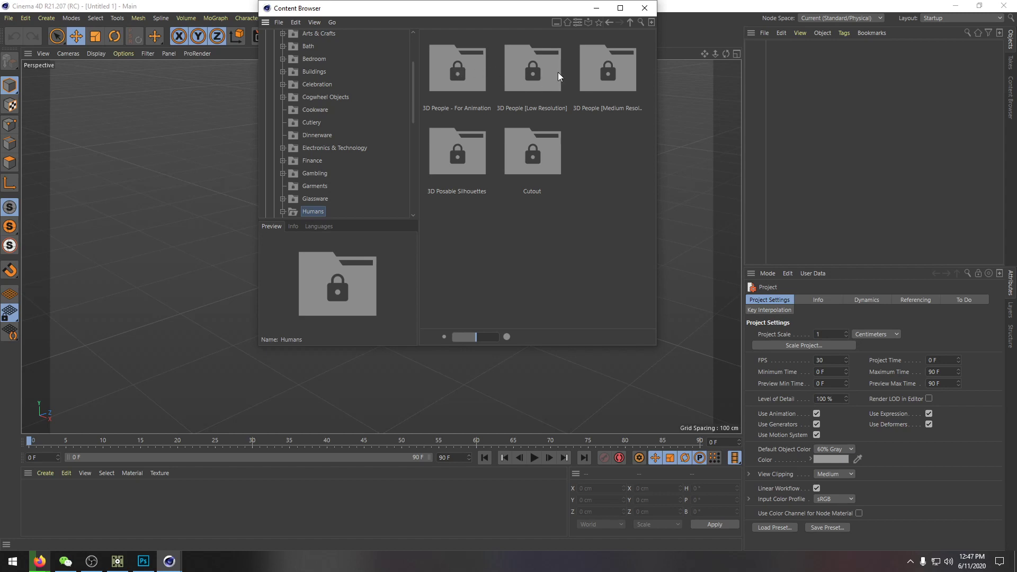
pyautogui.doubleClick(463, 72)
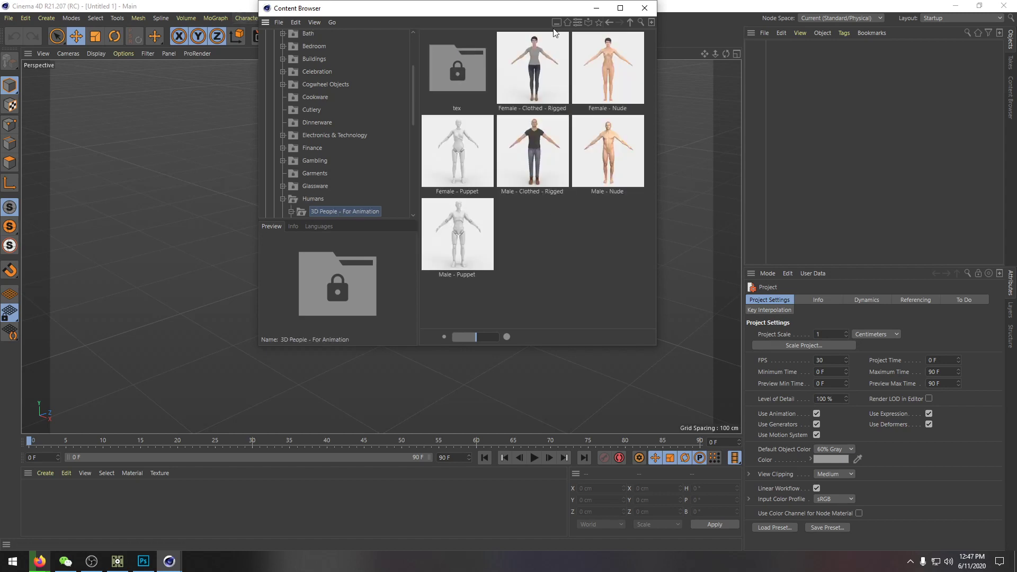
# Step: Look through the 3D People [Low Resolution] models and return to the 3D People - For Animation folder
pyautogui.click(609, 22)
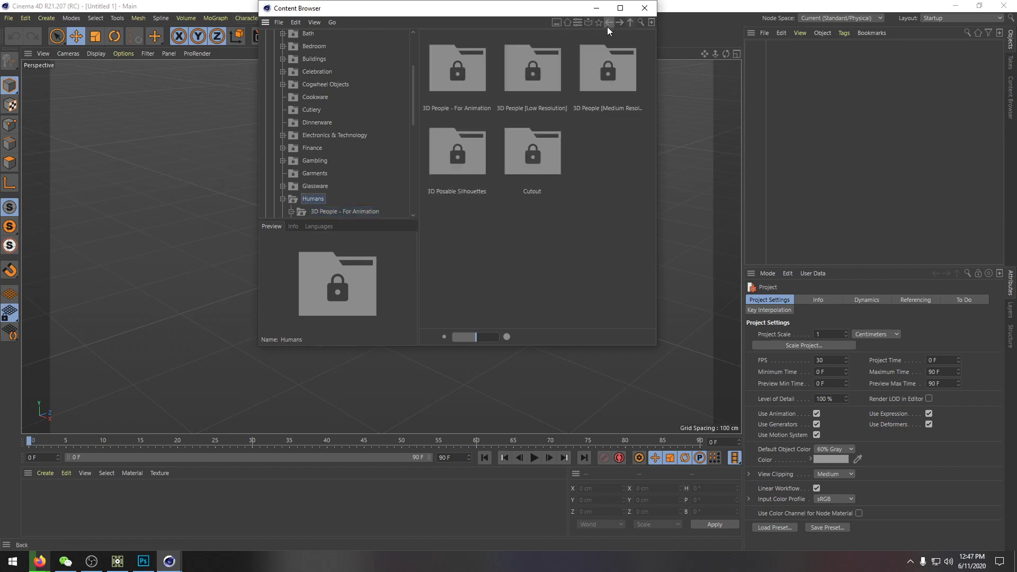
pyautogui.doubleClick(542, 79)
pyautogui.scroll(5, 580, 166)
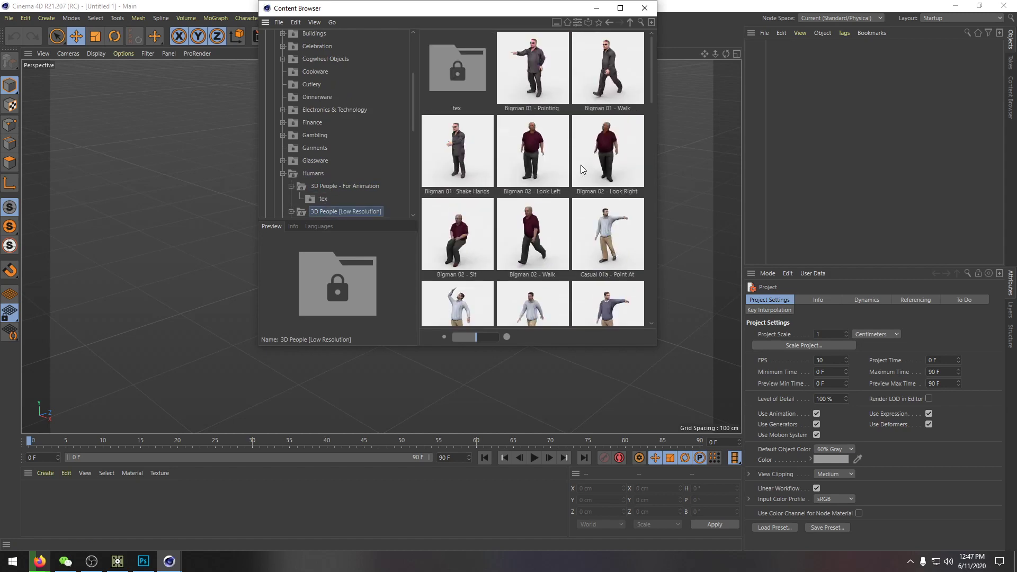
pyautogui.click(609, 22)
pyautogui.doubleClick(464, 68)
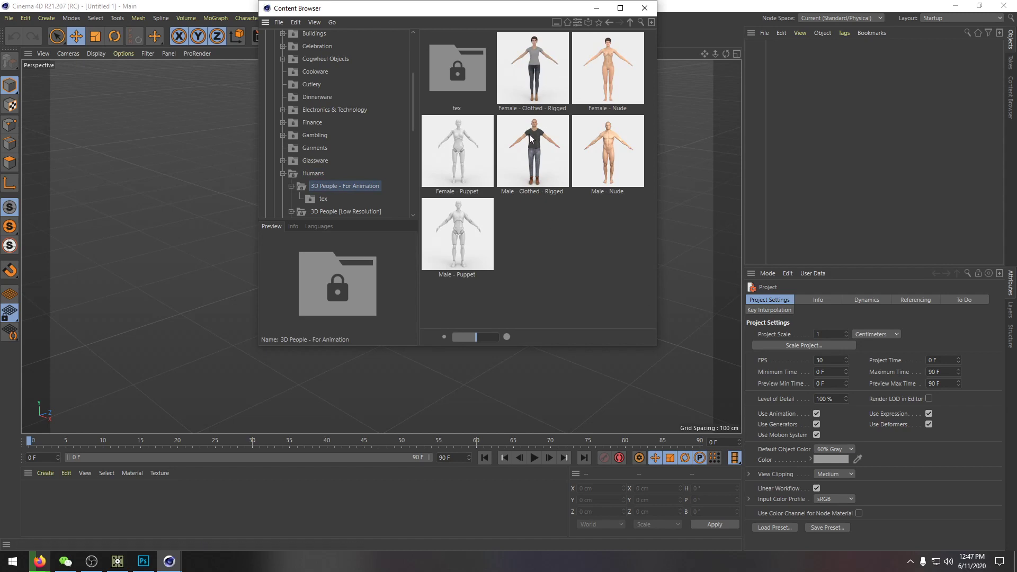
# Step: Load the Female - Clothed - Rigged model, updating its character with Handles adjustment and Size controllers, and close the Content Browser
pyautogui.doubleClick(542, 69)
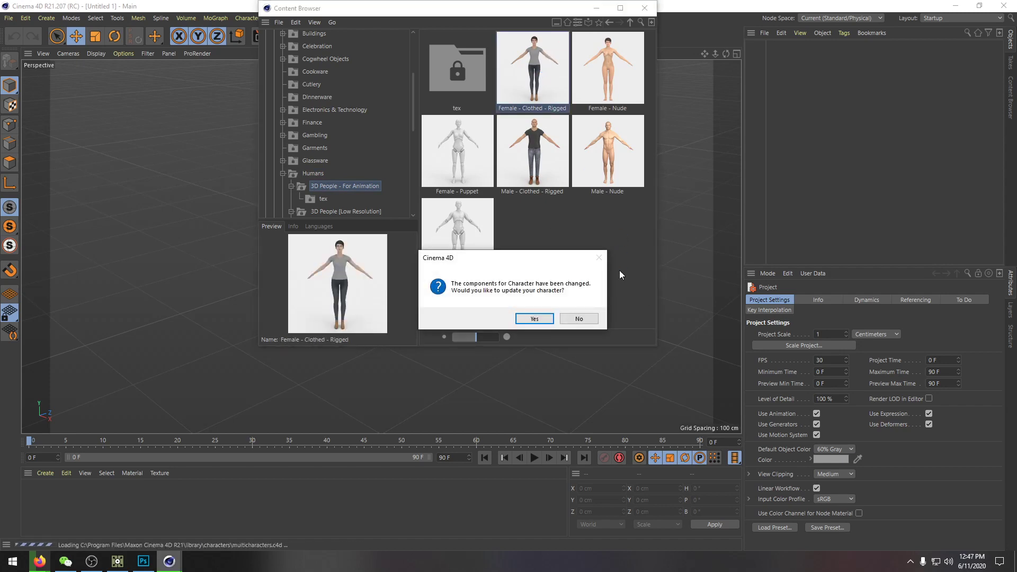
pyautogui.click(533, 320)
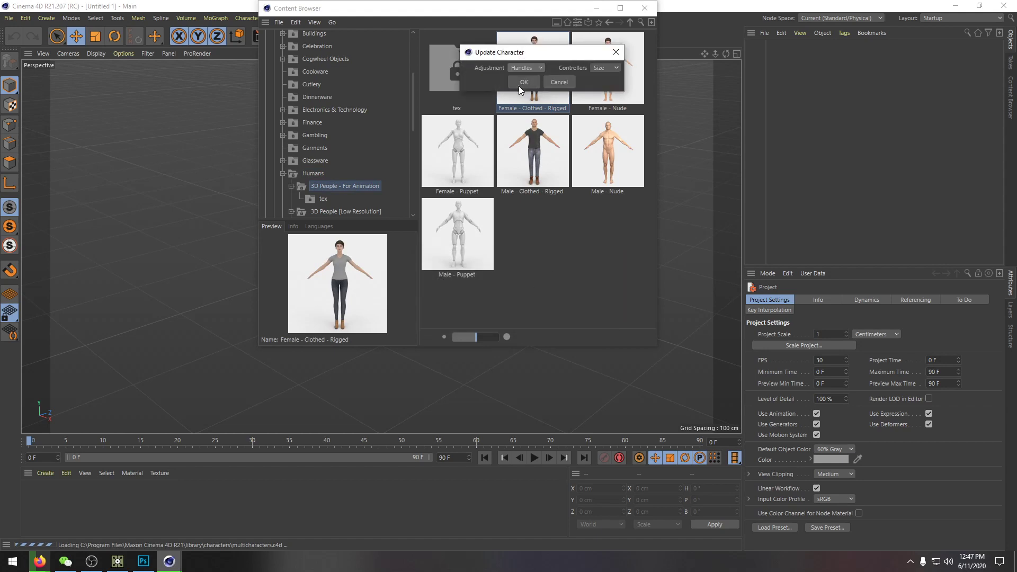
pyautogui.click(520, 84)
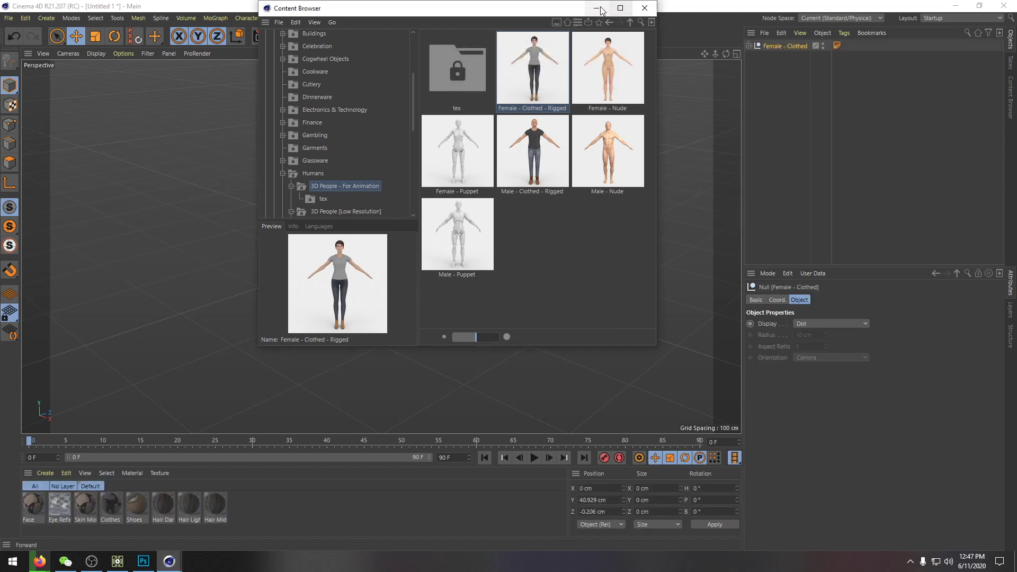
pyautogui.click(644, 8)
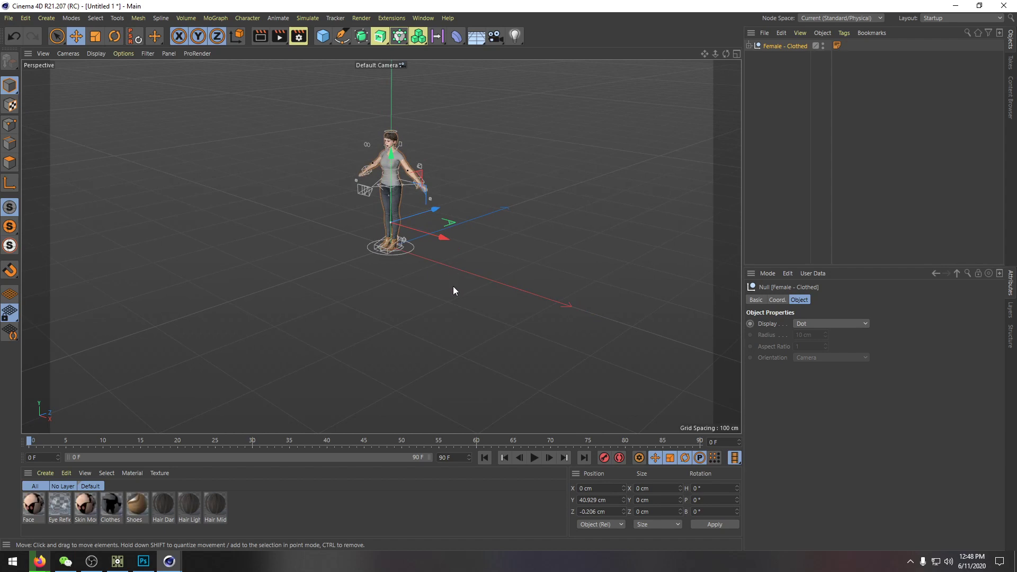
# Step: Show all four views and add a cylinder at the figure with a radius of 500 cm
pyautogui.keyDown('alt'); pyautogui.moveTo(454, 273); pyautogui.dragTo(454, 325); pyautogui.keyUp('alt')
pyautogui.middleClick(408, 274)
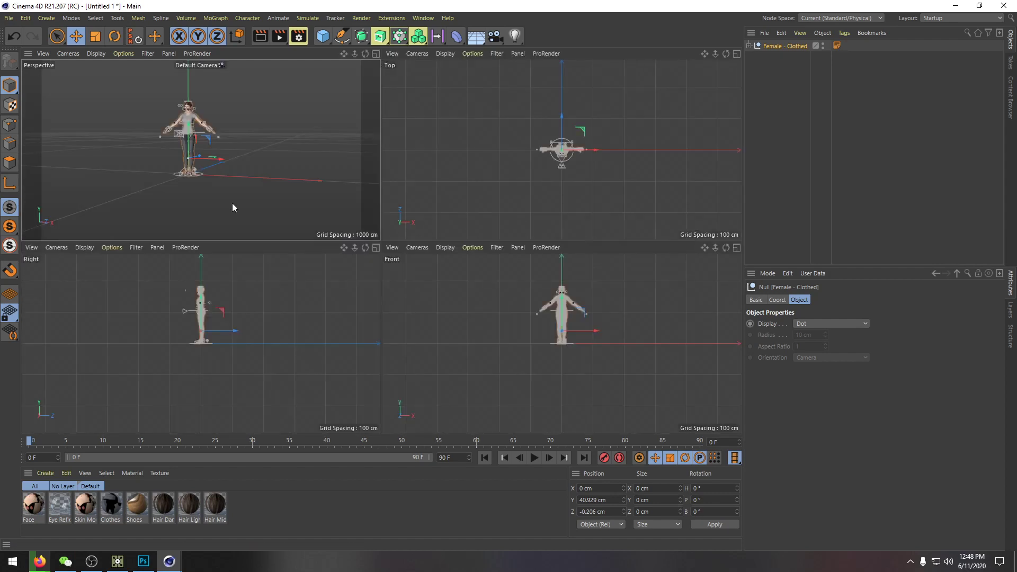
pyautogui.click(323, 36)
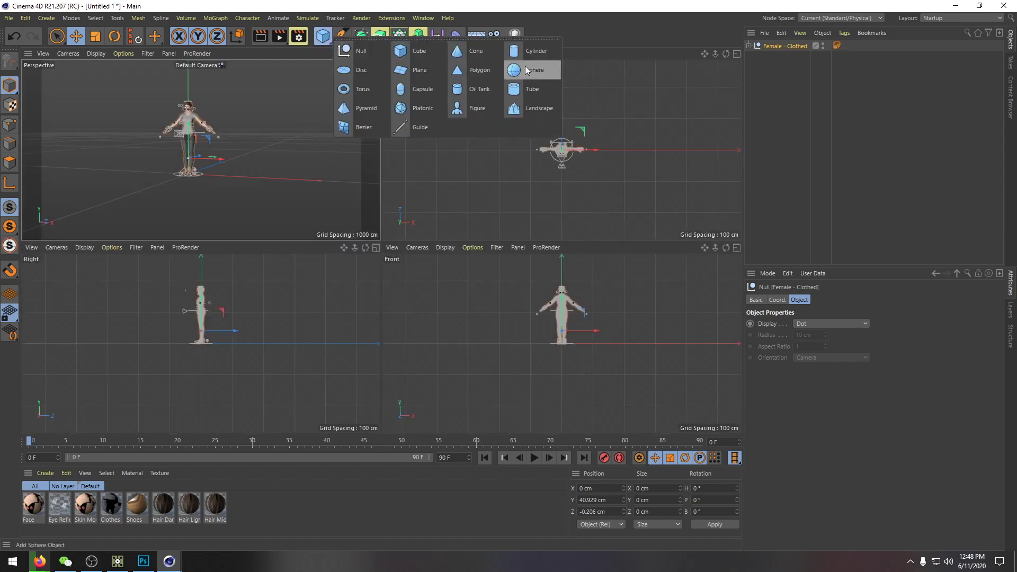
pyautogui.click(536, 51)
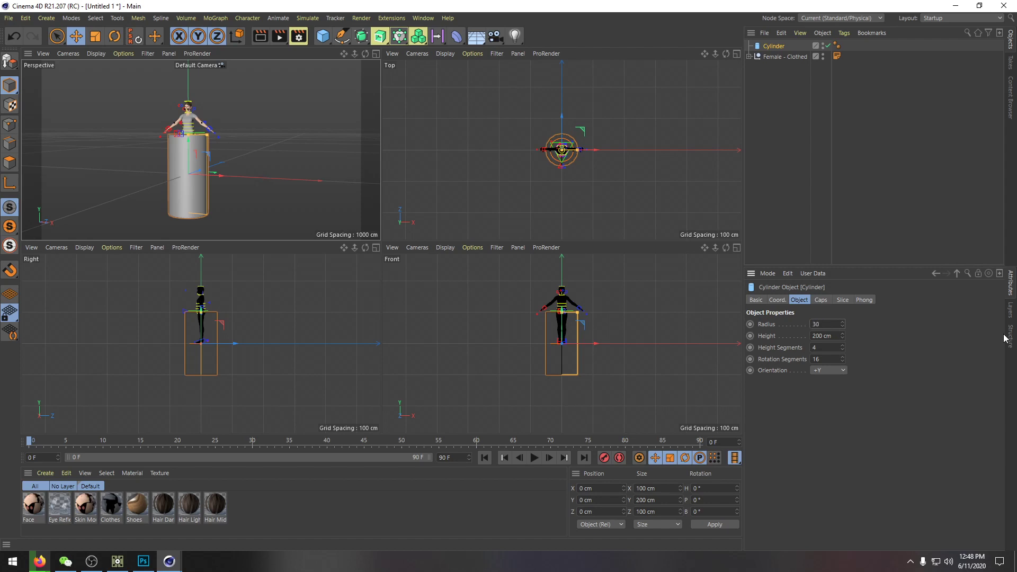
pyautogui.press('Return')
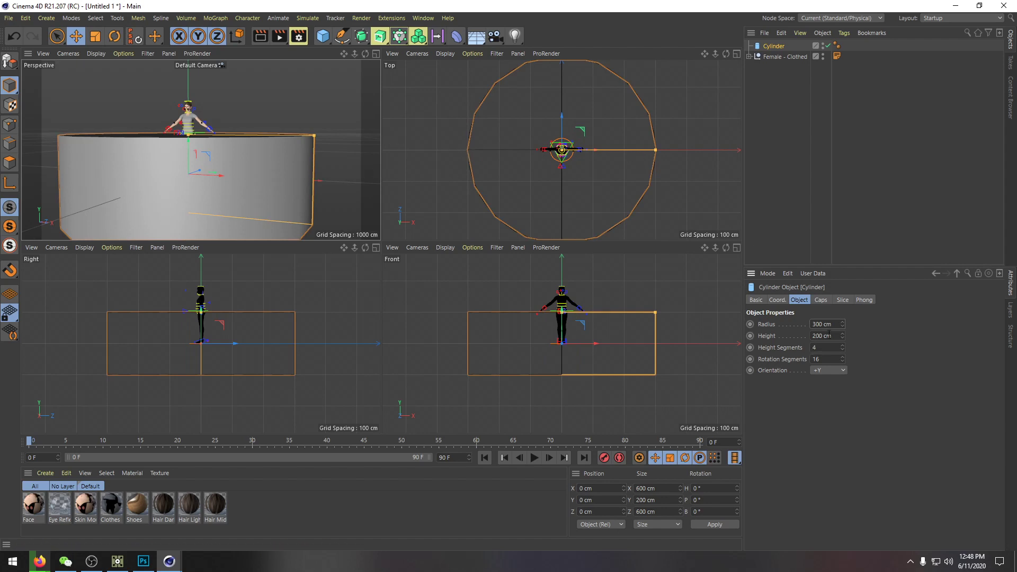
pyautogui.write('50')
pyautogui.press('Delete')
pyautogui.press('Return')
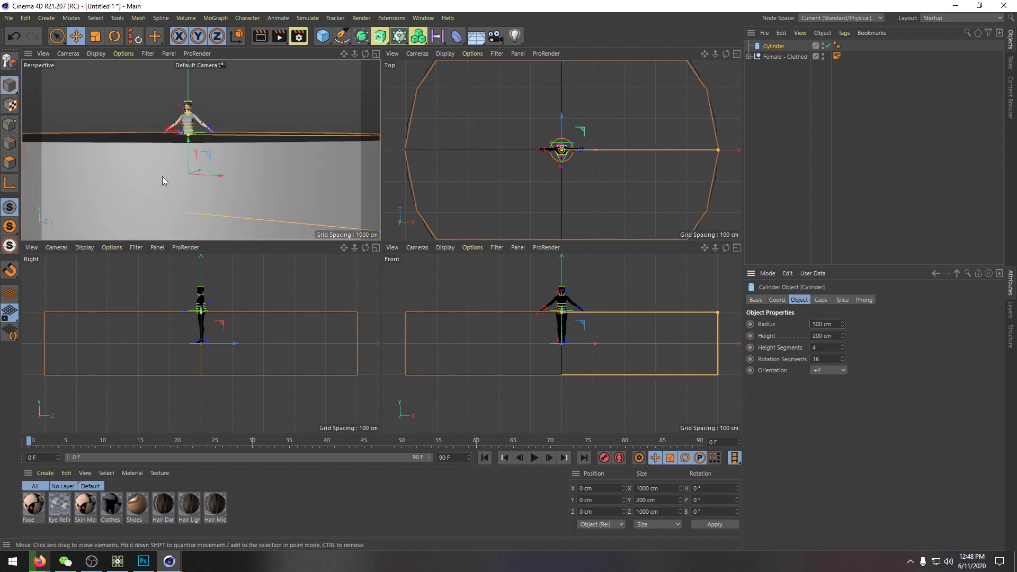
# Step: Set the cylinder's rotation segments to 36
pyautogui.scroll(-5, 167, 174)
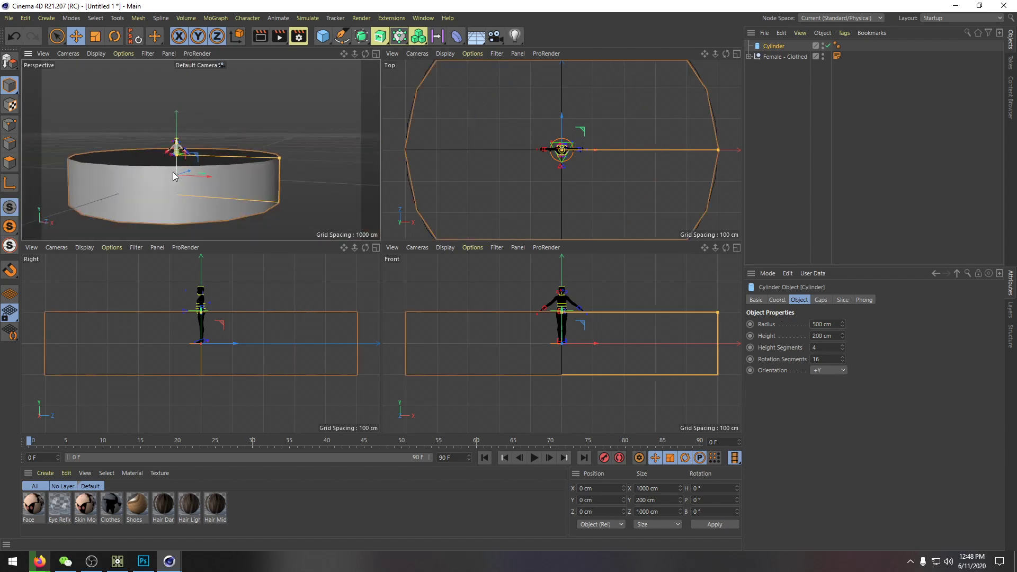
pyautogui.click(842, 356)
pyautogui.click(841, 356)
pyautogui.click(841, 356)
pyautogui.click(842, 357)
pyautogui.click(841, 356)
pyautogui.click(842, 356)
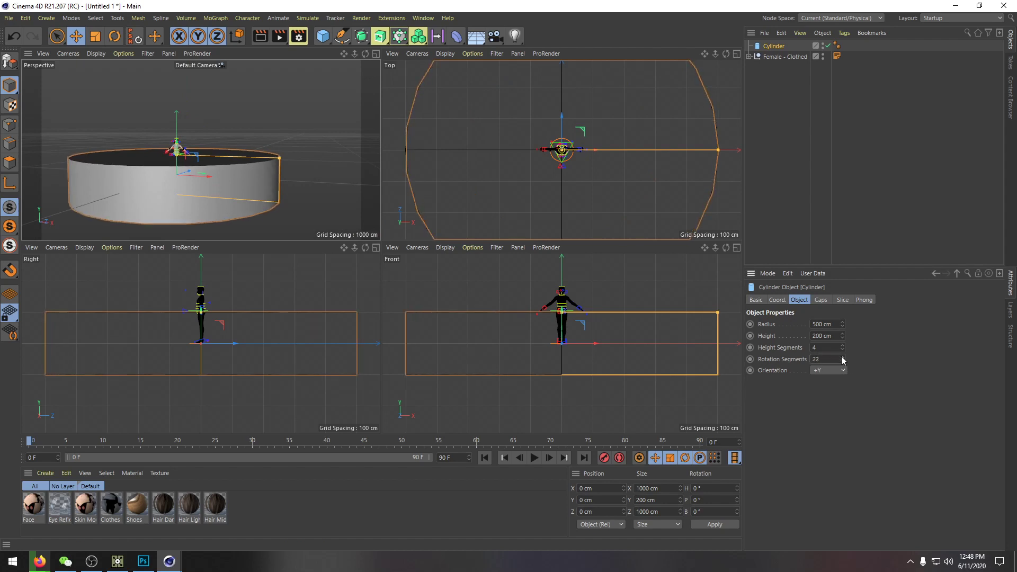
pyautogui.click(842, 356)
pyautogui.write('36')
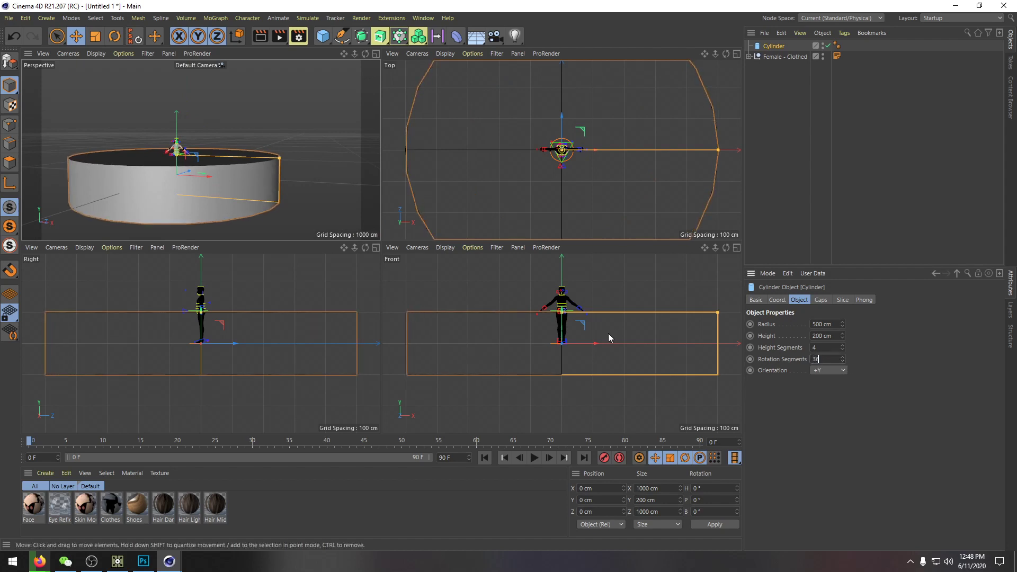
pyautogui.press('Return')
# Step: Set the cylinder's height to 50 cm and raise it to about 29 cm in Y
pyautogui.click(824, 335)
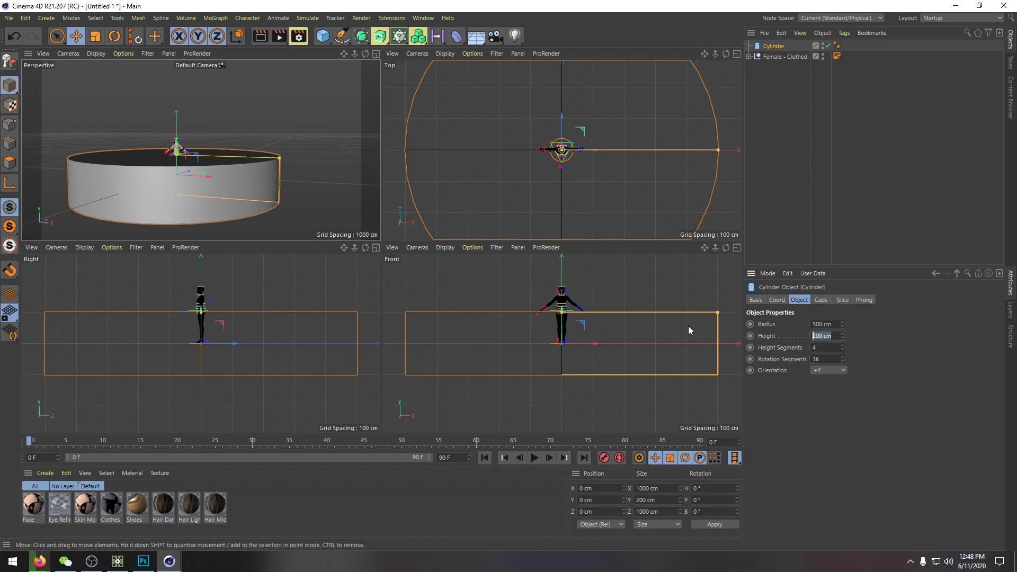
pyautogui.write('50')
pyautogui.press('Return')
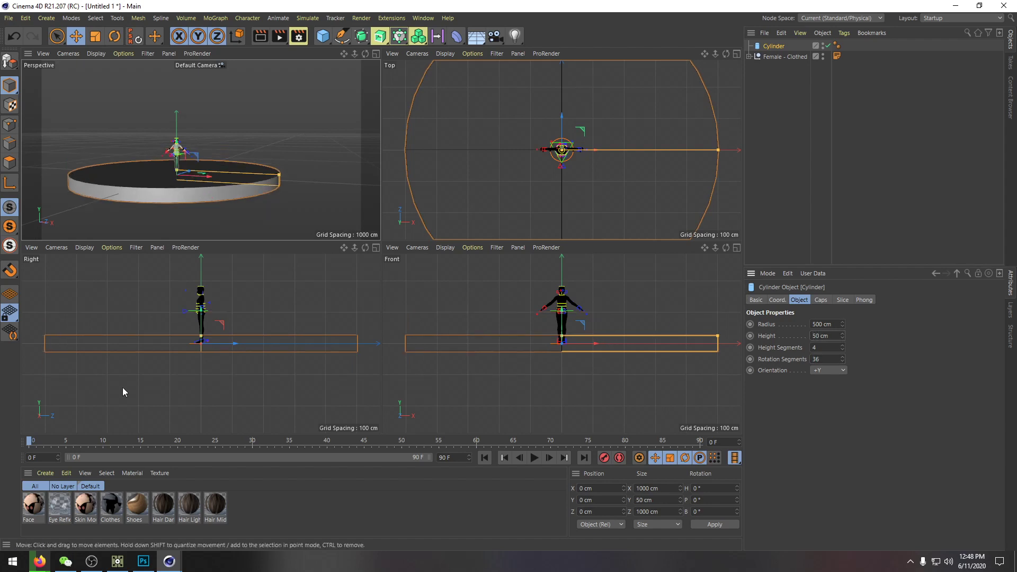
pyautogui.moveTo(201, 325); pyautogui.dragTo(202, 316)
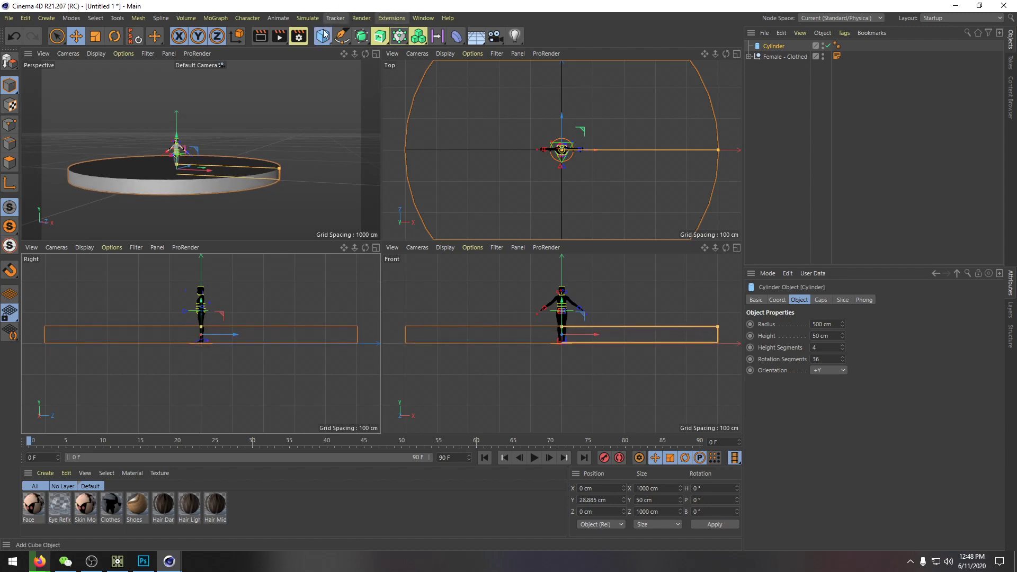
# Step: Add a plane as the floor and scale it up uniformly to about 13216 cm per side
pyautogui.moveTo(323, 34); pyautogui.dragTo(403, 87)
pyautogui.click(396, 75)
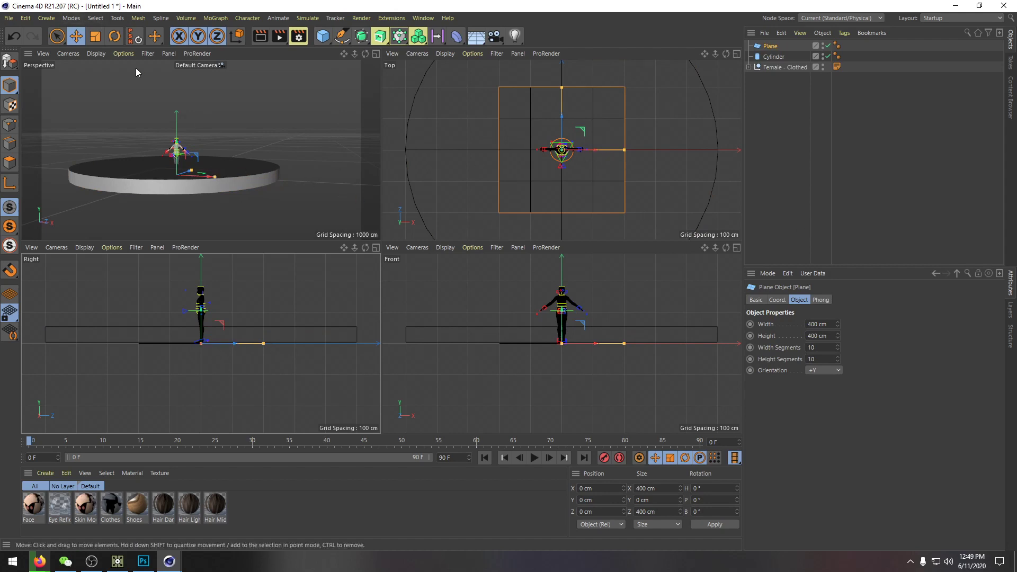
pyautogui.press('t')
pyautogui.moveTo(212, 172)
pyautogui.mouseDown()
pyautogui.moveTo(634, 201)
pyautogui.moveTo(964, 211)
pyautogui.mouseUp()
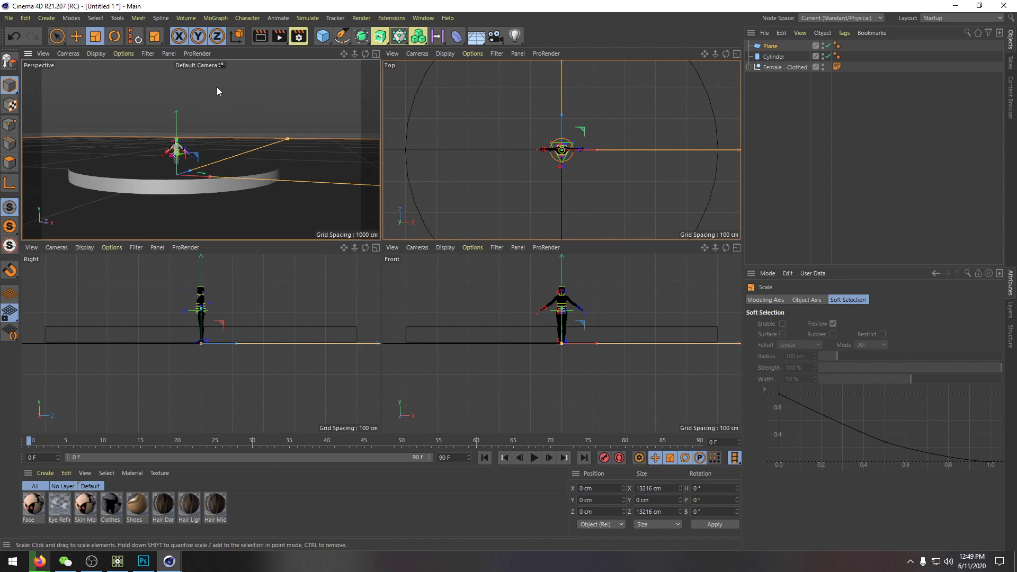
# Step: Add a second plane and set its orientation to +Z so it stands upright
pyautogui.click(324, 38)
pyautogui.click(423, 81)
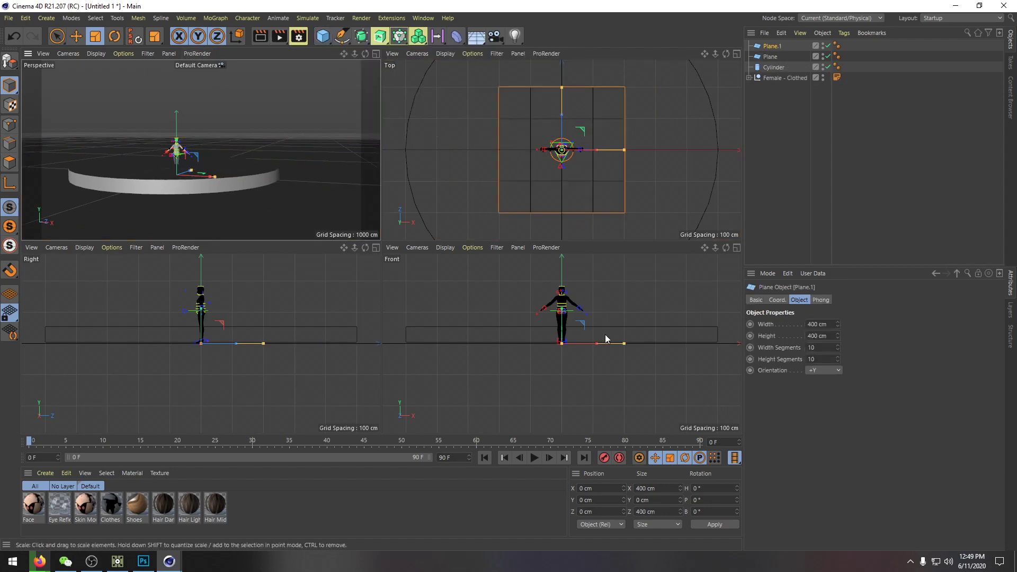
pyautogui.click(819, 371)
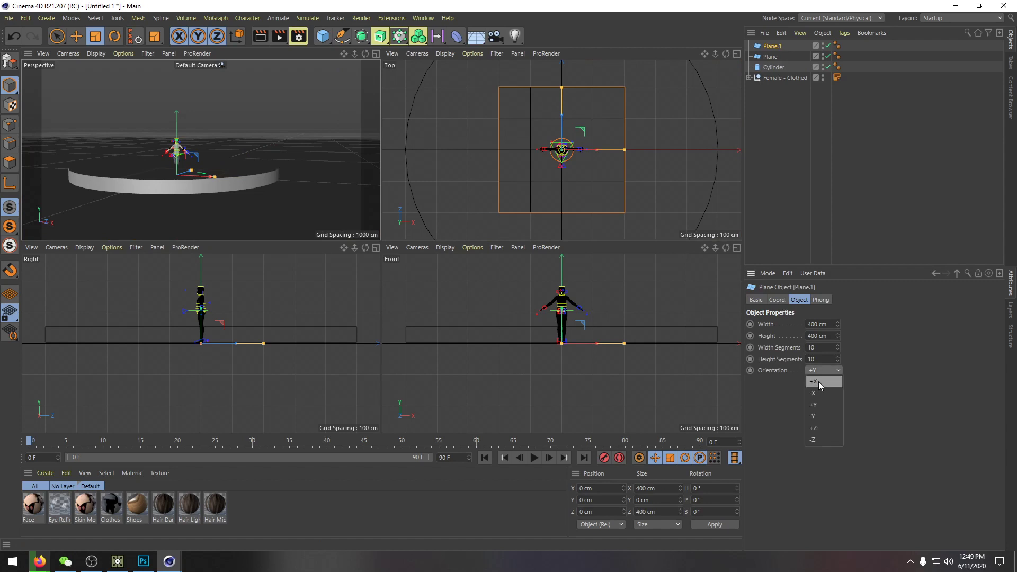
pyautogui.click(818, 381)
pyautogui.click(818, 373)
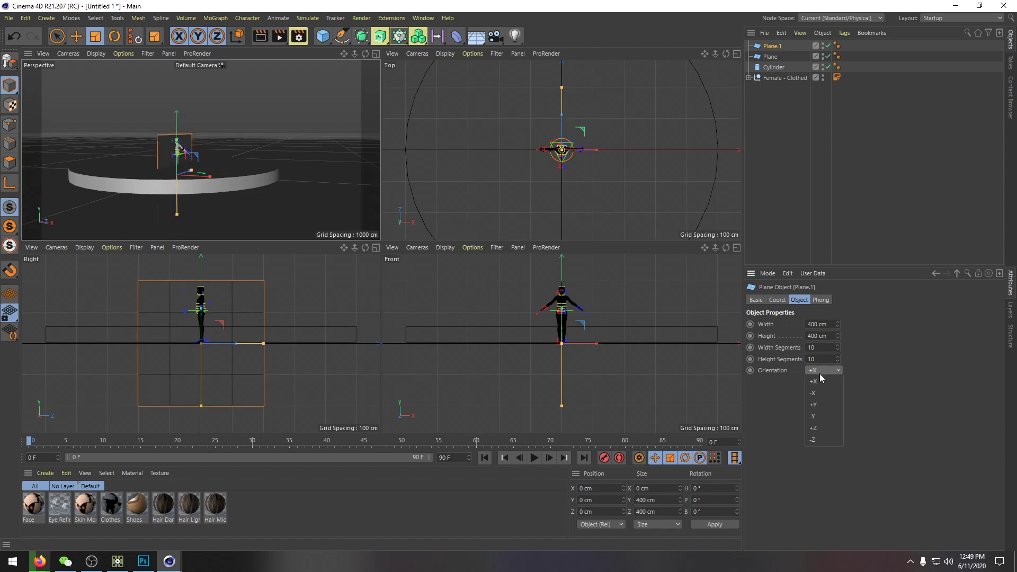
pyautogui.click(820, 429)
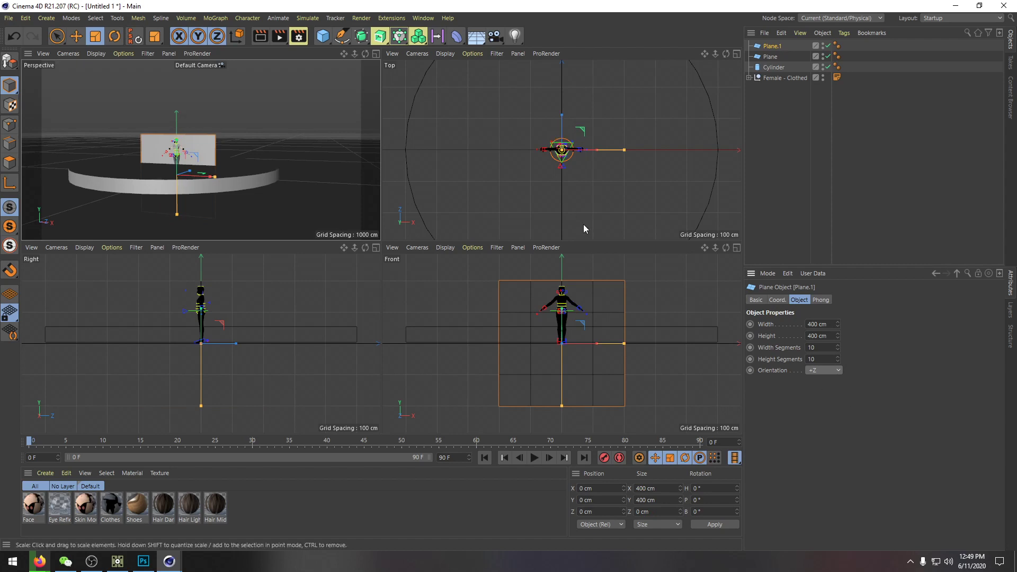
# Step: Move the upright plane behind the figure and set its Z position to 200 cm
pyautogui.press('e')
pyautogui.moveTo(562, 128); pyautogui.dragTo(563, 65)
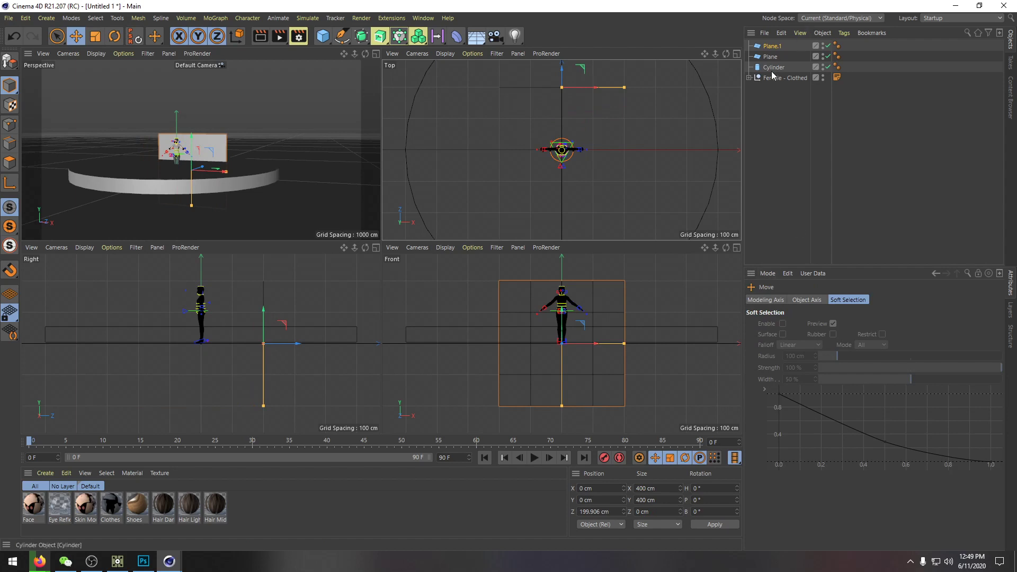
pyautogui.click(771, 47)
pyautogui.click(776, 301)
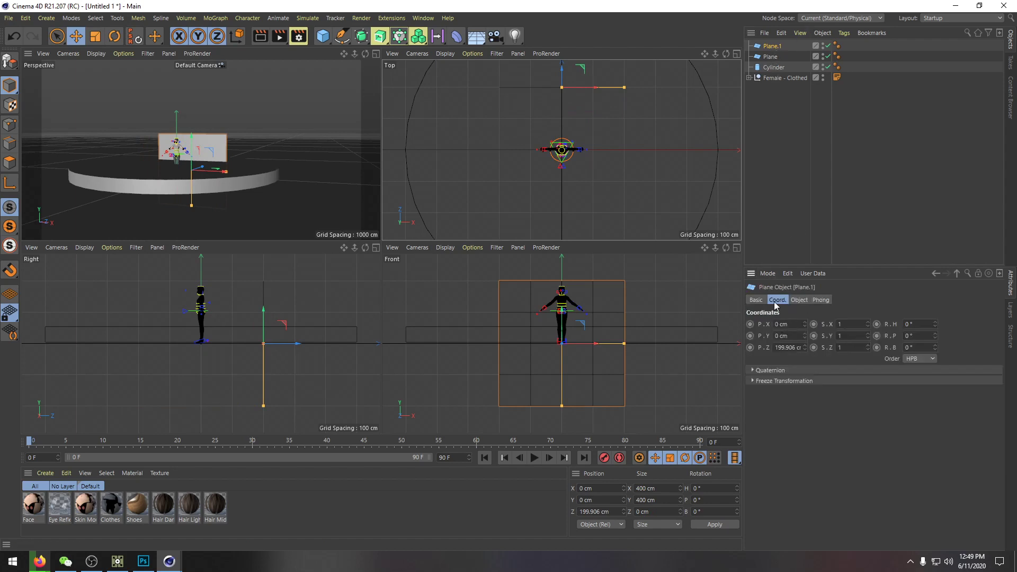
pyautogui.doubleClick(774, 348)
pyautogui.write('200')
pyautogui.press('Return')
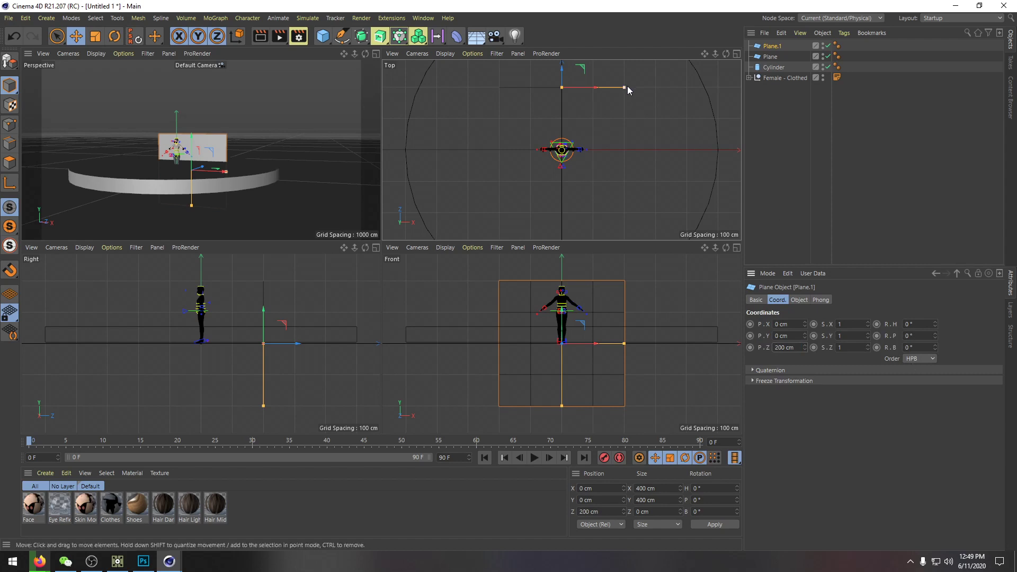
# Step: Enlarge the upright plane to about 2414 cm wide and 3605 cm high, centred at about 402 cm in Y
pyautogui.moveTo(624, 87); pyautogui.dragTo(942, 87)
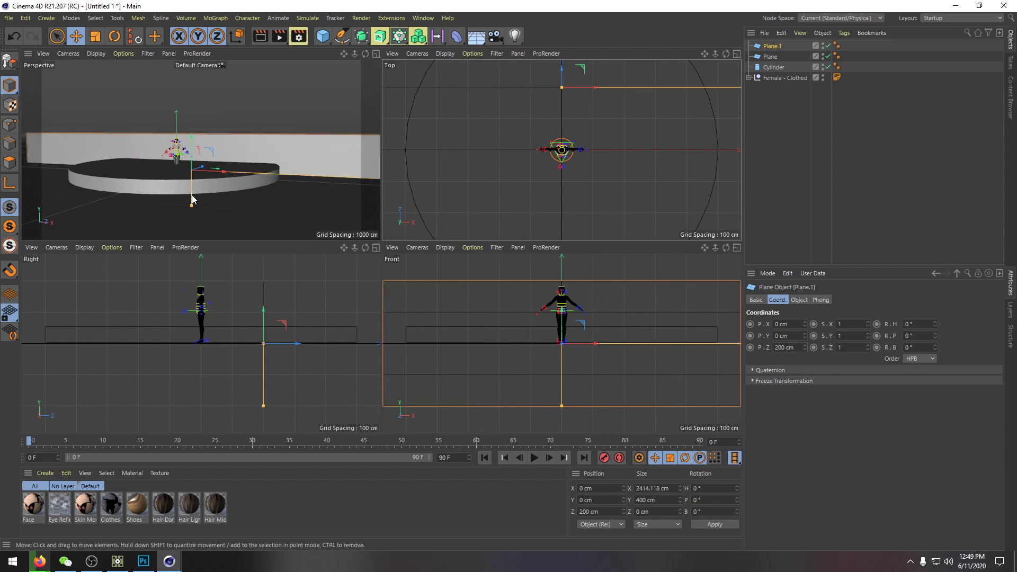
pyautogui.moveTo(191, 201); pyautogui.dragTo(193, 67)
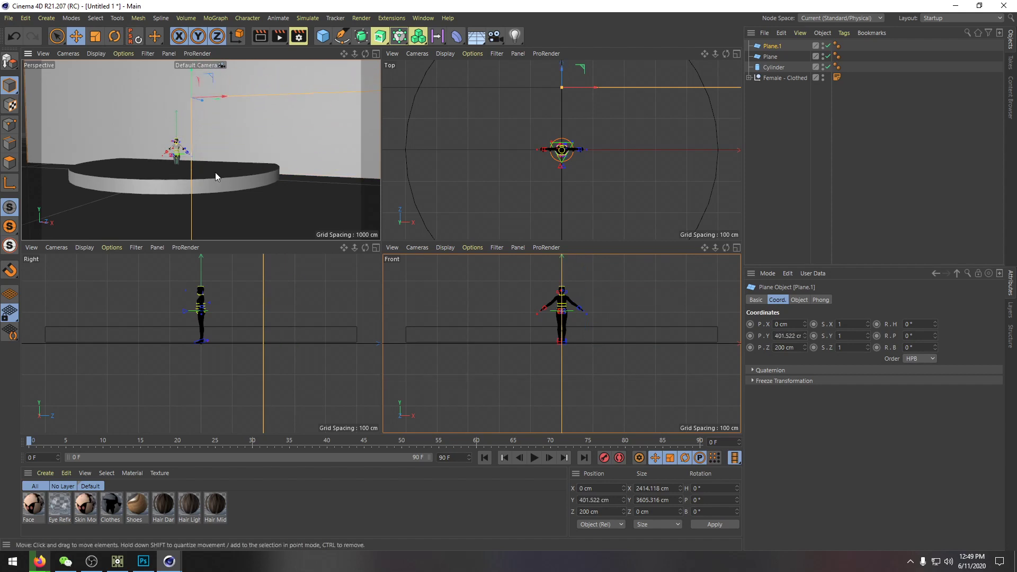
pyautogui.click(255, 211)
# Step: Raise the female figure to about 99 cm in Y so it stands on the round platform
pyautogui.keyDown('alt'); pyautogui.moveTo(249, 214); pyautogui.dragTo(262, 183); pyautogui.keyUp('alt')
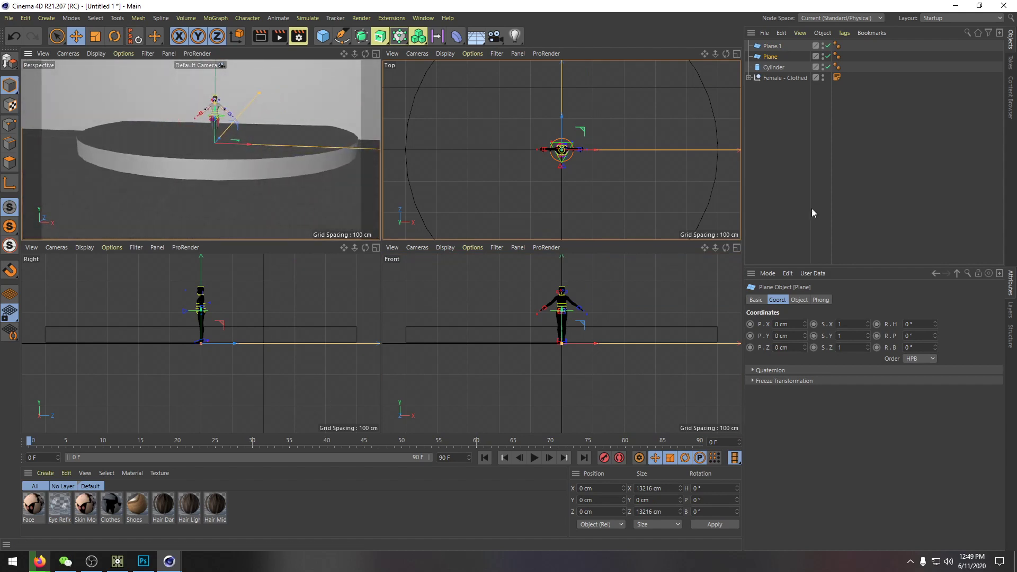
pyautogui.click(773, 78)
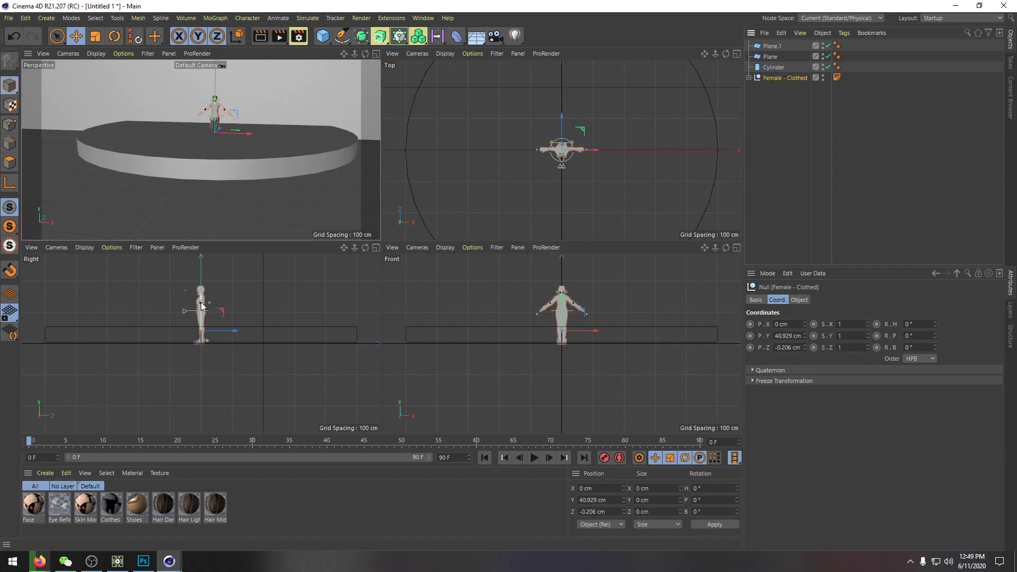
pyautogui.moveTo(204, 311); pyautogui.dragTo(206, 291)
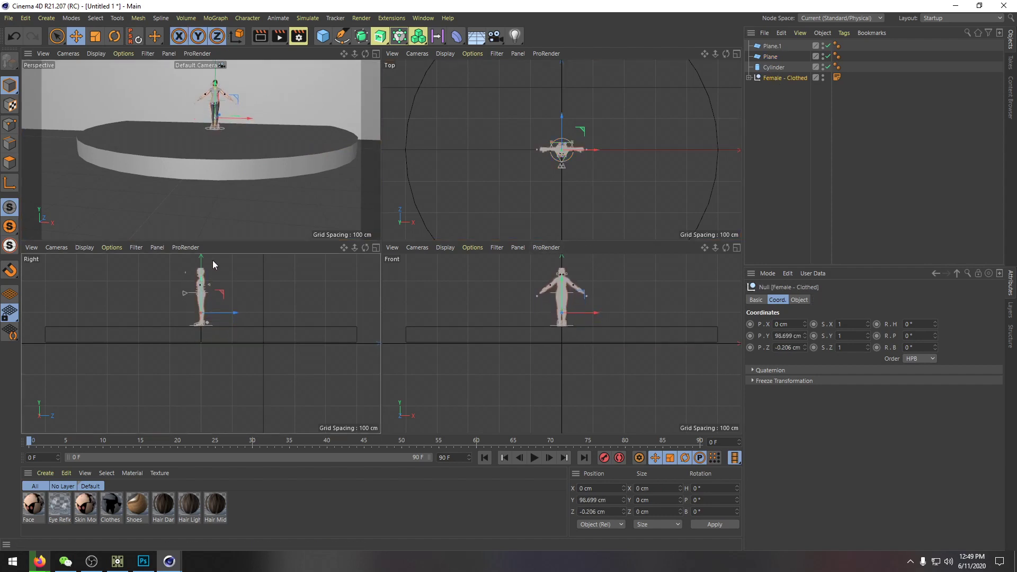
pyautogui.click(249, 209)
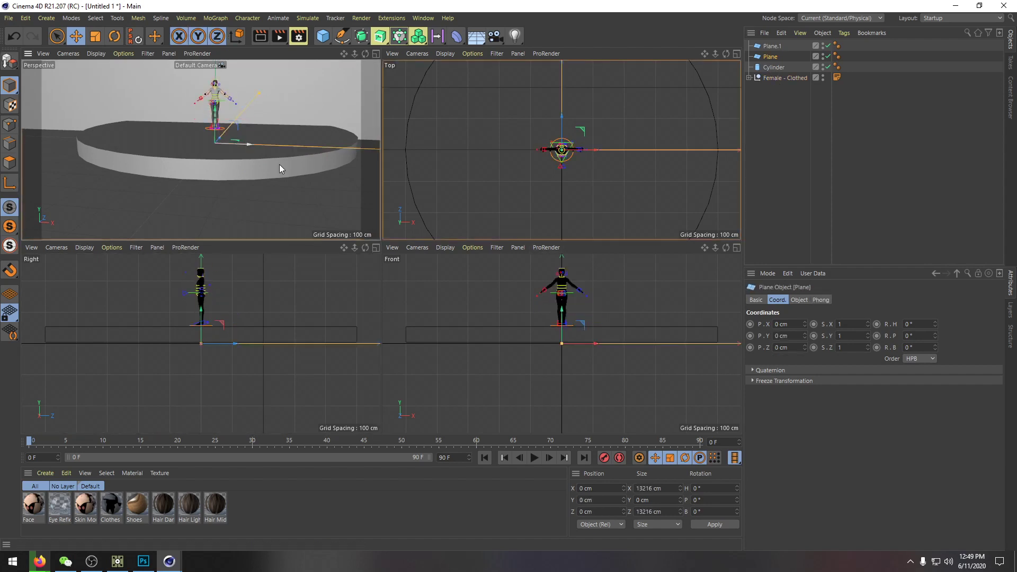
# Step: Move the female figure to about 78 cm in X and -195 cm in Z, and turn it slightly about its vertical axis
pyautogui.click(773, 79)
pyautogui.moveTo(578, 132); pyautogui.dragTo(601, 195)
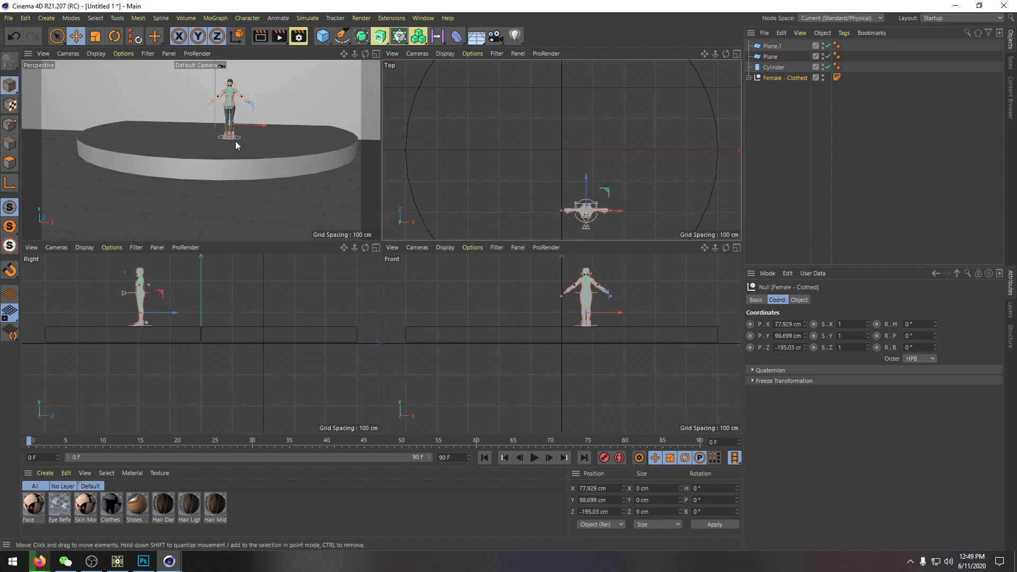
pyautogui.press('r')
pyautogui.moveTo(234, 128); pyautogui.dragTo(266, 141)
pyautogui.click(295, 223)
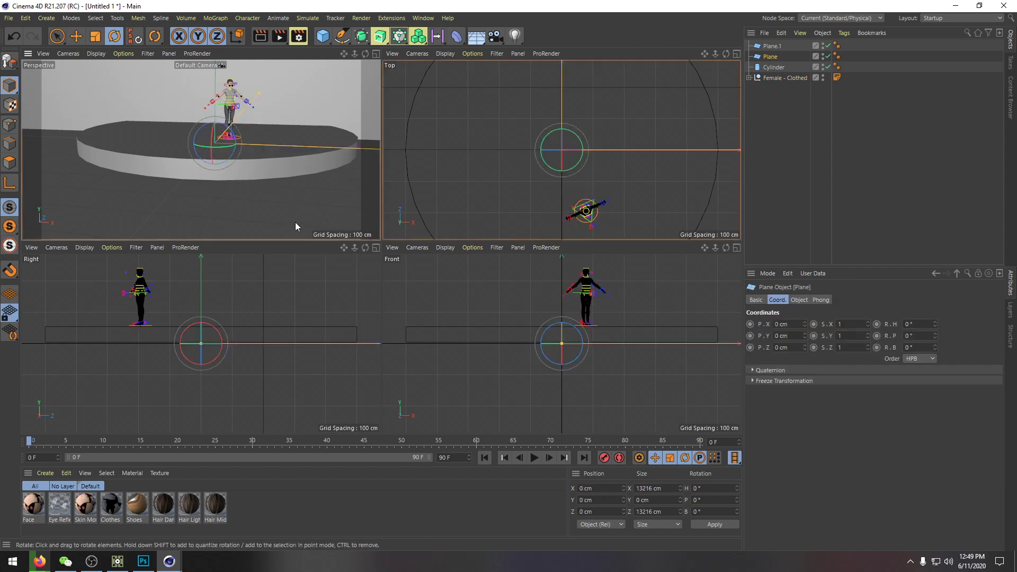
pyautogui.moveTo(292, 194)
pyautogui.keyDown('alt'); pyautogui.mouseDown()
pyautogui.moveTo(288, 170)
pyautogui.moveTo(269, 172)
pyautogui.moveTo(306, 186)
pyautogui.moveTo(303, 199)
pyautogui.moveTo(283, 201)
pyautogui.moveTo(306, 201)
pyautogui.moveTo(298, 218)
pyautogui.moveTo(276, 223)
pyautogui.moveTo(250, 198)
pyautogui.moveTo(306, 205)
pyautogui.moveTo(341, 192)
pyautogui.moveTo(328, 183)
pyautogui.moveTo(299, 203)
pyautogui.moveTo(283, 197)
pyautogui.moveTo(337, 228)
pyautogui.moveTo(281, 212)
pyautogui.moveTo(310, 204)
pyautogui.moveTo(297, 210)
pyautogui.mouseUp(); pyautogui.keyUp('alt')
# Step: Switch to Firefox to examine the "stage design" image results, including Dots and Spots and the hexagonal screen example, and return to Cinema 4D
pyautogui.moveTo(34, 566)
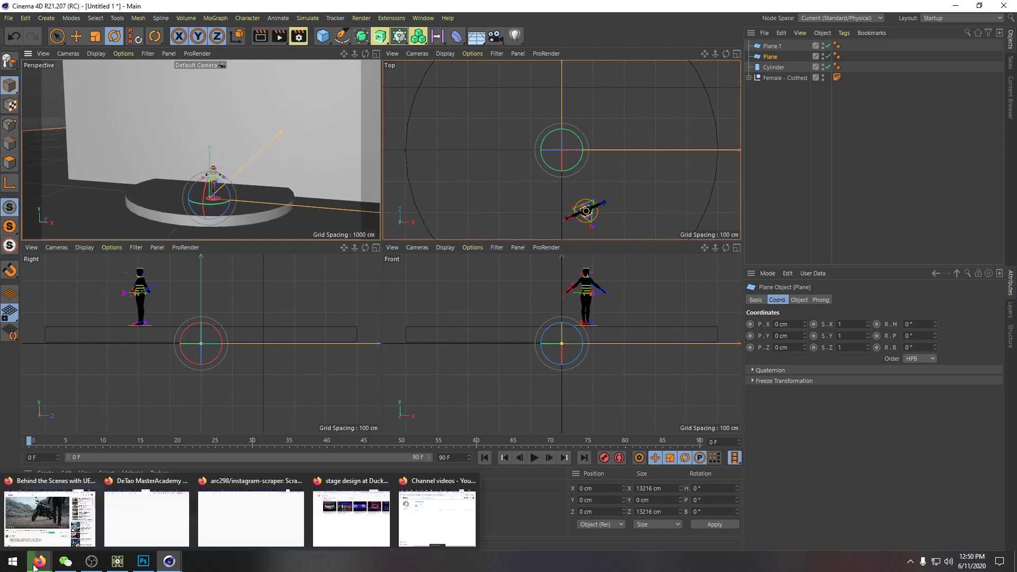
pyautogui.click(386, 517)
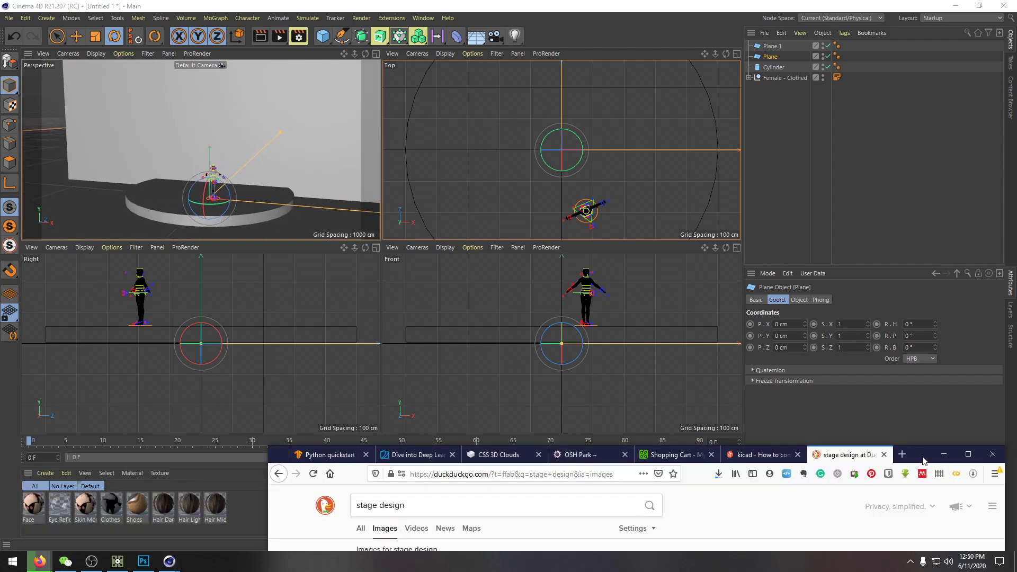
pyautogui.moveTo(924, 458); pyautogui.dragTo(850, 52)
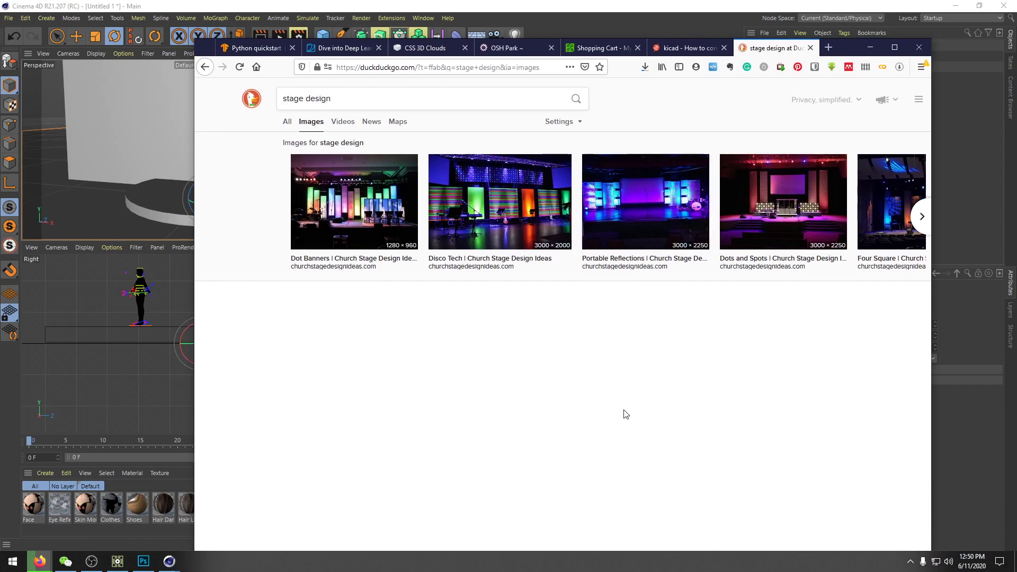
pyautogui.click(790, 204)
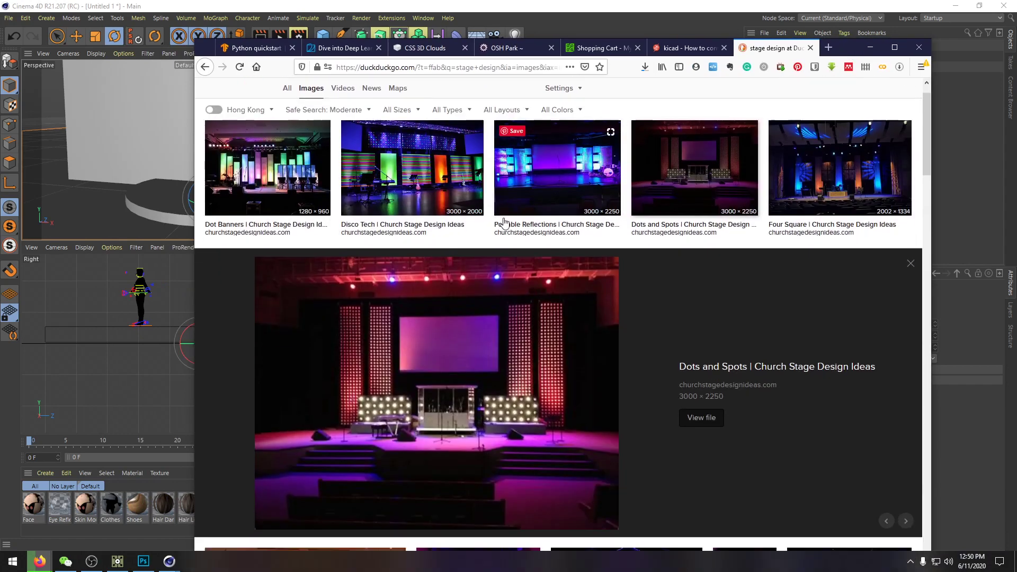
pyautogui.scroll(-6, 585, 313)
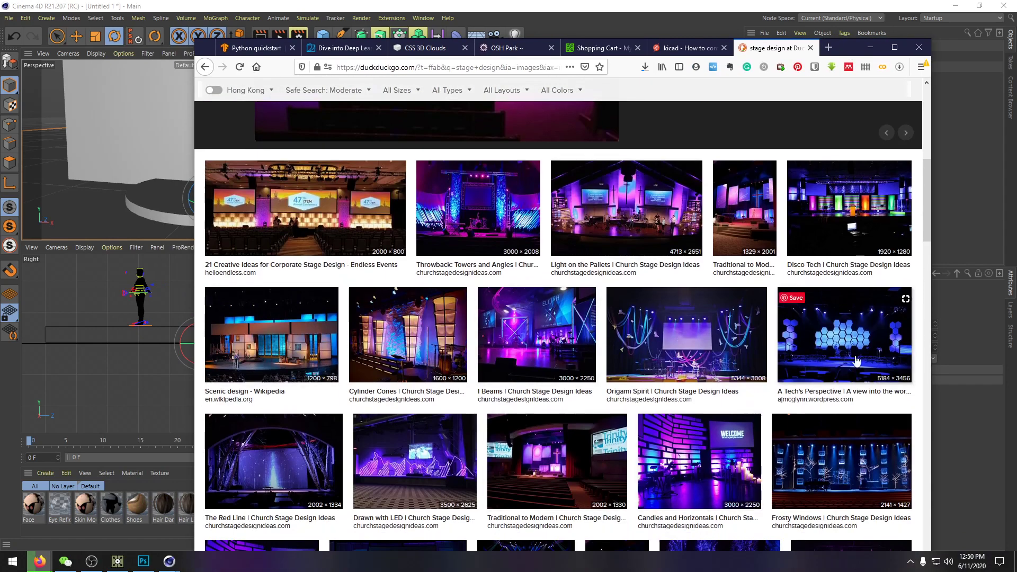
pyautogui.click(826, 334)
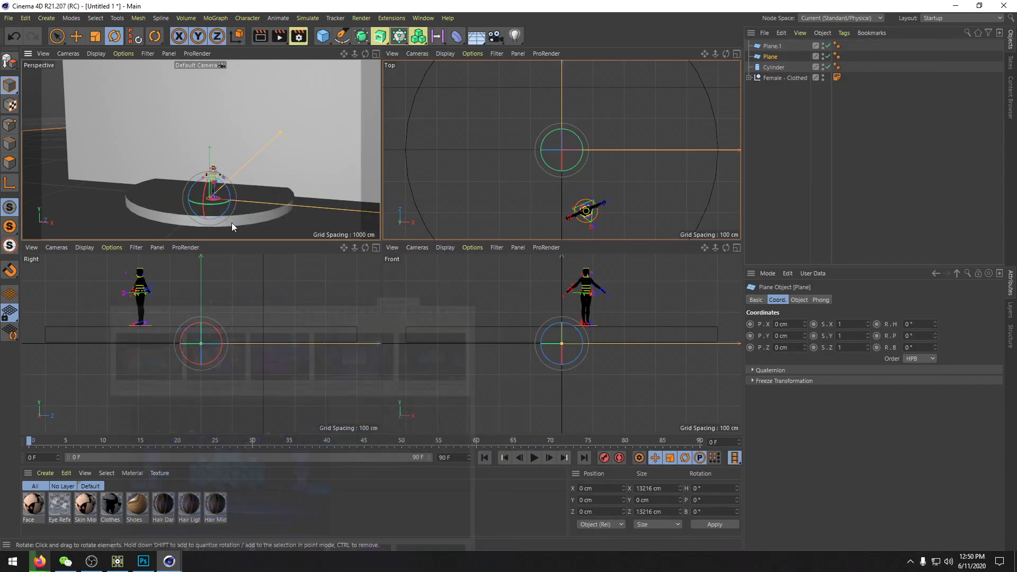
pyautogui.click(870, 47)
# Step: Add a disc with 6 rotation segments and set its orientation to +Z to form an upright hexagon
pyautogui.click(323, 38)
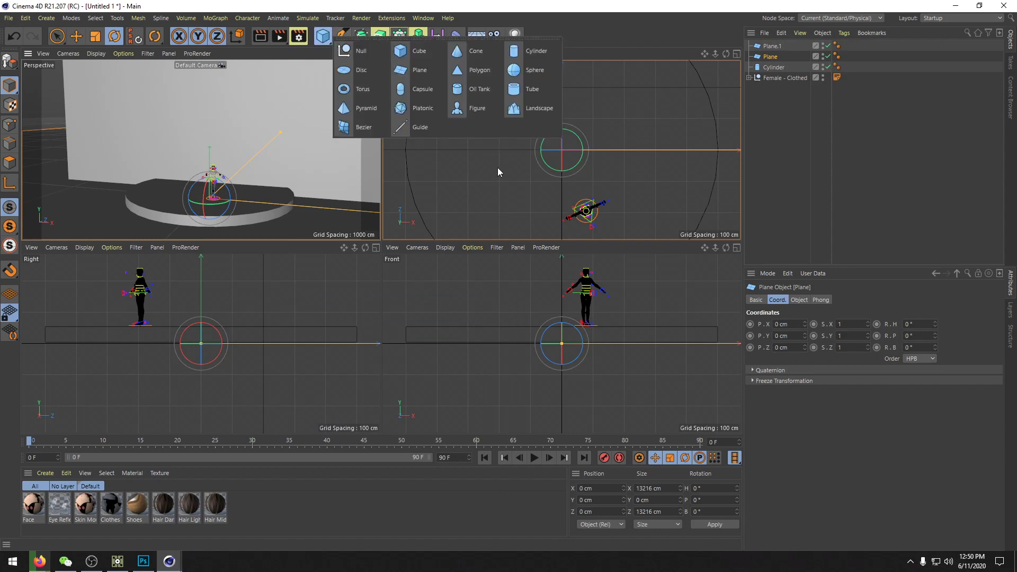
pyautogui.click(370, 69)
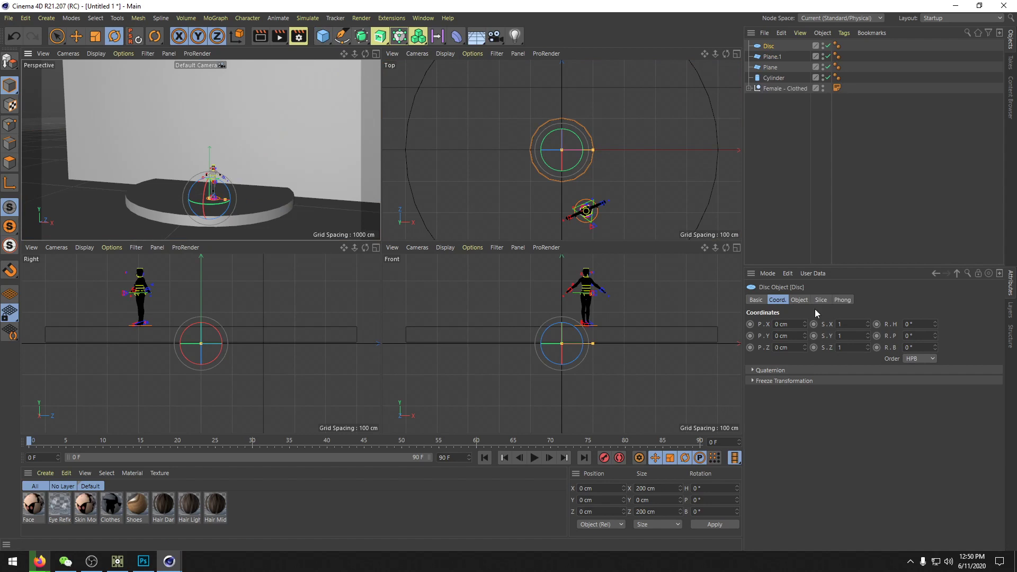
pyautogui.click(799, 300)
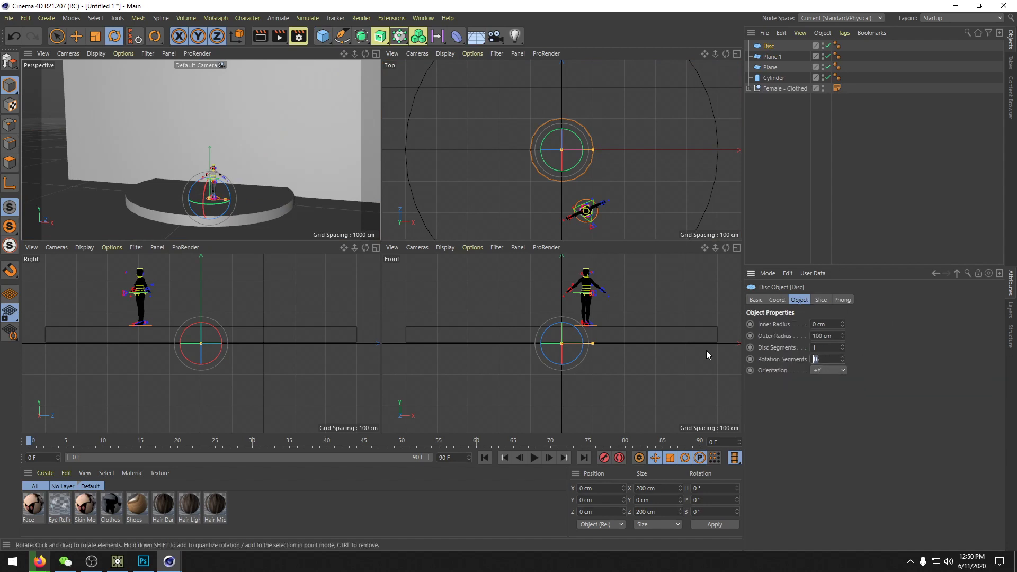
pyautogui.write('6')
pyautogui.press('Return')
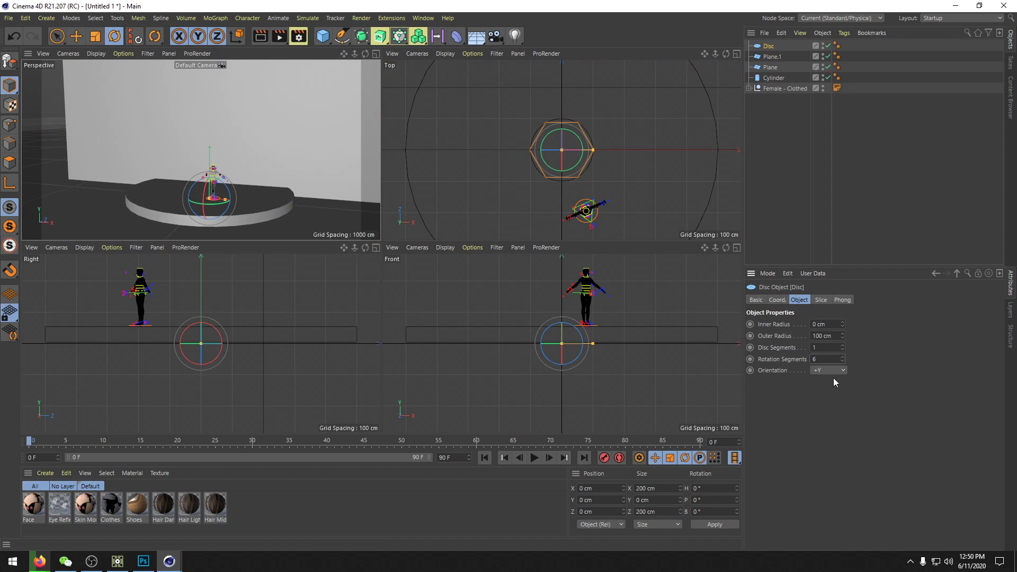
pyautogui.click(819, 428)
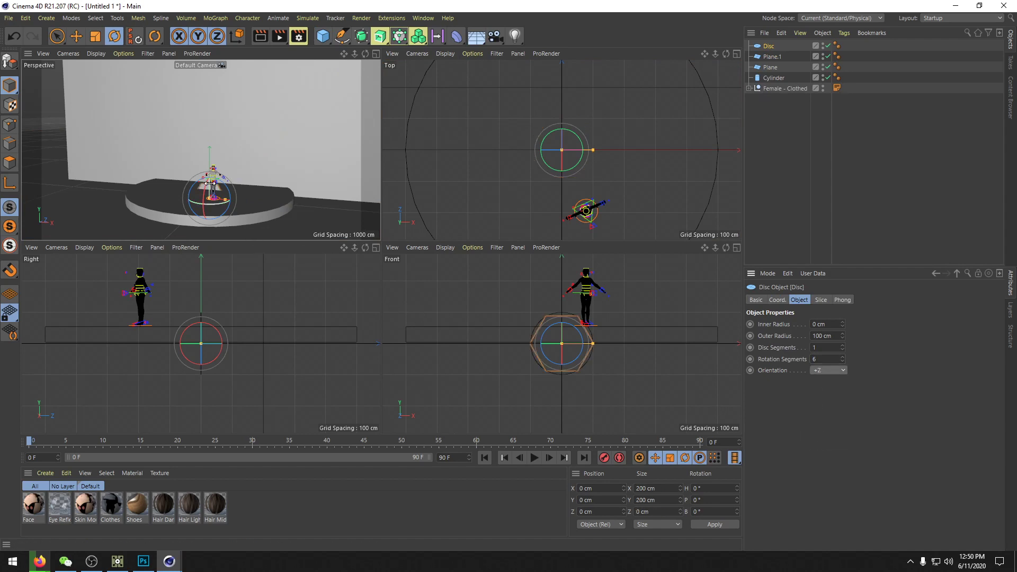
# Step: Raise the hexagonal disc to about 322 cm in Y and set its outer radius to 50 cm
pyautogui.press('e')
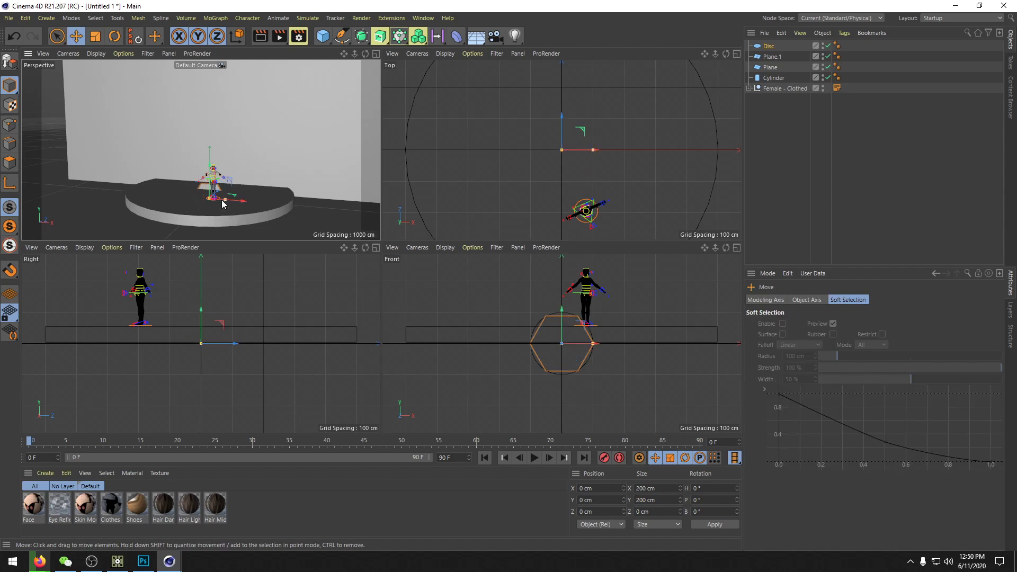
pyautogui.moveTo(208, 174); pyautogui.dragTo(211, 125)
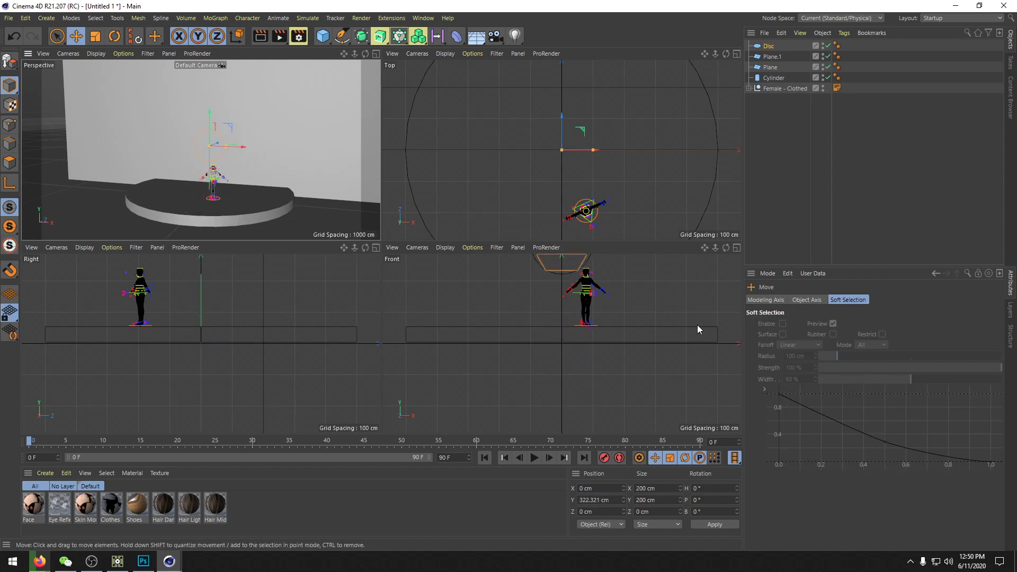
pyautogui.keyDown('alt'); pyautogui.moveTo(644, 329); pyautogui.dragTo(621, 382, button='middle'); pyautogui.keyUp('alt')
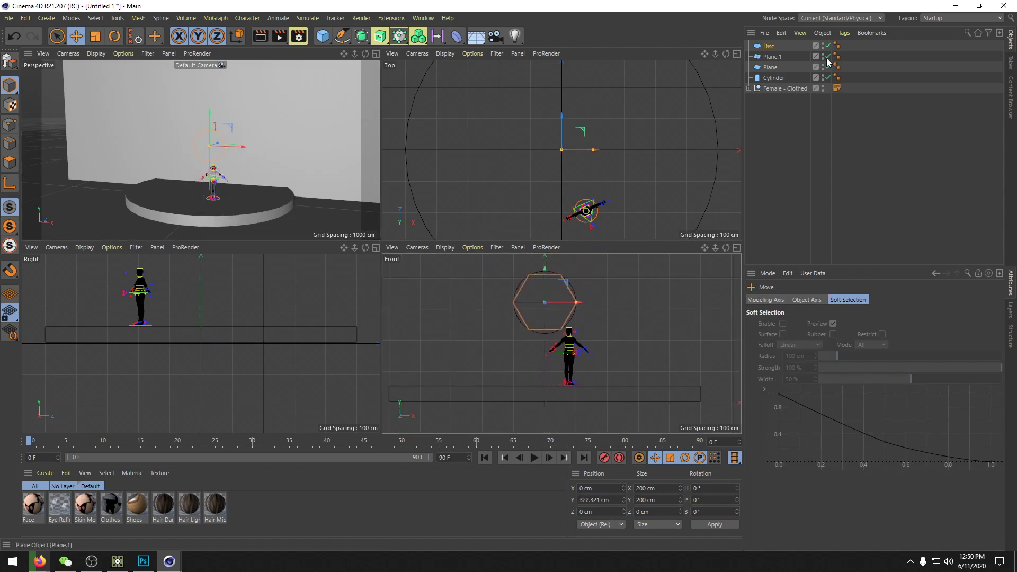
pyautogui.click(769, 46)
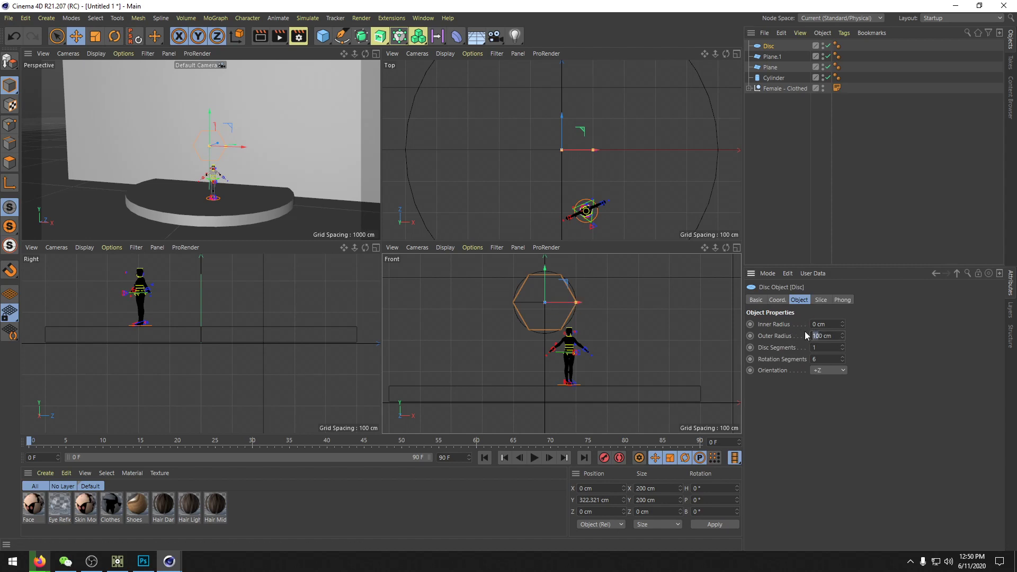
pyautogui.write('50')
pyautogui.press('Return')
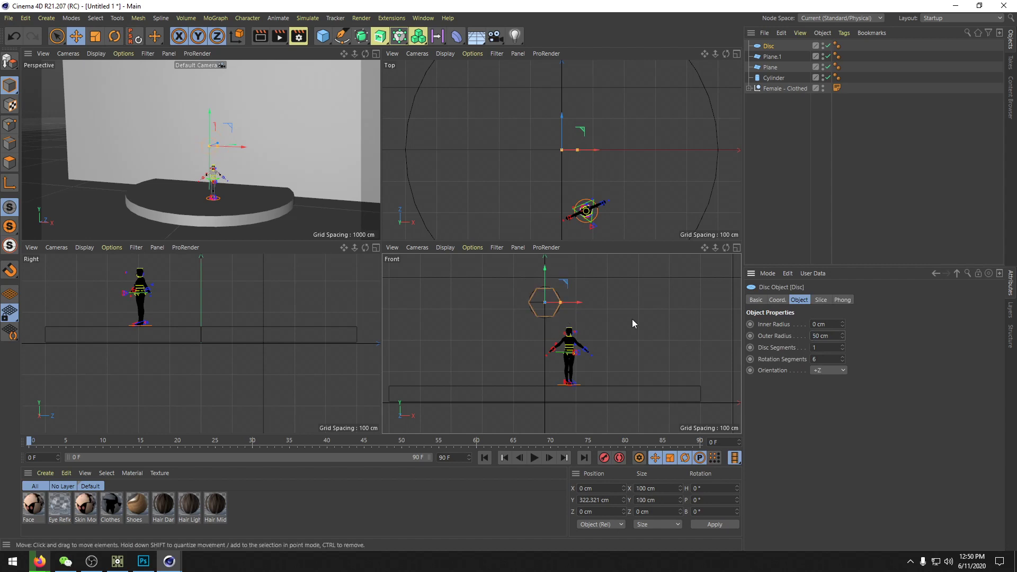
# Step: Lower the hexagonal disc to about 200 cm in Y, at the figure's upper body height
pyautogui.moveTo(544, 272); pyautogui.dragTo(546, 280)
pyautogui.scroll(-5, 604, 298)
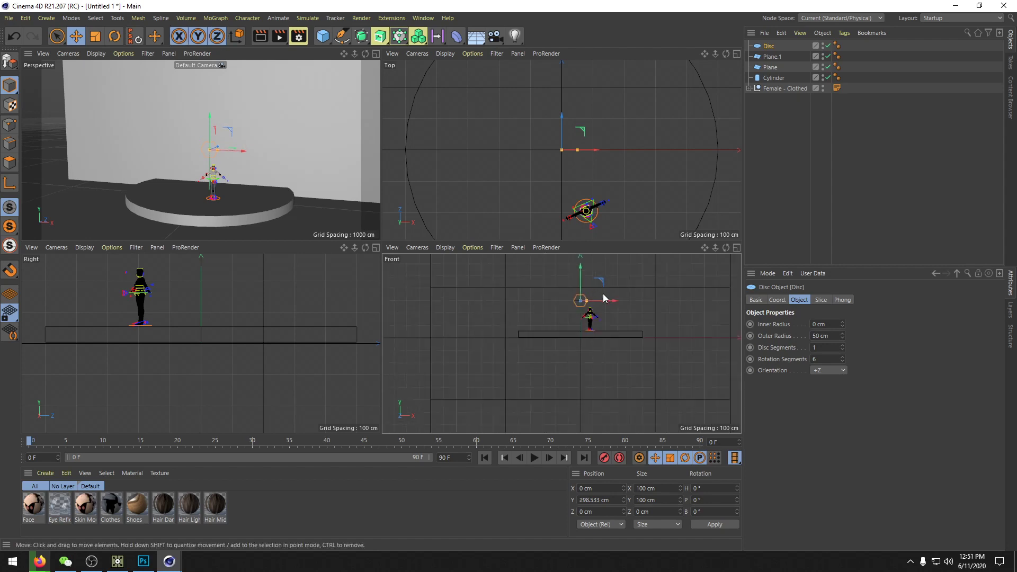
pyautogui.scroll(5, 603, 294)
pyautogui.keyDown('alt'); pyautogui.moveTo(603, 295); pyautogui.dragTo(649, 313, button='middle'); pyautogui.keyUp('alt')
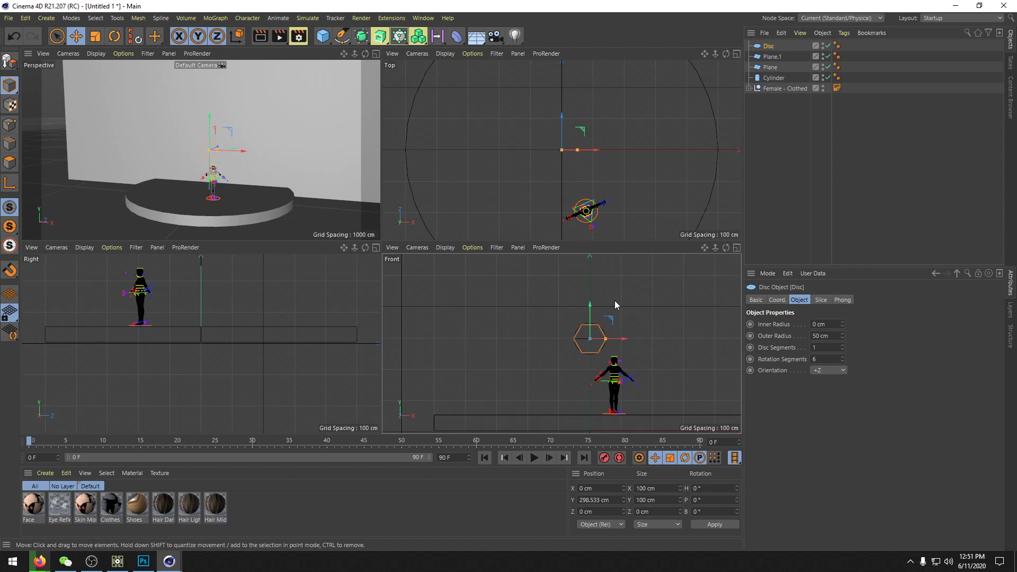
pyautogui.moveTo(589, 305); pyautogui.dragTo(589, 330)
pyautogui.moveTo(589, 334); pyautogui.dragTo(588, 336)
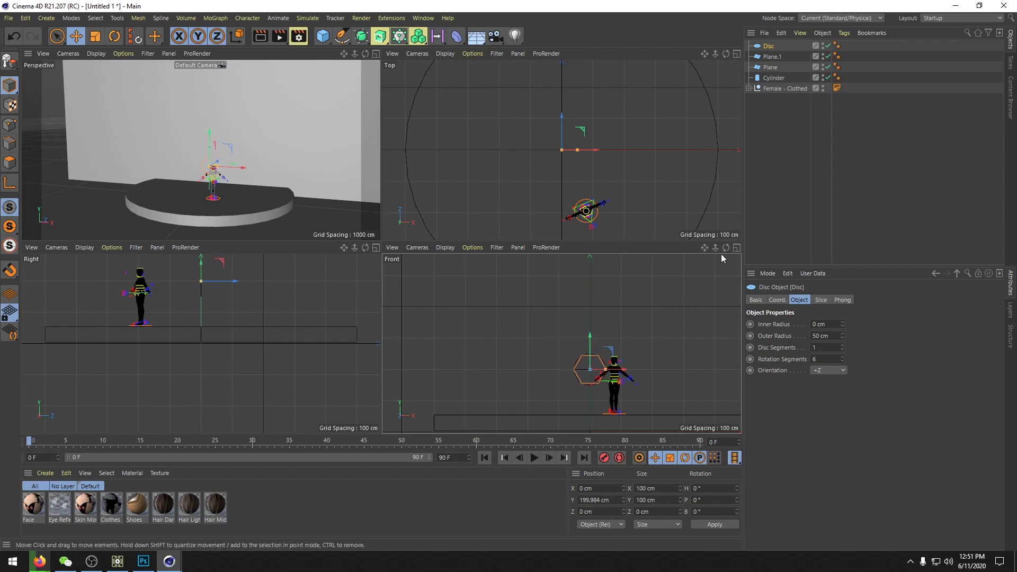
# Step: Rename the hexagonal disc as screen_p1
pyautogui.click(780, 127)
pyautogui.doubleClick(769, 47)
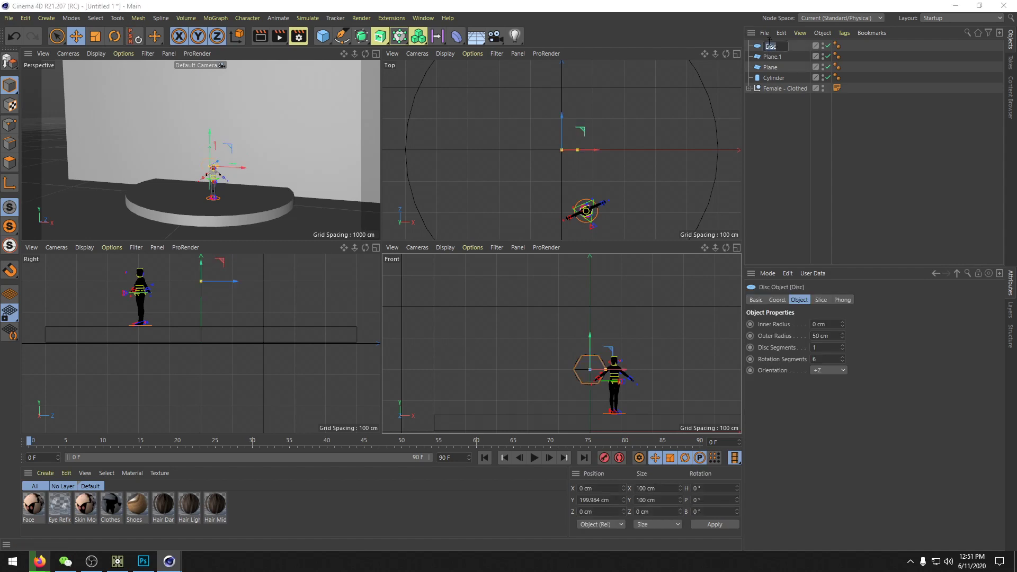
pyautogui.write('screen_p1')
pyautogui.press('Return')
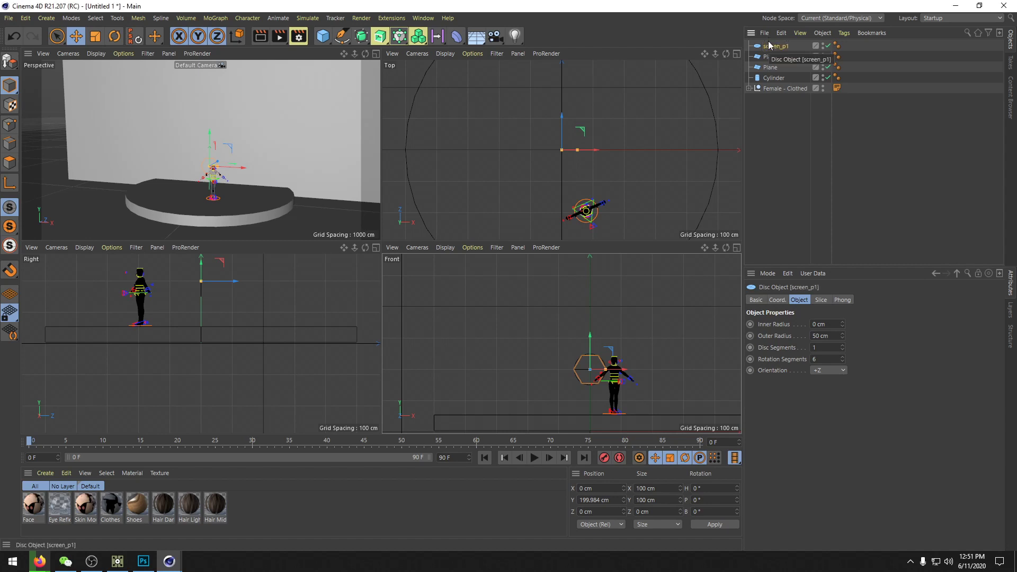
# Step: Add a MoGraph Cloner, make screen_p1 its child, and select the Cloner
pyautogui.click(401, 40)
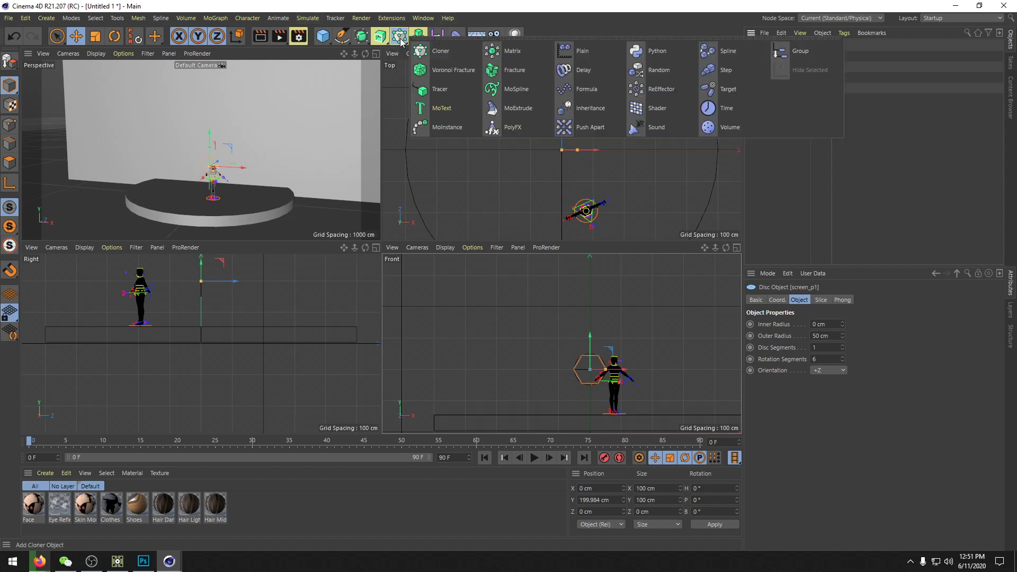
pyautogui.click(424, 51)
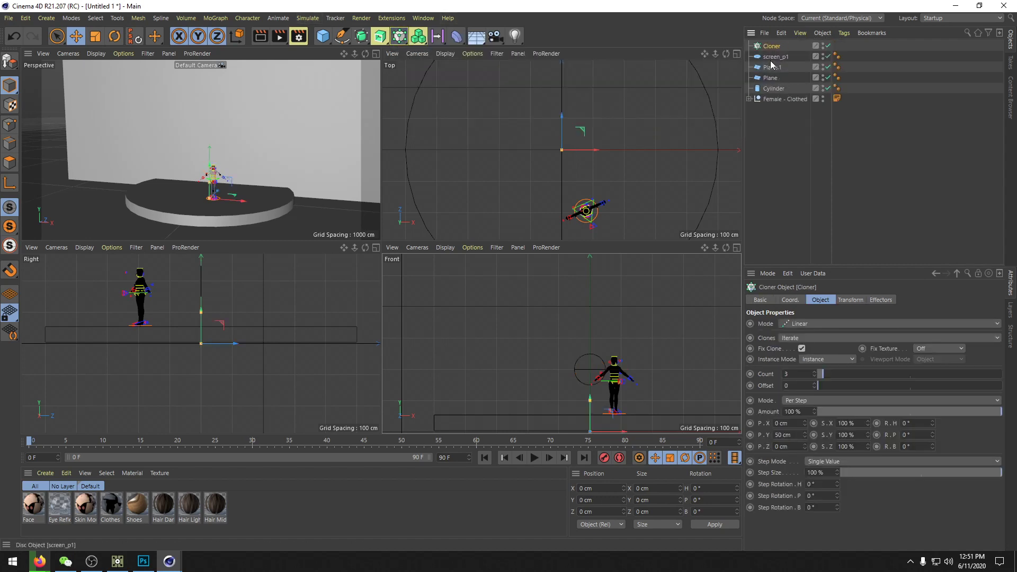
pyautogui.moveTo(770, 60); pyautogui.dragTo(772, 48)
pyautogui.click(771, 47)
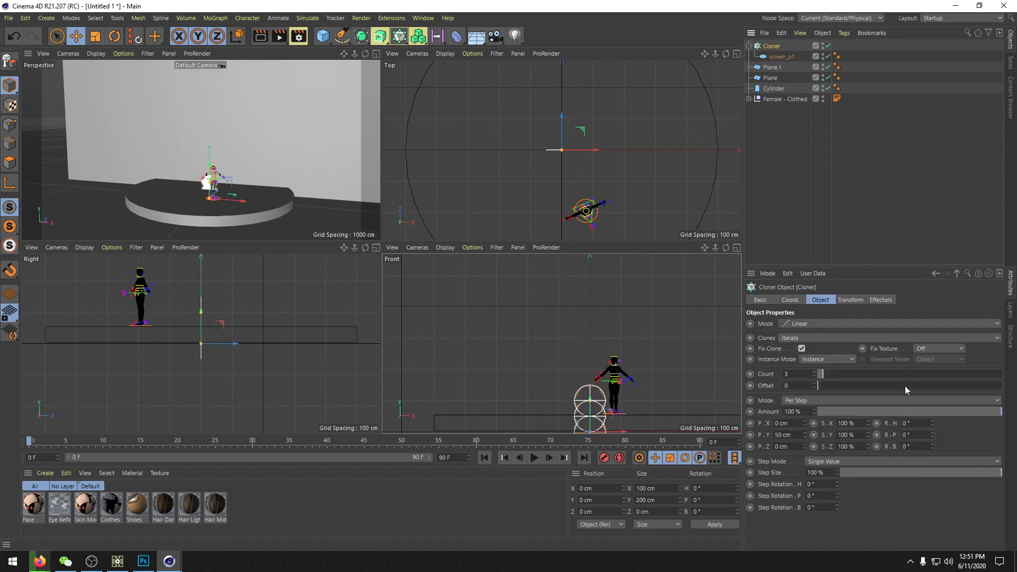
# Step: Set the Cloner's vertical step between clones to 100 cm and reduce it to 90 cm
pyautogui.click(798, 438)
pyautogui.write('100')
pyautogui.press('Return')
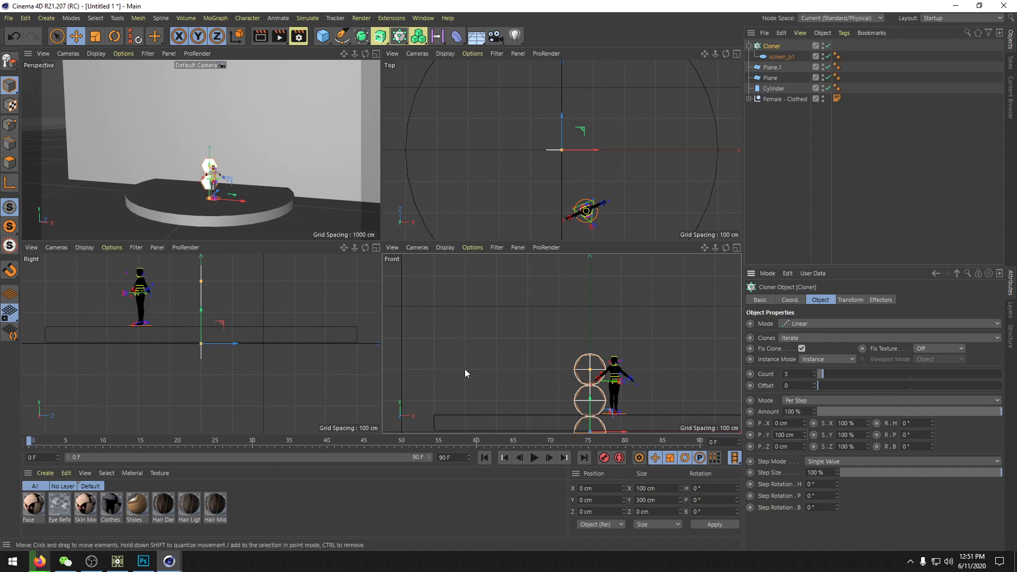
pyautogui.scroll(5, 603, 413)
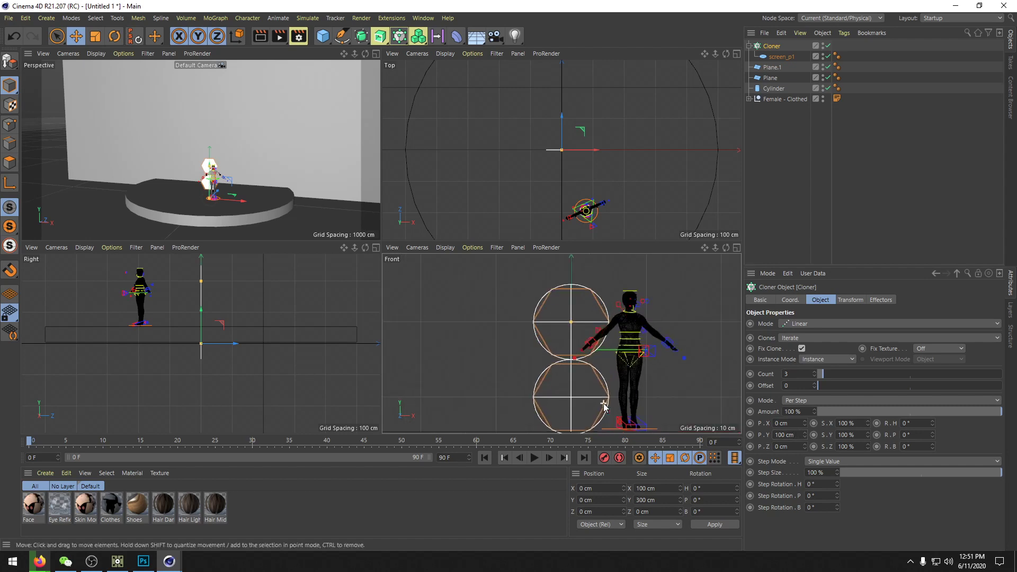
pyautogui.moveTo(804, 435); pyautogui.dragTo(806, 435)
pyautogui.click(805, 435)
pyautogui.click(805, 432)
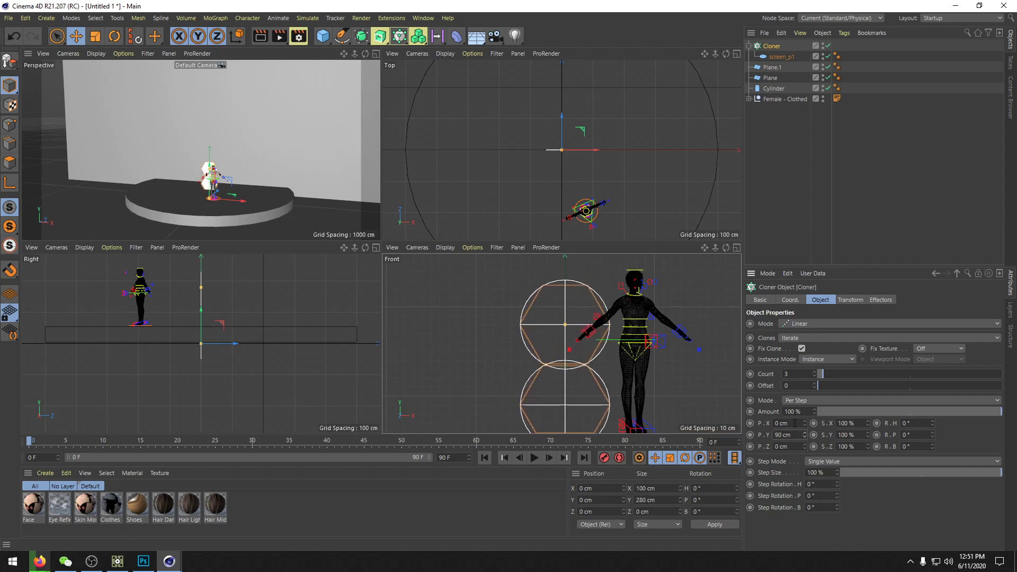
# Step: Raise the Cloner to about 200 cm in Y and increase its clone count to 5
pyautogui.scroll(-5, 554, 360)
pyautogui.moveTo(562, 373); pyautogui.dragTo(564, 318)
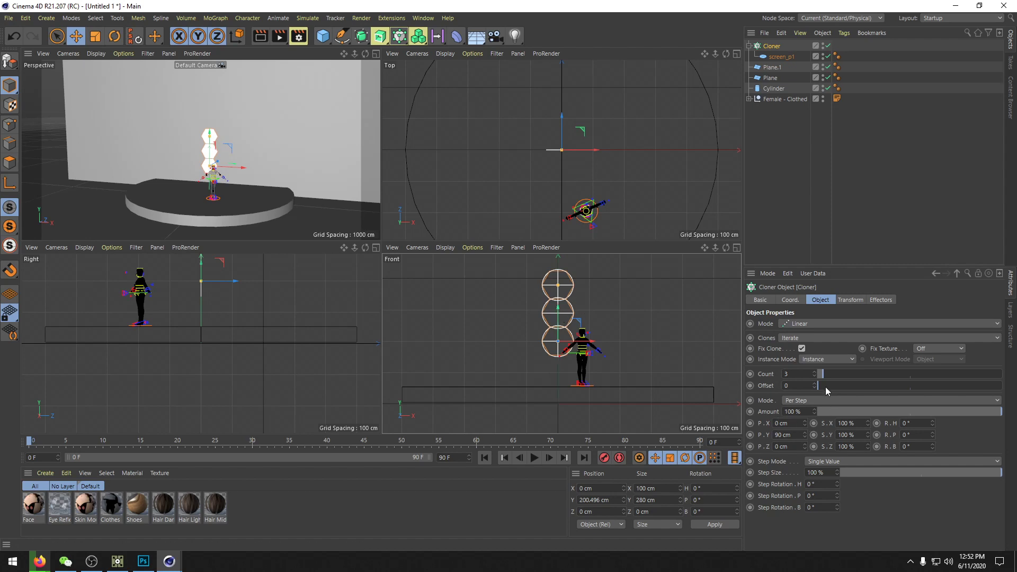
pyautogui.click(814, 371)
pyautogui.click(814, 371)
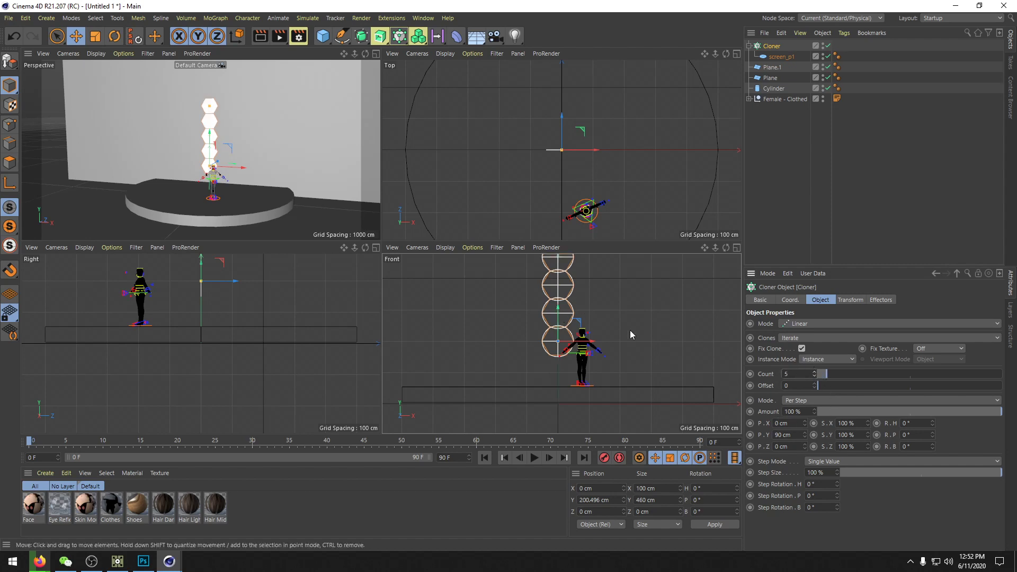
# Step: Duplicate the hexagon column, offsetting the copy to about 83 cm in X and 243 cm in Y
pyautogui.keyDown('alt'); pyautogui.moveTo(629, 285); pyautogui.dragTo(639, 338, button='middle'); pyautogui.keyUp('alt')
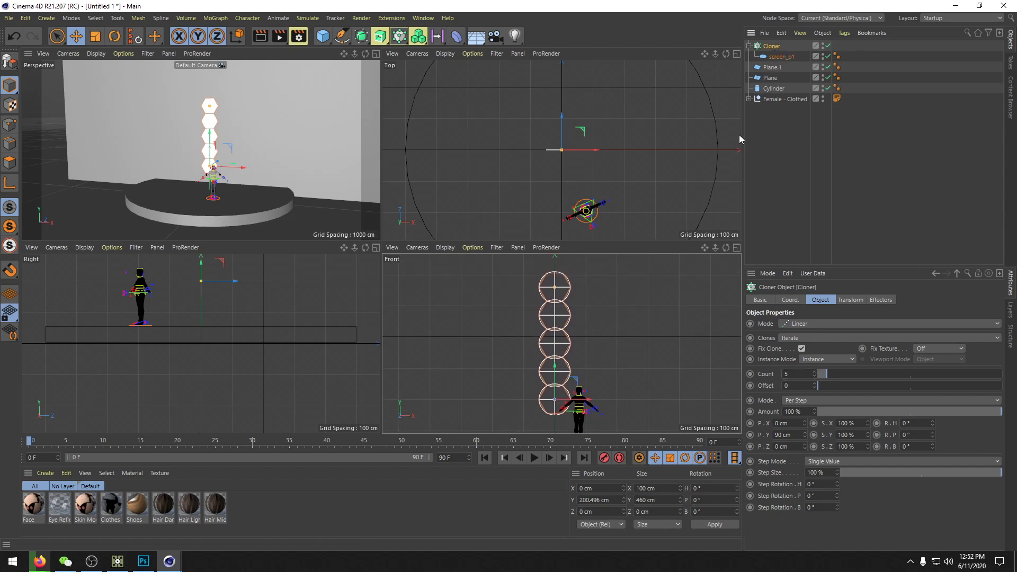
pyautogui.keyDown('ctrl'); pyautogui.moveTo(549, 404); pyautogui.dragTo(586, 373); pyautogui.keyUp('ctrl')
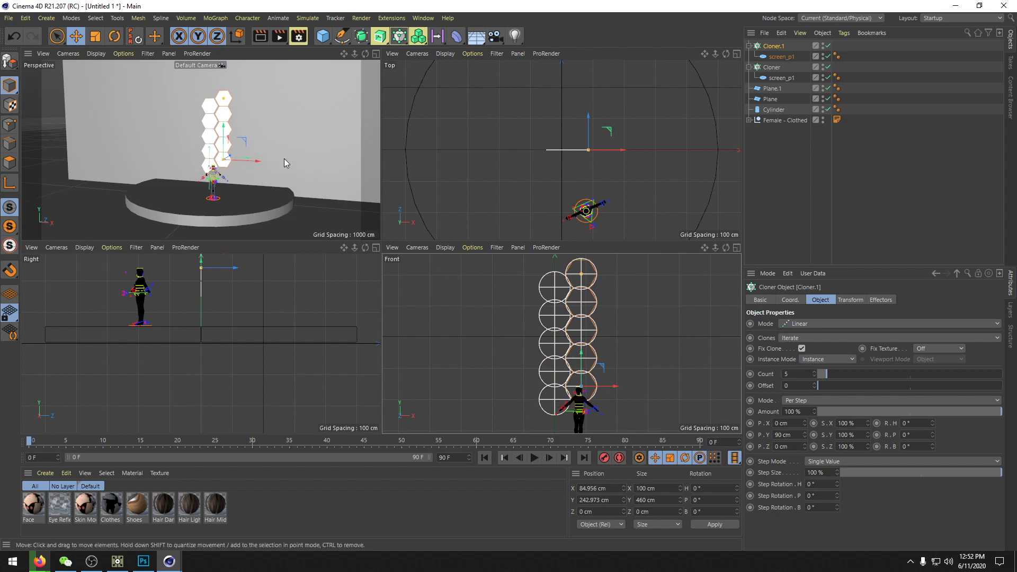
pyautogui.scroll(3, 270, 163)
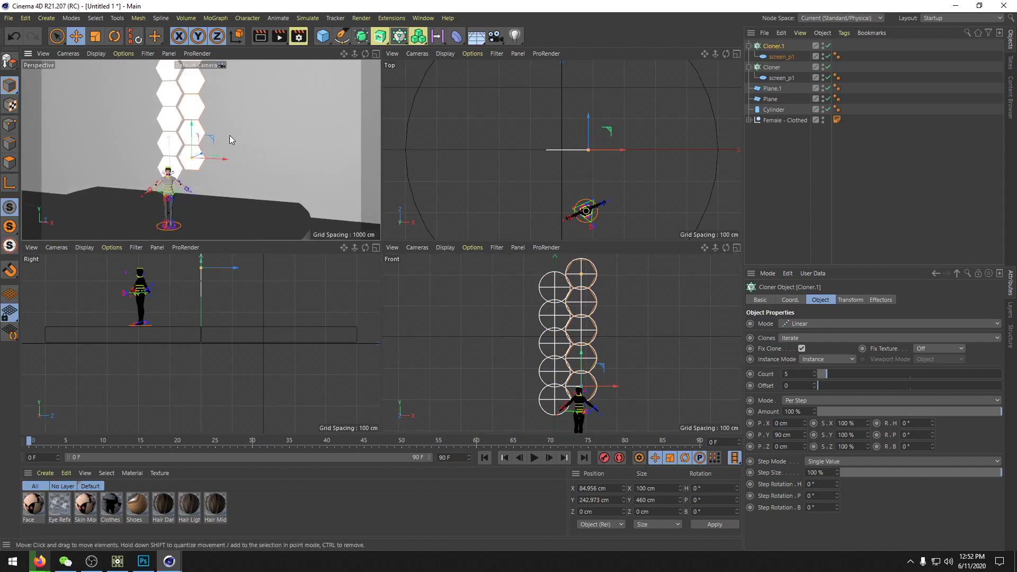
pyautogui.keyDown('alt'); pyautogui.moveTo(229, 135); pyautogui.dragTo(337, 186, button='middle'); pyautogui.keyUp('alt')
pyautogui.scroll(4, 317, 171)
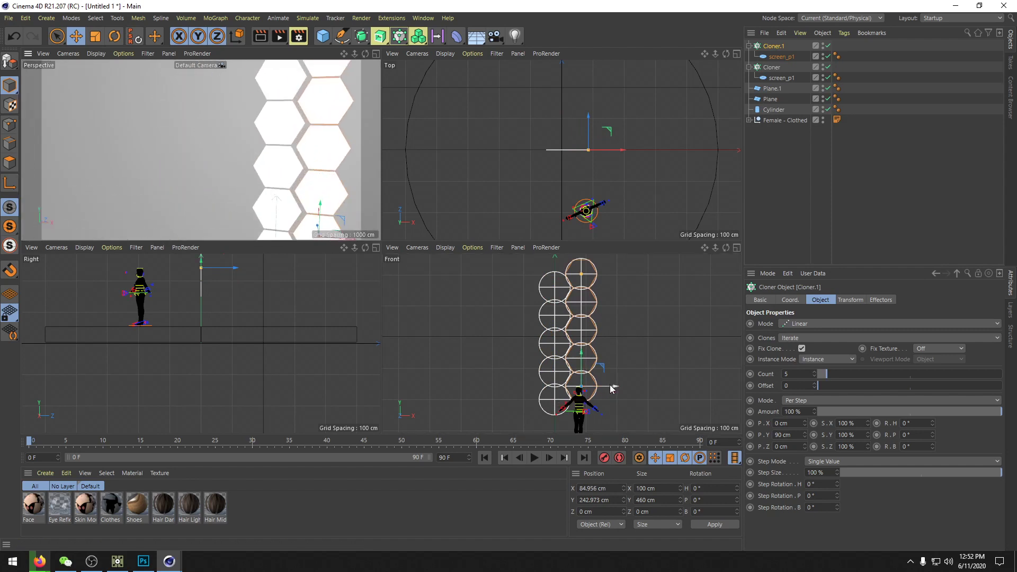
pyautogui.moveTo(581, 400); pyautogui.dragTo(580, 400)
# Step: Compare both columns' coordinates, try a Y position of 250 cm for the duplicated column, and set it to 245 cm
pyautogui.click(790, 300)
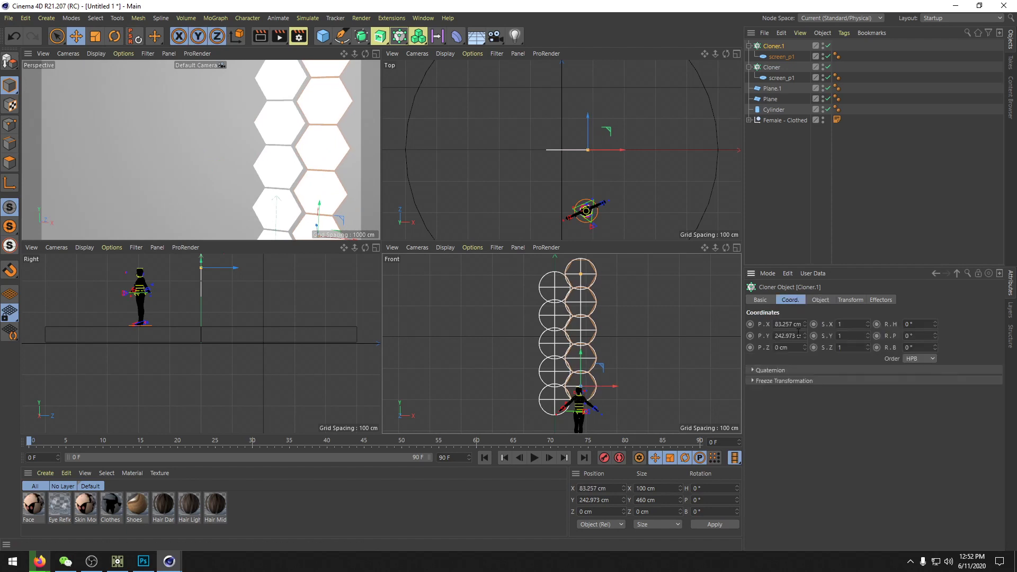
pyautogui.click(771, 68)
pyautogui.click(772, 46)
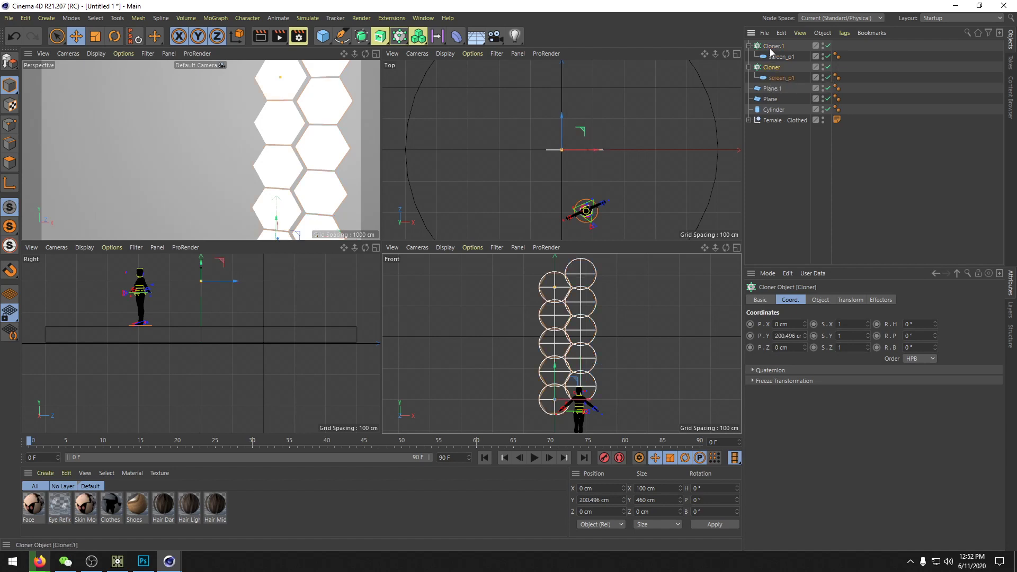
pyautogui.doubleClick(783, 335)
pyautogui.write('250')
pyautogui.press('Return')
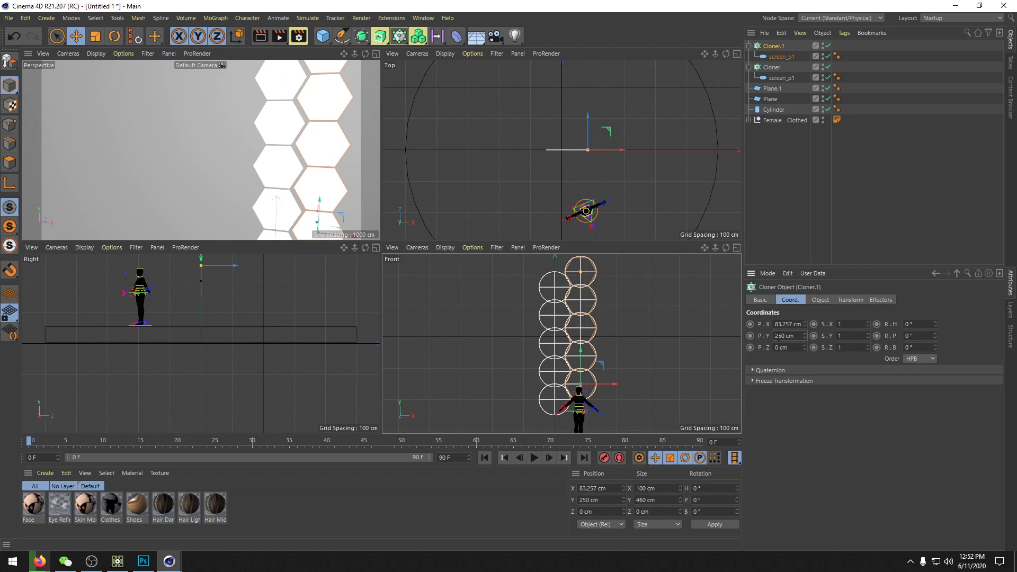
pyautogui.write('245')
pyautogui.press('Return')
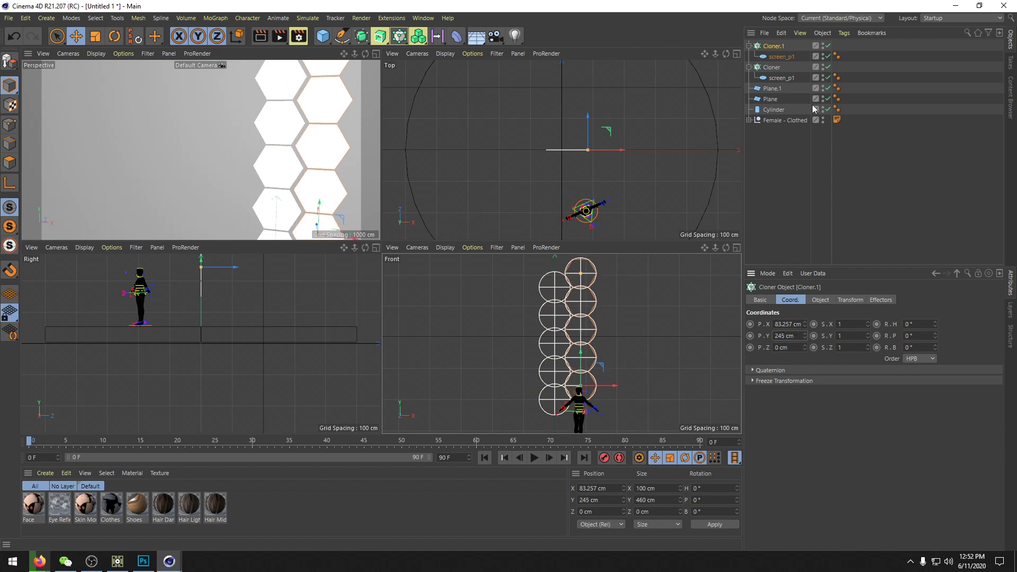
# Step: Set the duplicated column's X position to 70 cm and increase it to 78 cm to close up the gap
pyautogui.click(773, 67)
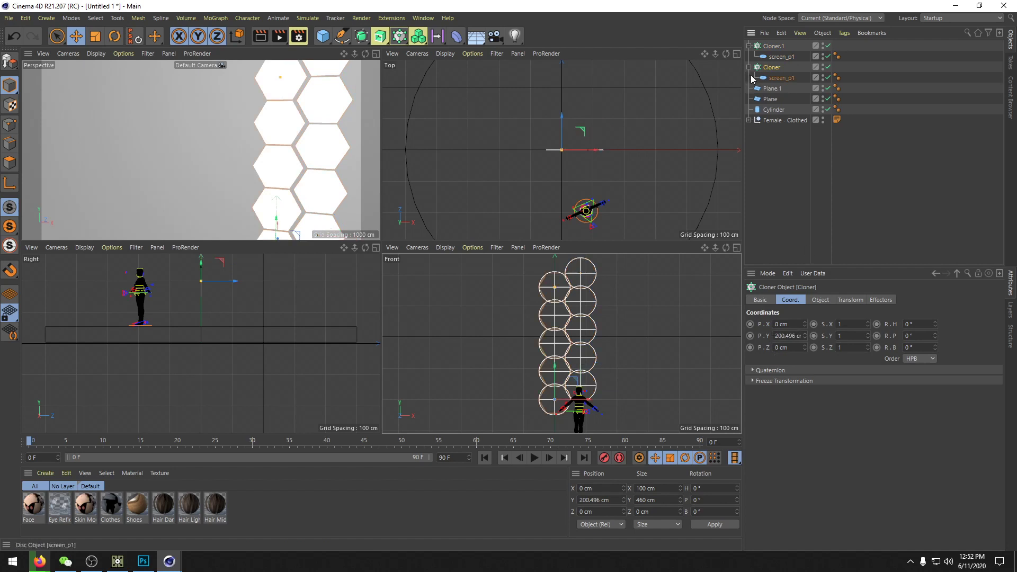
pyautogui.click(773, 46)
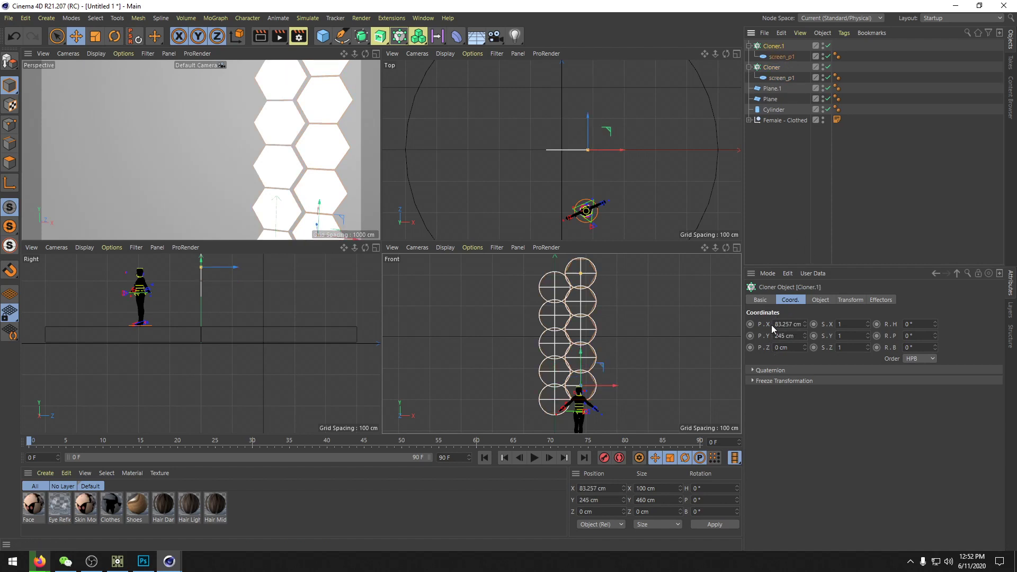
pyautogui.click(787, 325)
pyautogui.write('70')
pyautogui.press('Return')
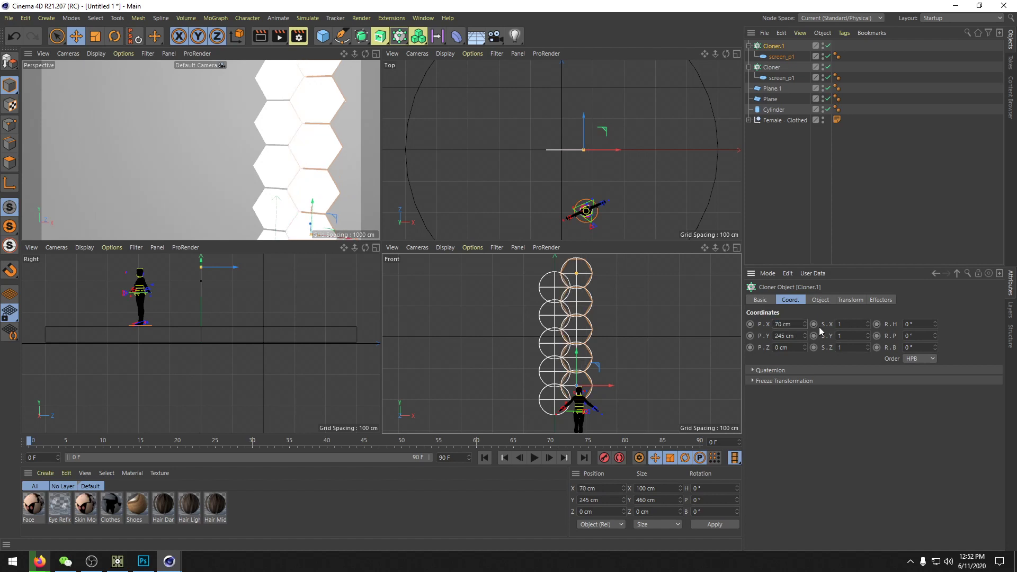
pyautogui.moveTo(804, 321); pyautogui.dragTo(803, 321)
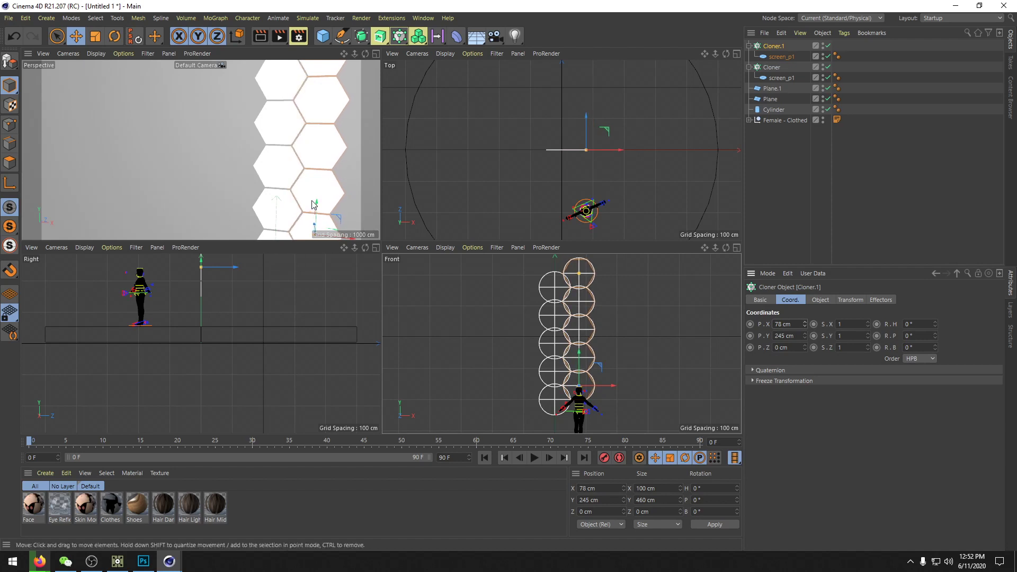
# Step: Duplicate the Cloner.1 column and set the copy's X position to -78 cm, mirroring it across the centre column
pyautogui.moveTo(318, 200); pyautogui.dragTo(275, 164, button='middle')
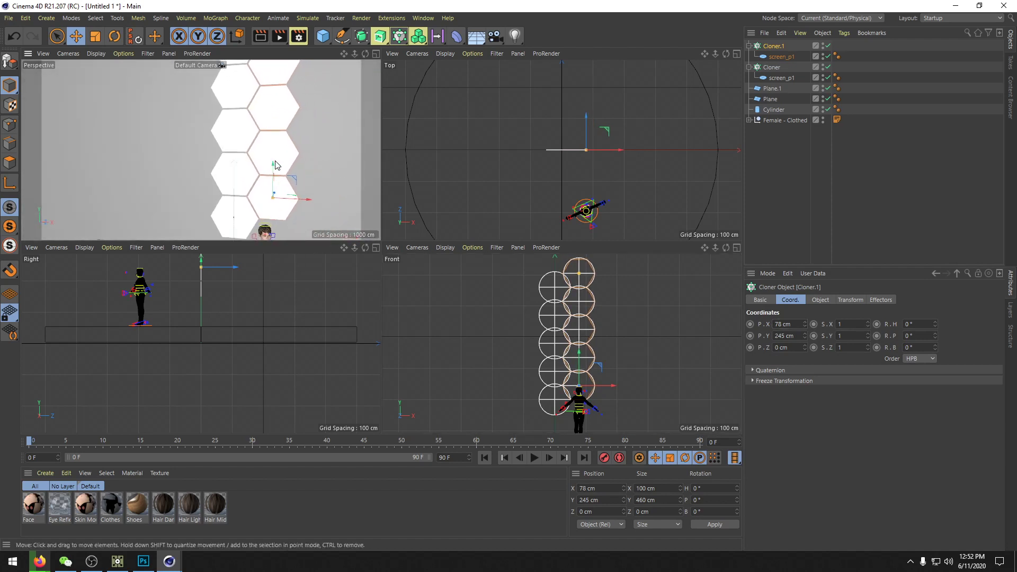
pyautogui.scroll(-4, 275, 165)
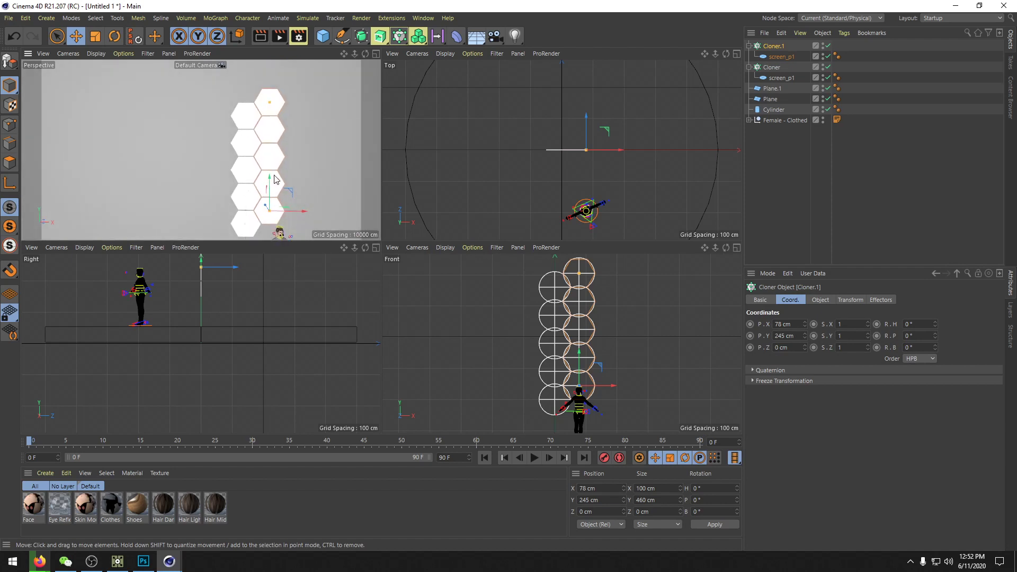
pyautogui.scroll(3, 275, 177)
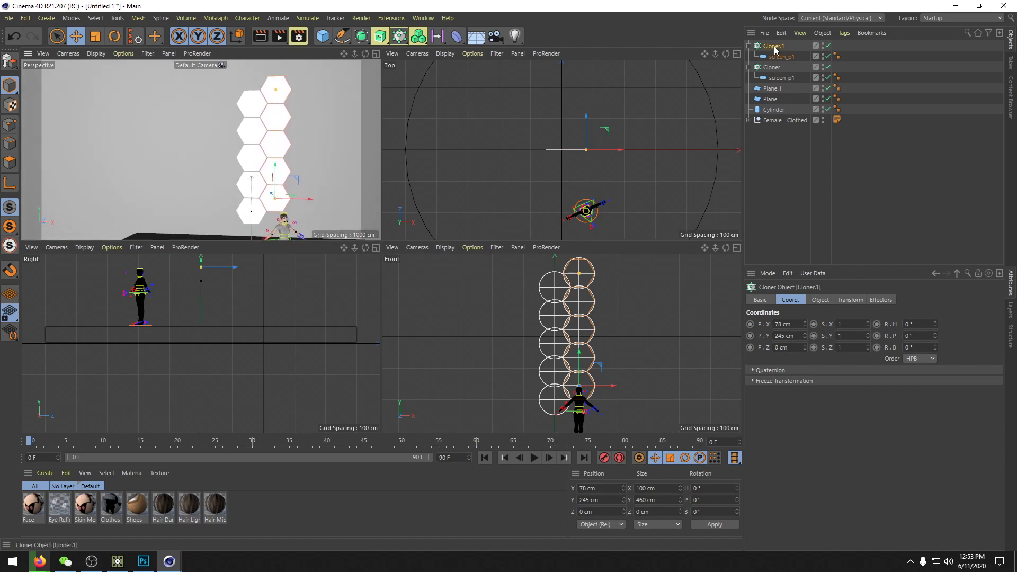
pyautogui.moveTo(776, 48)
pyautogui.mouseDown()
pyautogui.moveTo(773, 39)
pyautogui.moveTo(774, 47)
pyautogui.mouseUp()
pyautogui.click(777, 324)
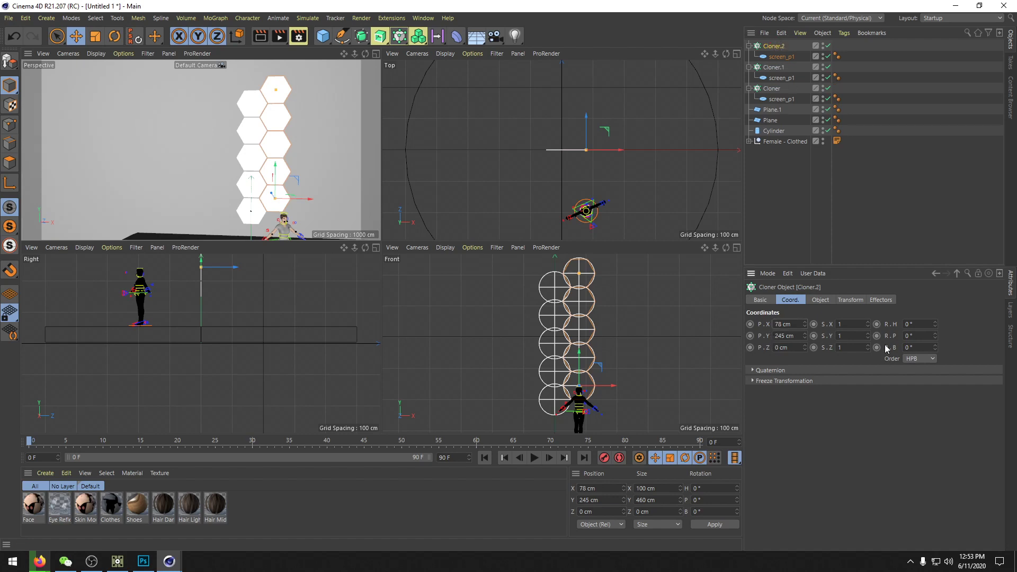
pyautogui.write('-')
pyautogui.press('Return')
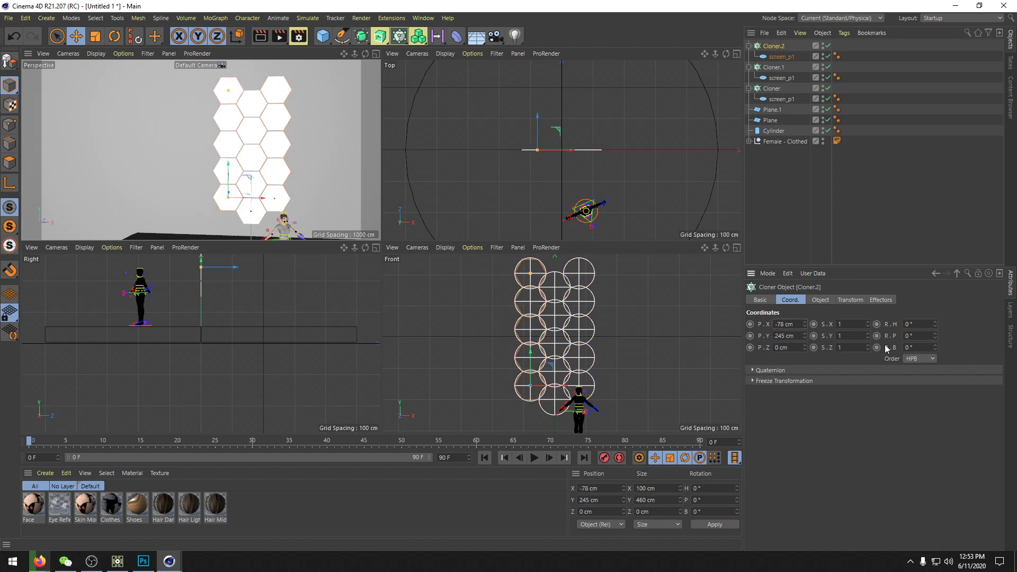
# Step: Duplicate the Cloner.1 column outward along positive X and set the copy's X position to 156 cm
pyautogui.click(777, 68)
pyautogui.keyDown('ctrl'); pyautogui.moveTo(302, 197); pyautogui.dragTo(329, 200); pyautogui.keyUp('ctrl')
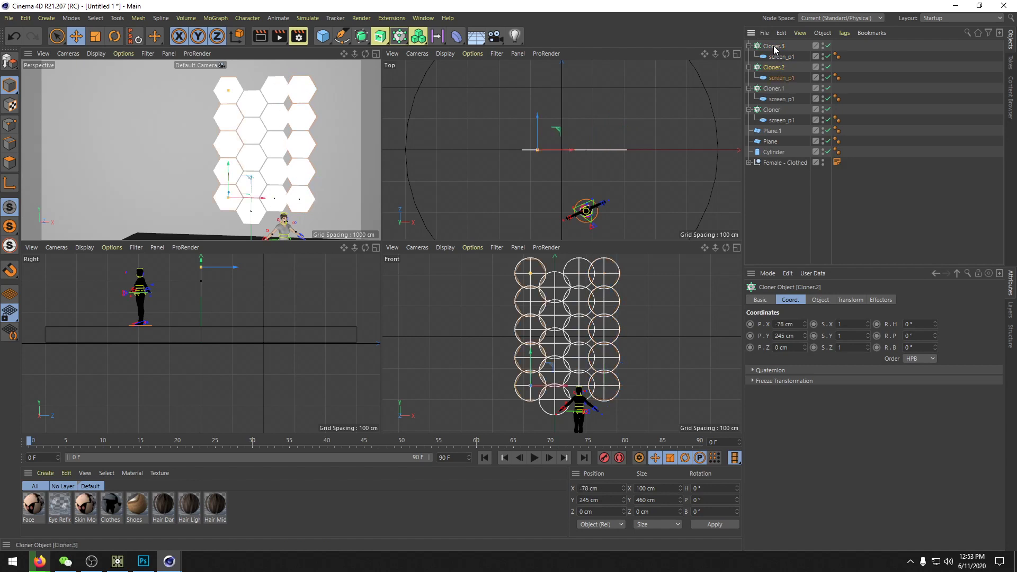
pyautogui.click(778, 325)
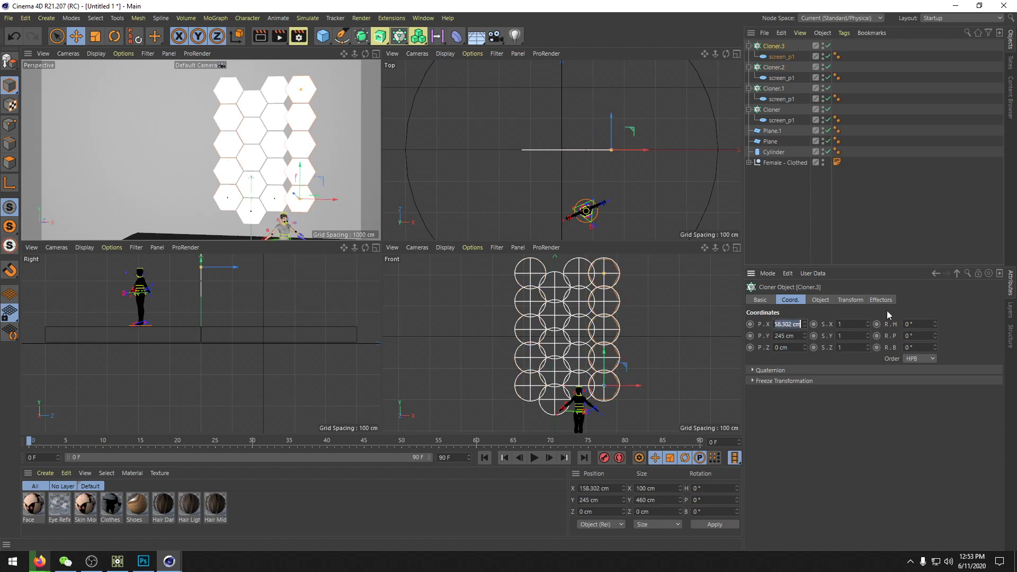
pyautogui.write('156')
pyautogui.press('Return')
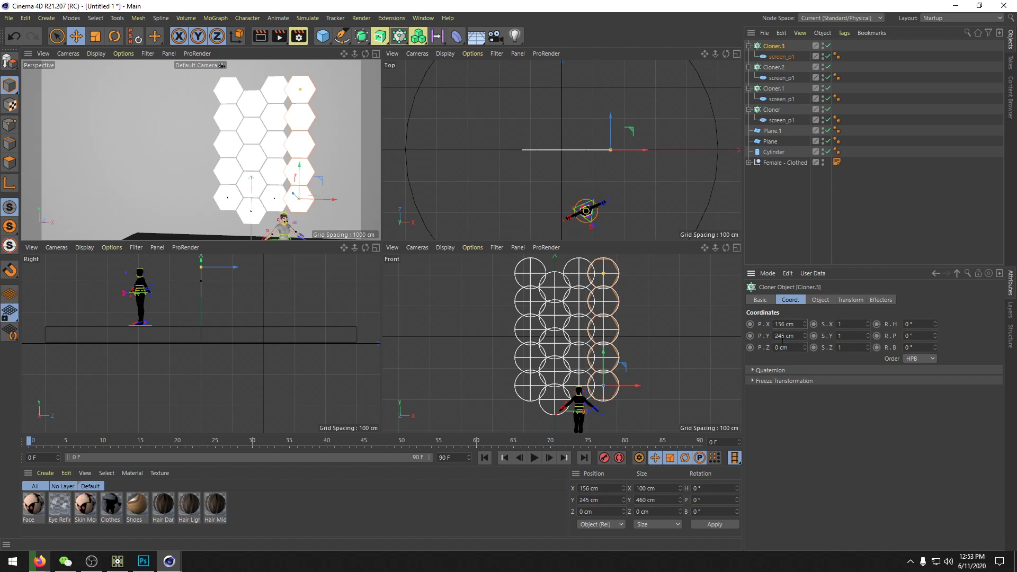
# Step: Set the column at X 156 cm to a Y position of 290 cm and reduce its clone count to 4
pyautogui.click(789, 336)
pyautogui.write('290')
pyautogui.press('Return')
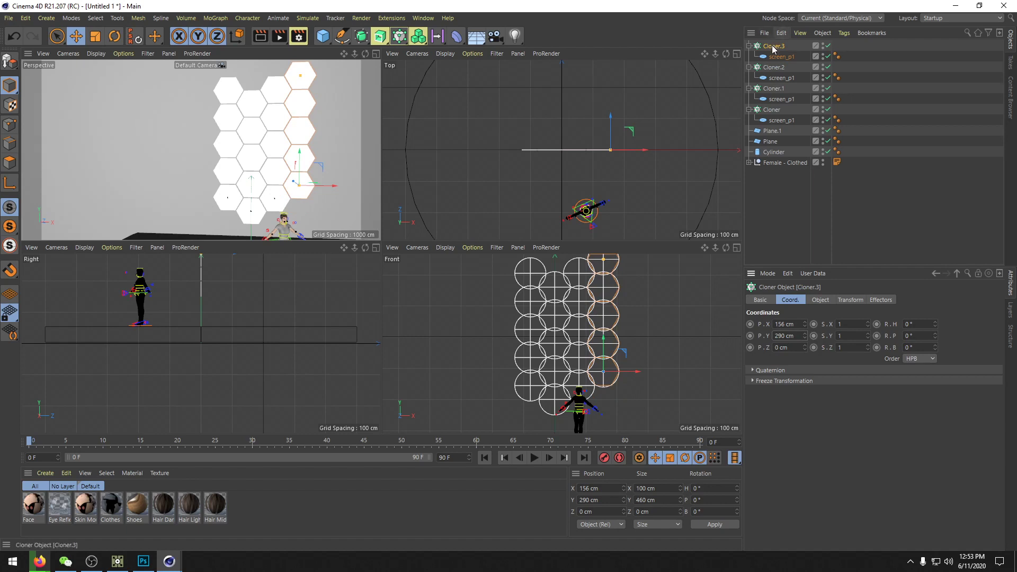
pyautogui.click(819, 300)
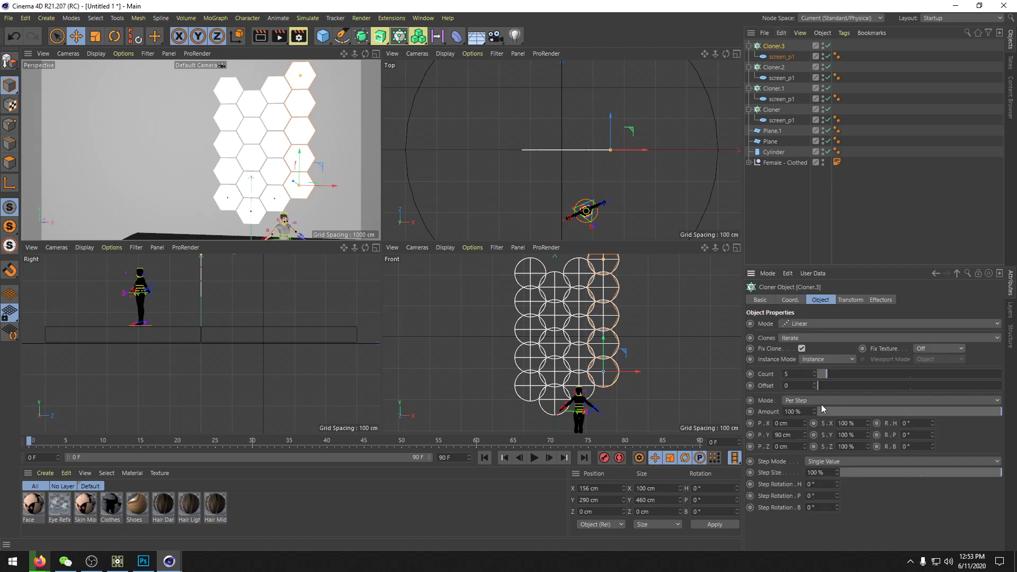
pyautogui.click(813, 375)
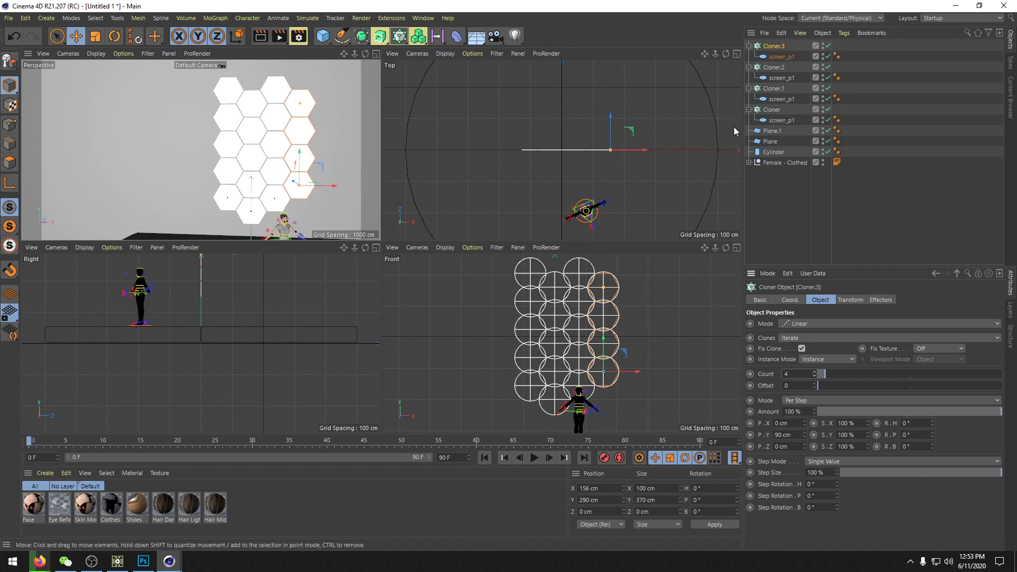
# Step: Duplicate the four-hexagon column and offset the copy by +78 cm in X and -45 cm in Y, to 234 cm and 245 cm
pyautogui.keyDown('ctrl'); pyautogui.moveTo(770, 45); pyautogui.dragTo(772, 43); pyautogui.keyUp('ctrl')
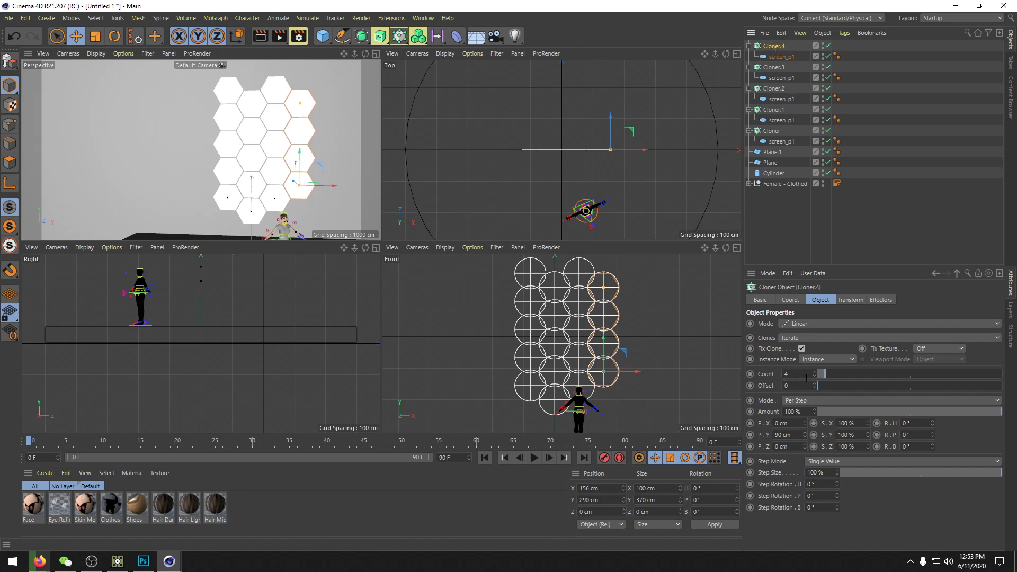
pyautogui.click(790, 300)
pyautogui.click(795, 325)
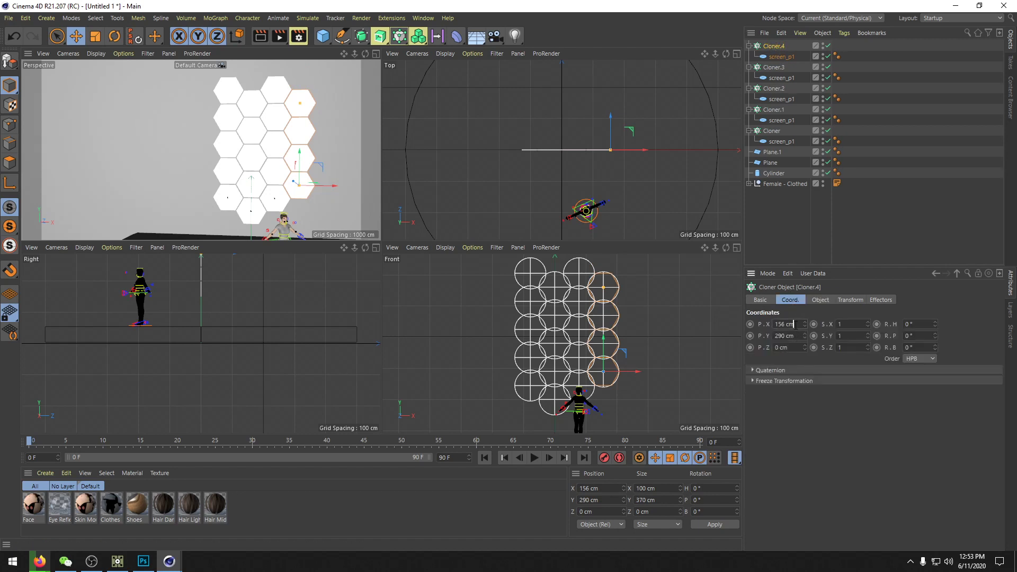
pyautogui.write('+78')
pyautogui.press('Return')
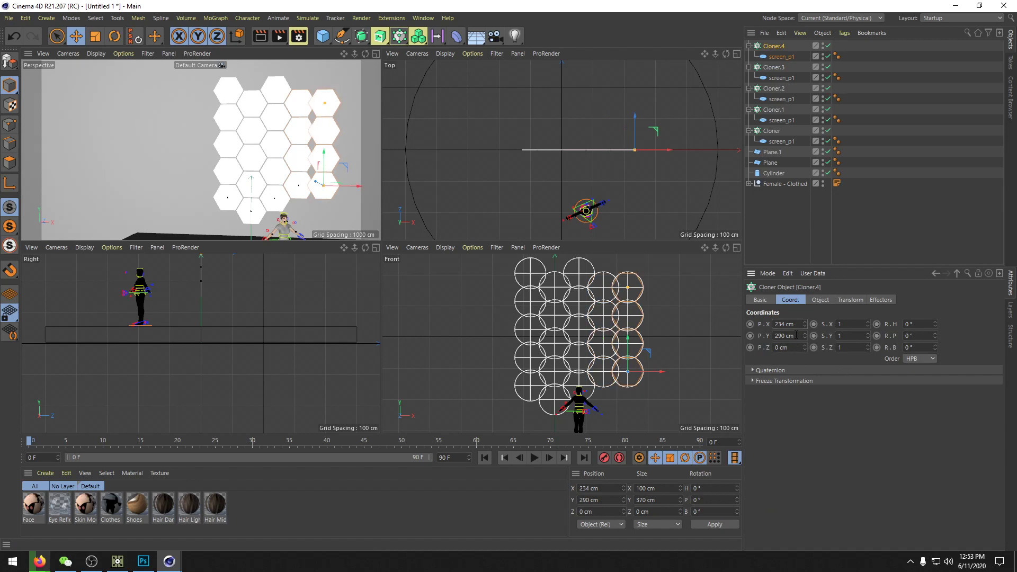
pyautogui.write('-45')
pyautogui.press('Return')
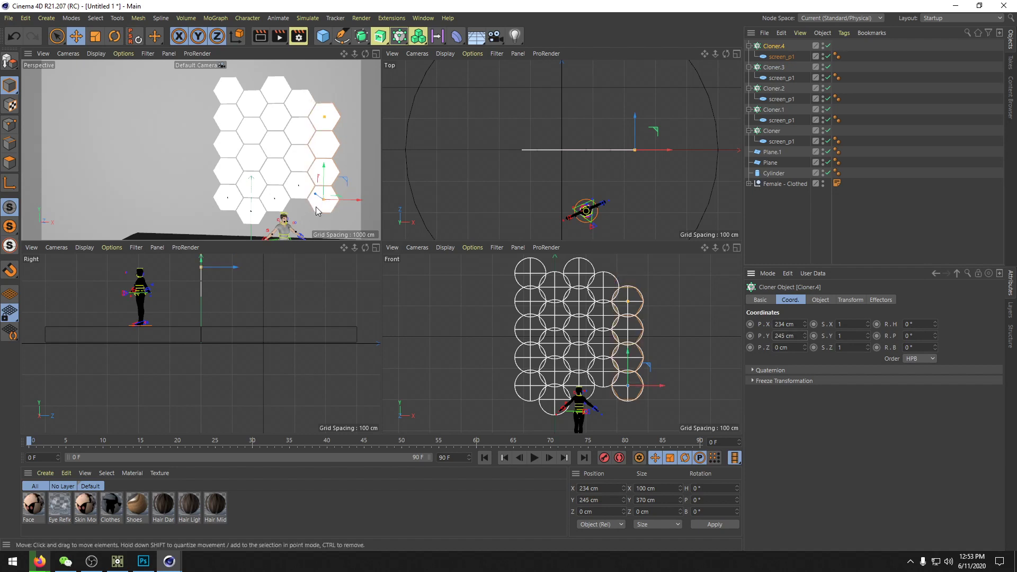
# Step: Duplicate the outermost column at X 234 cm and offset the copy to 312 cm in X and 200 cm in Y
pyautogui.keyDown('ctrl'); pyautogui.moveTo(776, 45); pyautogui.dragTo(776, 45); pyautogui.keyUp('ctrl')
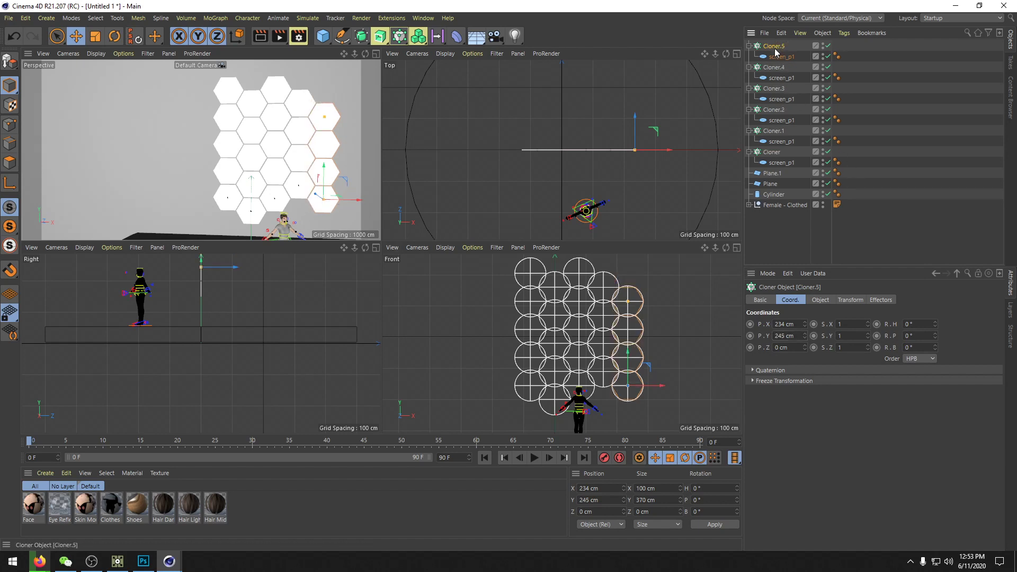
pyautogui.click(800, 323)
pyautogui.write('+78')
pyautogui.press('Return')
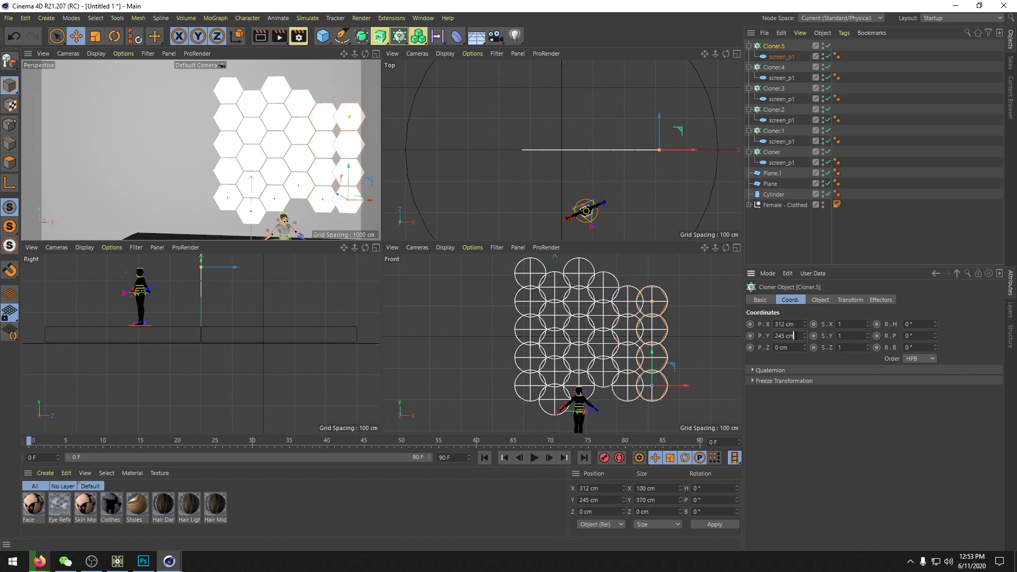
pyautogui.write('-45')
pyautogui.press('Return')
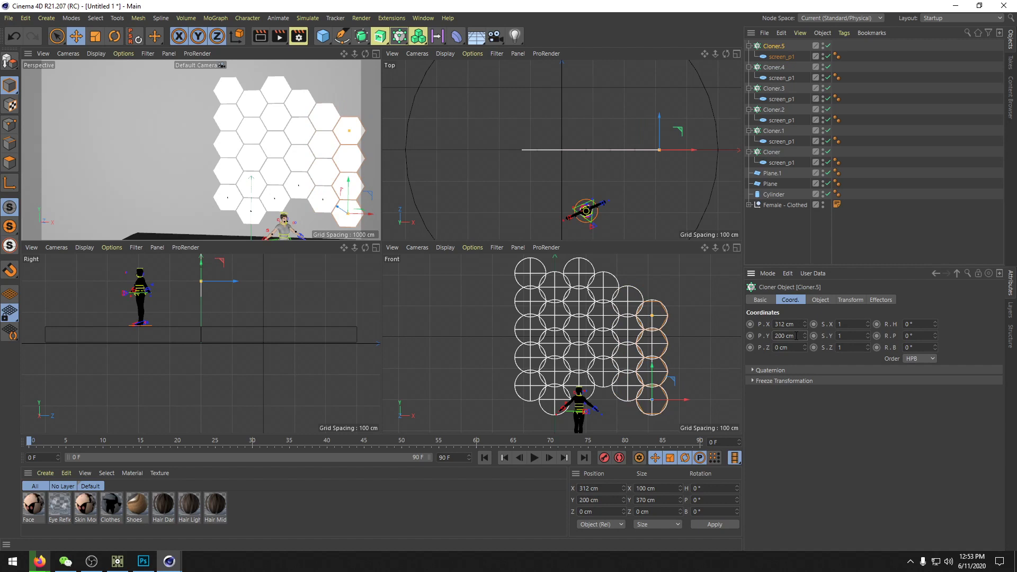
# Step: Duplicate the outermost column at X 312 cm and set the copy's X position to 390 cm
pyautogui.keyDown('alt'); pyautogui.moveTo(324, 186); pyautogui.dragTo(245, 175, button='middle'); pyautogui.keyUp('alt')
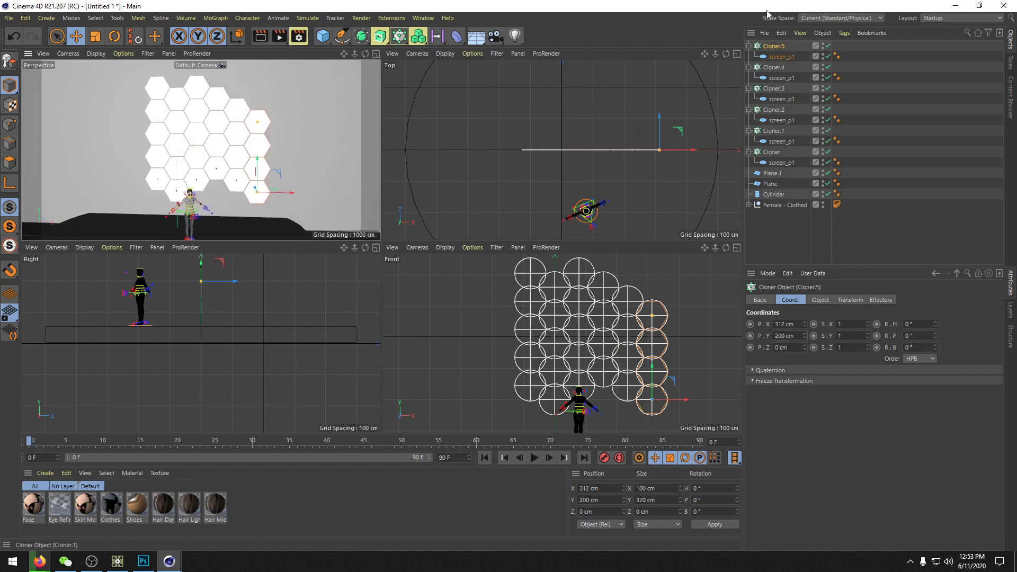
pyautogui.moveTo(775, 44); pyautogui.dragTo(776, 44)
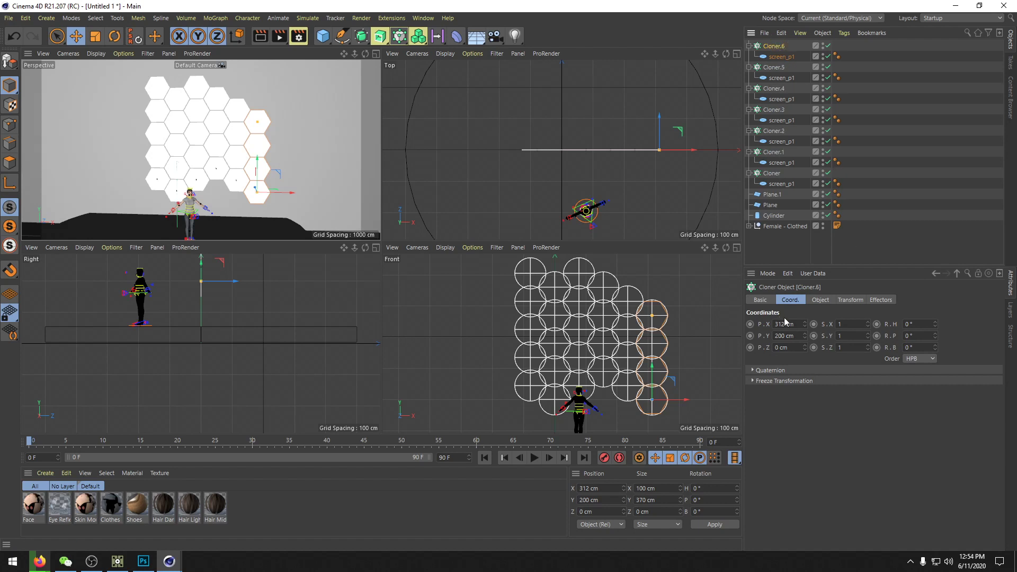
pyautogui.write('390')
pyautogui.press('Return')
# Step: Try a Y position of 155 cm for the column at X 390 cm and restore it to 200 cm
pyautogui.click(797, 340)
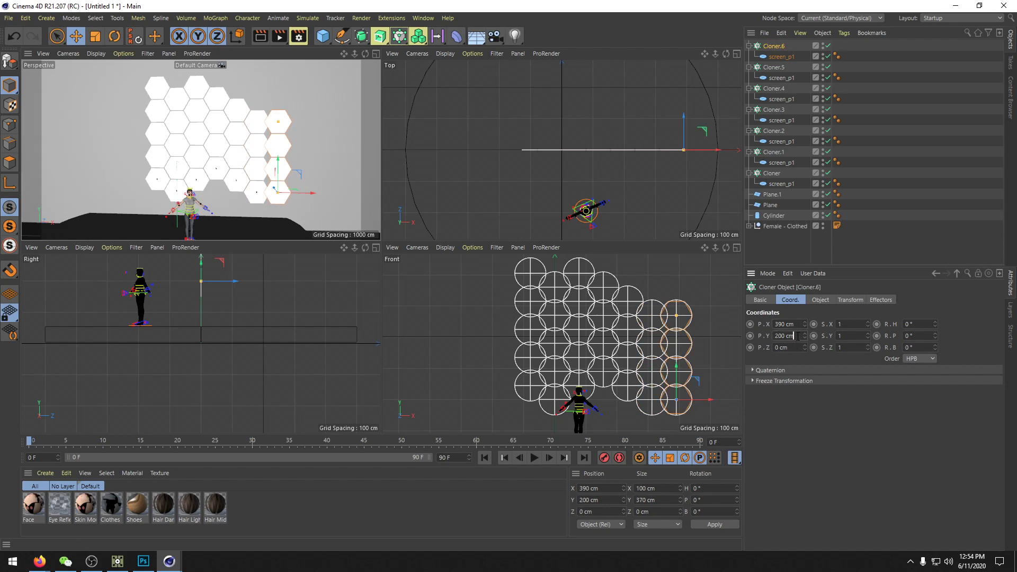
pyautogui.write('155')
pyautogui.press('Return')
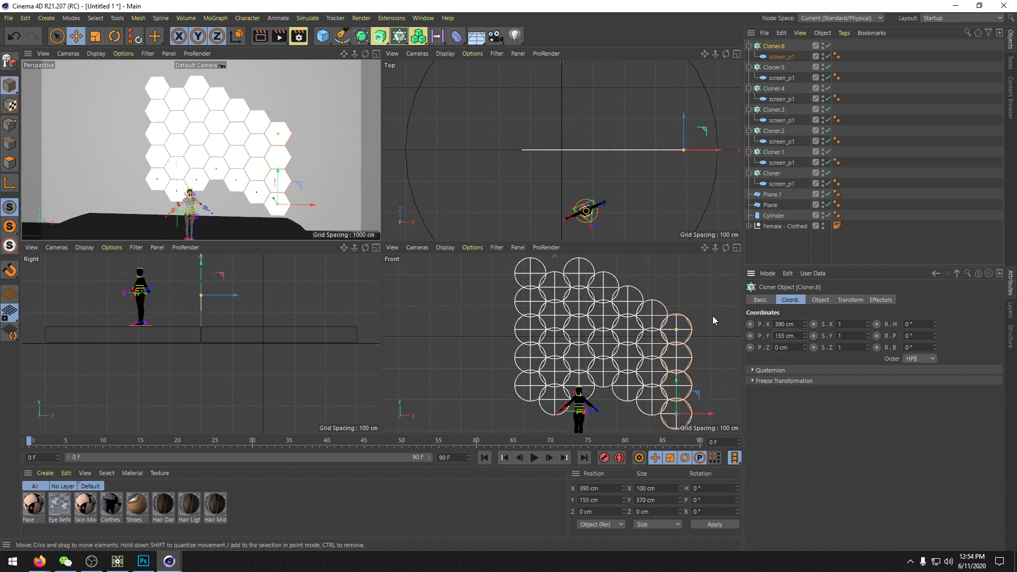
pyautogui.click(794, 335)
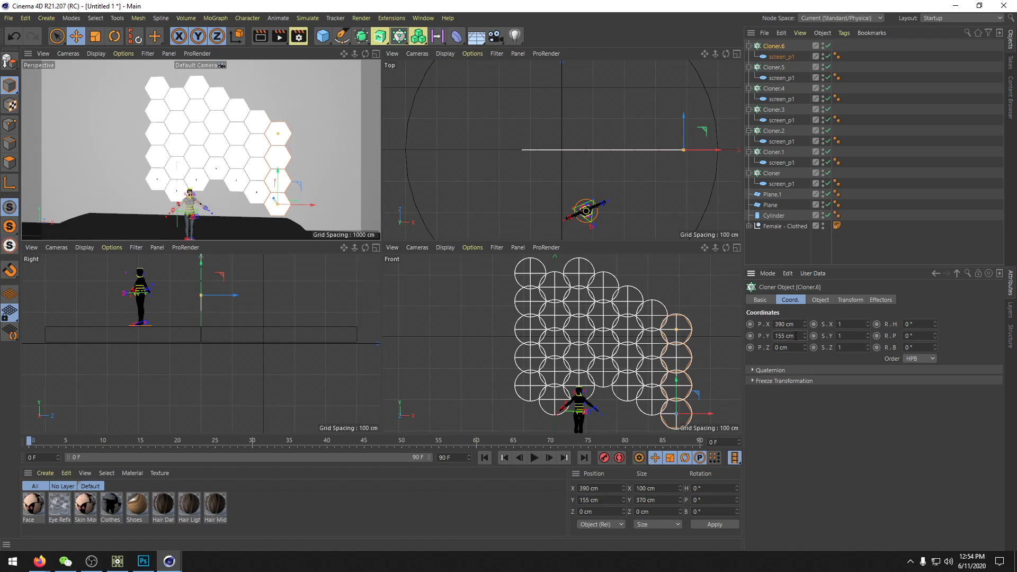
pyautogui.write('200')
pyautogui.press('Return')
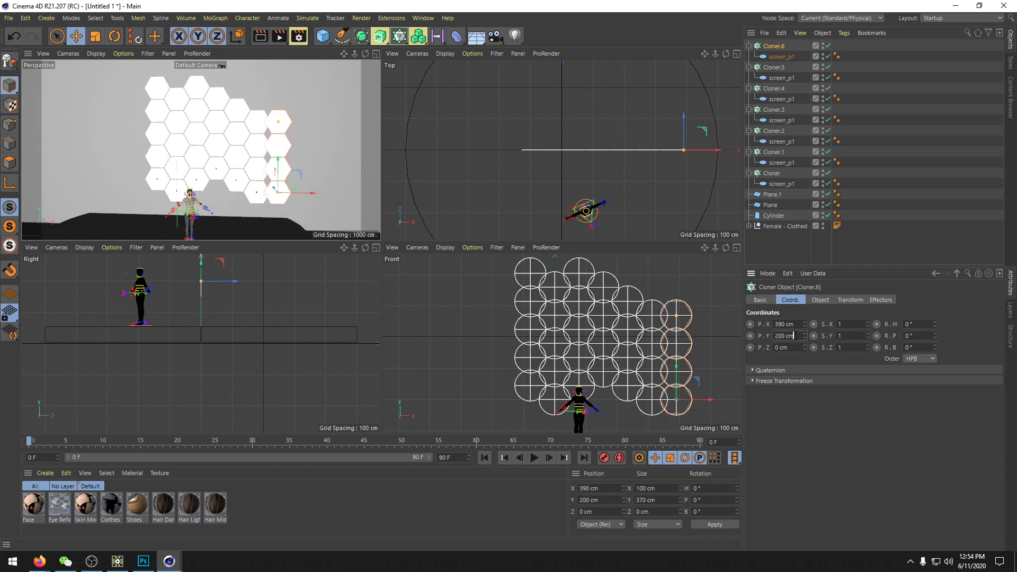
# Step: Set the column at X 390 cm to a Y position of 245 cm and reduce its clone count to 3
pyautogui.write('245')
pyautogui.press('Return')
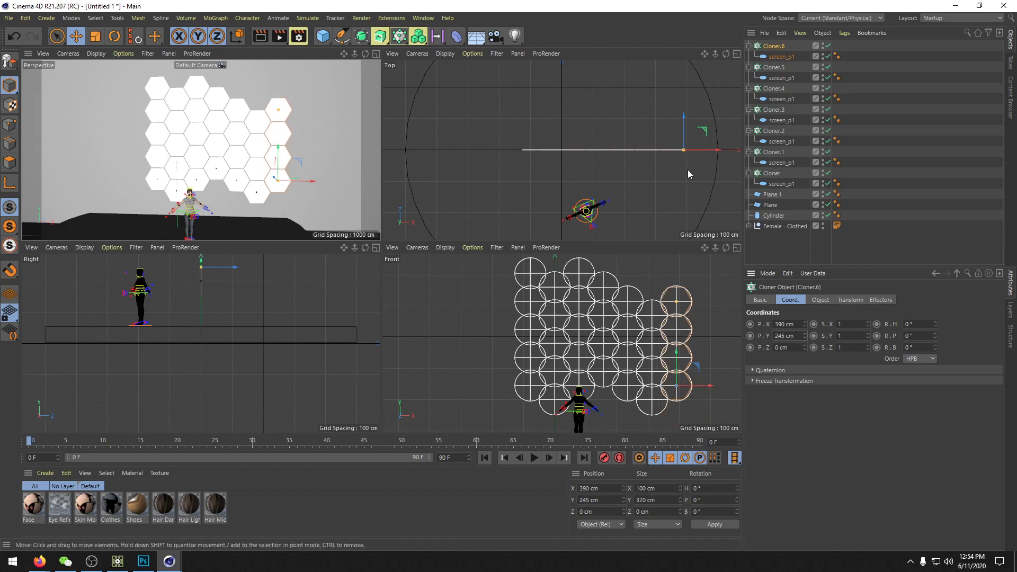
pyautogui.click(820, 300)
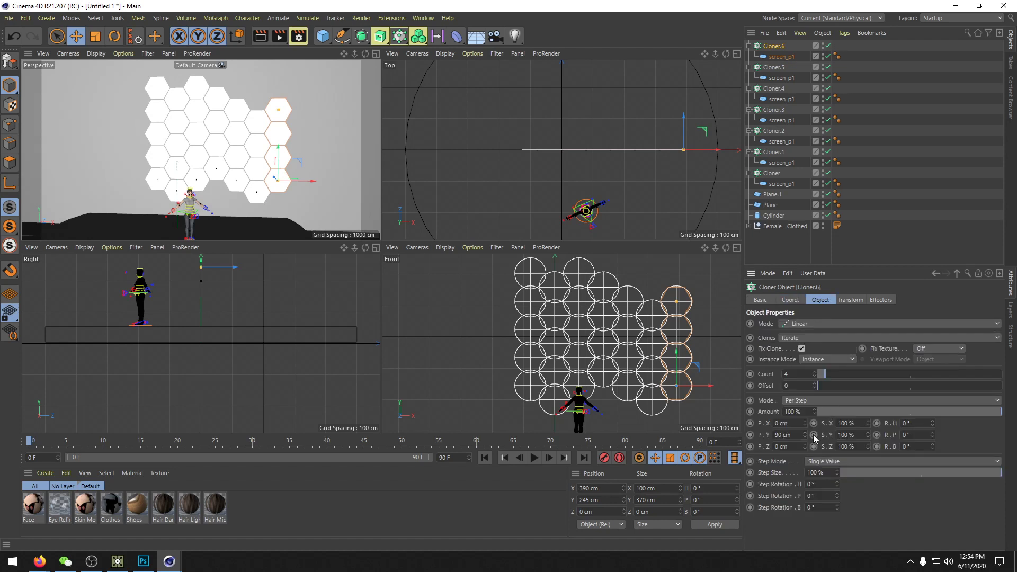
pyautogui.click(815, 376)
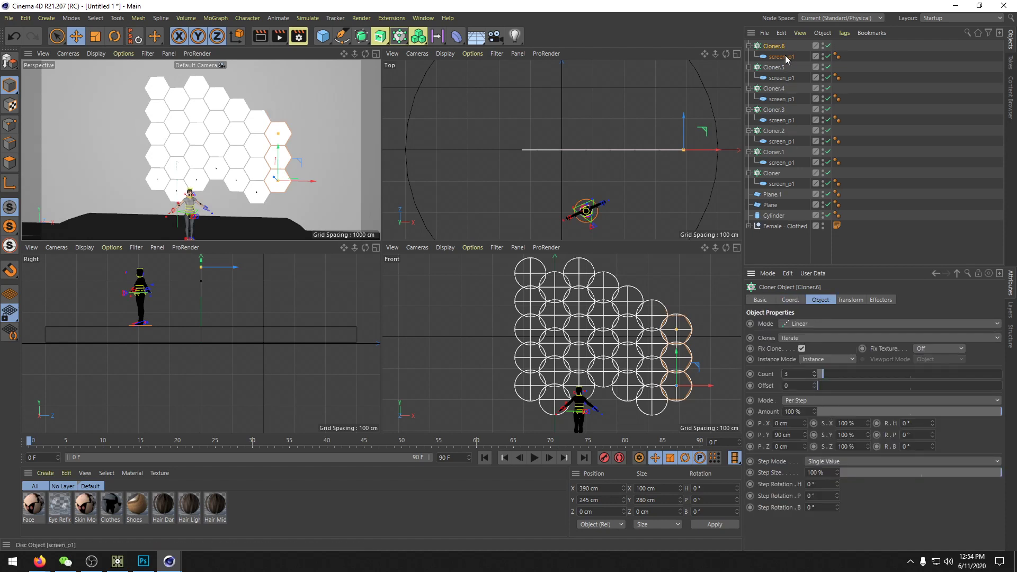
# Step: Duplicate the three-hexagon column and offset the copy by +78 cm in X, to 468 cm
pyautogui.hotkey('ctrl', 'c')
pyautogui.hotkey('ctrl', 'v')
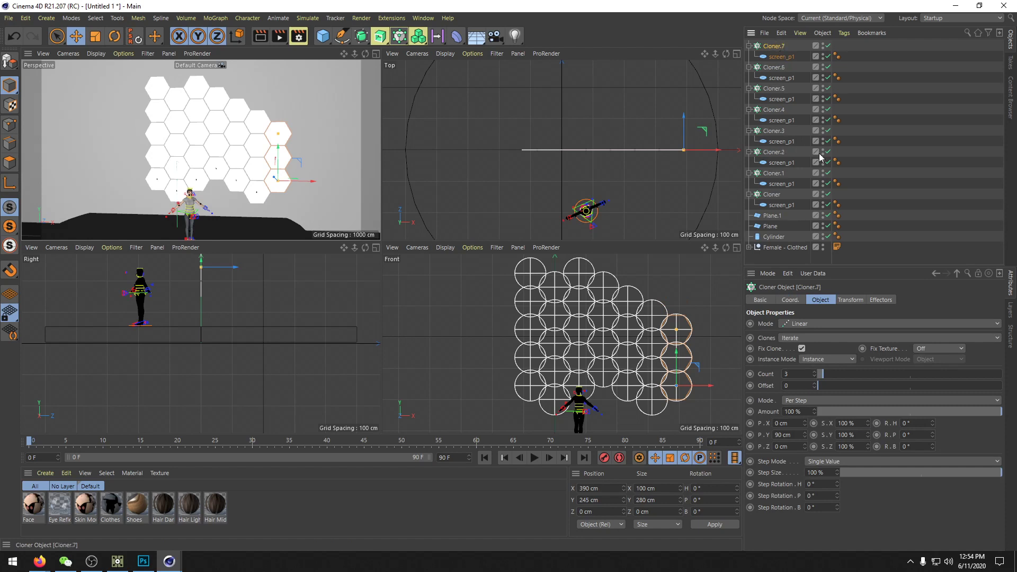
pyautogui.click(790, 300)
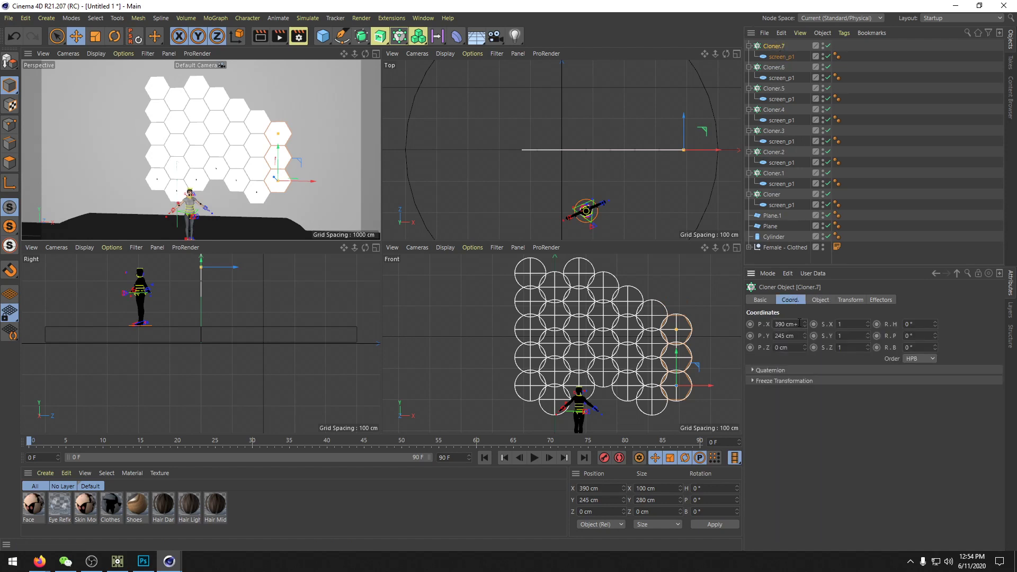
pyautogui.write('78')
pyautogui.press('Return')
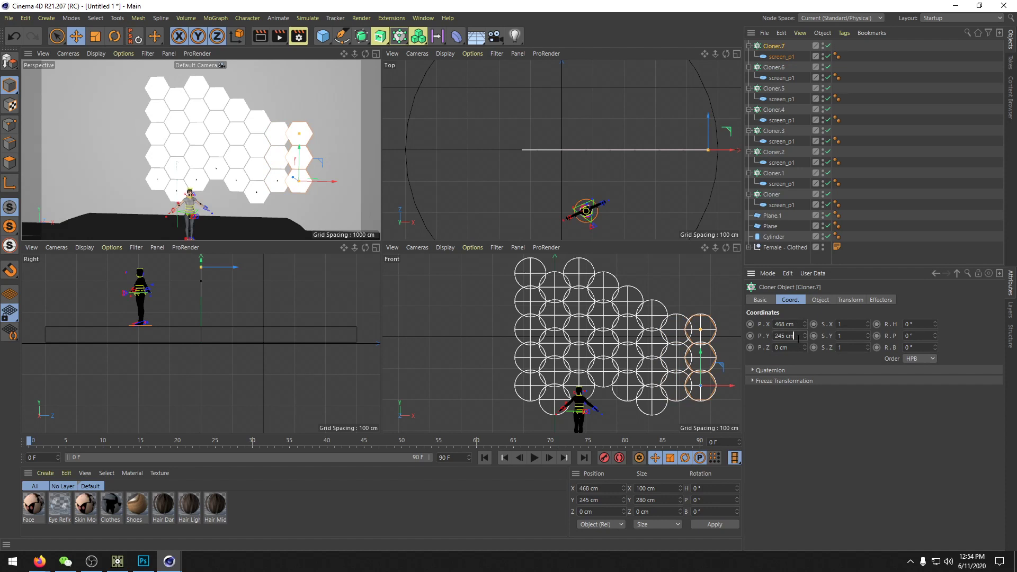
# Step: Raise the column at X 468 cm by 45 cm to a Y position of 290 cm and reduce its clone count to 2
pyautogui.write('45')
pyautogui.press('Return')
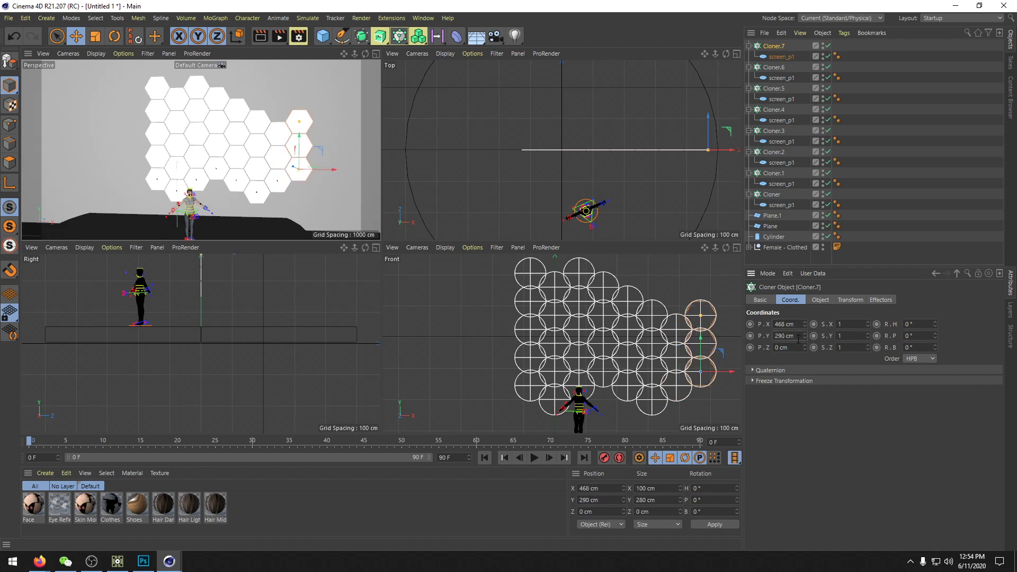
pyautogui.click(820, 300)
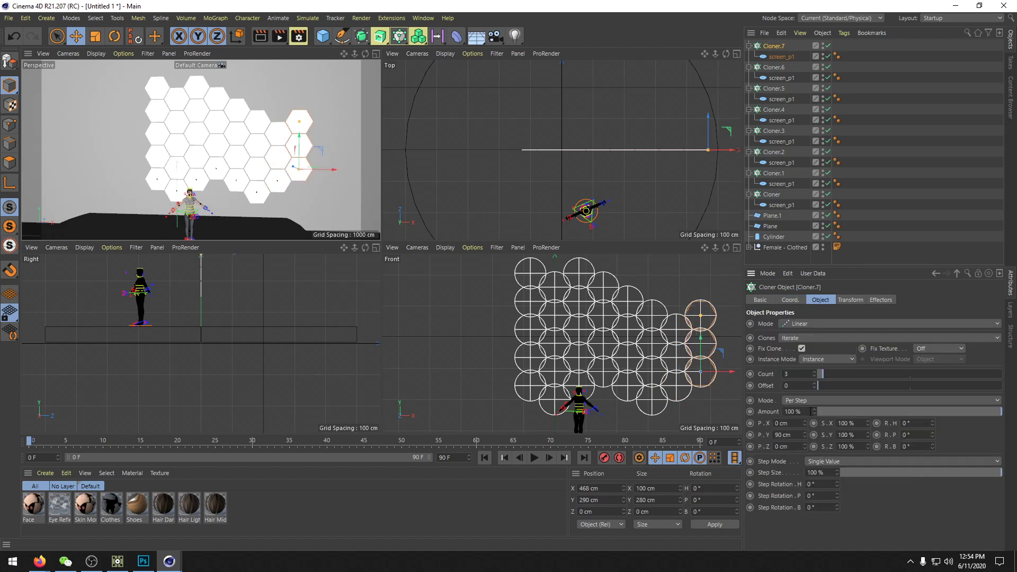
pyautogui.click(814, 376)
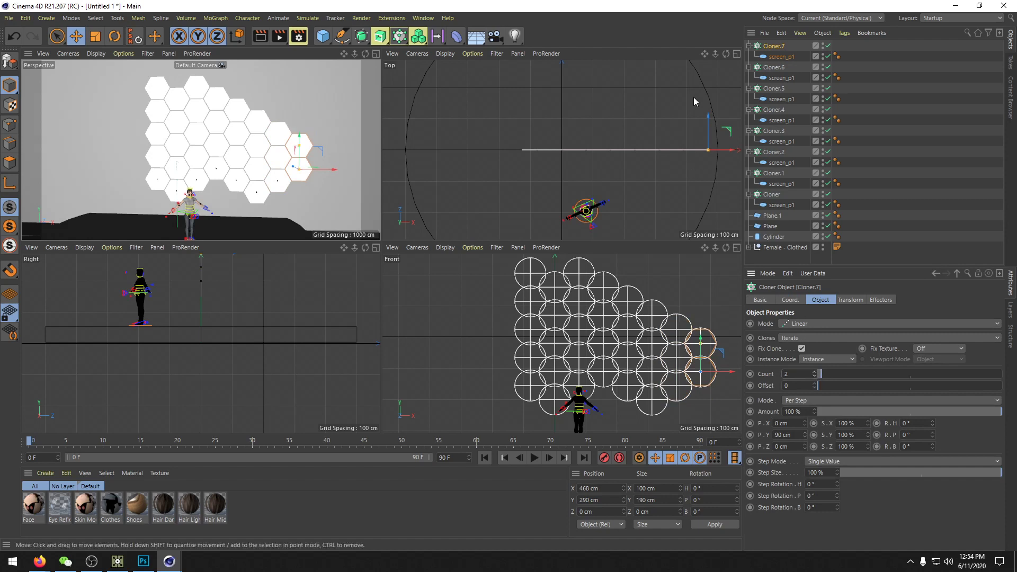
# Step: Duplicate the two-hexagon column and offset the copy in X to 546 cm
pyautogui.keyDown('ctrl'); pyautogui.moveTo(767, 47); pyautogui.dragTo(771, 45); pyautogui.keyUp('ctrl')
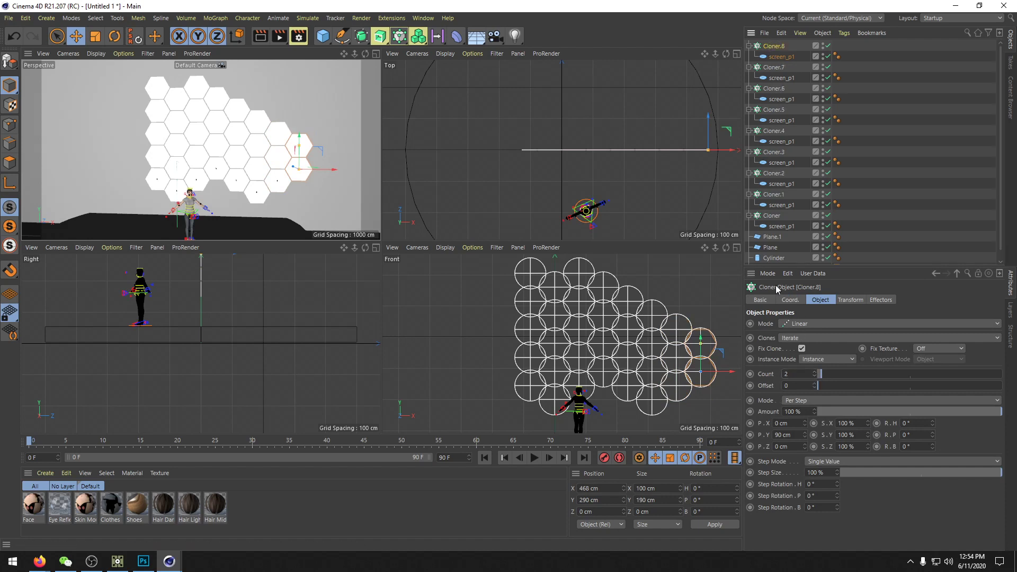
pyautogui.click(789, 300)
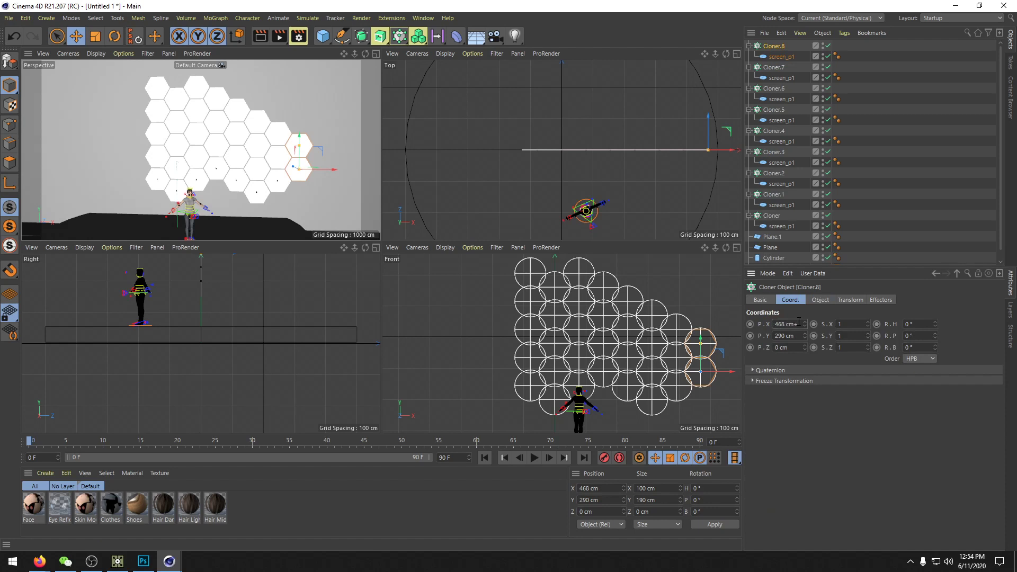
pyautogui.press('Return')
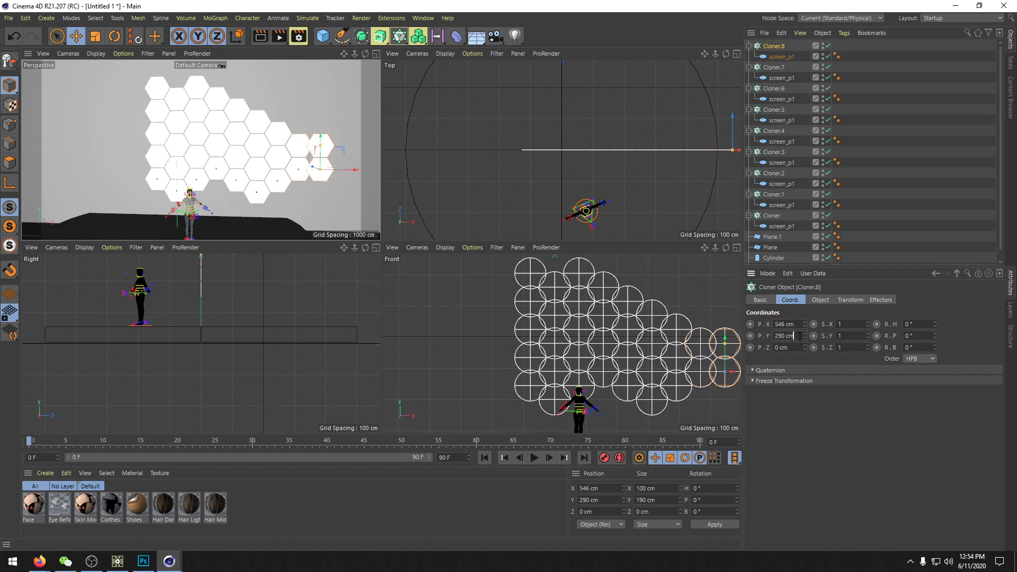
# Step: Raise the column at X 546 cm by 45 cm to a Y position of 335 cm and reduce its clone count to 1
pyautogui.write('45')
pyautogui.press('Return')
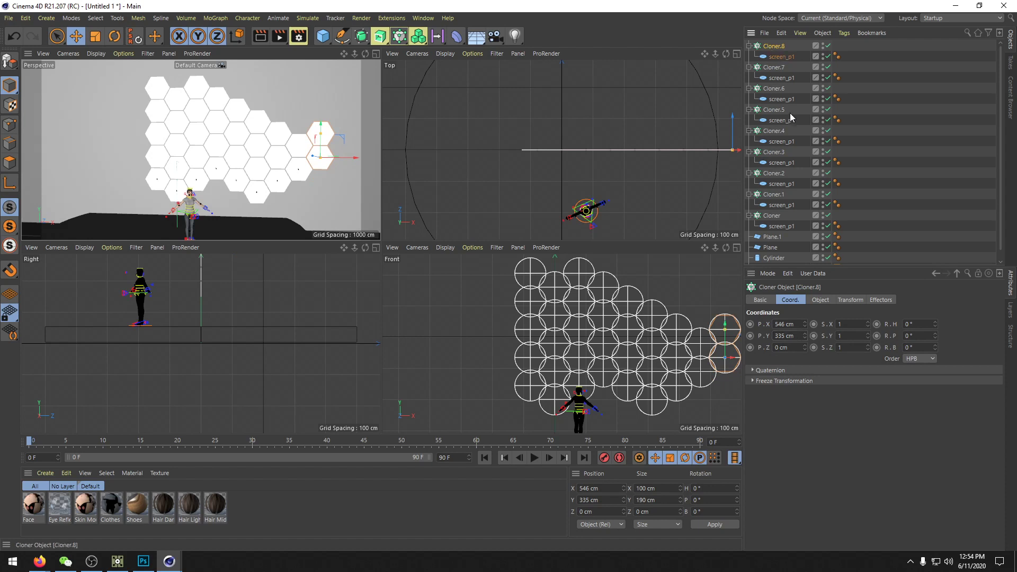
pyautogui.click(816, 301)
pyautogui.click(813, 378)
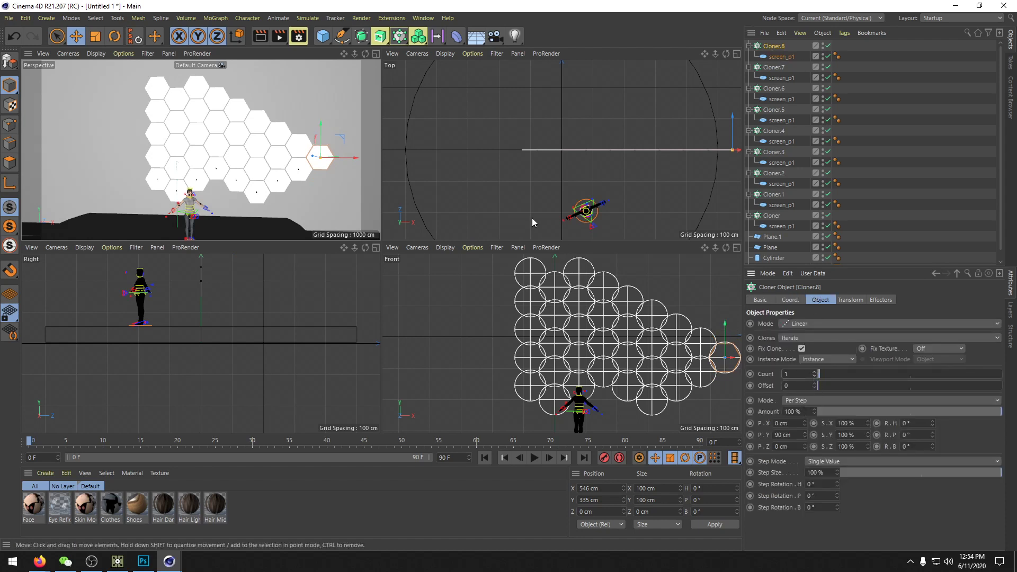
# Step: Delete the Cloner.2 column on the negative X side and collapse the hierarchies of the remaining cloners
pyautogui.click(159, 93)
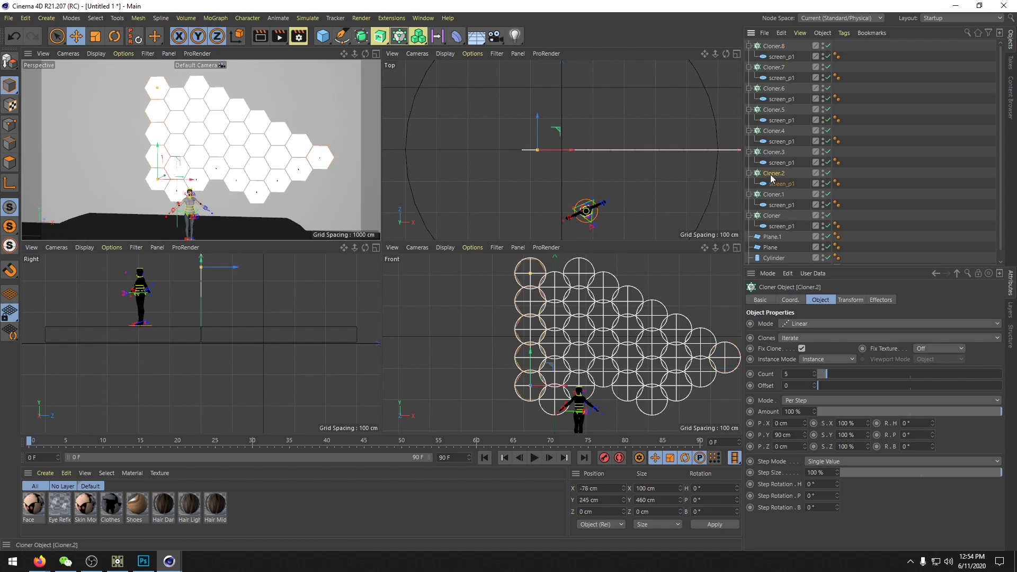
pyautogui.press('Delete')
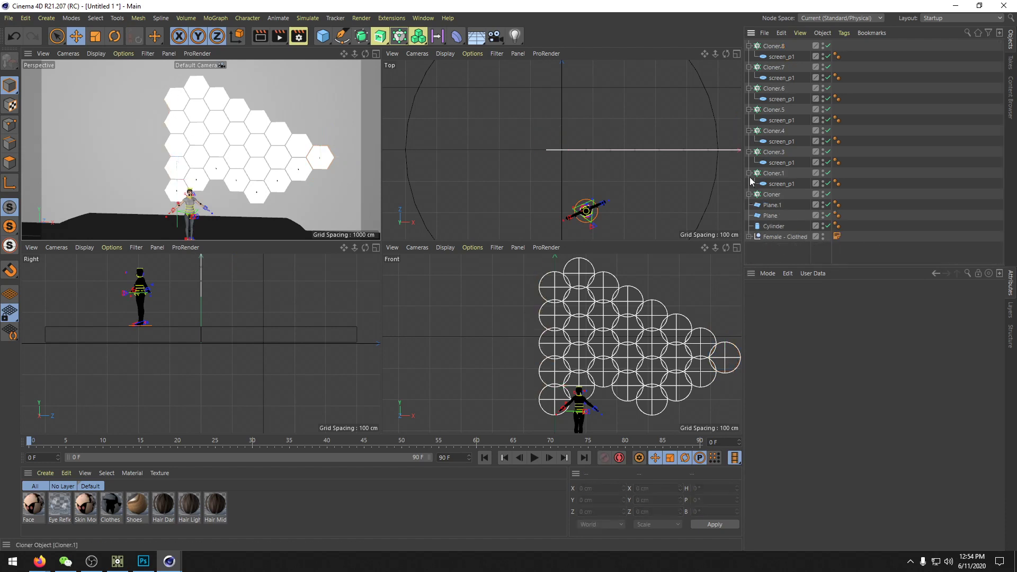
pyautogui.click(748, 173)
pyautogui.click(749, 152)
pyautogui.click(749, 131)
pyautogui.click(749, 110)
pyautogui.click(749, 88)
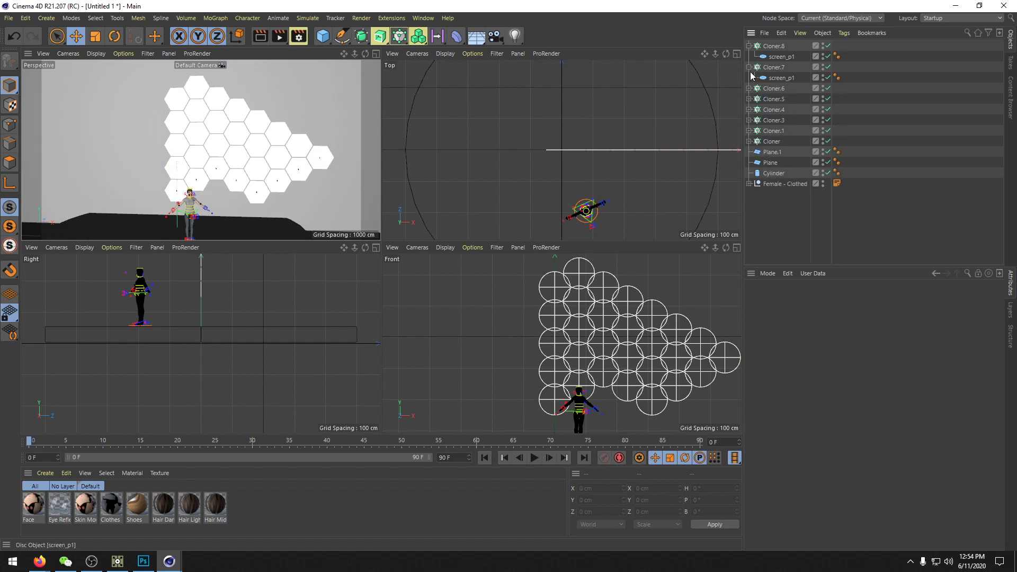
pyautogui.click(749, 68)
pyautogui.click(748, 46)
# Step: Group the cloners from Cloner.1 through Cloner.8 under a null, leaving out the central Cloner
pyautogui.click(777, 110)
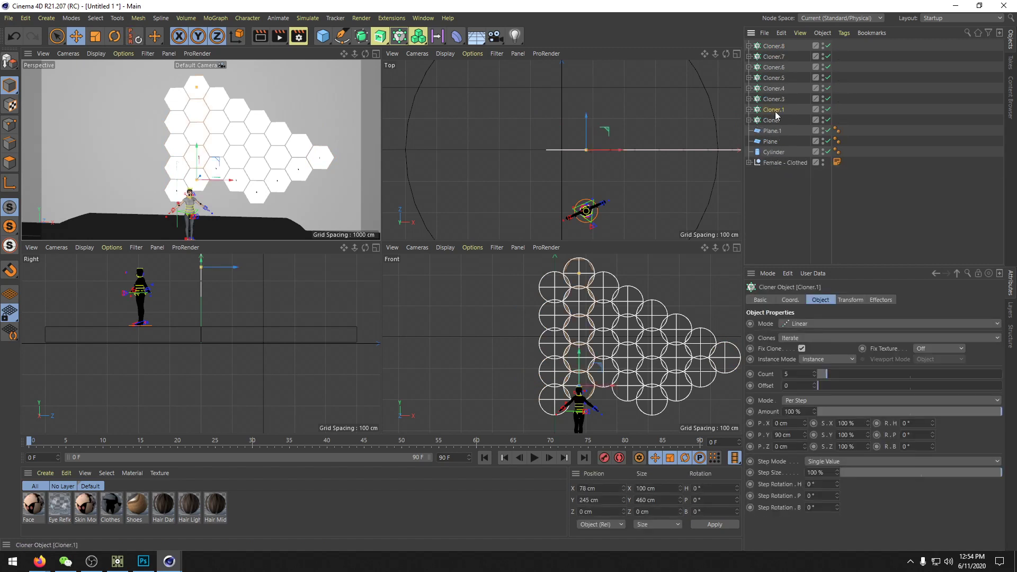
pyautogui.keyDown('shift'); pyautogui.click(777, 46); pyautogui.keyUp('shift')
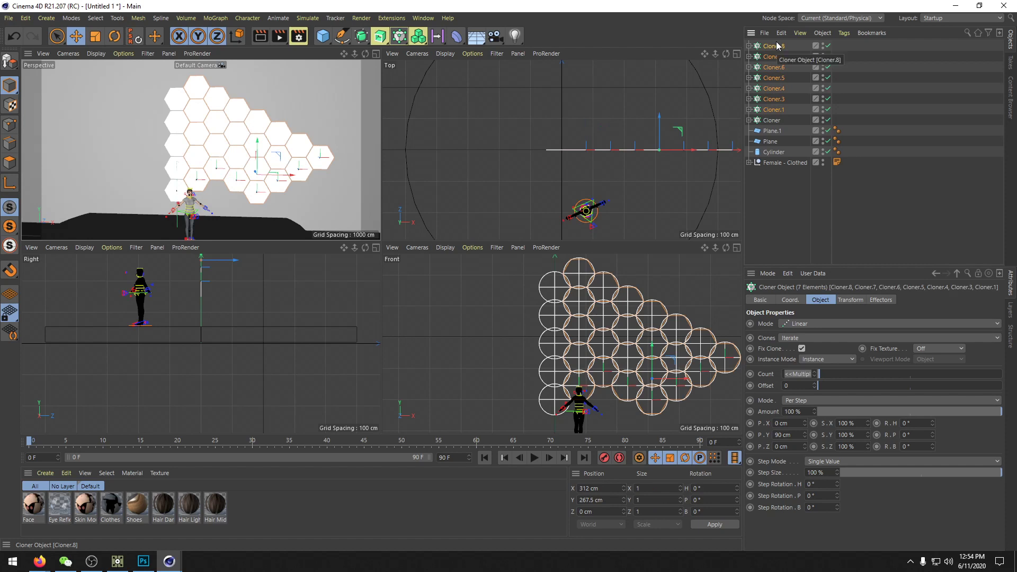
pyautogui.hotkey('alt', 'g')
# Step: Rename the central Cloner as "center" and the null holding the other columns as "right"
pyautogui.doubleClick(768, 47)
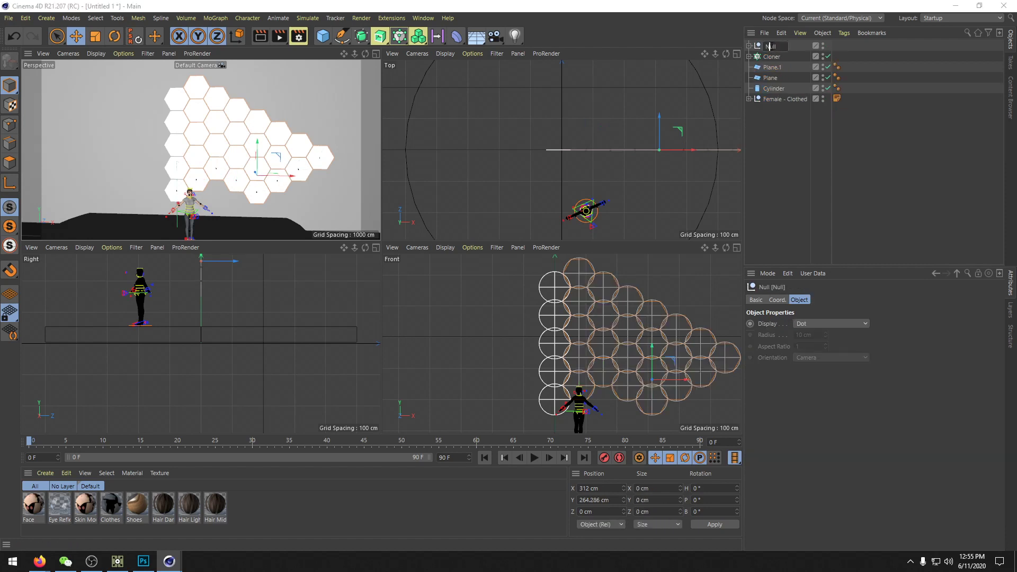
pyautogui.doubleClick(779, 57)
pyautogui.write('cent')
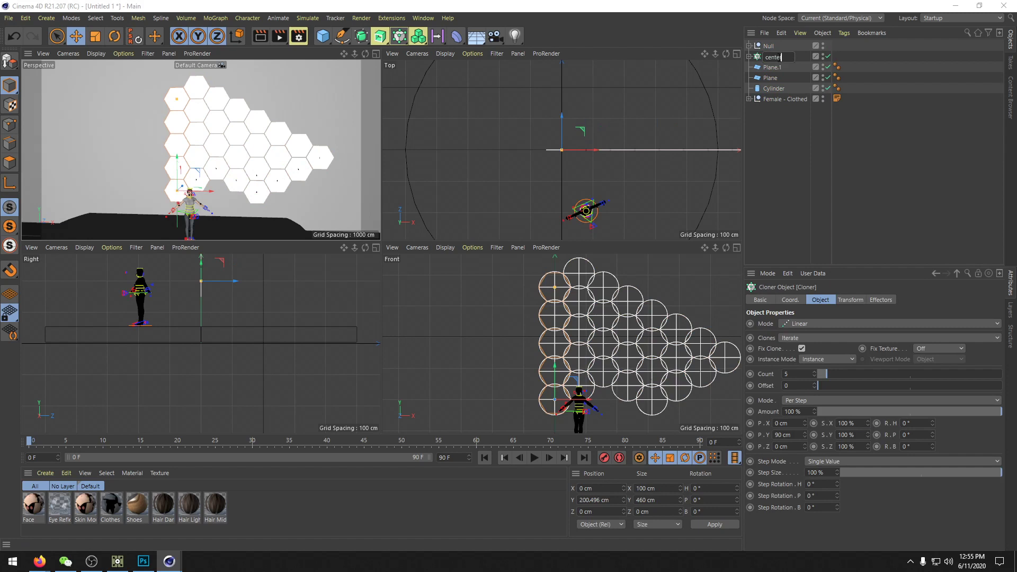
pyautogui.click(768, 47)
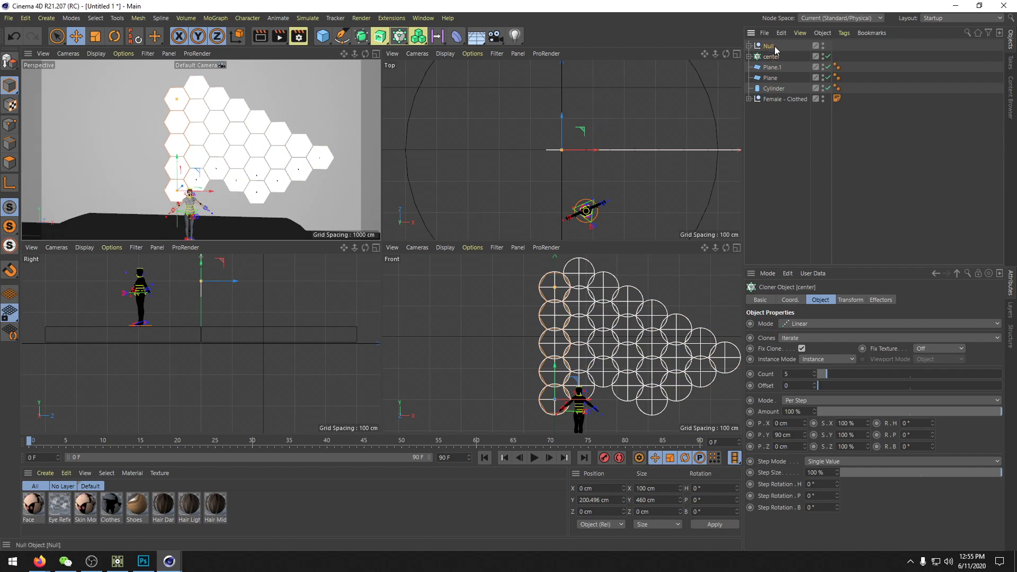
pyautogui.doubleClick(769, 47)
pyautogui.write('righ')
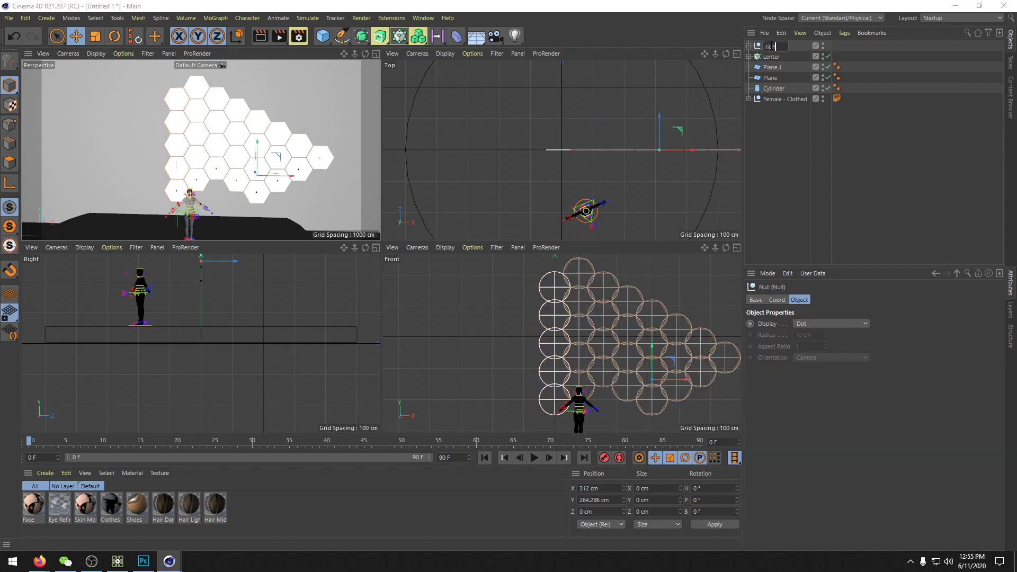
pyautogui.write('t')
pyautogui.press('Return')
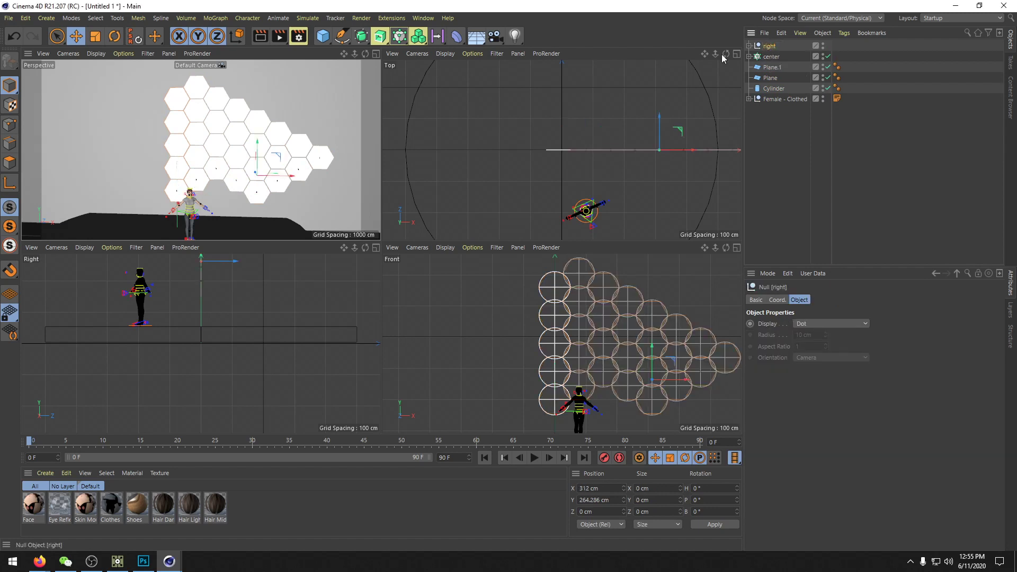
# Step: Add a Symmetry object and make the "right" null its child
pyautogui.click(360, 36)
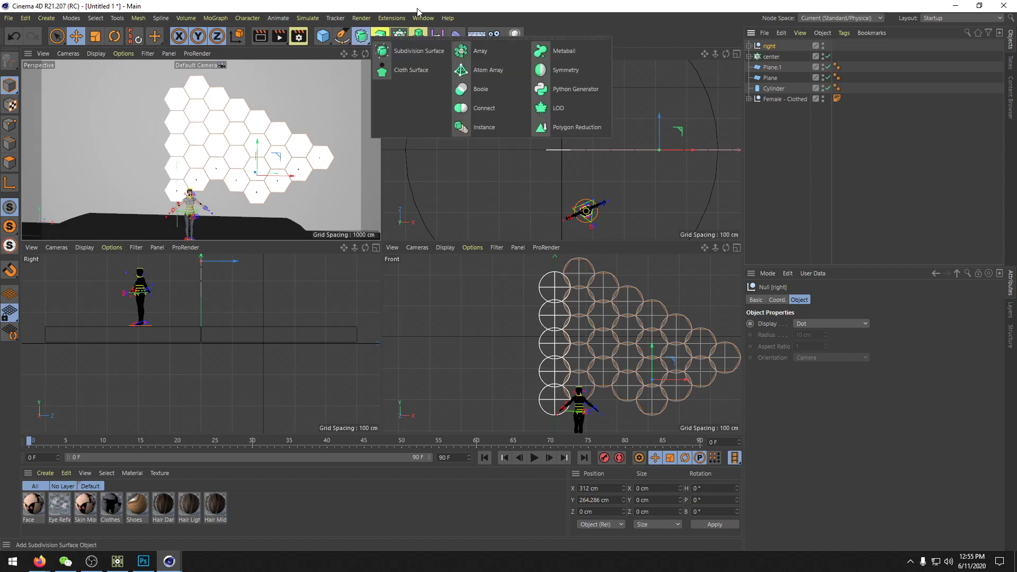
pyautogui.click(564, 70)
pyautogui.moveTo(771, 57)
pyautogui.mouseDown()
pyautogui.moveTo(766, 40)
pyautogui.moveTo(770, 53)
pyautogui.mouseUp()
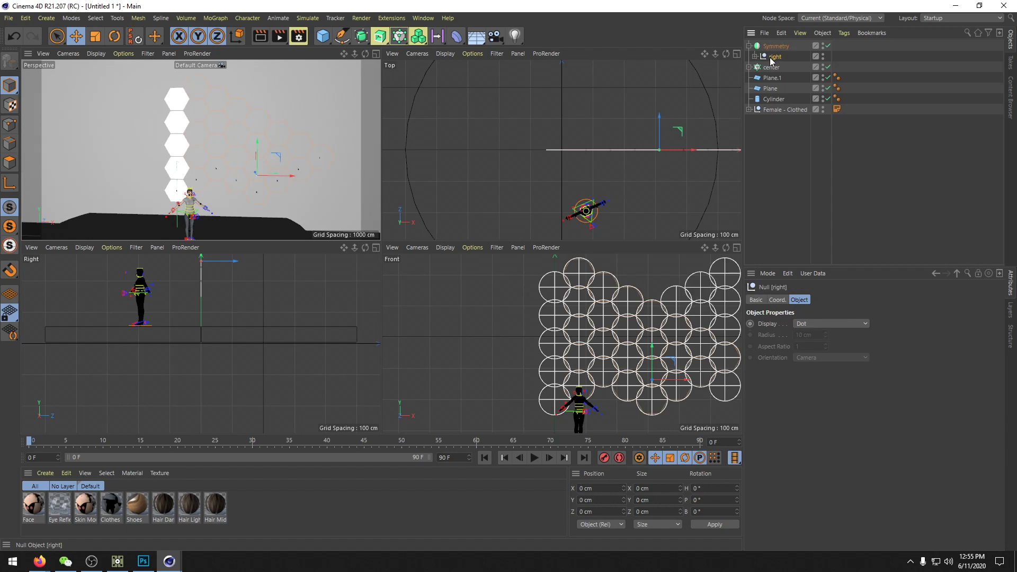
# Step: Try the XY, ZY and XZ mirror planes on the Symmetry object and return to XY
pyautogui.click(773, 47)
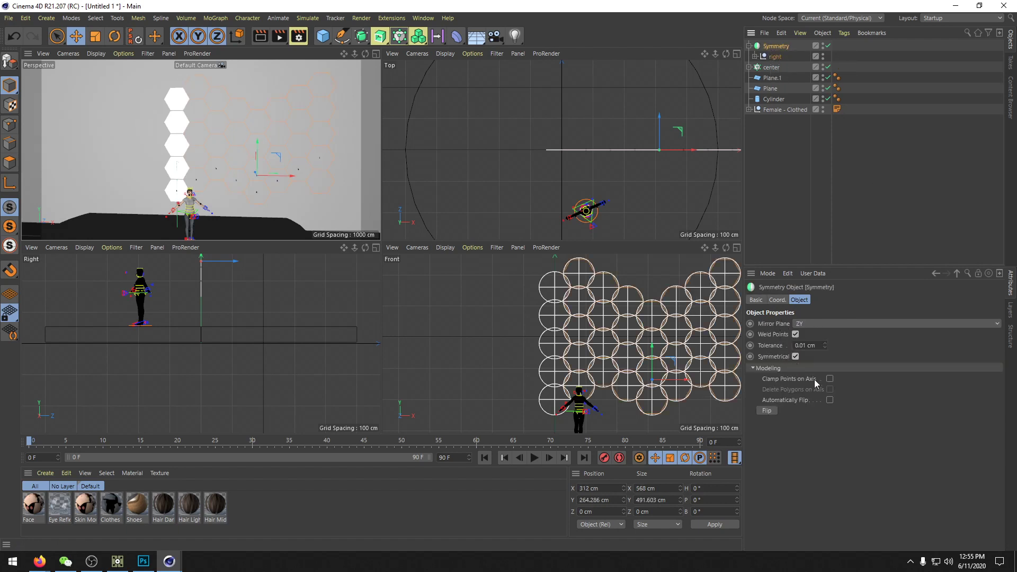
pyautogui.click(848, 325)
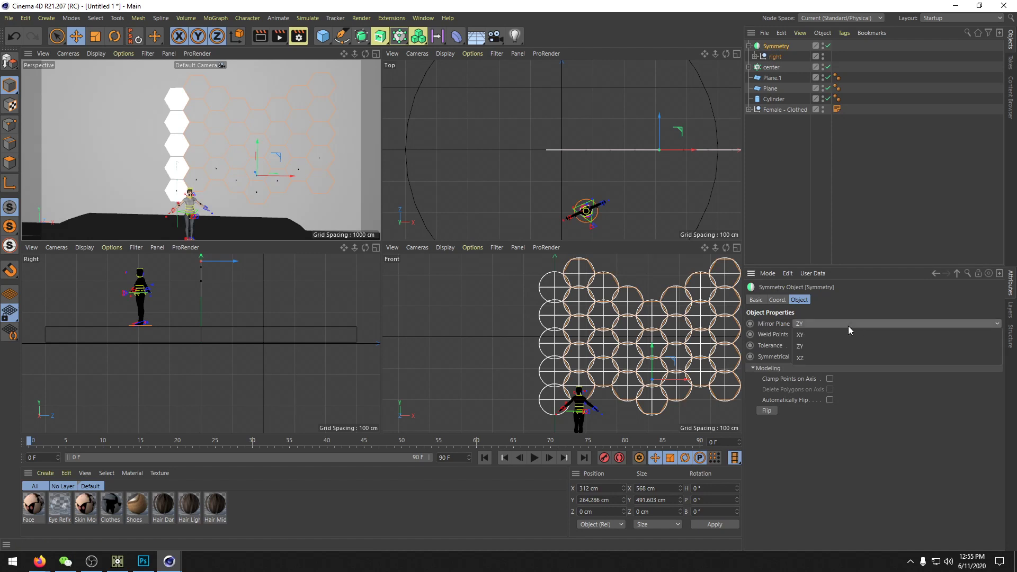
pyautogui.click(816, 336)
pyautogui.click(815, 323)
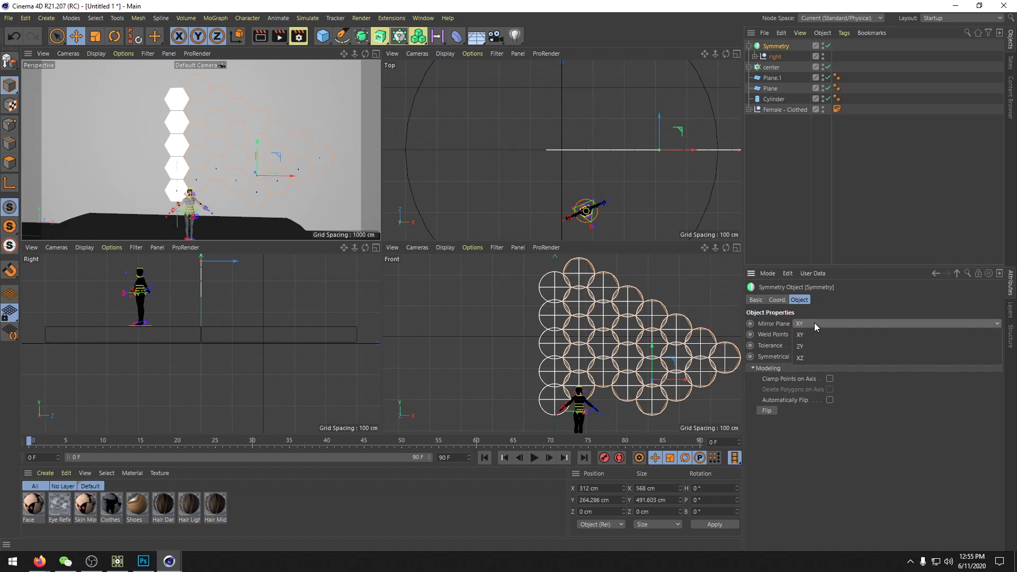
pyautogui.click(810, 345)
pyautogui.click(815, 324)
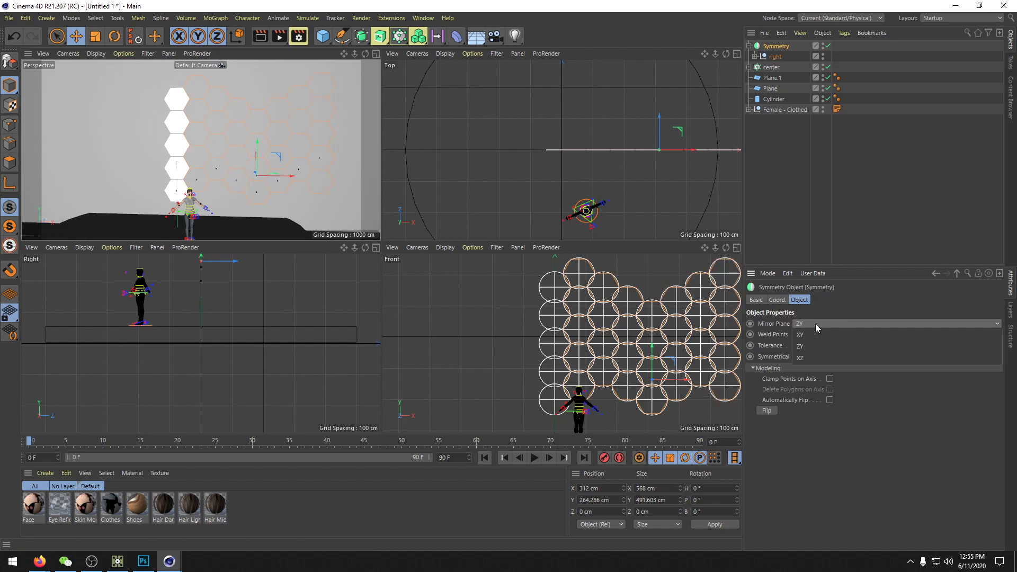
pyautogui.click(813, 358)
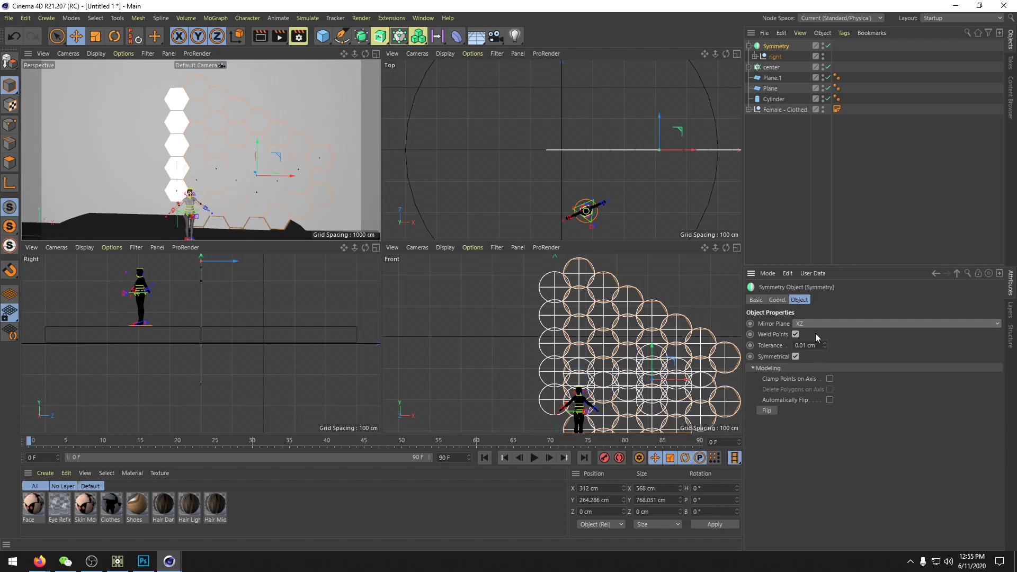
pyautogui.click(814, 323)
pyautogui.click(812, 334)
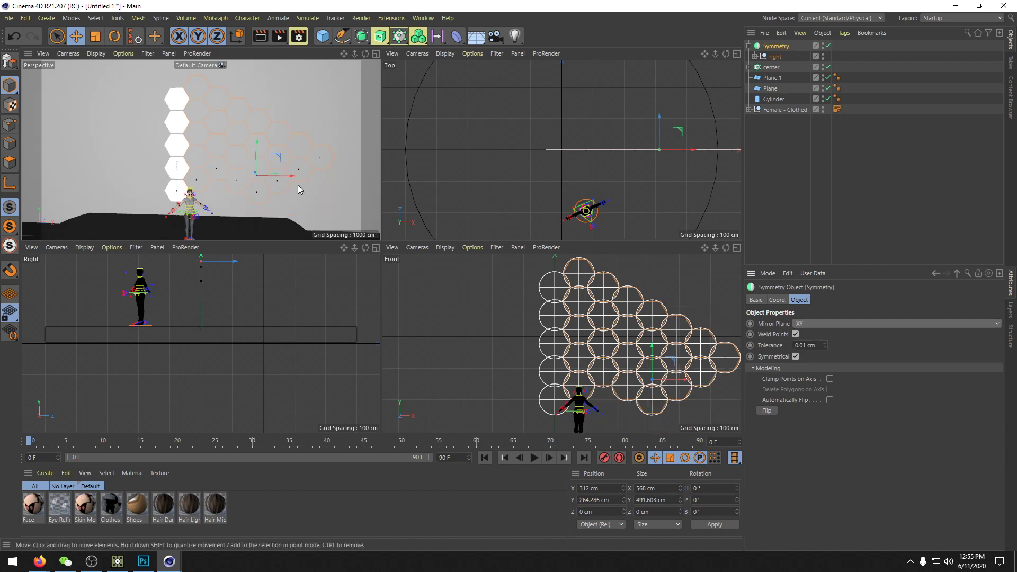
# Step: Try shifting the Symmetry object and the "right" null along X toward the center column, undoing each move
pyautogui.moveTo(287, 175); pyautogui.dragTo(249, 182)
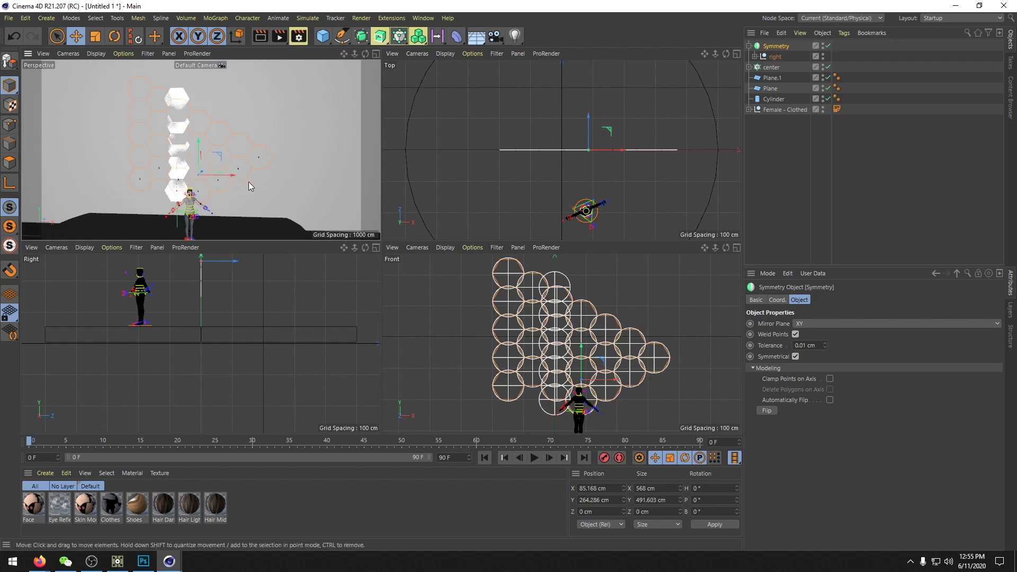
pyautogui.hotkey('ctrl', 'z')
pyautogui.click(773, 58)
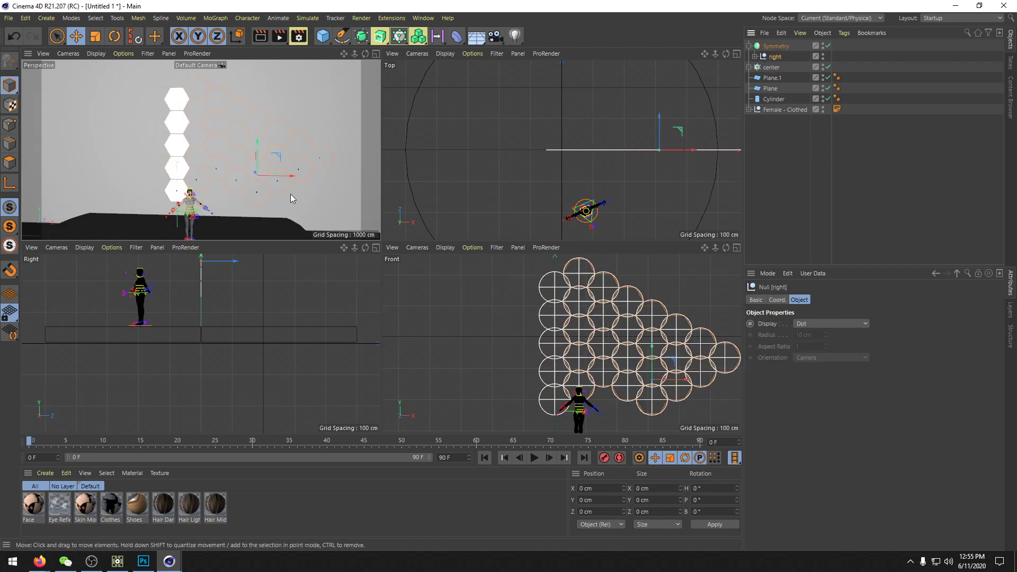
pyautogui.moveTo(286, 176); pyautogui.dragTo(214, 173)
pyautogui.hotkey('ctrl', 'z')
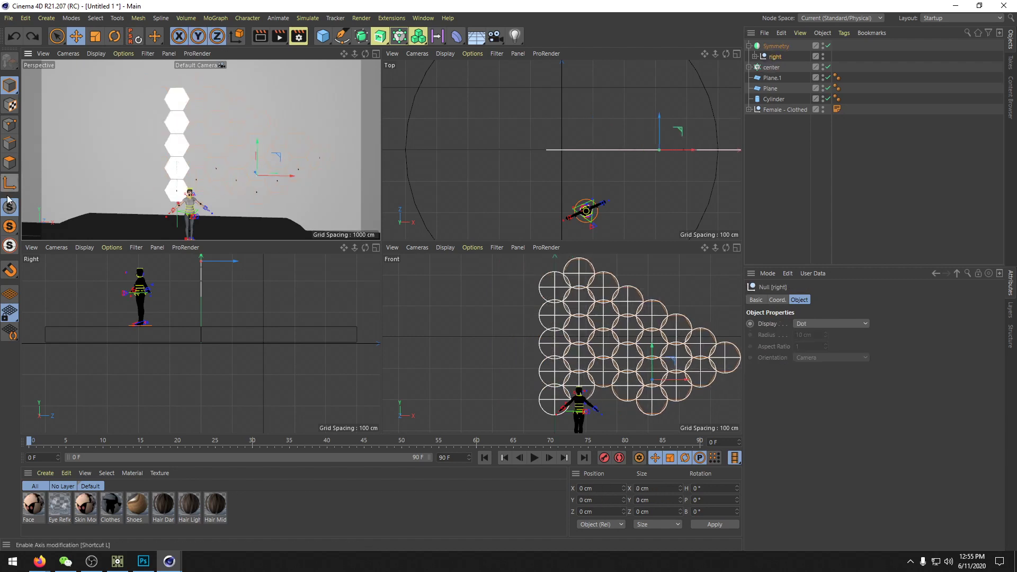
# Step: With axis modification enabled, move the Symmetry object's axis to the center column and set its X position to 0 cm
pyautogui.moveTo(290, 179); pyautogui.dragTo(208, 180)
pyautogui.click(776, 46)
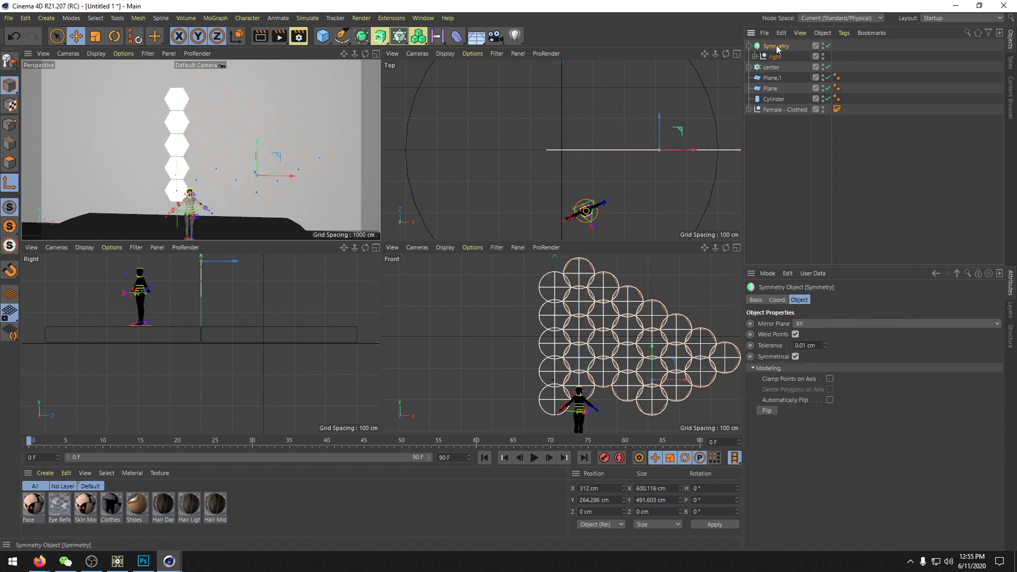
pyautogui.moveTo(286, 178); pyautogui.dragTo(206, 187)
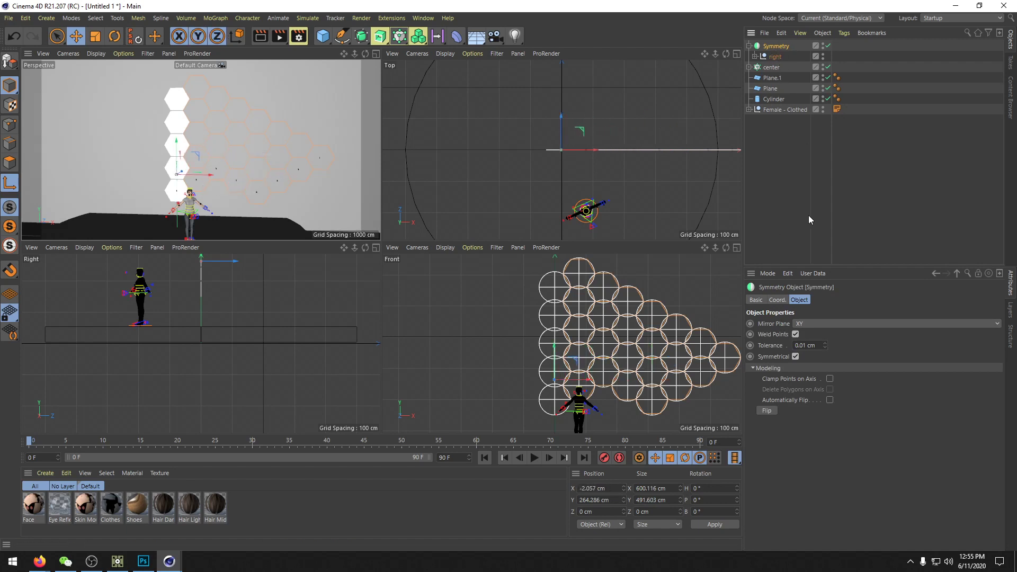
pyautogui.click(783, 300)
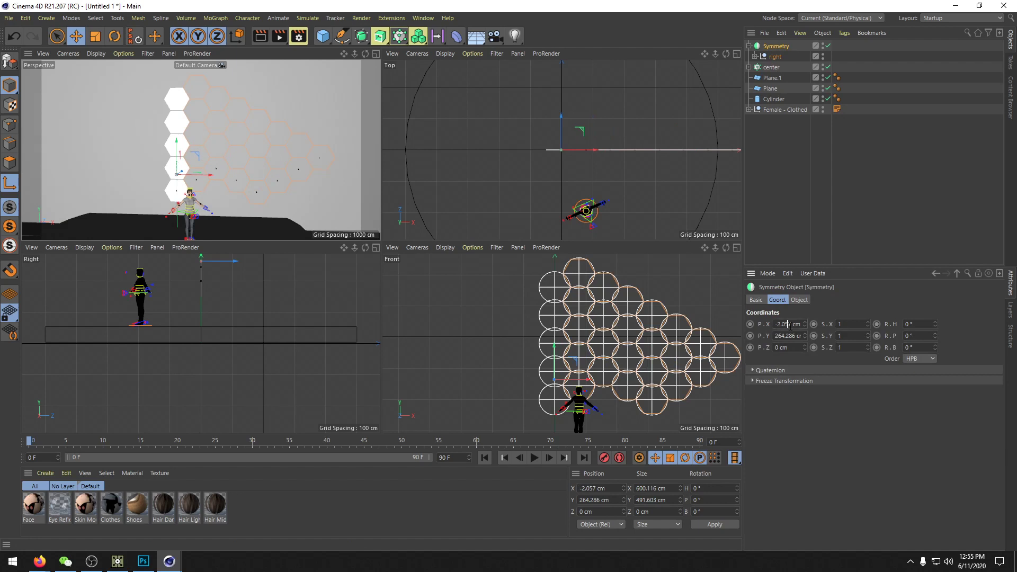
pyautogui.doubleClick(789, 324)
pyautogui.write('0')
pyautogui.press('Return')
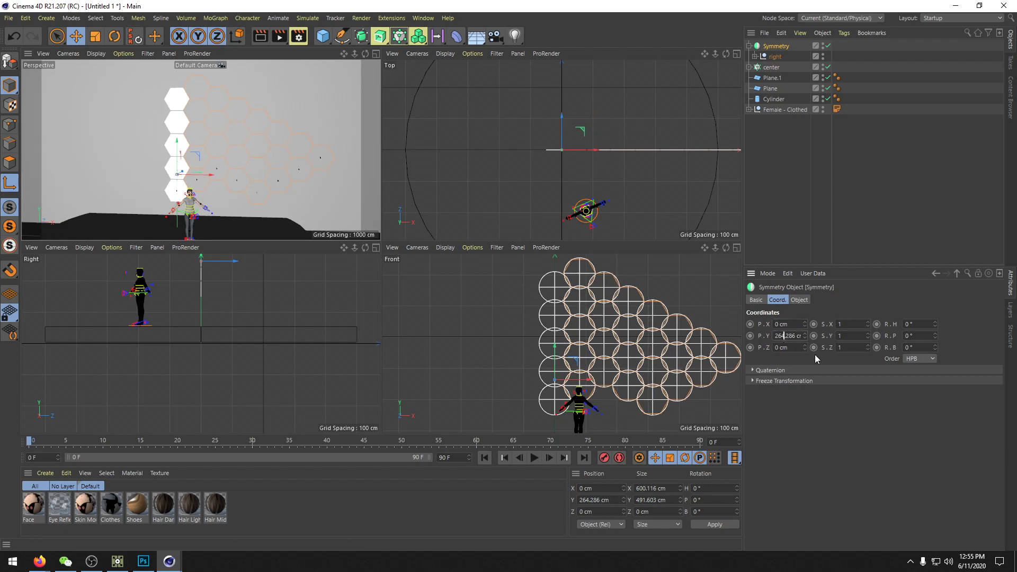
# Step: Try setting the Symmetry axis's Y position to 0 cm and raising it, and undo both changes
pyautogui.press('Tab')
pyautogui.write('0')
pyautogui.press('Return')
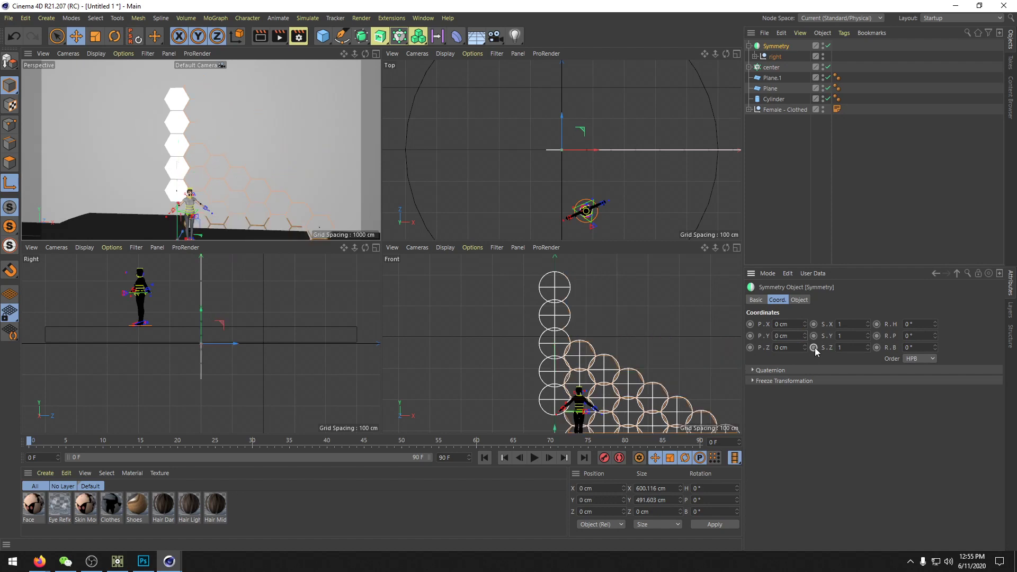
pyautogui.moveTo(180, 217); pyautogui.dragTo(186, 129)
pyautogui.hotkey('ctrl', 'z')
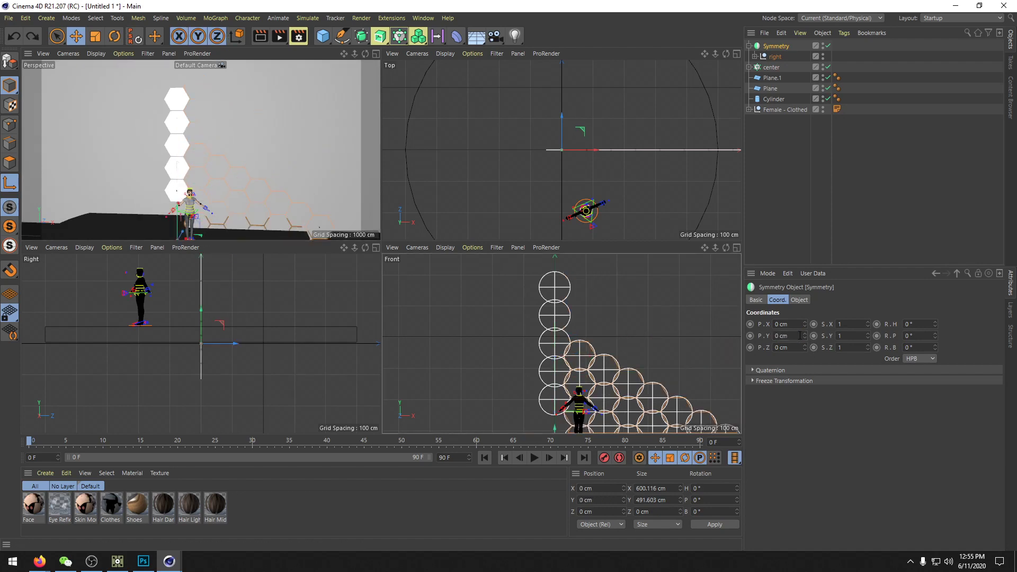
pyautogui.hotkey('ctrl', 'z')
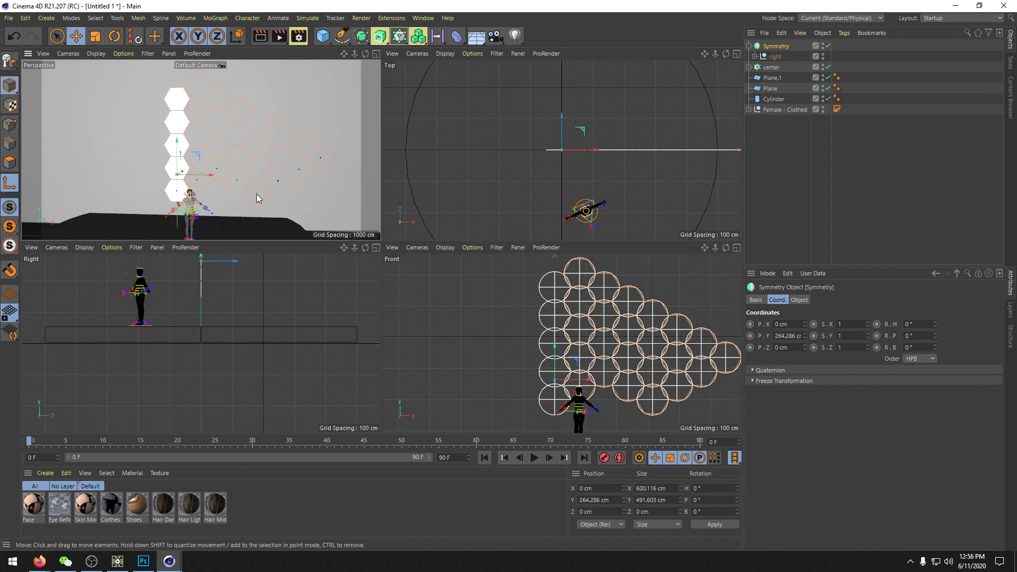
# Step: Turn off Weld Points on the Symmetry object and set its mirror plane to ZY
pyautogui.keyDown('alt'); pyautogui.moveTo(308, 207); pyautogui.dragTo(250, 174); pyautogui.keyUp('alt')
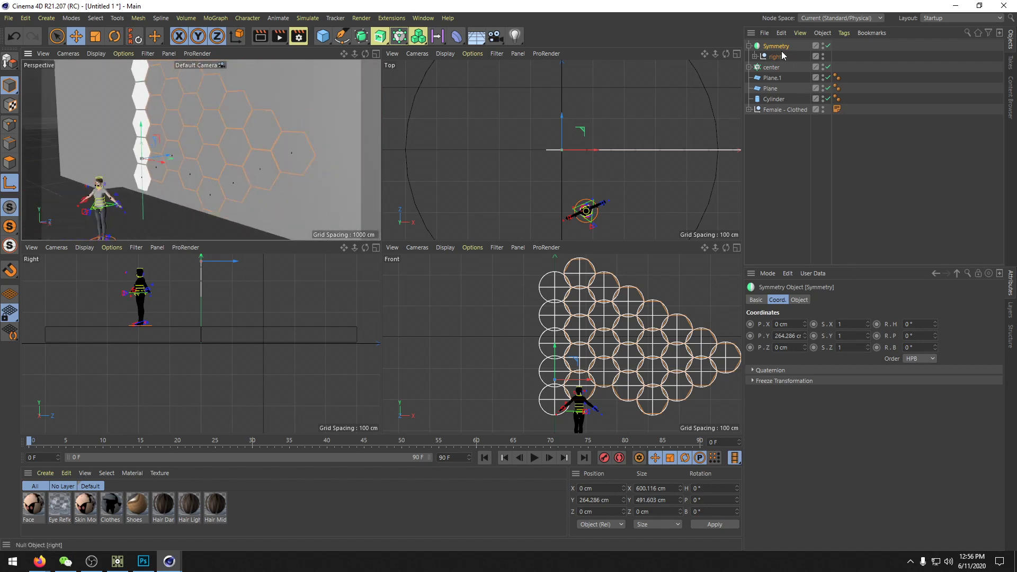
pyautogui.click(799, 300)
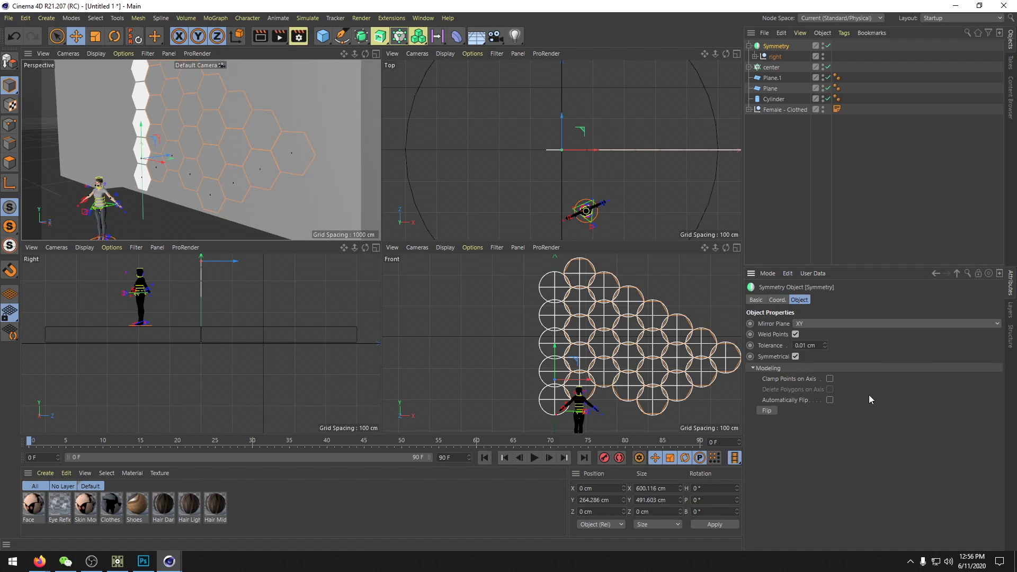
pyautogui.click(795, 334)
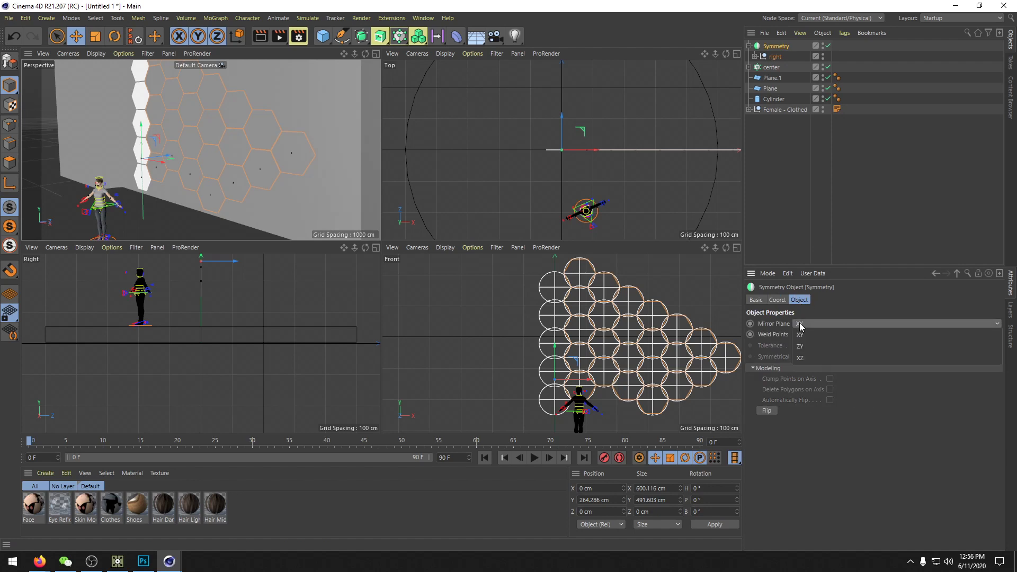
pyautogui.click(812, 323)
pyautogui.click(808, 347)
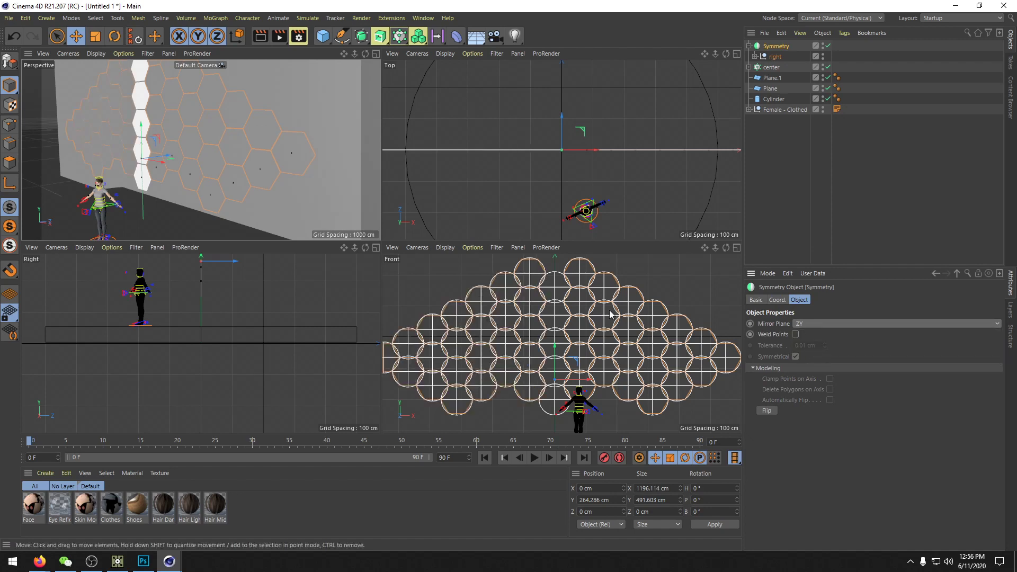
pyautogui.keyDown('alt'); pyautogui.moveTo(148, 173); pyautogui.dragTo(199, 167); pyautogui.keyUp('alt')
pyautogui.scroll(-5, 199, 167)
pyautogui.click(275, 211)
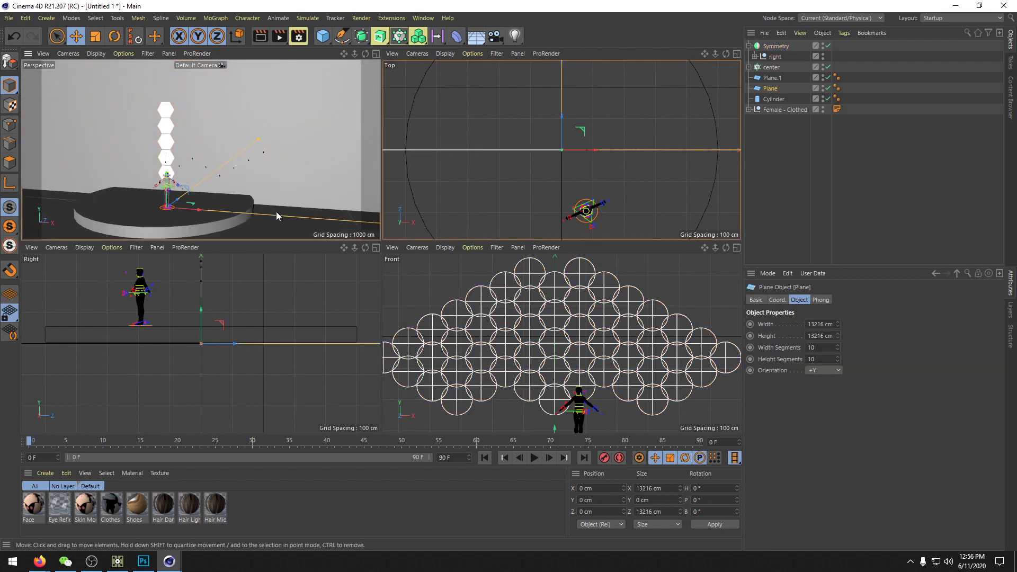
# Step: Create a new standard material and apply it to the Symmetry object and the "center" cloner
pyautogui.click(778, 46)
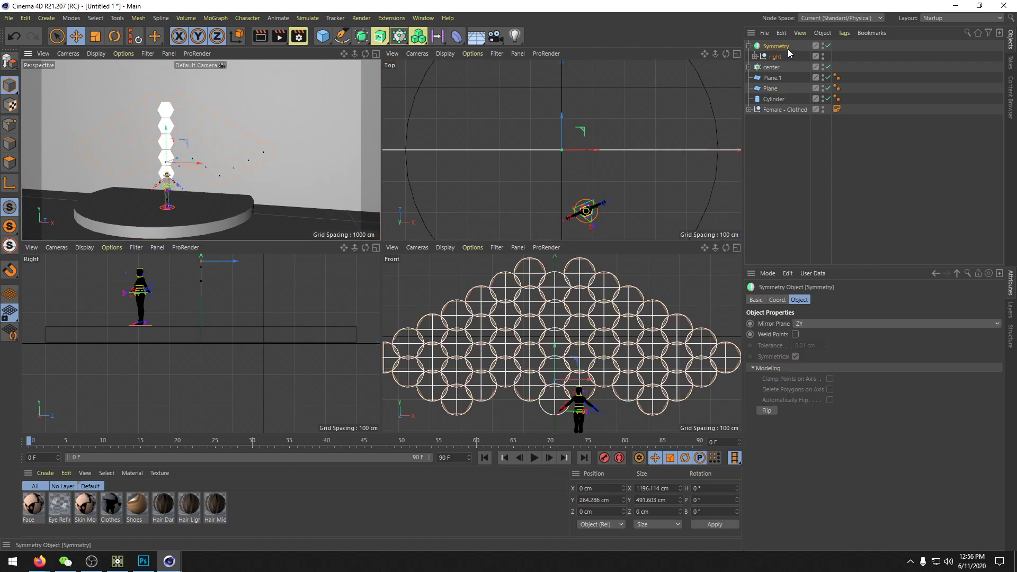
pyautogui.keyDown('shift'); pyautogui.click(783, 67); pyautogui.keyUp('shift')
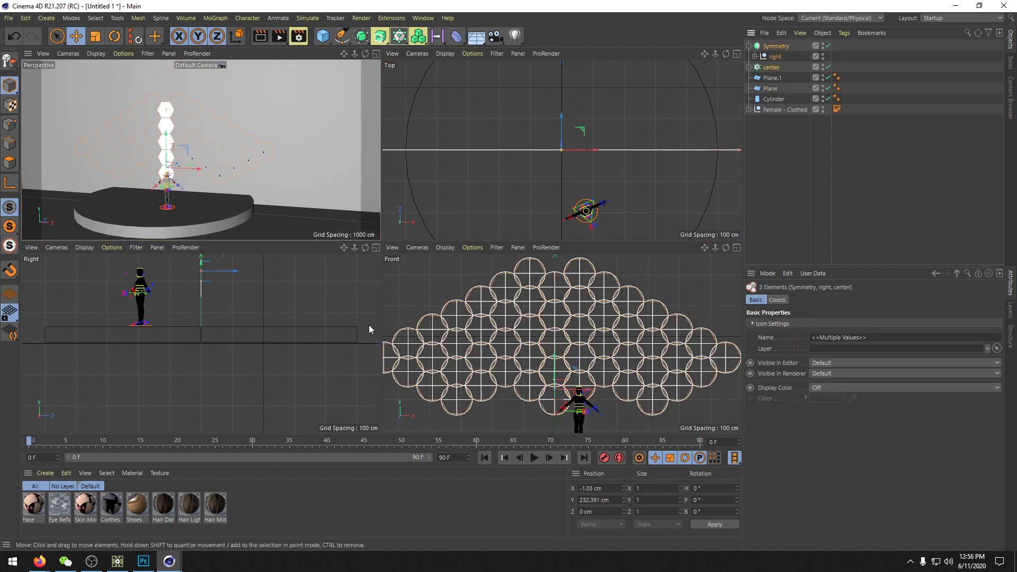
pyautogui.click(45, 473)
pyautogui.moveTo(84, 369)
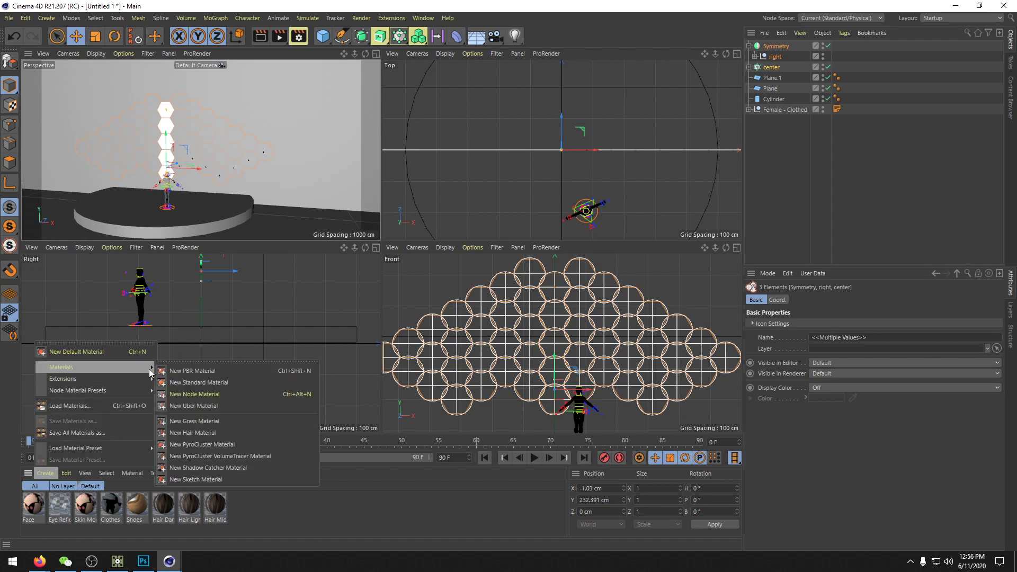
pyautogui.click(212, 382)
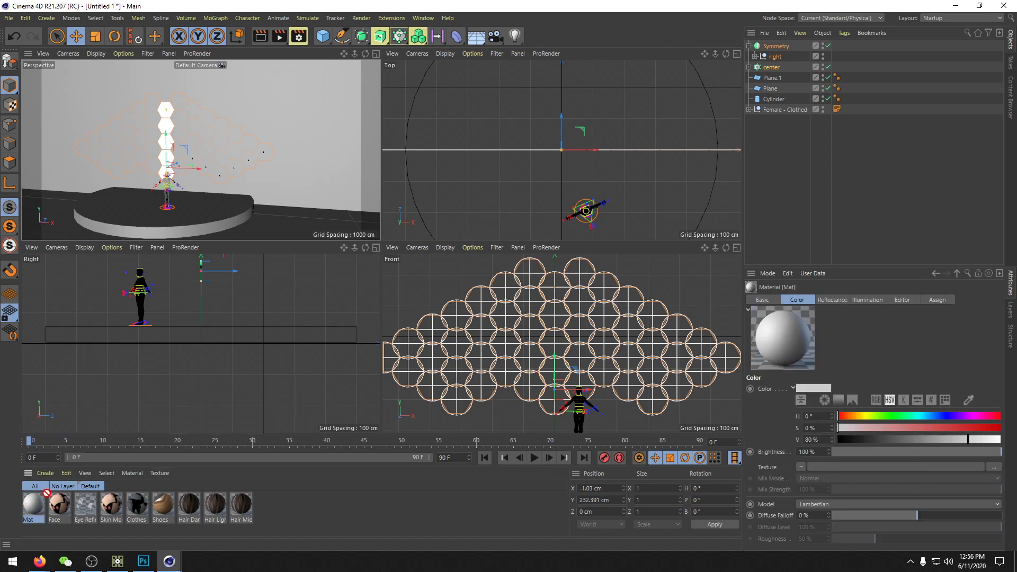
pyautogui.moveTo(45, 491); pyautogui.dragTo(837, 67)
pyautogui.click(286, 228)
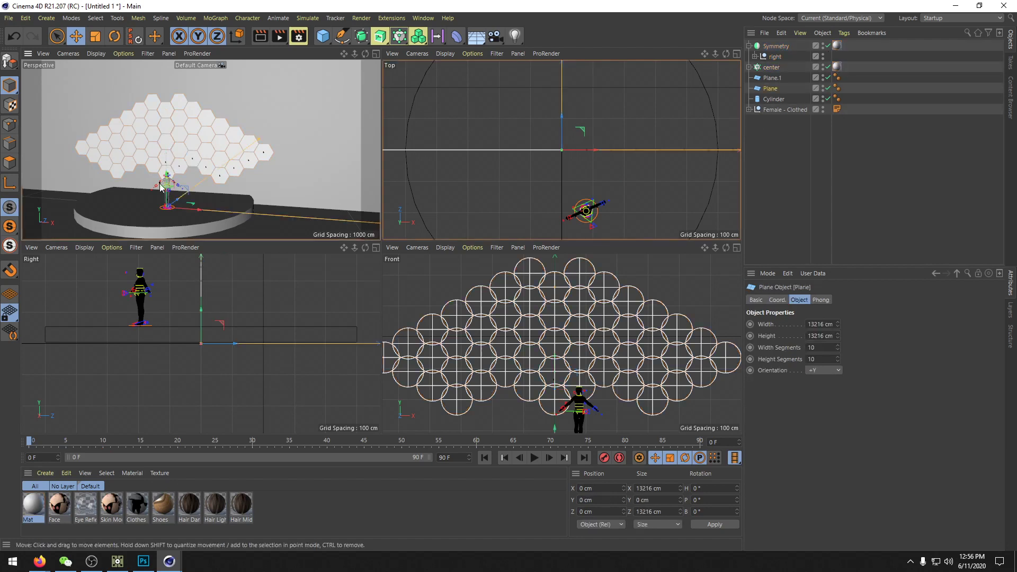
pyautogui.keyDown('alt'); pyautogui.moveTo(212, 197); pyautogui.dragTo(325, 188); pyautogui.keyUp('alt')
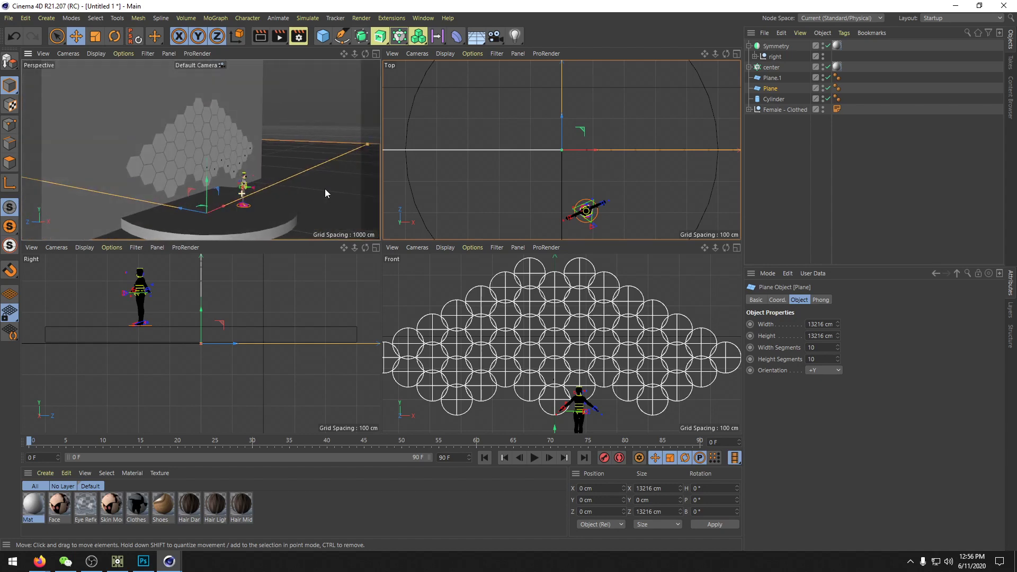
# Step: Group the Symmetry object and the "center" cloner under a null and rename it "back"
pyautogui.click(776, 46)
pyautogui.keyDown('ctrl'); pyautogui.click(774, 69); pyautogui.keyUp('ctrl')
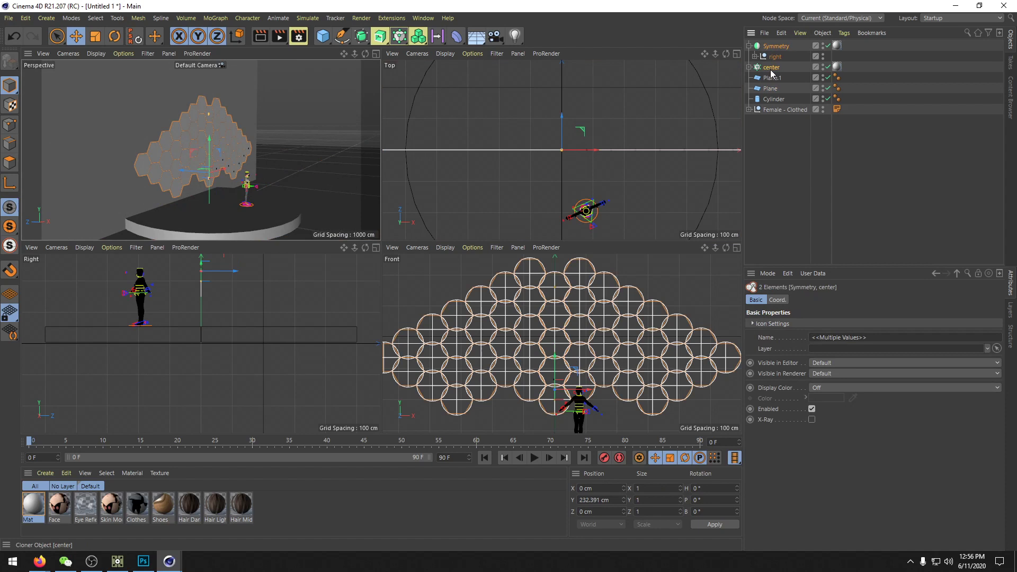
pyautogui.hotkey('alt', 'g')
pyautogui.doubleClick(770, 46)
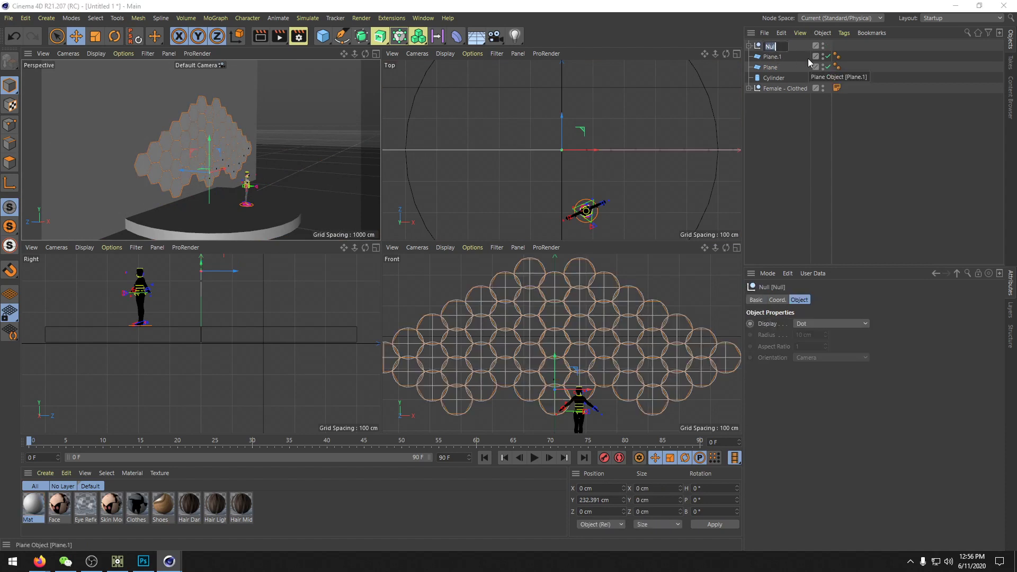
pyautogui.write('back')
pyautogui.press('Return')
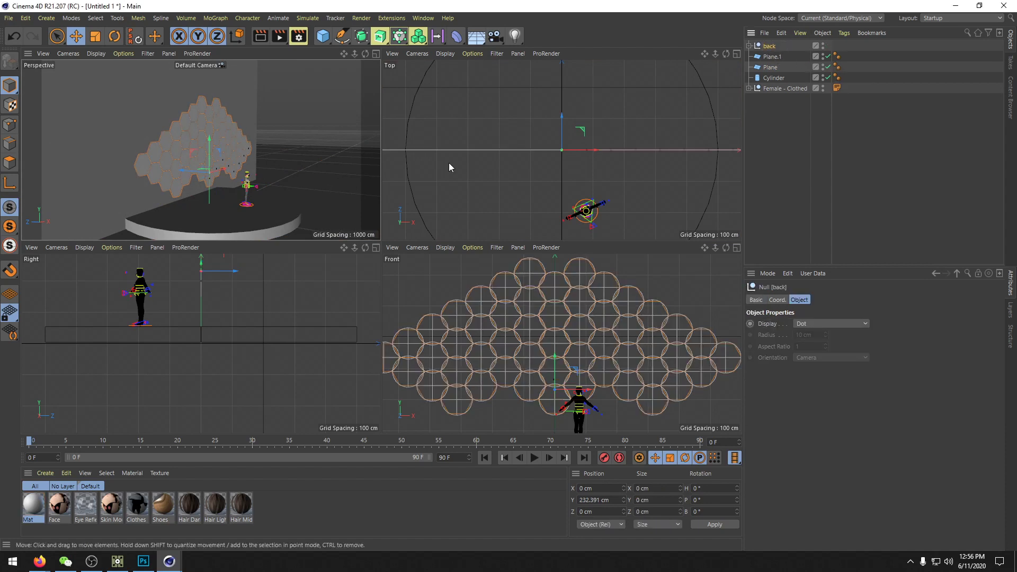
# Step: Move the "back" group about 191 cm along Z toward the backdrop plane
pyautogui.moveTo(565, 126); pyautogui.dragTo(566, 64)
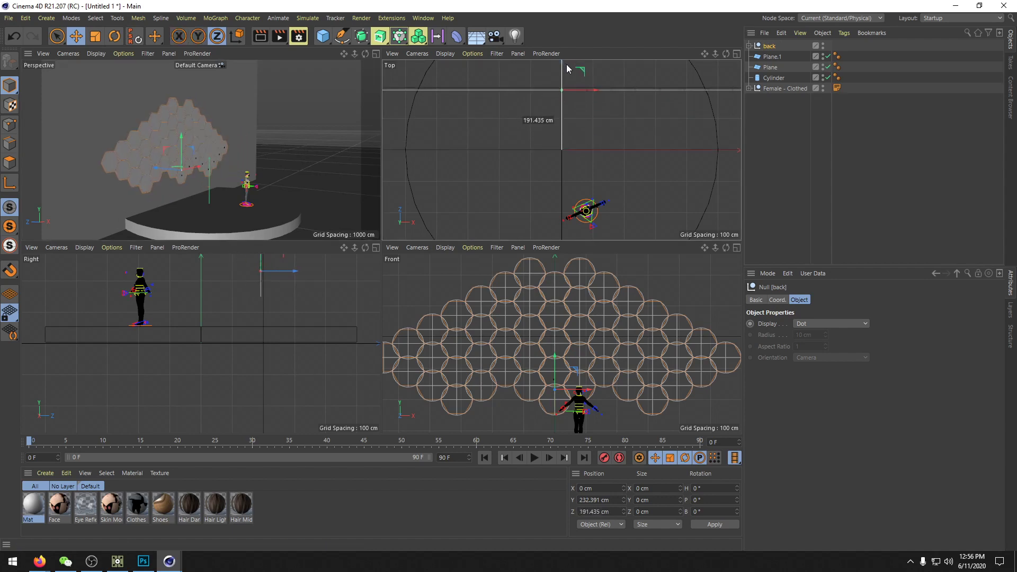
pyautogui.keyDown('alt'); pyautogui.moveTo(243, 146); pyautogui.dragTo(136, 152); pyautogui.keyUp('alt')
pyautogui.keyDown('alt'); pyautogui.moveTo(136, 152); pyautogui.dragTo(254, 147, button='middle'); pyautogui.keyUp('alt')
pyautogui.keyDown('alt'); pyautogui.moveTo(254, 147); pyautogui.dragTo(233, 152); pyautogui.keyUp('alt')
pyautogui.scroll(8, 233, 151)
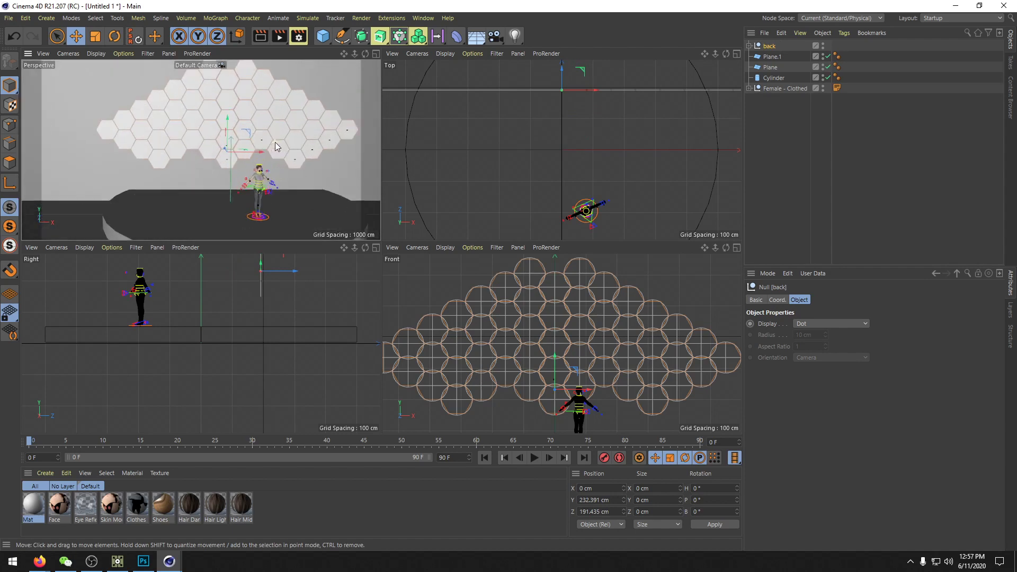
pyautogui.scroll(-5, 244, 149)
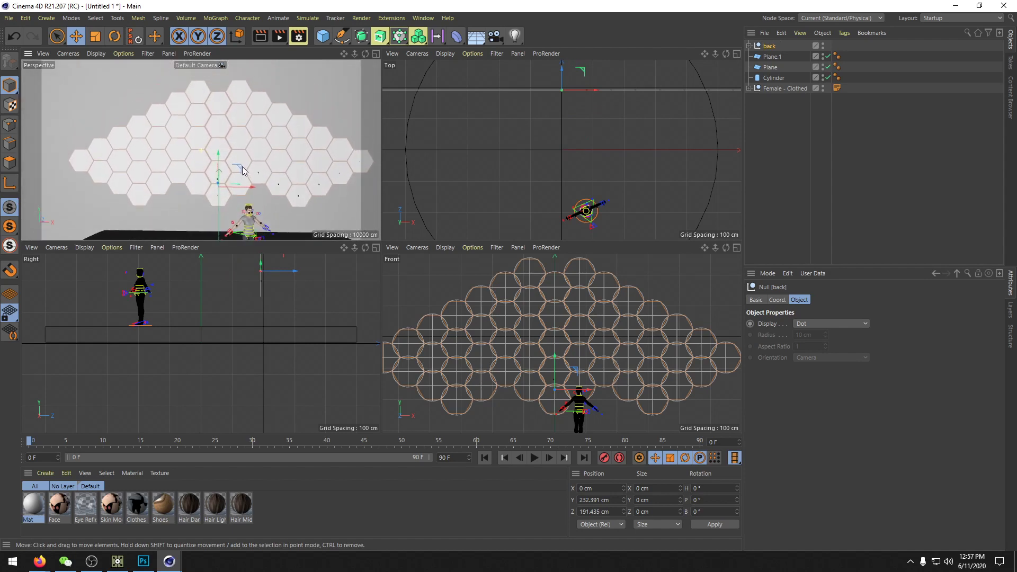
pyautogui.moveTo(208, 160)
pyautogui.keyDown('alt'); pyautogui.mouseDown()
pyautogui.moveTo(256, 152)
pyautogui.moveTo(91, 151)
pyautogui.moveTo(343, 163)
pyautogui.moveTo(186, 170)
pyautogui.moveTo(214, 169)
pyautogui.mouseUp(); pyautogui.keyUp('alt')
pyautogui.click(301, 170)
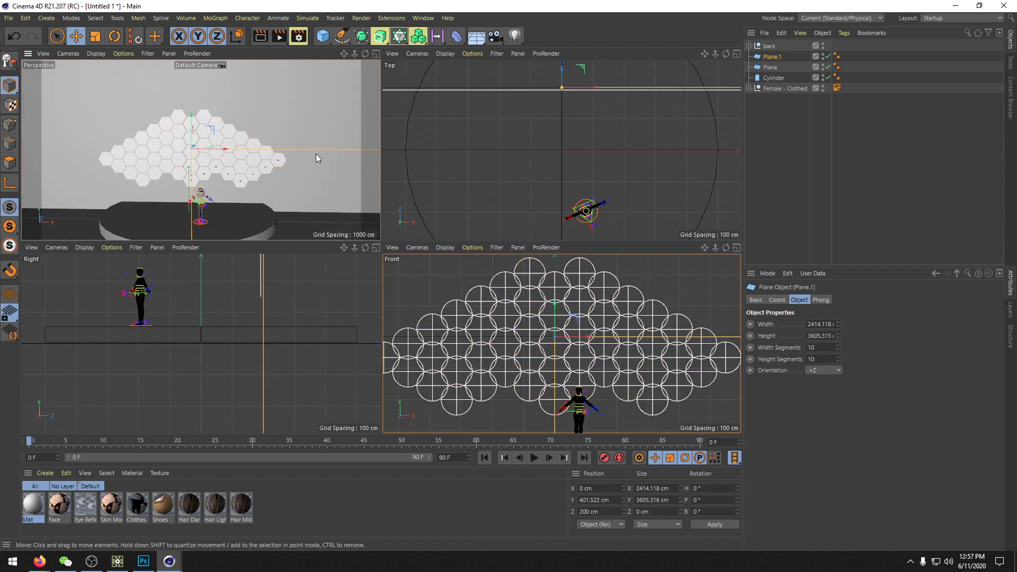
# Step: Add a new plane to the scene and set its orientation to +Z
pyautogui.click(322, 36)
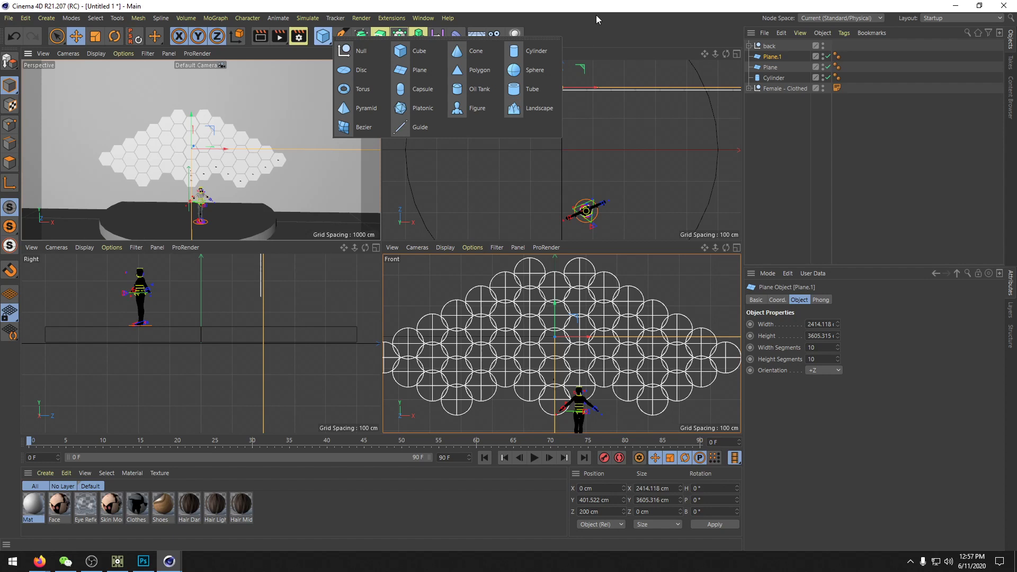
pyautogui.click(419, 71)
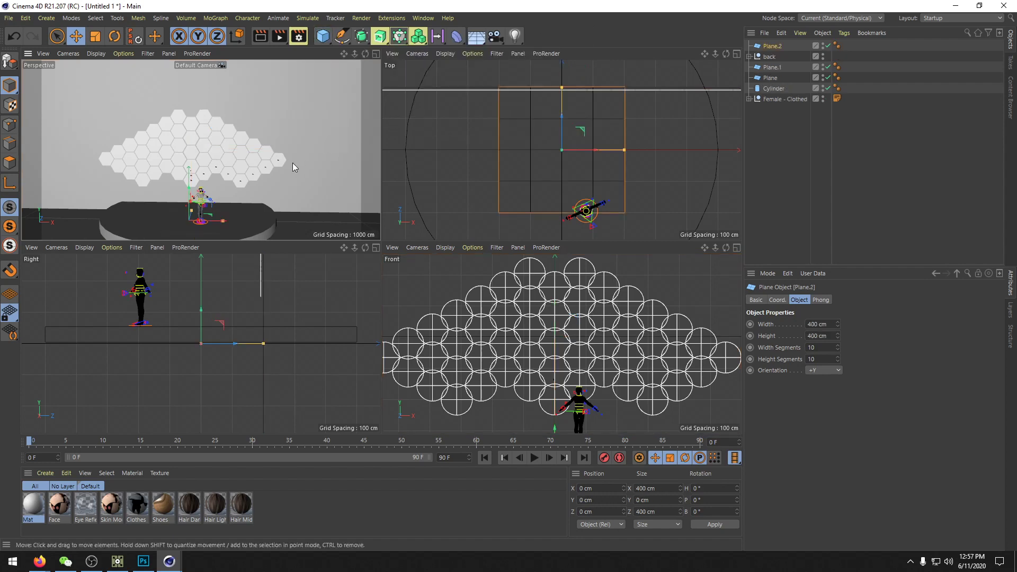
pyautogui.click(820, 370)
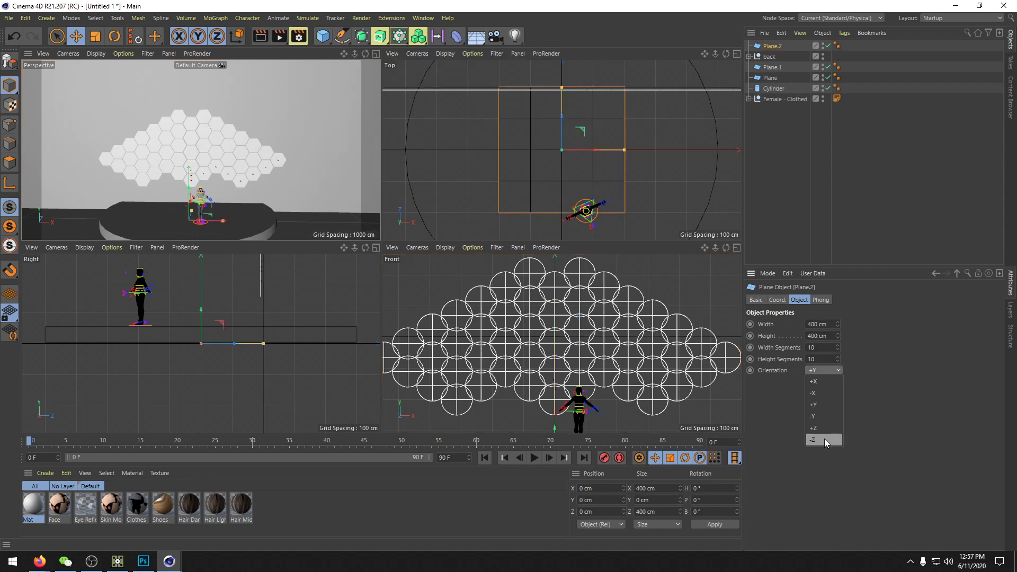
pyautogui.click(815, 428)
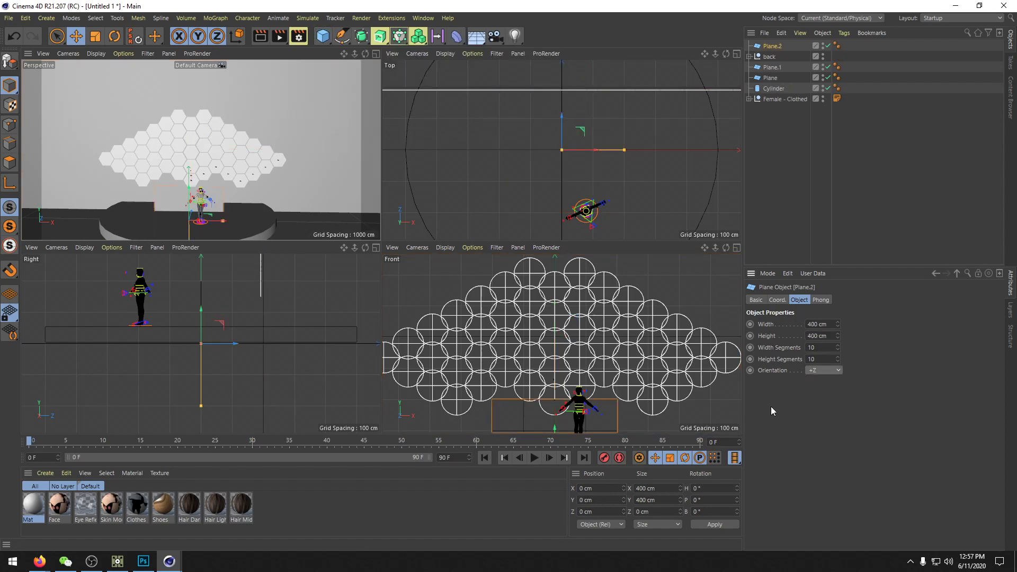
# Step: Set the new plane's width to 100 cm and its height to 300 cm
pyautogui.doubleClick(828, 325)
pyautogui.write('50')
pyautogui.press('Return')
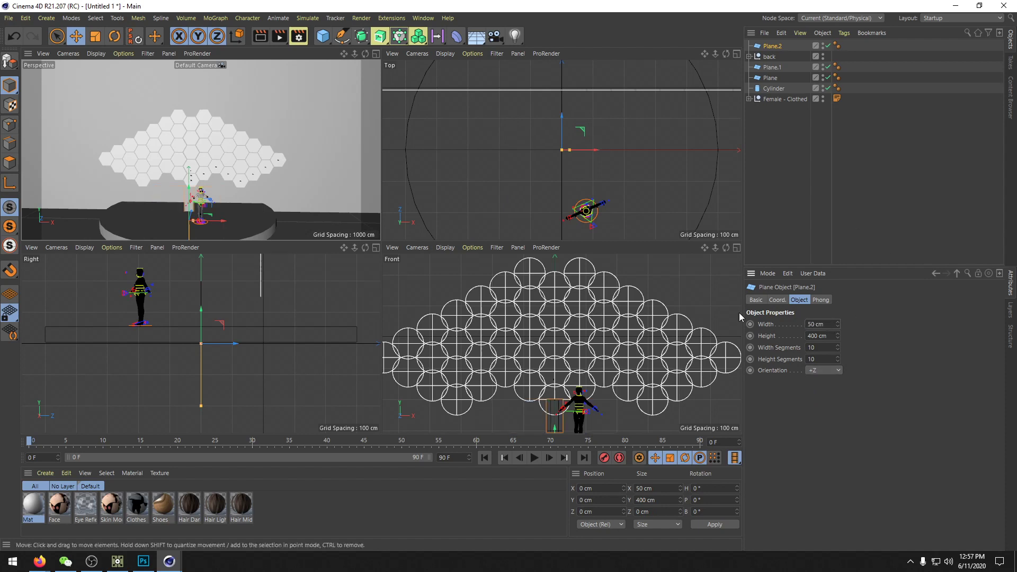
pyautogui.doubleClick(825, 324)
pyautogui.write('100')
pyautogui.press('Return')
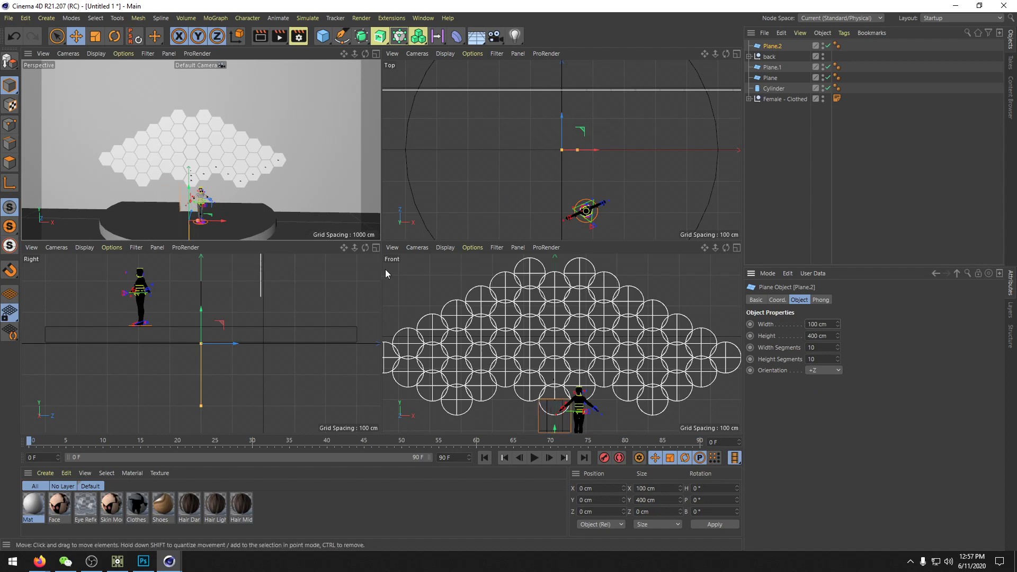
pyautogui.doubleClick(826, 336)
pyautogui.write('300')
pyautogui.press('Return')
# Step: Raise the new plane to about 364 cm in Y and set its height to 400 cm
pyautogui.keyDown('alt'); pyautogui.moveTo(603, 406); pyautogui.dragTo(576, 352, button='middle'); pyautogui.keyUp('alt')
pyautogui.scroll(-3, 576, 350)
pyautogui.moveTo(545, 374); pyautogui.dragTo(544, 253)
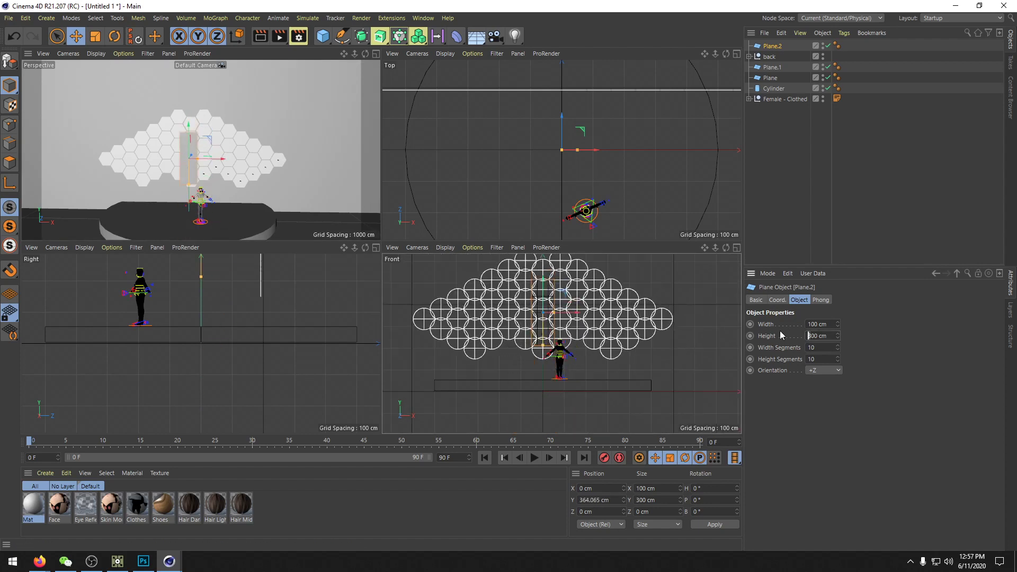
pyautogui.write('4')
pyautogui.press('Return')
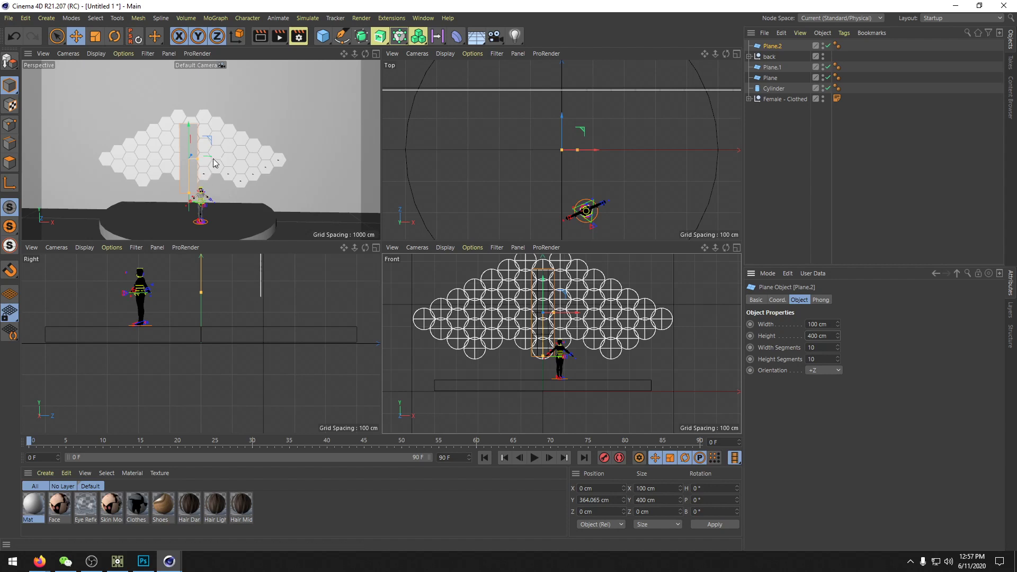
# Step: Move the tall plane up to about Y 668 cm and back to about Z 186 cm, with its X position at 0
pyautogui.moveTo(212, 159); pyautogui.dragTo(272, 89)
pyautogui.keyDown('alt'); pyautogui.moveTo(268, 177); pyautogui.dragTo(244, 89); pyautogui.keyUp('alt')
pyautogui.moveTo(264, 80); pyautogui.dragTo(264, 80)
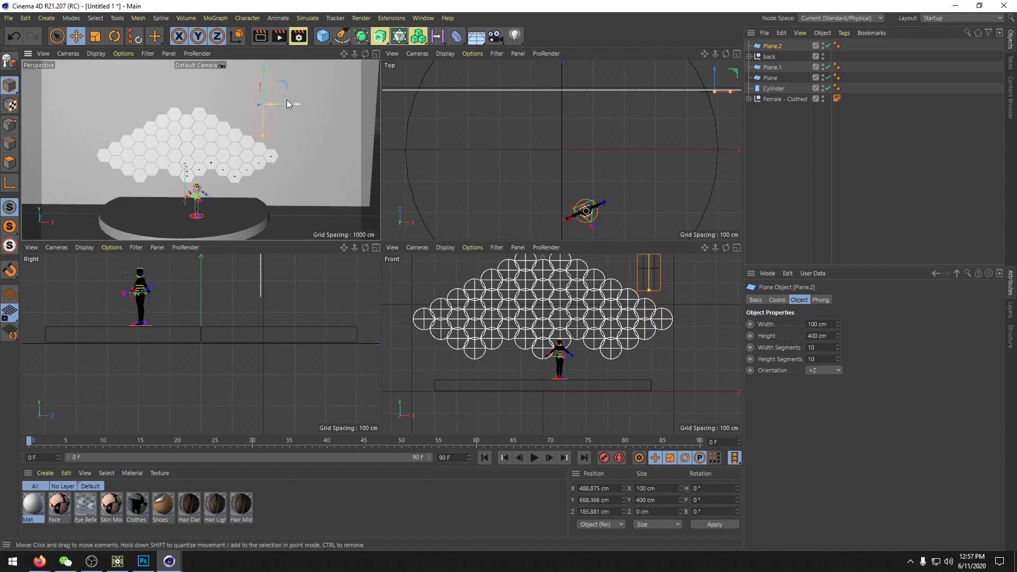
pyautogui.scroll(-3, 293, 152)
pyautogui.keyDown('alt'); pyautogui.moveTo(268, 161); pyautogui.dragTo(246, 117); pyautogui.keyUp('alt')
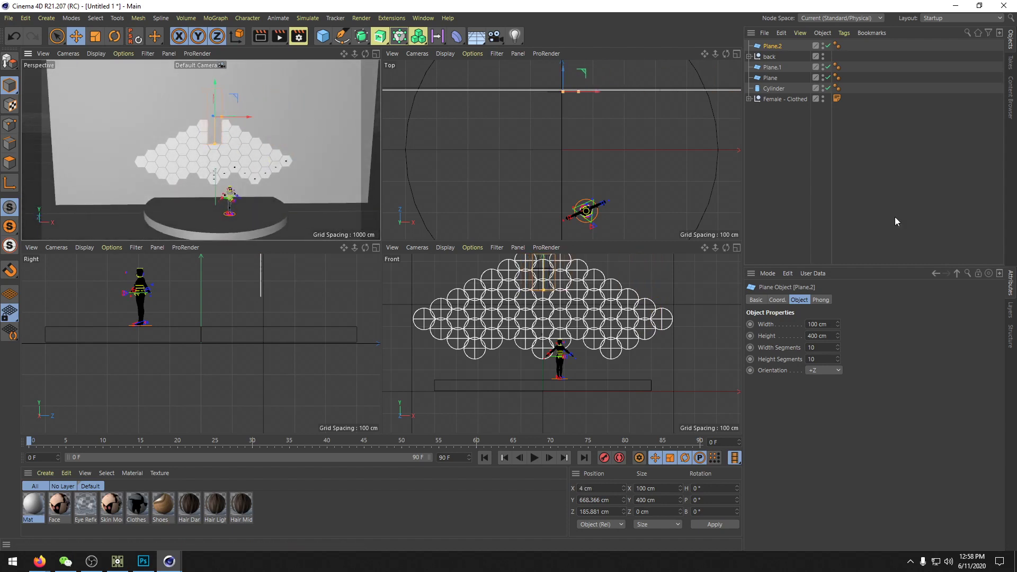
pyautogui.click(776, 300)
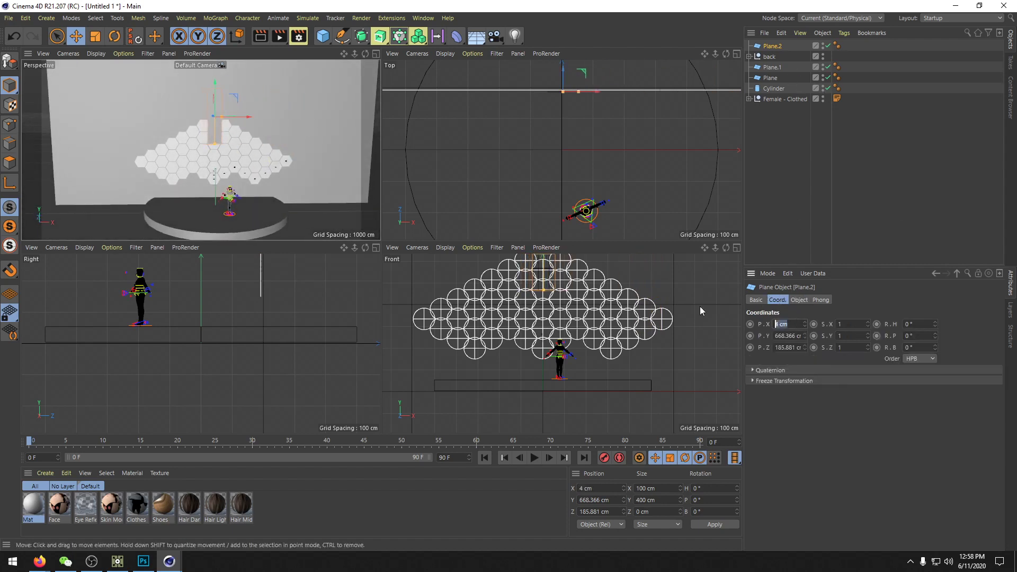
pyautogui.write('0')
pyautogui.press('Return')
# Step: Raise the tall plane to about Y 818 cm and set its Z position to 100 cm
pyautogui.moveTo(374, 182)
pyautogui.keyDown('alt'); pyautogui.mouseDown()
pyautogui.moveTo(332, 192)
pyautogui.moveTo(370, 197)
pyautogui.mouseUp(); pyautogui.keyUp('alt')
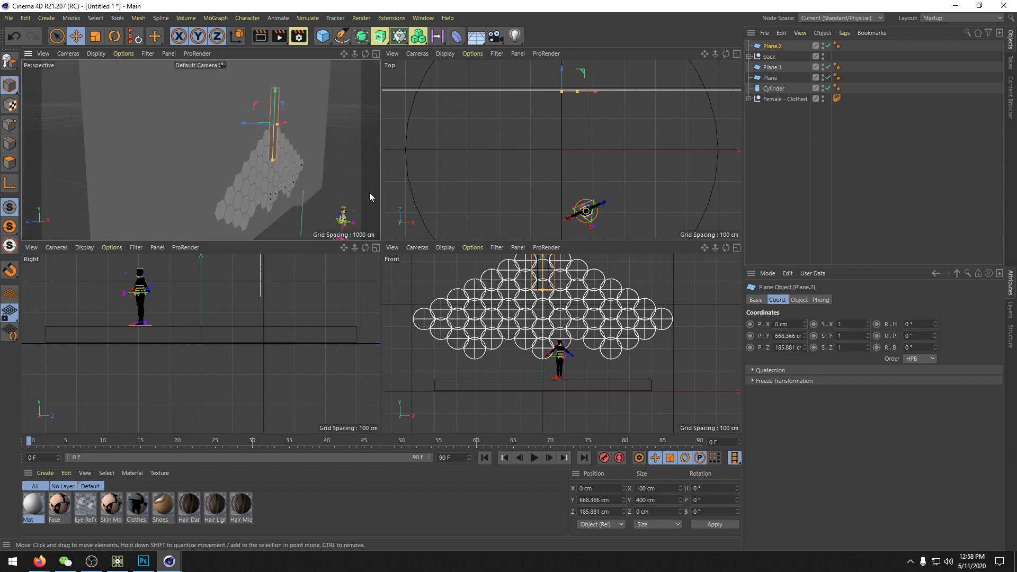
pyautogui.moveTo(267, 124); pyautogui.dragTo(314, 101)
pyautogui.keyDown('alt'); pyautogui.moveTo(338, 157); pyautogui.dragTo(79, 160); pyautogui.keyUp('alt')
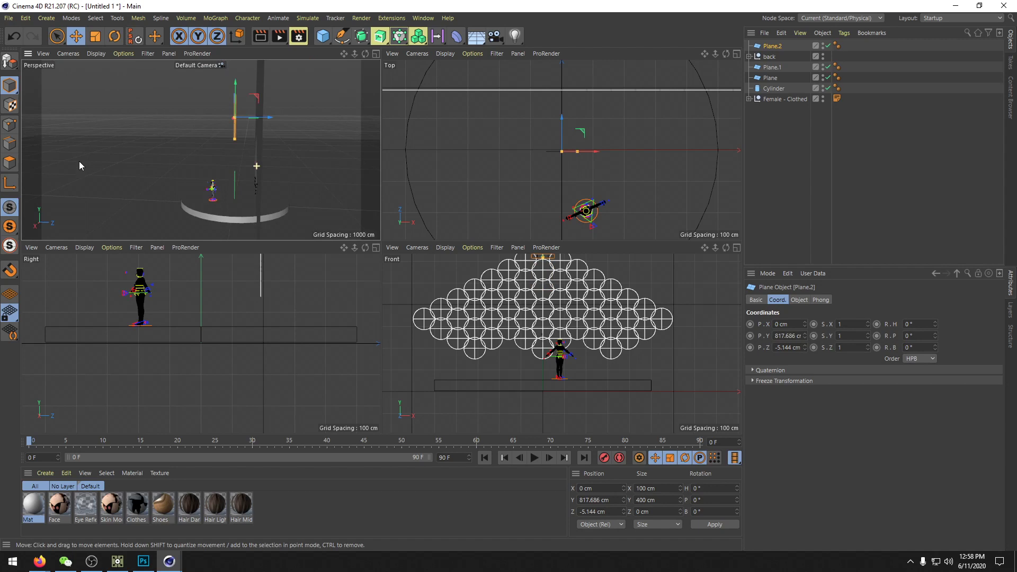
pyautogui.click(783, 347)
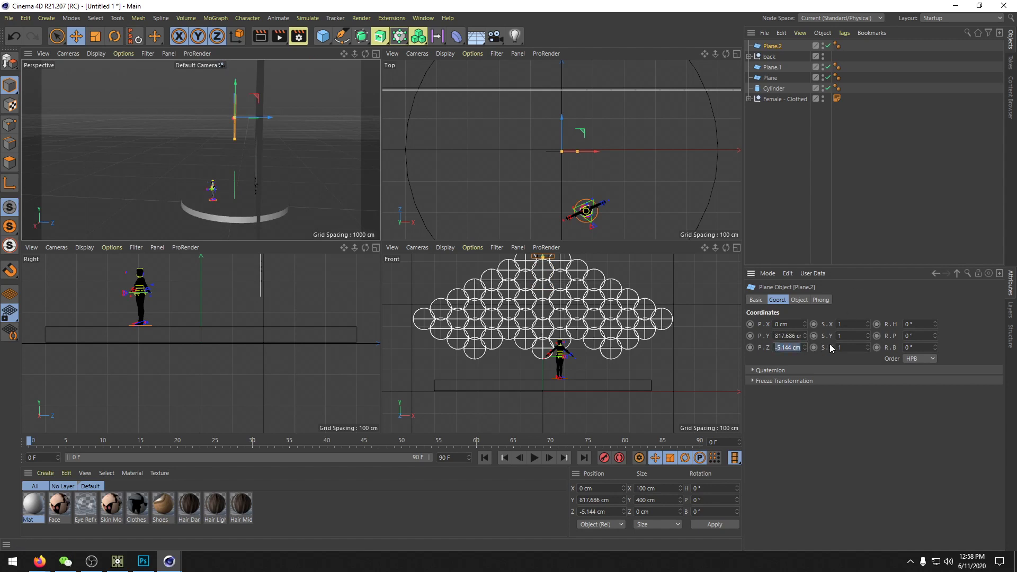
pyautogui.write('0')
pyautogui.press('Return')
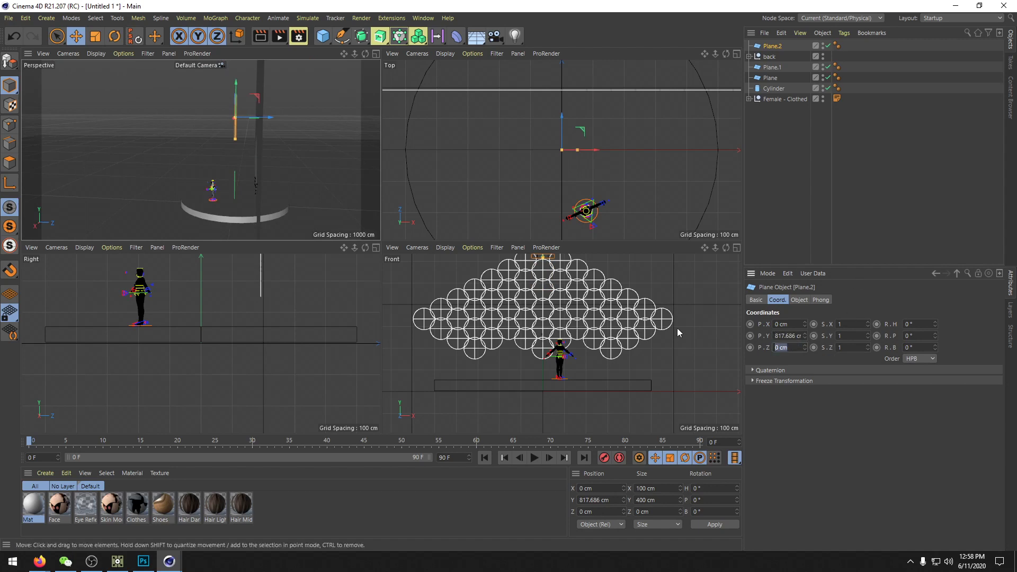
pyautogui.write('-100')
pyautogui.press('Return')
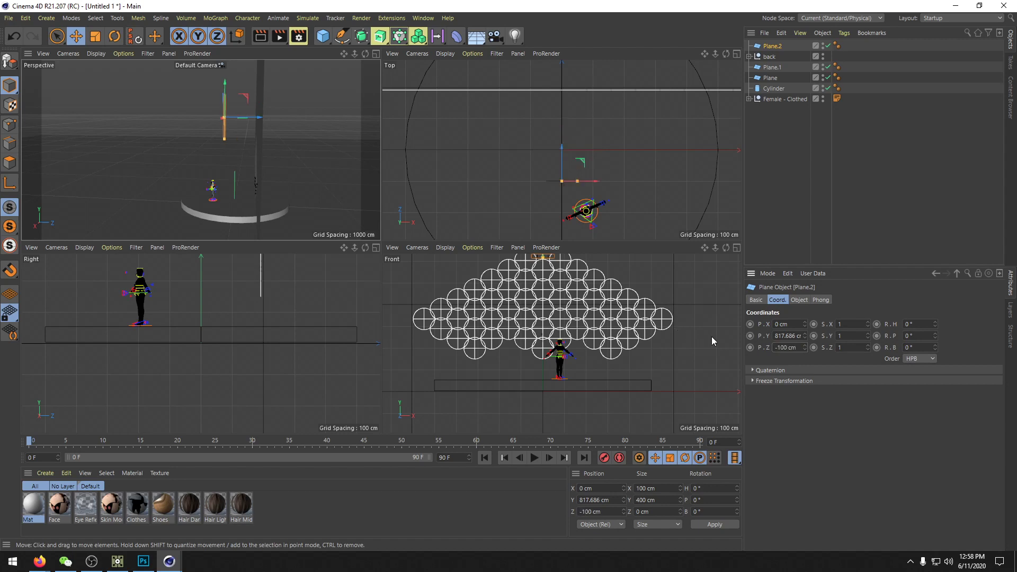
pyautogui.press('Return')
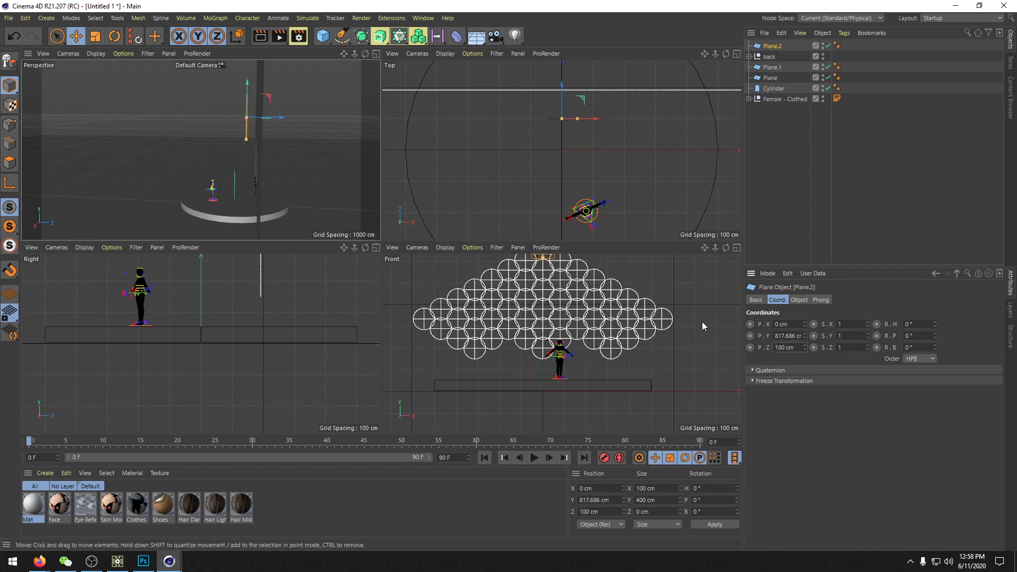
# Step: Add a MoGraph Cloner and make the tall plane its child
pyautogui.scroll(3, 300, 157)
pyautogui.scroll(-5, 300, 157)
pyautogui.keyDown('alt'); pyautogui.moveTo(243, 160); pyautogui.dragTo(339, 58); pyautogui.keyUp('alt')
pyautogui.scroll(-2, 277, 176)
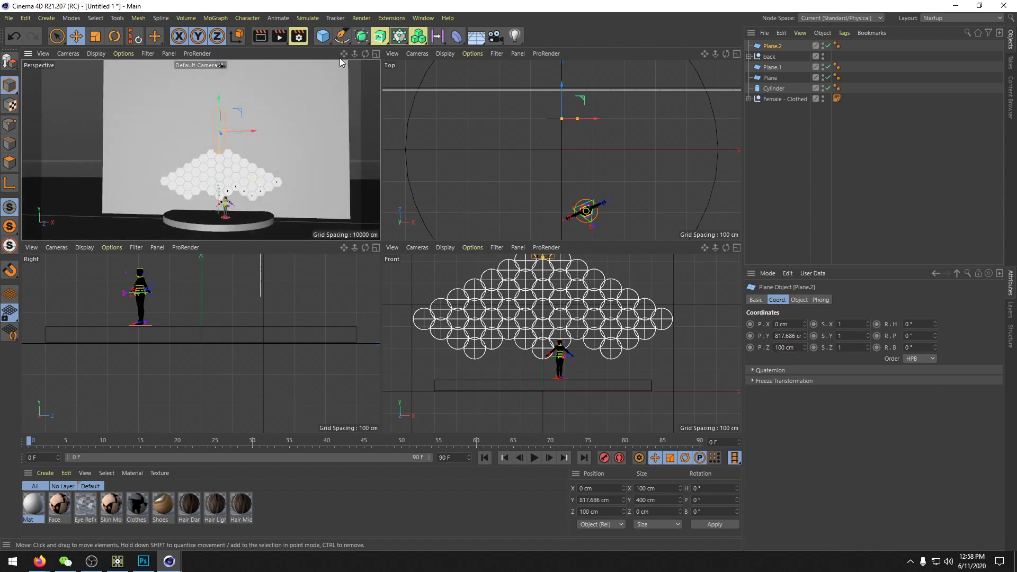
pyautogui.click(362, 38)
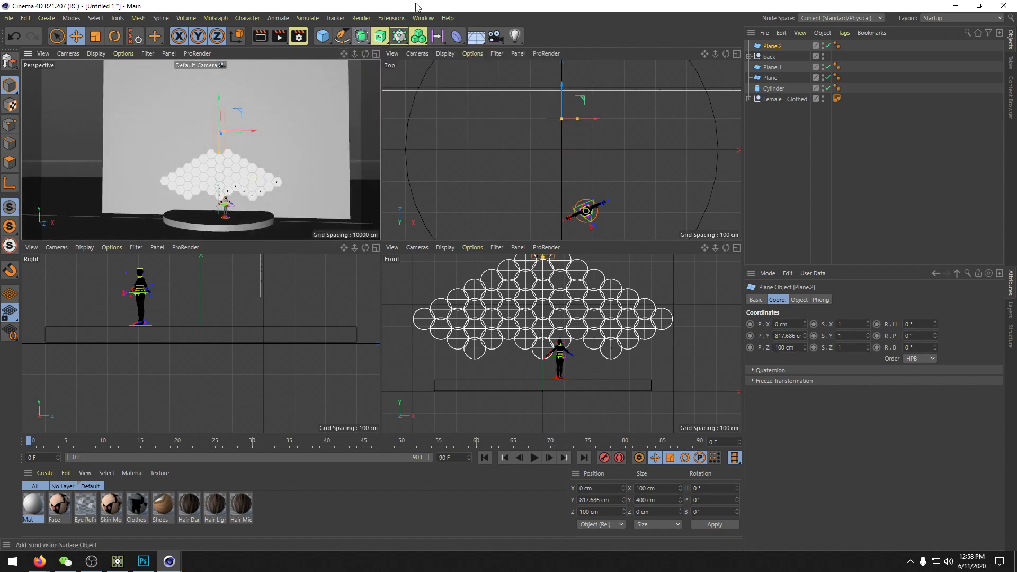
pyautogui.click(398, 36)
pyautogui.click(423, 51)
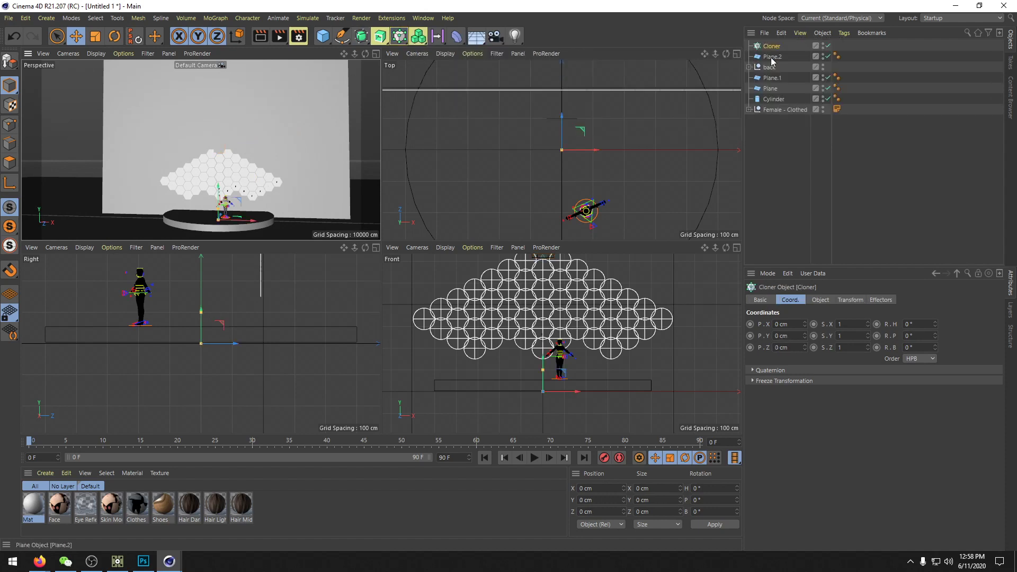
pyautogui.moveTo(772, 57); pyautogui.dragTo(771, 47)
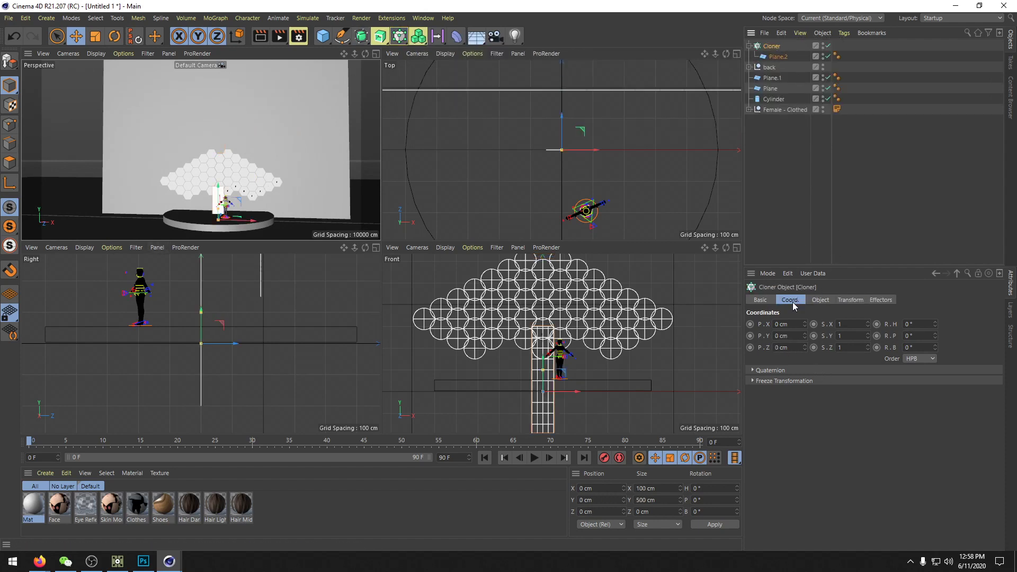
# Step: Set the new cloner's Z position to 100 cm and raise it to about Y 806 cm
pyautogui.click(795, 348)
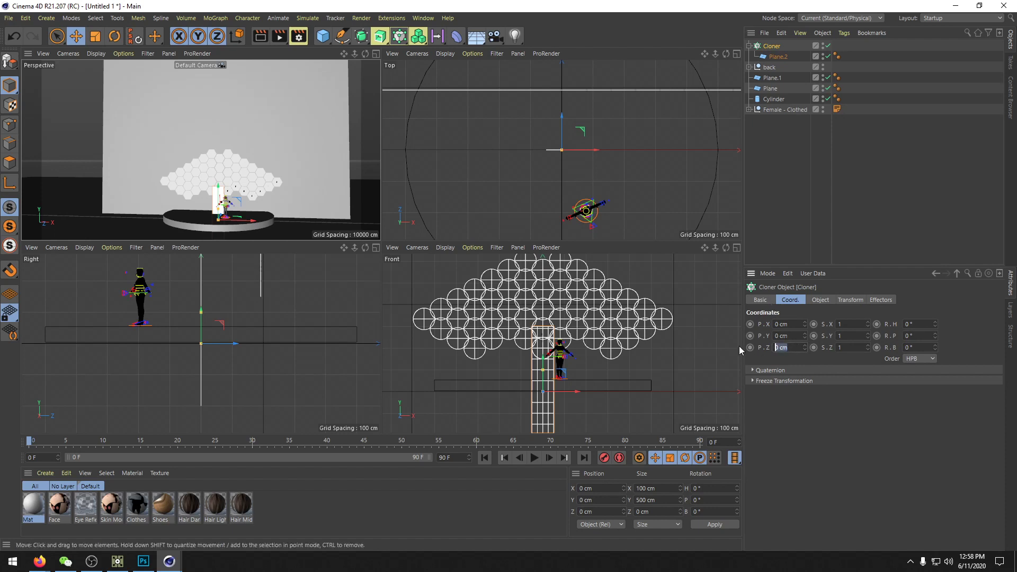
pyautogui.write('100')
pyautogui.press('Return')
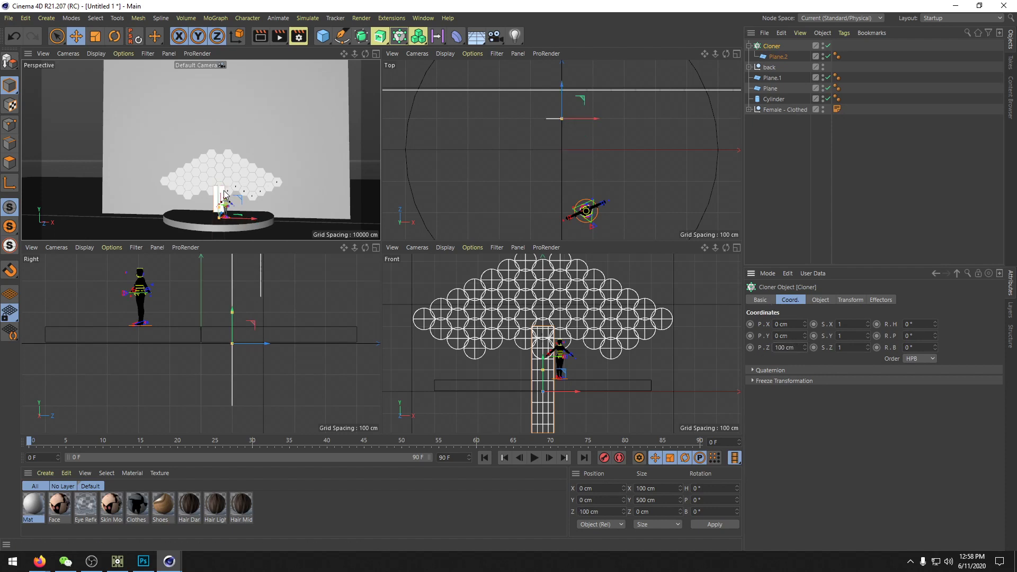
pyautogui.moveTo(539, 359); pyautogui.dragTo(542, 189)
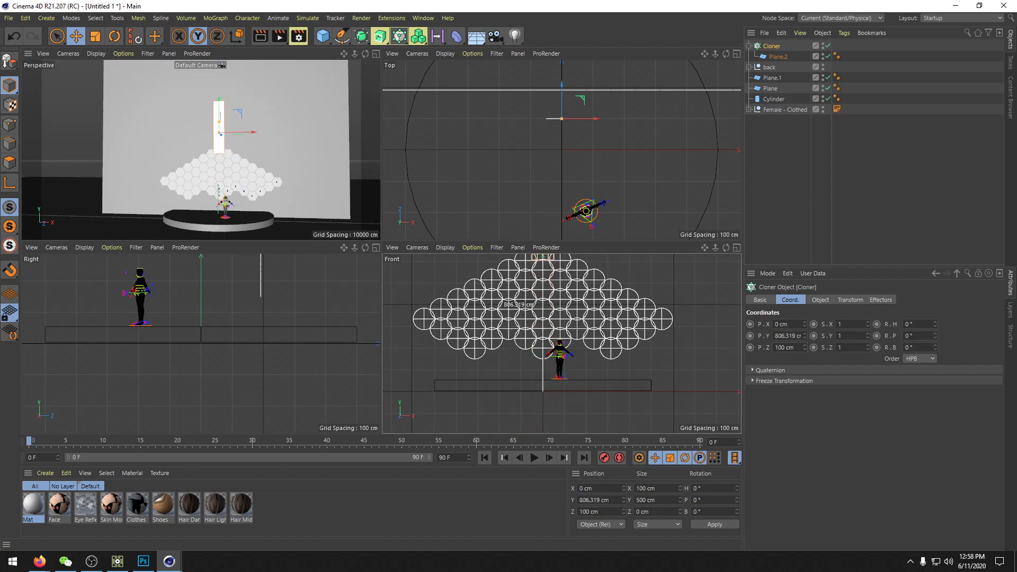
# Step: Move the cloner beside the honeycomb's positive-X end, to about X 531 cm and Y 283 cm
pyautogui.moveTo(218, 219)
pyautogui.keyDown('alt'); pyautogui.mouseDown()
pyautogui.moveTo(294, 194)
pyautogui.moveTo(195, 199)
pyautogui.moveTo(210, 204)
pyautogui.mouseUp(); pyautogui.keyUp('alt')
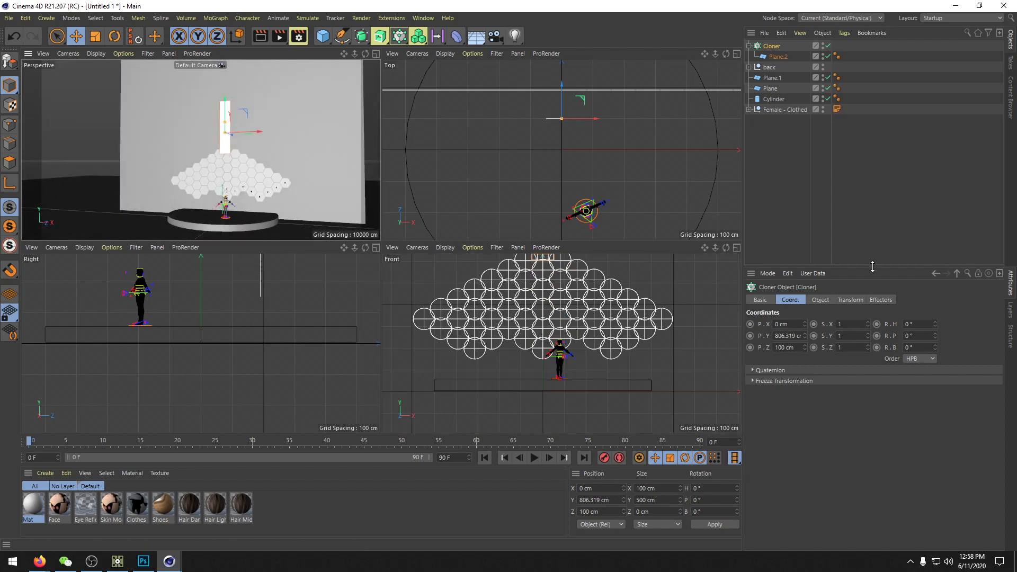
pyautogui.moveTo(596, 119); pyautogui.dragTo(658, 123)
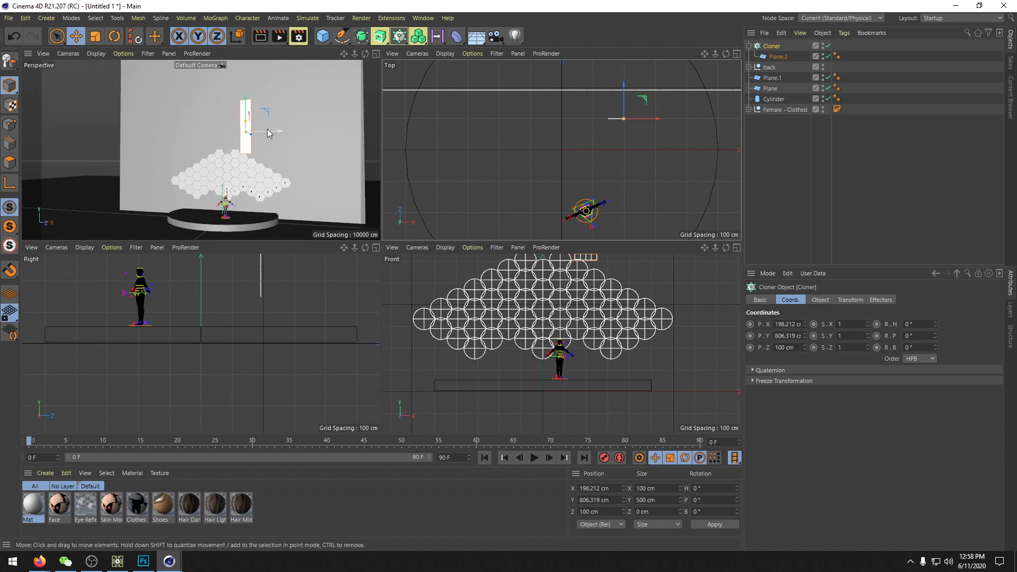
pyautogui.moveTo(267, 130); pyautogui.dragTo(312, 189)
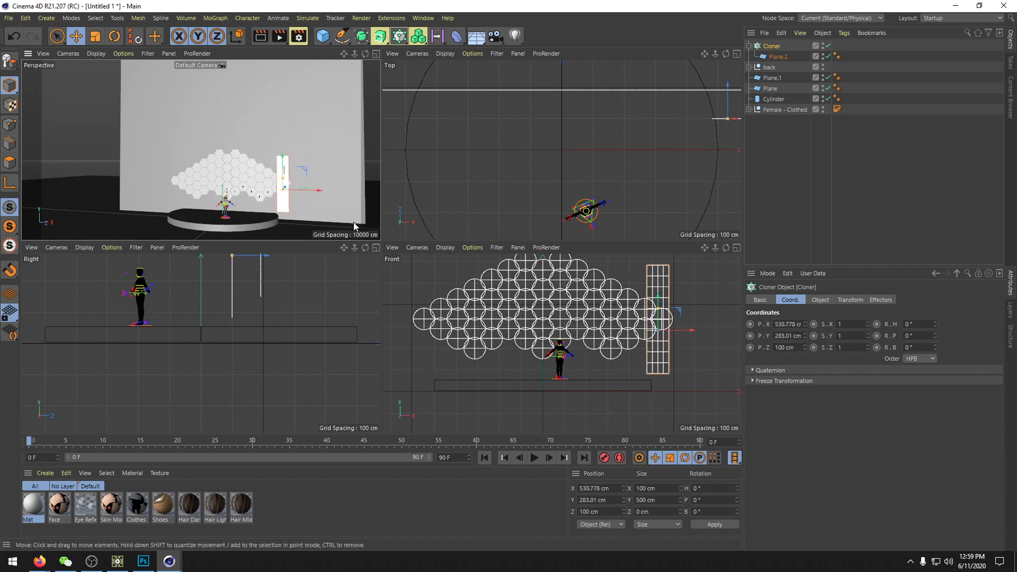
pyautogui.keyDown('alt'); pyautogui.moveTo(353, 222); pyautogui.dragTo(369, 209); pyautogui.keyUp('alt')
pyautogui.keyDown('alt'); pyautogui.moveTo(361, 204); pyautogui.dragTo(333, 186, button='middle'); pyautogui.keyUp('alt')
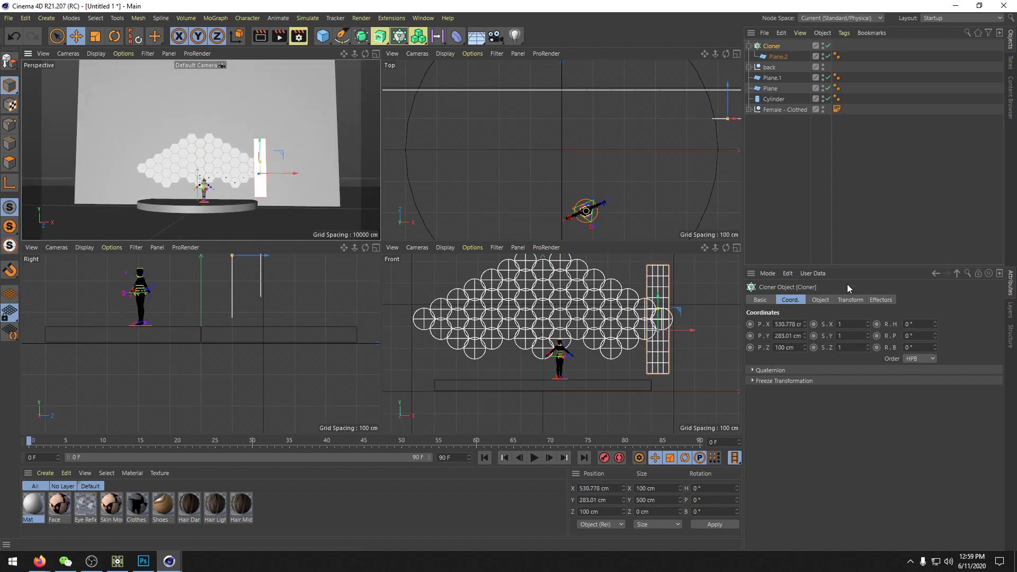
# Step: Set the cloned plane's height to 500 cm and its width to 200 cm
pyautogui.click(777, 57)
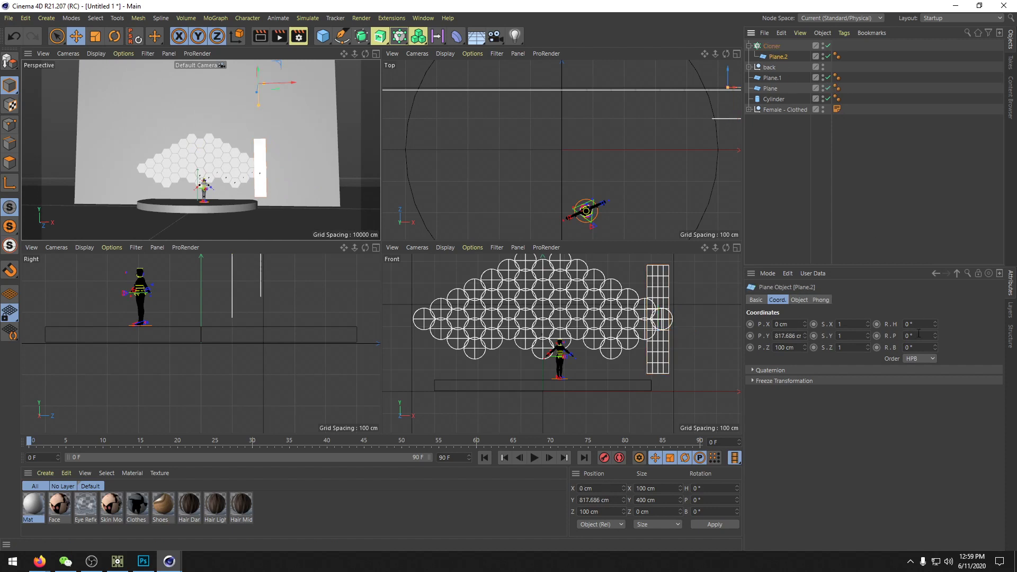
pyautogui.click(799, 300)
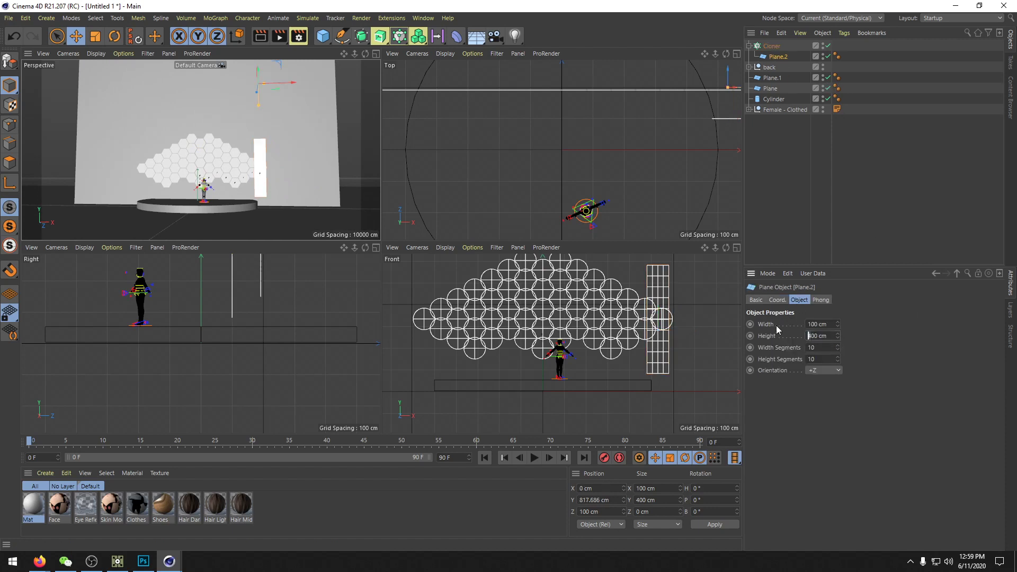
pyautogui.write('5')
pyautogui.press('Return')
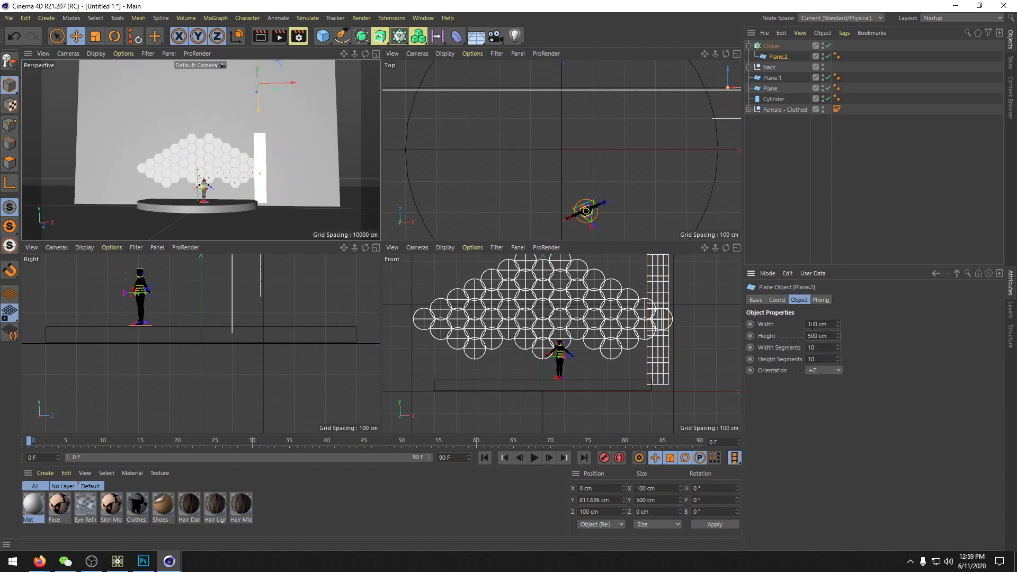
pyautogui.write('2')
pyautogui.press('Return')
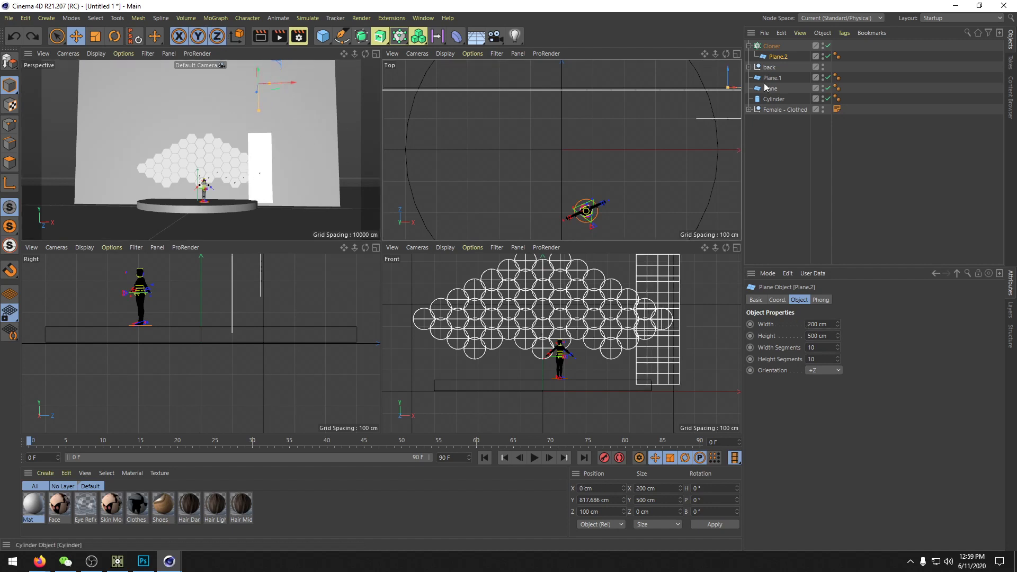
# Step: Move the cloner outward along X to about 690 cm, clear of the honeycomb
pyautogui.click(771, 46)
pyautogui.moveTo(294, 173); pyautogui.dragTo(242, 209)
pyautogui.moveTo(331, 173); pyautogui.dragTo(297, 179)
pyautogui.press('r')
pyautogui.hotkey('ctrl', 'z')
pyautogui.hotkey('ctrl', 'z')
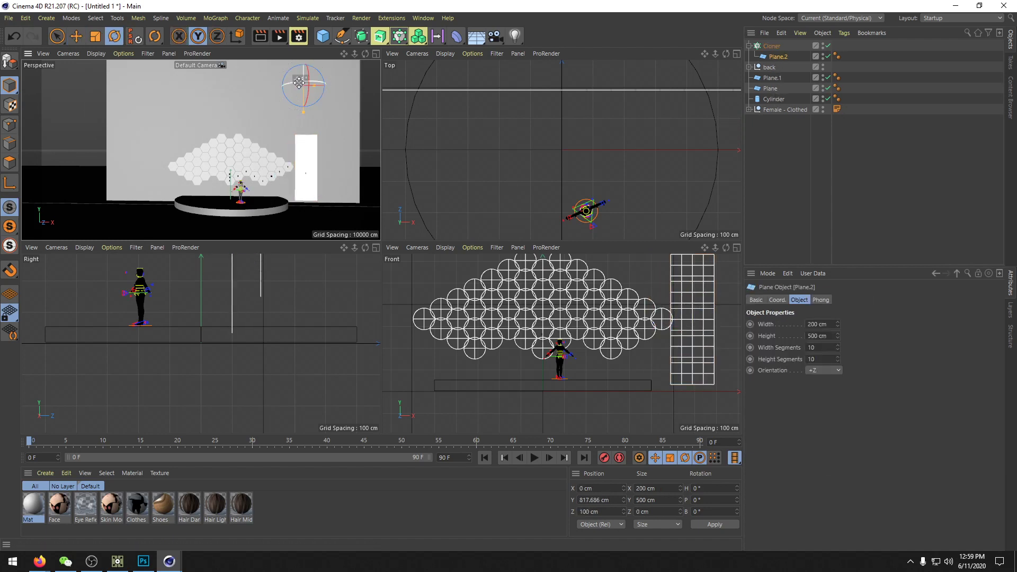
pyautogui.moveTo(300, 83)
pyautogui.mouseDown()
pyautogui.moveTo(280, 85)
pyautogui.moveTo(296, 100)
pyautogui.mouseUp()
# Step: Turn off Fix Clone on the side-screen cloner
pyautogui.click(771, 46)
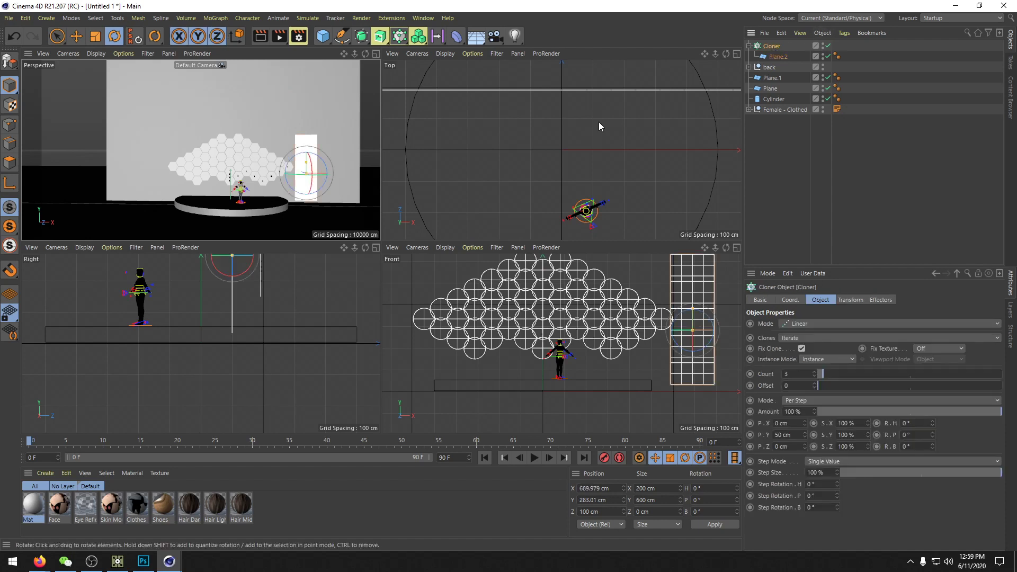
pyautogui.keyDown('alt'); pyautogui.moveTo(342, 184); pyautogui.dragTo(357, 208); pyautogui.keyUp('alt')
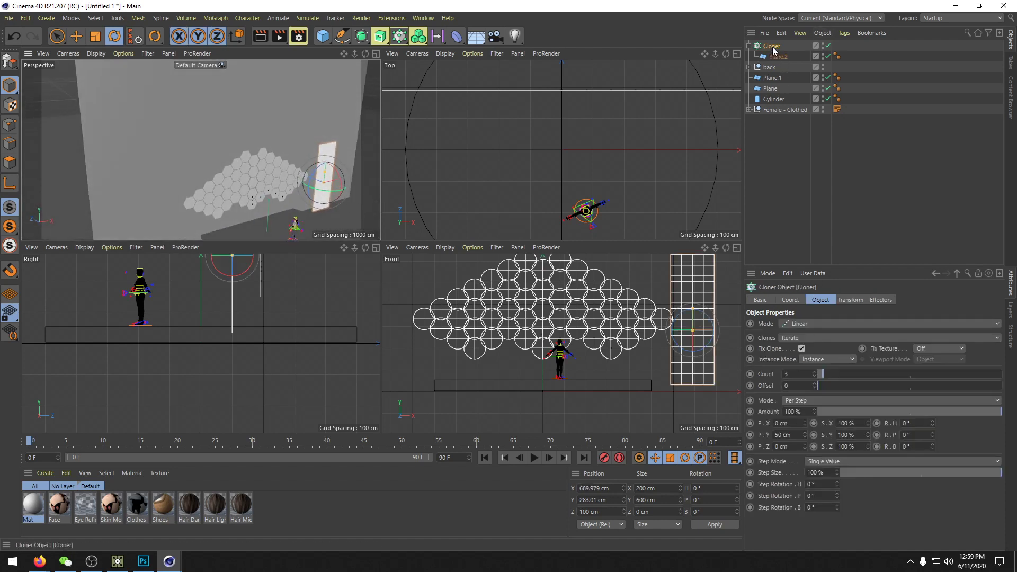
pyautogui.click(801, 349)
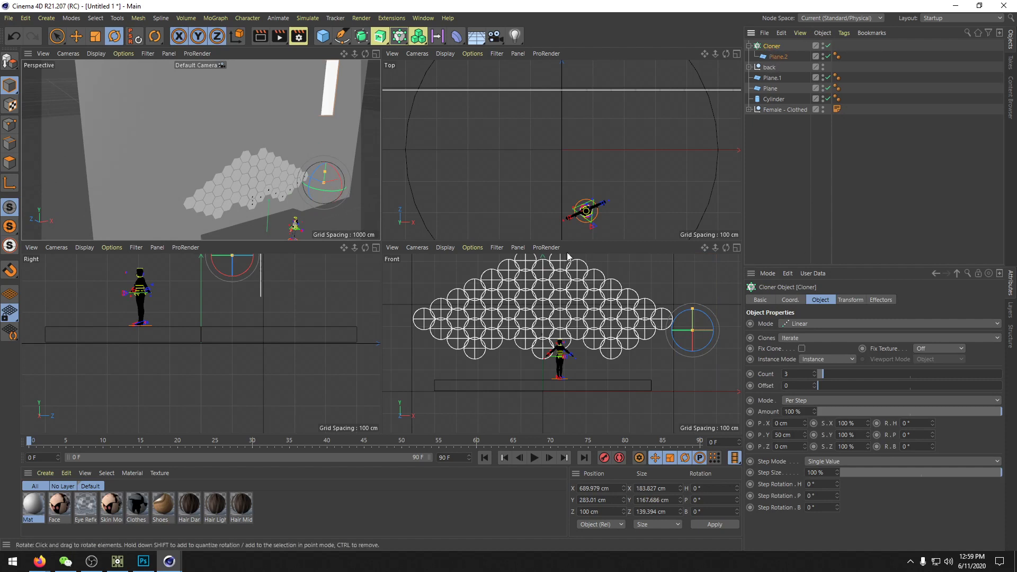
# Step: Set the cloned plane's Y and Z positions to 0 cm so it sits at the cloner's origin
pyautogui.click(778, 57)
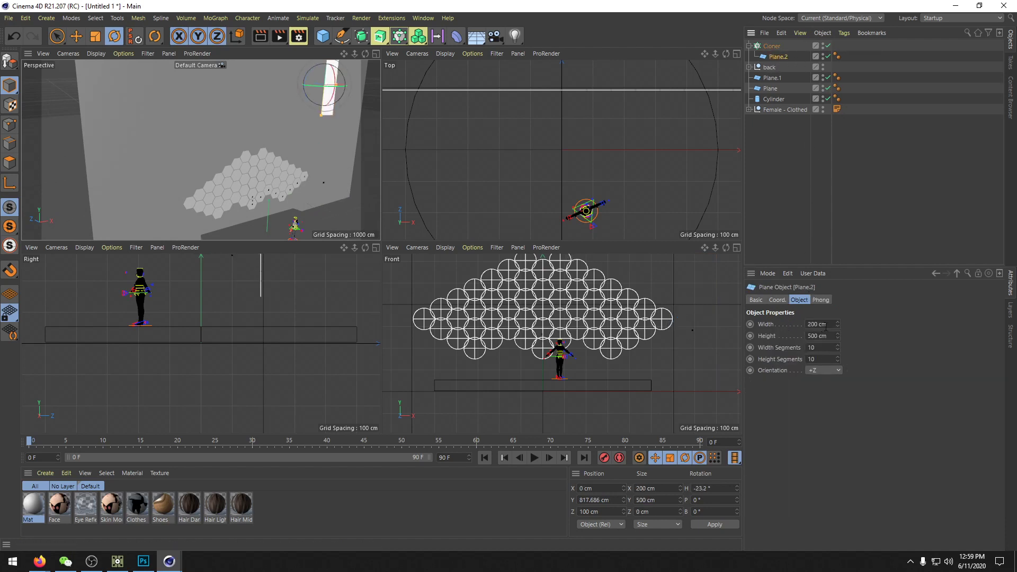
pyautogui.click(756, 300)
pyautogui.click(777, 300)
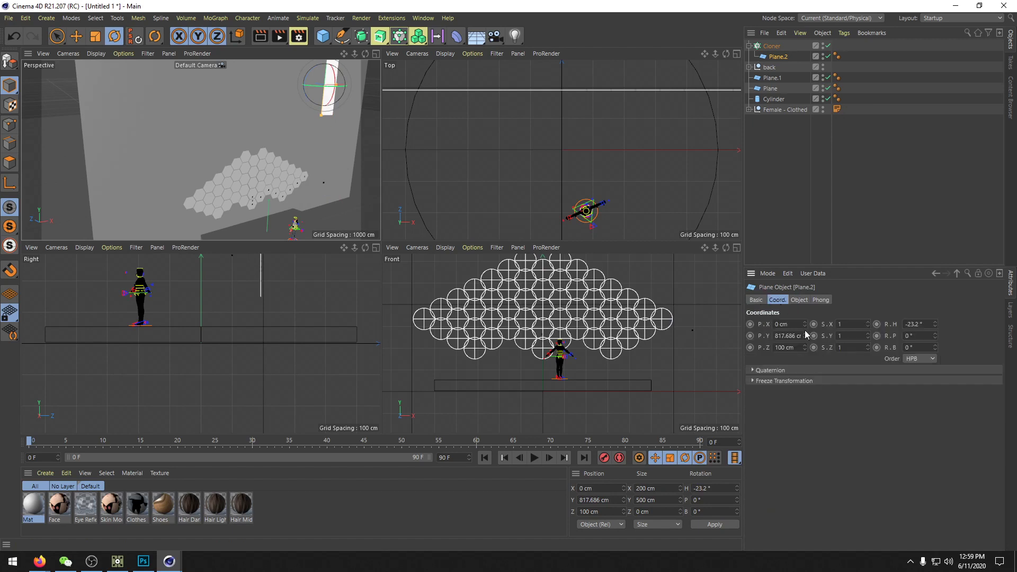
pyautogui.doubleClick(783, 324)
pyautogui.press('Tab')
pyautogui.write('0')
pyautogui.press('Return')
pyautogui.press('Tab')
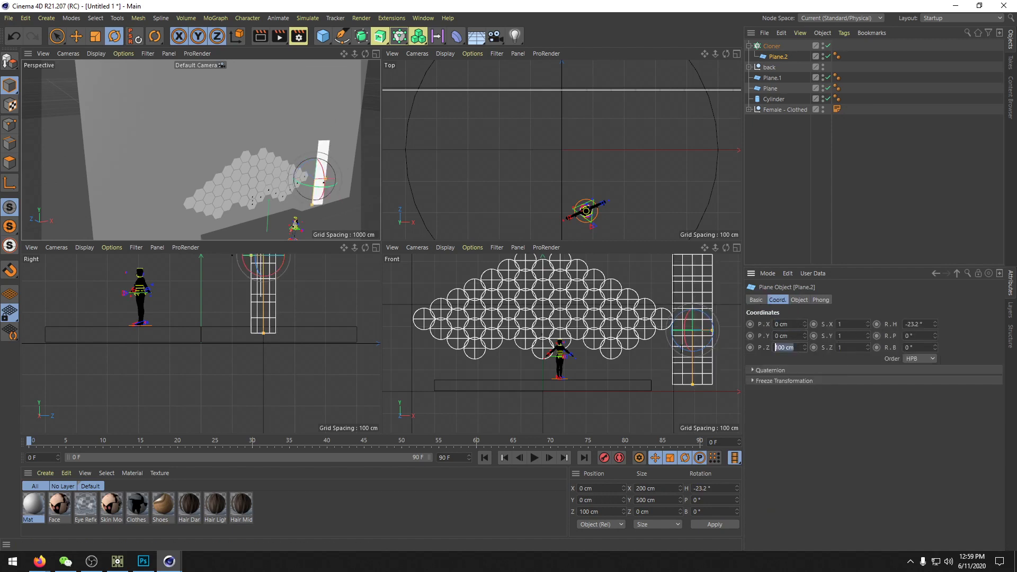
pyautogui.write('0')
pyautogui.press('Return')
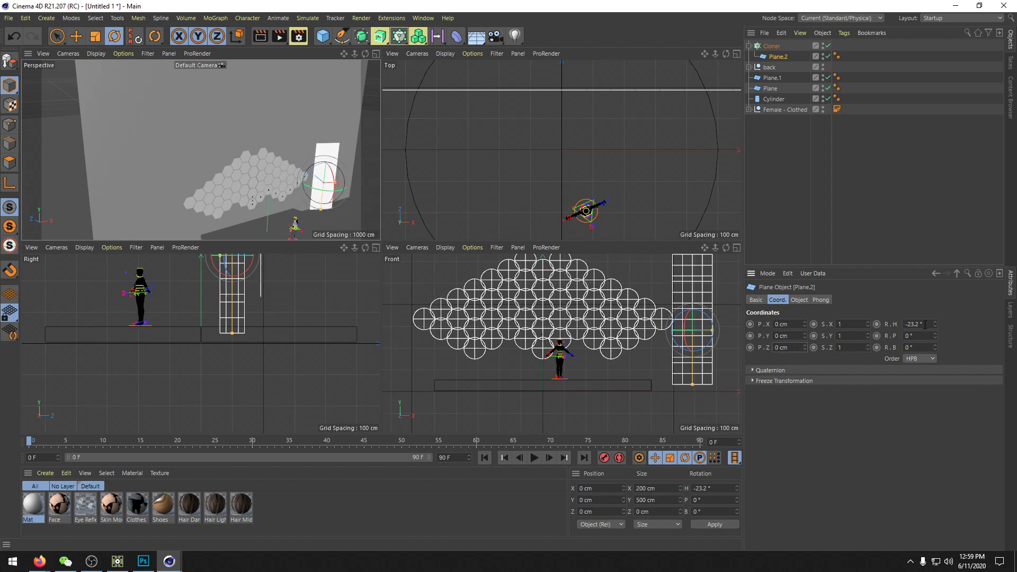
# Step: Set the cloned plane's heading rotation to -30°
pyautogui.click(924, 324)
pyautogui.write('-30')
pyautogui.press('Return')
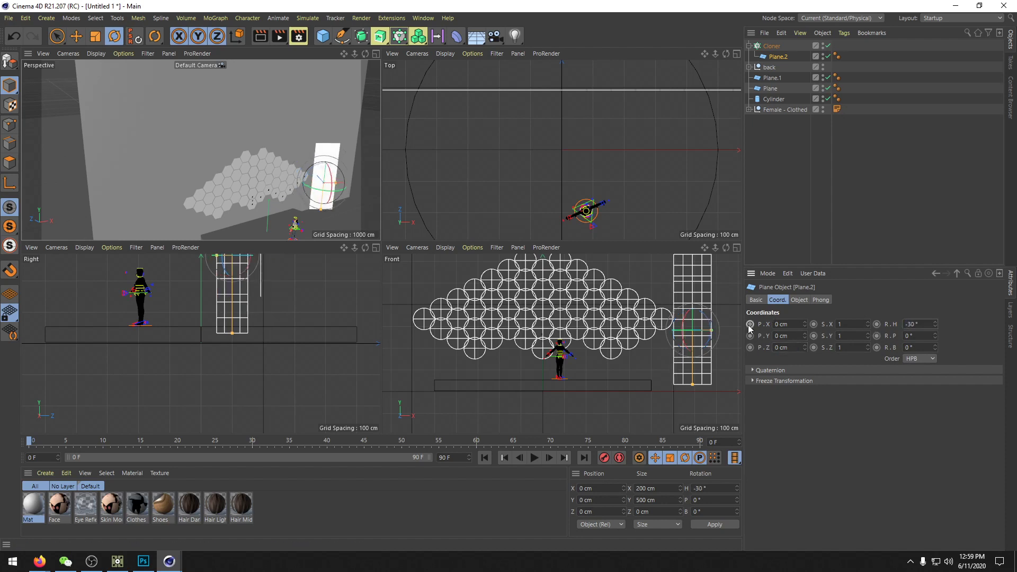
pyautogui.moveTo(260, 178)
pyautogui.keyDown('alt'); pyautogui.mouseDown()
pyautogui.moveTo(97, 177)
pyautogui.moveTo(254, 186)
pyautogui.moveTo(252, 177)
pyautogui.mouseUp(); pyautogui.keyUp('alt')
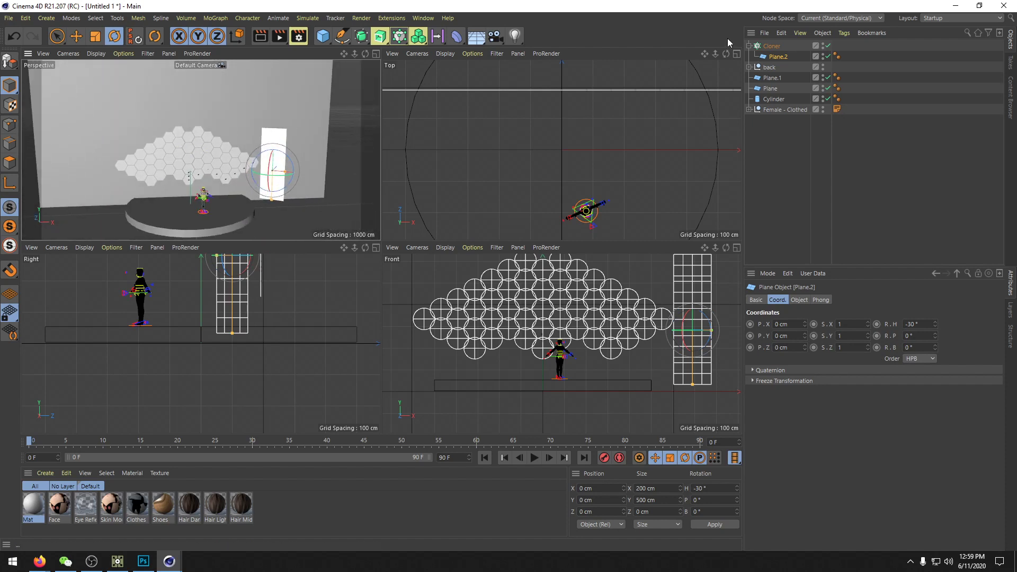
# Step: Set the cloner's per-step offset to 60 cm in X and -50 cm in Z
pyautogui.click(772, 46)
pyautogui.click(820, 300)
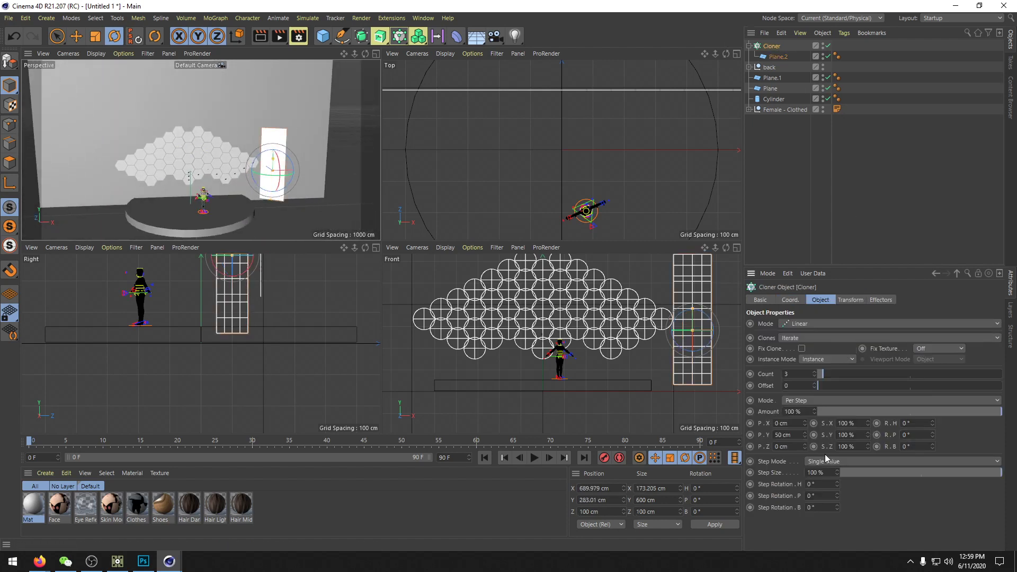
pyautogui.click(798, 435)
pyautogui.click(798, 435)
pyautogui.moveTo(803, 421); pyautogui.dragTo(645, 427)
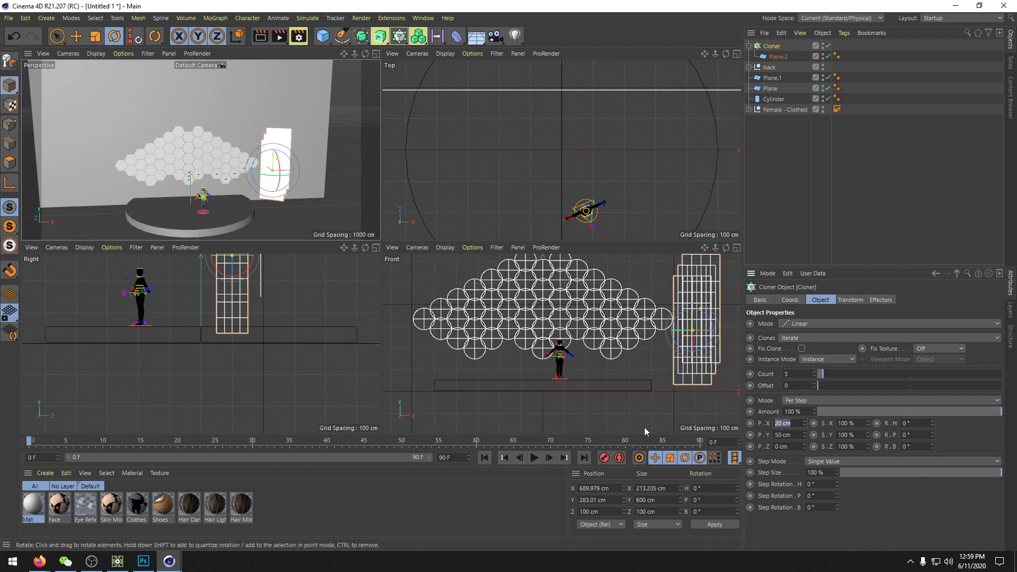
pyautogui.write('60')
pyautogui.press('Return')
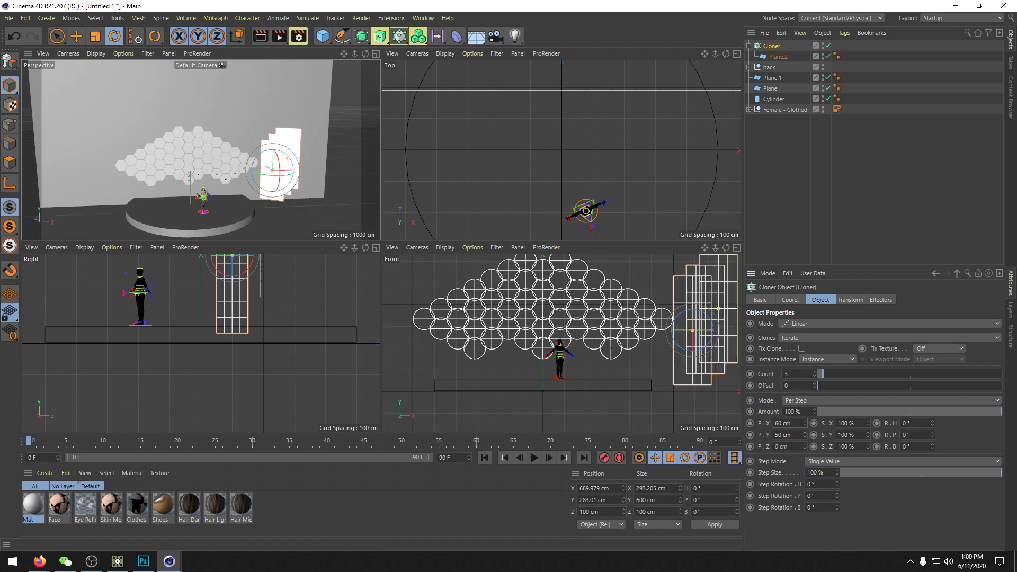
pyautogui.click(794, 447)
pyautogui.press('BackSpace')
pyautogui.press('Return')
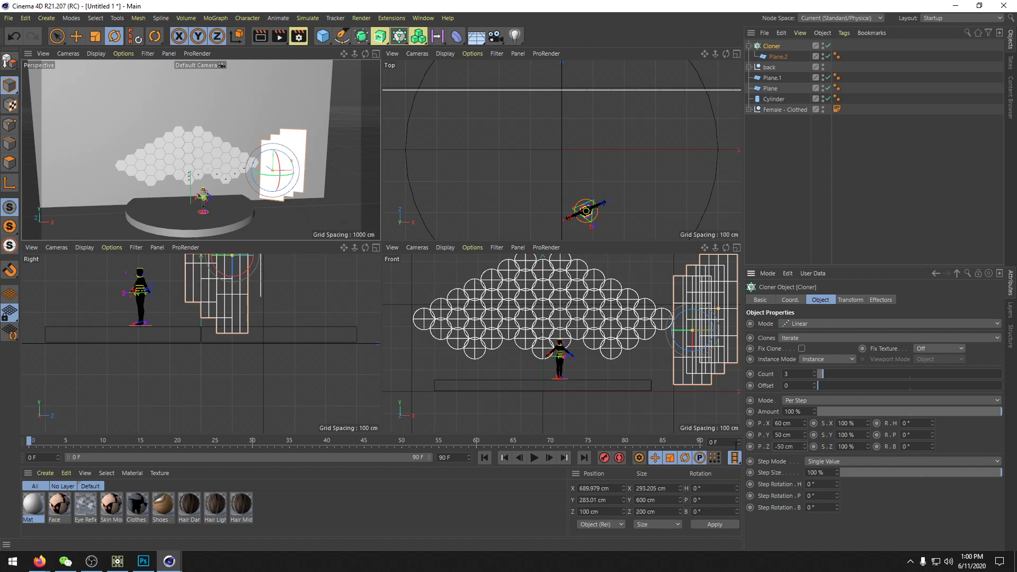
# Step: Try a per-step Z offset of -200 cm on the cloner and reduce it to -100 cm
pyautogui.keyDown('alt'); pyautogui.moveTo(659, 205); pyautogui.dragTo(475, 193, button='middle'); pyautogui.keyUp('alt')
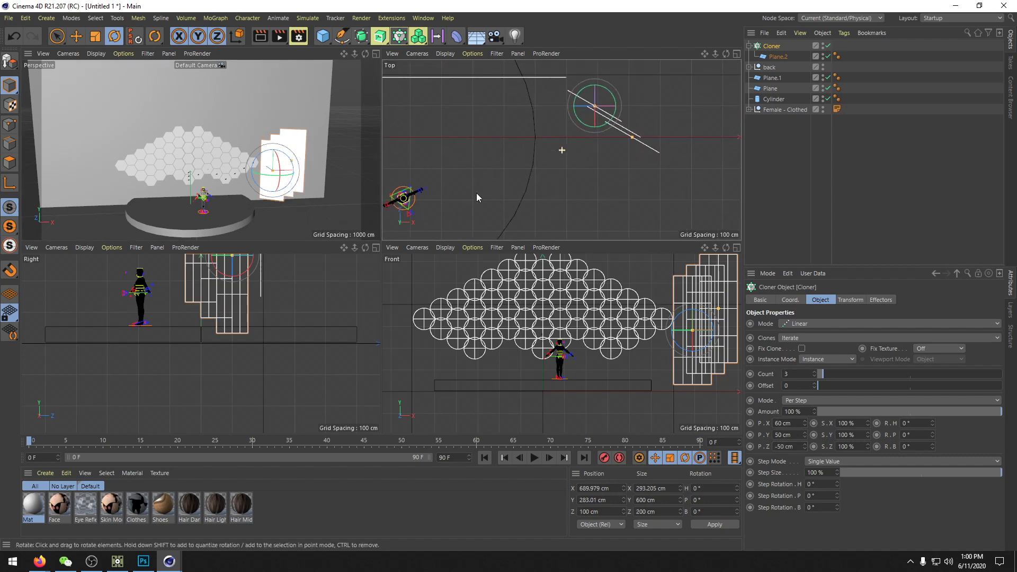
pyautogui.doubleClick(800, 444)
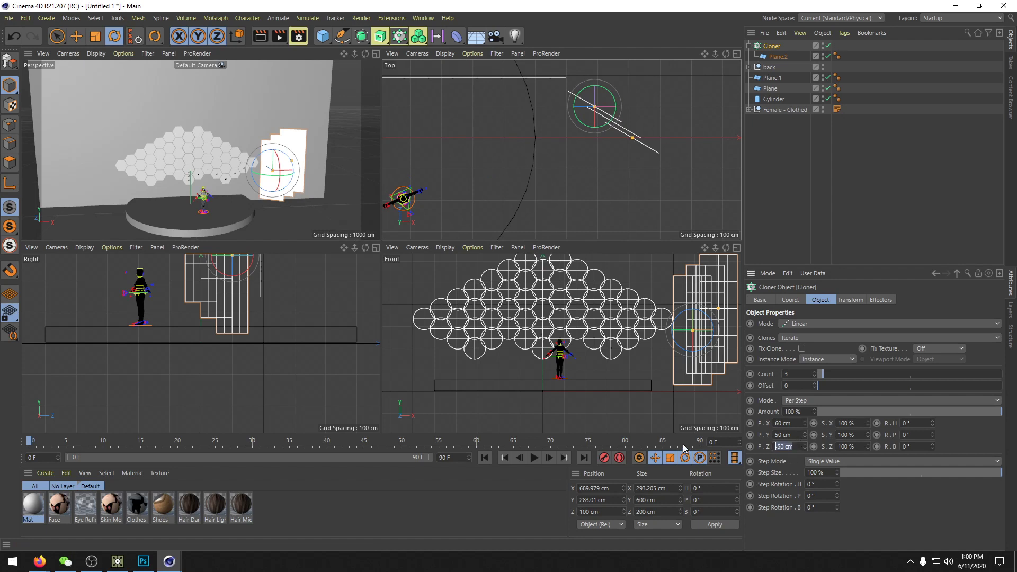
pyautogui.write('-200')
pyautogui.press('Return')
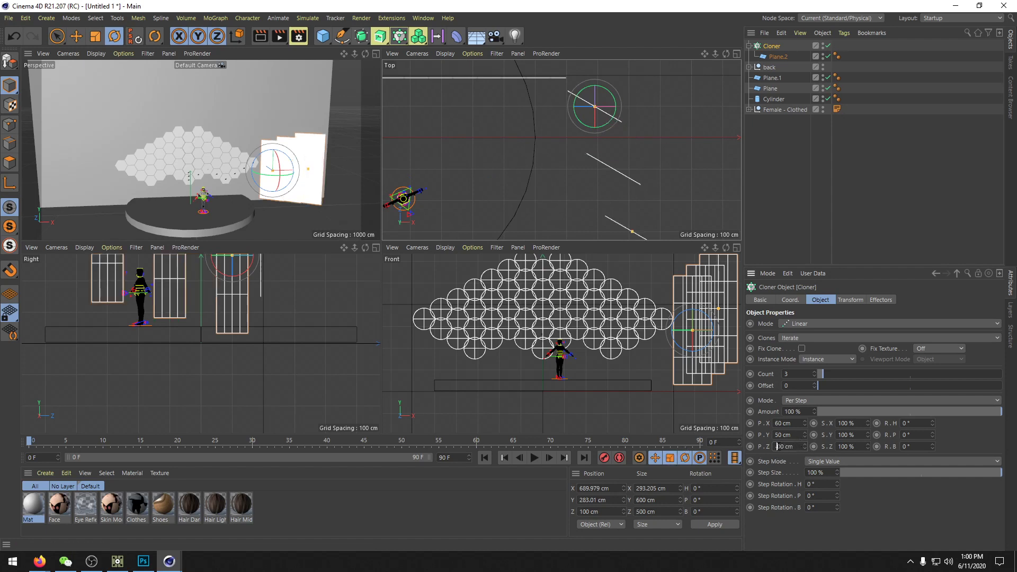
pyautogui.write('1')
pyautogui.press('Return')
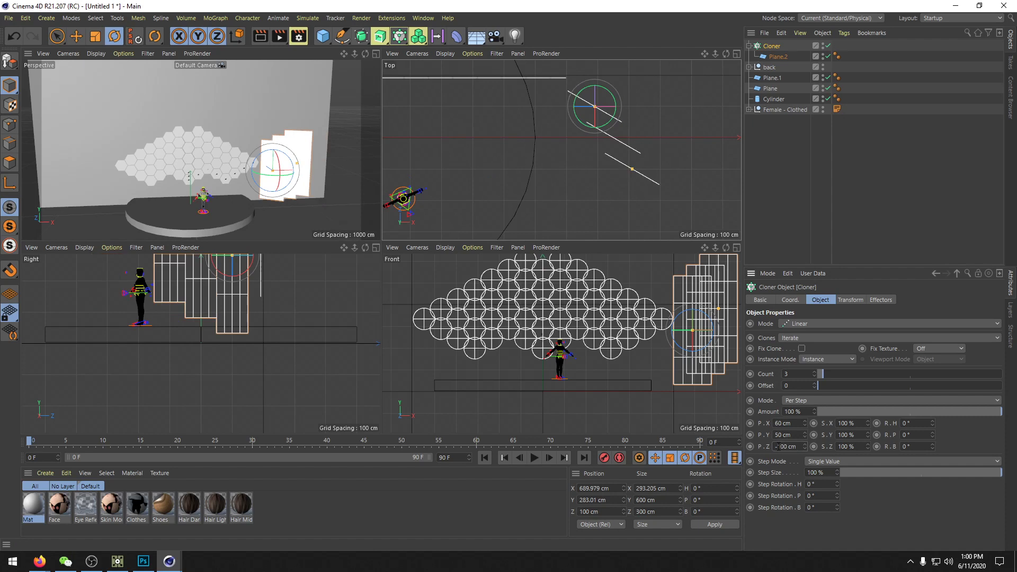
# Step: Widen the cloner's per-step X offset to 150 cm after trying 100 cm, and set its Y offset to -50 cm
pyautogui.doubleClick(802, 423)
pyautogui.write('100')
pyautogui.press('Return')
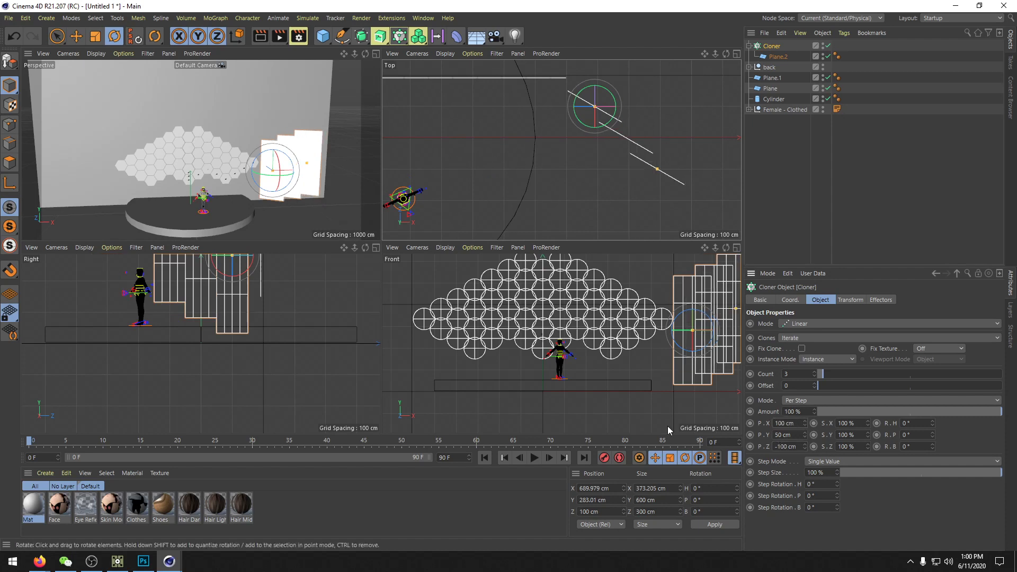
pyautogui.write('150')
pyautogui.press('Return')
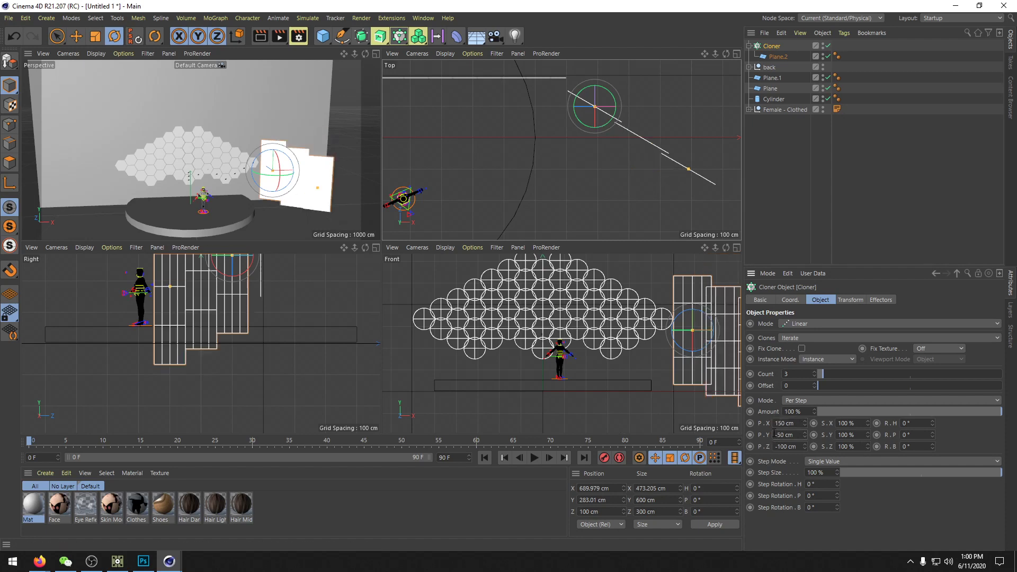
# Step: Raise the side-screen cloner to about Y 406 cm
pyautogui.keyDown('alt'); pyautogui.moveTo(138, 159); pyautogui.dragTo(176, 182); pyautogui.keyUp('alt')
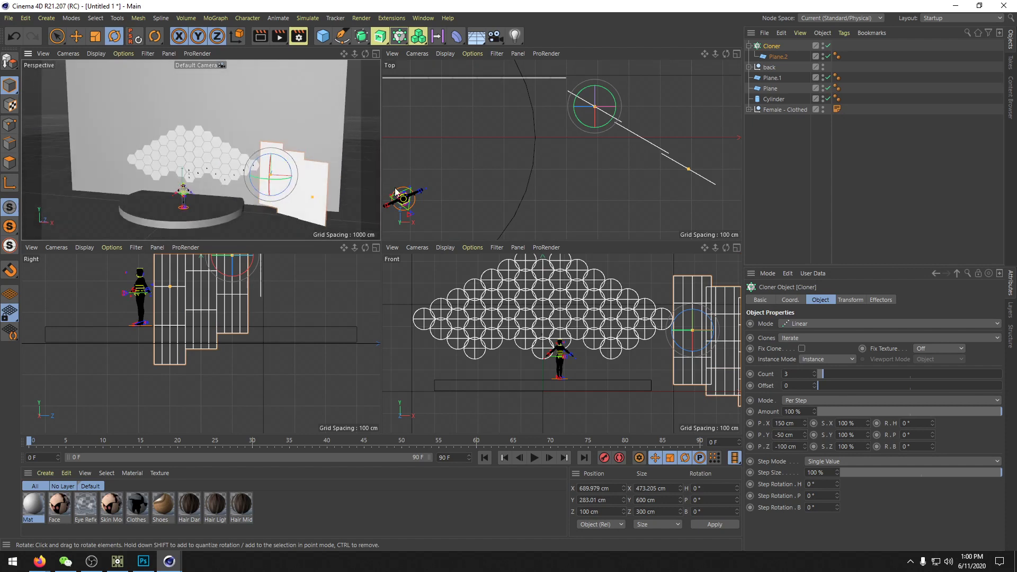
pyautogui.press('e')
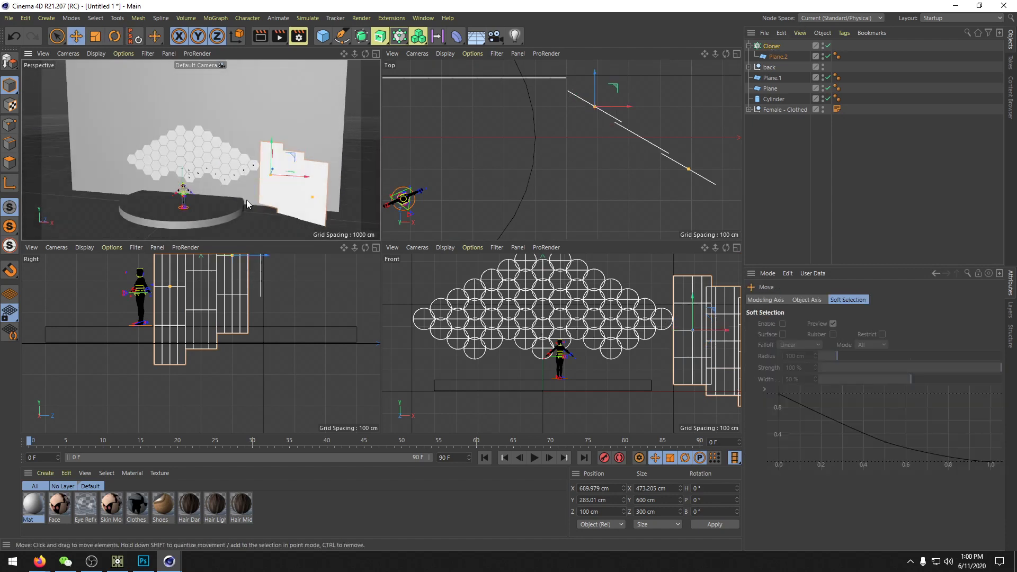
pyautogui.moveTo(274, 155); pyautogui.dragTo(276, 136)
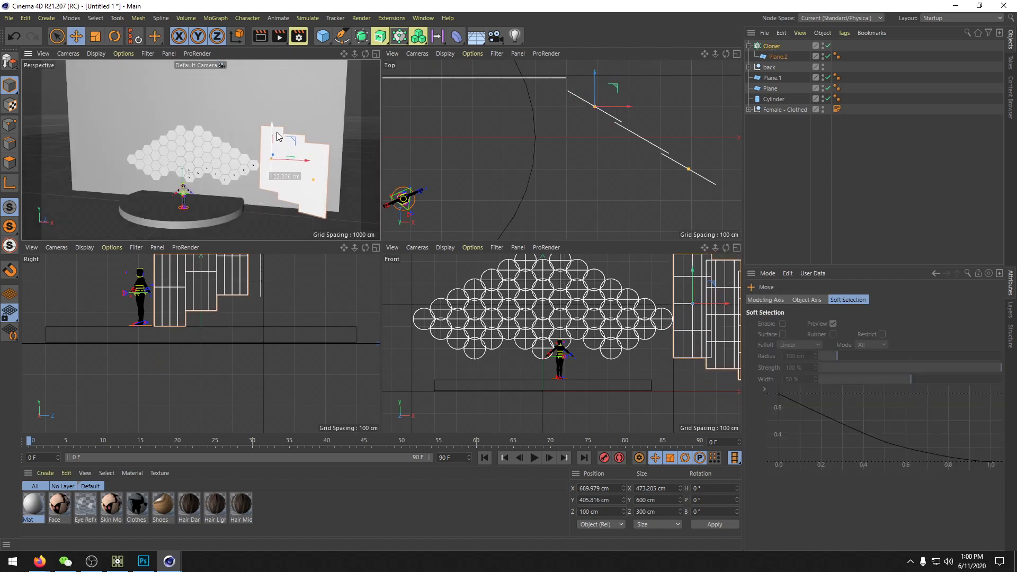
pyautogui.moveTo(292, 200)
pyautogui.keyDown('alt'); pyautogui.mouseDown()
pyautogui.moveTo(377, 176)
pyautogui.moveTo(299, 196)
pyautogui.moveTo(159, 202)
pyautogui.moveTo(226, 202)
pyautogui.moveTo(206, 215)
pyautogui.moveTo(286, 204)
pyautogui.mouseUp(); pyautogui.keyUp('alt')
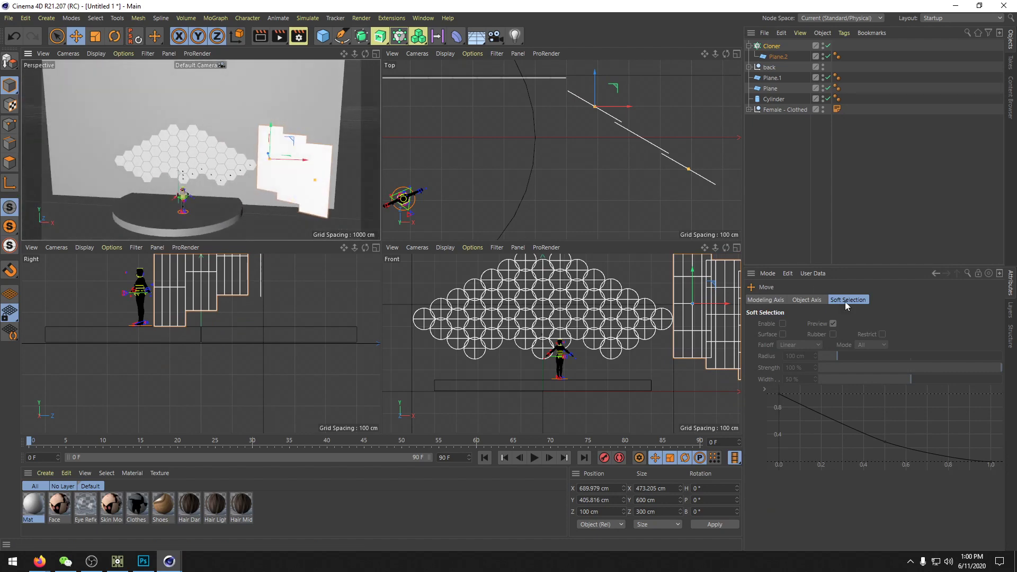
# Step: Set the side-screen cloner's per-step Z offset to -150 cm
pyautogui.click(777, 47)
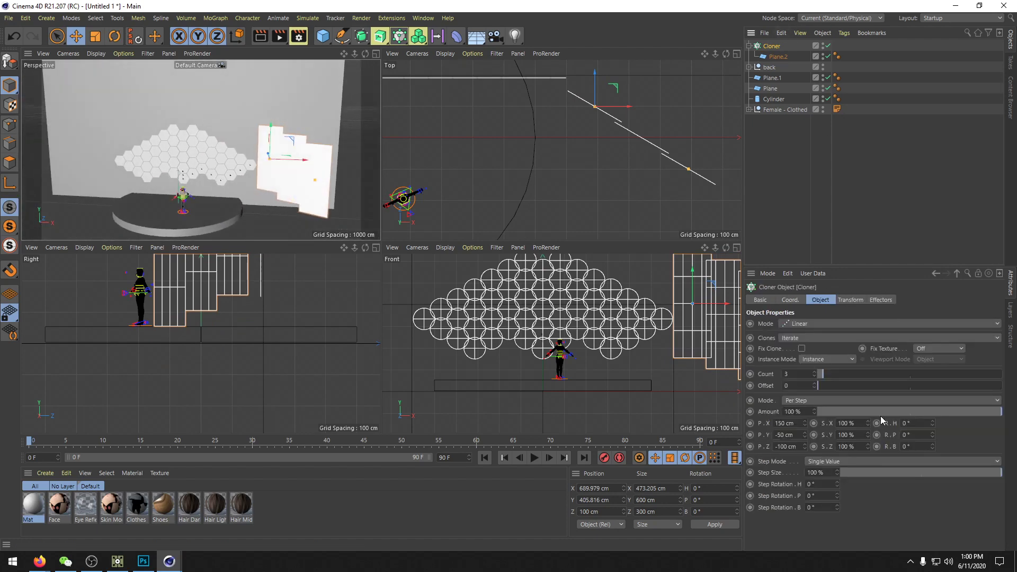
pyautogui.click(782, 446)
pyautogui.press('Return')
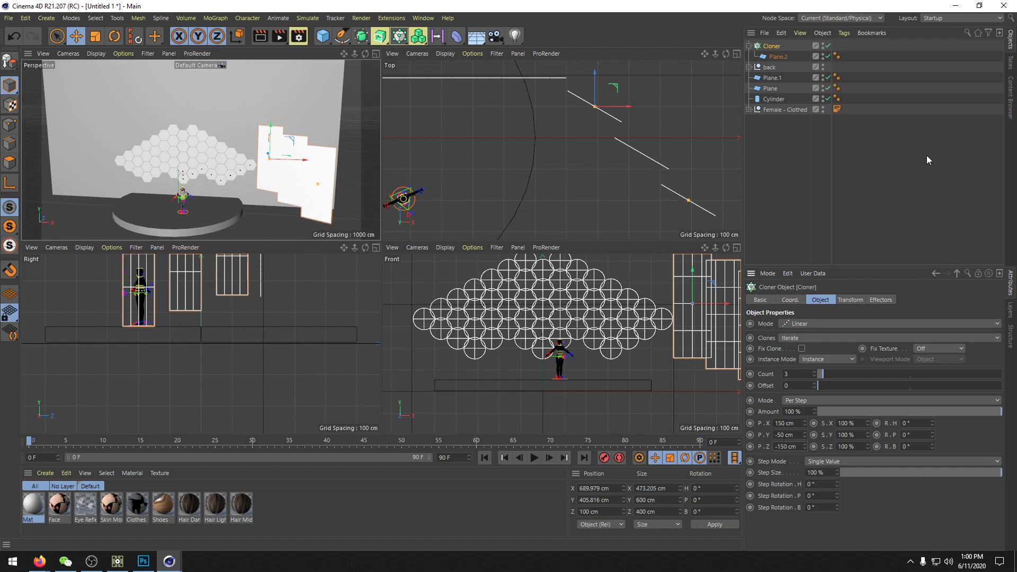
# Step: Reset the cloned plane's heading rotation to 0°
pyautogui.click(775, 57)
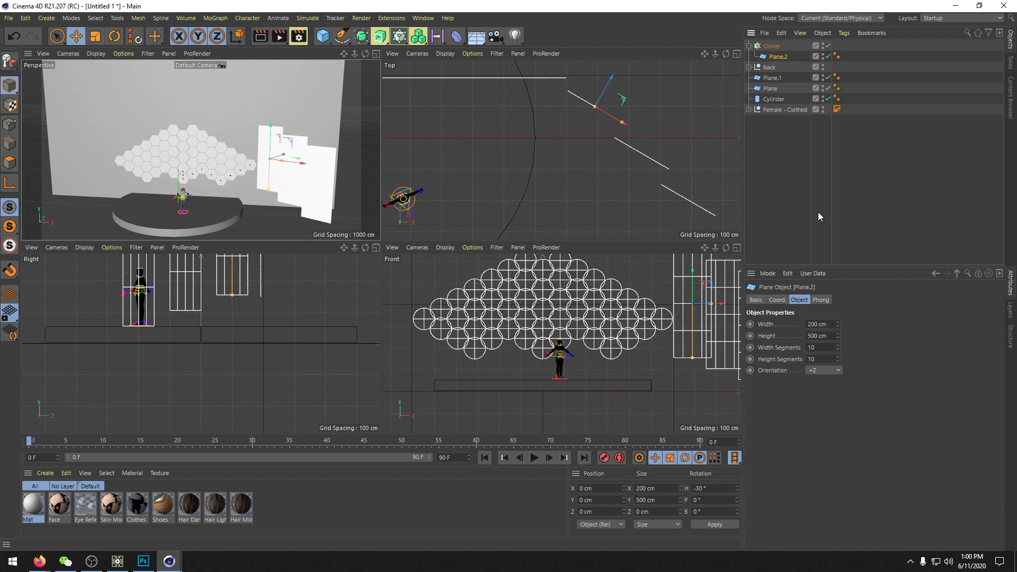
pyautogui.click(777, 300)
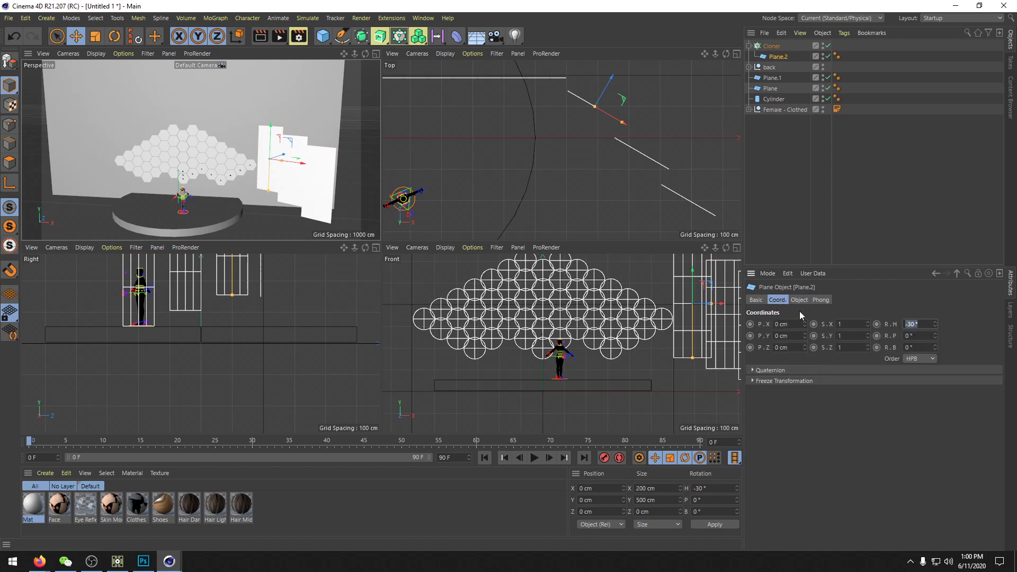
# Step: Set the cloner's per-step heading rotation to -20°, after trying 10° and -10°, so the side screens fan around progressively
pyautogui.click(772, 46)
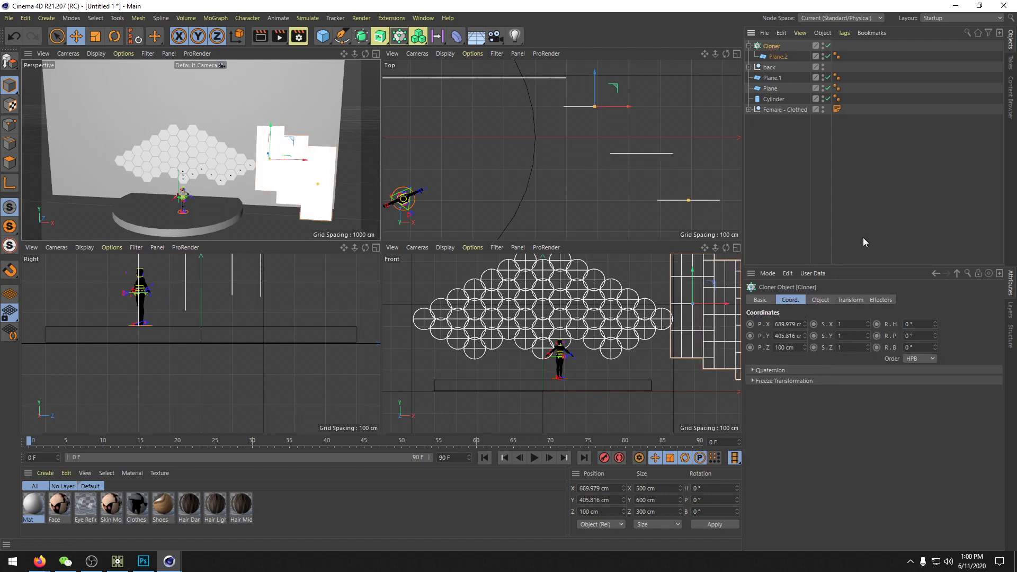
pyautogui.click(815, 300)
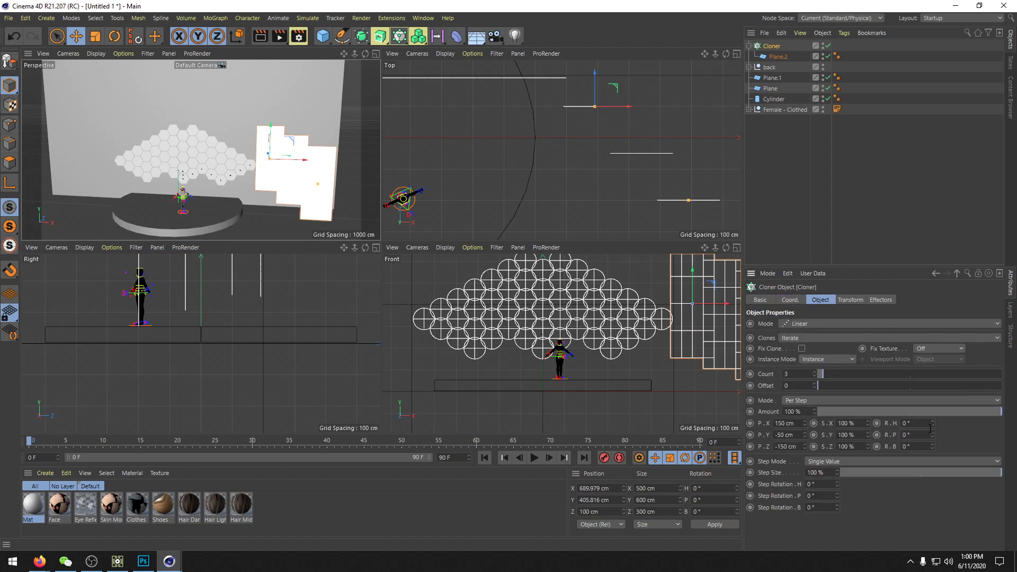
pyautogui.write('10')
pyautogui.press('Return')
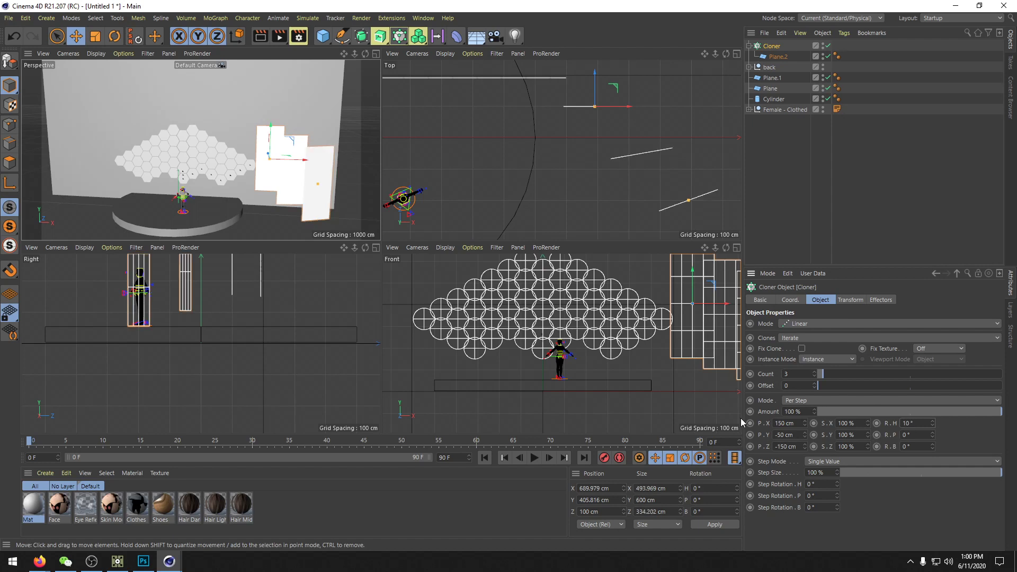
pyautogui.click(903, 422)
pyautogui.write('-')
pyautogui.press('Return')
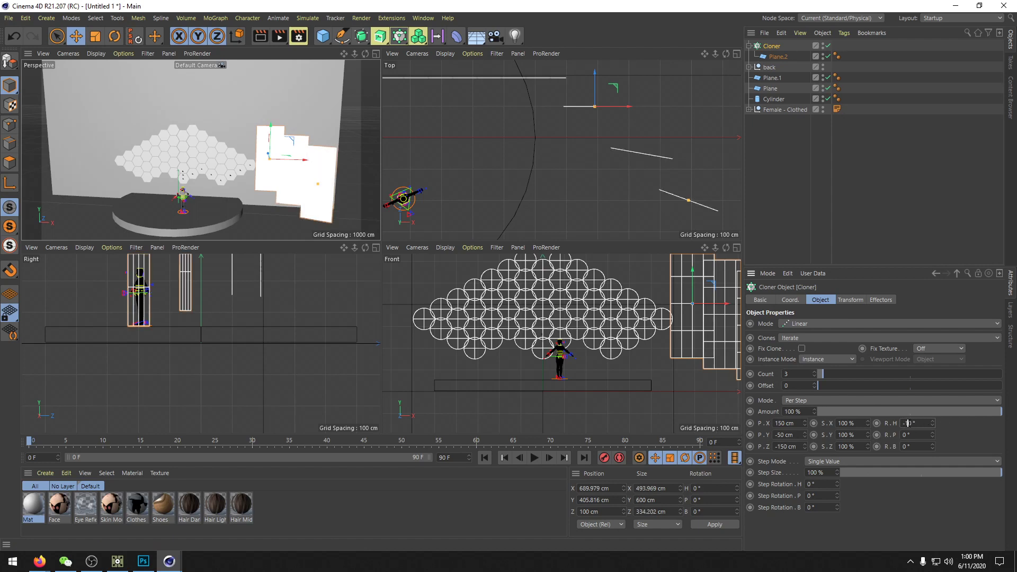
pyautogui.doubleClick(907, 423)
pyautogui.write('-20')
pyautogui.press('Return')
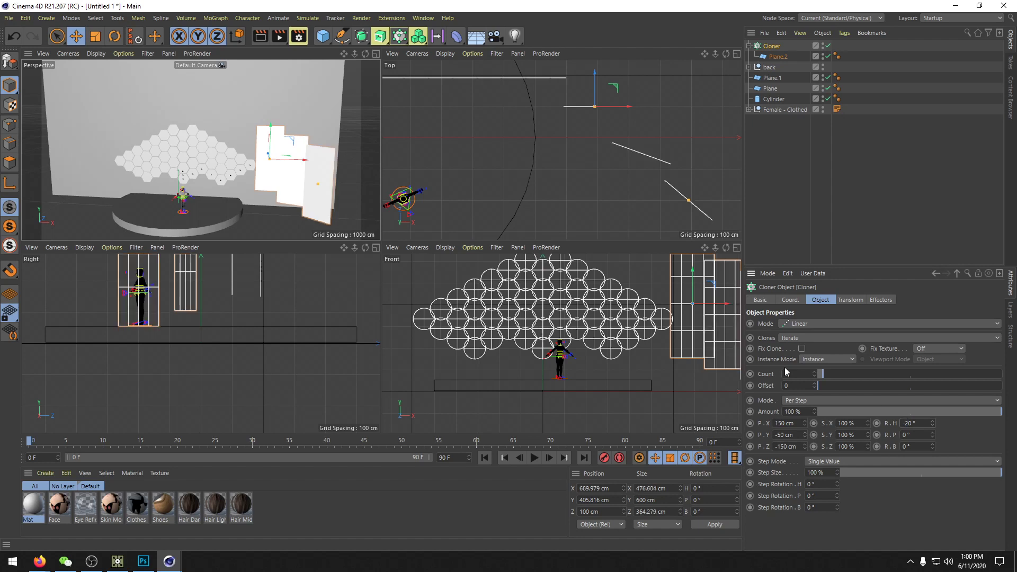
# Step: Mirror the side screens to the opposite side of the stage by nesting their cloner under a Symmetry object
pyautogui.keyDown('alt'); pyautogui.moveTo(320, 195); pyautogui.dragTo(262, 168); pyautogui.keyUp('alt')
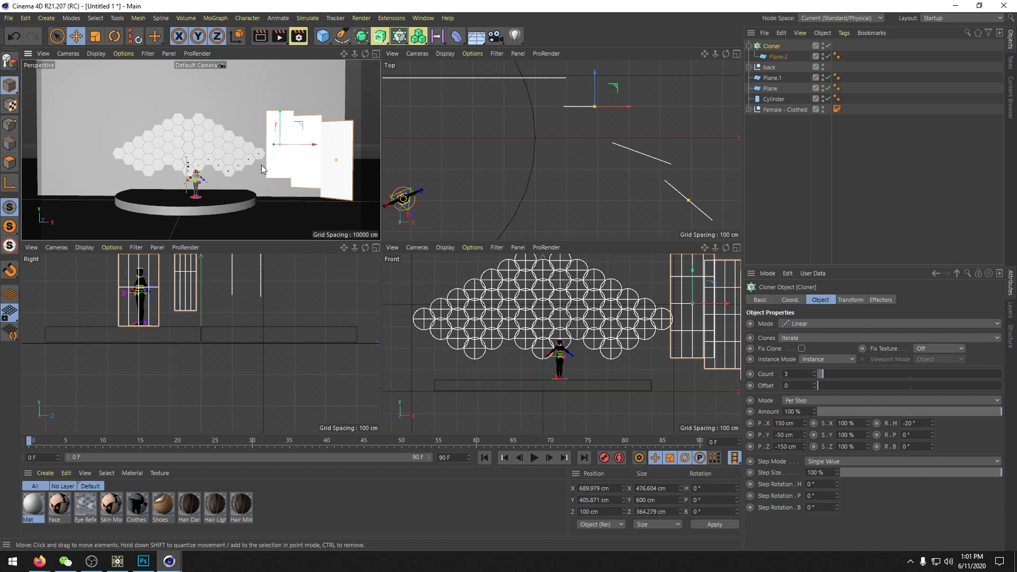
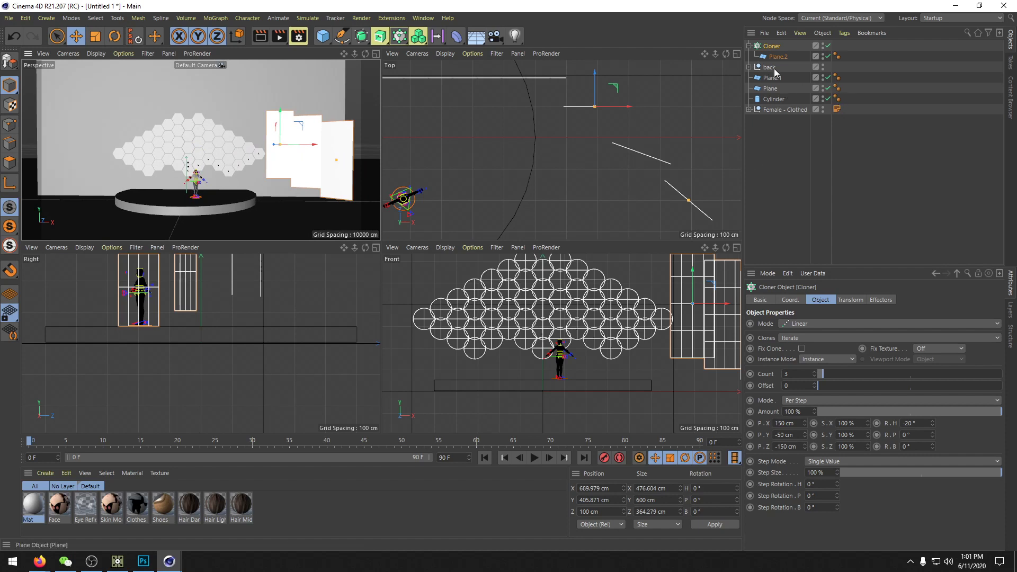
pyautogui.click(364, 42)
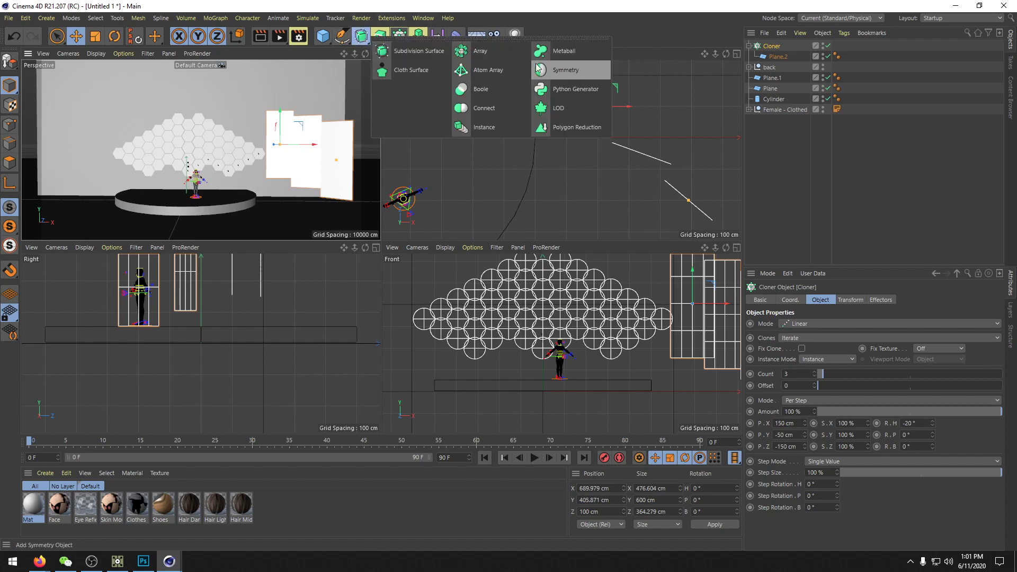
pyautogui.click(560, 70)
pyautogui.moveTo(771, 57); pyautogui.dragTo(770, 45)
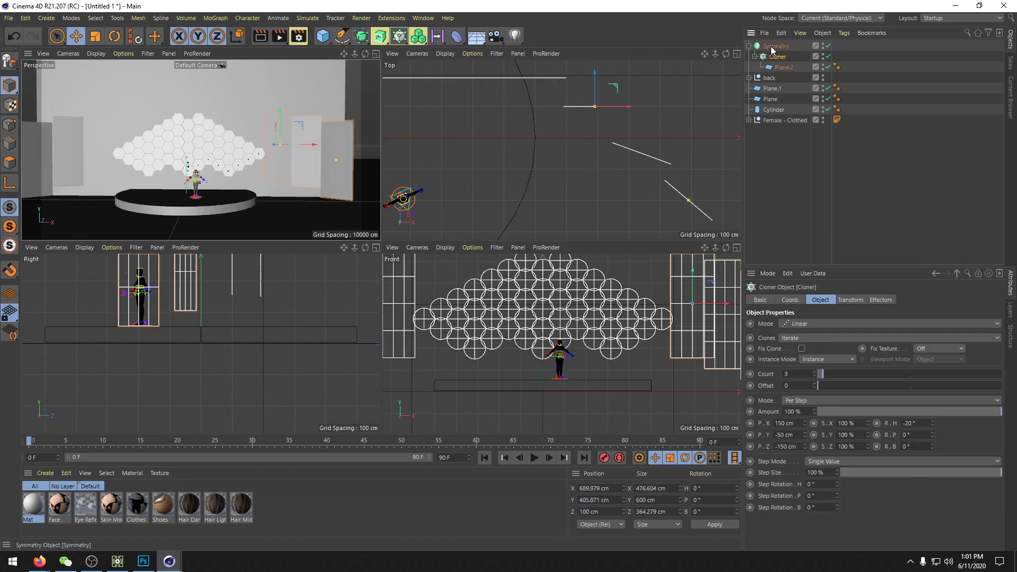
pyautogui.keyDown('alt'); pyautogui.moveTo(166, 179); pyautogui.dragTo(241, 167); pyautogui.keyUp('alt')
# Step: Apply the Mat material to the Symmetry object and rename the object panels
pyautogui.moveTo(33, 504); pyautogui.dragTo(778, 47)
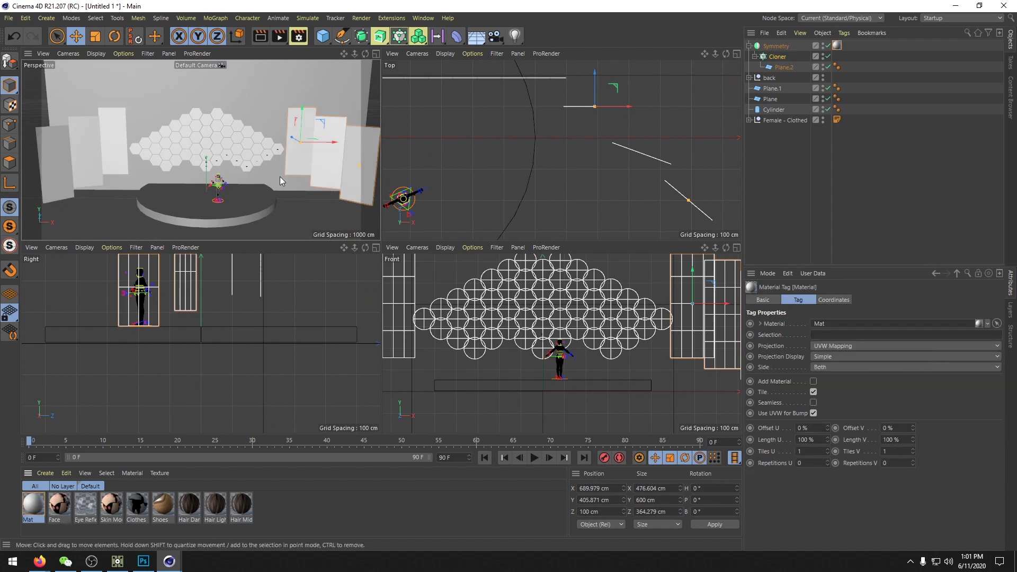
pyautogui.keyDown('alt'); pyautogui.moveTo(280, 180); pyautogui.dragTo(244, 167); pyautogui.keyUp('alt')
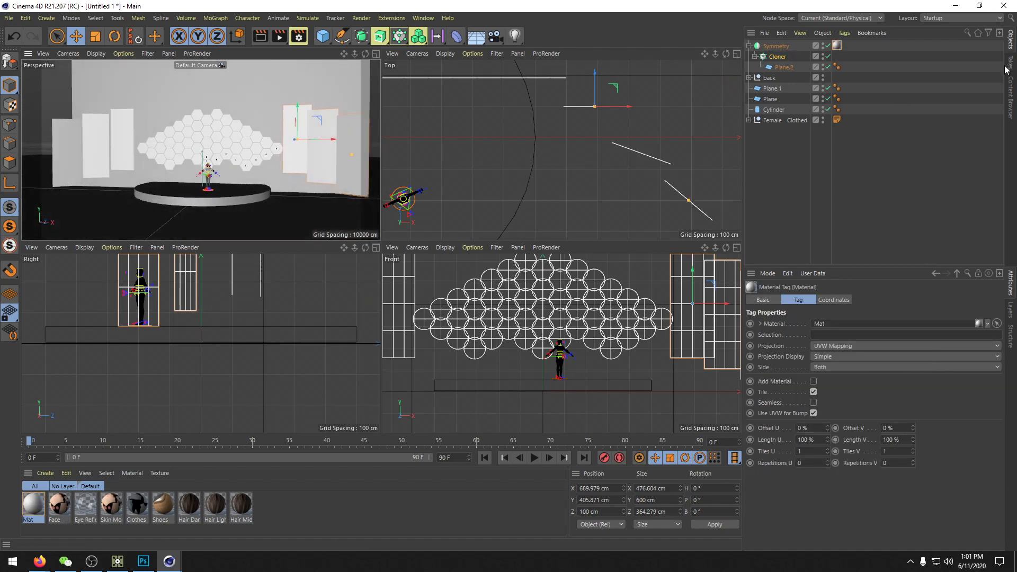
pyautogui.doubleClick(781, 47)
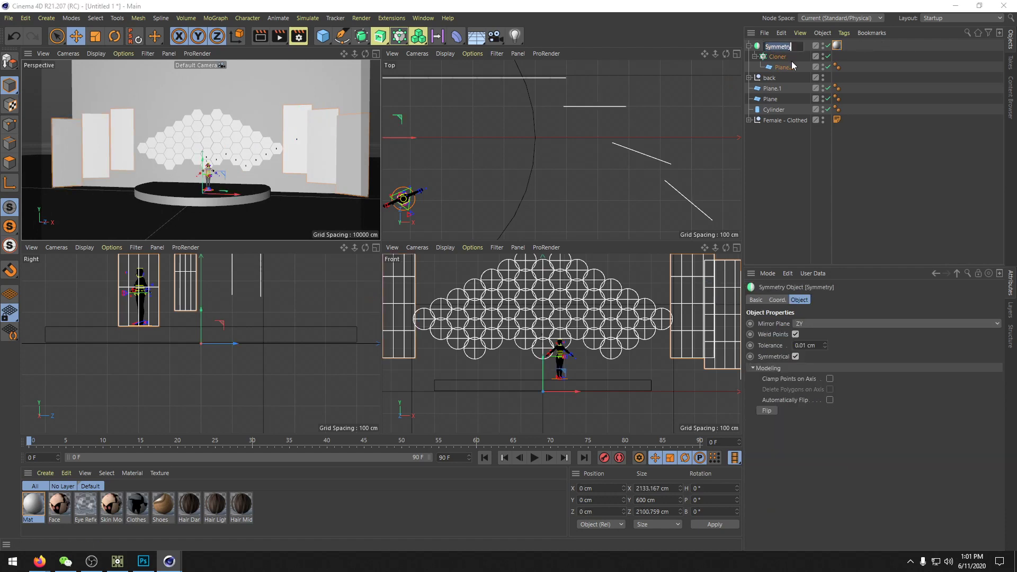
pyautogui.write('parels')
pyautogui.press('Return')
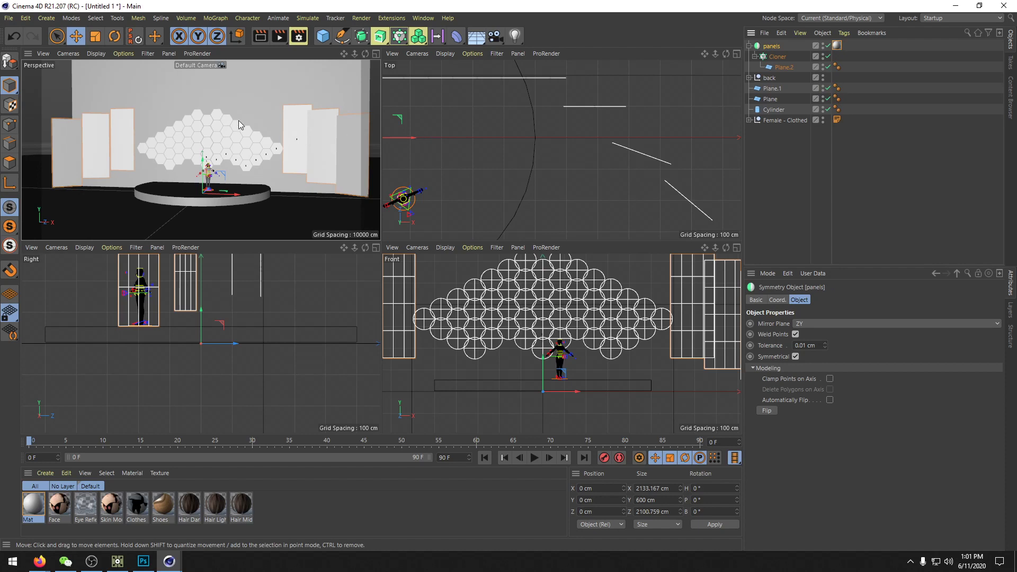
pyautogui.keyDown('alt'); pyautogui.moveTo(203, 123); pyautogui.dragTo(222, 123, button='middle'); pyautogui.keyUp('alt')
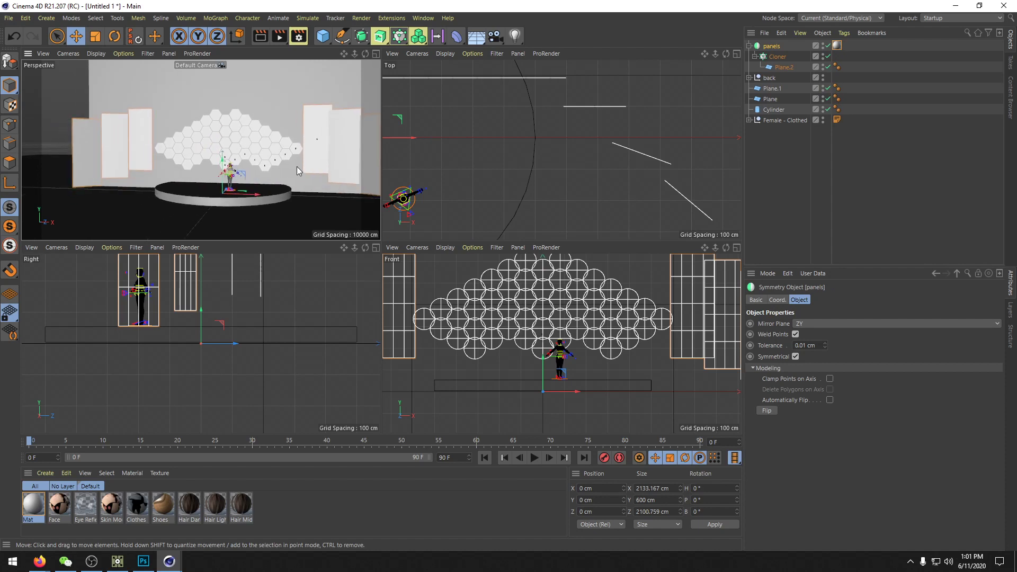
pyautogui.click(237, 201)
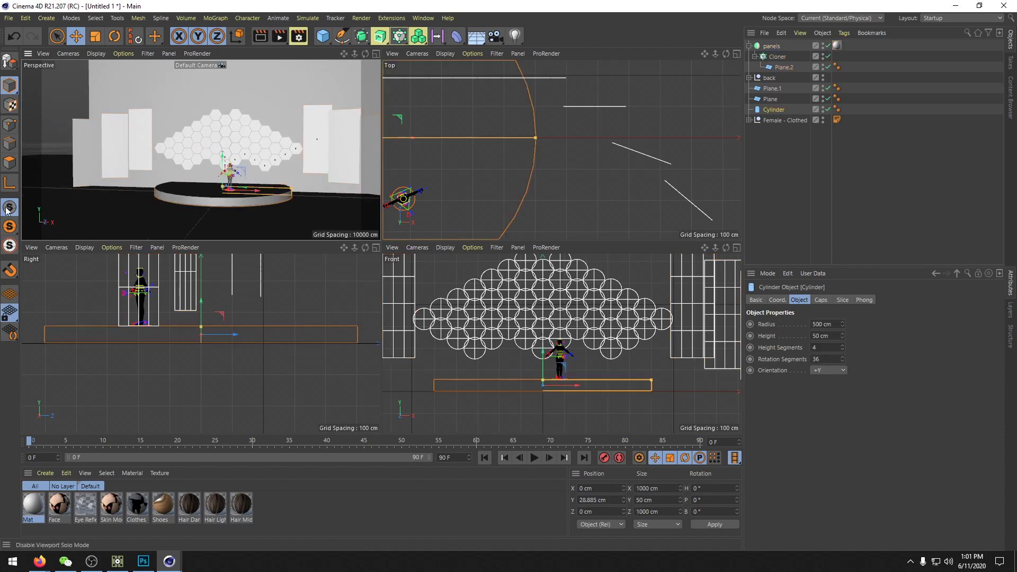
pyautogui.press('c')
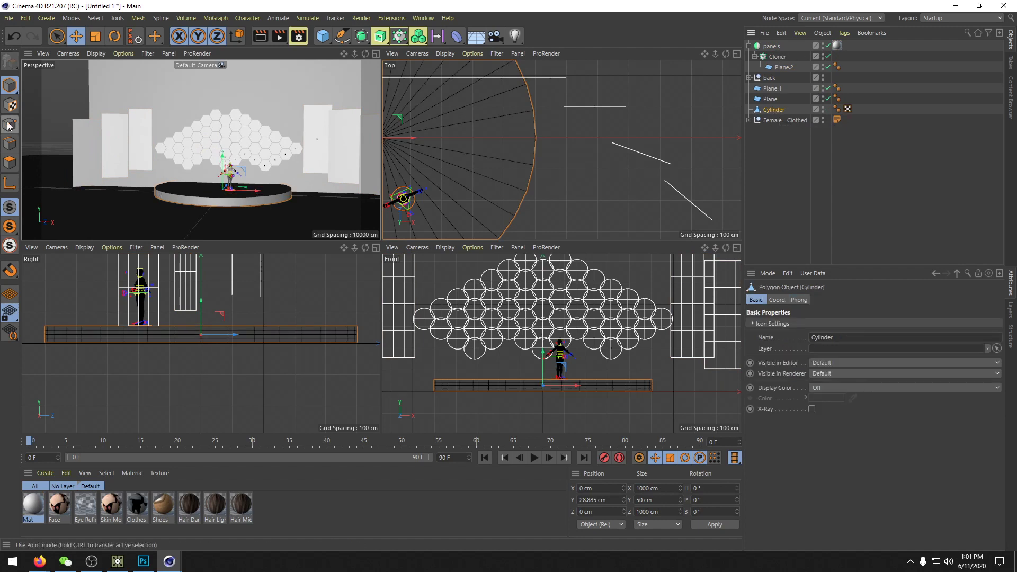
pyautogui.press('u')
pyautogui.press('l')
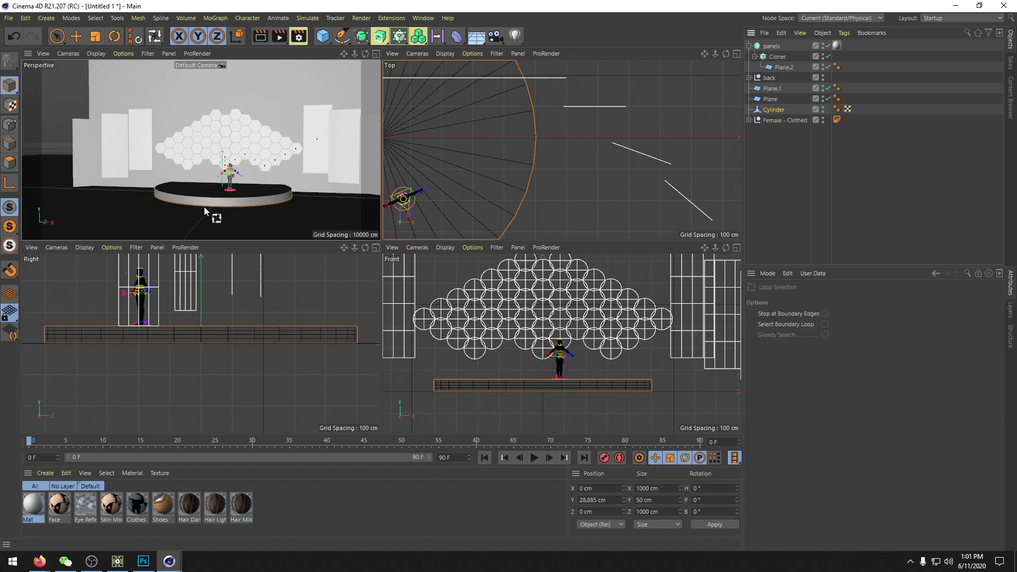
pyautogui.scroll(3, 223, 203)
pyautogui.click(10, 163)
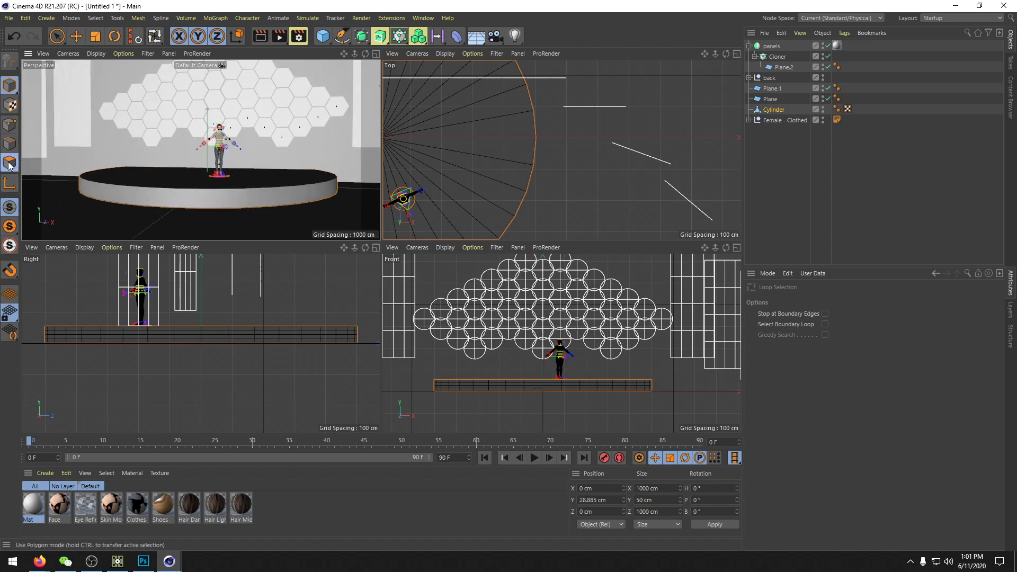
pyautogui.click(239, 201)
pyautogui.click(238, 196)
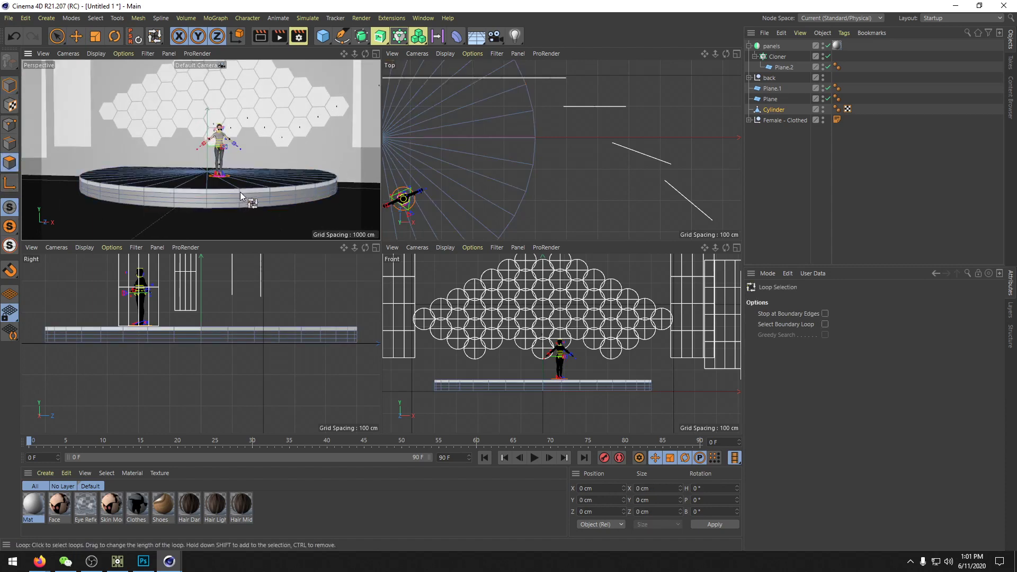
pyautogui.click(241, 195)
pyautogui.hotkey('ctrl', 'z')
pyautogui.hotkey('ctrl', 'z')
pyautogui.hotkey('ctrl', 'z')
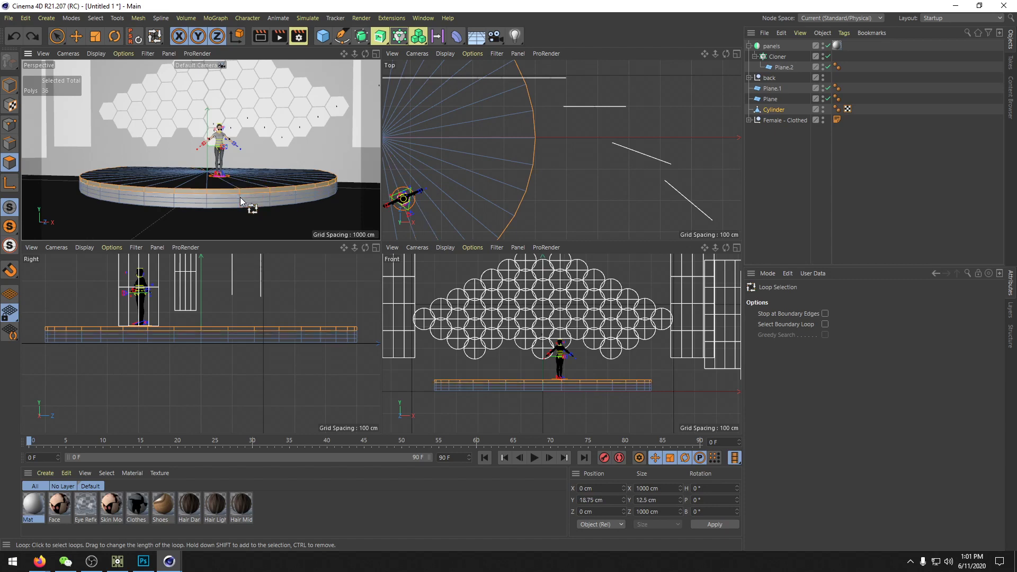
pyautogui.hotkey('ctrl', 'z')
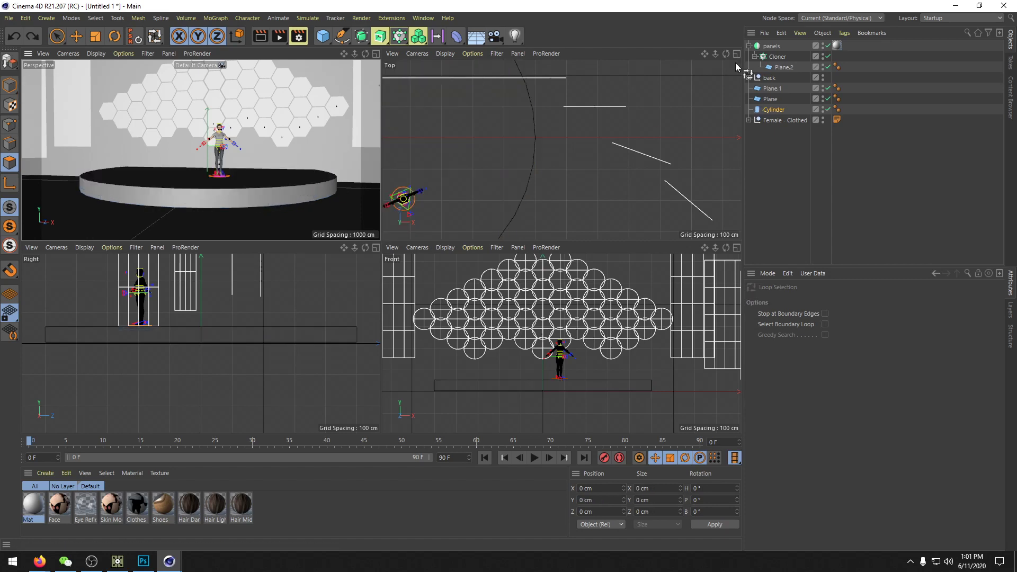
# Step: Reduce the platform cylinder to a single height segment and make it editable
pyautogui.click(774, 110)
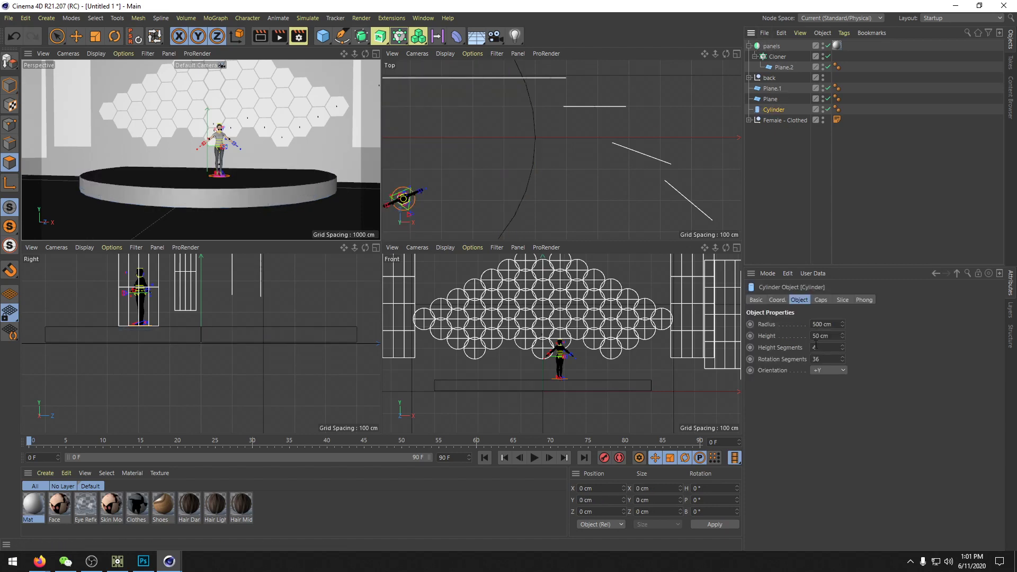
pyautogui.click(842, 349)
pyautogui.press('c')
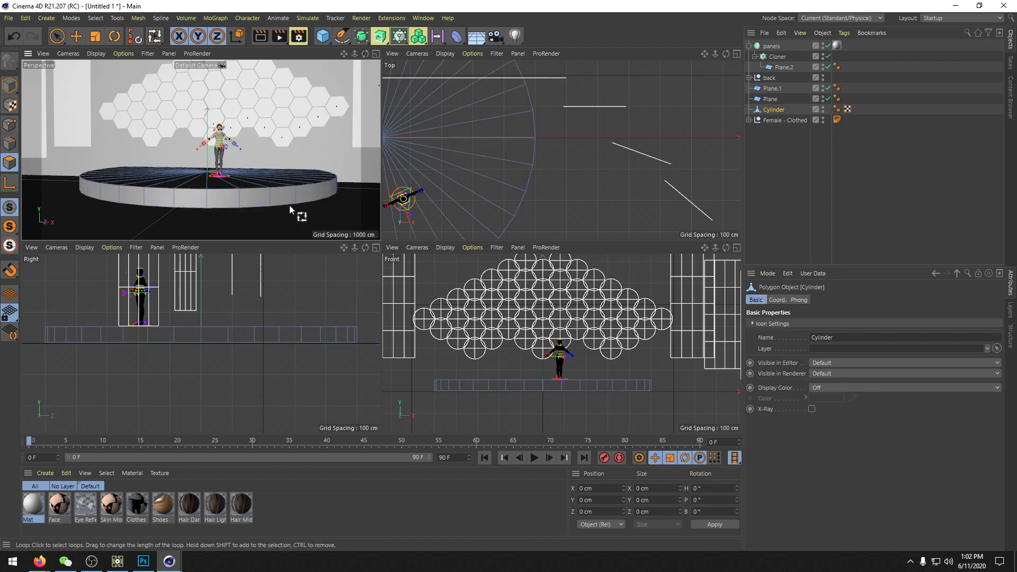
# Step: Loop-select the platform's side-wall polygons and split them into a separate object
pyautogui.click(244, 204)
pyautogui.click(76, 37)
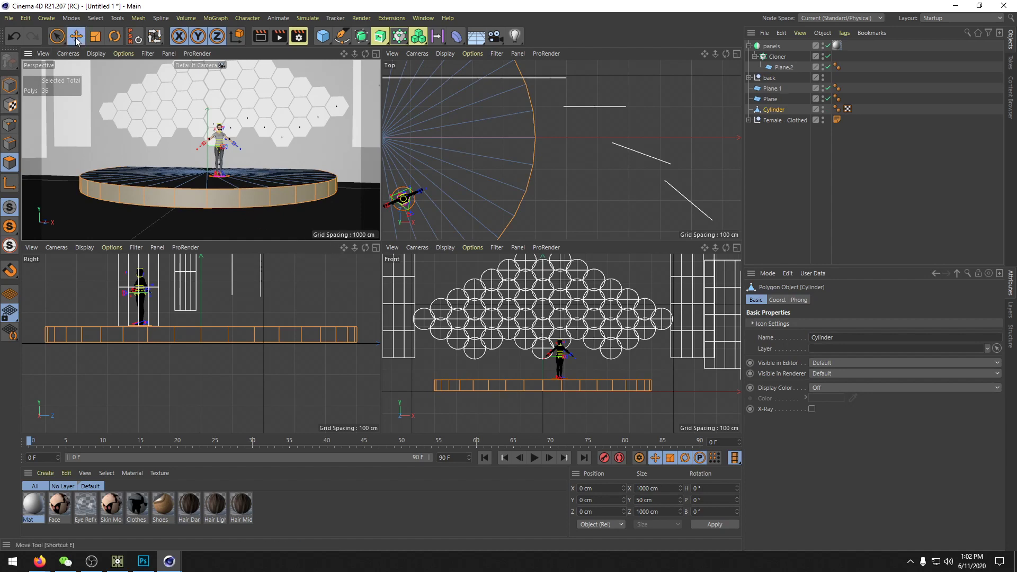
pyautogui.rightClick(232, 198)
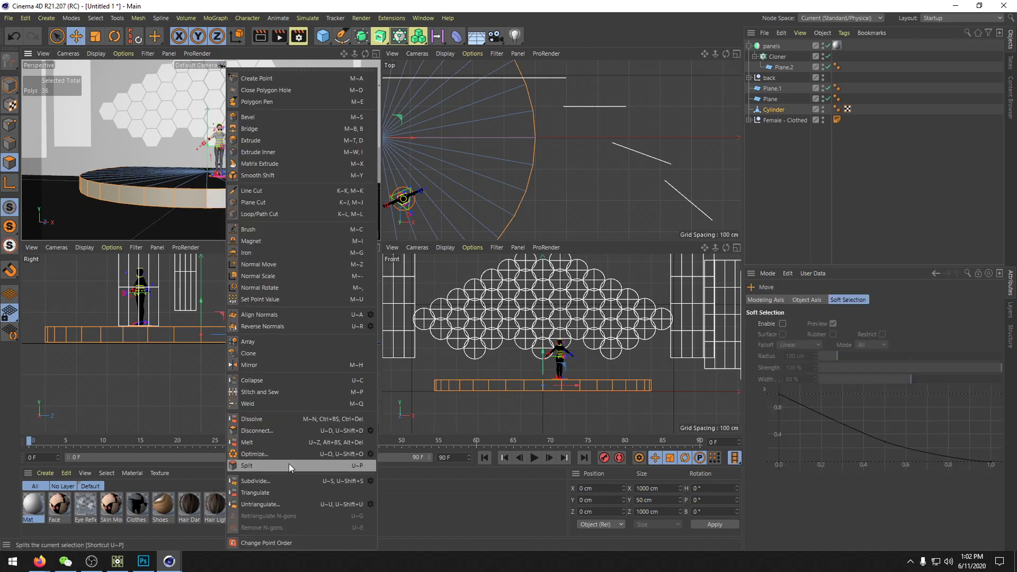
pyautogui.click(260, 465)
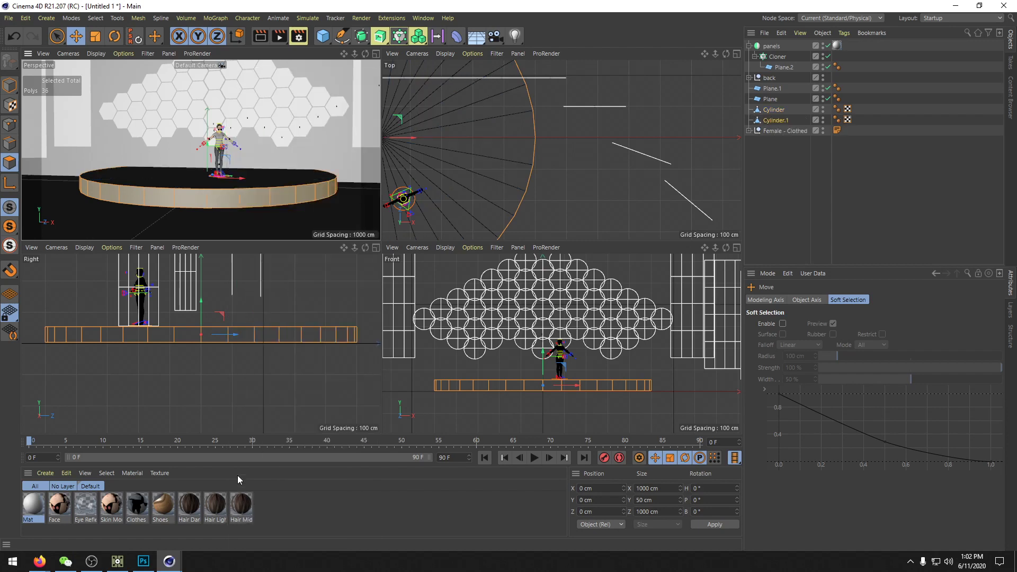
# Step: Lift the split-off side ring to check that it is a separate object, and undo the move
pyautogui.click(774, 122)
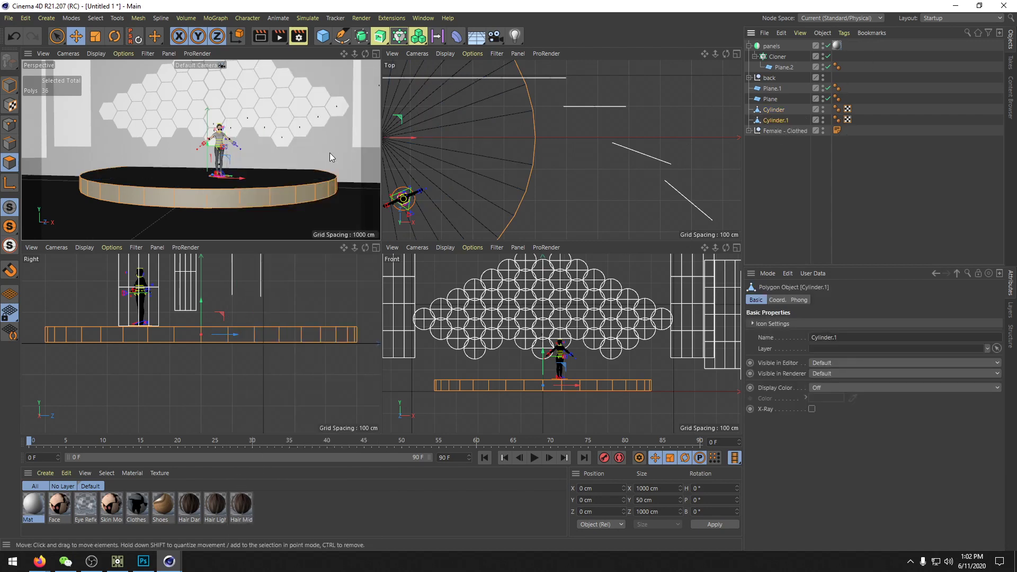
pyautogui.moveTo(210, 154); pyautogui.dragTo(209, 118)
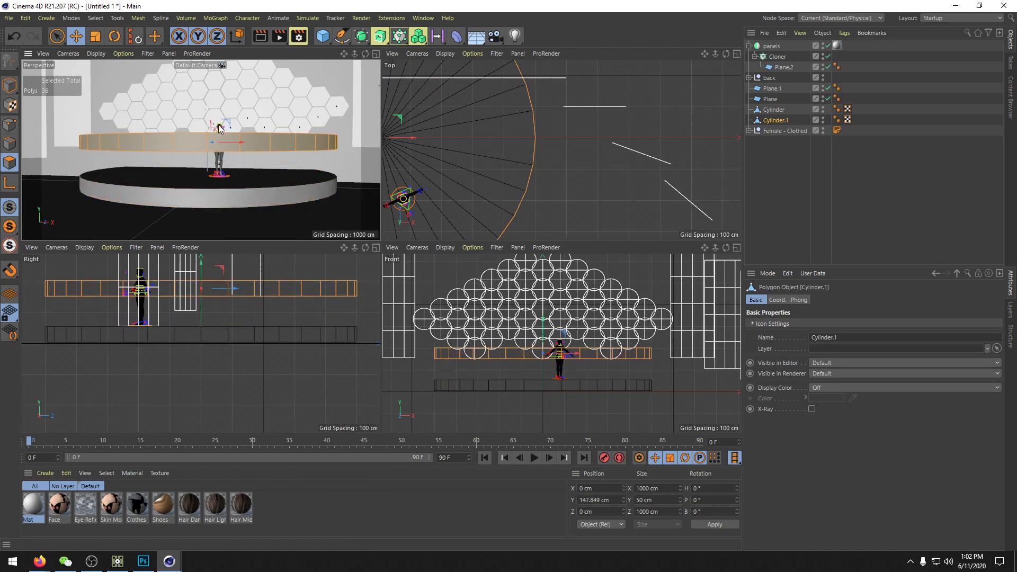
pyautogui.hotkey('ctrl', 'z')
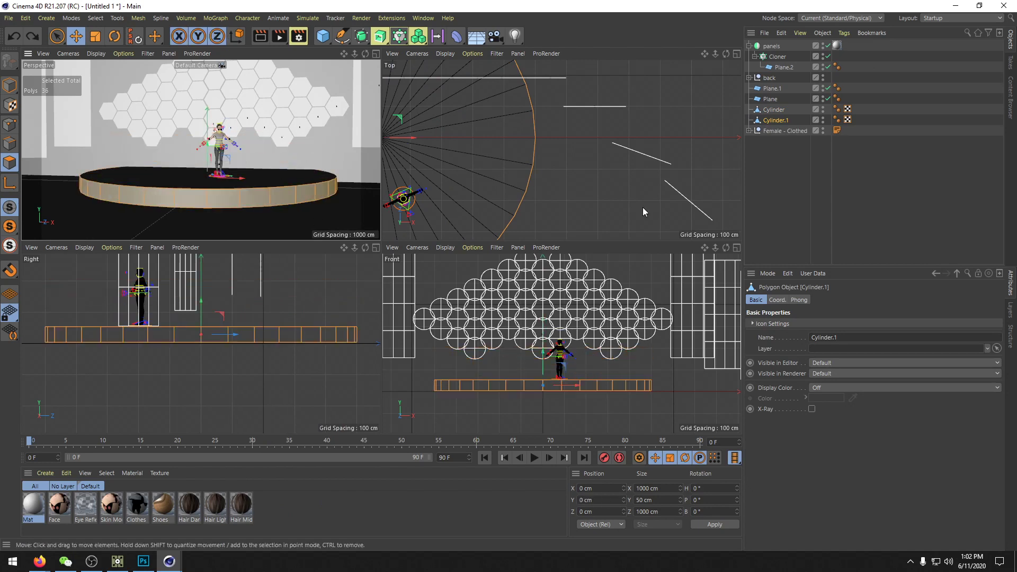
# Step: Rename the split-off side ring cilinder_screen
pyautogui.doubleClick(776, 120)
pyautogui.write('cilin')
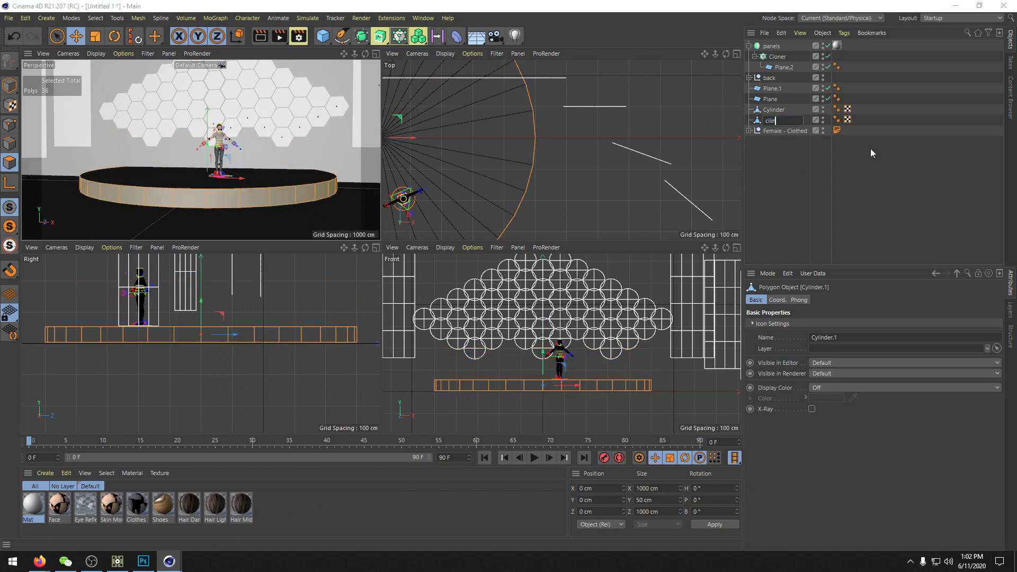
pyautogui.write('der_screen')
pyautogui.press('Return')
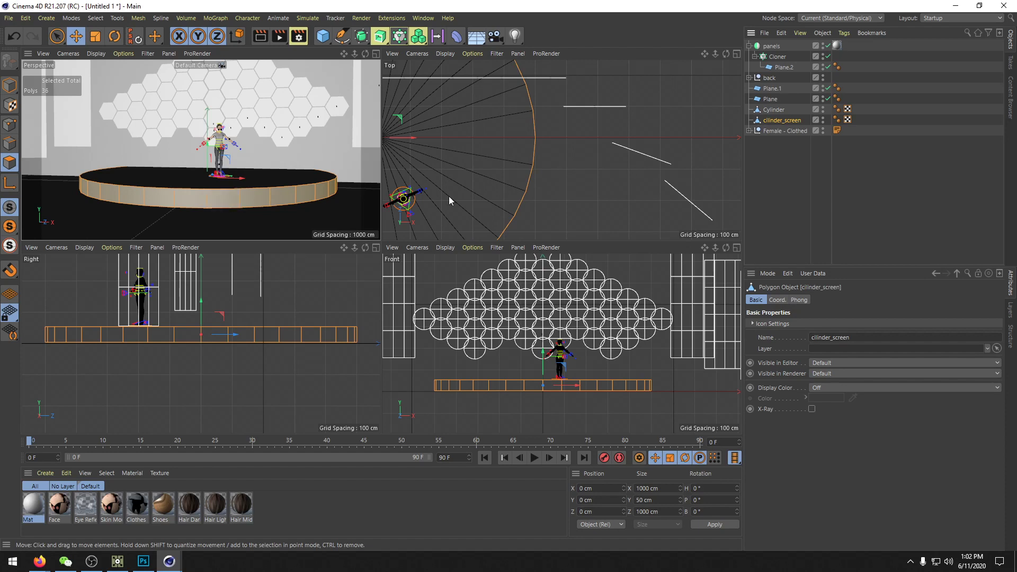
# Step: Hide the cilinder_screen object and delete the side-wall polygons from the original Cylinder
pyautogui.click(777, 110)
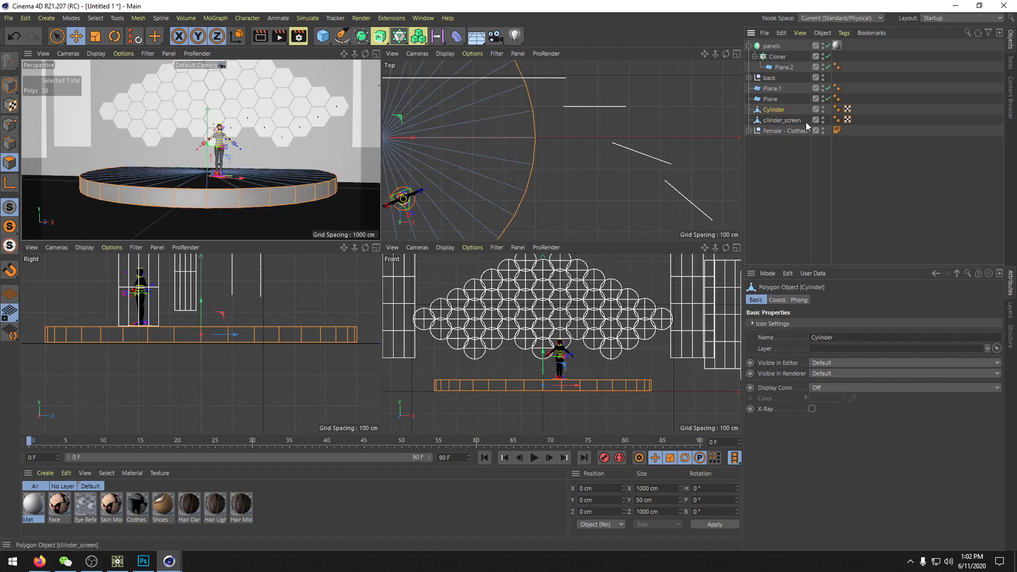
pyautogui.doubleClick(823, 118)
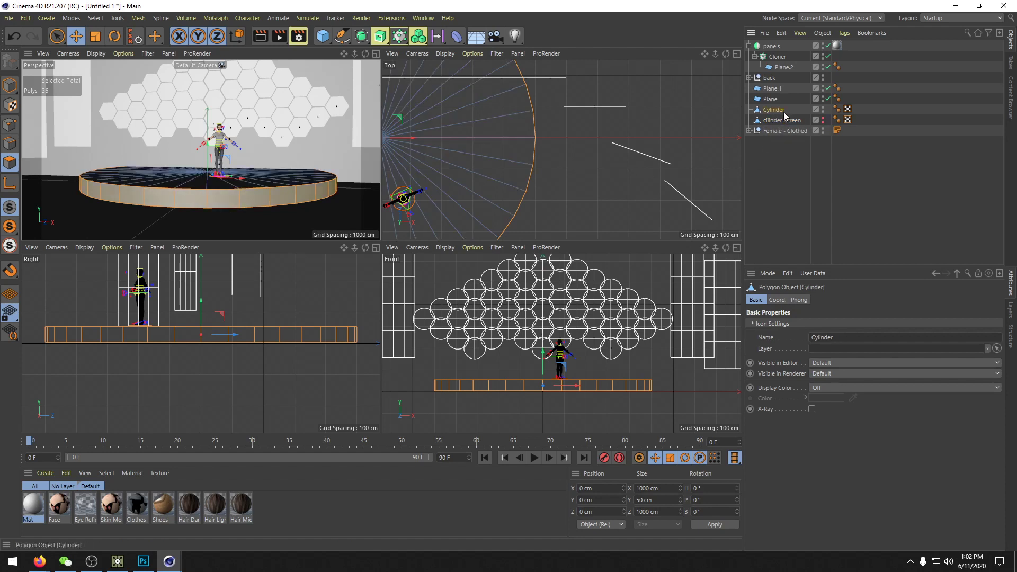
pyautogui.rightClick(256, 200)
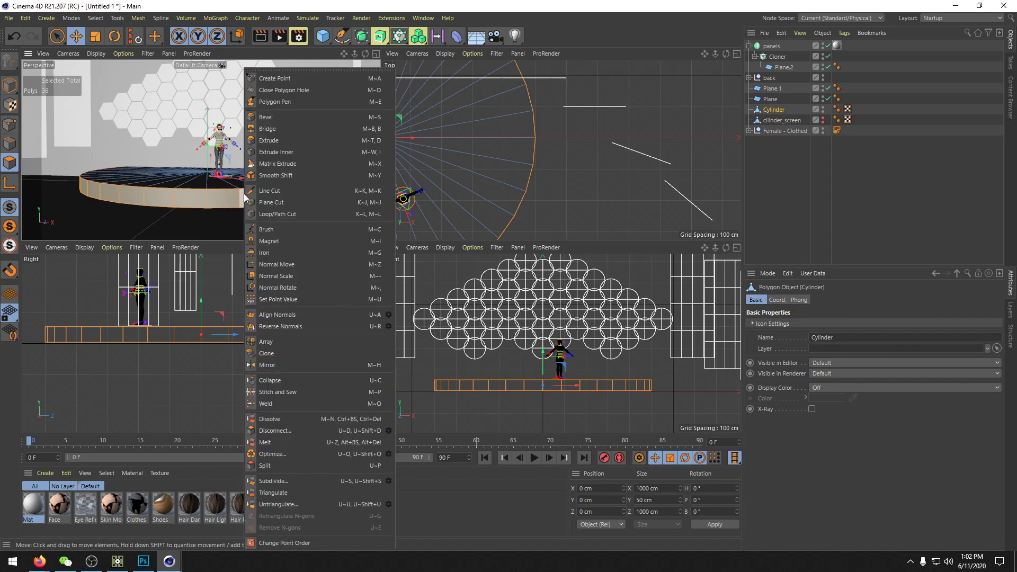
pyautogui.click(201, 202)
pyautogui.press('Delete')
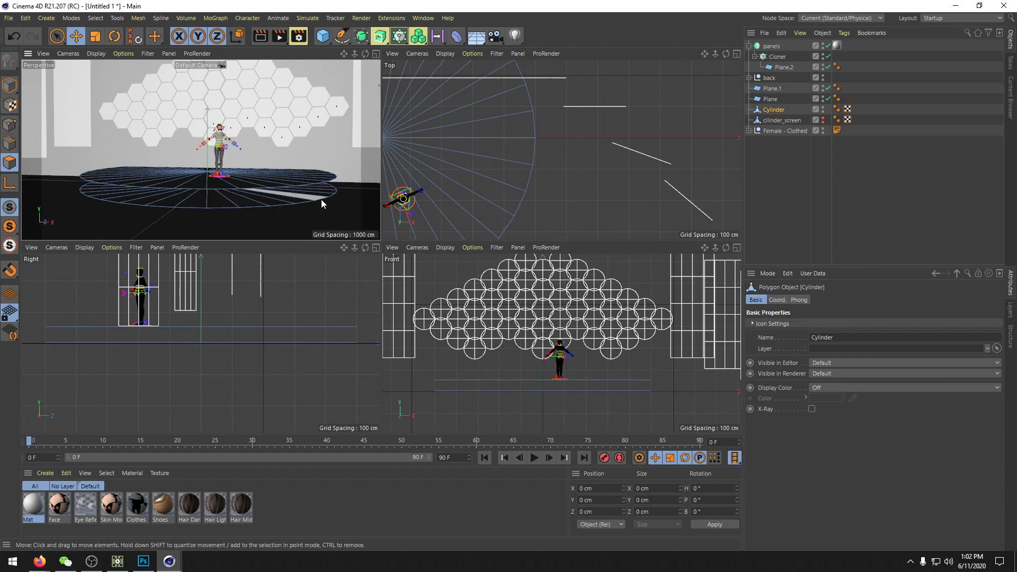
# Step: Delete the bottom cap polygons of the Cylinder with Live Selection, leaving only the platform's top surface
pyautogui.keyDown('alt'); pyautogui.moveTo(252, 217); pyautogui.dragTo(244, 196); pyautogui.keyUp('alt')
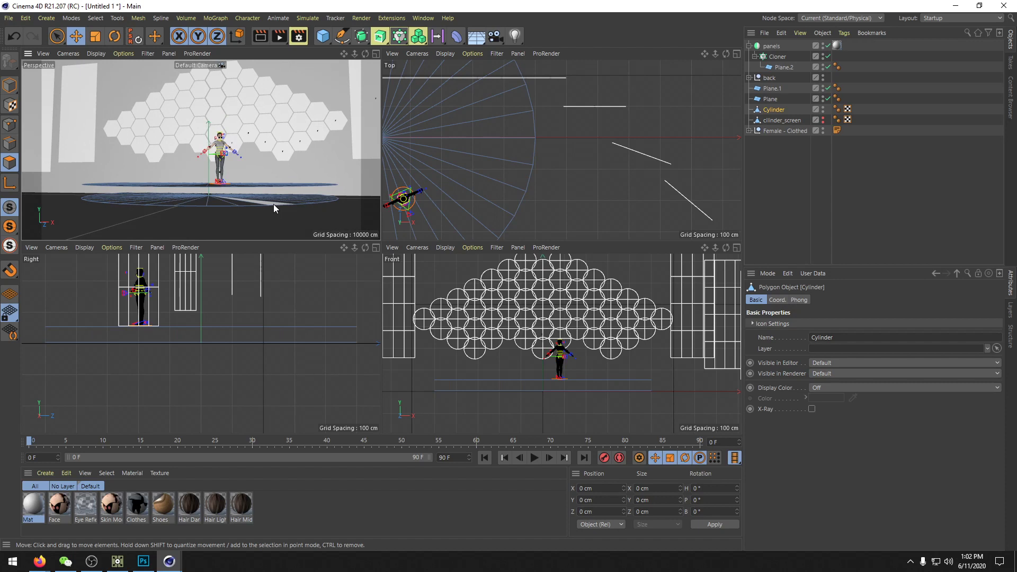
pyautogui.press('9')
pyautogui.moveTo(297, 200)
pyautogui.mouseDown()
pyautogui.moveTo(109, 200)
pyautogui.moveTo(335, 204)
pyautogui.mouseUp()
pyautogui.press('Delete')
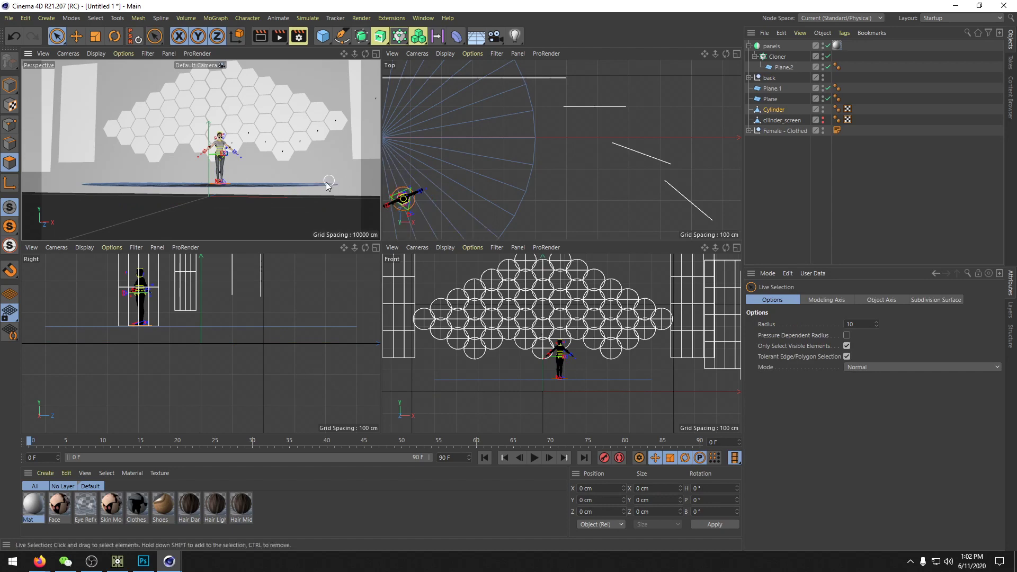
# Step: Make the cilinder_screen object visible again in the viewports and return to the Move tool
pyautogui.keyDown('alt'); pyautogui.moveTo(259, 186); pyautogui.dragTo(300, 160); pyautogui.keyUp('alt')
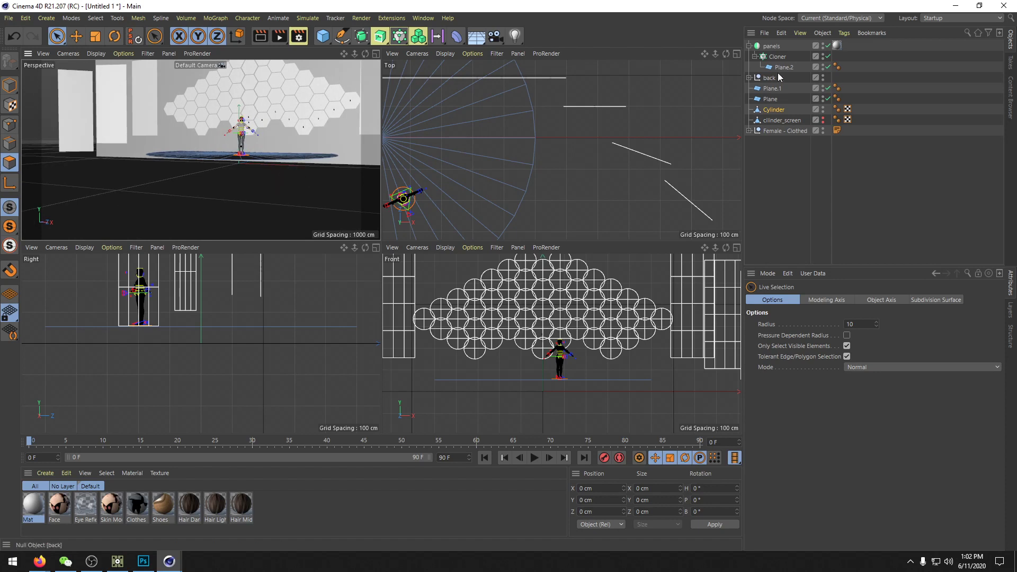
pyautogui.click(823, 119)
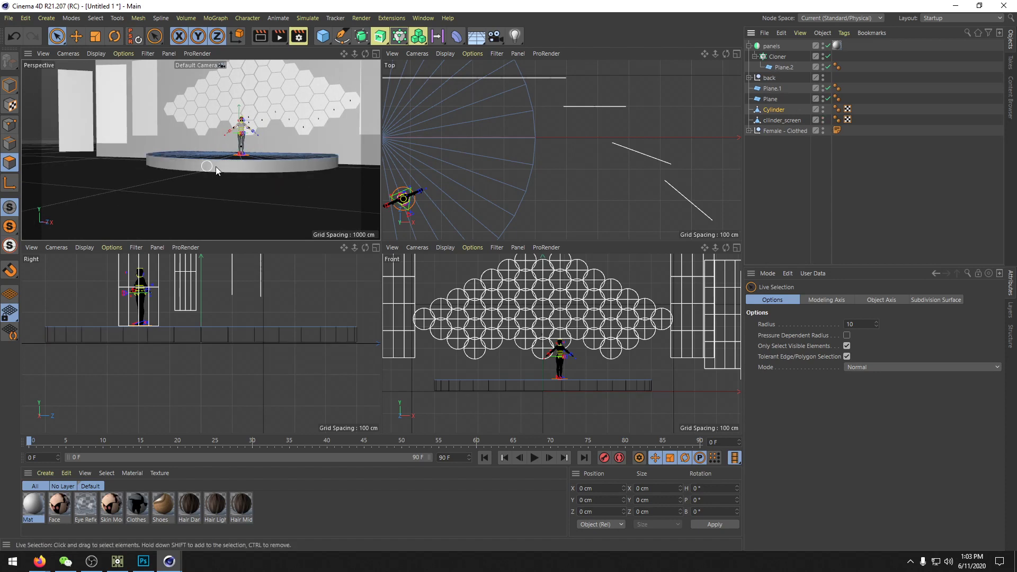
pyautogui.click(75, 36)
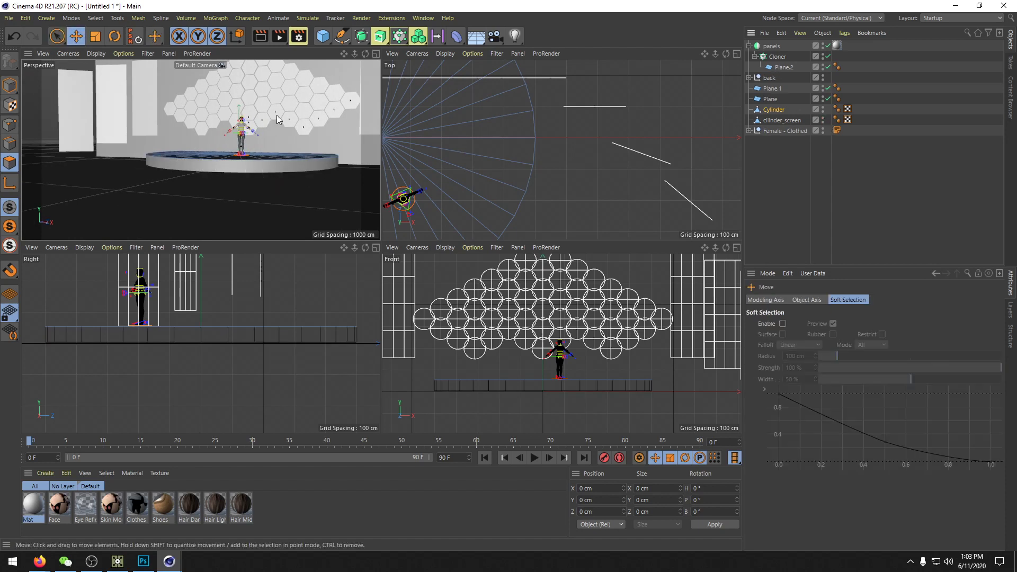
# Step: Select the cilinder_screen ring, undo the stretched polygon move made on it, and switch to Model mode
pyautogui.keyDown('alt'); pyautogui.moveTo(294, 137); pyautogui.dragTo(230, 47); pyautogui.keyUp('alt')
pyautogui.click(779, 120)
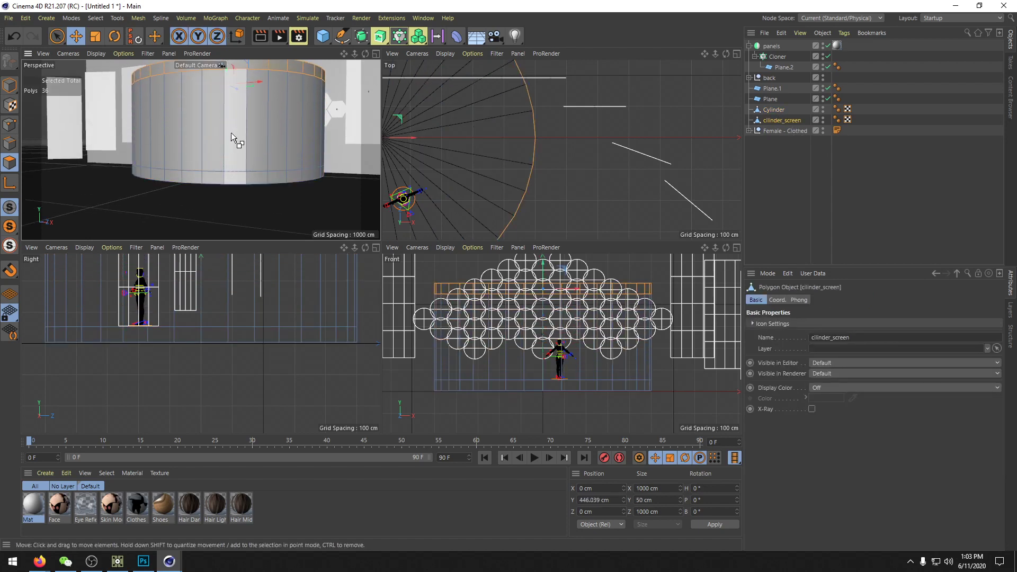
pyautogui.hotkey('ctrl', 'z')
pyautogui.click(10, 84)
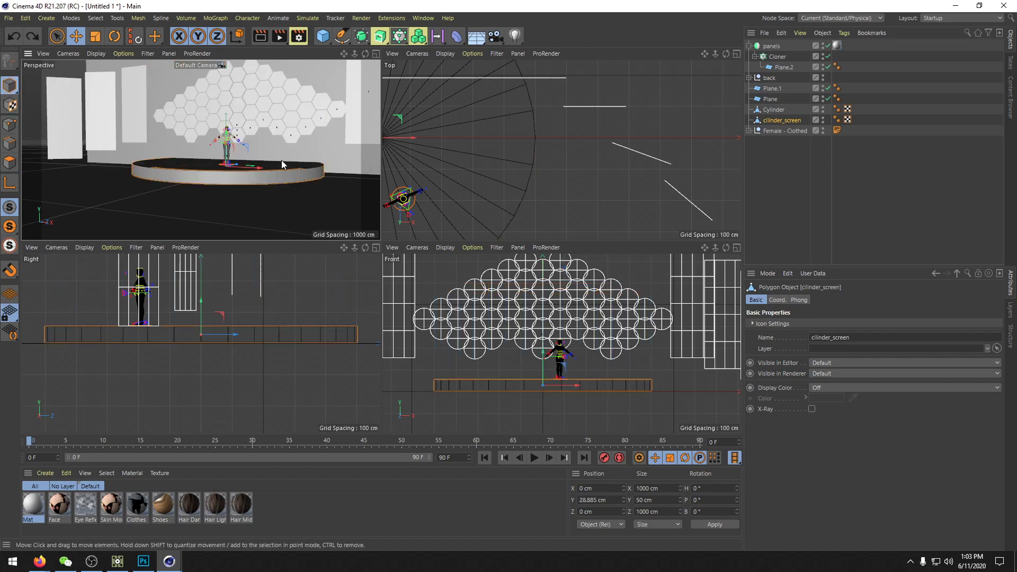
pyautogui.keyDown('ctrl'); pyautogui.moveTo(227, 140); pyautogui.dragTo(225, 63); pyautogui.keyUp('ctrl')
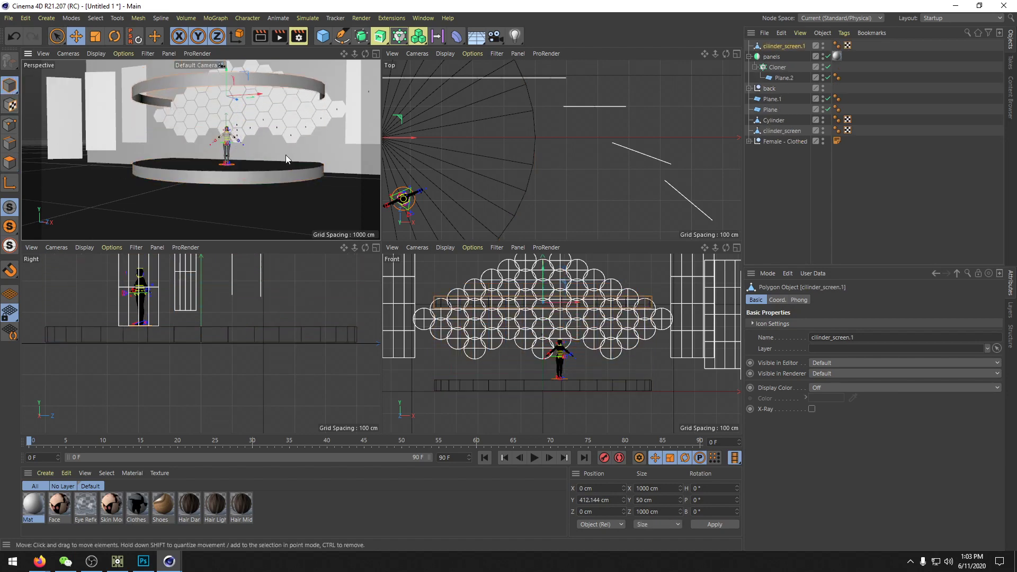
pyautogui.keyDown('alt'); pyautogui.moveTo(285, 155); pyautogui.dragTo(314, 185); pyautogui.keyUp('alt')
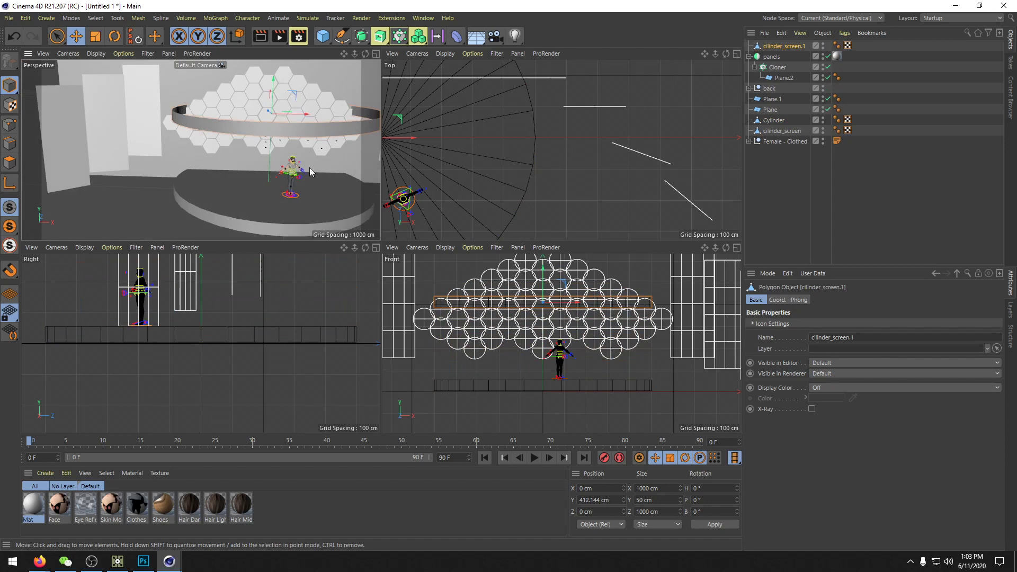
pyautogui.keyDown('alt'); pyautogui.moveTo(272, 84); pyautogui.dragTo(273, 76); pyautogui.keyUp('alt')
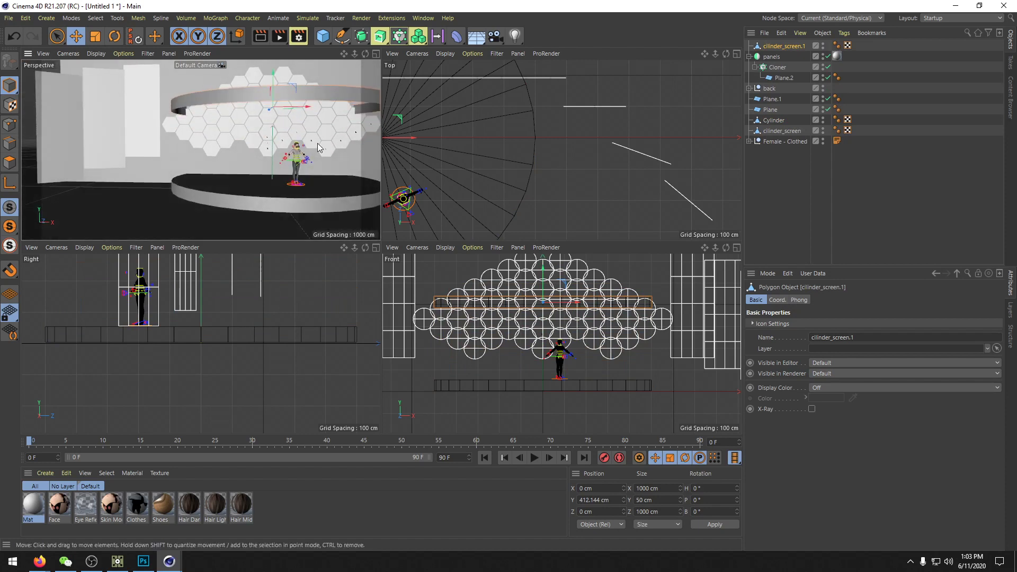
pyautogui.keyDown('alt'); pyautogui.moveTo(317, 143); pyautogui.dragTo(257, 134, button='middle'); pyautogui.keyUp('alt')
pyautogui.hotkey('ctrl', 'z')
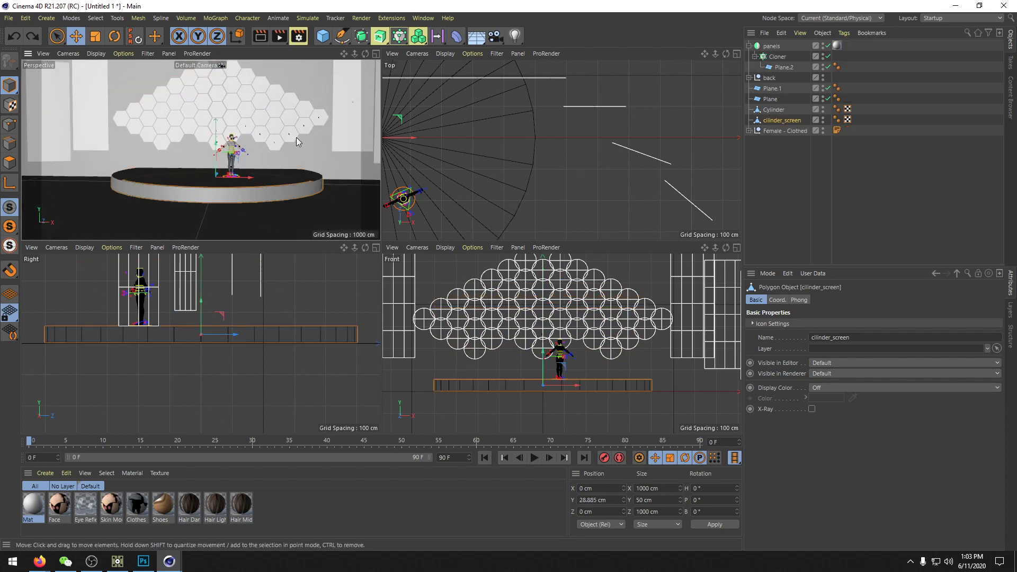
# Step: Copy the cilinder_screen ring straight up to about Y 485 cm and scale the copy down uniformly to about 566 cm across
pyautogui.keyDown('ctrl'); pyautogui.moveTo(215, 150); pyautogui.dragTo(215, 60); pyautogui.keyUp('ctrl')
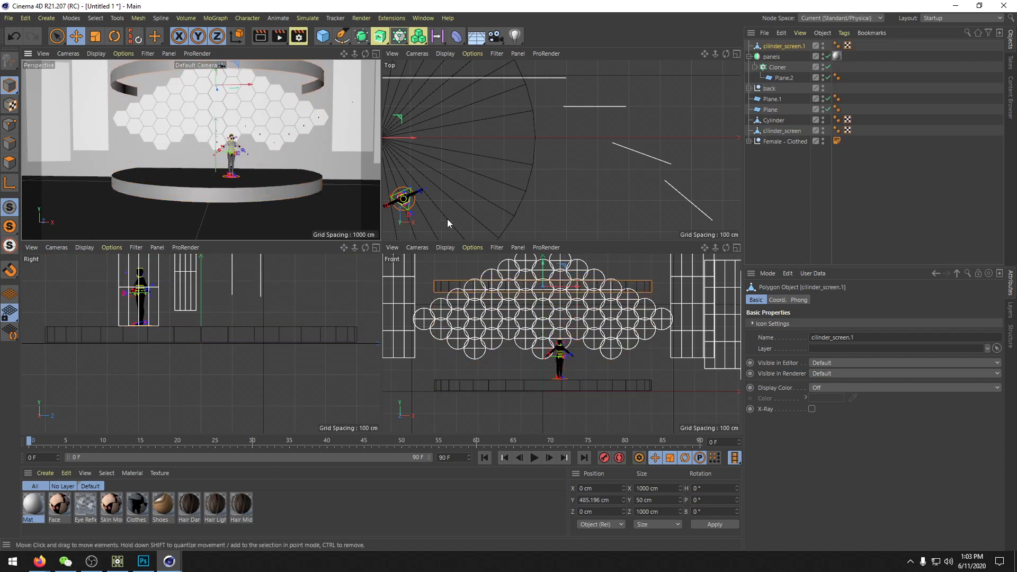
pyautogui.press('t')
pyautogui.moveTo(296, 129); pyautogui.dragTo(129, 189)
pyautogui.keyDown('alt'); pyautogui.moveTo(251, 147); pyautogui.dragTo(166, 167); pyautogui.keyUp('alt')
# Step: Raise the smaller ring copy above the honeycomb panels to a height of about Y 607 cm
pyautogui.press('e')
pyautogui.moveTo(204, 75); pyautogui.dragTo(205, 53)
pyautogui.keyDown('alt'); pyautogui.moveTo(252, 151); pyautogui.dragTo(294, 155); pyautogui.keyUp('alt')
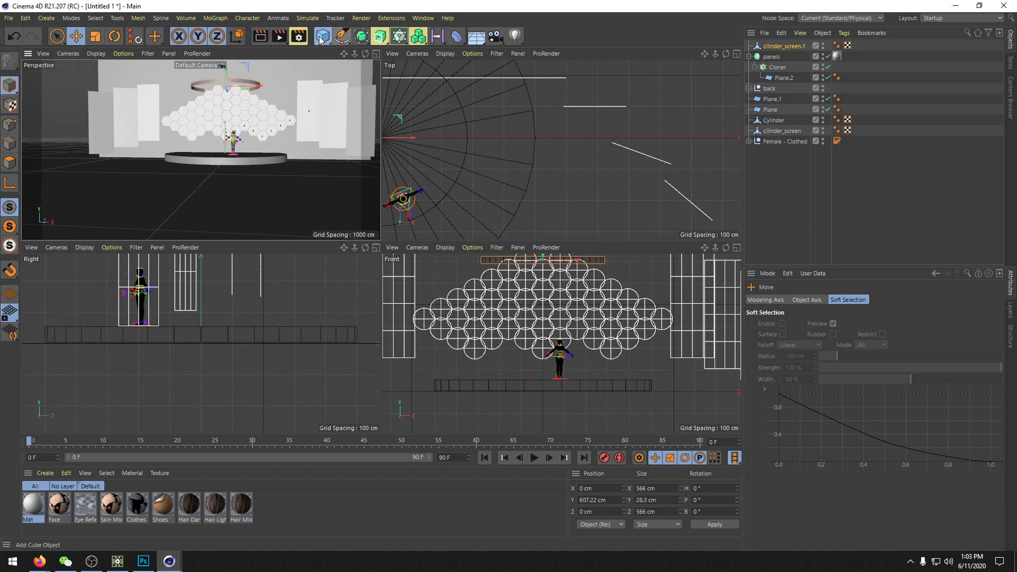
# Step: Add a cube, set its X size to 1500 cm and Z size to 600 cm, and move it to about -110 cm in Z
pyautogui.moveTo(323, 36); pyautogui.dragTo(343, 53)
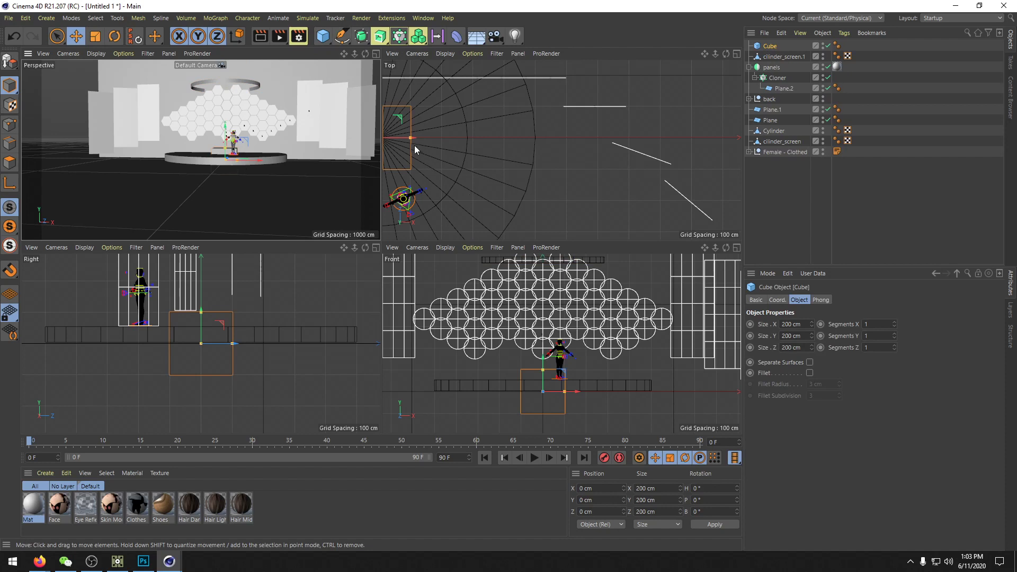
pyautogui.click(784, 324)
pyautogui.press('Return')
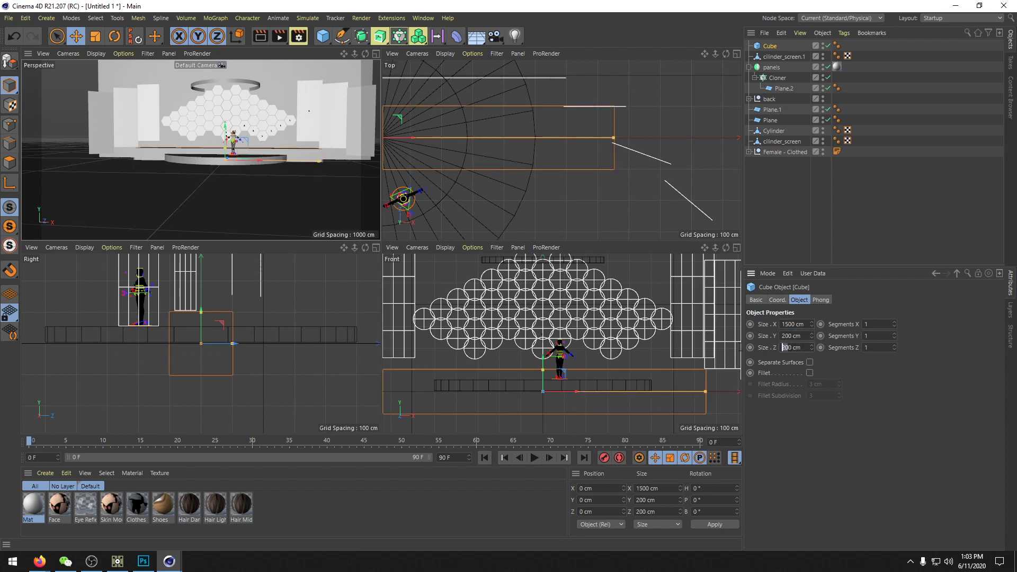
pyautogui.write('50')
pyautogui.press('BackSpace')
pyautogui.press('BackSpace')
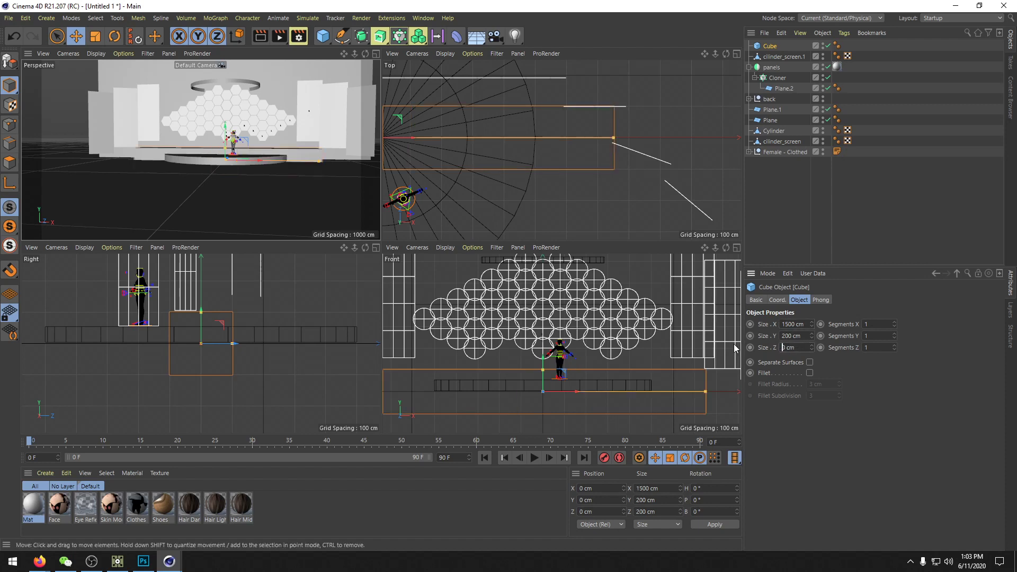
pyautogui.write('600')
pyautogui.press('Return')
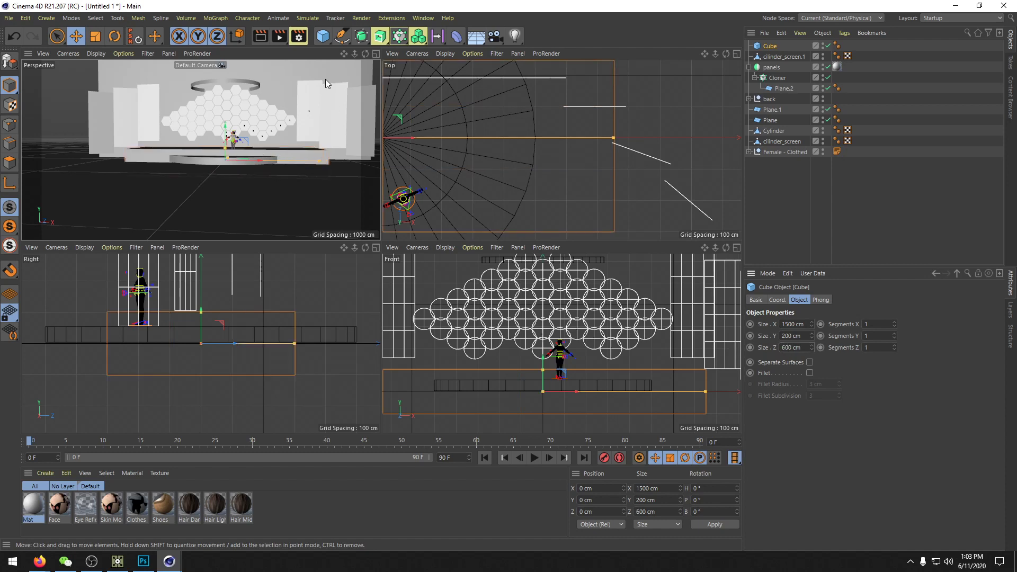
pyautogui.keyDown('alt'); pyautogui.moveTo(554, 161); pyautogui.dragTo(654, 155, button='middle'); pyautogui.keyUp('alt')
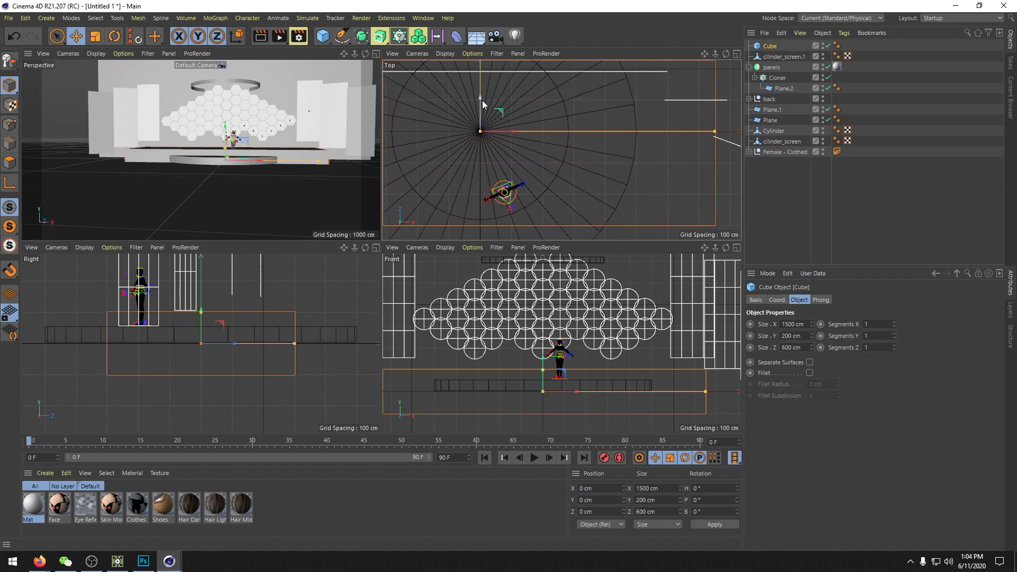
pyautogui.moveTo(481, 100); pyautogui.dragTo(483, 138)
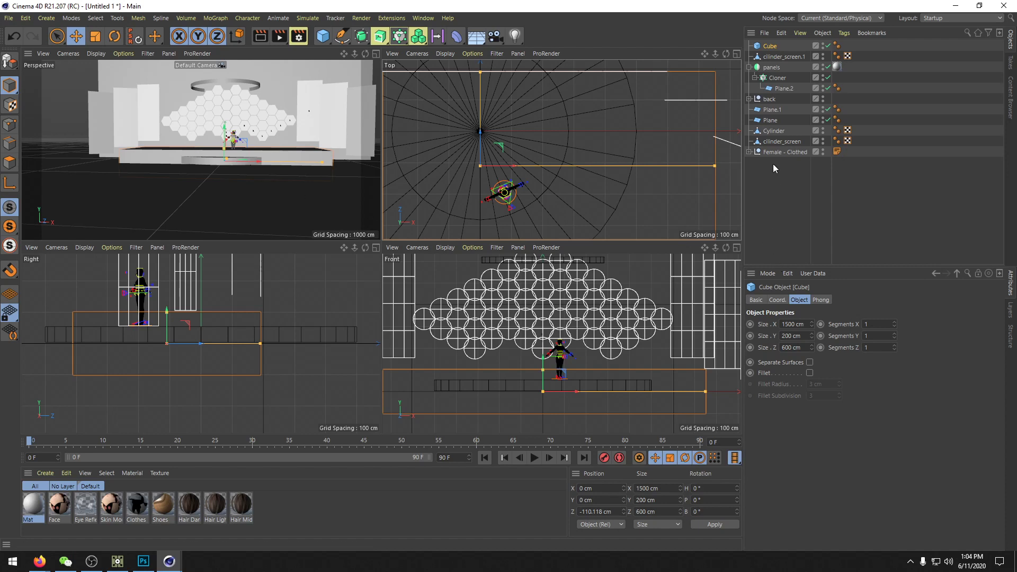
# Step: Raise cilinder_screen.1, panels, back, Cylinder, cilinder_screen and Female - Clothed together by about 98 cm so they stand on the cube
pyautogui.click(773, 57)
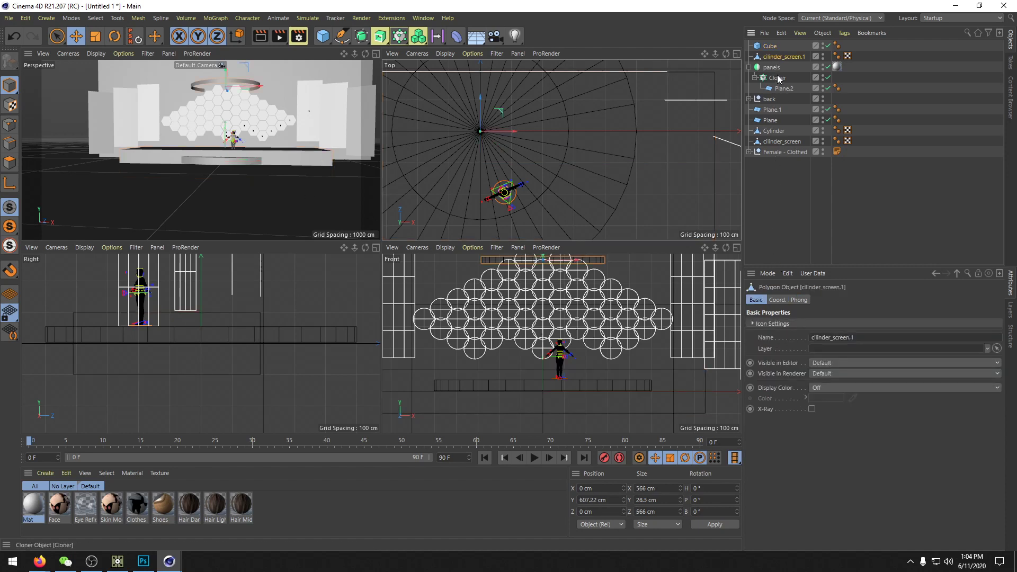
pyautogui.keyDown('ctrl'); pyautogui.click(772, 68); pyautogui.keyUp('ctrl')
pyautogui.keyDown('ctrl'); pyautogui.click(769, 99); pyautogui.keyUp('ctrl')
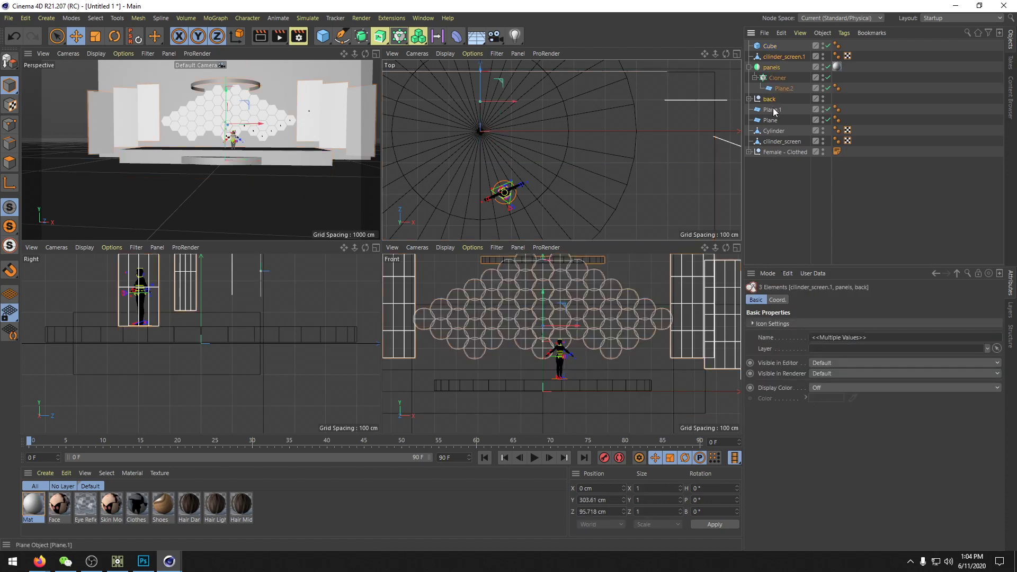
pyautogui.keyDown('ctrl'); pyautogui.click(772, 110); pyautogui.keyUp('ctrl')
pyautogui.keyDown('ctrl'); pyautogui.click(773, 123); pyautogui.keyUp('ctrl')
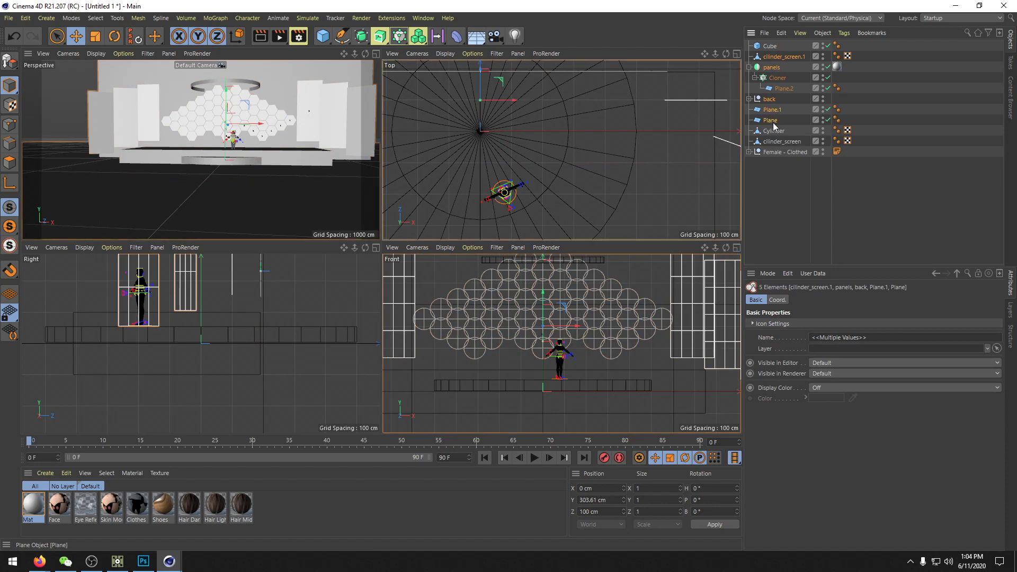
pyautogui.keyDown('ctrl'); pyautogui.click(770, 120); pyautogui.keyUp('ctrl')
pyautogui.keyDown('ctrl'); pyautogui.click(772, 109); pyautogui.keyUp('ctrl')
pyautogui.keyDown('ctrl'); pyautogui.click(772, 131); pyautogui.keyUp('ctrl')
pyautogui.keyDown('ctrl'); pyautogui.click(773, 141); pyautogui.keyUp('ctrl')
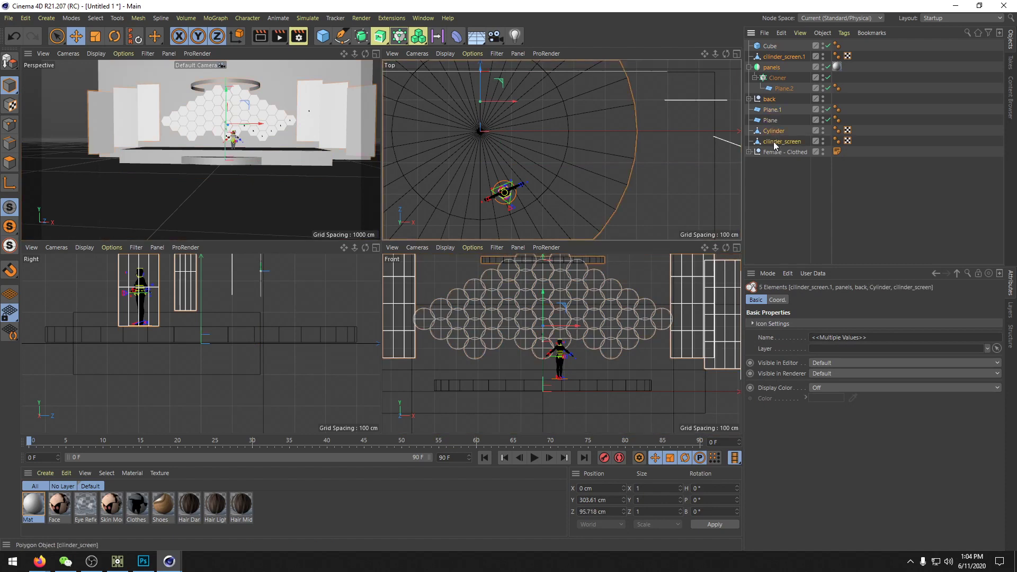
pyautogui.keyDown('ctrl'); pyautogui.click(776, 152); pyautogui.keyUp('ctrl')
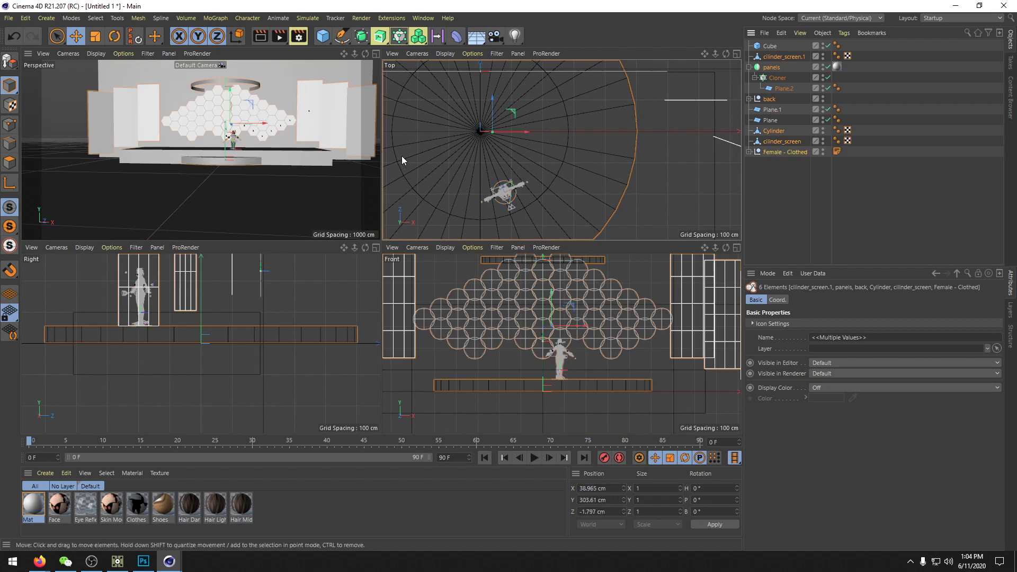
pyautogui.moveTo(552, 302); pyautogui.dragTo(551, 281)
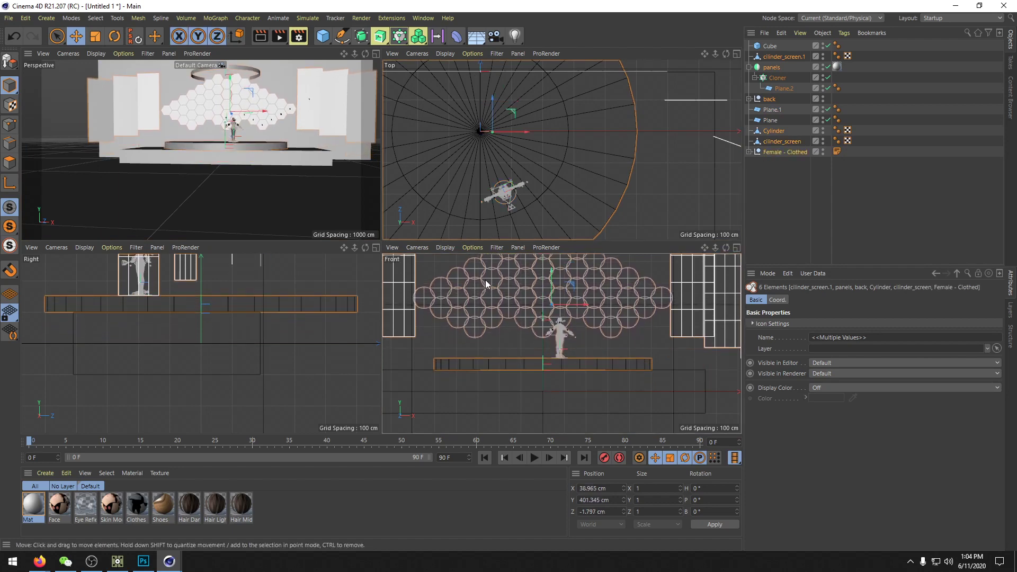
pyautogui.click(262, 209)
pyautogui.keyDown('alt'); pyautogui.moveTo(244, 208); pyautogui.dragTo(265, 211); pyautogui.keyUp('alt')
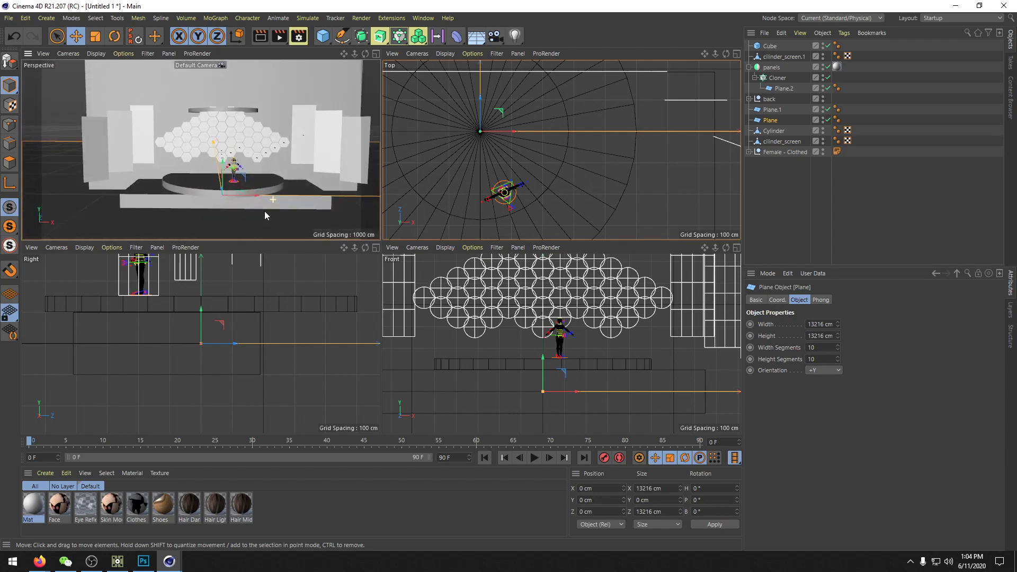
# Step: Start saving the project and create a folder named previsualisation on the Desktop for it
pyautogui.hotkey('ctrl', 's')
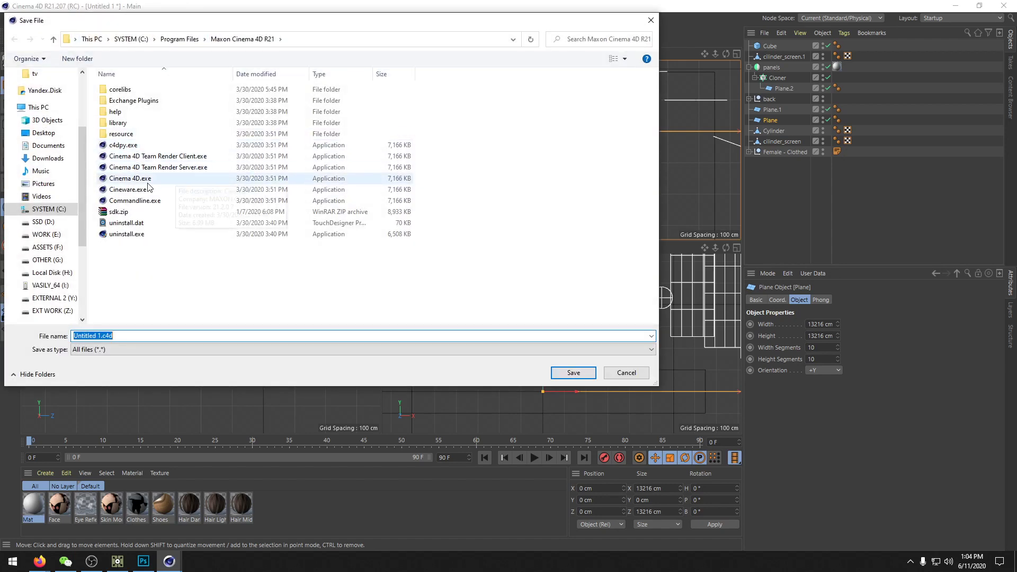
pyautogui.click(44, 132)
pyautogui.click(77, 58)
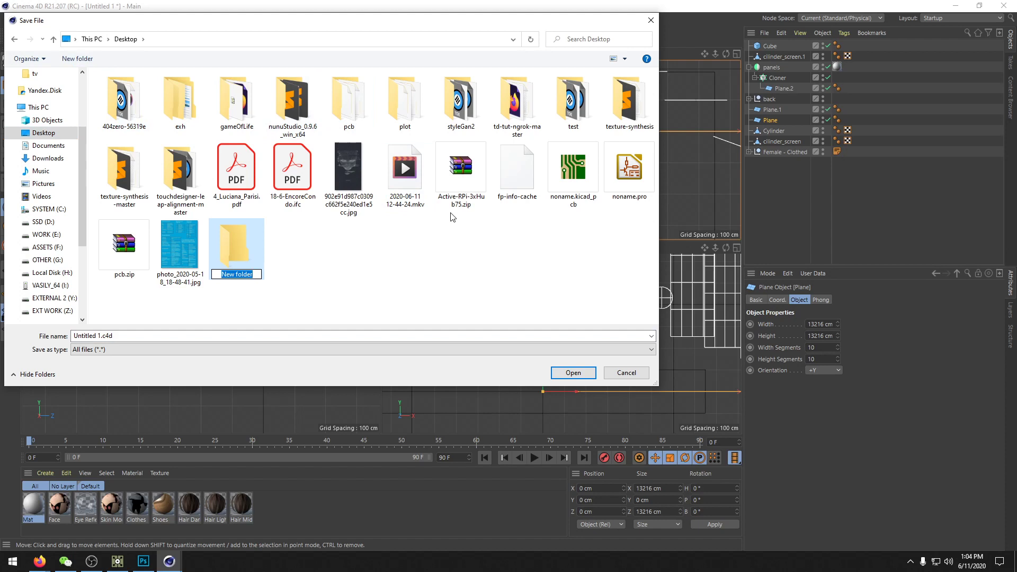
pyautogui.write('previsualisation')
pyautogui.press('Return')
pyautogui.press('Return')
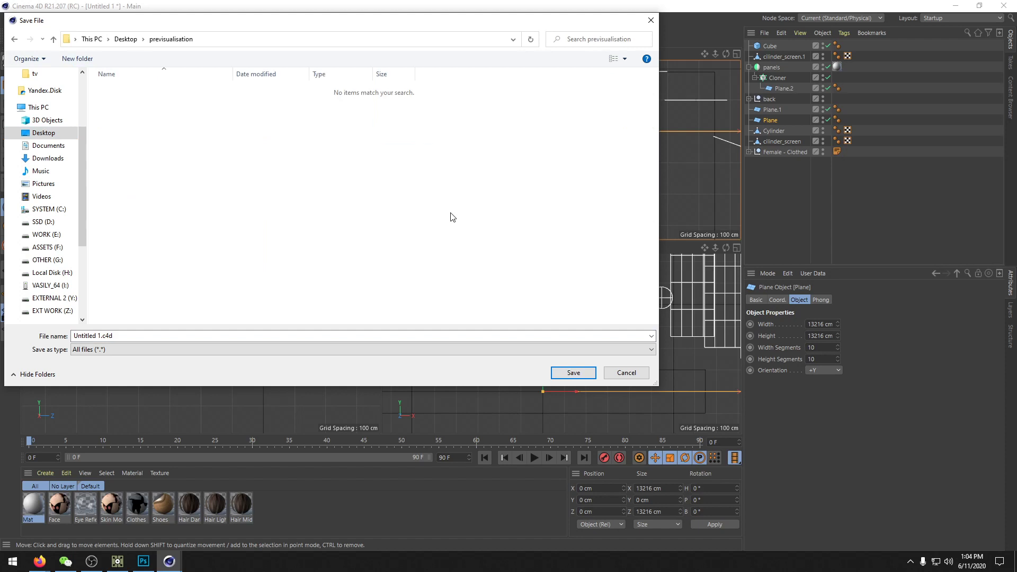
# Step: Create a subfolder named stage inside previsualisation and save the project there as stage
pyautogui.click(77, 58)
pyautogui.write('stage')
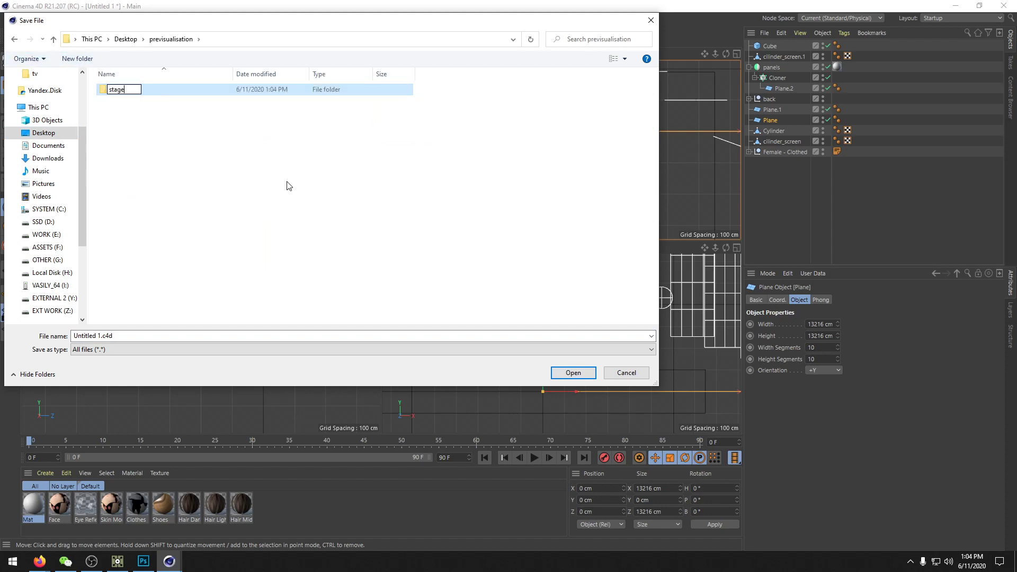
pyautogui.press('Return')
pyautogui.press('Return')
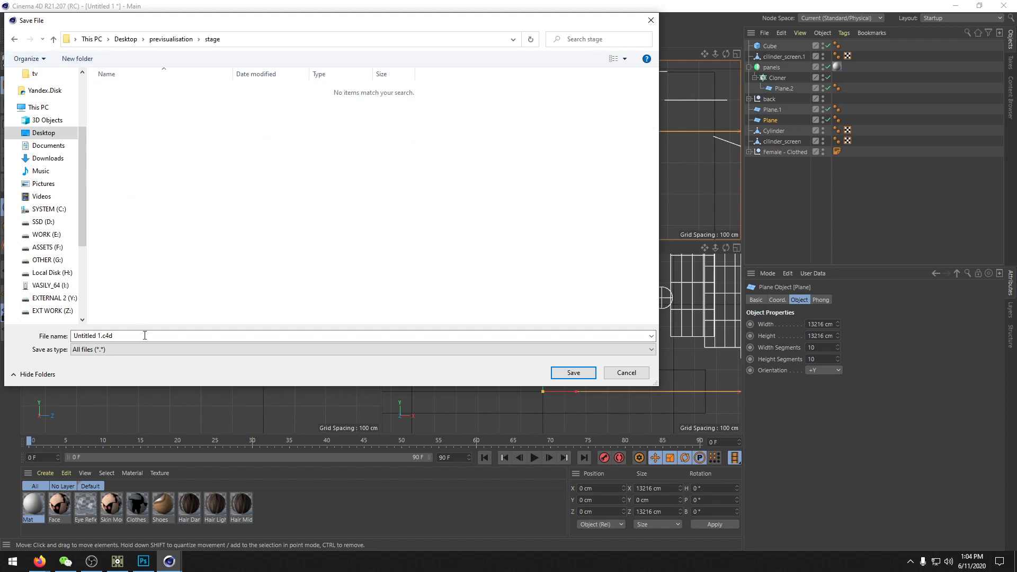
pyautogui.click(149, 338)
pyautogui.write('stage')
pyautogui.press('Return')
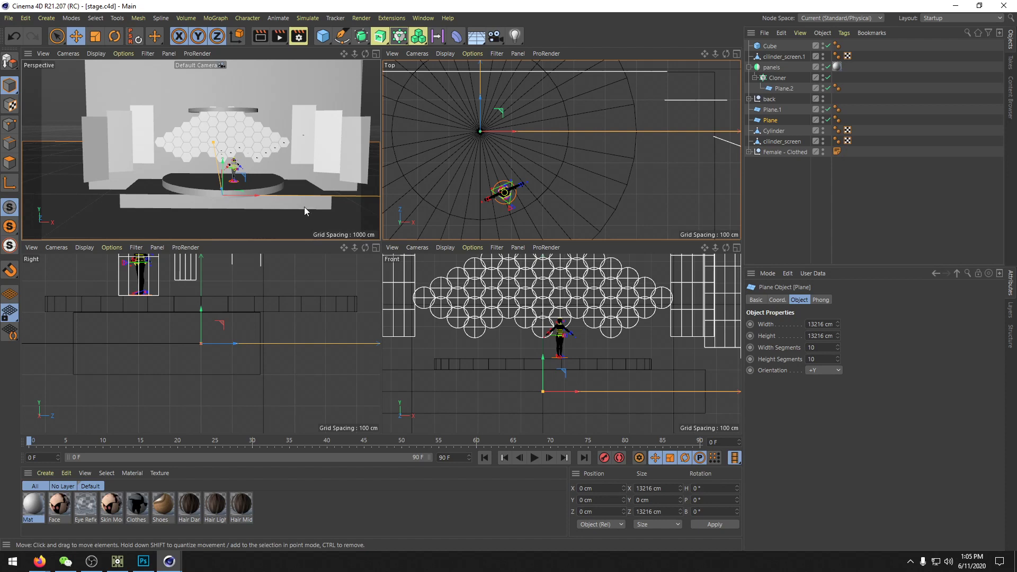
# Step: Delete the vertical backdrop plane Plane.1 and the large ground plane from the scene
pyautogui.keyDown('alt'); pyautogui.moveTo(290, 179); pyautogui.dragTo(273, 174, button='middle'); pyautogui.keyUp('alt')
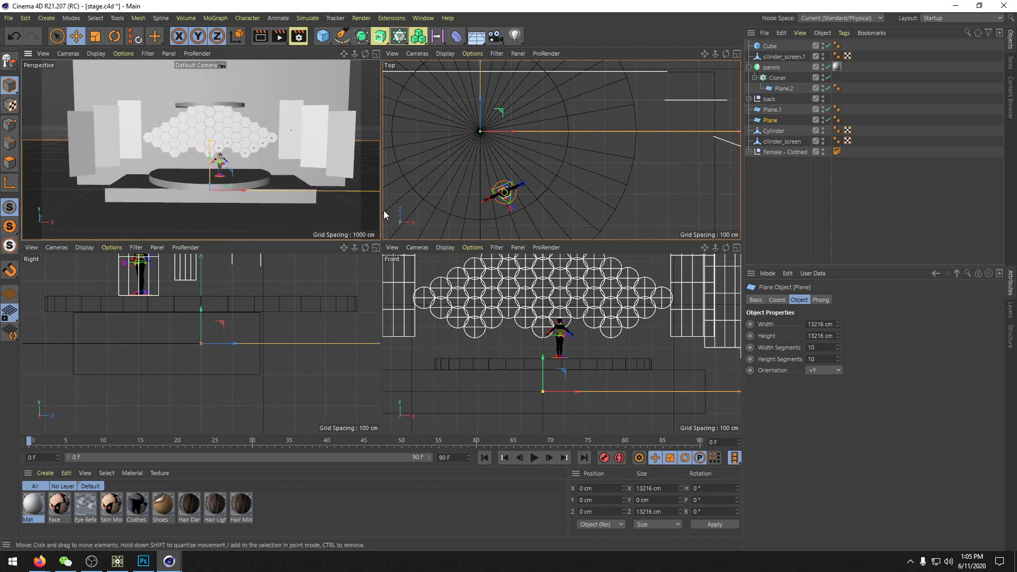
pyautogui.click(789, 152)
pyautogui.click(773, 109)
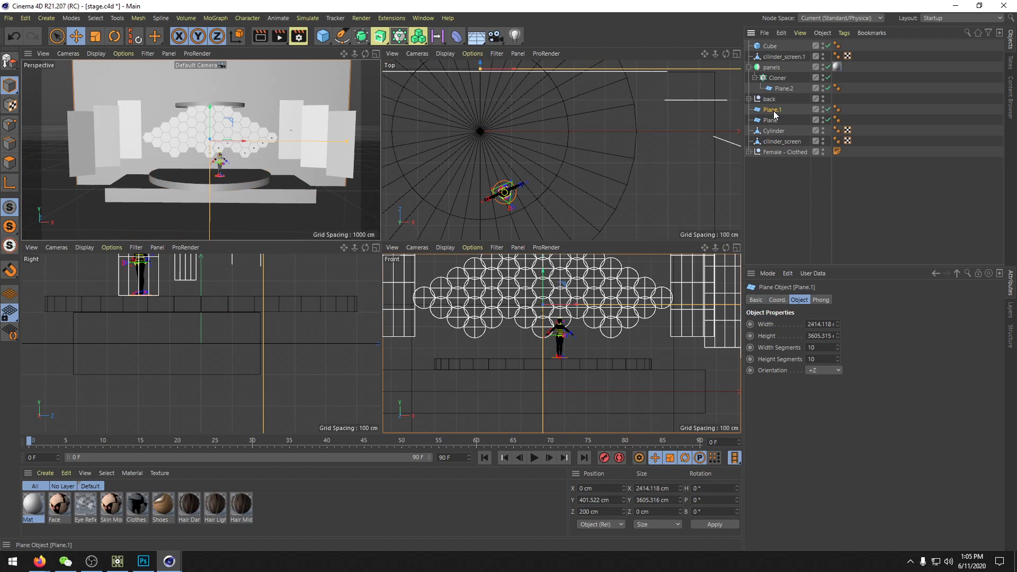
pyautogui.doubleClick(774, 110)
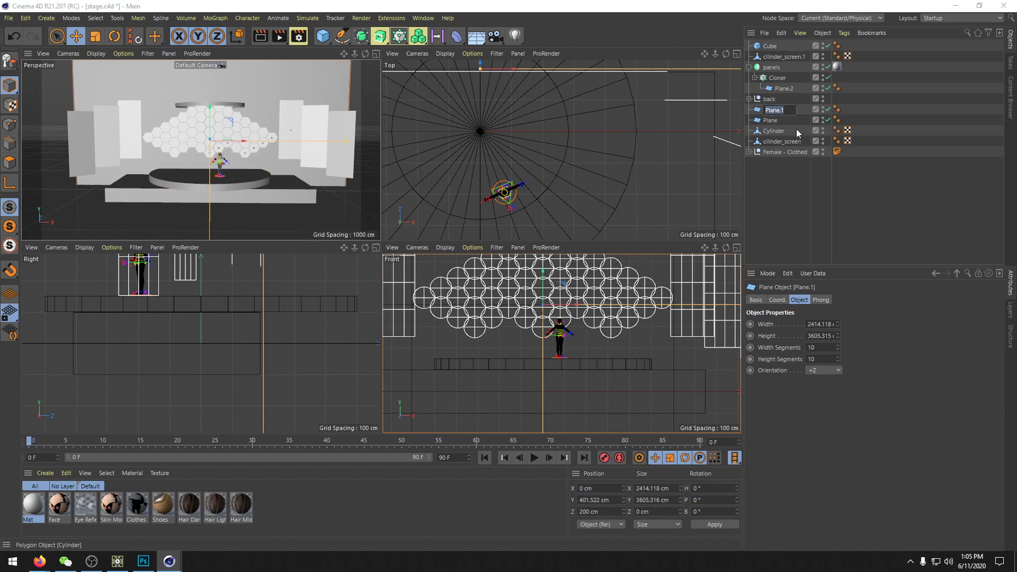
pyautogui.click(824, 107)
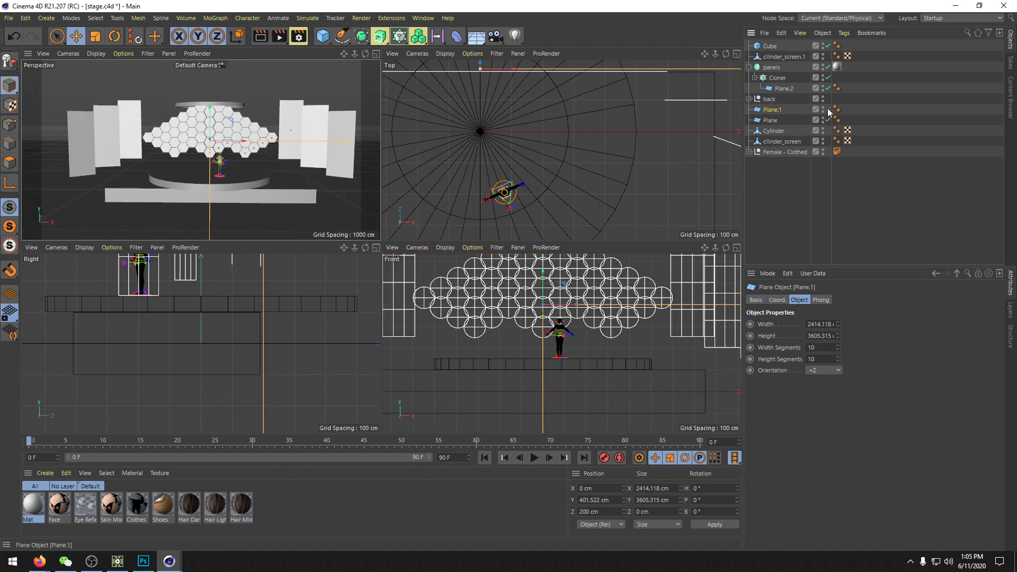
pyautogui.press('Delete')
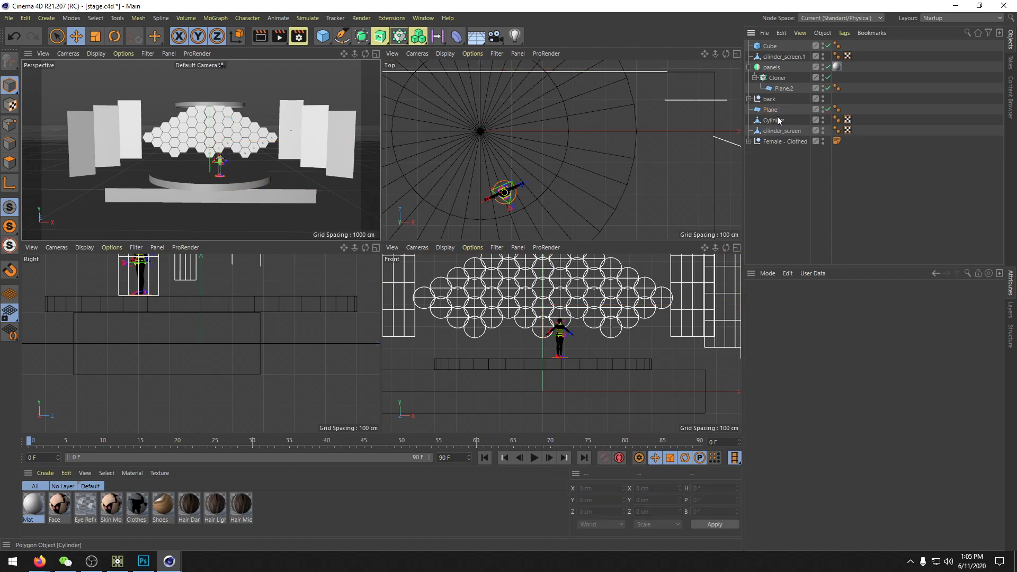
pyautogui.click(776, 111)
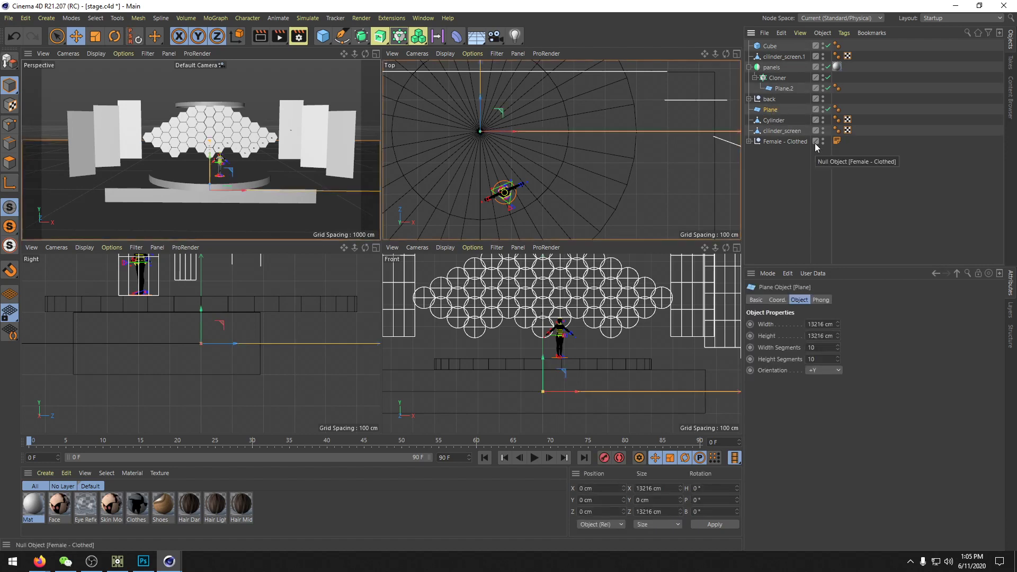
pyautogui.press('Delete')
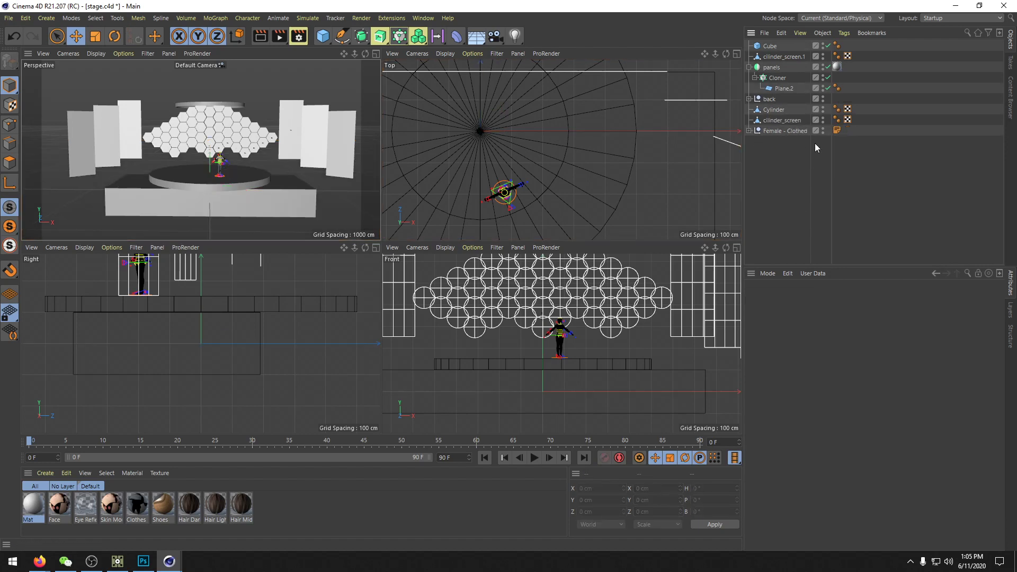
# Step: Rename the cube under the round platform as stage
pyautogui.click(769, 46)
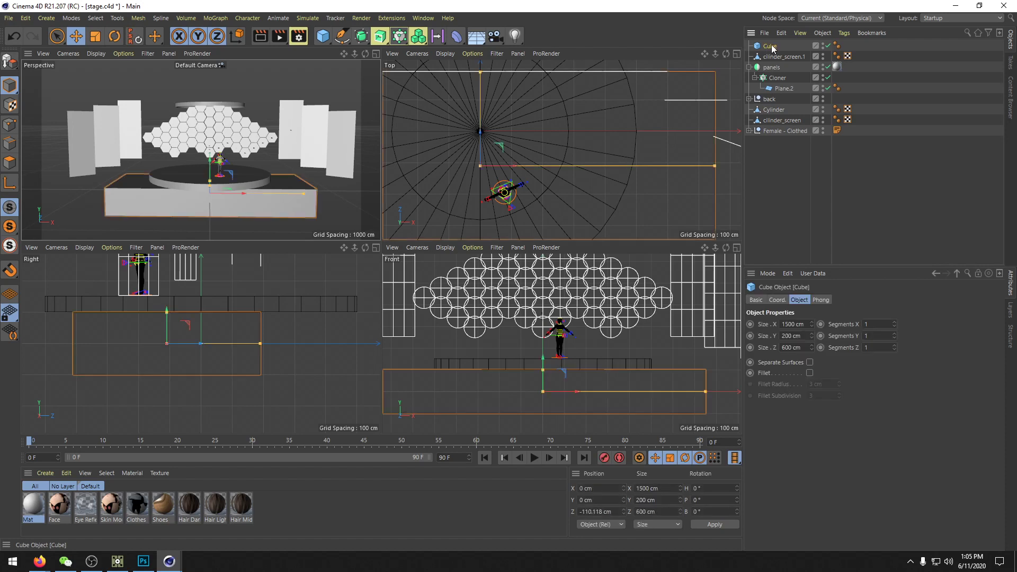
pyautogui.doubleClick(771, 46)
pyautogui.write('stage')
pyautogui.press('Return')
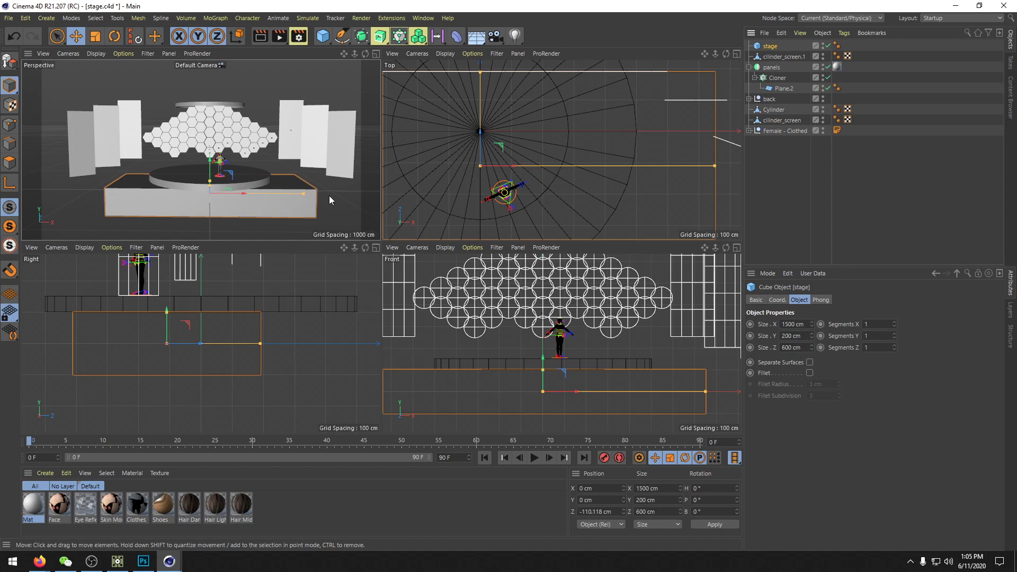
# Step: Collapse the panels hierarchy and reorder cilinder_screen.1 to sit directly above cilinder_screen in the object list
pyautogui.click(777, 57)
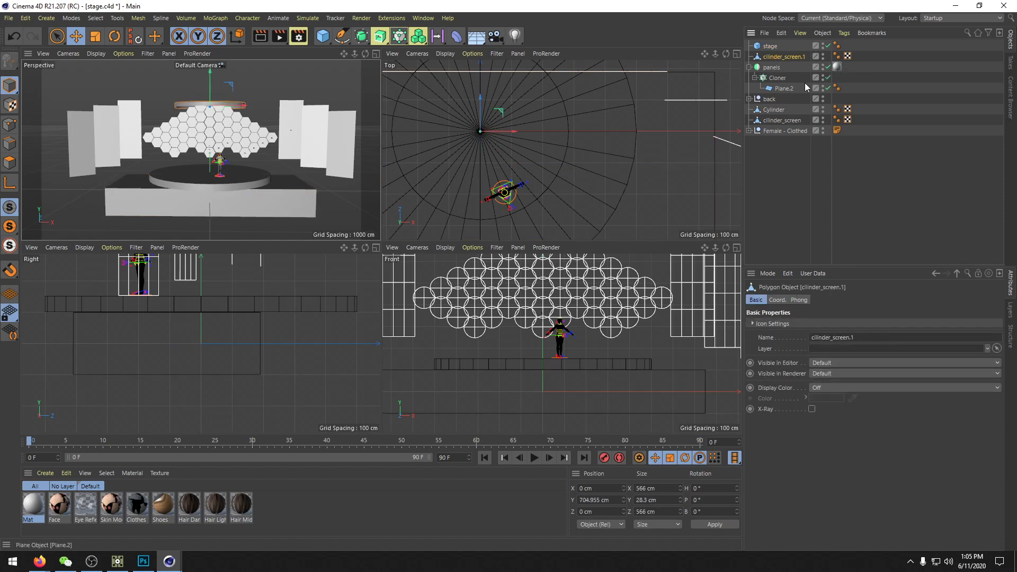
pyautogui.click(771, 67)
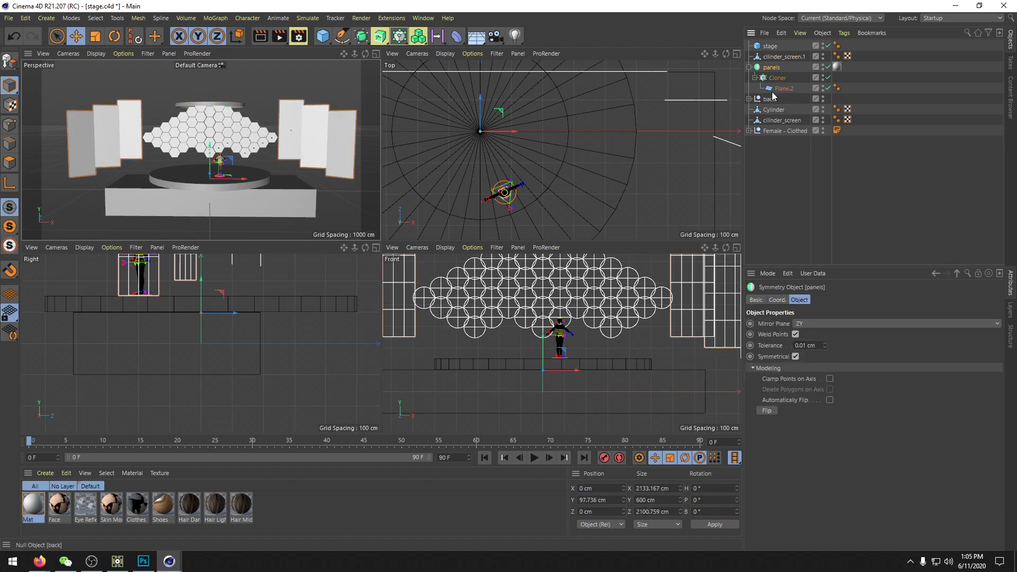
pyautogui.click(749, 67)
pyautogui.click(774, 89)
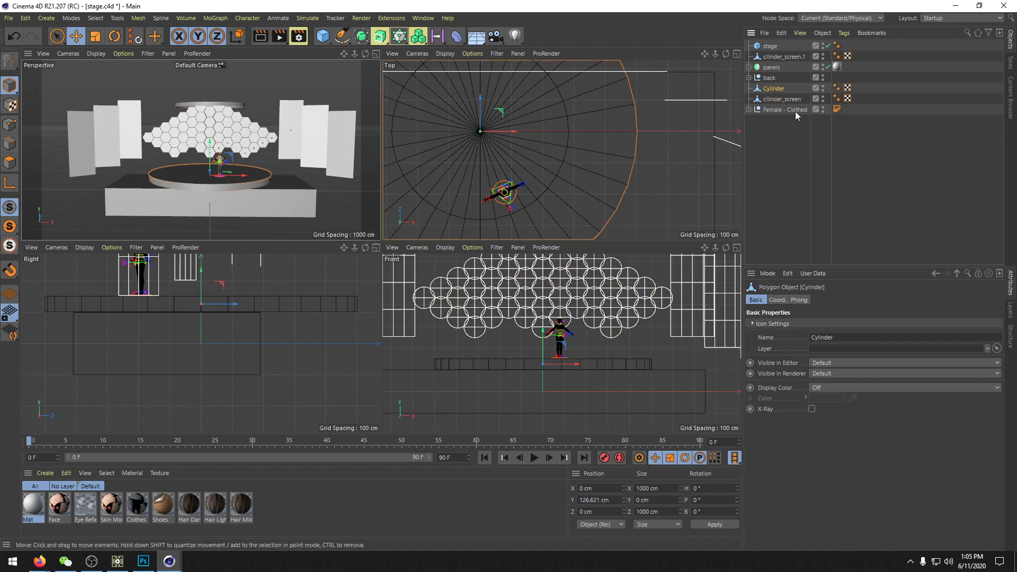
pyautogui.click(770, 157)
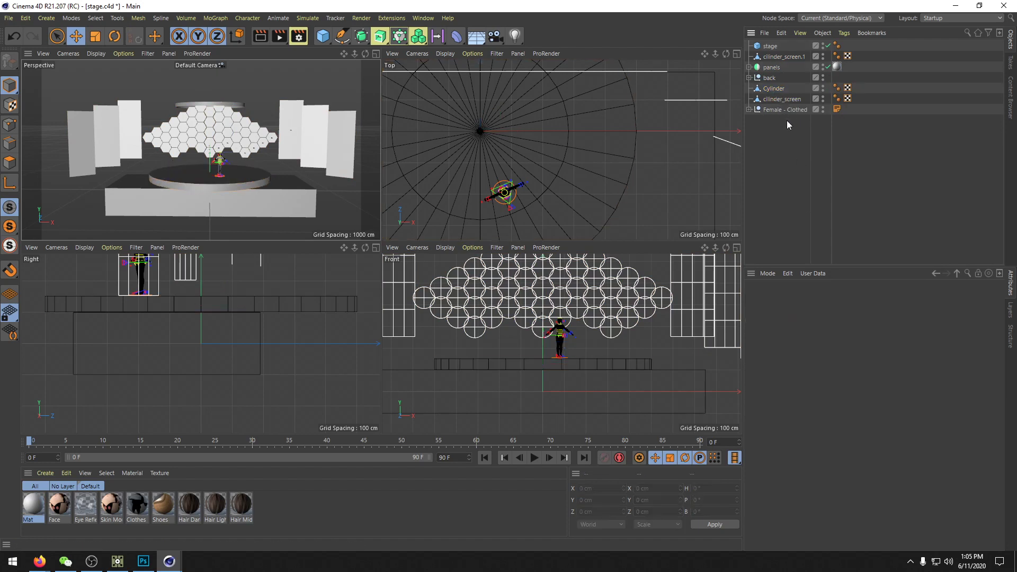
pyautogui.click(785, 100)
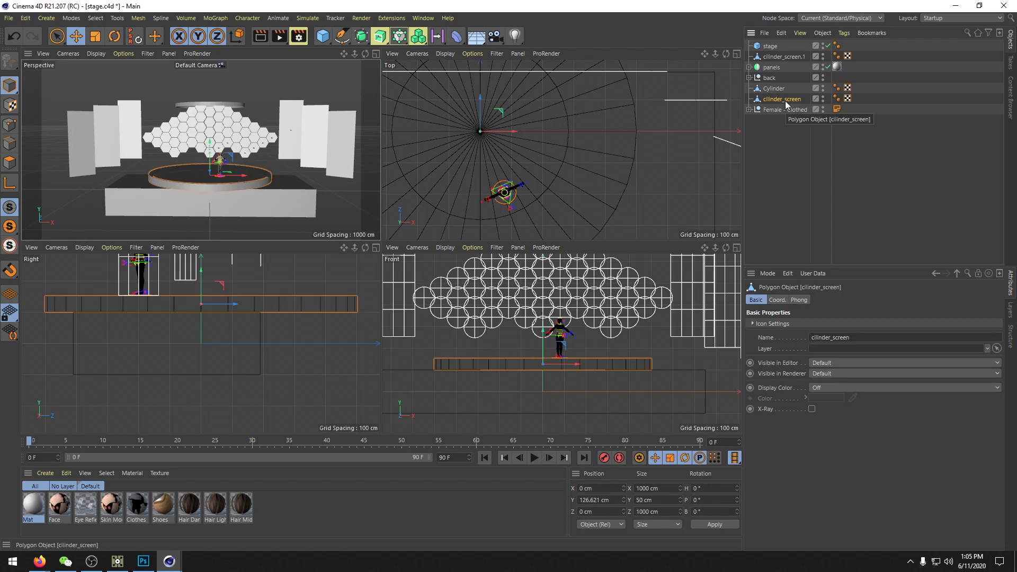
pyautogui.moveTo(783, 56); pyautogui.dragTo(783, 99)
pyautogui.click(783, 99)
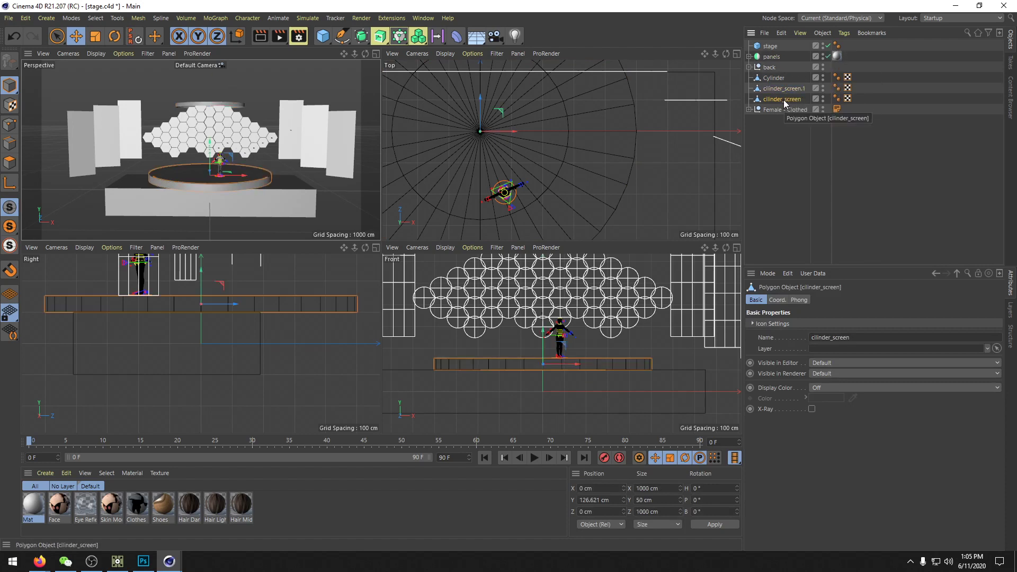
# Step: Start an FBX export of cilinder_screen with animation tracks excluded and textures and materials kept
pyautogui.click(9, 18)
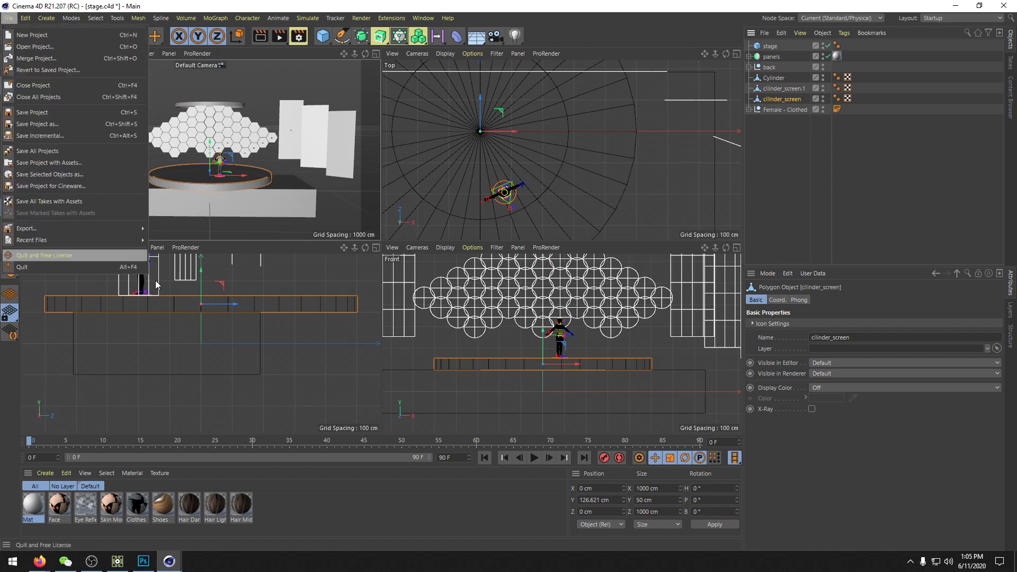
pyautogui.moveTo(78, 229)
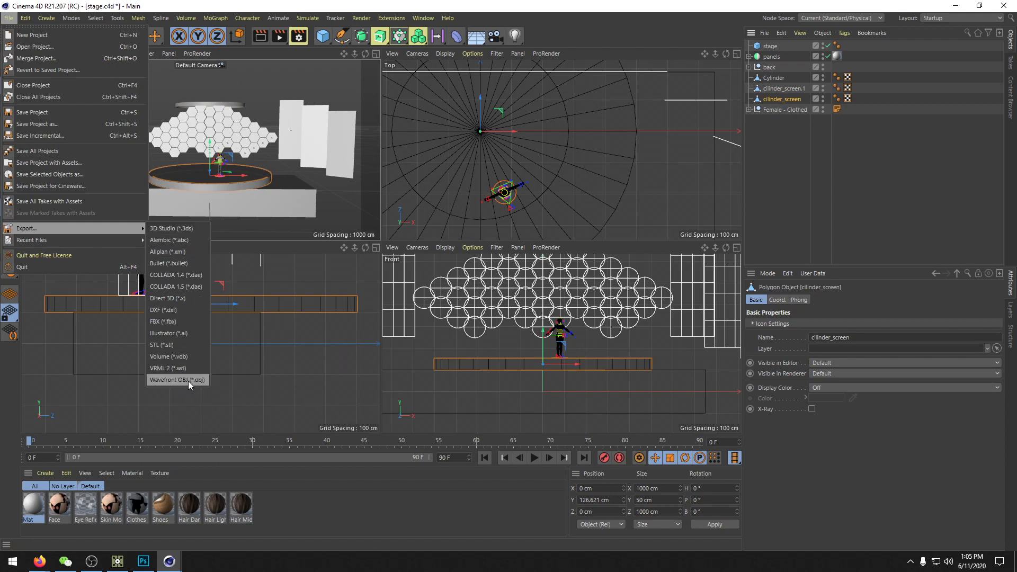
pyautogui.click(169, 323)
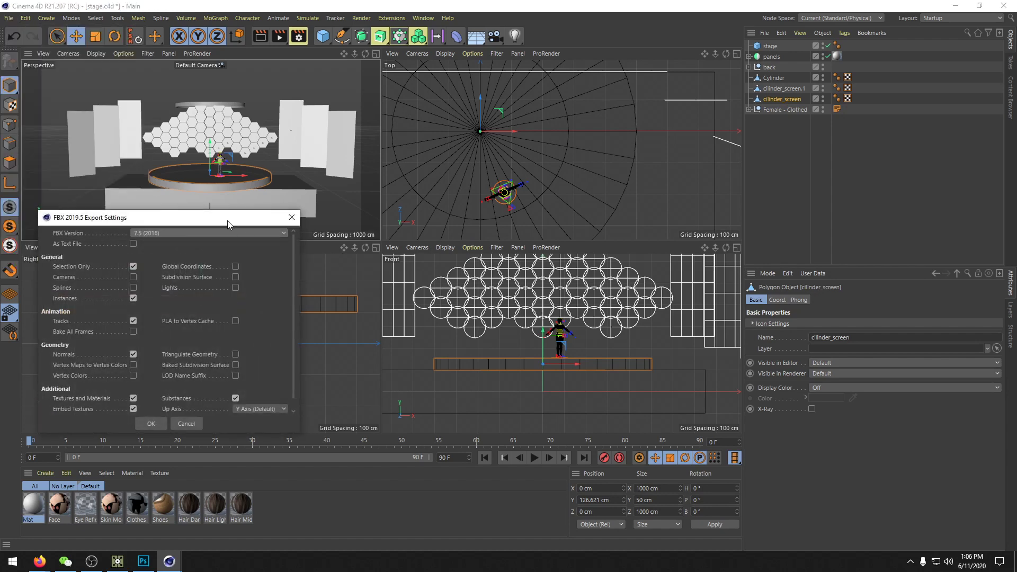
pyautogui.moveTo(207, 217); pyautogui.dragTo(568, 171)
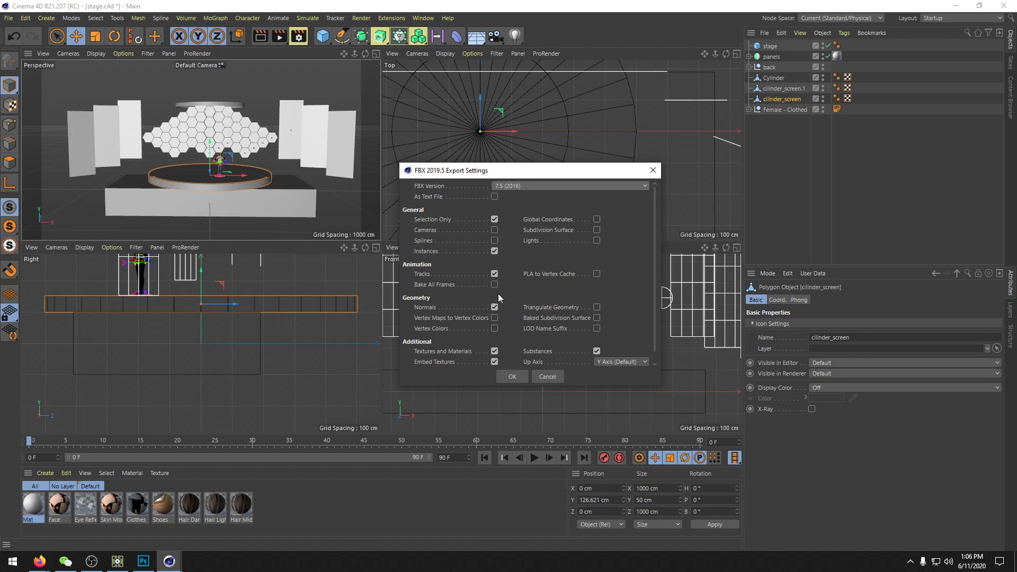
pyautogui.click(494, 274)
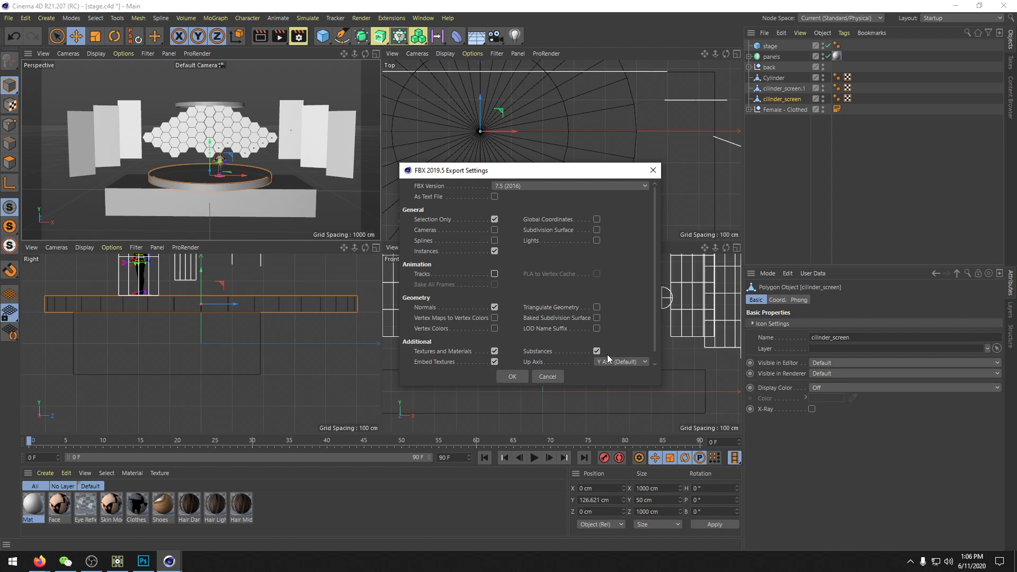
pyautogui.click(495, 351)
pyautogui.click(494, 351)
pyautogui.click(506, 378)
# Step: Create a data folder inside the stage folder and a 3d subfolder inside data as the export destination
pyautogui.click(99, 61)
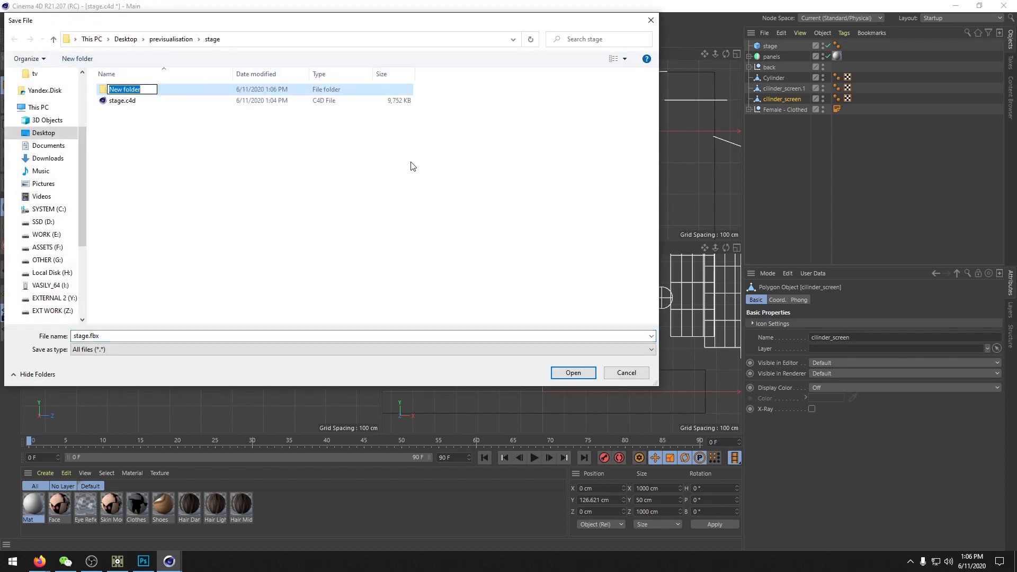
pyautogui.write('data')
pyautogui.press('Return')
pyautogui.press('Return')
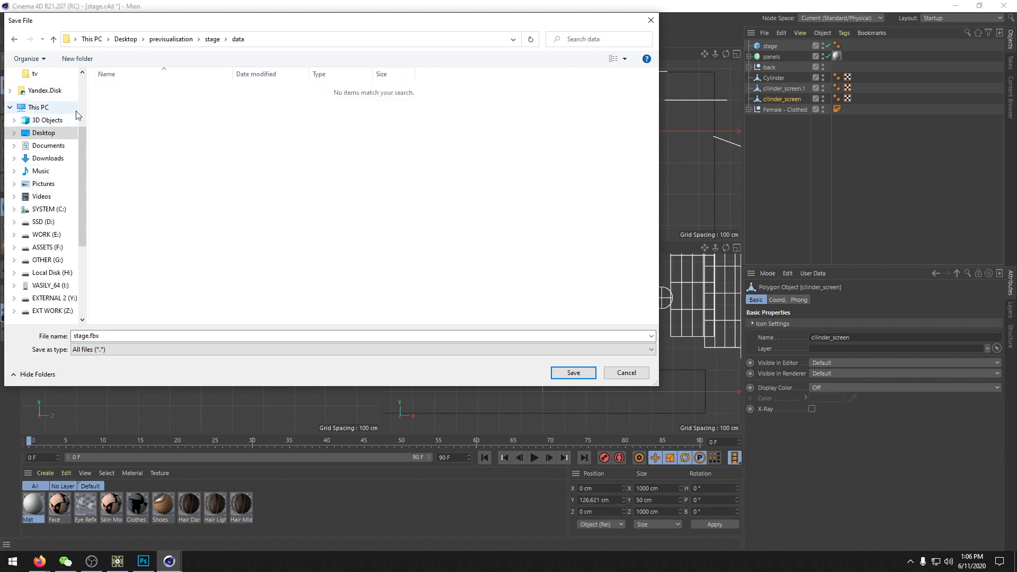
pyautogui.click(78, 58)
pyautogui.write('3d')
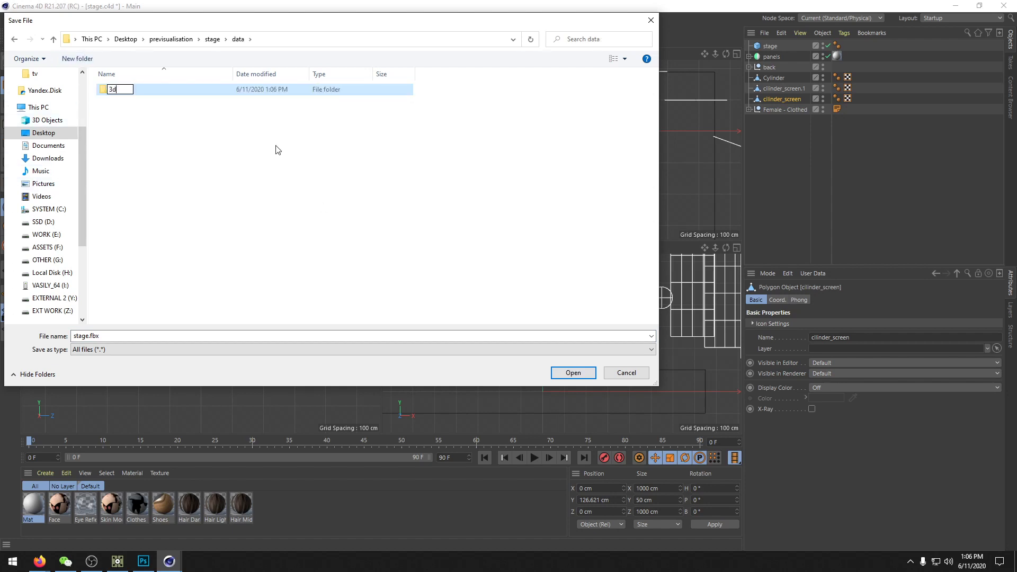
pyautogui.press('Return')
pyautogui.press('Return')
# Step: Save the FBX export in the 3d folder under the name cilindr_screen
pyautogui.doubleClick(250, 336)
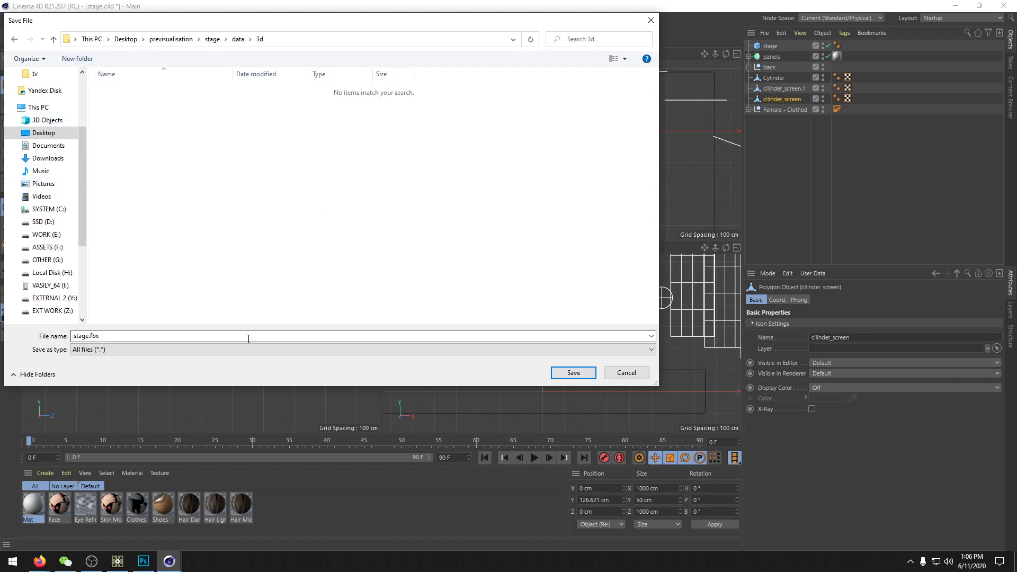
pyautogui.write('cilinder_screen')
pyautogui.press('Return')
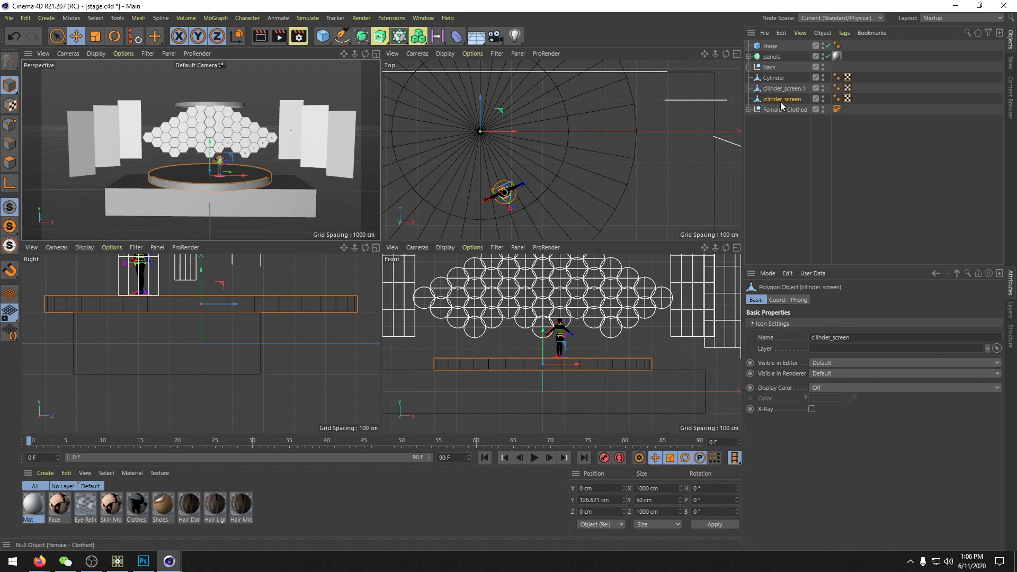
# Step: Export cilinder_screen.1 as FBX with the same export settings into data/3d, named cilindr_screen_top.fbx
pyautogui.click(783, 88)
pyautogui.click(10, 19)
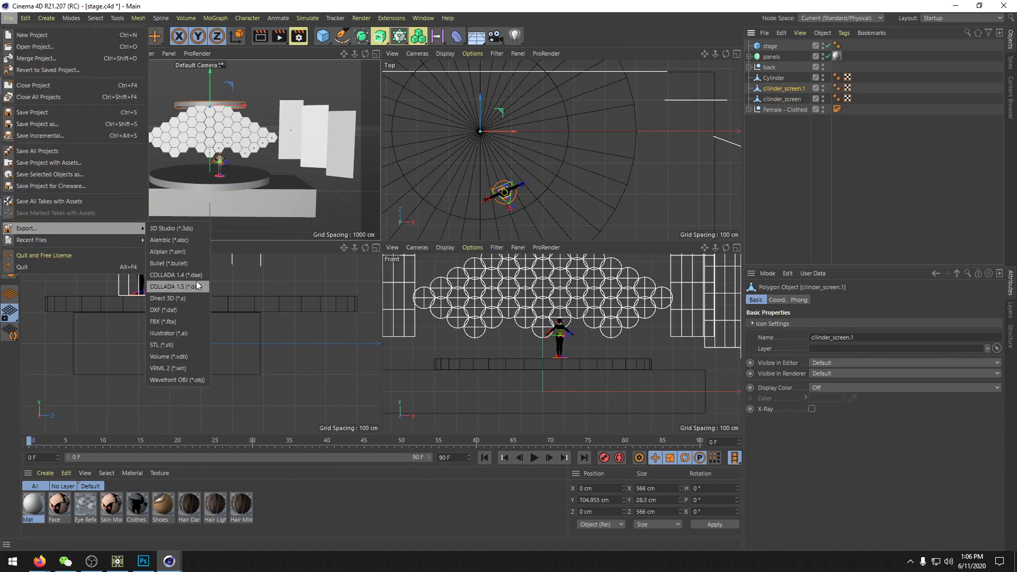
pyautogui.click(177, 321)
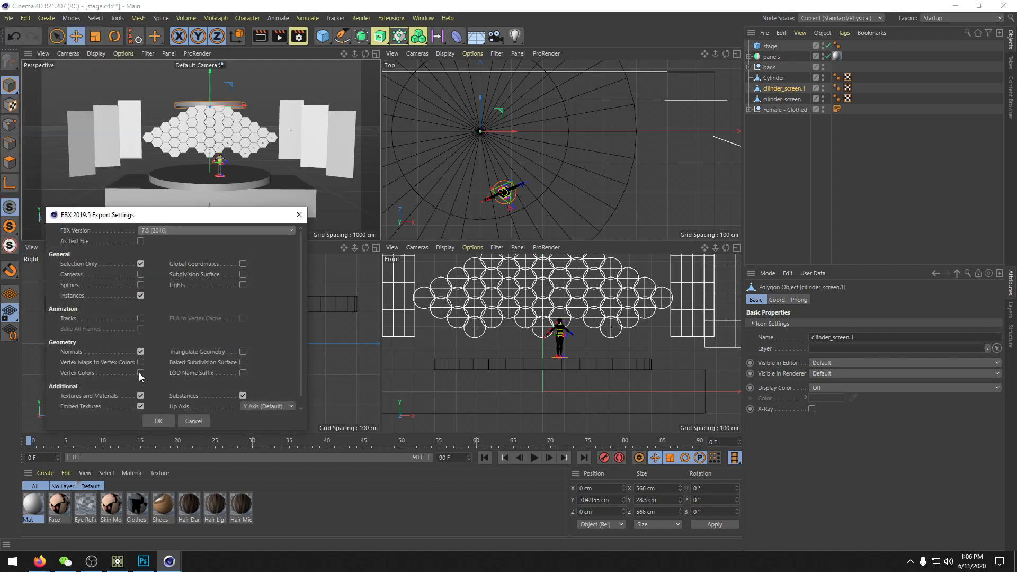
pyautogui.click(158, 421)
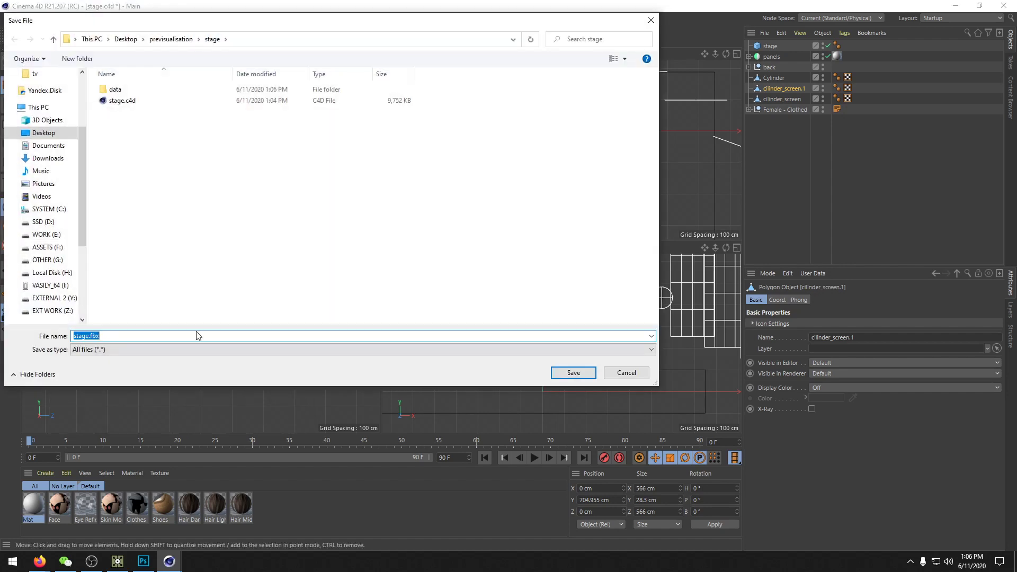
pyautogui.doubleClick(120, 100)
pyautogui.click(120, 91)
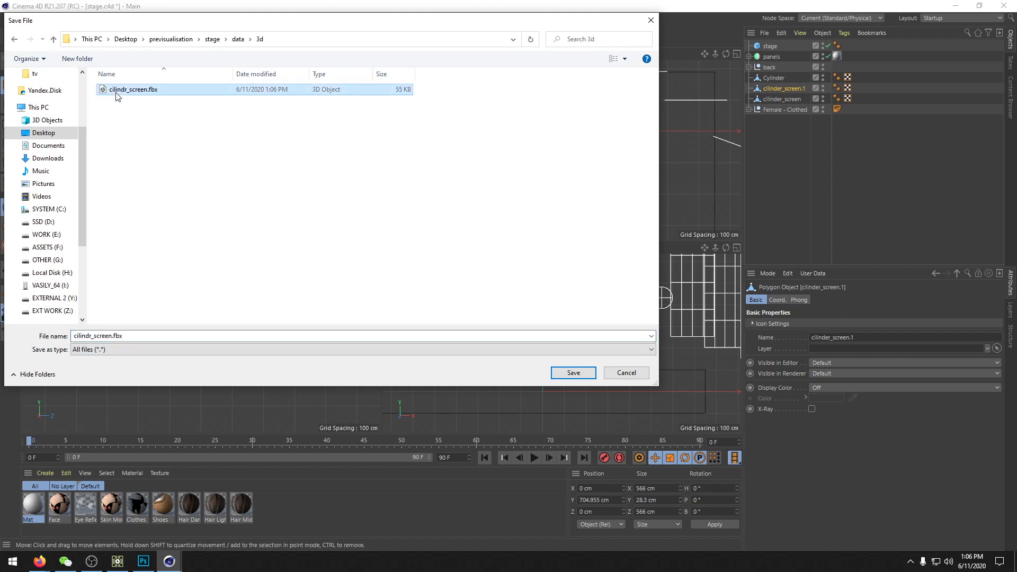
pyautogui.click(113, 337)
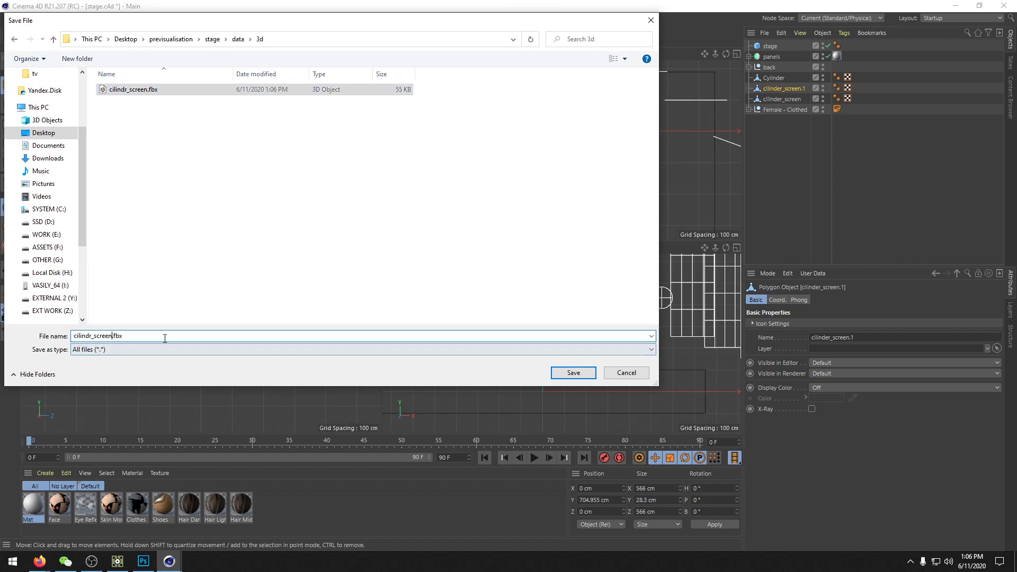
pyautogui.write('_bg')
pyautogui.press('Return')
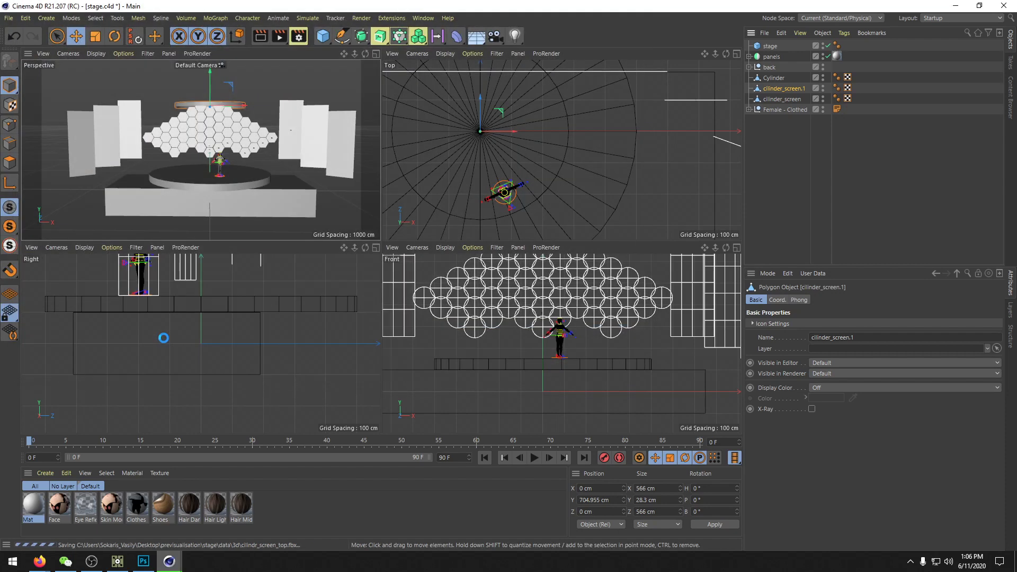
# Step: Export the Cylinder disc on the round platform as FBX into data/3d, keeping the file name stage.fbx
pyautogui.click(522, 125)
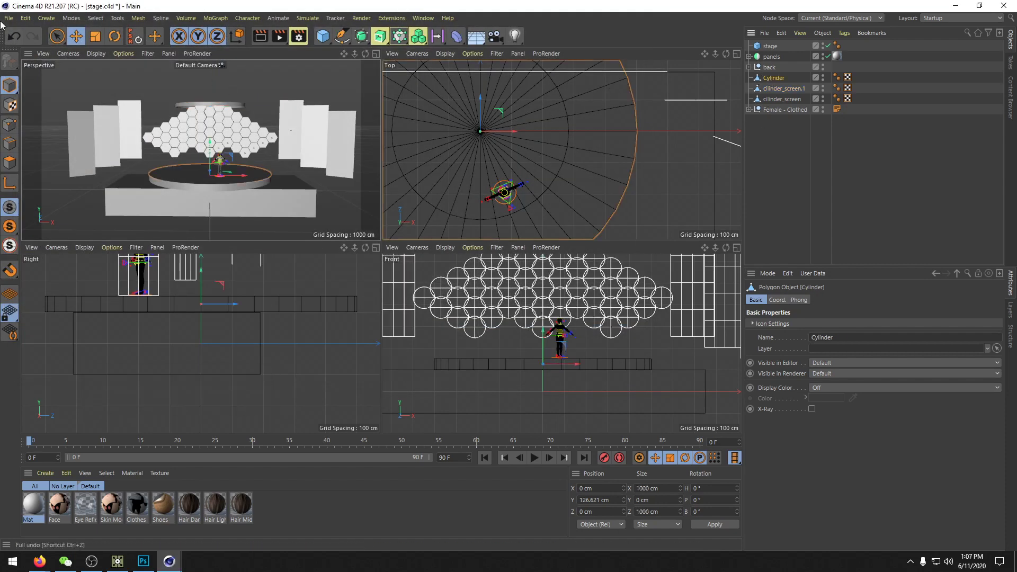
pyautogui.click(9, 18)
pyautogui.moveTo(45, 233)
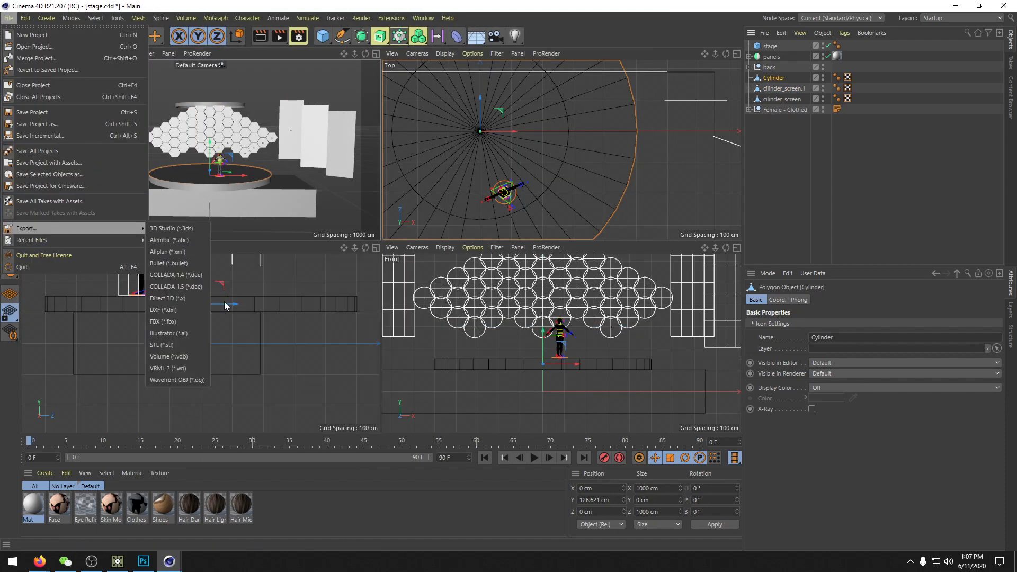
pyautogui.click(174, 320)
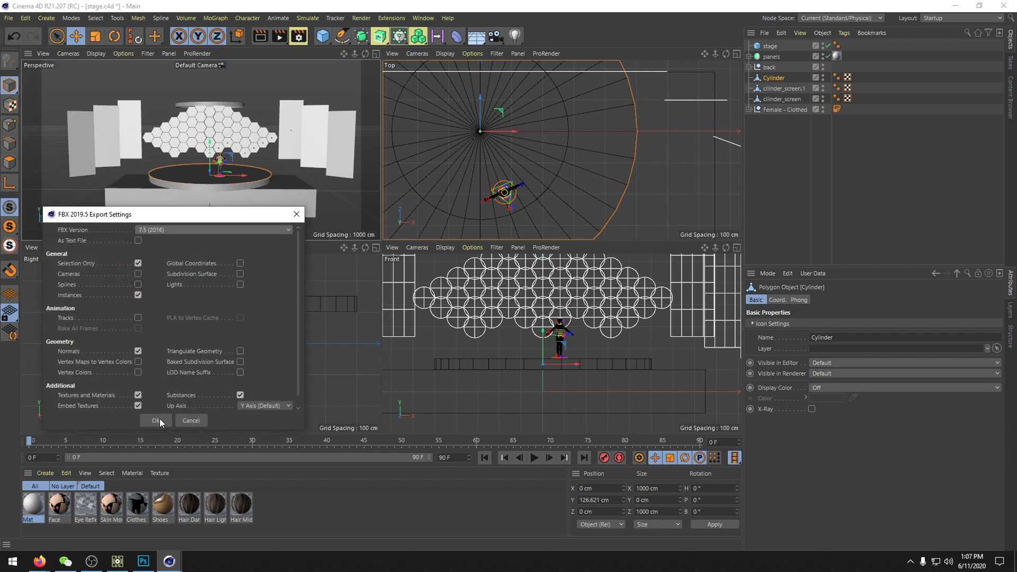
pyautogui.click(159, 419)
pyautogui.doubleClick(113, 90)
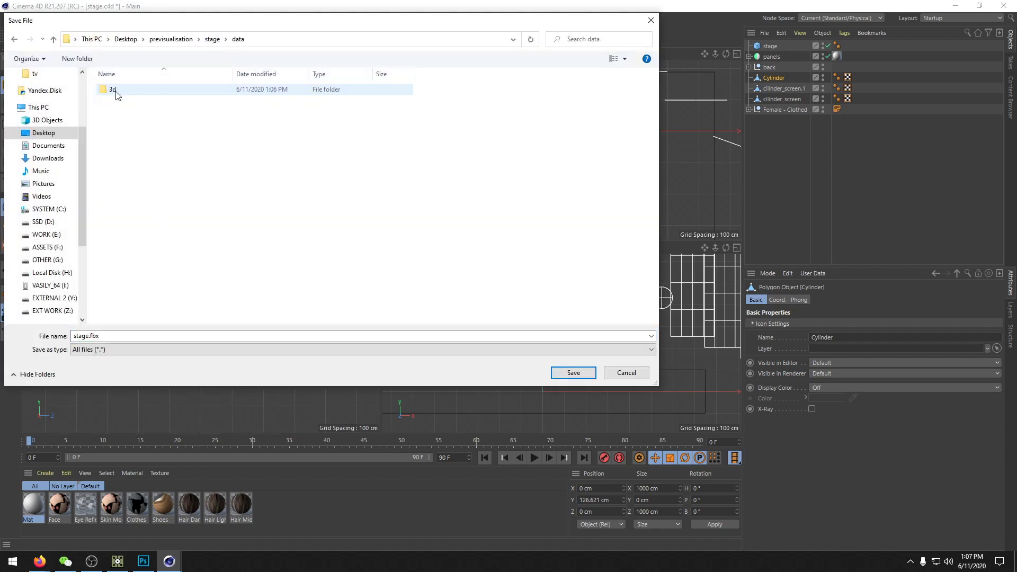
pyautogui.click(112, 91)
pyautogui.doubleClick(113, 90)
pyautogui.moveTo(209, 23); pyautogui.dragTo(358, 53)
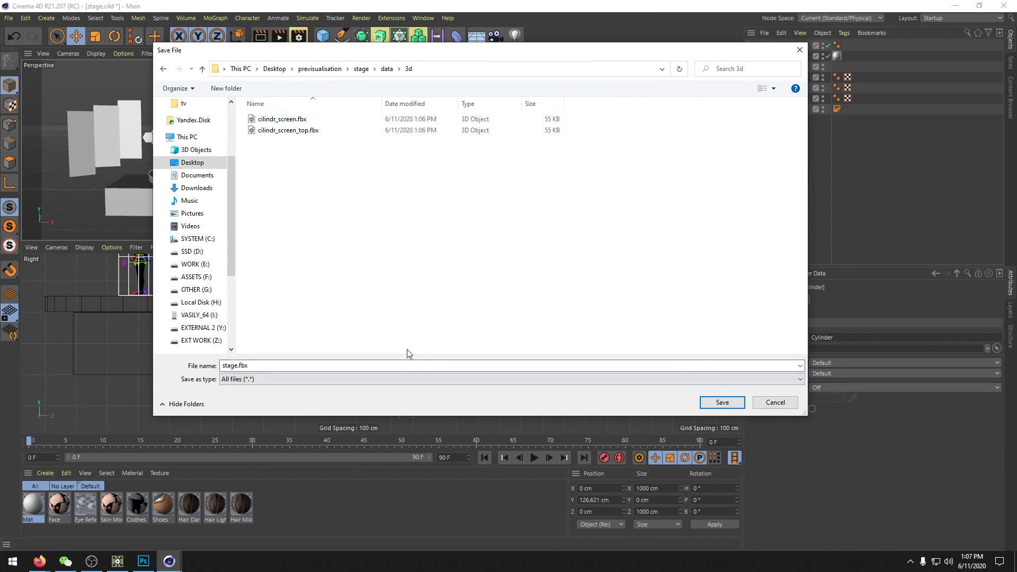
pyautogui.click(267, 370)
pyautogui.click(719, 403)
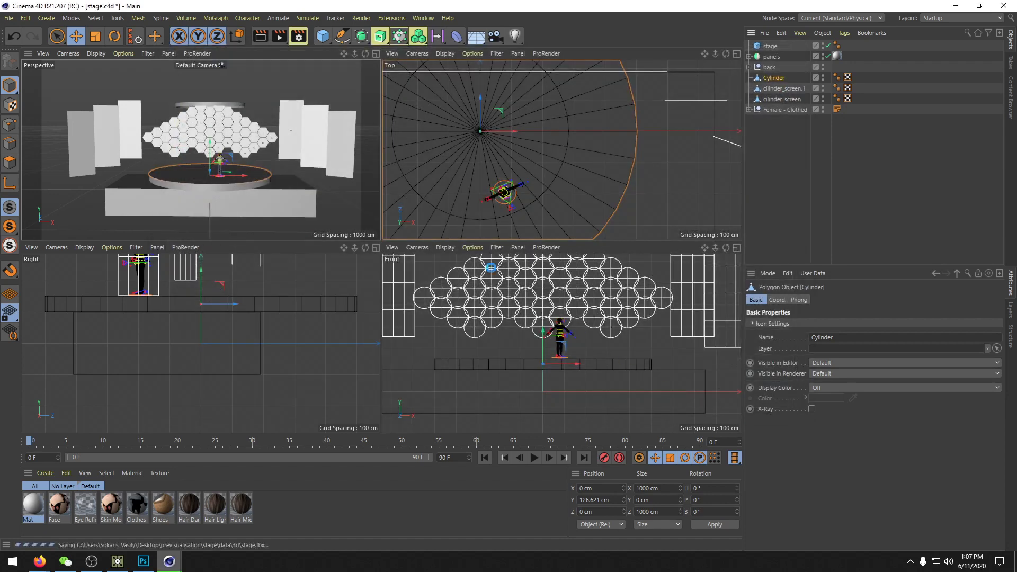
# Step: Try to merge the back hierarchy into a single object with Connect Objects + Delete, and undo the merge
pyautogui.click(771, 68)
pyautogui.click(748, 68)
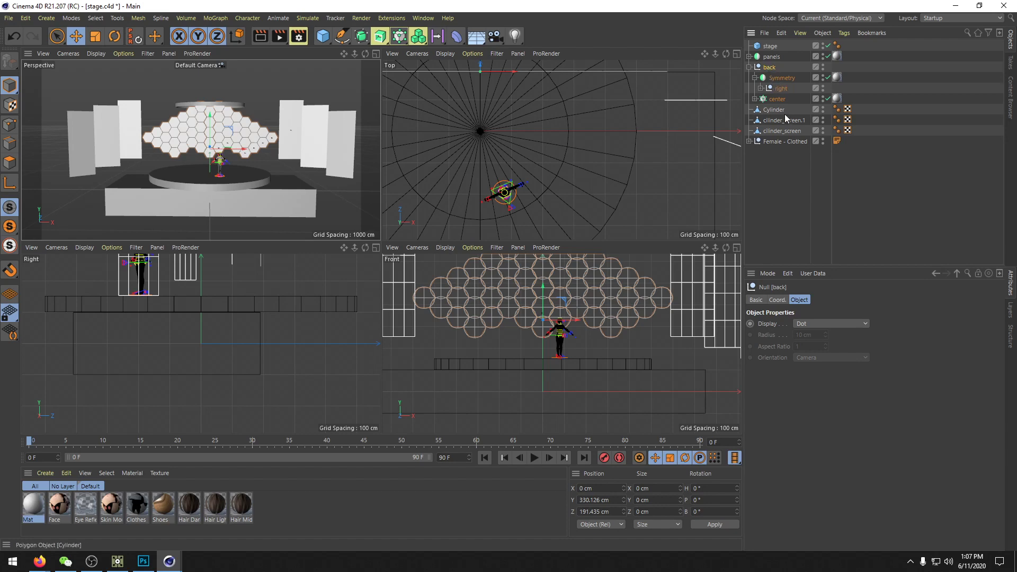
pyautogui.keyDown('shift'); pyautogui.click(775, 100); pyautogui.keyUp('shift')
pyautogui.rightClick(775, 100)
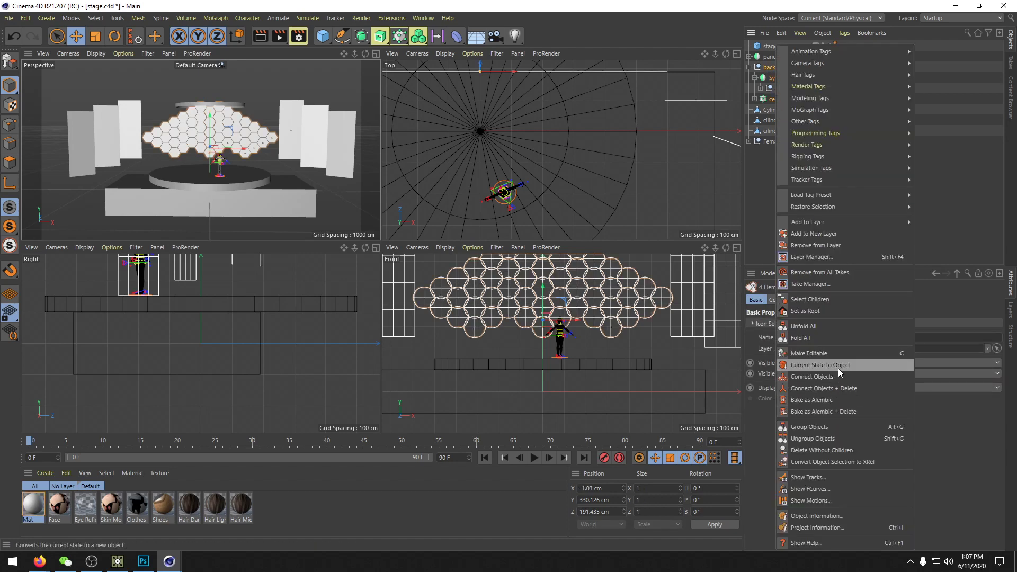
pyautogui.click(818, 389)
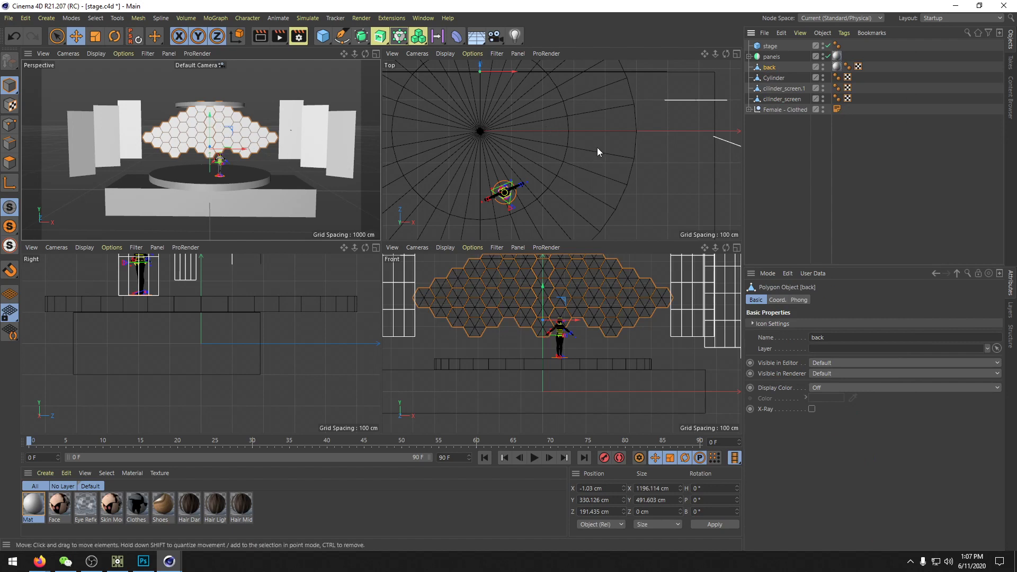
pyautogui.hotkey('ctrl', 'z')
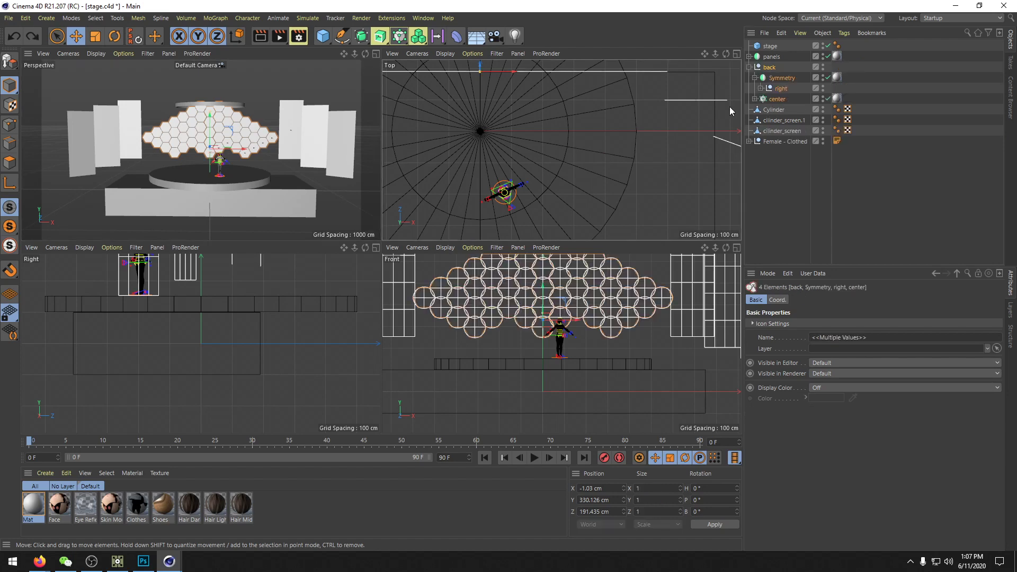
# Step: Expand the right group of the back screen and set Cloner.1's Z position to -10 cm
pyautogui.click(760, 88)
pyautogui.click(783, 99)
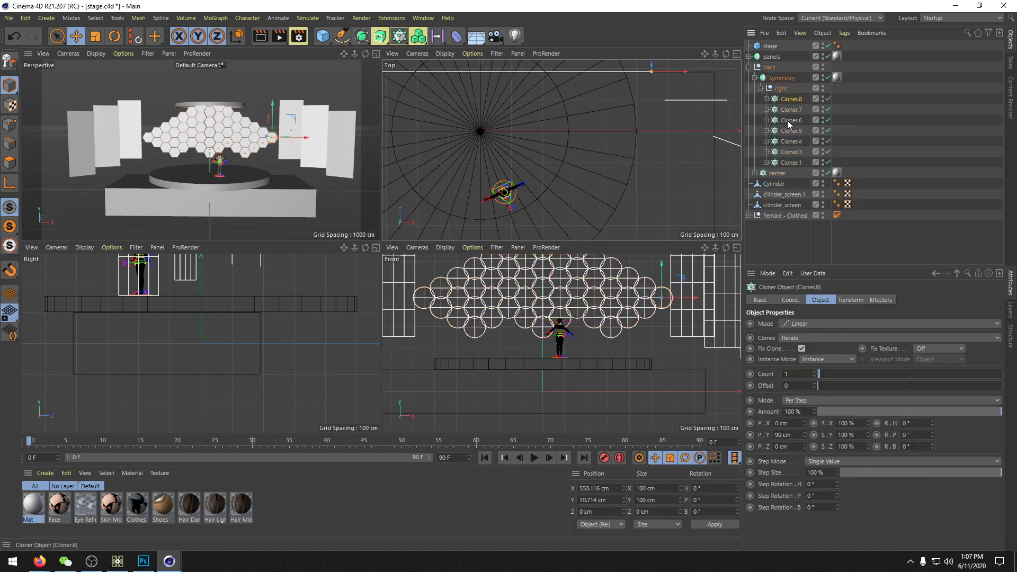
pyautogui.click(791, 152)
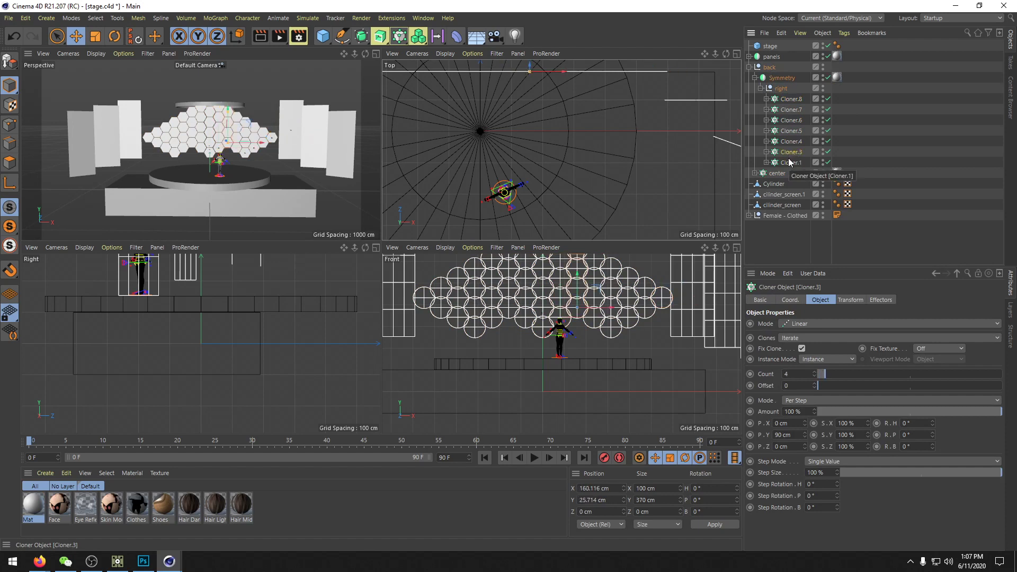
pyautogui.click(789, 162)
pyautogui.click(790, 301)
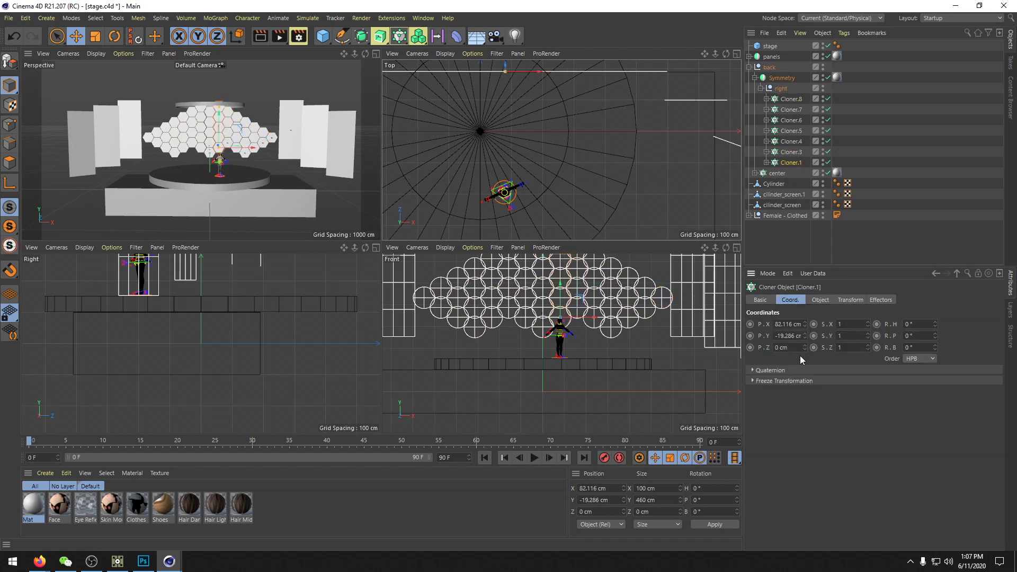
pyautogui.moveTo(793, 346); pyautogui.dragTo(727, 346)
pyautogui.write('10')
pyautogui.press('Return')
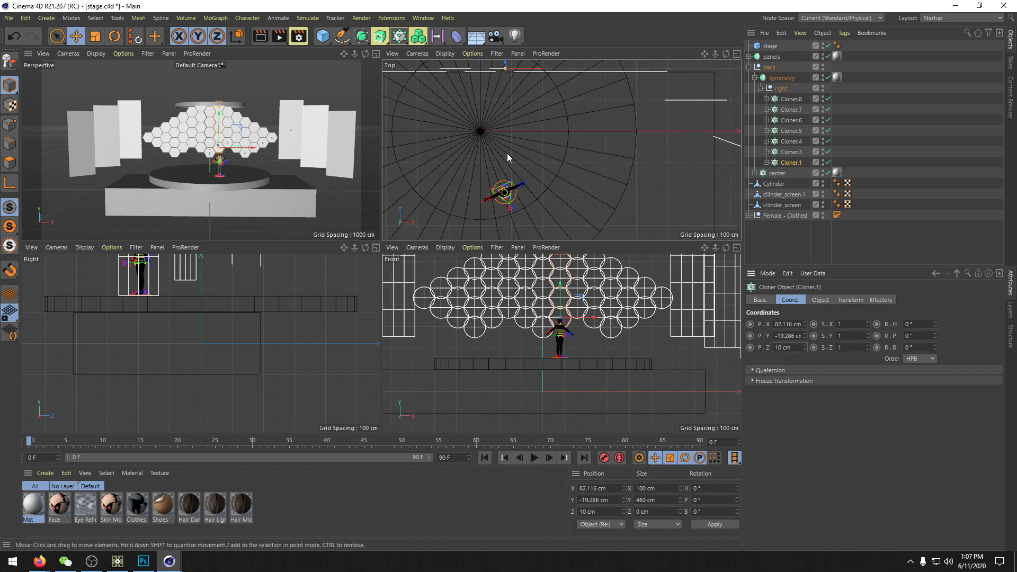
pyautogui.moveTo(507, 153); pyautogui.dragTo(508, 172, button='middle')
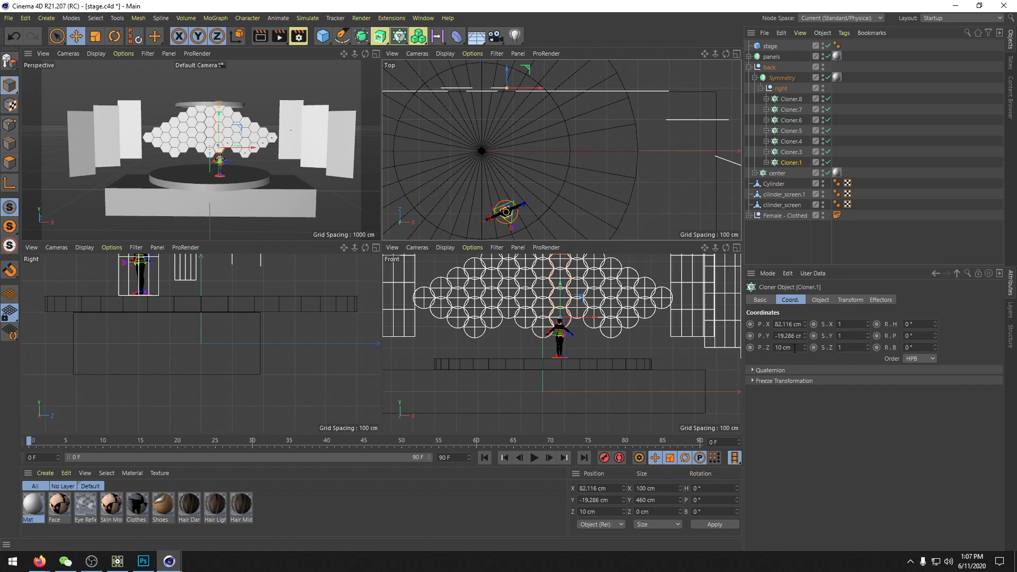
pyautogui.click(776, 348)
pyautogui.write('-')
pyautogui.press('Return')
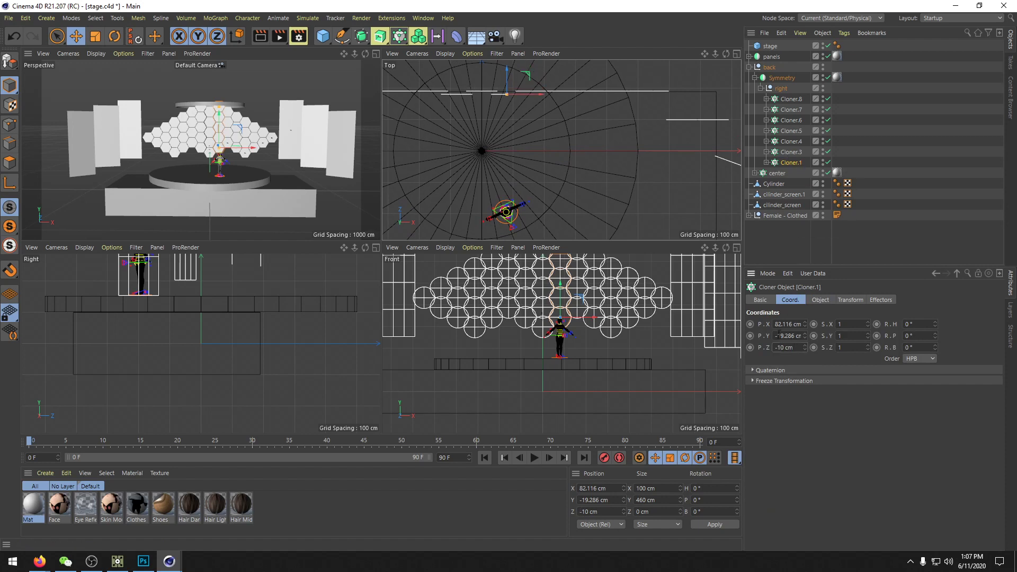
# Step: Set the Z position of Cloner.3 to -20 cm
pyautogui.click(791, 152)
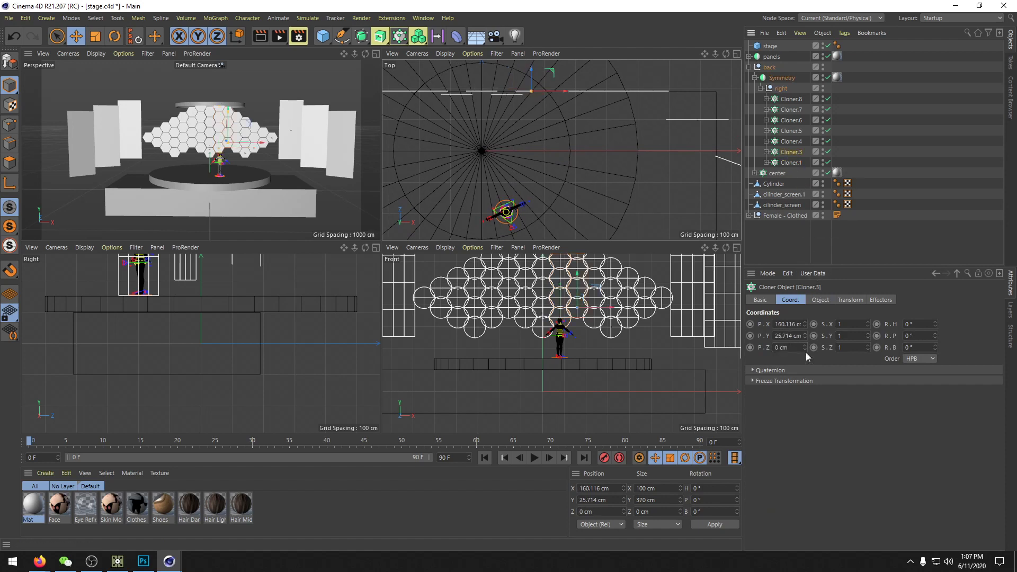
pyautogui.click(776, 347)
pyautogui.write('-2')
pyautogui.press('Return')
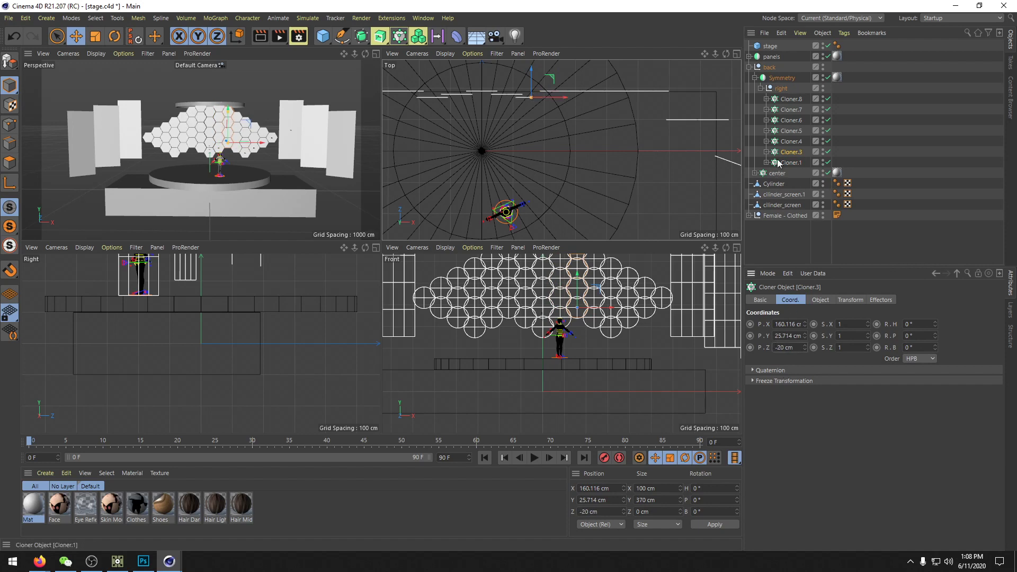
# Step: Set the Z position of Cloner.4 to -40 cm and of Cloner.5 to -50 cm
pyautogui.click(791, 141)
pyautogui.click(775, 348)
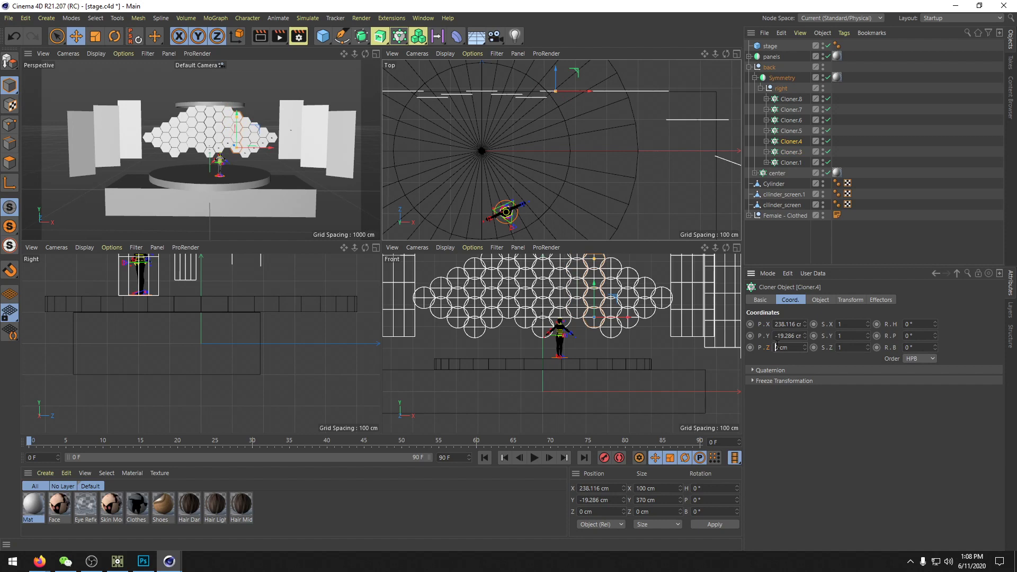
pyautogui.write('-4')
pyautogui.press('Return')
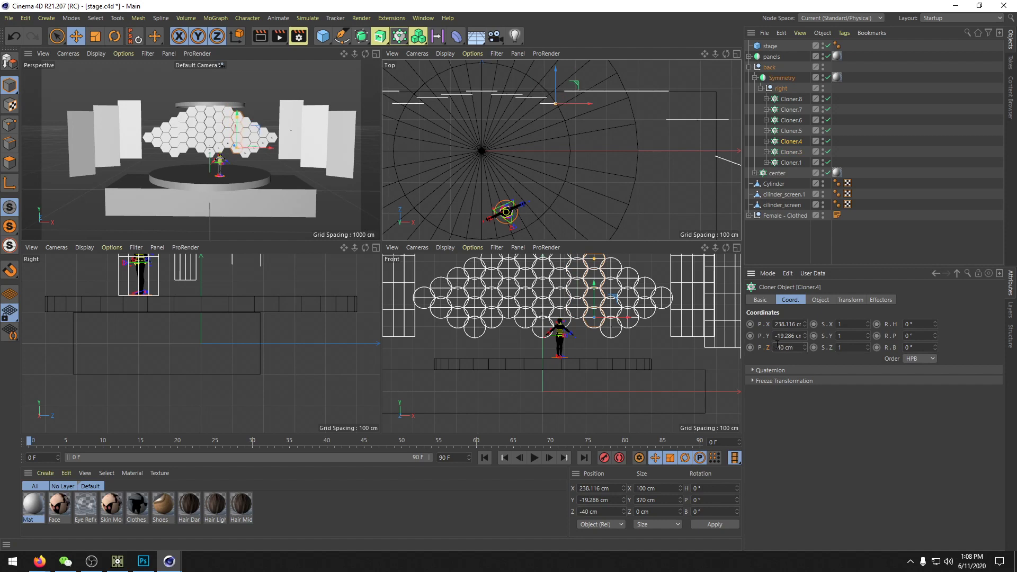
pyautogui.click(791, 130)
pyautogui.click(776, 348)
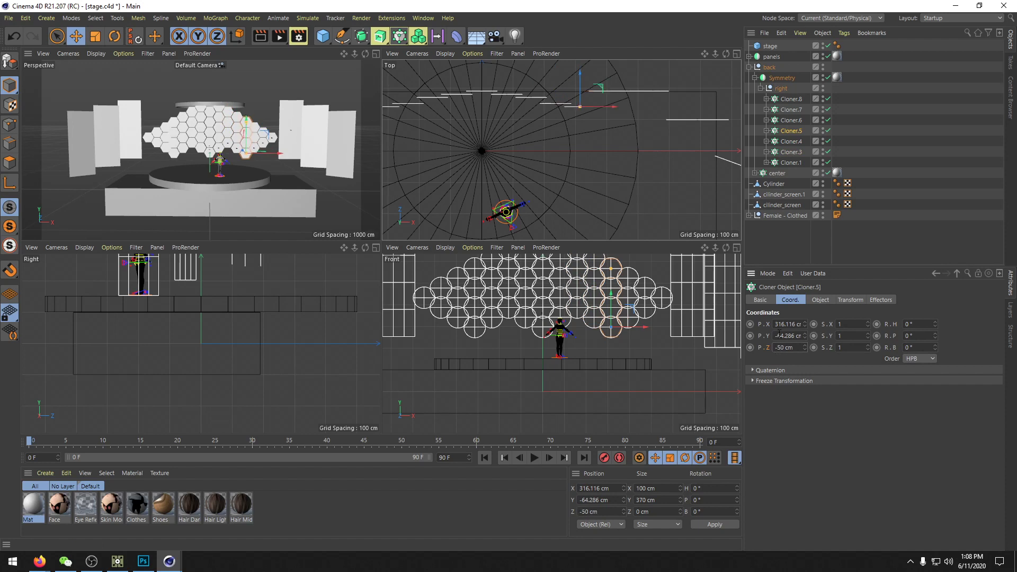
# Step: Set the Z position of Cloner.6 to -60 cm and of Cloner.7 to -70 cm
pyautogui.click(790, 119)
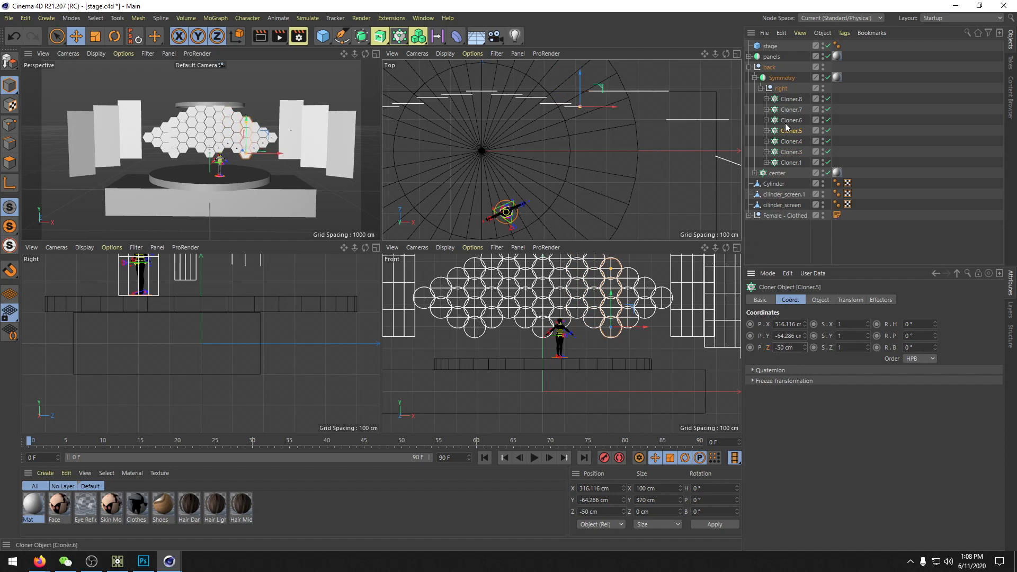
pyautogui.click(776, 348)
pyautogui.write('-6')
pyautogui.press('Return')
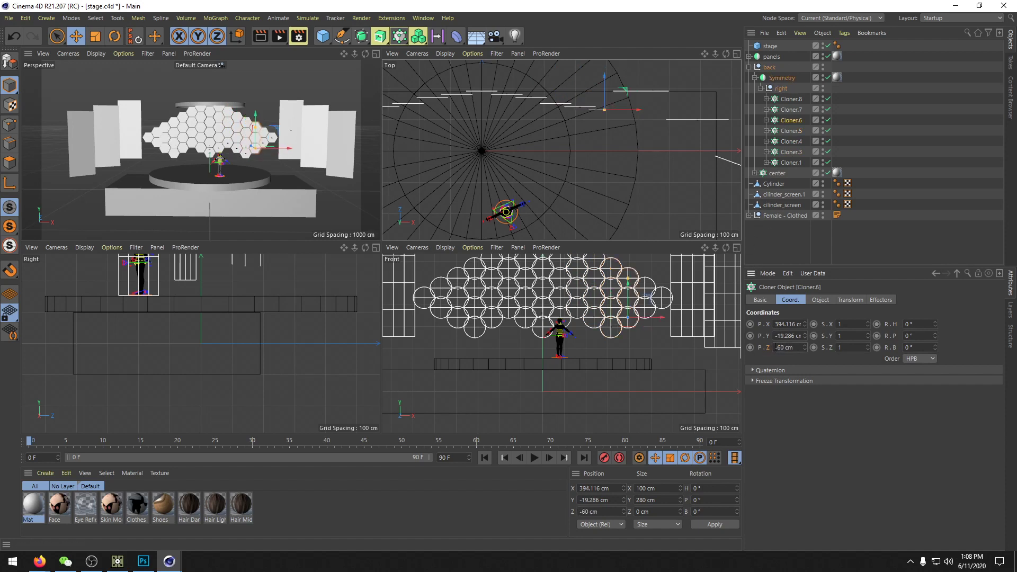
pyautogui.click(791, 109)
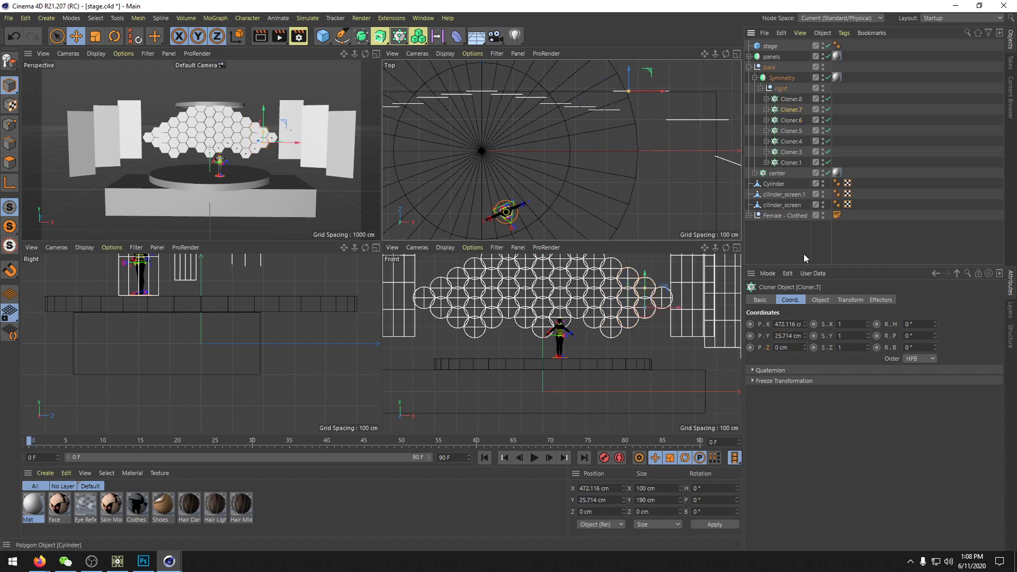
pyautogui.click(776, 347)
pyautogui.write('-7')
pyautogui.press('Return')
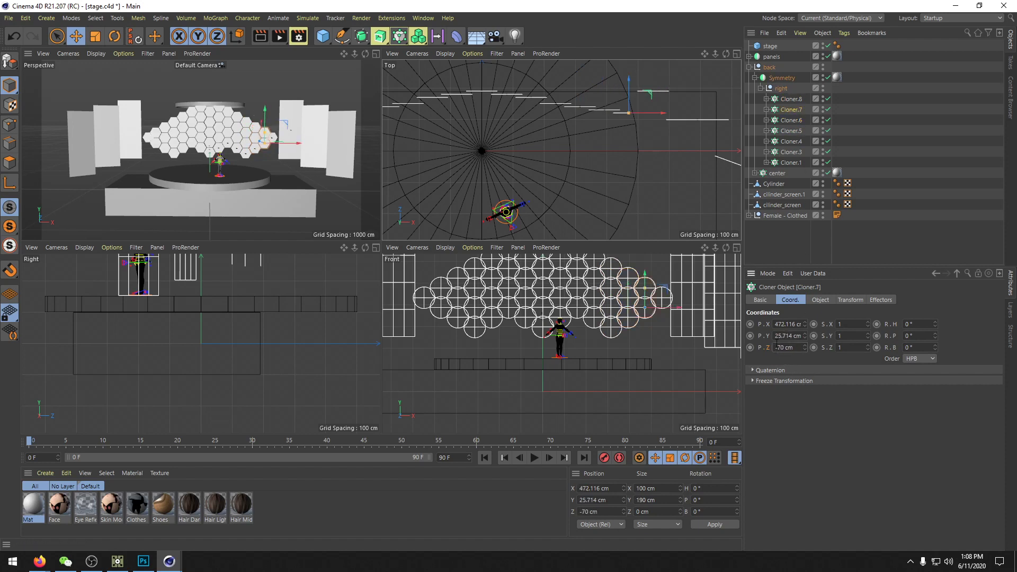
# Step: Set the Z position of Cloner.8, the outermost hexagon column, to -80 cm, correcting the mistaken -800 cm entry
pyautogui.click(790, 100)
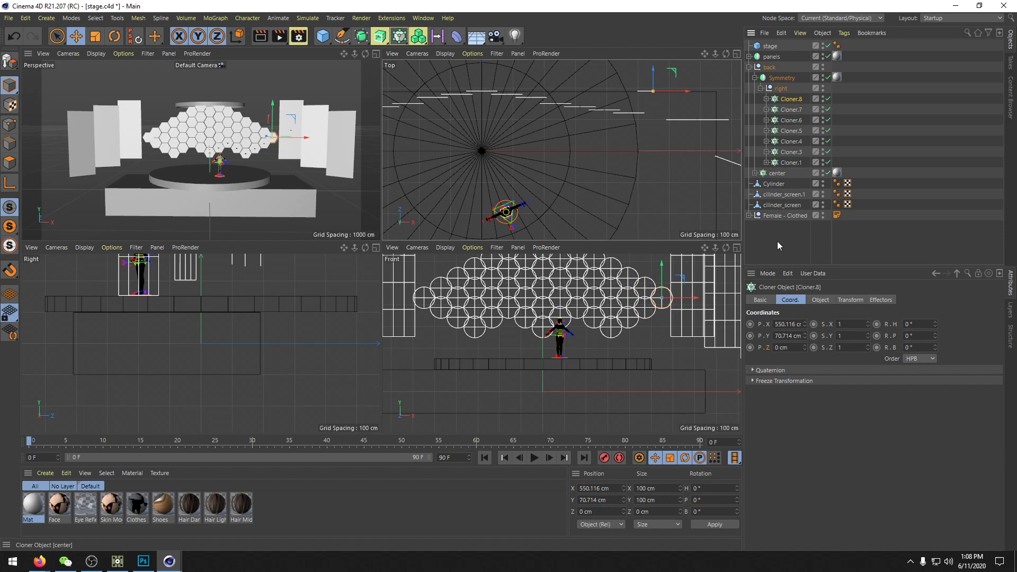
pyautogui.click(776, 347)
pyautogui.write('-80')
pyautogui.press('Return')
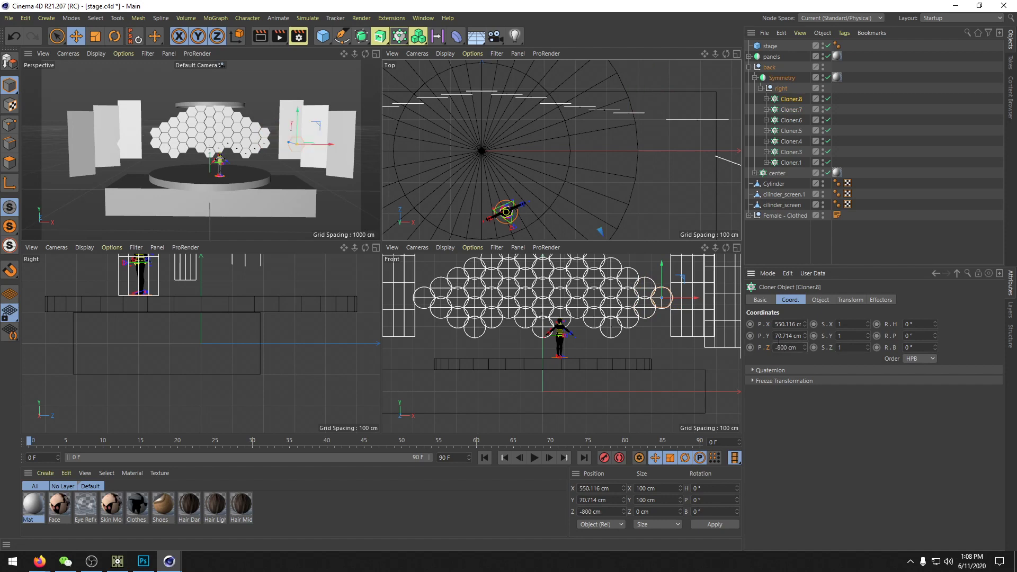
pyautogui.keyDown('alt'); pyautogui.moveTo(207, 161); pyautogui.dragTo(215, 182); pyautogui.keyUp('alt')
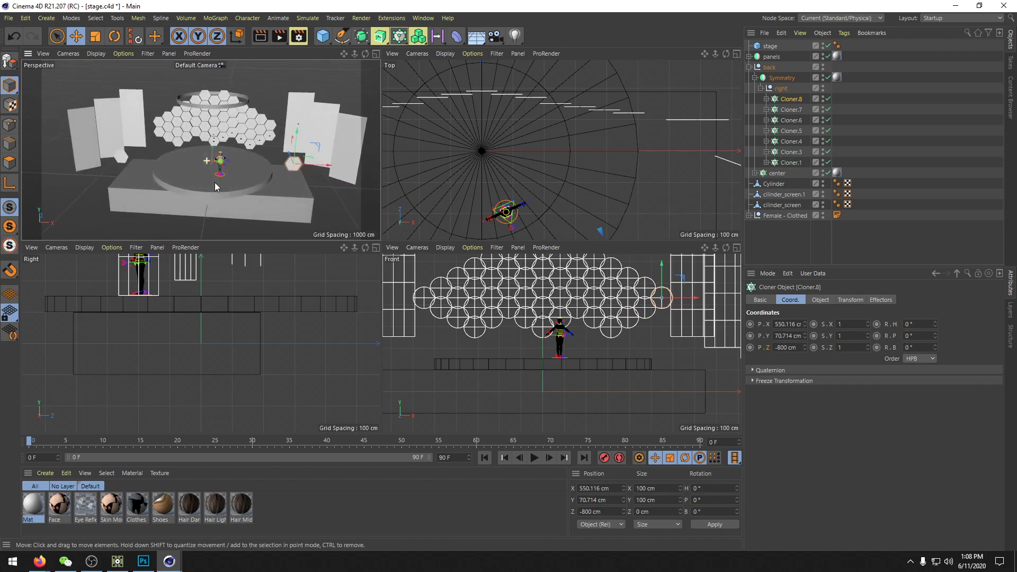
pyautogui.click(784, 348)
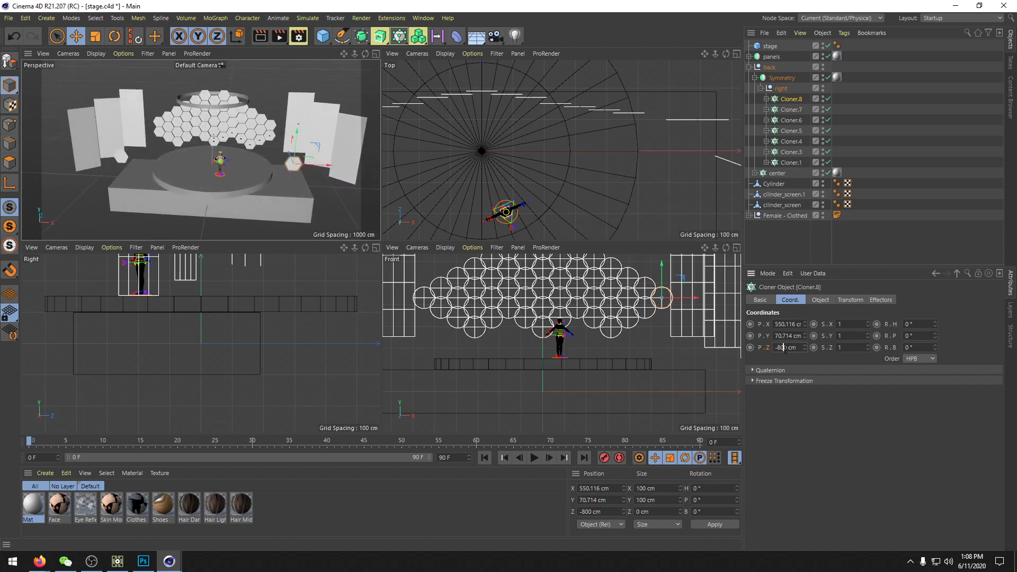
pyautogui.press('Return')
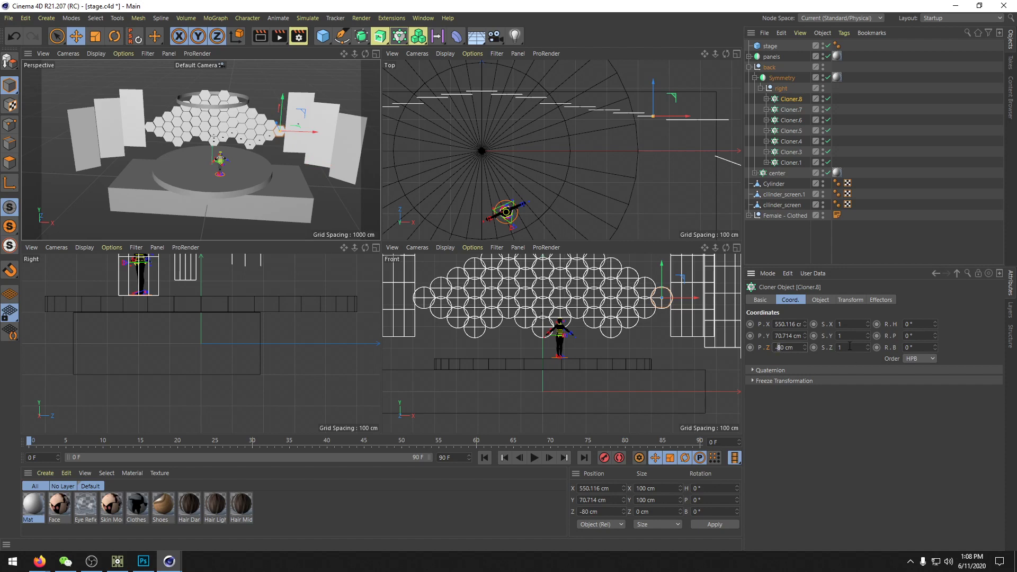
# Step: Move Cloner.8 further forward, trying a Z position of -120 cm before settling on -150 cm
pyautogui.write('12')
pyautogui.press('Return')
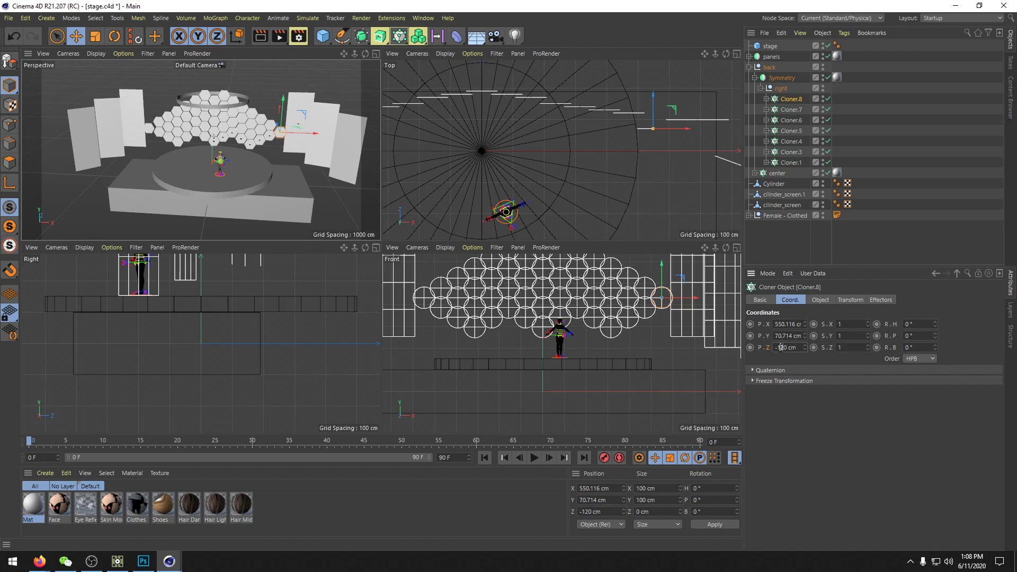
pyautogui.write('5')
pyautogui.press('Return')
# Step: Set the Z position of Cloner.7 to -120 cm, removing the extra zero from the mistaken -1200 cm entry
pyautogui.click(791, 109)
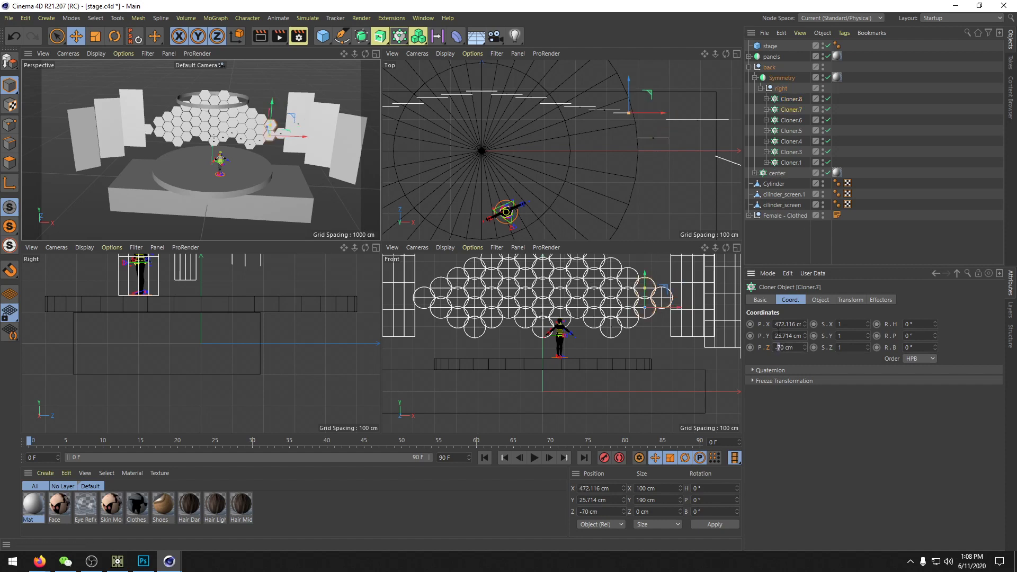
pyautogui.press('Return')
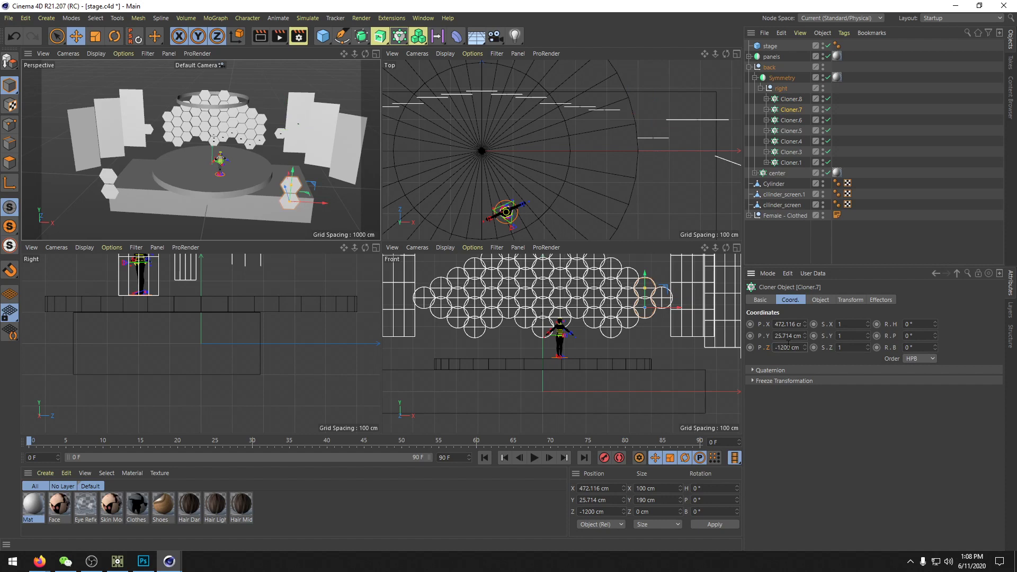
pyautogui.click(787, 347)
pyautogui.press('BackSpace')
pyautogui.press('Return')
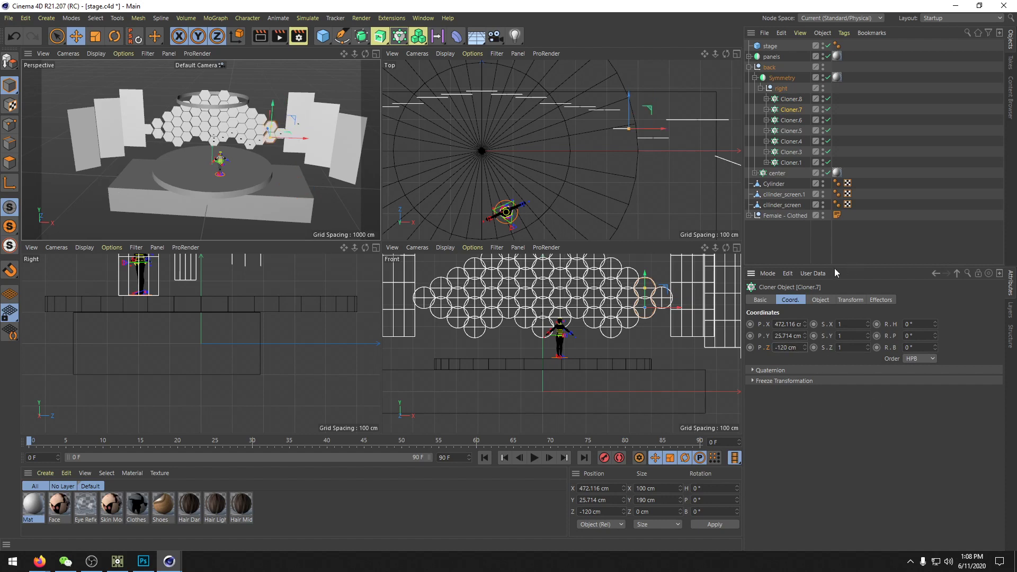
# Step: Set the Z position of Cloner.6 to -80 cm, then to -100 cm, undoing the mistaken -1000 cm entry
pyautogui.click(790, 121)
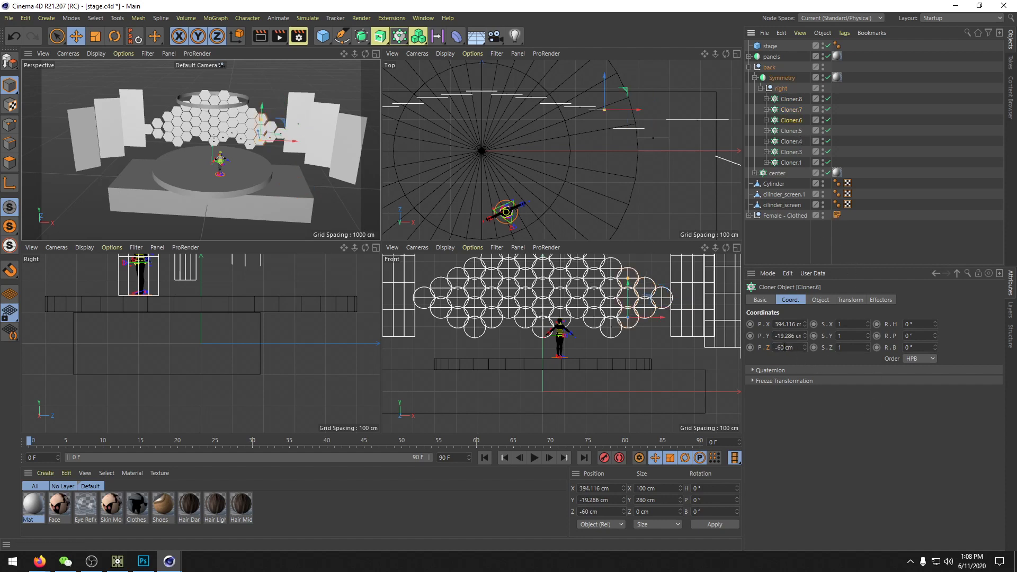
pyautogui.click(781, 348)
pyautogui.write('8')
pyautogui.press('Return')
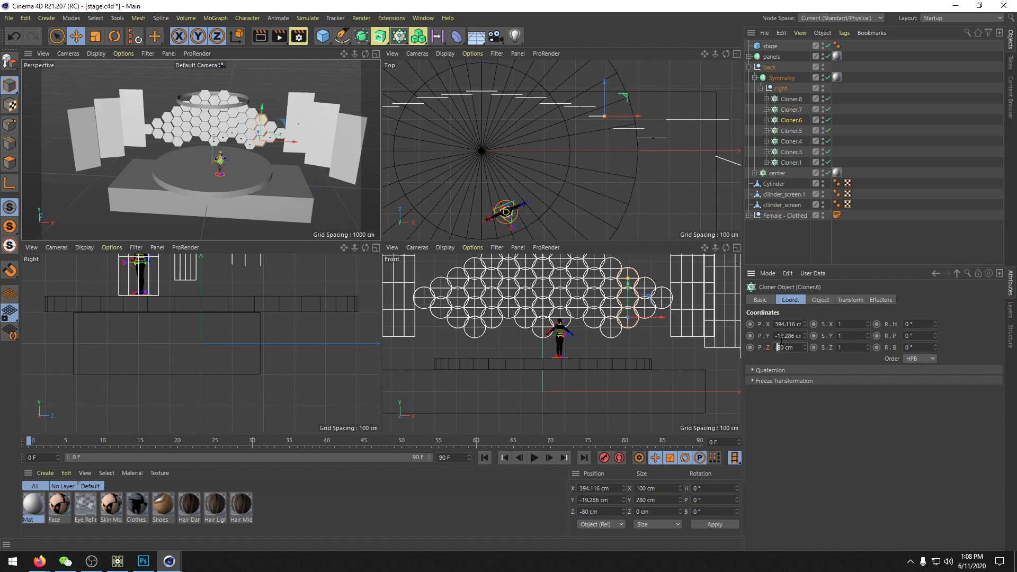
pyautogui.write('0')
pyautogui.press('Return')
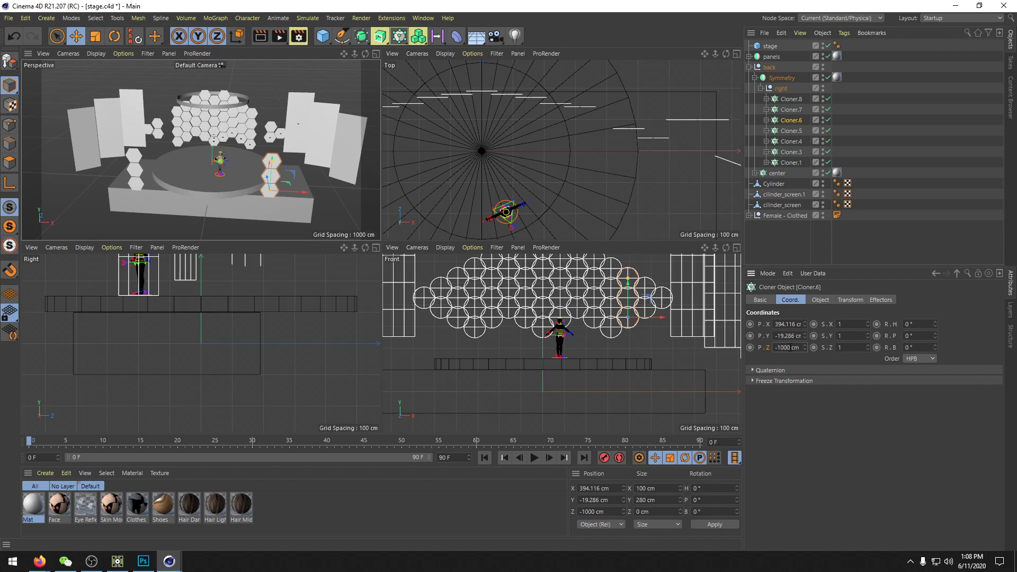
pyautogui.hotkey('ctrl', 'z')
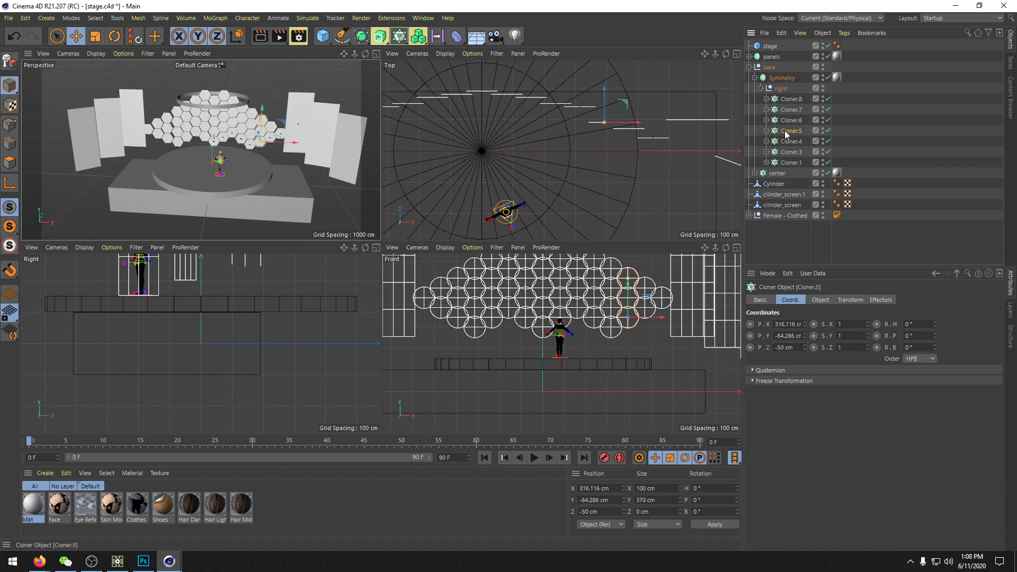
# Step: Set the Z position of Cloner.5 to -80 cm
pyautogui.click(783, 130)
pyautogui.click(780, 347)
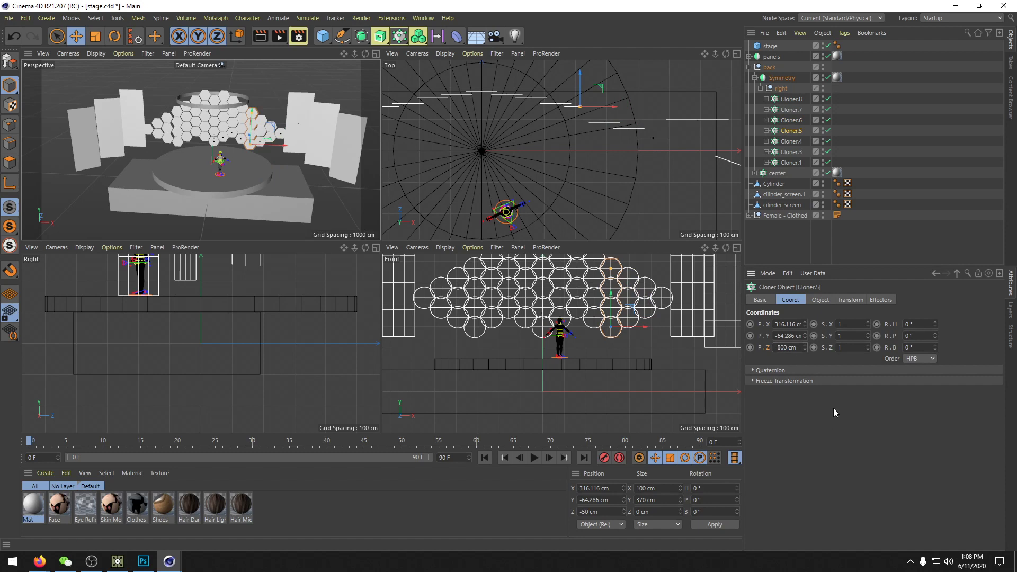
pyautogui.write('-800')
pyautogui.press('Return')
# Step: Check the Z position of Cloner.6, then undo and redo the last depth change of Cloner.5
pyautogui.click(793, 119)
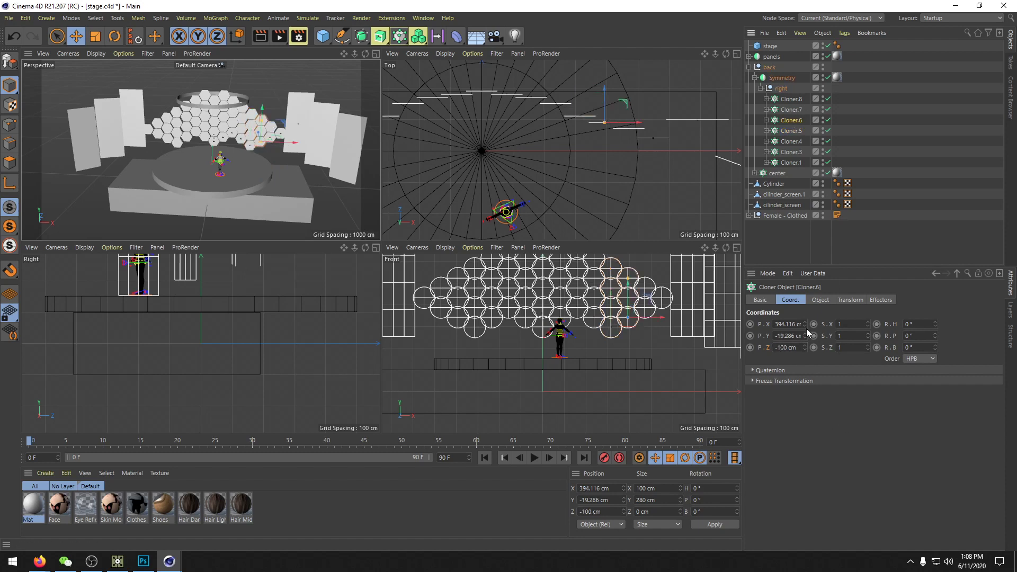
pyautogui.click(785, 347)
pyautogui.press('BackSpace')
pyautogui.press('BackSpace')
pyautogui.hotkey('ctrl', 'z')
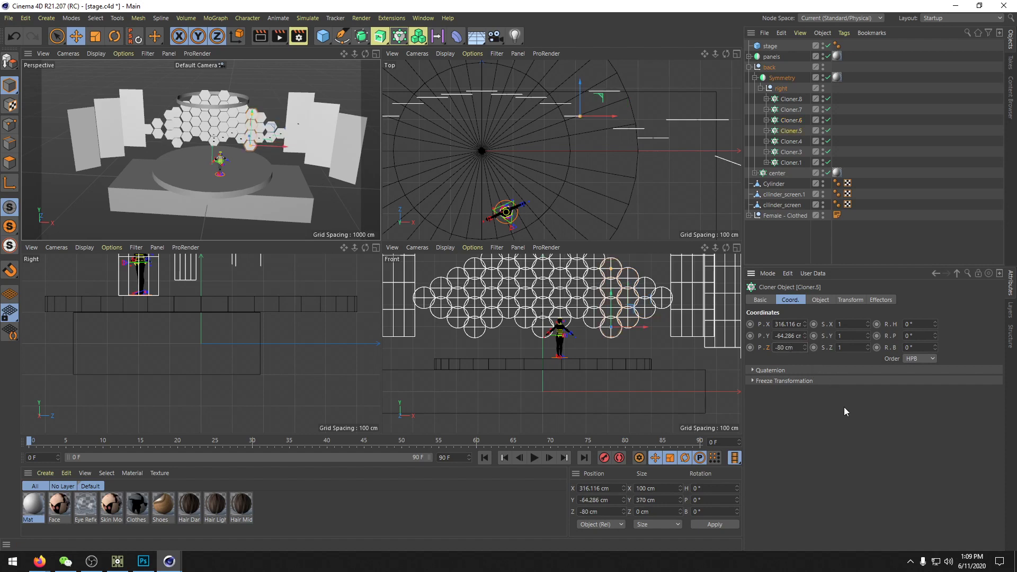
pyautogui.hotkey('ctrl', 'z')
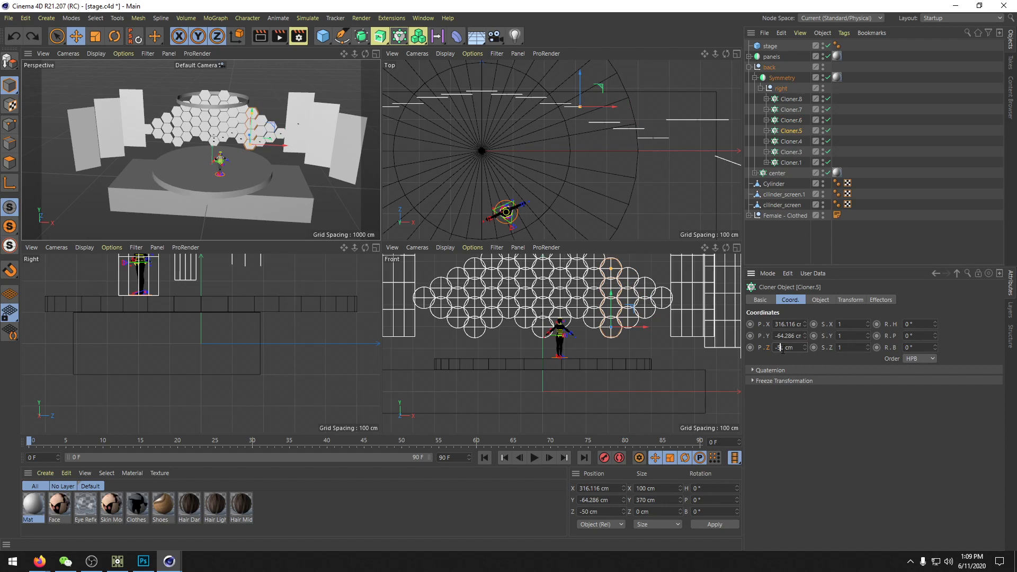
pyautogui.hotkey('ctrl', 'y')
pyautogui.hotkey('ctrl', 'y')
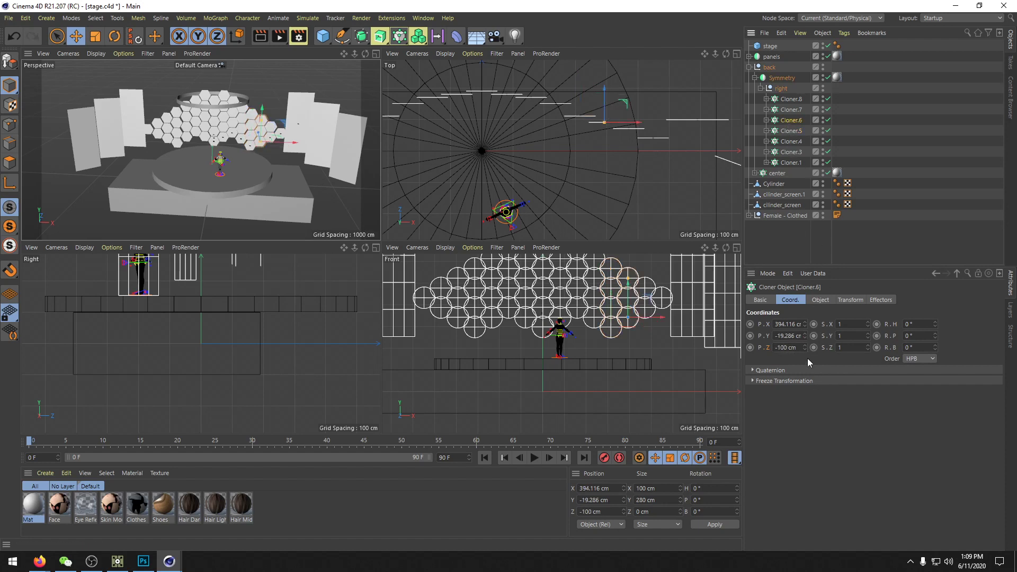
# Step: Set the Z position of Cloner.4 to -60 cm and of Cloner.3 to -30 cm
pyautogui.click(791, 143)
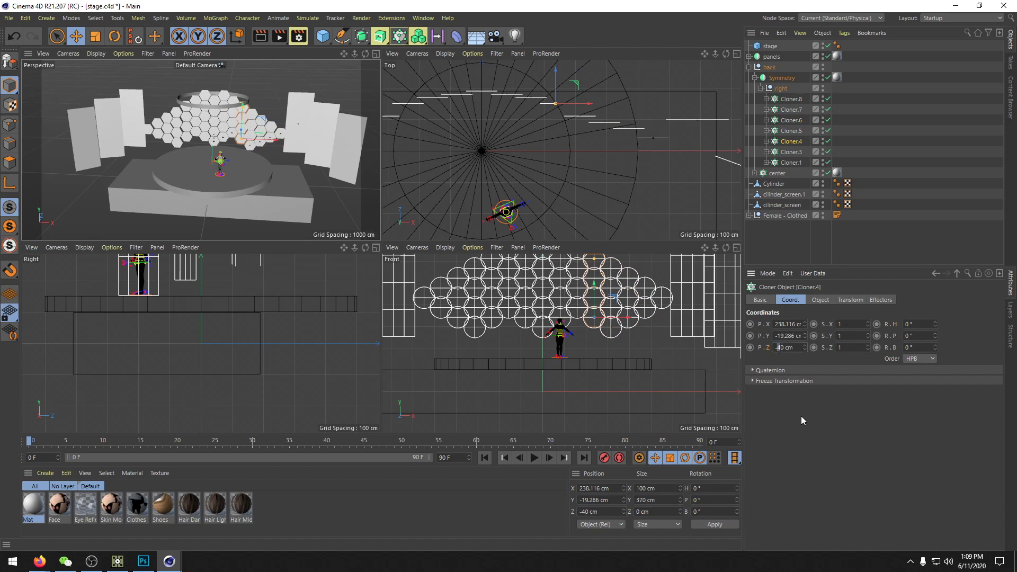
pyautogui.write('6')
pyautogui.press('Return')
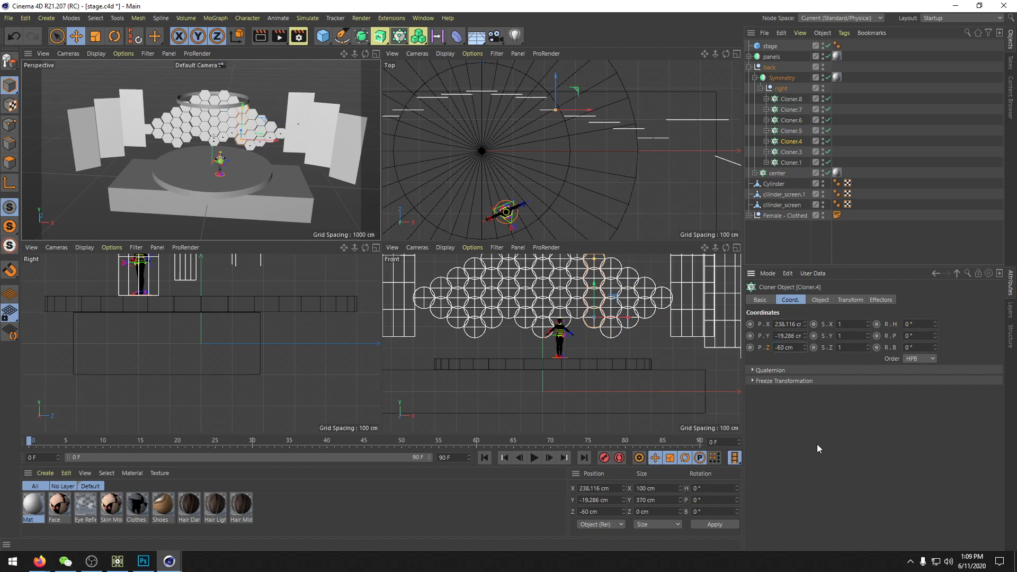
pyautogui.click(786, 152)
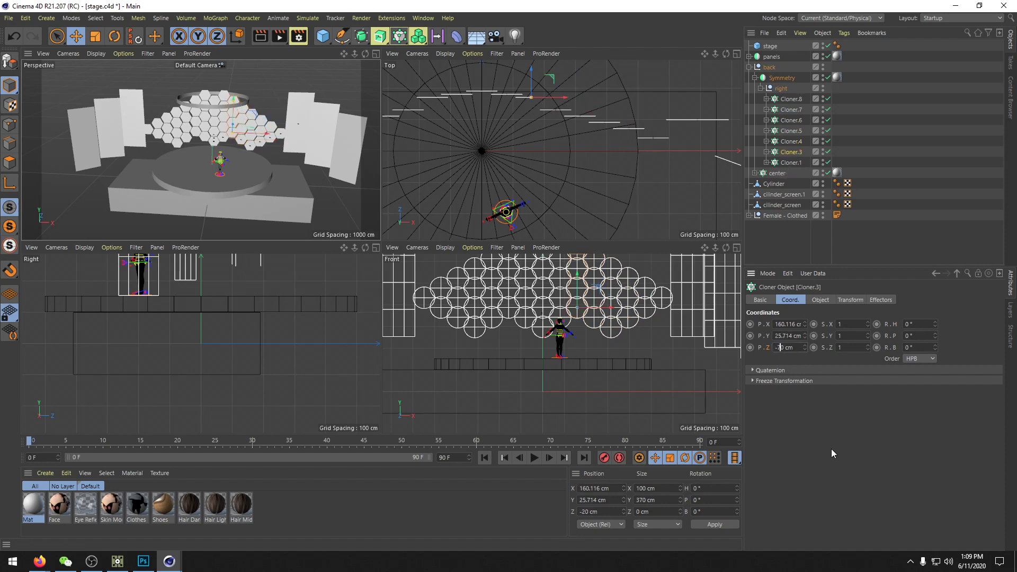
pyautogui.write('3')
pyautogui.press('Return')
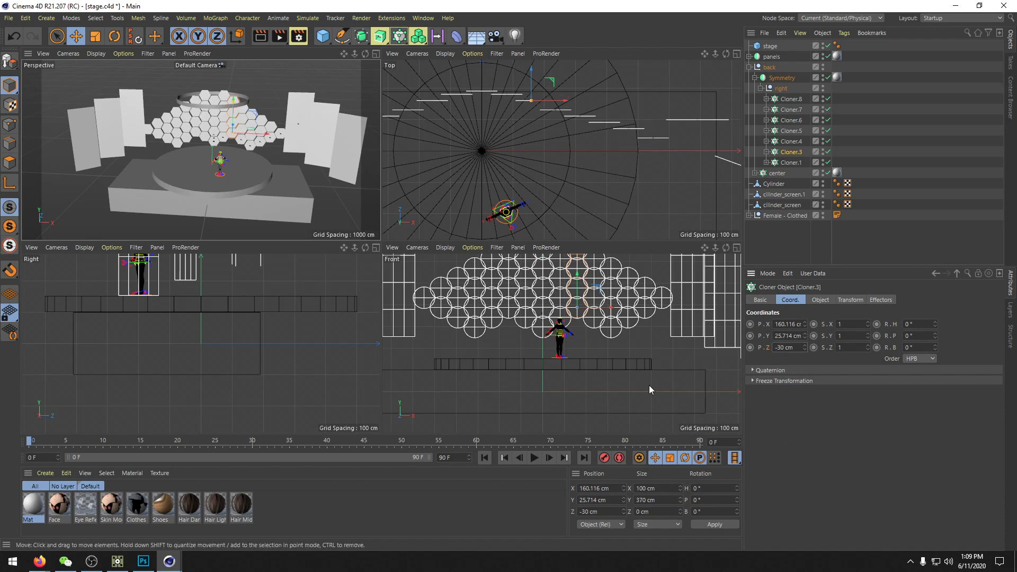
# Step: Export only the back null with its hexagon columns as an FBX file named back_1 in the data/3d folder
pyautogui.keyDown('alt'); pyautogui.moveTo(297, 179); pyautogui.dragTo(315, 112); pyautogui.keyUp('alt')
pyautogui.click(769, 67)
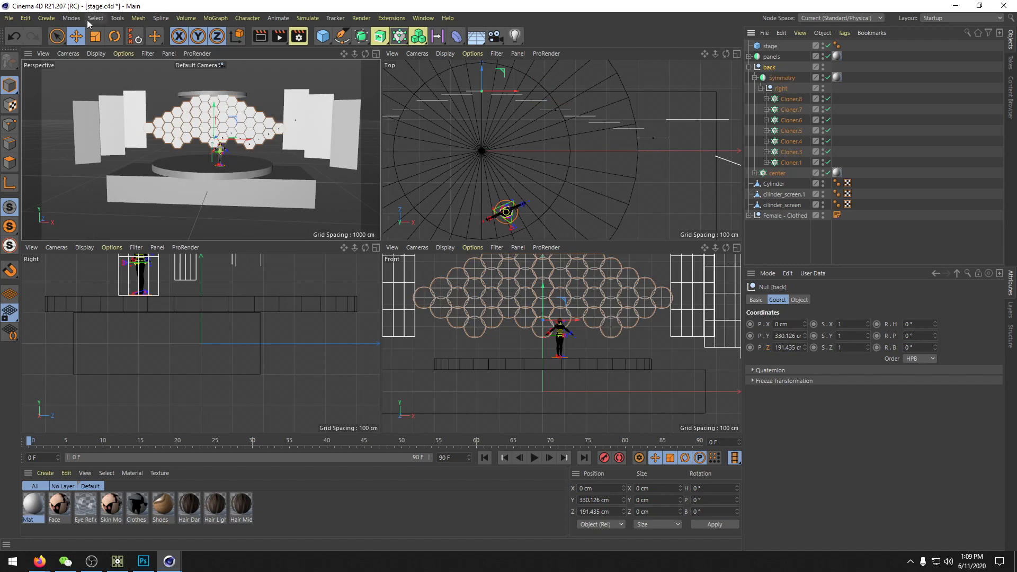
pyautogui.click(17, 21)
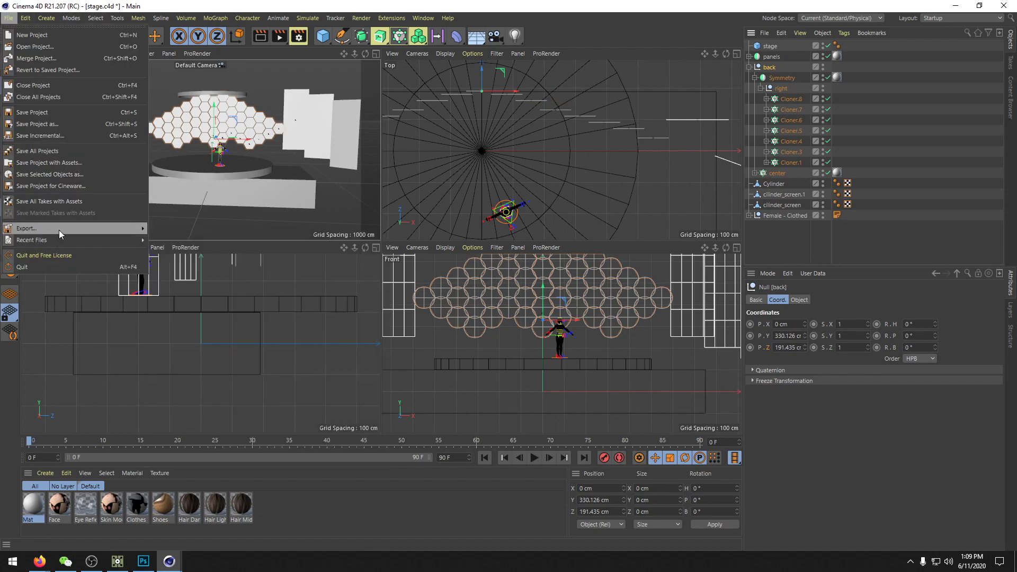
pyautogui.moveTo(73, 230)
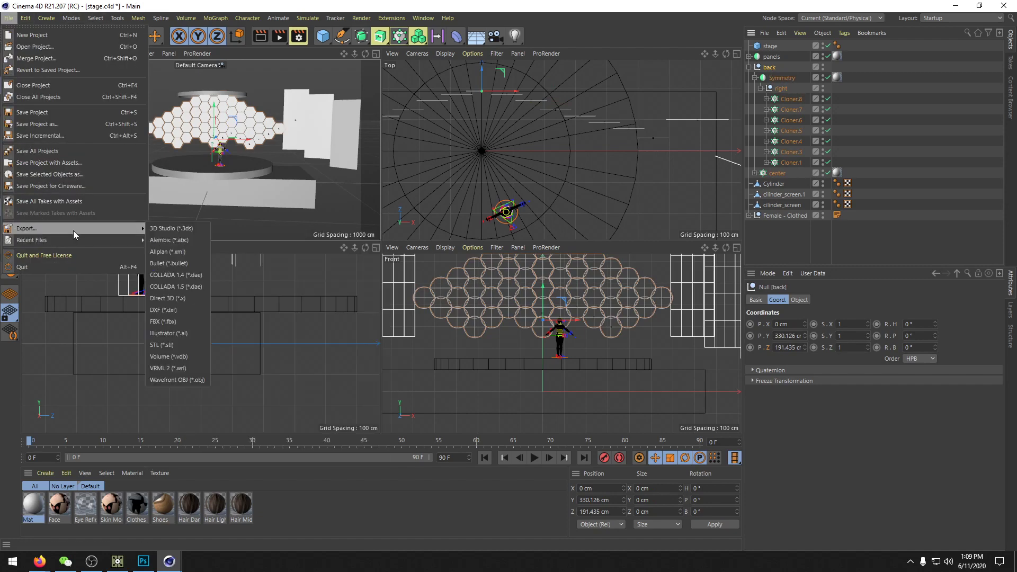
pyautogui.click(185, 321)
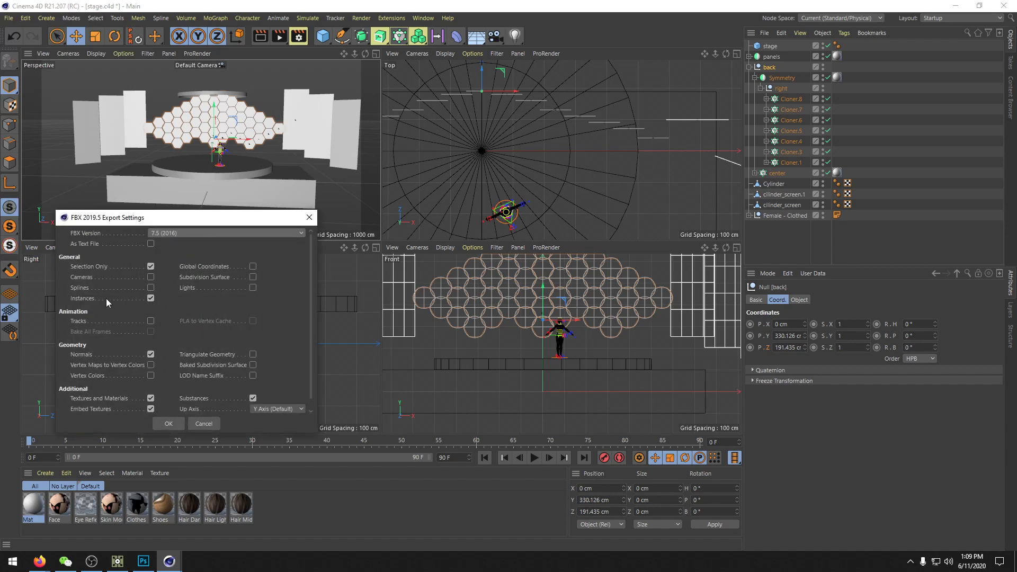
pyautogui.click(176, 424)
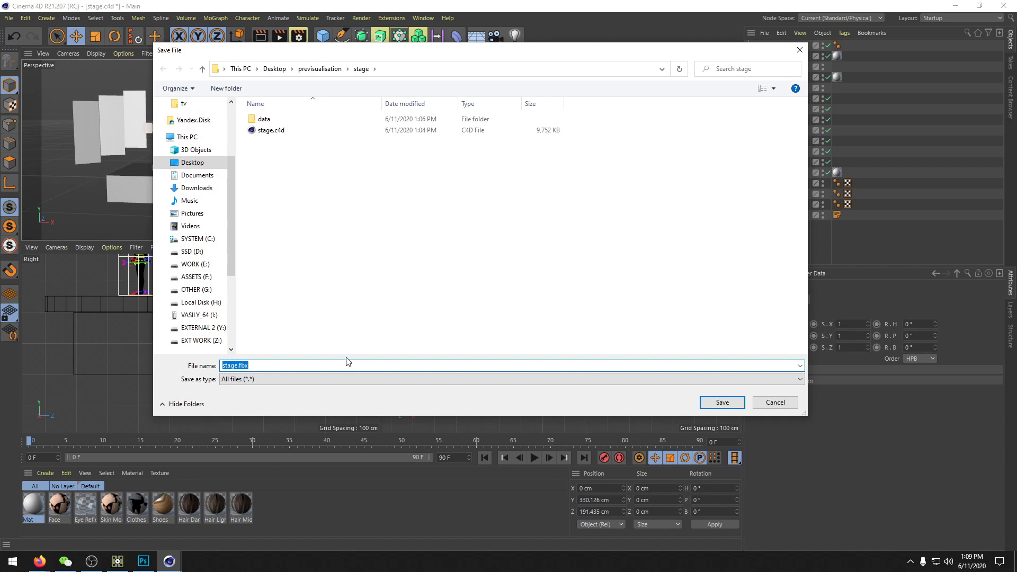
pyautogui.doubleClick(264, 119)
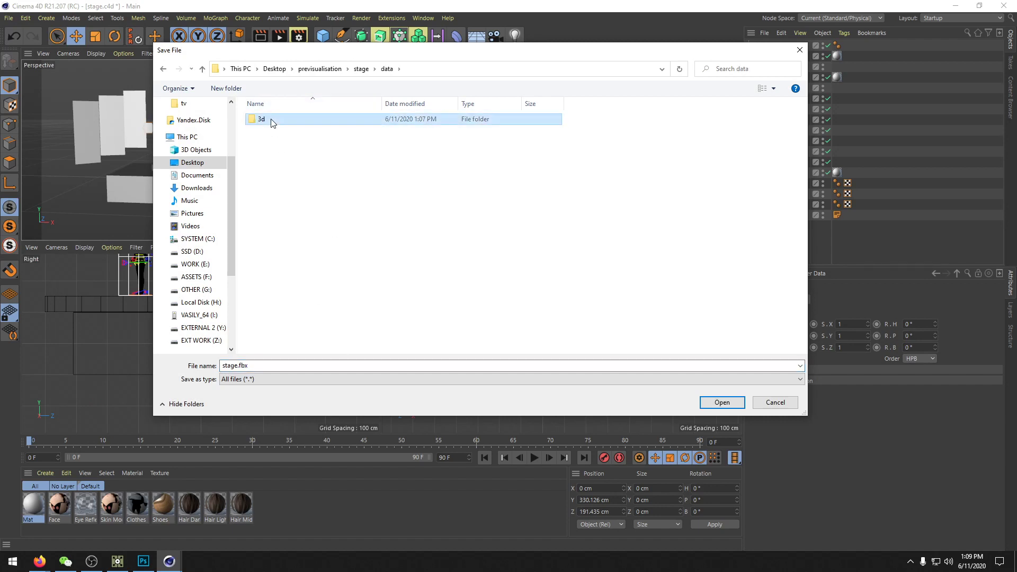
pyautogui.doubleClick(271, 118)
pyautogui.click(305, 365)
pyautogui.hotkey('ctrl', 'a')
pyautogui.write('ba')
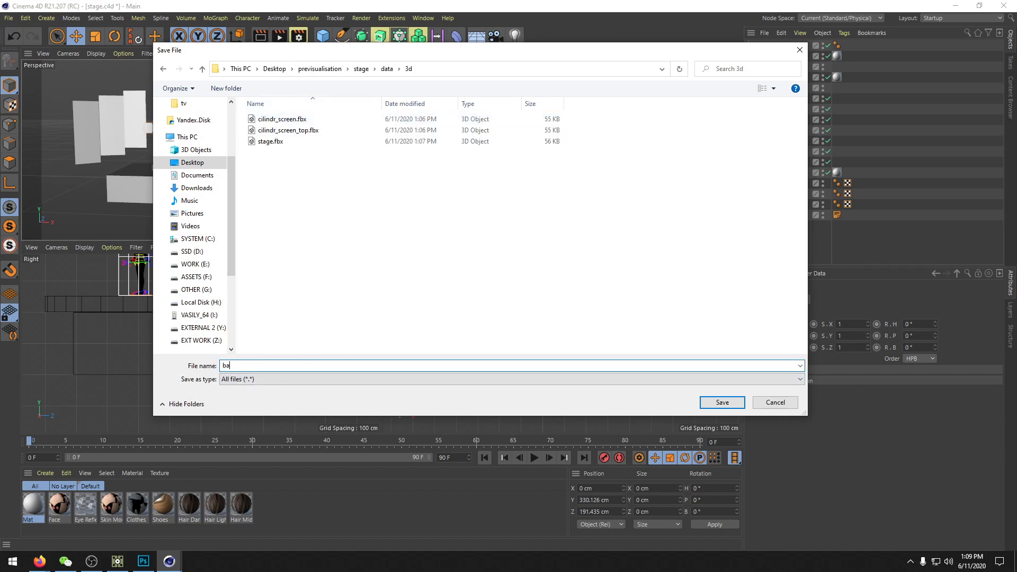
pyautogui.press('Return')
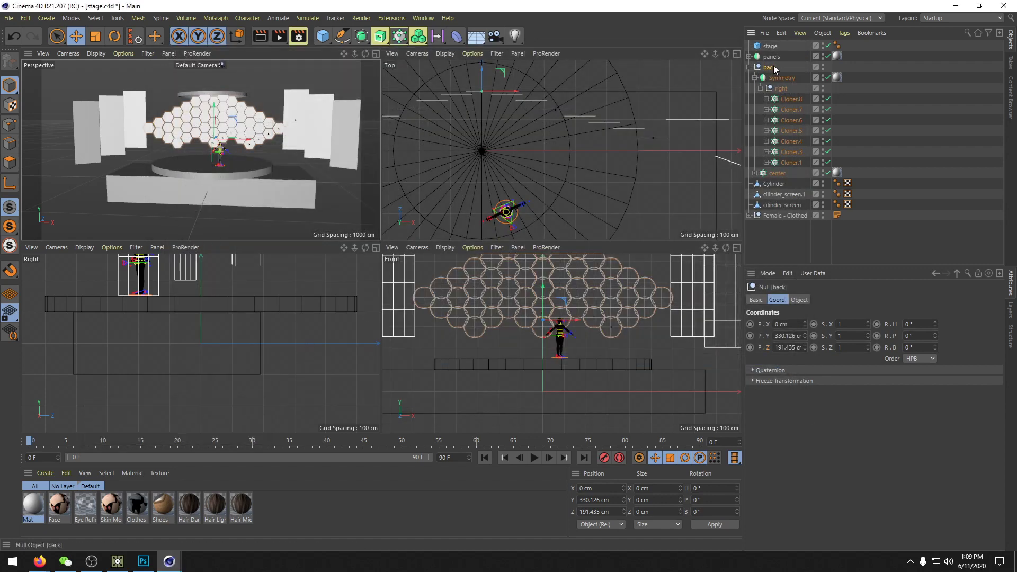
# Step: Merge the whole back hierarchy into one polygon object with Connect Objects + Delete
pyautogui.moveTo(855, 170); pyautogui.dragTo(767, 79)
pyautogui.rightClick(767, 80)
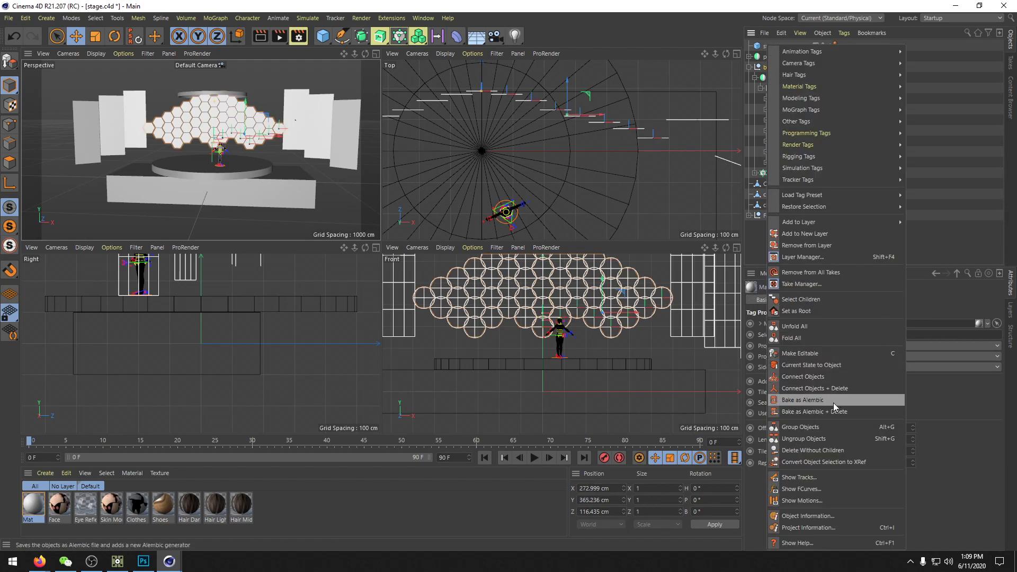
pyautogui.click(825, 389)
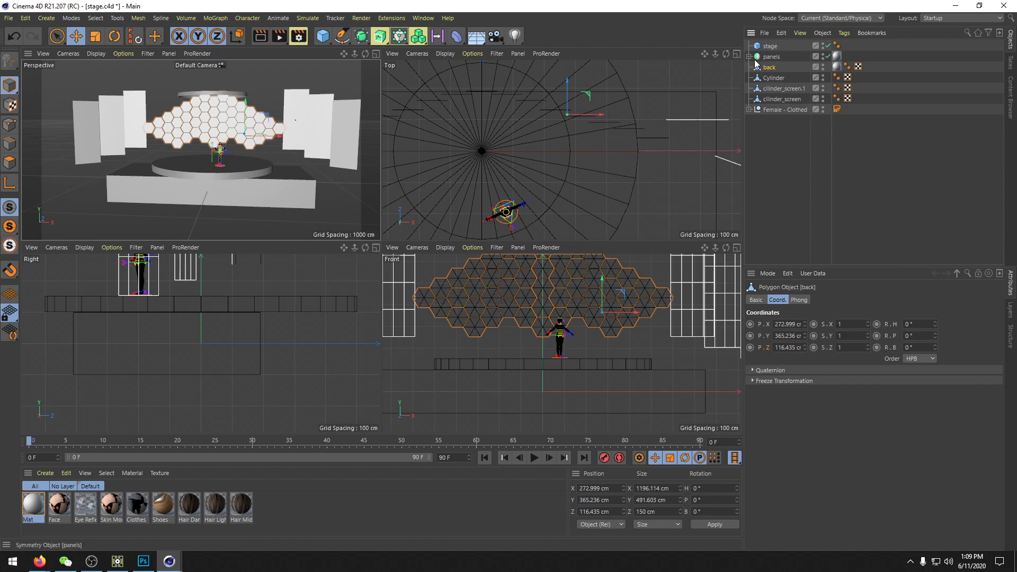
# Step: Export the merged back object as an FBX file named back_2 in the data/3d folder
pyautogui.click(9, 18)
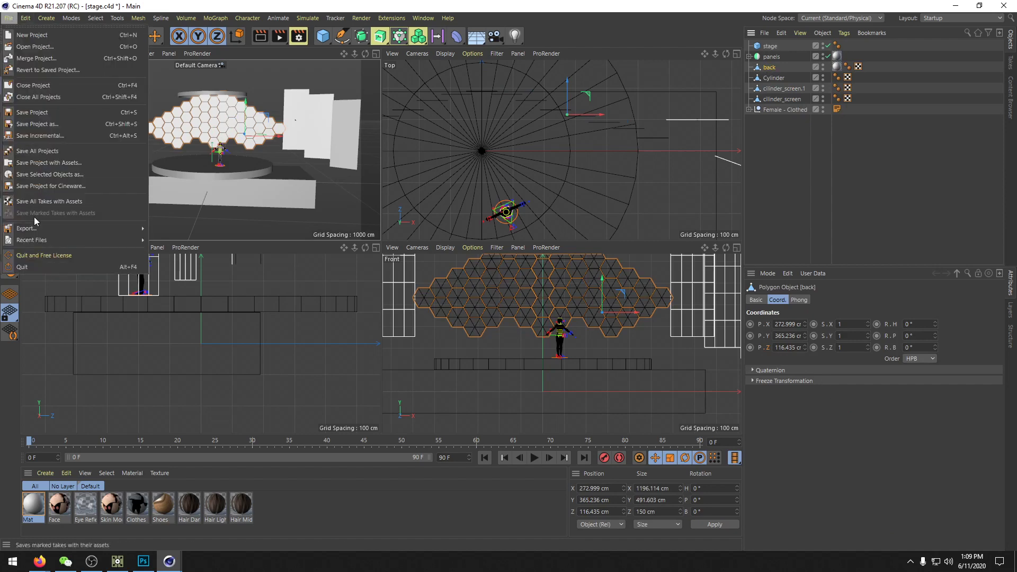
pyautogui.moveTo(118, 228)
pyautogui.click(167, 325)
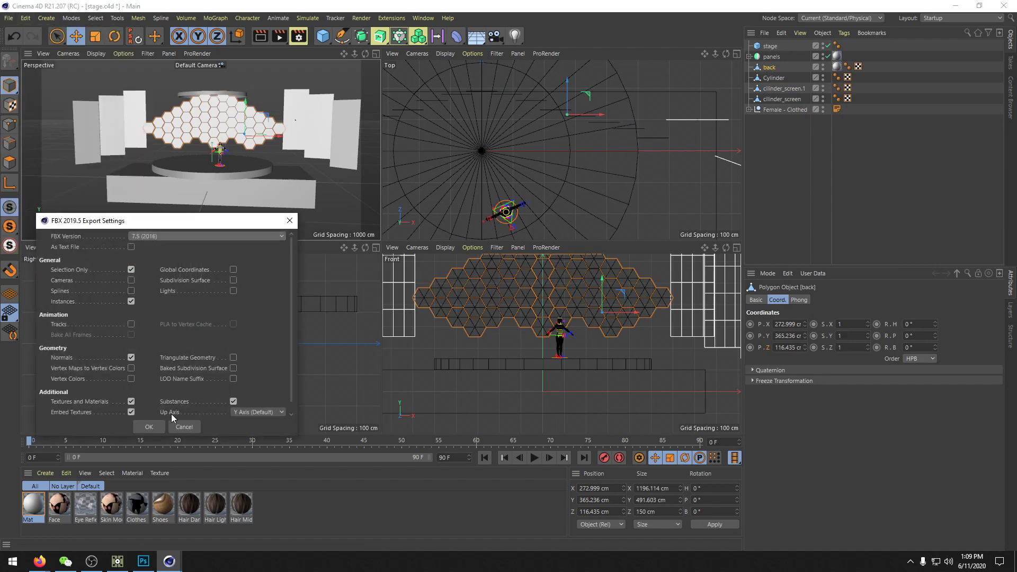
pyautogui.click(151, 428)
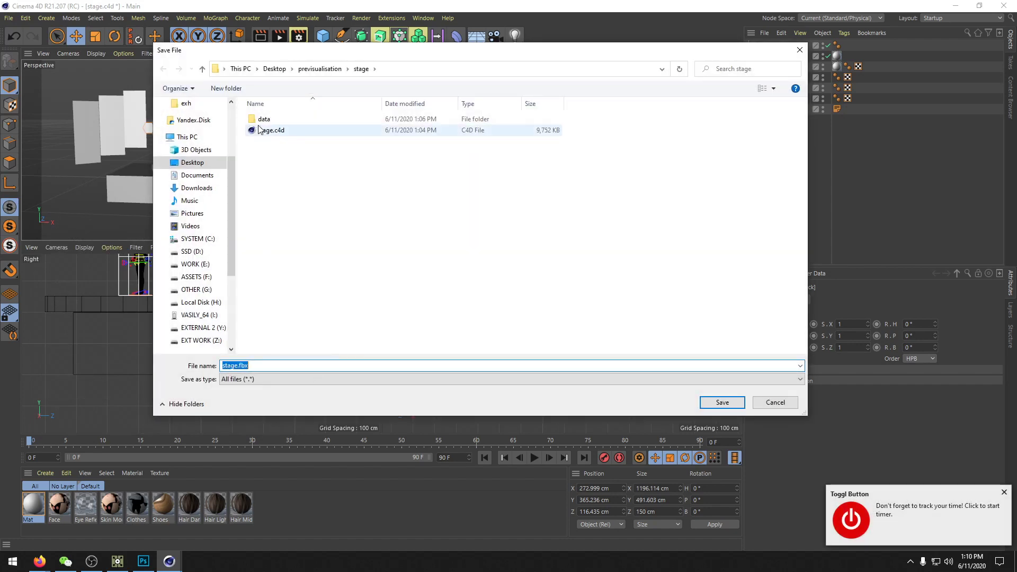
pyautogui.doubleClick(263, 119)
pyautogui.doubleClick(261, 119)
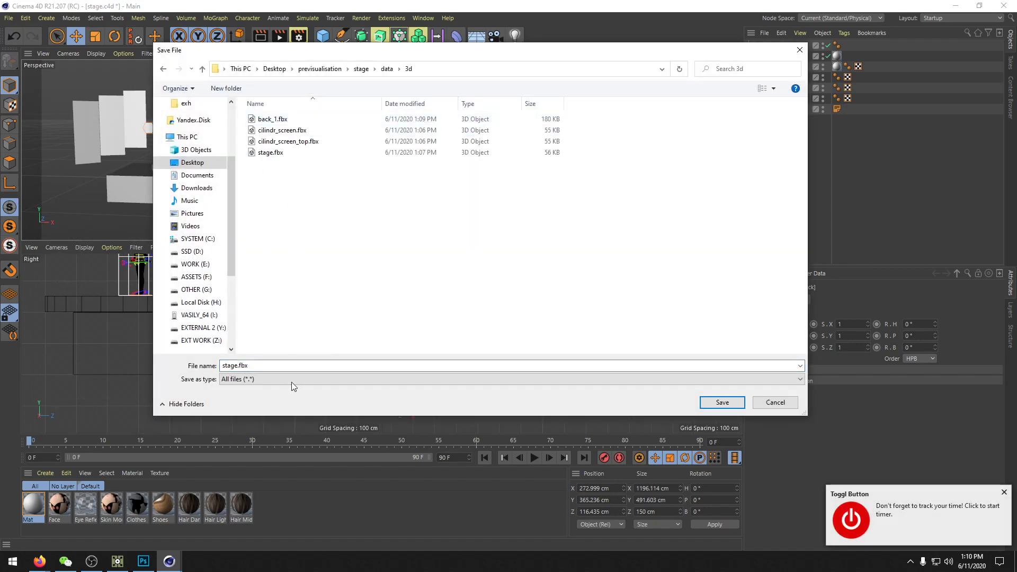
pyautogui.doubleClick(271, 365)
pyautogui.write('back')
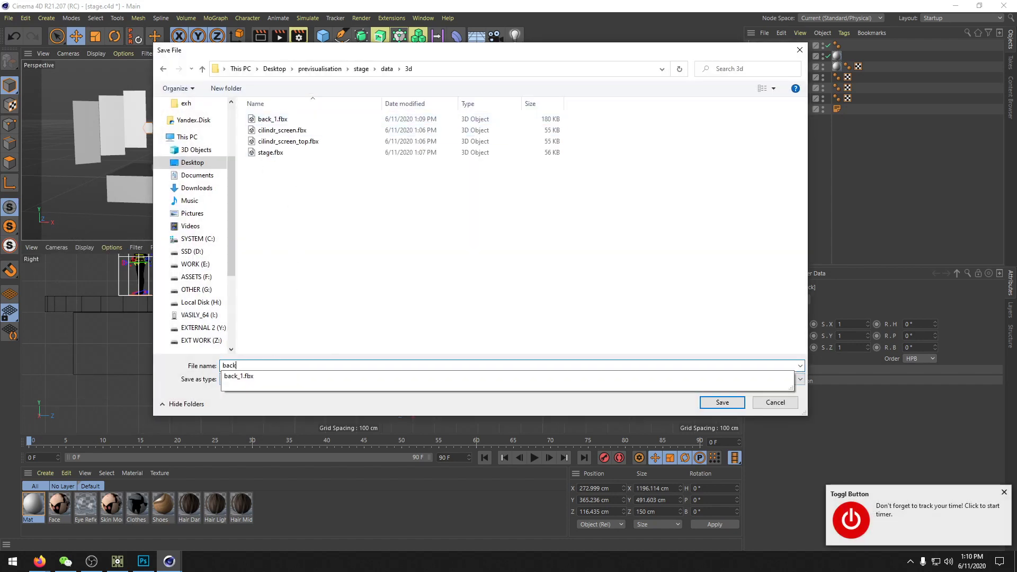
pyautogui.write('_2')
pyautogui.press('Return')
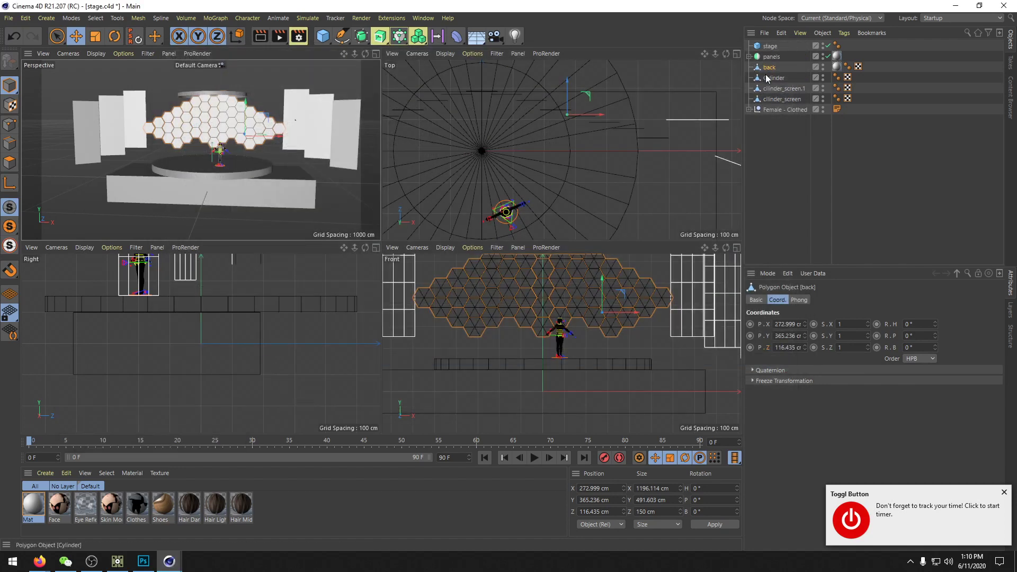
# Step: Undo the merge of the back object to restore its cloner hierarchy
pyautogui.click(800, 155)
pyautogui.hotkey('ctrl', 'z')
pyautogui.hotkey('ctrl', 'z')
pyautogui.hotkey('ctrl', 'z')
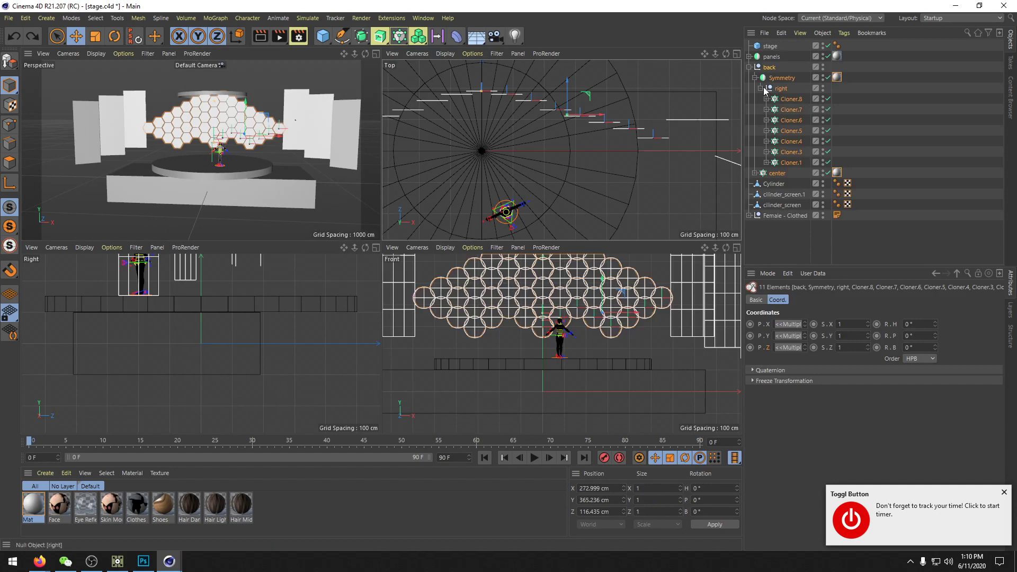
# Step: Convert the panels symmetry with its cloner and plane into a new copy using Current State to Object
pyautogui.click(749, 67)
pyautogui.click(749, 57)
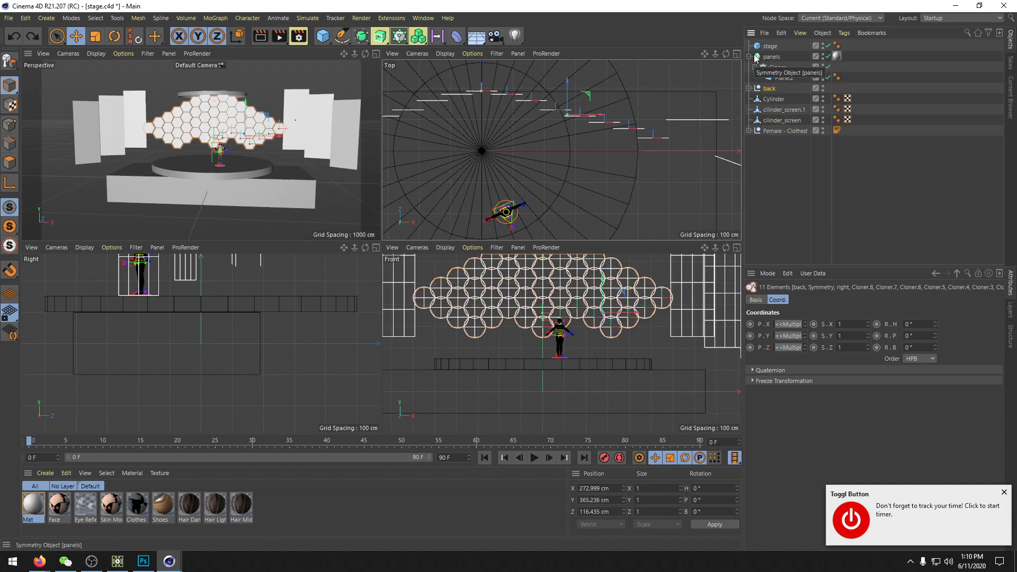
pyautogui.click(777, 67)
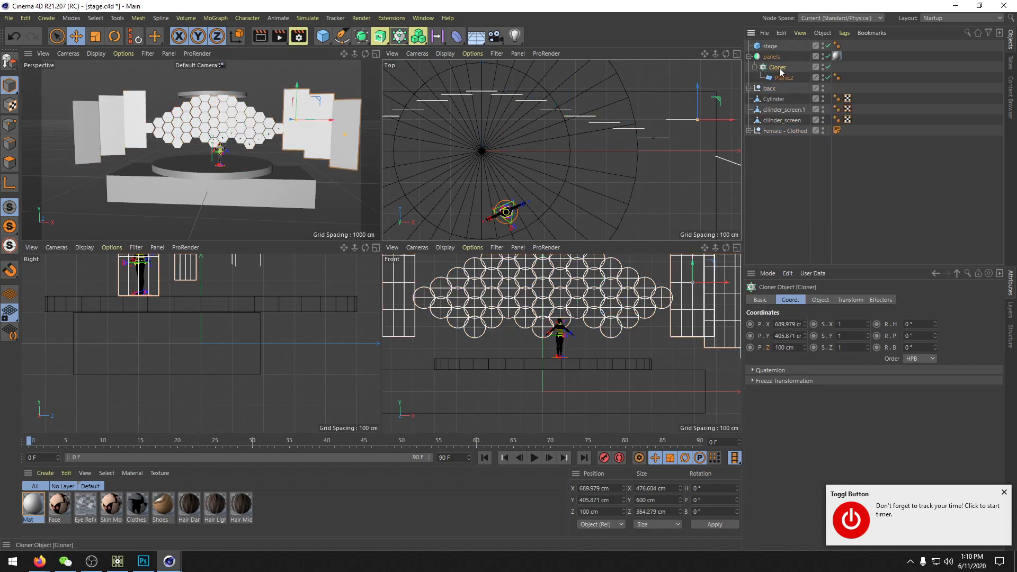
pyautogui.keyDown('ctrl'); pyautogui.click(771, 57); pyautogui.keyUp('ctrl')
pyautogui.keyDown('ctrl'); pyautogui.click(781, 78); pyautogui.keyUp('ctrl')
pyautogui.rightClick(782, 78)
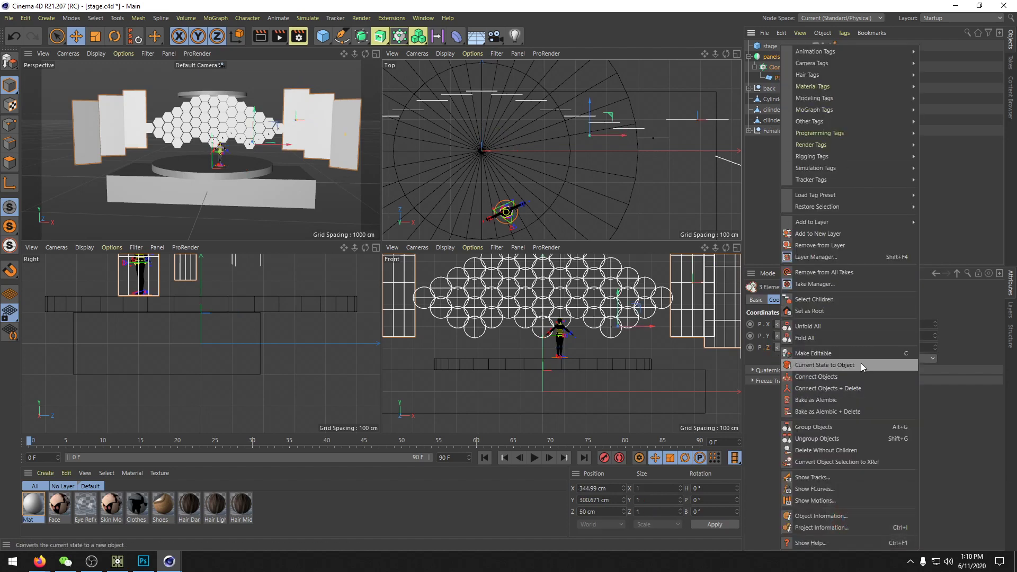
pyautogui.click(835, 367)
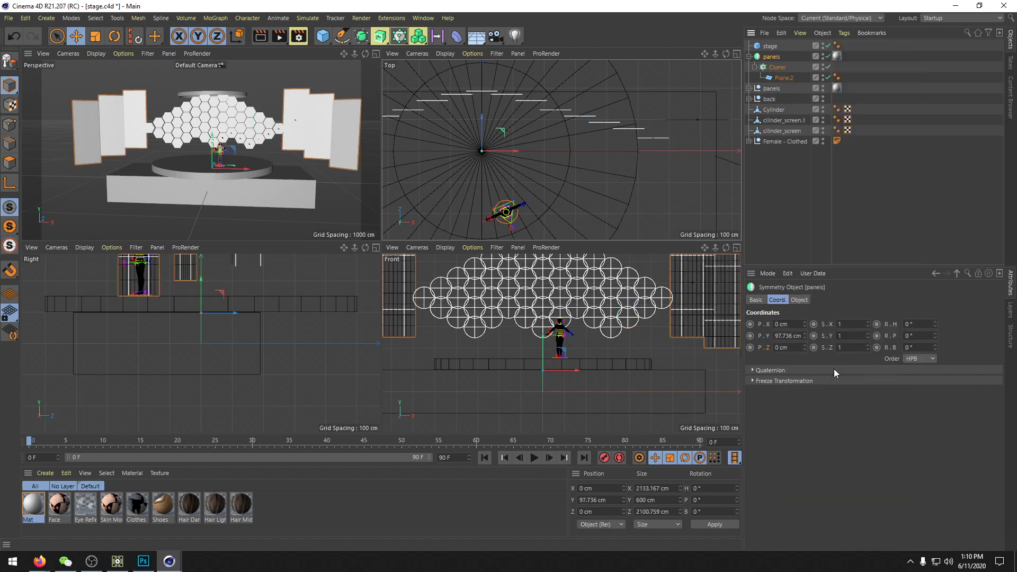
# Step: Inspect the planes in the converted panels copy, then delete it and unhide the original panels symmetry
pyautogui.click(748, 88)
pyautogui.click(754, 99)
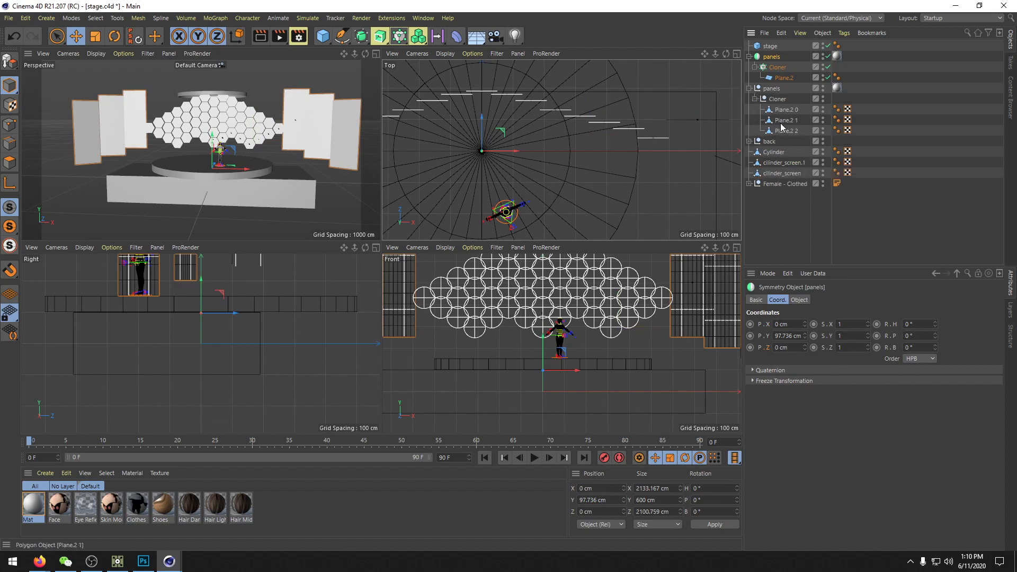
pyautogui.click(784, 109)
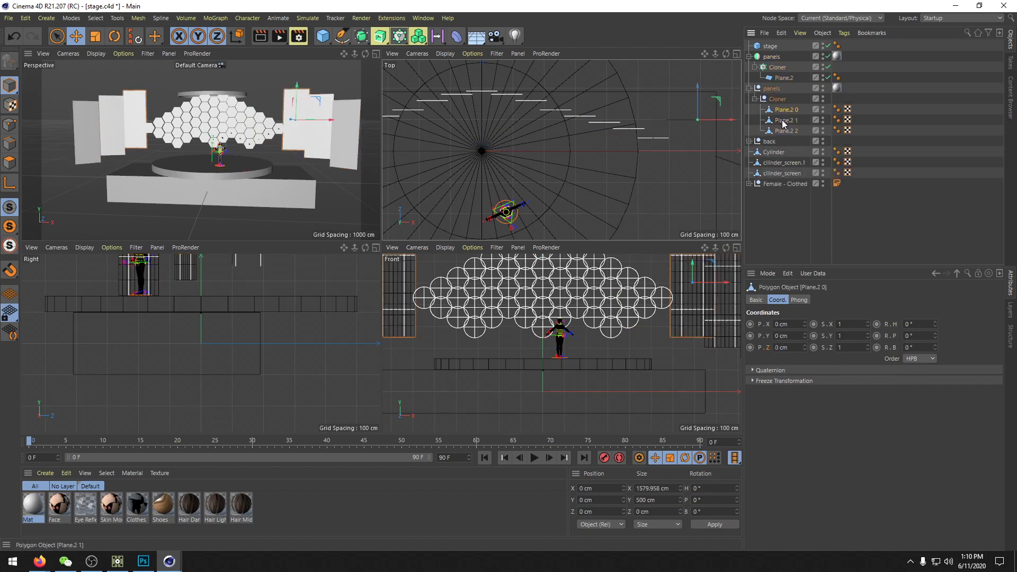
pyautogui.click(774, 99)
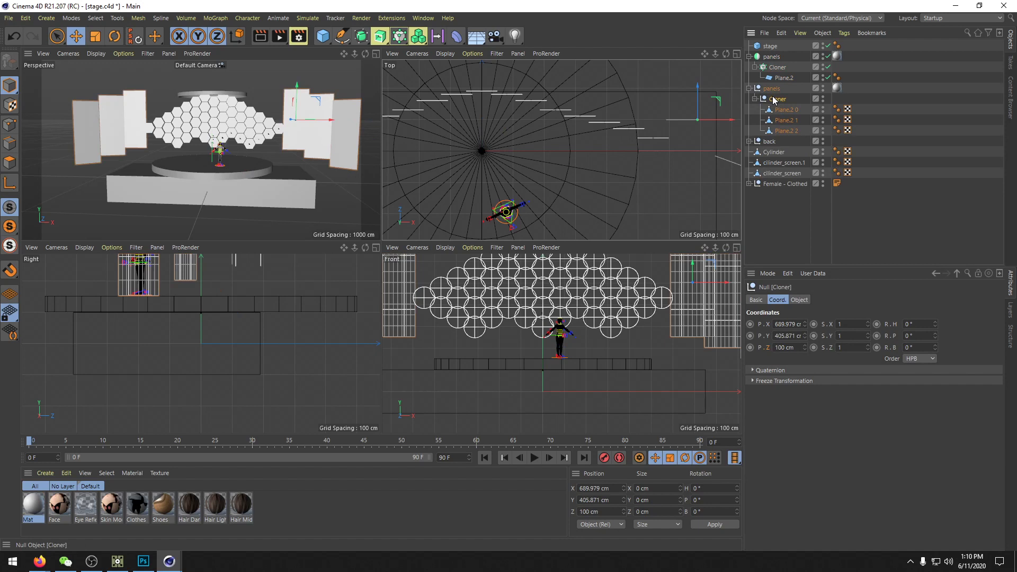
pyautogui.click(772, 88)
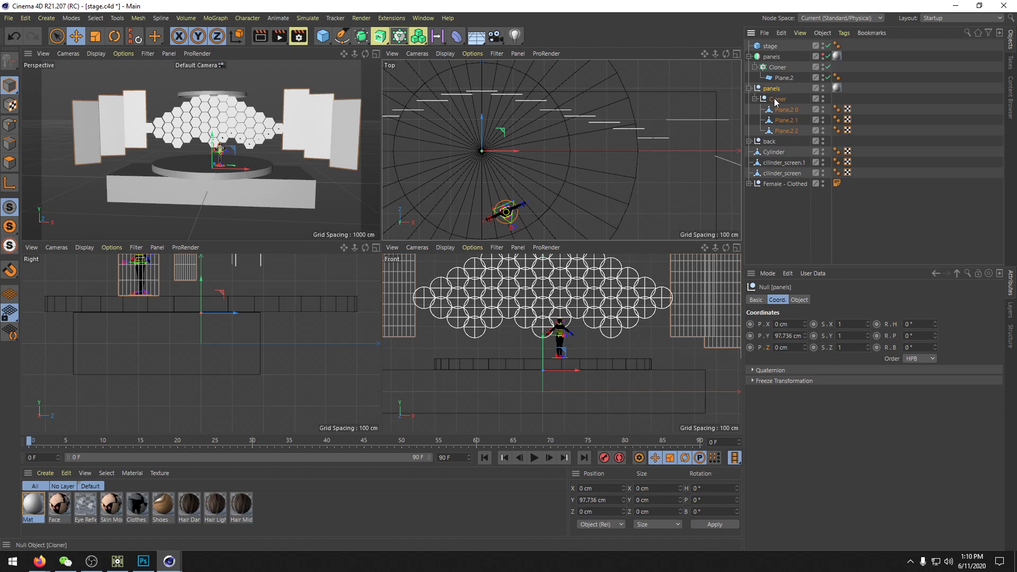
pyautogui.click(785, 130)
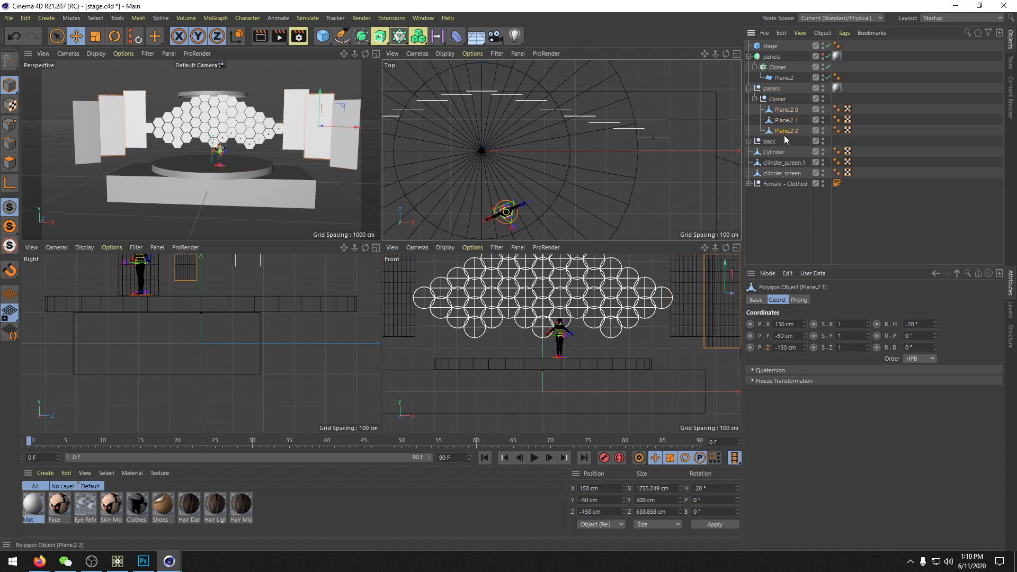
pyautogui.click(774, 91)
pyautogui.press('Delete')
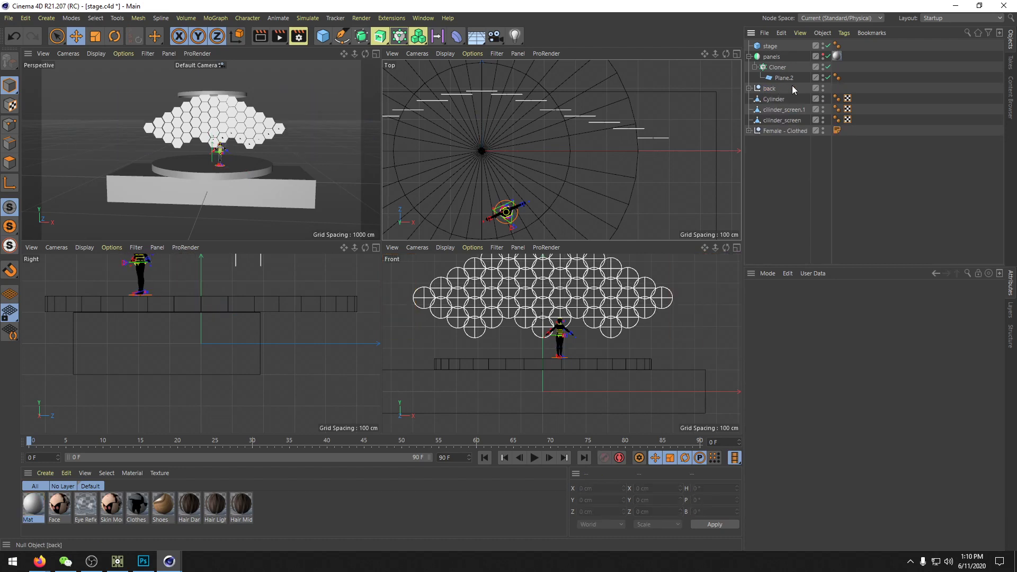
pyautogui.click(823, 55)
# Step: Make the panels symmetry and its cloner editable
pyautogui.click(768, 57)
pyautogui.rightClick(767, 58)
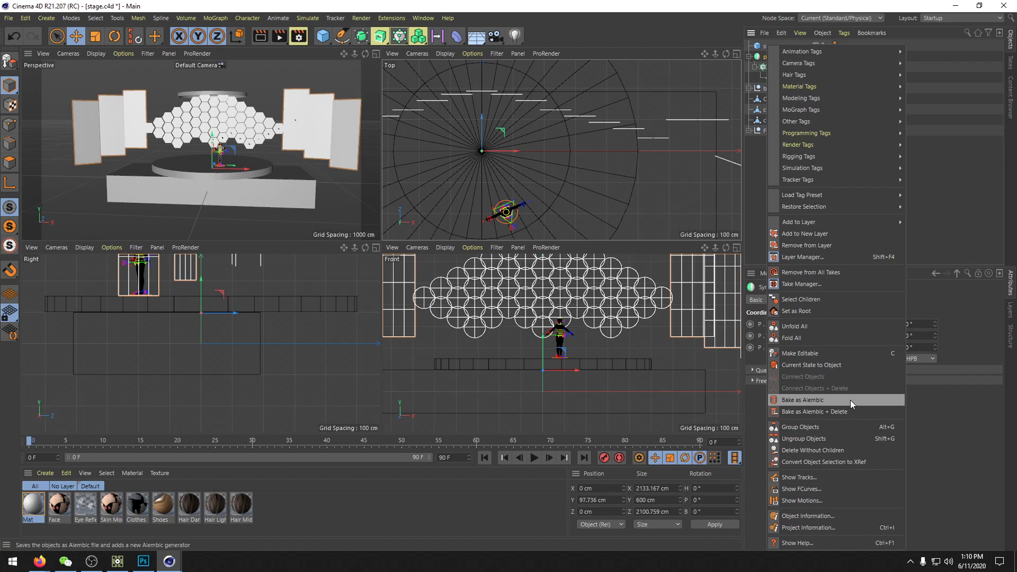
pyautogui.click(934, 128)
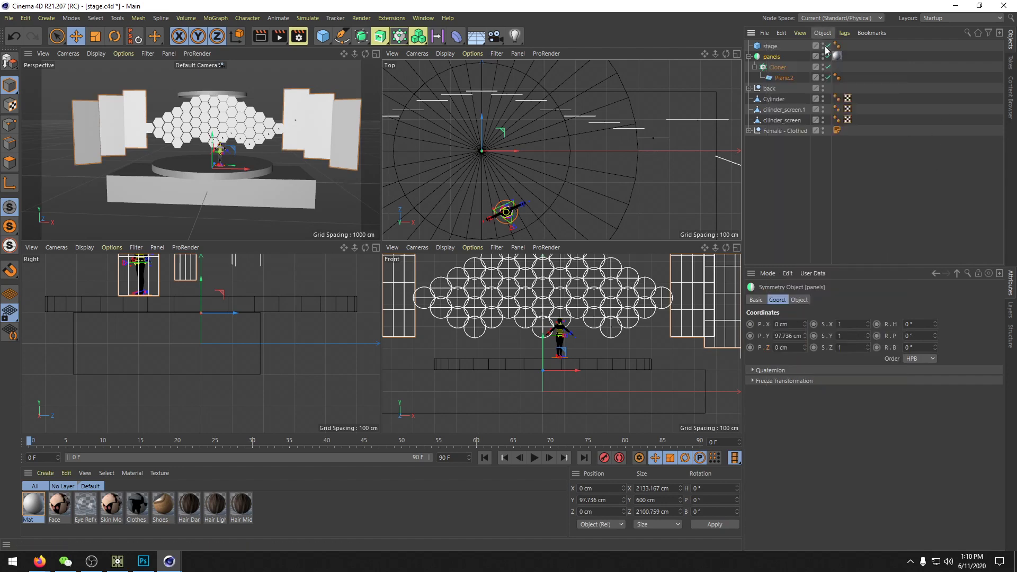
pyautogui.keyDown('ctrl'); pyautogui.click(776, 77); pyautogui.keyUp('ctrl')
pyautogui.rightClick(776, 75)
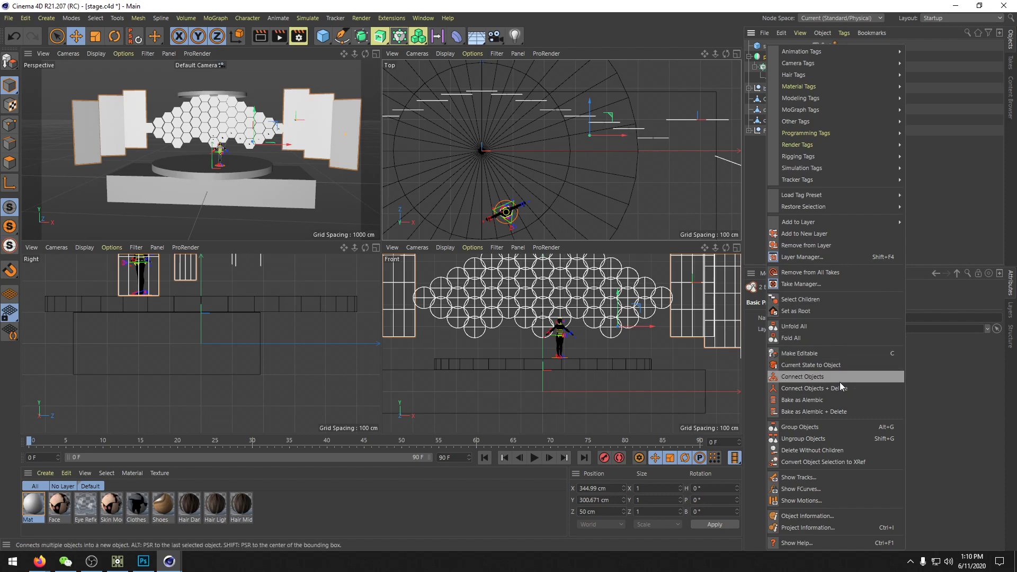
pyautogui.click(806, 353)
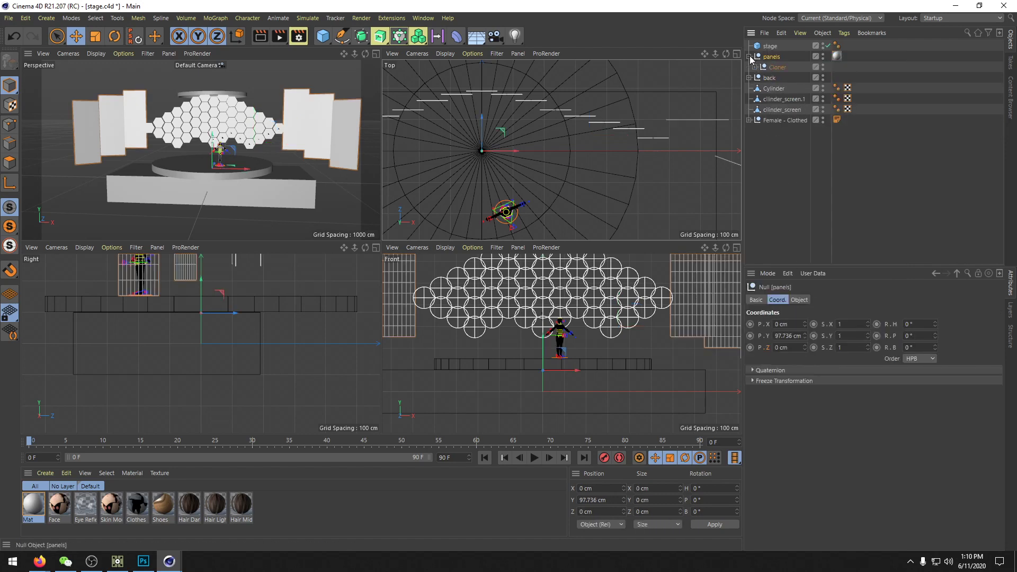
# Step: Inspect the separate planes inside the editable panels, then undo the conversion
pyautogui.click(754, 67)
pyautogui.click(784, 78)
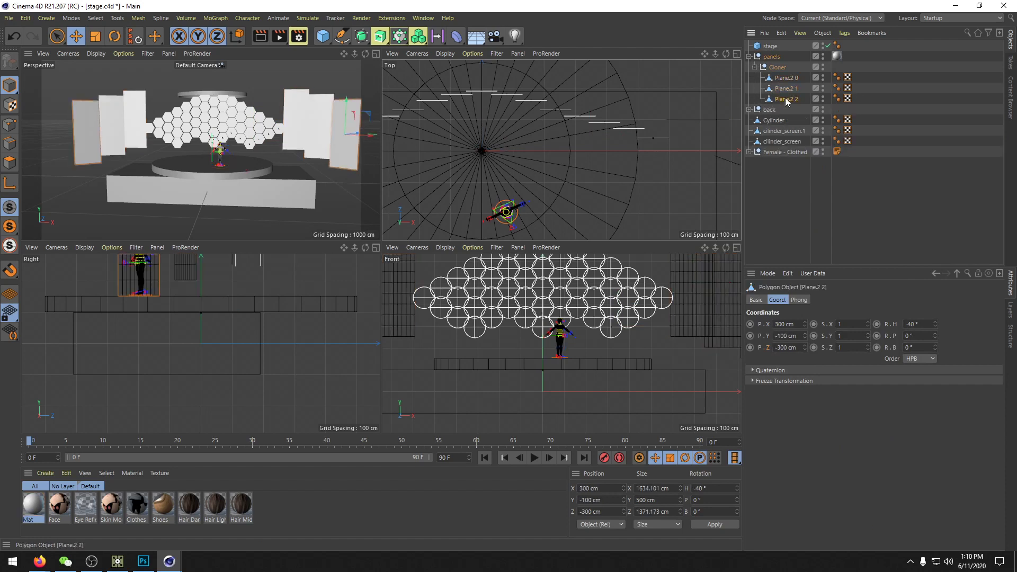
pyautogui.click(787, 87)
pyautogui.click(786, 79)
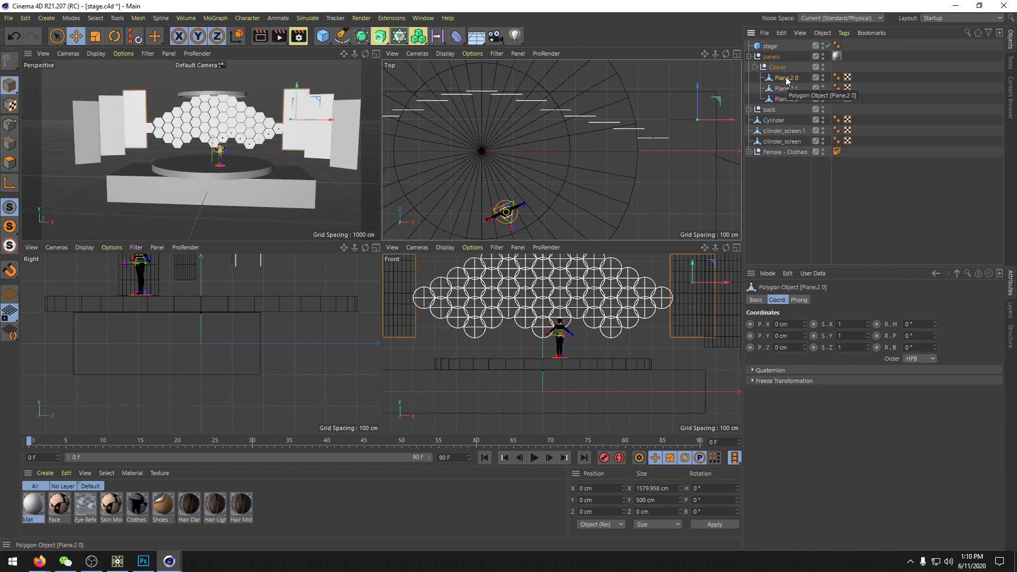
pyautogui.hotkey('ctrl', 'z')
pyautogui.hotkey('ctrl', 'z')
pyautogui.hotkey('ctrl', 'z')
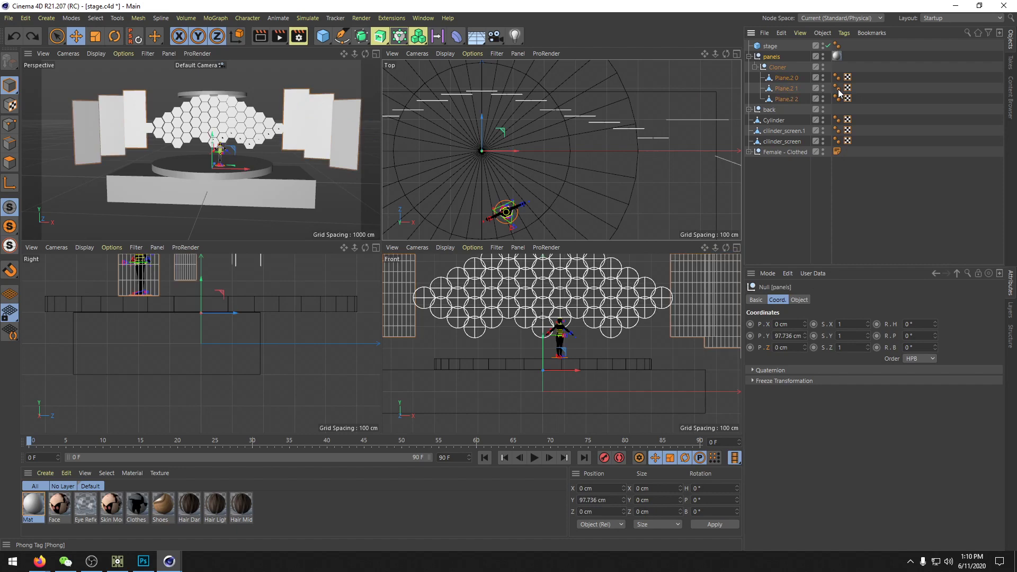
pyautogui.hotkey('ctrl', 'z')
pyautogui.hotkey('ctrl', 'z')
pyautogui.hotkey('ctrl', 'z')
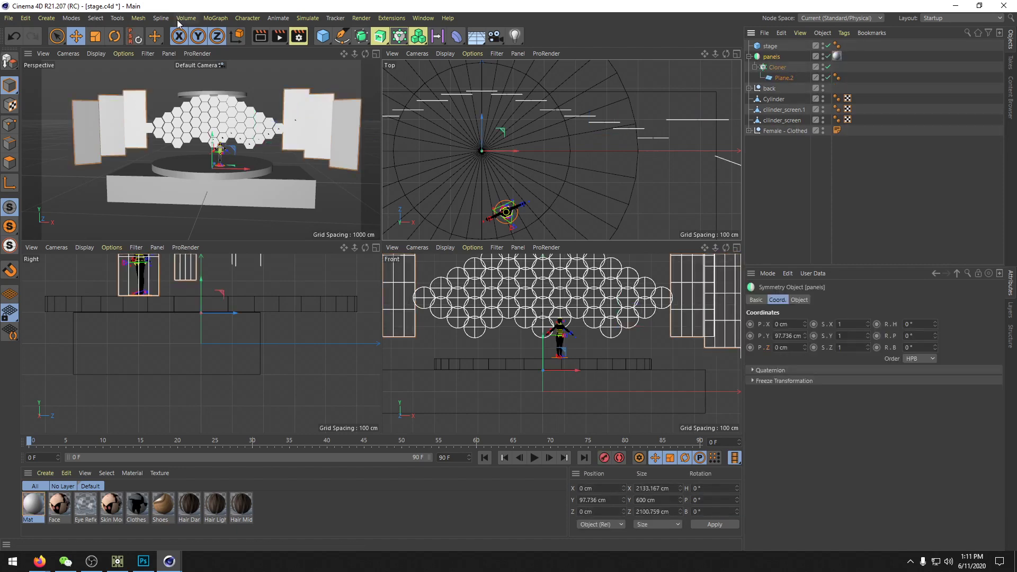
# Step: Export the selected panels symmetry as panels.fbx into the data/3d folder, using the existing FBX export settings
pyautogui.click(10, 18)
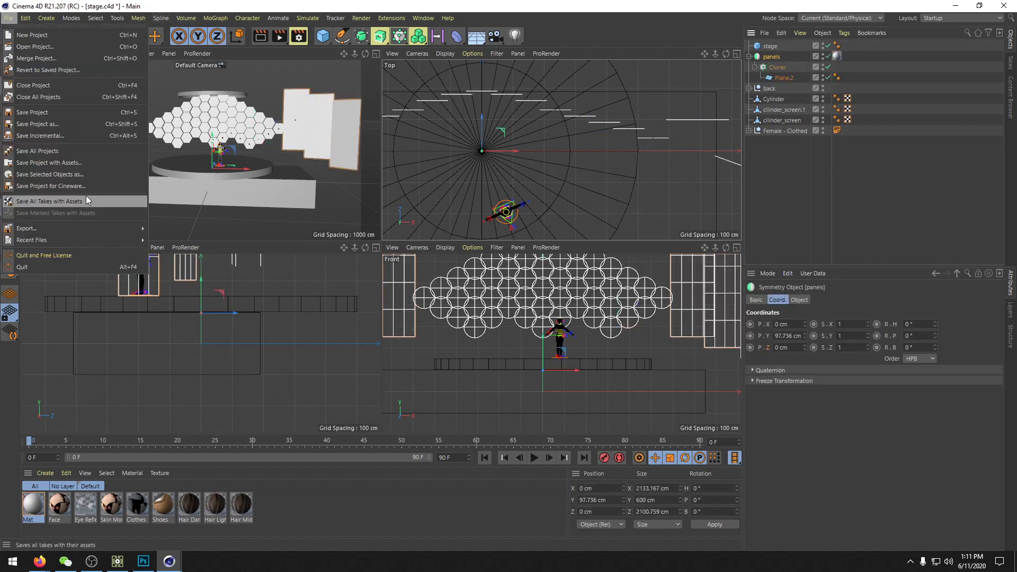
pyautogui.moveTo(87, 240)
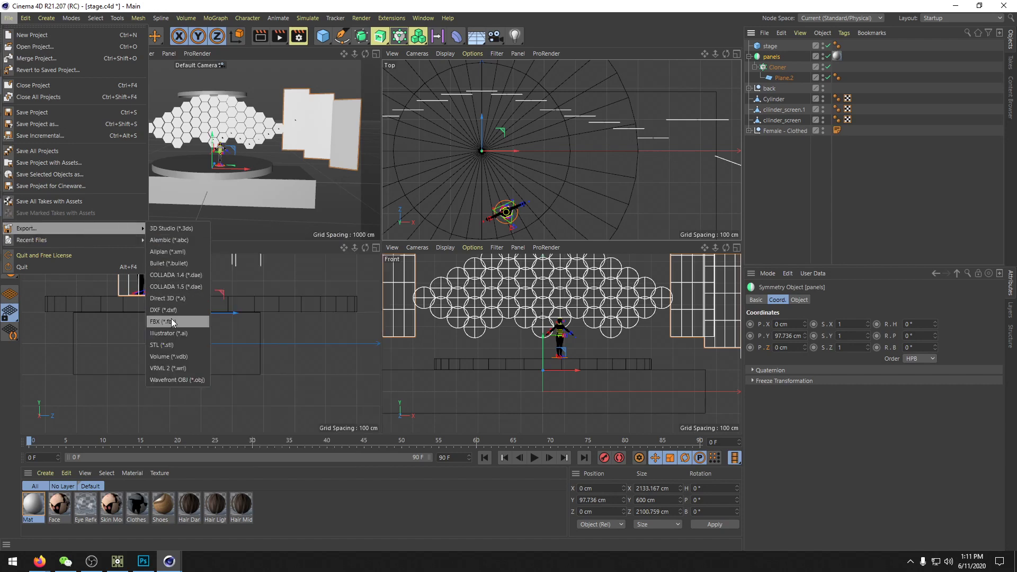
pyautogui.click(171, 318)
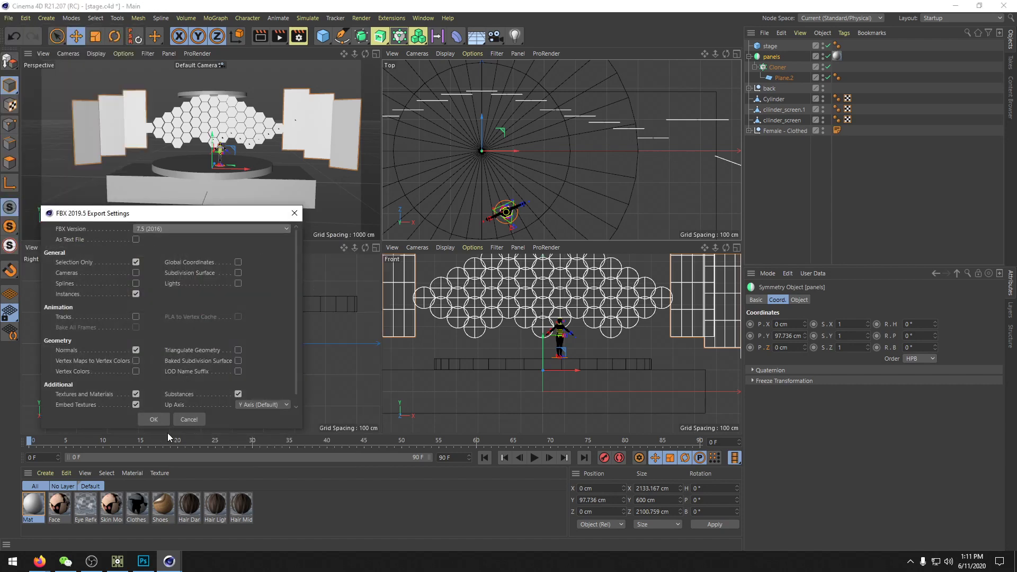
pyautogui.click(158, 422)
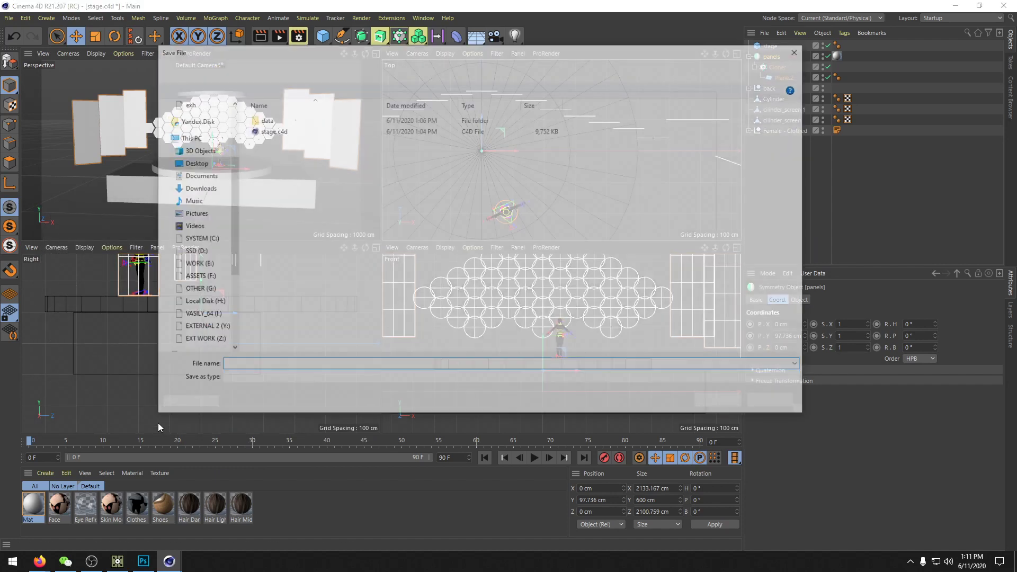
pyautogui.doubleClick(264, 119)
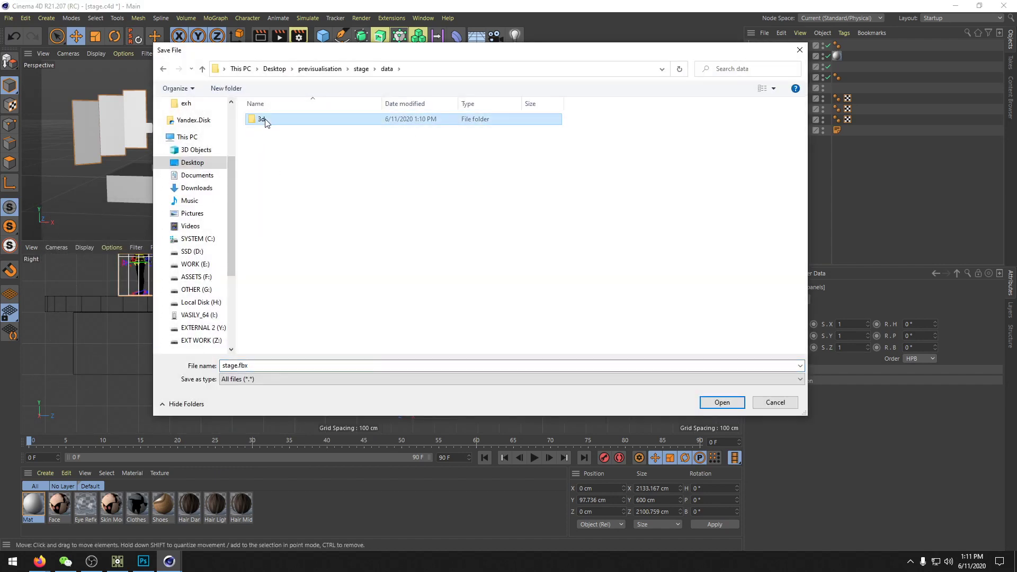
pyautogui.click(279, 365)
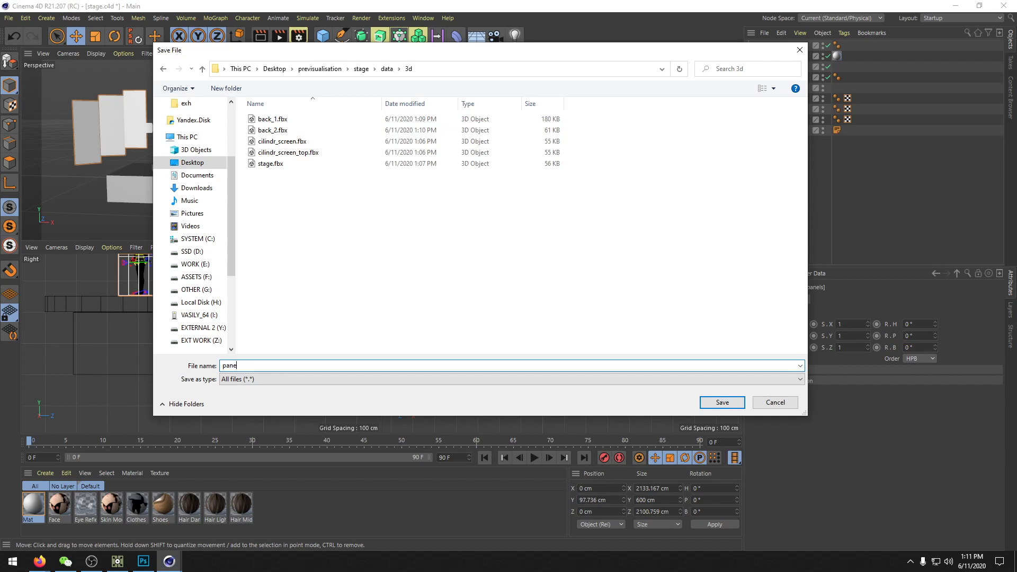
pyautogui.click(722, 402)
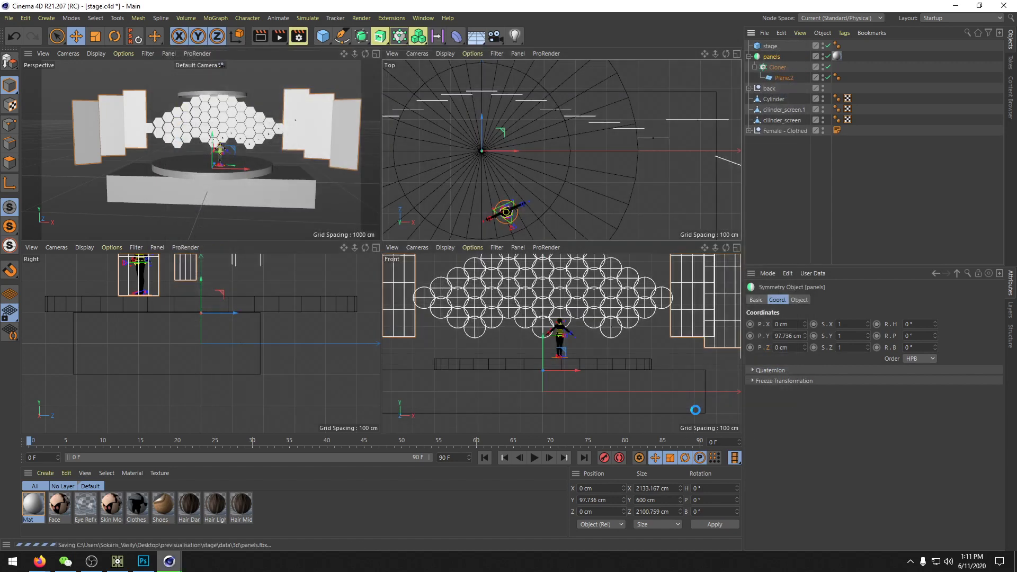
# Step: Switch to TouchDesigner and save the project as stage in the Desktop's previsualisation/stage folder
pyautogui.click(769, 46)
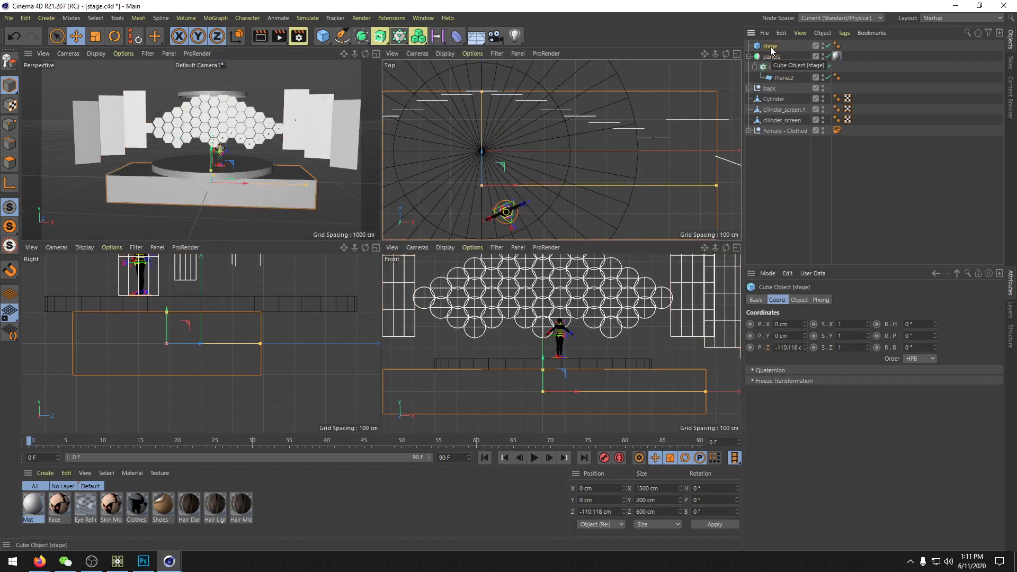
pyautogui.click(955, 6)
pyautogui.click(128, 563)
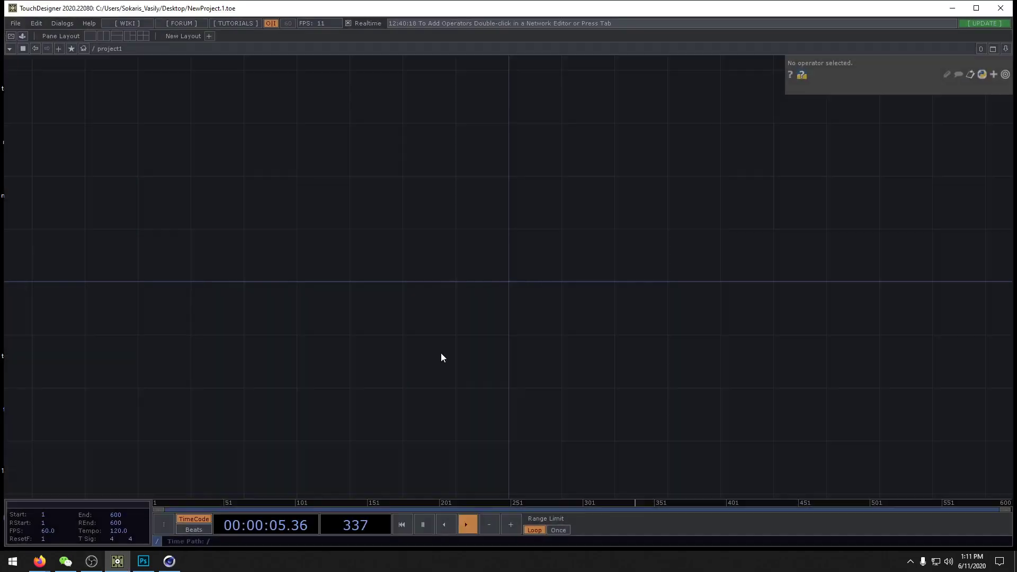
pyautogui.hotkey('ctrl', 'shift', 's')
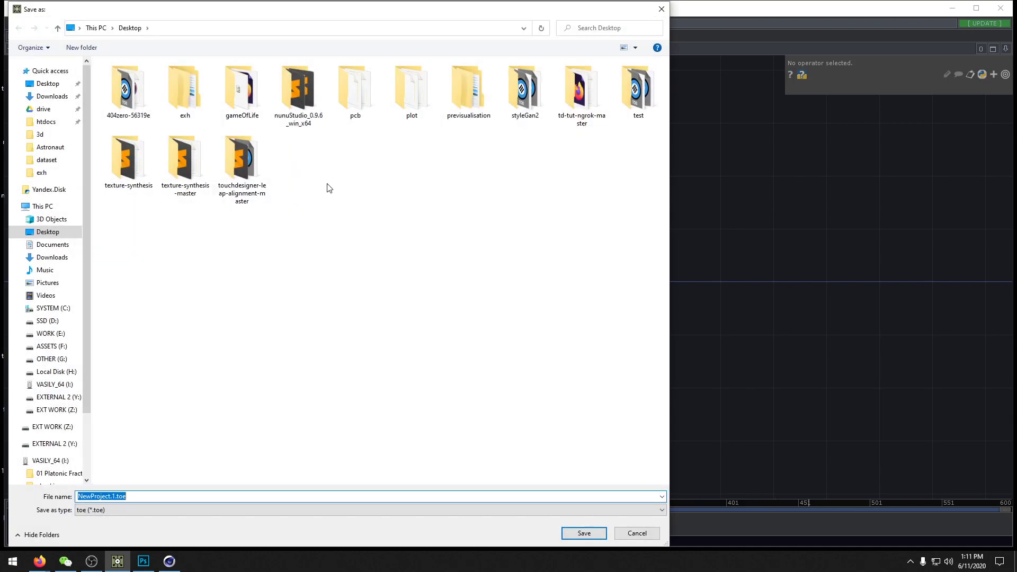
pyautogui.doubleClick(469, 92)
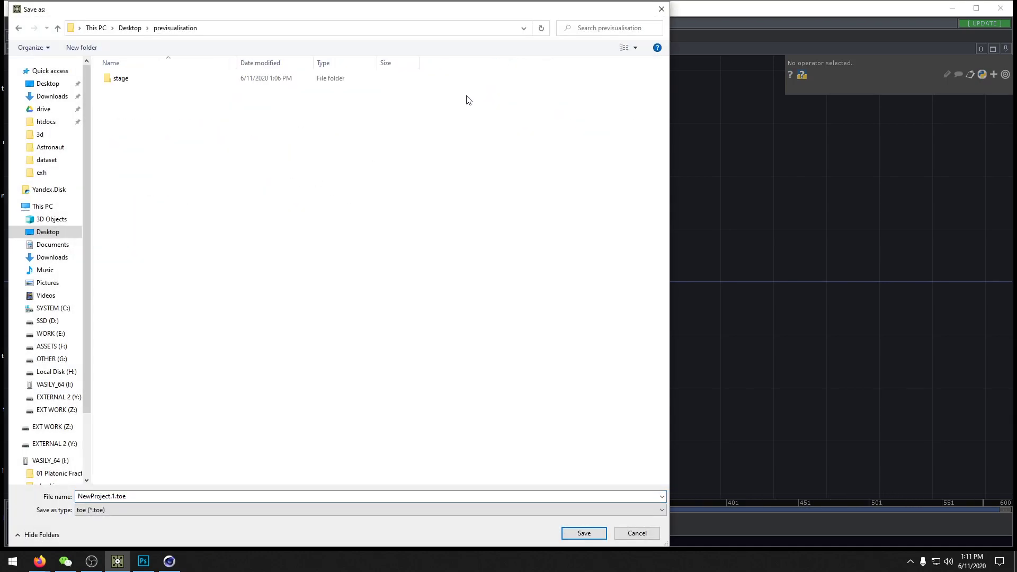
pyautogui.doubleClick(129, 79)
pyautogui.doubleClick(201, 495)
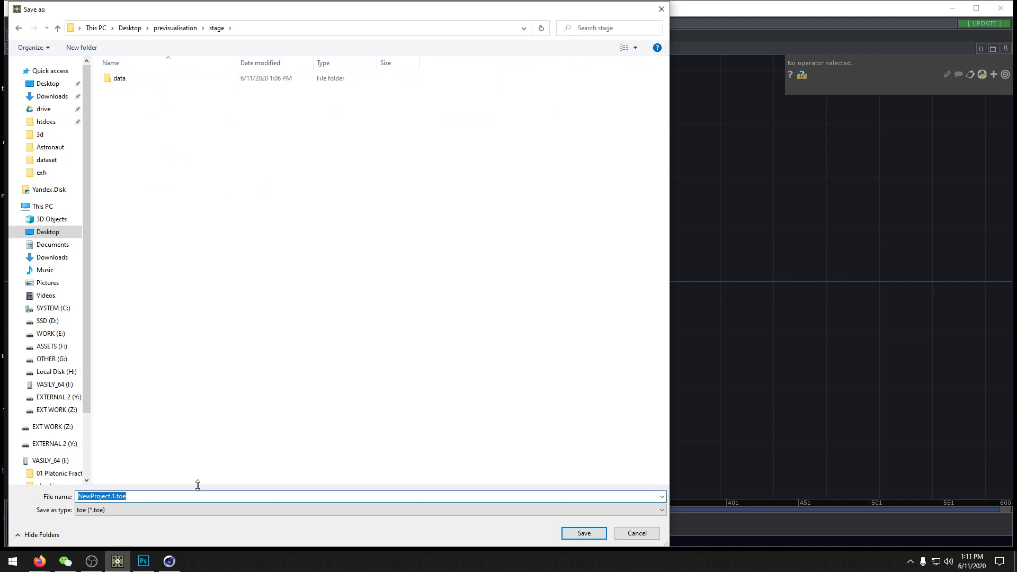
pyautogui.write('stage')
pyautogui.press('Return')
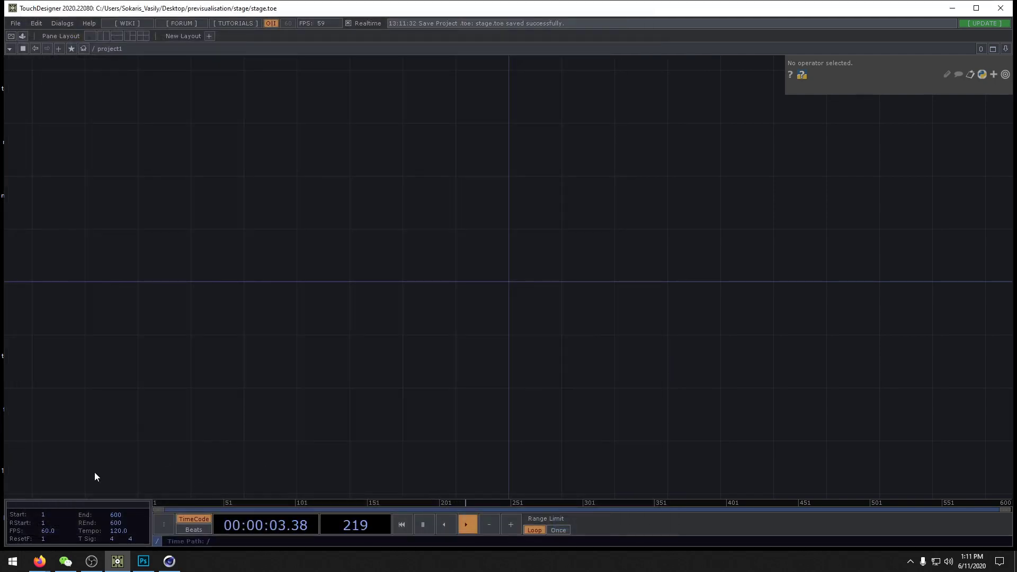
# Step: Add a Container COMP to the project1 network and rename it stage_previs
pyautogui.press('Tab')
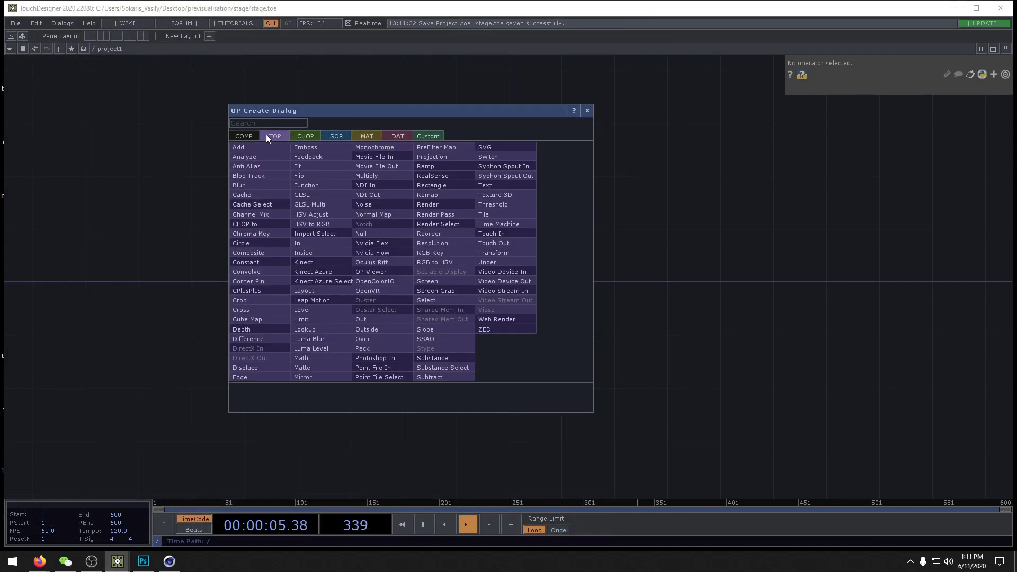
pyautogui.click(244, 136)
pyautogui.click(323, 159)
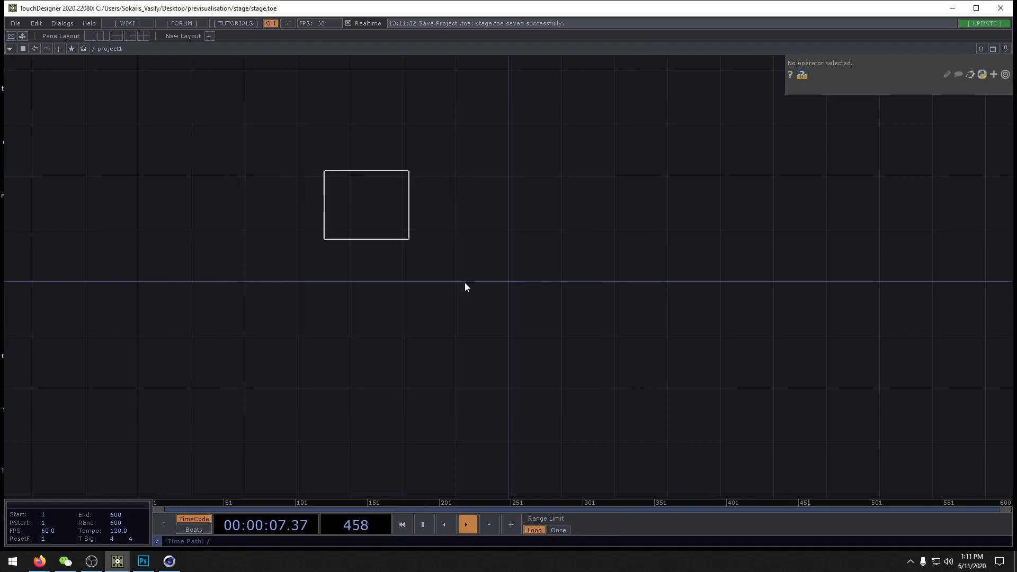
pyautogui.click(501, 325)
pyautogui.scroll(3, 499, 313)
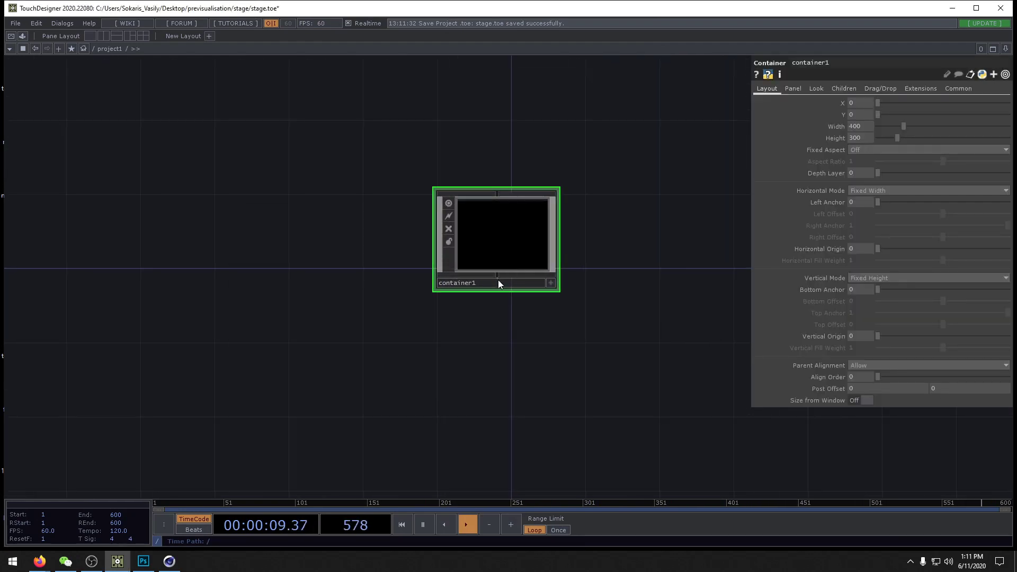
pyautogui.scroll(2, 414, 285)
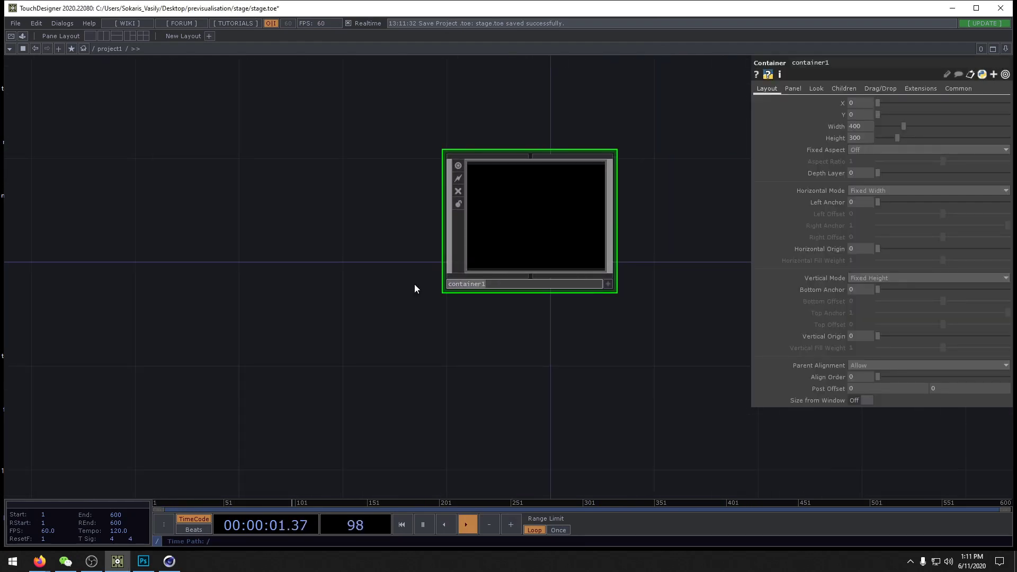
pyautogui.write('stage')
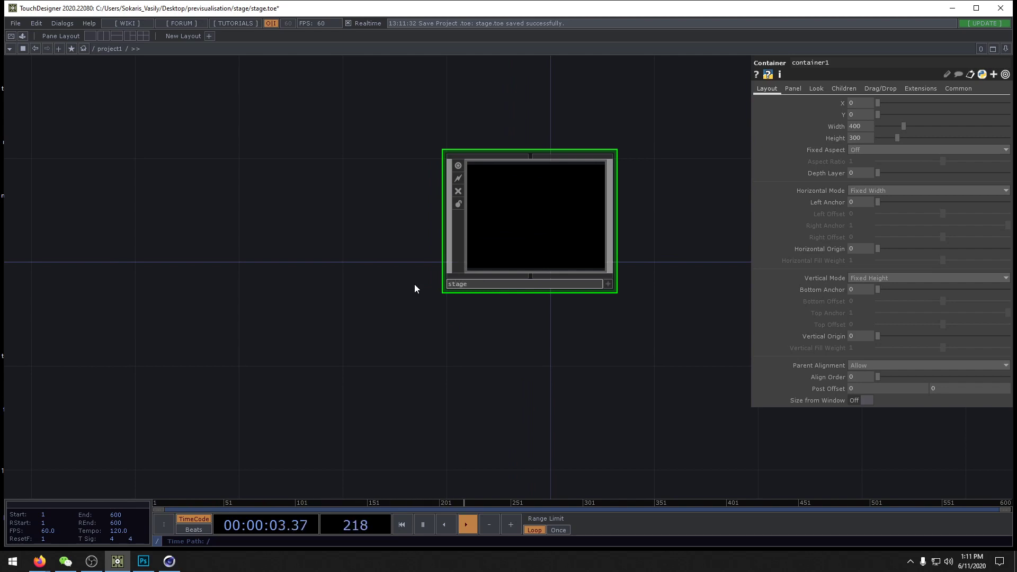
pyautogui.write('_previs')
pyautogui.press('Return')
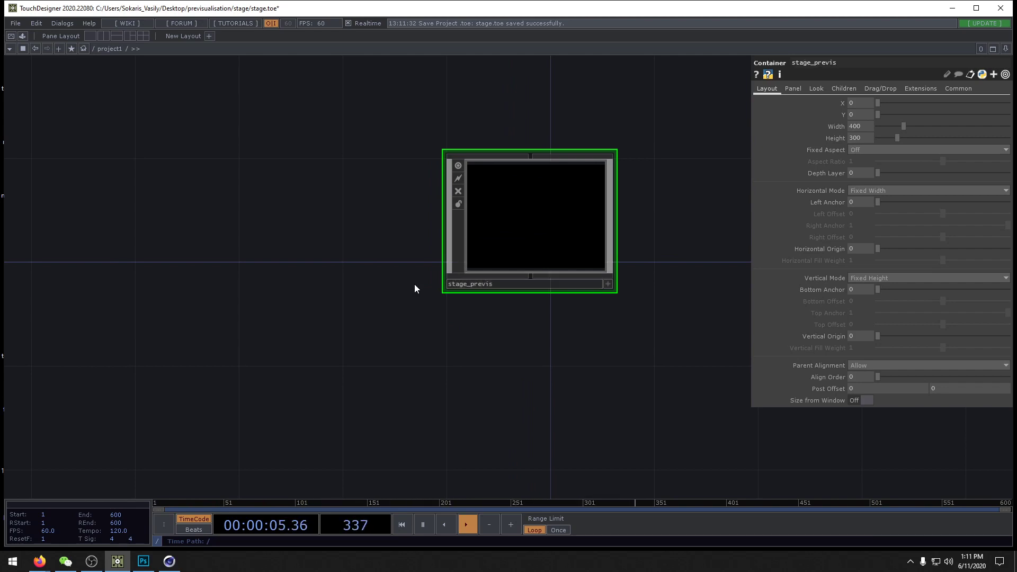
# Step: Enter the stage_previs container and open the previsualisation/stage/data/3d folder in File Explorer beside the network
pyautogui.press('i')
pyautogui.moveTo(424, 372); pyautogui.dragTo(377, 382)
pyautogui.press('super+e')
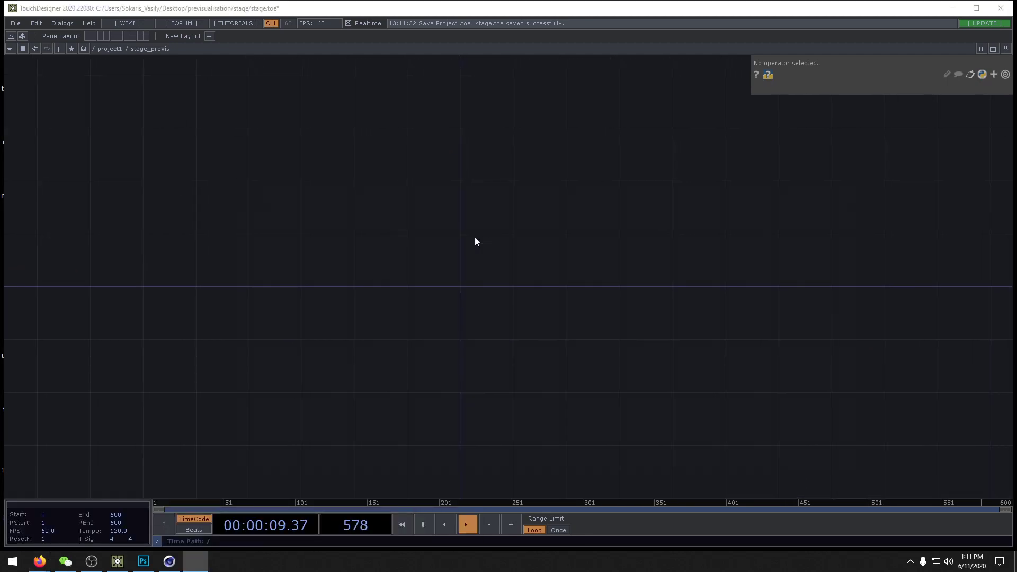
pyautogui.doubleClick(356, 311)
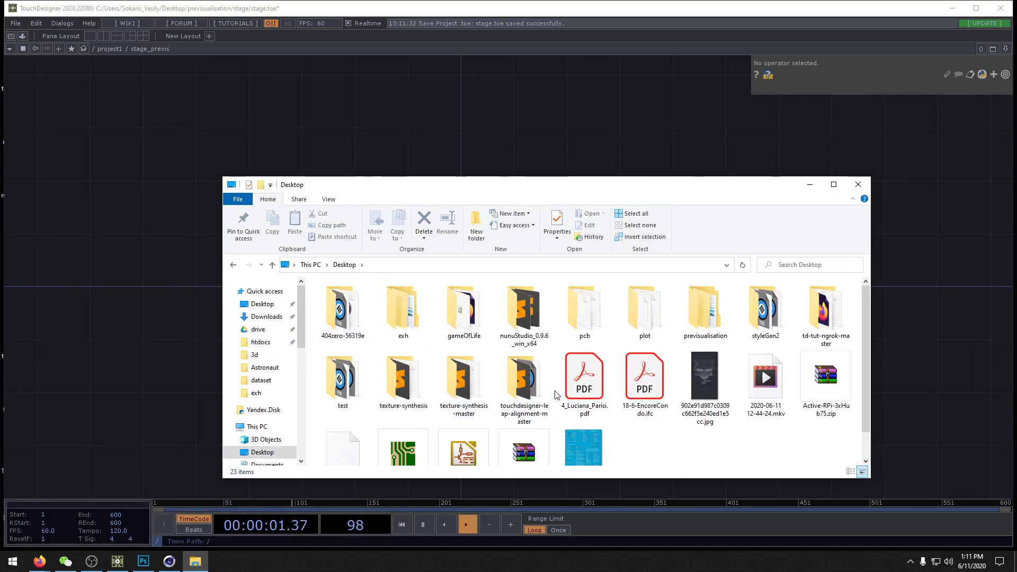
pyautogui.doubleClick(691, 303)
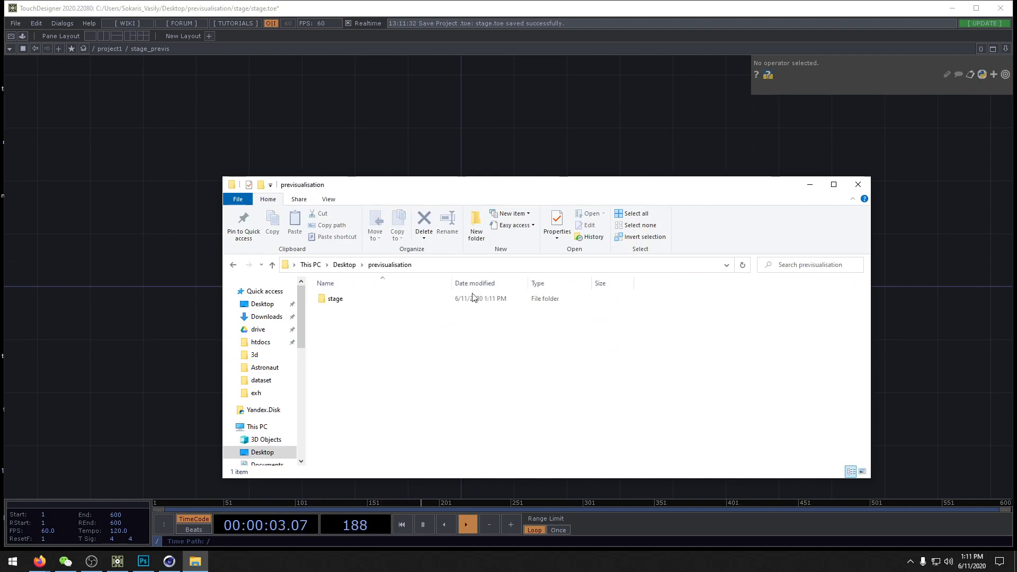
pyautogui.doubleClick(352, 301)
pyautogui.moveTo(475, 190); pyautogui.dragTo(789, 185)
pyautogui.doubleClick(662, 294)
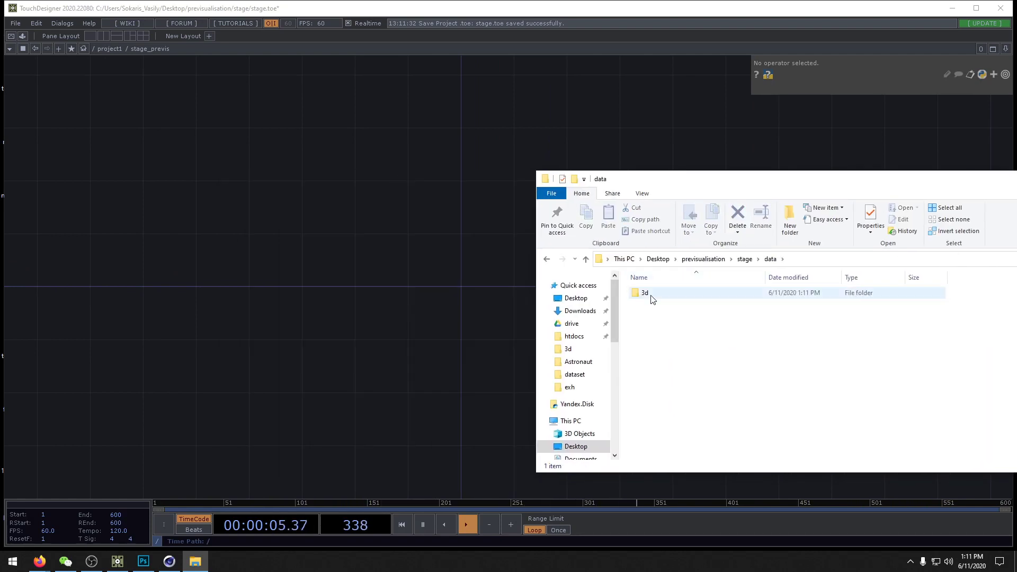
pyautogui.doubleClick(653, 293)
# Step: Import back_1.fbx from the 3d folder into the stage_previs network
pyautogui.click(664, 293)
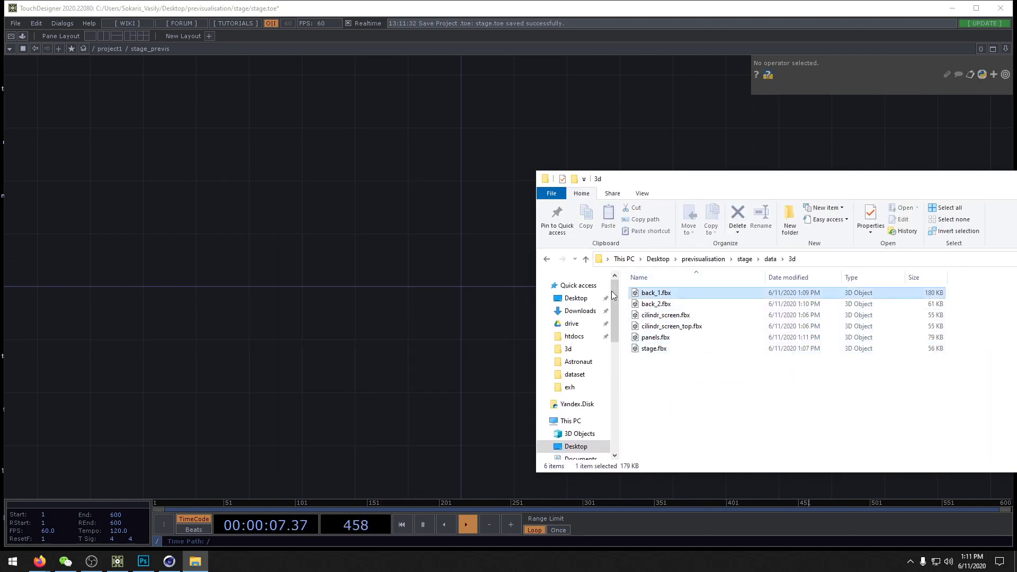
pyautogui.moveTo(319, 231); pyautogui.dragTo(320, 232)
pyautogui.doubleClick(323, 229)
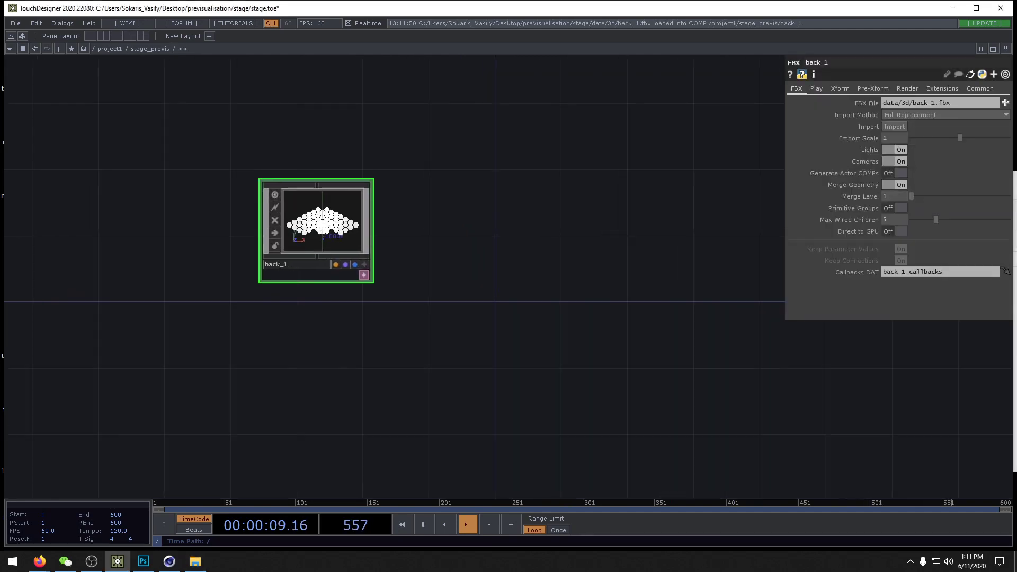
# Step: Examine the mesh and merged nodes table inside back_1's screen_p1_0 geometry, and return to the stage_previs network
pyautogui.doubleClick(448, 306)
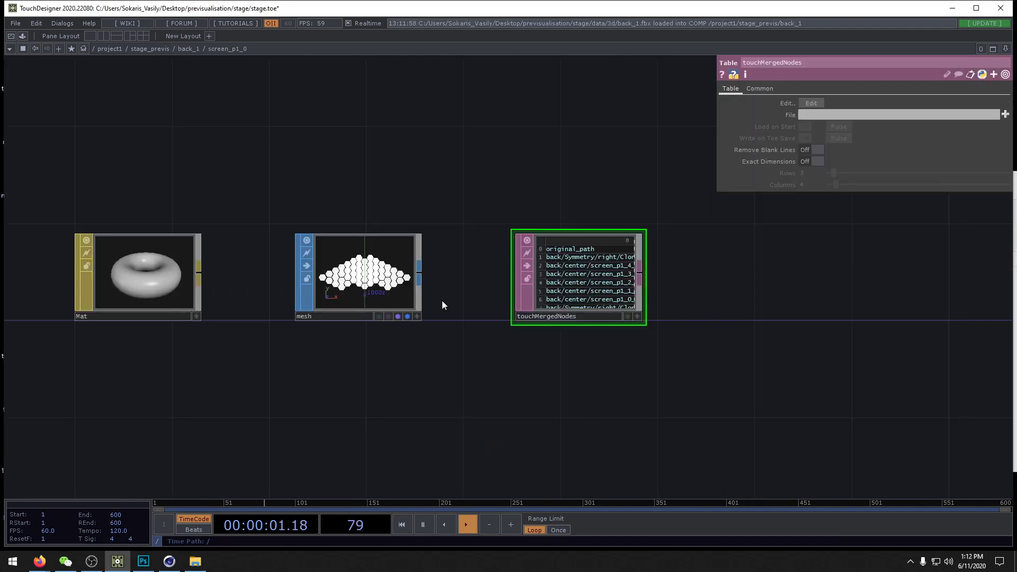
pyautogui.scroll(3, 582, 266)
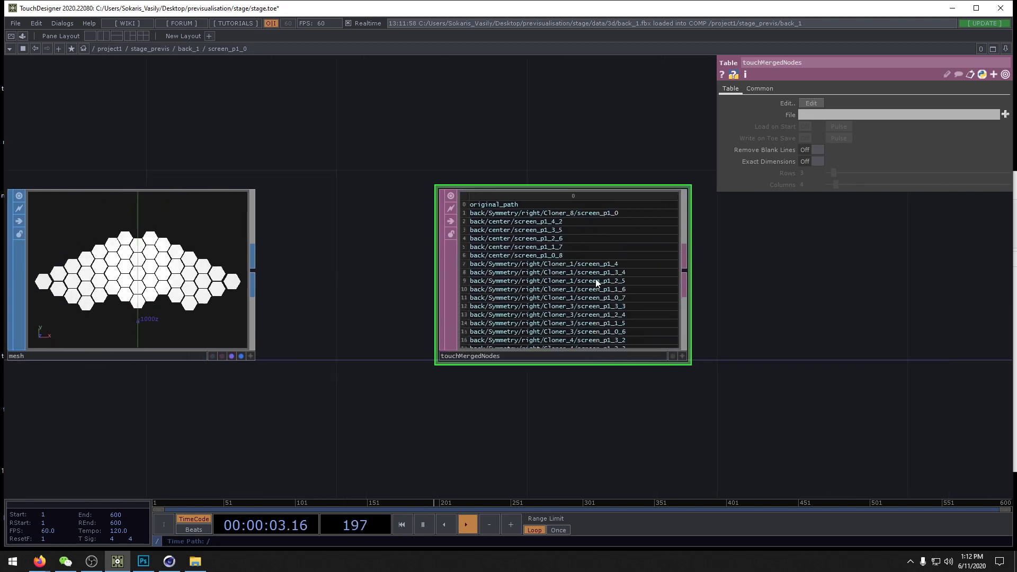
pyautogui.scroll(-2, 596, 279)
pyautogui.moveTo(559, 345); pyautogui.dragTo(814, 355)
pyautogui.click(518, 300)
pyautogui.moveTo(668, 409); pyautogui.dragTo(577, 396)
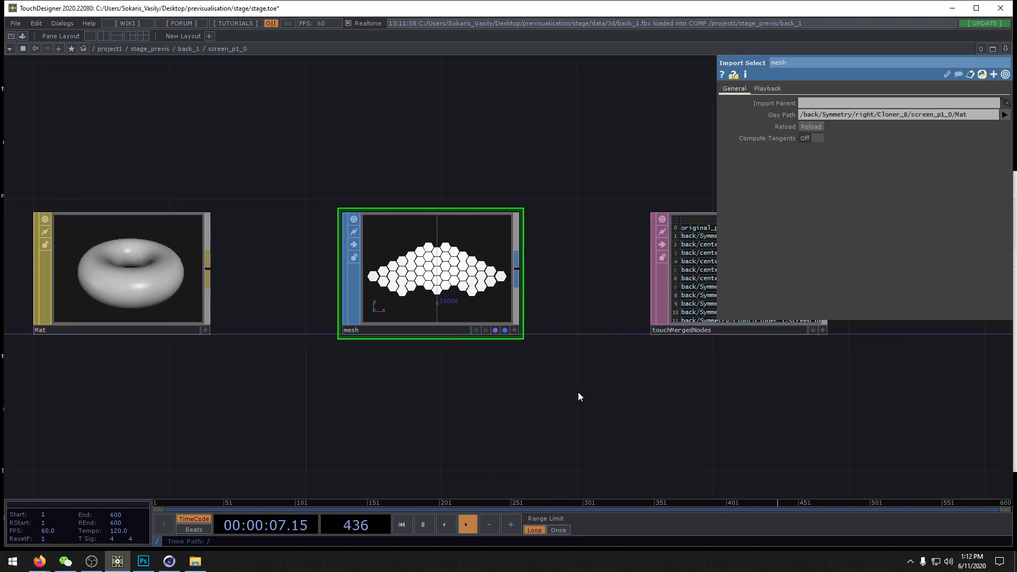
pyautogui.press('u')
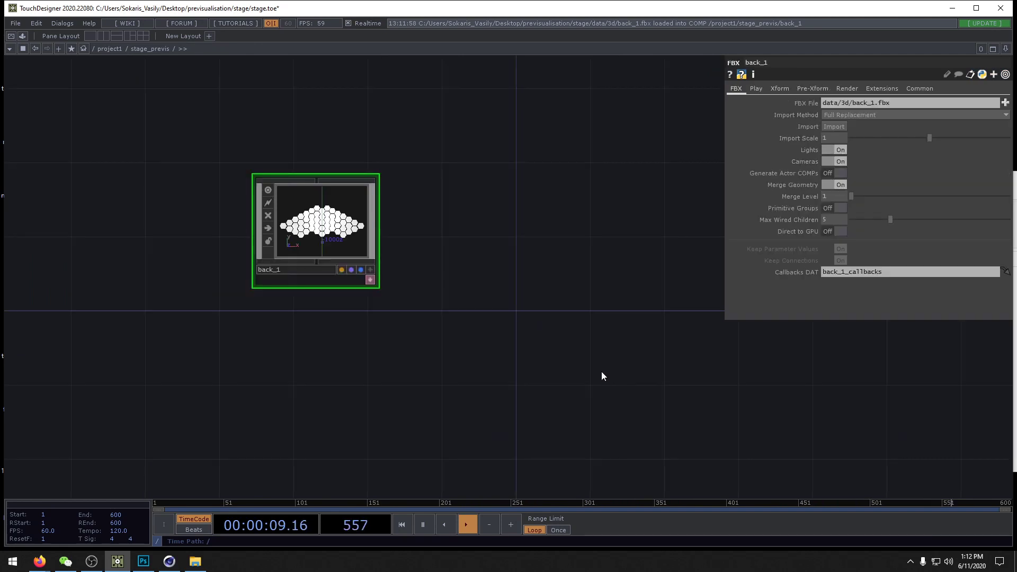
# Step: Import back_2.fbx from the 3d folder below back_1 and inspect the mesh inside its back geometry
pyautogui.hotkey('alt', 'Tab')
pyautogui.moveTo(656, 304); pyautogui.dragTo(360, 377)
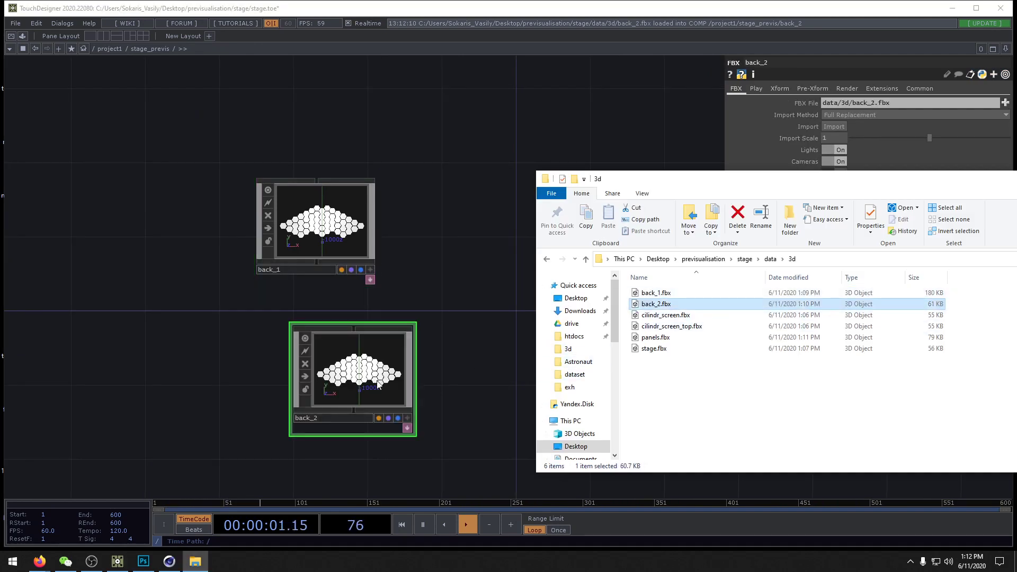
pyautogui.click(378, 384)
pyautogui.press('i')
pyautogui.press('i')
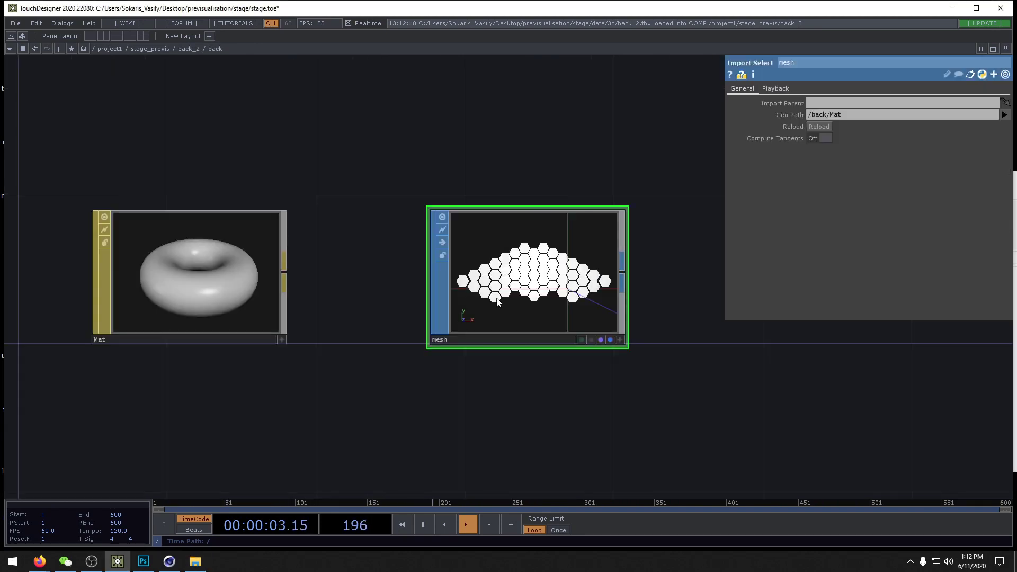
pyautogui.scroll(-3, 526, 388)
pyautogui.press('u')
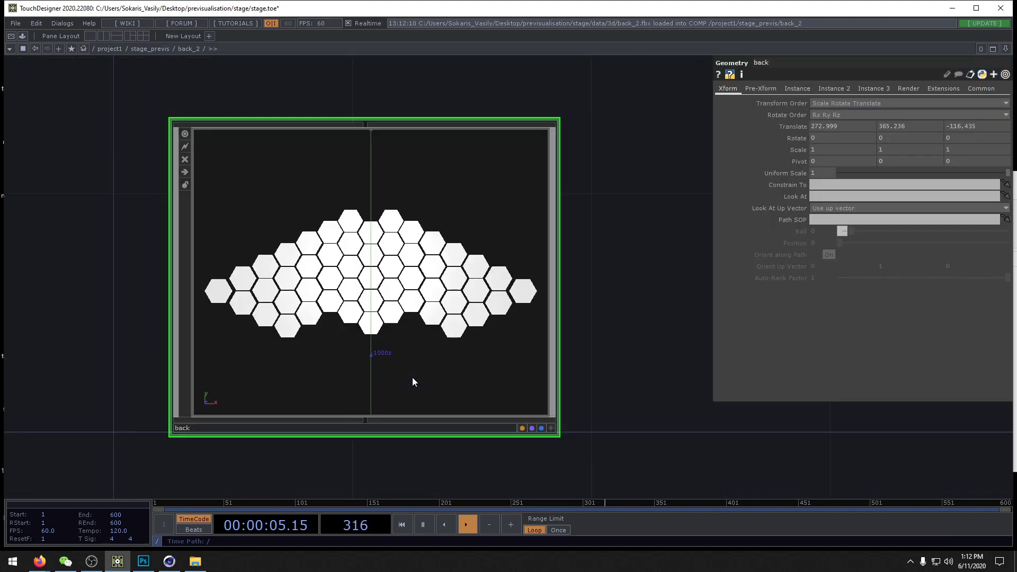
pyautogui.press('u')
# Step: Delete the back_1 component and move back_2 up to the free area near its former place
pyautogui.moveTo(374, 363); pyautogui.dragTo(337, 363)
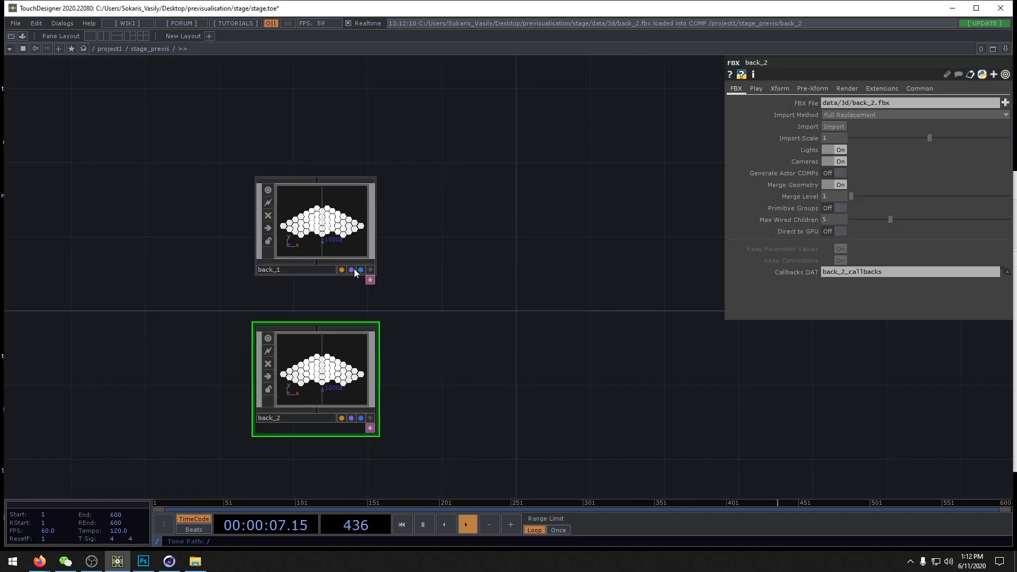
pyautogui.click(337, 225)
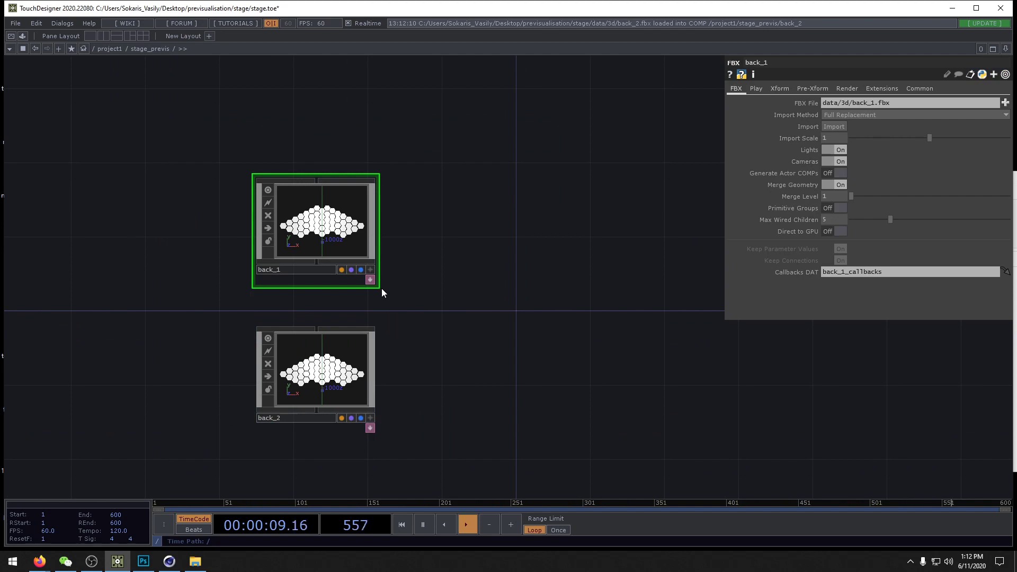
pyautogui.press('Delete')
pyautogui.moveTo(256, 422); pyautogui.dragTo(349, 256)
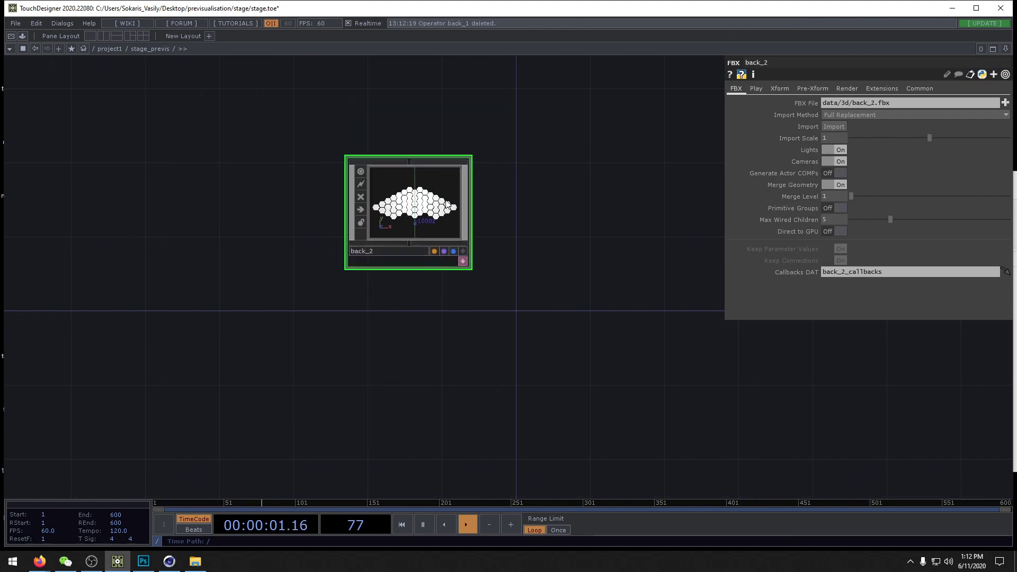
# Step: Import cilindr_screen.fbx and cilindr_screen_top.fbx from the 3d folder and stack both components below back_2
pyautogui.hotkey('alt', 'Tab')
pyautogui.moveTo(654, 318); pyautogui.dragTo(386, 338)
pyautogui.hotkey('alt', 'Tab')
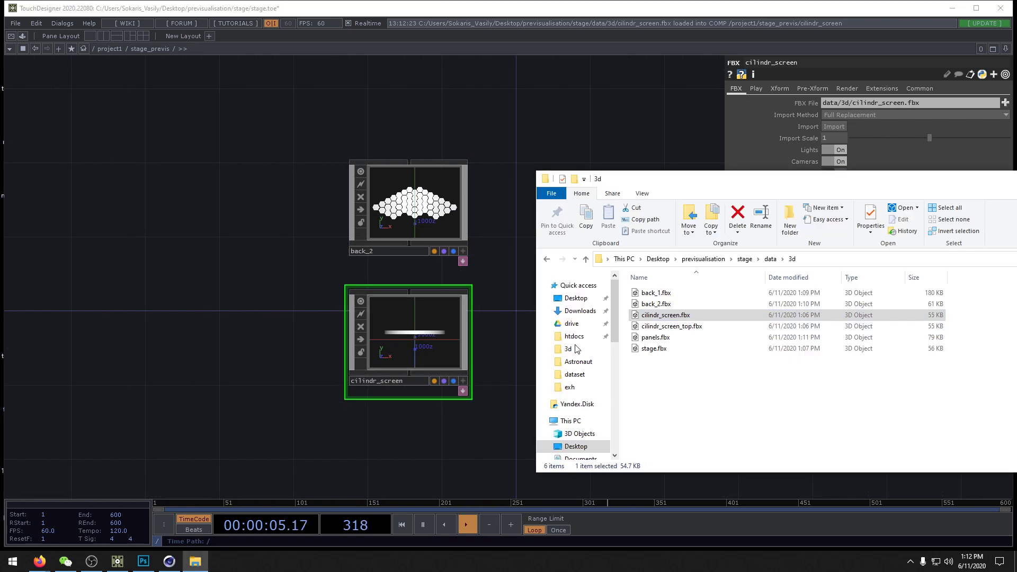
pyautogui.moveTo(671, 325); pyautogui.dragTo(460, 337)
pyautogui.moveTo(424, 361); pyautogui.dragTo(405, 380)
# Step: Import panels.fbx from the 3d folder and place it below cilindr_screen_top
pyautogui.hotkey('alt', 'Tab')
pyautogui.moveTo(643, 340); pyautogui.dragTo(377, 458)
pyautogui.moveTo(470, 442); pyautogui.dragTo(467, 360)
pyautogui.moveTo(372, 392)
pyautogui.mouseDown()
pyautogui.moveTo(368, 411)
pyautogui.moveTo(368, 395)
pyautogui.mouseUp()
# Step: Import stage.fbx from the 3d folder and align it below panels in the component column
pyautogui.hotkey('alt', 'Tab')
pyautogui.moveTo(642, 349); pyautogui.dragTo(498, 412)
pyautogui.moveTo(519, 244); pyautogui.dragTo(523, 219)
pyautogui.moveTo(520, 304); pyautogui.dragTo(474, 431)
pyautogui.scroll(6, 422, 396)
pyautogui.scroll(-5, 422, 397)
pyautogui.click(527, 382)
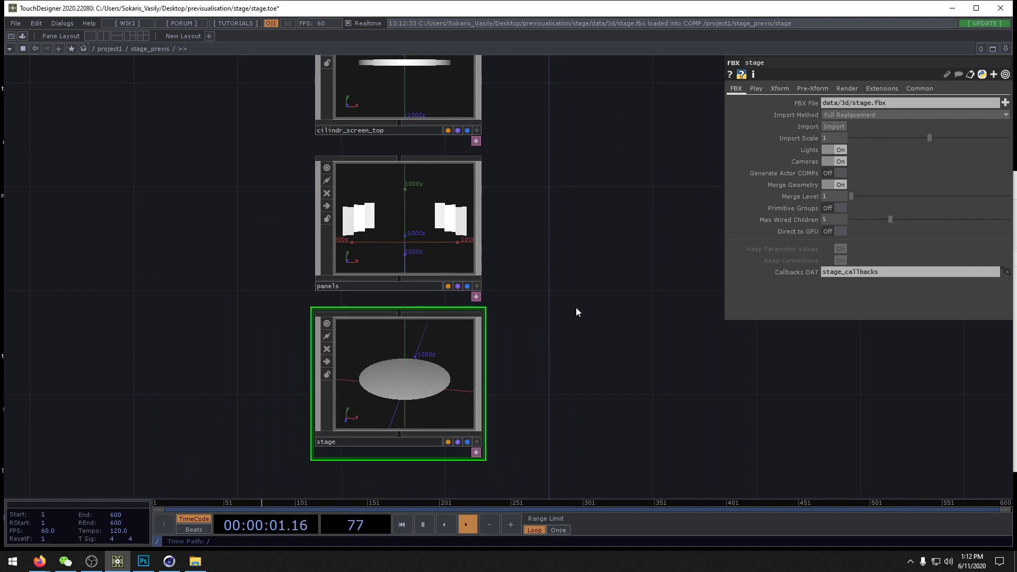
pyautogui.scroll(-3, 583, 307)
pyautogui.press('h')
pyautogui.moveTo(347, 99); pyautogui.dragTo(348, 113)
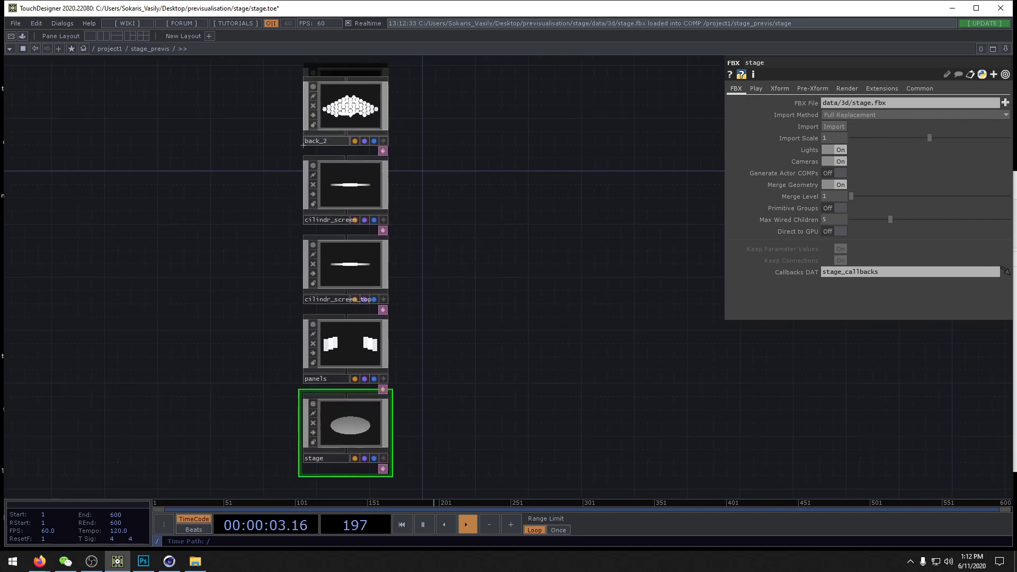
# Step: Split the workspace into two side-by-side panes, with a Geometry Viewer framing the whole stage in the second
pyautogui.click(102, 36)
pyautogui.click(515, 49)
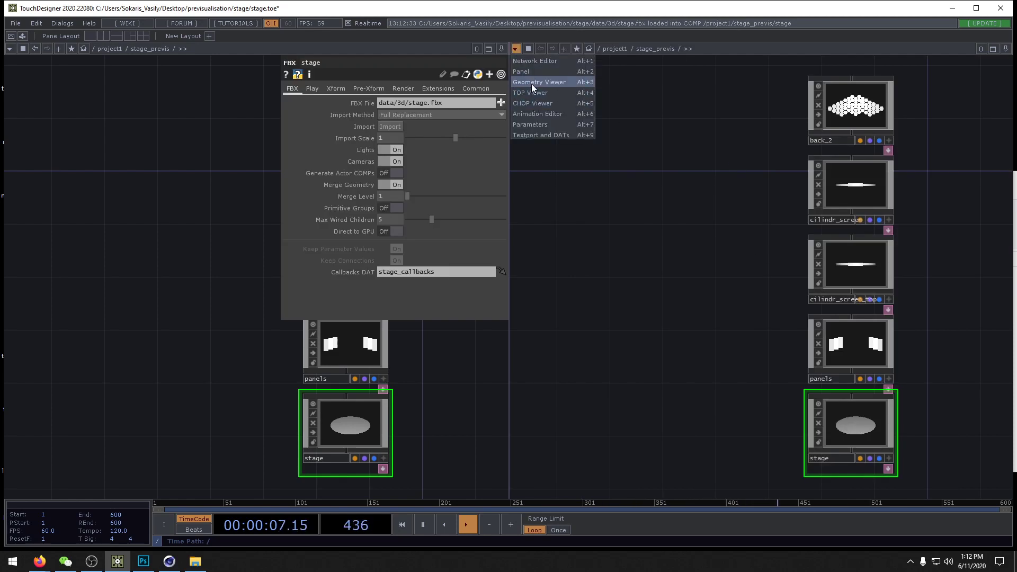
pyautogui.click(532, 83)
pyautogui.press('h')
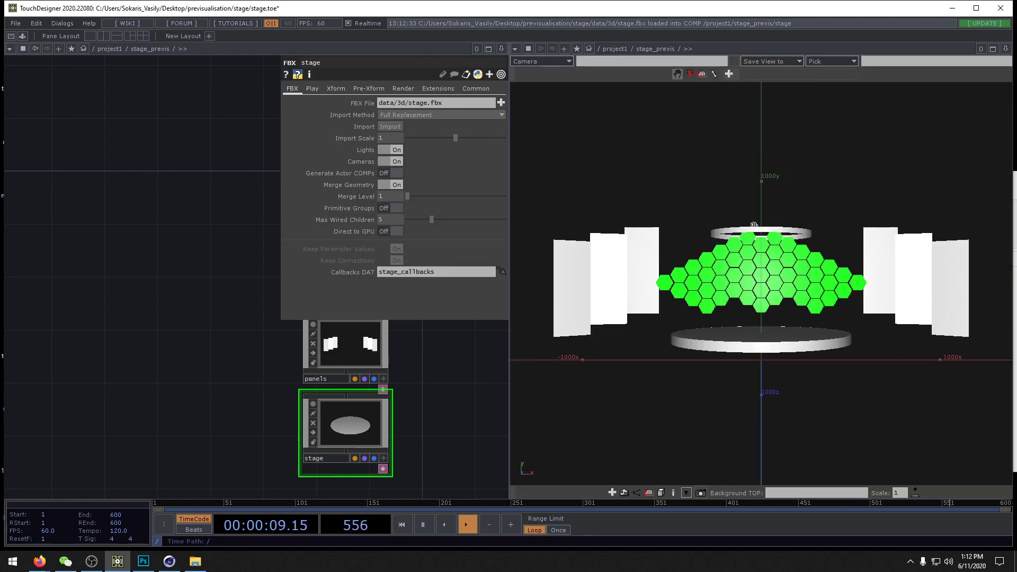
pyautogui.moveTo(767, 295); pyautogui.dragTo(778, 323)
# Step: Switch to Cinema 4D, close the Content Browser and export the Female - Clothed object as person.fbx into the 3d folder
pyautogui.click(168, 561)
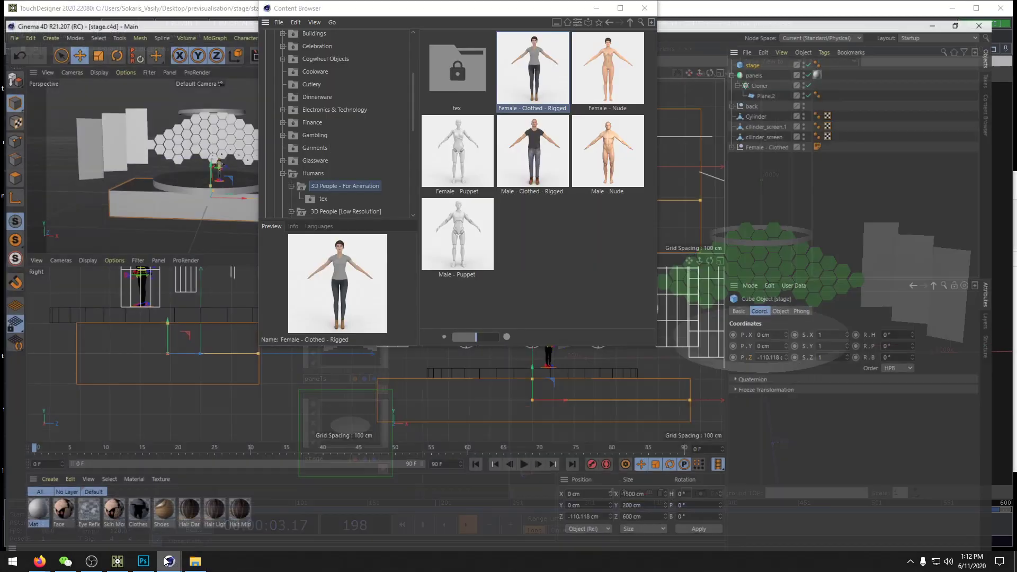
pyautogui.click(650, 12)
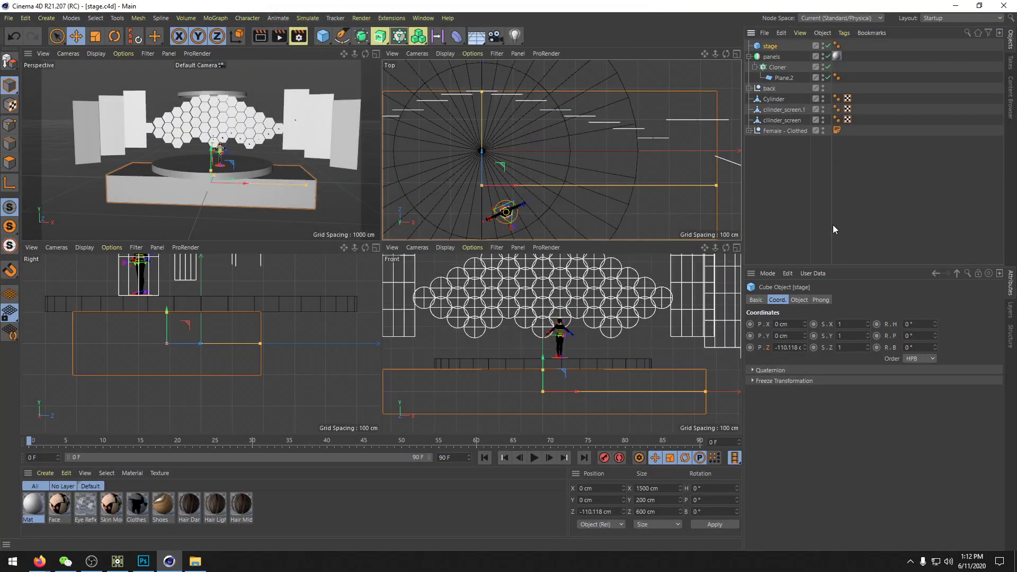
pyautogui.click(782, 131)
pyautogui.click(8, 18)
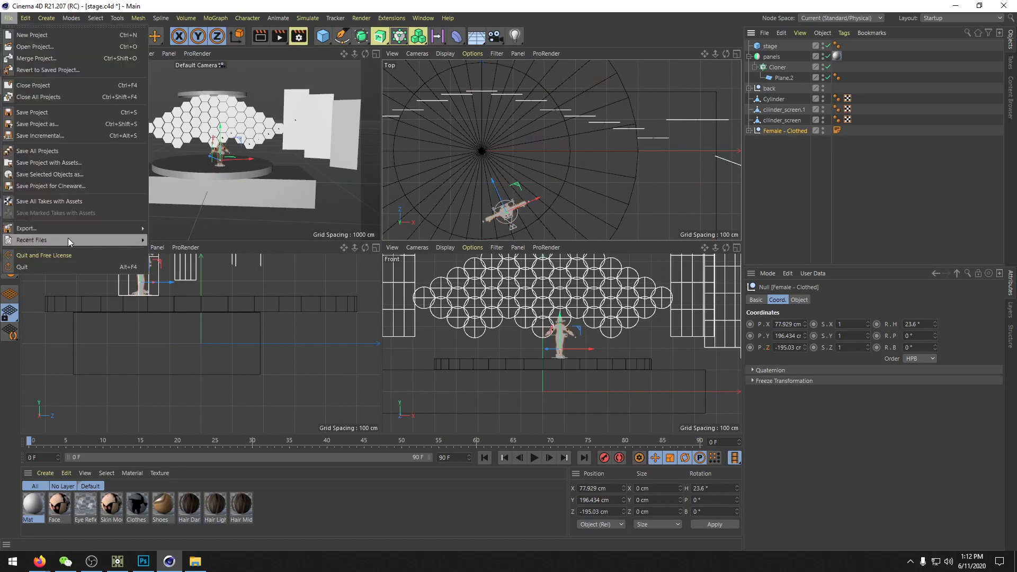
pyautogui.moveTo(133, 228)
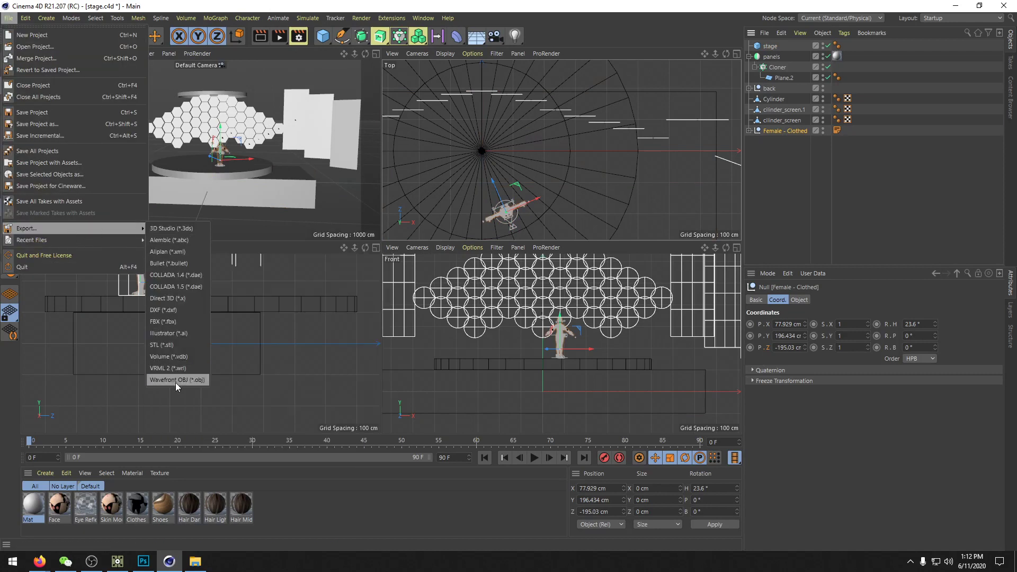
pyautogui.click(179, 321)
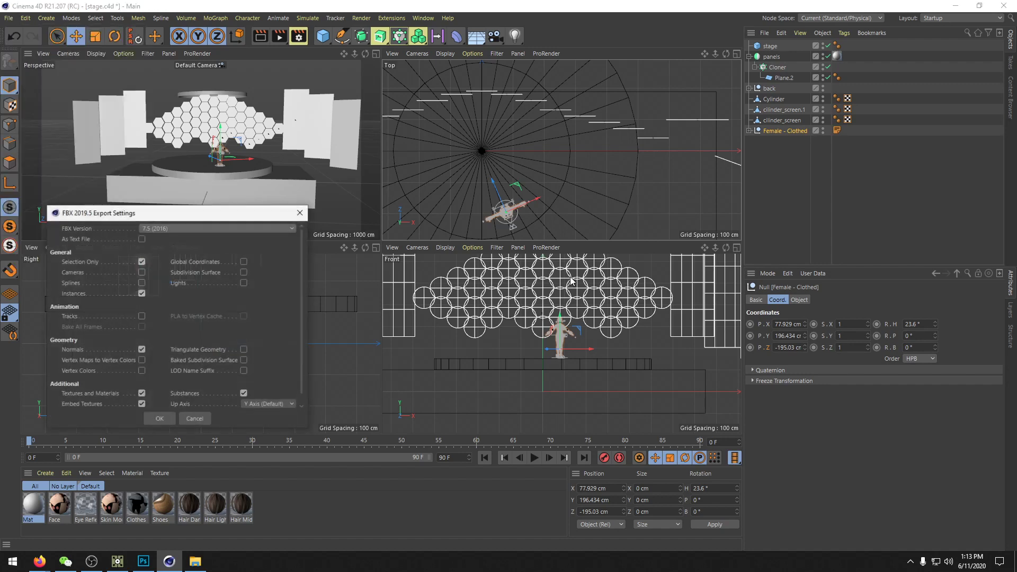
pyautogui.click(159, 419)
pyautogui.doubleClick(273, 121)
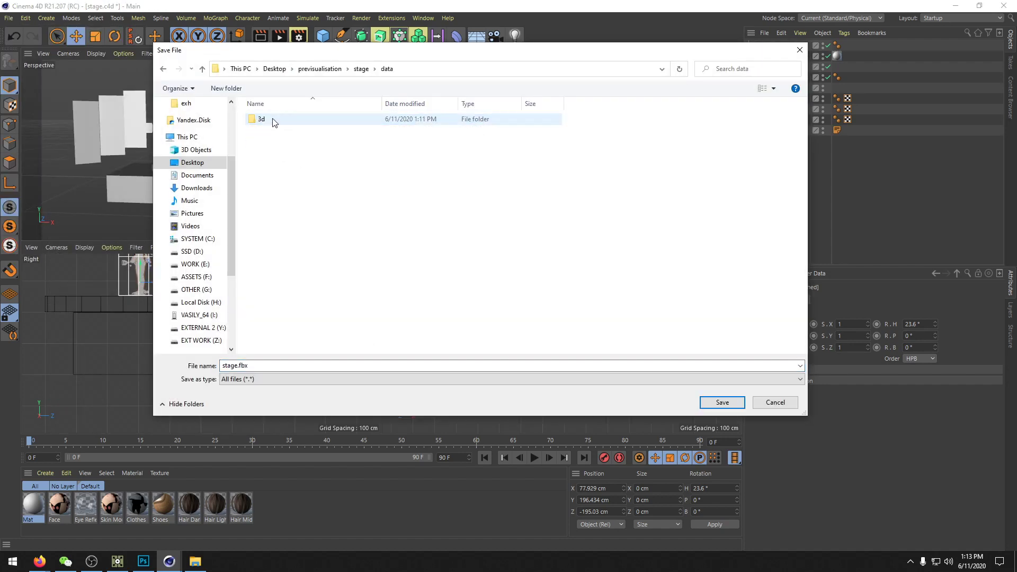
pyautogui.doubleClick(274, 122)
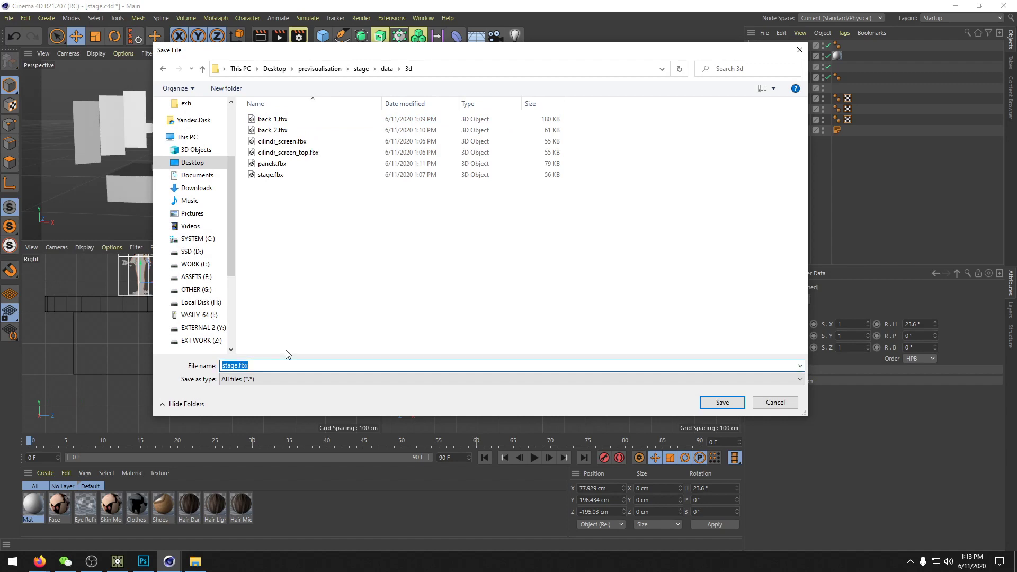
pyautogui.write('person')
pyautogui.press('Return')
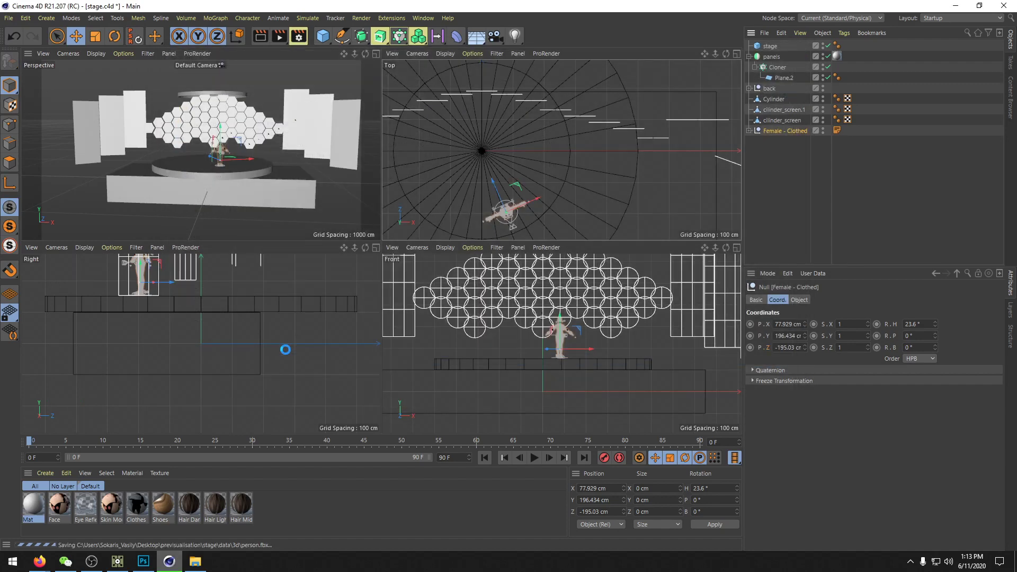
# Step: Switch back to TouchDesigner, import person.fbx into the stage_previs network and place it below stage
pyautogui.hotkey('alt', 'Tab')
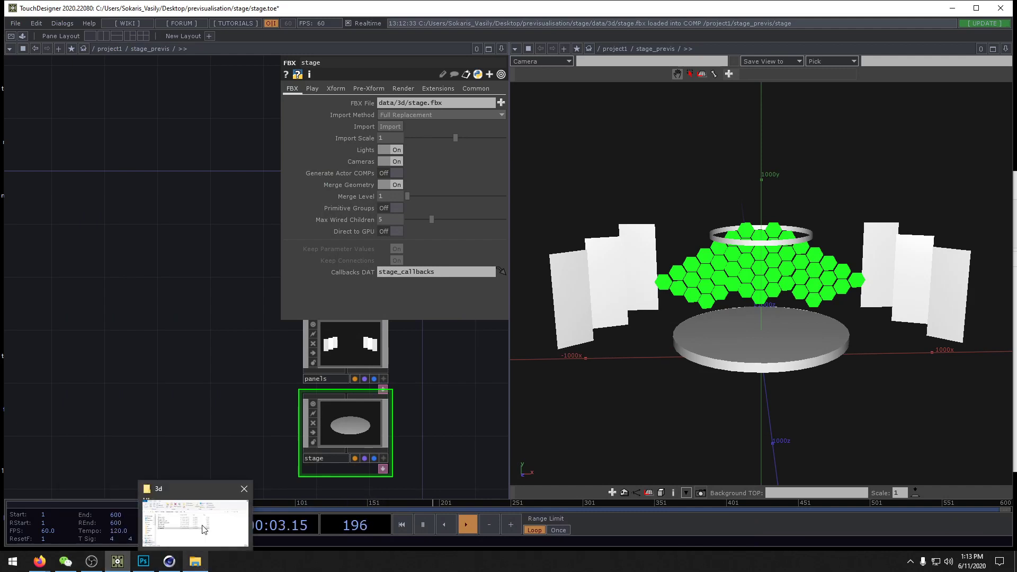
pyautogui.click(195, 561)
pyautogui.moveTo(654, 348); pyautogui.dragTo(458, 428)
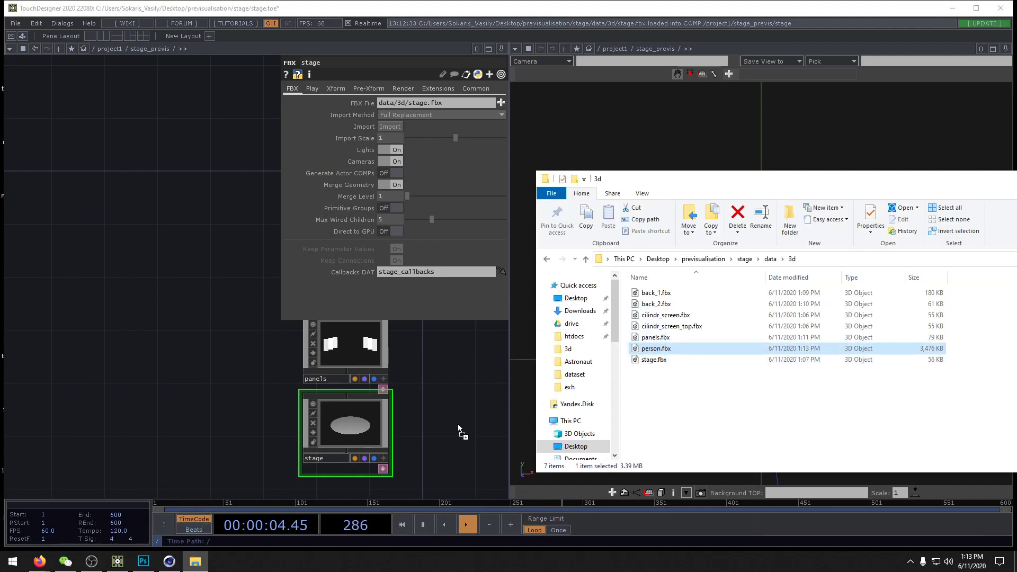
pyautogui.click(466, 362)
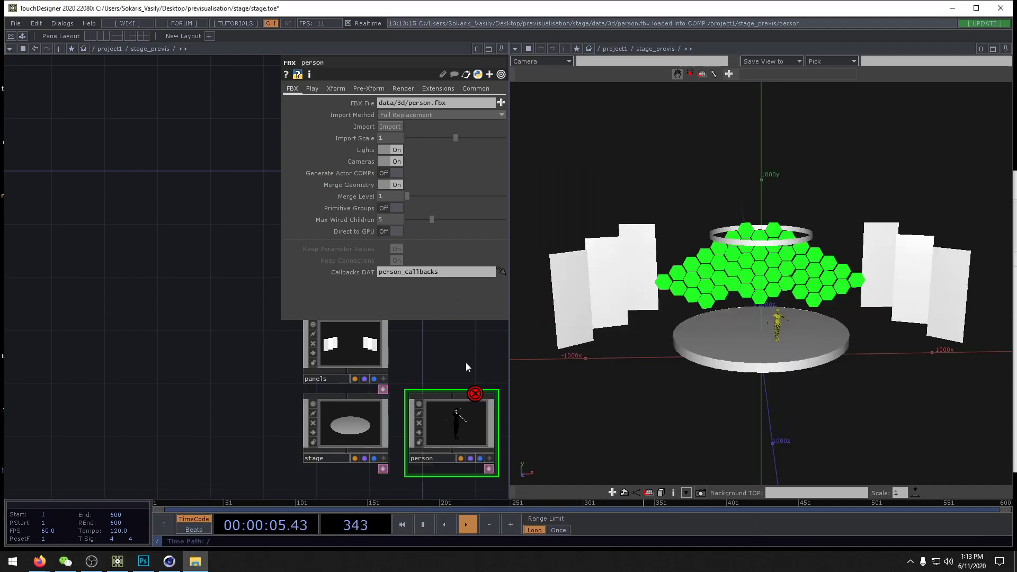
pyautogui.moveTo(442, 324); pyautogui.dragTo(426, 251)
pyautogui.moveTo(397, 372); pyautogui.dragTo(284, 463)
pyautogui.moveTo(705, 387)
pyautogui.mouseDown()
pyautogui.moveTo(747, 385)
pyautogui.moveTo(731, 371)
pyautogui.moveTo(705, 382)
pyautogui.mouseUp()
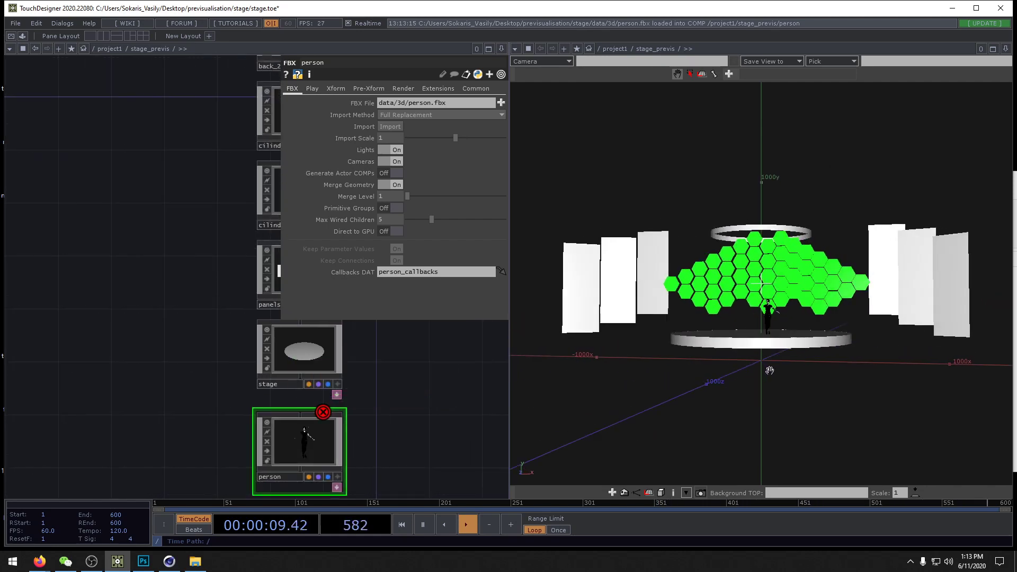
# Step: Inspect the clothing texture nodes in person's touchTextures base, and delete that base
pyautogui.press('i')
pyautogui.press('i')
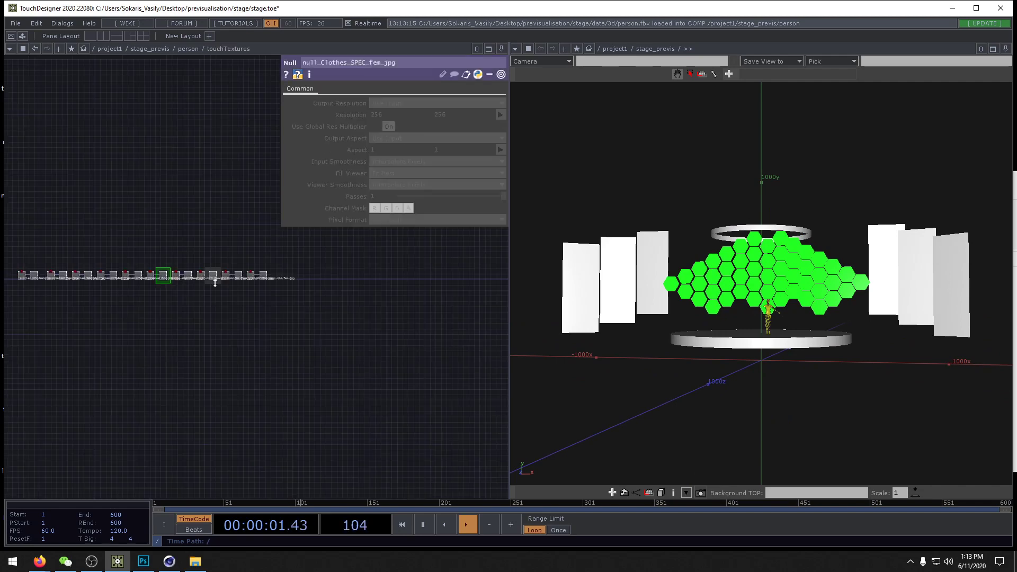
pyautogui.scroll(5, 438, 388)
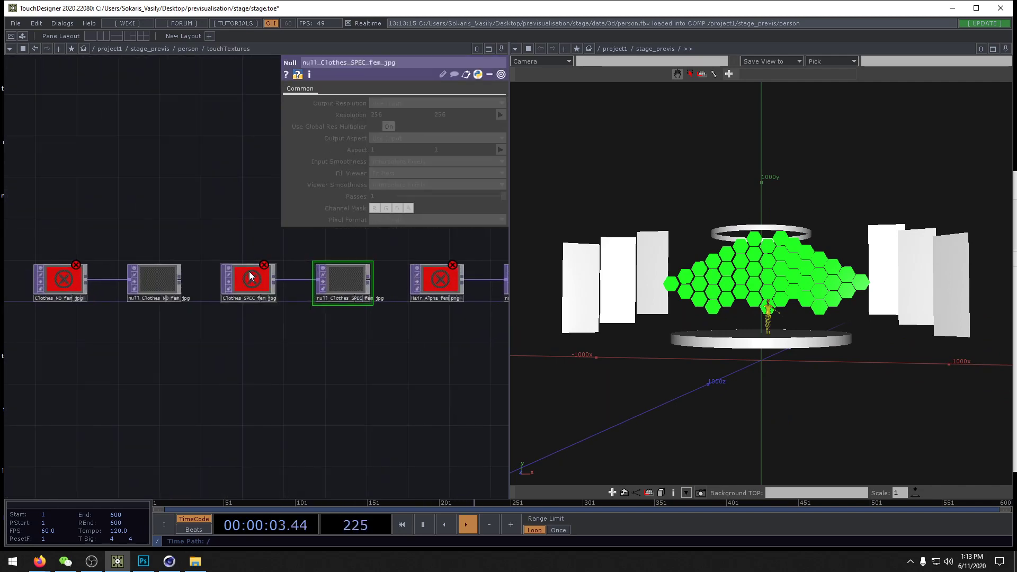
pyautogui.click(248, 278)
pyautogui.middleClick(264, 271)
pyautogui.scroll(-6, 256, 356)
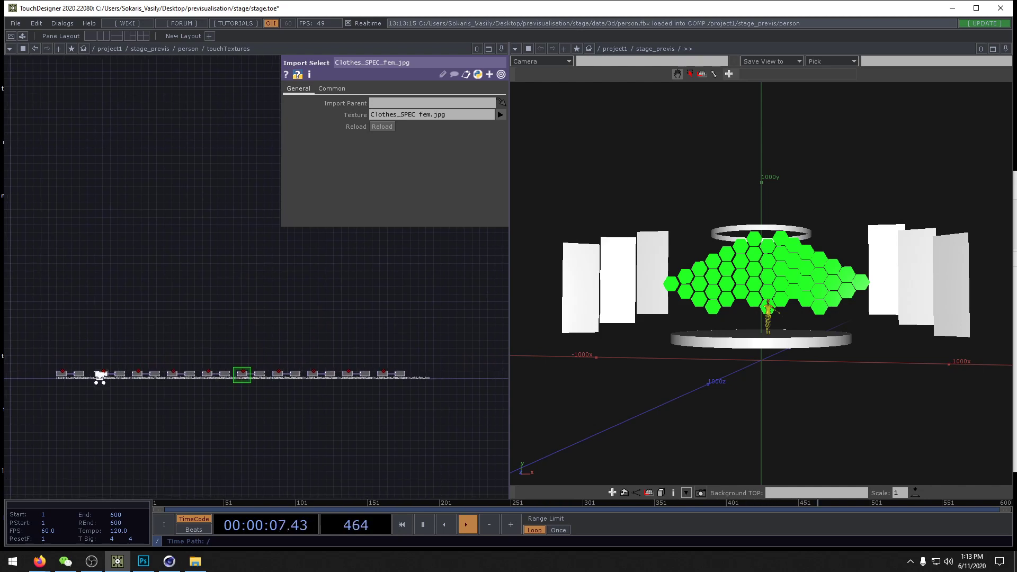
pyautogui.scroll(3, 99, 375)
pyautogui.moveTo(242, 322); pyautogui.dragTo(180, 322)
pyautogui.press('u')
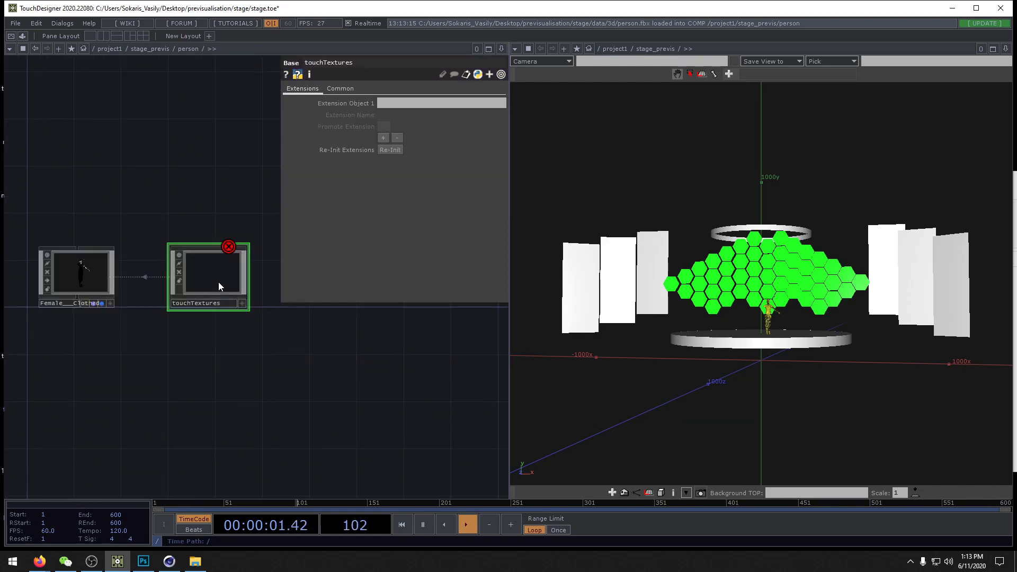
pyautogui.press('Delete')
pyautogui.press('h')
# Step: Examine the contents of the Character, Elbow_Drivers and Female nulls inside Female___Clothed
pyautogui.press('i')
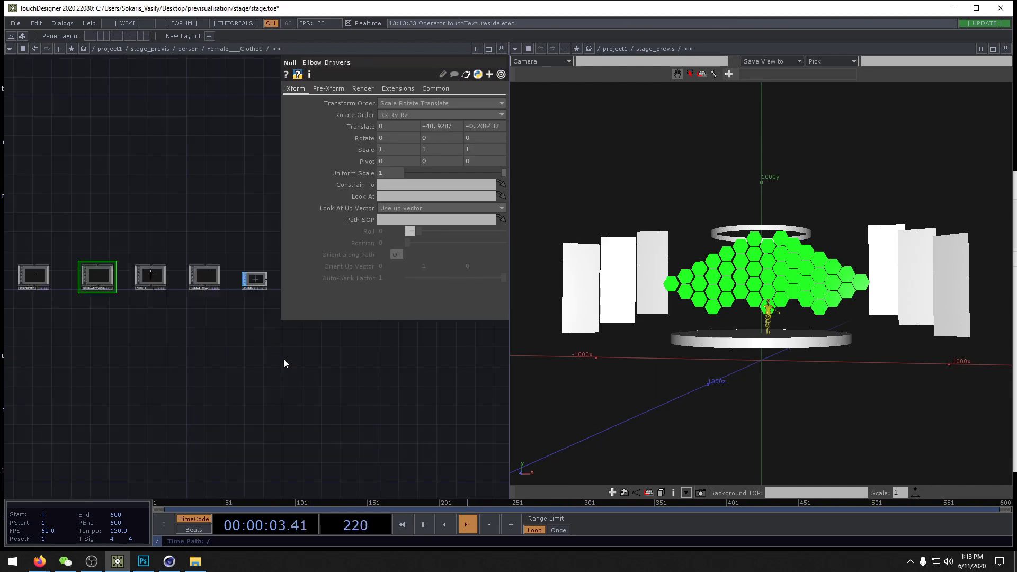
pyautogui.scroll(3, 347, 390)
pyautogui.moveTo(467, 428); pyautogui.dragTo(482, 447)
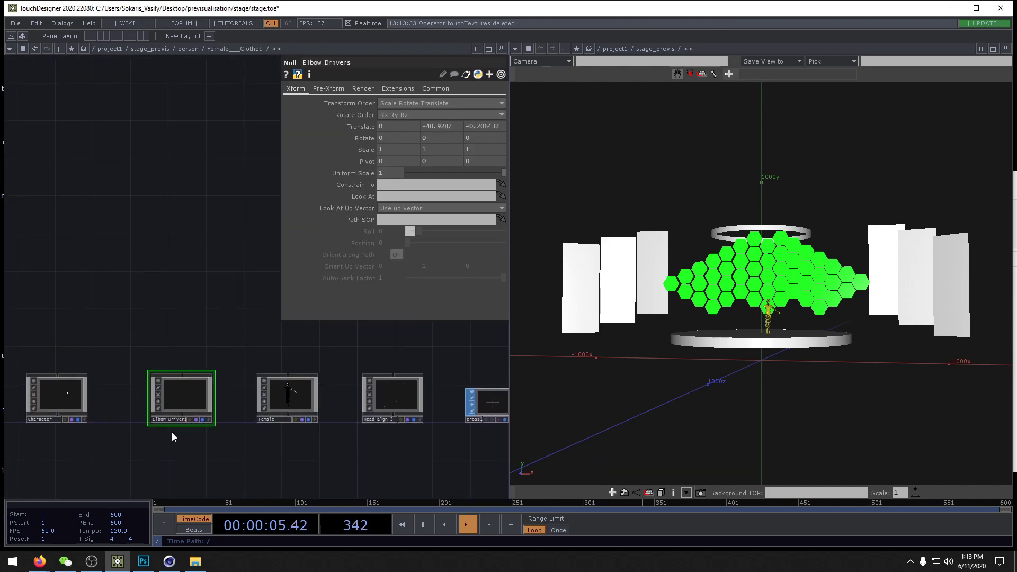
pyautogui.doubleClick(68, 393)
pyautogui.moveTo(234, 313); pyautogui.dragTo(351, 455)
pyautogui.press('u')
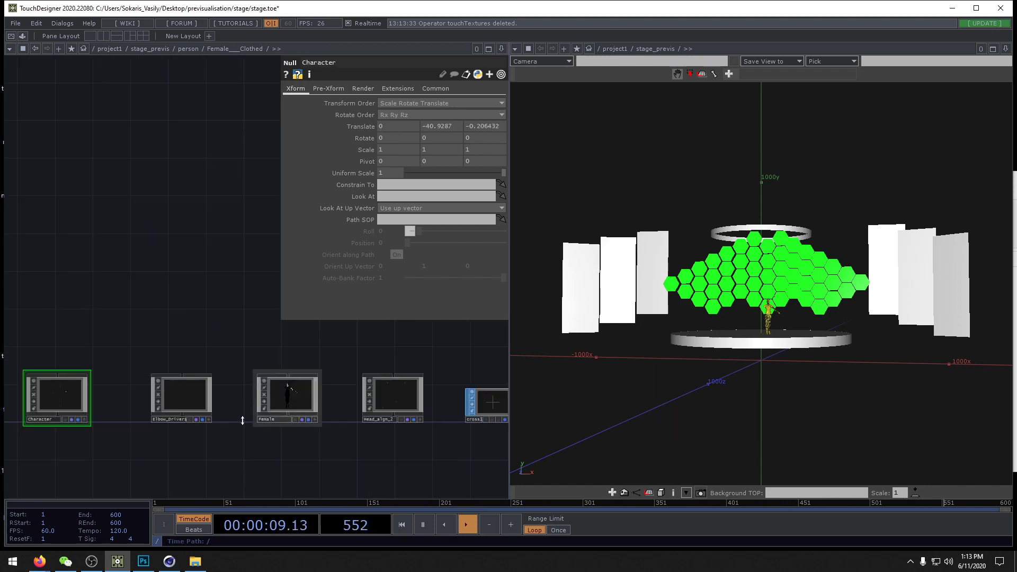
pyautogui.doubleClick(179, 401)
pyautogui.press('u')
pyautogui.doubleClick(271, 386)
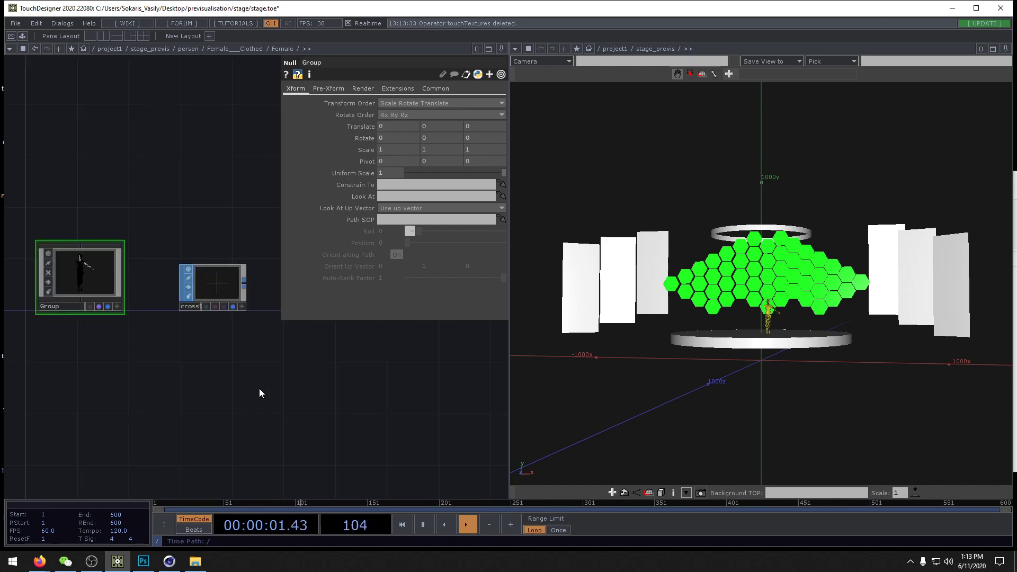
# Step: Open the Group null inside Female and delete the Tongue geometry
pyautogui.doubleClick(120, 278)
pyautogui.scroll(5, 232, 408)
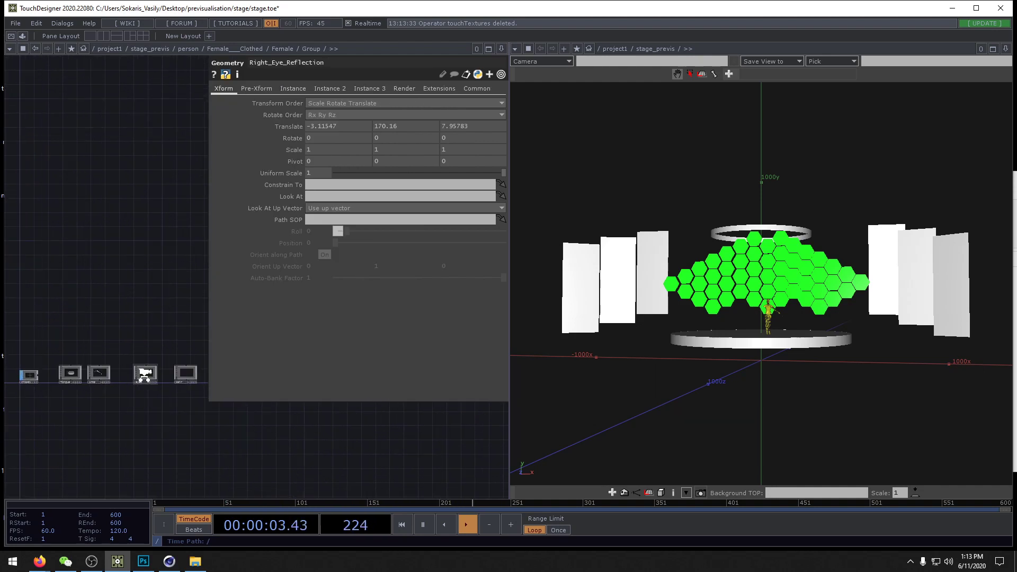
pyautogui.scroll(2, 159, 297)
pyautogui.moveTo(124, 286); pyautogui.dragTo(683, 461)
pyautogui.moveTo(170, 339); pyautogui.dragTo(35, 129)
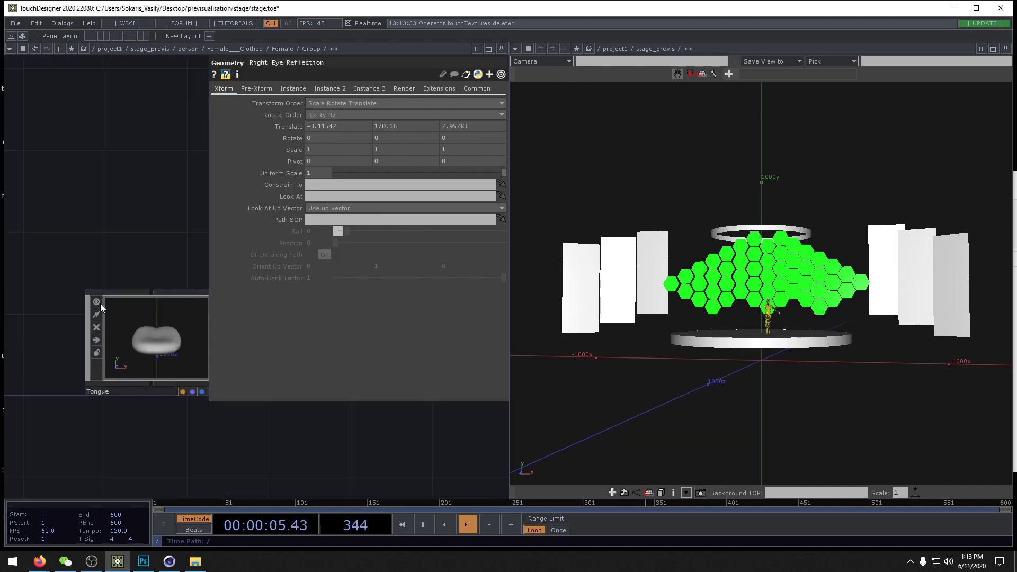
pyautogui.moveTo(60, 255); pyautogui.dragTo(39, 282)
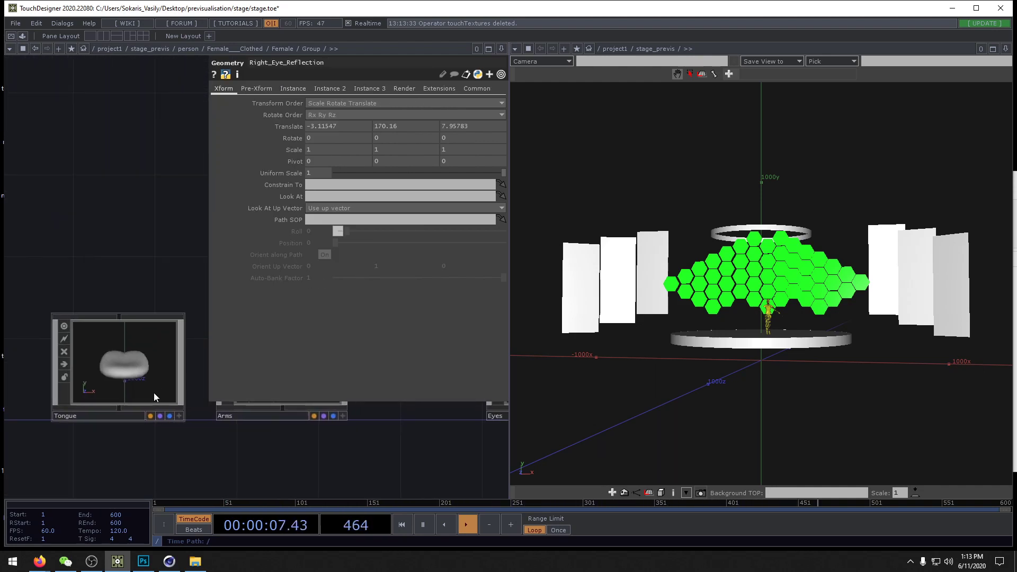
pyautogui.click(154, 361)
pyautogui.press('Delete')
# Step: Examine the operators and material inside the Arms geometry and the other body-part geometries in Group
pyautogui.moveTo(161, 274); pyautogui.dragTo(33, 260)
pyautogui.doubleClick(161, 363)
pyautogui.press('h')
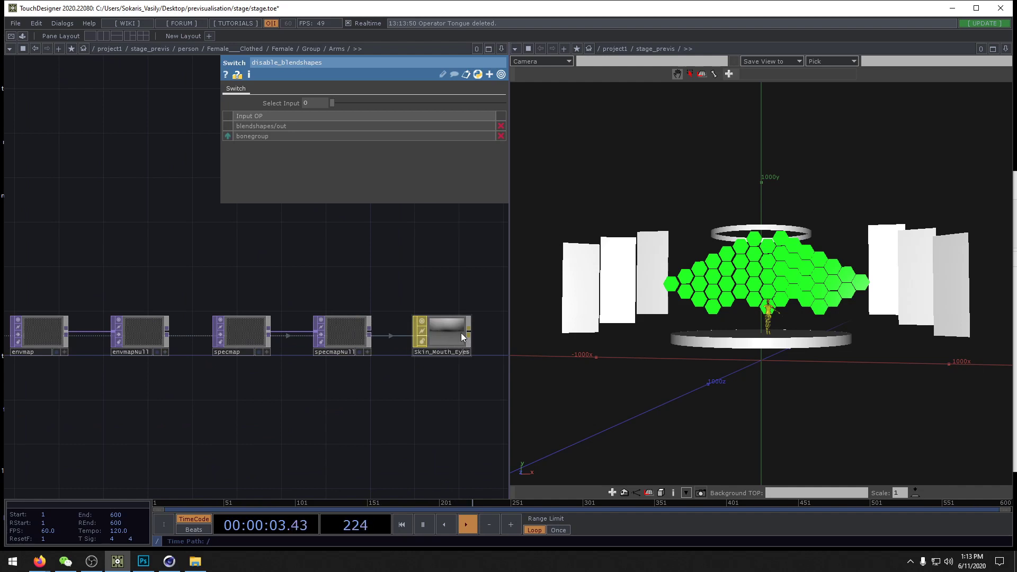
pyautogui.scroll(-5, 254, 400)
pyautogui.moveTo(197, 412); pyautogui.dragTo(335, 427)
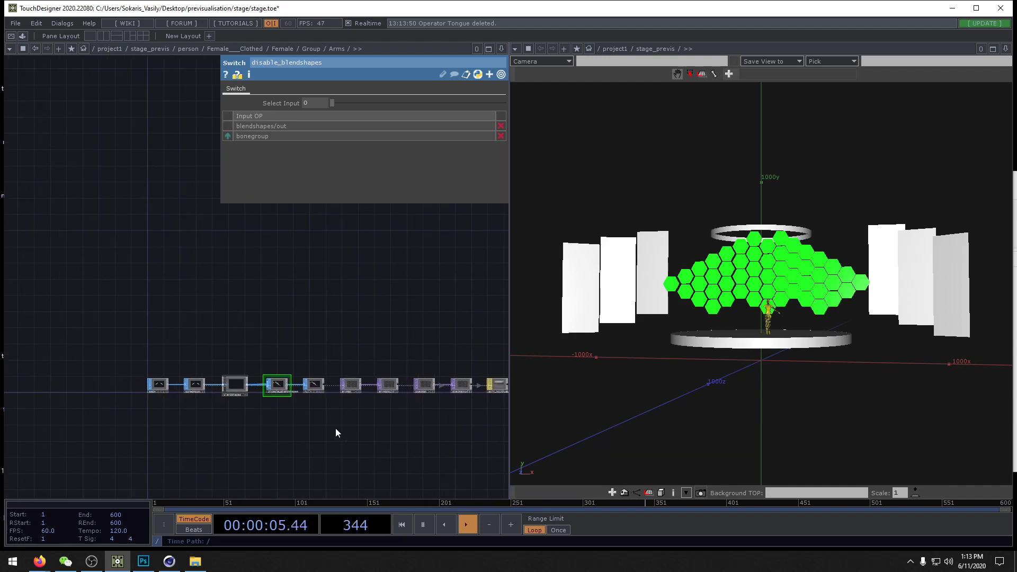
pyautogui.press('u')
pyautogui.moveTo(280, 472); pyautogui.dragTo(160, 460)
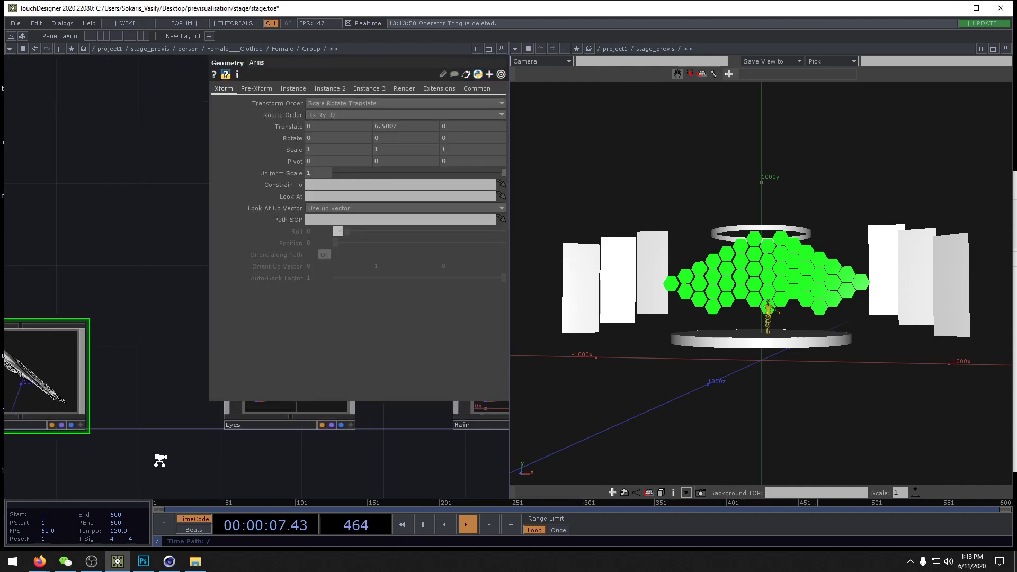
pyautogui.scroll(-4, 157, 459)
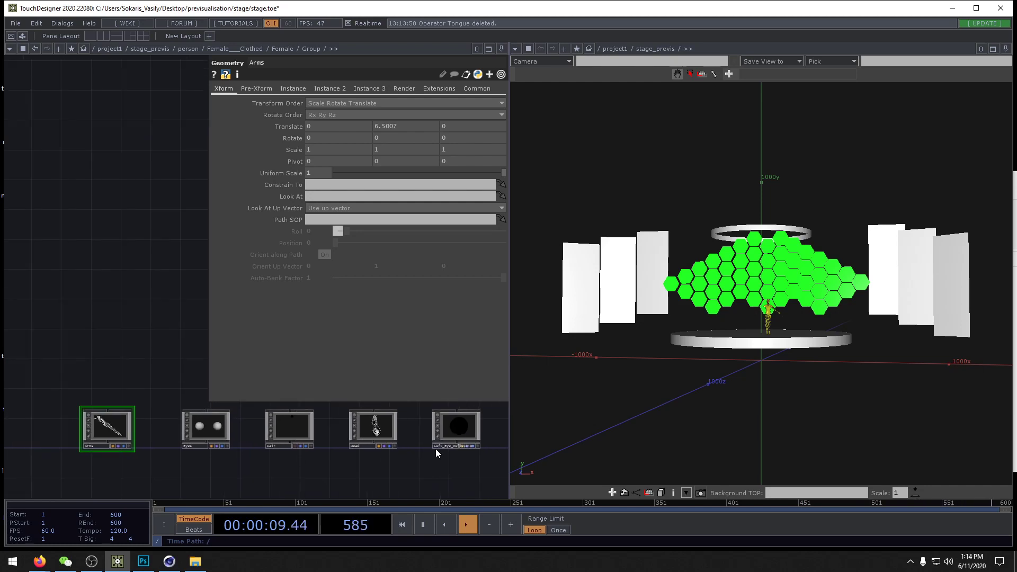
pyautogui.click(377, 439)
pyautogui.moveTo(386, 470); pyautogui.dragTo(292, 470)
pyautogui.scroll(-1, 389, 456)
# Step: Return to the stage_previs network and delete the person component
pyautogui.press('u')
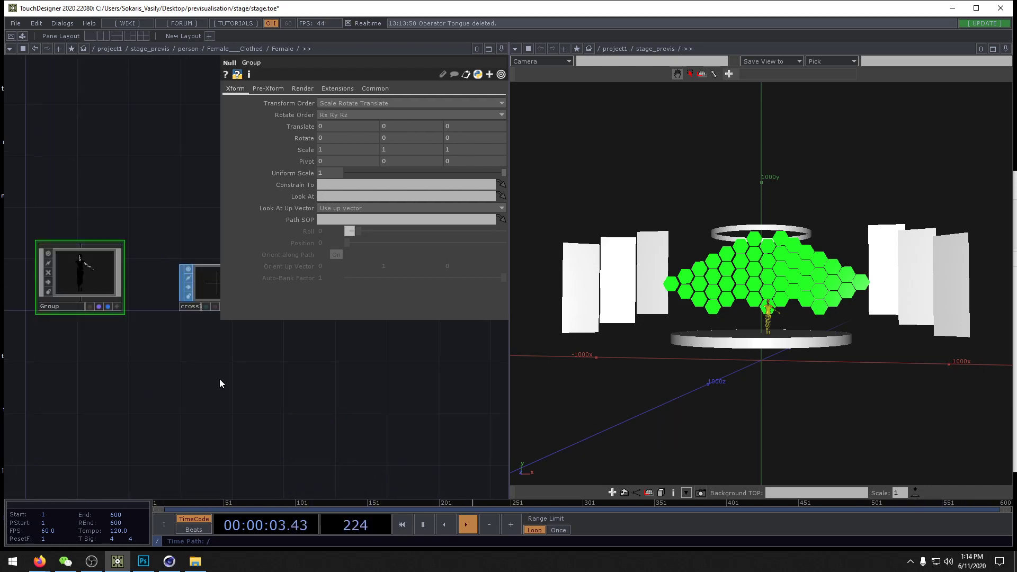
pyautogui.press('u')
pyautogui.press('u')
pyautogui.moveTo(303, 407); pyautogui.dragTo(231, 478)
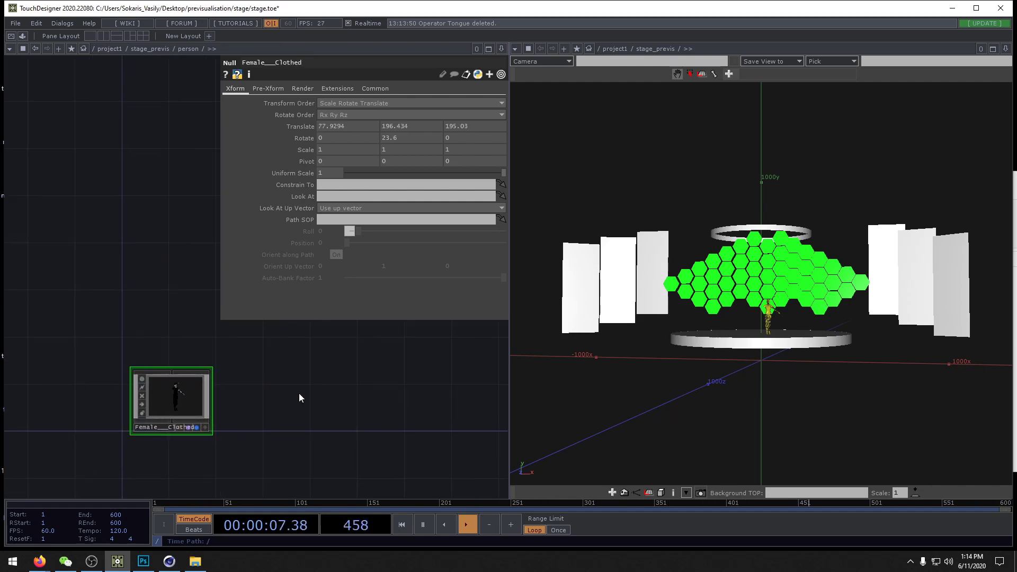
pyautogui.press('u')
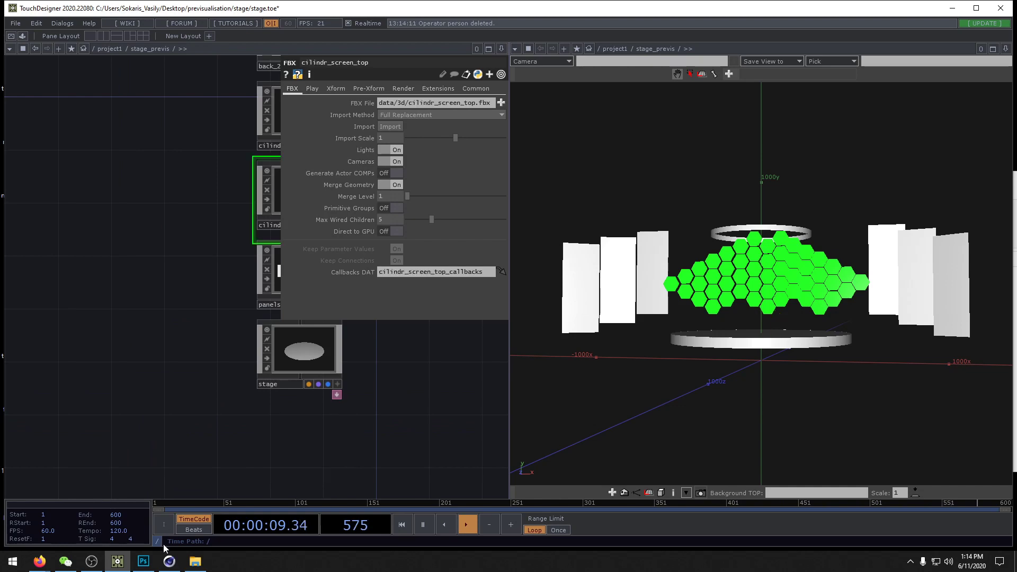
# Step: Switch to Cinema 4D and export Female - Clothed as FBX without textures and materials, replacing person.fbx in the data/3d folder
pyautogui.click(169, 561)
pyautogui.click(9, 18)
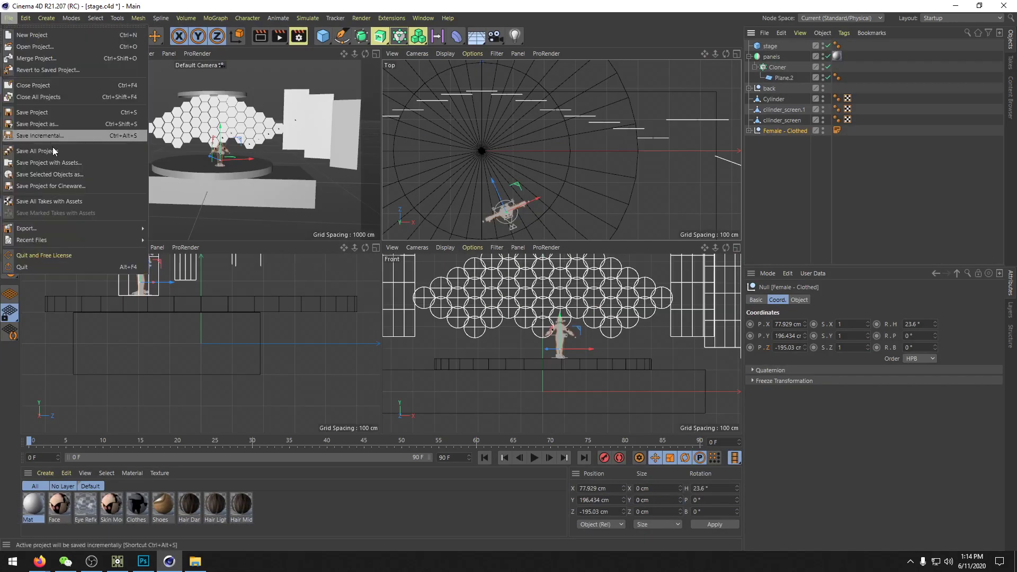
pyautogui.moveTo(68, 229)
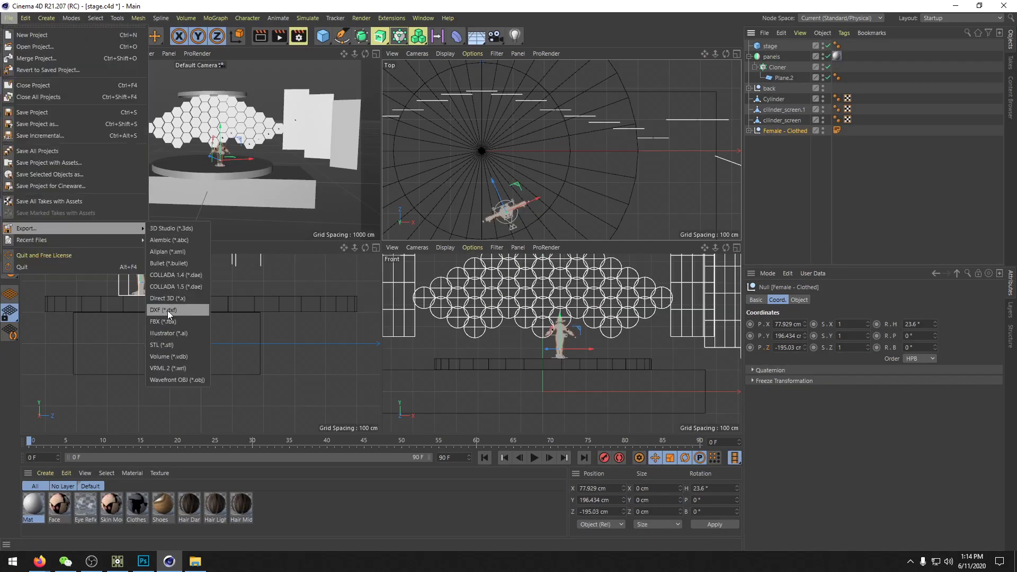
pyautogui.click(163, 322)
pyautogui.click(132, 395)
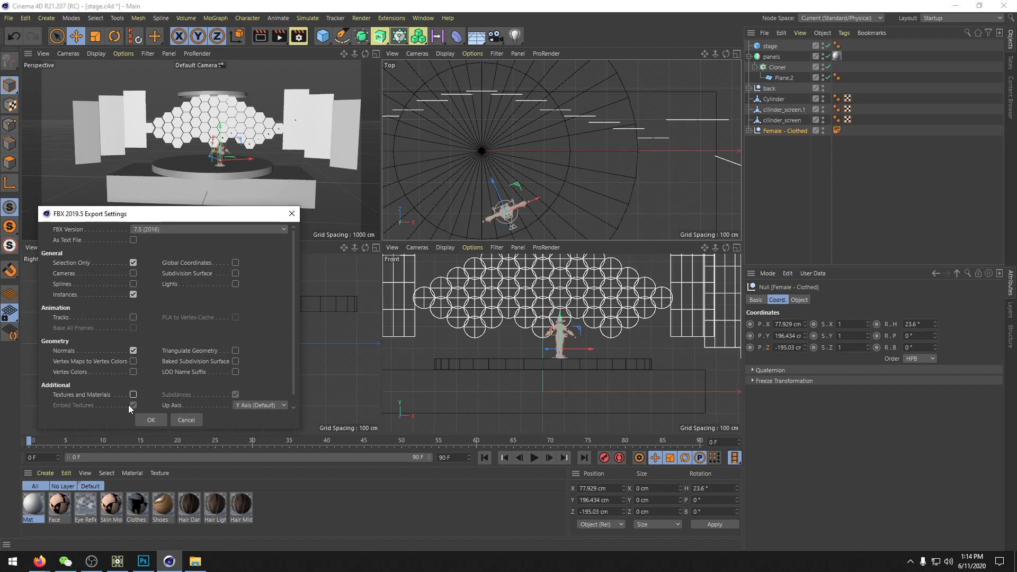
pyautogui.click(151, 420)
pyautogui.doubleClick(261, 117)
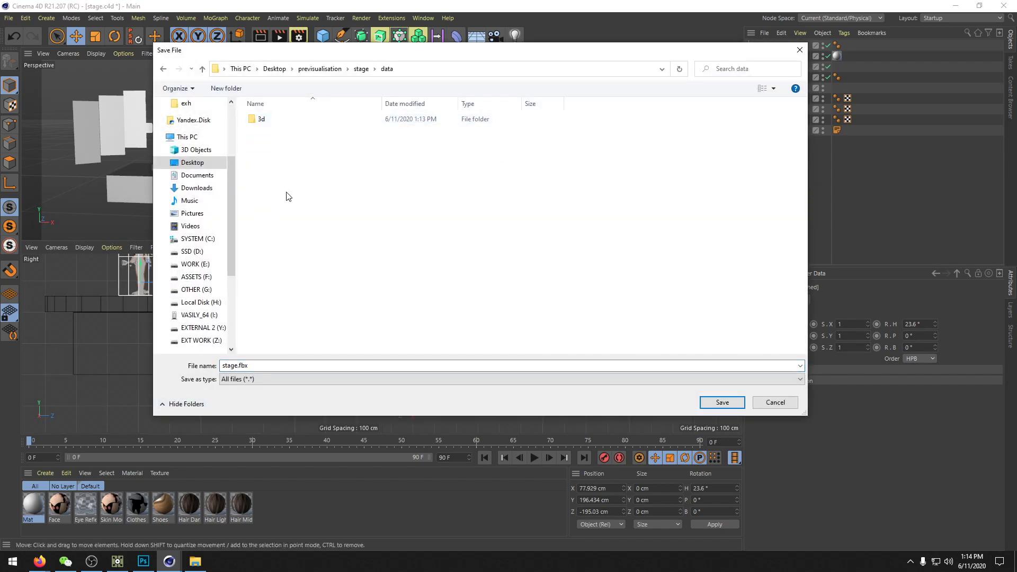
pyautogui.doubleClick(261, 118)
pyautogui.doubleClick(272, 175)
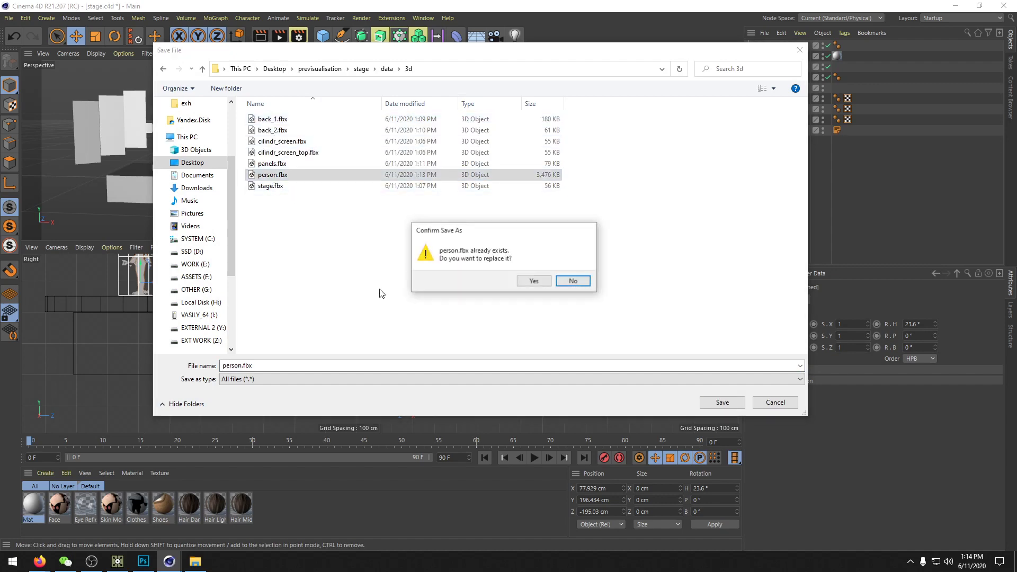
pyautogui.click(533, 281)
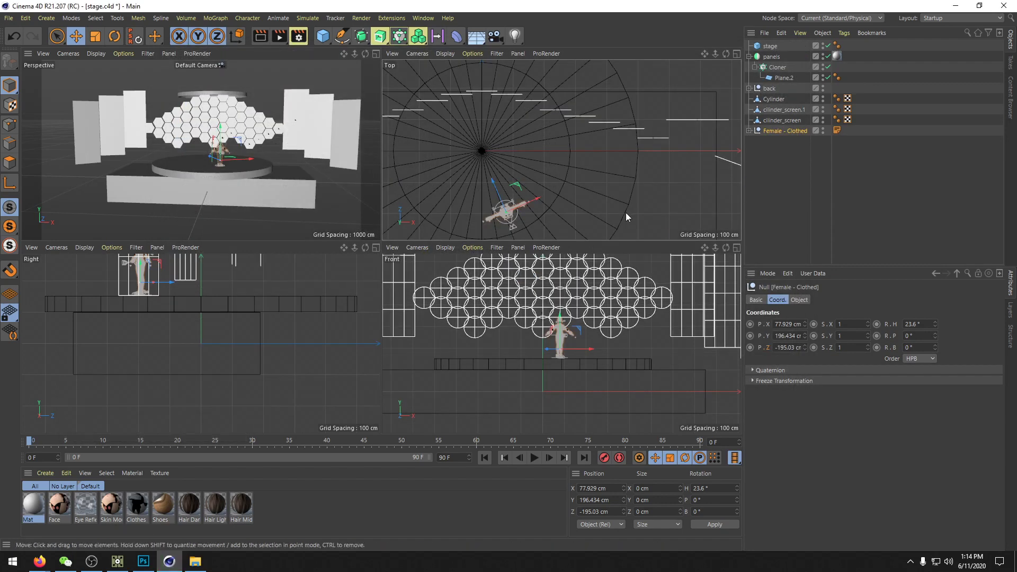
# Step: Switch to TouchDesigner, import person.fbx from the 3d folder below the stage component, and inspect the figure on the stage
pyautogui.click(955, 6)
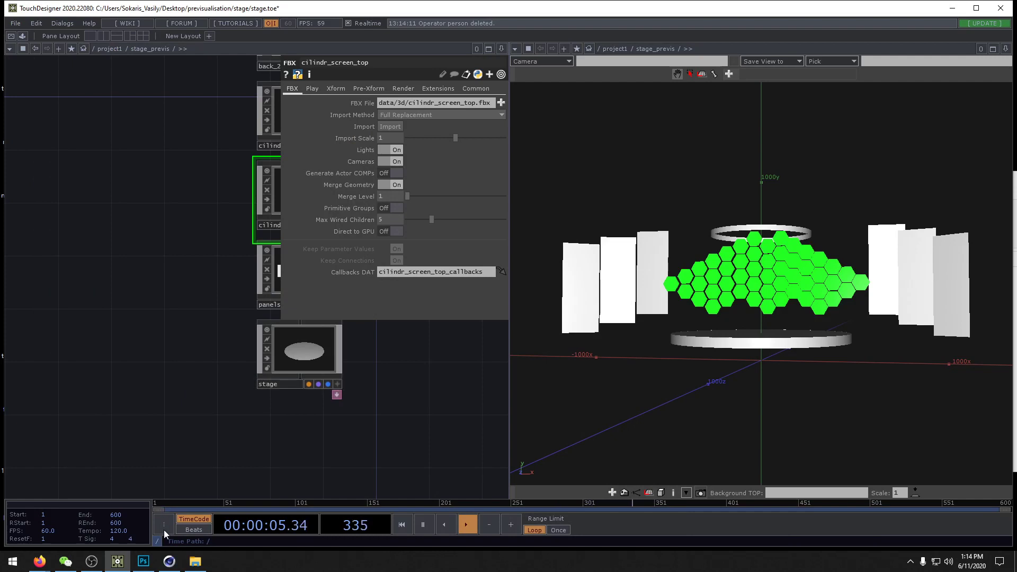
pyautogui.click(195, 561)
pyautogui.moveTo(655, 348); pyautogui.dragTo(342, 452)
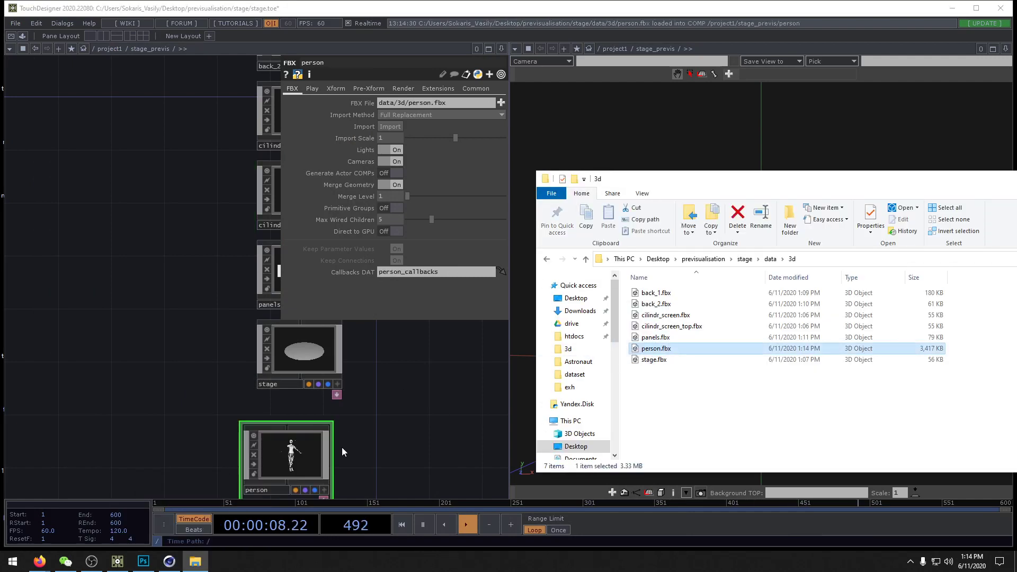
pyautogui.click(368, 440)
pyautogui.moveTo(742, 369); pyautogui.dragTo(673, 371)
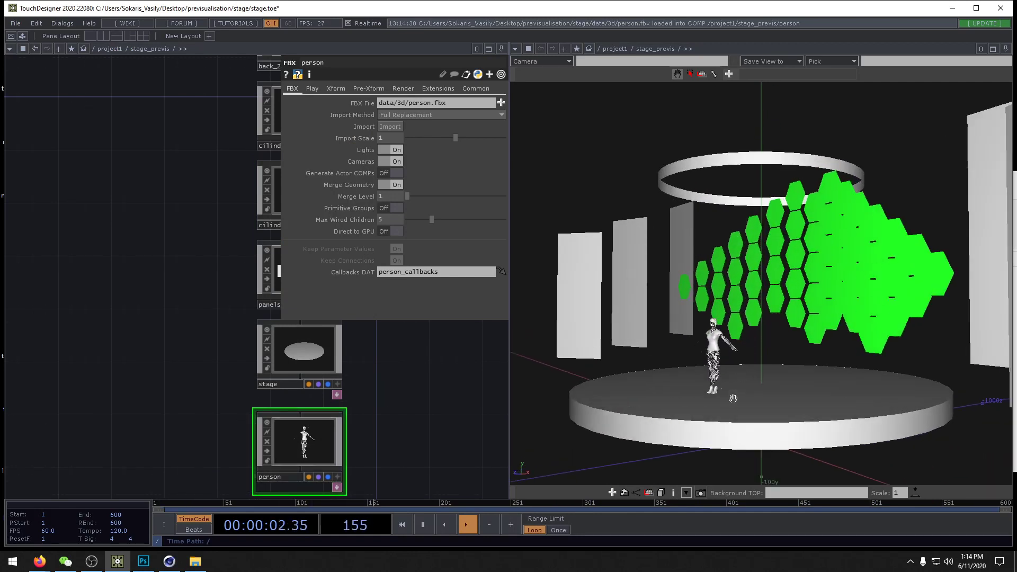
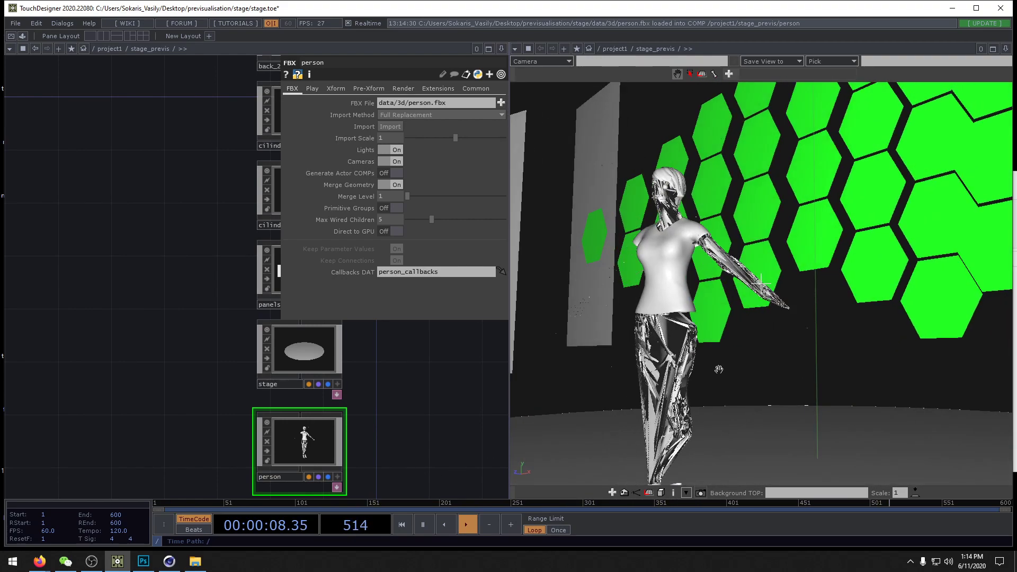
# Step: Delete the imported person component from the network and switch back to Cinema 4D
pyautogui.click(307, 438)
pyautogui.press('Delete')
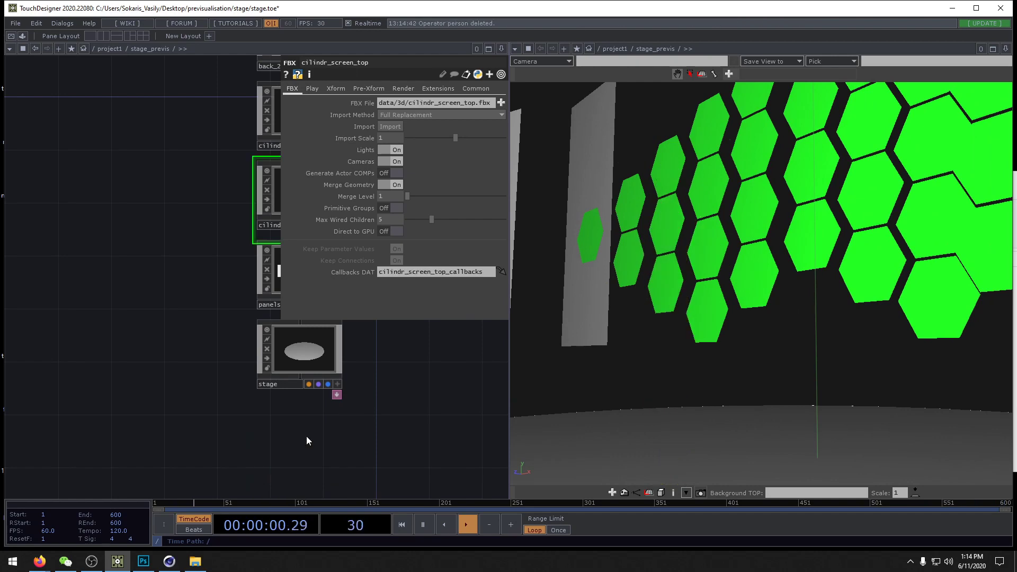
pyautogui.hotkey('alt', 'Tab')
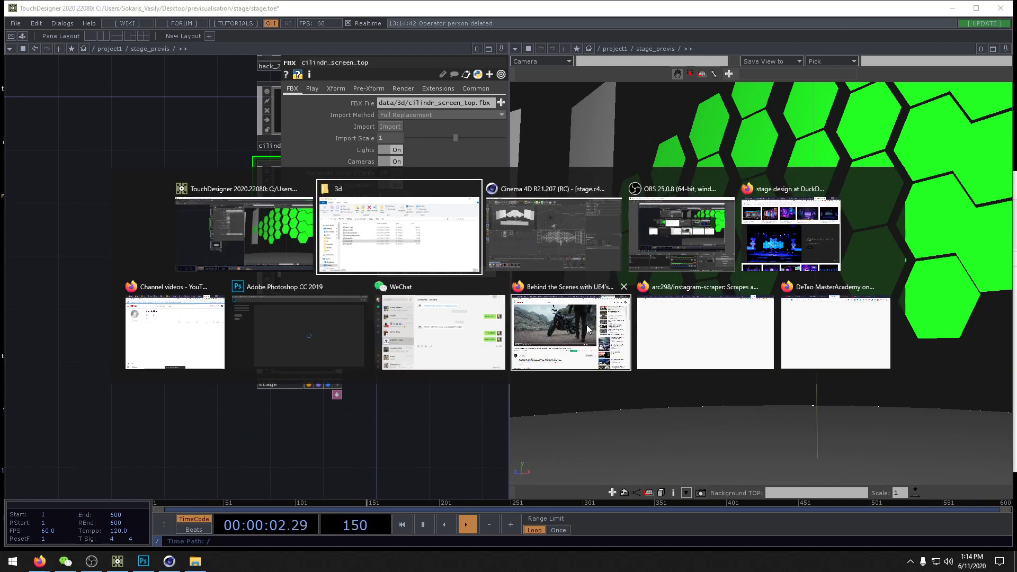
pyautogui.click(511, 234)
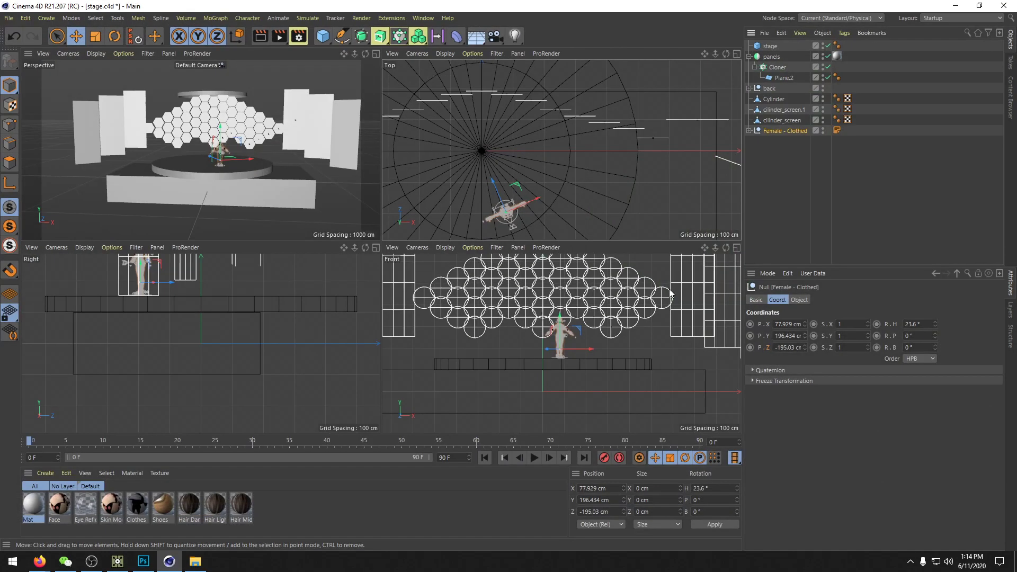
# Step: Merge the Female - Clothed hierarchy with Connect Objects + Delete, and delete the leftover Female - Clothed spline object
pyautogui.click(749, 131)
pyautogui.moveTo(805, 207); pyautogui.dragTo(775, 131)
pyautogui.rightClick(776, 161)
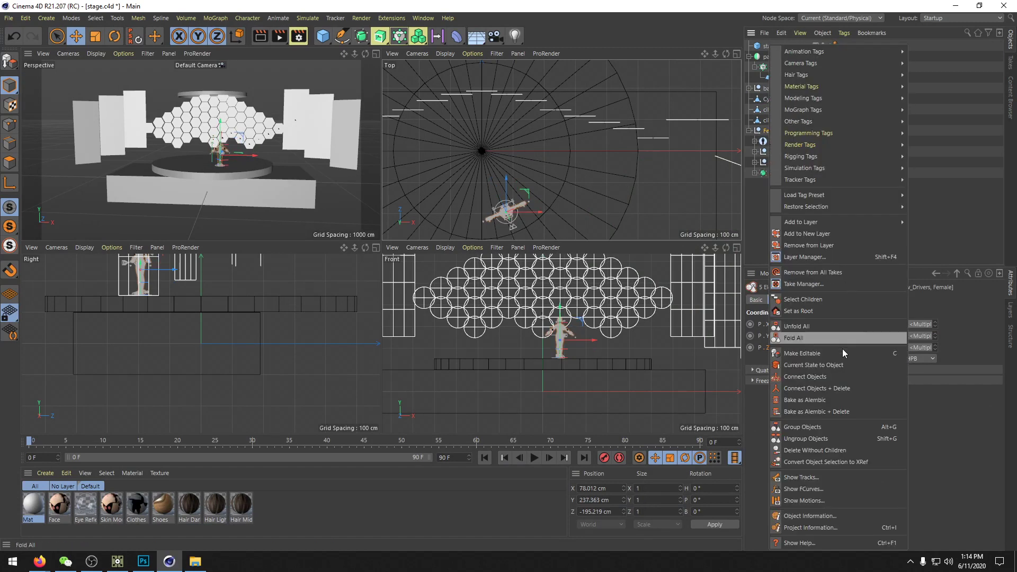
pyautogui.click(807, 389)
pyautogui.click(785, 141)
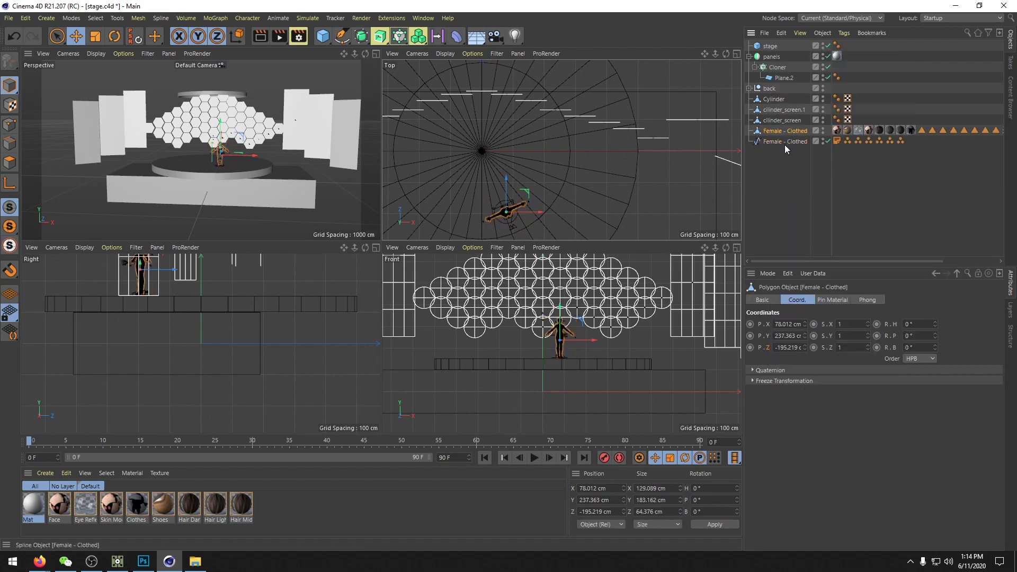
pyautogui.press('Delete')
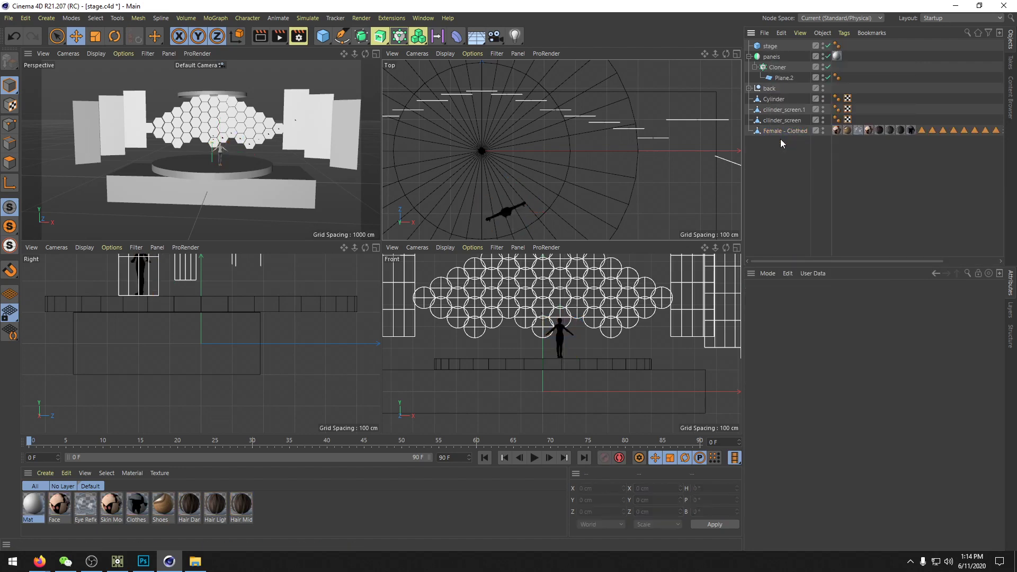
# Step: Delete all the material and selection tags from the merged Female - Clothed polygon object
pyautogui.scroll(5, 228, 150)
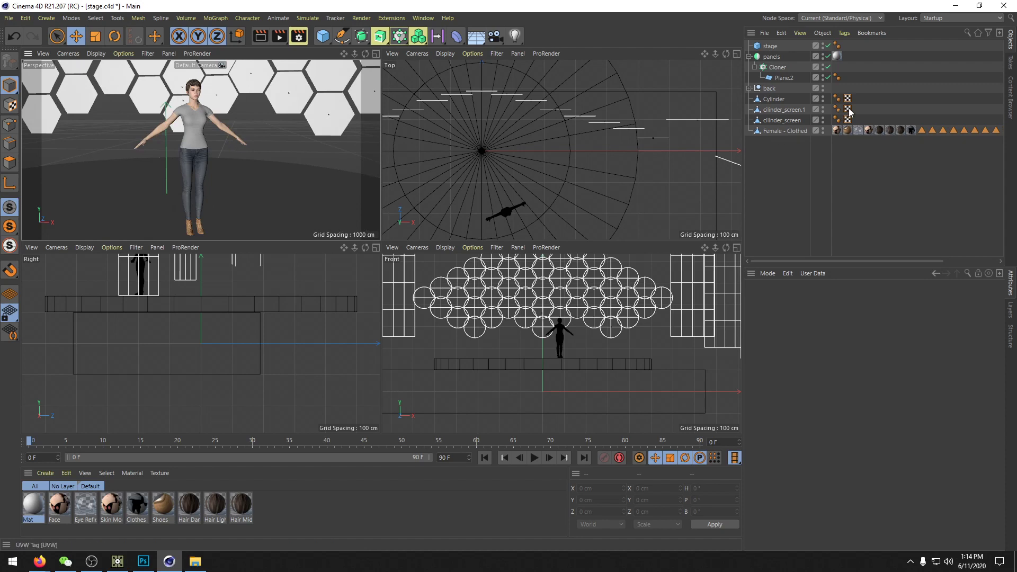
pyautogui.click(781, 132)
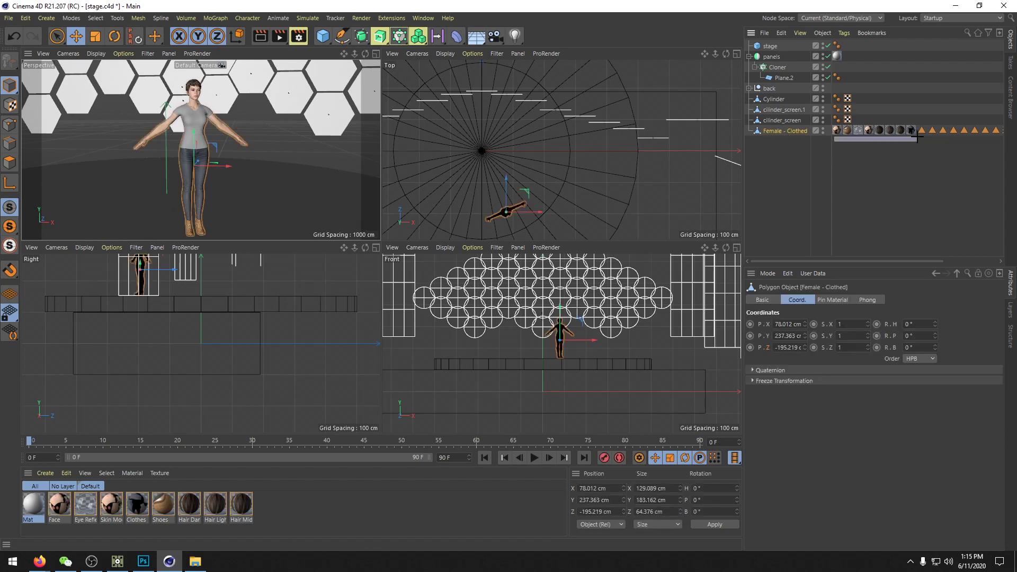
pyautogui.moveTo(917, 138); pyautogui.dragTo(998, 130)
pyautogui.press('Delete')
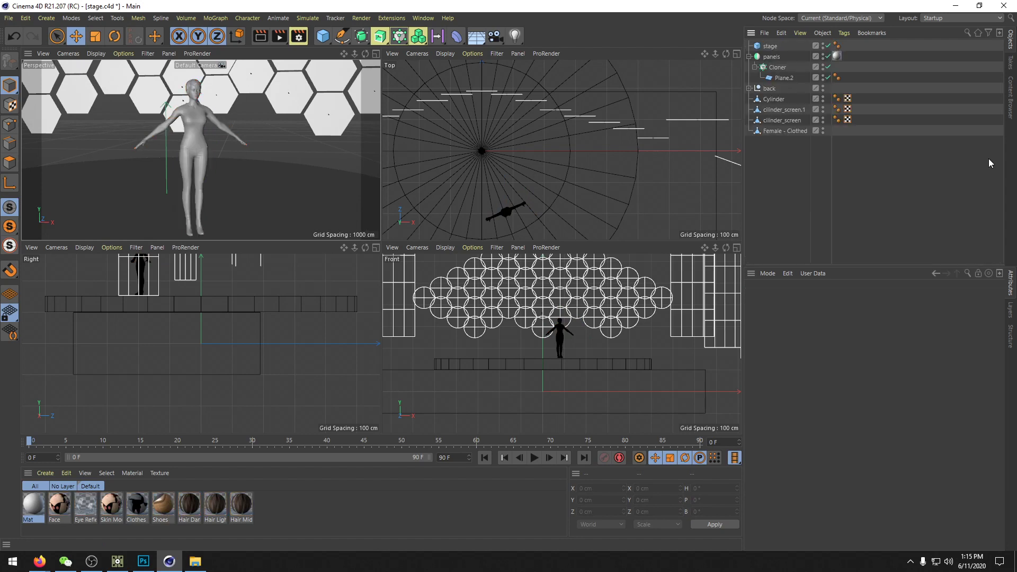
pyautogui.scroll(3, 125, 95)
pyautogui.scroll(-5, 256, 143)
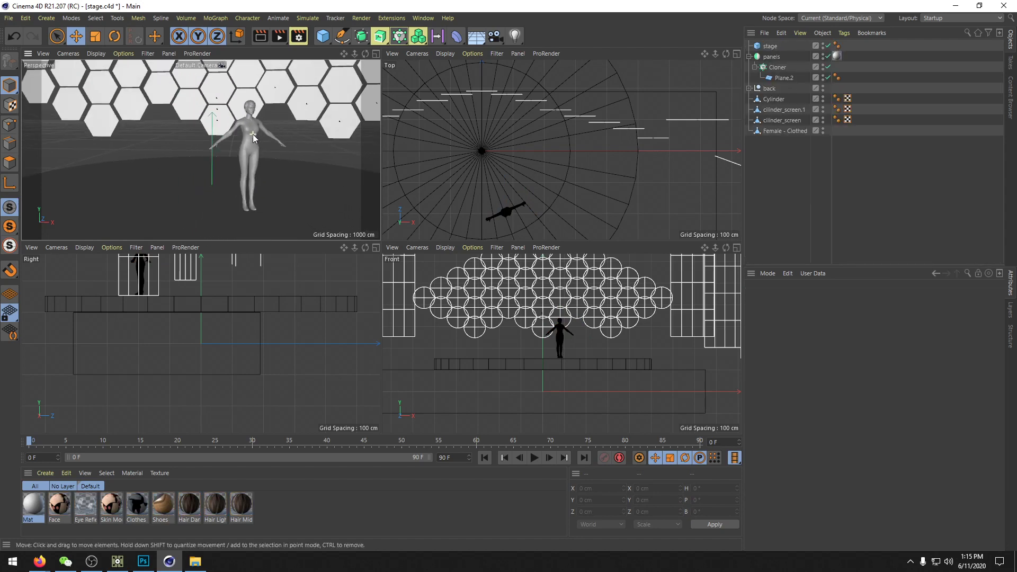
# Step: Export the merged Female - Clothed mesh as FBX with selection only, replacing person.fbx in the data/3d folder
pyautogui.click(263, 145)
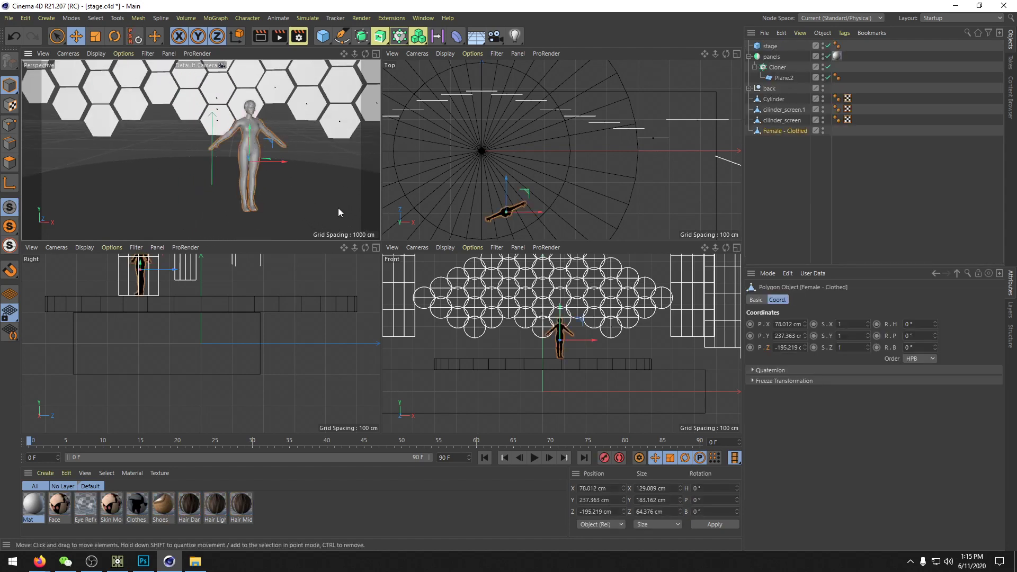
pyautogui.click(8, 18)
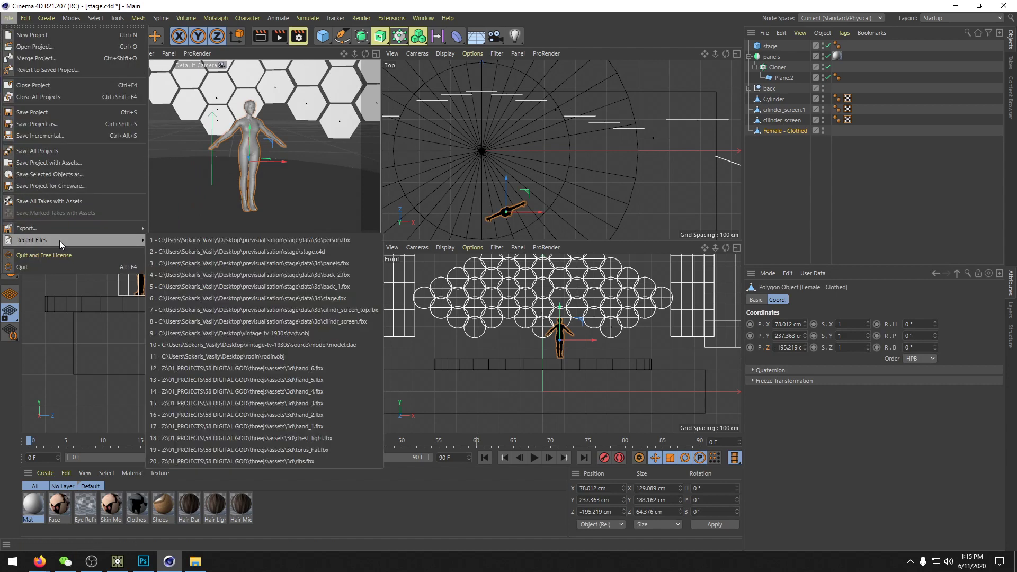
pyautogui.moveTo(103, 227)
pyautogui.click(176, 320)
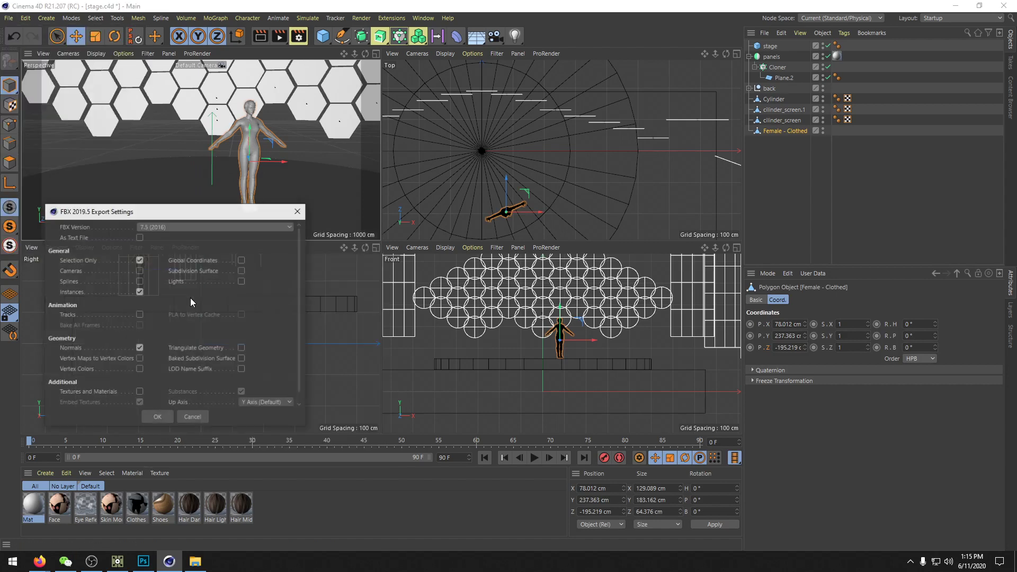
pyautogui.click(158, 417)
pyautogui.doubleClick(269, 121)
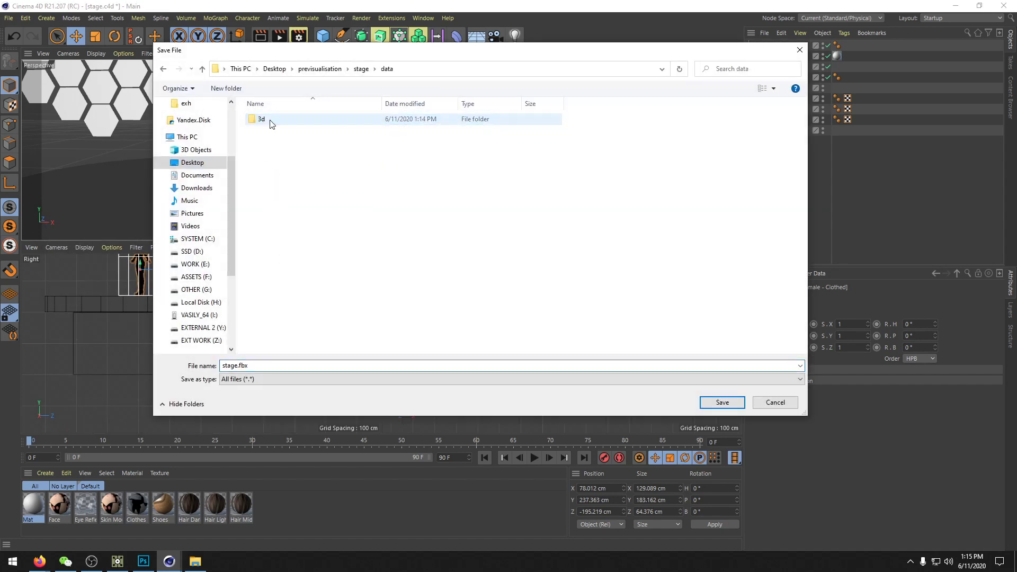
pyautogui.doubleClick(270, 121)
pyautogui.click(271, 163)
pyautogui.click(270, 175)
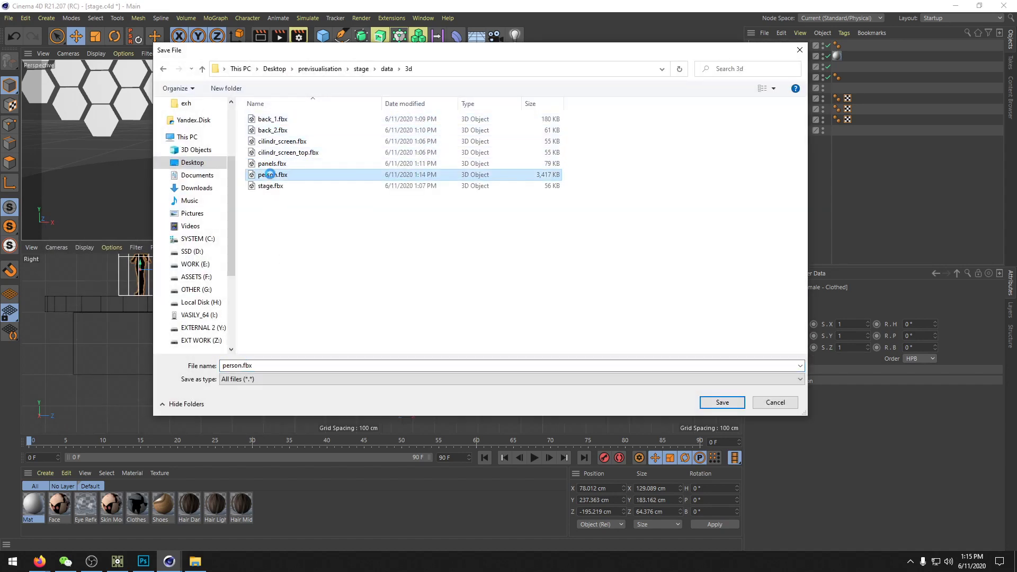
pyautogui.doubleClick(270, 174)
pyautogui.click(527, 281)
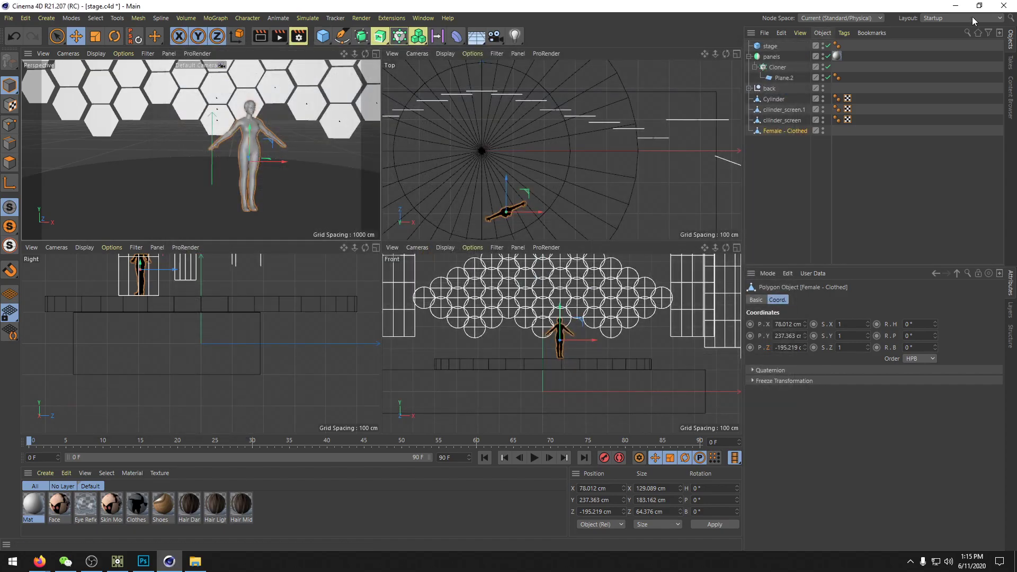
# Step: Switch to TouchDesigner and import the re-exported person.fbx into the stage_previs network below the stage component
pyautogui.click(955, 5)
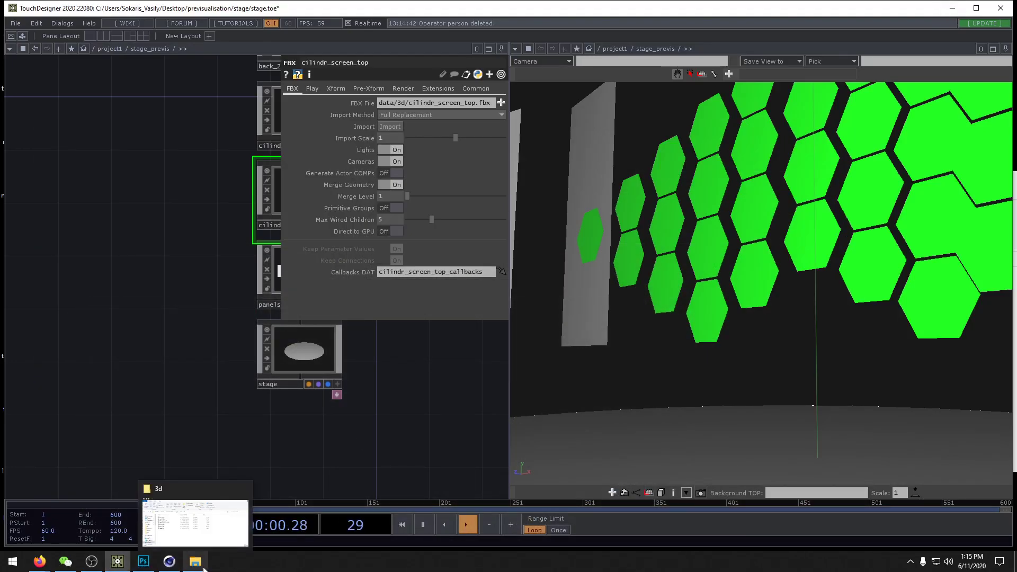
pyautogui.click(204, 569)
pyautogui.moveTo(656, 347); pyautogui.dragTo(452, 416)
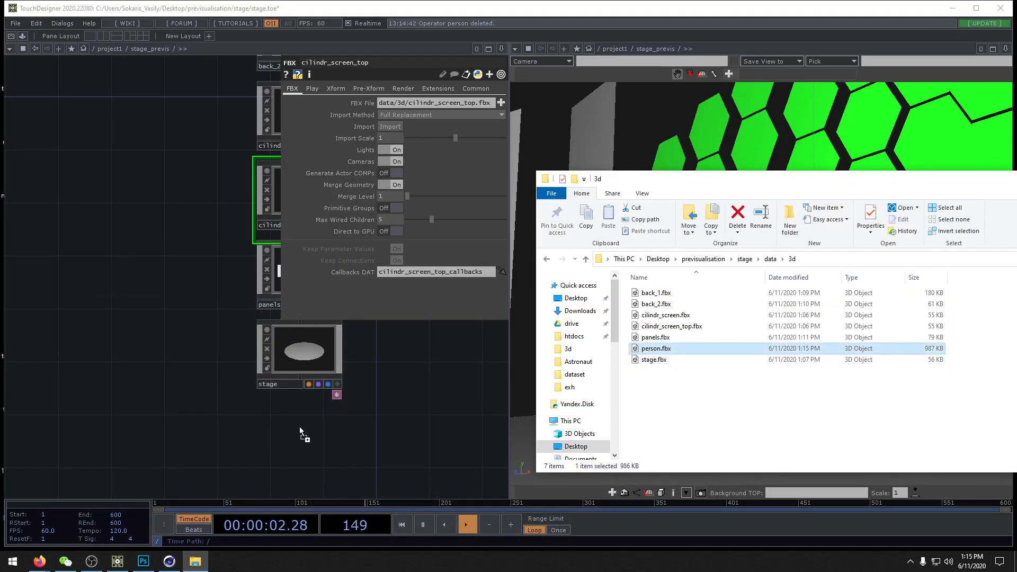
pyautogui.moveTo(300, 432); pyautogui.dragTo(301, 433)
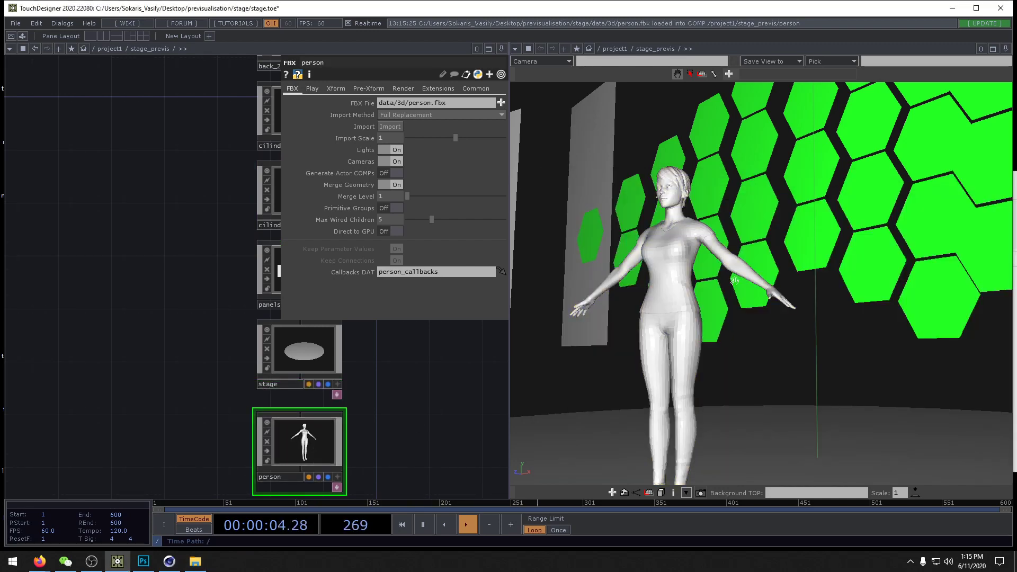
pyautogui.moveTo(733, 281); pyautogui.dragTo(755, 286)
pyautogui.moveTo(755, 286); pyautogui.dragTo(777, 512, button='middle')
pyautogui.moveTo(755, 238); pyautogui.dragTo(763, 318)
pyautogui.moveTo(444, 383); pyautogui.dragTo(266, 355)
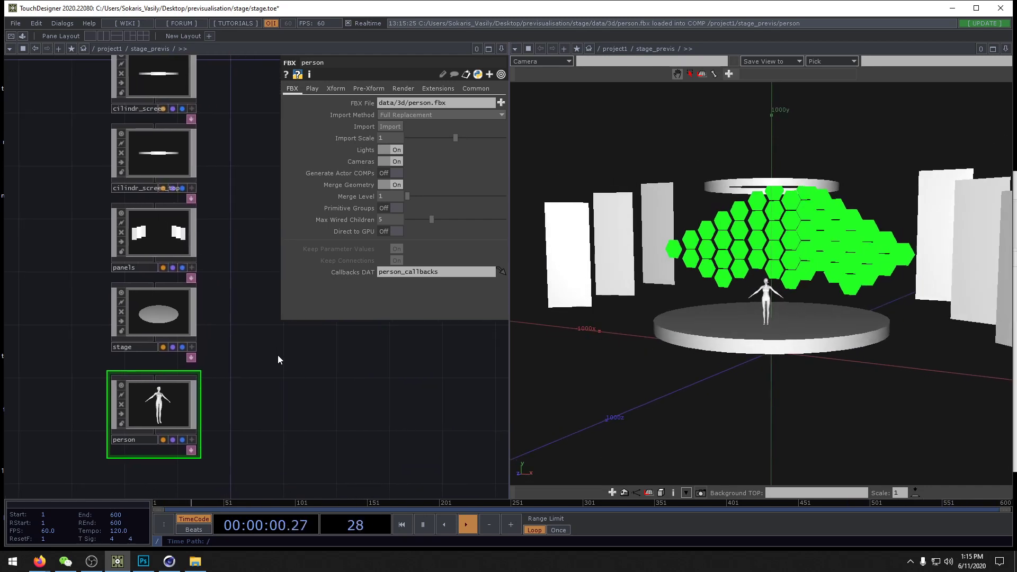
pyautogui.scroll(-3, 277, 355)
pyautogui.scroll(2, 275, 373)
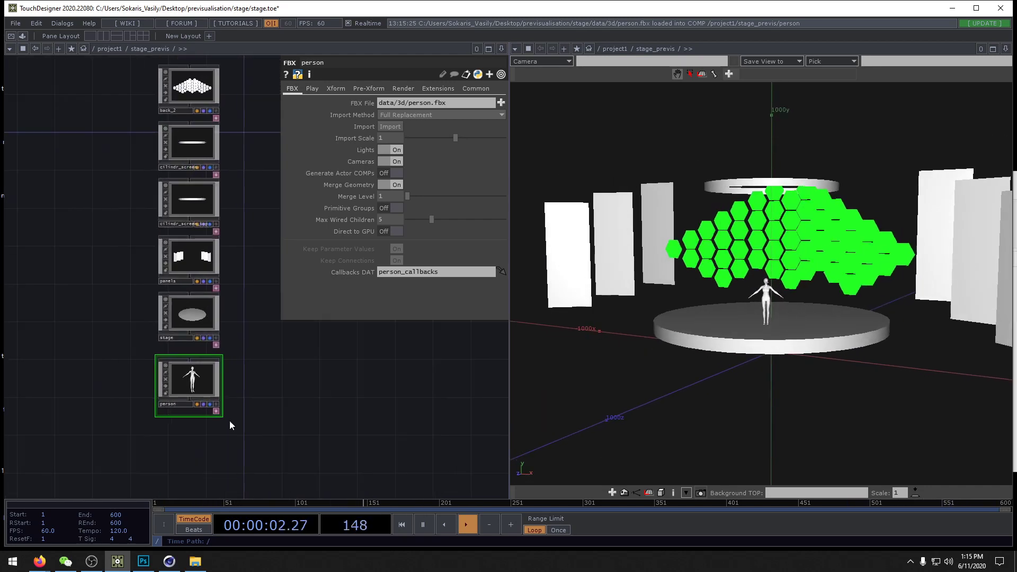
# Step: Switch to Cinema 4D and export the stage cube as FBX with selection only, saving it as base_stage in the data/3d folder
pyautogui.click(168, 561)
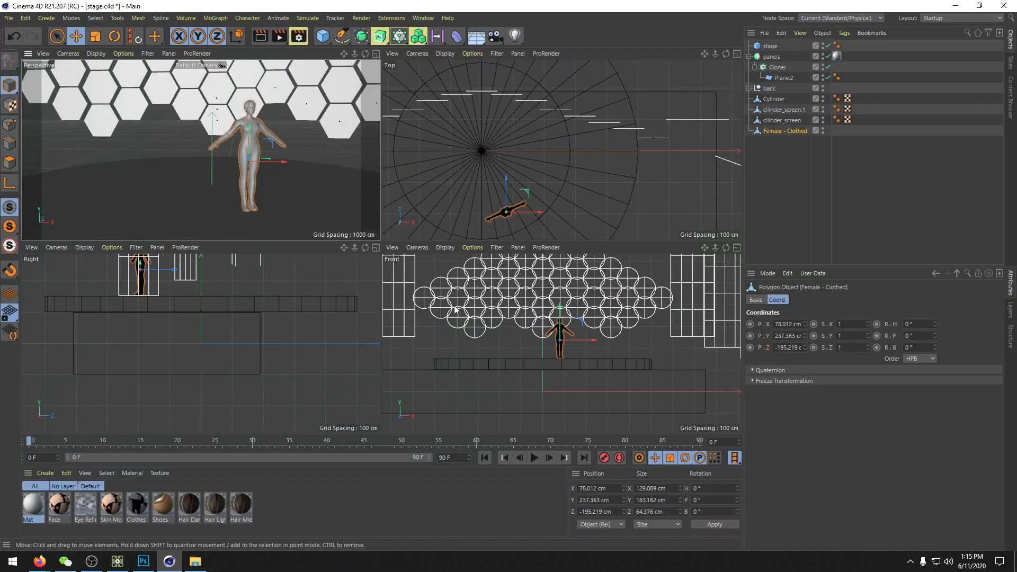
pyautogui.click(9, 18)
pyautogui.moveTo(46, 231)
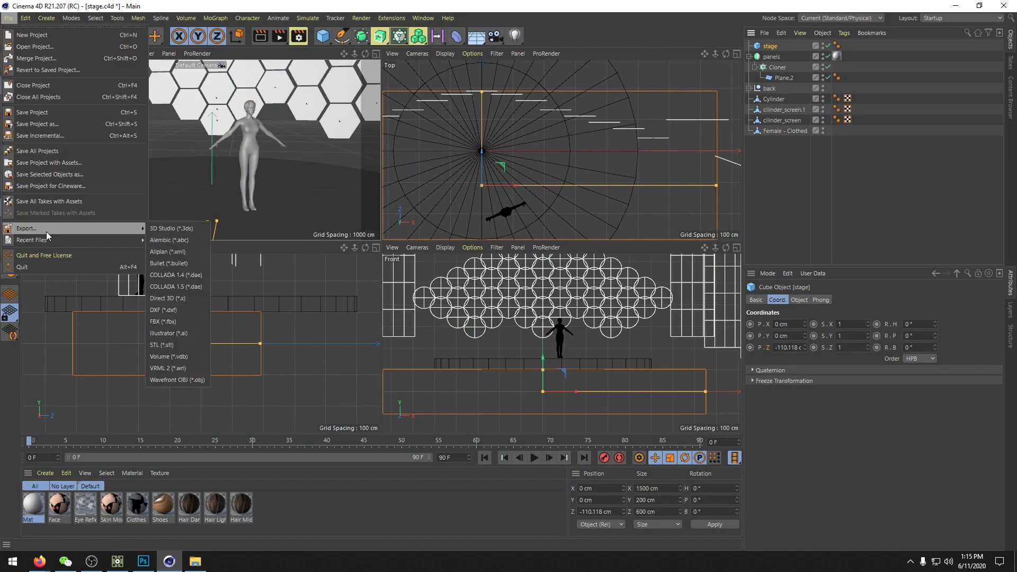
pyautogui.click(170, 320)
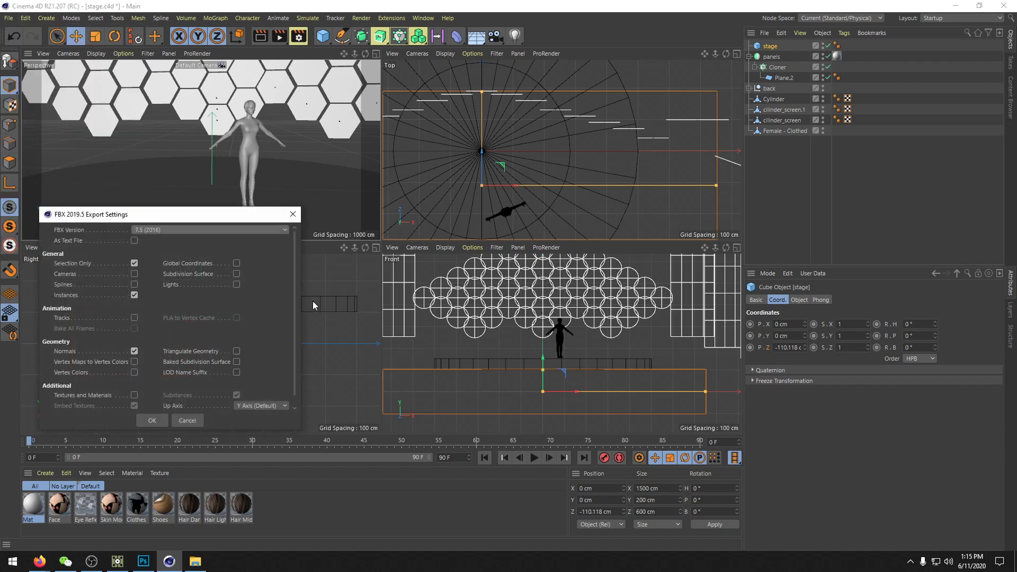
pyautogui.click(152, 421)
pyautogui.doubleClick(261, 120)
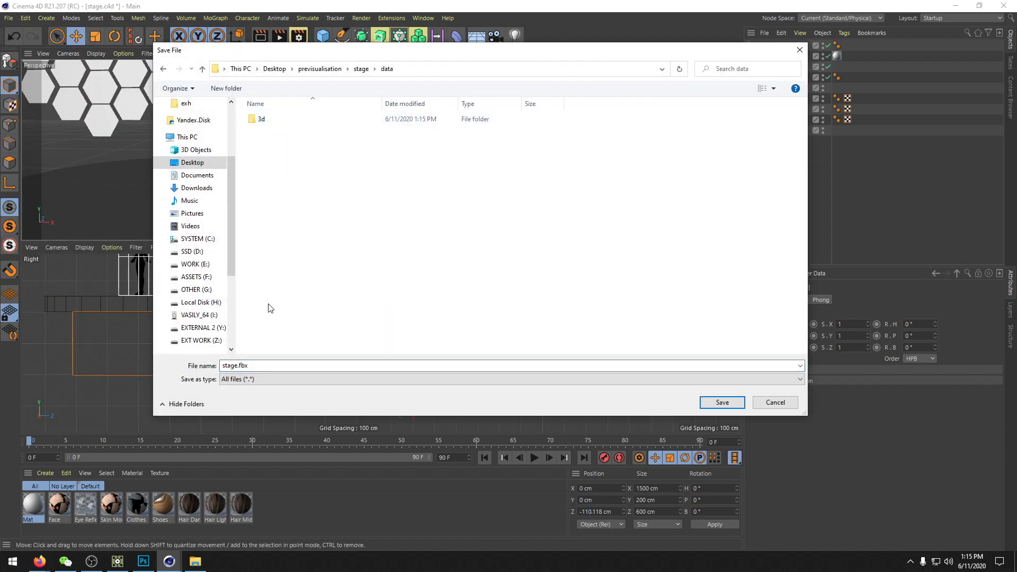
pyautogui.doubleClick(256, 118)
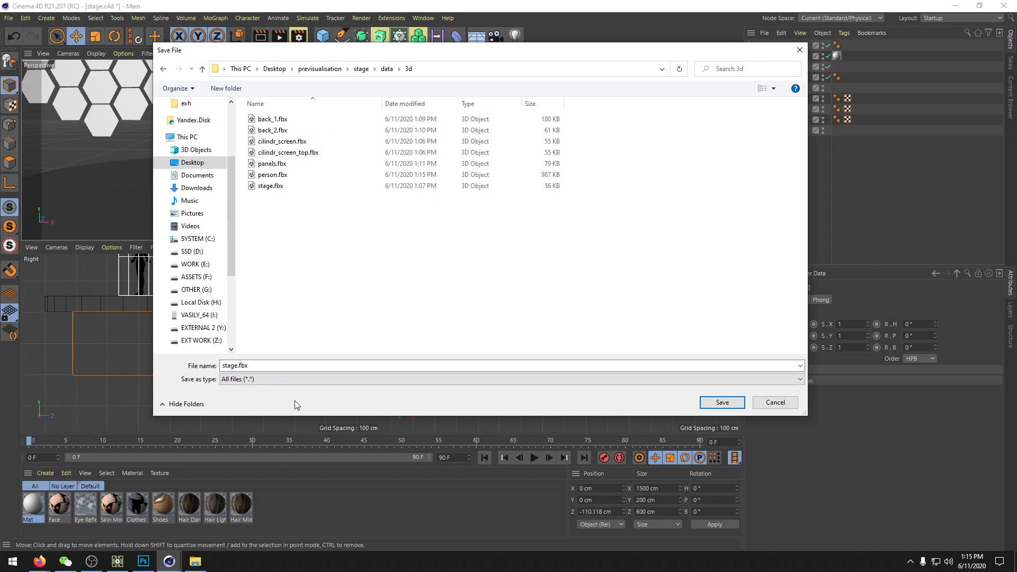
pyautogui.click(276, 365)
pyautogui.write('base_')
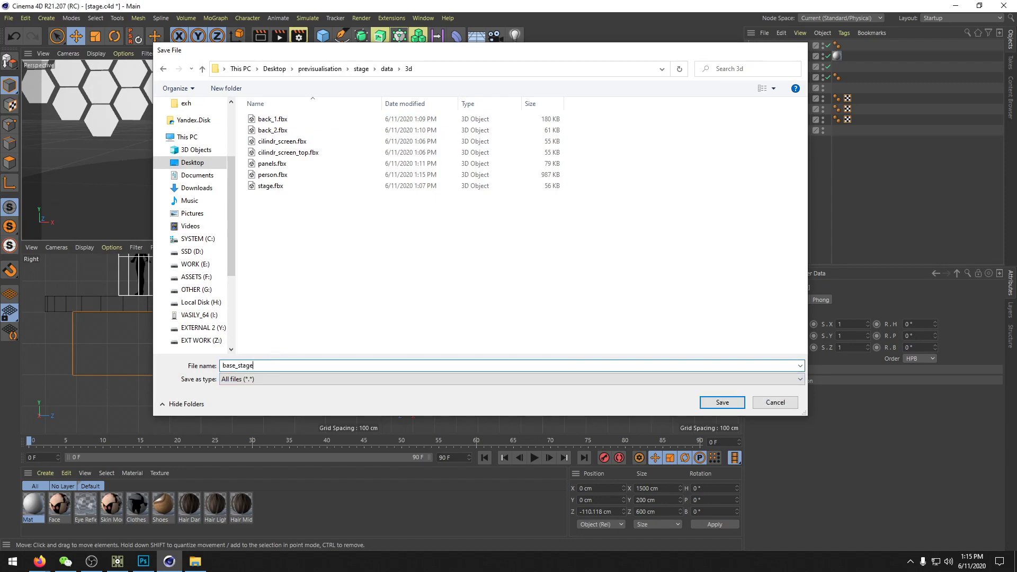
pyautogui.press('Return')
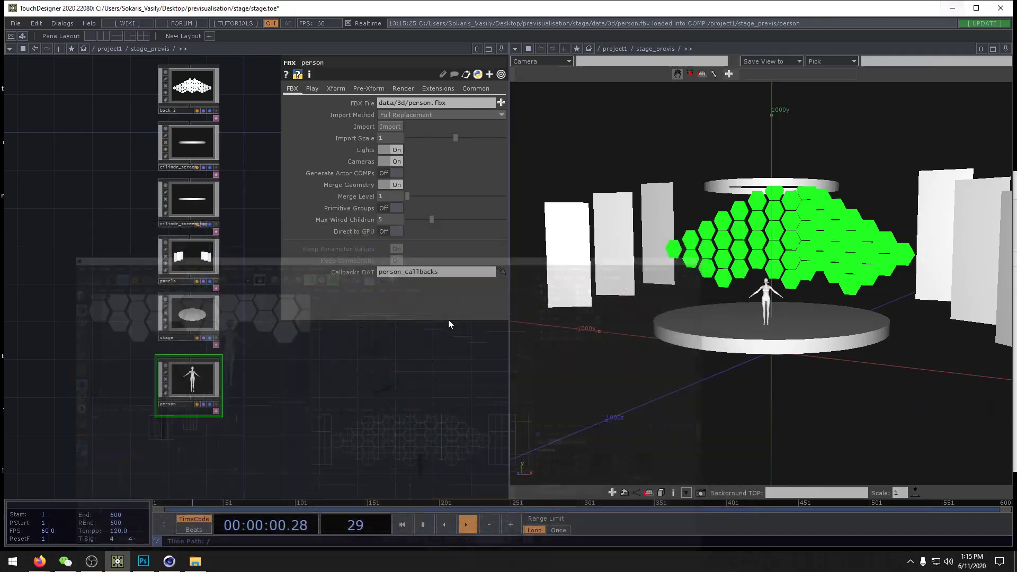
# Step: Import base_stage.fbx from the 3d folder into TouchDesigner's stage_previs network, above the back_2 component
pyautogui.click(196, 561)
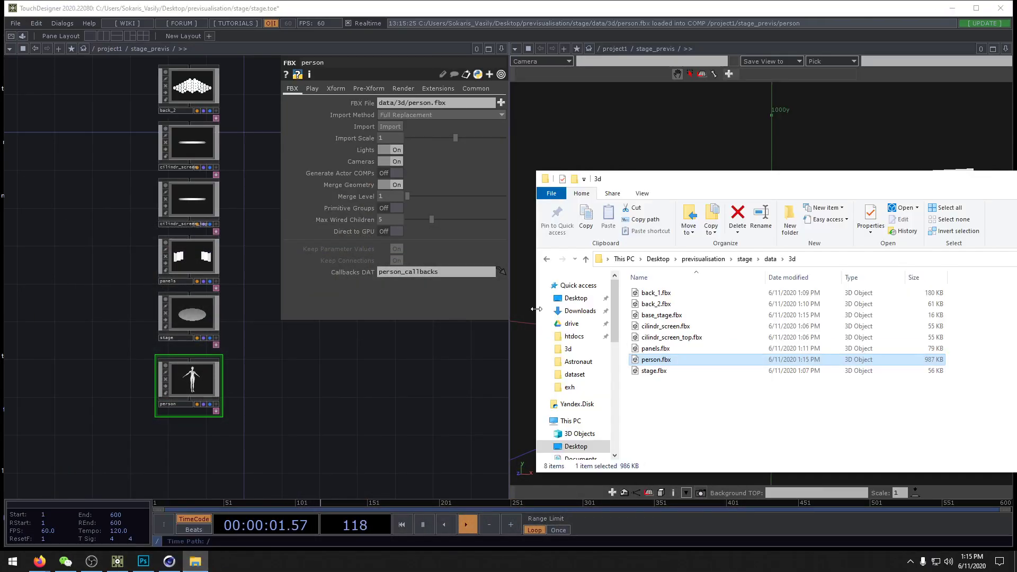
pyautogui.click(659, 316)
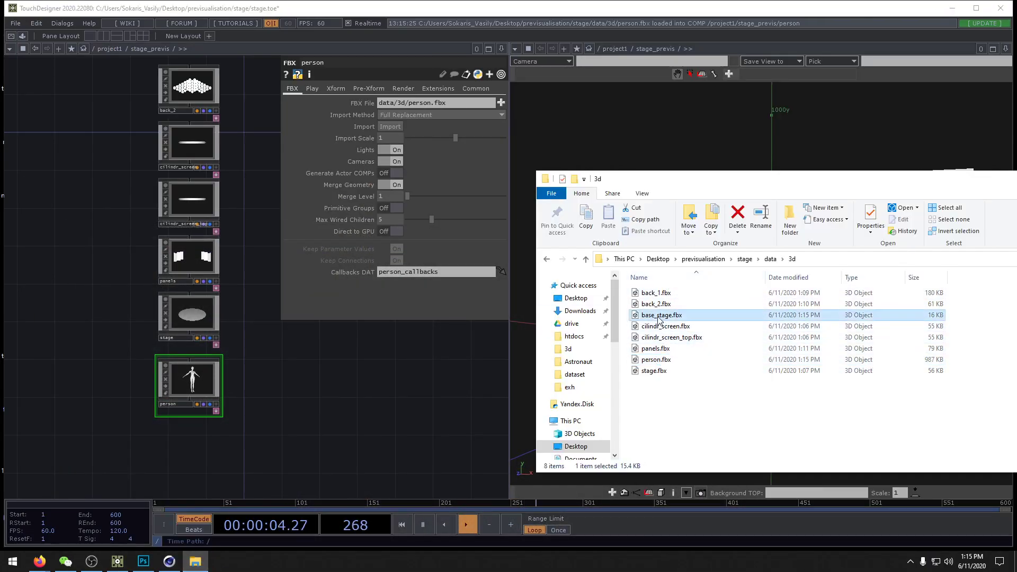
pyautogui.moveTo(220, 451); pyautogui.dragTo(52, 156)
pyautogui.moveTo(257, 163); pyautogui.dragTo(236, 310)
pyautogui.moveTo(40, 306); pyautogui.dragTo(172, 165)
pyautogui.moveTo(341, 436); pyautogui.dragTo(284, 253)
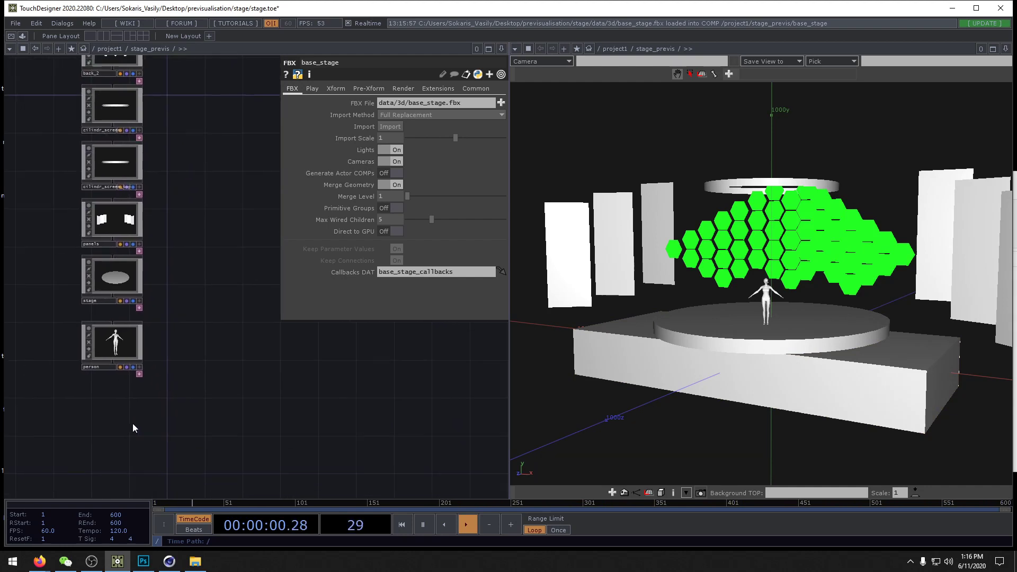
# Step: Add a Geometry COMP to the stage_previs network below the person component
pyautogui.doubleClick(120, 423)
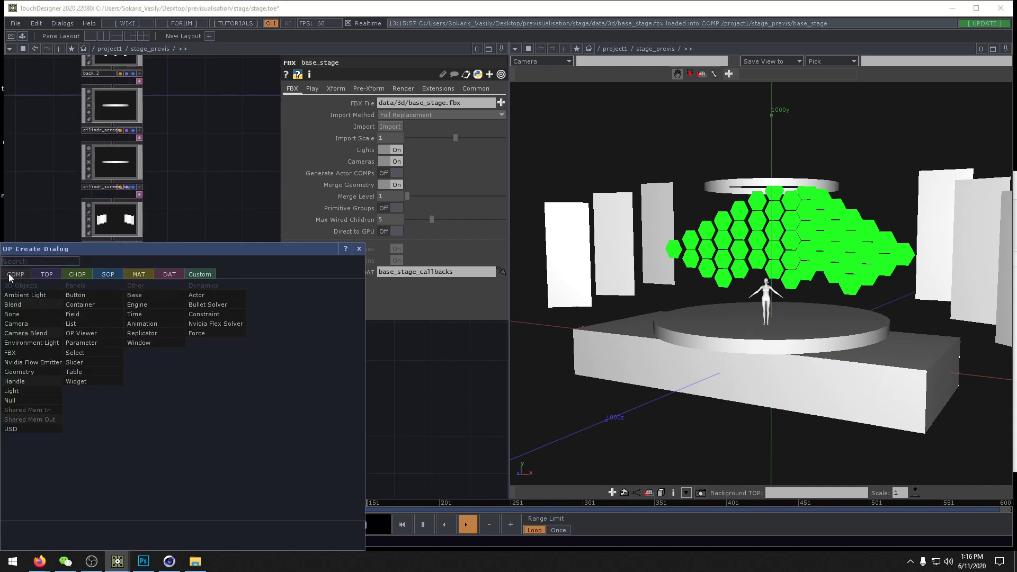
pyautogui.click(37, 400)
pyautogui.click(105, 423)
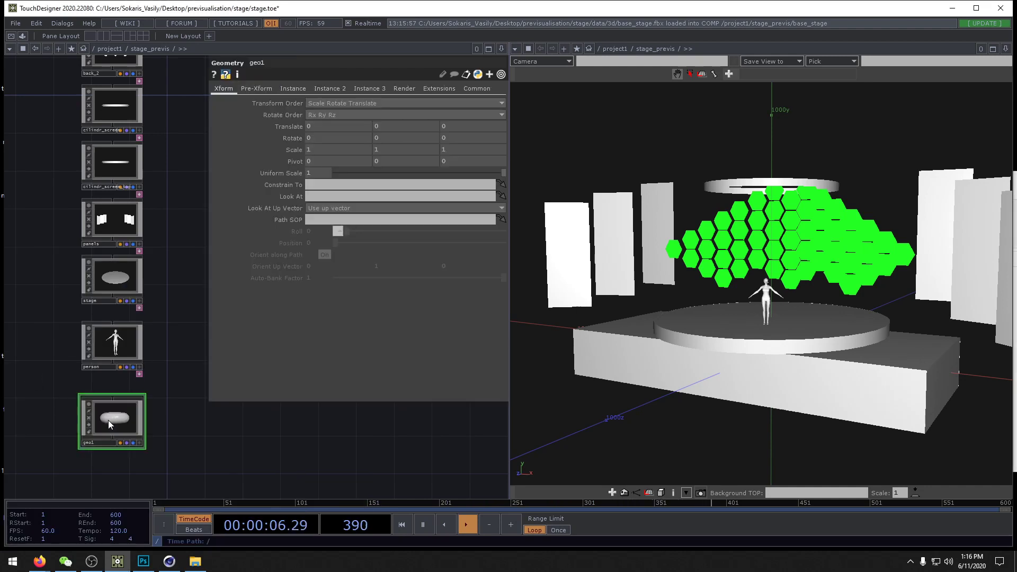
# Step: Enter the new Geometry component, delete its default torus and add a Grid SOP in its place
pyautogui.doubleClick(117, 417)
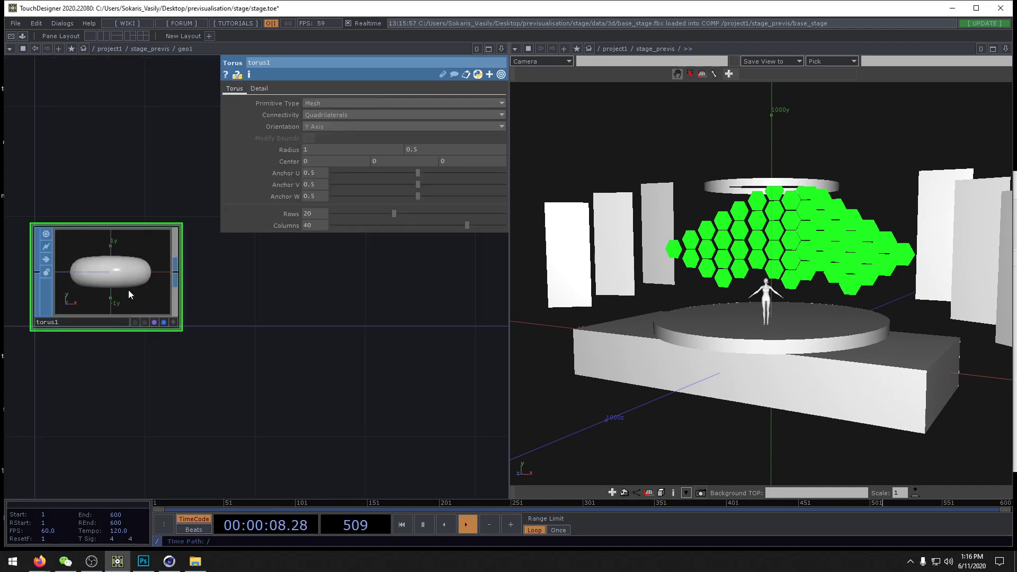
pyautogui.press('Delete')
pyautogui.press('Tab')
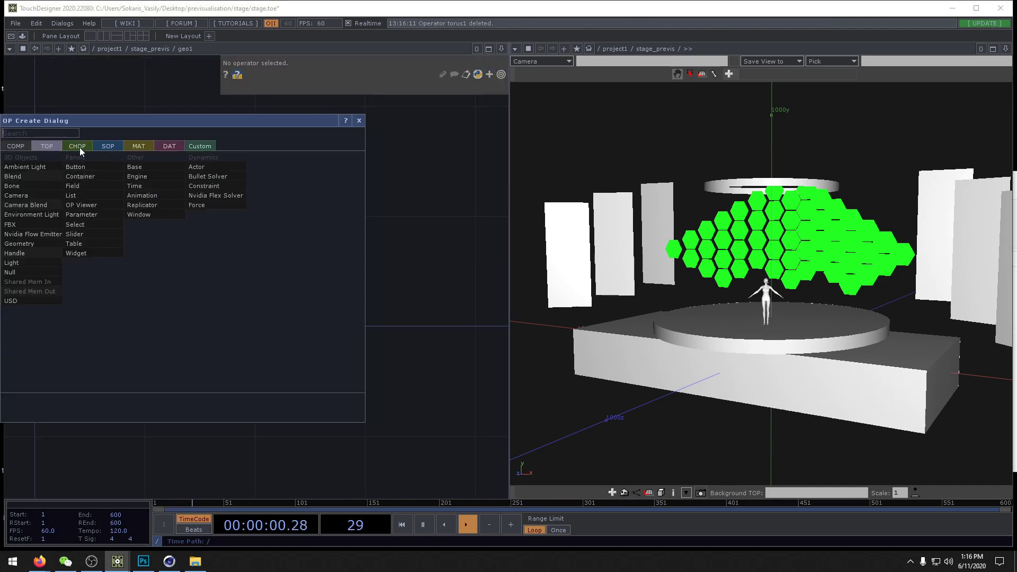
pyautogui.click(72, 281)
pyautogui.click(161, 304)
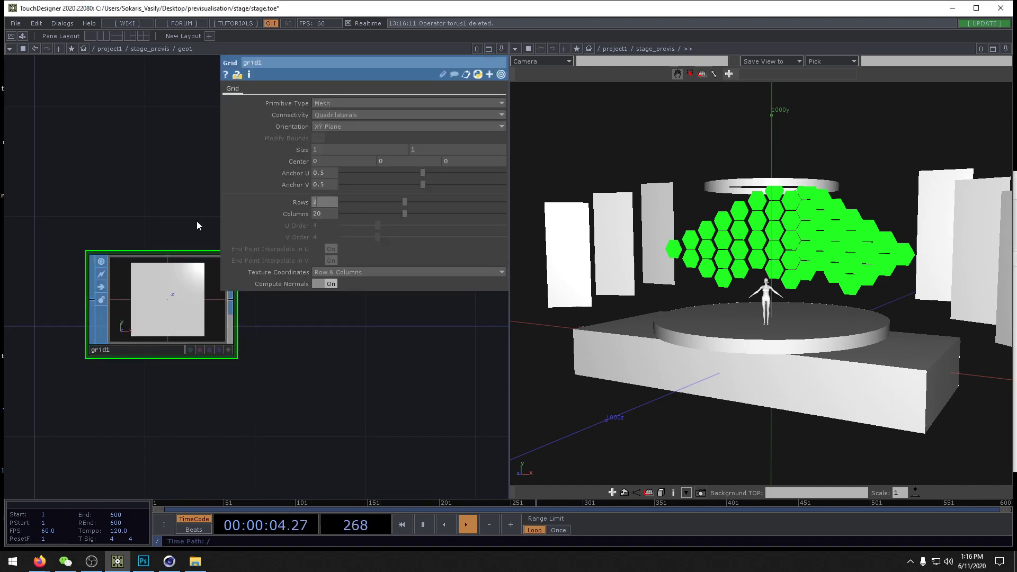
# Step: Set the grid's rows and columns to 2, enlarge it to 44 by 44, and enable its display and render flags
pyautogui.press('BackSpace')
pyautogui.press('Return')
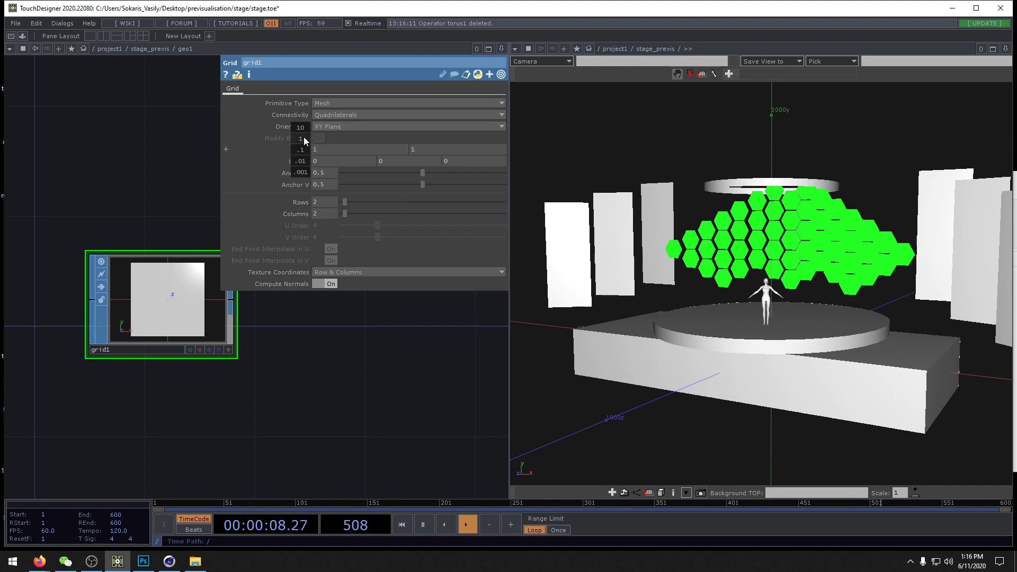
pyautogui.moveTo(304, 140); pyautogui.dragTo(371, 140, button='middle')
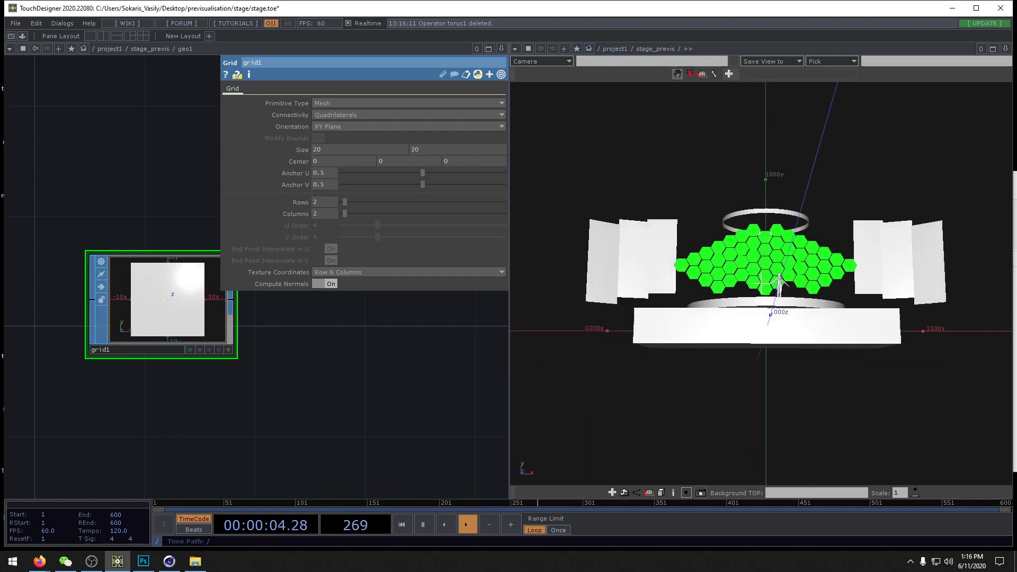
pyautogui.click(218, 350)
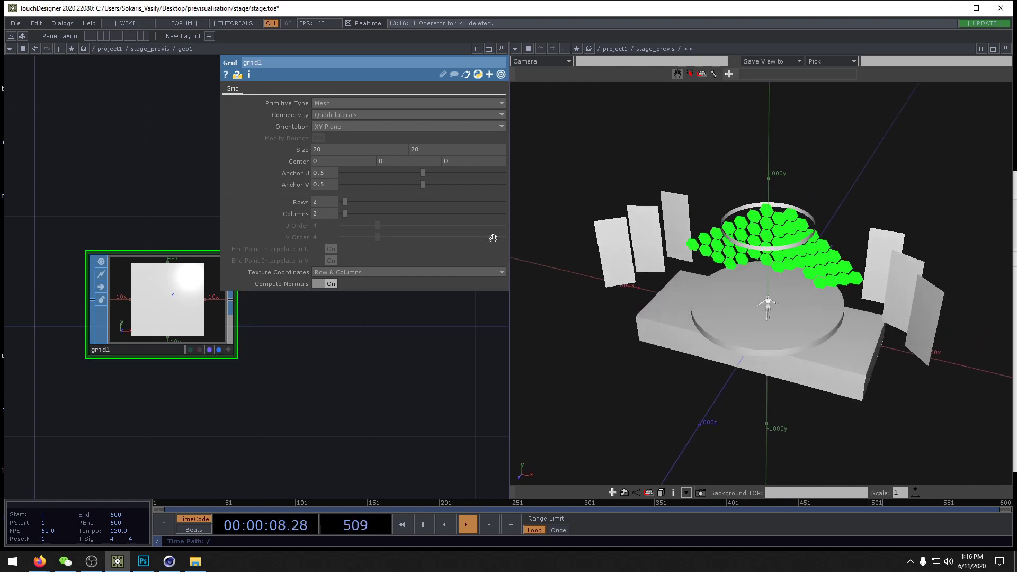
pyautogui.moveTo(303, 151)
pyautogui.mouseDown(button='middle')
pyautogui.moveTo(305, 138)
pyautogui.moveTo(371, 138)
pyautogui.moveTo(313, 133)
pyautogui.mouseUp(button='middle')
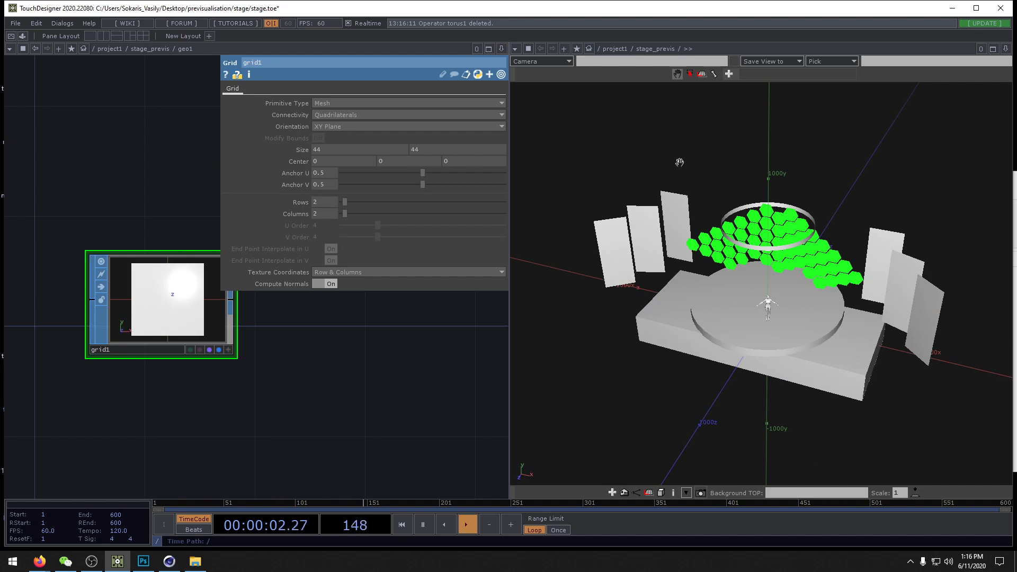
# Step: Show the inside of geo1 in the 3D viewer and set the grid's orientation to ZX Plane
pyautogui.click(687, 51)
pyautogui.moveTo(777, 288); pyautogui.dragTo(775, 329)
pyautogui.moveTo(770, 210); pyautogui.dragTo(817, 438, button='middle')
pyautogui.moveTo(817, 439); pyautogui.dragTo(751, 166)
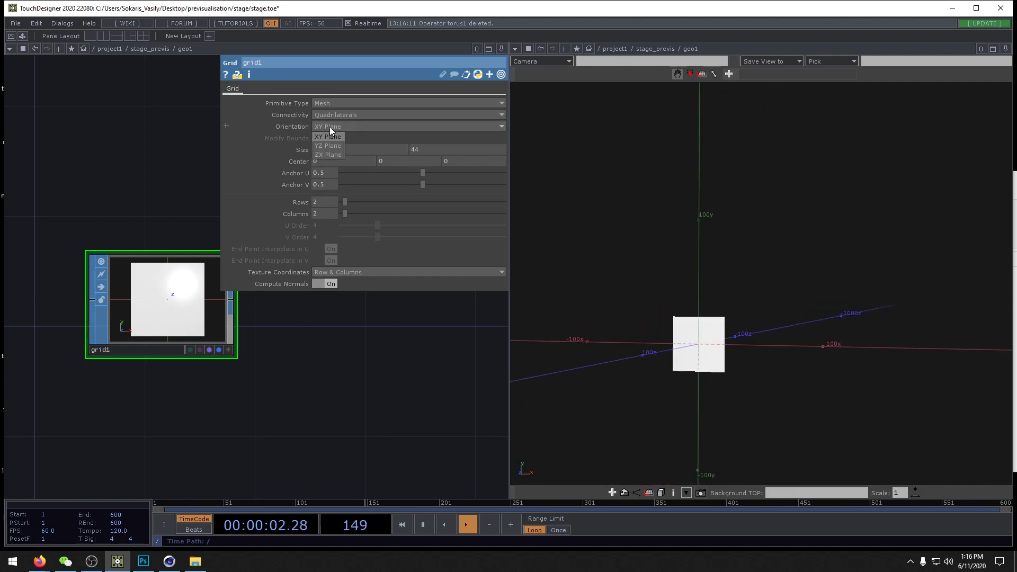
pyautogui.click(328, 147)
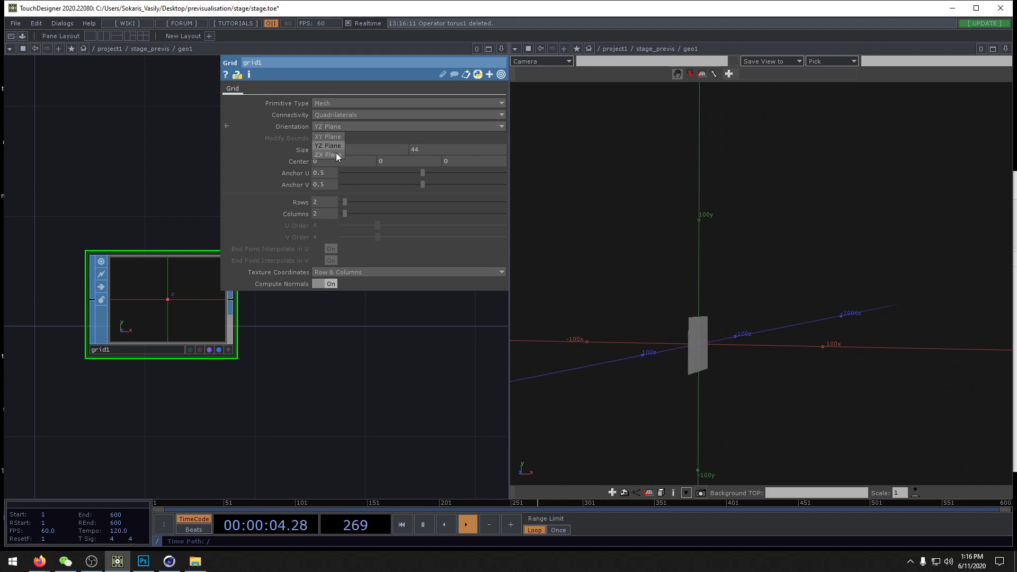
pyautogui.click(336, 153)
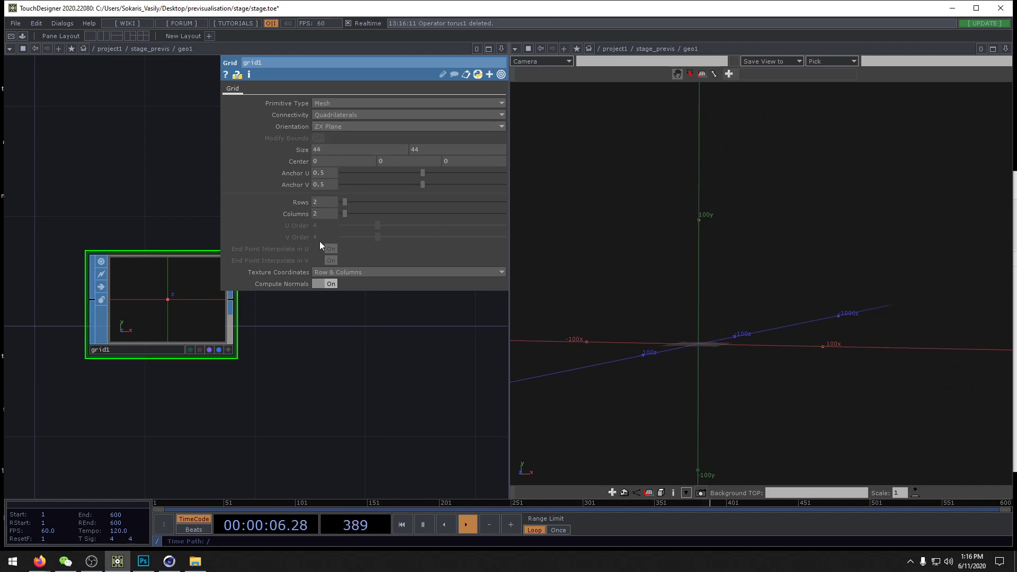
# Step: Set the floor grid's size to 100 by 100
pyautogui.moveTo(696, 352); pyautogui.dragTo(661, 398)
pyautogui.click(338, 149)
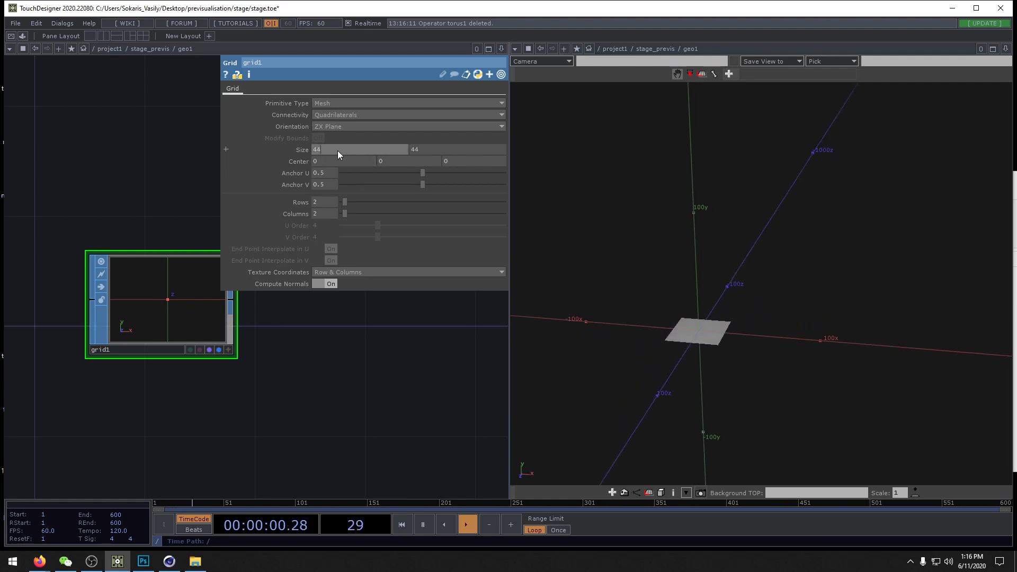
pyautogui.write('100')
pyautogui.press('Return')
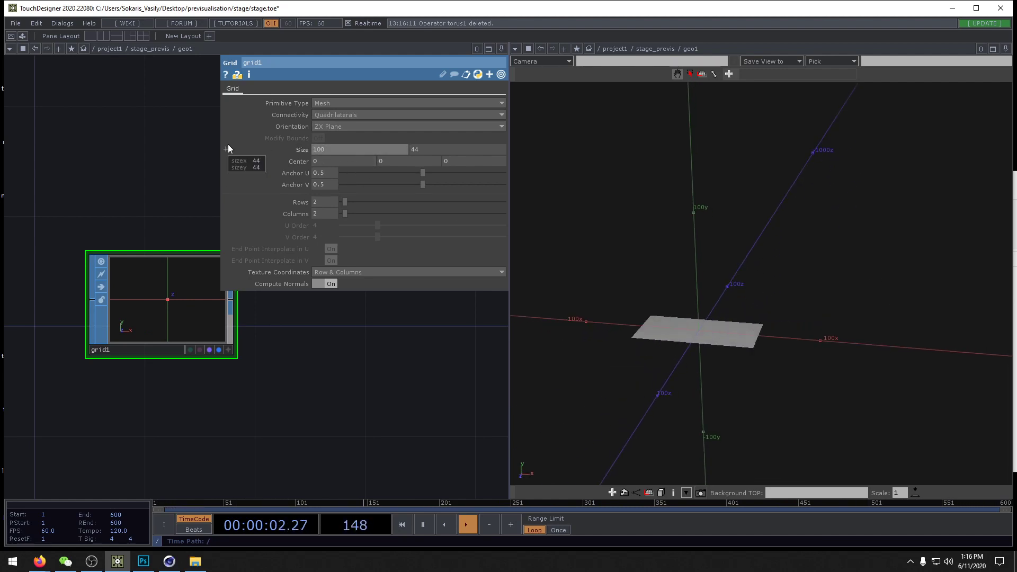
pyautogui.click(435, 149)
pyautogui.write('100')
pyautogui.press('Return')
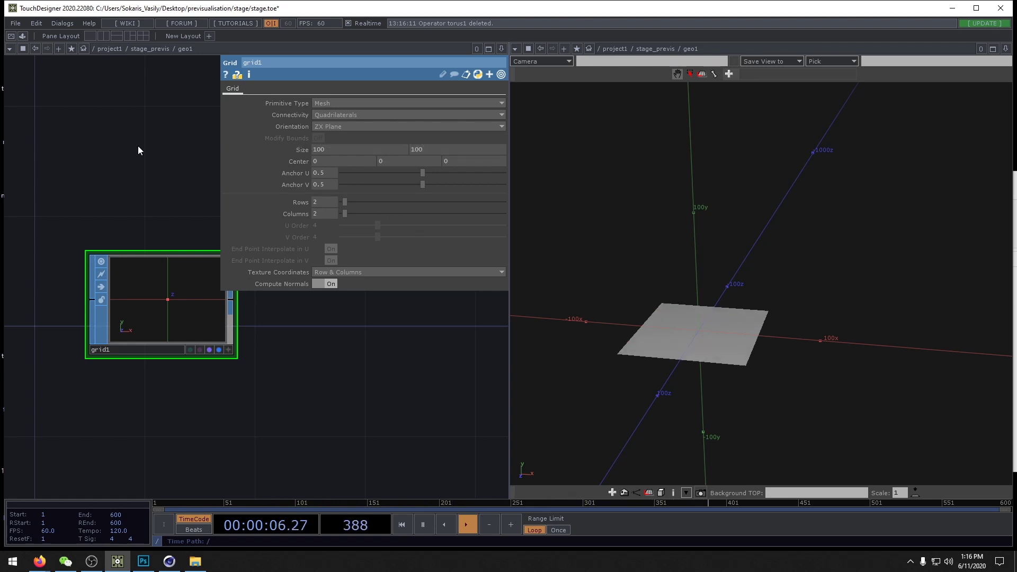
# Step: Return to the stage_previs network, select all seven FBX components except geo1, and display their transform parameters
pyautogui.press('u')
pyautogui.moveTo(178, 187); pyautogui.dragTo(188, 278)
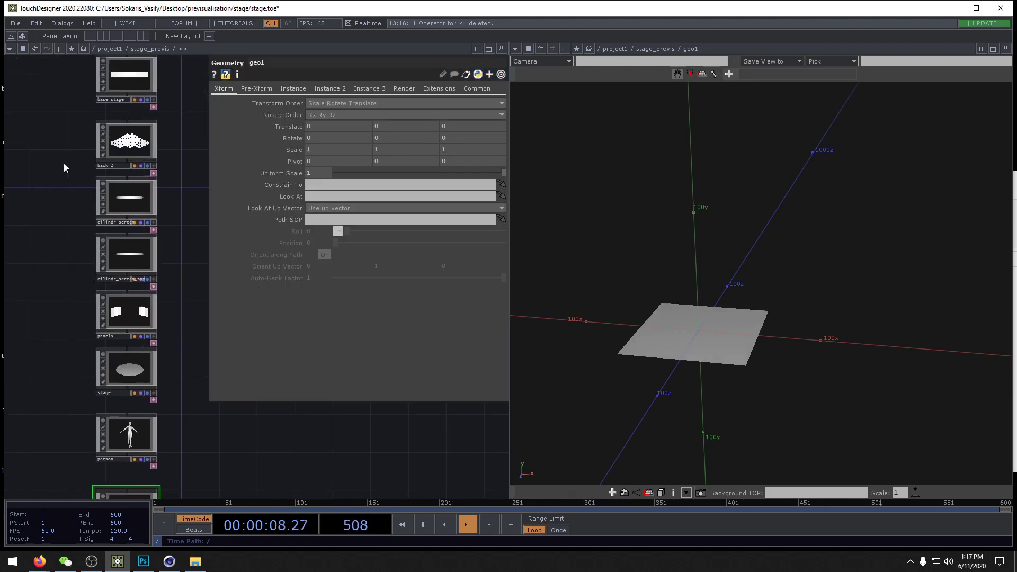
pyautogui.scroll(-3, 63, 166)
pyautogui.moveTo(64, 168); pyautogui.dragTo(81, 198)
pyautogui.moveTo(63, 107); pyautogui.dragTo(159, 427, button='right')
pyautogui.click(255, 90)
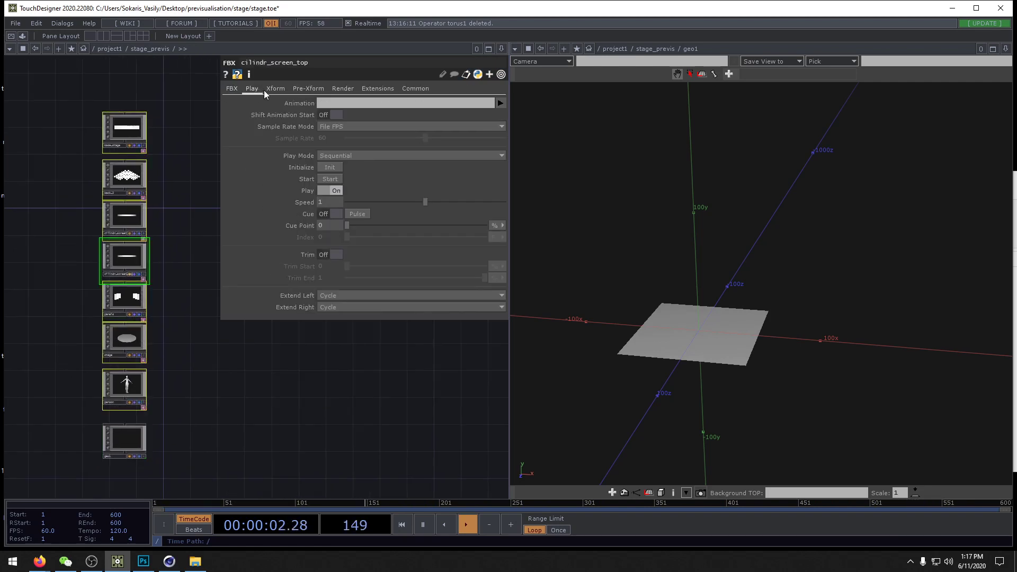
pyautogui.click(271, 88)
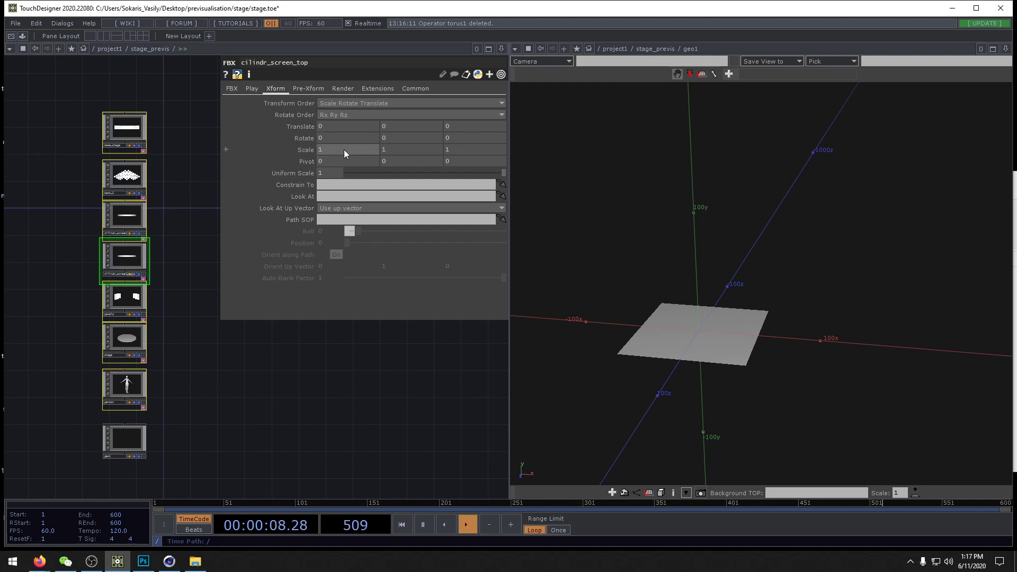
# Step: Show the whole stage_previs scene in the 3D viewer and scale the selected FBX components down to 0.017 on every axis
pyautogui.click(657, 49)
pyautogui.moveTo(703, 206); pyautogui.dragTo(779, 422, button='middle')
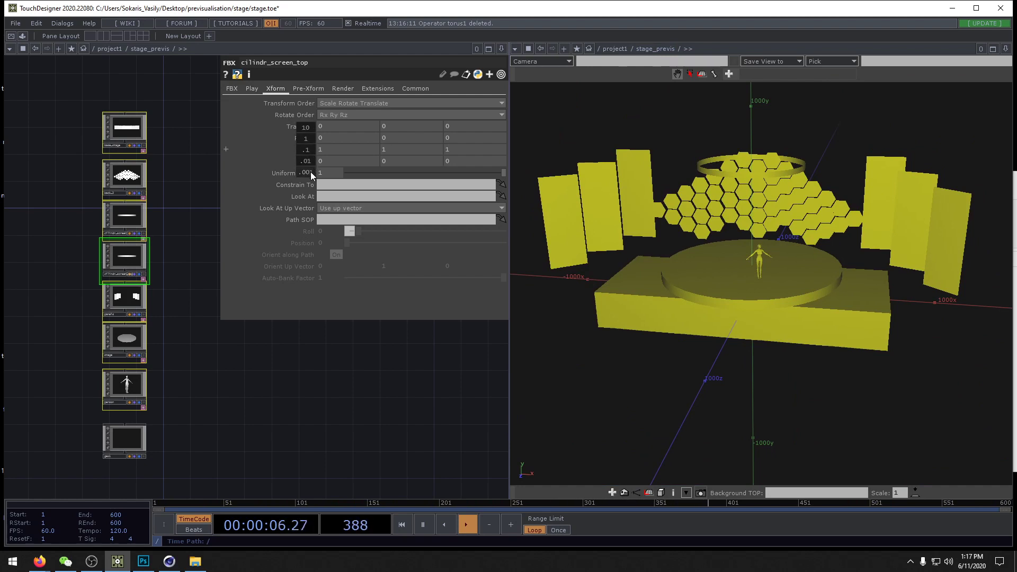
pyautogui.moveTo(307, 139)
pyautogui.mouseDown(button='middle')
pyautogui.moveTo(289, 139)
pyautogui.moveTo(307, 163)
pyautogui.moveTo(306, 138)
pyautogui.mouseUp(button='middle')
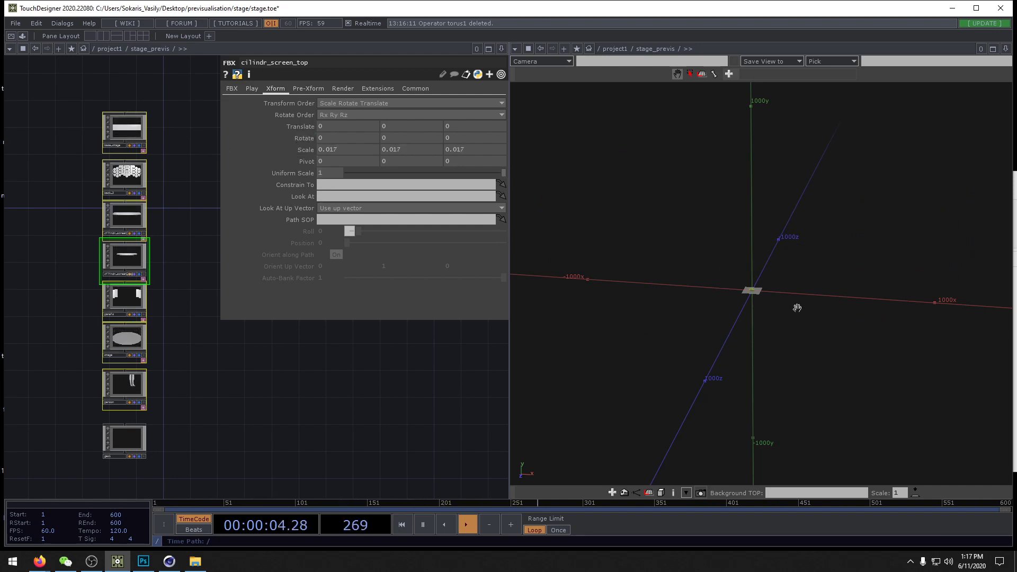
pyautogui.moveTo(771, 302); pyautogui.dragTo(683, 397)
pyautogui.scroll(3, 770, 216)
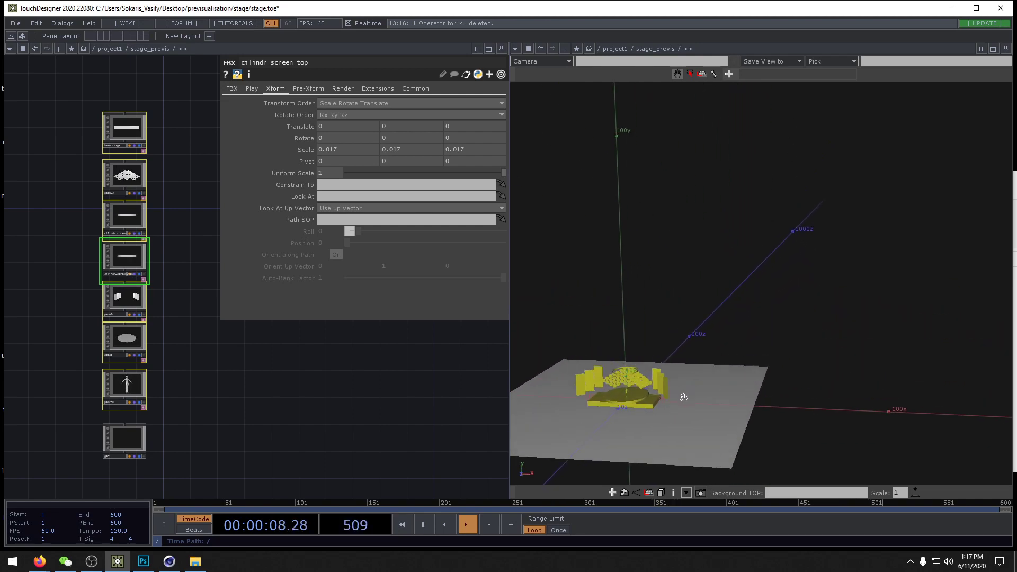
# Step: Set the X, Y and Z scale of all seven selected FBX components to 0.01
pyautogui.click(337, 149)
pyautogui.write('0.01')
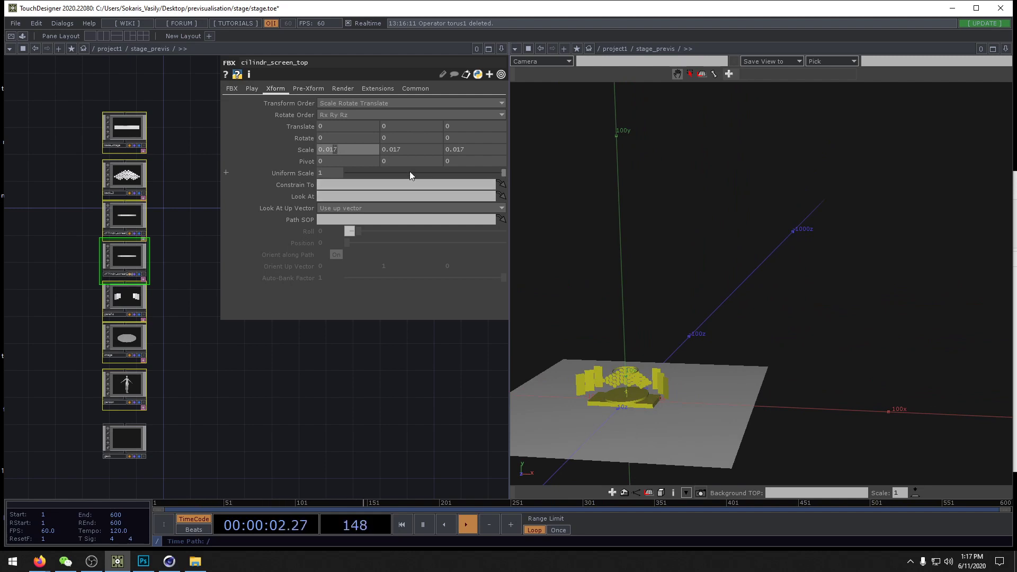
pyautogui.click(396, 149)
pyautogui.write('0.01')
pyautogui.click(463, 150)
pyautogui.write('0.01')
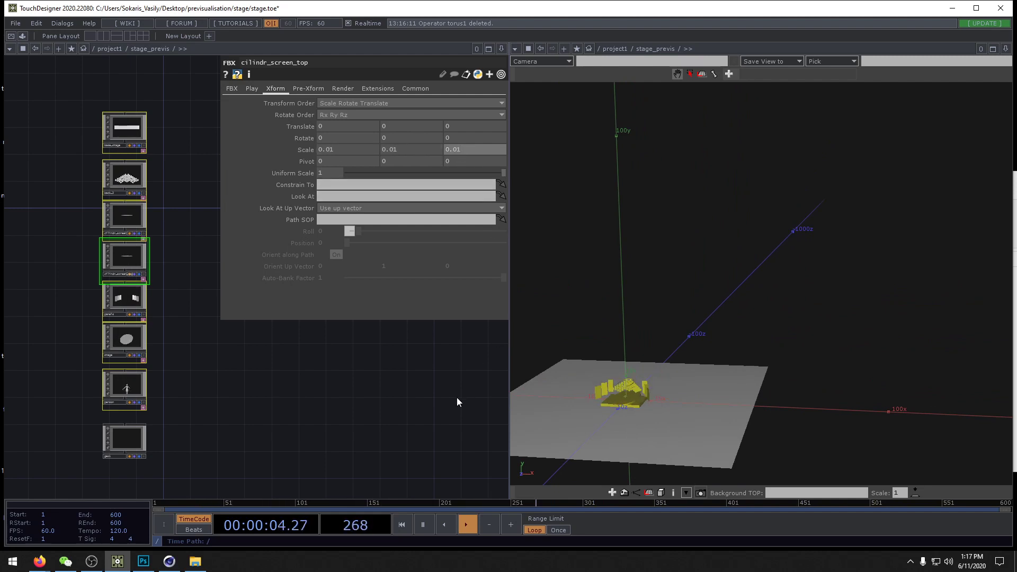
pyautogui.press('Return')
pyautogui.moveTo(638, 422); pyautogui.dragTo(649, 416)
pyautogui.moveTo(619, 420); pyautogui.dragTo(660, 353, button='right')
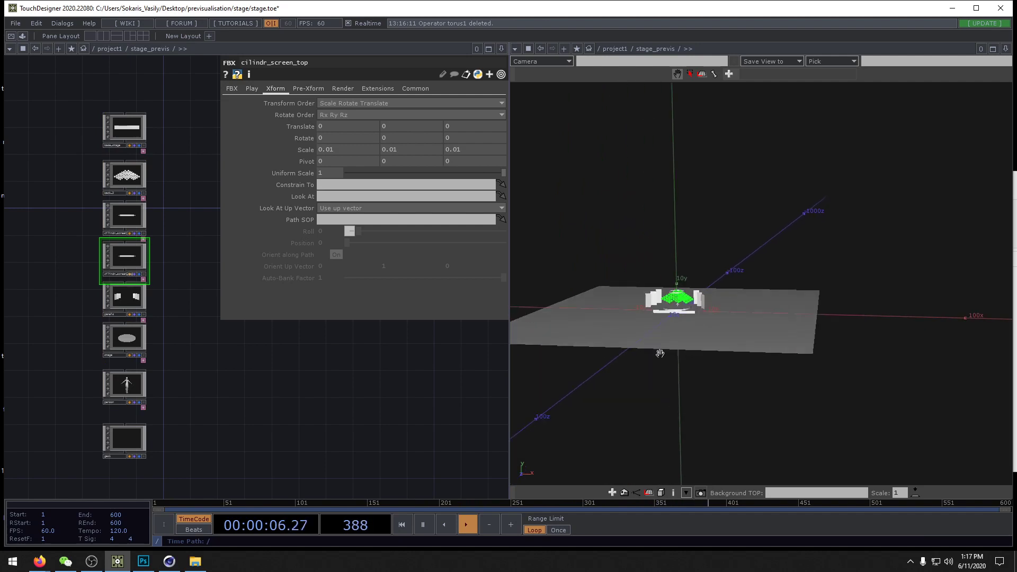
pyautogui.moveTo(661, 353); pyautogui.dragTo(772, 345, button='middle')
pyautogui.moveTo(791, 309)
pyautogui.mouseDown(button='middle')
pyautogui.moveTo(763, 345)
pyautogui.moveTo(807, 318)
pyautogui.mouseUp(button='middle')
pyautogui.moveTo(808, 318); pyautogui.dragTo(739, 276)
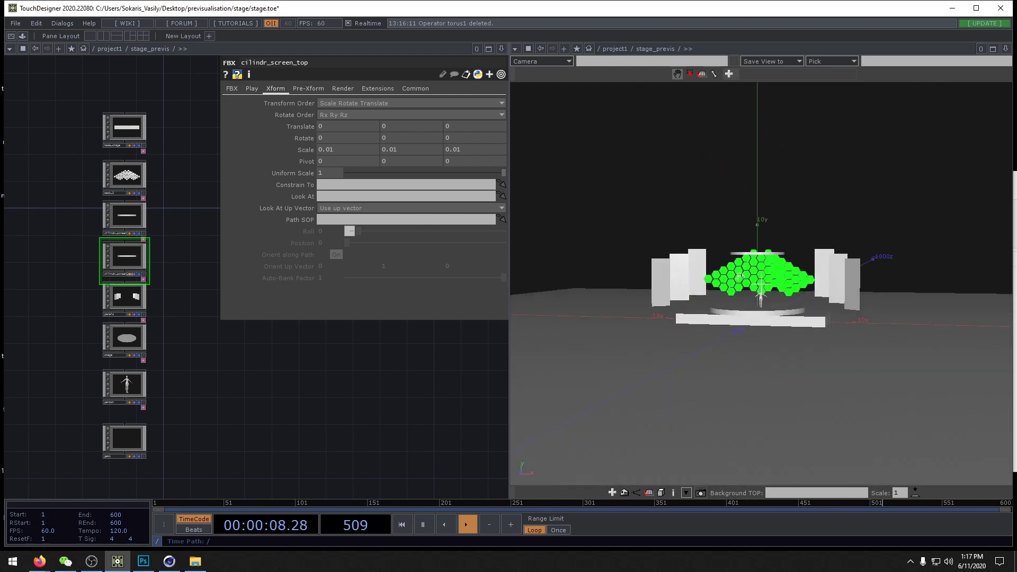
# Step: Add an Ambient Light component above the column of FBX components in the stage_previs network
pyautogui.moveTo(740, 276); pyautogui.dragTo(826, 385, button='middle')
pyautogui.moveTo(805, 379); pyautogui.dragTo(720, 314)
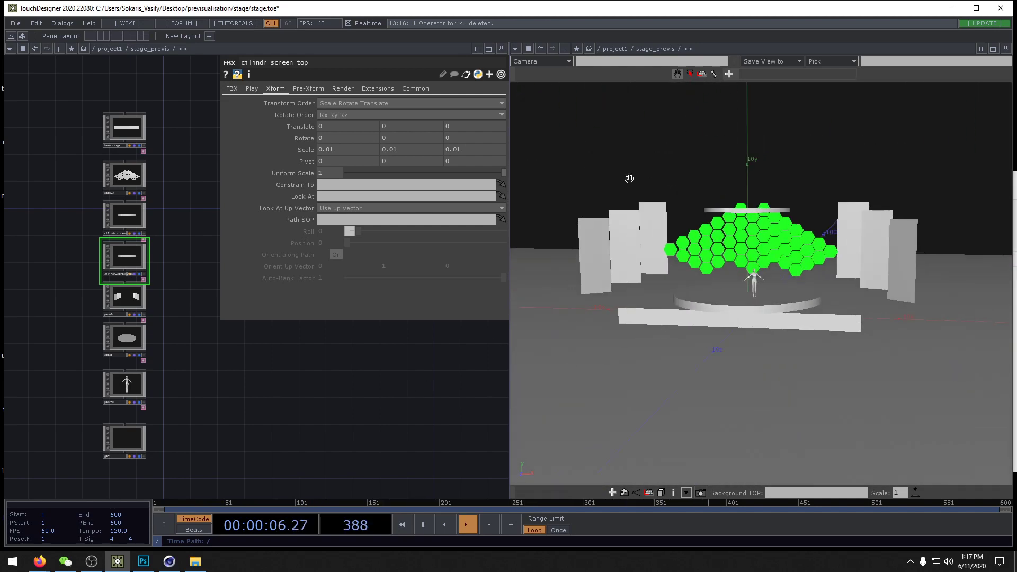
pyautogui.moveTo(293, 399); pyautogui.dragTo(295, 373)
pyautogui.moveTo(120, 410); pyautogui.dragTo(108, 402)
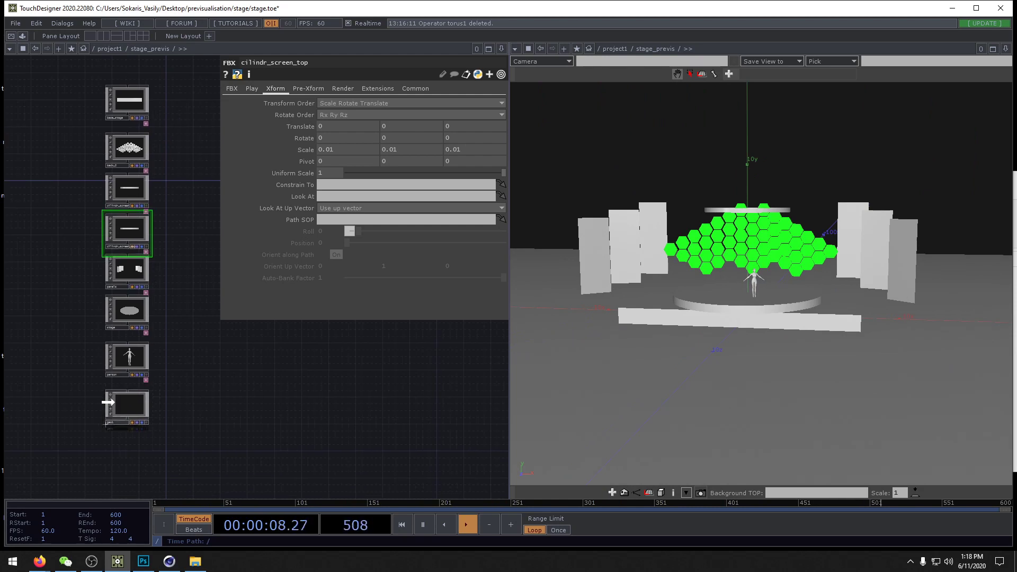
pyautogui.moveTo(191, 421); pyautogui.dragTo(207, 398)
pyautogui.moveTo(261, 431); pyautogui.dragTo(266, 486)
pyautogui.moveTo(180, 60); pyautogui.dragTo(179, 245)
pyautogui.press('Tab')
pyautogui.click(24, 77)
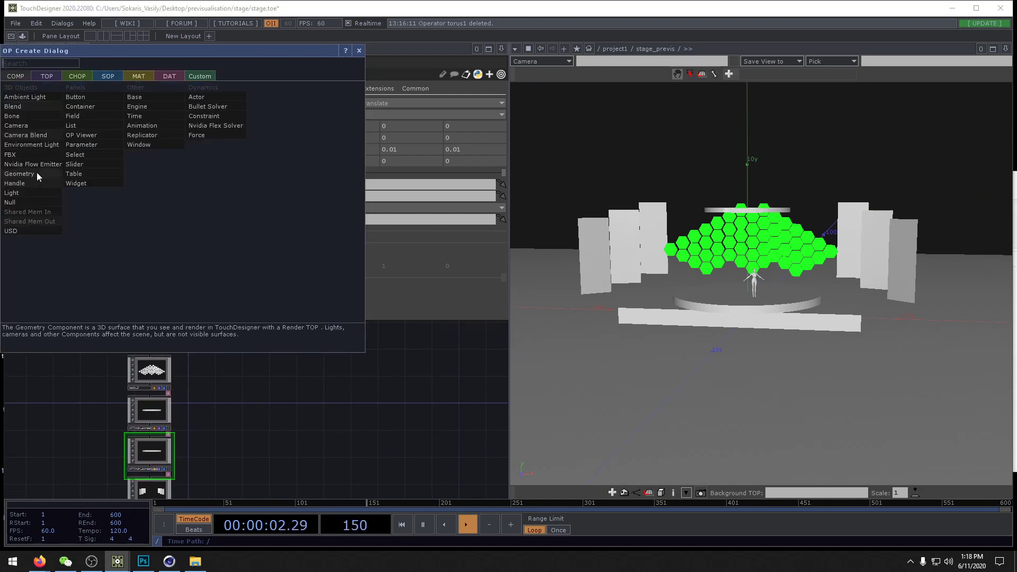
pyautogui.click(24, 97)
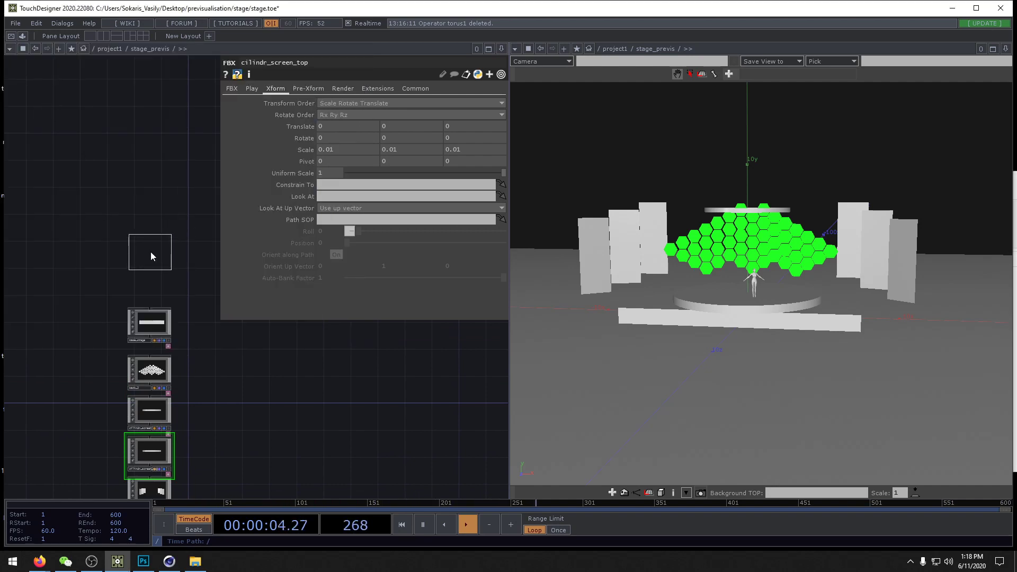
pyautogui.click(151, 256)
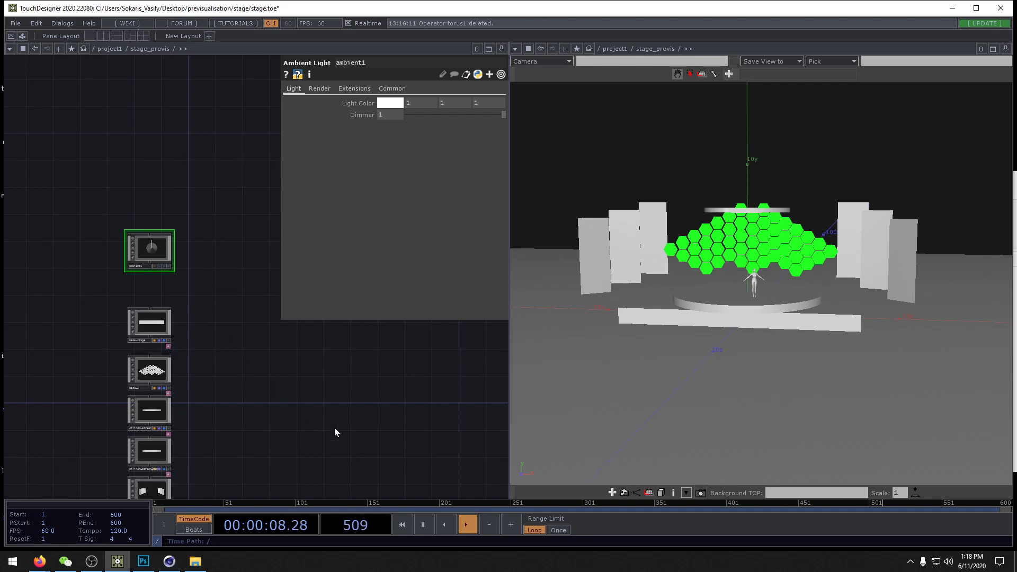
# Step: Add a Camera component above the ambient light
pyautogui.moveTo(334, 432); pyautogui.dragTo(286, 391)
pyautogui.press('Tab')
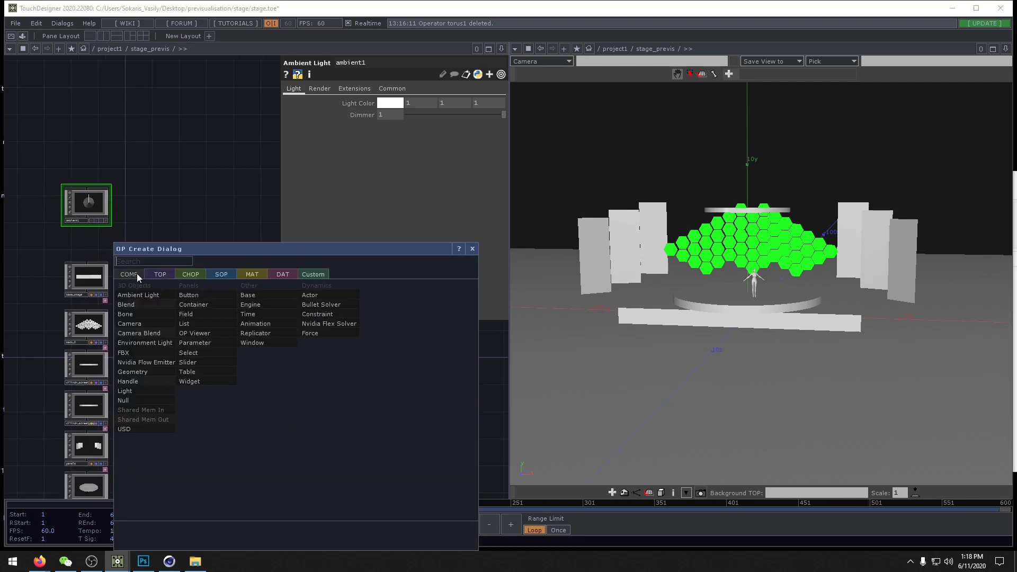
pyautogui.click(129, 323)
pyautogui.click(91, 139)
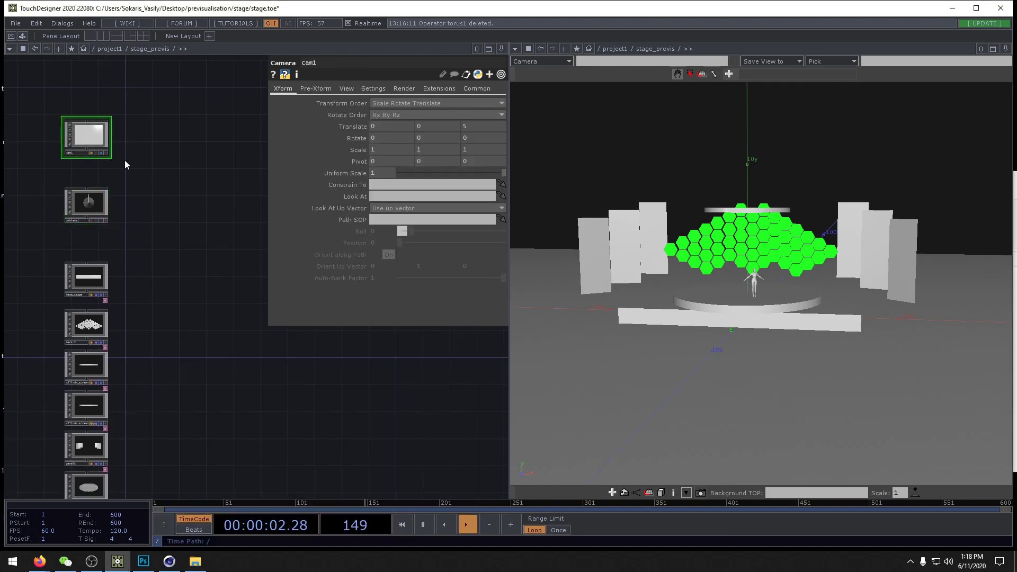
# Step: Add a Render TOP beside the scene components and set the camera's Z translate to 45
pyautogui.press('Tab')
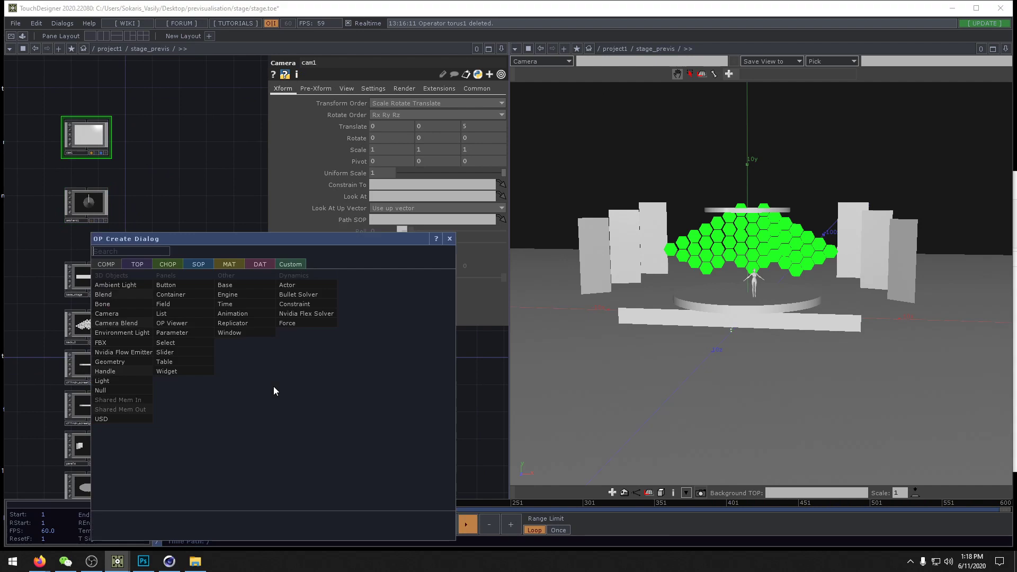
pyautogui.click(138, 264)
pyautogui.click(286, 334)
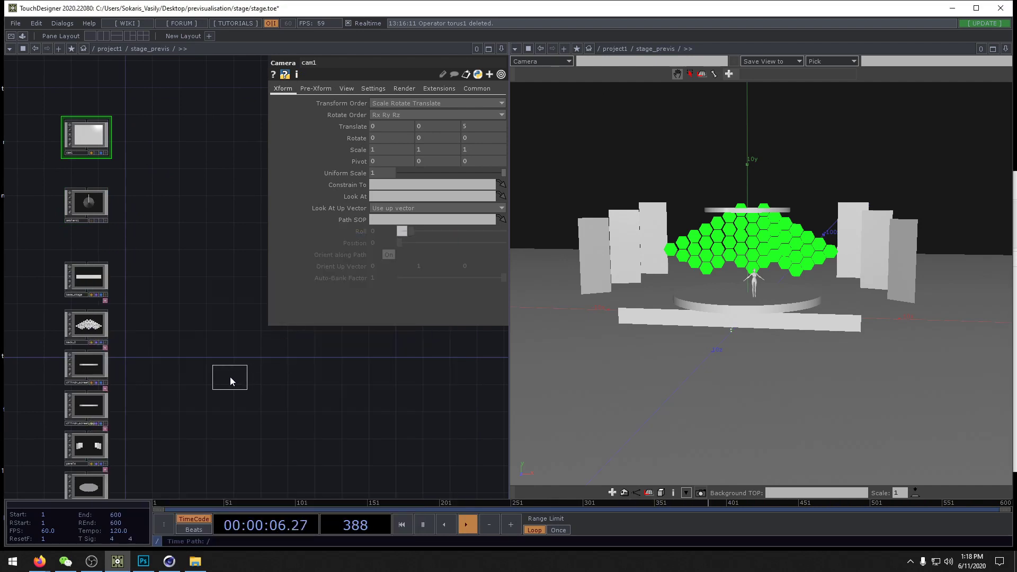
pyautogui.click(231, 381)
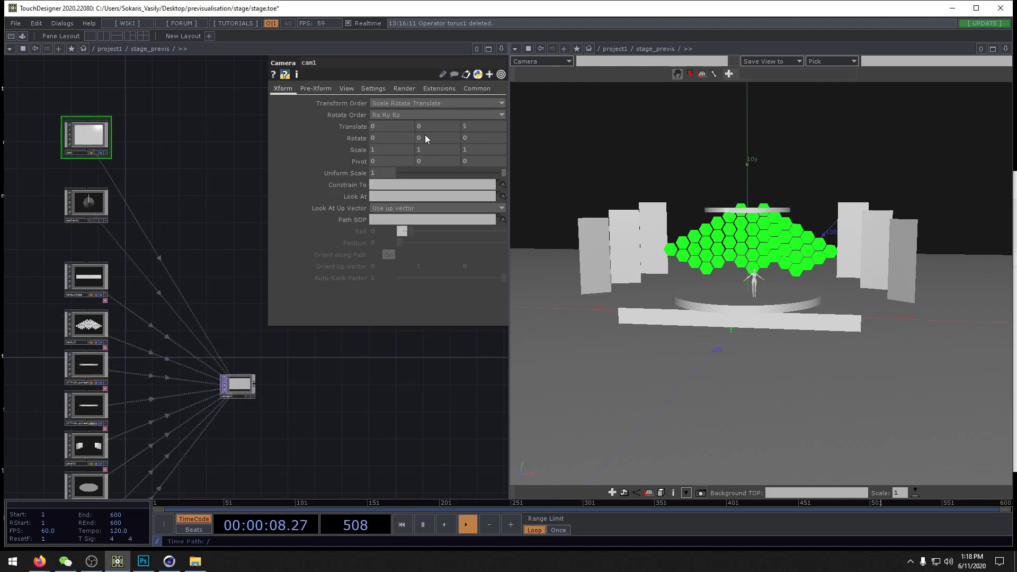
pyautogui.moveTo(472, 127); pyautogui.dragTo(567, 103, button='middle')
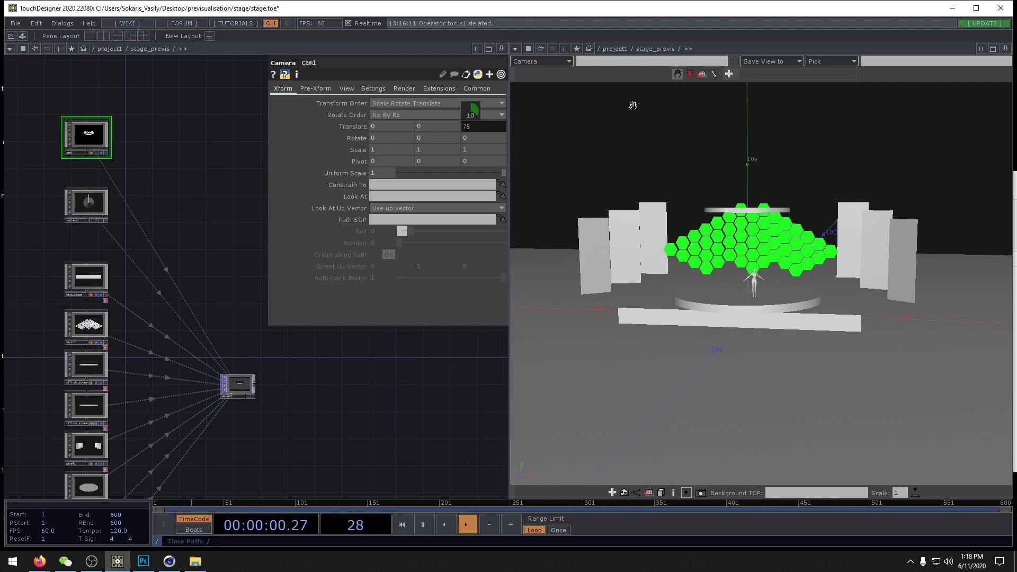
# Step: Connect a Null TOP to the Render TOP's output and display it as the network background
pyautogui.click(254, 387)
pyautogui.click(204, 360)
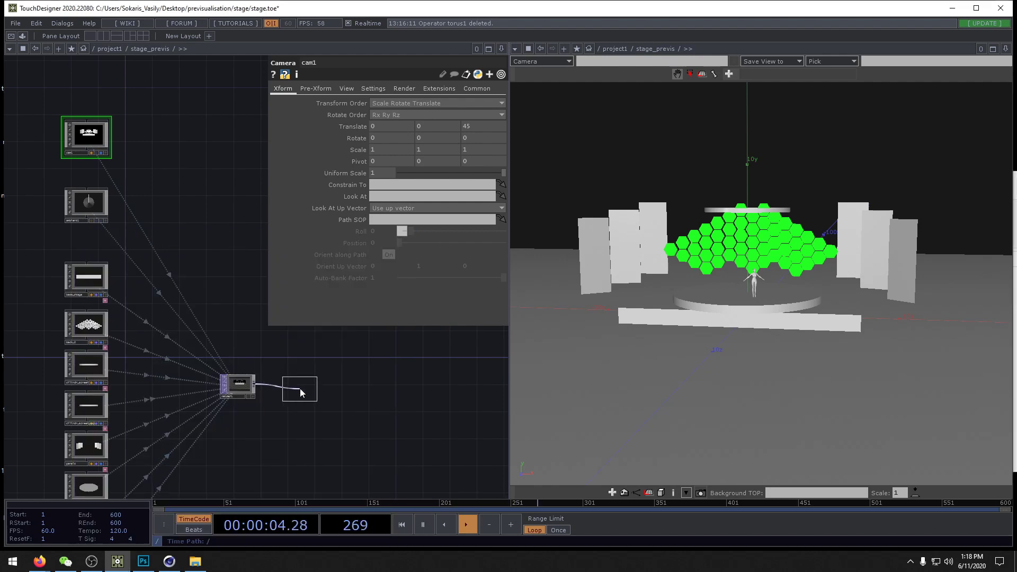
pyautogui.click(303, 394)
pyautogui.click(312, 398)
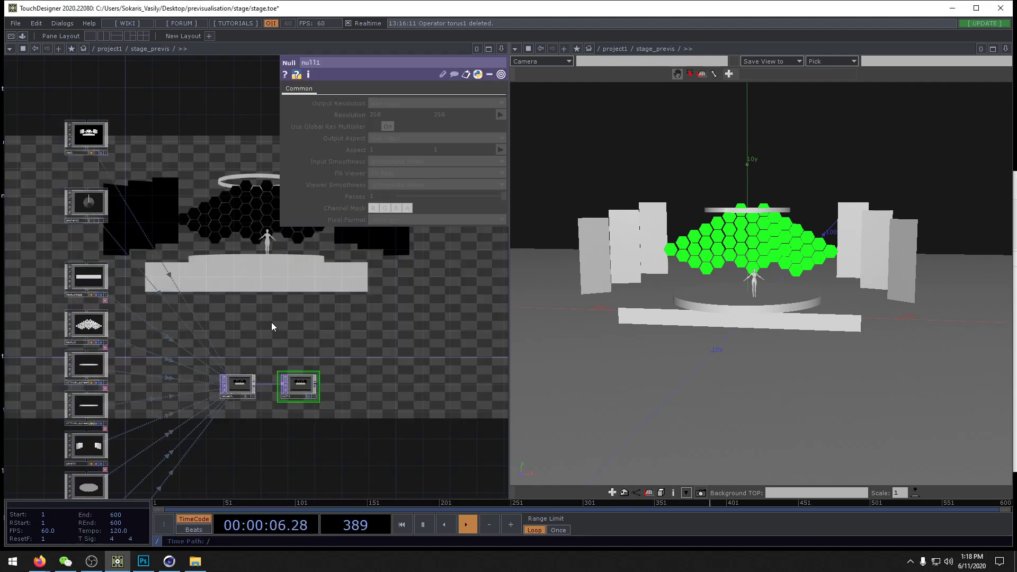
# Step: Add a Null component beside the ambient light
pyautogui.moveTo(201, 238); pyautogui.dragTo(261, 302)
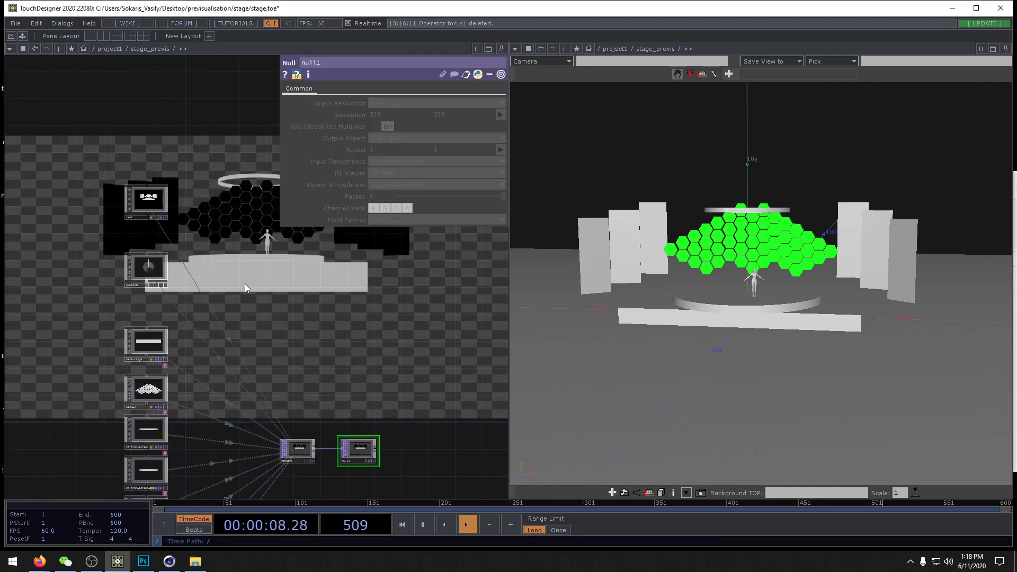
pyautogui.press('Tab')
pyautogui.click(77, 161)
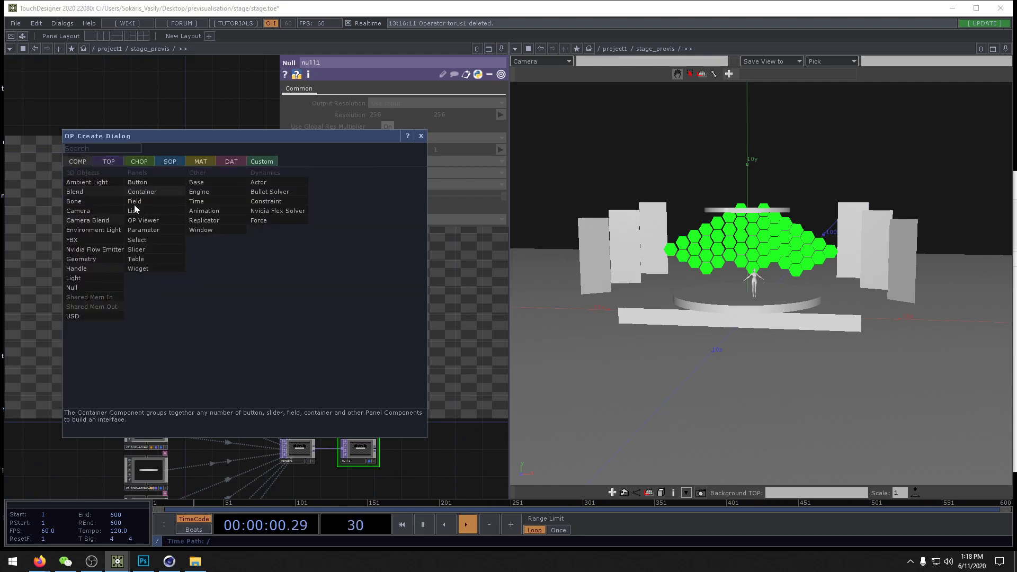
pyautogui.click(74, 278)
pyautogui.click(229, 274)
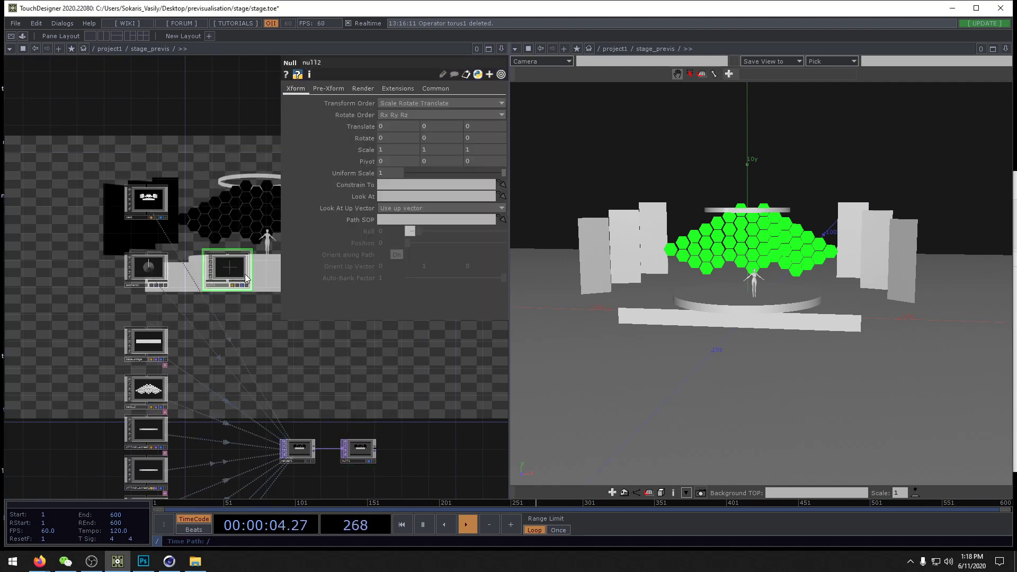
# Step: Make the camera look at the null2 component
pyautogui.click(146, 200)
pyautogui.moveTo(245, 274); pyautogui.dragTo(392, 197)
pyautogui.moveTo(378, 363); pyautogui.dragTo(317, 395)
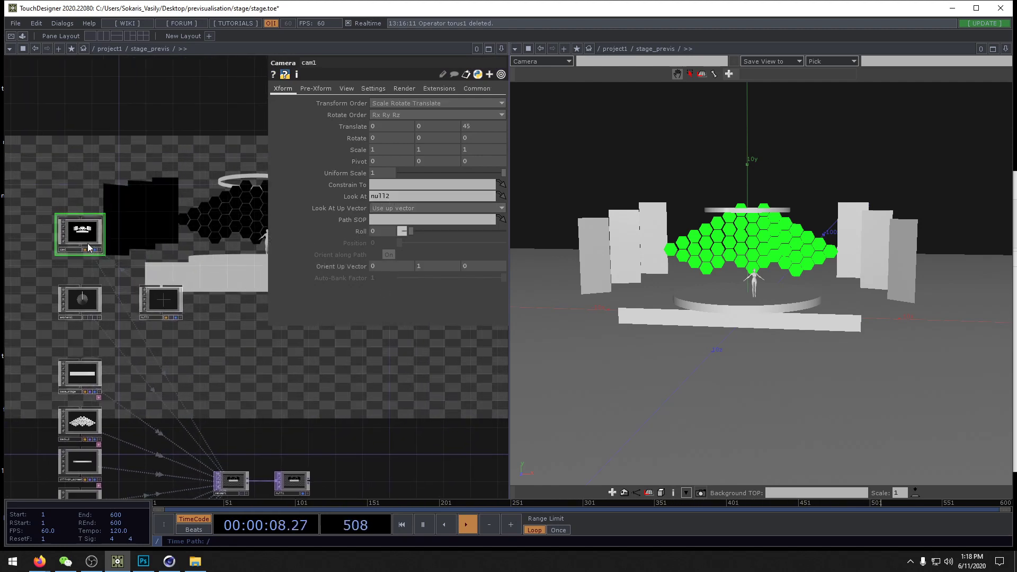
# Step: Set the camera's Y translate to 4 and hide the parameter window to reveal the rendered background
pyautogui.moveTo(422, 127); pyautogui.dragTo(772, 140, button='middle')
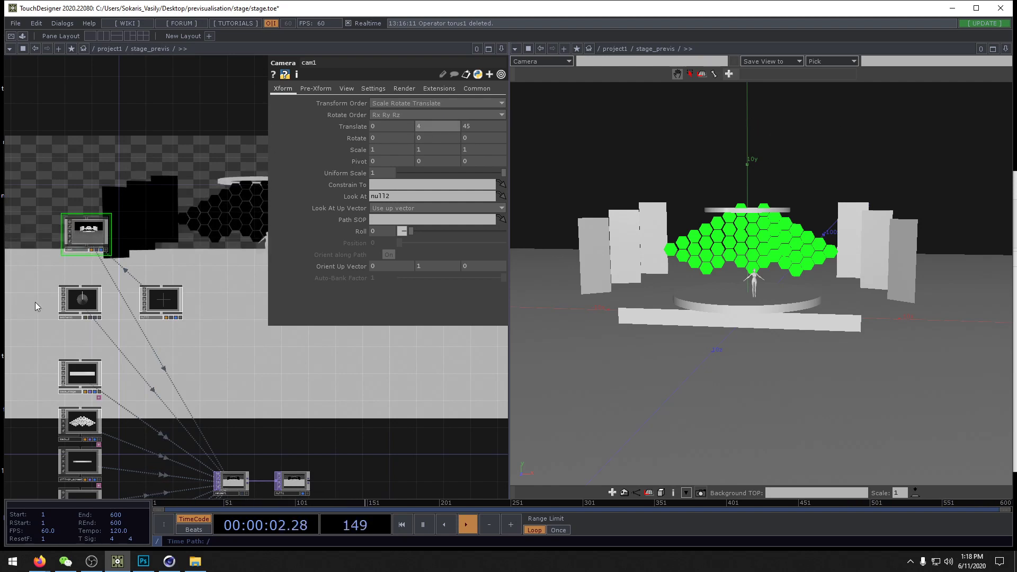
pyautogui.moveTo(213, 372); pyautogui.dragTo(260, 358)
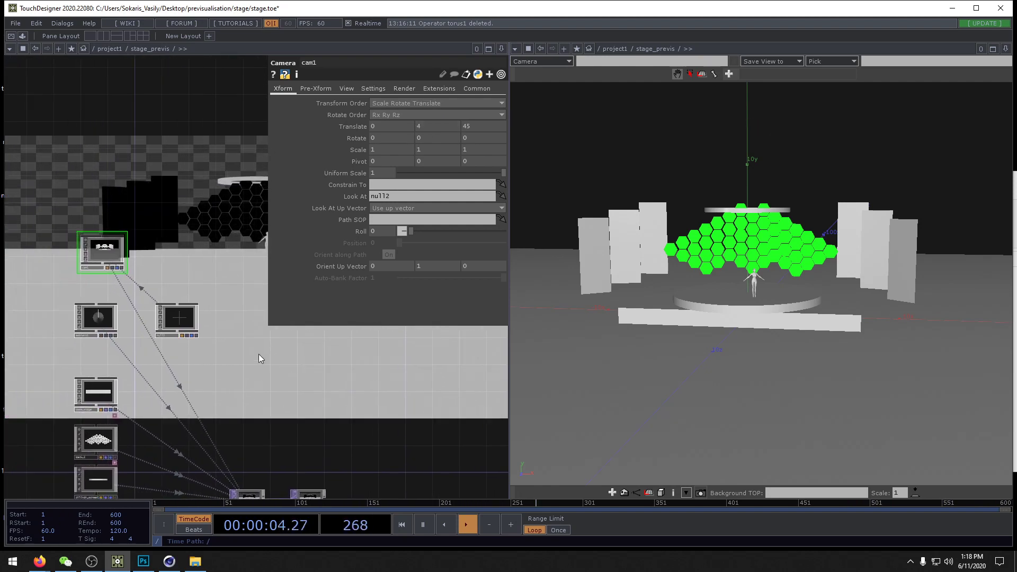
pyautogui.press('p')
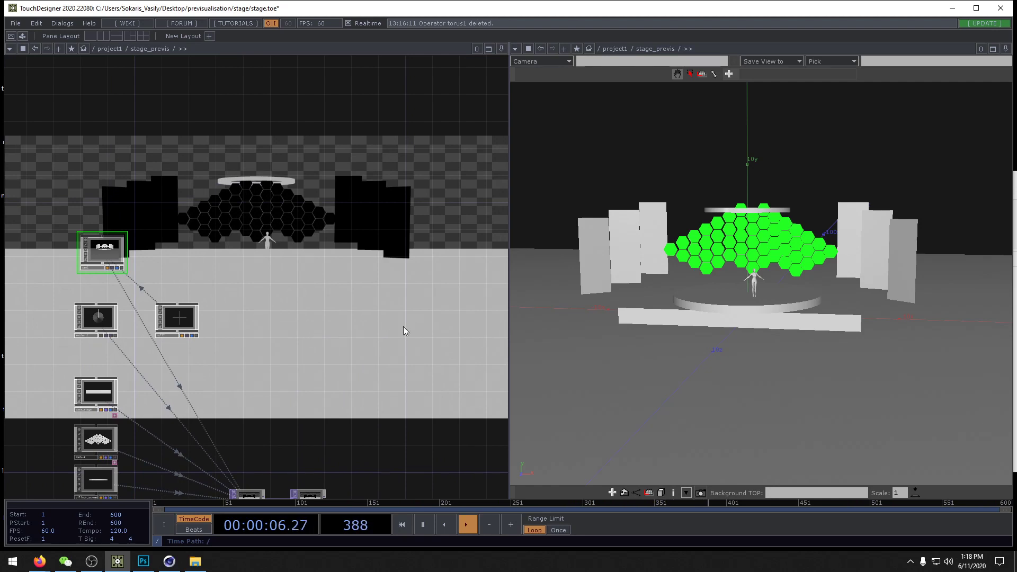
# Step: Add a Phong material beside the person component and assign it as that component's material
pyautogui.moveTo(609, 386); pyautogui.dragTo(743, 275)
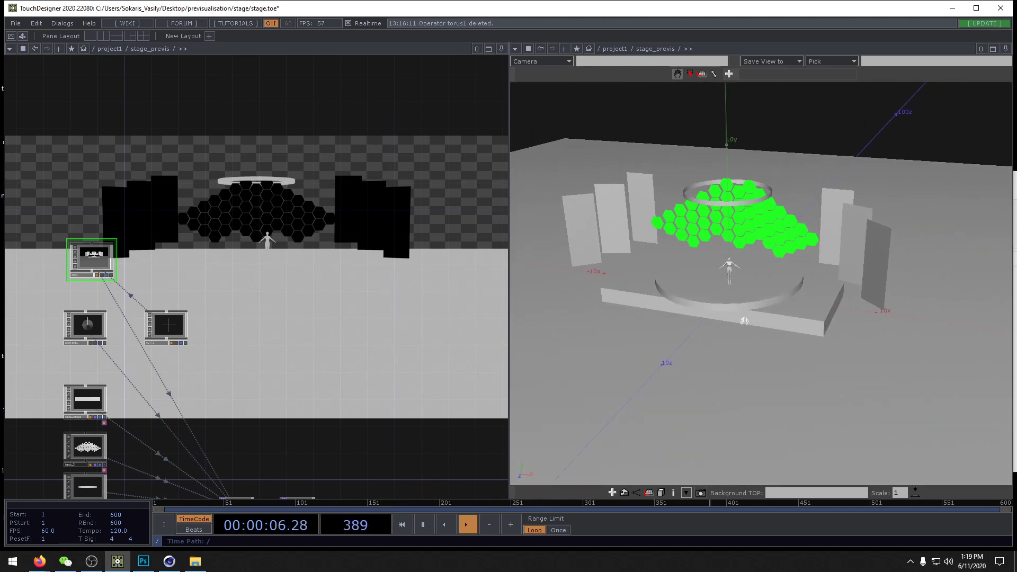
pyautogui.moveTo(744, 320); pyautogui.dragTo(771, 343)
pyautogui.moveTo(387, 397); pyautogui.dragTo(412, 243)
pyautogui.moveTo(400, 362); pyautogui.dragTo(426, 201)
pyautogui.moveTo(295, 389); pyautogui.dragTo(418, 392)
pyautogui.press('Tab')
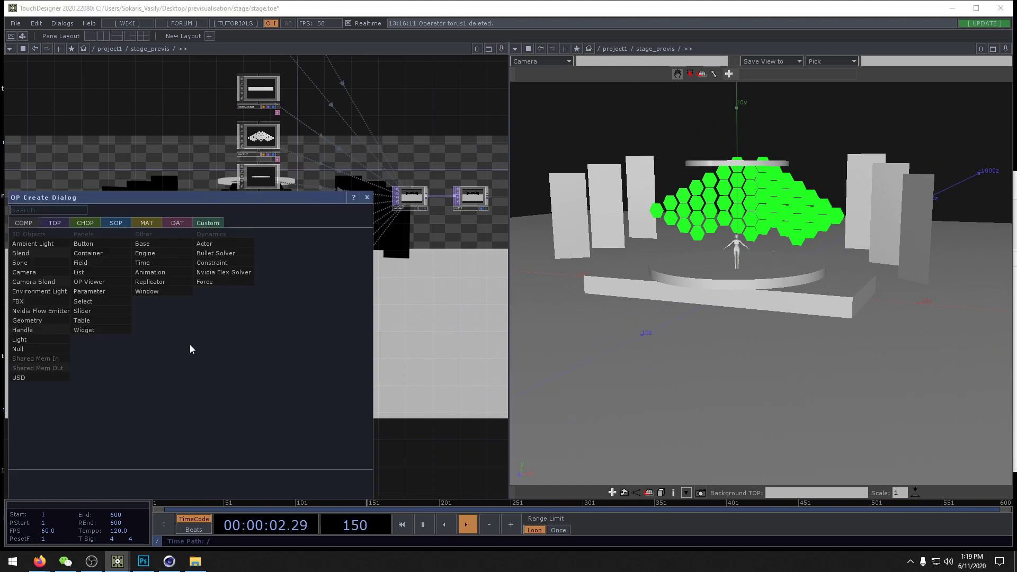
pyautogui.click(142, 223)
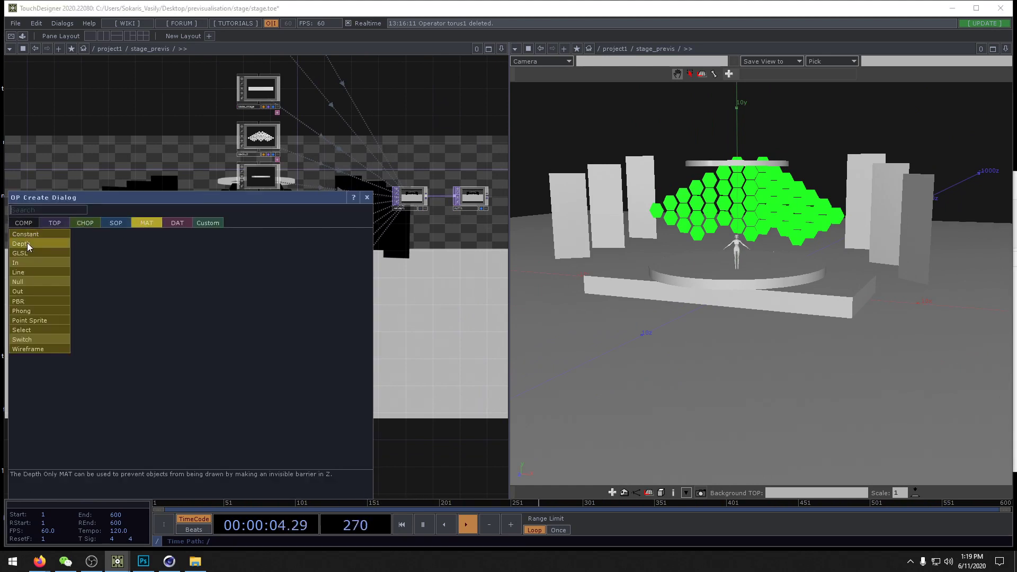
pyautogui.click(33, 306)
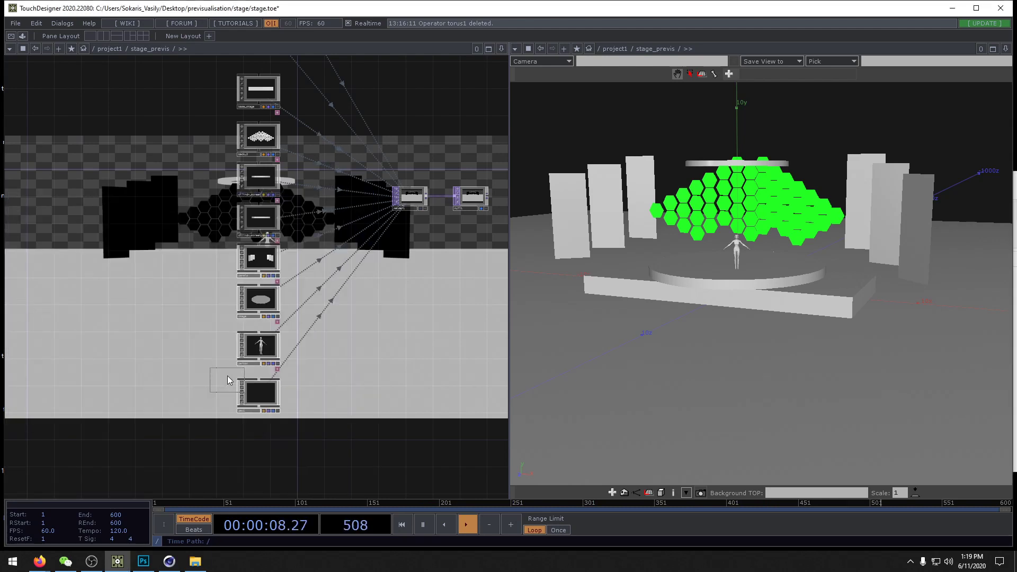
pyautogui.moveTo(200, 344); pyautogui.dragTo(261, 344)
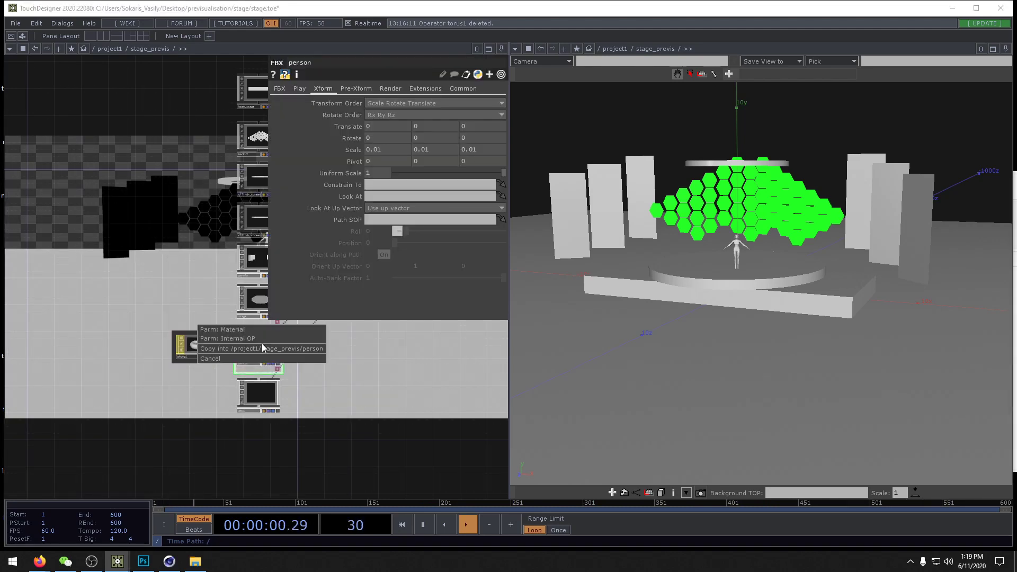
pyautogui.click(257, 330)
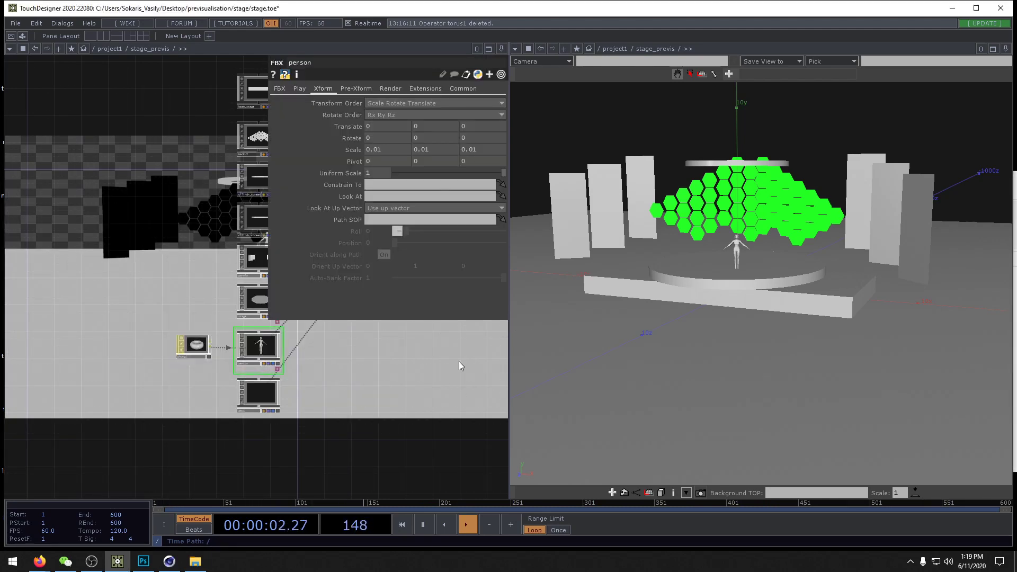
# Step: Add a second Phong material below the first and assign it as the material of the geo1 floor grid
pyautogui.moveTo(458, 365); pyautogui.dragTo(404, 390)
pyautogui.moveTo(742, 277)
pyautogui.mouseDown(button='right')
pyautogui.moveTo(745, 211)
pyautogui.moveTo(741, 297)
pyautogui.moveTo(736, 265)
pyautogui.mouseUp(button='right')
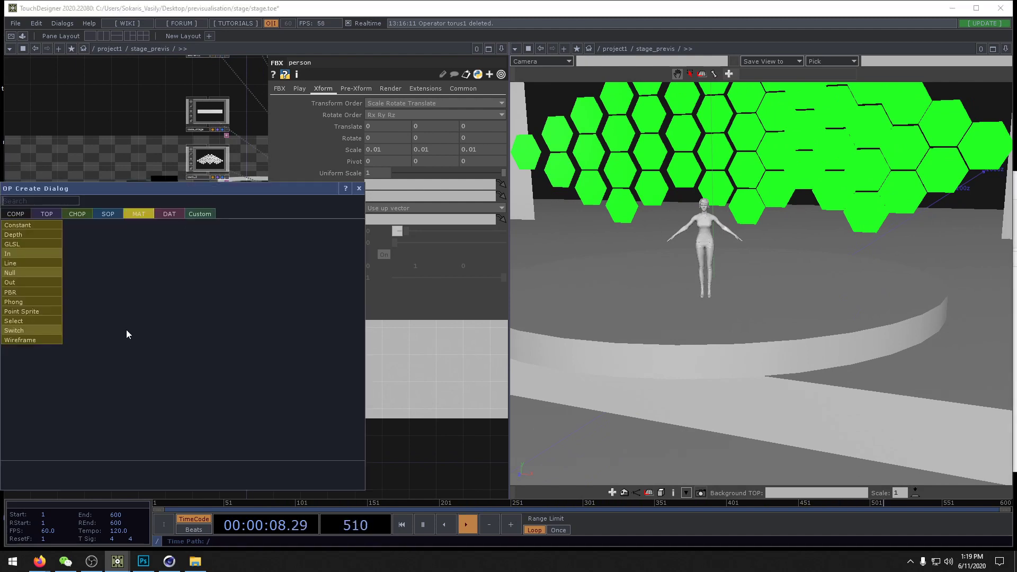
pyautogui.press('Tab')
pyautogui.click(20, 301)
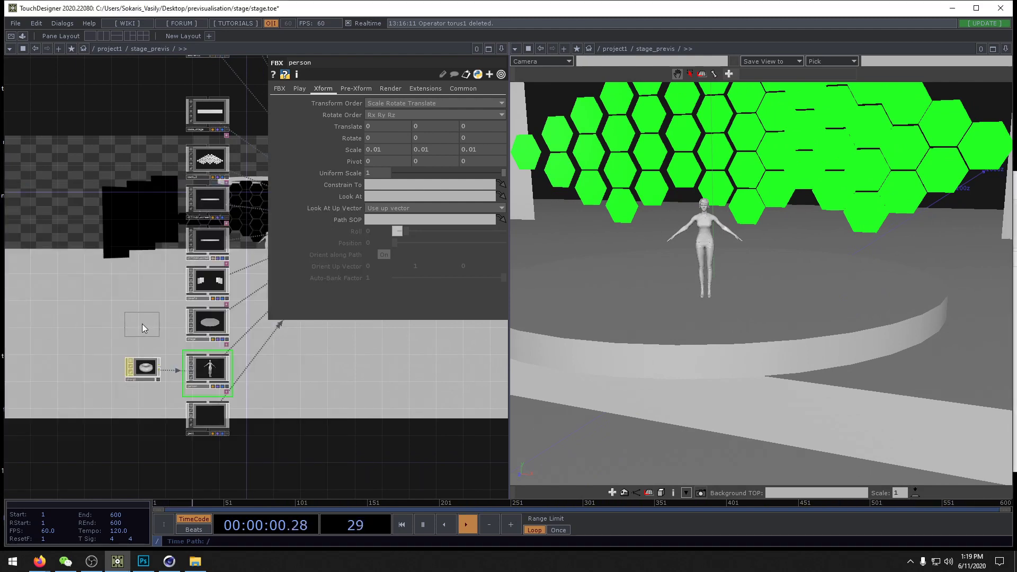
pyautogui.click(142, 324)
pyautogui.moveTo(142, 325); pyautogui.dragTo(206, 410)
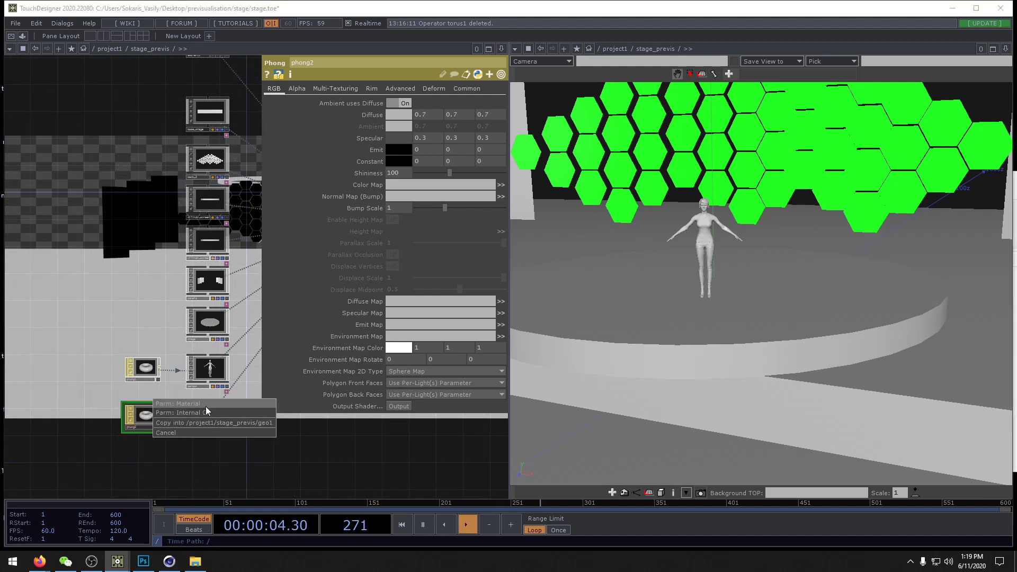
pyautogui.click(207, 412)
# Step: Darken the floor grid's Phong material by setting its diffuse colour value to 0.2
pyautogui.scroll(-7, 646, 425)
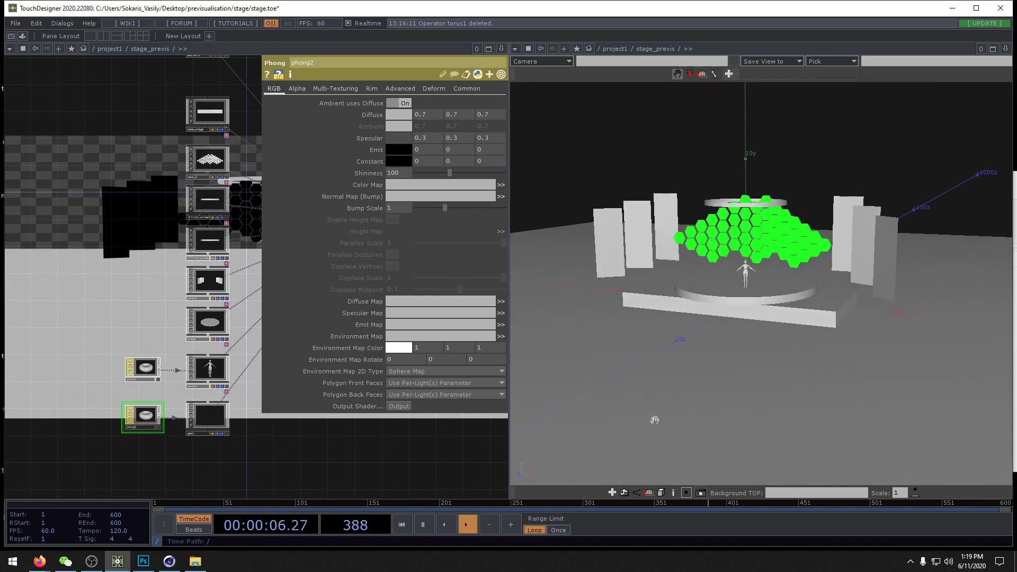
pyautogui.scroll(1, 654, 419)
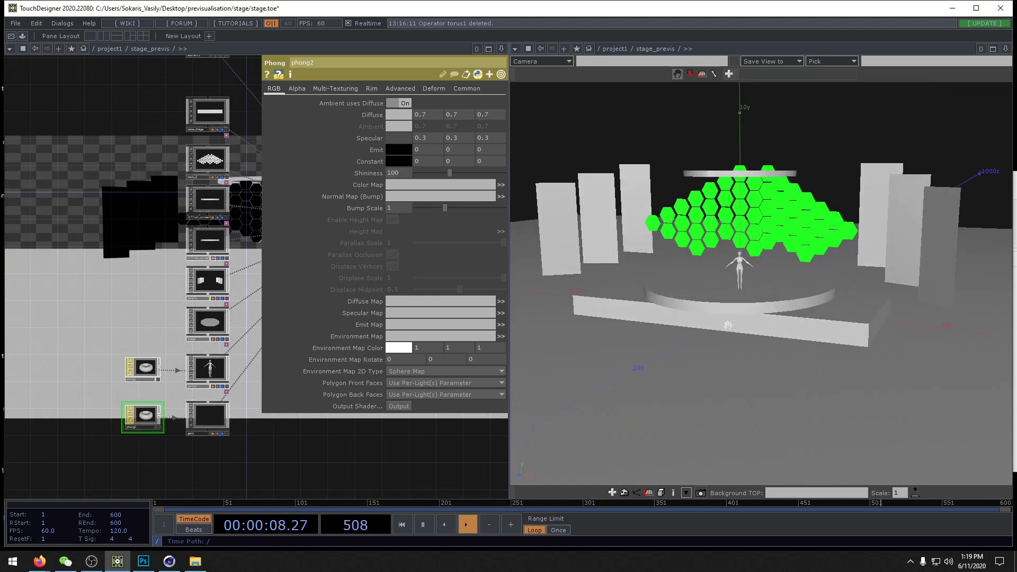
pyautogui.click(403, 116)
pyautogui.moveTo(412, 140); pyautogui.dragTo(389, 144)
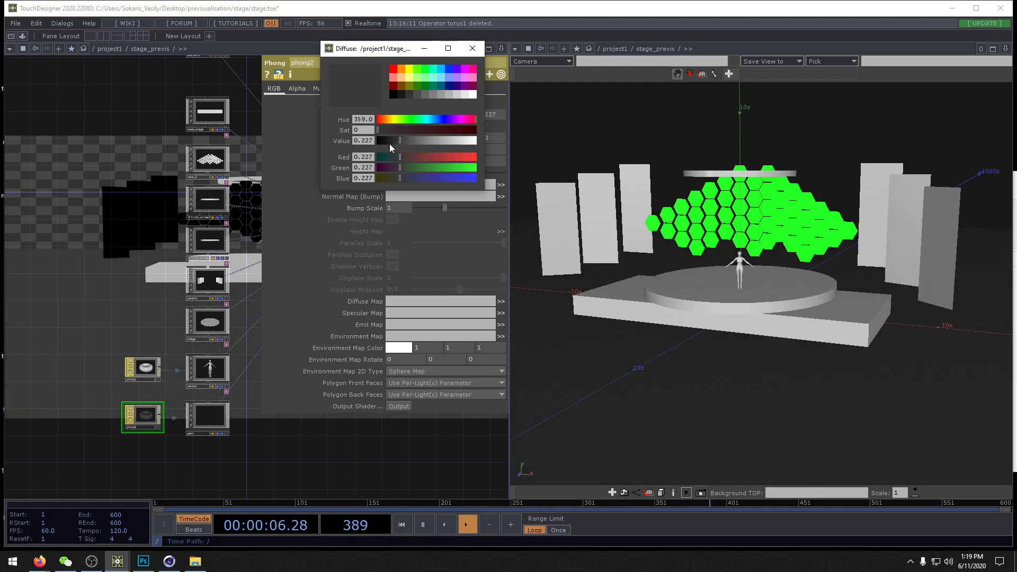
pyautogui.write('2')
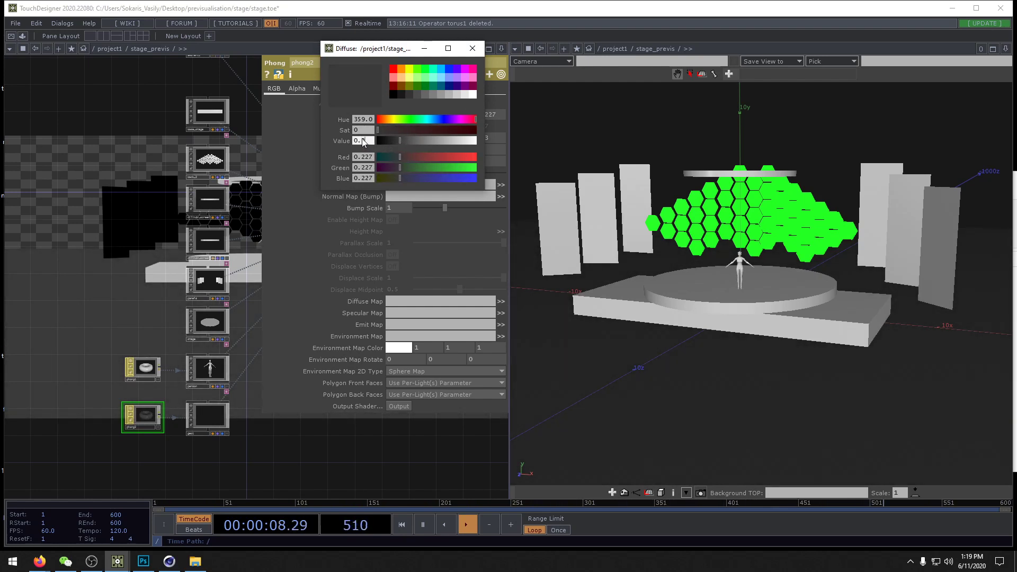
pyautogui.press('Return')
pyautogui.click(313, 468)
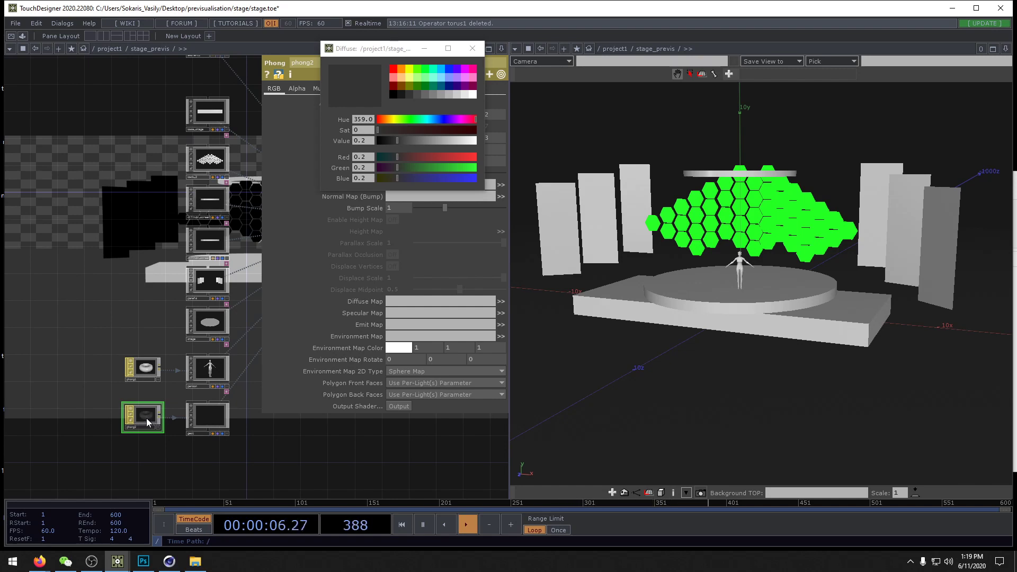
# Step: Move the rectangular stage base's FBX component below geo1 in the network
pyautogui.moveTo(146, 418)
pyautogui.mouseDown()
pyautogui.moveTo(178, 344)
pyautogui.moveTo(159, 331)
pyautogui.moveTo(144, 420)
pyautogui.mouseUp()
pyautogui.moveTo(210, 111); pyautogui.dragTo(210, 462)
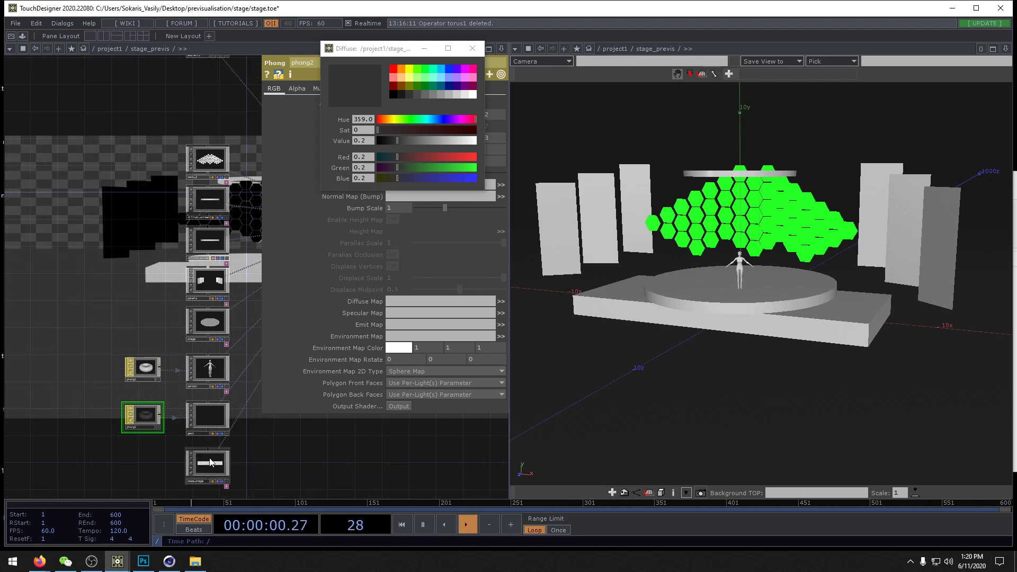
# Step: Assign the floor grid's dark Phong material to the rectangular stage base component as well
pyautogui.click(161, 417)
pyautogui.click(189, 455)
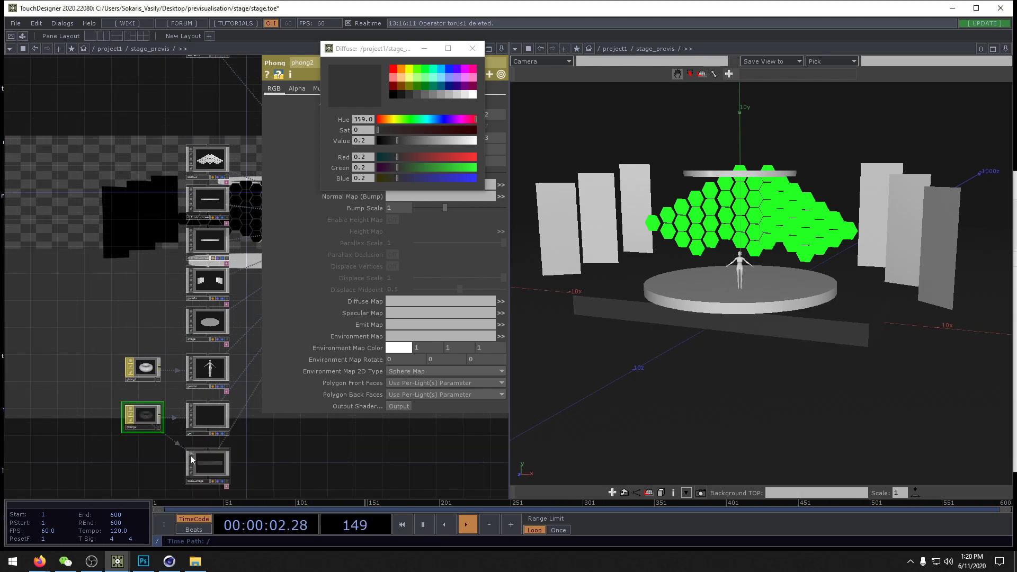
pyautogui.moveTo(684, 372); pyautogui.dragTo(679, 365)
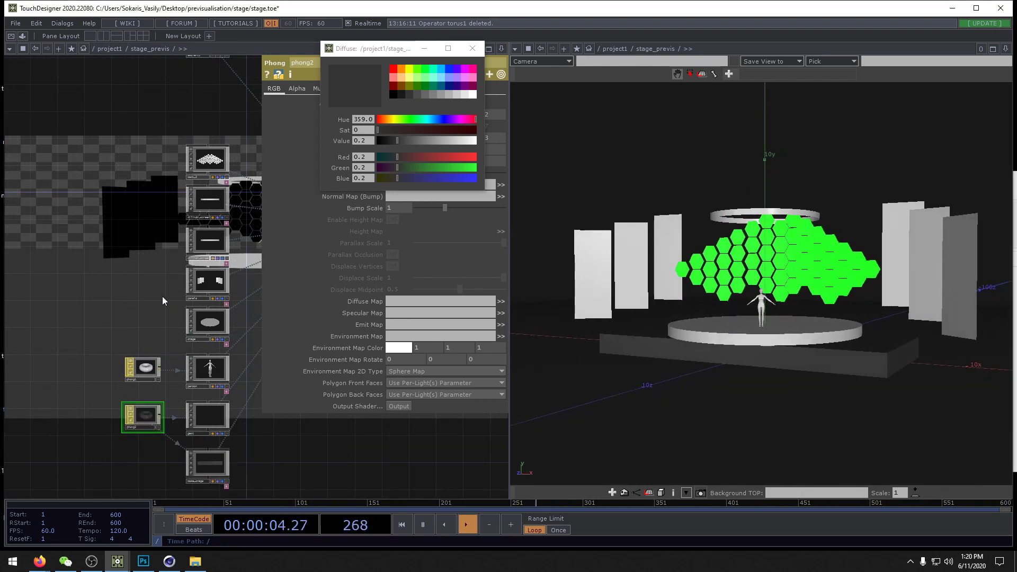
# Step: Add a Light component to the network directly above the hexagon screen's component
pyautogui.moveTo(162, 296); pyautogui.dragTo(196, 311)
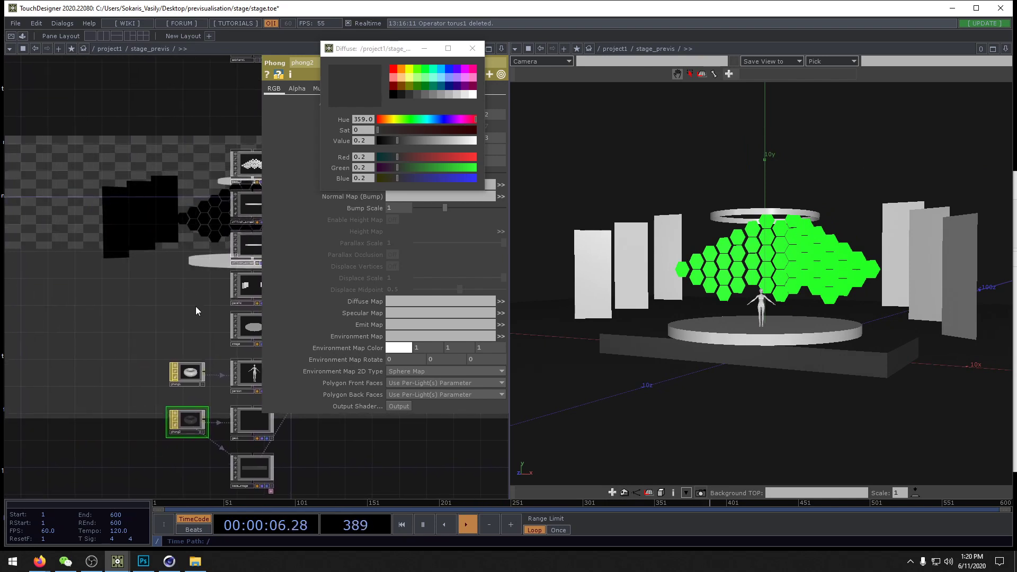
pyautogui.moveTo(166, 198); pyautogui.dragTo(88, 304)
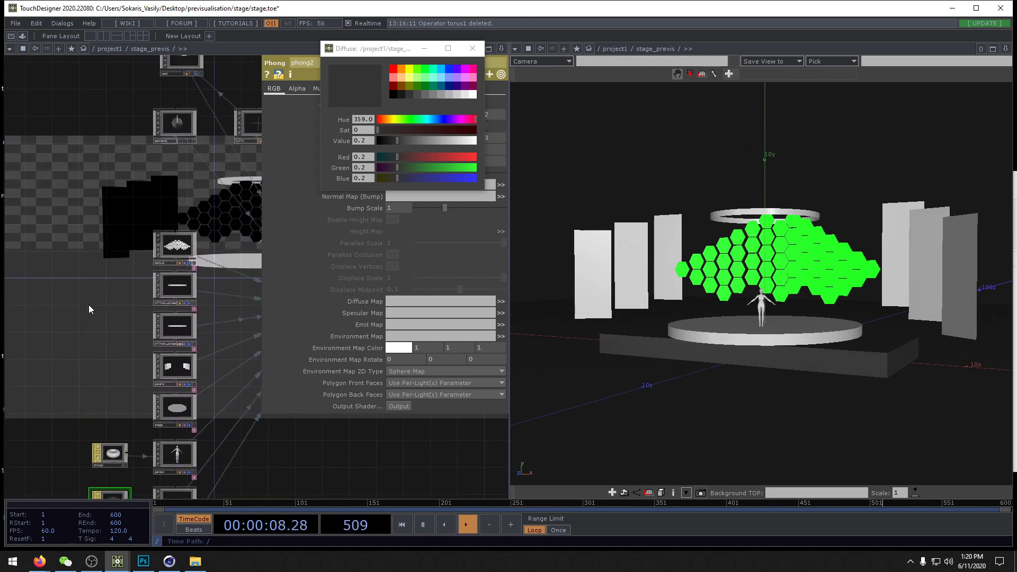
pyautogui.press('Tab')
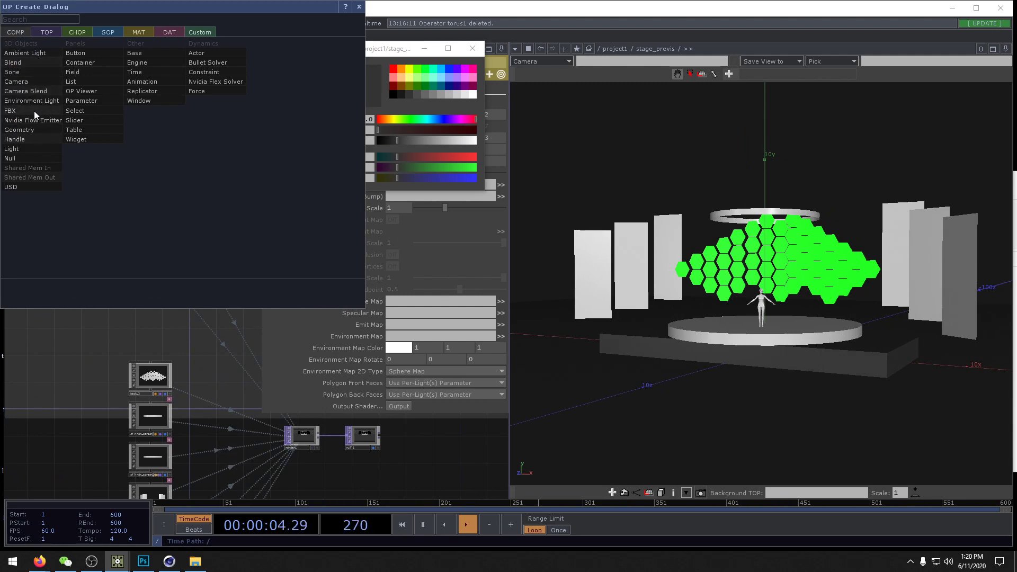
pyautogui.click(47, 159)
pyautogui.click(143, 312)
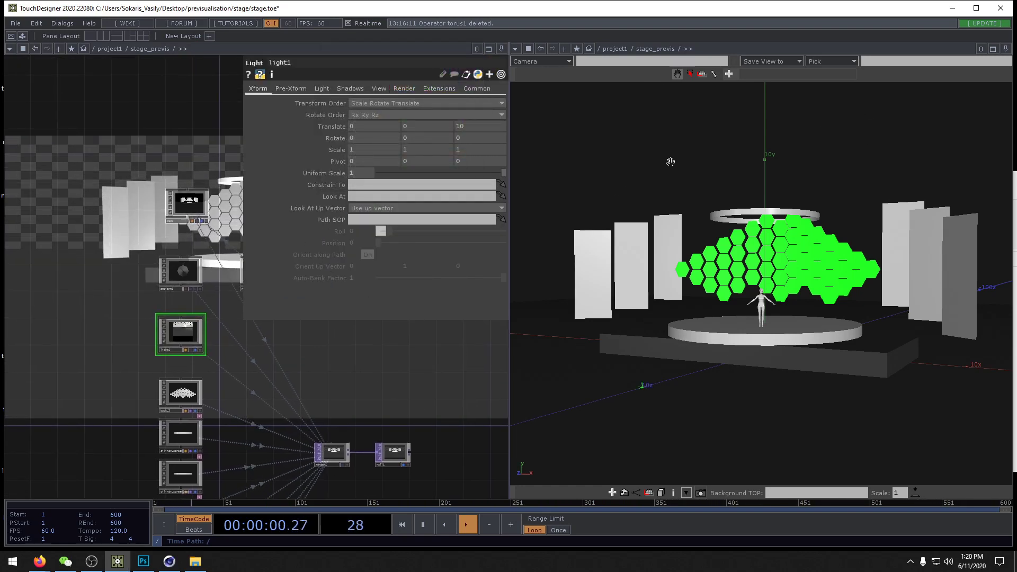
# Step: Widen the network pane and set light1's X translate to 10
pyautogui.press('p')
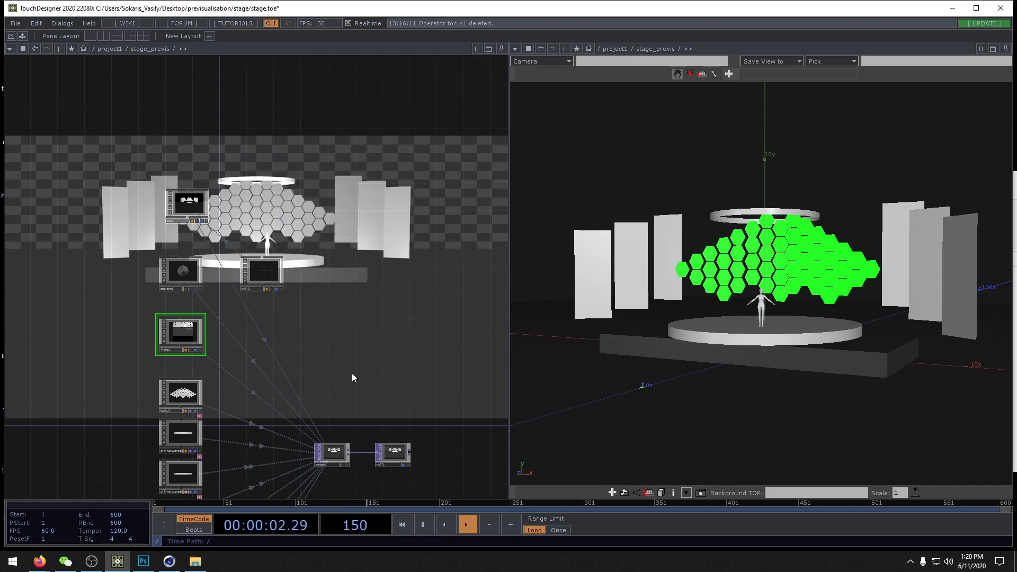
pyautogui.moveTo(320, 363); pyautogui.dragTo(284, 383, button='middle')
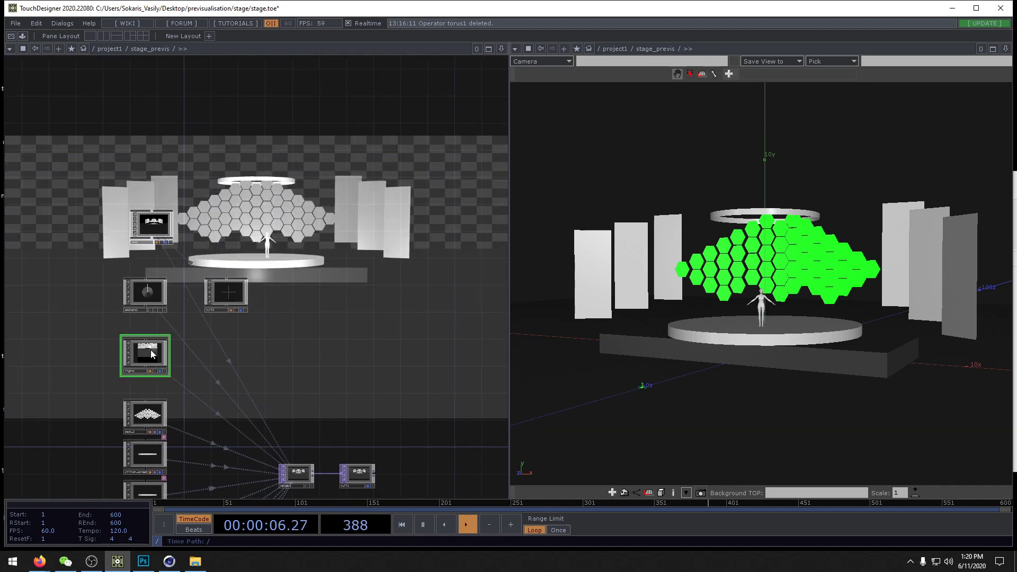
pyautogui.press('p')
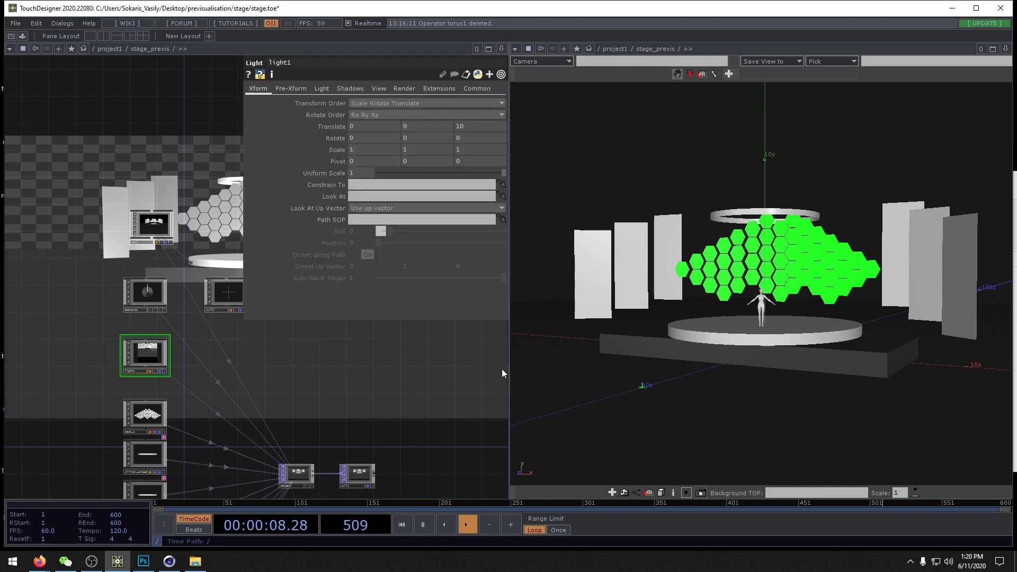
pyautogui.moveTo(508, 361); pyautogui.dragTo(673, 368)
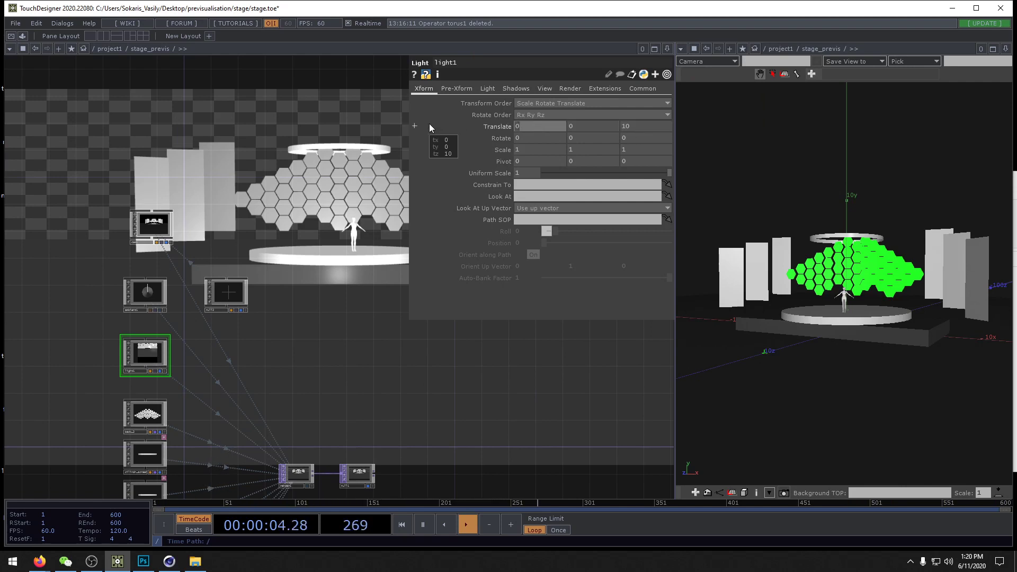
pyautogui.write('10')
pyautogui.press('Return')
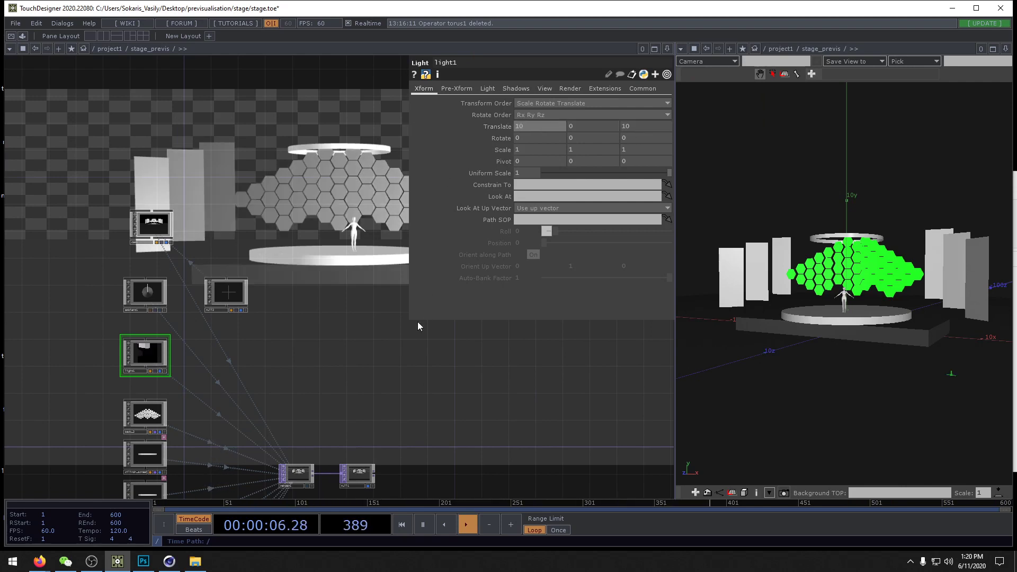
# Step: Duplicate light1 and place the copy beside the original in the network
pyautogui.moveTo(404, 359); pyautogui.dragTo(451, 339)
pyautogui.hotkey('ctrl', 'c')
pyautogui.hotkey('ctrl', 'v')
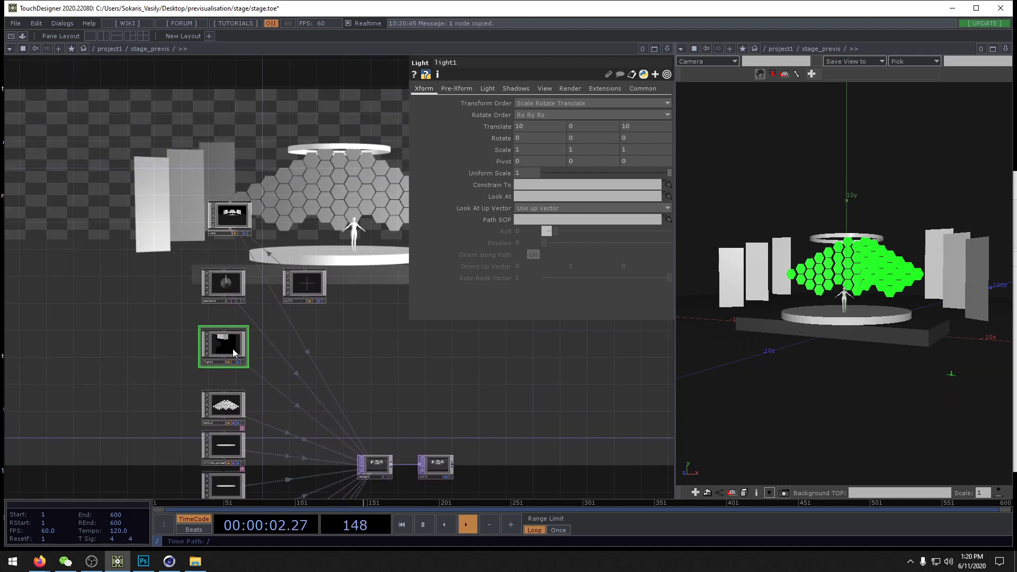
pyautogui.click(164, 346)
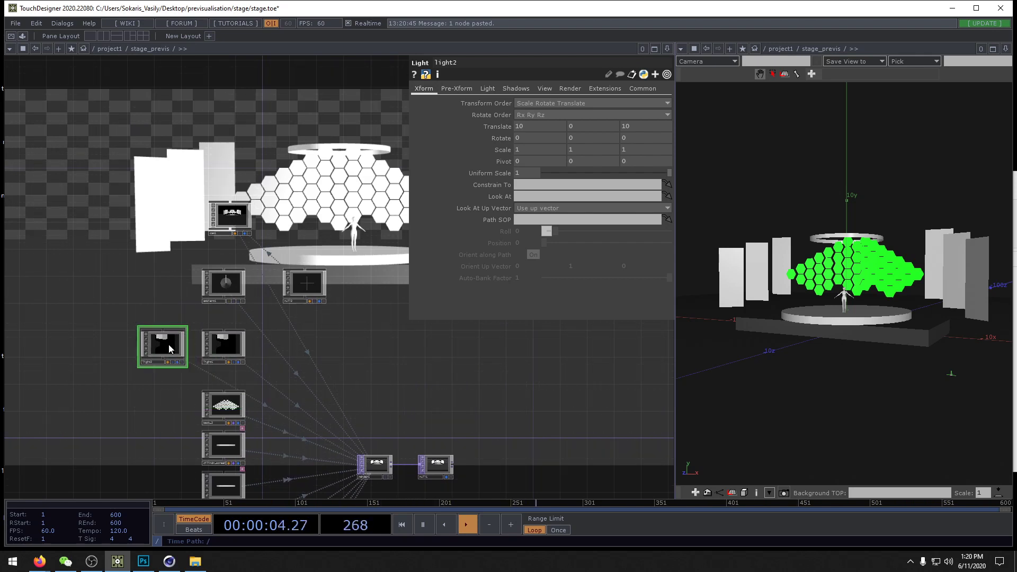
# Step: Set light2's X translate to -20
pyautogui.click(515, 127)
pyautogui.write('-10')
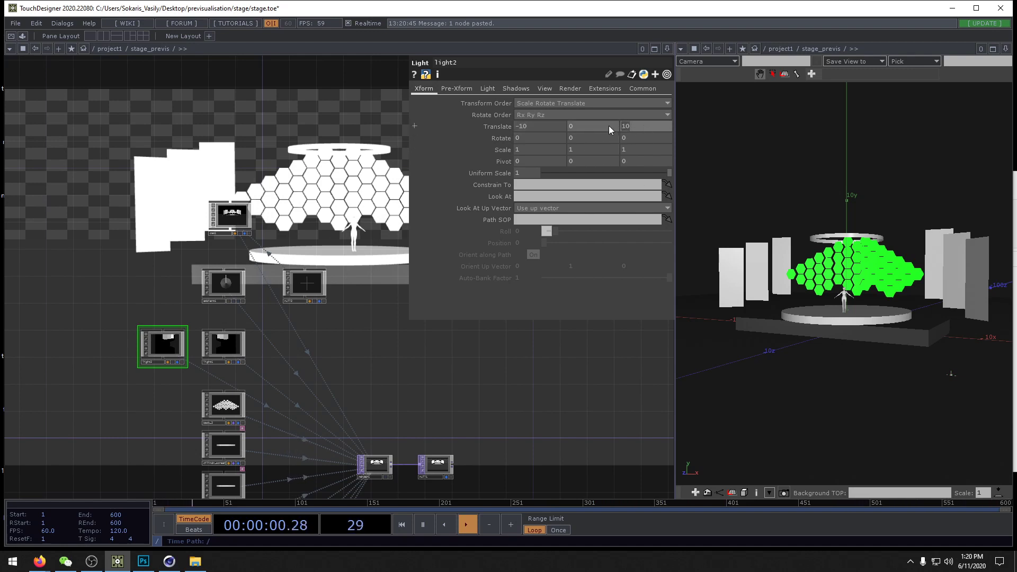
pyautogui.write('-20')
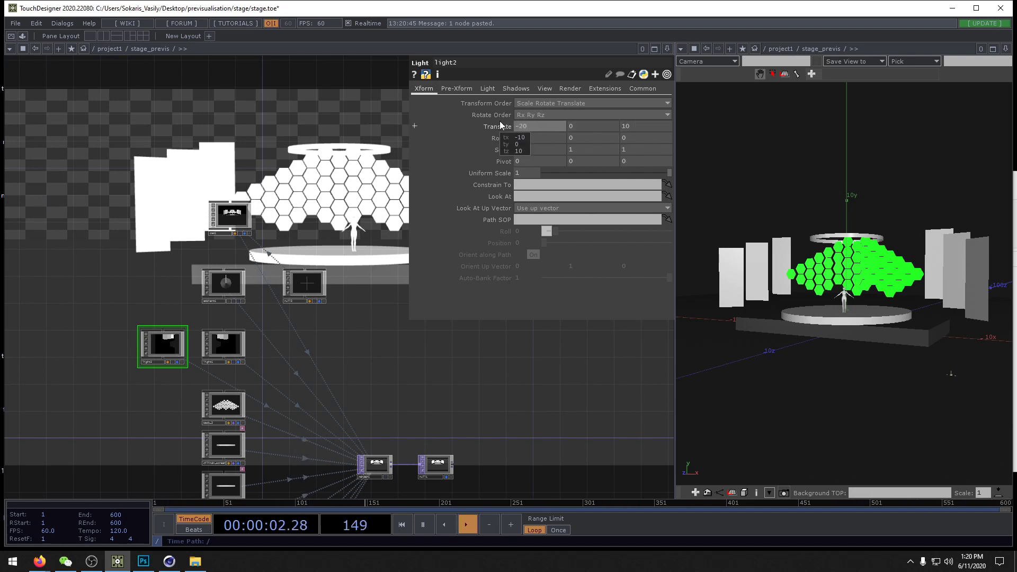
pyautogui.press('Return')
# Step: Lower light2's dimmer to 0.2
pyautogui.click(488, 88)
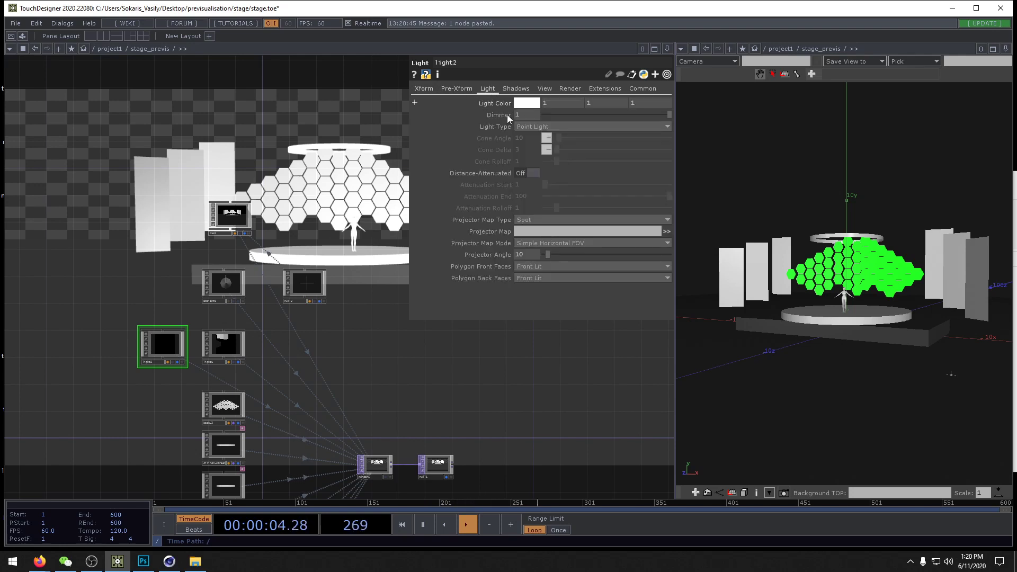
pyautogui.write('.2')
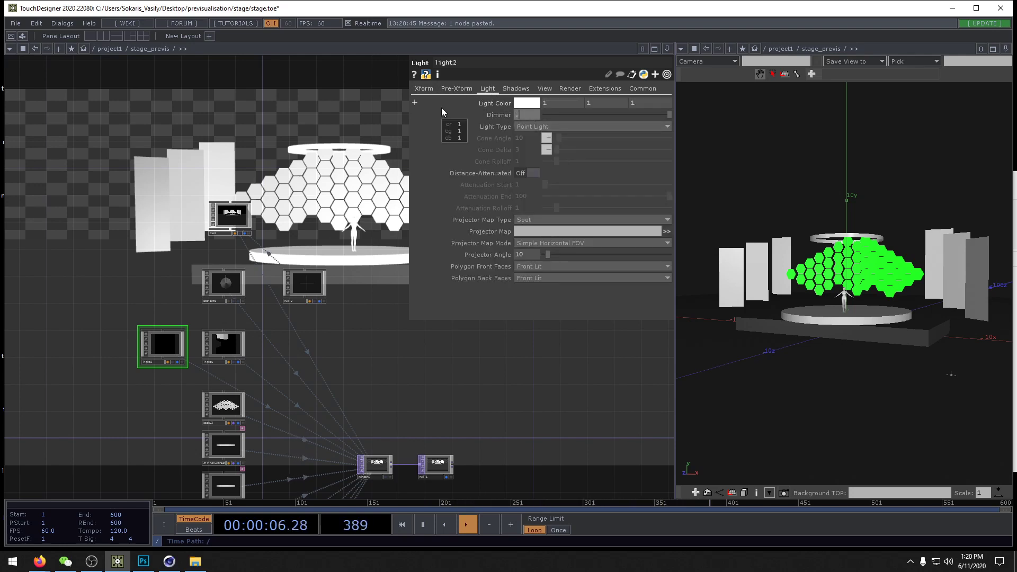
pyautogui.press('Return')
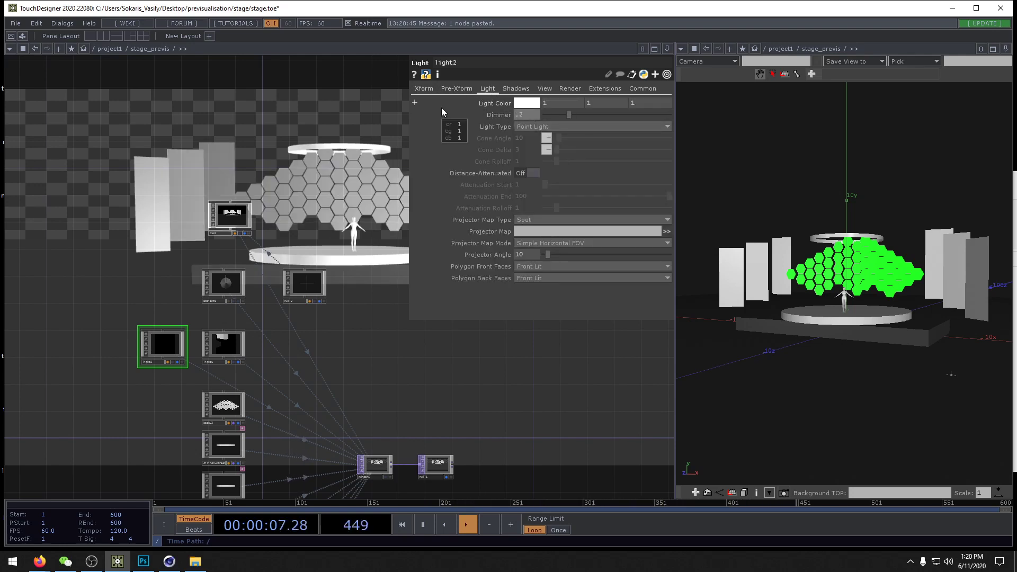
# Step: Reduce light1's dimmer to 0.5
pyautogui.click(223, 345)
pyautogui.click(469, 89)
pyautogui.click(488, 88)
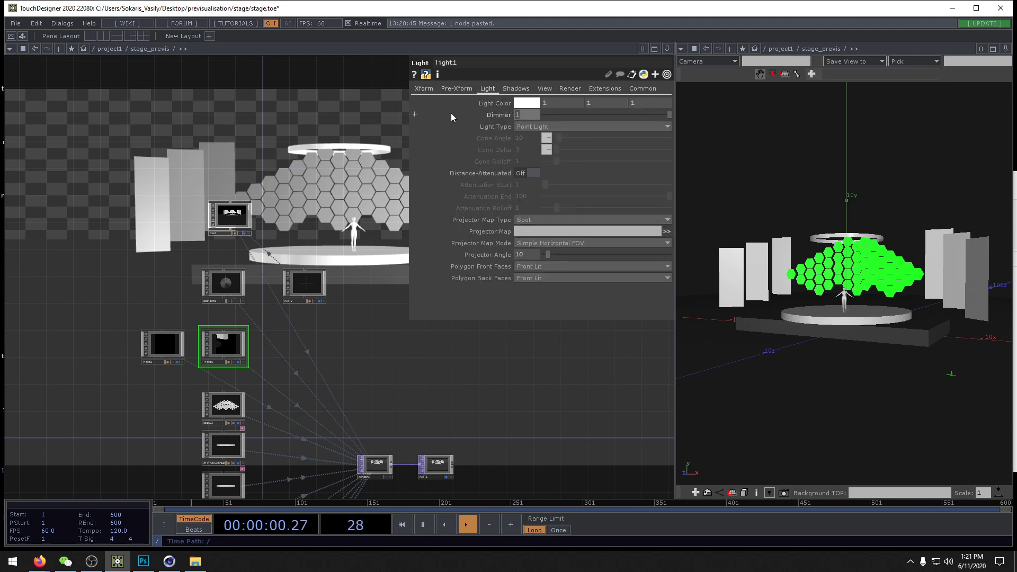
pyautogui.write('.5')
pyautogui.press('Return')
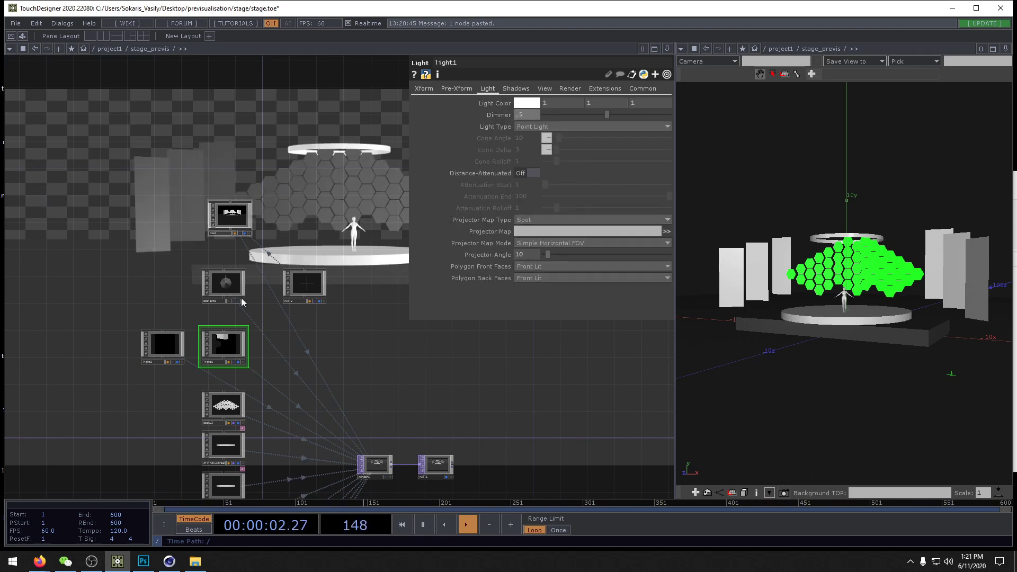
# Step: Set the ambient light's dimmer to 0.1
pyautogui.click(227, 287)
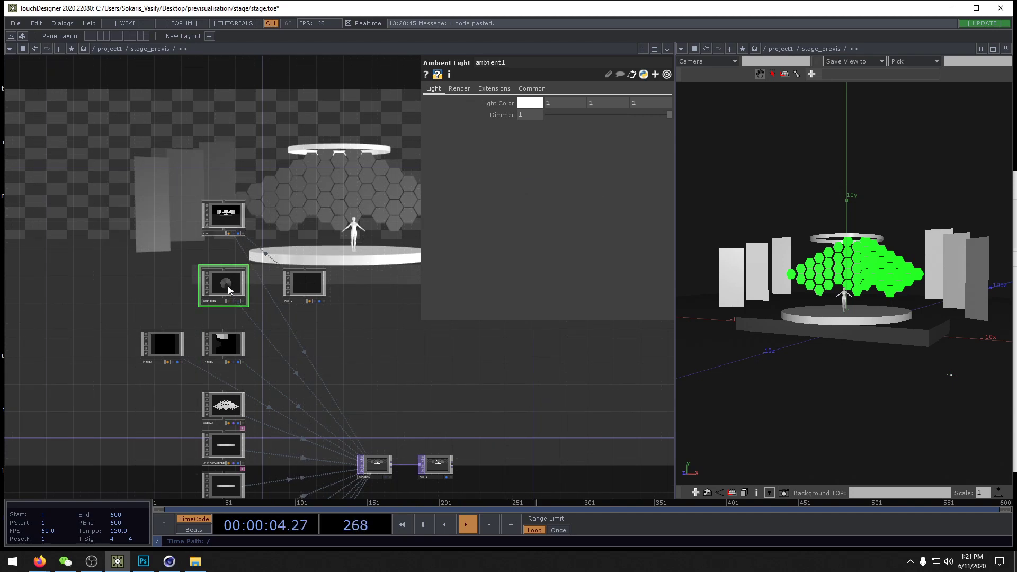
pyautogui.write('.1')
pyautogui.press('Return')
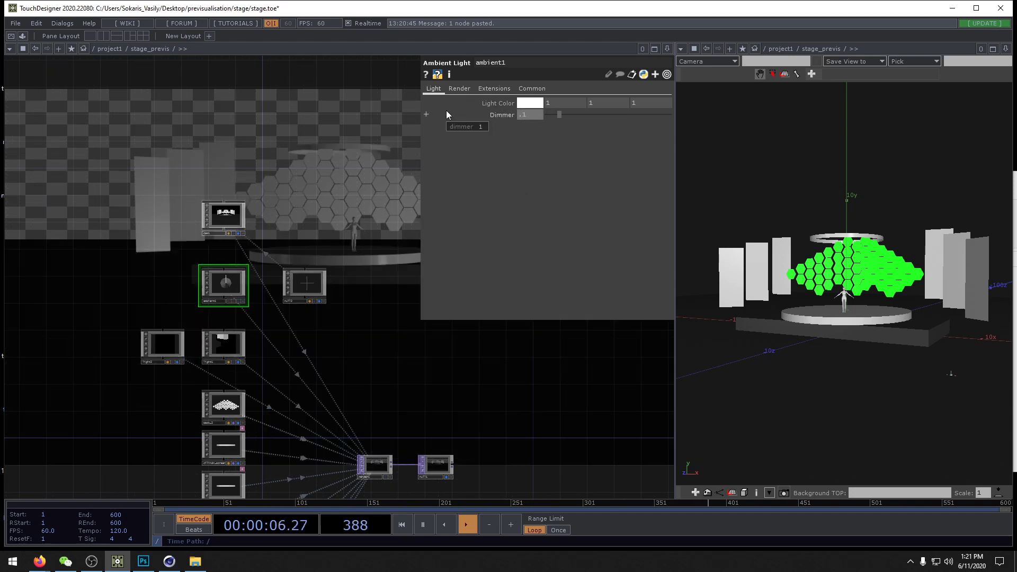
# Step: Make the camera's background opaque by setting its background color alpha to 1
pyautogui.moveTo(392, 223); pyautogui.dragTo(371, 241)
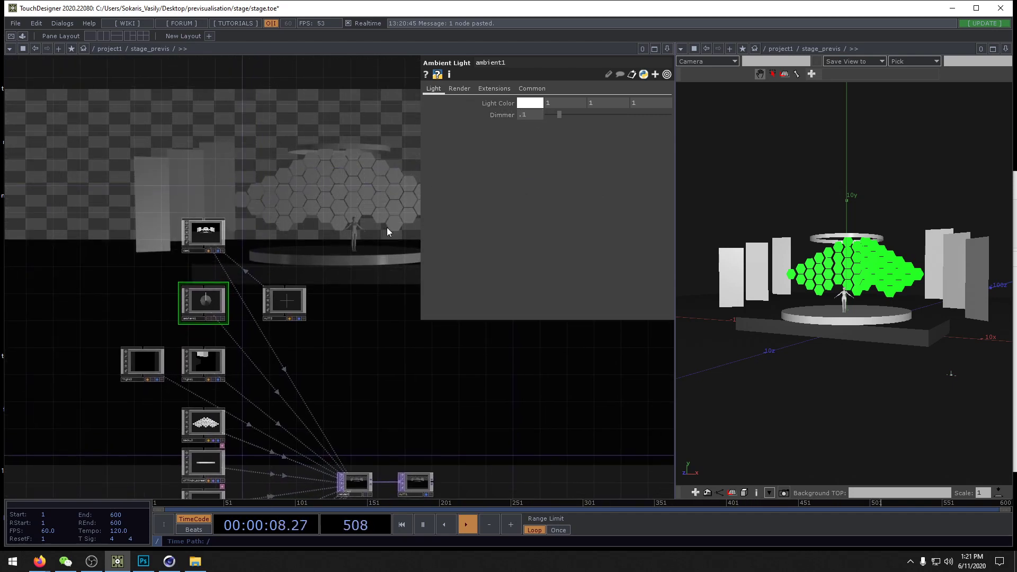
pyautogui.moveTo(414, 370); pyautogui.dragTo(417, 322)
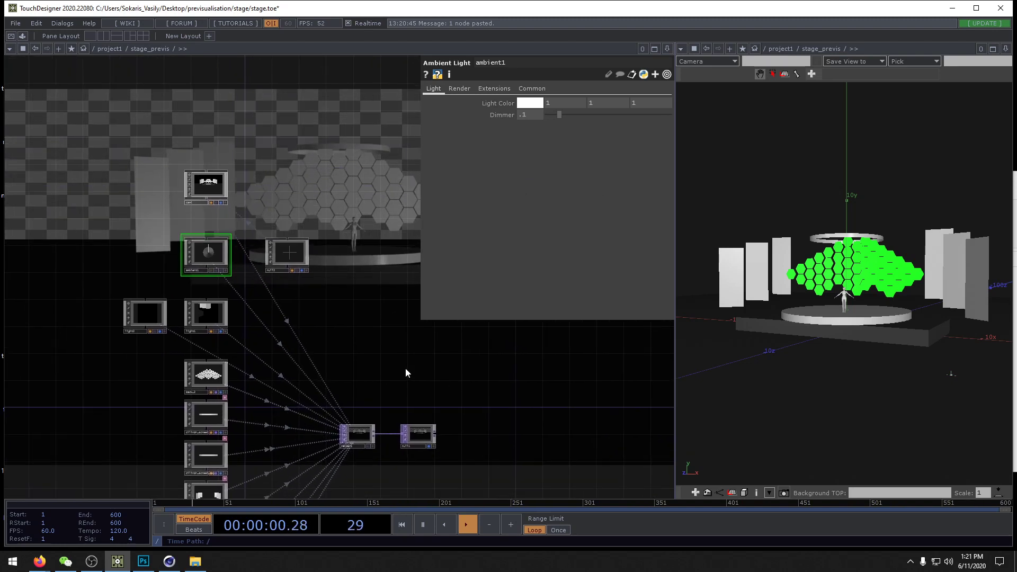
pyautogui.moveTo(395, 352); pyautogui.dragTo(388, 344)
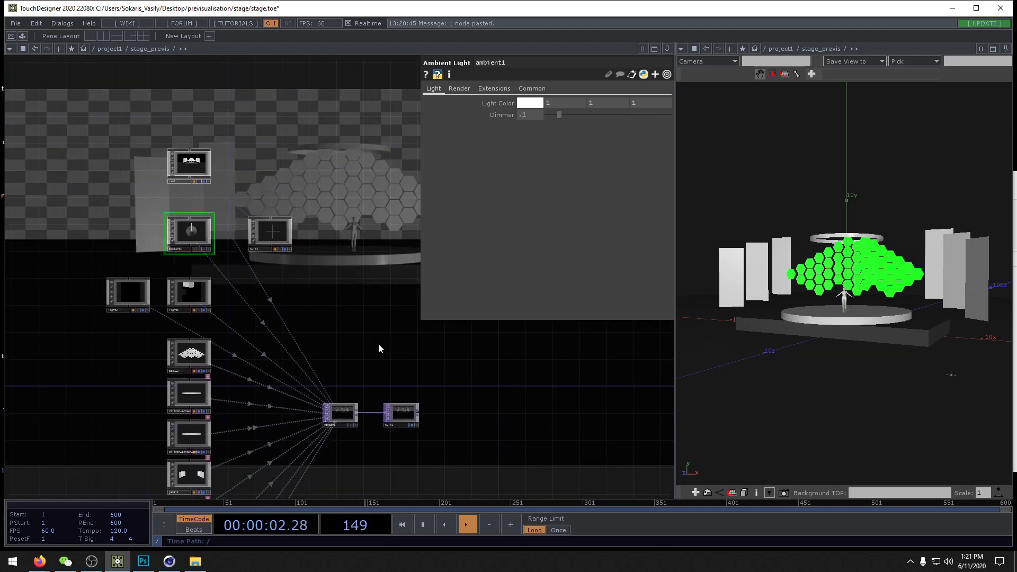
pyautogui.click(191, 168)
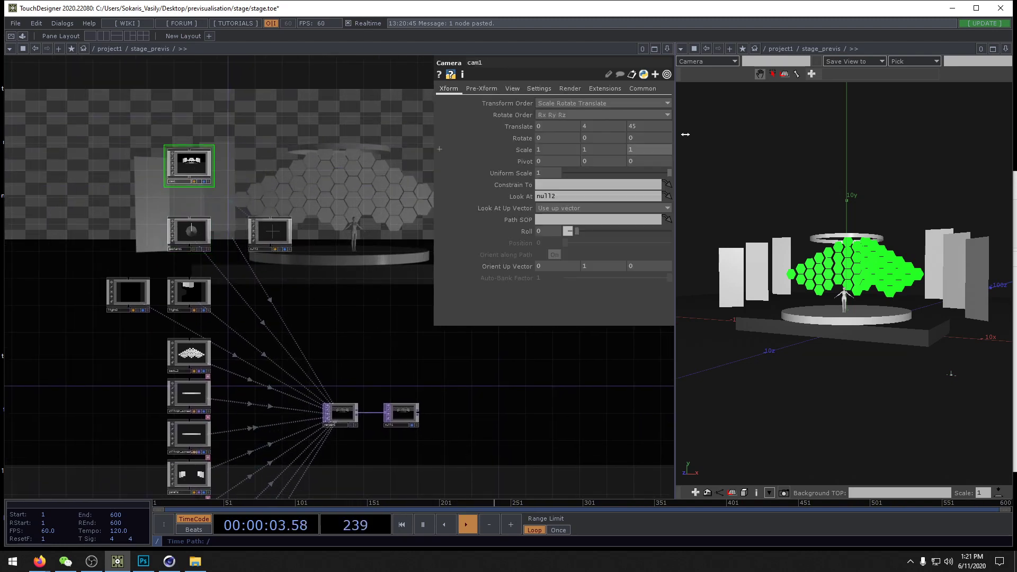
pyautogui.click(596, 88)
pyautogui.click(570, 88)
pyautogui.click(539, 88)
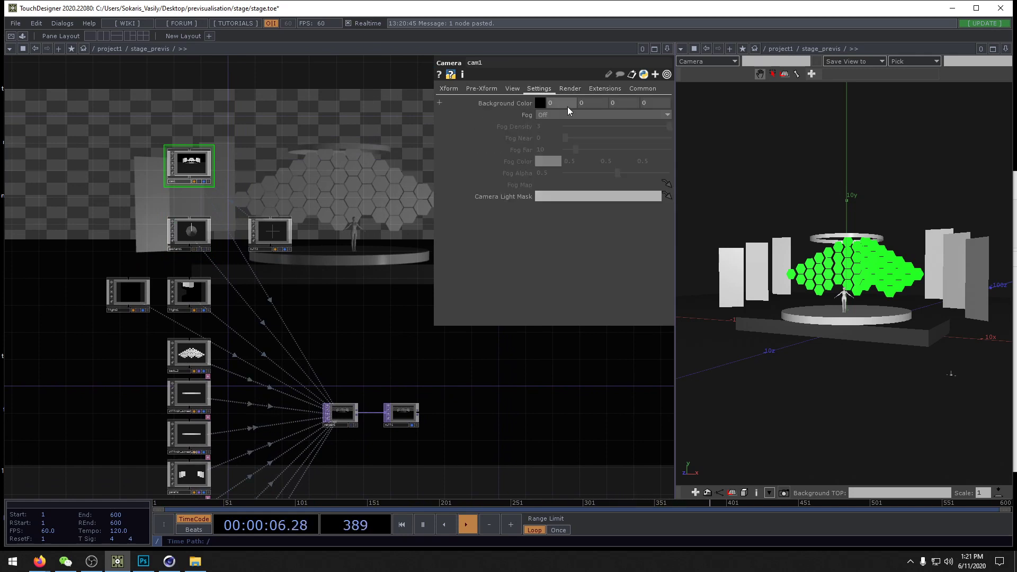
pyautogui.write('1')
pyautogui.press('Return')
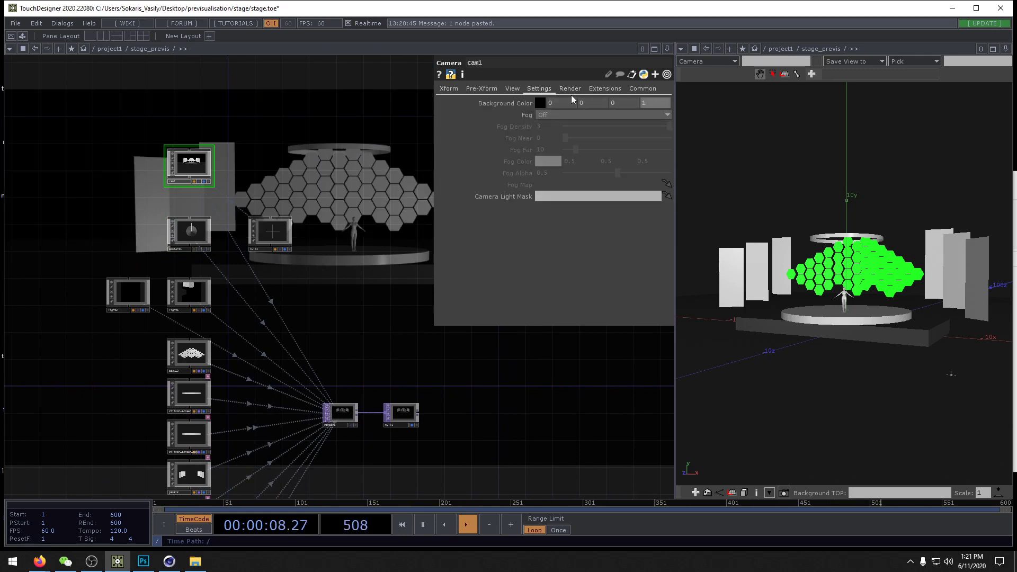
# Step: Change the camera's background color to a dark blue with a blue value of about 0.151
pyautogui.click(540, 103)
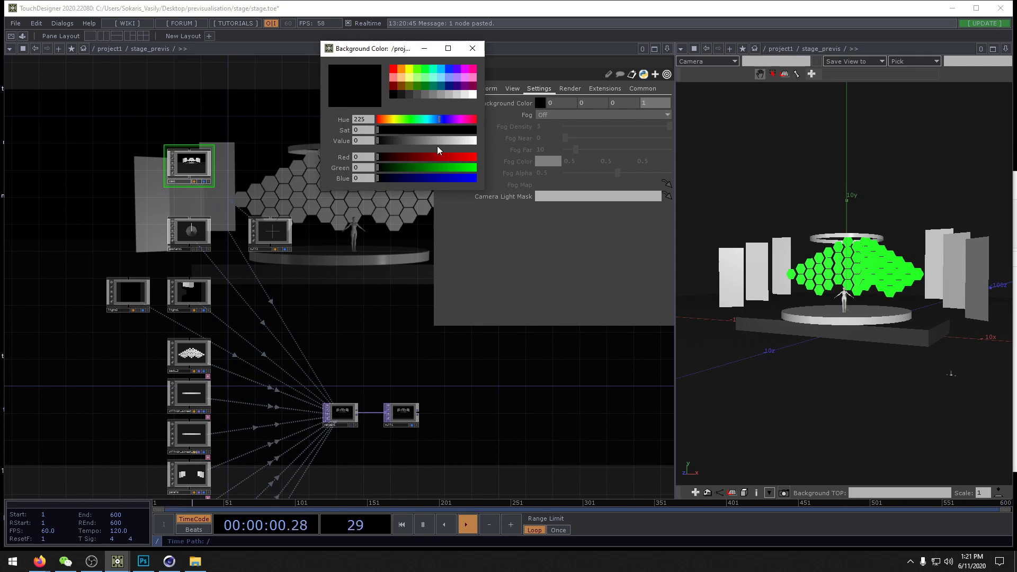
pyautogui.click(442, 68)
pyautogui.moveTo(428, 140); pyautogui.dragTo(392, 139)
pyautogui.click(473, 48)
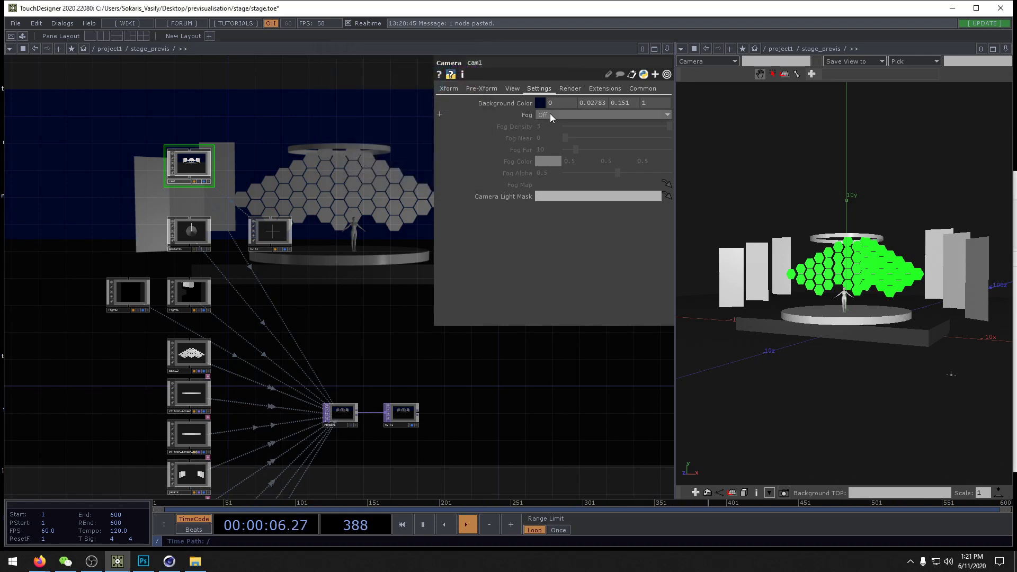
# Step: Enable Linear fog on the camera, with Fog Near about 58.9 and Fog Far 100
pyautogui.click(550, 113)
pyautogui.click(559, 141)
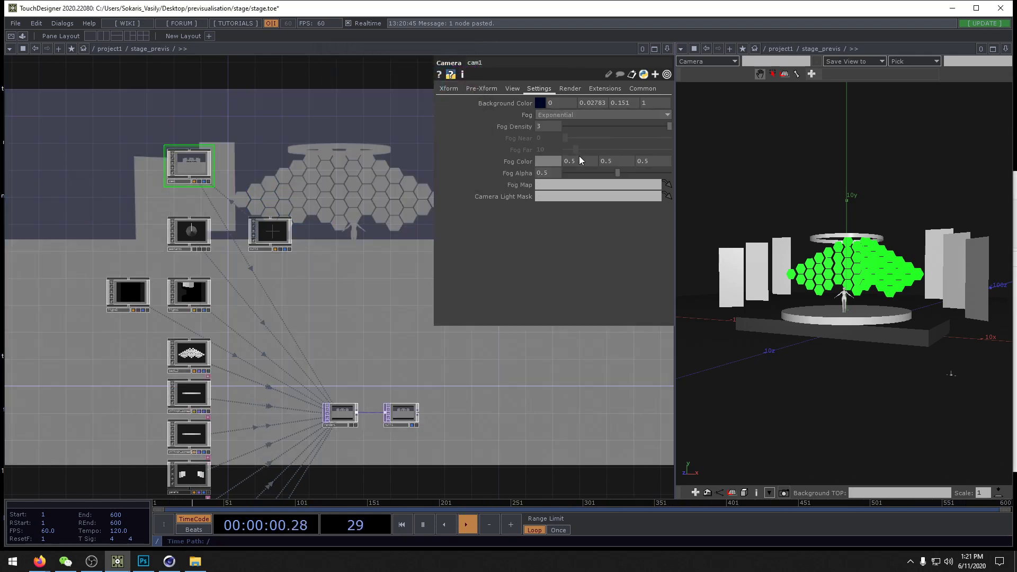
pyautogui.click(566, 116)
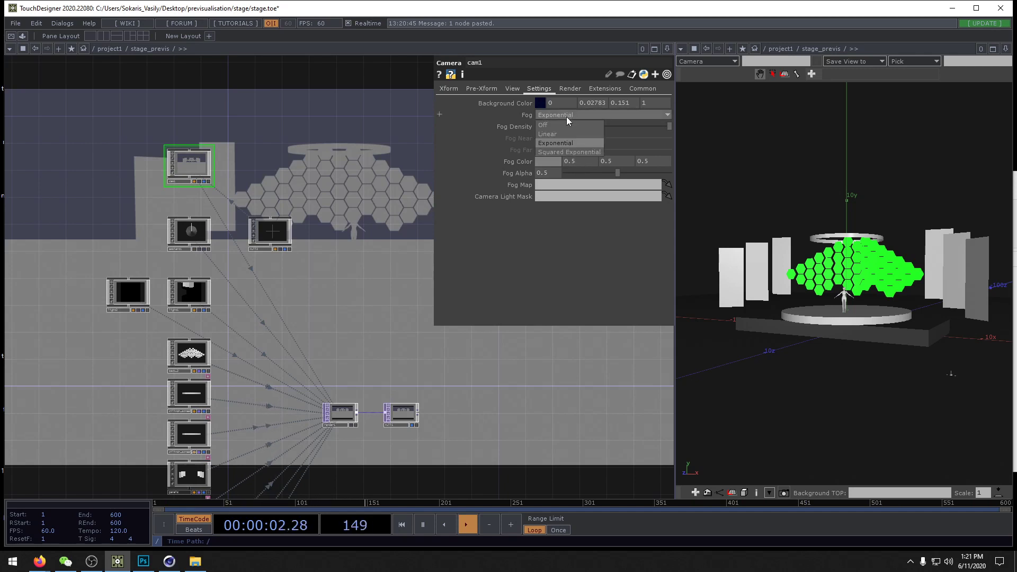
pyautogui.click(561, 135)
pyautogui.moveTo(575, 148); pyautogui.dragTo(671, 141)
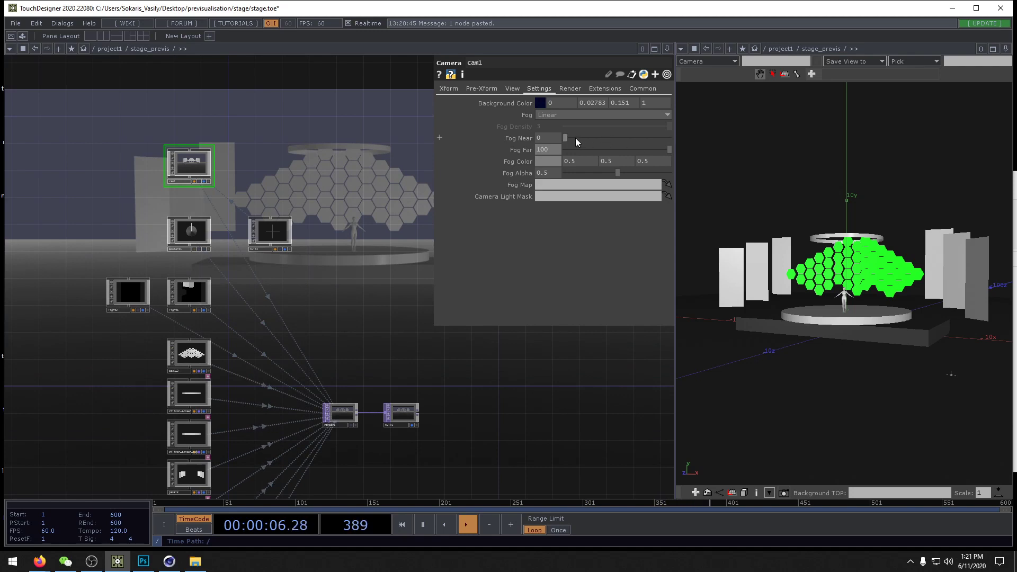
pyautogui.moveTo(564, 137); pyautogui.dragTo(665, 142)
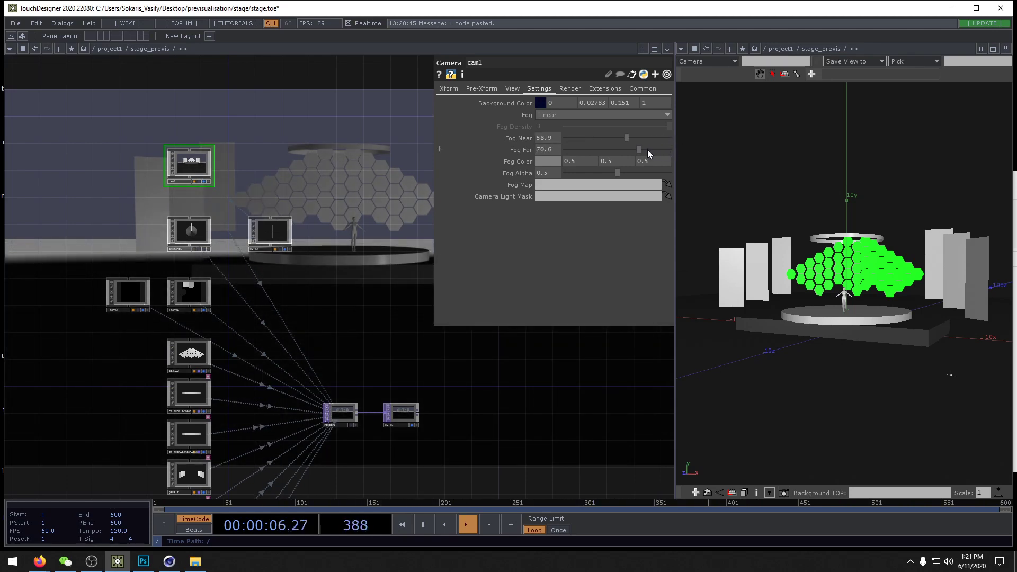
# Step: Set the camera's background color to pure black
pyautogui.click(541, 103)
pyautogui.click(378, 140)
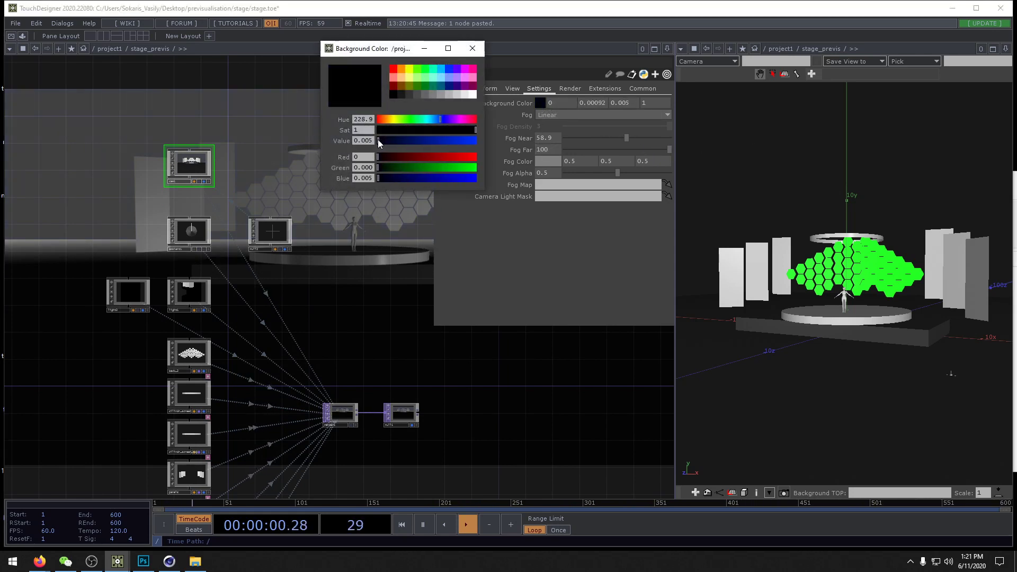
pyautogui.click(466, 49)
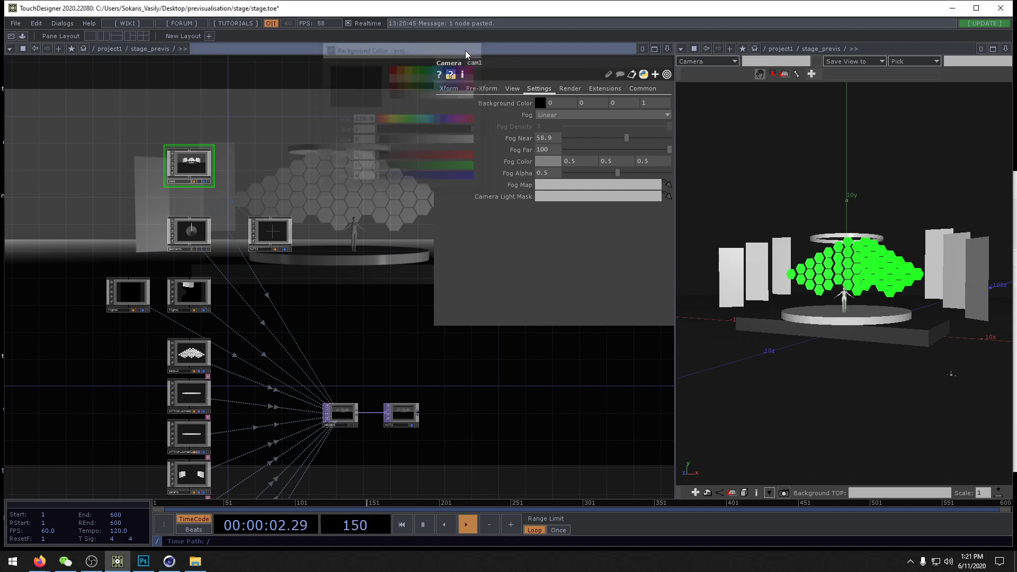
# Step: Set the fog color to a dark bluish gray with saturation about 0.092 and value about 0.141
pyautogui.click(548, 161)
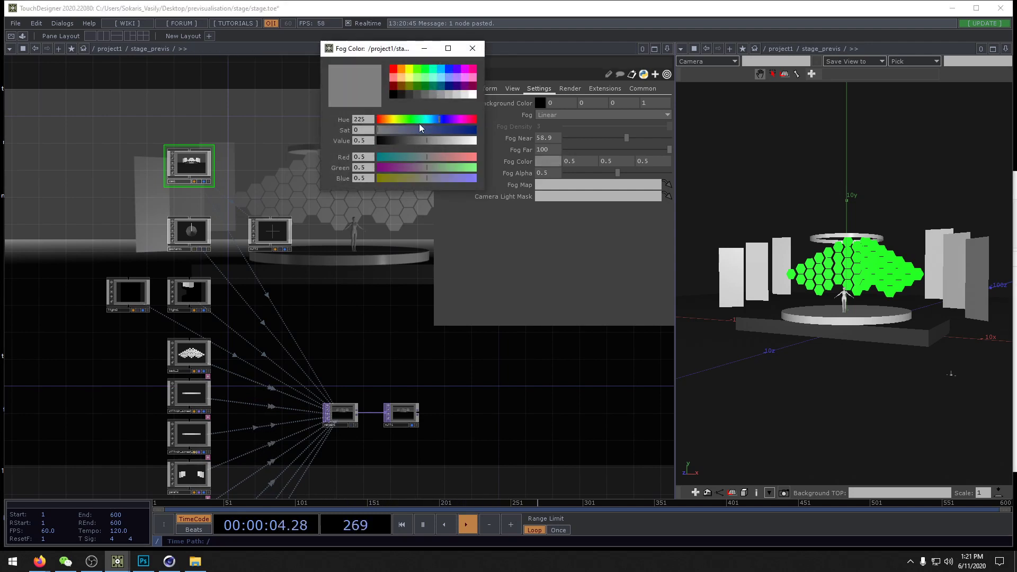
pyautogui.click(389, 130)
pyautogui.moveTo(427, 141); pyautogui.dragTo(393, 141)
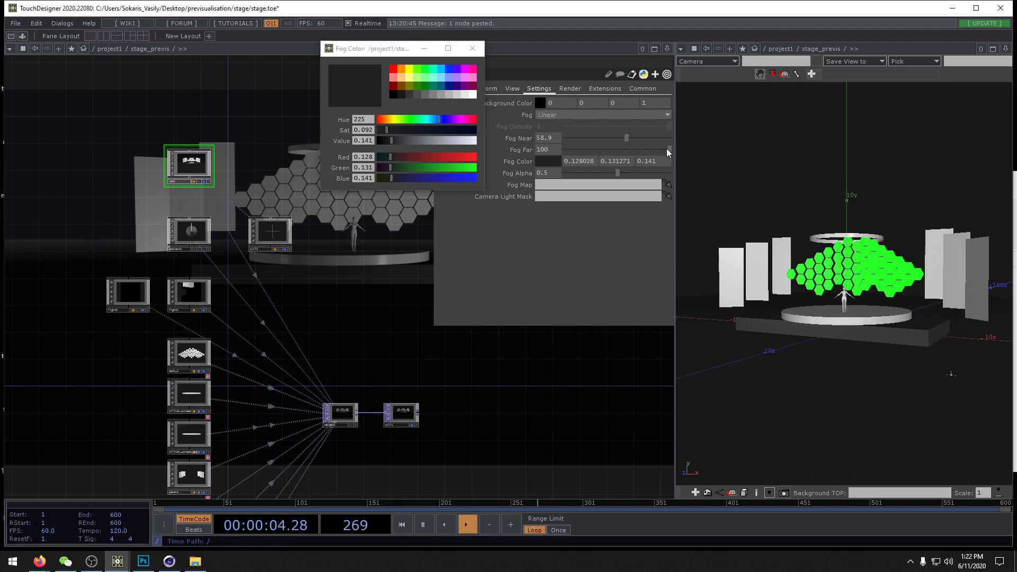
# Step: Set Fog Far to about 87.3 and the fog color to a blue with saturation 0.5 and value 0.2
pyautogui.moveTo(666, 148)
pyautogui.mouseDown()
pyautogui.moveTo(624, 150)
pyautogui.moveTo(661, 150)
pyautogui.mouseUp()
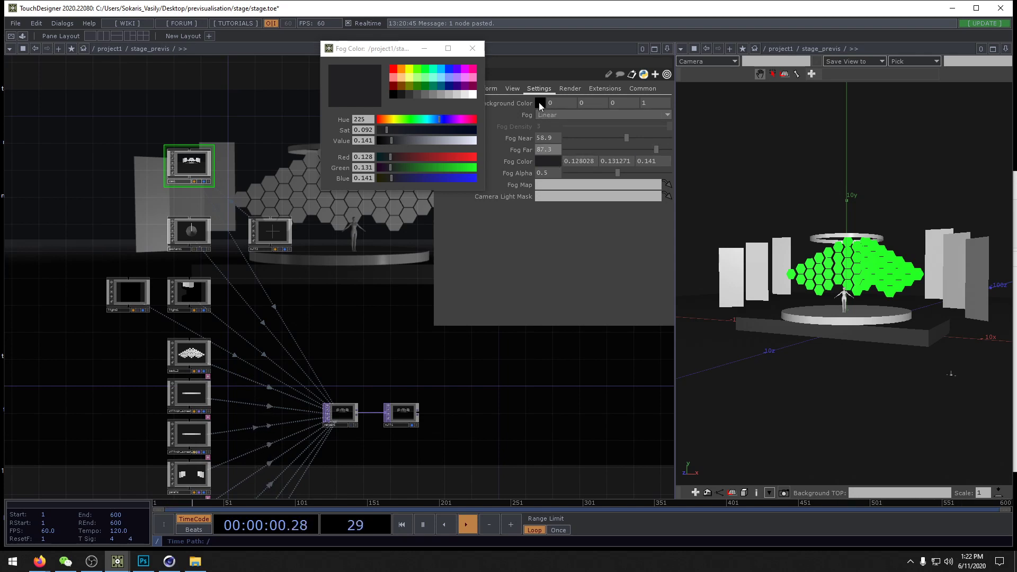
pyautogui.click(401, 94)
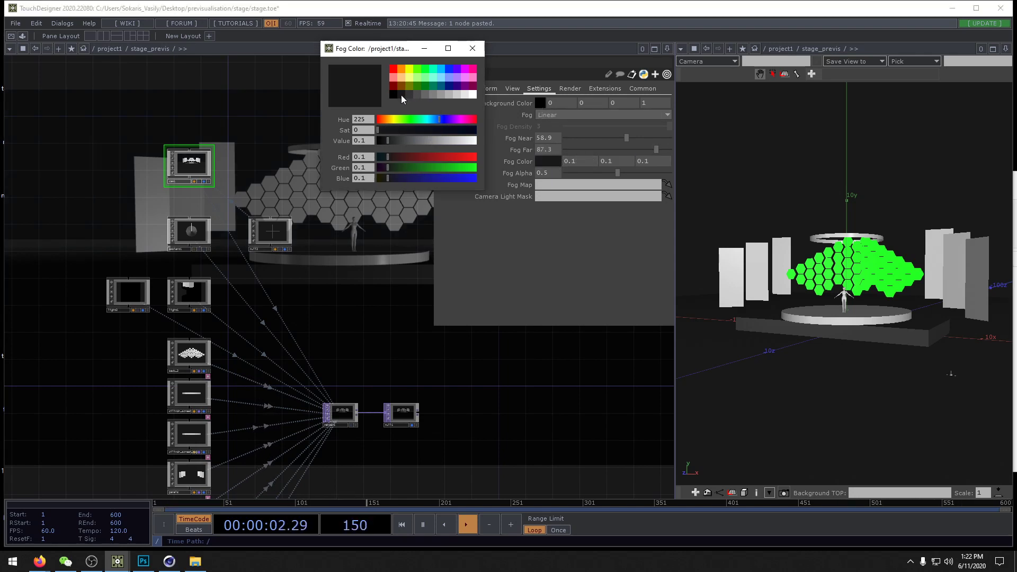
pyautogui.click(451, 69)
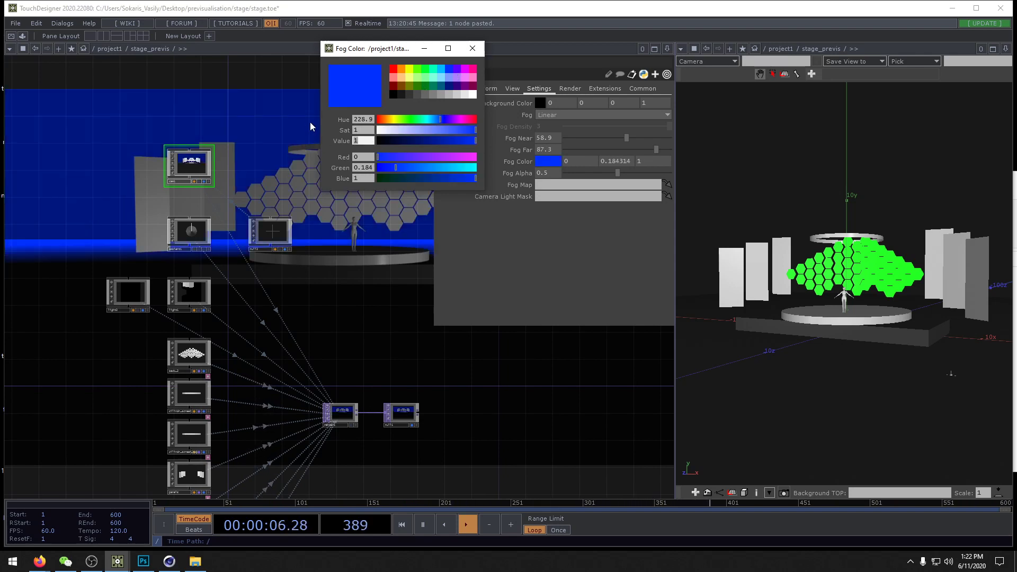
pyautogui.write('.2')
pyautogui.press('Return')
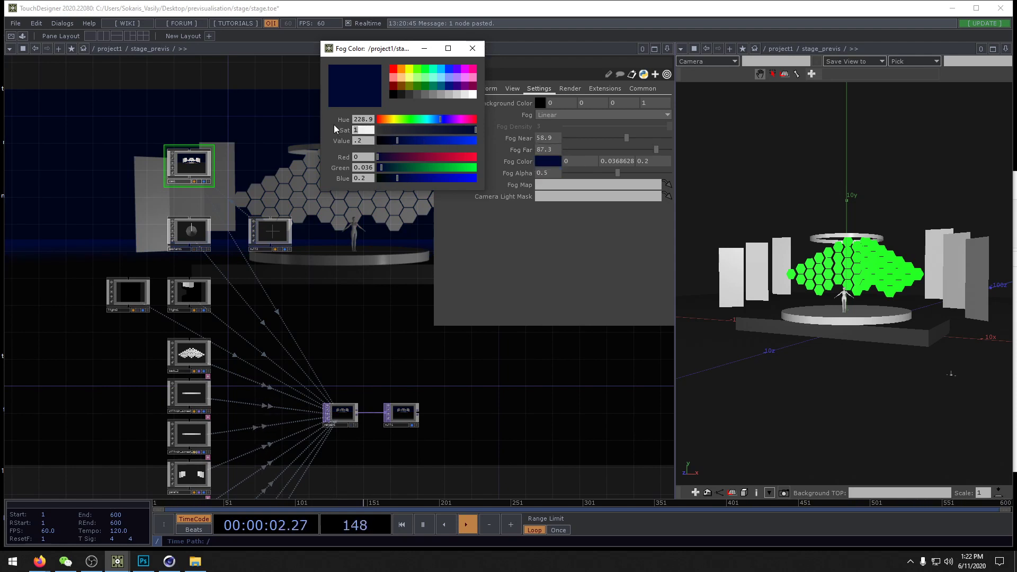
pyautogui.write('.5')
pyautogui.press('Return')
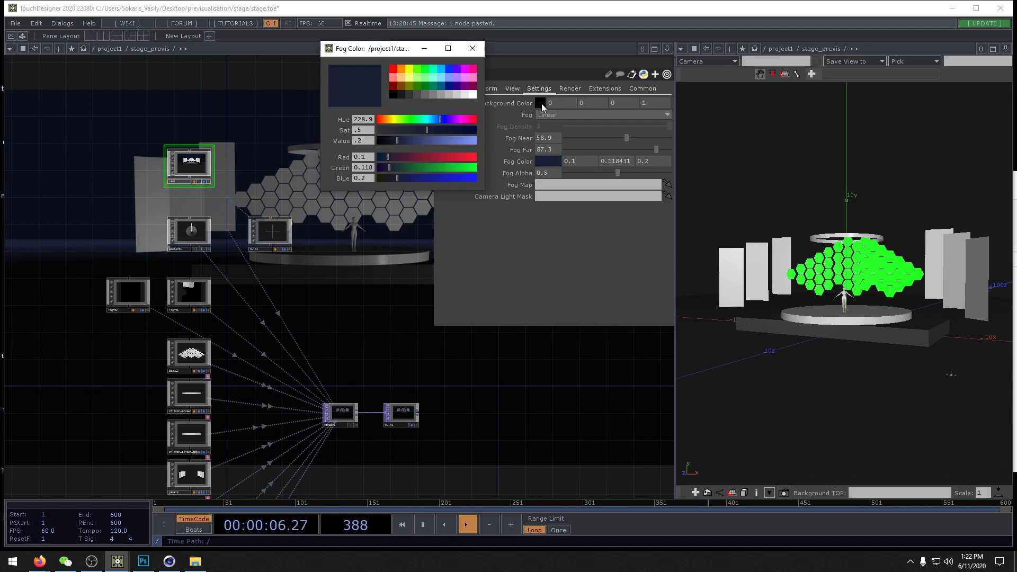
# Step: Set the camera's background color to a dark blue with hue 228.9, saturation 0.5 and value 0.1
pyautogui.click(541, 104)
pyautogui.click(450, 68)
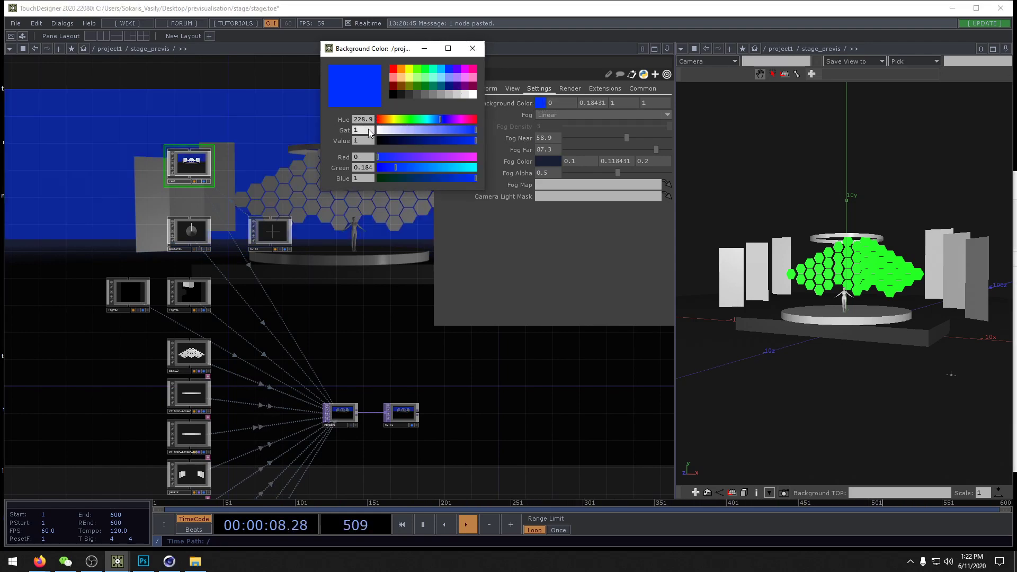
pyautogui.click(367, 130)
pyautogui.write('.5')
pyautogui.press('Return')
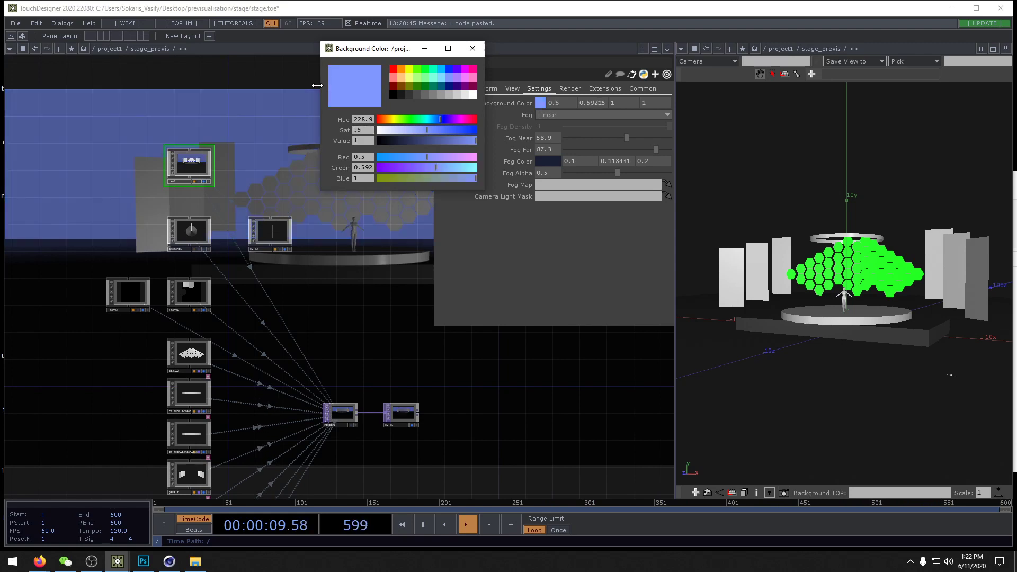
pyautogui.click(363, 140)
pyautogui.write('.1')
pyautogui.press('Return')
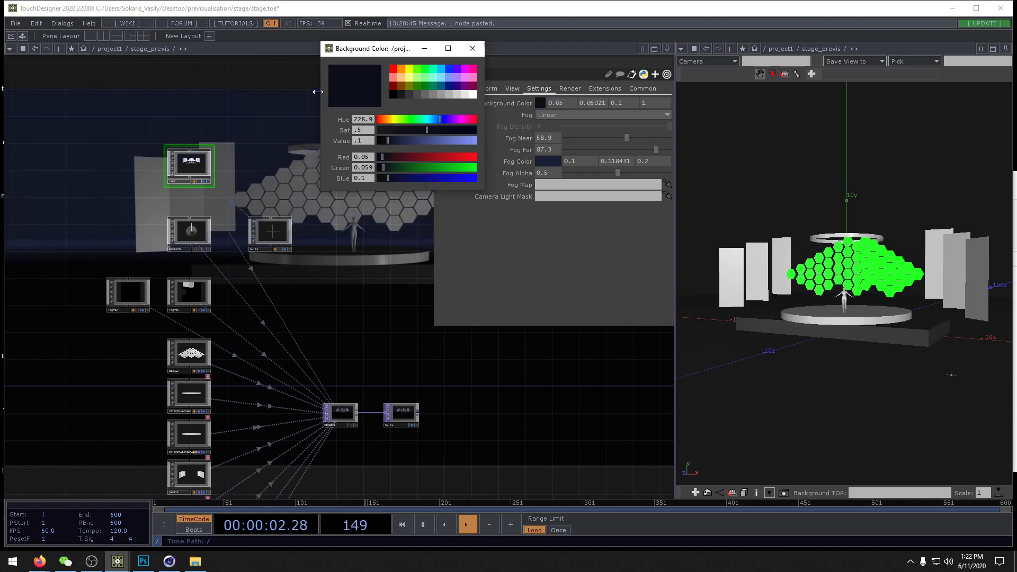
# Step: View the null1 render output in a separate window and close it
pyautogui.moveTo(378, 315); pyautogui.dragTo(318, 309)
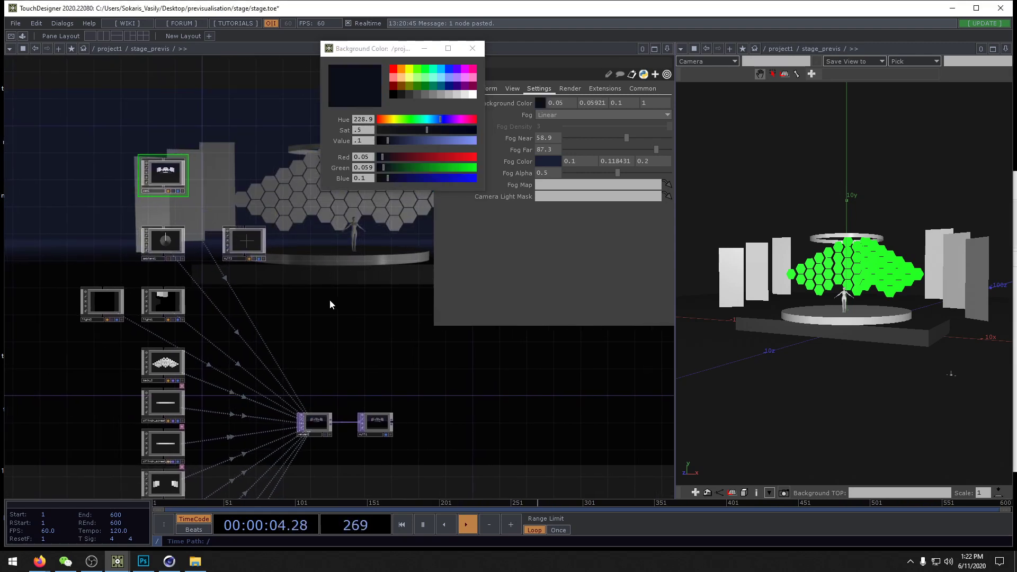
pyautogui.rightClick(377, 421)
pyautogui.click(398, 421)
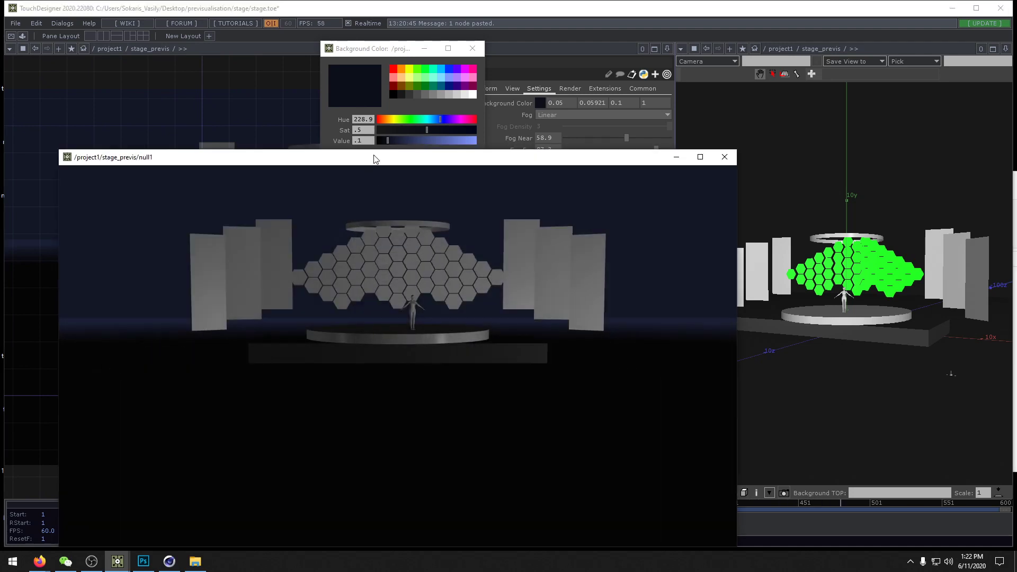
pyautogui.click(724, 157)
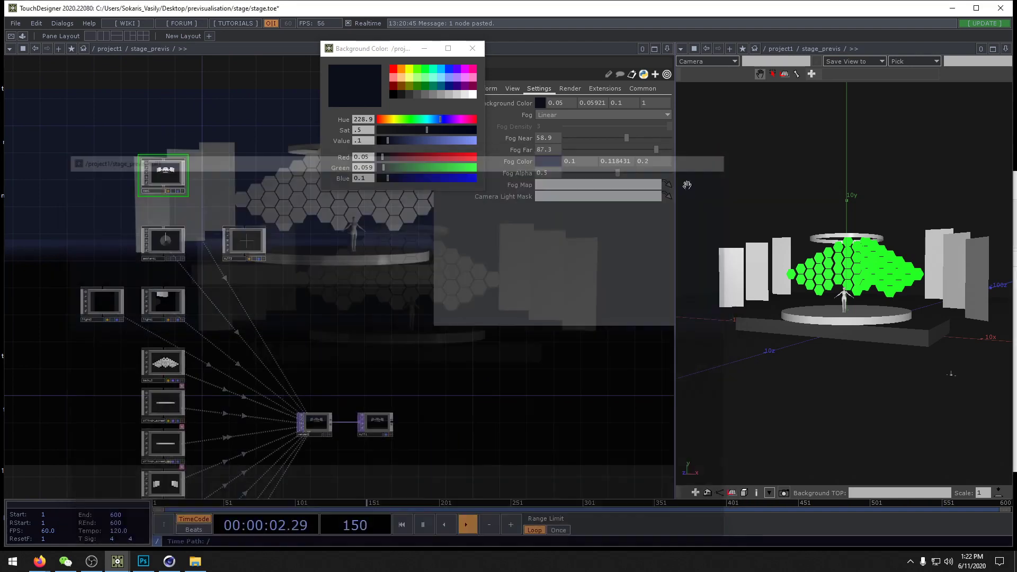
# Step: Delete the Mat material inside the Plane_2_0 geometry of the panels FBX
pyautogui.moveTo(351, 340); pyautogui.dragTo(313, 217)
pyautogui.moveTo(390, 402); pyautogui.dragTo(473, 350)
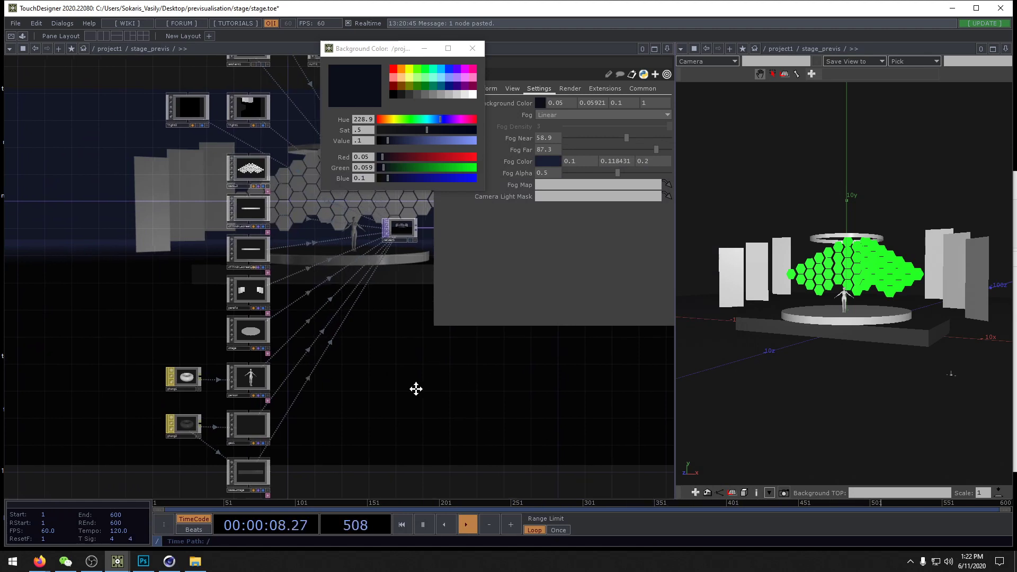
pyautogui.moveTo(415, 388); pyautogui.dragTo(397, 430)
pyautogui.moveTo(284, 189); pyautogui.dragTo(286, 192)
pyautogui.moveTo(422, 351); pyautogui.dragTo(489, 363)
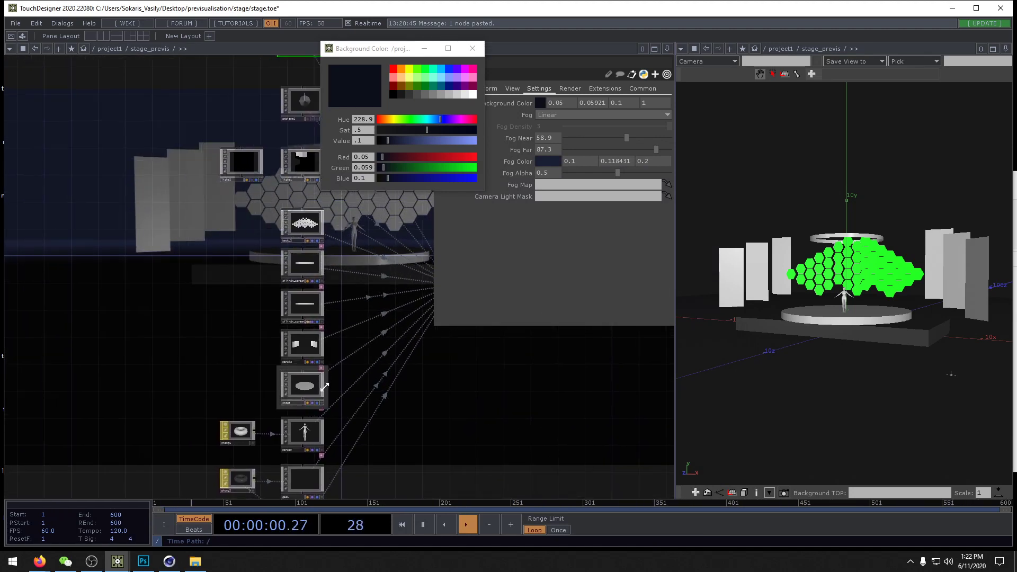
pyautogui.doubleClick(306, 346)
pyautogui.scroll(2, 262, 301)
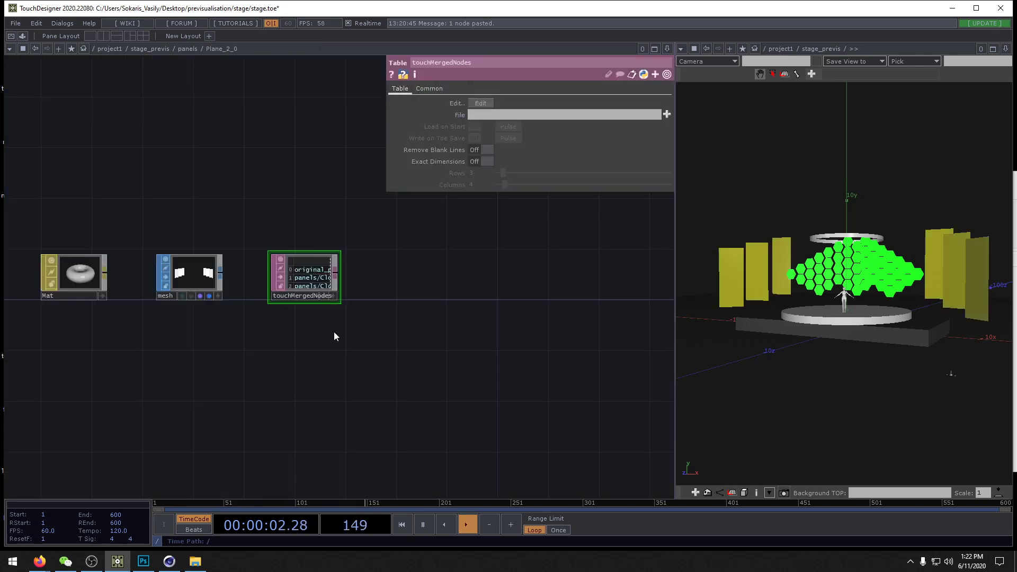
pyautogui.moveTo(324, 346); pyautogui.dragTo(450, 371)
pyautogui.scroll(5, 307, 277)
pyautogui.scroll(-5, 360, 350)
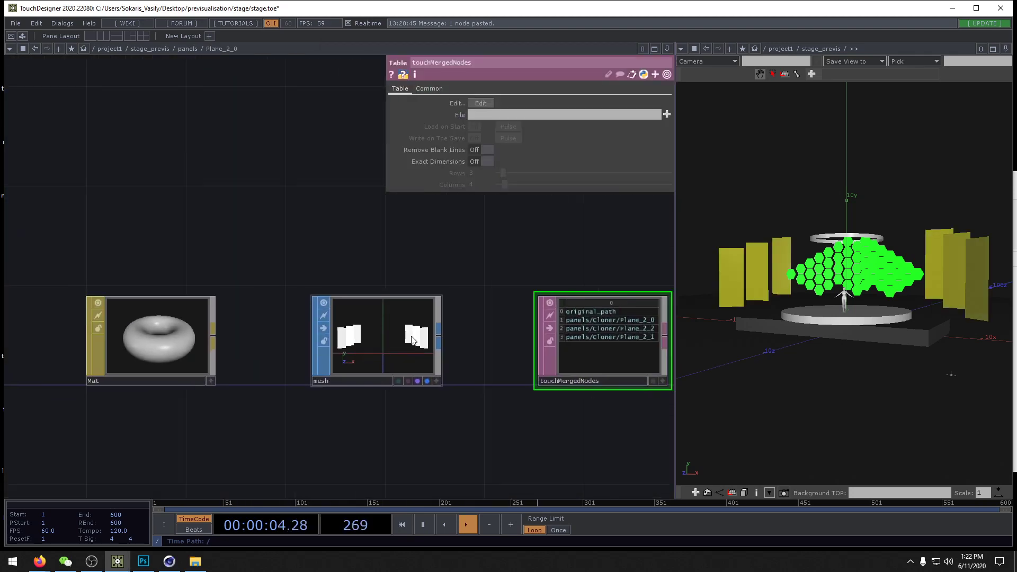
pyautogui.moveTo(481, 274); pyautogui.dragTo(461, 266)
pyautogui.click(161, 339)
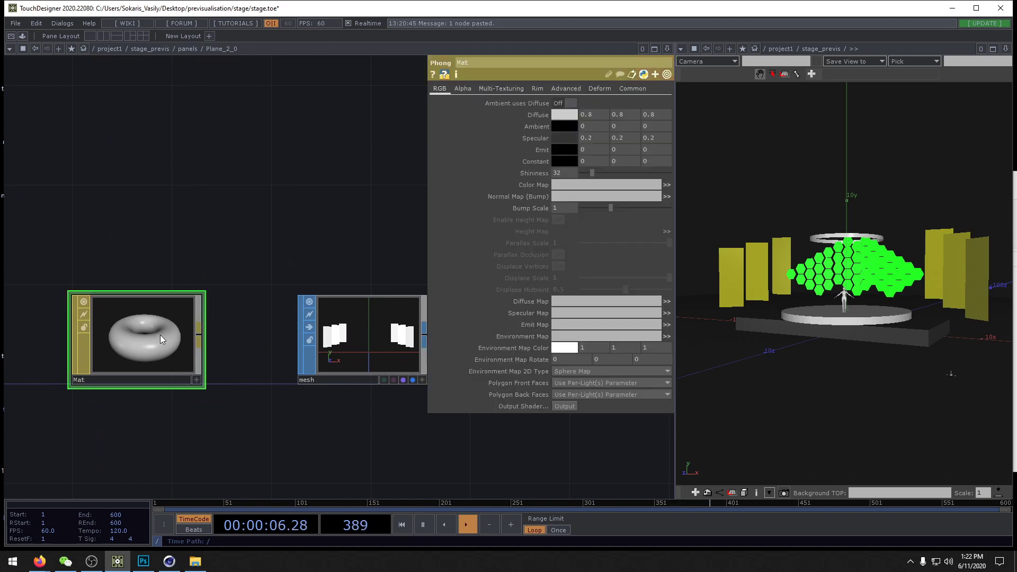
pyautogui.press('Delete')
# Step: Clear the Material reference in the render settings of the panels' Plane_2_0 geometry
pyautogui.moveTo(252, 246); pyautogui.dragTo(207, 246)
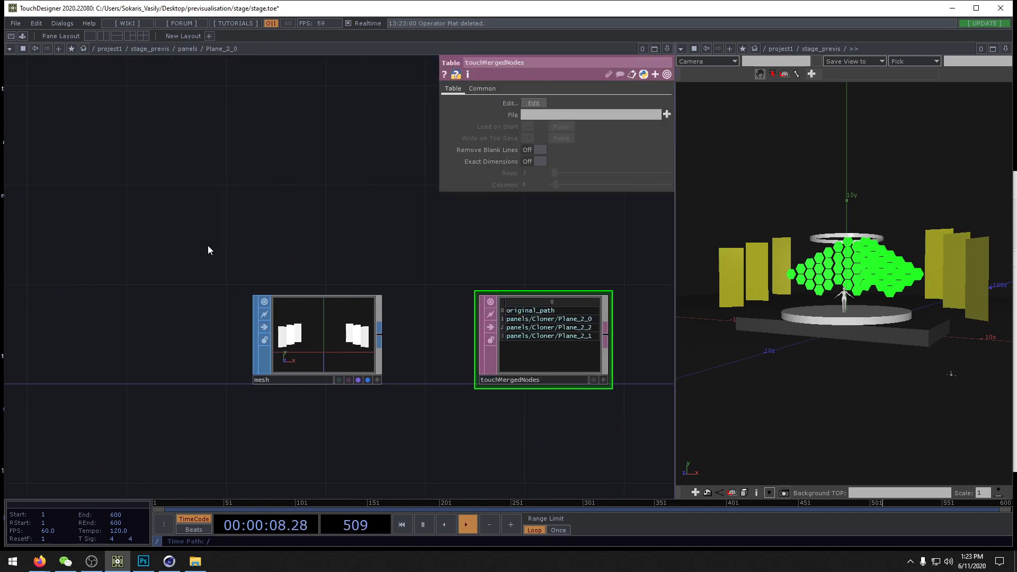
pyautogui.scroll(-3, 207, 246)
pyautogui.click(571, 88)
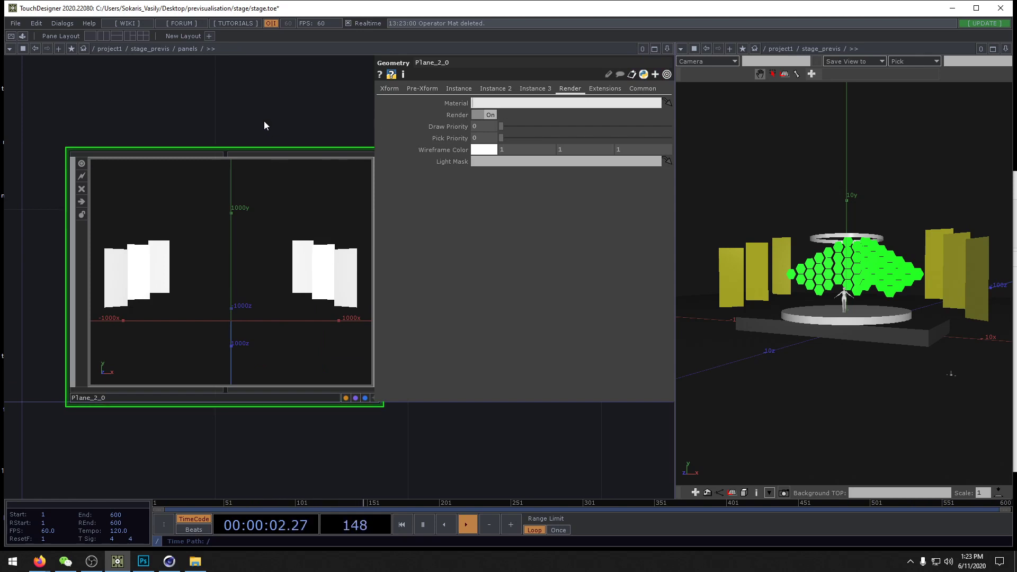
pyautogui.scroll(-3, 259, 128)
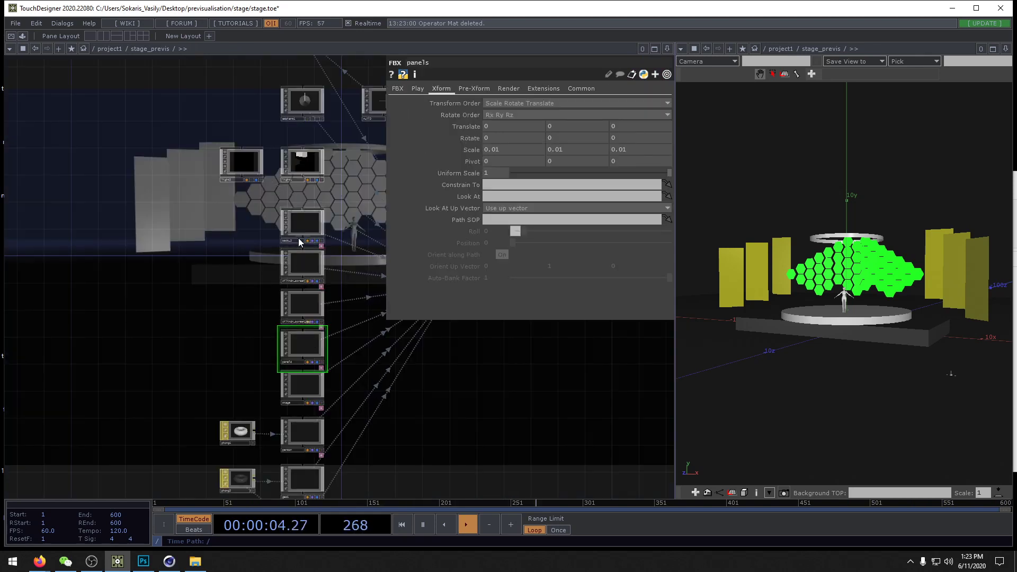
# Step: Delete the Mat material inside back_2's back geometry and clear that geometry's Material reference
pyautogui.scroll(5, 303, 220)
pyautogui.scroll(2, 298, 290)
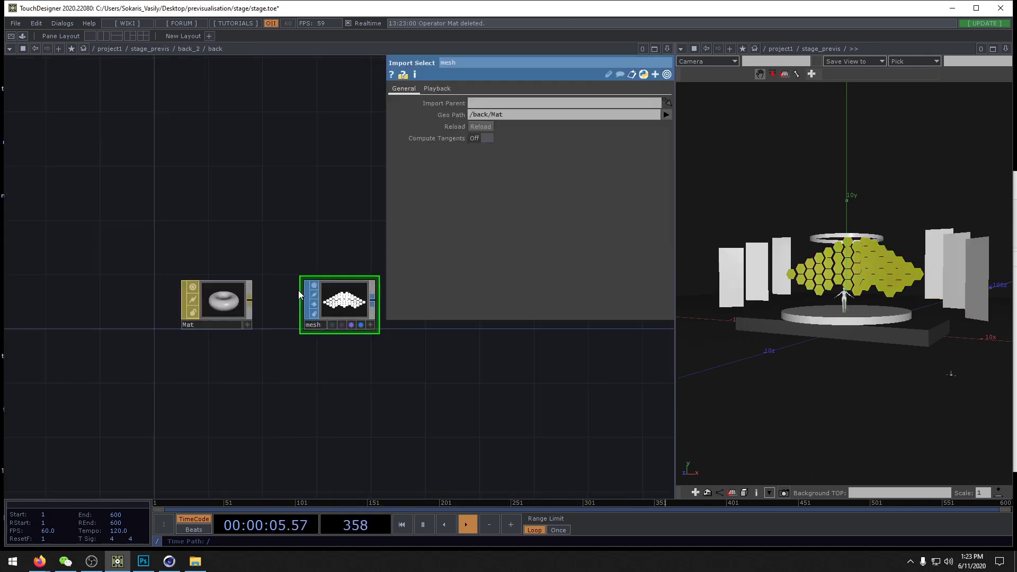
pyautogui.click(233, 310)
pyautogui.press('Delete')
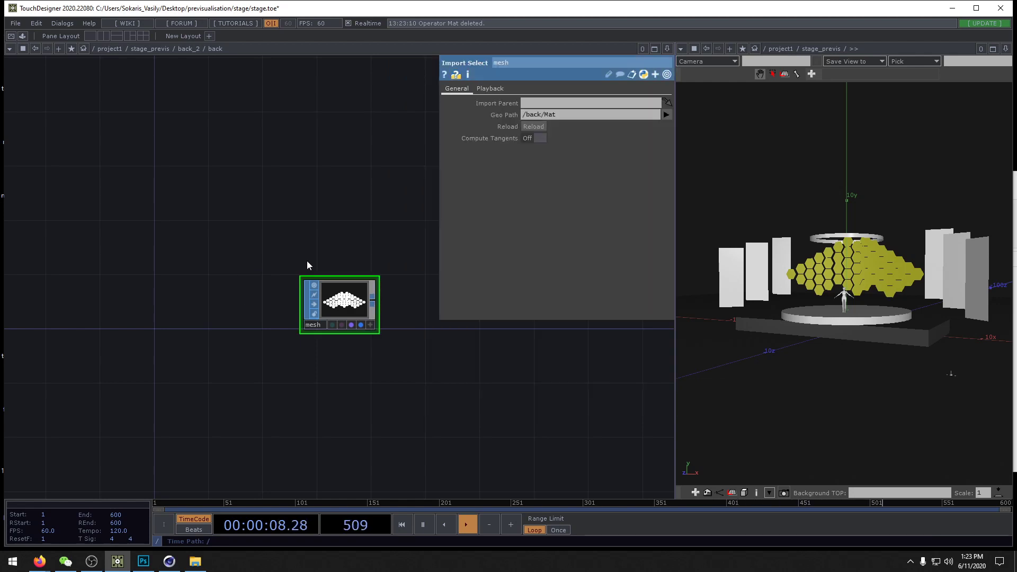
pyautogui.press('u')
pyautogui.click(570, 89)
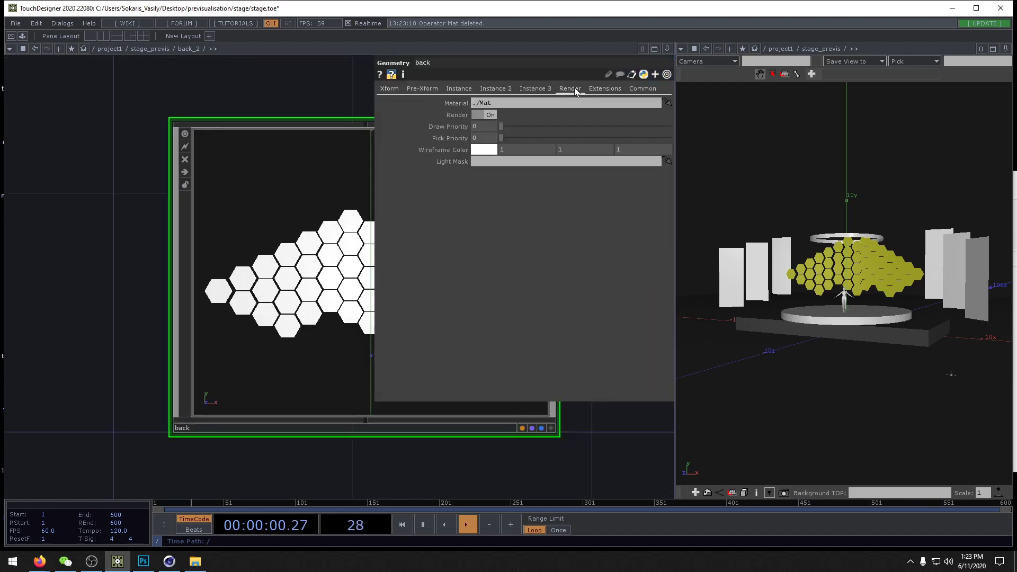
pyautogui.doubleClick(532, 103)
pyautogui.press('BackSpace')
pyautogui.press('u')
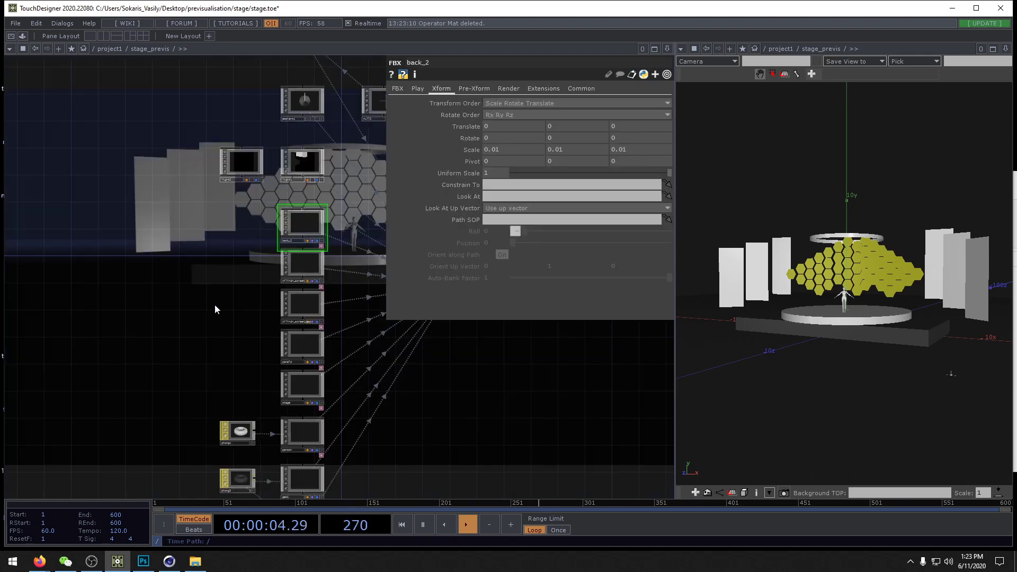
# Step: Check the cilindr_screen geometry's Material setting and inspect its network for a material node
pyautogui.click(302, 265)
pyautogui.doubleClick(308, 262)
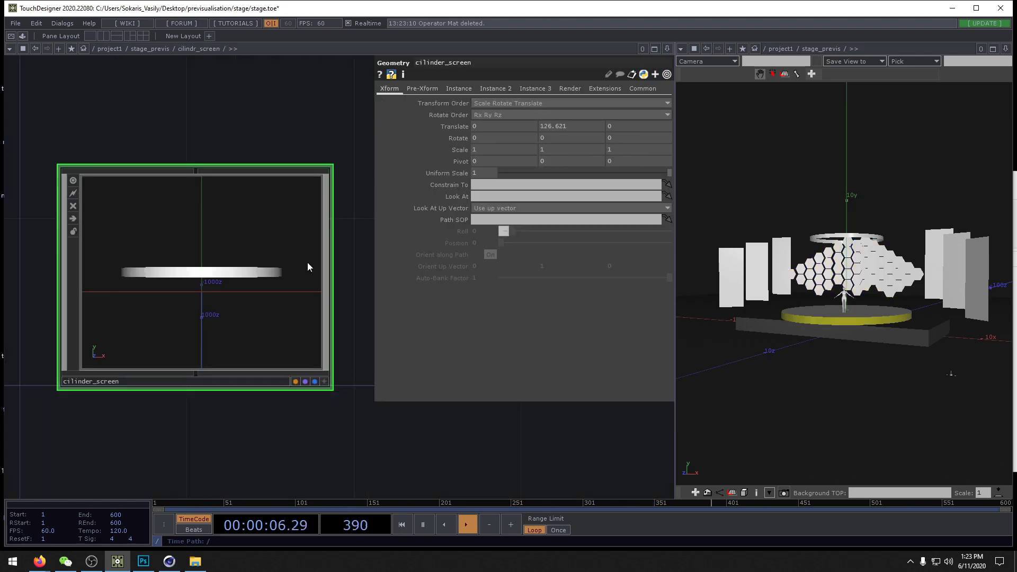
pyautogui.click(568, 89)
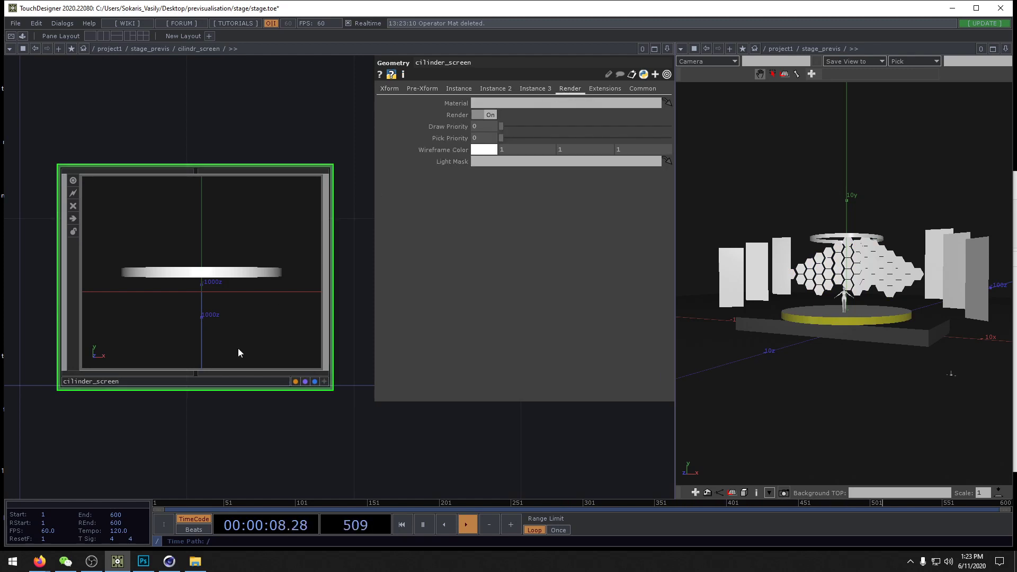
pyautogui.doubleClick(230, 237)
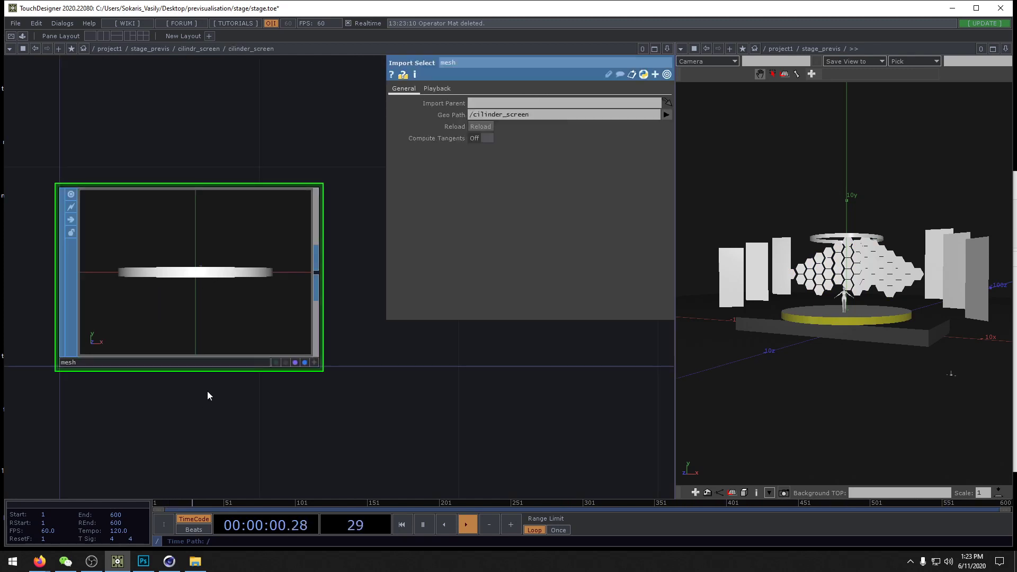
pyautogui.scroll(-5, 208, 390)
pyautogui.press('u')
pyautogui.press('u')
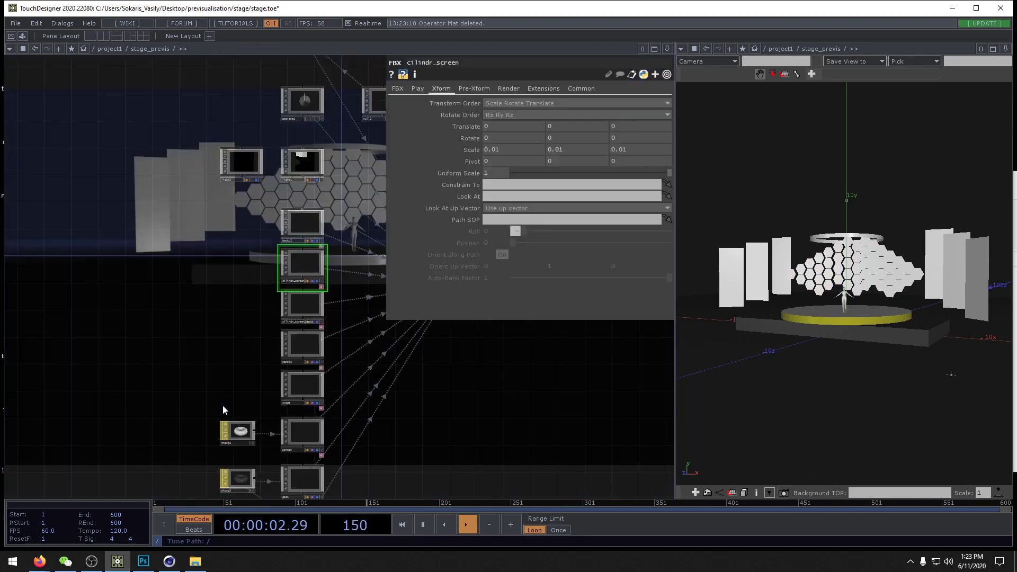
# Step: Check the Material settings of the geometries inside cilindr_screen_top and panels
pyautogui.doubleClick(301, 303)
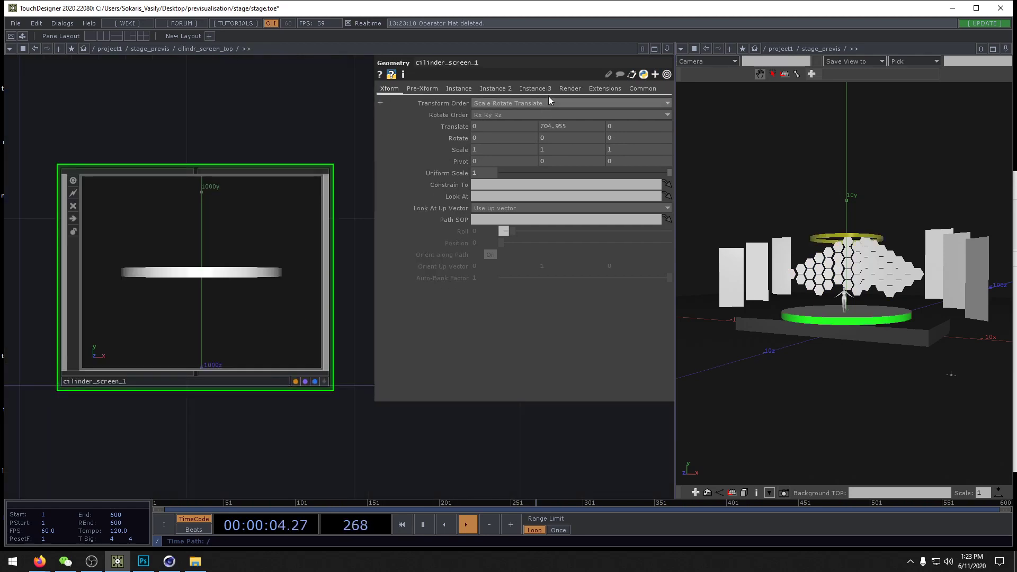
pyautogui.click(569, 88)
pyautogui.press('u')
pyautogui.doubleClick(300, 368)
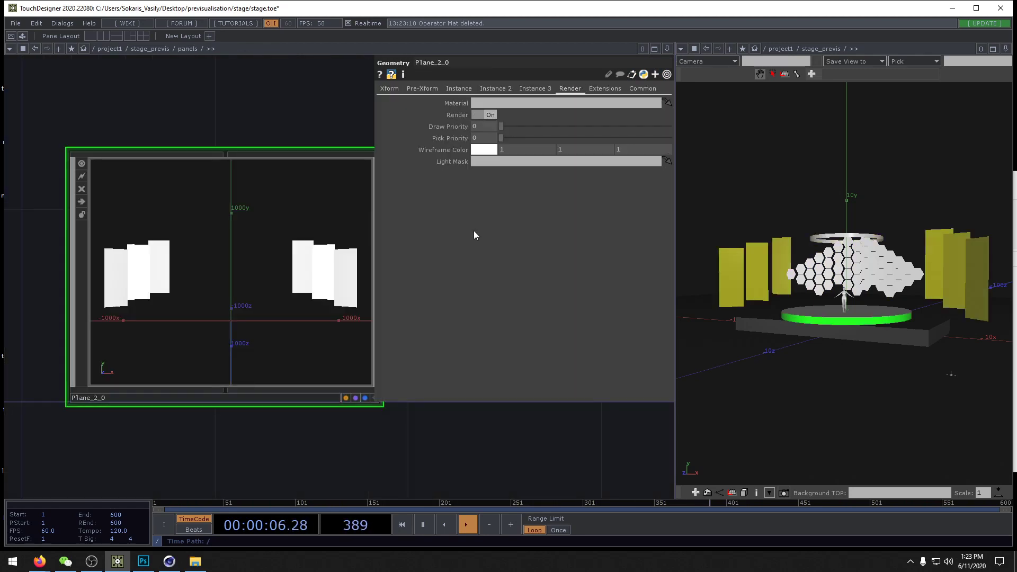
pyautogui.press('u')
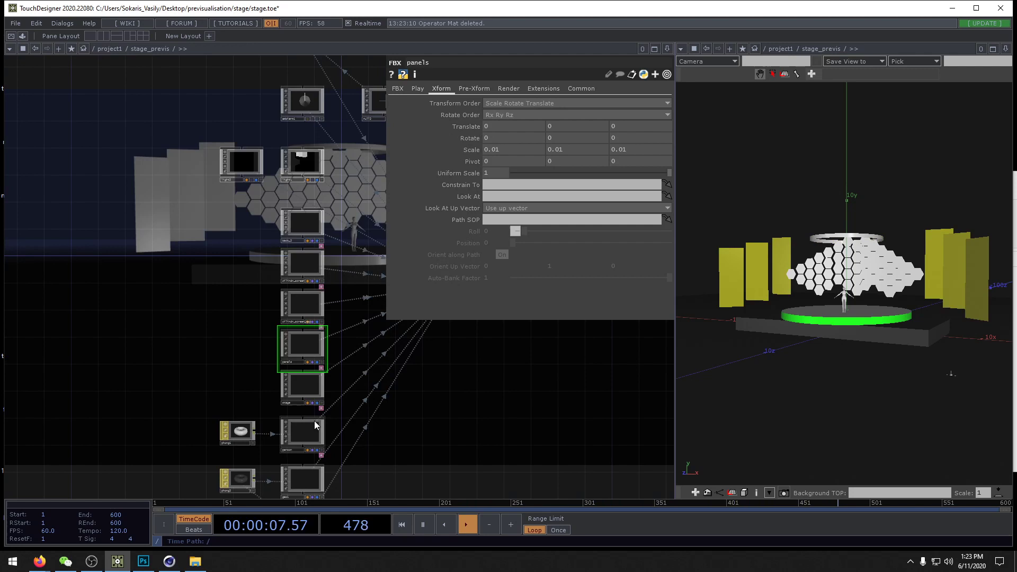
# Step: Check the Material setting and contents of the Cylinder geometry inside the stage FBX
pyautogui.doubleClick(303, 386)
pyautogui.click(570, 88)
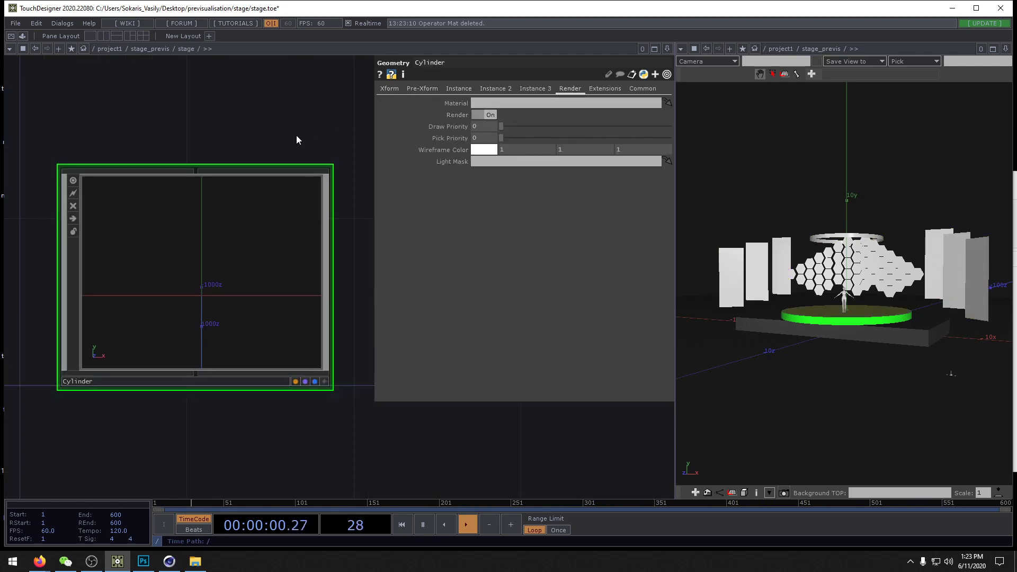
pyautogui.scroll(-3, 204, 291)
pyautogui.scroll(-3, 205, 291)
pyautogui.press('i')
pyautogui.press('u')
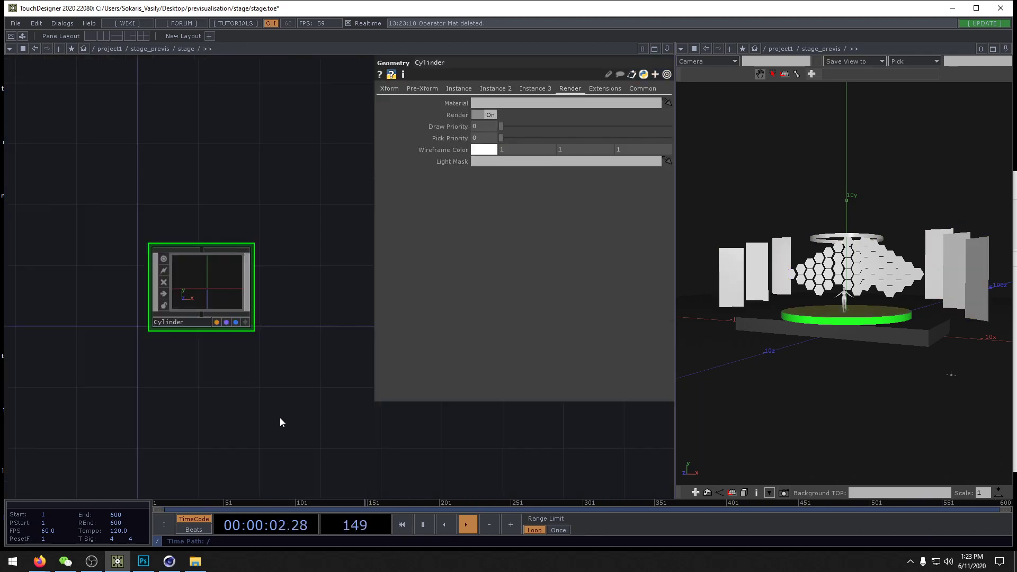
pyautogui.press('u')
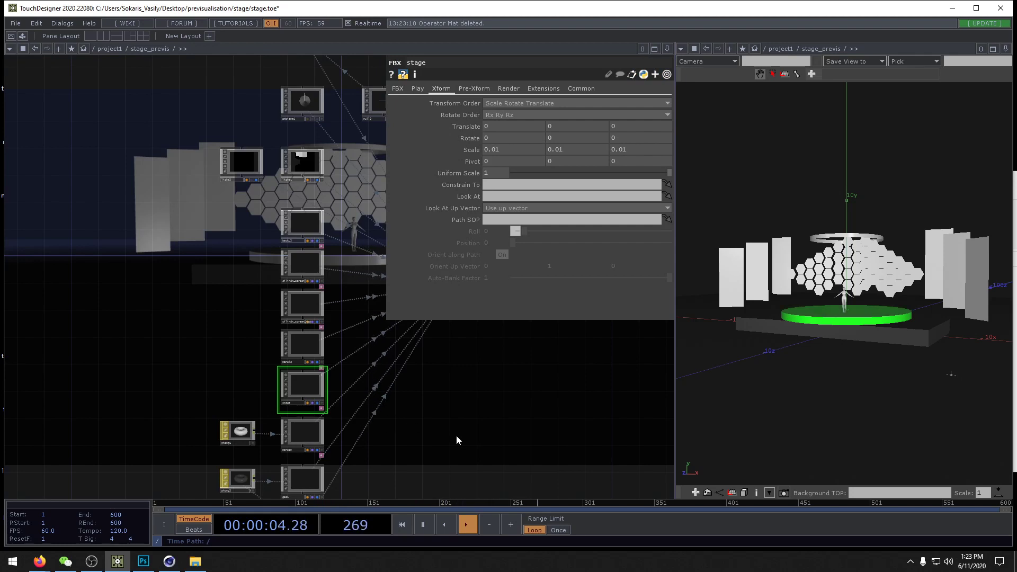
pyautogui.moveTo(447, 425); pyautogui.dragTo(418, 394)
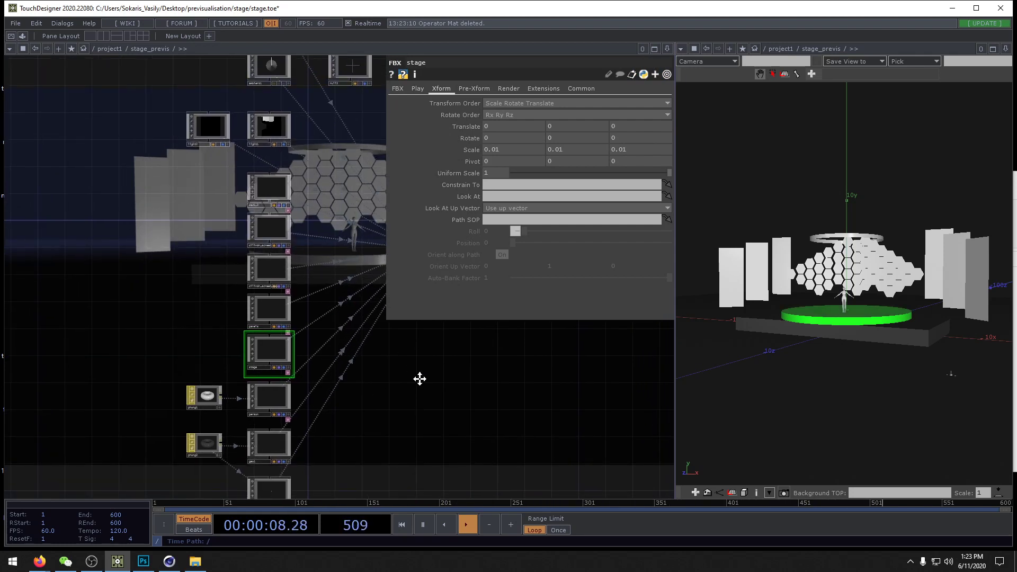
pyautogui.scroll(2, 445, 363)
pyautogui.scroll(2, 299, 340)
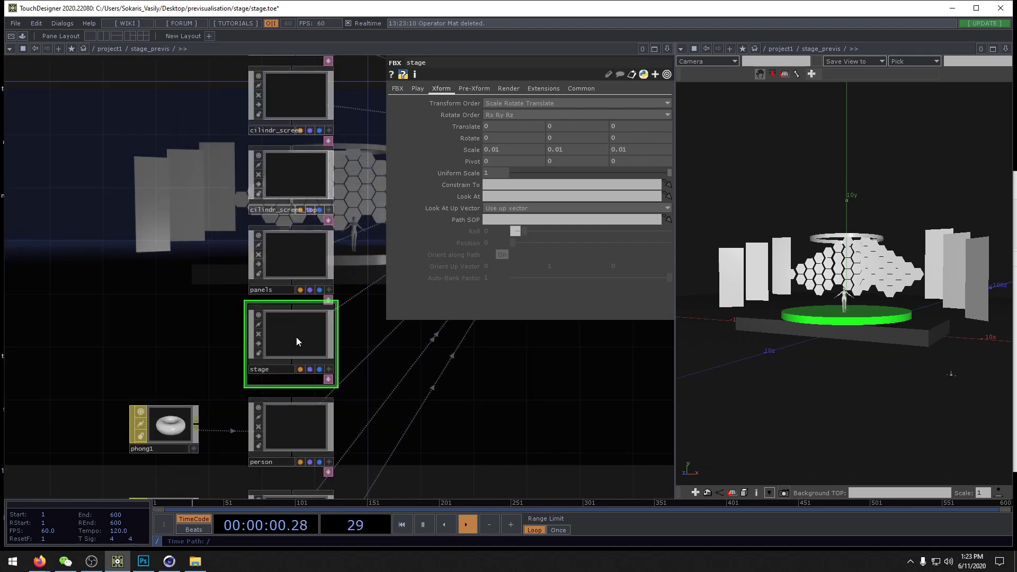
# Step: Create a PBR material beside the stage FBX and assign it to that FBX
pyautogui.press('Tab')
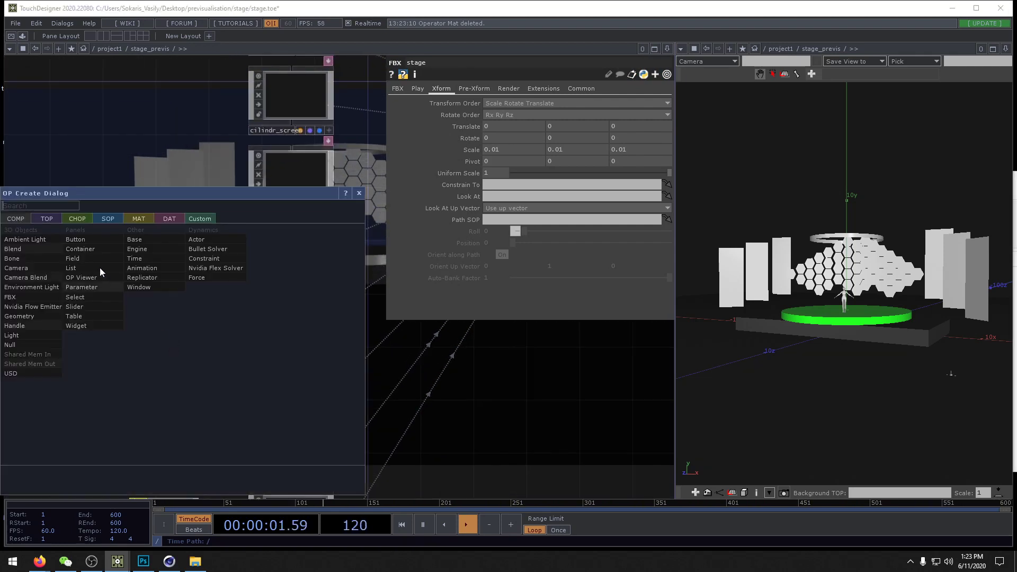
pyautogui.click(138, 217)
pyautogui.click(37, 315)
pyautogui.click(169, 344)
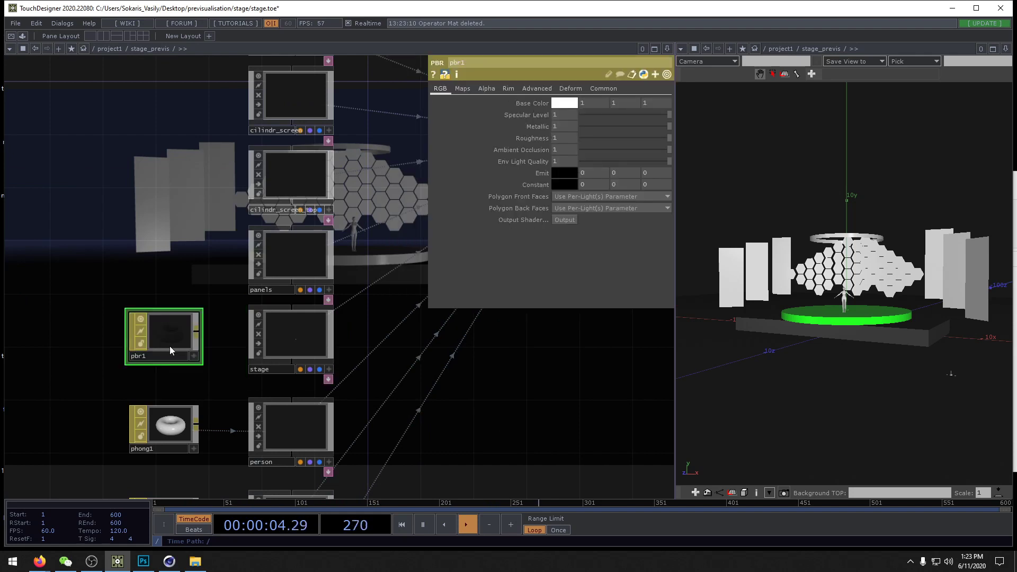
pyautogui.moveTo(169, 341); pyautogui.dragTo(288, 334)
pyautogui.click(278, 323)
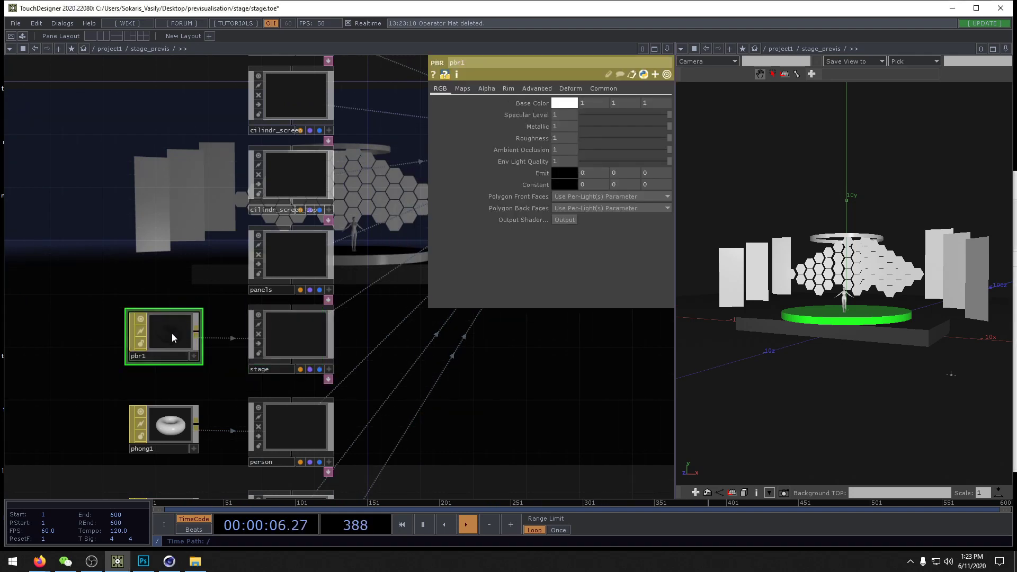
pyautogui.moveTo(171, 336); pyautogui.dragTo(168, 347)
# Step: Set the stage PBR material's Metallic to 0.524, Roughness to 0.47, Ambient Occlusion to 0.843 and Env Light Quality to 0.837
pyautogui.moveTo(446, 401); pyautogui.dragTo(351, 410)
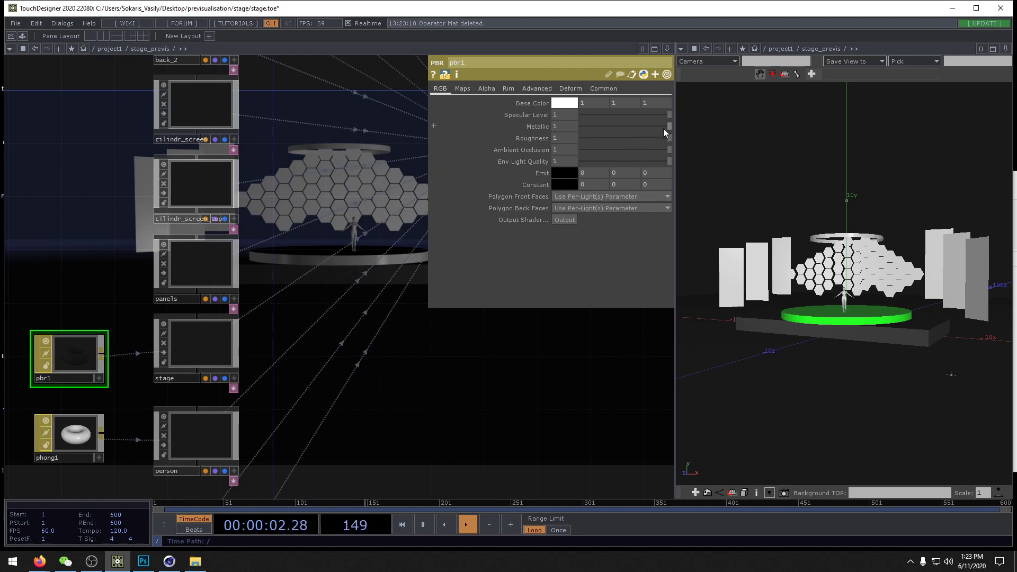
pyautogui.moveTo(668, 126)
pyautogui.mouseDown()
pyautogui.moveTo(577, 118)
pyautogui.moveTo(672, 116)
pyautogui.moveTo(581, 138)
pyautogui.moveTo(664, 133)
pyautogui.moveTo(583, 126)
pyautogui.moveTo(628, 126)
pyautogui.mouseUp()
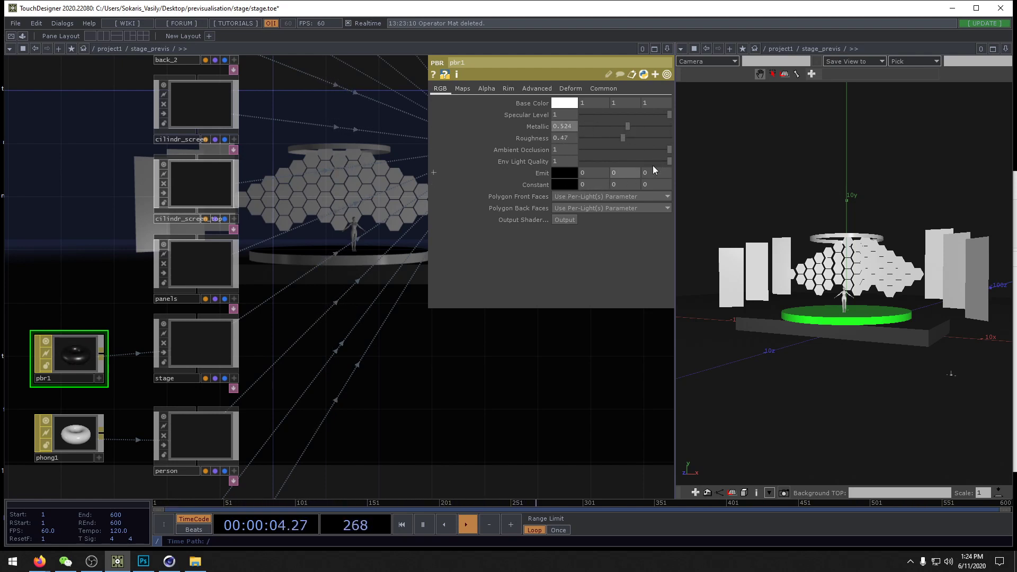
pyautogui.moveTo(668, 160)
pyautogui.mouseDown()
pyautogui.moveTo(586, 163)
pyautogui.moveTo(652, 162)
pyautogui.moveTo(659, 150)
pyautogui.mouseUp()
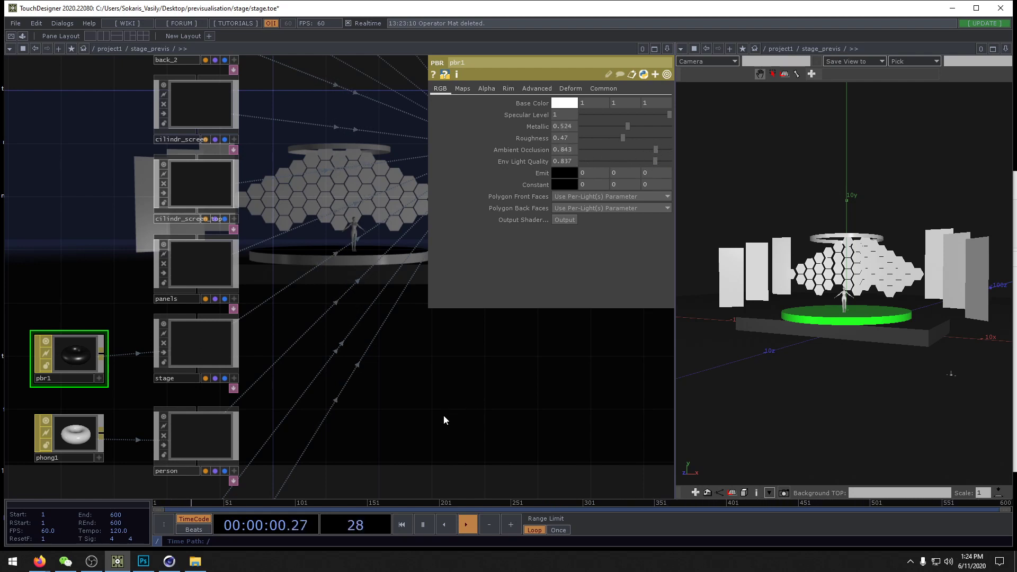
# Step: Set the cam1 camera's X translation to -31 to view the stage from the side
pyautogui.moveTo(402, 403); pyautogui.dragTo(400, 319)
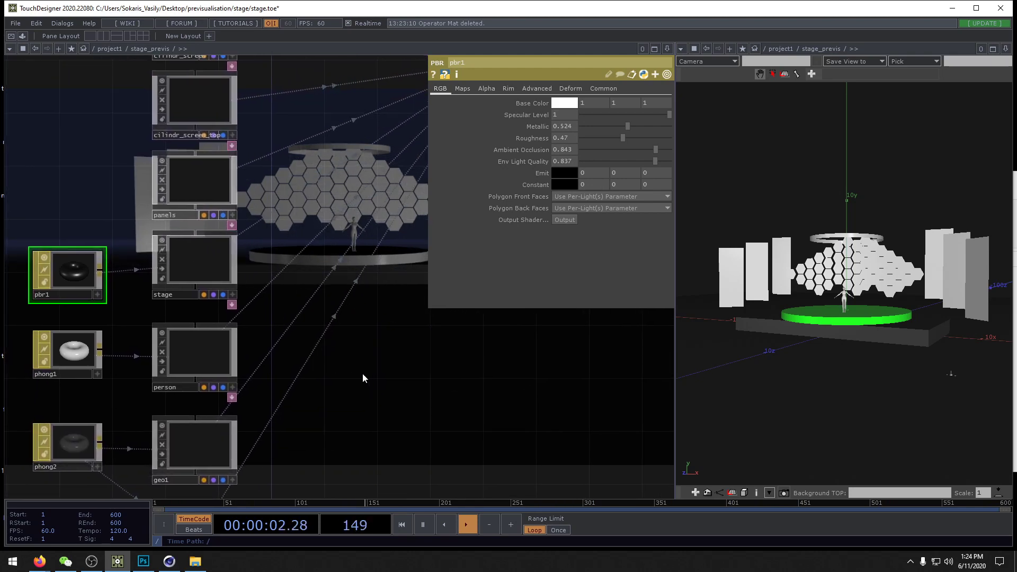
pyautogui.moveTo(363, 379)
pyautogui.mouseDown()
pyautogui.moveTo(588, 400)
pyautogui.moveTo(306, 370)
pyautogui.moveTo(380, 409)
pyautogui.mouseUp()
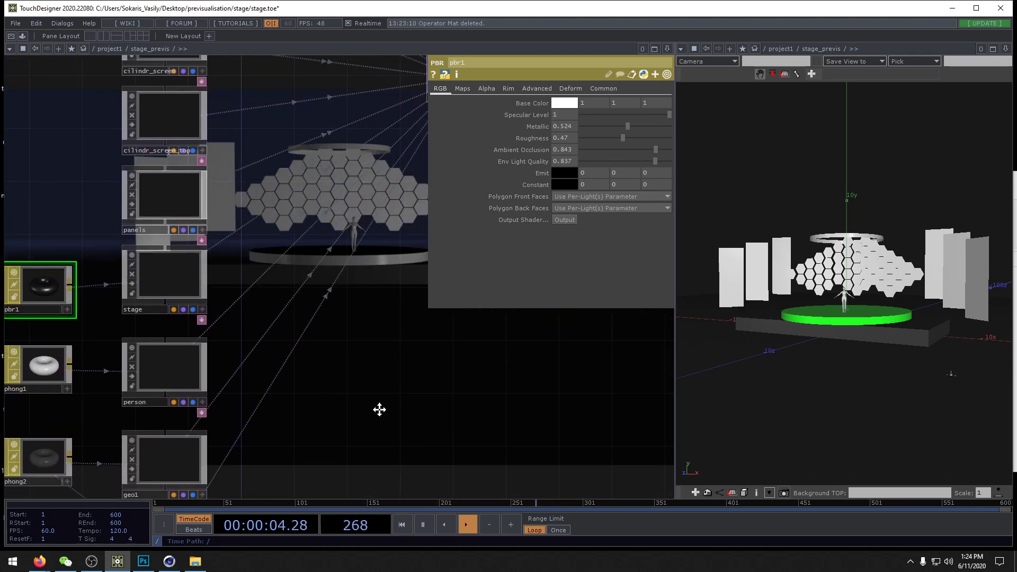
pyautogui.moveTo(272, 226)
pyautogui.mouseDown()
pyautogui.moveTo(311, 279)
pyautogui.moveTo(318, 374)
pyautogui.mouseUp()
pyautogui.moveTo(251, 138); pyautogui.dragTo(257, 206)
pyautogui.moveTo(111, 249)
pyautogui.mouseDown()
pyautogui.moveTo(132, 347)
pyautogui.moveTo(131, 477)
pyautogui.mouseUp()
pyautogui.moveTo(244, 164)
pyautogui.mouseDown()
pyautogui.moveTo(243, 289)
pyautogui.moveTo(243, 192)
pyautogui.mouseUp()
pyautogui.click(243, 195)
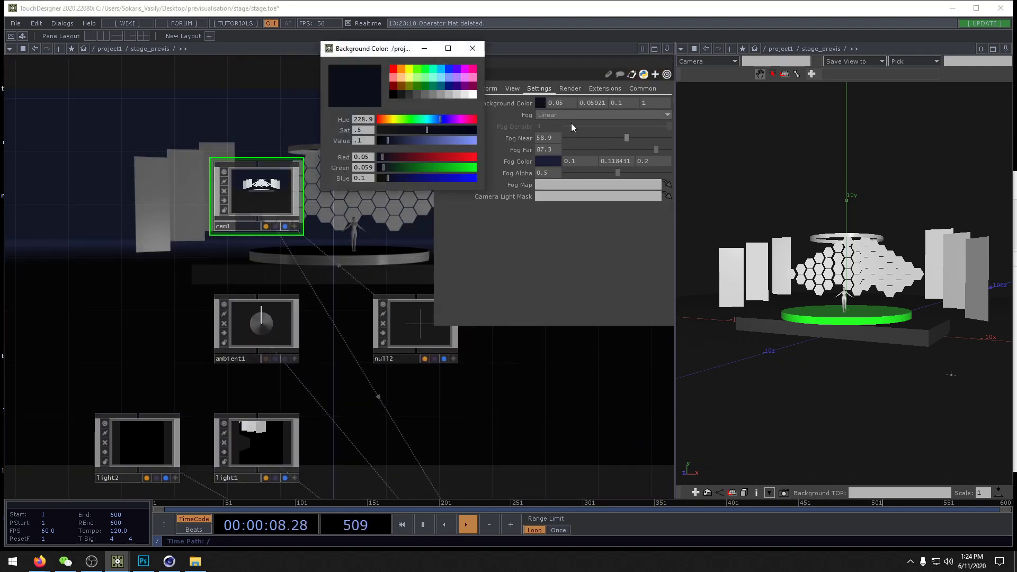
pyautogui.click(449, 89)
pyautogui.click(451, 89)
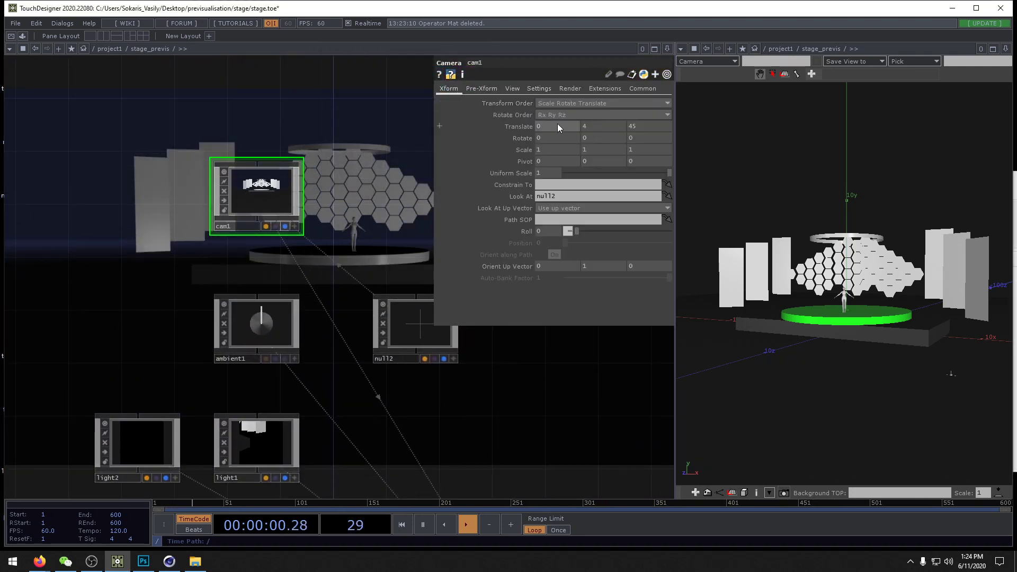
pyautogui.moveTo(552, 125); pyautogui.dragTo(552, 114, button='middle')
pyautogui.scroll(2, 552, 122)
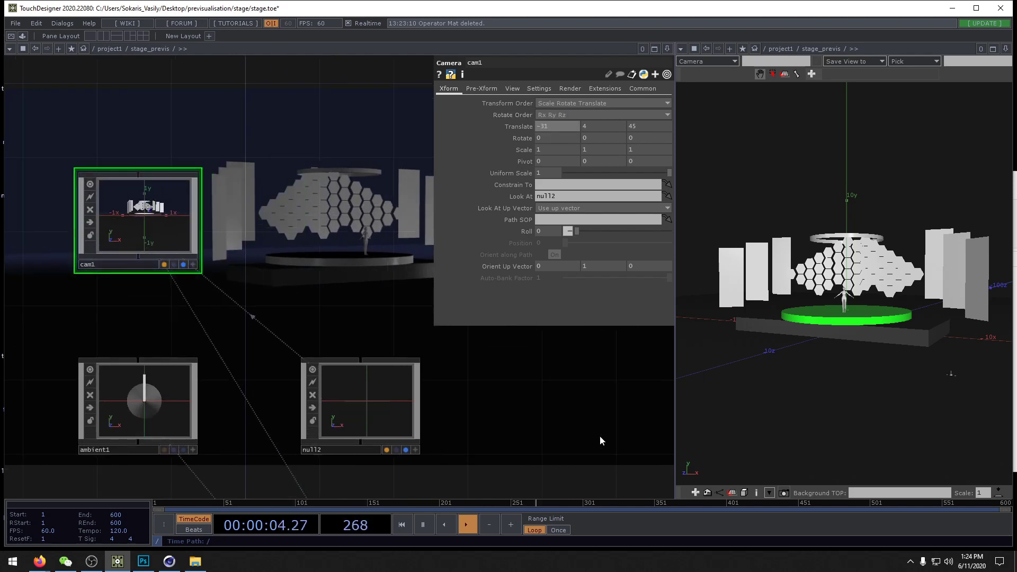
# Step: Examine the scene network and identify which stage parts the panels, cilindr_screen_top and cilindr_screen components hold
pyautogui.moveTo(533, 387); pyautogui.dragTo(517, 347)
pyautogui.scroll(-10, 484, 403)
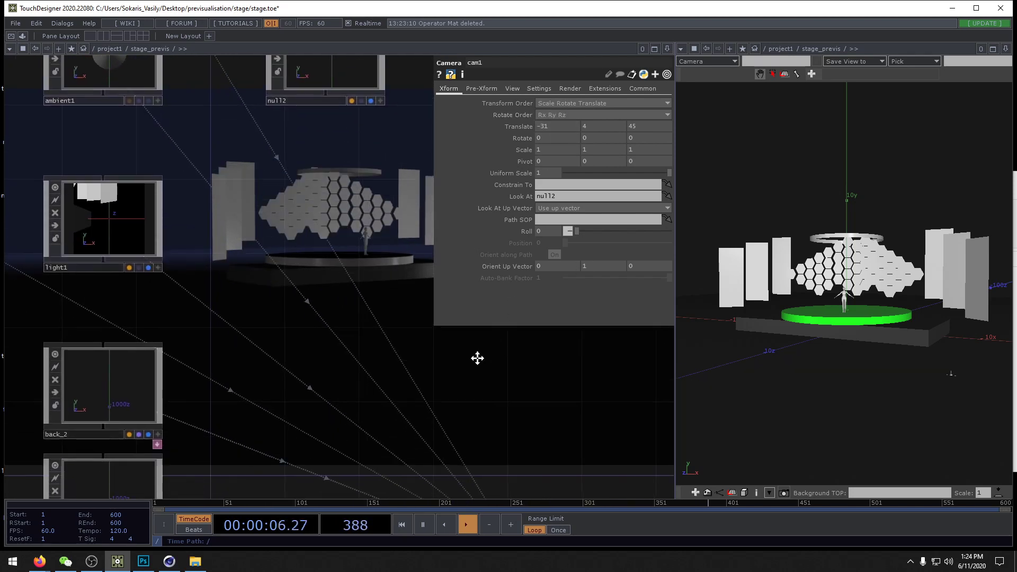
pyautogui.moveTo(363, 313); pyautogui.dragTo(459, 401)
pyautogui.moveTo(475, 329); pyautogui.dragTo(671, 221)
pyautogui.scroll(-4, 266, 350)
pyautogui.moveTo(193, 343); pyautogui.dragTo(172, 109)
pyautogui.scroll(4, 240, 306)
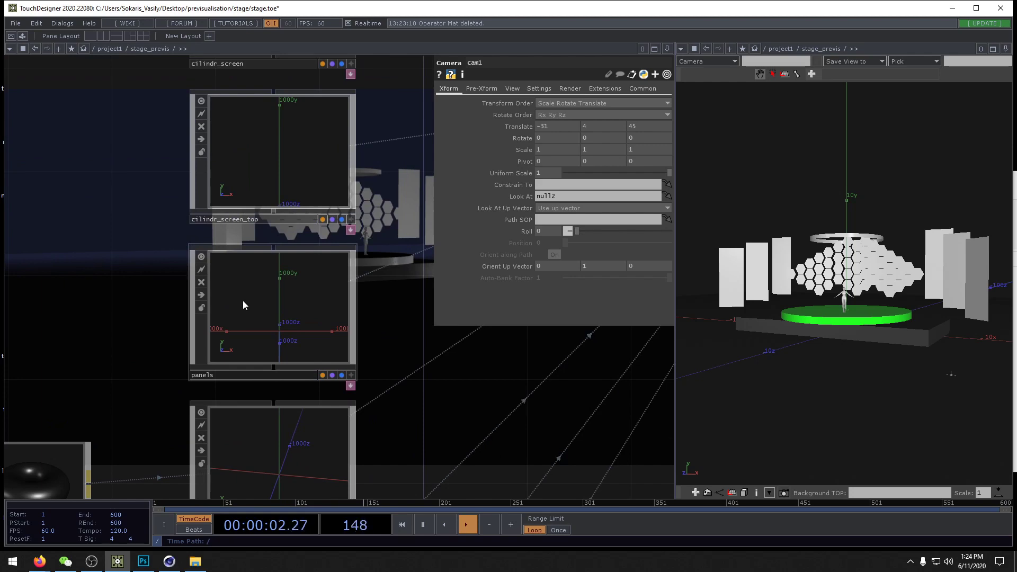
pyautogui.scroll(-5, 244, 301)
pyautogui.moveTo(452, 385); pyautogui.dragTo(475, 480)
pyautogui.moveTo(462, 401); pyautogui.dragTo(319, 326)
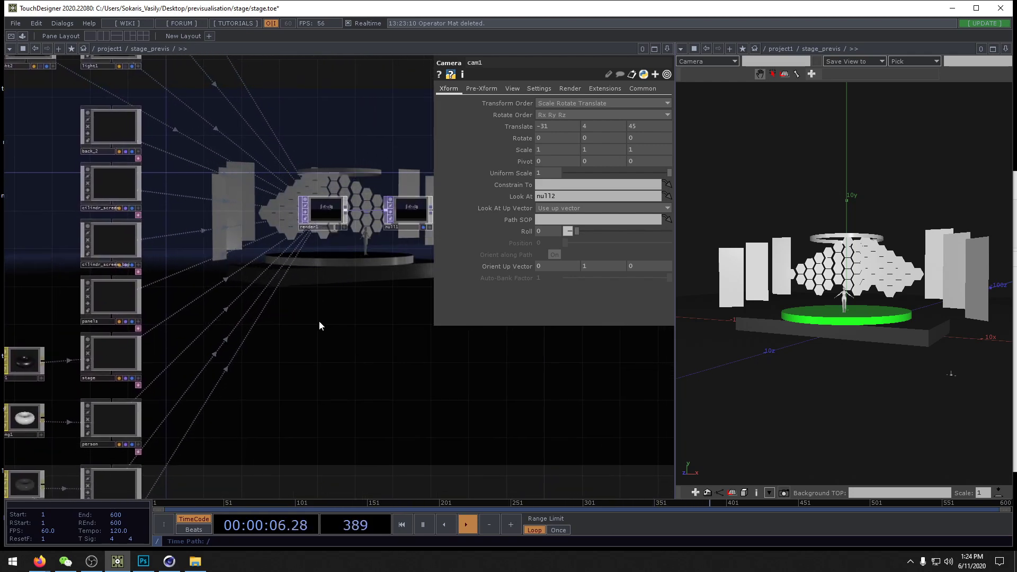
pyautogui.moveTo(422, 357); pyautogui.dragTo(399, 428)
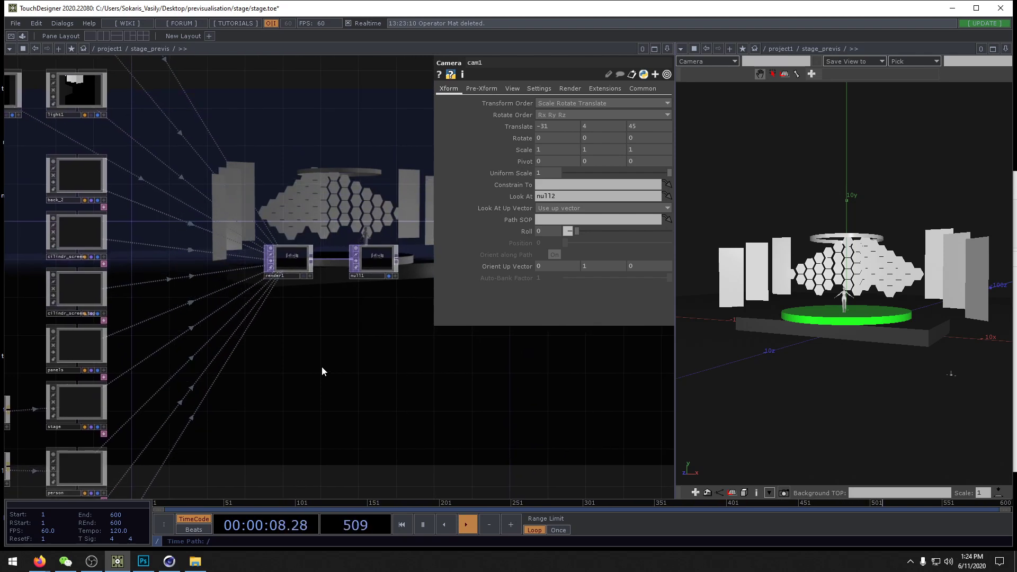
pyautogui.moveTo(322, 370); pyautogui.dragTo(465, 373)
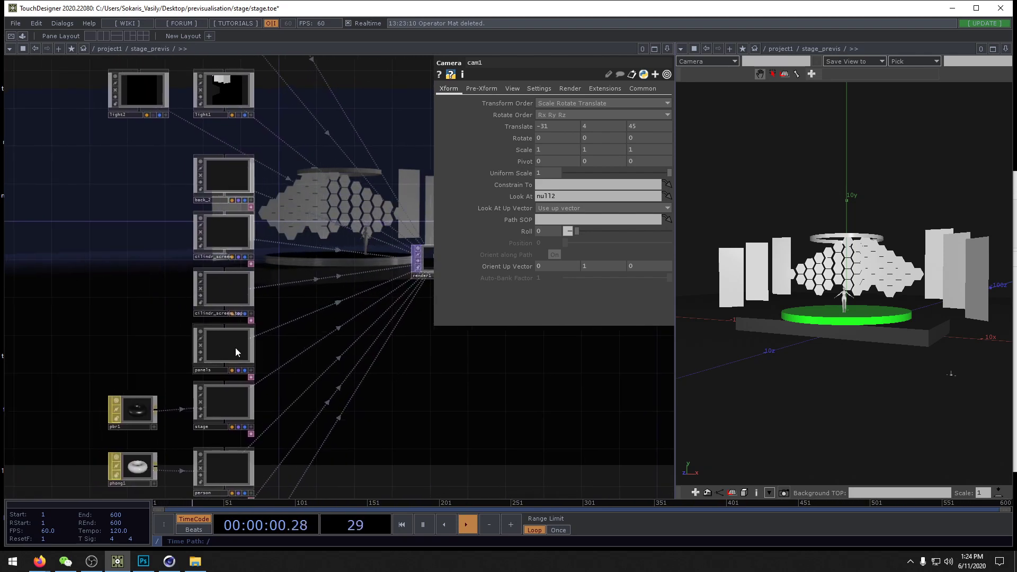
pyautogui.click(235, 347)
pyautogui.click(231, 291)
pyautogui.click(236, 233)
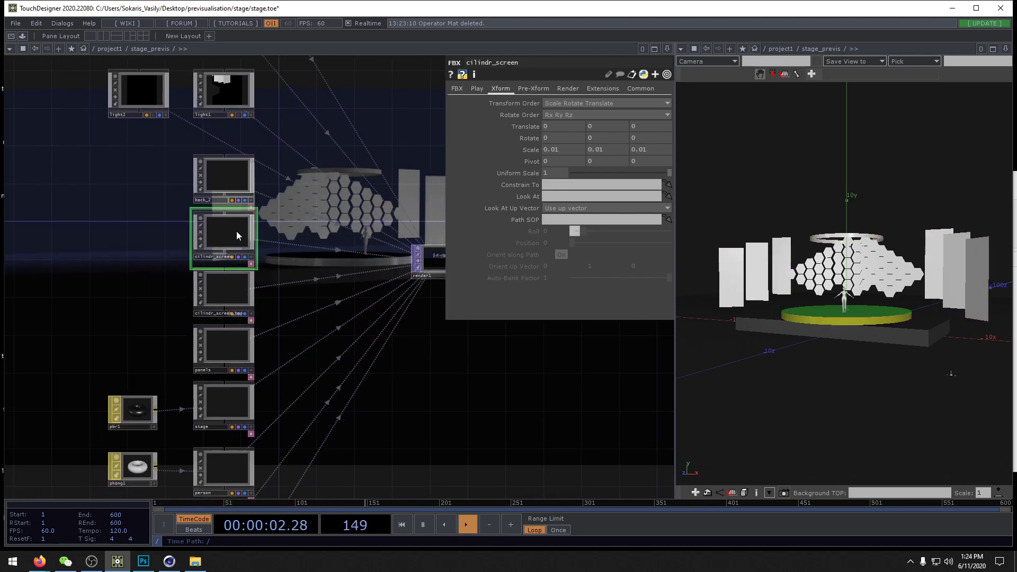
# Step: Create a PBR material inside back_2 and assign it to the back geometry
pyautogui.click(237, 180)
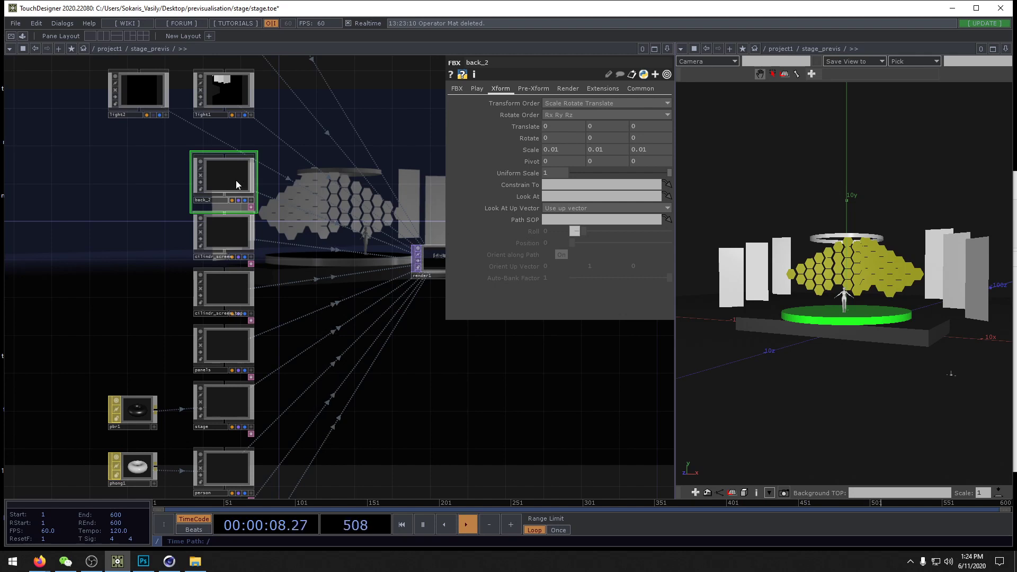
pyautogui.moveTo(236, 180); pyautogui.dragTo(283, 262, button='middle')
pyautogui.press('i')
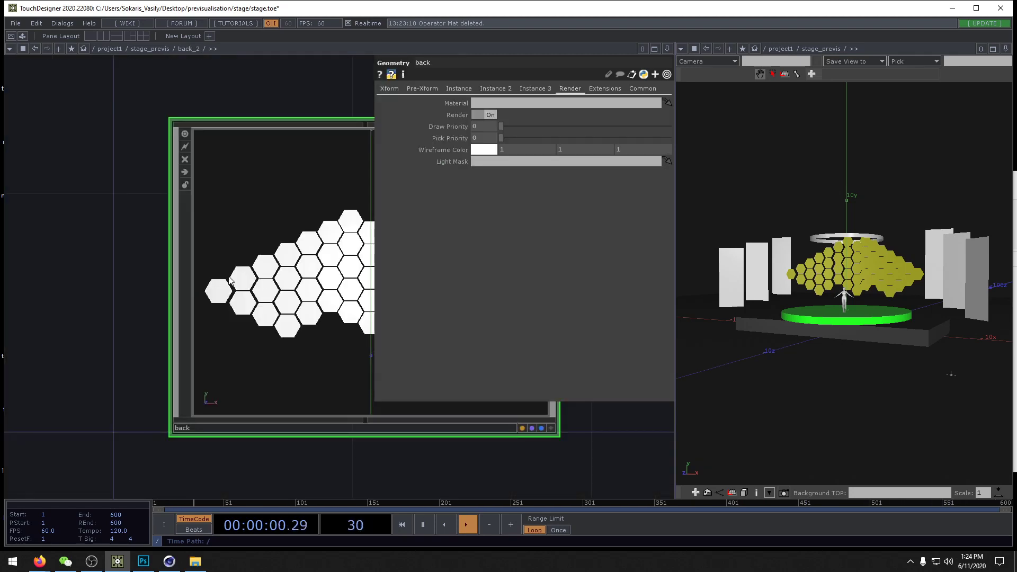
pyautogui.press('Tab')
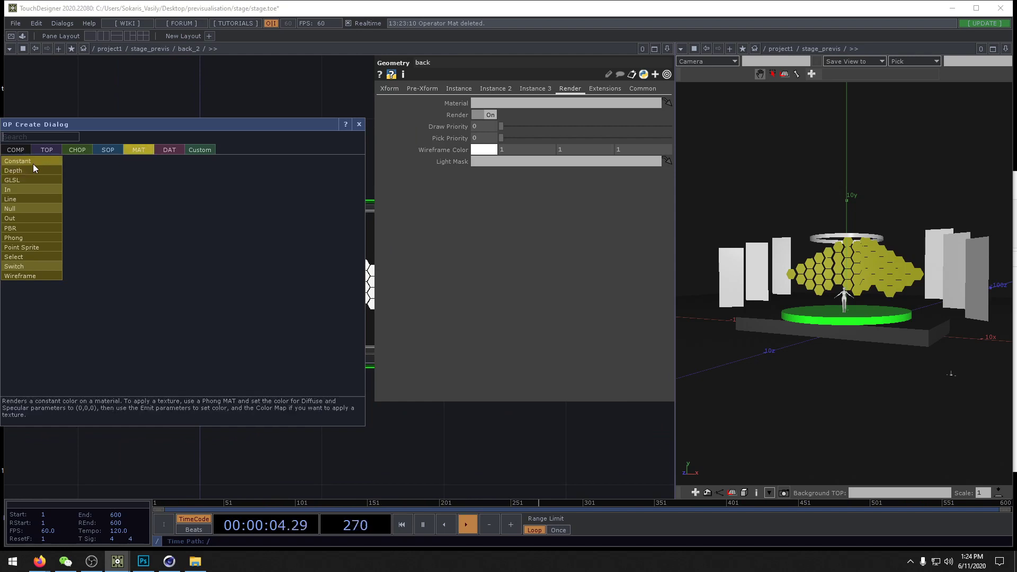
pyautogui.click(24, 228)
pyautogui.click(97, 272)
pyautogui.moveTo(168, 288); pyautogui.dragTo(304, 284)
pyautogui.click(302, 291)
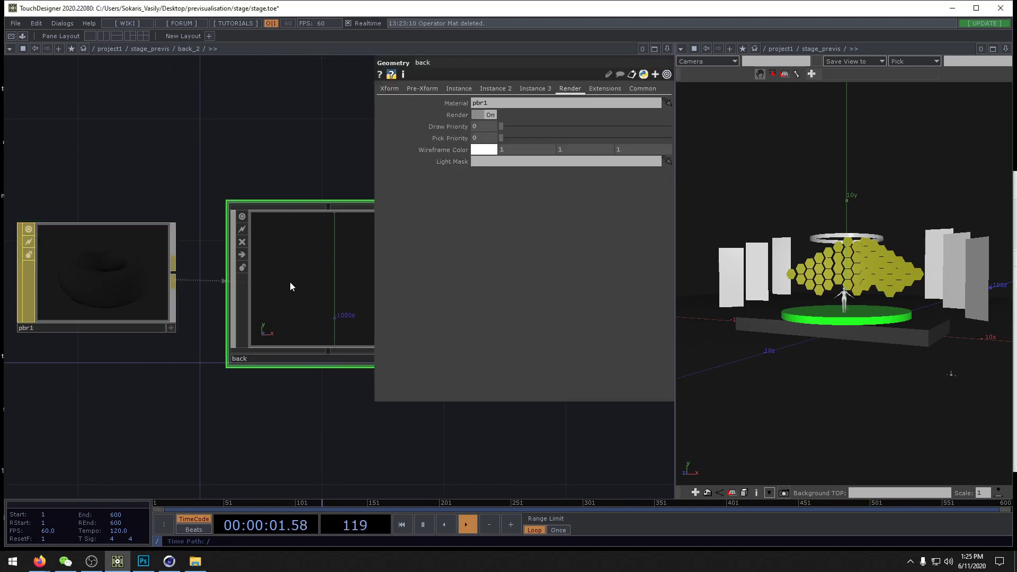
# Step: Check the map slots of back's PBR material and try different Metallic and Roughness levels
pyautogui.click(144, 252)
pyautogui.click(420, 89)
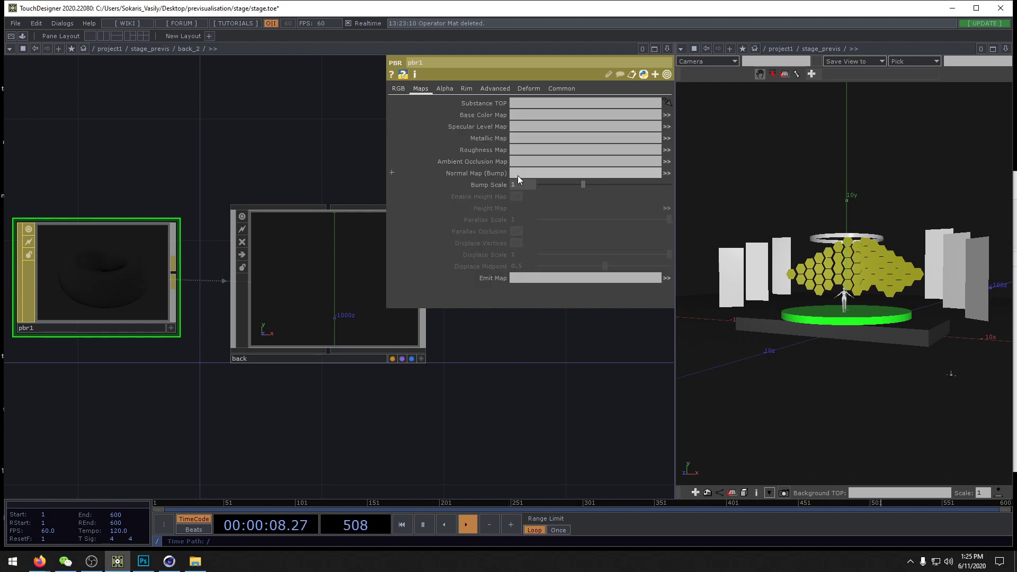
pyautogui.click(398, 89)
pyautogui.moveTo(129, 249); pyautogui.dragTo(129, 280)
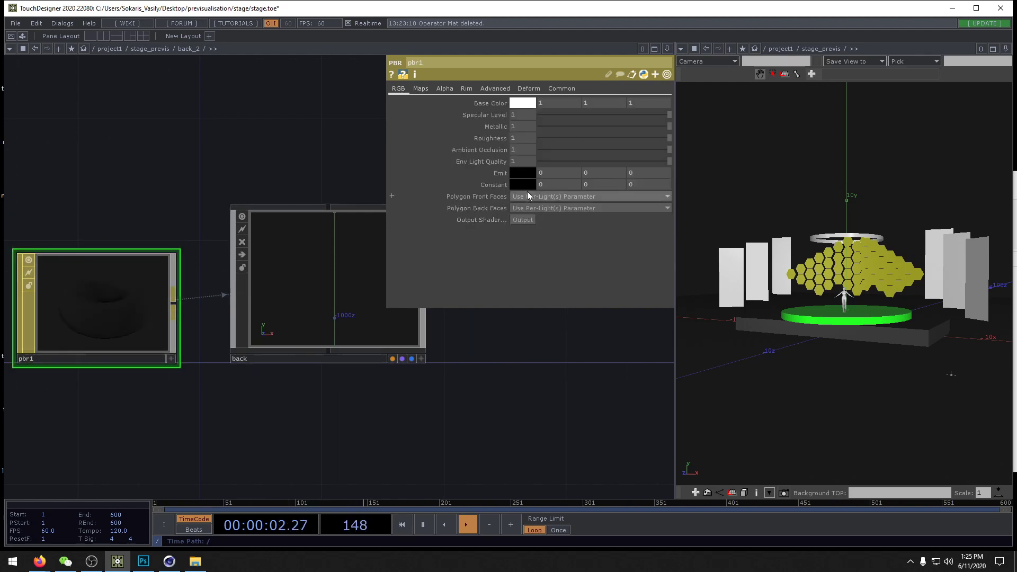
pyautogui.moveTo(662, 128); pyautogui.dragTo(589, 150)
pyautogui.moveTo(663, 137); pyautogui.dragTo(670, 138)
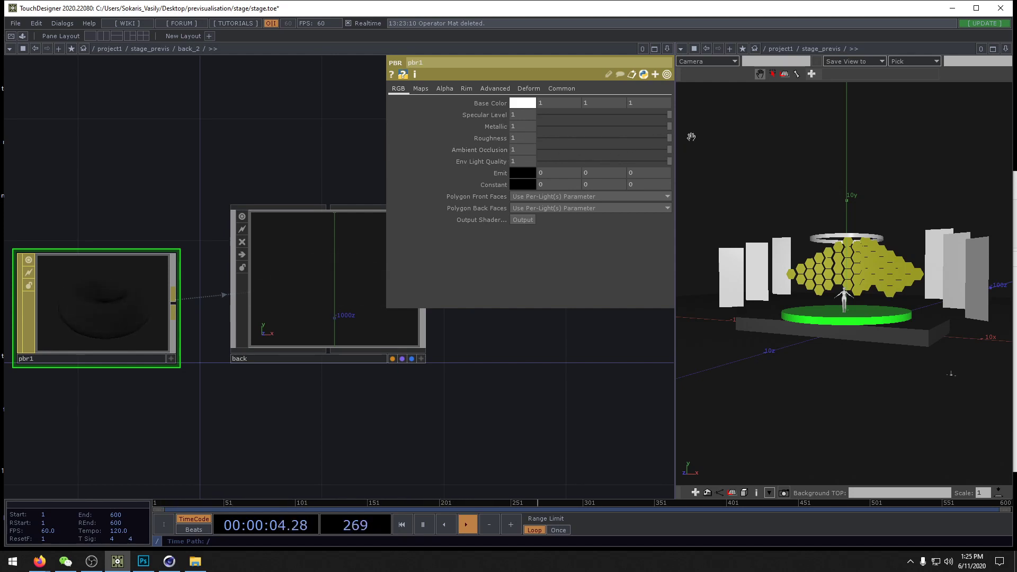
# Step: Return to the stage_previs network and set the stage PBR material's Metallic to 0.536 and Roughness to 0.494
pyautogui.press('u')
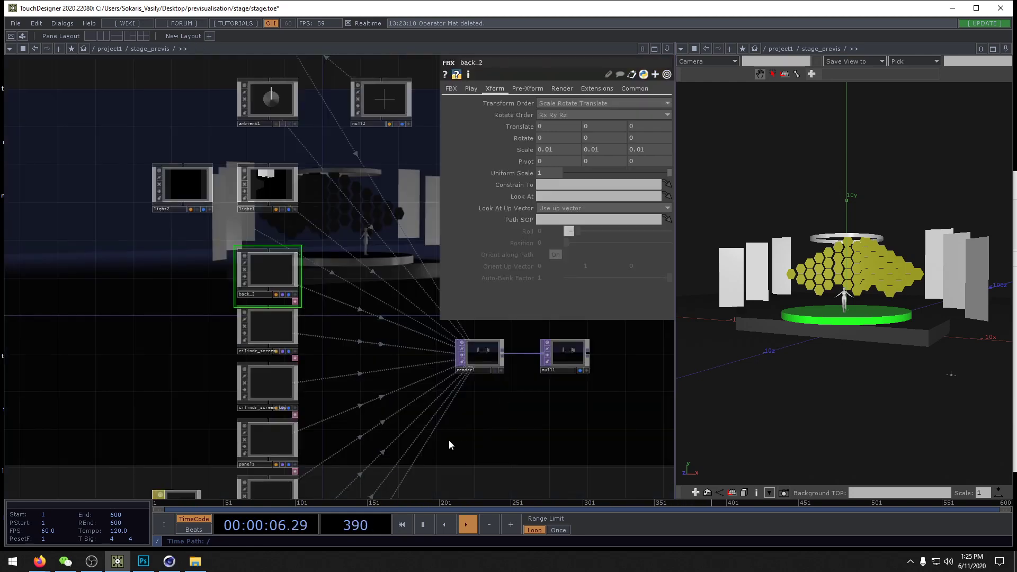
pyautogui.click(170, 386)
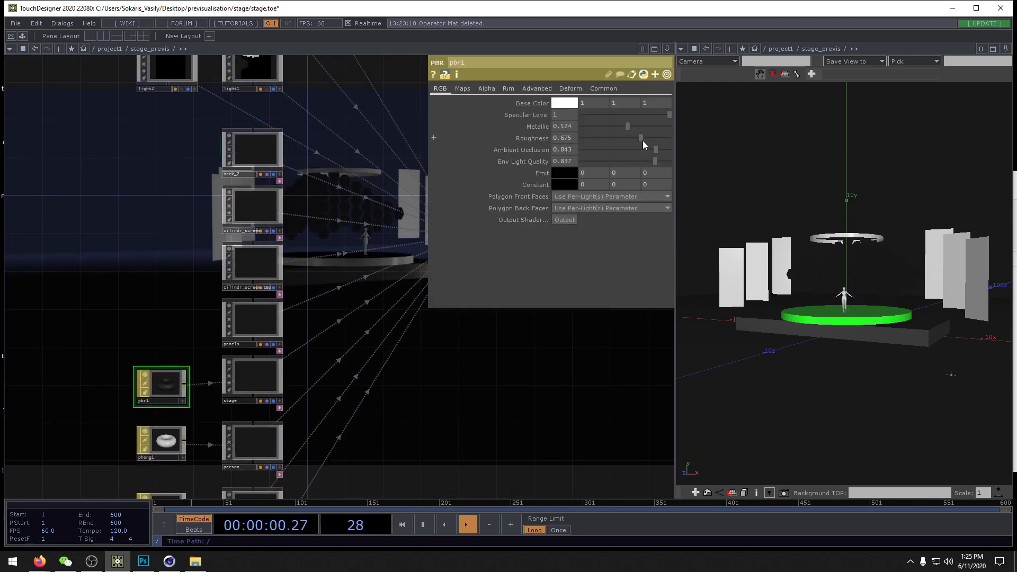
pyautogui.moveTo(629, 141)
pyautogui.mouseDown()
pyautogui.moveTo(676, 125)
pyautogui.moveTo(632, 127)
pyautogui.mouseUp()
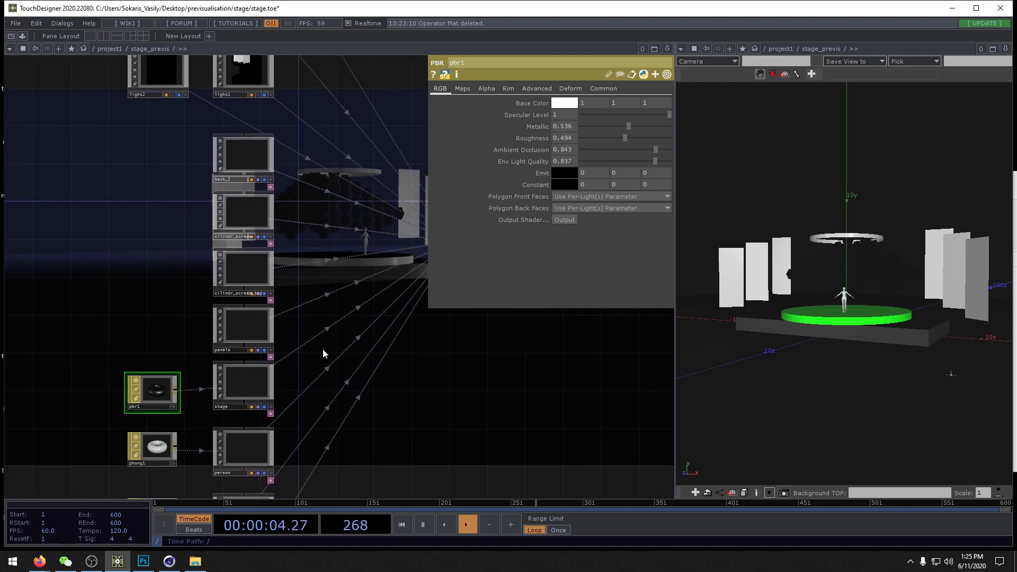
# Step: Add a new Light component to the stage_previs network beside back_2
pyautogui.moveTo(108, 231); pyautogui.dragTo(248, 288)
pyautogui.moveTo(176, 311); pyautogui.dragTo(156, 362)
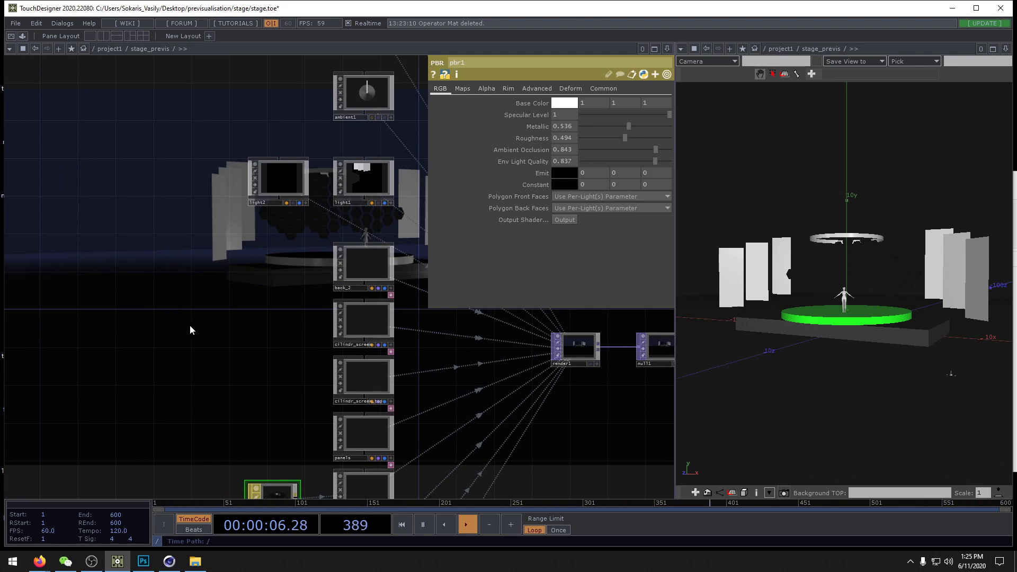
pyautogui.press('Tab')
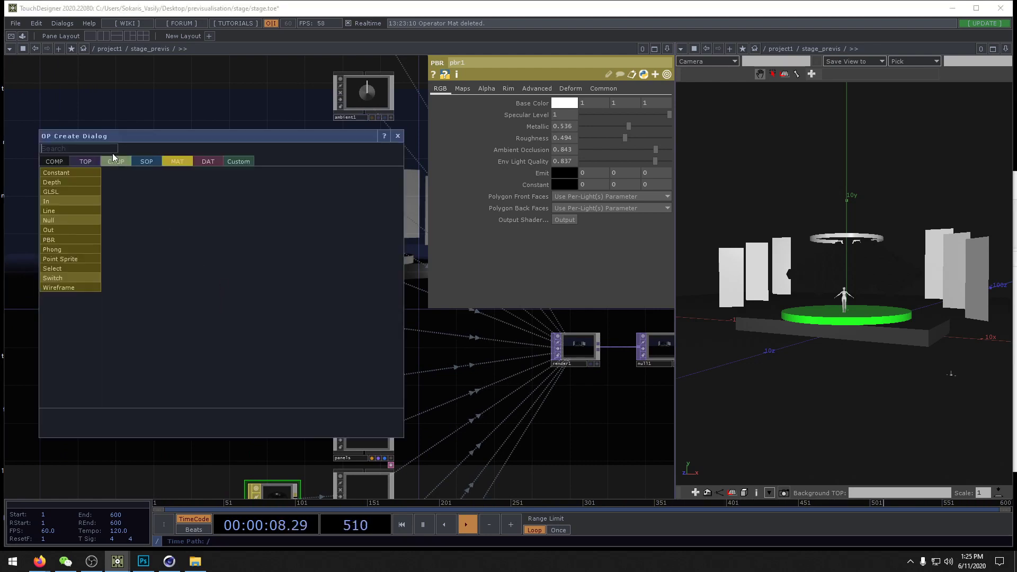
pyautogui.click(57, 164)
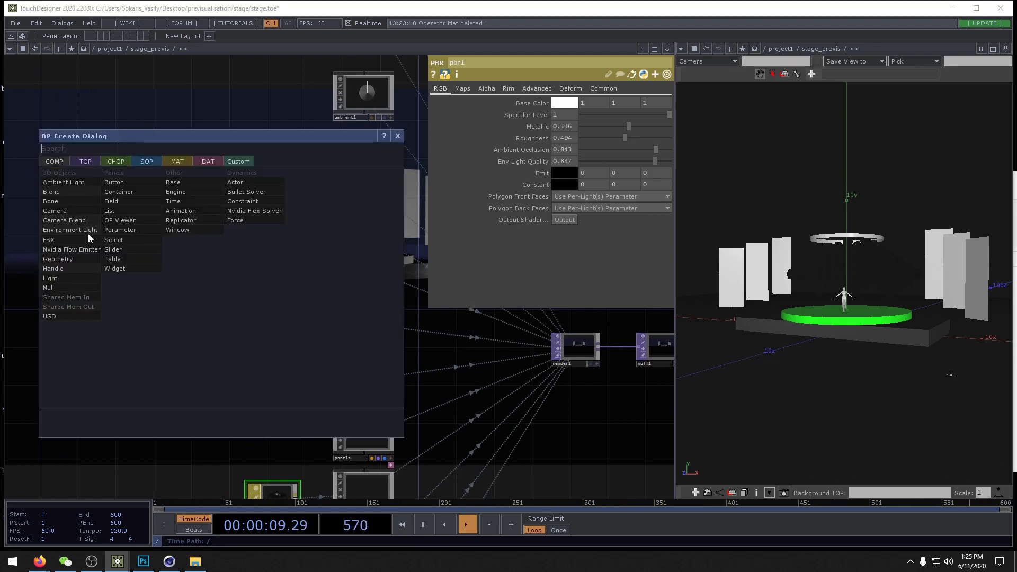
pyautogui.click(72, 277)
pyautogui.click(239, 269)
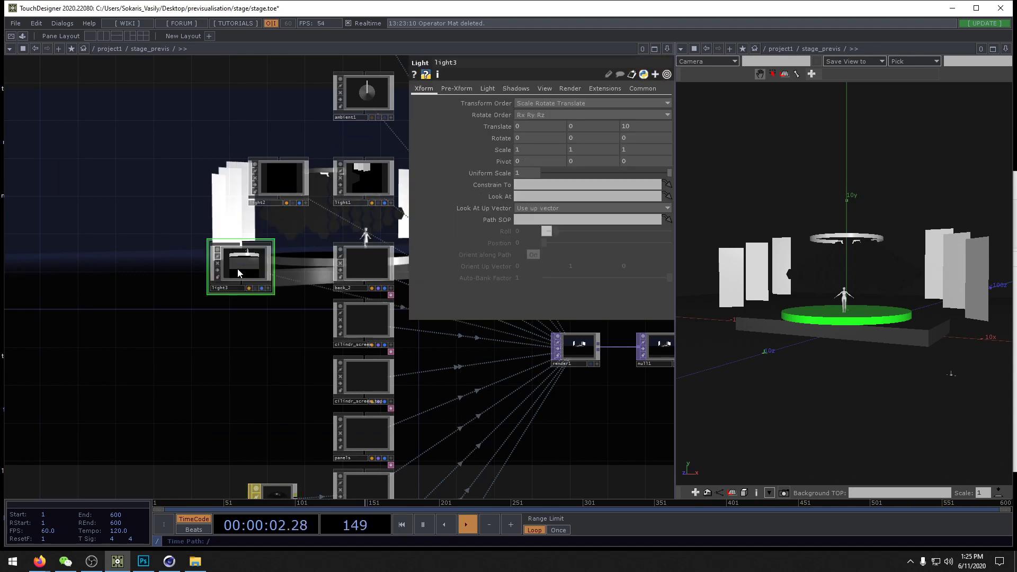
# Step: Keep the new light's Projector Map Type at Spot and set its Light Type to Cone Light
pyautogui.click(487, 88)
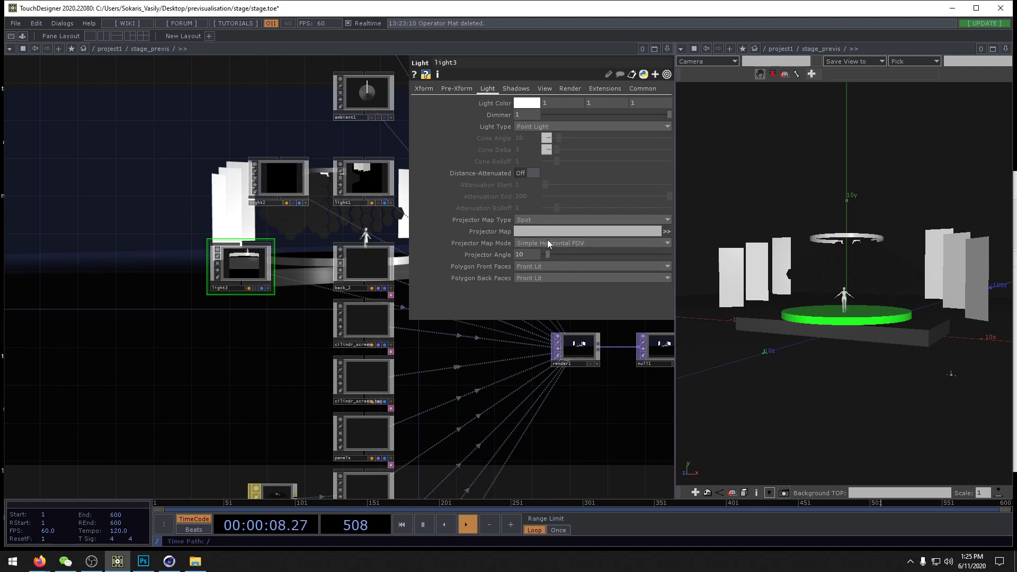
pyautogui.click(533, 217)
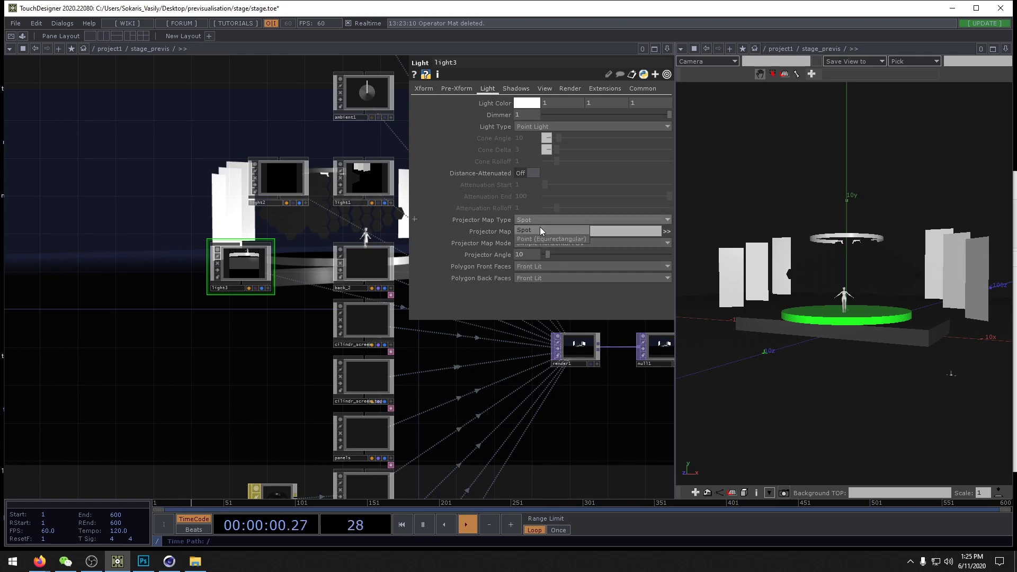
pyautogui.click(535, 230)
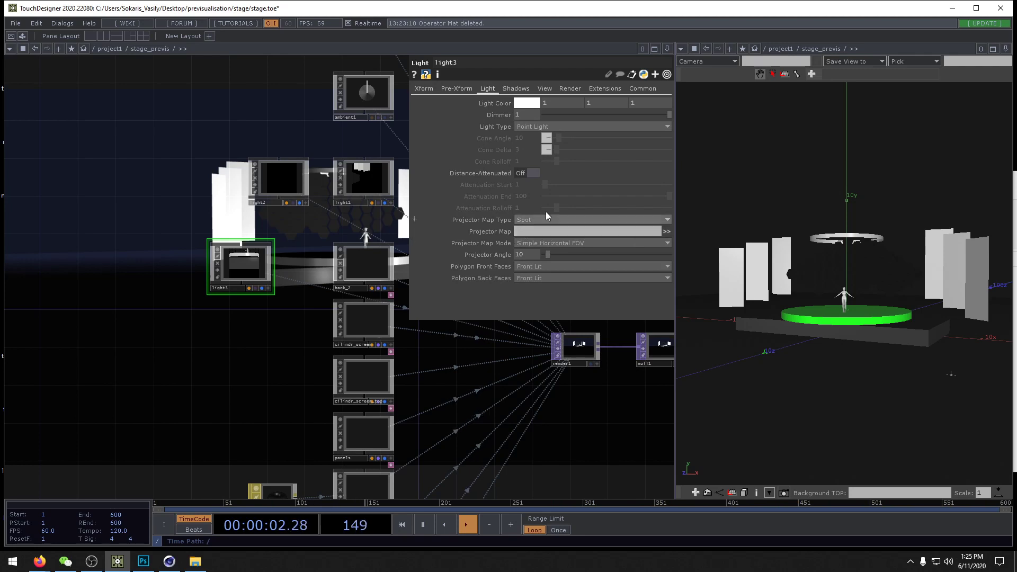
pyautogui.click(556, 127)
pyautogui.click(535, 145)
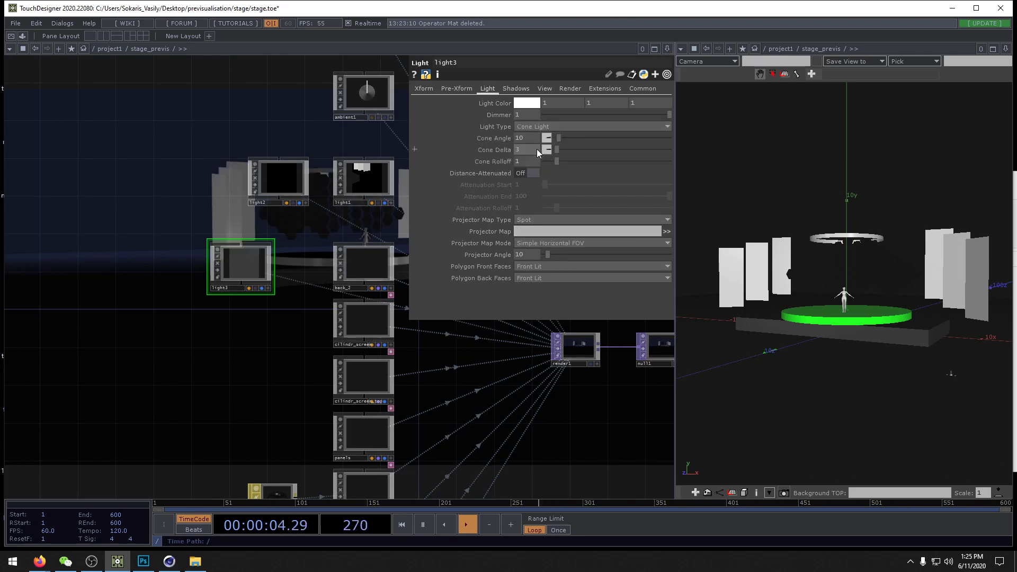
# Step: Set light3's Translate to 5 in Y and 20 in Z so it sits in front of the stage
pyautogui.moveTo(320, 233); pyautogui.dragTo(303, 247)
pyautogui.moveTo(898, 381); pyautogui.dragTo(840, 305)
pyautogui.moveTo(840, 305)
pyautogui.mouseDown(button='middle')
pyautogui.moveTo(840, 415)
pyautogui.moveTo(842, 303)
pyautogui.mouseUp(button='middle')
pyautogui.moveTo(842, 303); pyautogui.dragTo(835, 355)
pyautogui.click(424, 89)
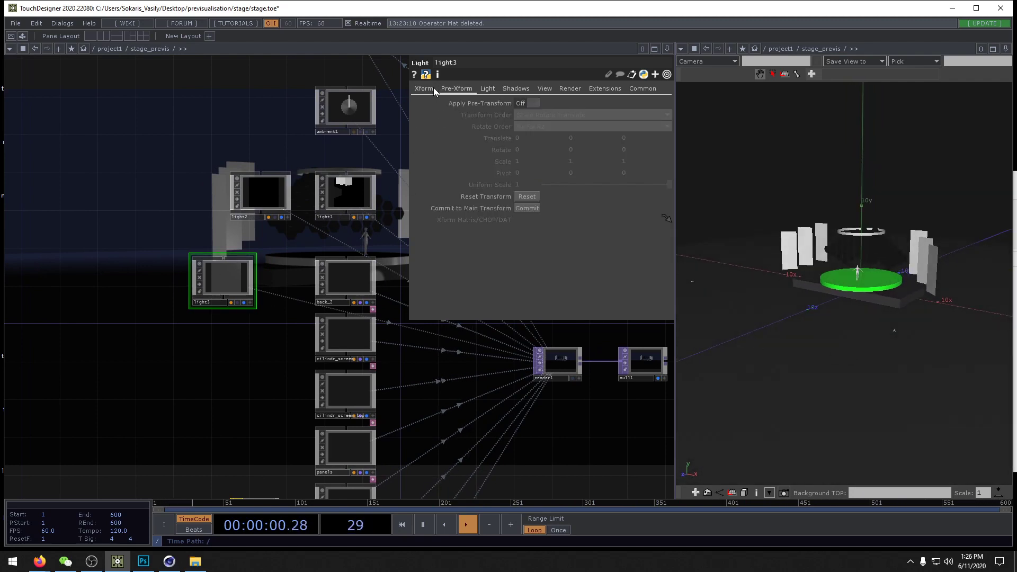
pyautogui.click(427, 90)
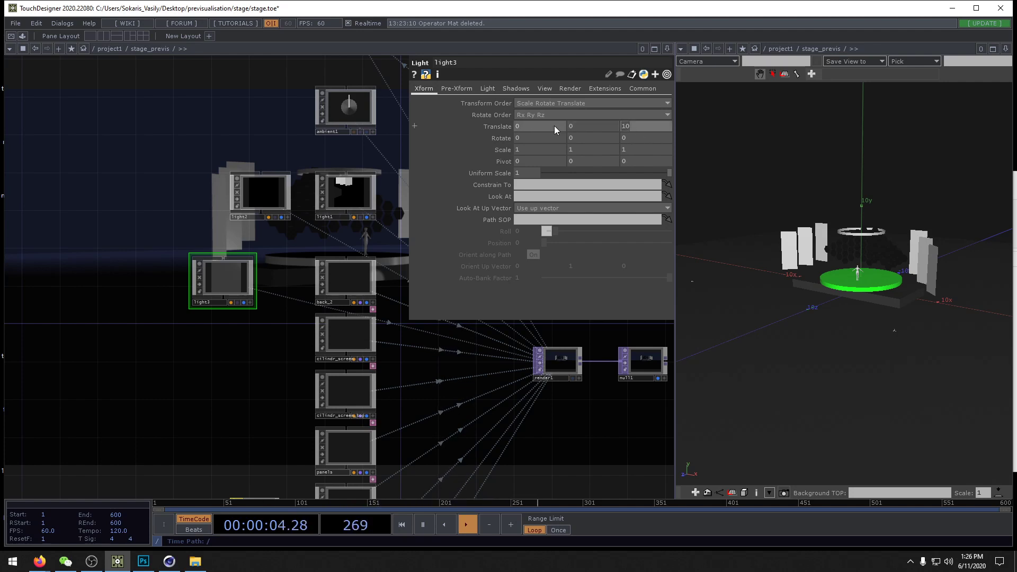
pyautogui.write('20')
pyautogui.press('Return')
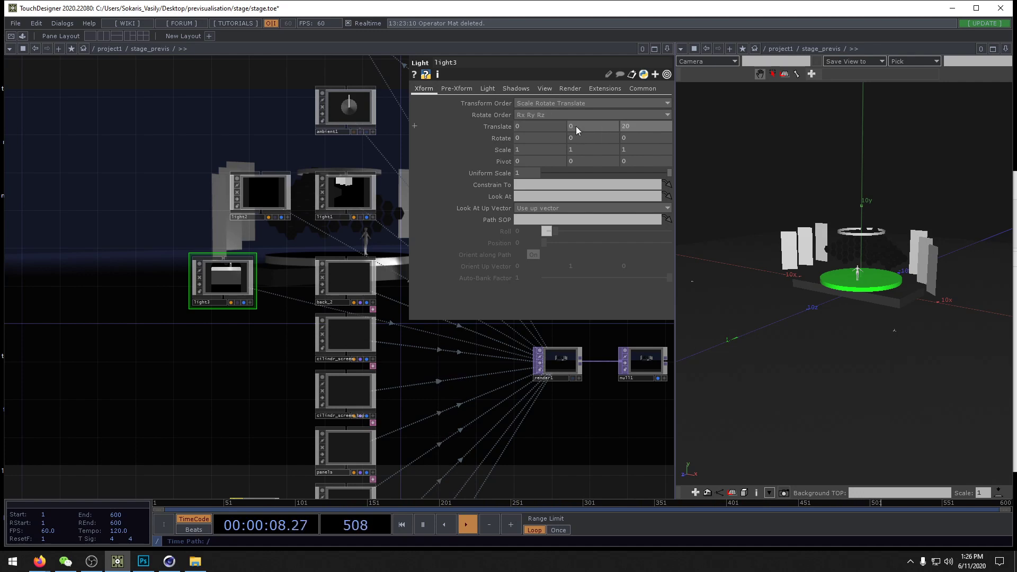
pyautogui.moveTo(576, 126); pyautogui.dragTo(681, 115, button='middle')
pyautogui.moveTo(226, 358); pyautogui.dragTo(370, 418)
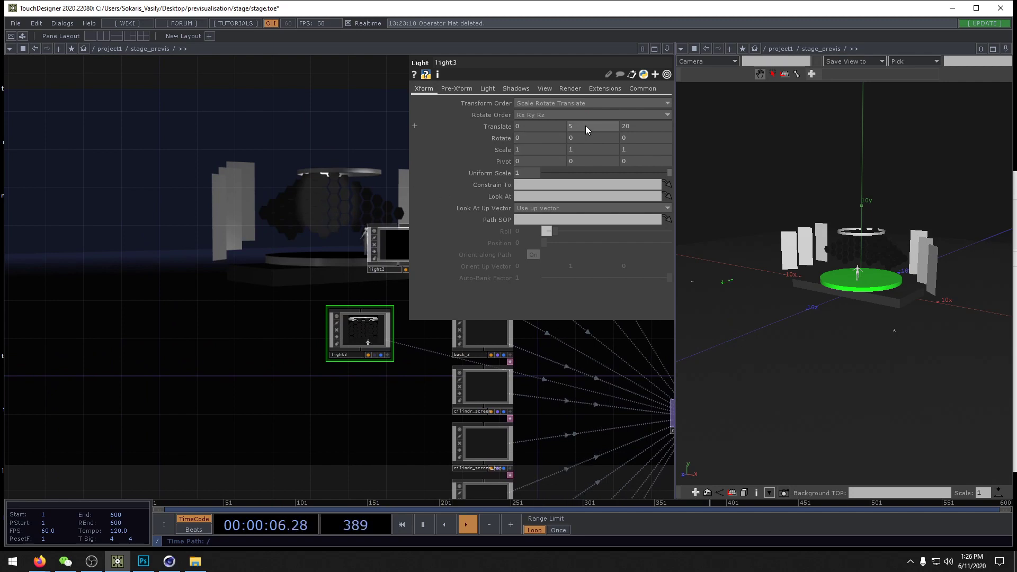
# Step: Widen light3's Cone Angle to 32 and check its coverage of the stage in the light's node preview
pyautogui.click(487, 89)
pyautogui.moveTo(560, 137); pyautogui.dragTo(567, 138)
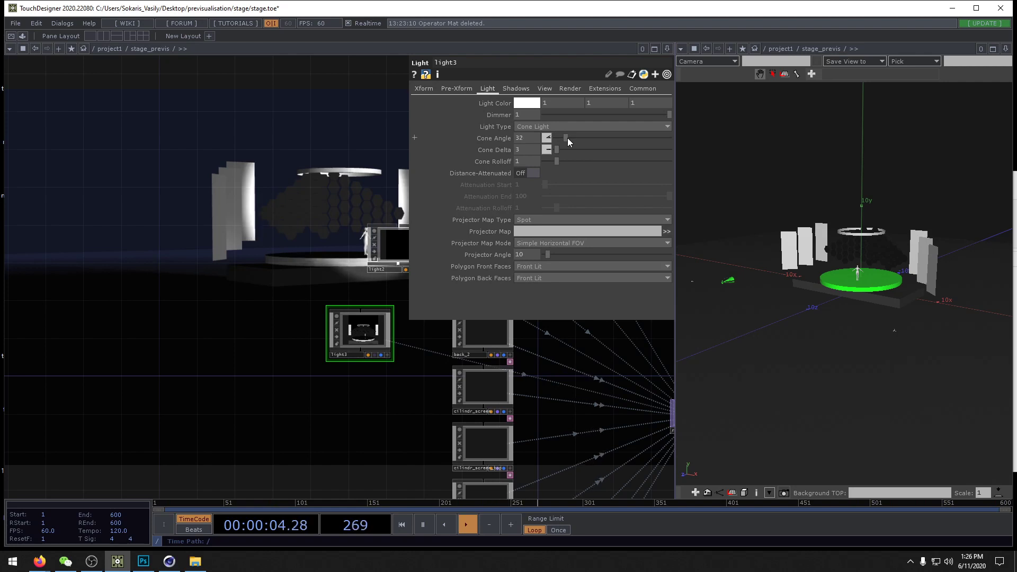
pyautogui.moveTo(395, 385); pyautogui.dragTo(369, 366)
pyautogui.scroll(6, 342, 313)
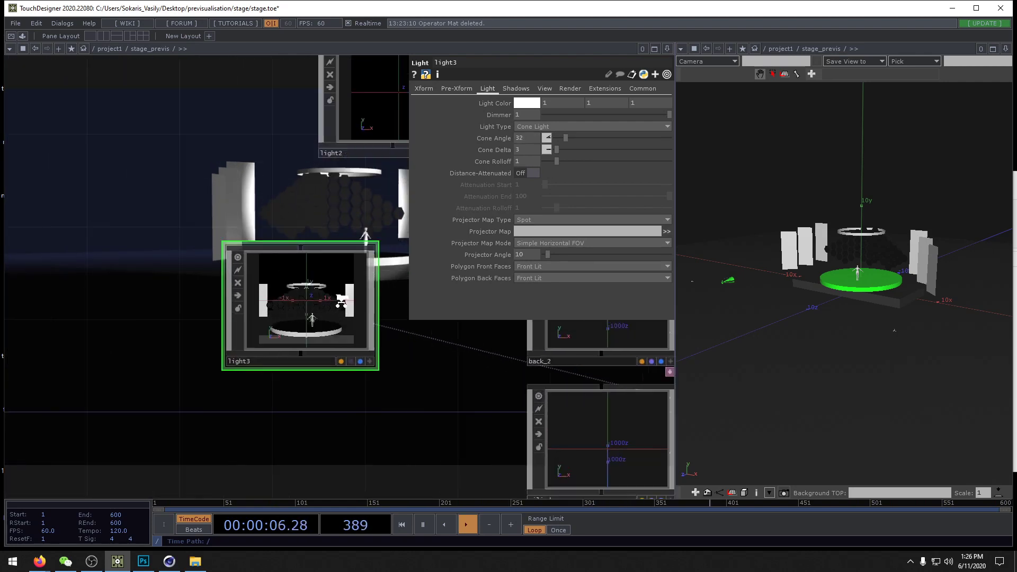
pyautogui.scroll(-4, 343, 303)
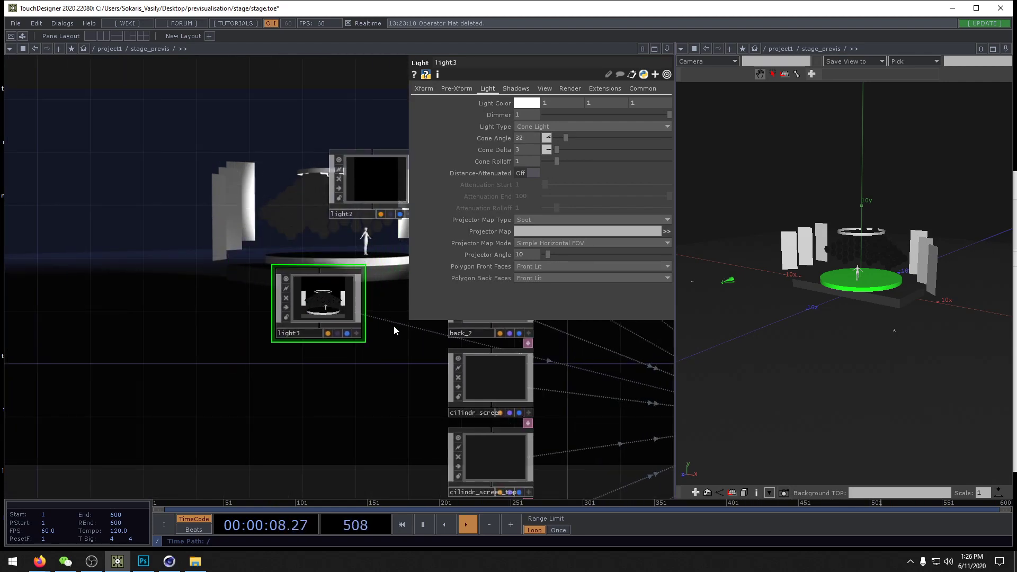
pyautogui.moveTo(304, 249); pyautogui.dragTo(225, 220)
pyautogui.moveTo(257, 290); pyautogui.dragTo(240, 331)
# Step: Change light3's view Projection from Perspective to Orthographic
pyautogui.click(516, 89)
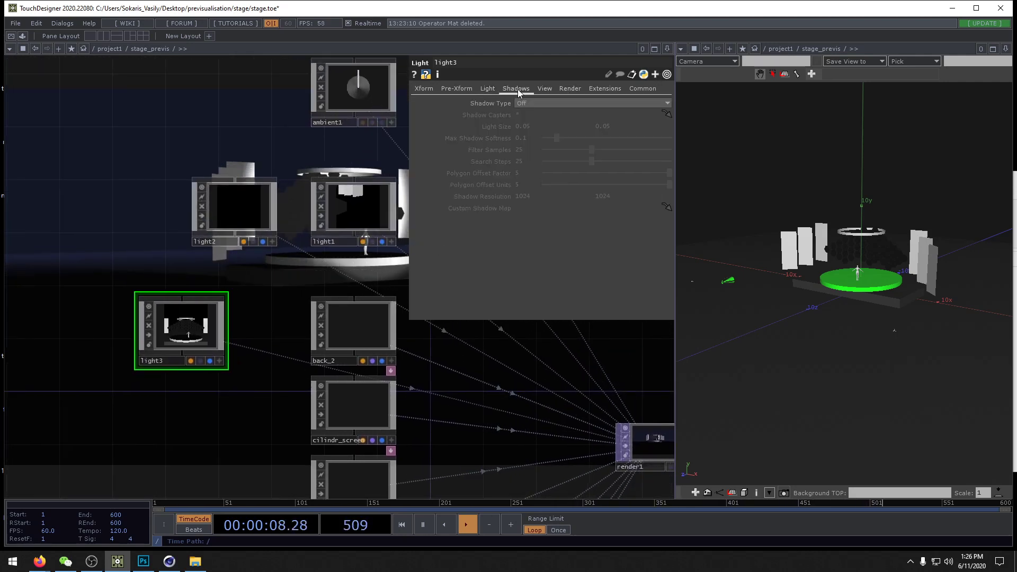
pyautogui.click(550, 90)
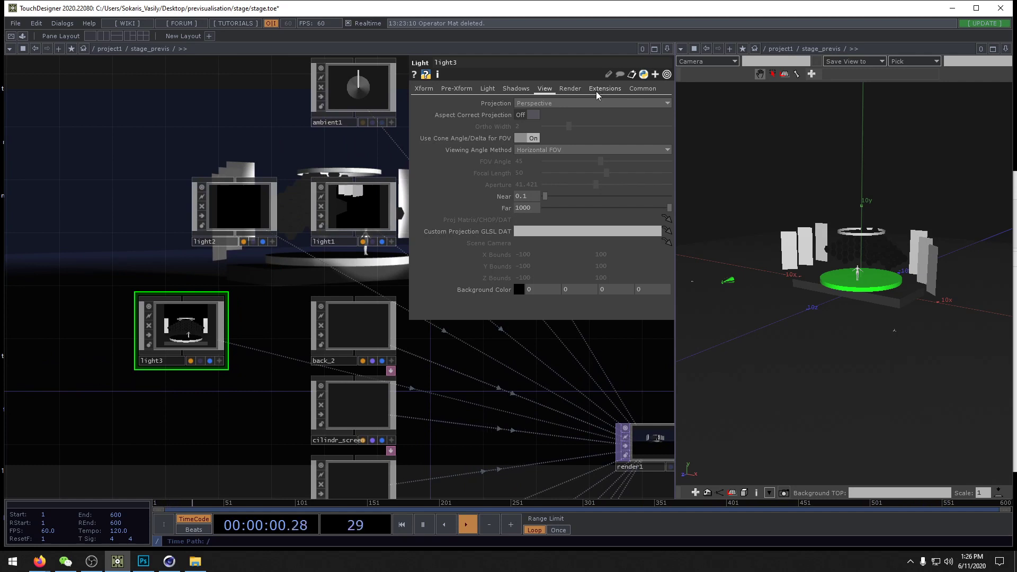
pyautogui.click(574, 104)
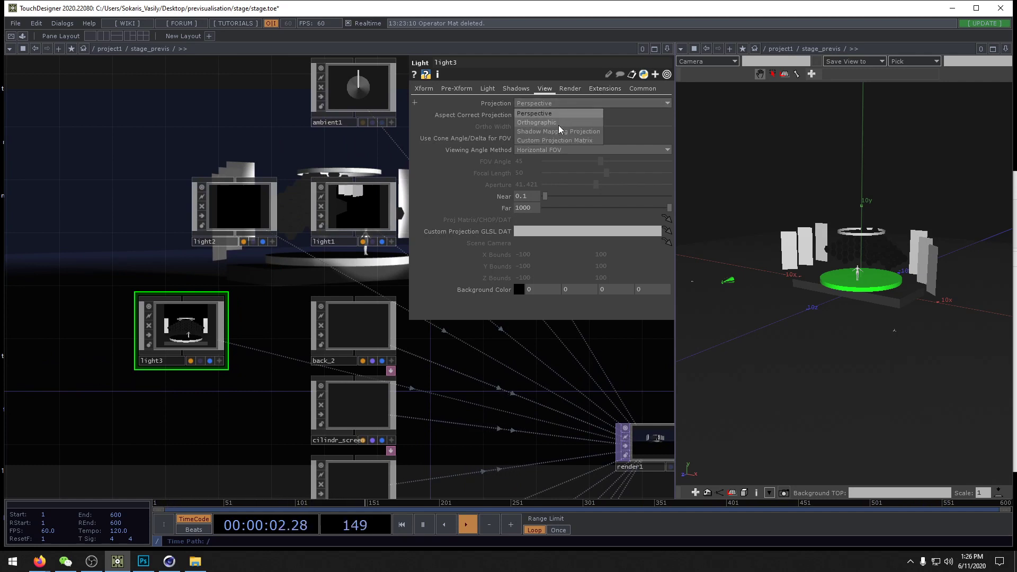
pyautogui.click(558, 124)
pyautogui.moveTo(245, 305); pyautogui.dragTo(342, 392)
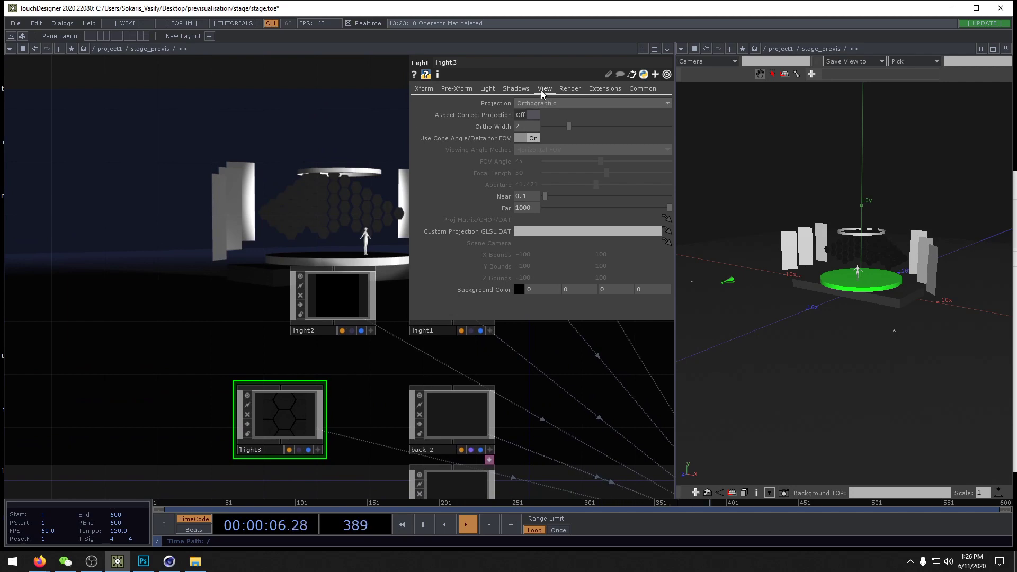
pyautogui.click(520, 90)
pyautogui.click(572, 88)
pyautogui.click(606, 88)
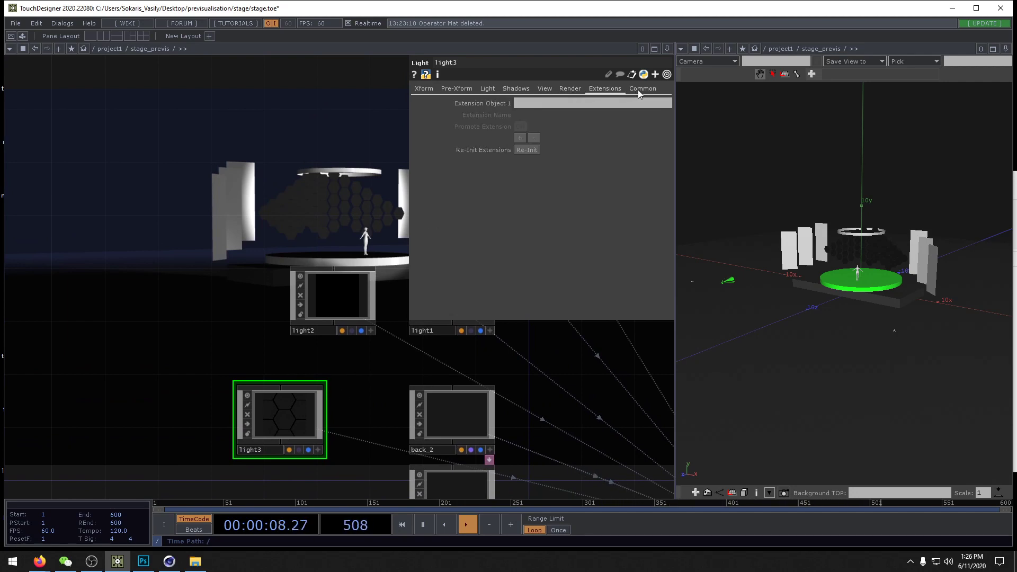
pyautogui.click(640, 90)
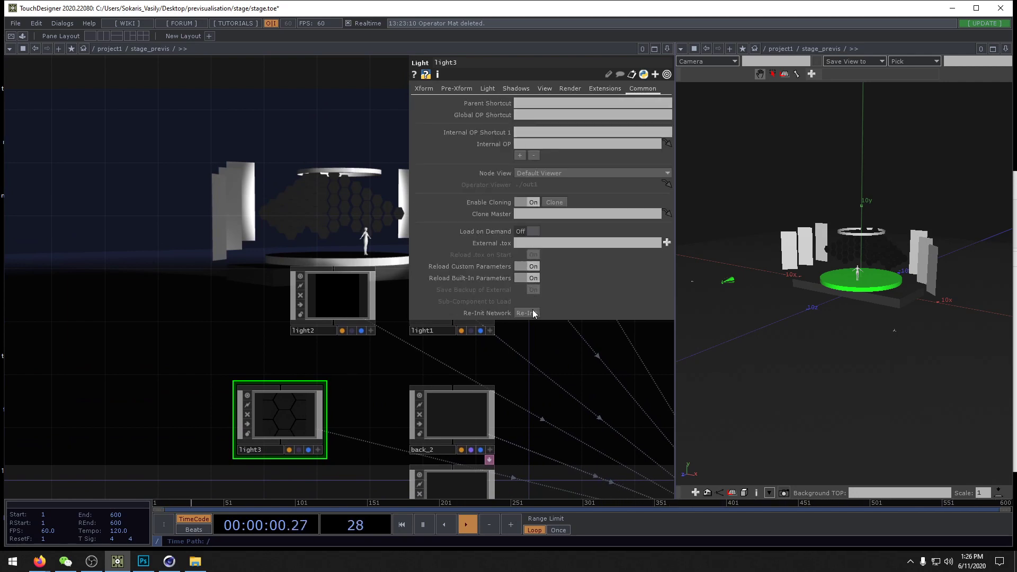
# Step: Bring back light3's light parameters and add a Movie File In TOP beside light3 in the network
pyautogui.click(489, 89)
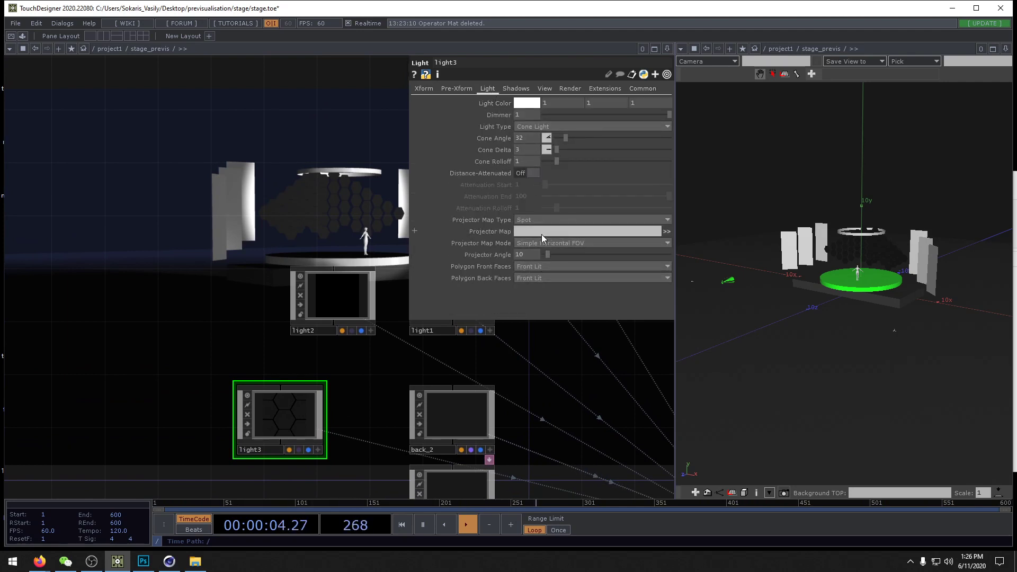
pyautogui.moveTo(87, 368); pyautogui.dragTo(202, 332)
pyautogui.press('Tab')
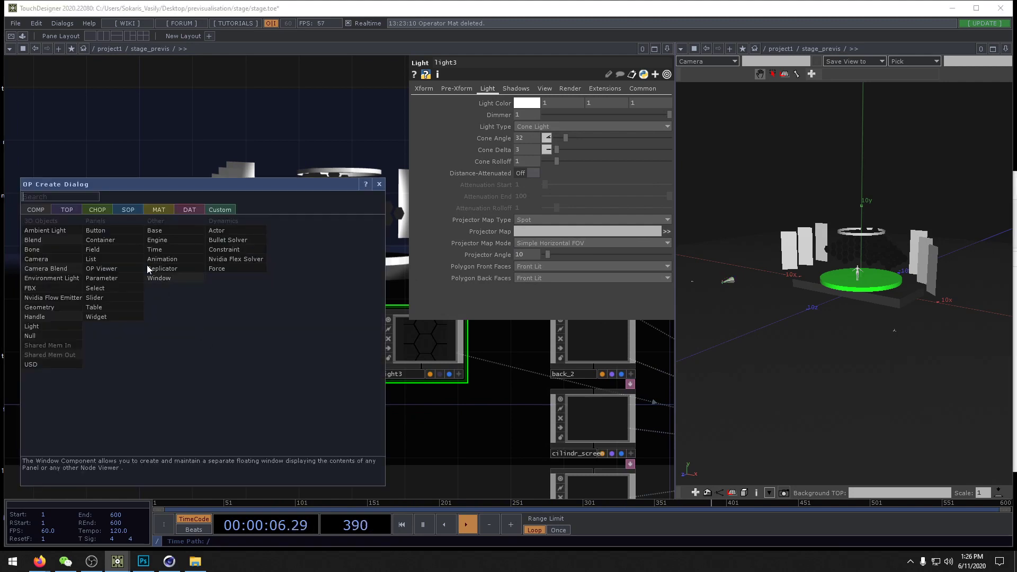
pyautogui.click(67, 208)
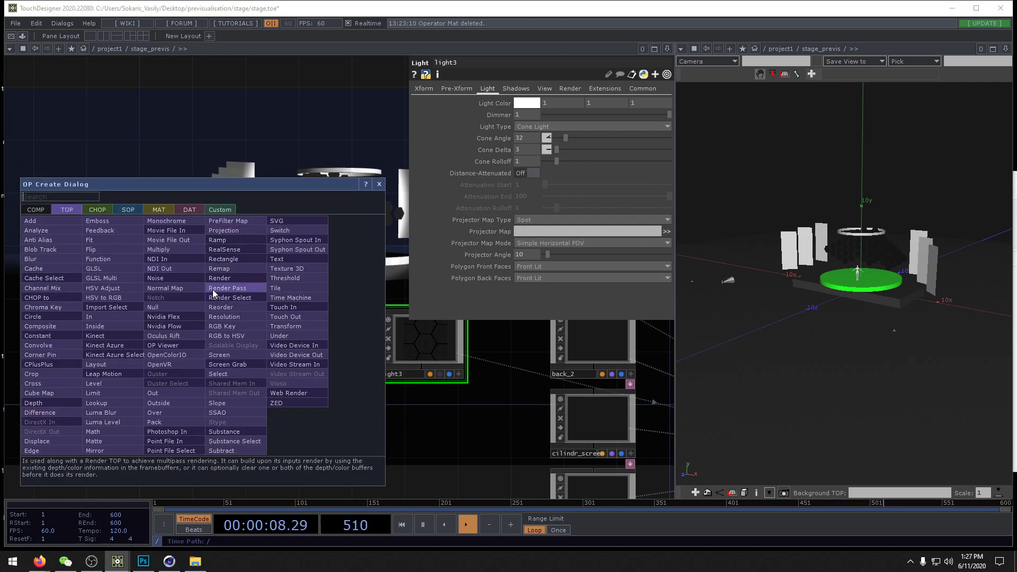
pyautogui.click(168, 231)
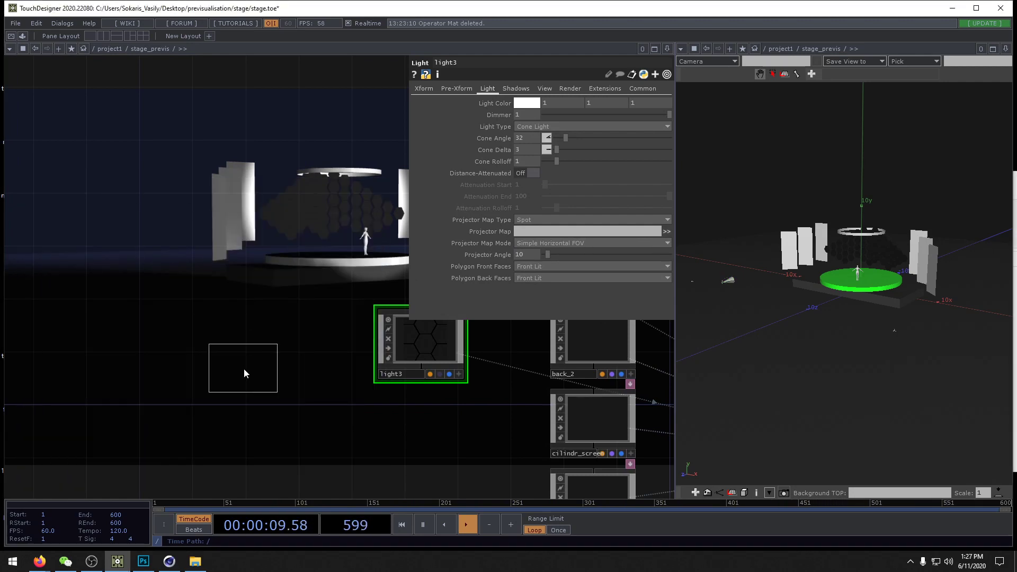
pyautogui.click(227, 345)
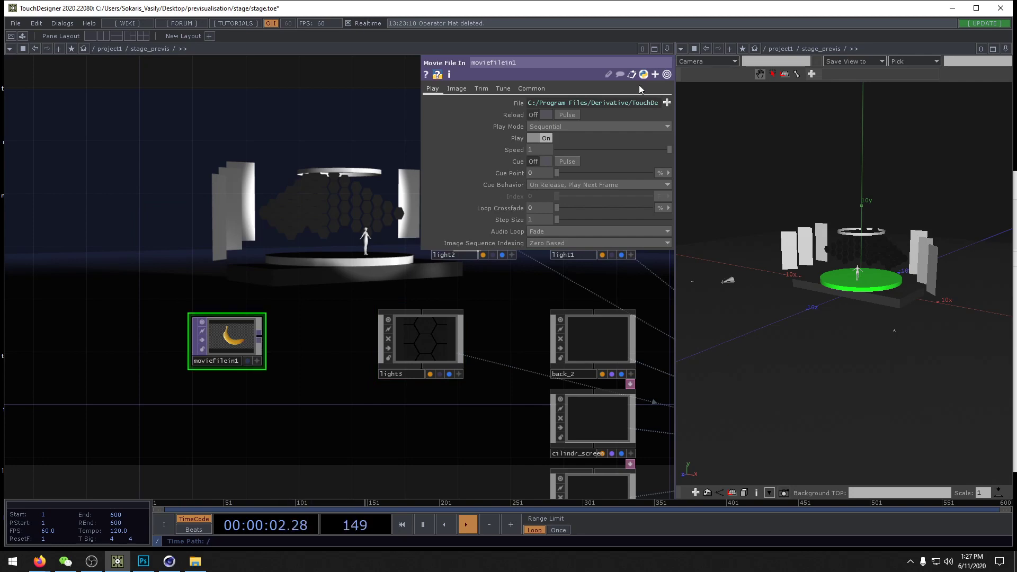
# Step: Load the sample image BoxMap.tif into the Movie File In TOP and move the node farther away from light3
pyautogui.click(667, 103)
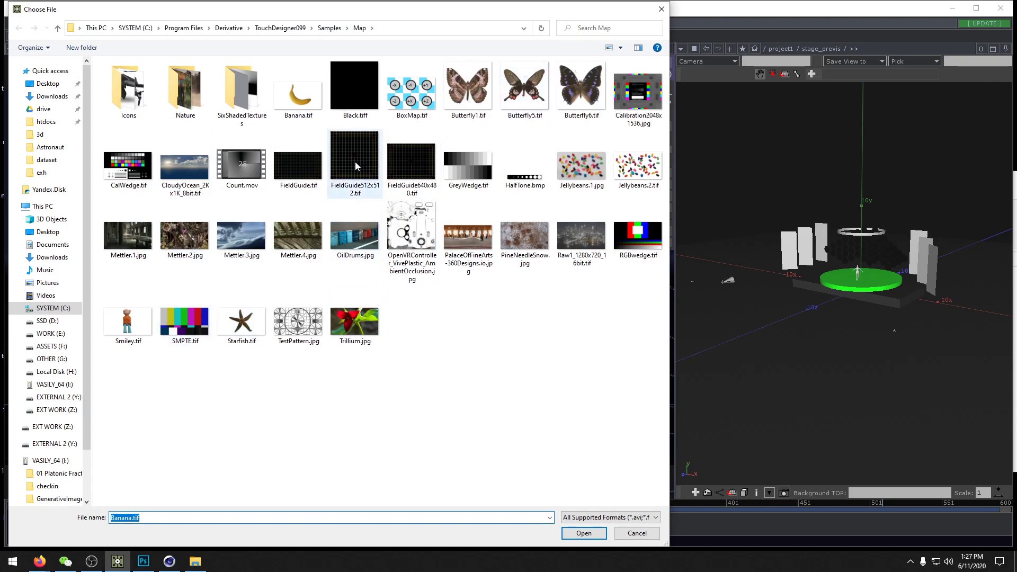
pyautogui.doubleClick(411, 90)
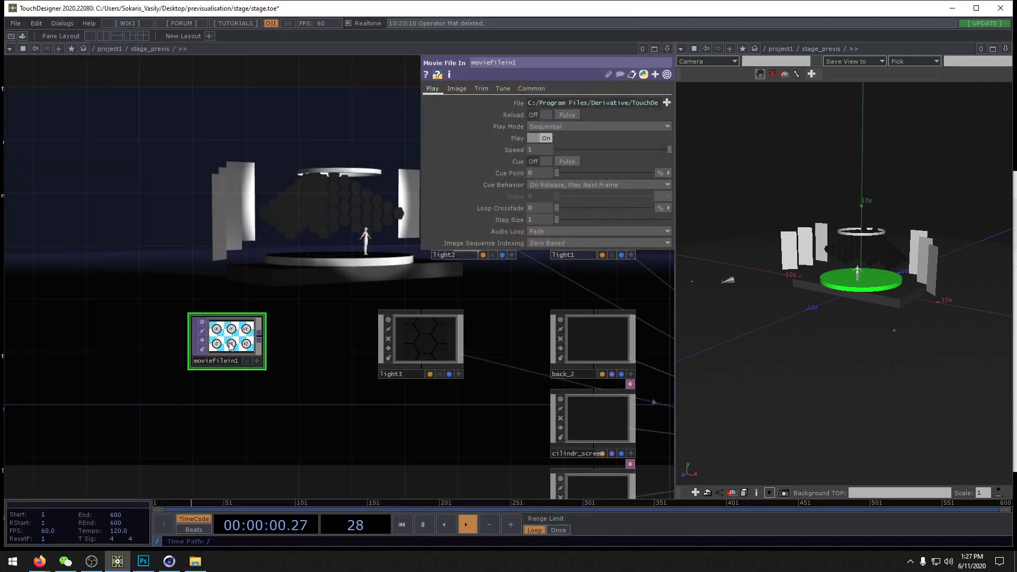
pyautogui.moveTo(231, 346); pyautogui.dragTo(153, 346)
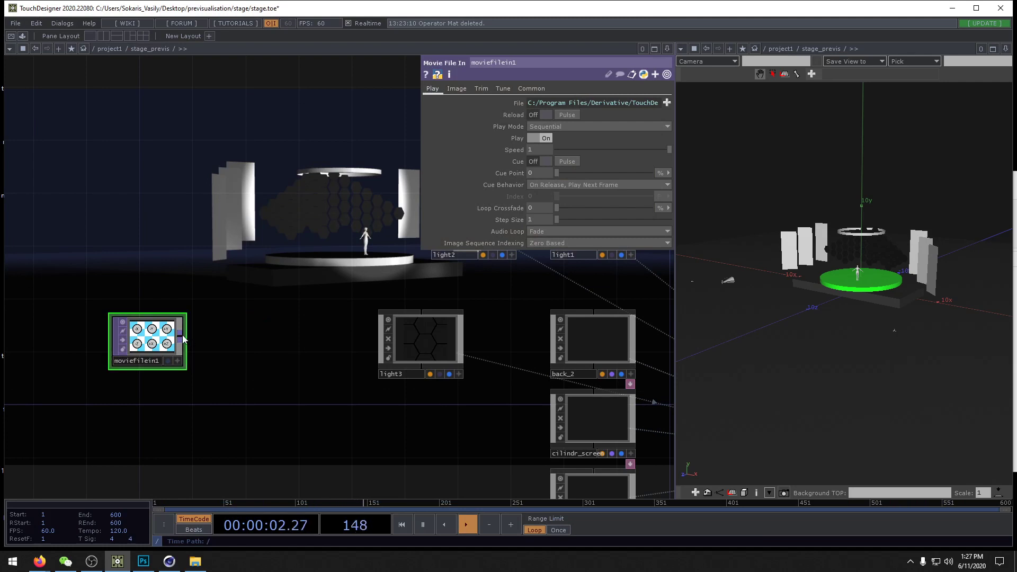
# Step: Add a Null TOP connected to the output of the Movie File In TOP, placed before light3
pyautogui.press('Tab')
pyautogui.click(174, 335)
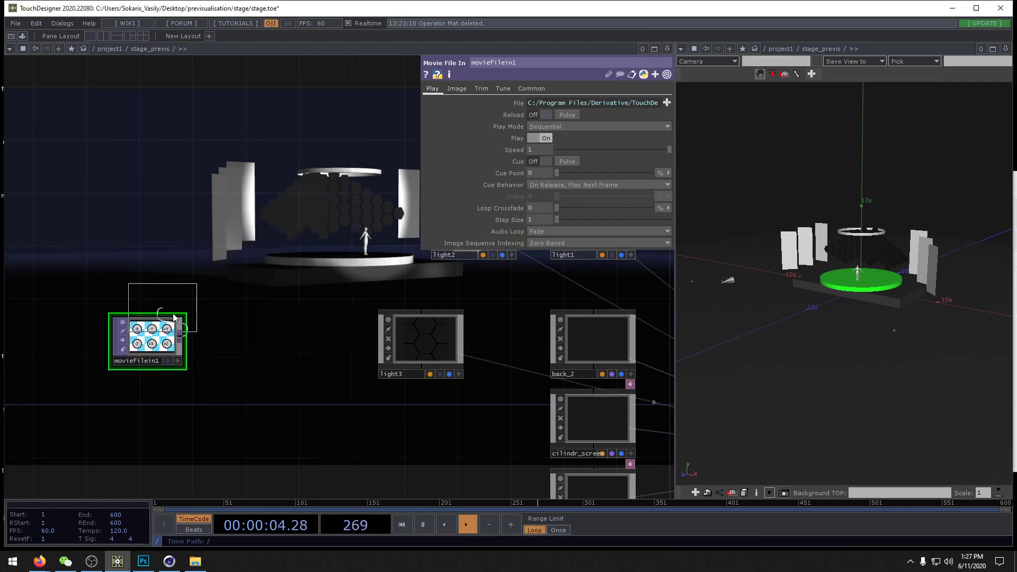
pyautogui.click(283, 340)
# Step: Assign the new Null TOP as light3's Projector Map
pyautogui.click(409, 338)
pyautogui.moveTo(300, 339); pyautogui.dragTo(534, 231)
pyautogui.moveTo(342, 240); pyautogui.dragTo(261, 275)
pyautogui.moveTo(325, 305); pyautogui.dragTo(303, 317)
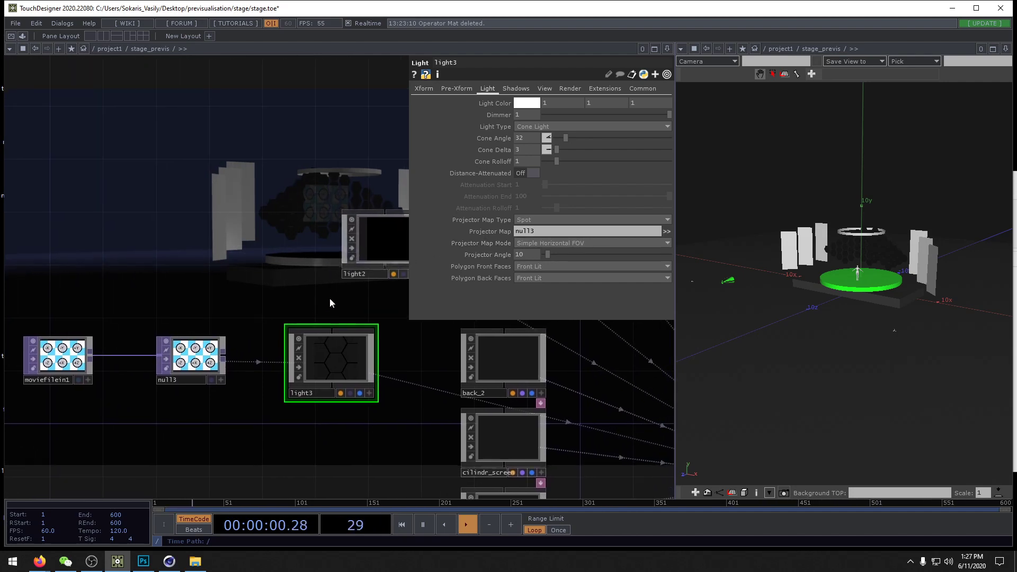
# Step: Go up to the project1 network, check the stage_previs container's viewer, and return inside stage_previs
pyautogui.moveTo(848, 337); pyautogui.dragTo(814, 286)
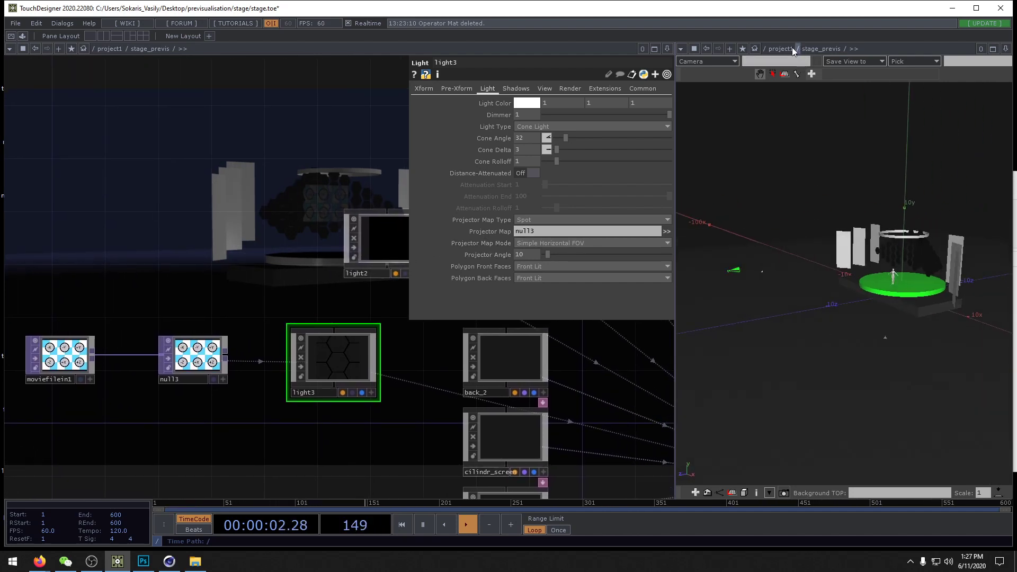
pyautogui.moveTo(415, 365); pyautogui.dragTo(399, 364)
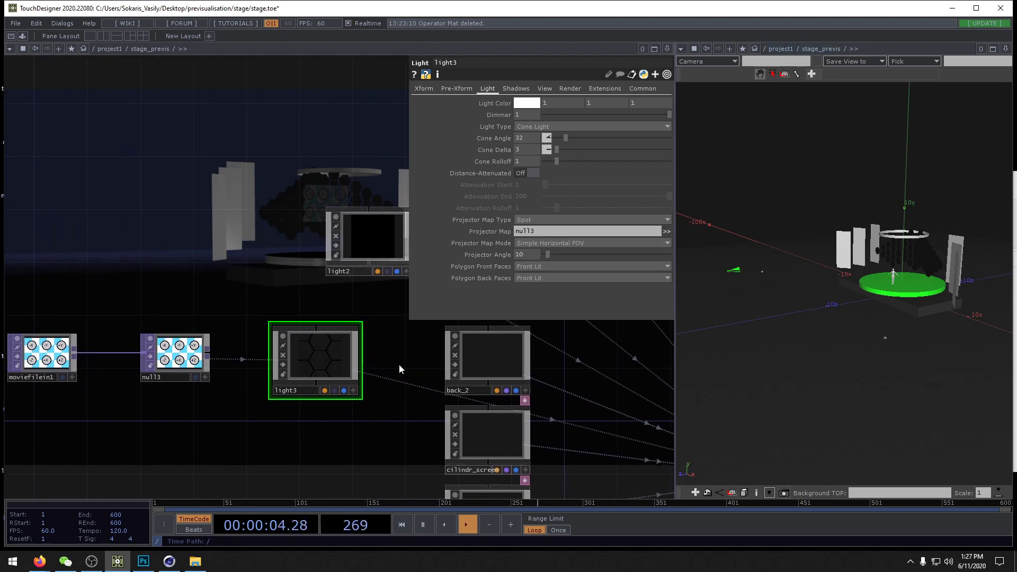
pyautogui.press('u')
pyautogui.moveTo(487, 429); pyautogui.dragTo(164, 426)
pyautogui.scroll(2, 227, 212)
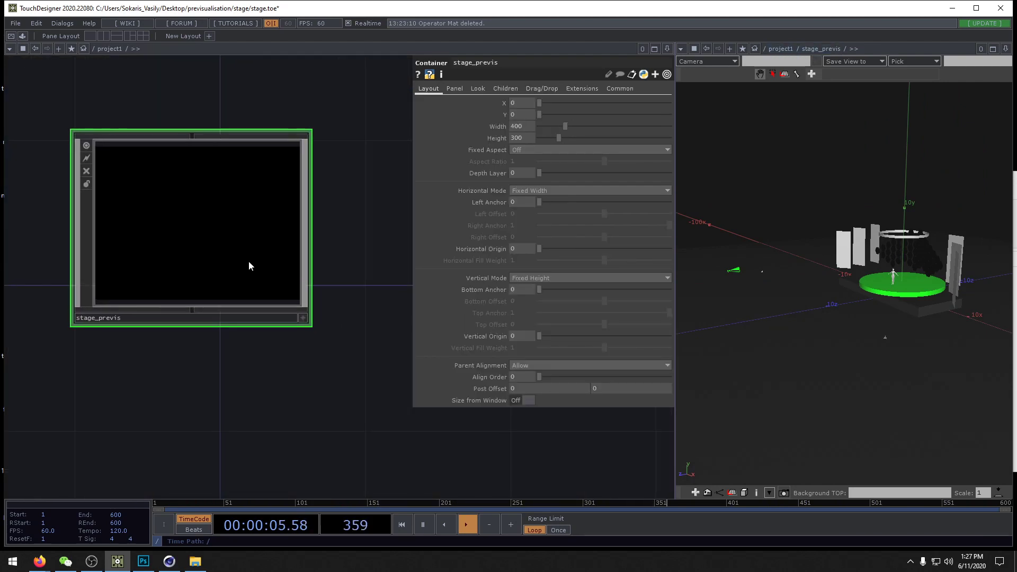
pyautogui.click(302, 317)
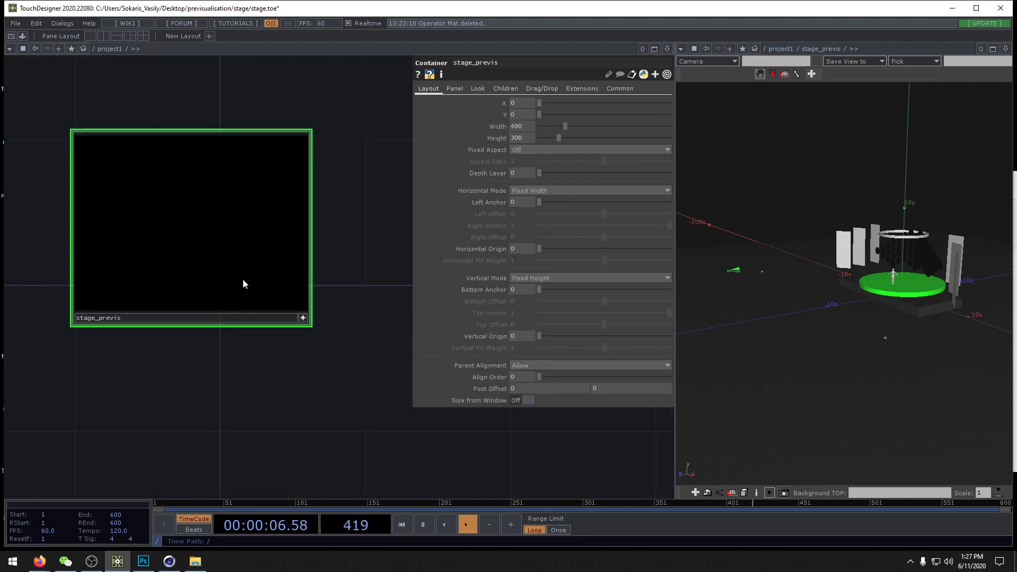
pyautogui.click(303, 318)
pyautogui.press('i')
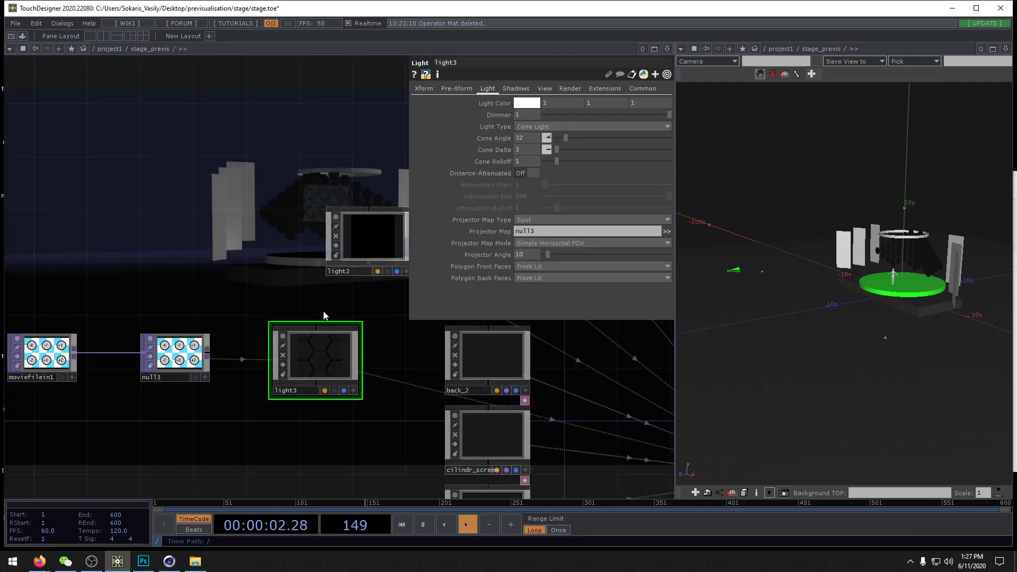
# Step: Inspect the hexagon backdrop in back_2's active viewer from another angle, and deactivate the viewer
pyautogui.moveTo(397, 310); pyautogui.dragTo(162, 292)
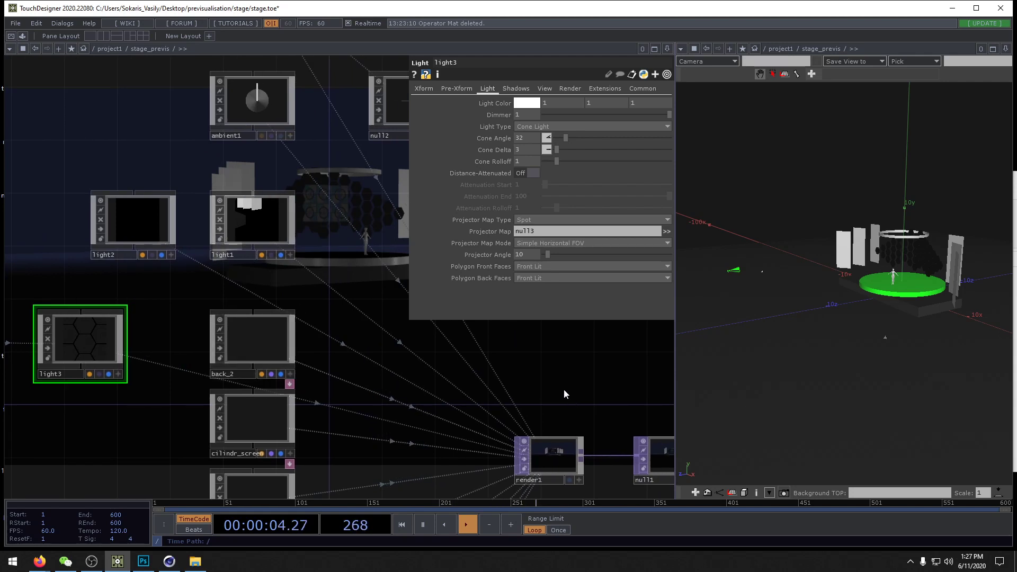
pyautogui.moveTo(564, 395); pyautogui.dragTo(302, 233)
pyautogui.click(335, 297)
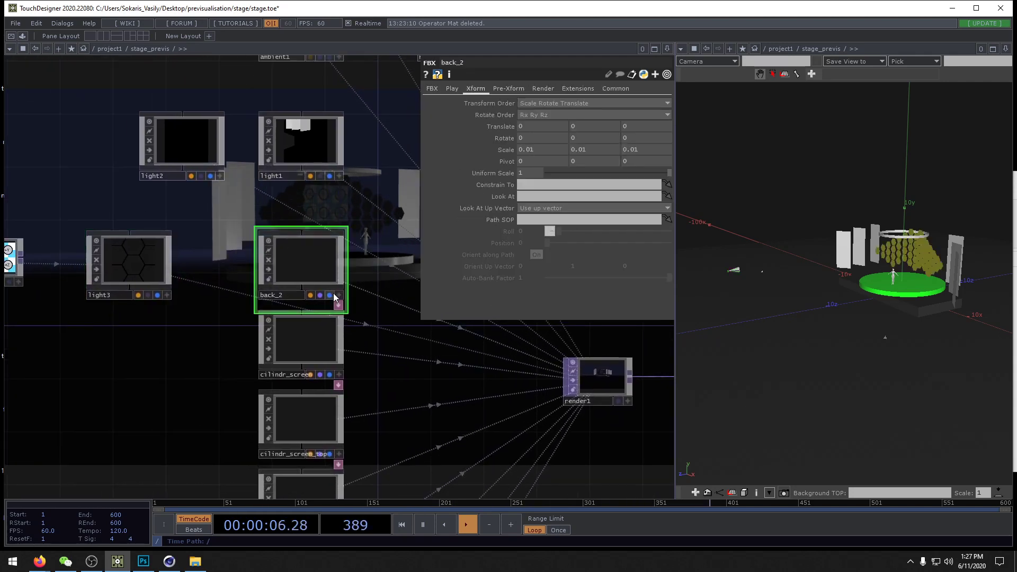
pyautogui.click(336, 295)
pyautogui.scroll(4, 314, 277)
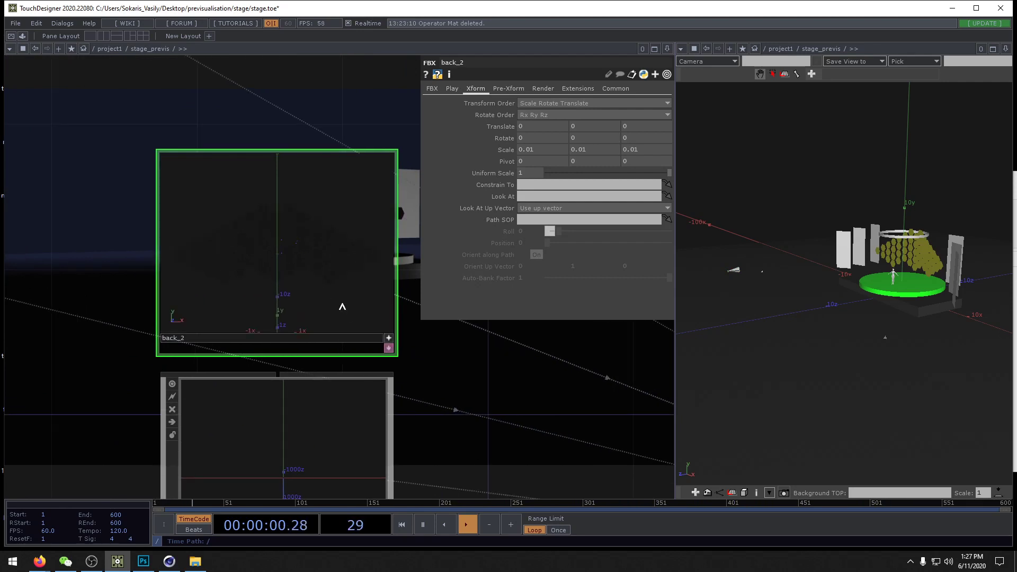
pyautogui.moveTo(340, 303)
pyautogui.mouseDown()
pyautogui.moveTo(284, 295)
pyautogui.moveTo(288, 281)
pyautogui.moveTo(338, 311)
pyautogui.mouseUp()
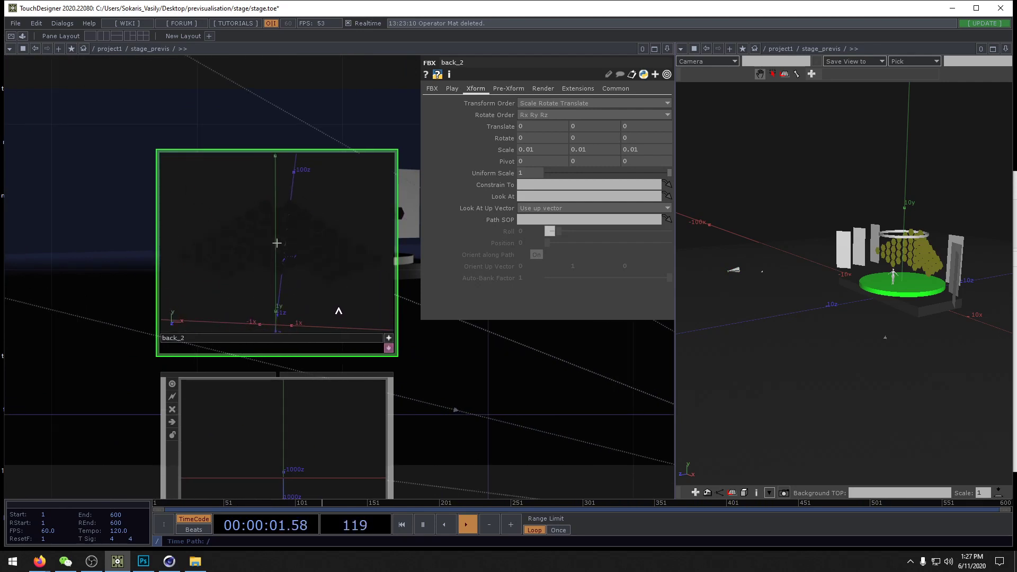
pyautogui.click(389, 337)
pyautogui.scroll(-4, 201, 357)
# Step: Set light3's Dimmer to 8 and its Cone Angle to 29
pyautogui.moveTo(202, 357); pyautogui.dragTo(344, 380)
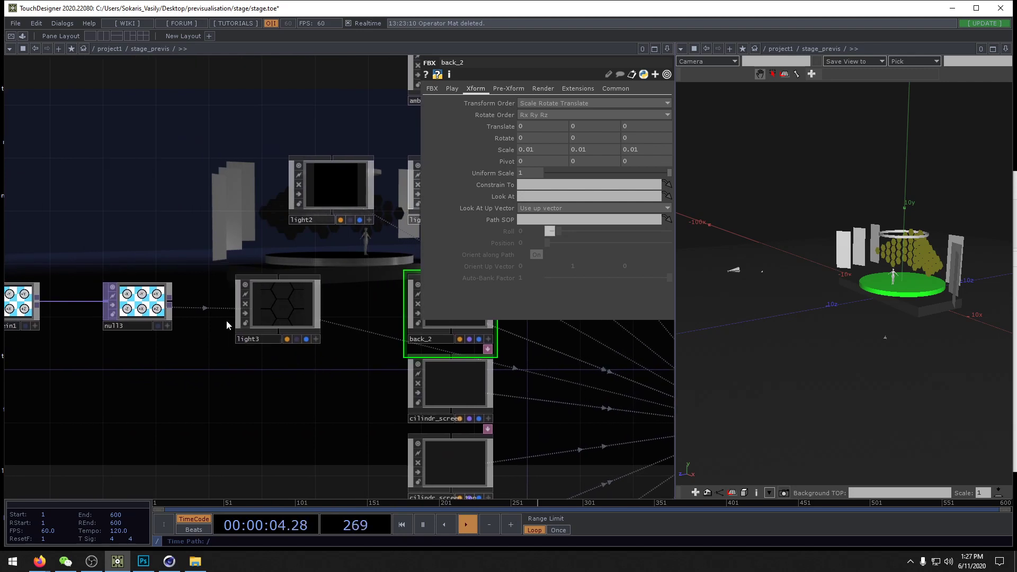
pyautogui.moveTo(241, 376); pyautogui.dragTo(289, 386)
pyautogui.moveTo(309, 241); pyautogui.dragTo(395, 304)
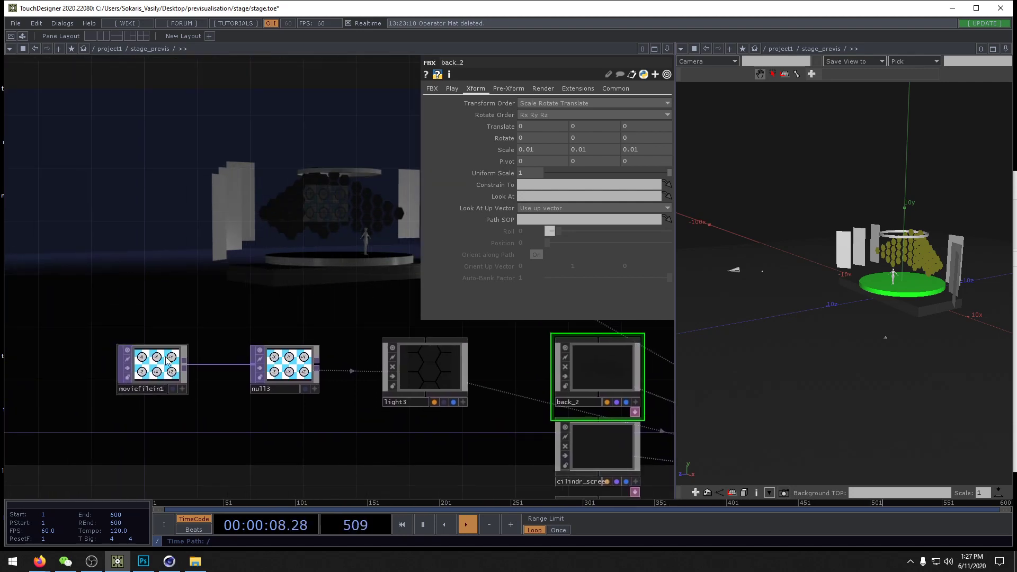
pyautogui.click(154, 368)
pyautogui.click(415, 368)
pyautogui.moveTo(308, 289); pyautogui.dragTo(231, 278)
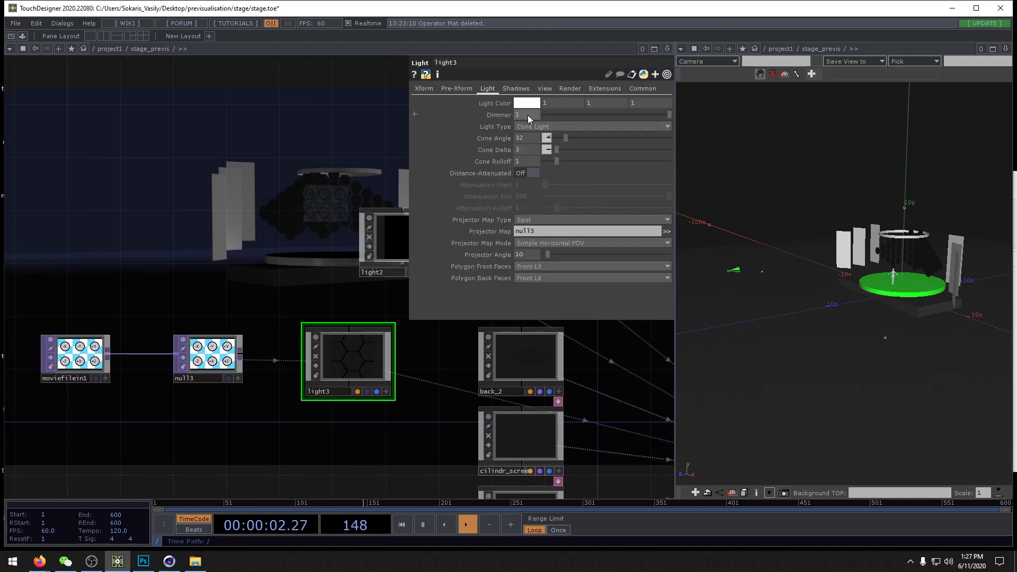
pyautogui.moveTo(523, 112); pyautogui.dragTo(572, 105, button='middle')
pyautogui.moveTo(265, 275); pyautogui.dragTo(245, 304)
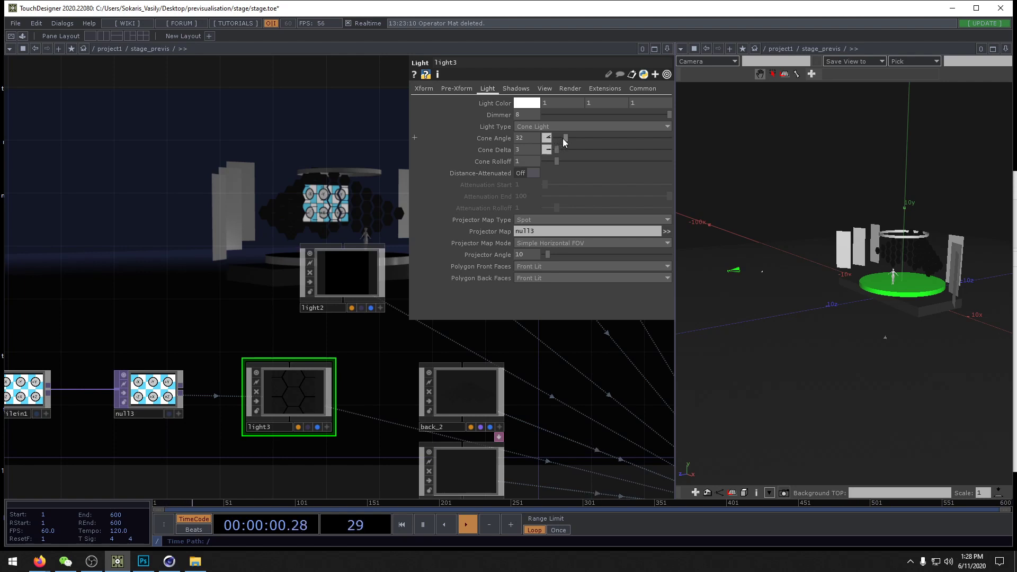
pyautogui.moveTo(578, 138); pyautogui.dragTo(565, 138)
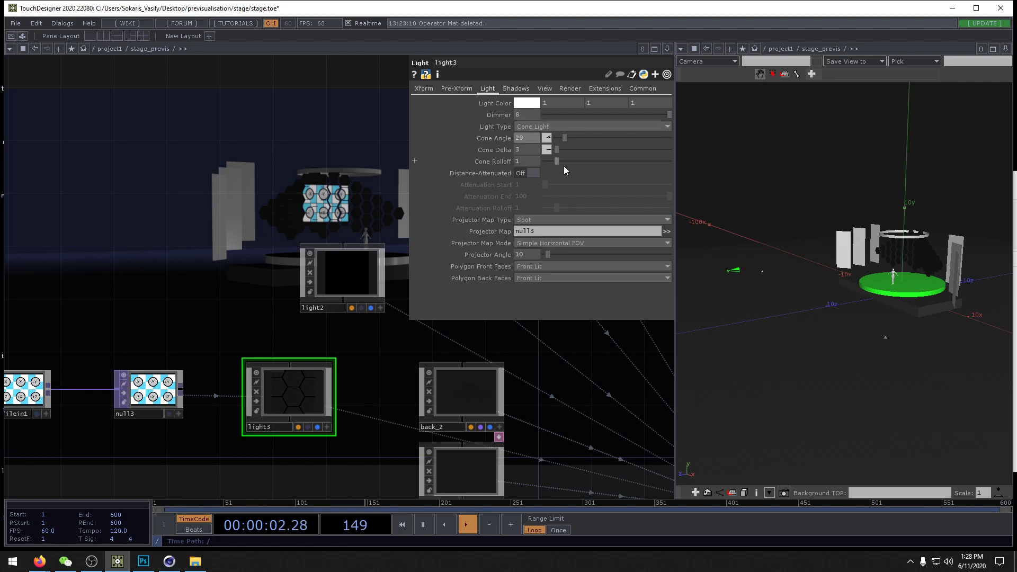
# Step: Set light3's Ortho Width to 10 and change its view Projection to Perspective
pyautogui.click(516, 88)
pyautogui.click(429, 88)
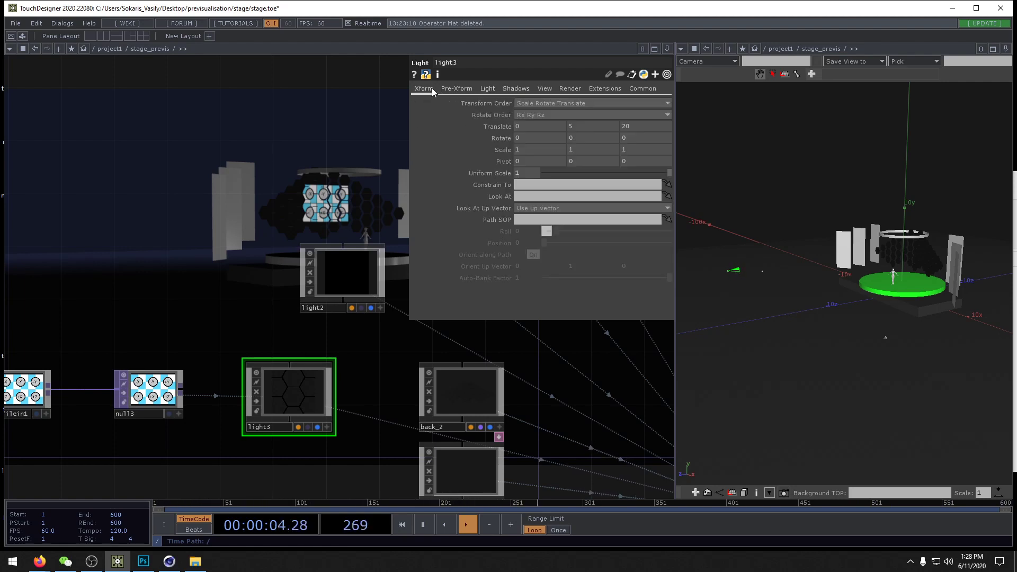
pyautogui.click(511, 88)
pyautogui.click(547, 88)
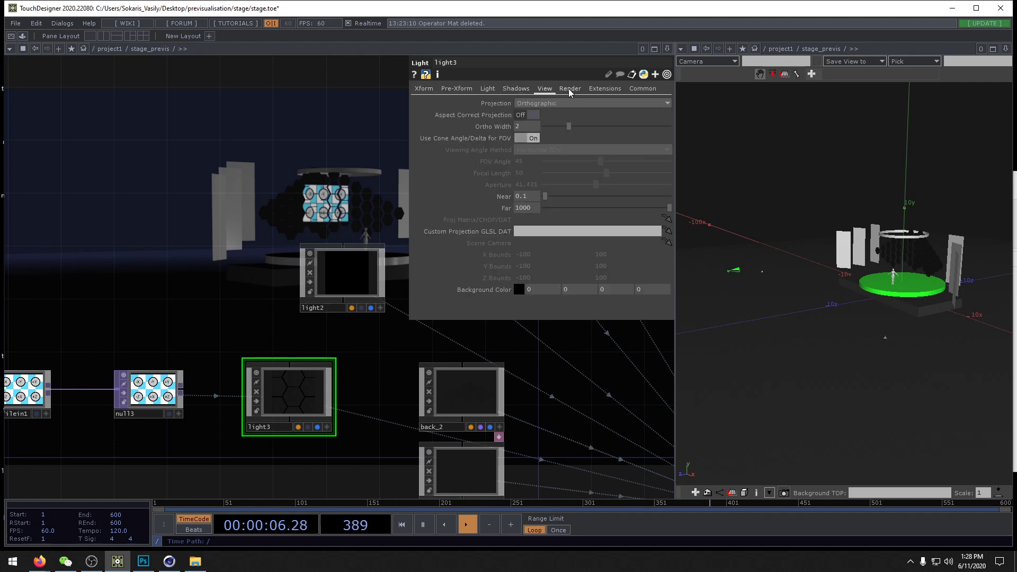
pyautogui.moveTo(571, 127); pyautogui.dragTo(714, 129)
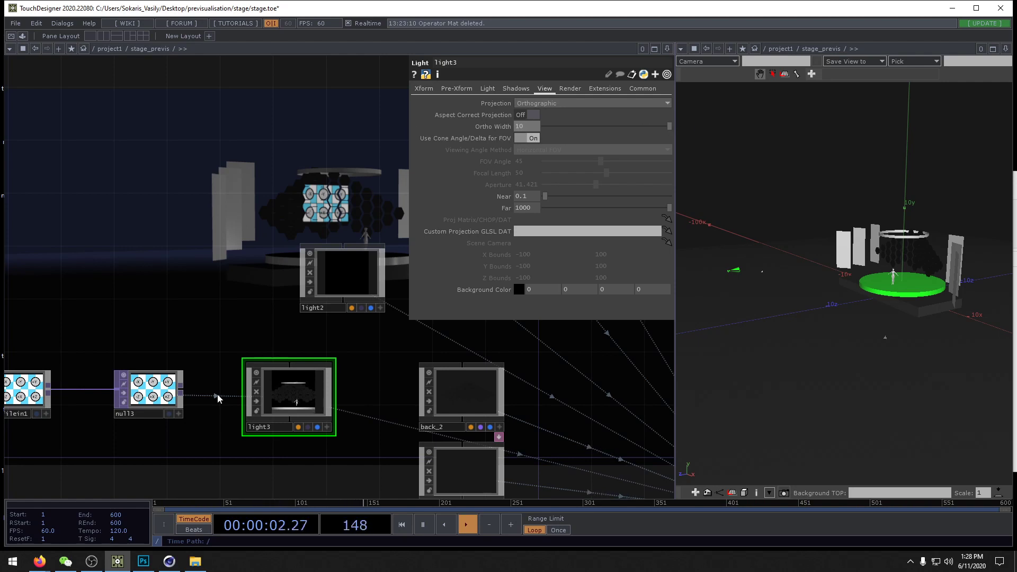
pyautogui.click(535, 139)
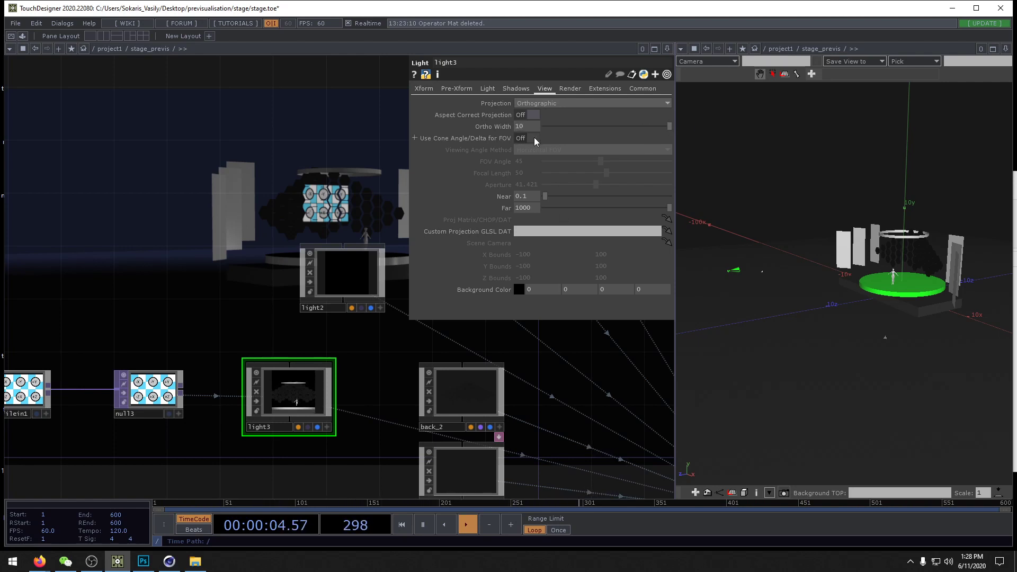
pyautogui.click(532, 104)
pyautogui.click(533, 114)
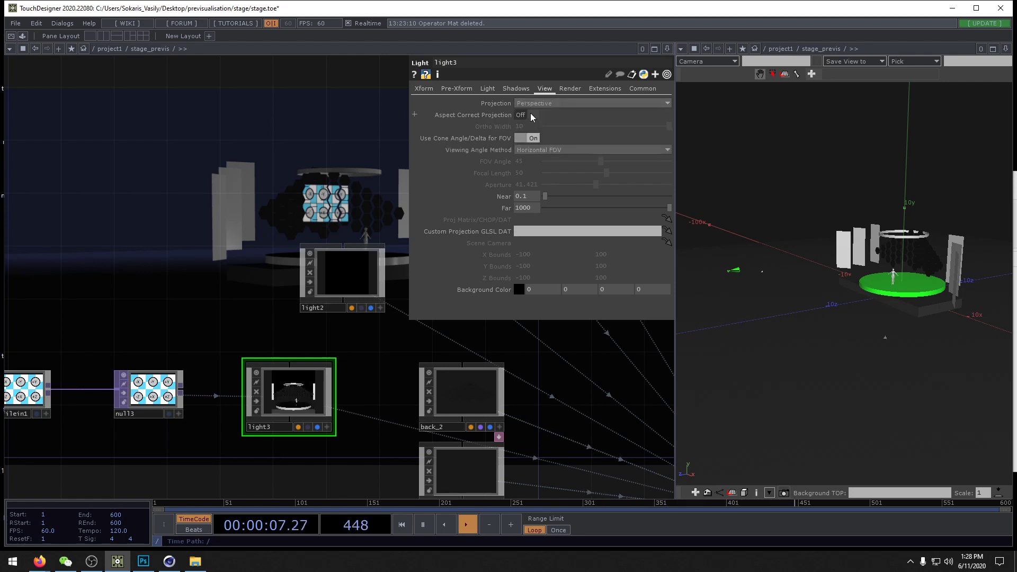
pyautogui.click(429, 90)
pyautogui.click(443, 88)
pyautogui.click(422, 89)
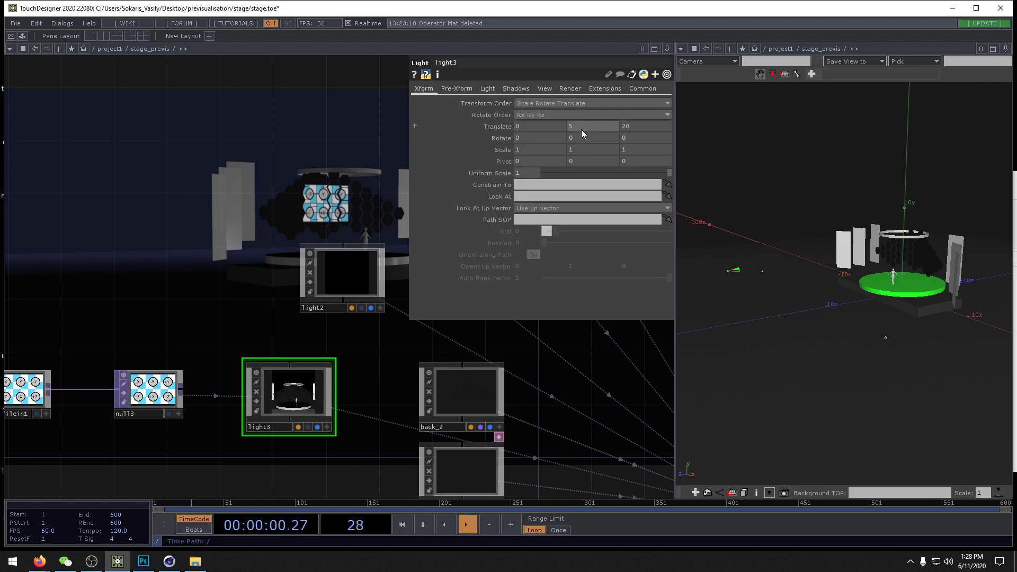
pyautogui.moveTo(580, 128); pyautogui.dragTo(580, 111)
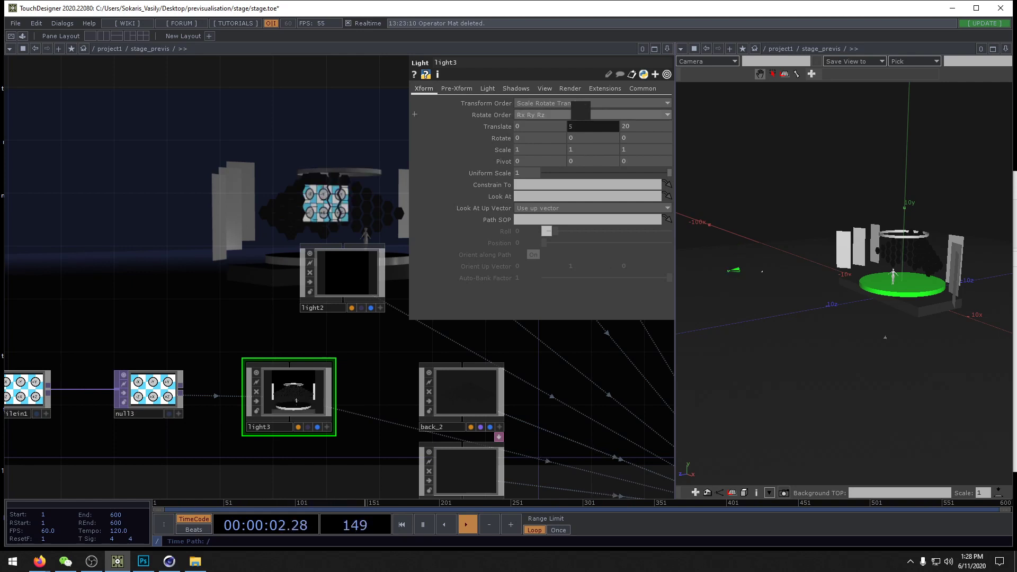
# Step: Set light3's Cone Angle to 57 and its Projector Angle to 33
pyautogui.click(465, 90)
pyautogui.click(487, 88)
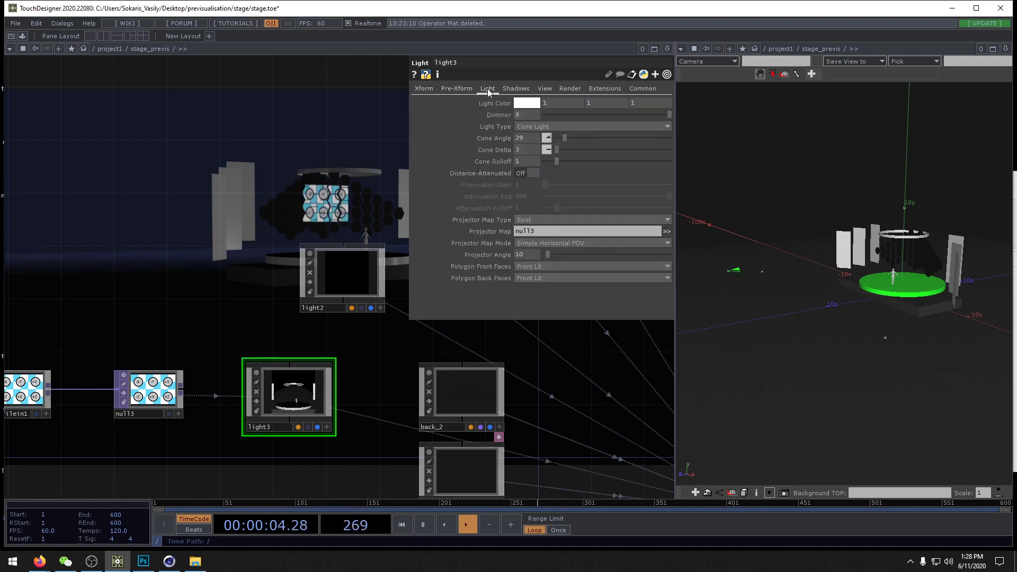
pyautogui.moveTo(564, 138)
pyautogui.mouseDown()
pyautogui.moveTo(582, 139)
pyautogui.moveTo(574, 140)
pyautogui.mouseUp()
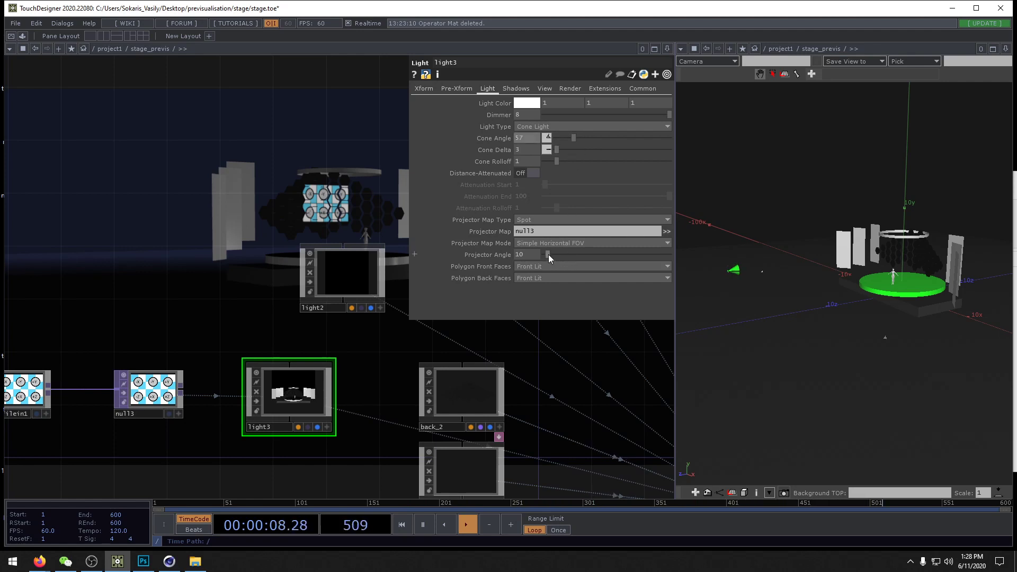
pyautogui.moveTo(548, 255); pyautogui.dragTo(555, 253)
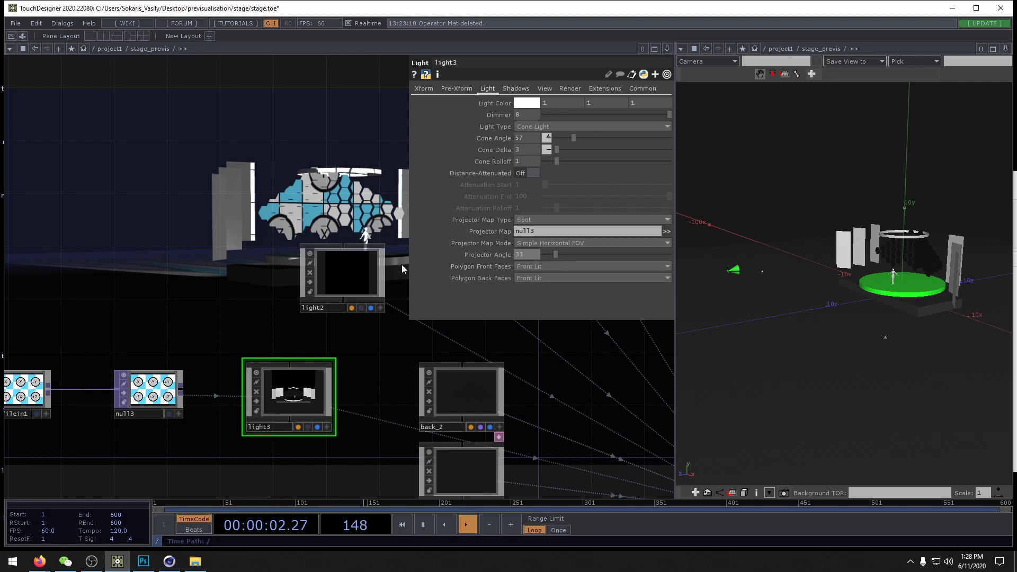
# Step: Examine light3's viewer closely and compare it with the map projected on the hexagon backdrop in the background render
pyautogui.moveTo(385, 215); pyautogui.dragTo(305, 216)
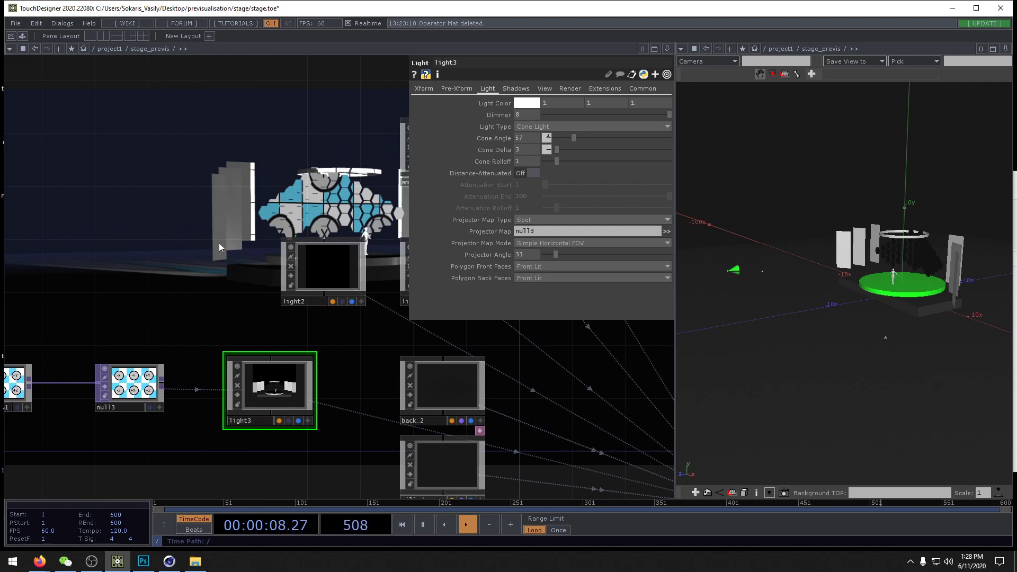
pyautogui.moveTo(268, 405); pyautogui.dragTo(344, 319)
pyautogui.scroll(5, 345, 319)
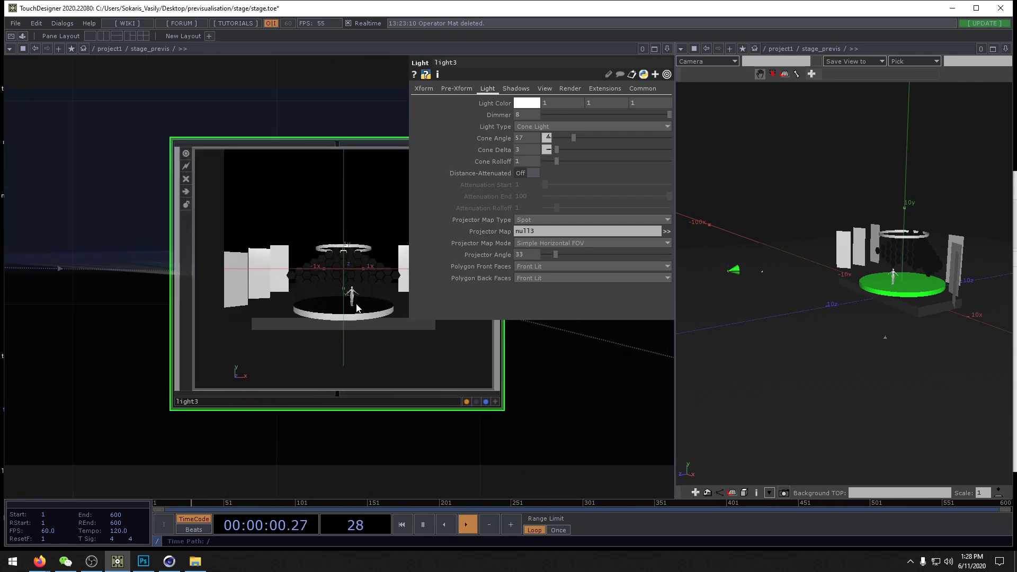
pyautogui.scroll(-4, 356, 303)
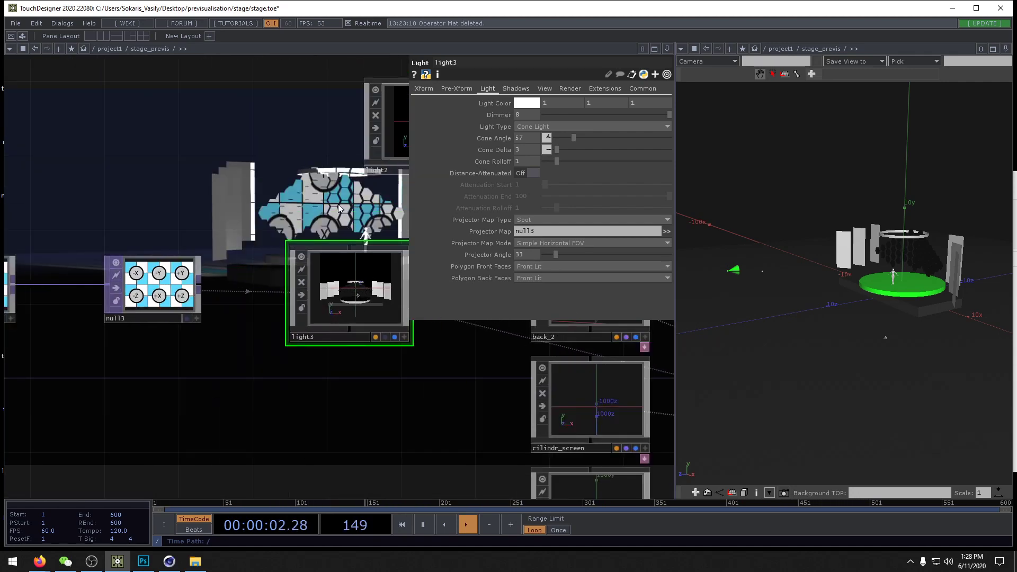
pyautogui.moveTo(572, 331); pyautogui.dragTo(363, 170)
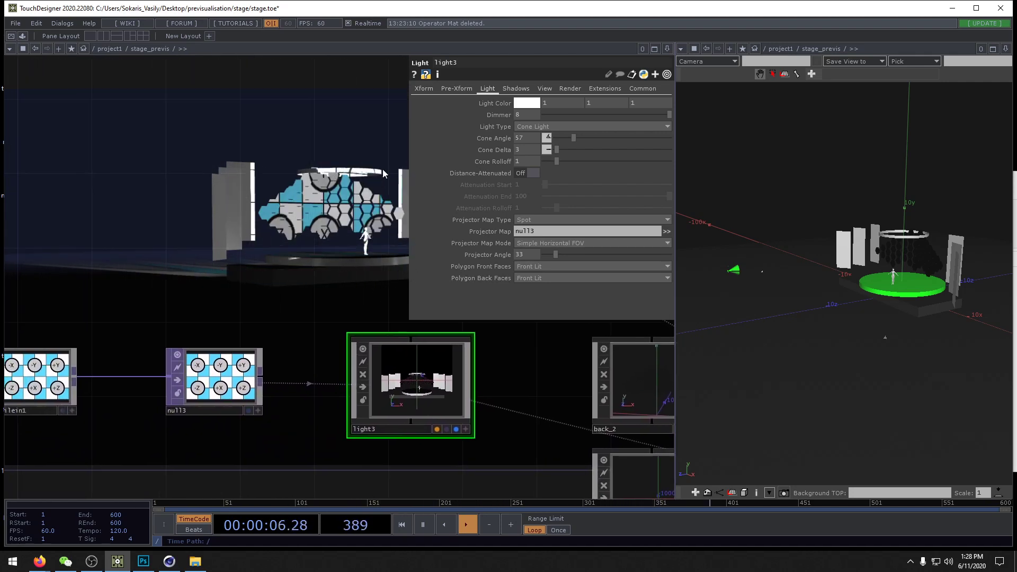
pyautogui.moveTo(369, 288); pyautogui.dragTo(260, 302)
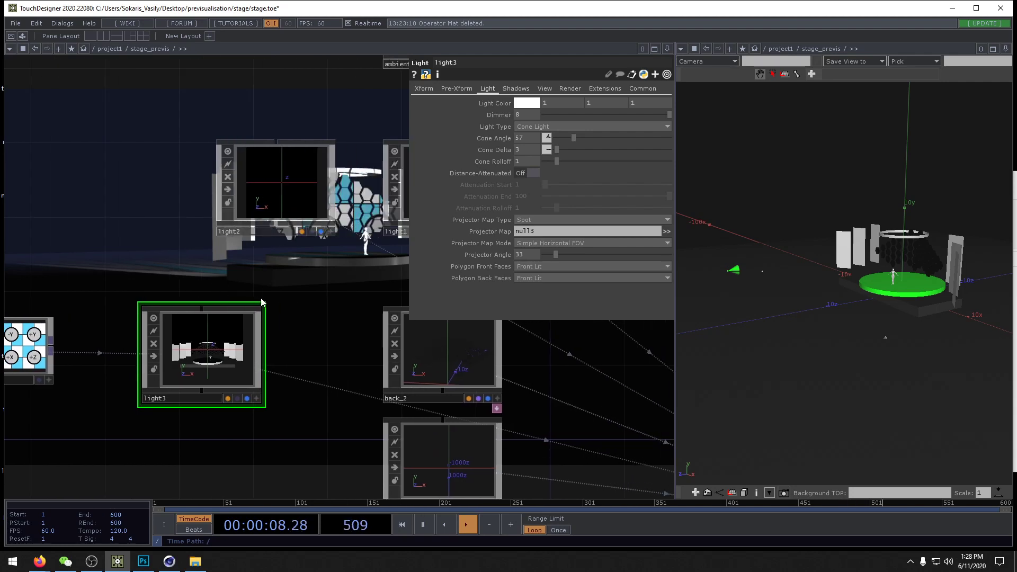
pyautogui.scroll(-2, 323, 287)
pyautogui.moveTo(322, 287); pyautogui.dragTo(371, 318)
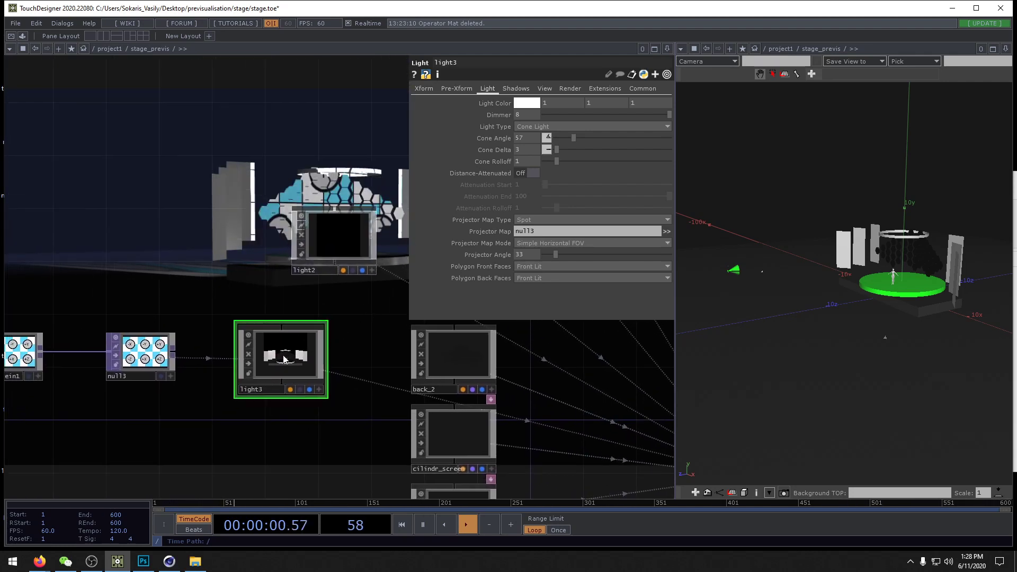
# Step: Look through light3's transform, light, shadow, view, render, extension and common parameters
pyautogui.click(458, 88)
pyautogui.click(528, 88)
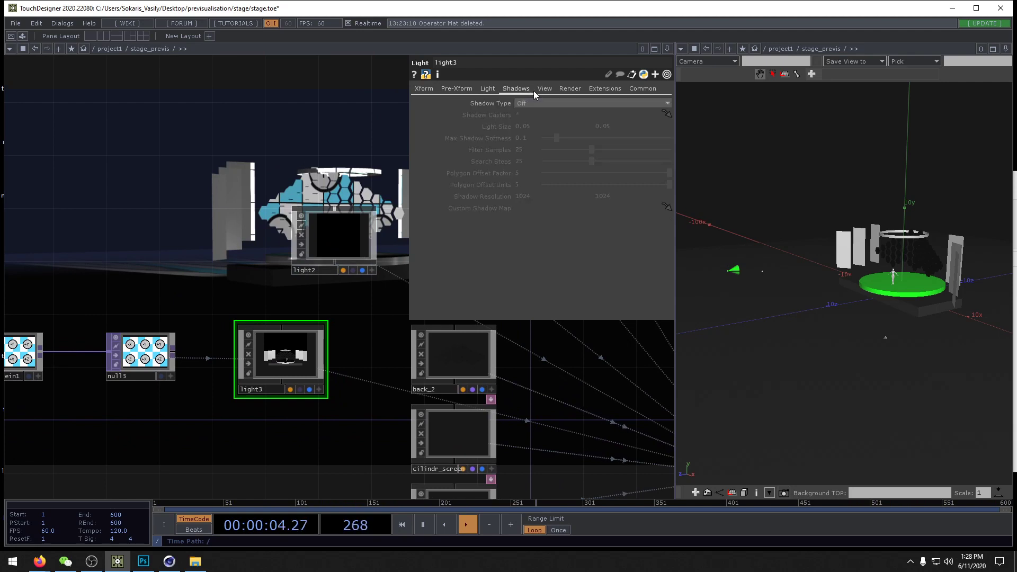
pyautogui.click(543, 89)
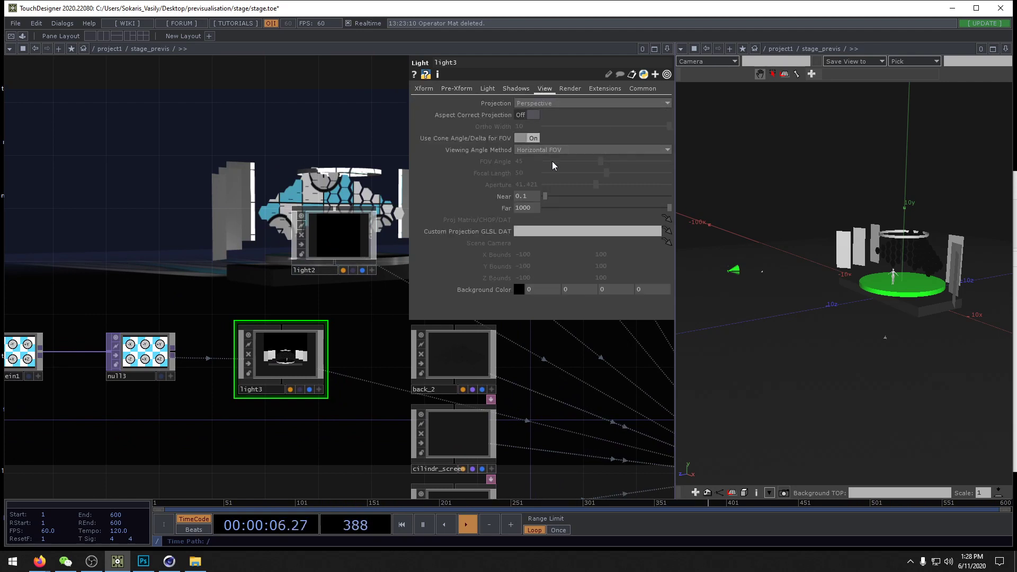
pyautogui.click(574, 89)
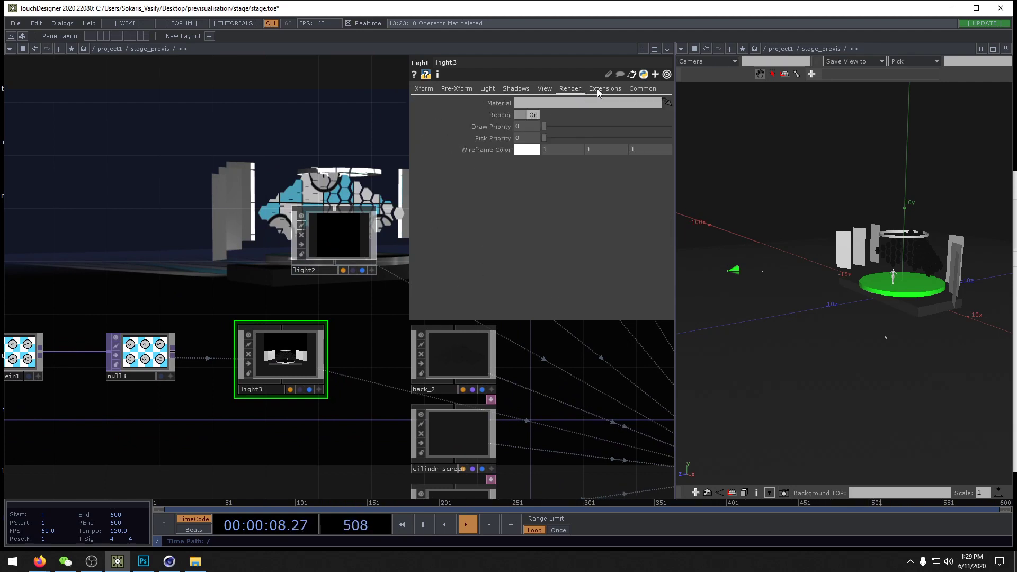
pyautogui.click(596, 88)
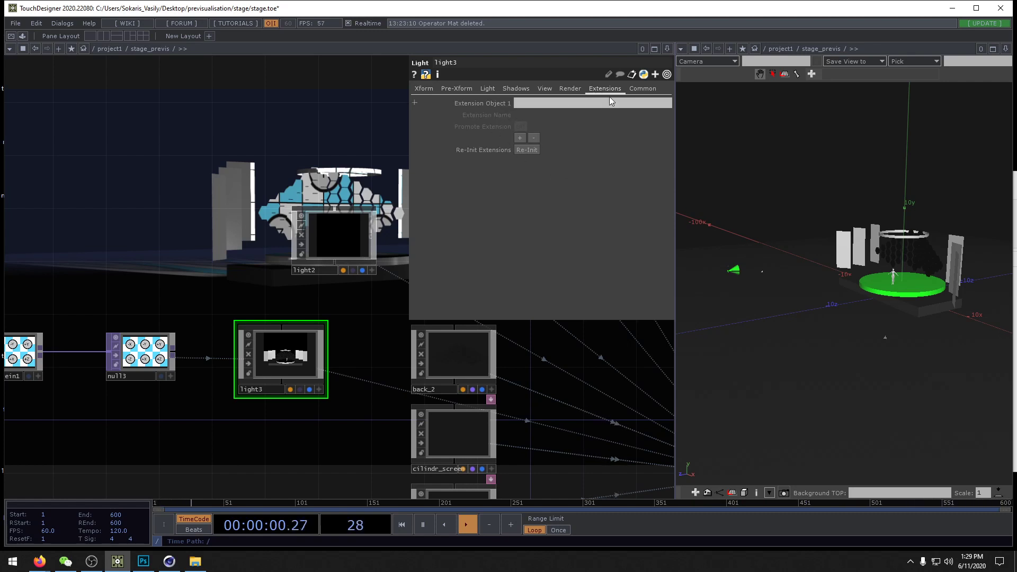
pyautogui.click(636, 88)
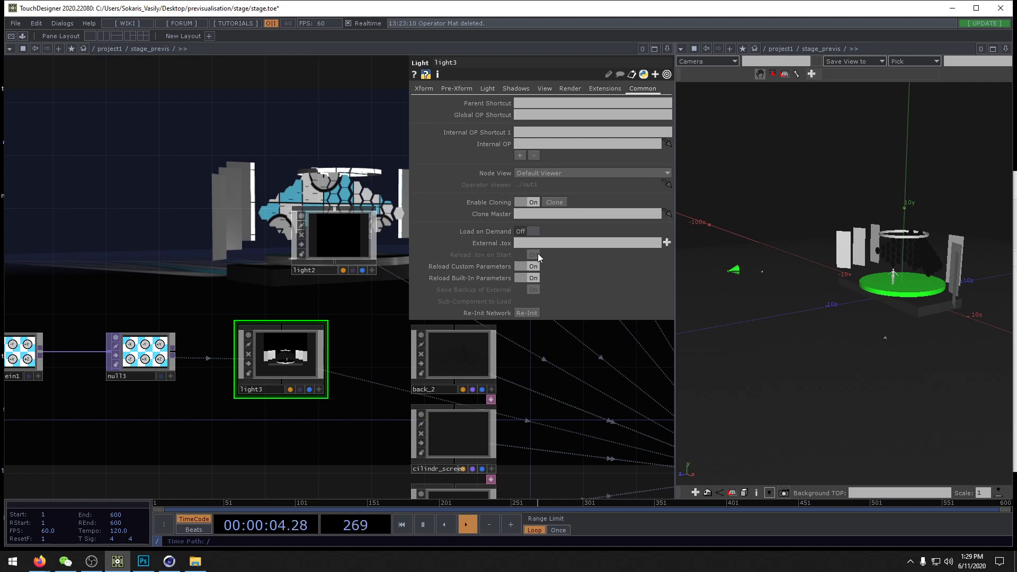
pyautogui.click(426, 88)
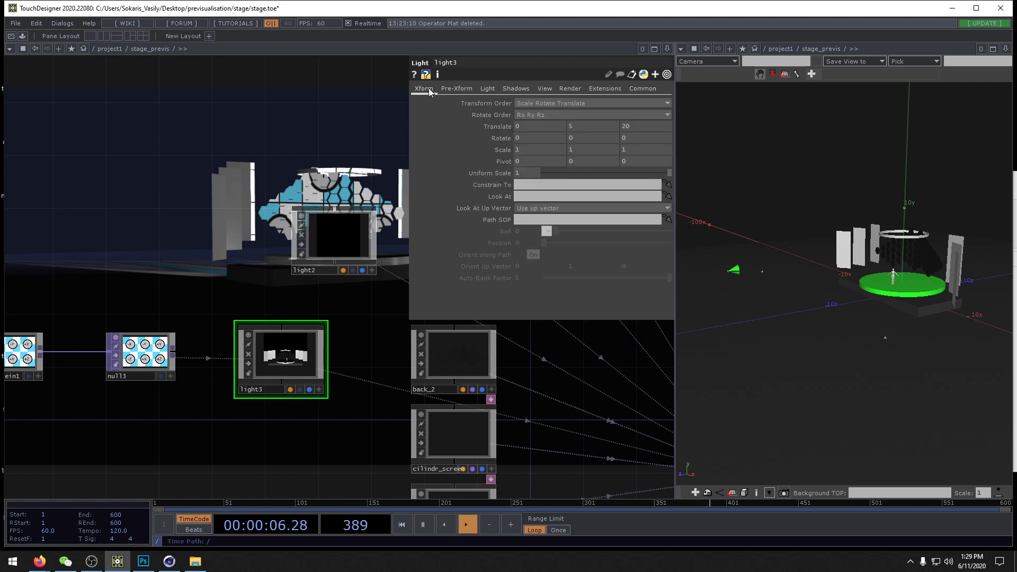
pyautogui.click(456, 89)
pyautogui.click(503, 87)
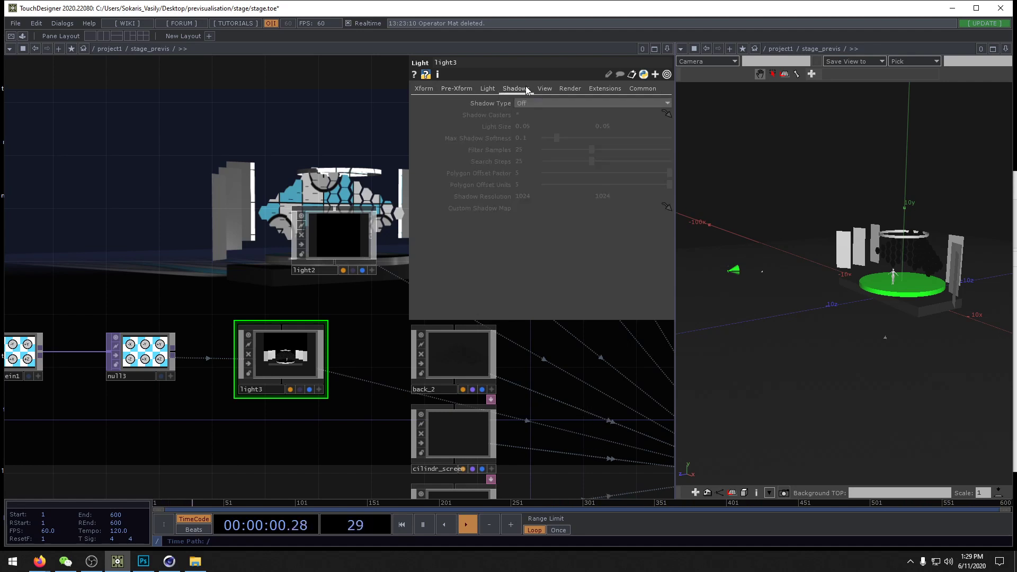
pyautogui.click(487, 88)
# Step: Move moviefilein1, null3 and light3 together farther away from back_2 to free space in the network
pyautogui.moveTo(325, 304); pyautogui.dragTo(215, 290)
pyautogui.scroll(-5, 345, 264)
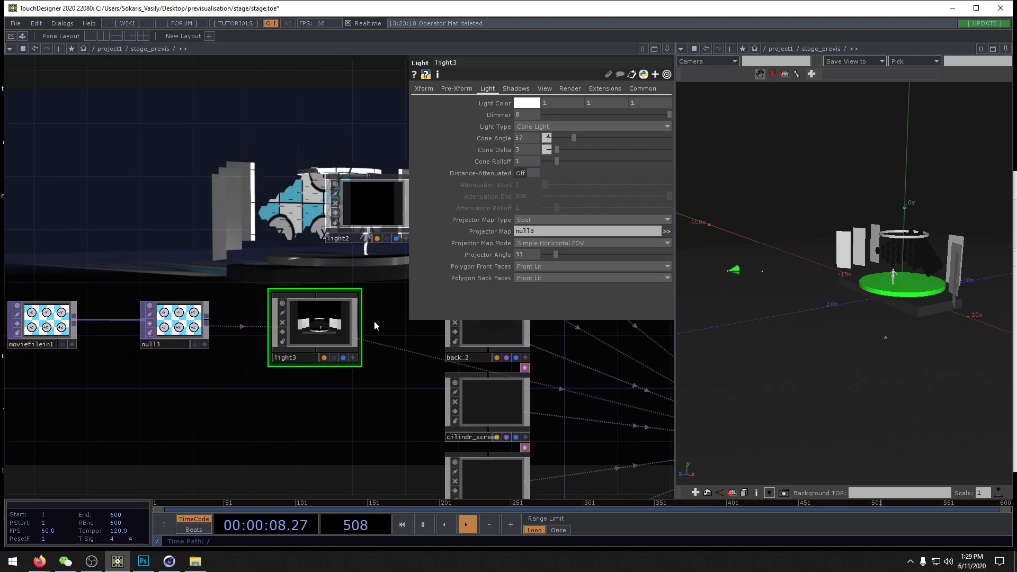
pyautogui.moveTo(318, 322); pyautogui.dragTo(305, 322)
pyautogui.moveTo(164, 321); pyautogui.dragTo(138, 321)
pyautogui.moveTo(319, 316); pyautogui.dragTo(280, 316)
pyautogui.moveTo(46, 266); pyautogui.dragTo(258, 348, button='right')
pyautogui.moveTo(240, 326); pyautogui.dragTo(46, 309)
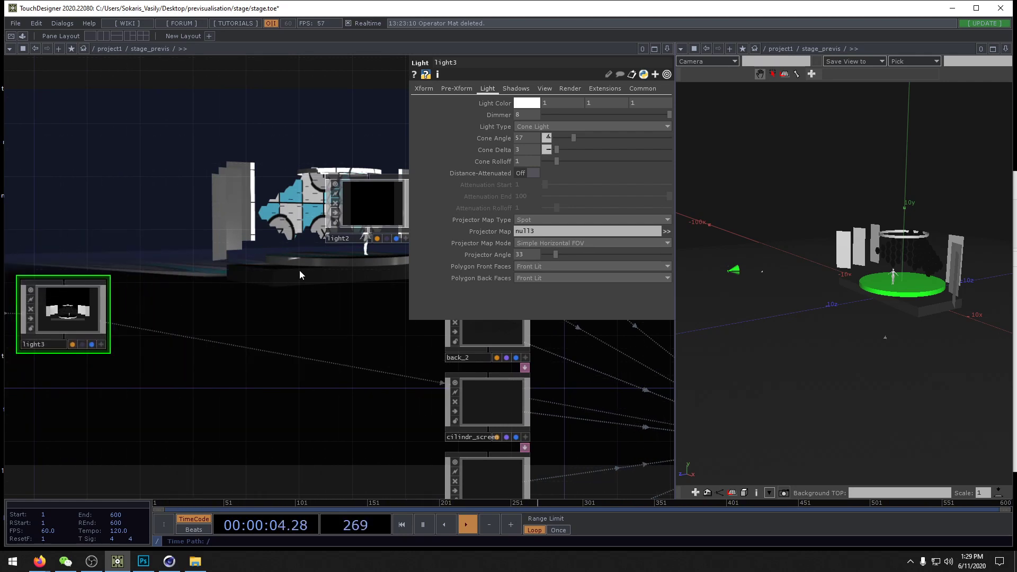
pyautogui.moveTo(371, 310); pyautogui.dragTo(322, 318)
pyautogui.press('Tab')
pyautogui.click(259, 194)
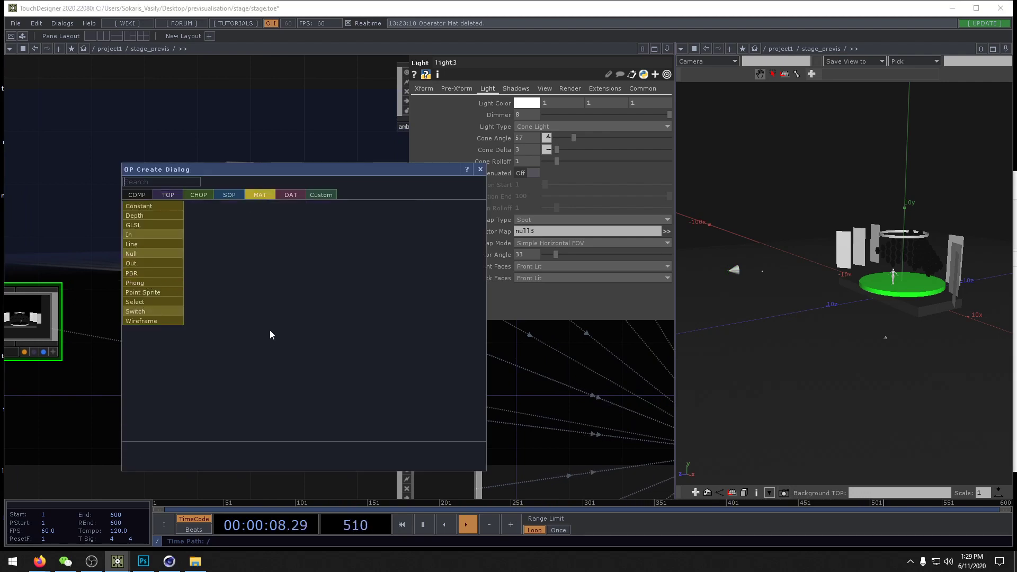
pyautogui.press('Escape')
# Step: Cut the PBR material pbr1 from inside back_2 and paste it into the stage_previs network beside back_2
pyautogui.doubleClick(430, 348)
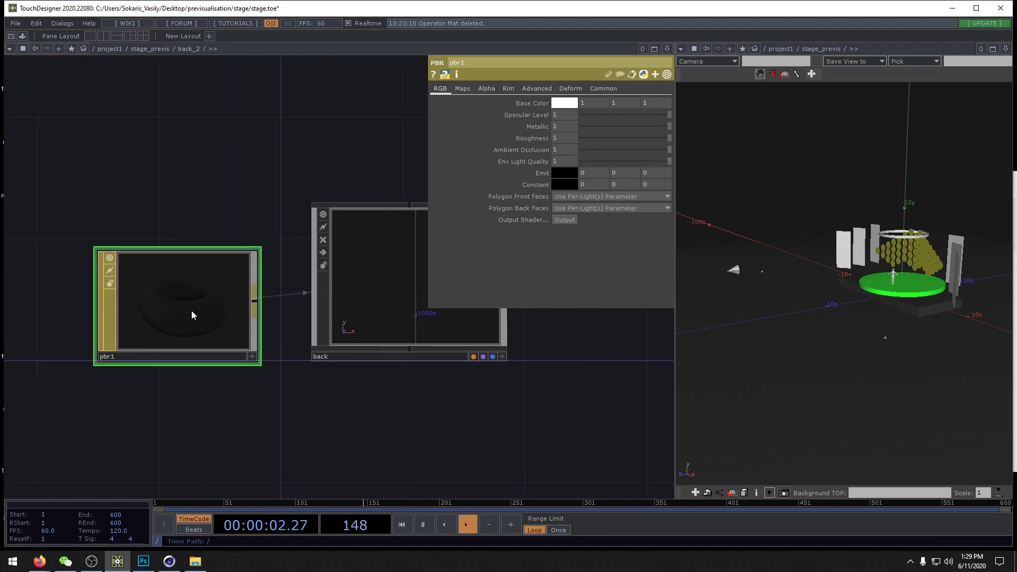
pyautogui.press('Delete')
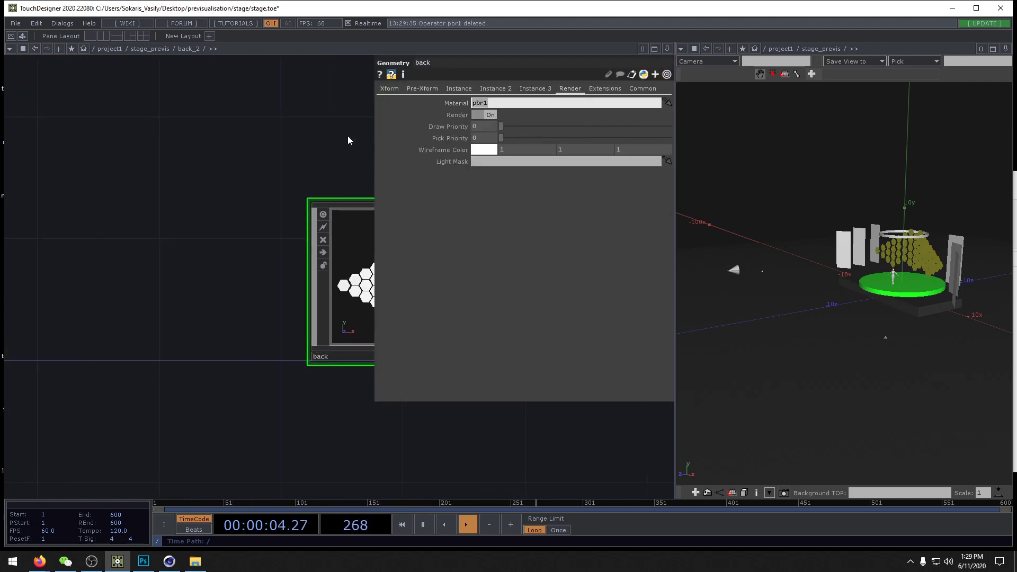
pyautogui.press('u')
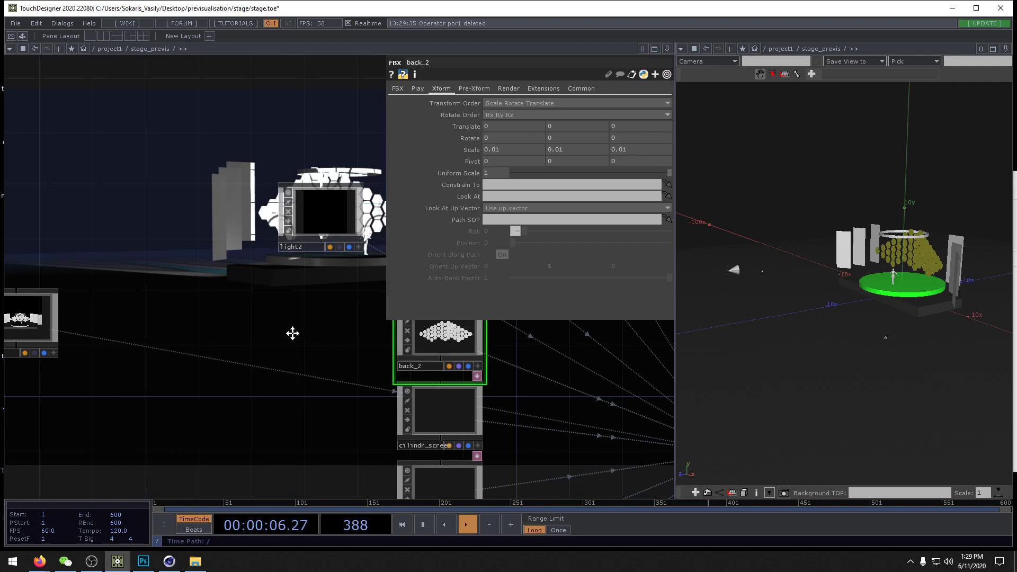
pyautogui.hotkey('ctrl', 'v')
pyautogui.click(295, 334)
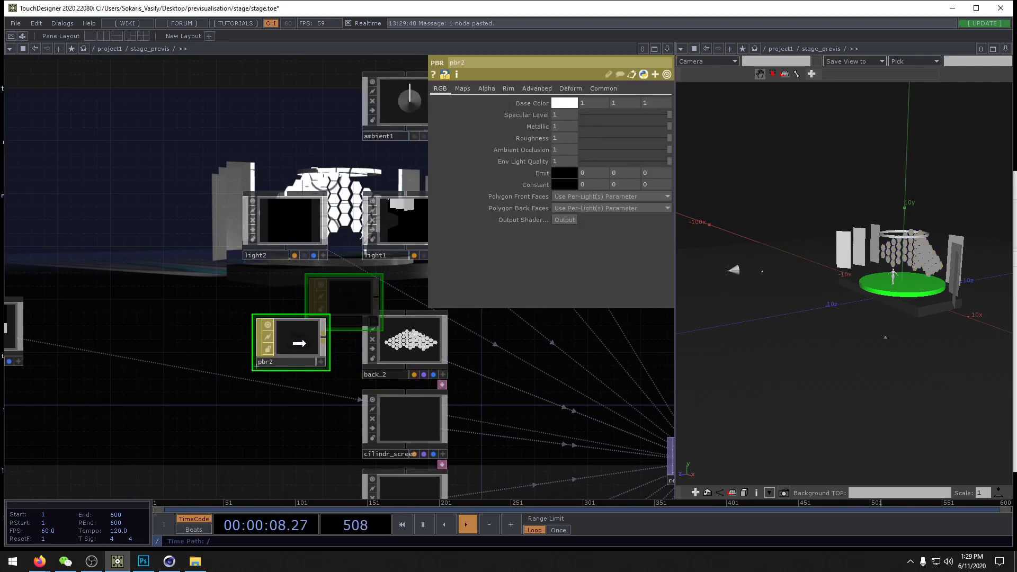
# Step: Assign pbr2 as the Material of back_2 and show pbr2's map parameters
pyautogui.moveTo(314, 342); pyautogui.dragTo(408, 339)
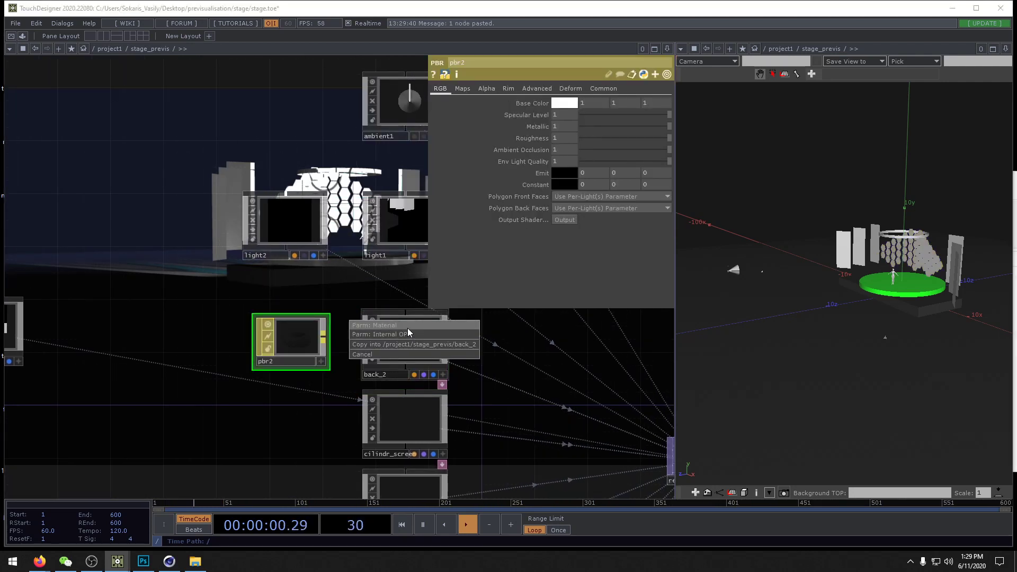
pyautogui.click(408, 328)
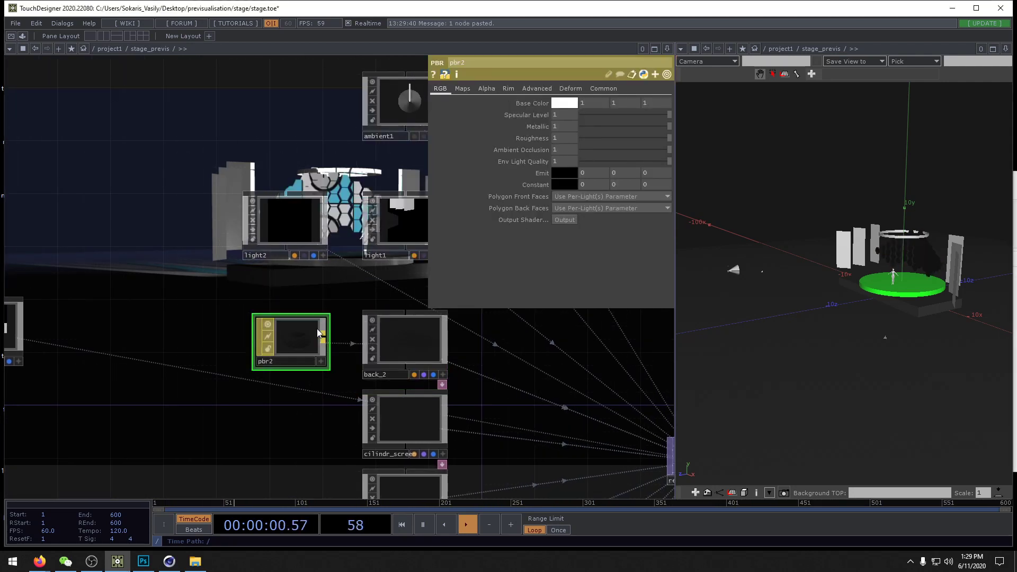
pyautogui.click(462, 89)
# Step: Set light3's Dimmer to 0 so it stops projecting onto the backdrop
pyautogui.moveTo(343, 293); pyautogui.dragTo(411, 296)
pyautogui.scroll(-3, 411, 295)
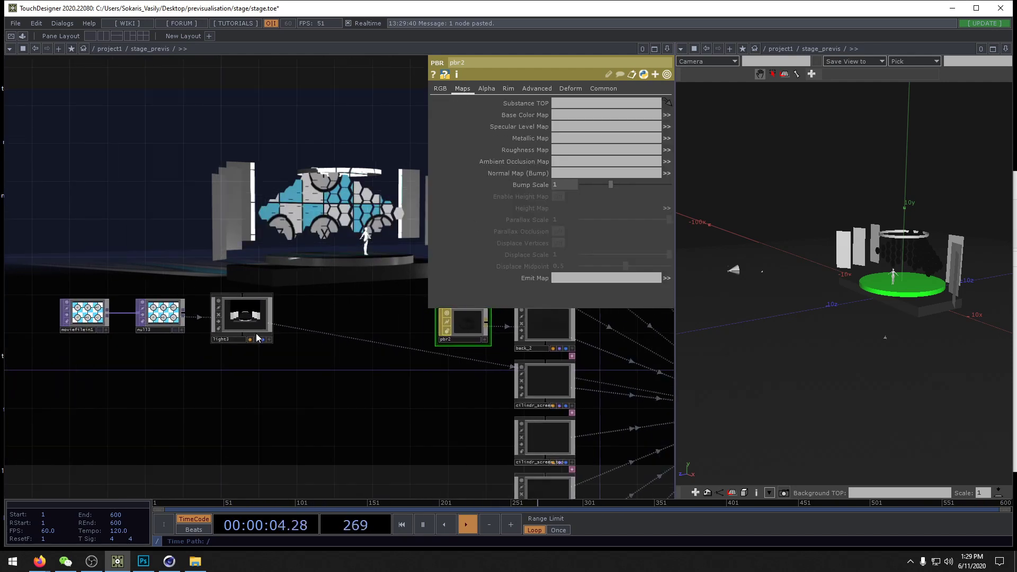
pyautogui.click(262, 340)
pyautogui.click(250, 341)
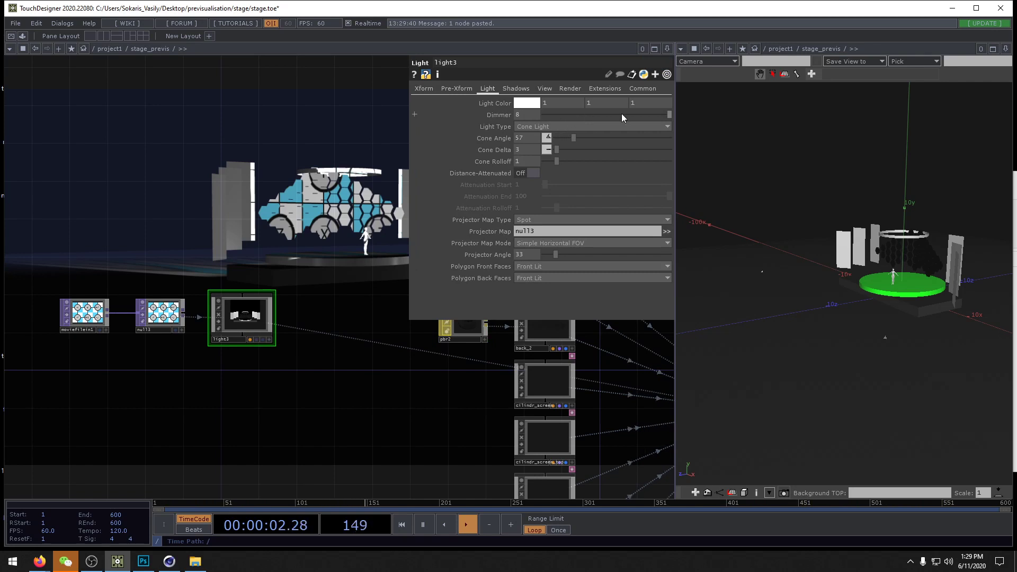
pyautogui.moveTo(621, 113); pyautogui.dragTo(358, 172)
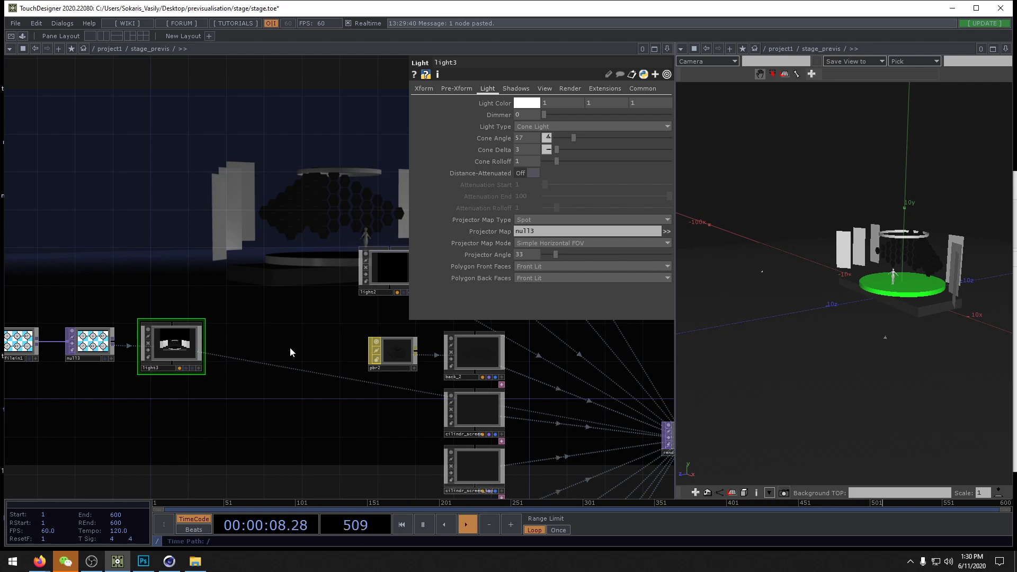
# Step: Assign null3 as the Base Color Map of the PBR material pbr2
pyautogui.click(393, 349)
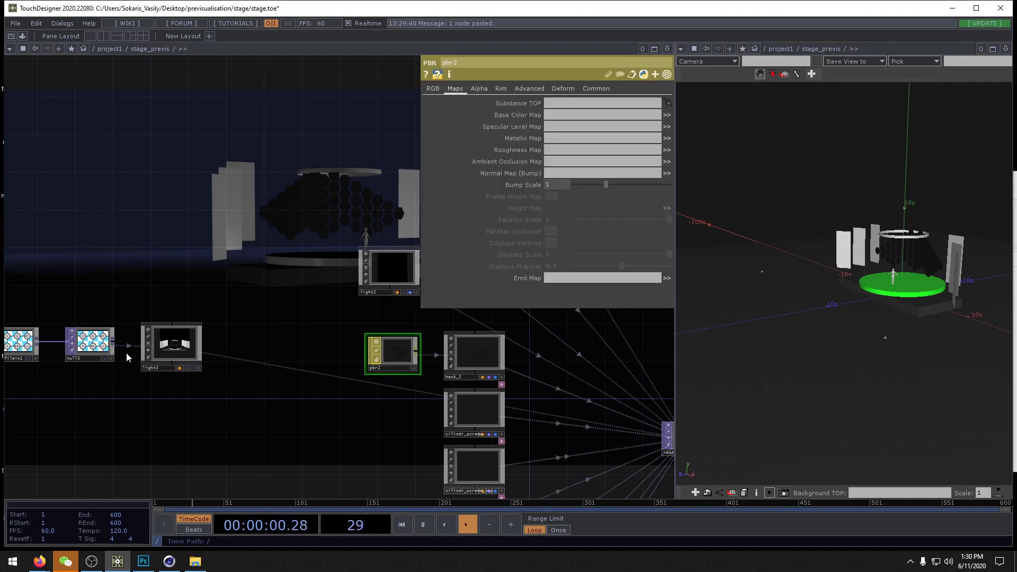
pyautogui.moveTo(90, 343); pyautogui.dragTo(392, 349)
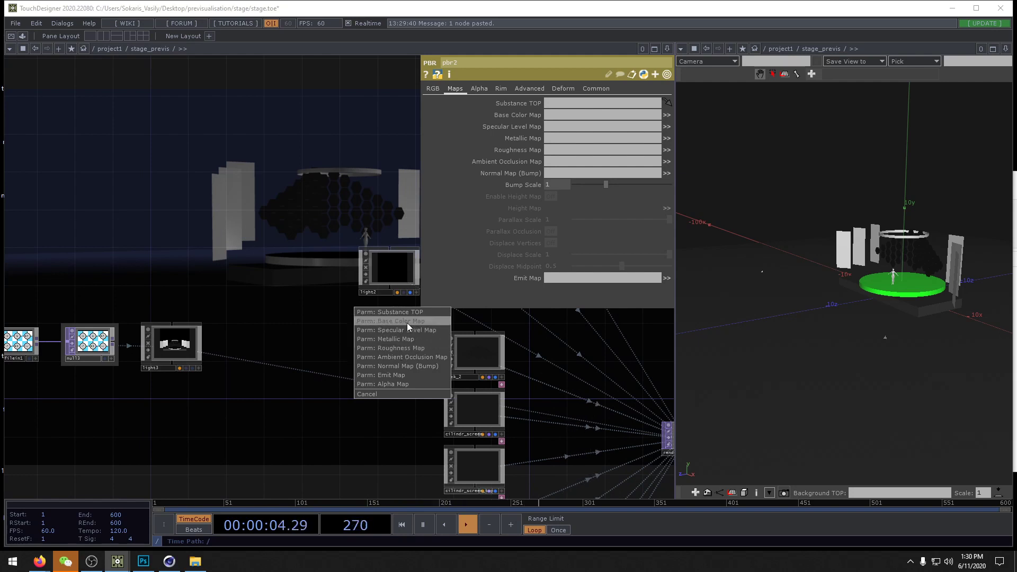
pyautogui.click(406, 323)
pyautogui.scroll(5, 381, 343)
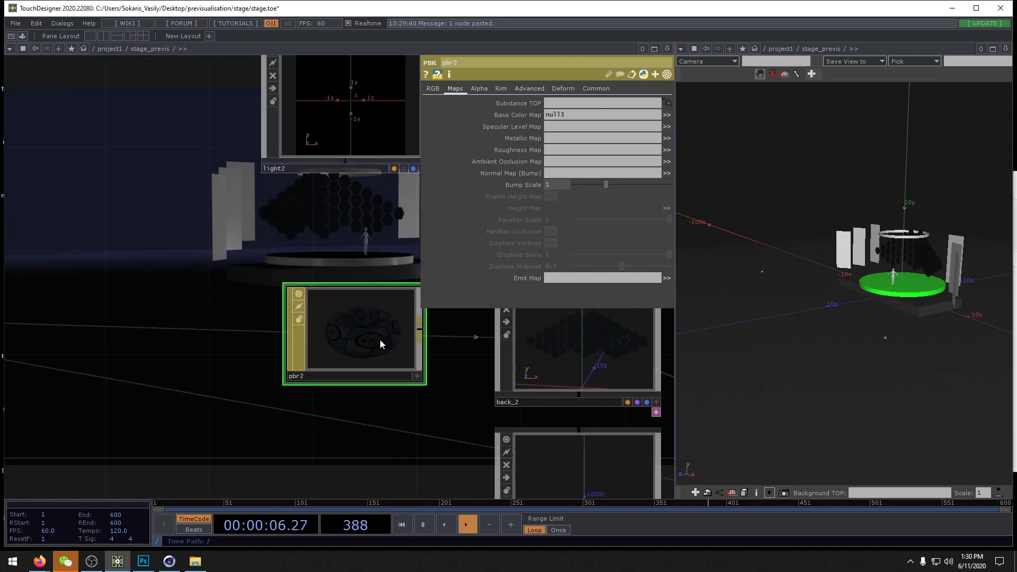
pyautogui.moveTo(347, 254); pyautogui.dragTo(296, 267)
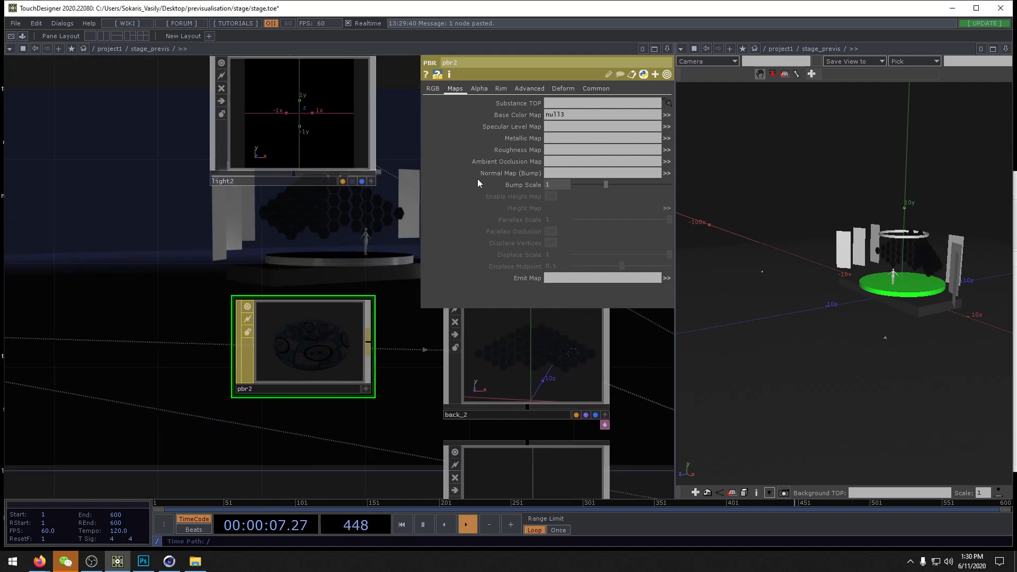
# Step: Set pbr2's Metallic to 0 and Roughness to 0.539, leaving Specular Level and Ambient Occlusion at 1
pyautogui.click(433, 90)
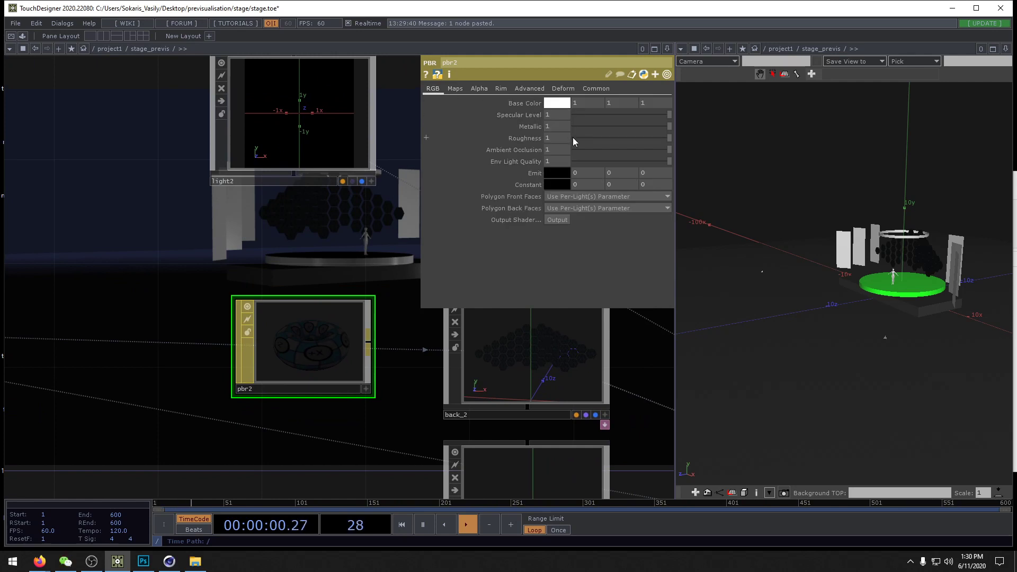
pyautogui.click(455, 89)
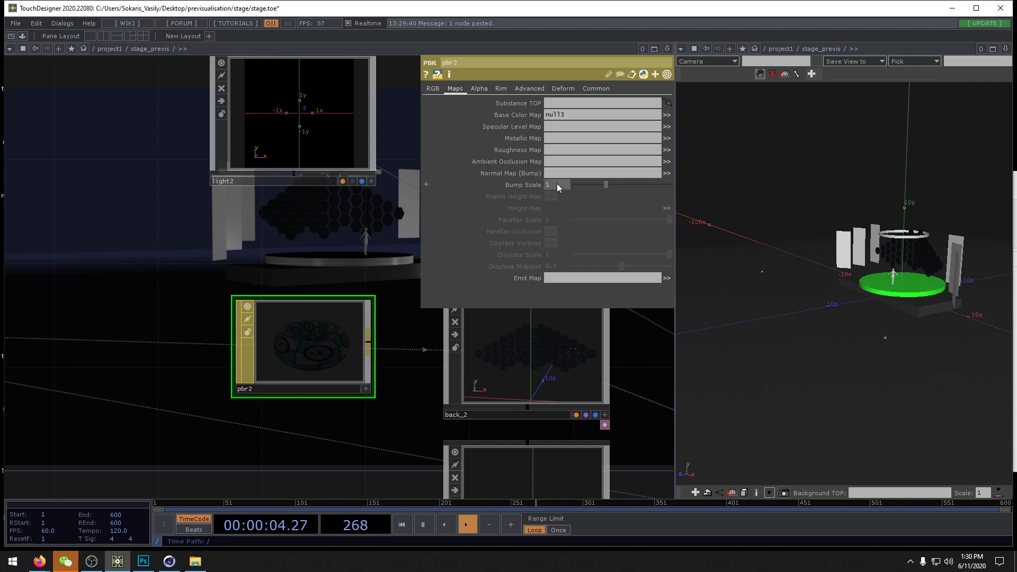
pyautogui.click(479, 88)
pyautogui.click(499, 88)
pyautogui.click(457, 89)
pyautogui.click(432, 89)
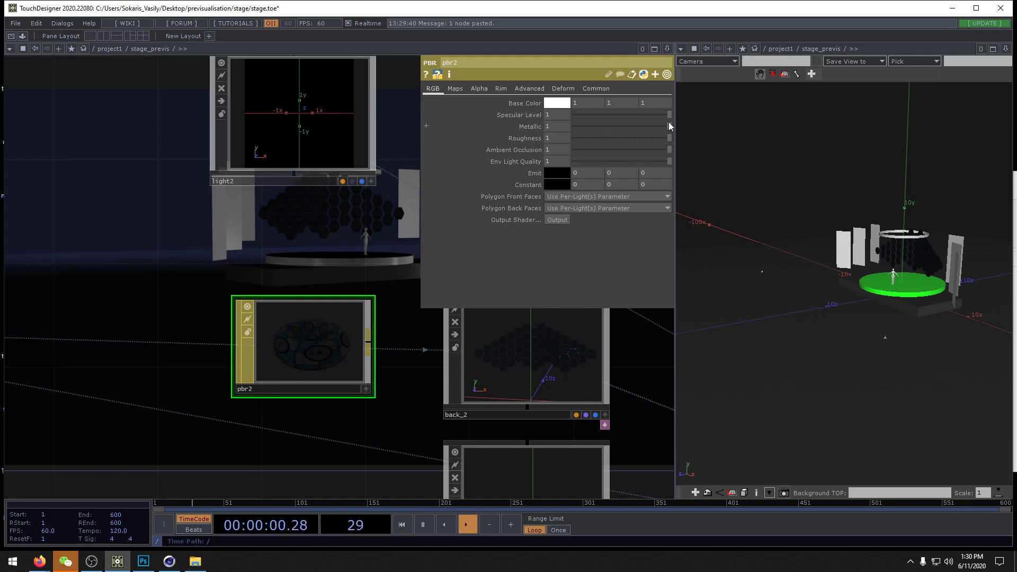
pyautogui.moveTo(668, 114); pyautogui.dragTo(547, 127)
pyautogui.moveTo(669, 138)
pyautogui.mouseDown()
pyautogui.moveTo(580, 136)
pyautogui.moveTo(625, 138)
pyautogui.moveTo(586, 151)
pyautogui.mouseUp()
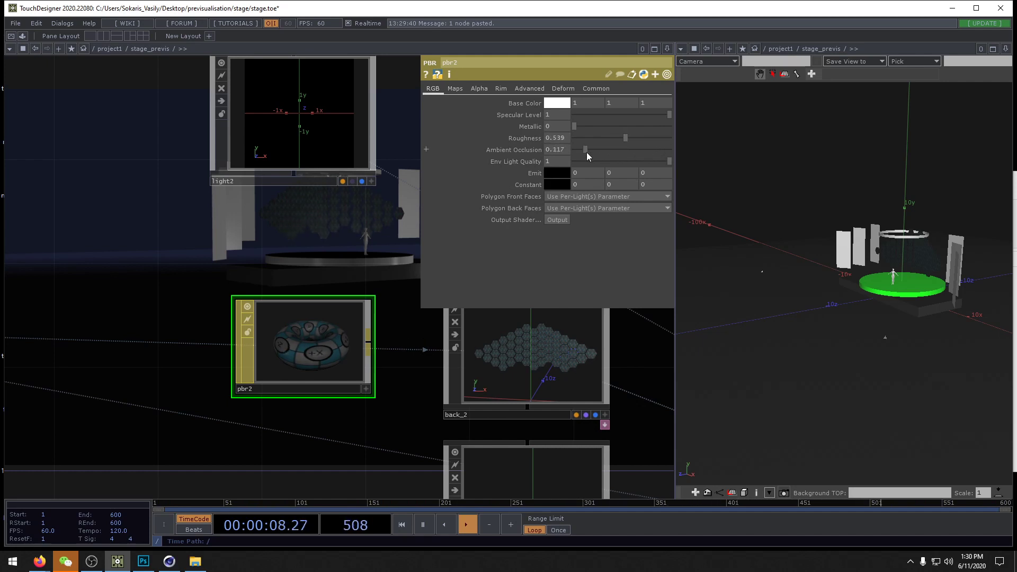
pyautogui.moveTo(663, 151); pyautogui.dragTo(692, 148)
# Step: Set pbr2's Emit color to a dark grey of 0.238 in red, green and blue
pyautogui.click(551, 174)
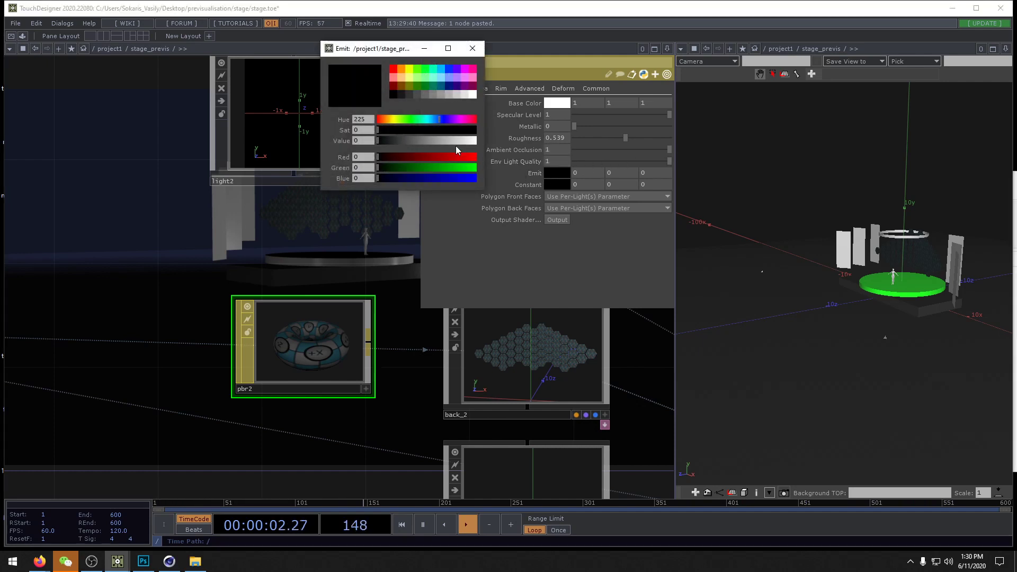
pyautogui.moveTo(456, 142); pyautogui.dragTo(518, 137)
pyautogui.moveTo(445, 140); pyautogui.dragTo(401, 140)
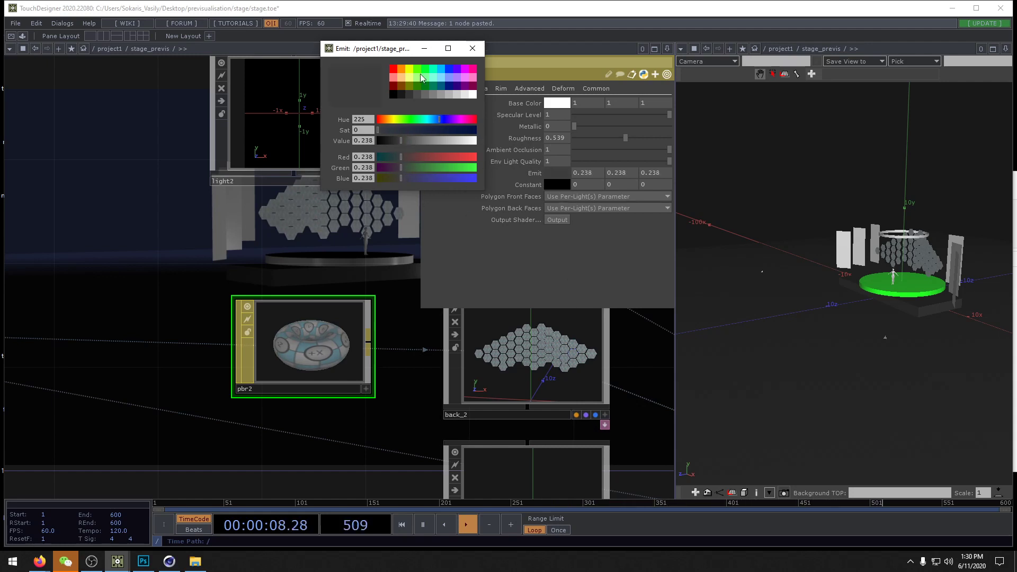
pyautogui.click(472, 48)
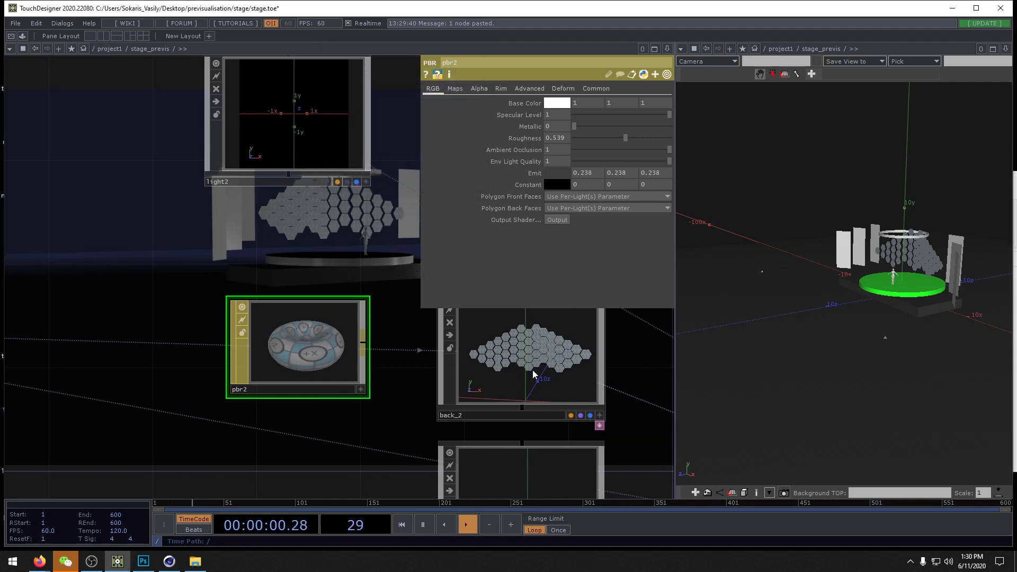
# Step: Inspect the texture on back_2's hexagons, and append a Null SOP to the mesh in its inner back network
pyautogui.scroll(2, 562, 350)
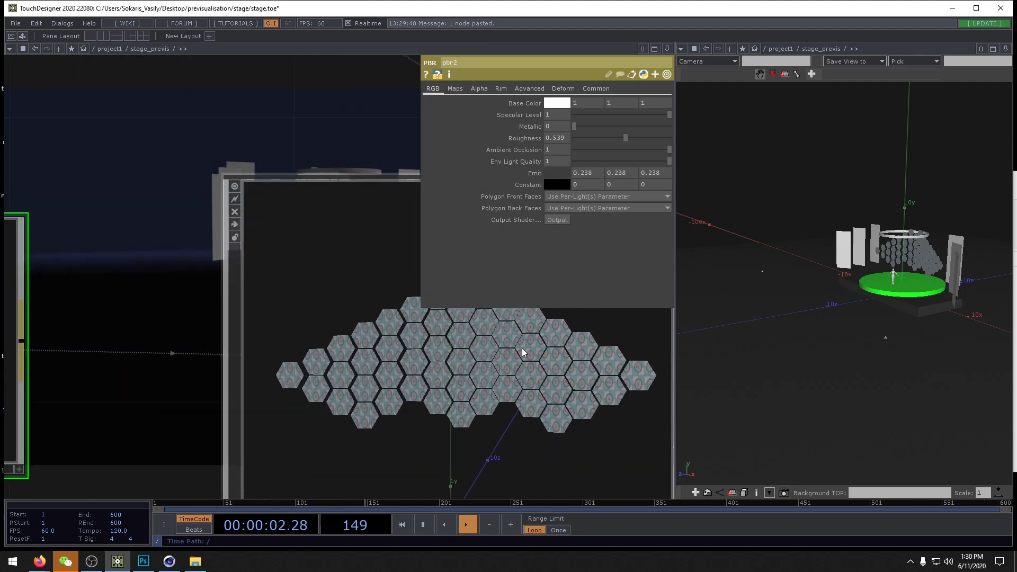
pyautogui.scroll(-3, 522, 354)
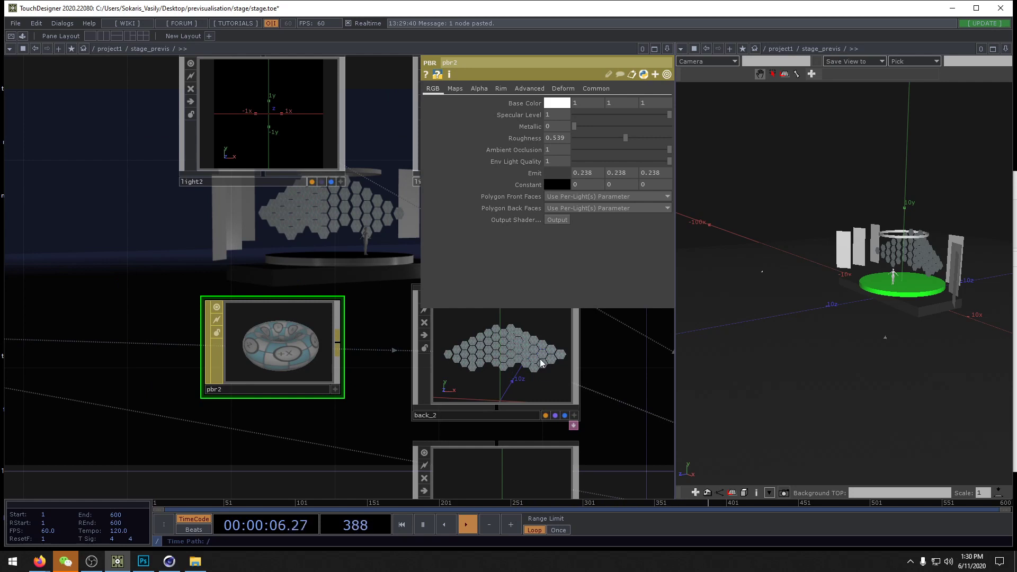
pyautogui.scroll(3, 513, 358)
pyautogui.scroll(-3, 468, 363)
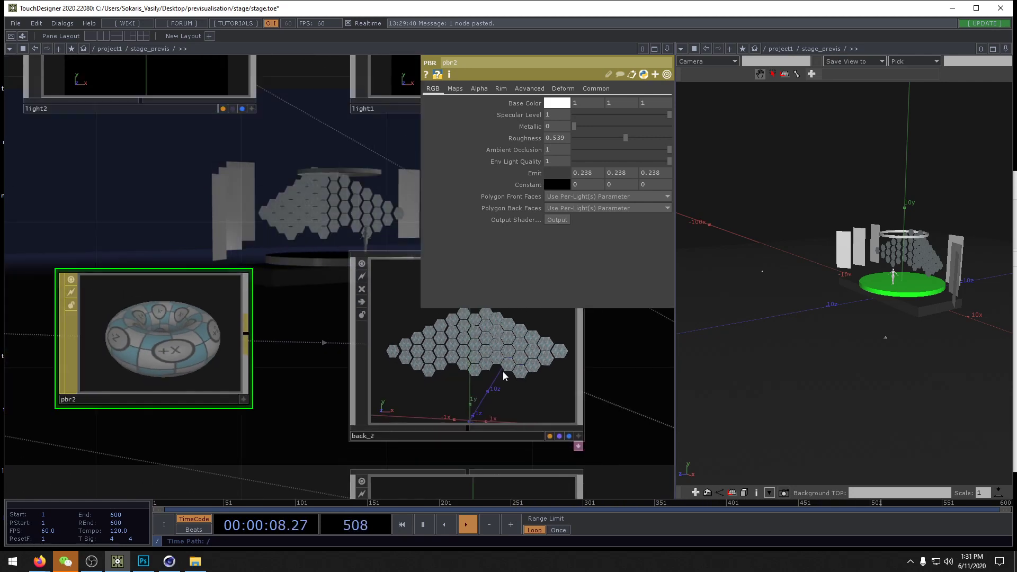
pyautogui.click(502, 374)
pyautogui.press('i')
pyautogui.moveTo(318, 445); pyautogui.dragTo(64, 473)
pyautogui.press('i')
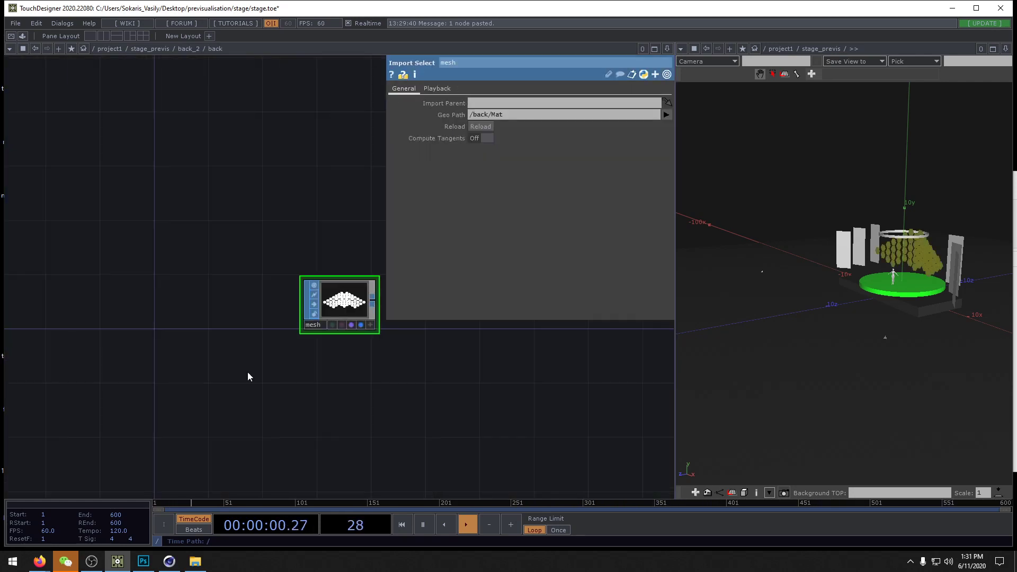
pyautogui.rightClick(271, 342)
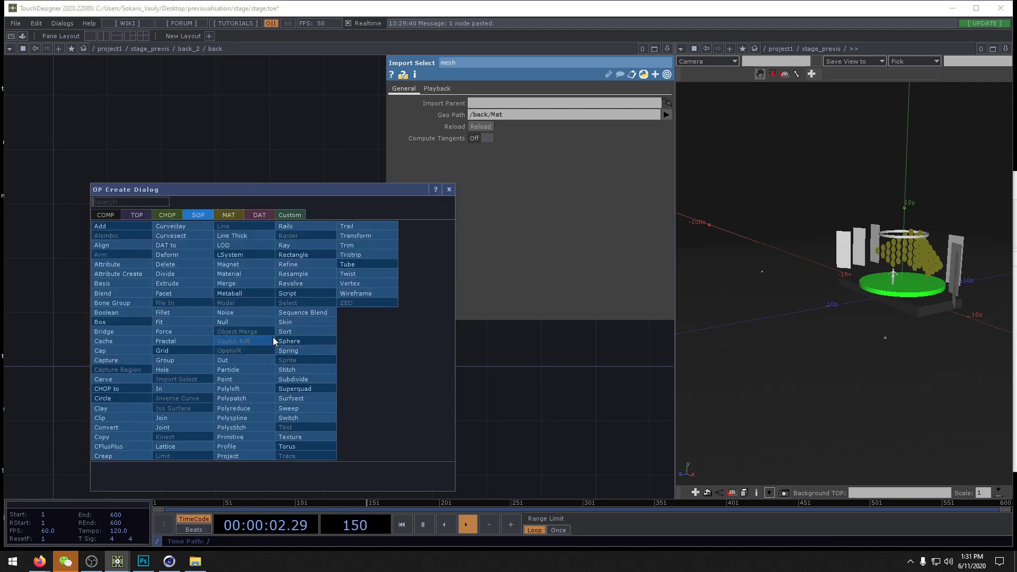
pyautogui.click(228, 322)
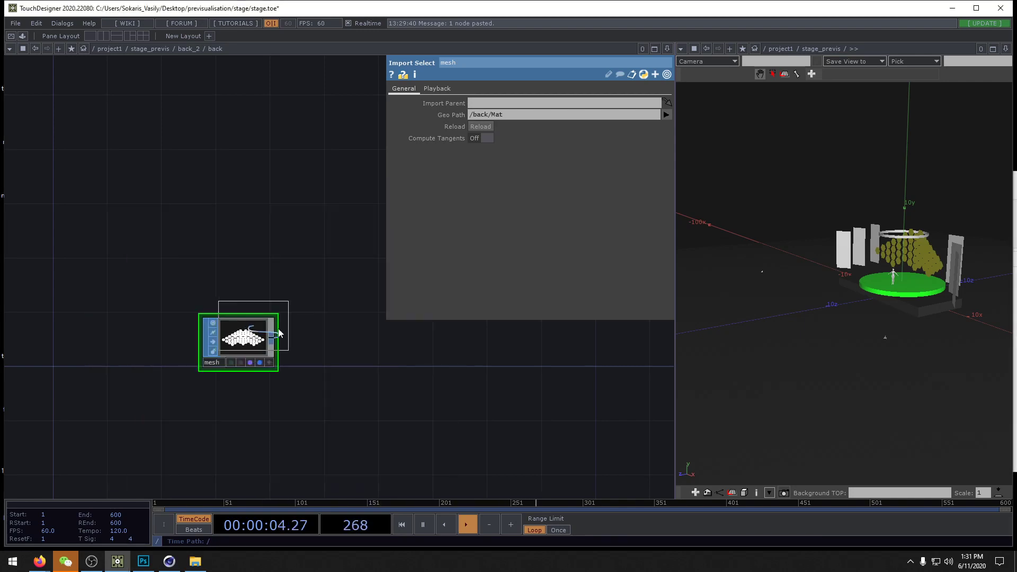
pyautogui.click(415, 345)
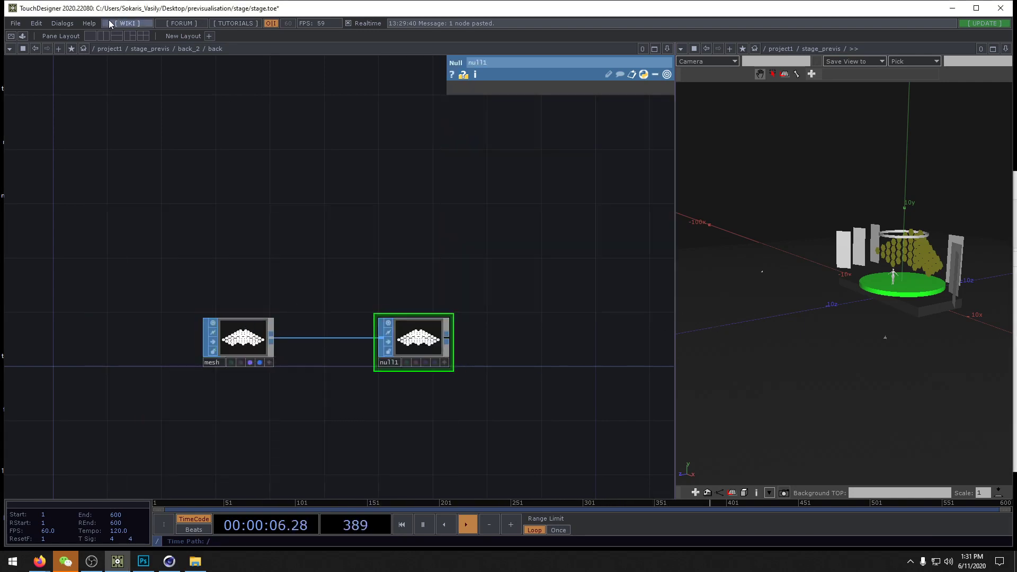
# Step: Open back_2's viewer in a floating window over the 3D scene view, and return to its inner back network
pyautogui.click(36, 47)
pyautogui.click(38, 49)
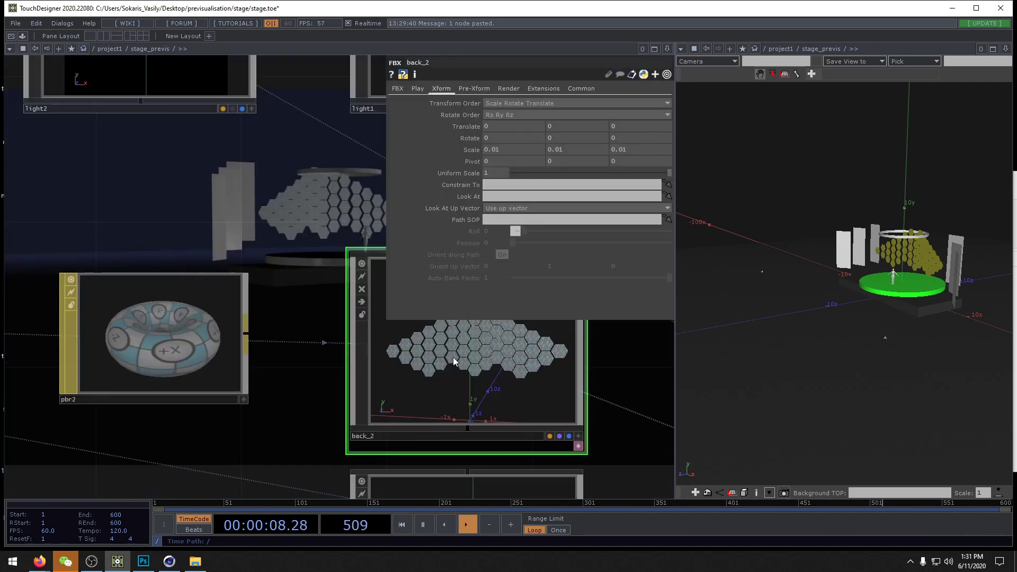
pyautogui.rightClick(468, 345)
pyautogui.click(500, 330)
pyautogui.moveTo(494, 251); pyautogui.dragTo(843, 210)
pyautogui.click(509, 380)
pyautogui.doubleClick(117, 311)
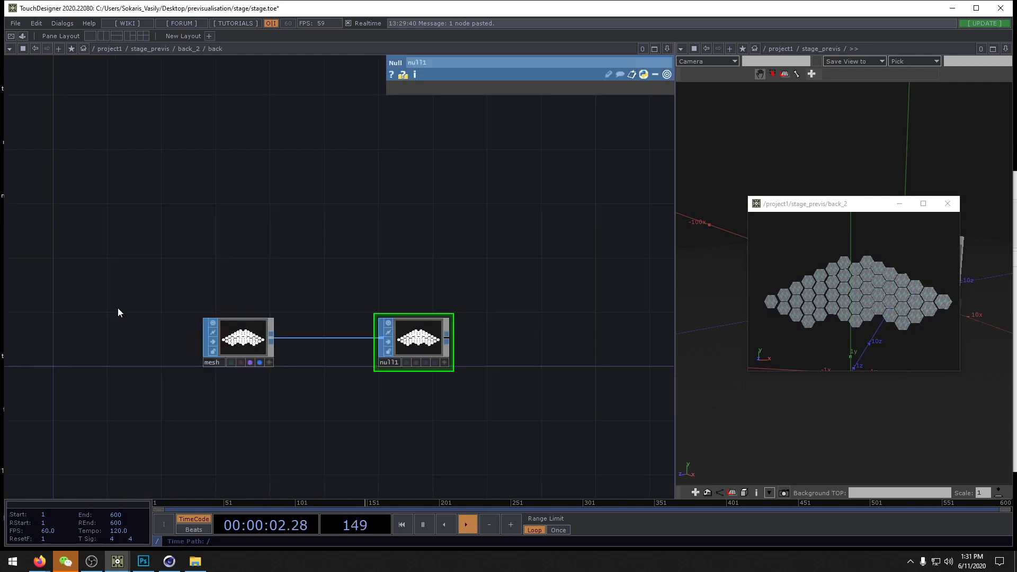
# Step: Move the display and render flags from mesh to null1 and space the two nodes farther apart
pyautogui.moveTo(447, 418); pyautogui.dragTo(378, 428)
pyautogui.moveTo(354, 350); pyautogui.dragTo(421, 350)
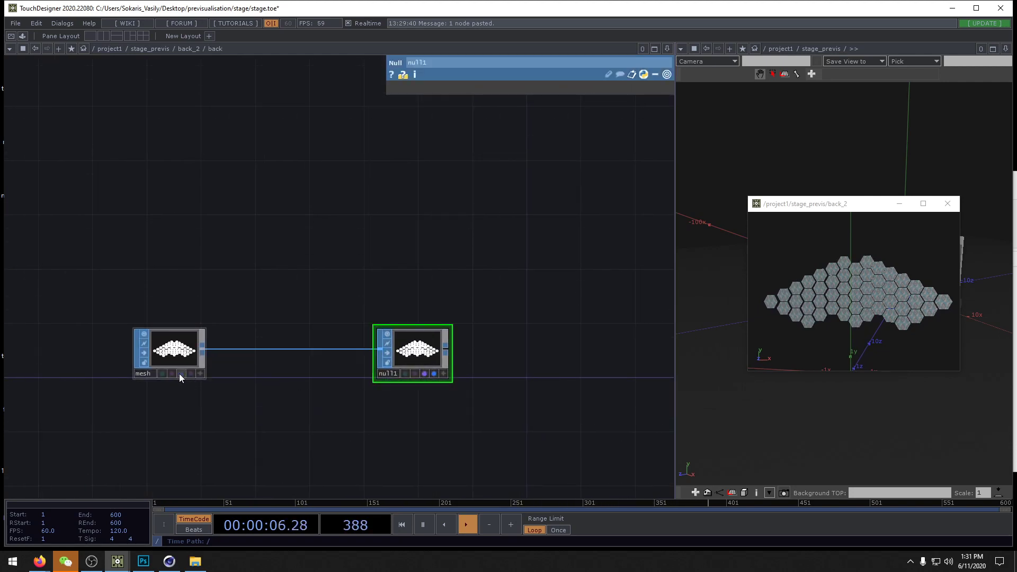
pyautogui.moveTo(179, 373); pyautogui.dragTo(137, 373)
# Step: Insert a Texture SOP on the connection between mesh and null1
pyautogui.rightClick(241, 349)
pyautogui.click(249, 339)
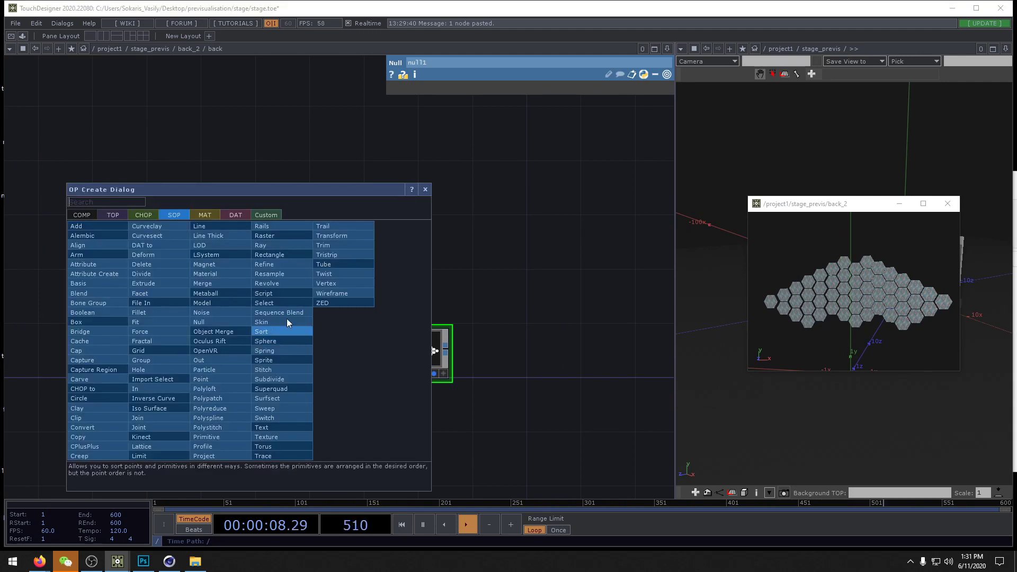
pyautogui.click(267, 437)
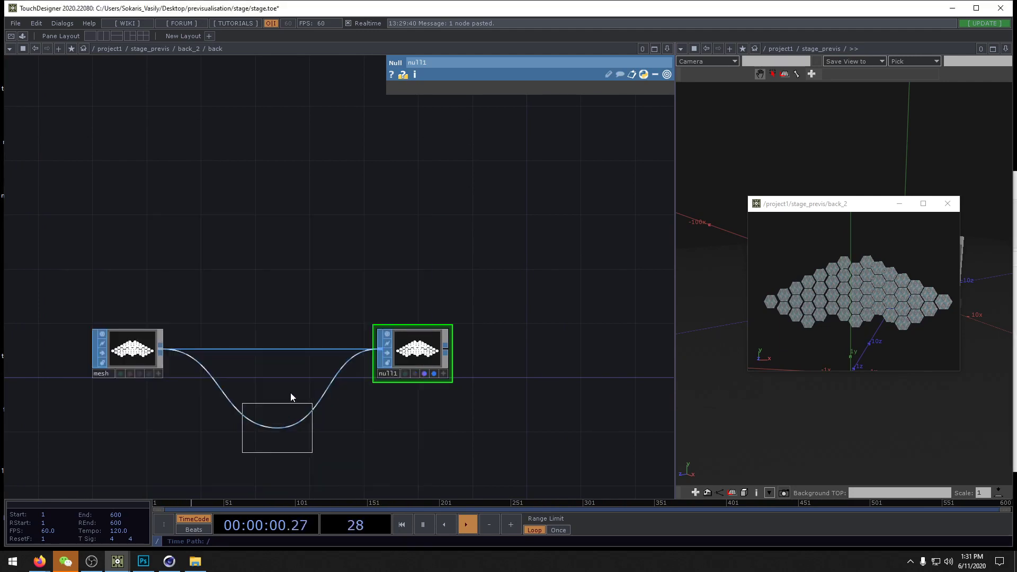
pyautogui.click(298, 357)
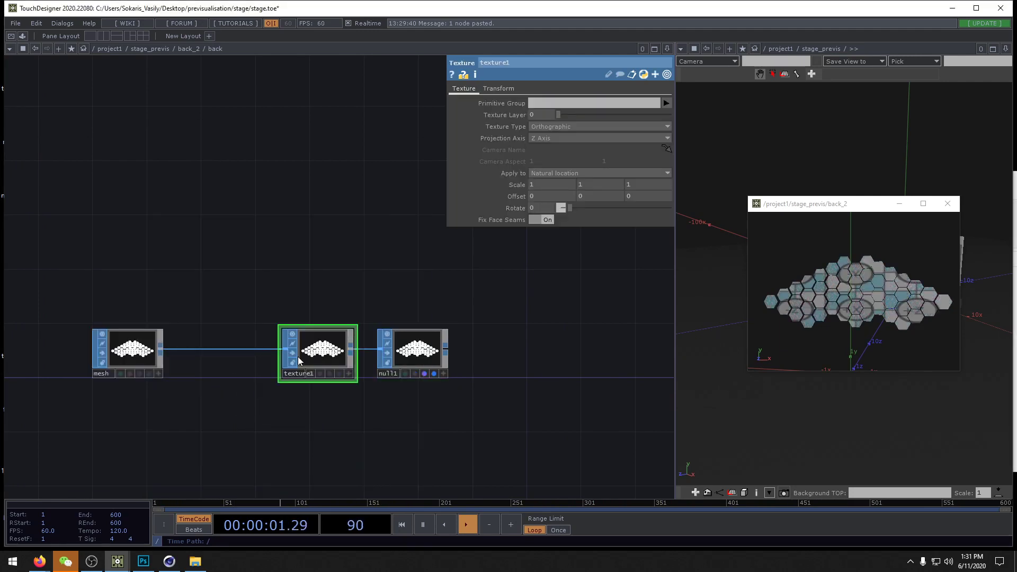
# Step: Try the XYZ Position texture type on texture1 and return it to Orthographic
pyautogui.click(560, 126)
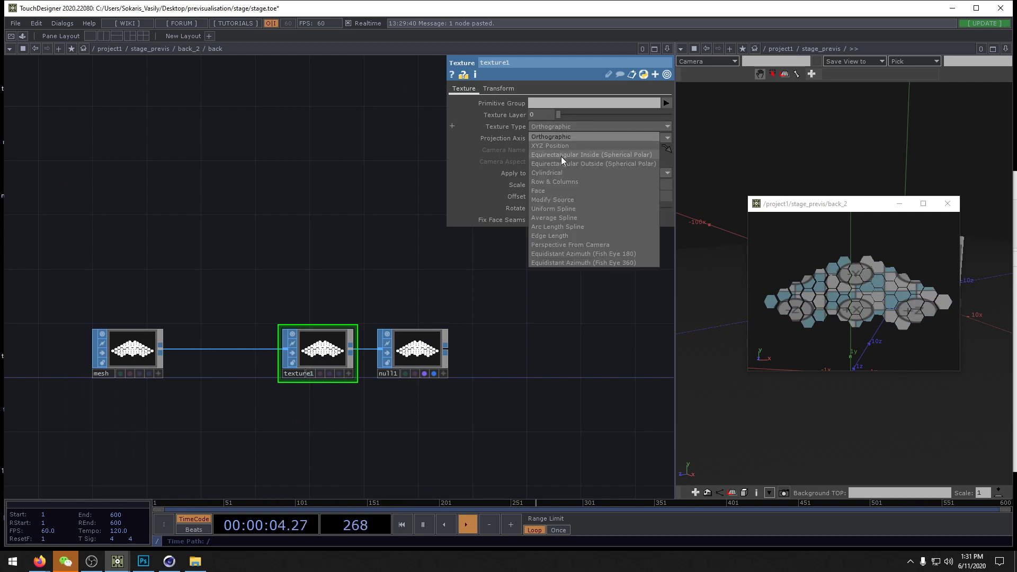
pyautogui.click(558, 146)
pyautogui.click(558, 132)
pyautogui.click(557, 137)
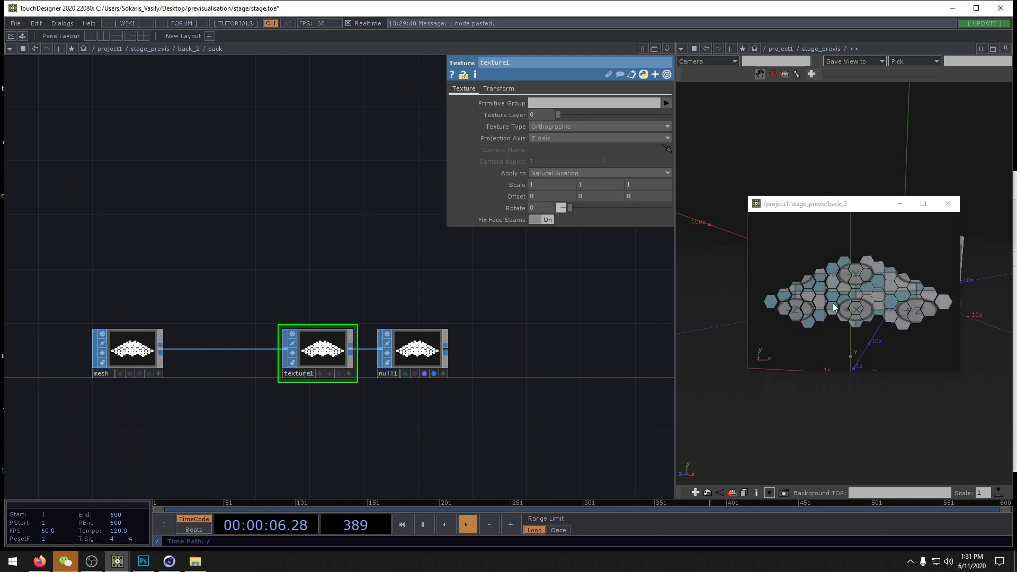
# Step: Try the X Axis as texture1's Projection Axis and return it to Z Axis, comparing the mapping on the hexagons
pyautogui.moveTo(847, 318); pyautogui.dragTo(908, 355)
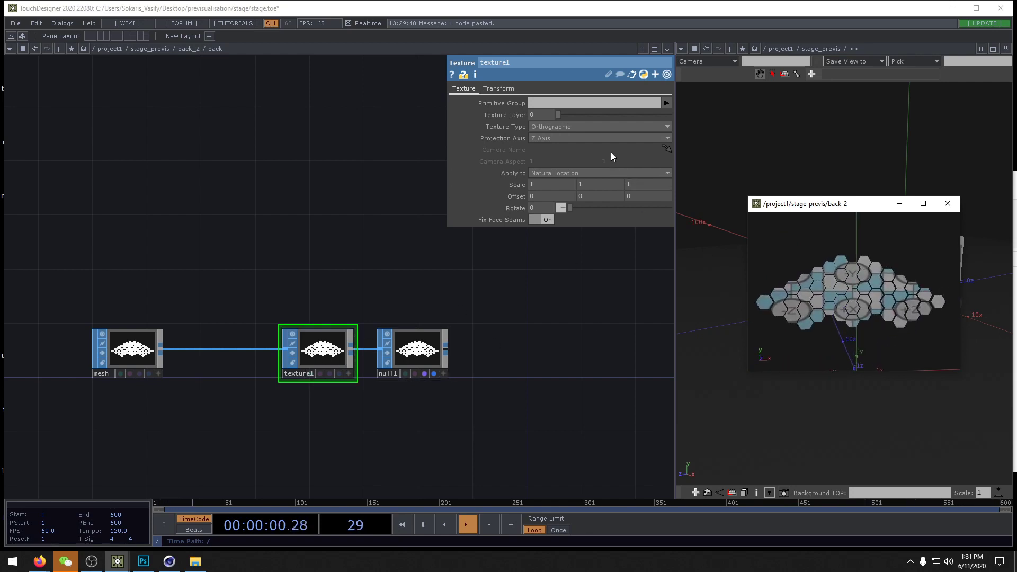
pyautogui.moveTo(559, 115)
pyautogui.mouseDown()
pyautogui.moveTo(621, 125)
pyautogui.moveTo(546, 120)
pyautogui.mouseUp()
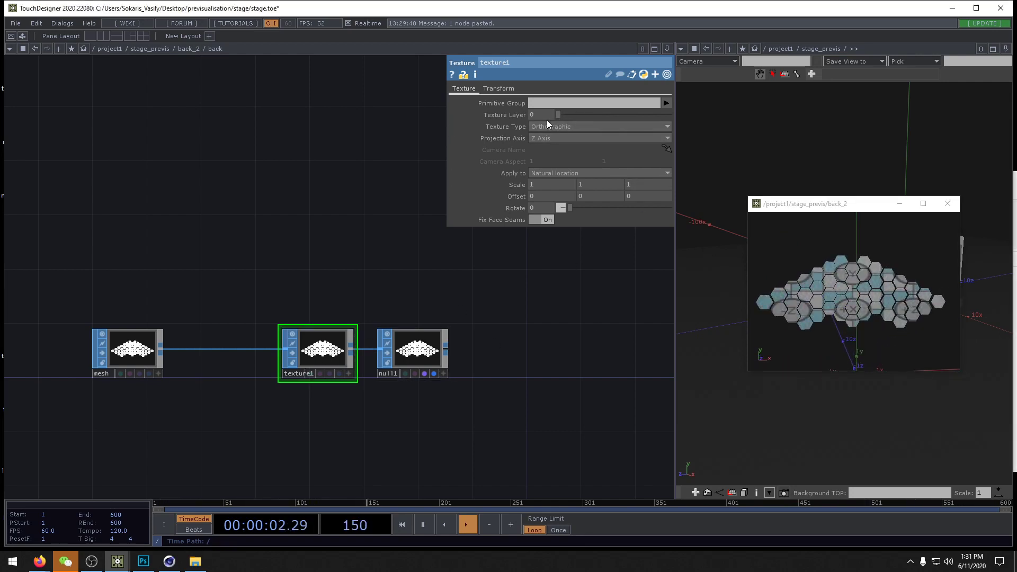
pyautogui.click(554, 140)
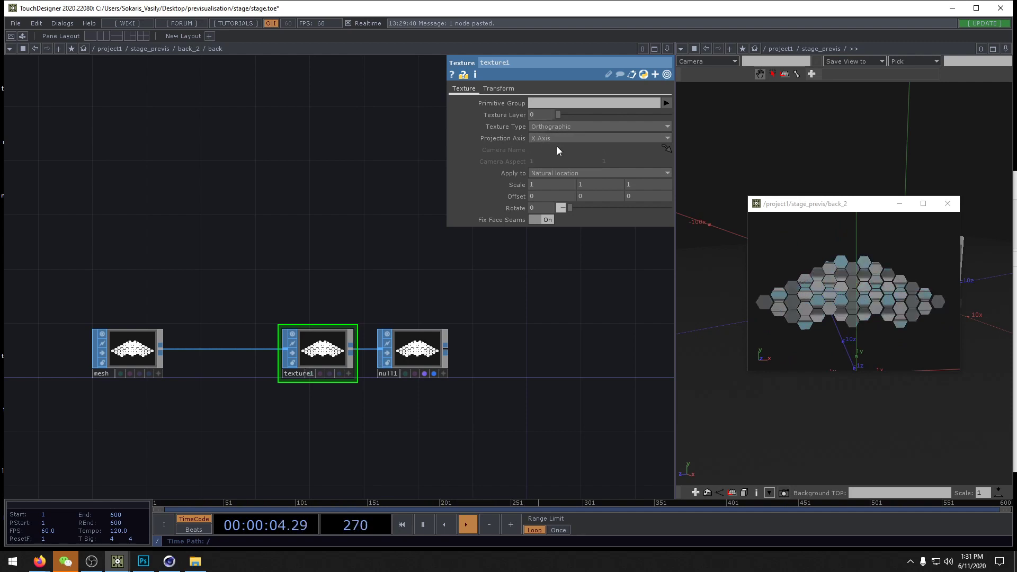
pyautogui.click(546, 165)
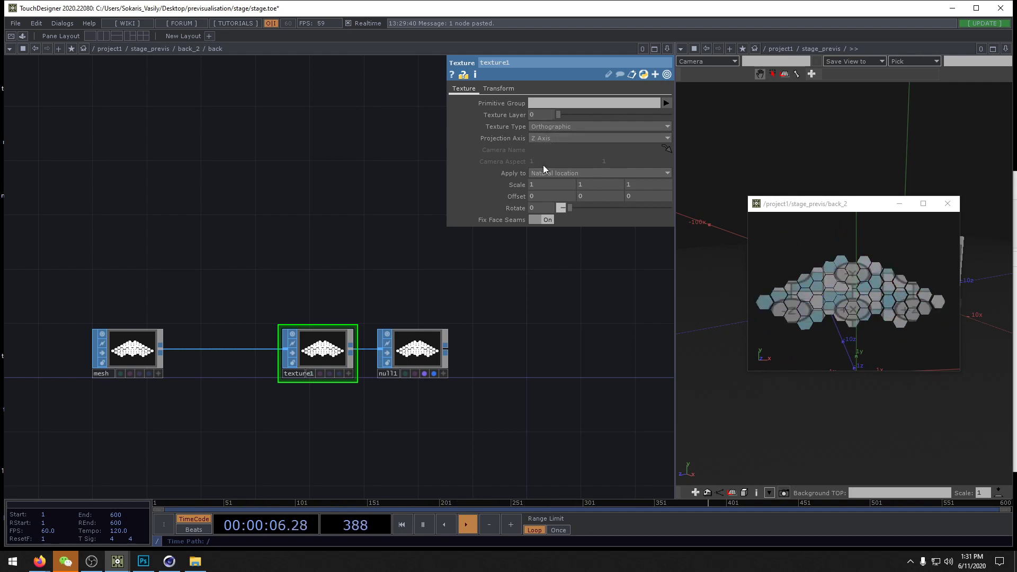
# Step: Try a Scale of 2 on texture1 and return all three Scale values to 1
pyautogui.moveTo(503, 189); pyautogui.dragTo(464, 186, button='middle')
pyautogui.write('1')
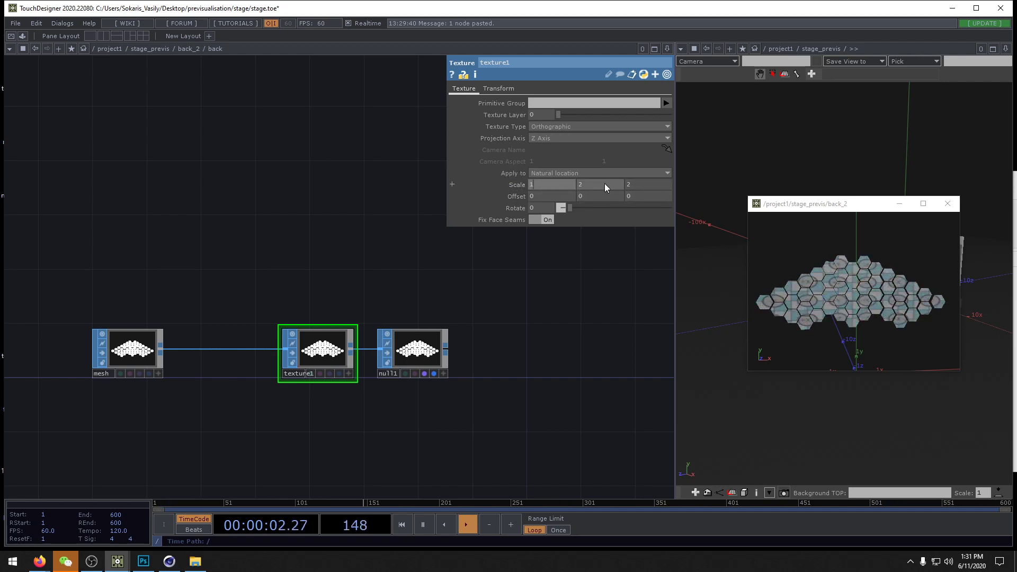
pyautogui.press('Tab')
pyautogui.write('1')
pyautogui.press('Tab')
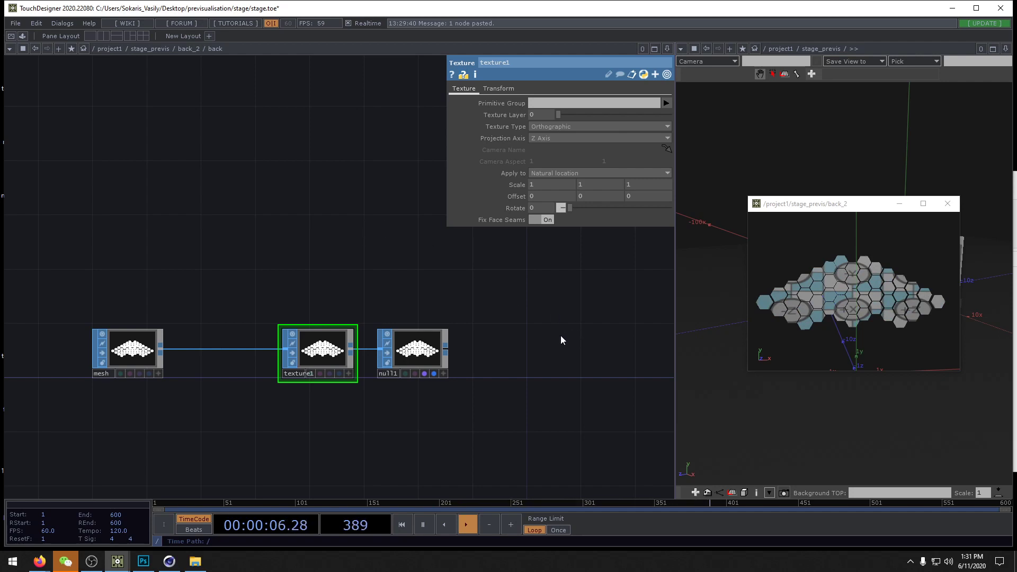
# Step: Return to the stage_previs network and show the parameters of the pbr2 material
pyautogui.press('u')
pyautogui.press('u')
pyautogui.moveTo(328, 436); pyautogui.dragTo(355, 459)
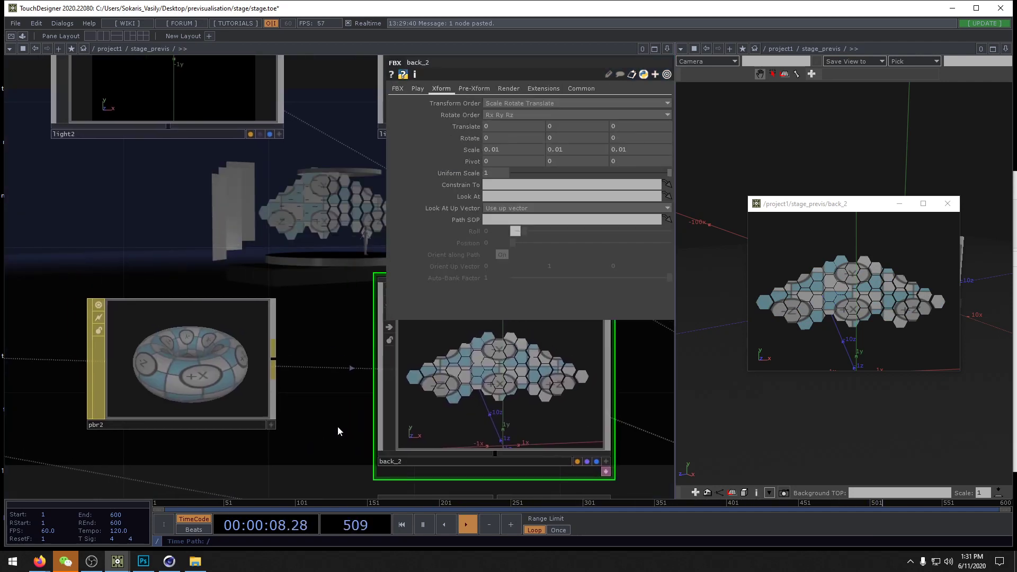
pyautogui.scroll(-4, 334, 422)
pyautogui.moveTo(310, 311); pyautogui.dragTo(412, 297)
pyautogui.click(358, 375)
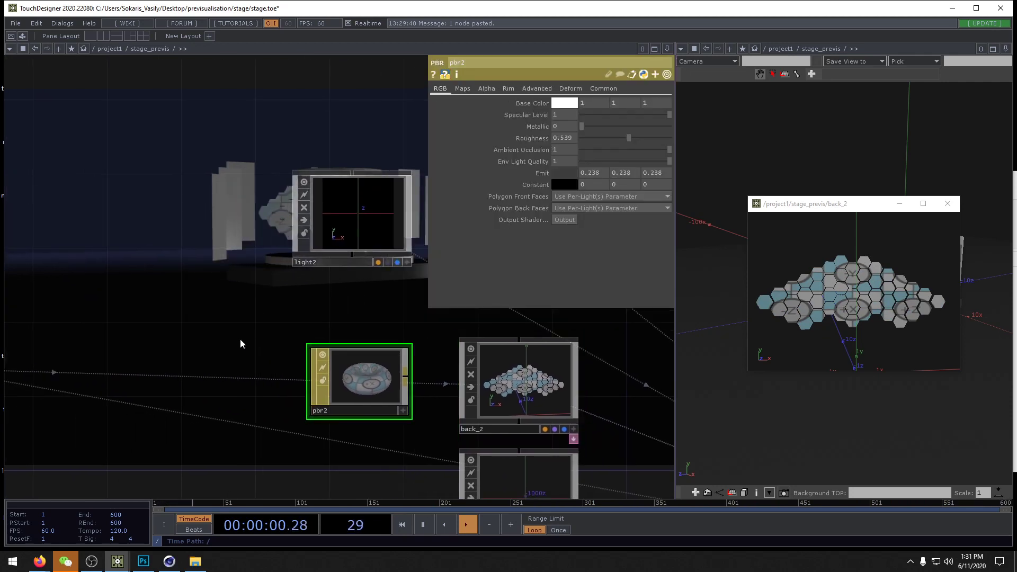
# Step: Assign null3 as the Emit Map of the pbr2 material
pyautogui.moveTo(240, 342); pyautogui.dragTo(135, 346)
pyautogui.scroll(-2, 334, 354)
pyautogui.click(283, 255)
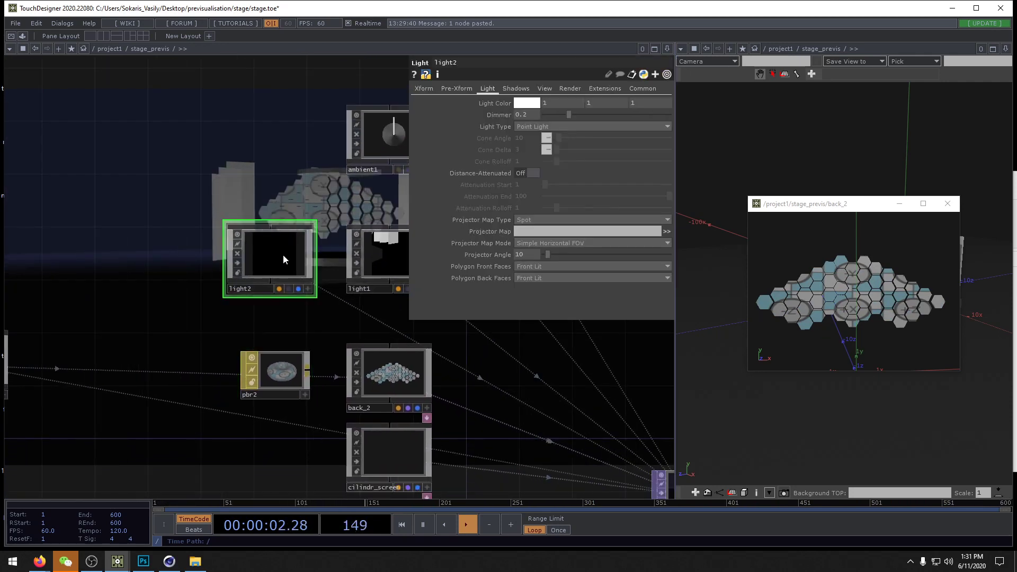
pyautogui.moveTo(299, 323); pyautogui.dragTo(230, 324)
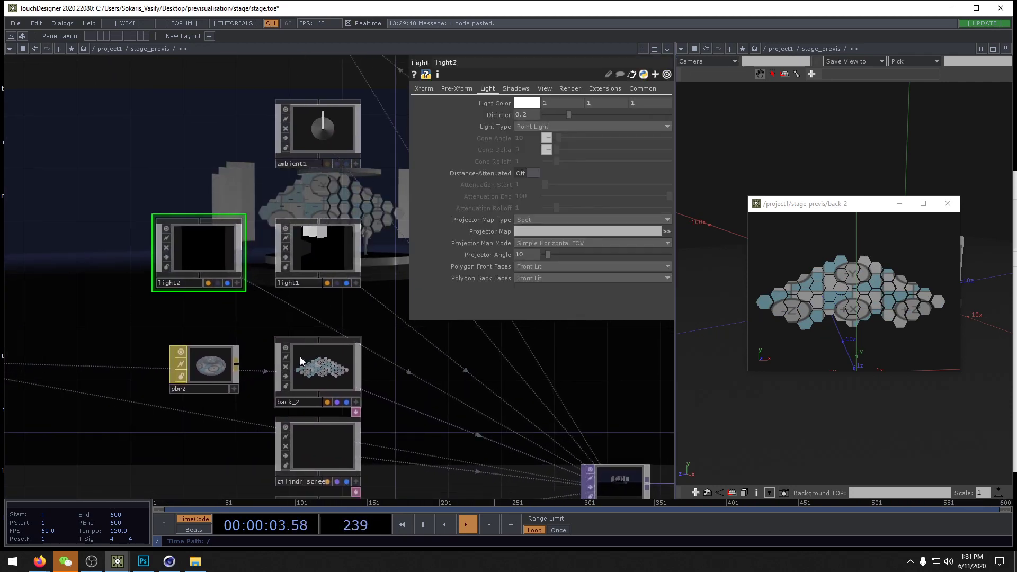
pyautogui.click(330, 376)
pyautogui.click(228, 365)
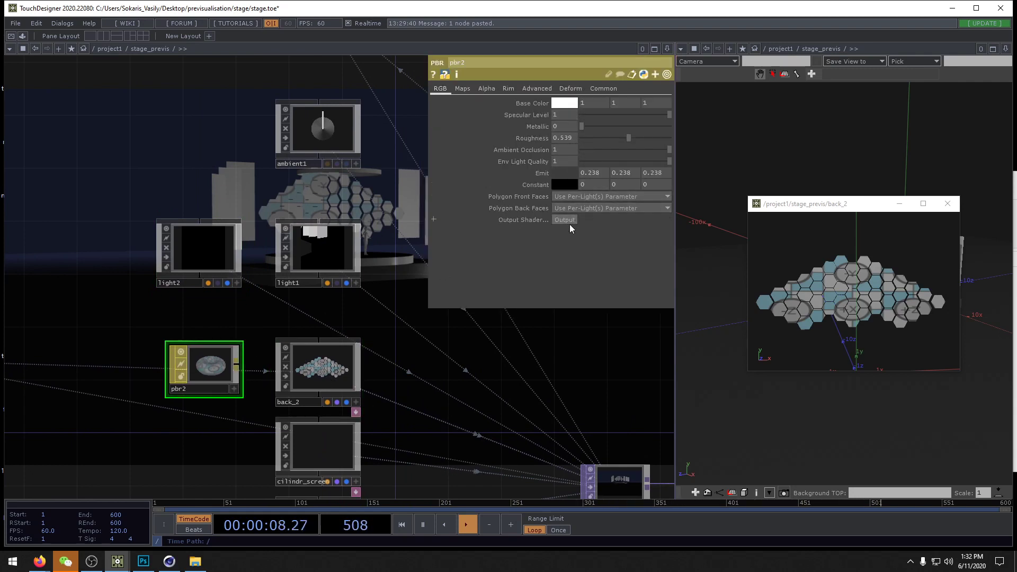
pyautogui.click(459, 88)
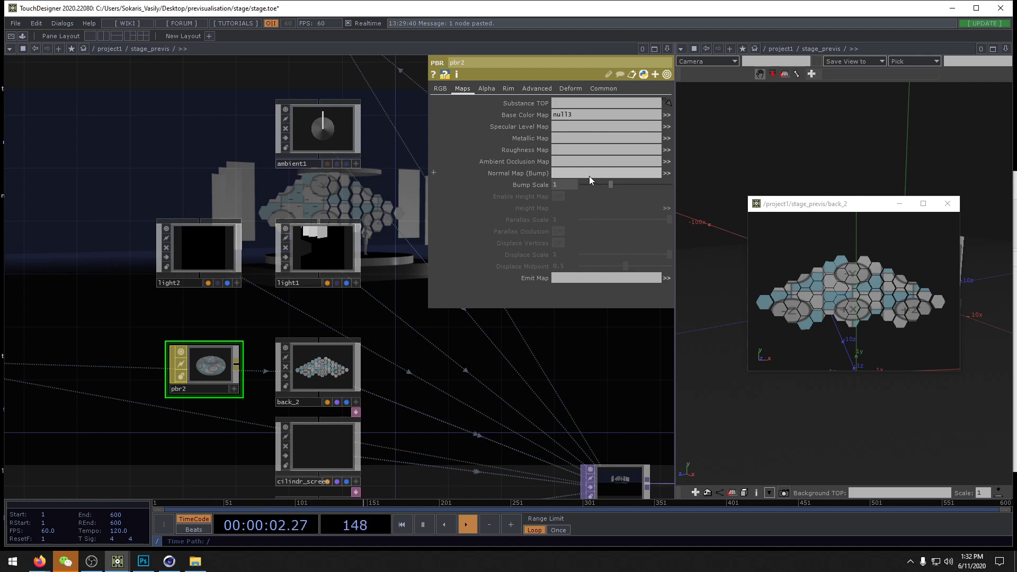
pyautogui.moveTo(215, 328); pyautogui.dragTo(672, 313)
pyautogui.moveTo(645, 277); pyautogui.dragTo(609, 278)
pyautogui.moveTo(495, 334); pyautogui.dragTo(360, 331)
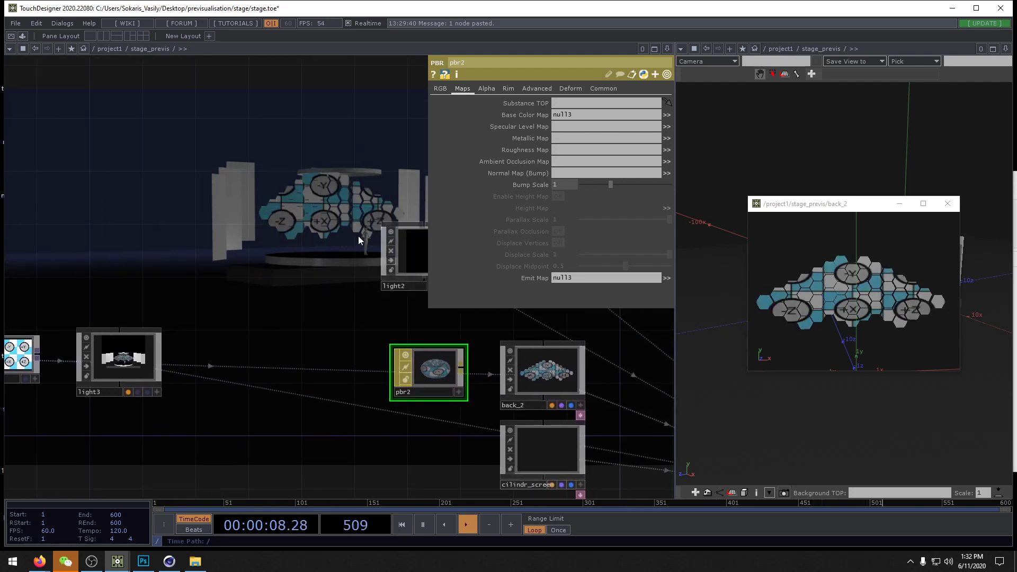
# Step: Set pbr2's Emit color to full white, with all three channels at 1
pyautogui.click(439, 89)
pyautogui.click(561, 173)
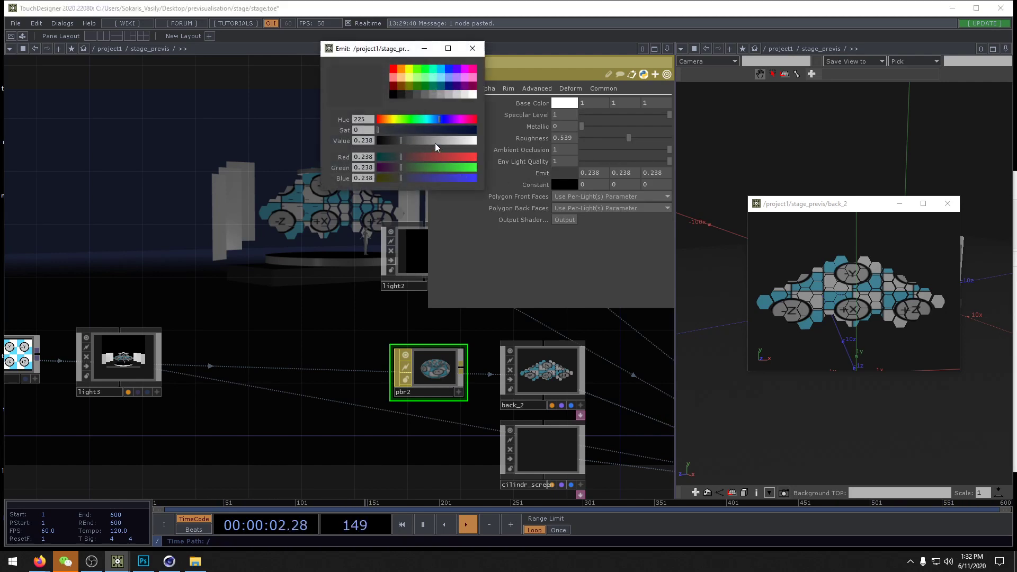
pyautogui.moveTo(434, 141); pyautogui.dragTo(497, 145)
pyautogui.click(473, 49)
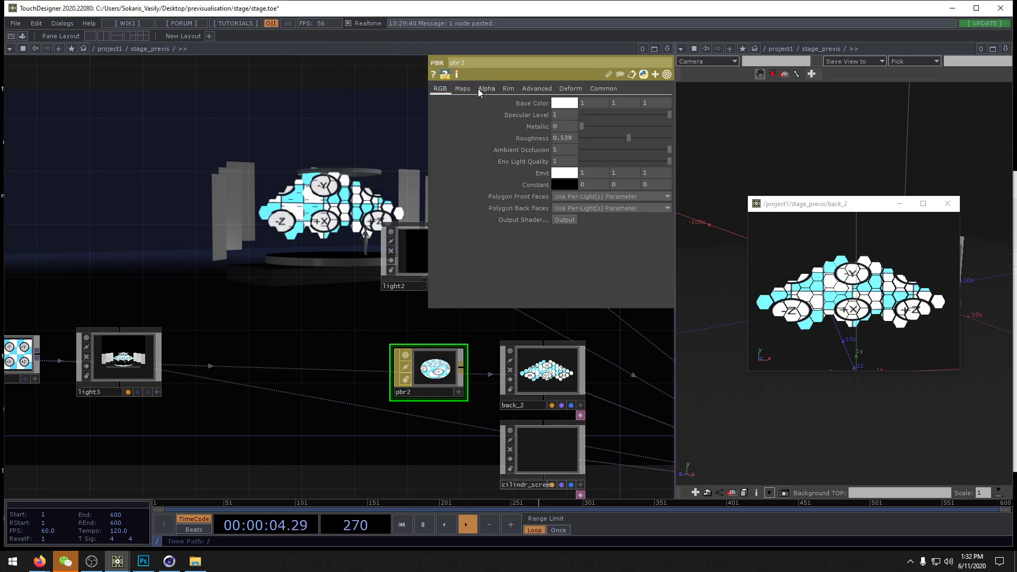
# Step: Clear null3 from pbr2's Base Color Map and close the floating back_2 viewer
pyautogui.click(462, 88)
pyautogui.press('BackSpace')
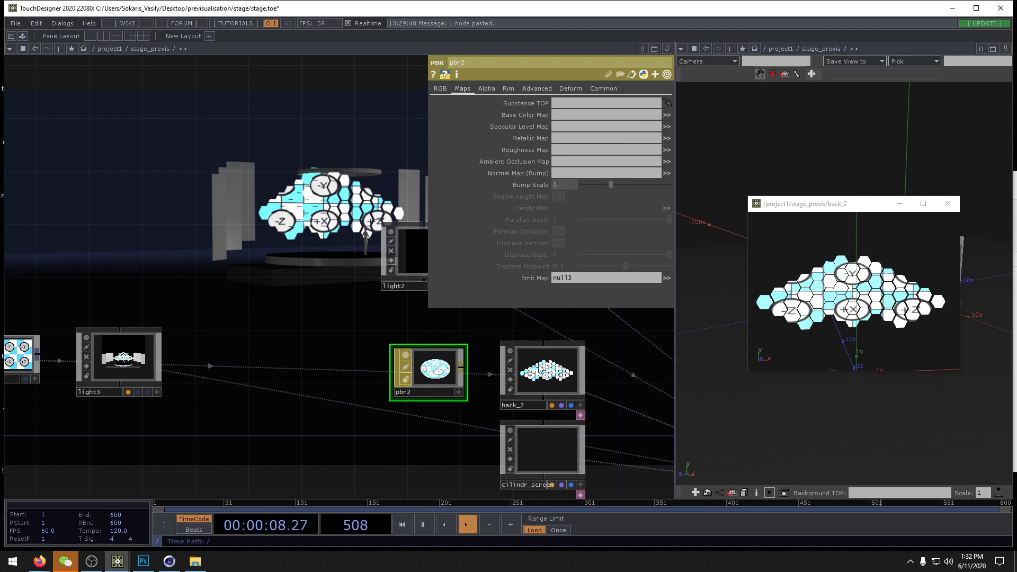
pyautogui.moveTo(377, 328); pyautogui.dragTo(327, 345)
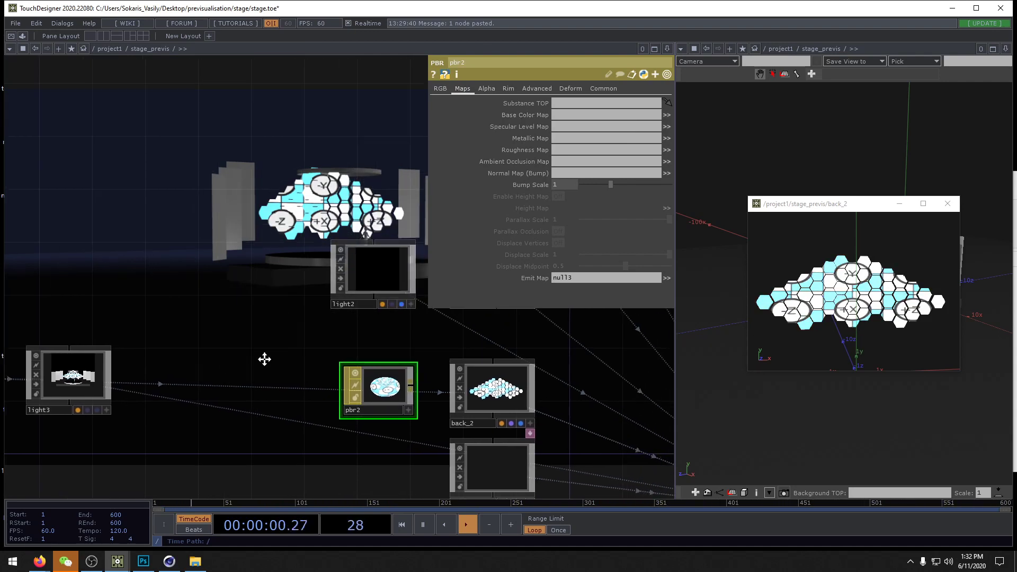
pyautogui.moveTo(264, 358); pyautogui.dragTo(531, 341)
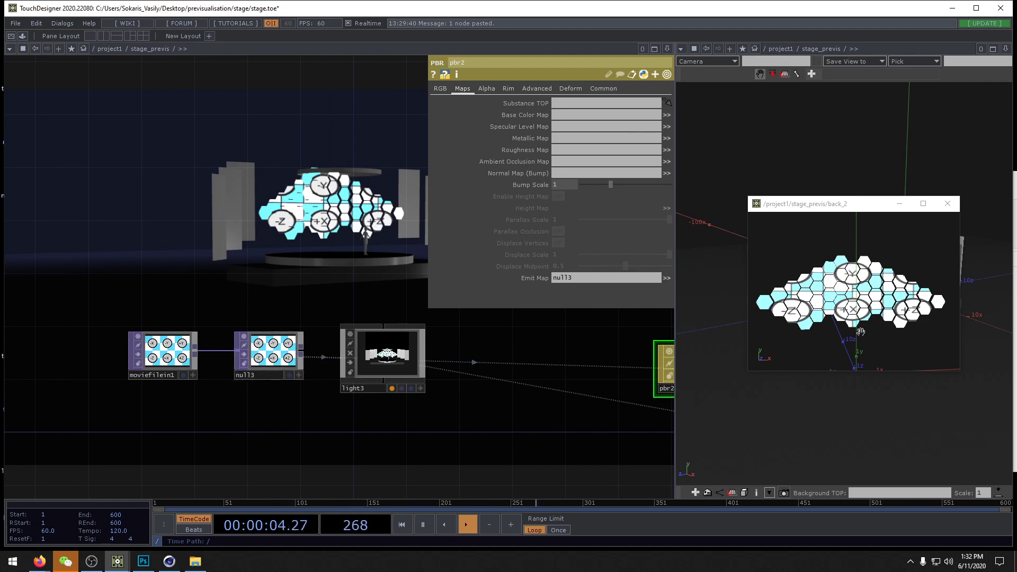
pyautogui.click(947, 203)
pyautogui.moveTo(879, 281); pyautogui.dragTo(847, 305)
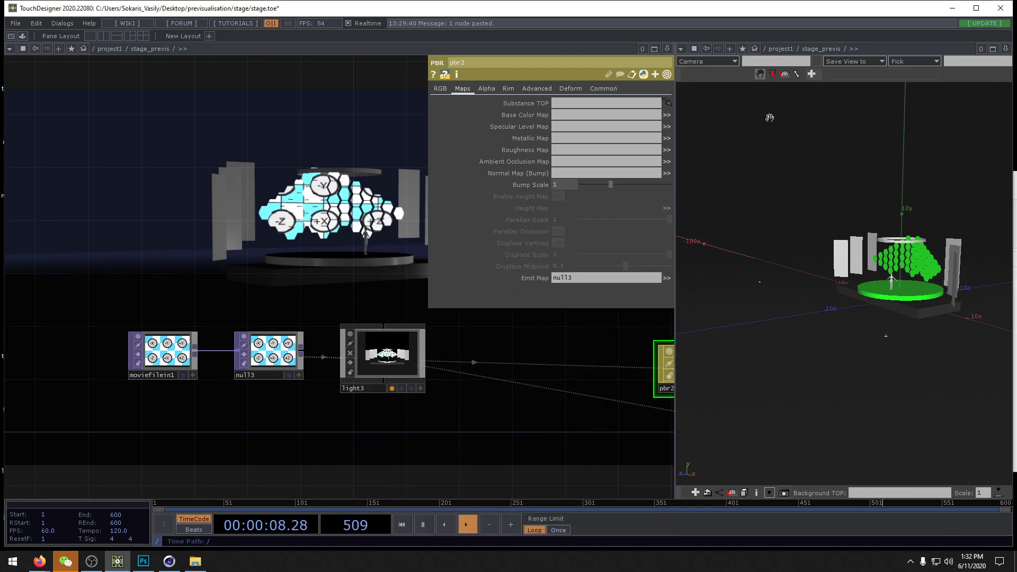
# Step: Place an Out operator between light3 and pbr2 and delete it again
pyautogui.click(589, 354)
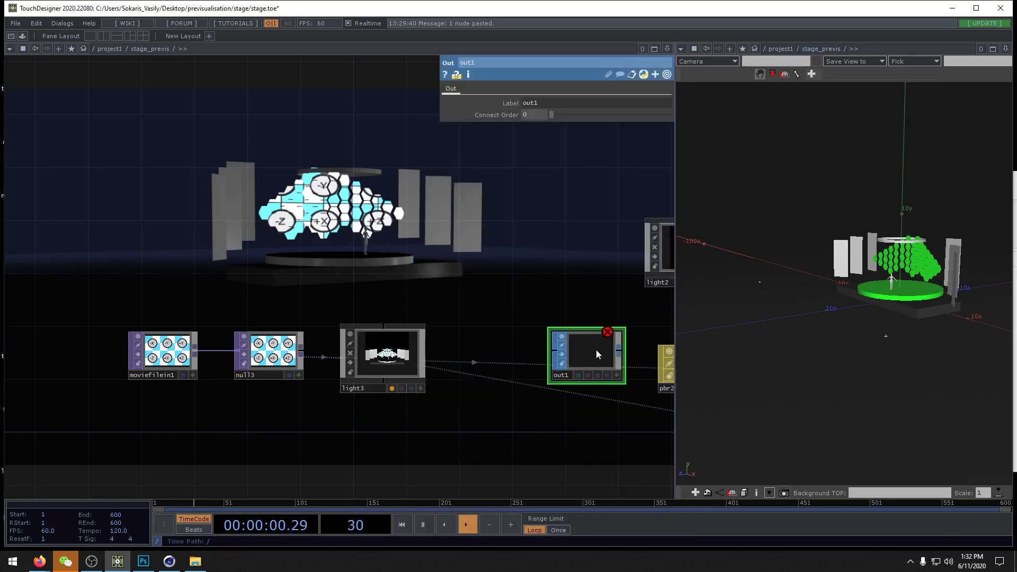
pyautogui.press('Delete')
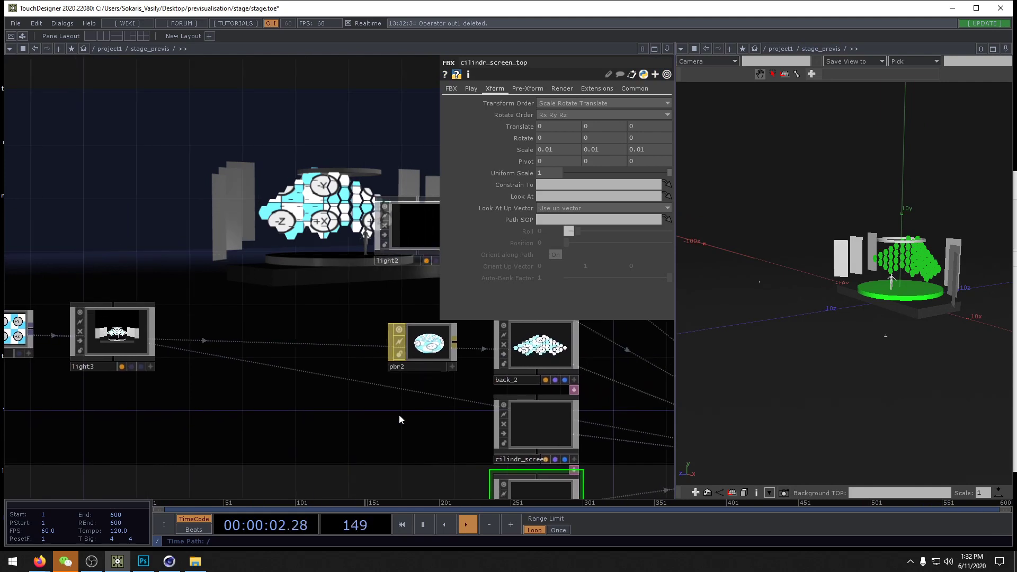
# Step: Review the mesh, texture1 and null1 chain inside back_2's back geometry and return to the stage_previs network
pyautogui.scroll(-2, 285, 337)
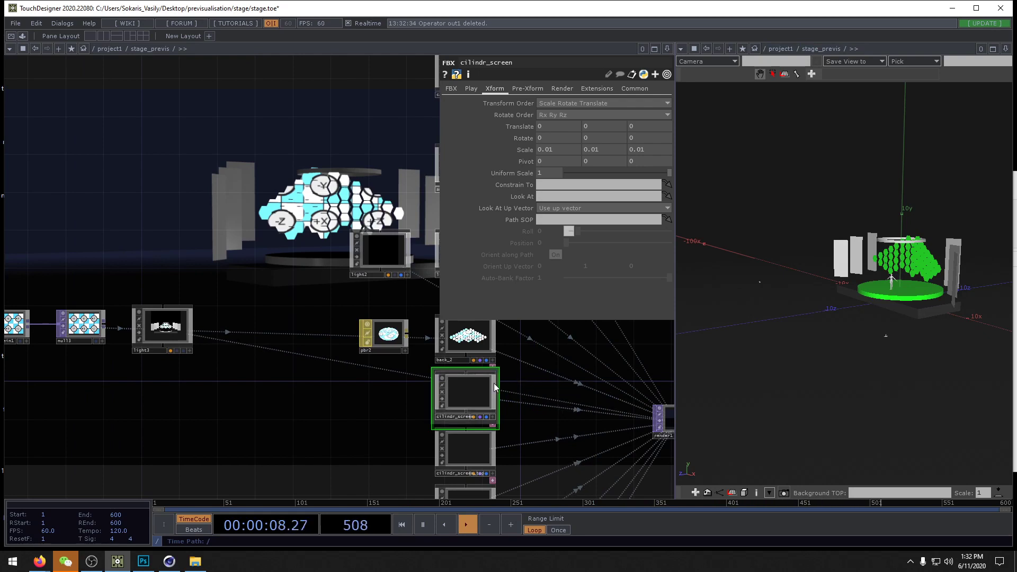
pyautogui.click(457, 340)
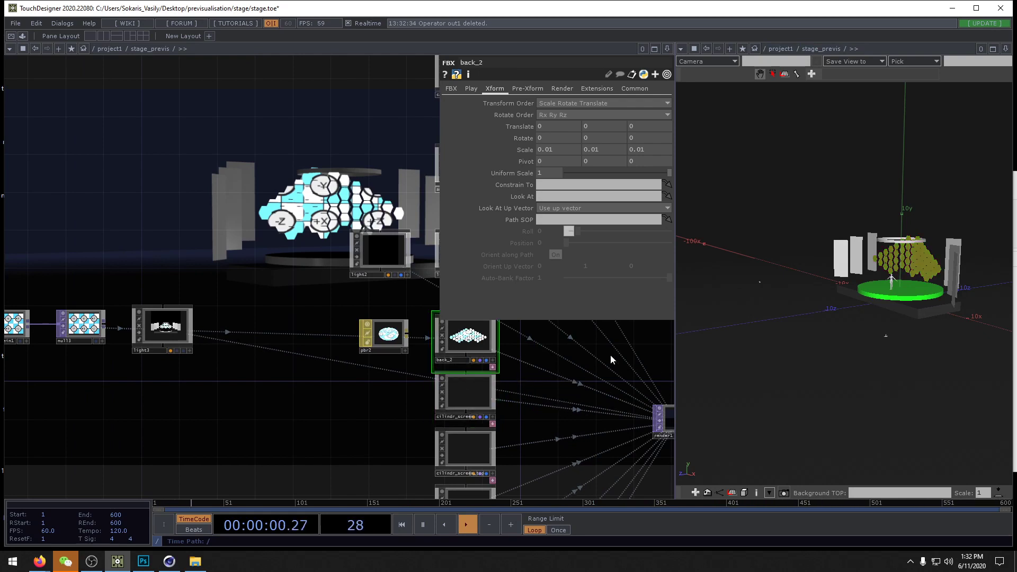
pyautogui.moveTo(344, 299); pyautogui.dragTo(197, 302)
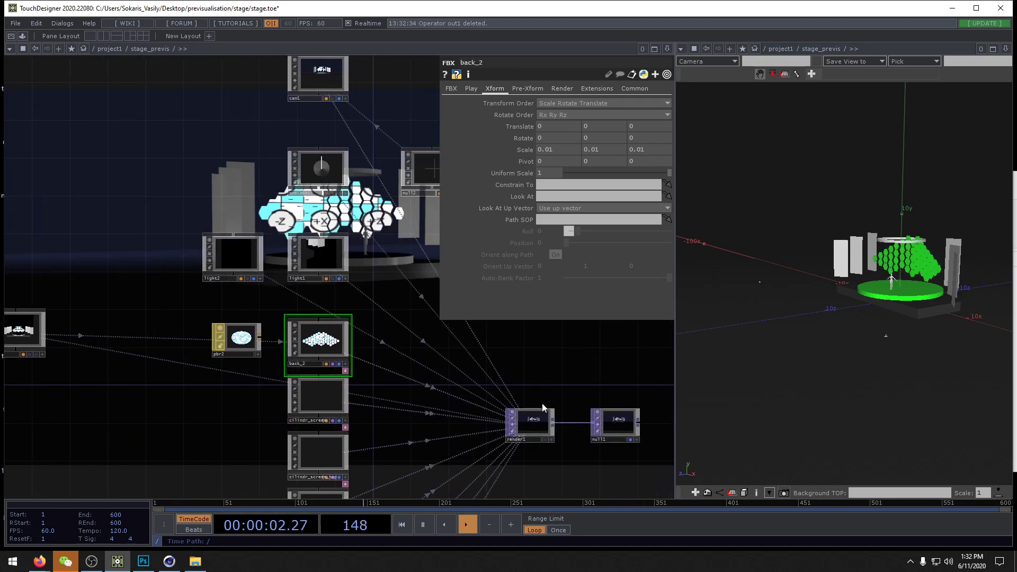
pyautogui.scroll(3, 340, 273)
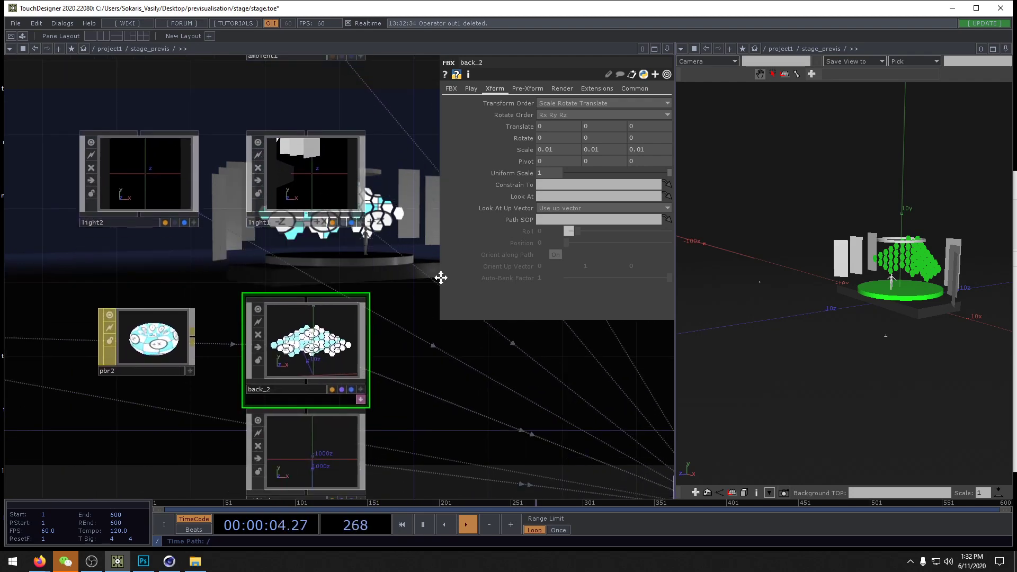
pyautogui.scroll(5, 326, 318)
pyautogui.scroll(3, 326, 318)
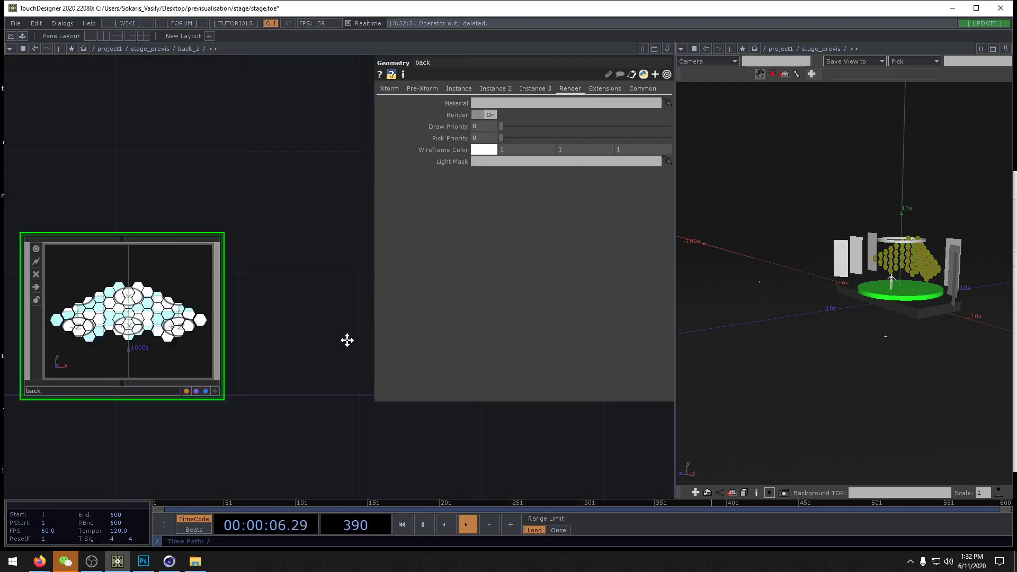
pyautogui.scroll(-3, 318, 201)
pyautogui.scroll(5, 295, 233)
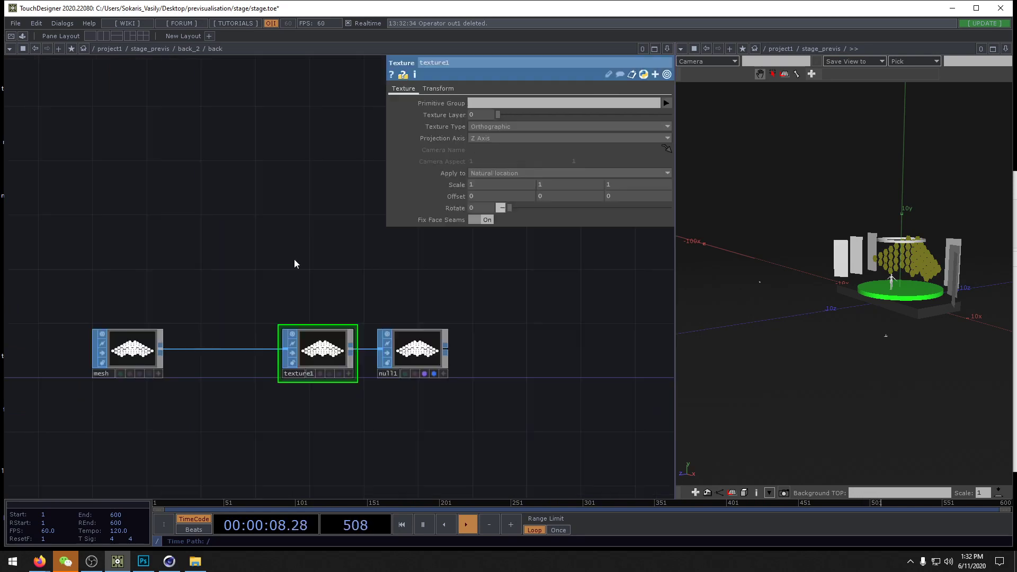
pyautogui.click(414, 350)
pyautogui.click(304, 345)
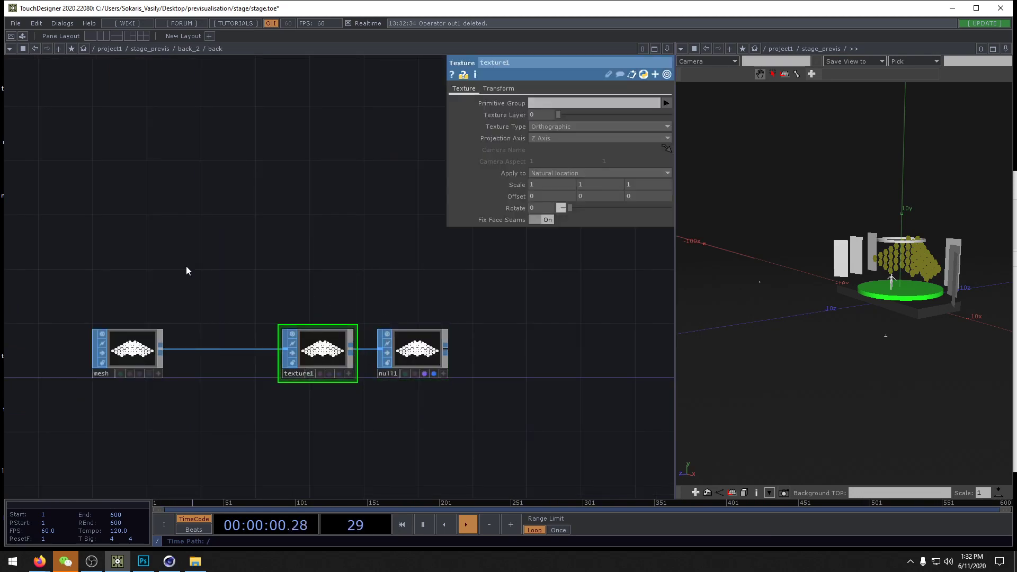
pyautogui.press('Tab')
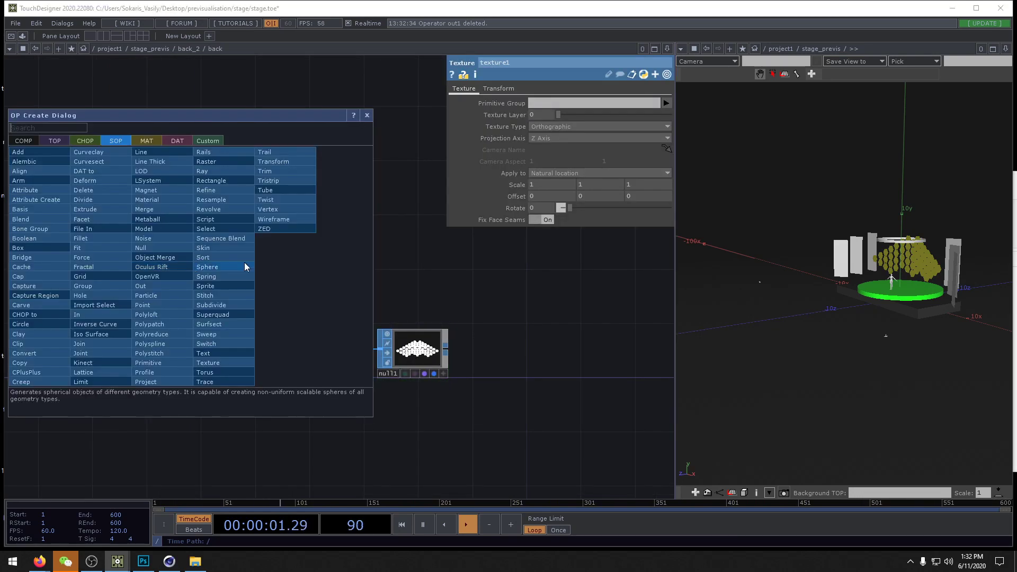
pyautogui.click(367, 116)
pyautogui.press('u')
pyautogui.press('u')
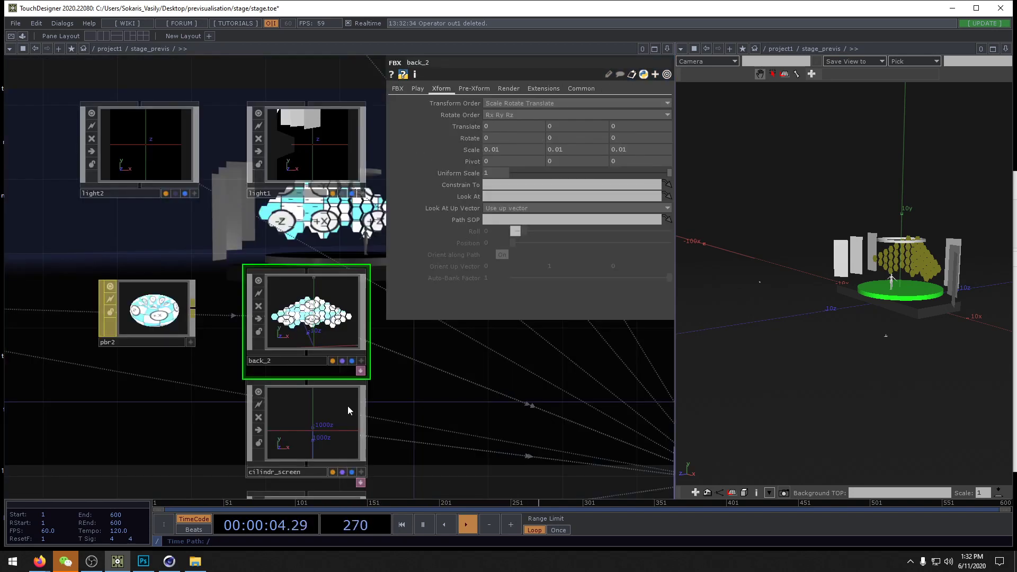
# Step: Delete the light3 projector light from the stage_previs network
pyautogui.click(318, 411)
pyautogui.moveTo(478, 444); pyautogui.dragTo(435, 380)
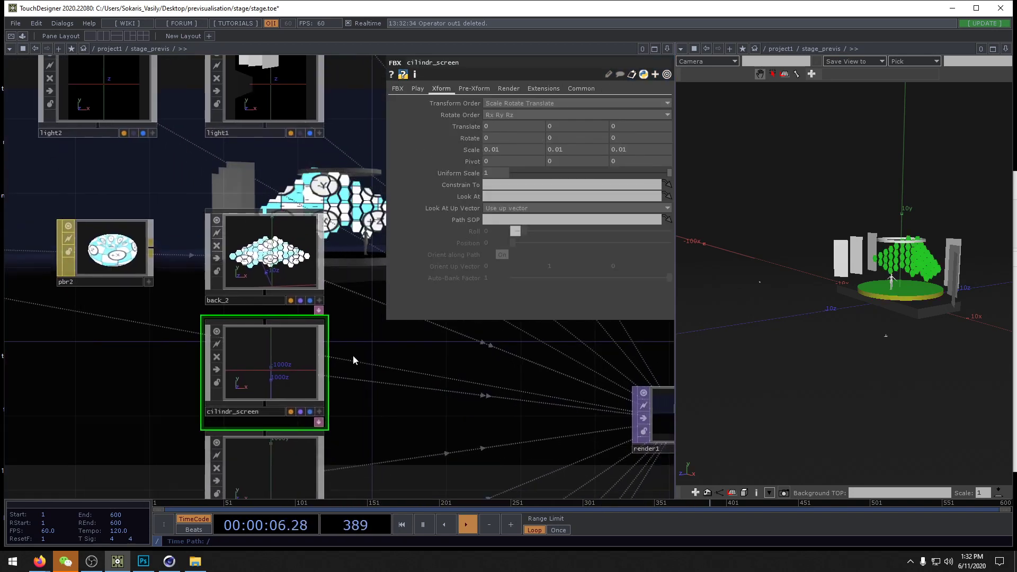
pyautogui.scroll(-4, 349, 350)
pyautogui.moveTo(187, 412); pyautogui.dragTo(381, 427)
pyautogui.moveTo(347, 387); pyautogui.dragTo(454, 457)
pyautogui.click(276, 373)
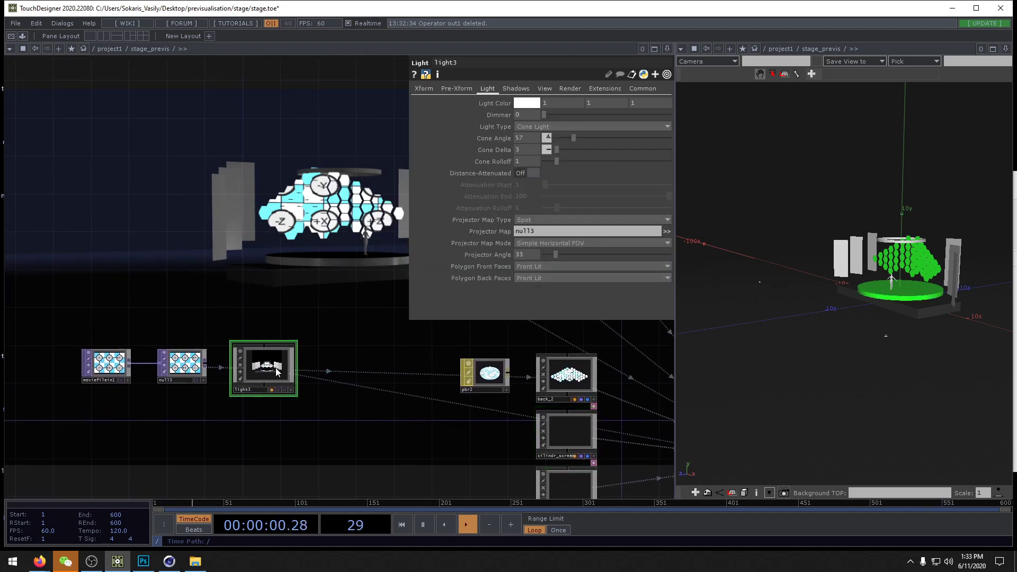
pyautogui.press('Delete')
# Step: Move moviefilein1 and null3 close to the pbr2 material
pyautogui.moveTo(74, 323); pyautogui.dragTo(397, 404)
pyautogui.moveTo(400, 438); pyautogui.dragTo(296, 423)
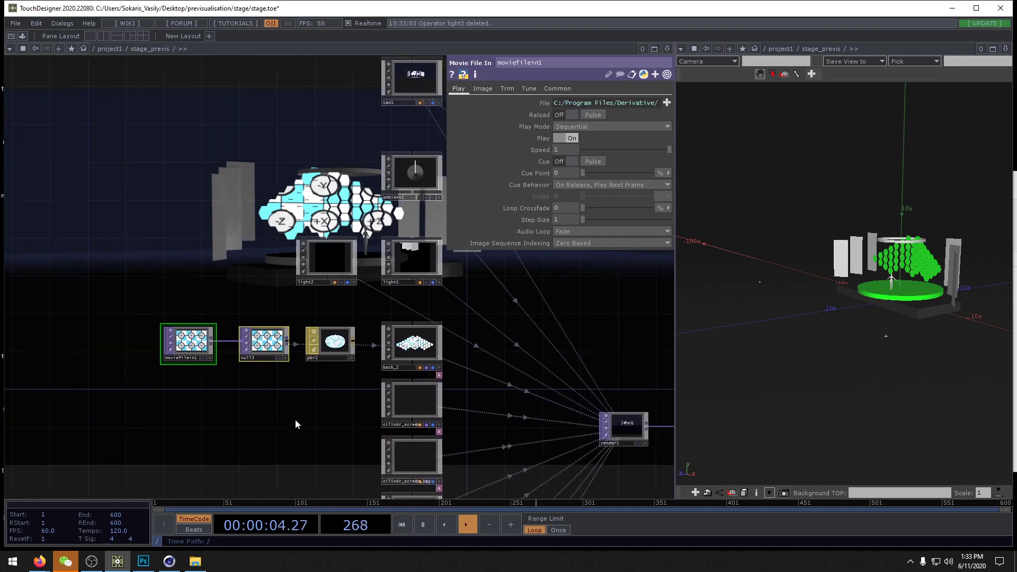
pyautogui.moveTo(358, 416); pyautogui.dragTo(292, 415)
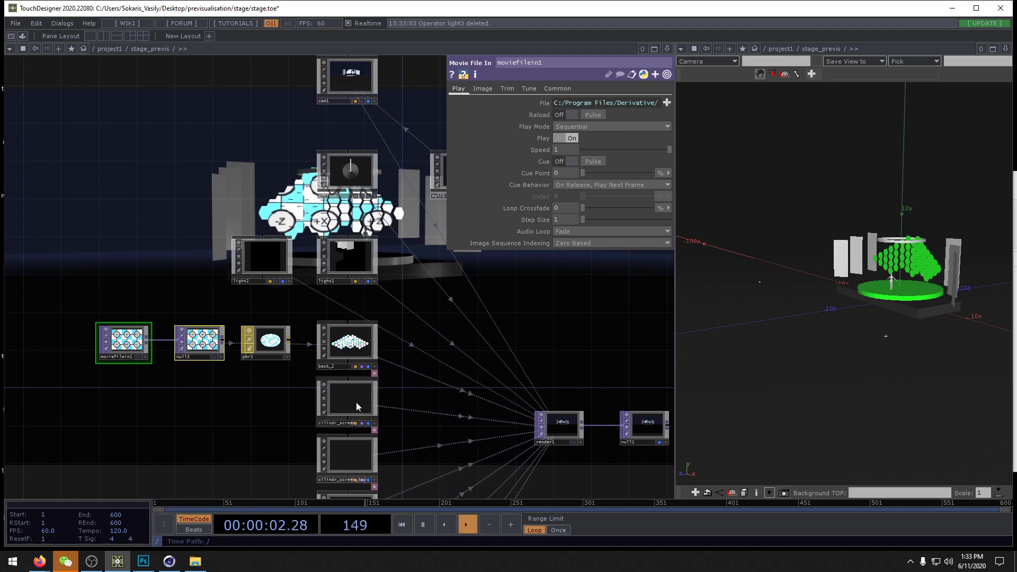
# Step: Duplicate moviefilein1, null3 and pbr2 below the originals and assign the copied material pbr3 to cilindr_screen
pyautogui.moveTo(301, 267); pyautogui.dragTo(343, 282)
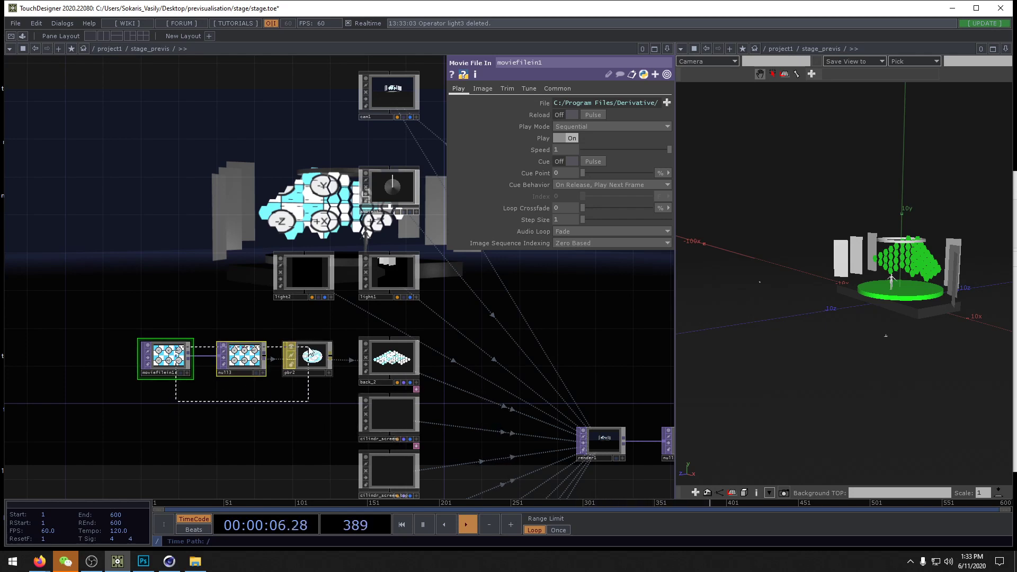
pyautogui.hotkey('ctrl', 'v')
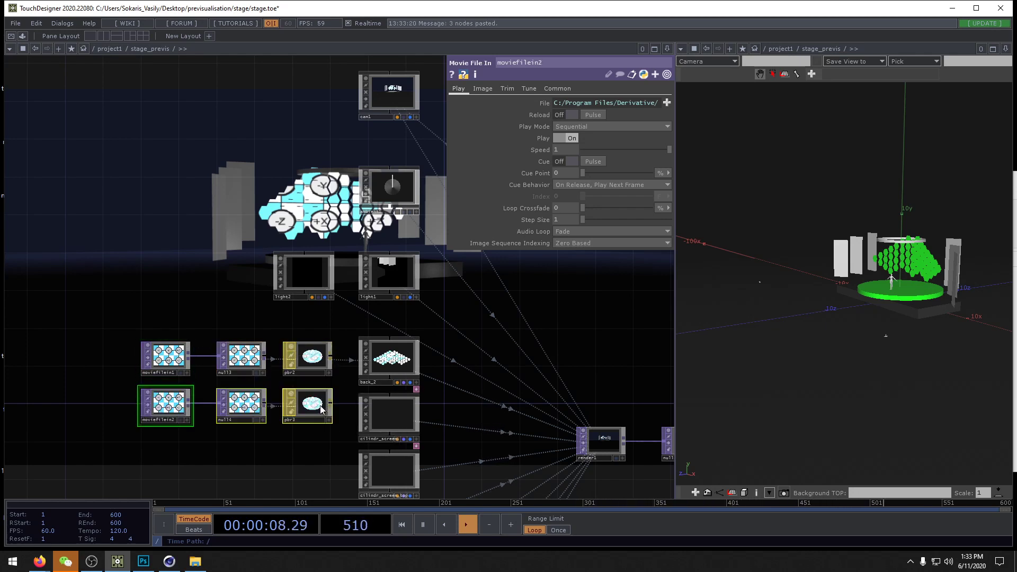
pyautogui.click(391, 422)
pyautogui.click(390, 422)
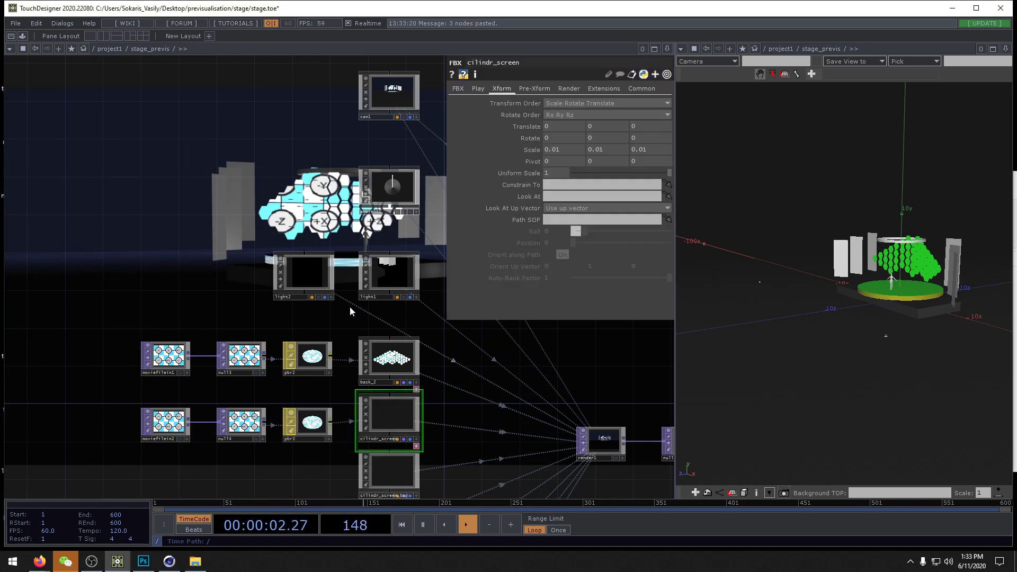
# Step: Inside cilindr_screen's cilinder_screen geometry, add a Null after mesh, make it the displayed and rendered node, and space it away from mesh
pyautogui.moveTo(353, 312); pyautogui.dragTo(384, 365)
pyautogui.doubleClick(421, 461)
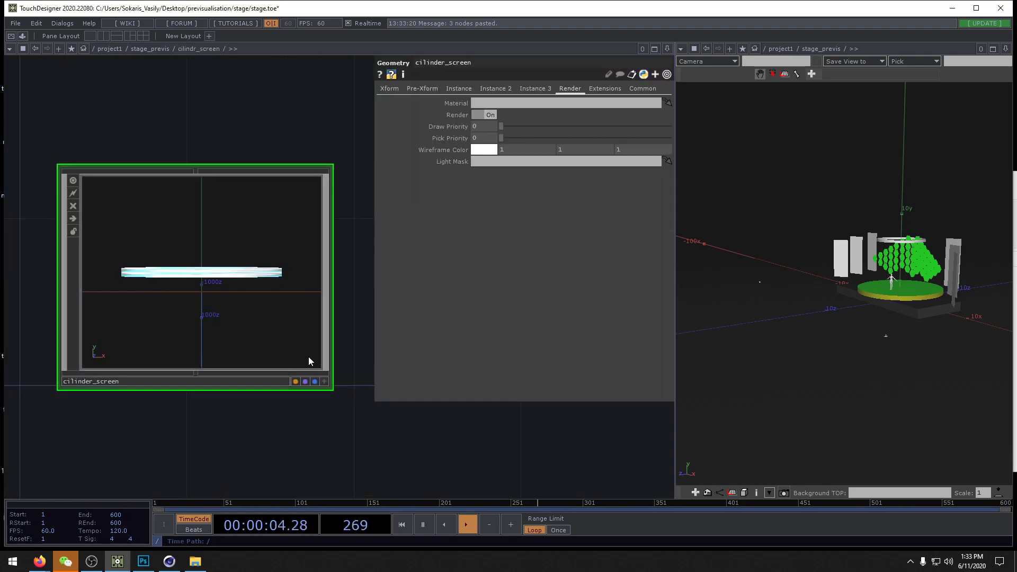
pyautogui.doubleClick(186, 323)
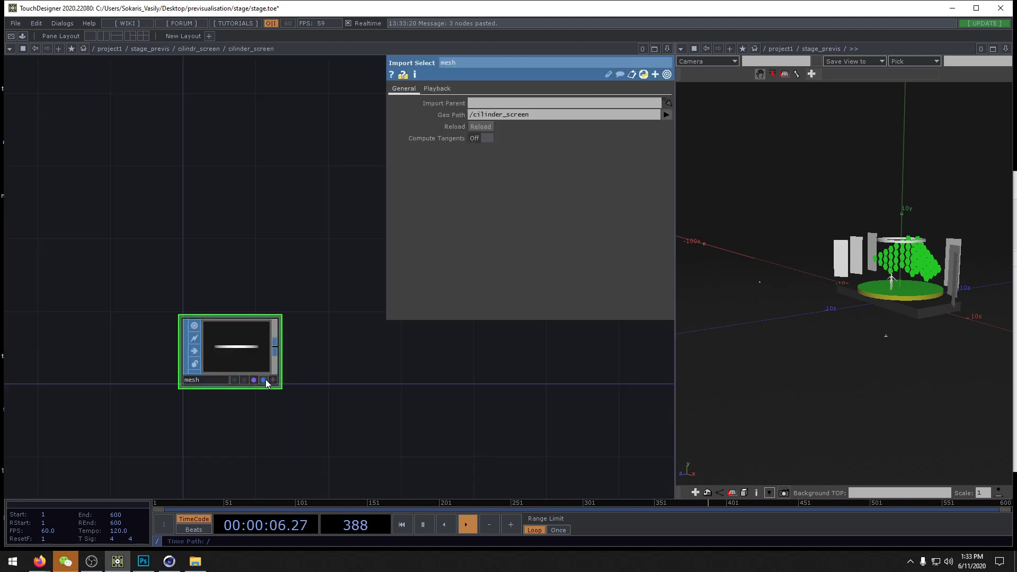
pyautogui.rightClick(275, 351)
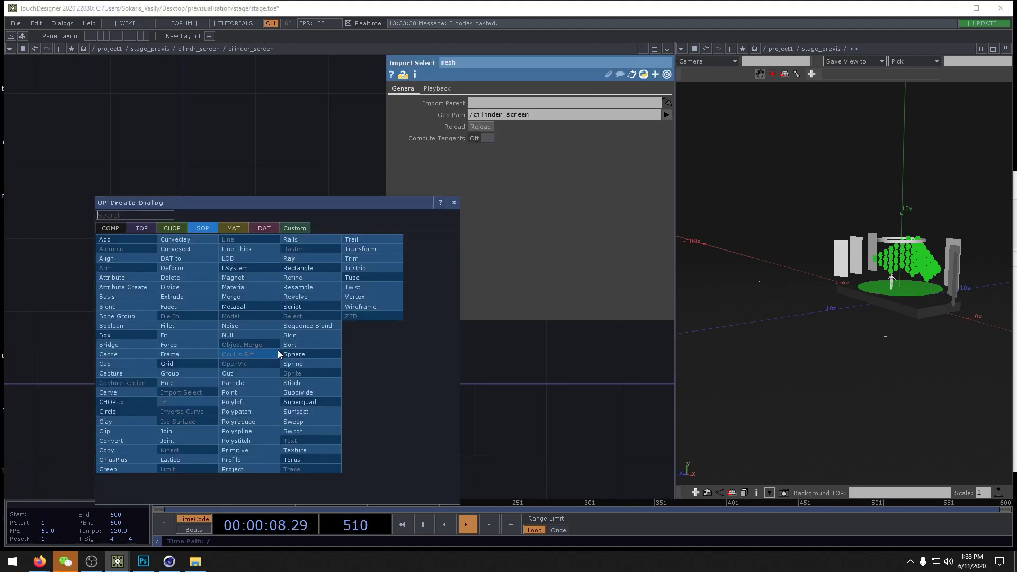
pyautogui.click(244, 335)
pyautogui.click(495, 380)
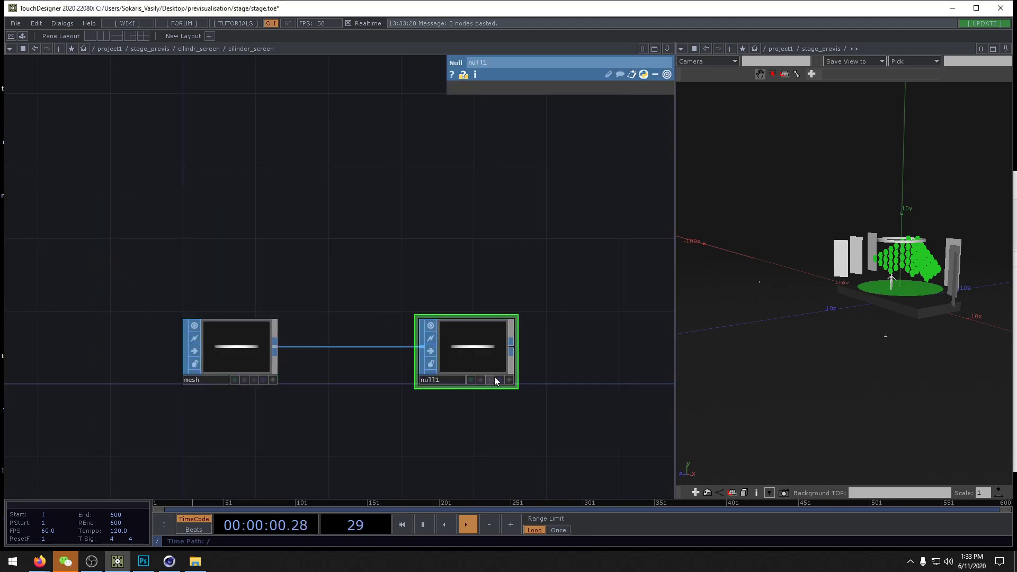
pyautogui.moveTo(487, 378); pyautogui.dragTo(579, 378)
# Step: Insert a Texture SOP on the wire between mesh and null1
pyautogui.rightClick(381, 345)
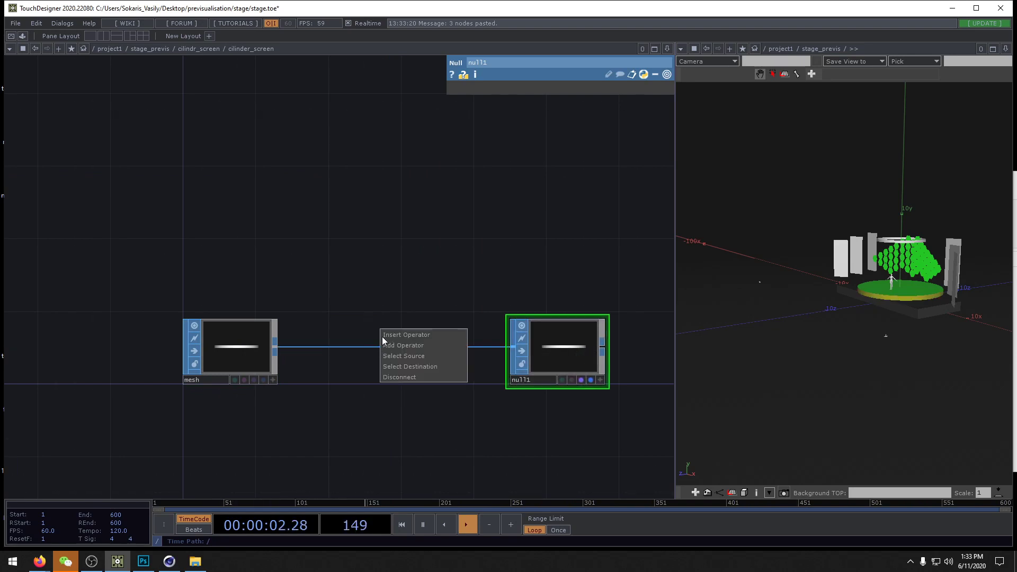
pyautogui.click(383, 336)
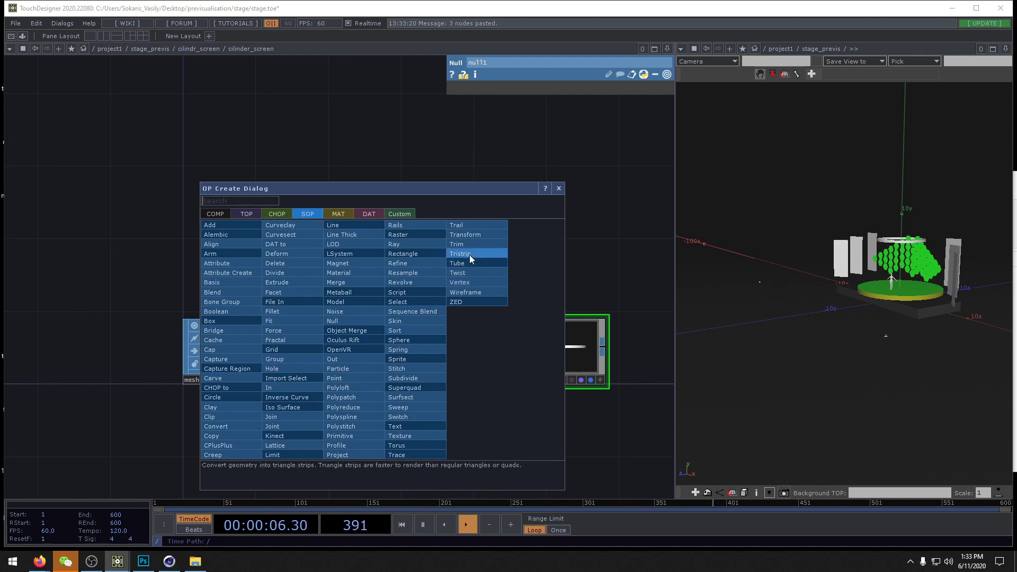
pyautogui.click(399, 436)
pyautogui.click(418, 357)
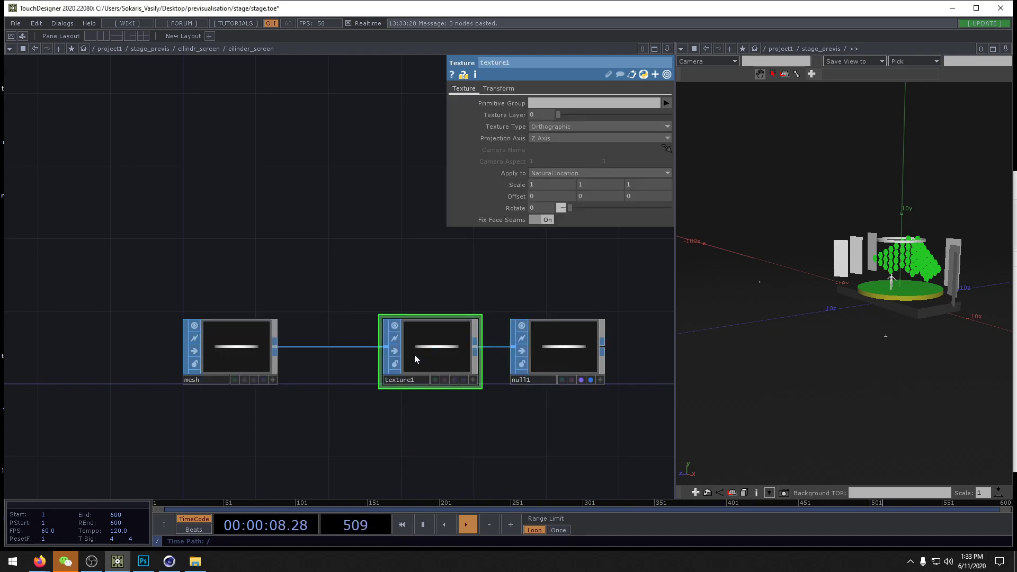
# Step: Open the cilinder_screen geometry's viewer in a floating window over the 3D view and return inside the geometry
pyautogui.click(198, 48)
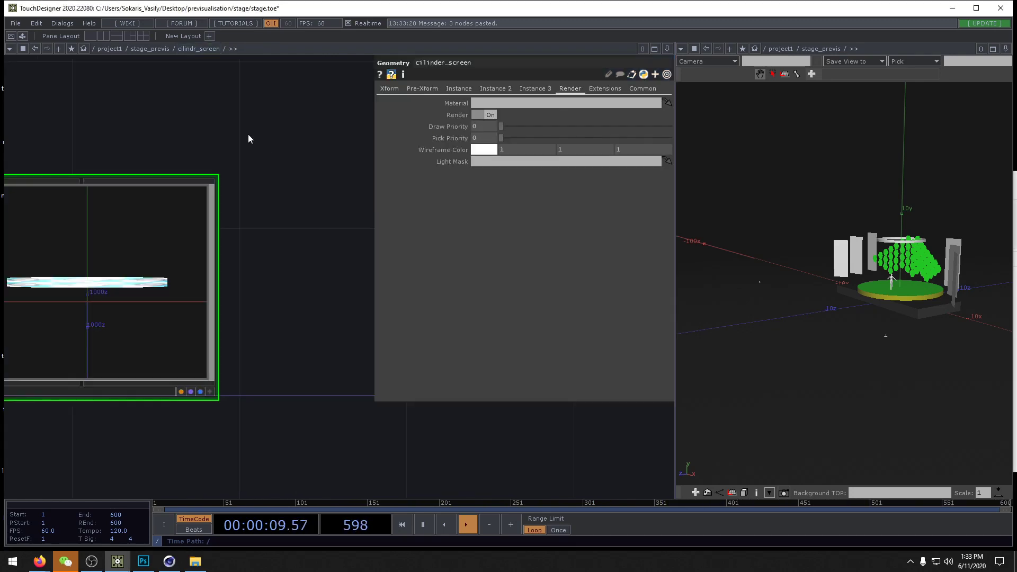
pyautogui.rightClick(151, 297)
pyautogui.click(180, 277)
pyautogui.moveTo(143, 192); pyautogui.dragTo(802, 197)
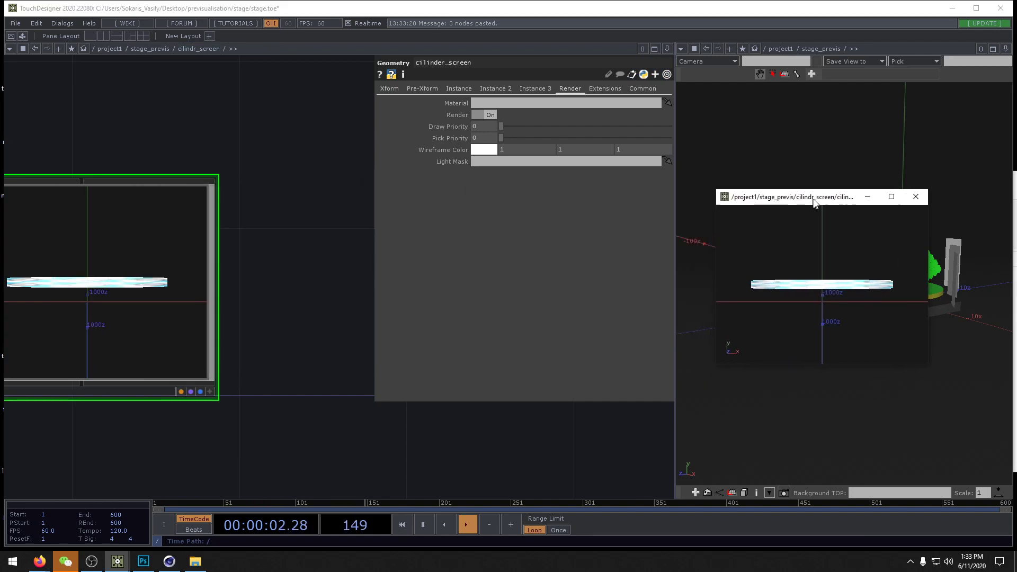
pyautogui.doubleClick(135, 318)
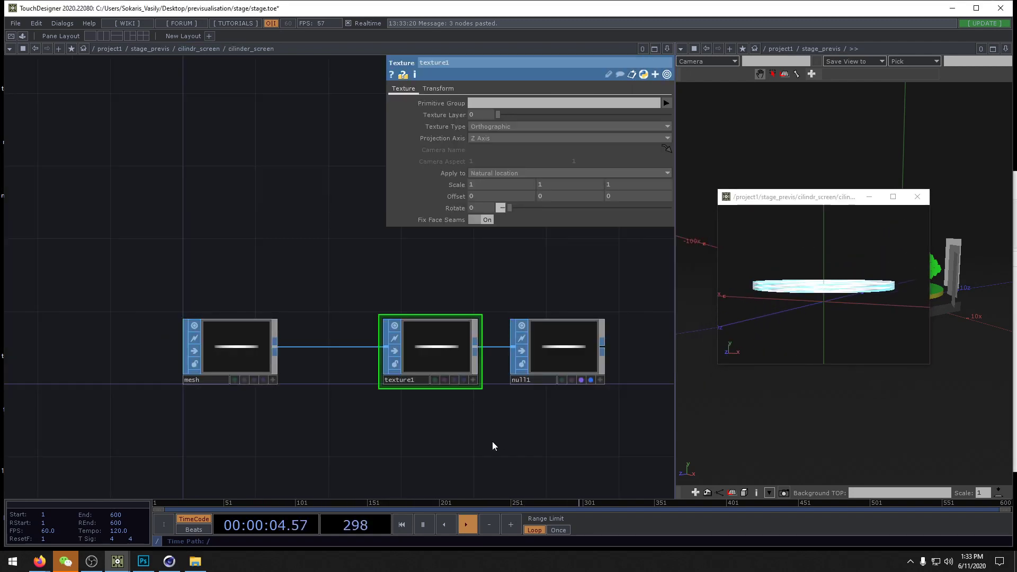
# Step: Set texture1's texture type to Cylindrical and check the mapping on the ring in the floating viewer
pyautogui.click(512, 128)
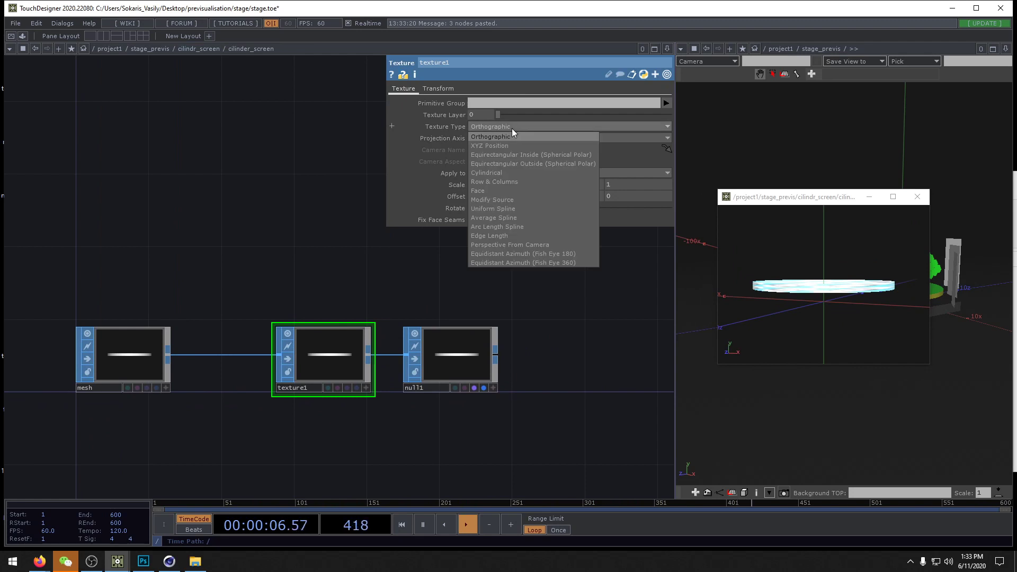
pyautogui.click(503, 173)
pyautogui.click(812, 322)
pyautogui.moveTo(812, 322)
pyautogui.mouseDown()
pyautogui.moveTo(719, 318)
pyautogui.moveTo(842, 320)
pyautogui.moveTo(826, 318)
pyautogui.mouseUp()
# Step: Try the Y projection axis on texture1, set it to X Axis, and inspect the ring from above
pyautogui.moveTo(307, 456); pyautogui.dragTo(373, 454)
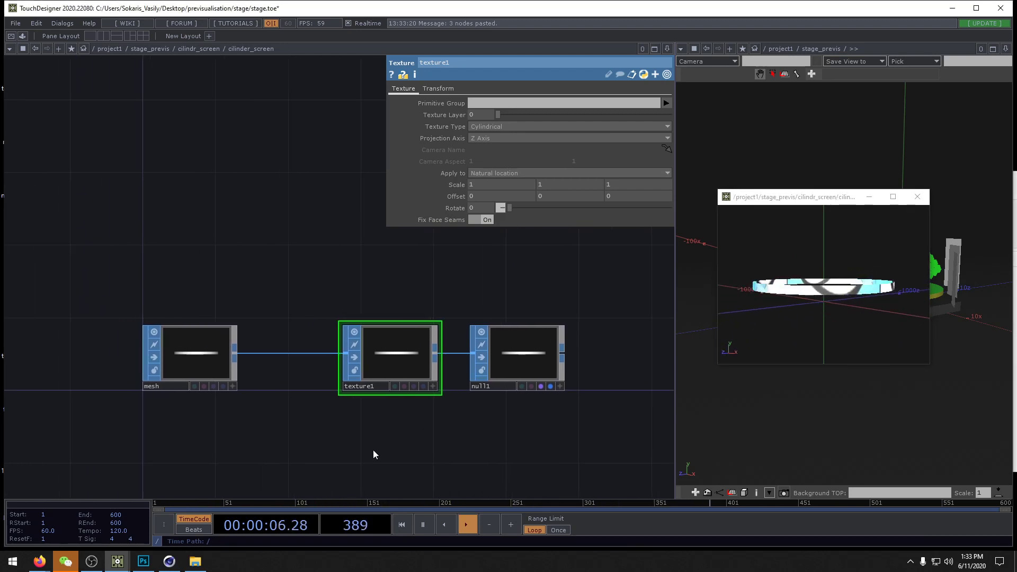
pyautogui.click(511, 137)
pyautogui.click(483, 157)
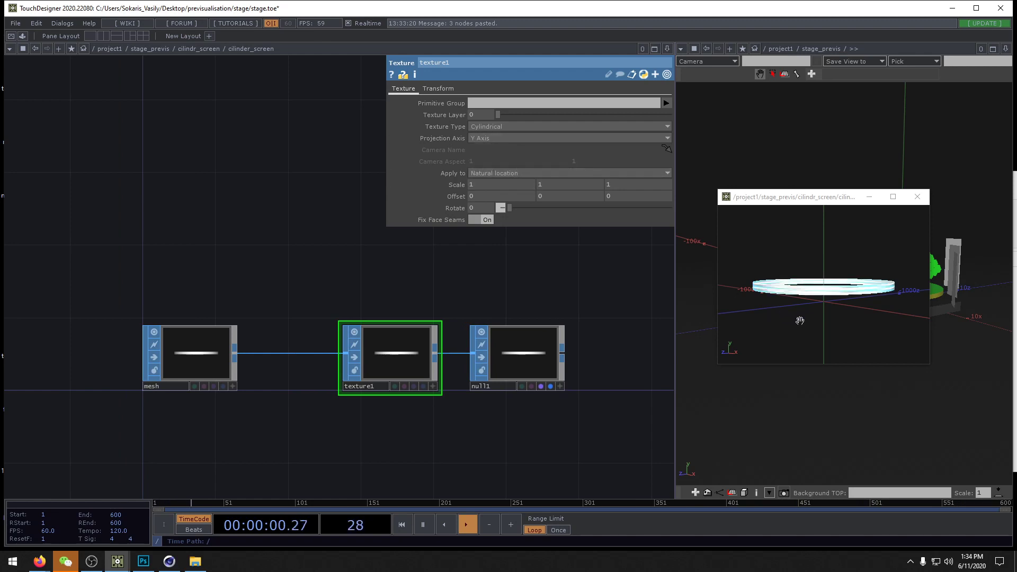
pyautogui.click(501, 137)
pyautogui.click(491, 147)
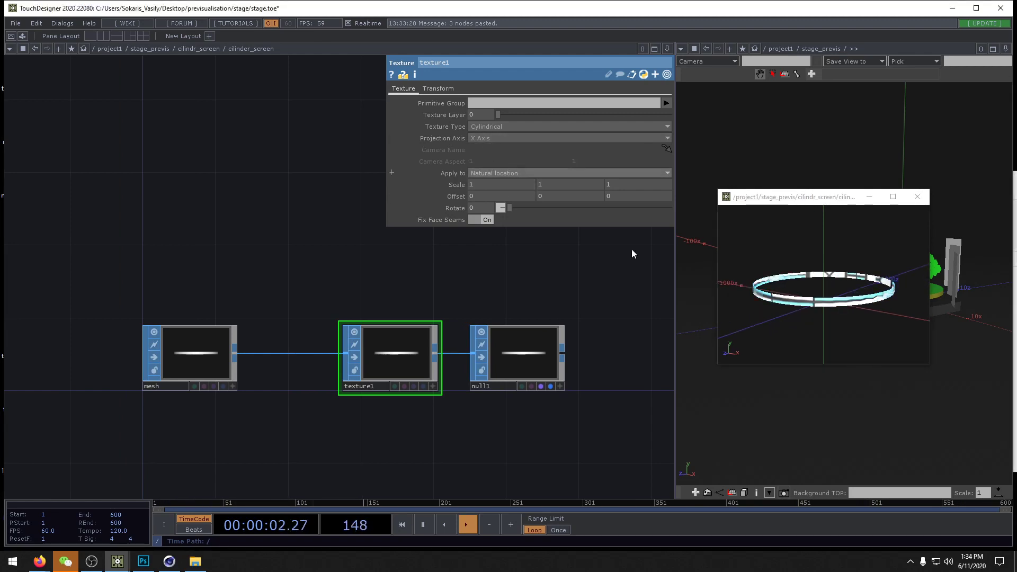
pyautogui.moveTo(794, 328); pyautogui.dragTo(843, 343)
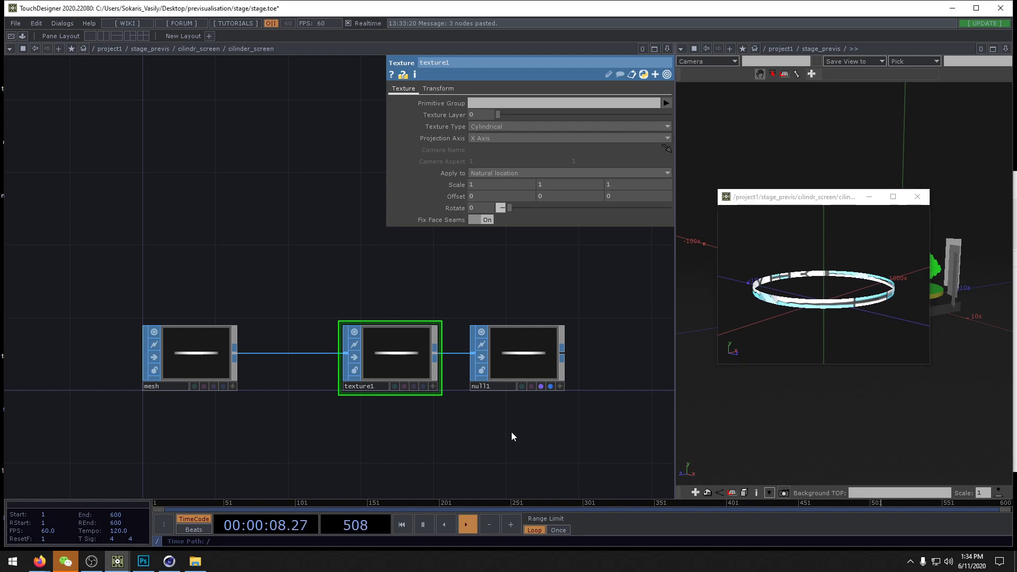
# Step: Back in stage_previs, duplicate moviefilein2, null4 and pbr3 below the originals and assign the copied material pbr4 to cilindr_screen_top
pyautogui.press('u')
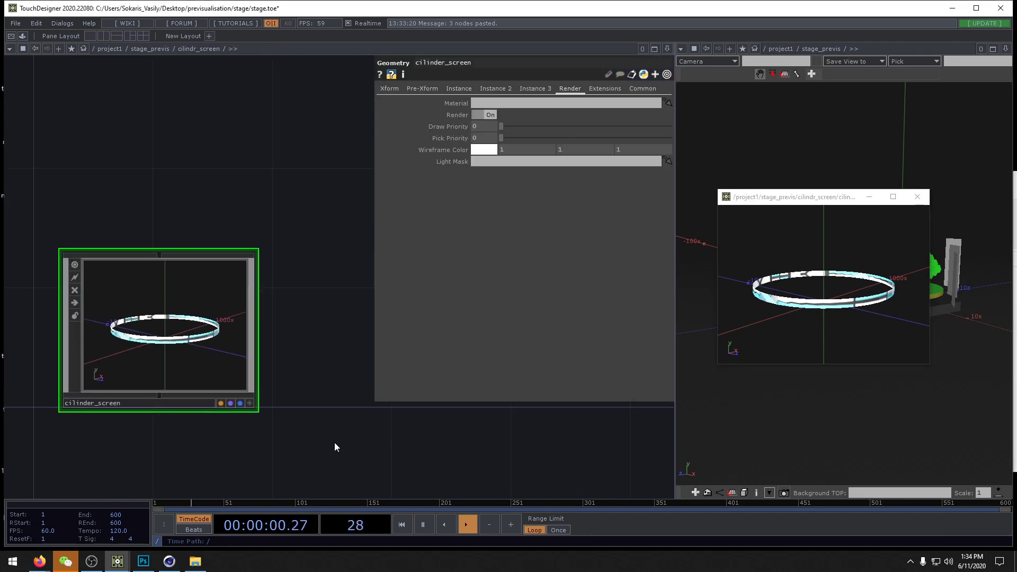
pyautogui.press('u')
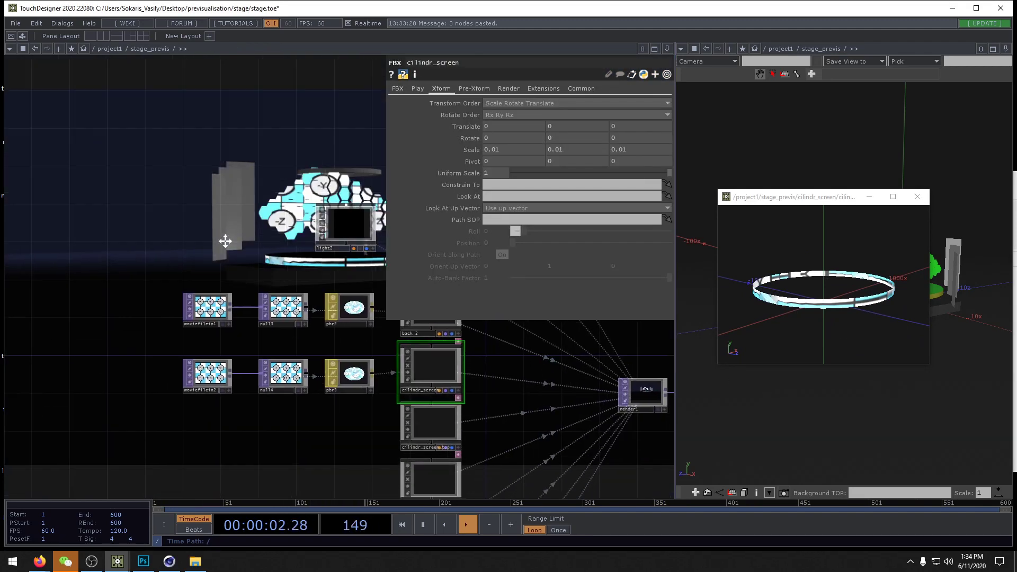
pyautogui.moveTo(261, 332); pyautogui.dragTo(269, 333)
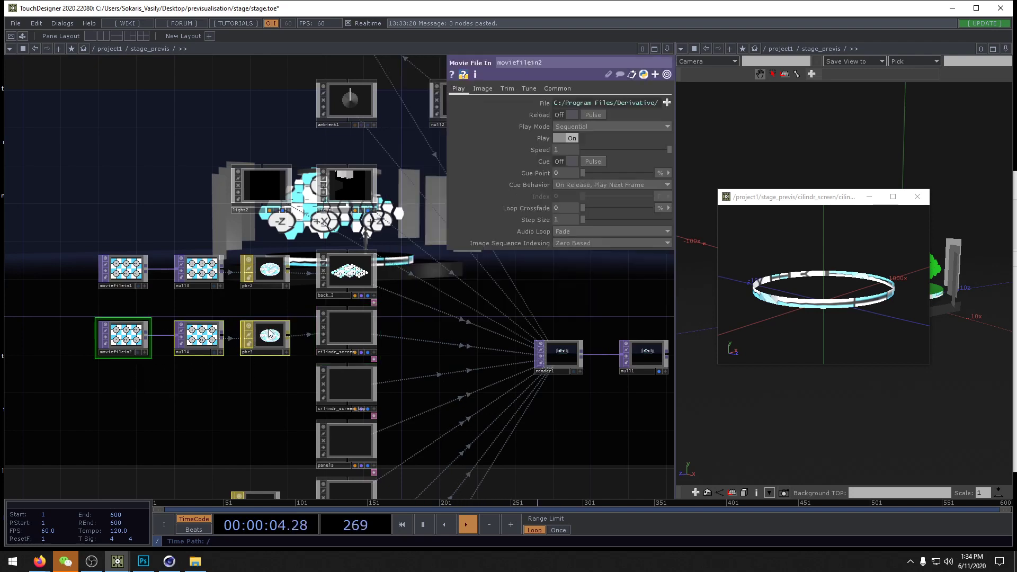
pyautogui.hotkey('ctrl', 'v')
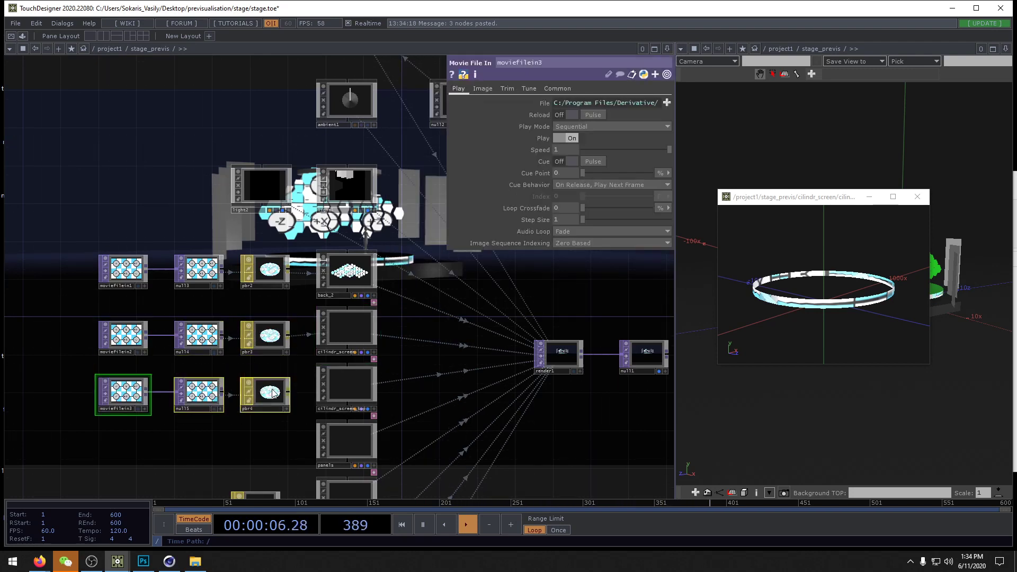
# Step: Inside cilindr_screen_top's cilinder_screen_1, add a Null after mesh, switch display and render from mesh to it, and space the two nodes apart
pyautogui.doubleClick(351, 396)
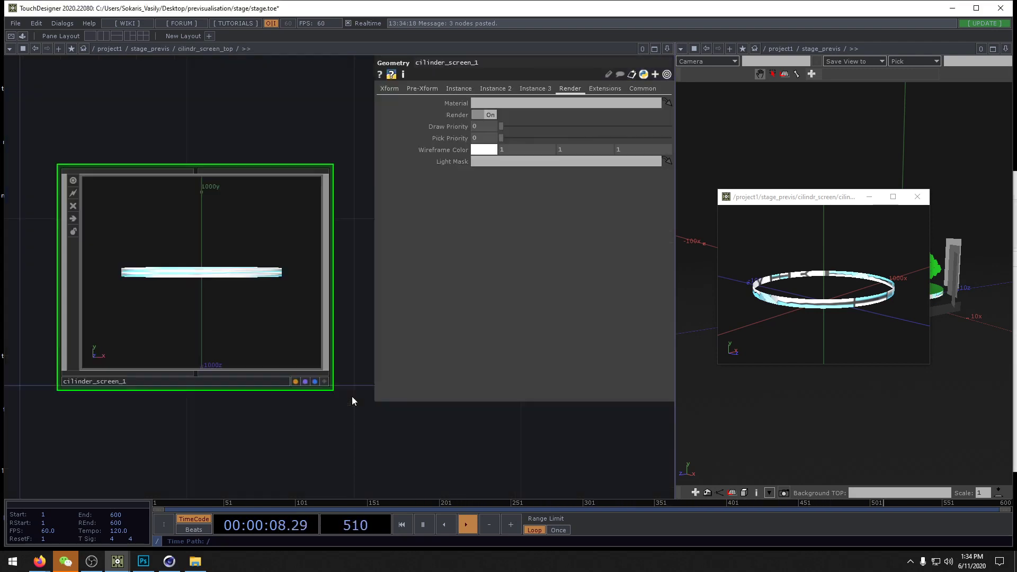
pyautogui.doubleClick(316, 269)
pyautogui.press('Tab')
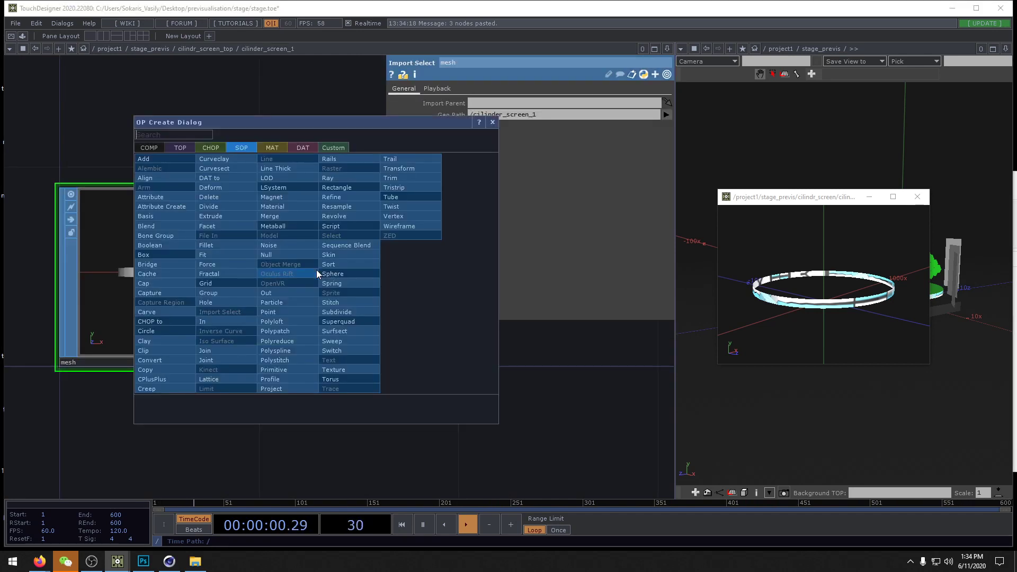
pyautogui.write('nu')
pyautogui.press('Return')
pyautogui.click(549, 428)
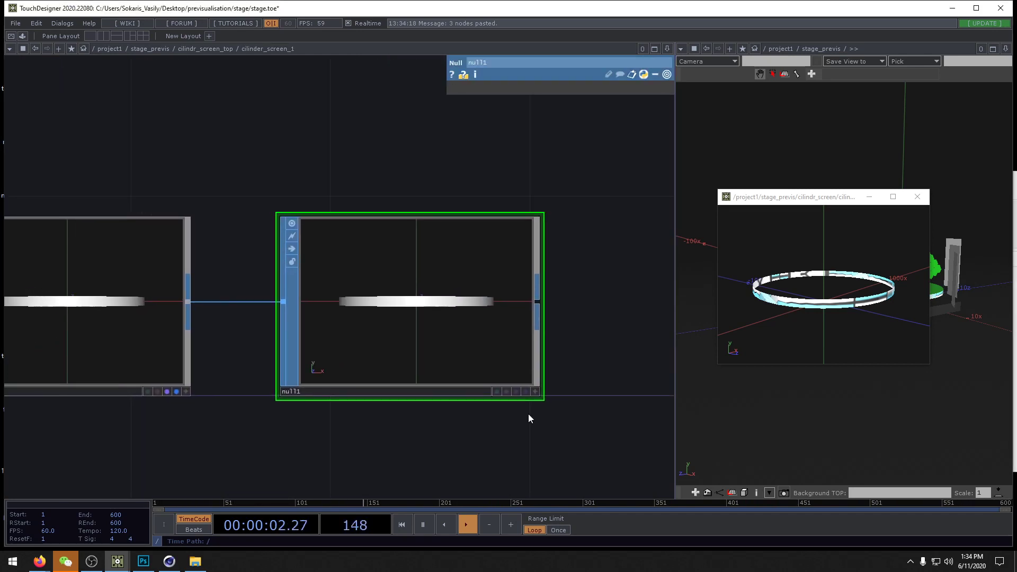
pyautogui.moveTo(467, 343); pyautogui.dragTo(616, 345)
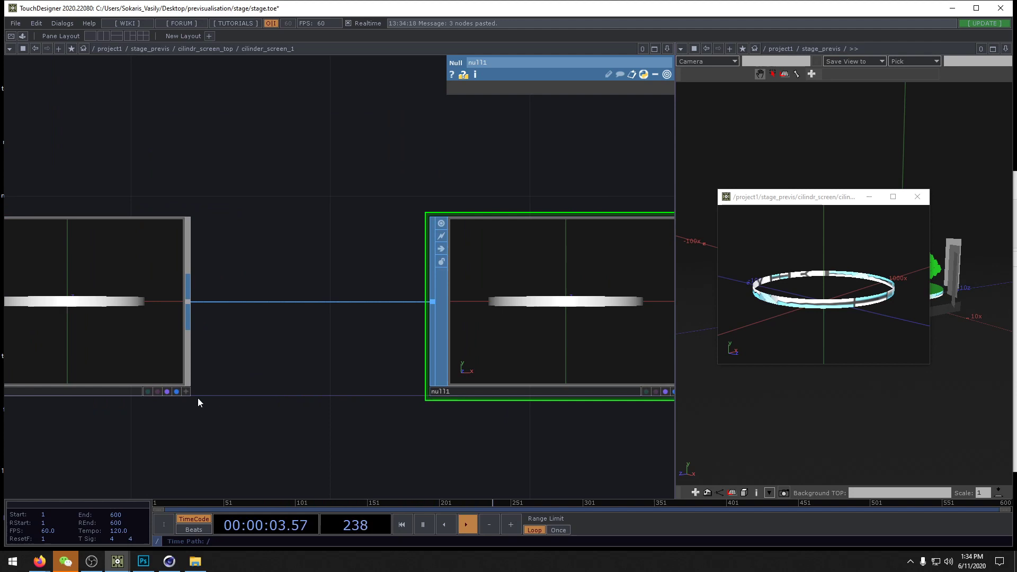
pyautogui.click(167, 392)
pyautogui.moveTo(146, 359); pyautogui.dragTo(46, 357)
pyautogui.click(77, 392)
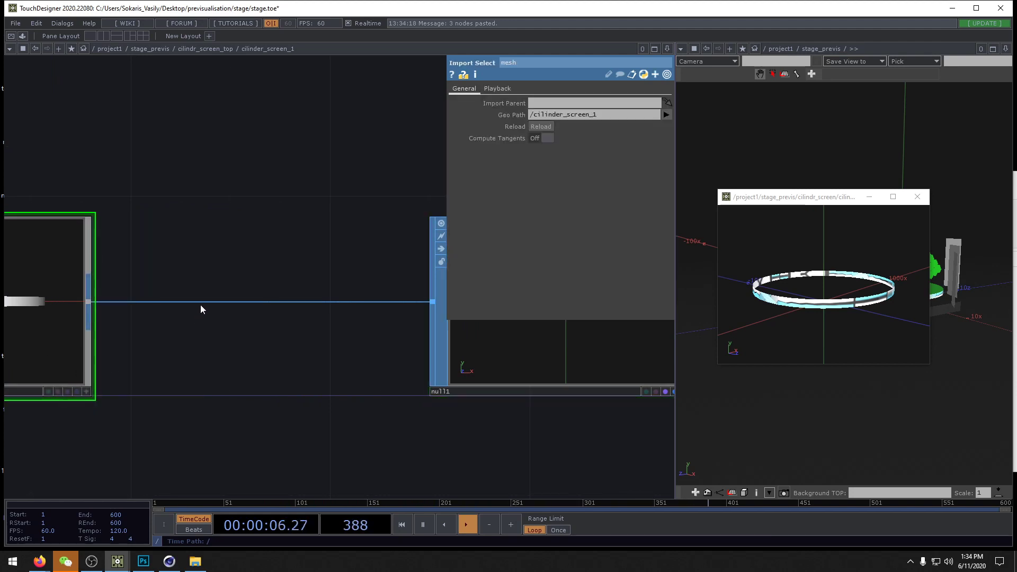
# Step: Insert a Texture SOP between mesh and null1 in cilinder_screen_1
pyautogui.rightClick(201, 302)
pyautogui.click(221, 291)
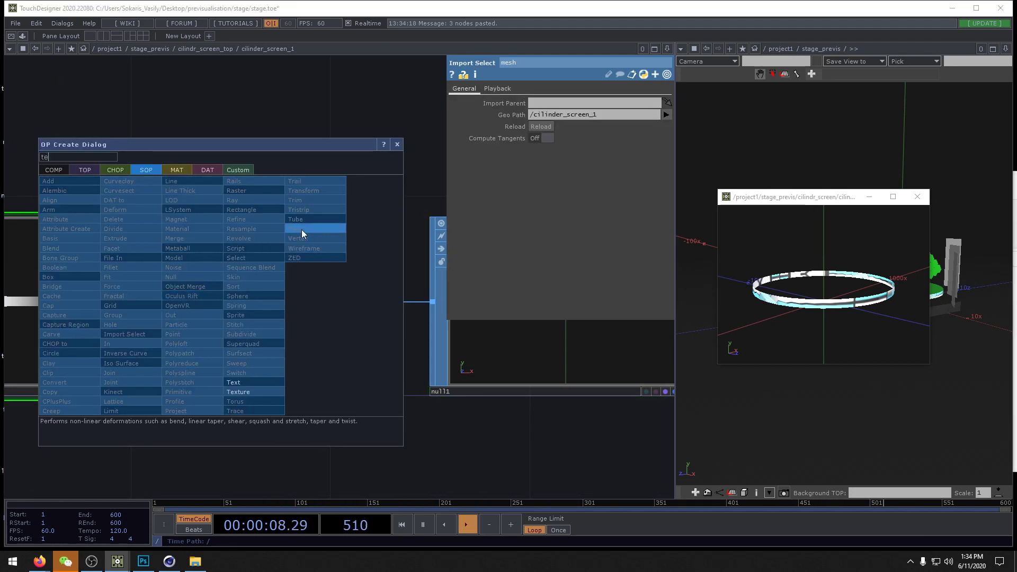
pyautogui.click(241, 391)
pyautogui.click(276, 319)
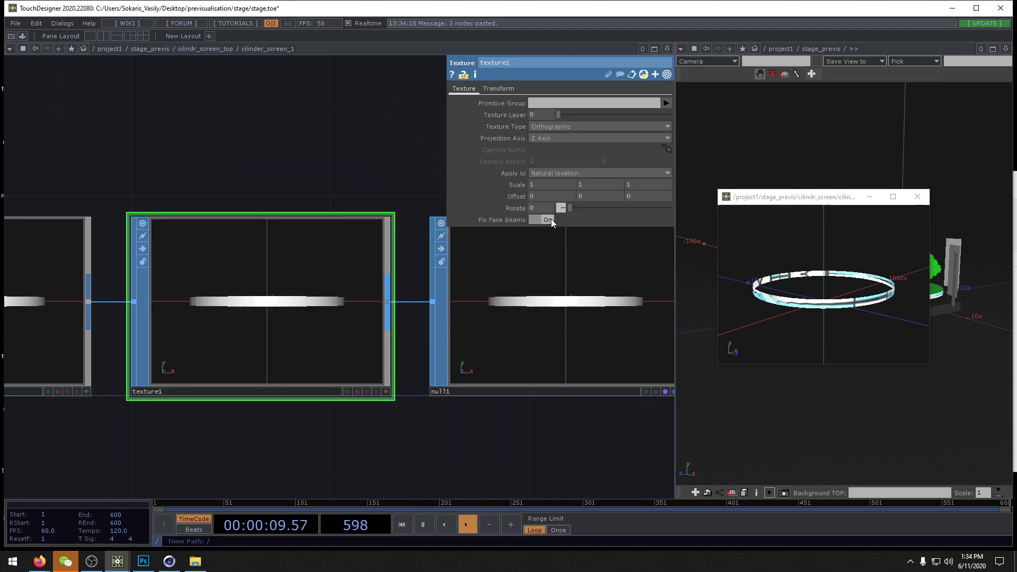
# Step: Set texture1 in cilinder_screen_1 to the Cylindrical texture type with the X projection axis
pyautogui.click(567, 126)
pyautogui.click(555, 172)
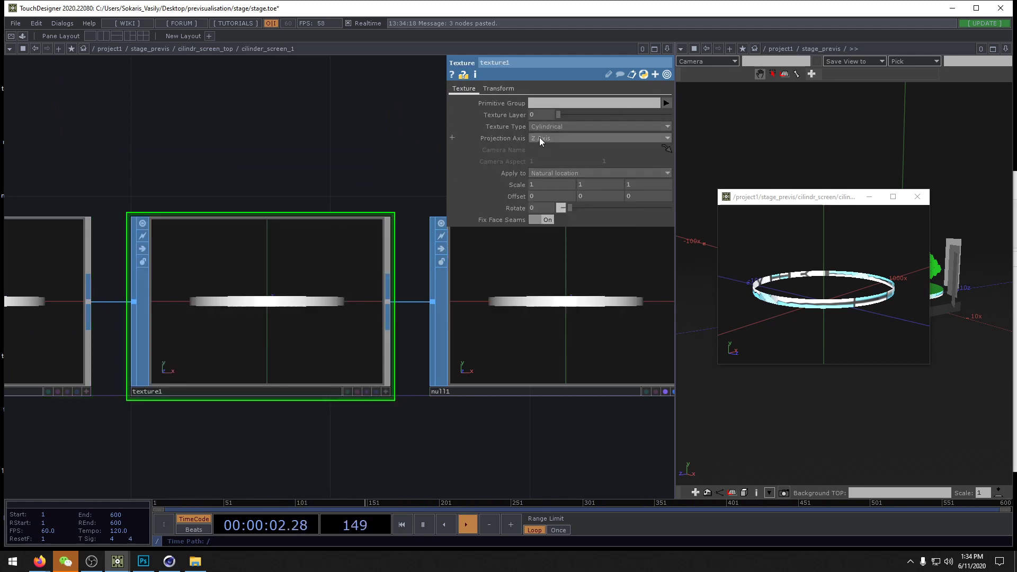
pyautogui.click(541, 139)
pyautogui.click(546, 146)
# Step: Try the Row & Columns, Face, Modify Source and Equidistant Azimuth (Fish Eye 180) texture types on texture1
pyautogui.click(553, 129)
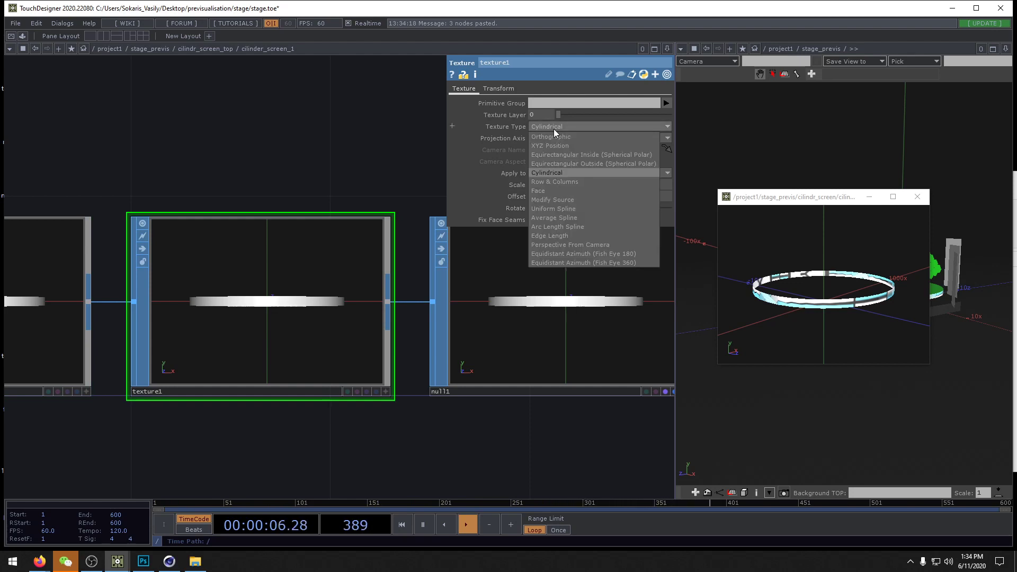
pyautogui.click(558, 180)
pyautogui.click(552, 127)
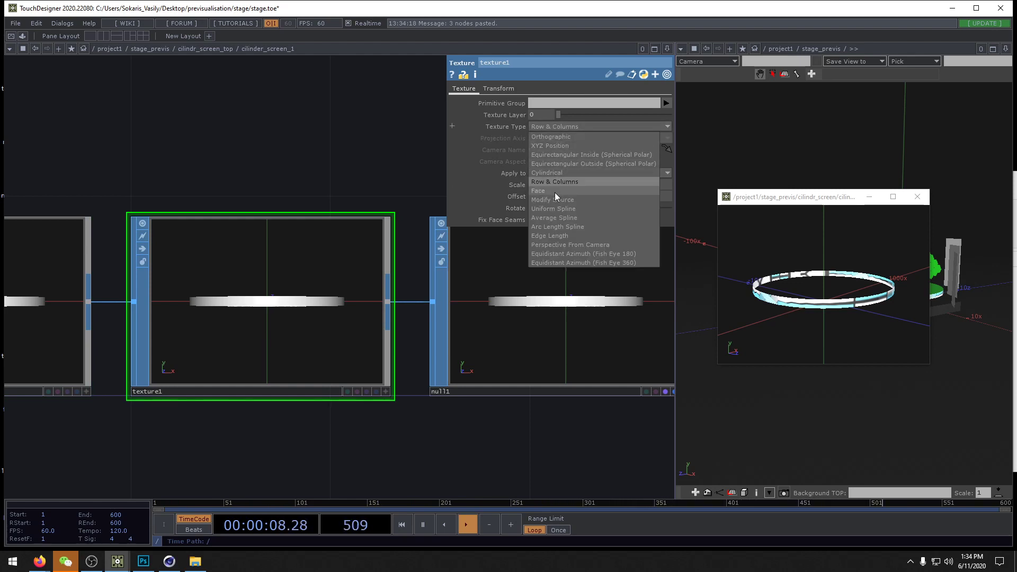
pyautogui.click(555, 190)
pyautogui.click(548, 128)
pyautogui.click(548, 199)
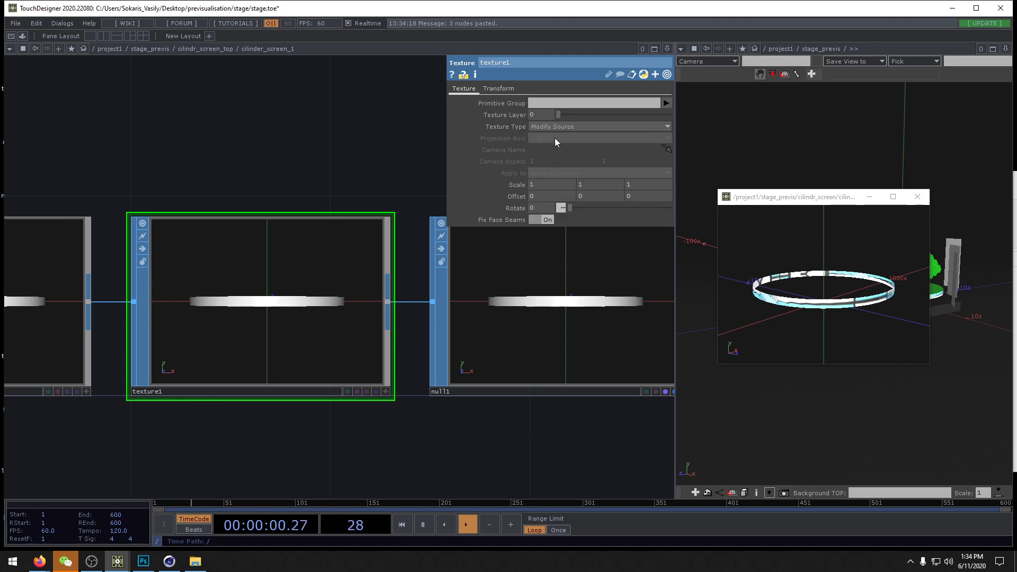
pyautogui.click(554, 128)
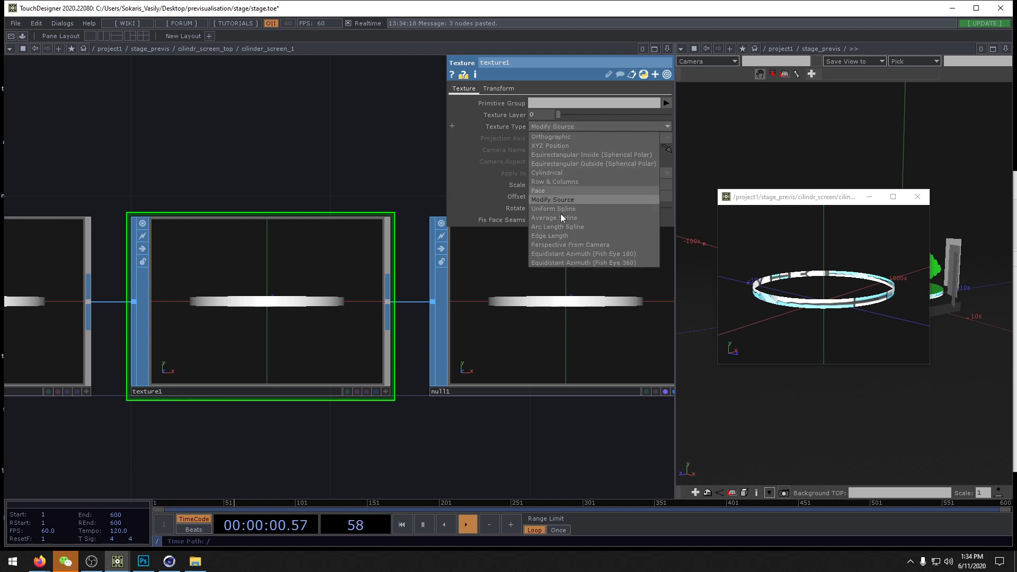
pyautogui.click(572, 253)
# Step: Set texture1's texture type to Equidistant Azimuth (Fish Eye 360)
pyautogui.click(538, 125)
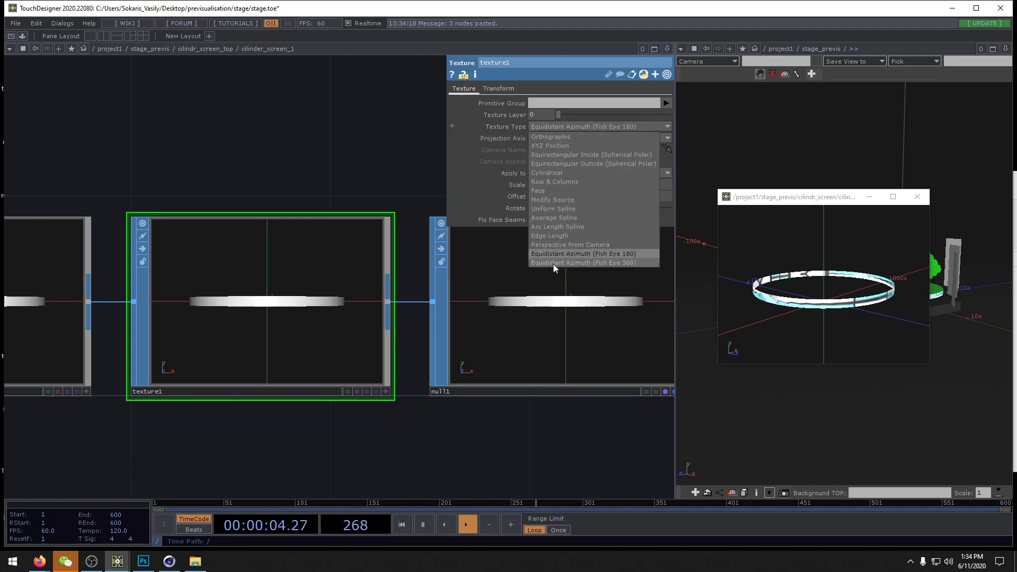
pyautogui.click(553, 263)
pyautogui.click(373, 189)
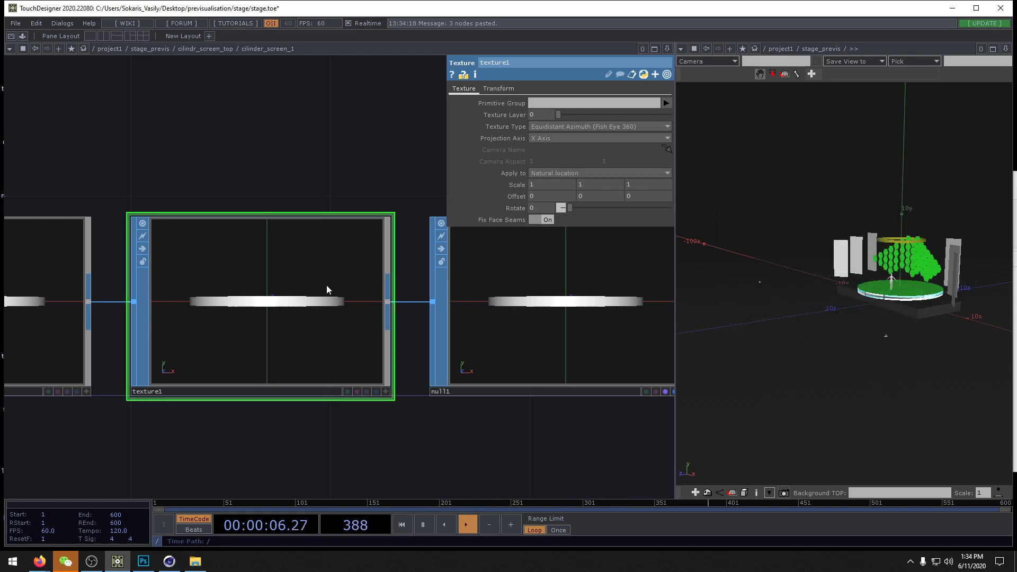
# Step: Go up to the cilindr_screen_top network and open cilinder_screen_1's viewer in a floating window
pyautogui.press('u')
pyautogui.press('u')
pyautogui.press('i')
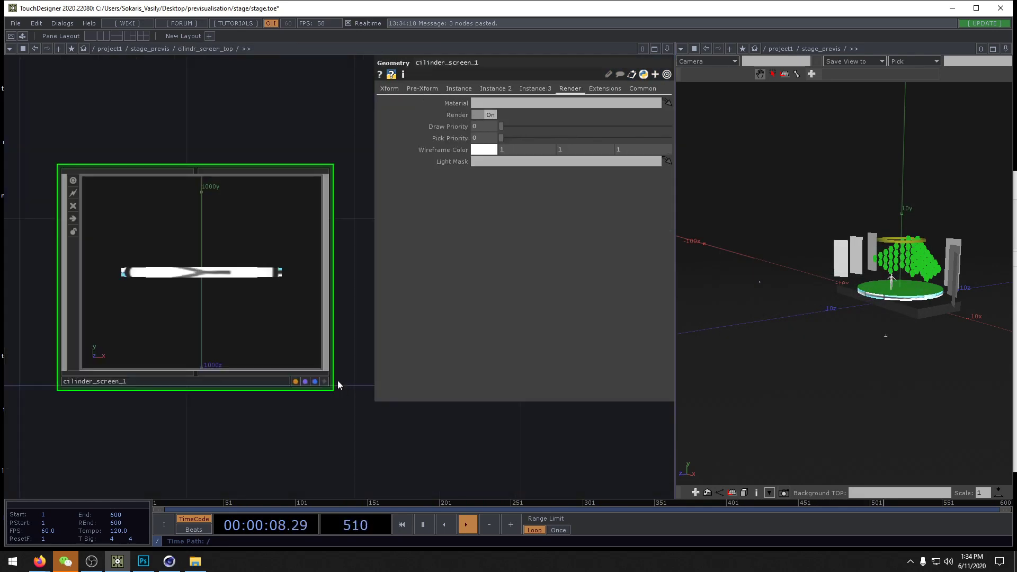
pyautogui.rightClick(218, 209)
pyautogui.click(243, 260)
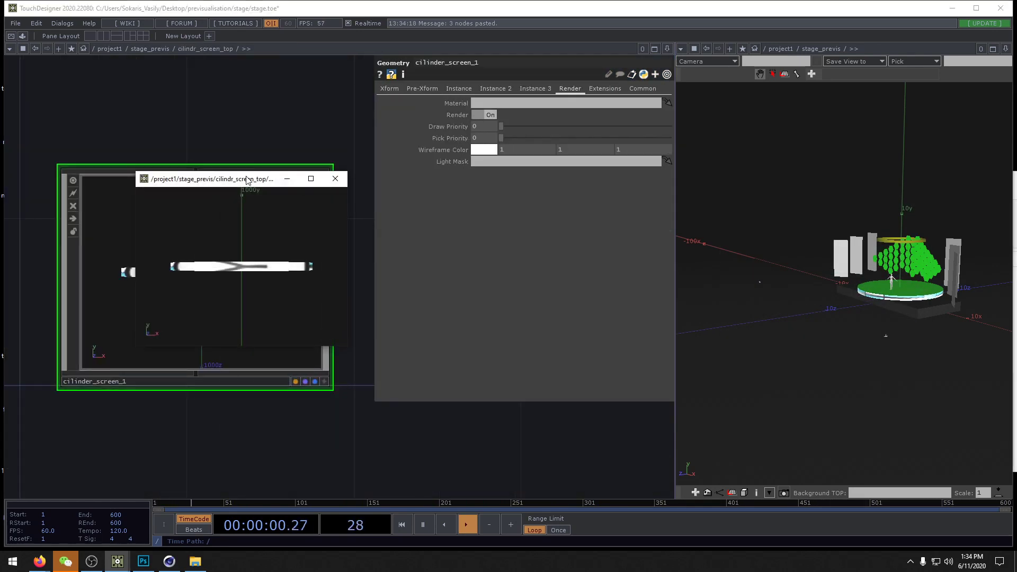
# Step: Move the floating viewer aside, enter cilinder_screen_1 and set texture1's texture type to Equidistant Azimuth (Fish Eye 180)
pyautogui.moveTo(212, 179); pyautogui.dragTo(814, 262)
pyautogui.press('i')
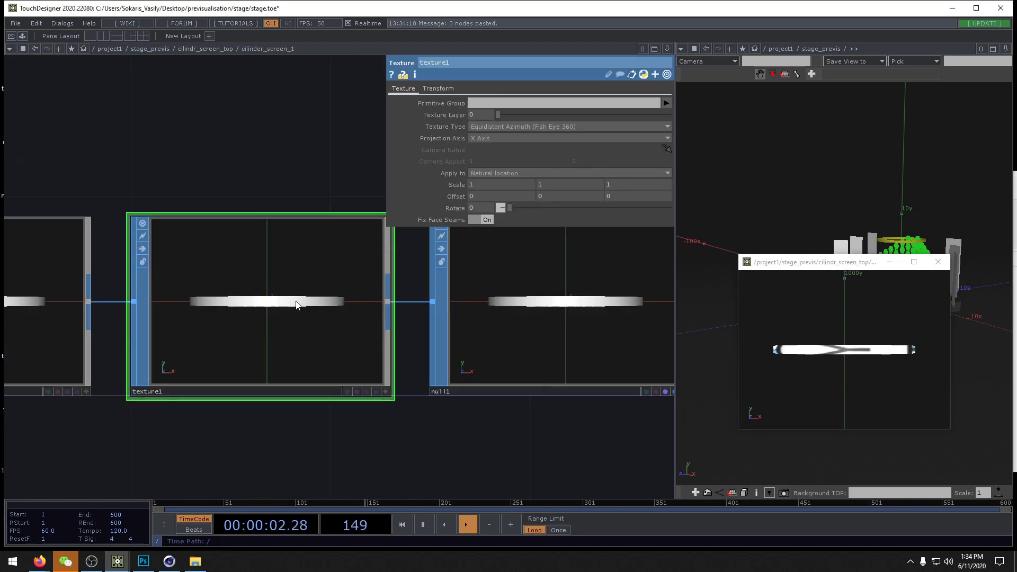
pyautogui.click(514, 130)
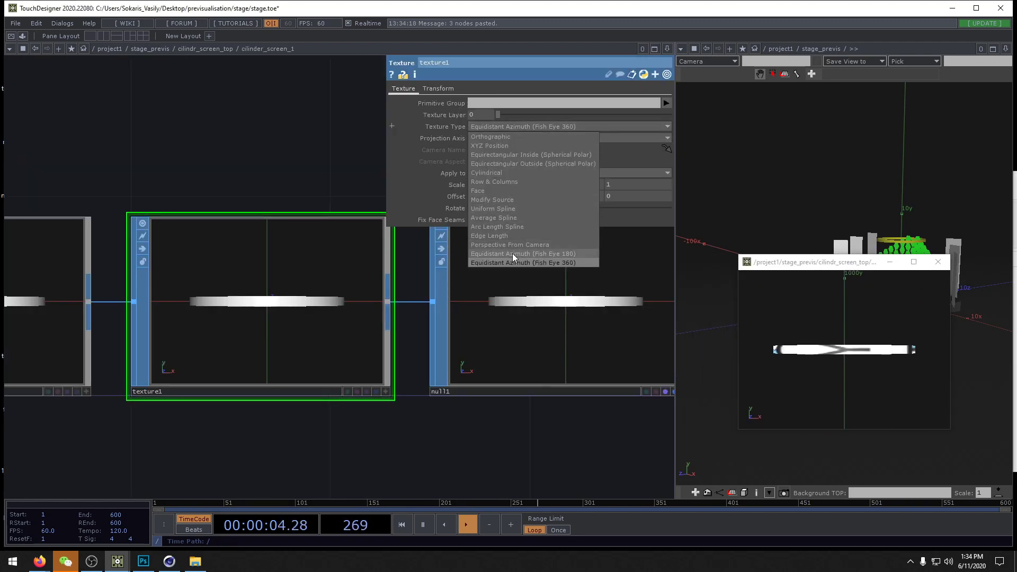
pyautogui.click(512, 253)
pyautogui.moveTo(844, 372); pyautogui.dragTo(906, 381)
# Step: Try the XYZ Position, Row & Columns, Face and Modify Source texture types on the cylinder's texture1
pyautogui.click(503, 127)
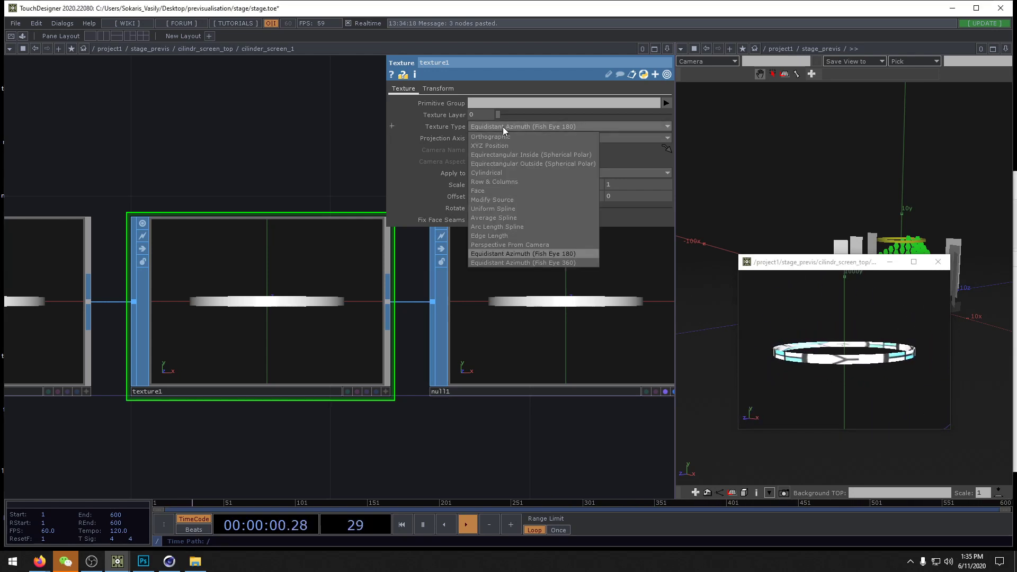
pyautogui.click(498, 145)
pyautogui.click(497, 128)
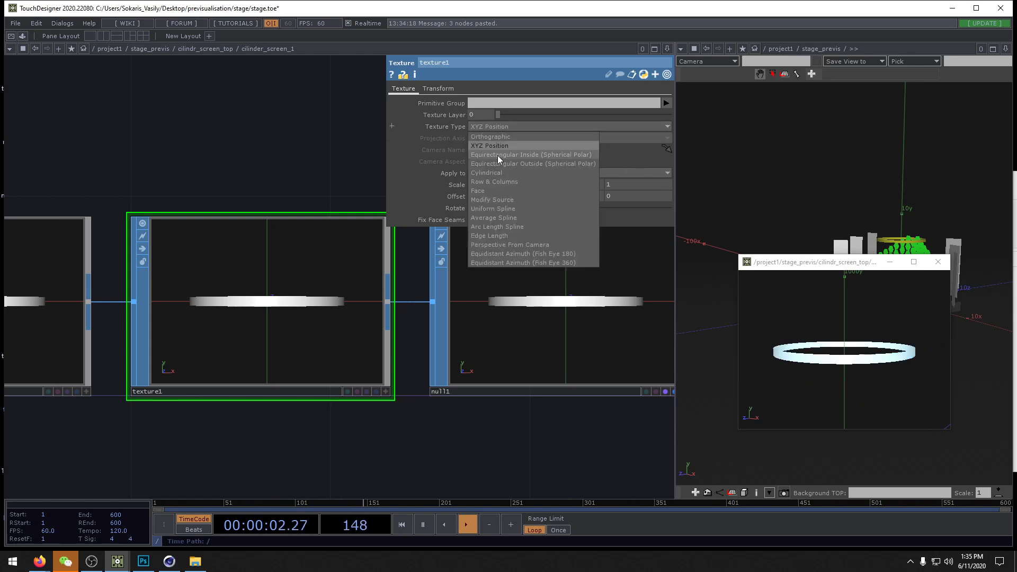
pyautogui.click(494, 181)
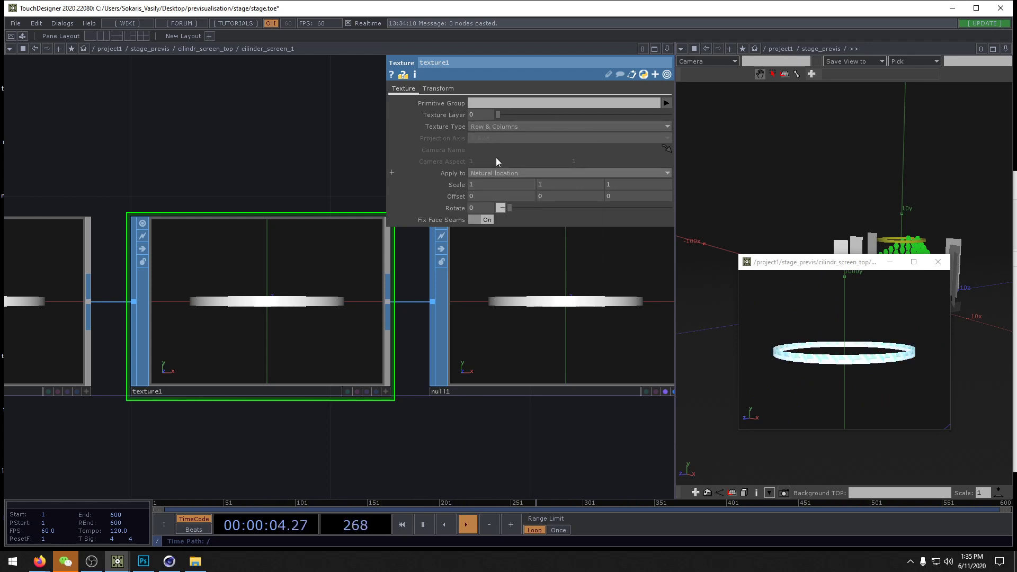
pyautogui.click(497, 128)
pyautogui.click(496, 191)
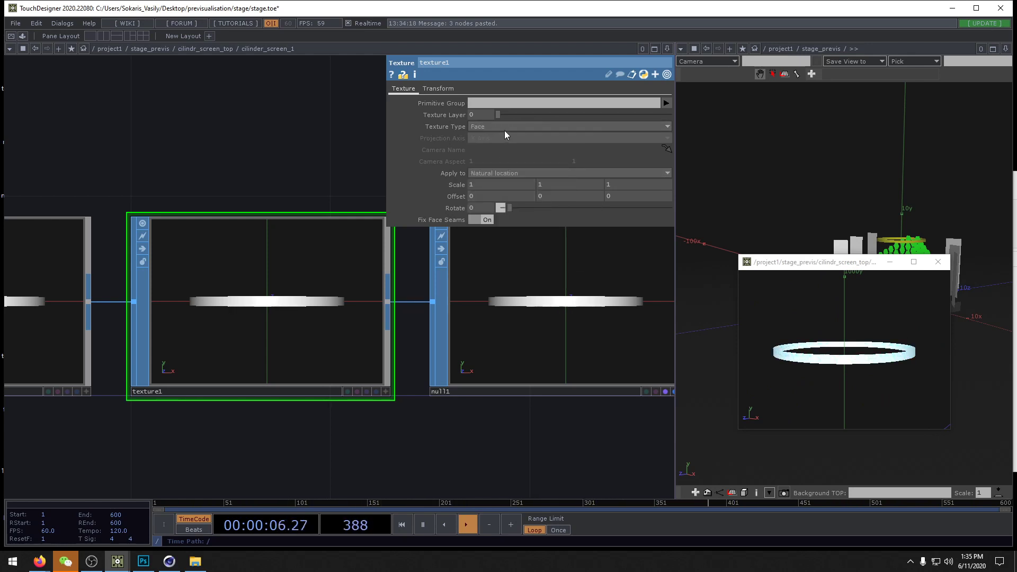
pyautogui.click(504, 128)
pyautogui.click(495, 200)
# Step: Set the cylinder's texture1 to the Cylindrical texture type and inspect the mapping around the ring in the floating viewer
pyautogui.click(497, 128)
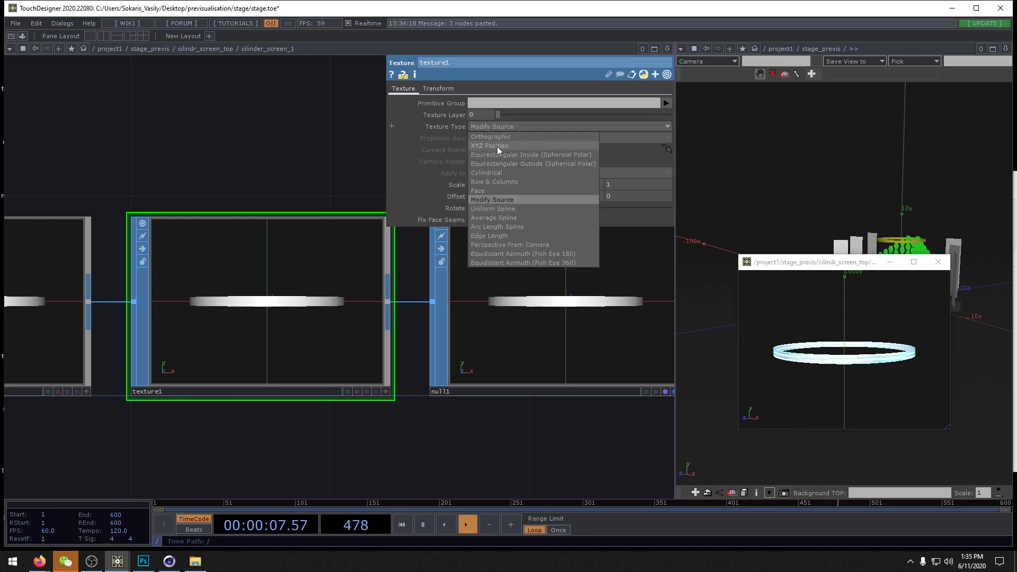
pyautogui.click(493, 174)
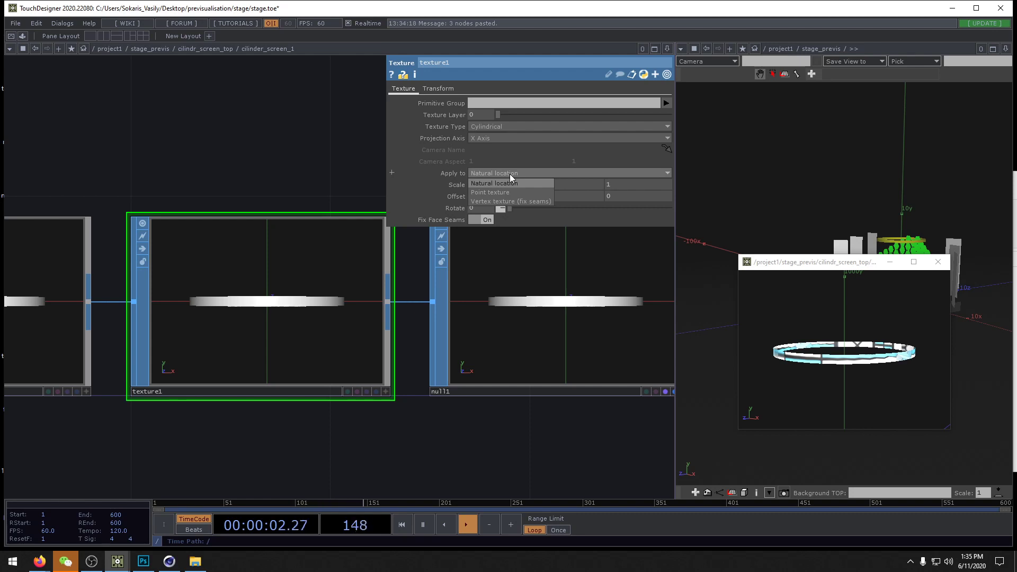
pyautogui.click(440, 89)
pyautogui.click(410, 89)
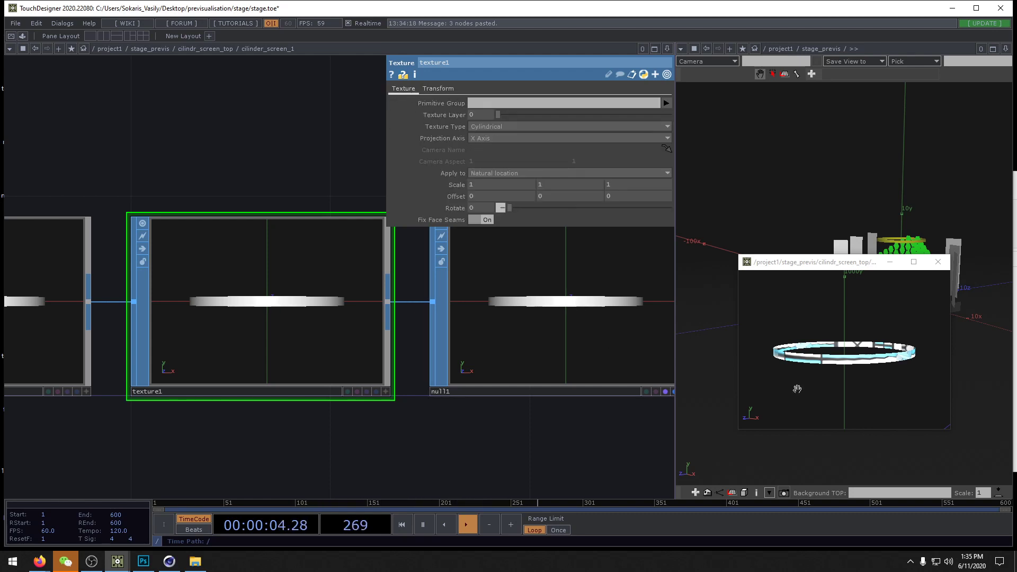
pyautogui.moveTo(796, 389); pyautogui.dragTo(834, 391)
pyautogui.moveTo(815, 261); pyautogui.dragTo(848, 407)
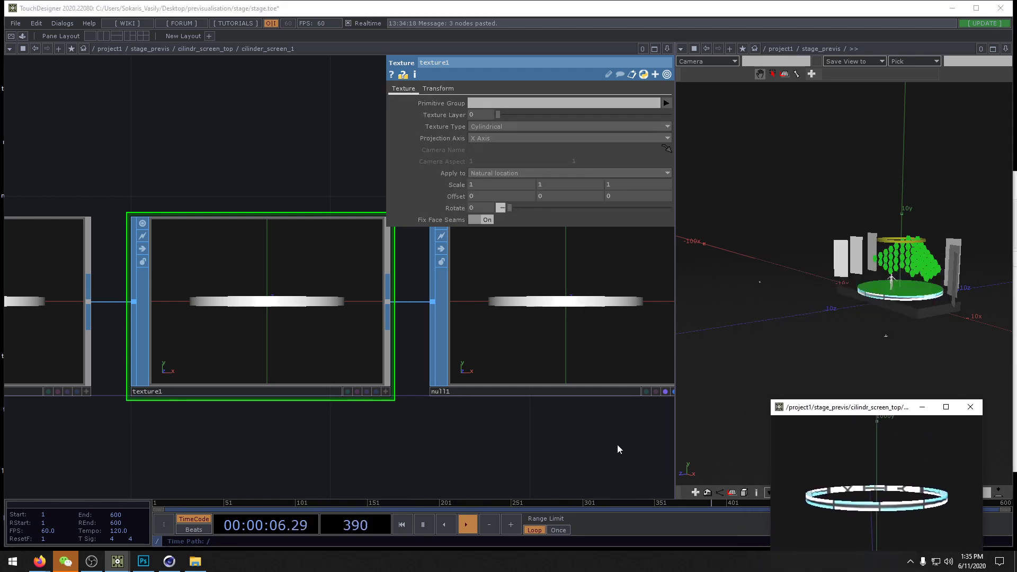
# Step: Go back up to the stage_previs network and close the floating cylinder screen viewer
pyautogui.press('u')
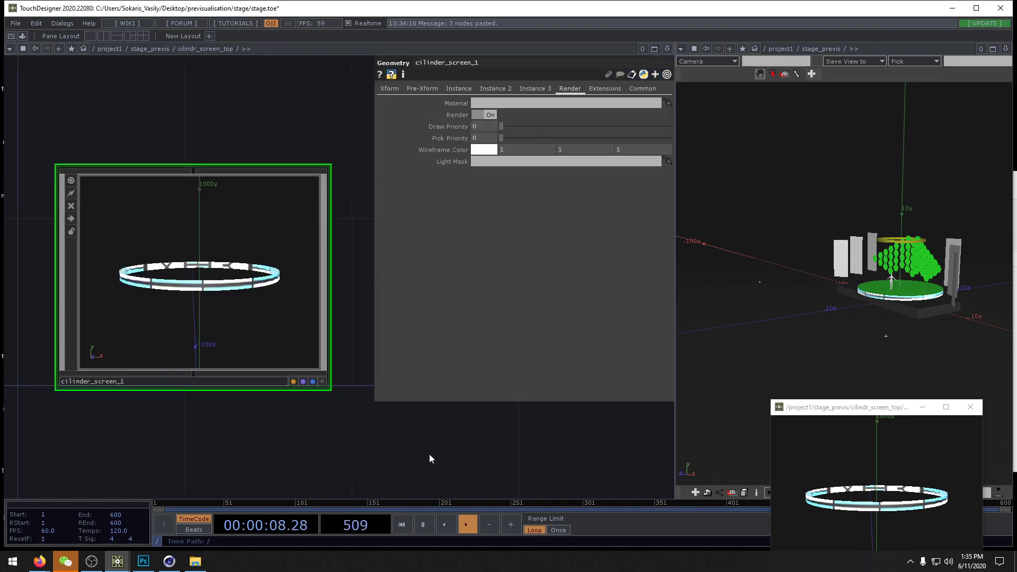
pyautogui.press('u')
pyautogui.moveTo(607, 454); pyautogui.dragTo(516, 354)
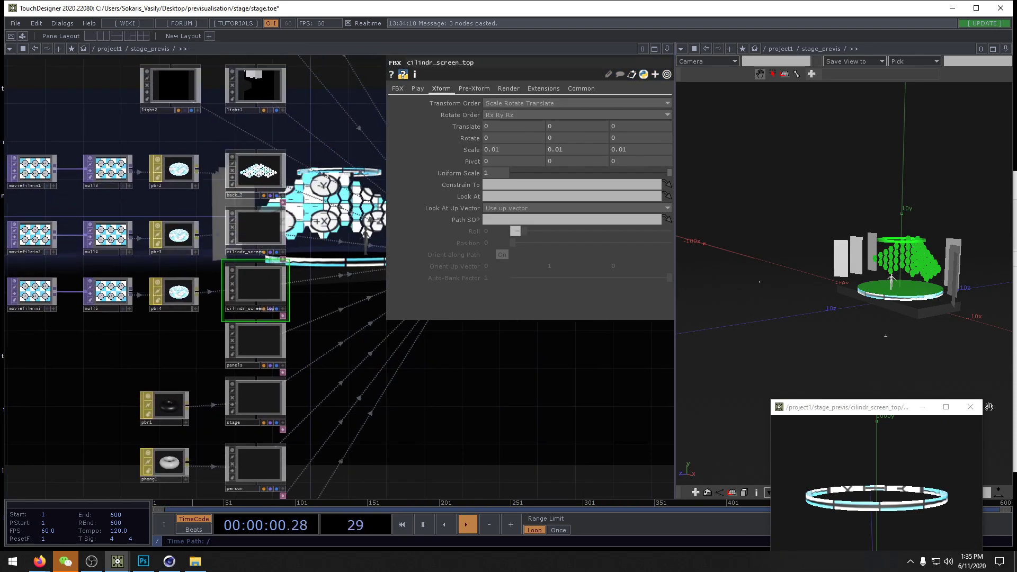
pyautogui.click(970, 407)
# Step: Duplicate the movie file, null and PBR material chain beside panels and assign pbr5 to panels
pyautogui.moveTo(286, 363); pyautogui.dragTo(323, 356)
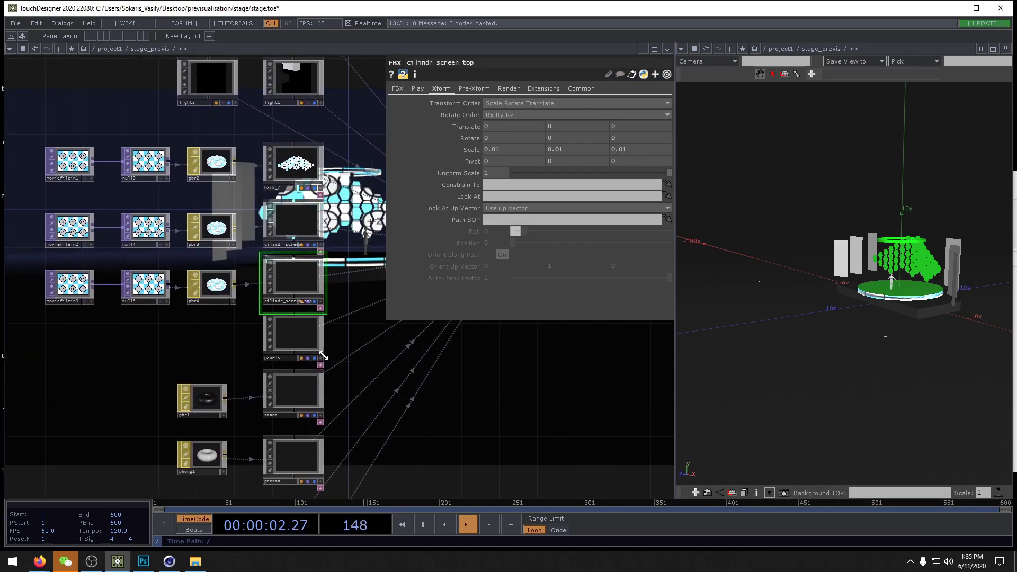
pyautogui.moveTo(50, 341); pyautogui.dragTo(211, 287, button='right')
pyautogui.hotkey('ctrl', 'v')
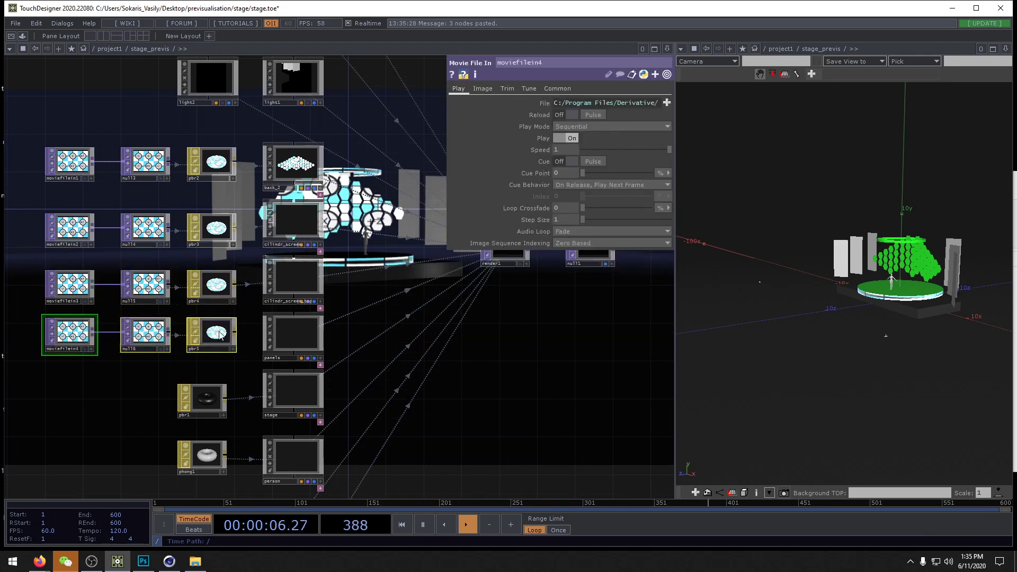
pyautogui.moveTo(220, 335); pyautogui.dragTo(292, 330)
# Step: Go into Plane_2_0 inside the panels component and delete the touchMergedNodes table
pyautogui.click(291, 333)
pyautogui.press('i')
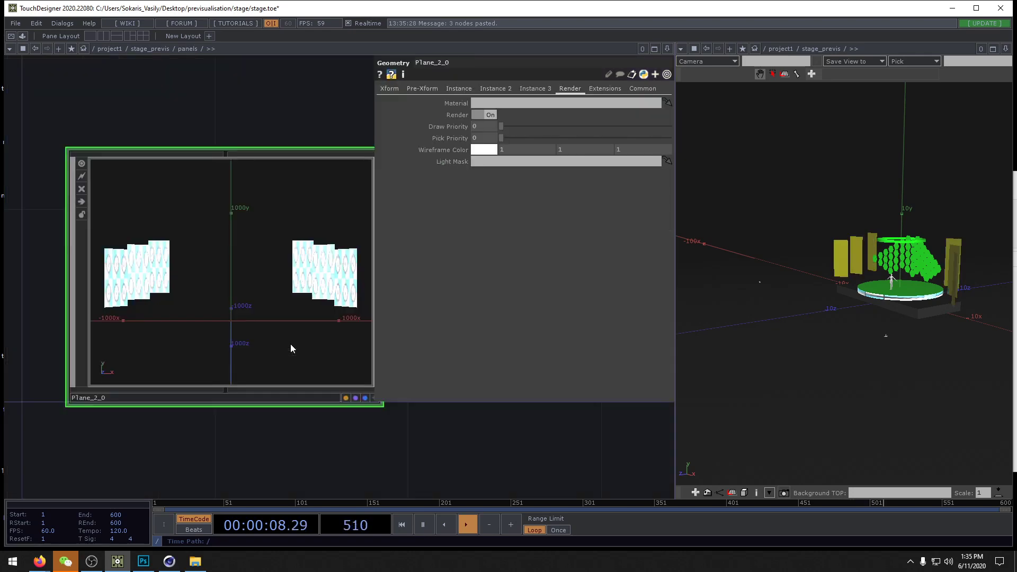
pyautogui.scroll(1, 274, 300)
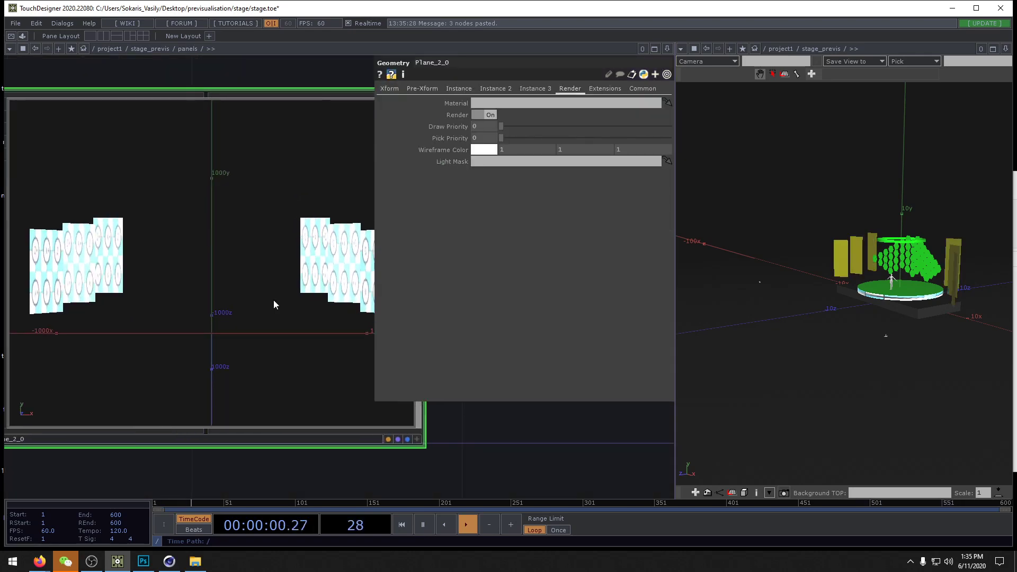
pyautogui.scroll(-1, 273, 300)
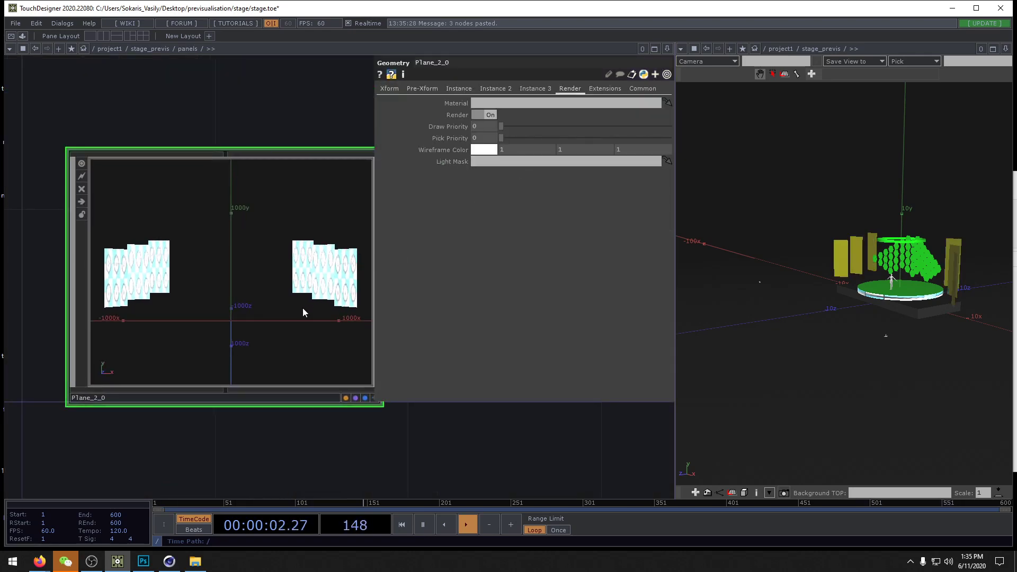
pyautogui.press('i')
pyautogui.moveTo(405, 373); pyautogui.dragTo(354, 225)
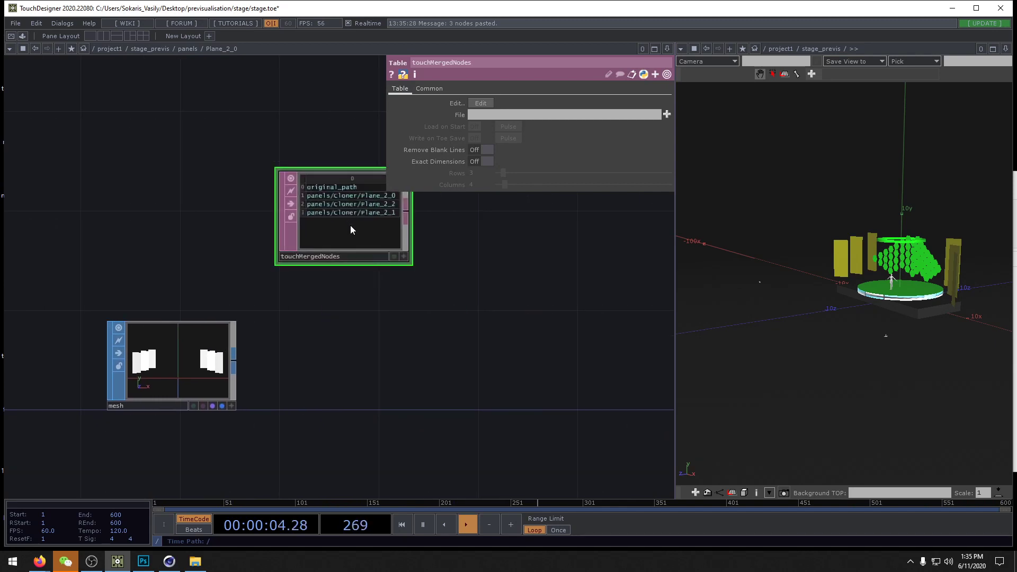
pyautogui.press('Delete')
# Step: Add a Null SOP after mesh in Plane_2_0 and enable its display and render flags
pyautogui.press('Tab')
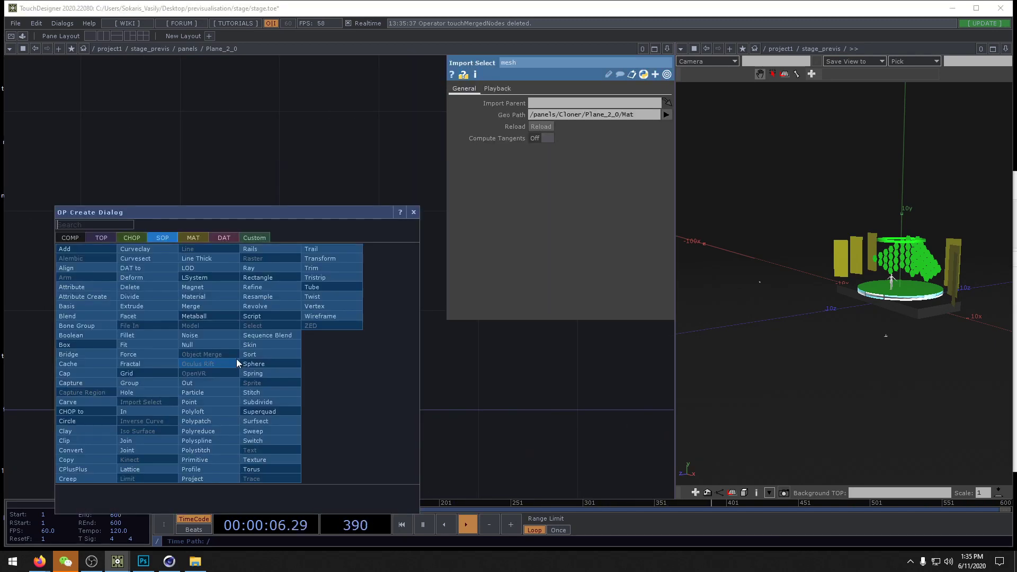
pyautogui.click(207, 344)
pyautogui.click(469, 349)
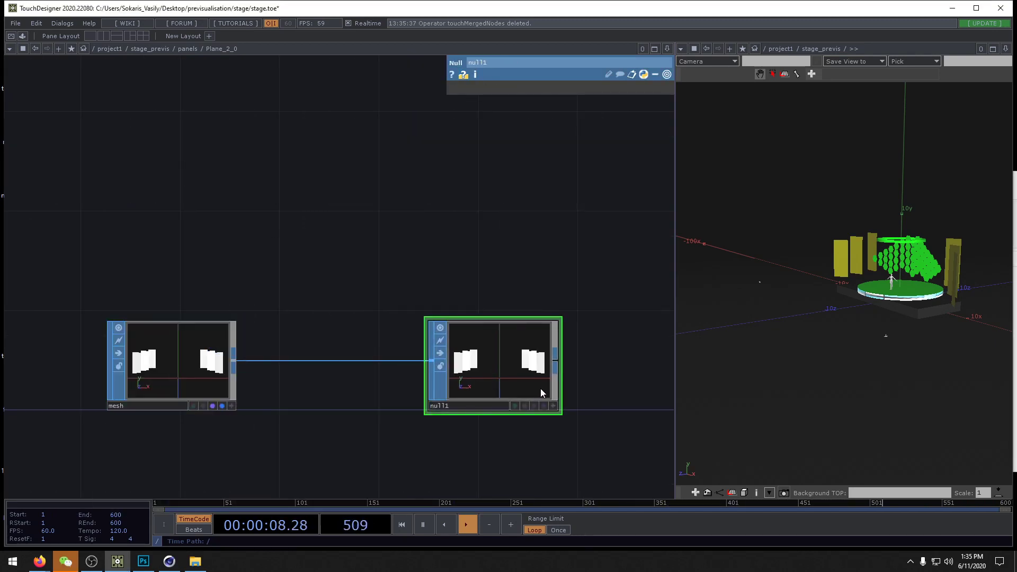
pyautogui.click(535, 406)
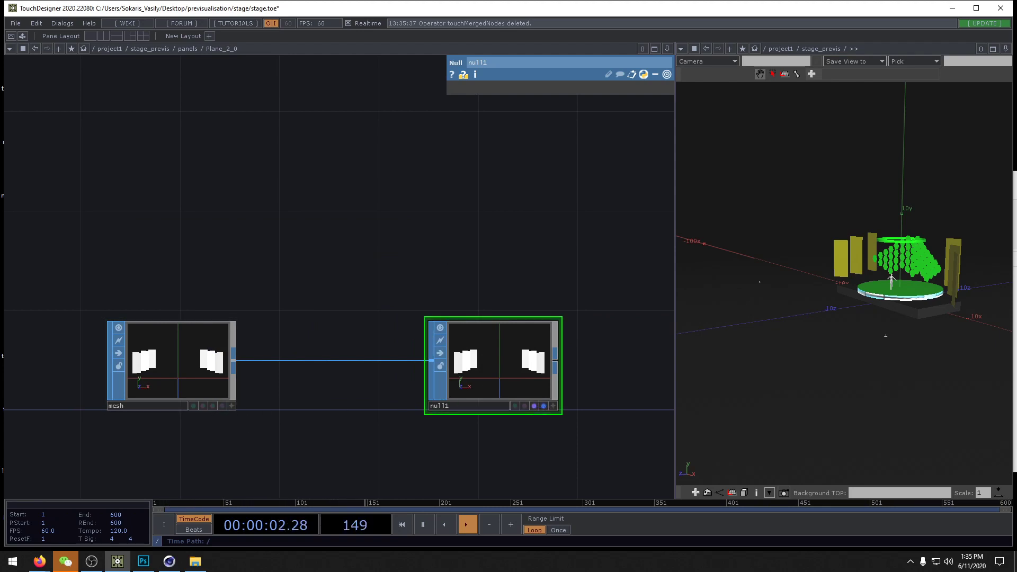
pyautogui.moveTo(376, 257); pyautogui.dragTo(1016, 222)
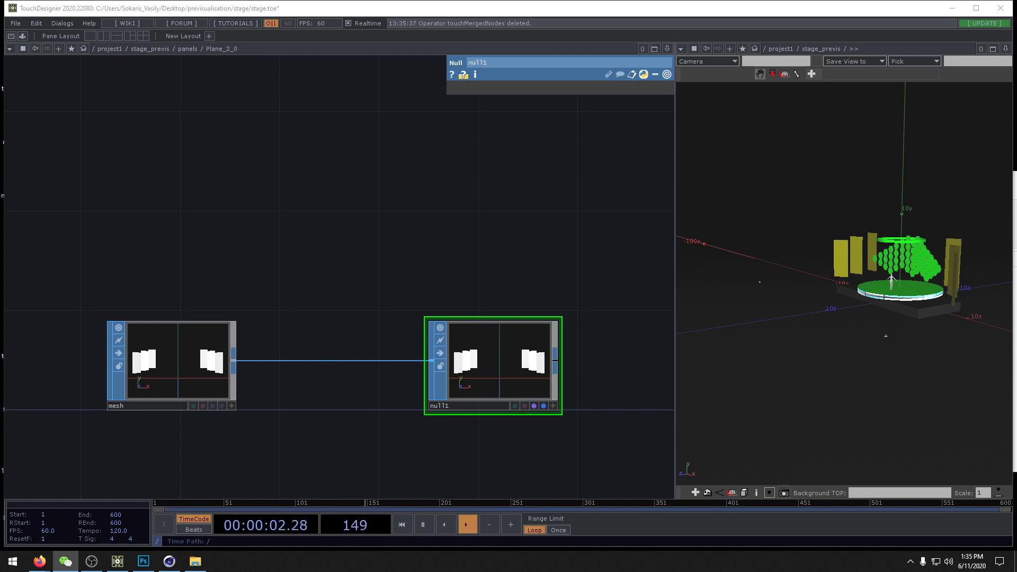
pyautogui.click(617, 274)
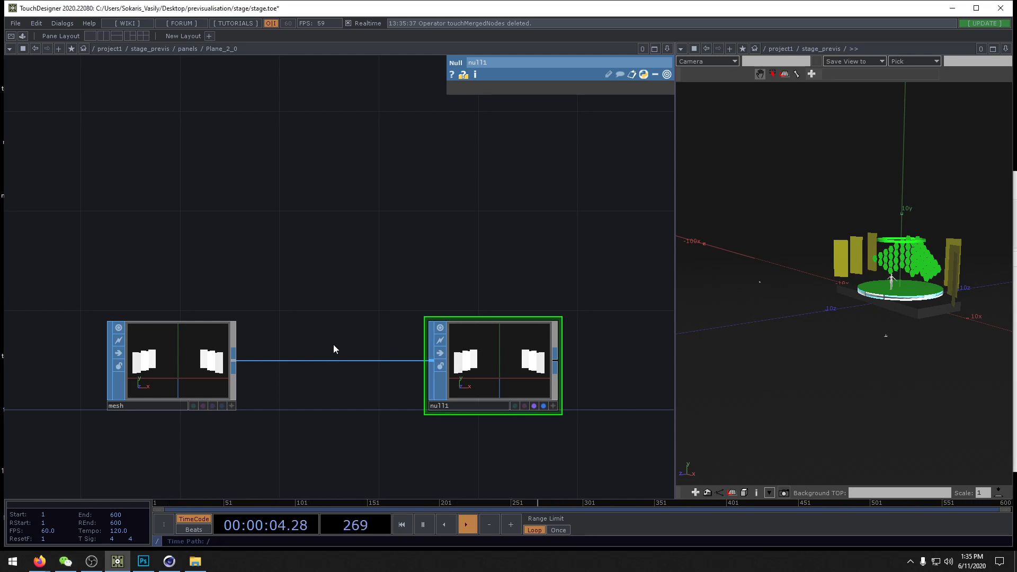
# Step: Open the panels component's viewer in a floating window and home its view on the panels
pyautogui.rightClick(193, 53)
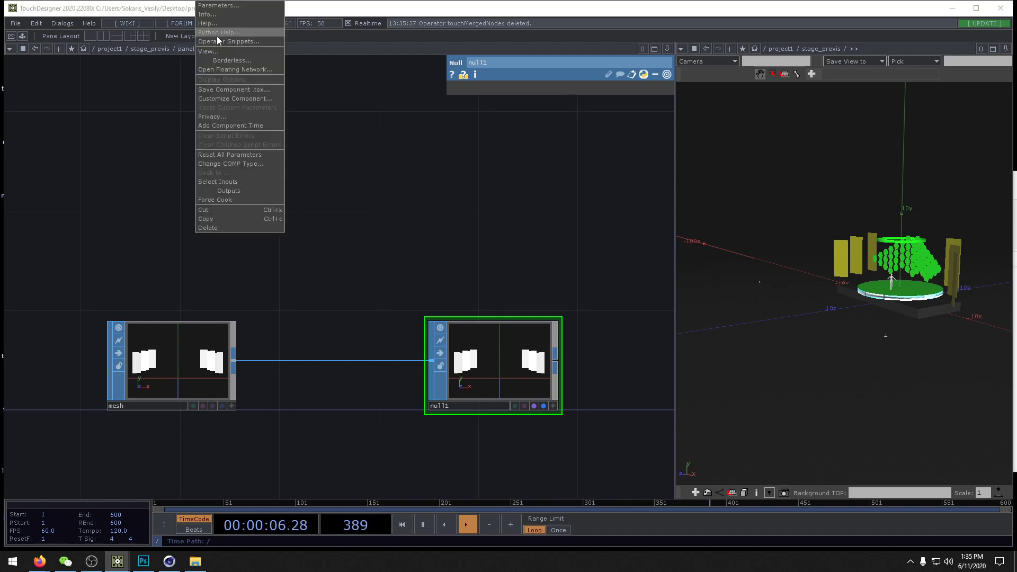
pyautogui.click(228, 51)
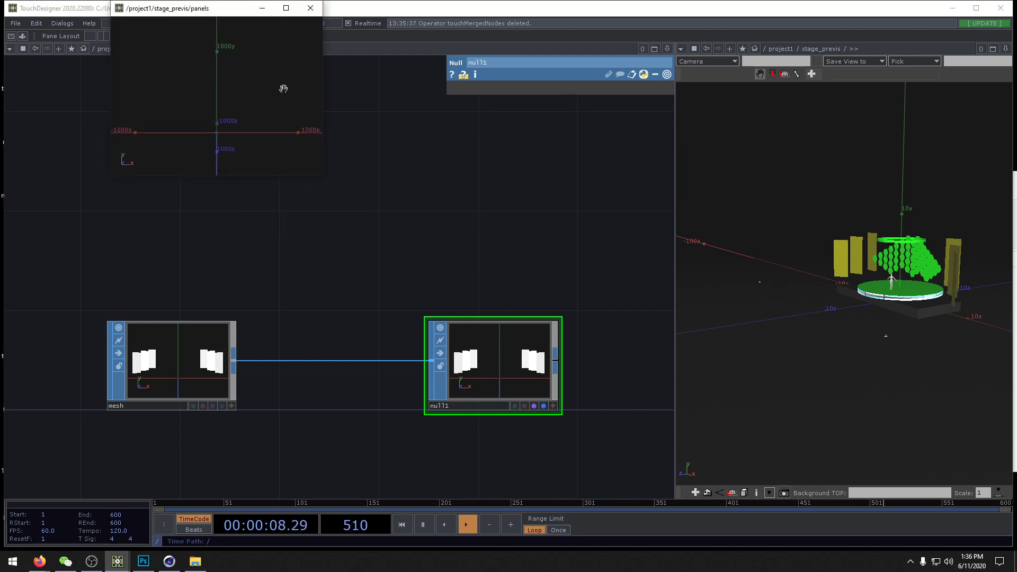
pyautogui.press('h')
# Step: Insert a Texture SOP between mesh and null1 in Plane_2_0
pyautogui.click(501, 346)
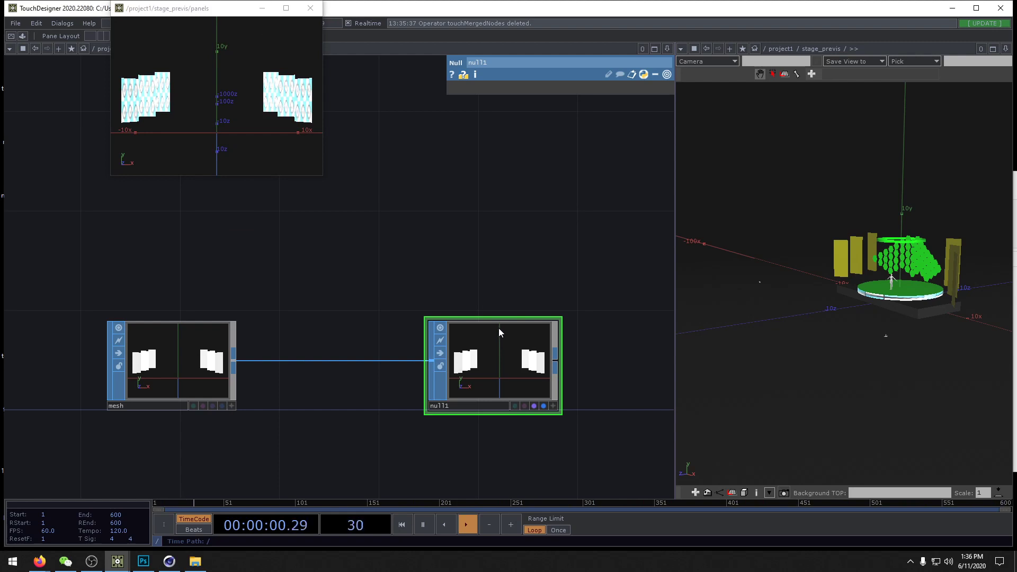
pyautogui.rightClick(318, 360)
pyautogui.click(322, 349)
pyautogui.write('te')
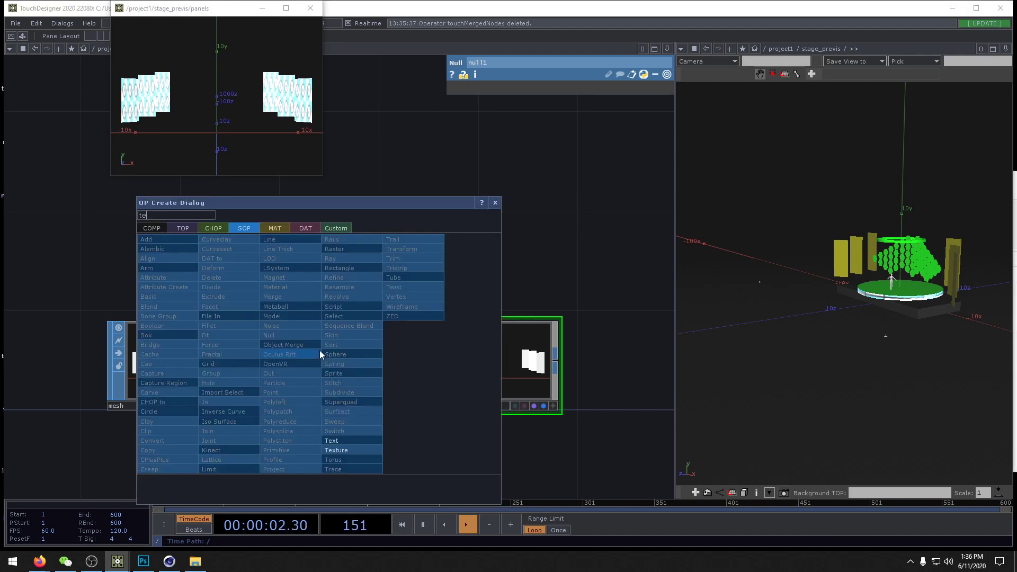
pyautogui.click(337, 450)
pyautogui.click(338, 377)
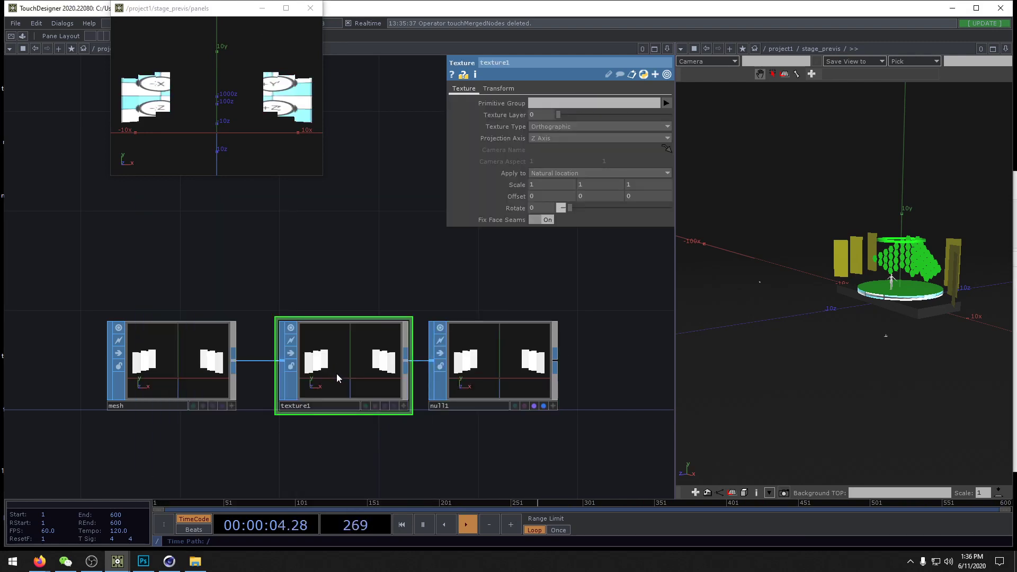
# Step: Try the XYZ Position, Face, Modify Source and Uniform Spline texture types on the panels' texture1
pyautogui.click(562, 129)
pyautogui.click(553, 144)
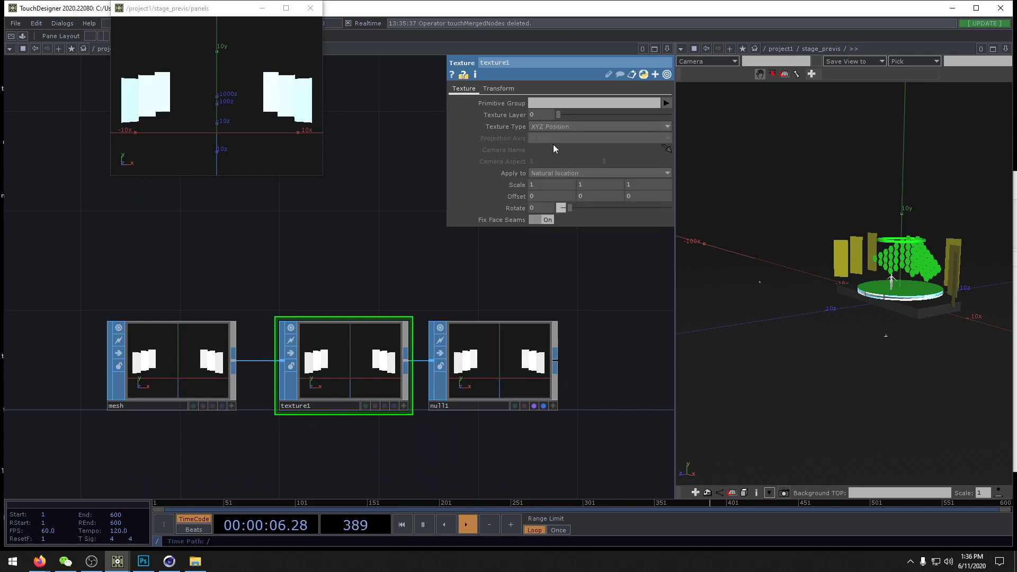
pyautogui.click(560, 128)
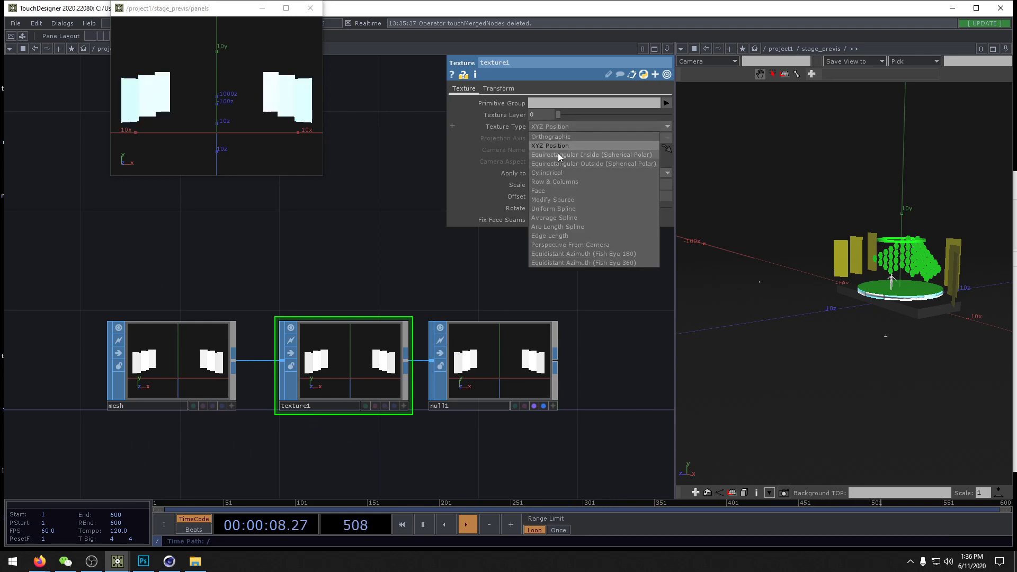
pyautogui.click(553, 190)
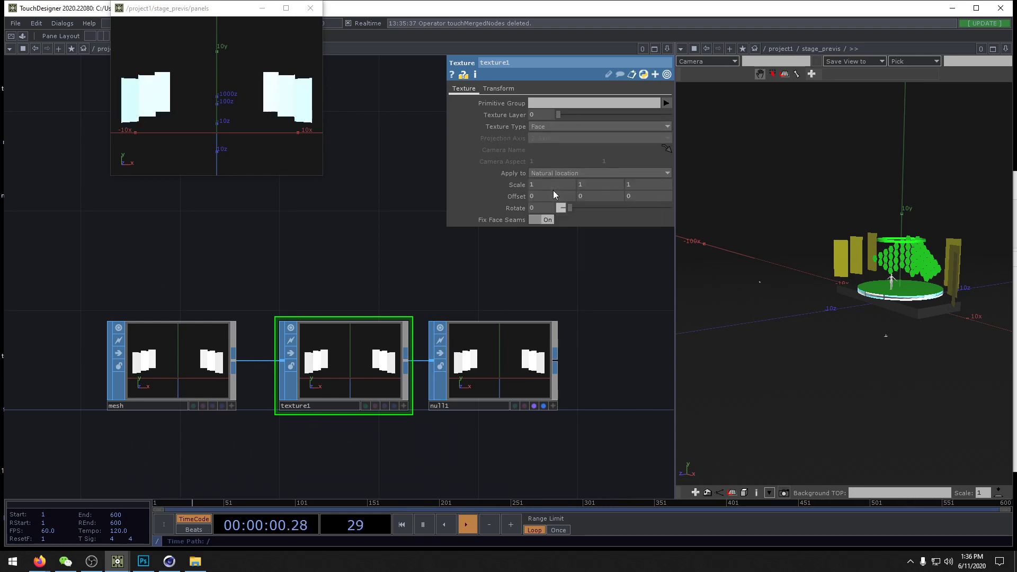
pyautogui.click(551, 128)
pyautogui.click(555, 203)
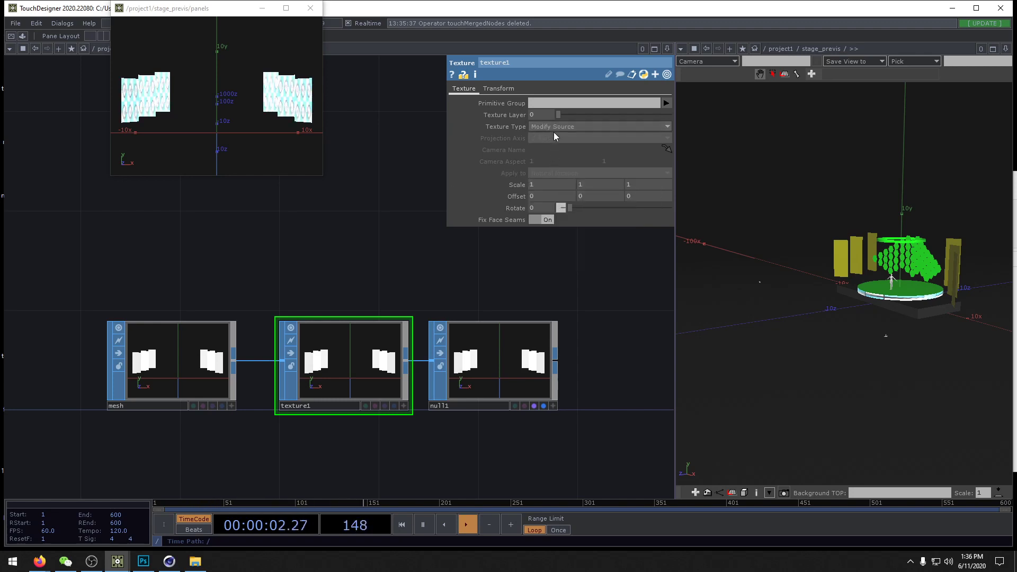
pyautogui.click(554, 128)
pyautogui.click(554, 210)
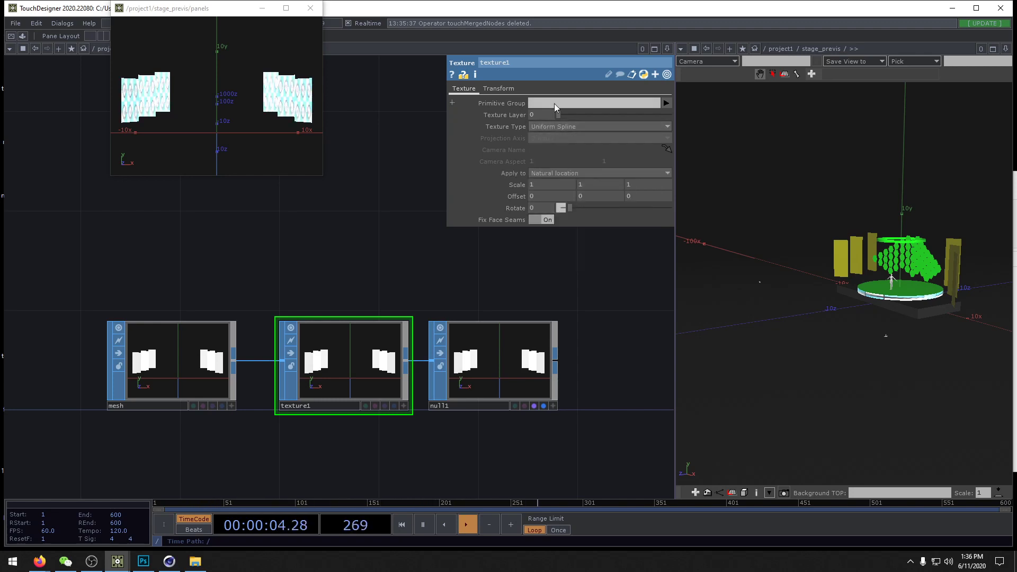
pyautogui.click(555, 129)
pyautogui.click(552, 142)
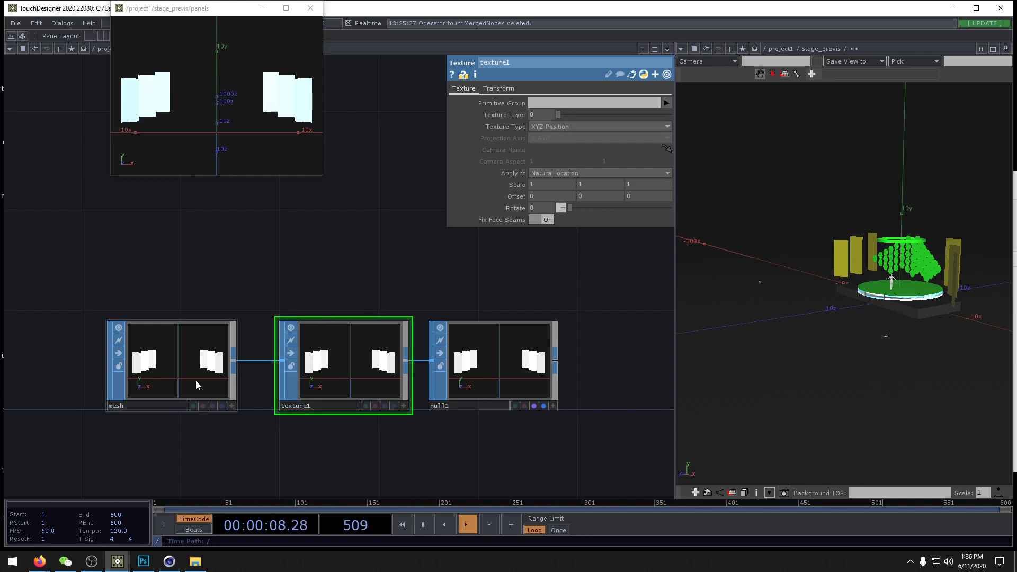
# Step: Space out the mesh and texture1 nodes and set texture1's texture type to Orthographic
pyautogui.moveTo(196, 385); pyautogui.dragTo(169, 385)
pyautogui.moveTo(359, 391); pyautogui.dragTo(333, 389)
pyautogui.moveTo(180, 127); pyautogui.dragTo(237, 135)
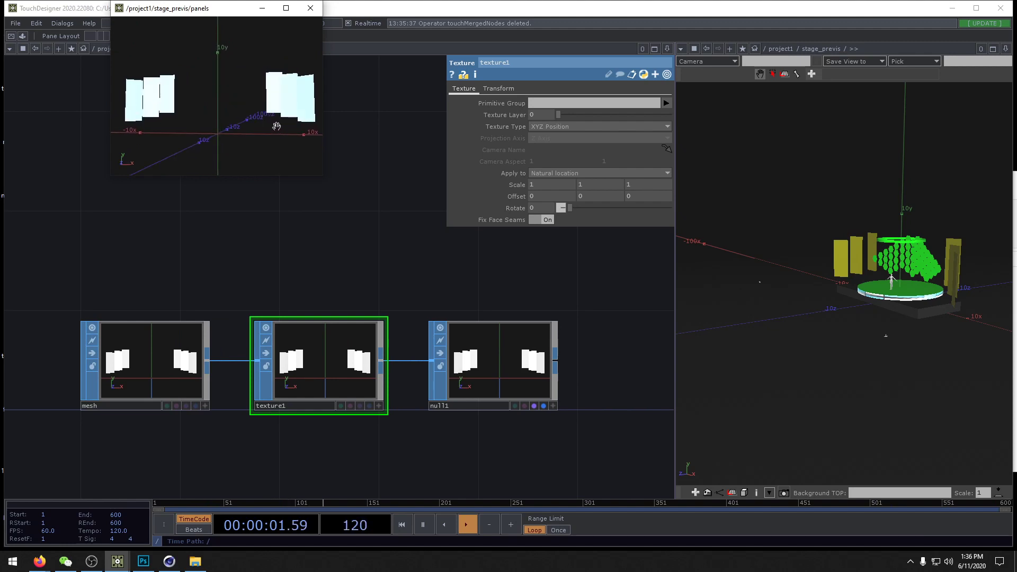
pyautogui.click(552, 127)
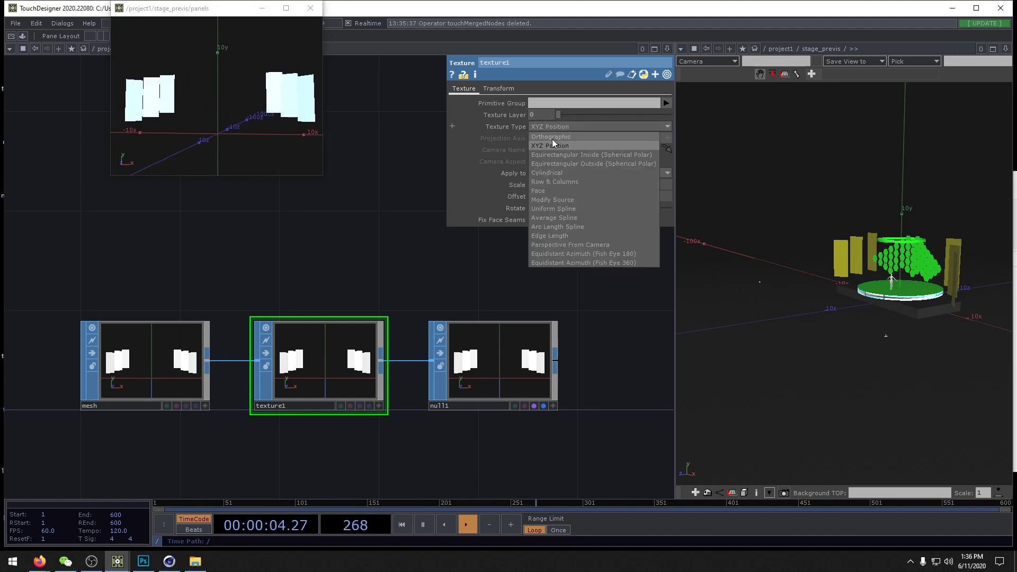
pyautogui.click(547, 136)
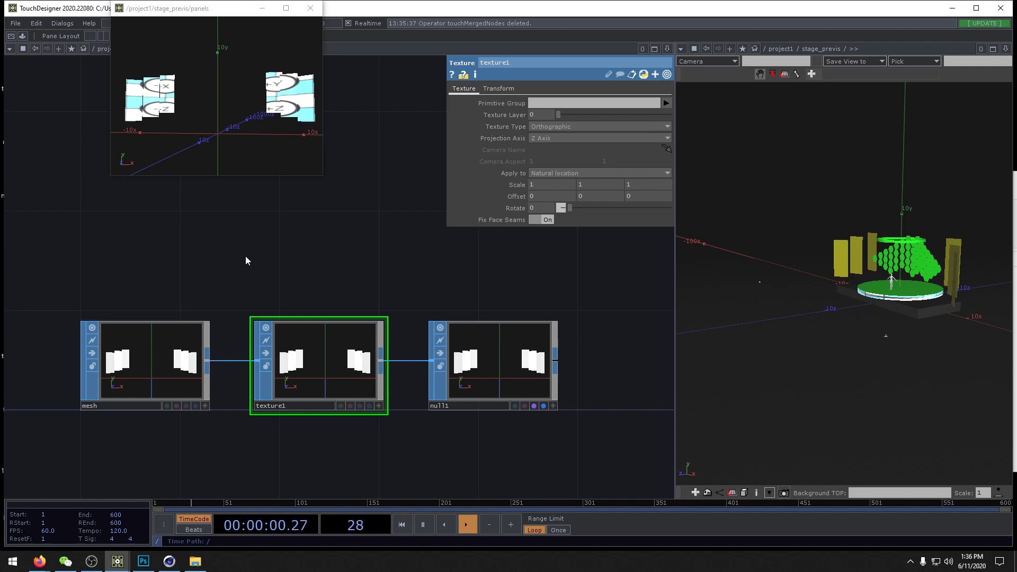
# Step: Return to the stage_previs network, then close the geometry viewer pane and the floating panels viewer
pyautogui.press('u')
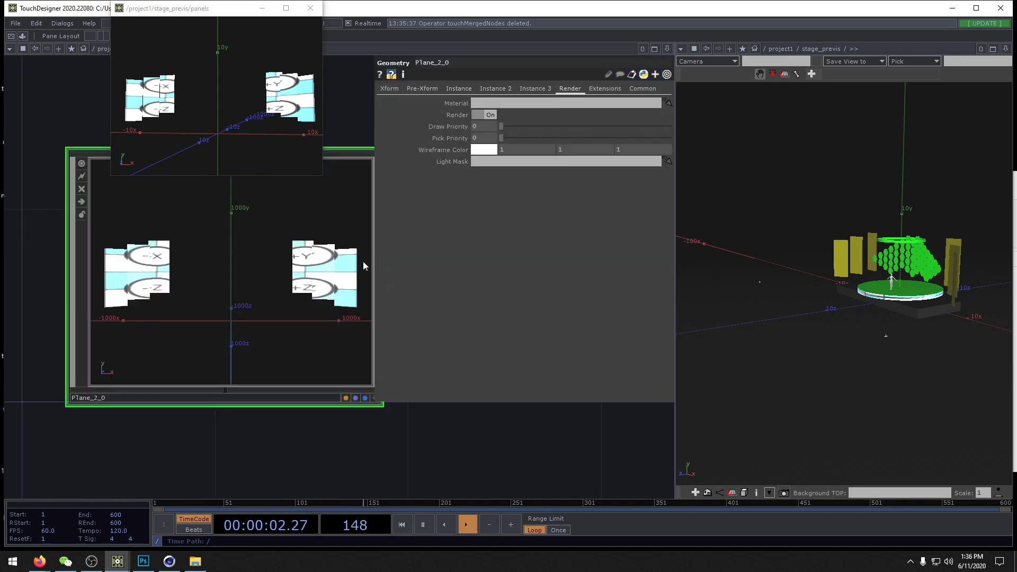
pyautogui.moveTo(551, 405); pyautogui.dragTo(487, 425)
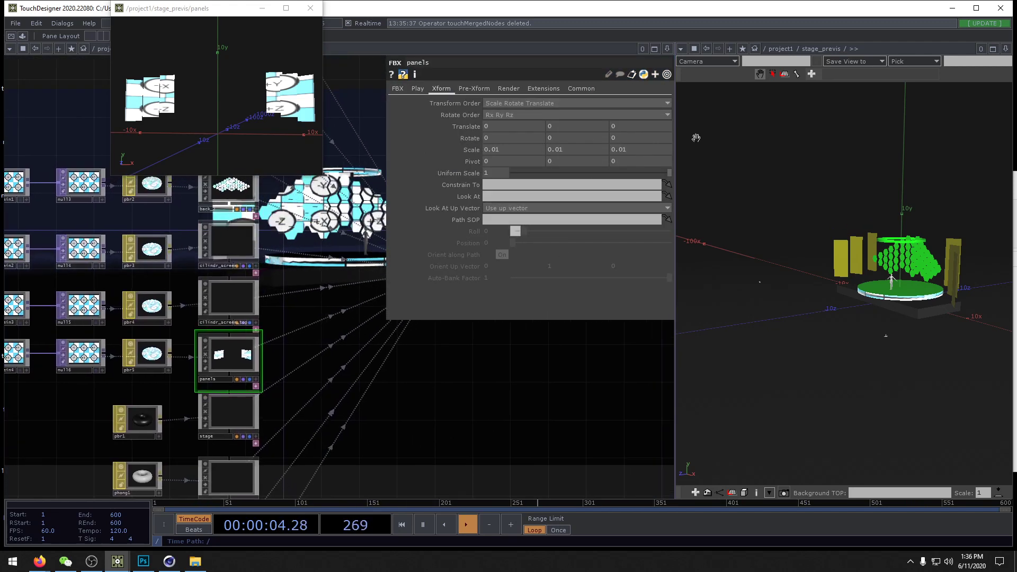
pyautogui.click(1005, 49)
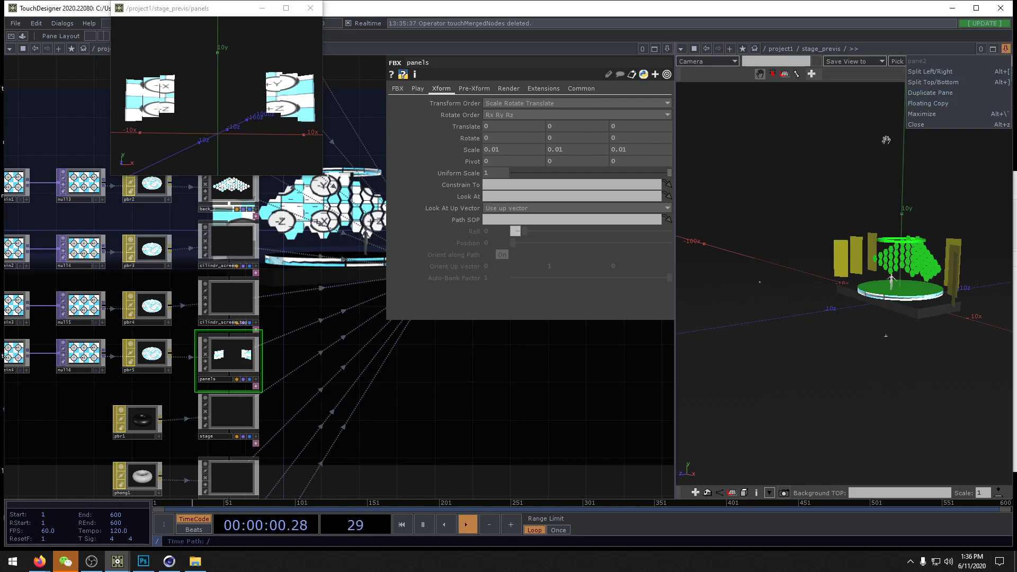
pyautogui.click(926, 125)
pyautogui.click(310, 8)
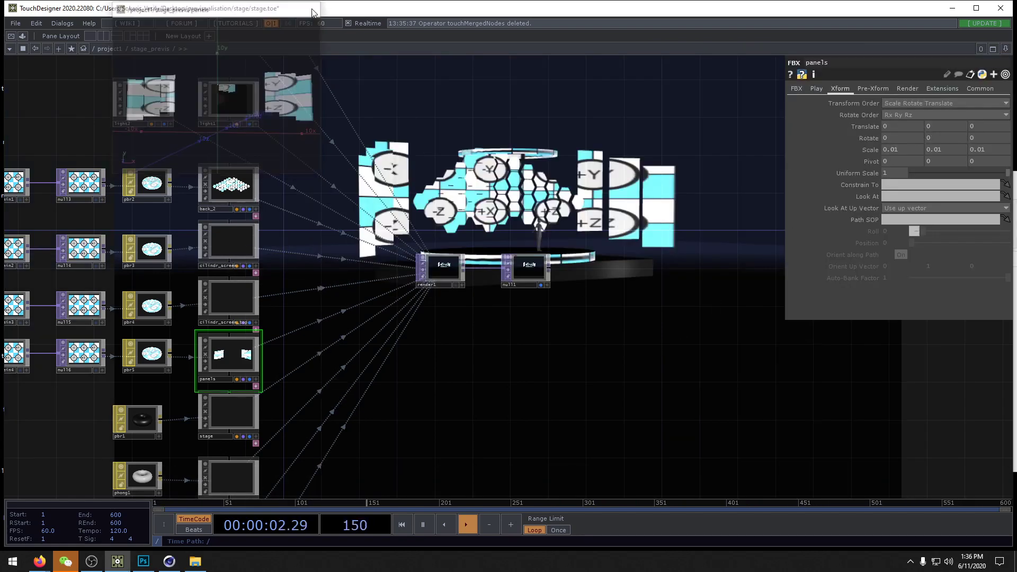
# Step: Split the workspace into two side-by-side panes and show the whole stage in a Geometry Viewer in the second one
pyautogui.moveTo(564, 383); pyautogui.dragTo(633, 318)
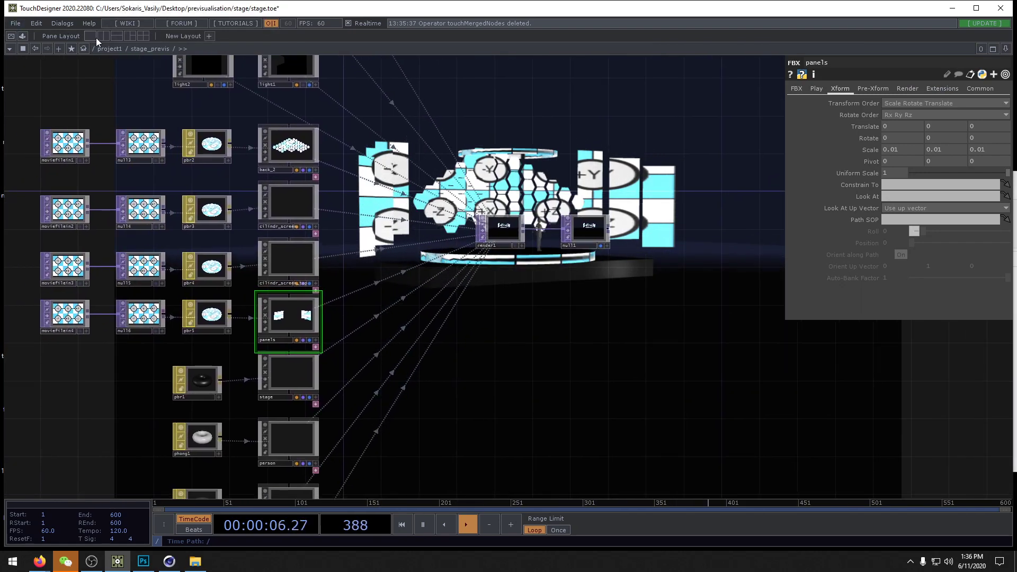
pyautogui.click(116, 37)
pyautogui.click(514, 48)
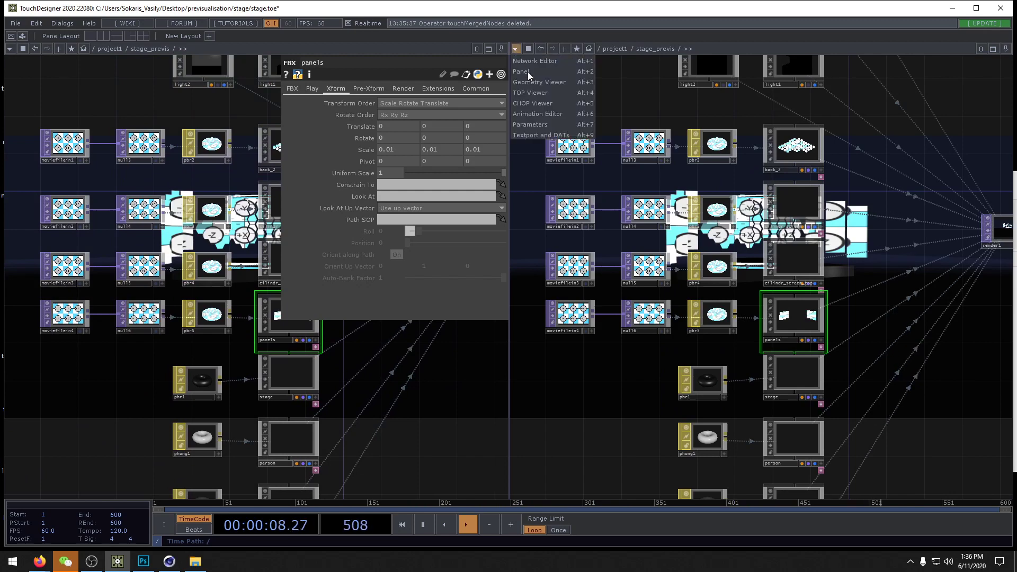
pyautogui.click(536, 82)
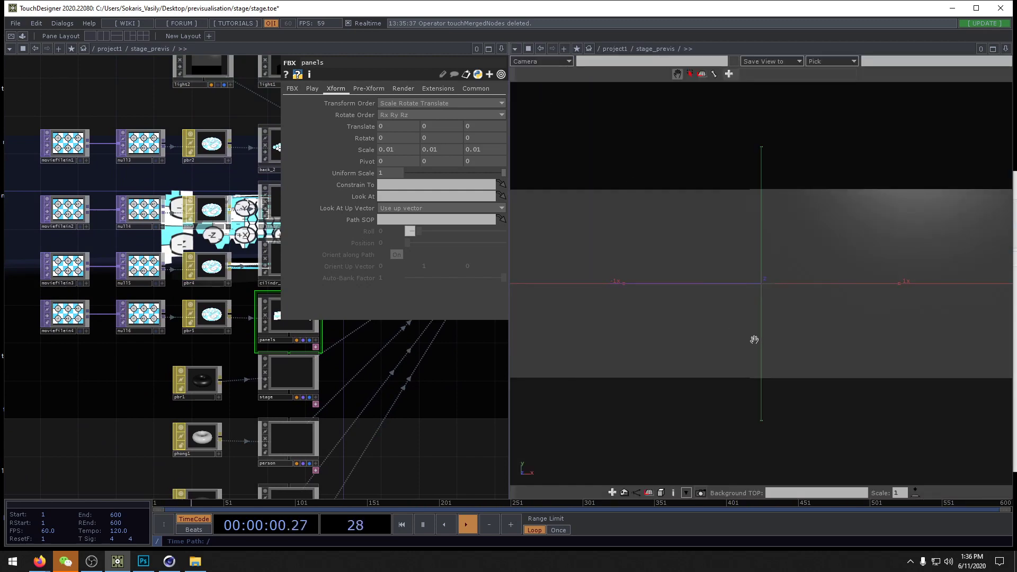
pyautogui.press('h')
pyautogui.moveTo(764, 342); pyautogui.dragTo(743, 345)
pyautogui.moveTo(744, 345); pyautogui.dragTo(803, 210, button='middle')
pyautogui.moveTo(852, 386); pyautogui.dragTo(891, 427, button='middle')
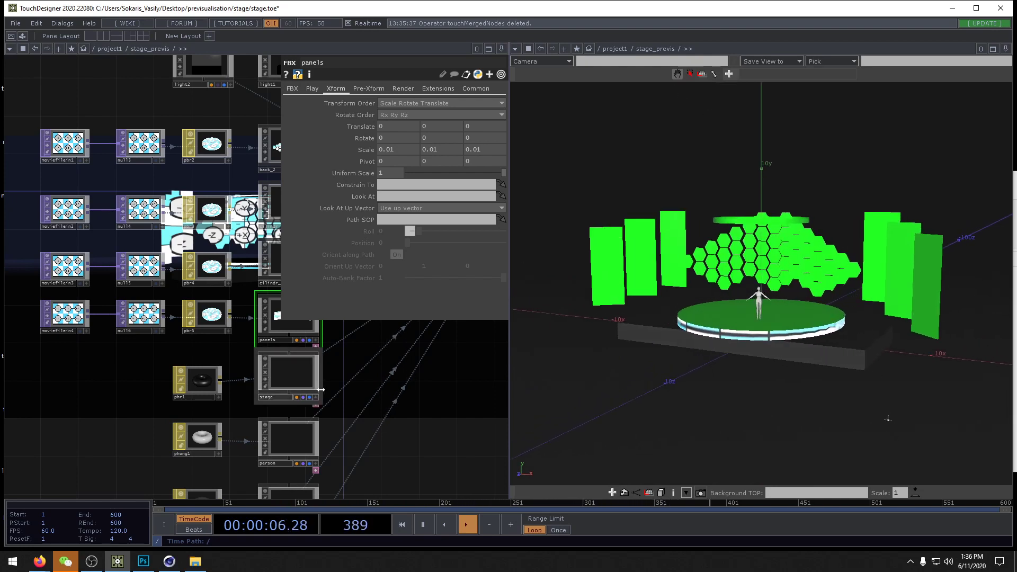
# Step: Examine the stage, person and cilindr_screen components in the network and the geometry each one highlights in the viewer
pyautogui.moveTo(457, 428); pyautogui.dragTo(358, 428)
pyautogui.click(197, 382)
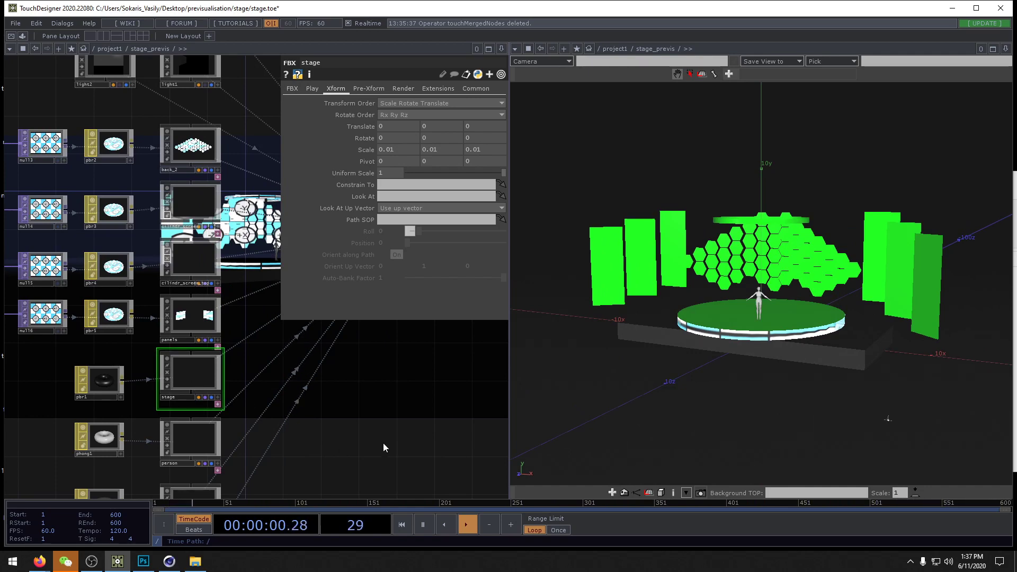
pyautogui.moveTo(322, 388); pyautogui.dragTo(324, 375)
pyautogui.doubleClick(198, 352)
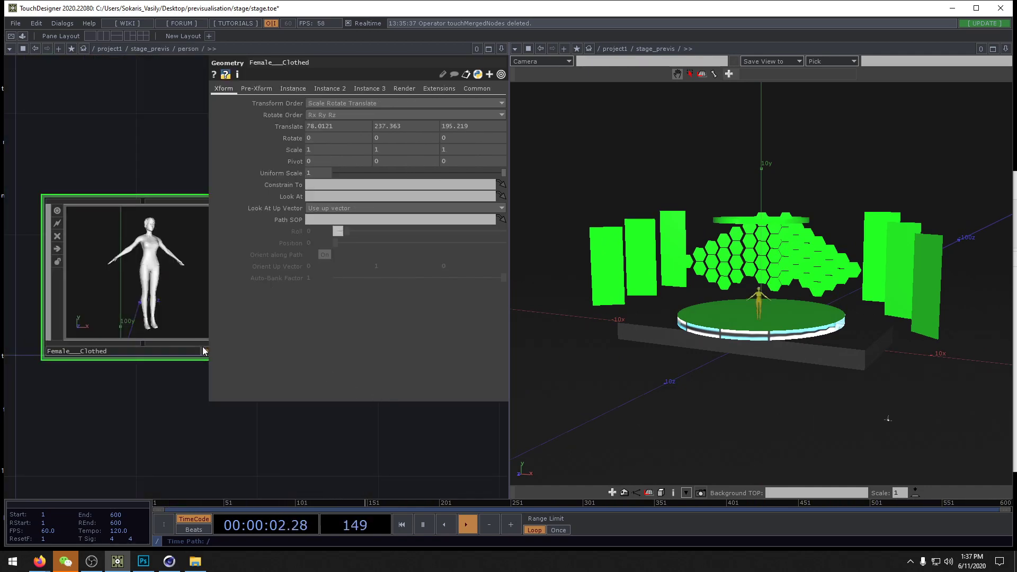
pyautogui.press('u')
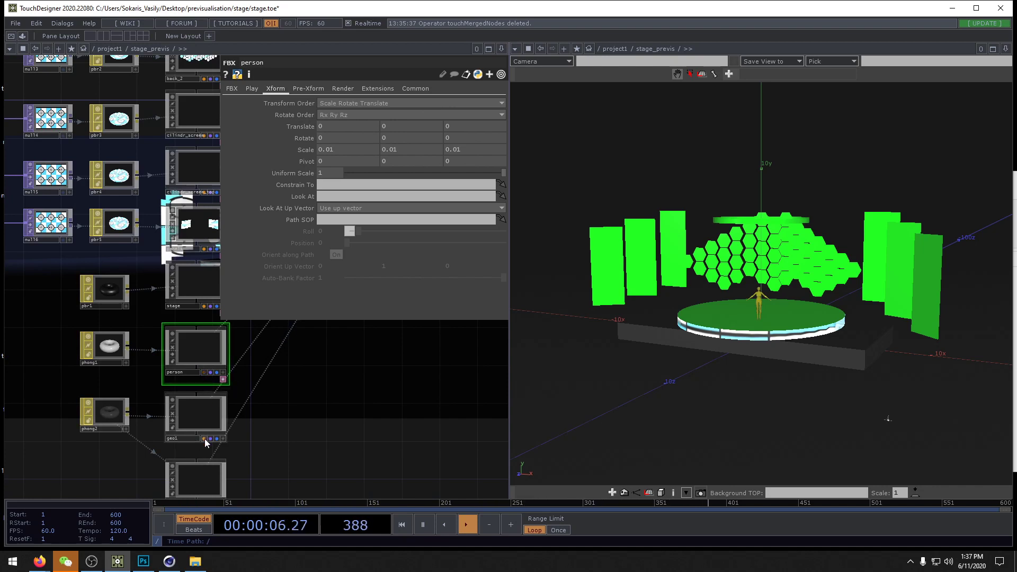
pyautogui.moveTo(206, 255); pyautogui.dragTo(154, 358, button='middle')
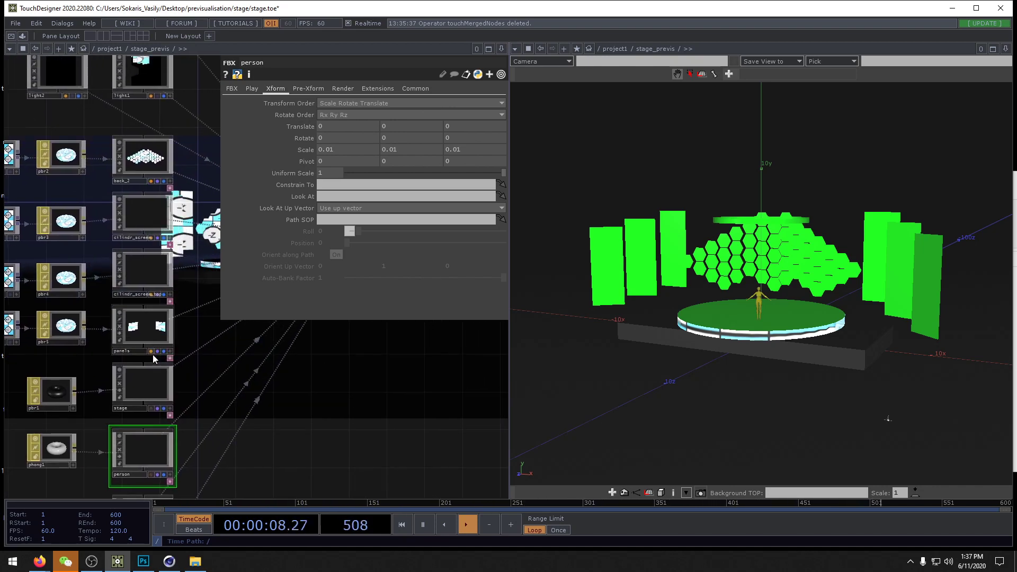
pyautogui.click(152, 240)
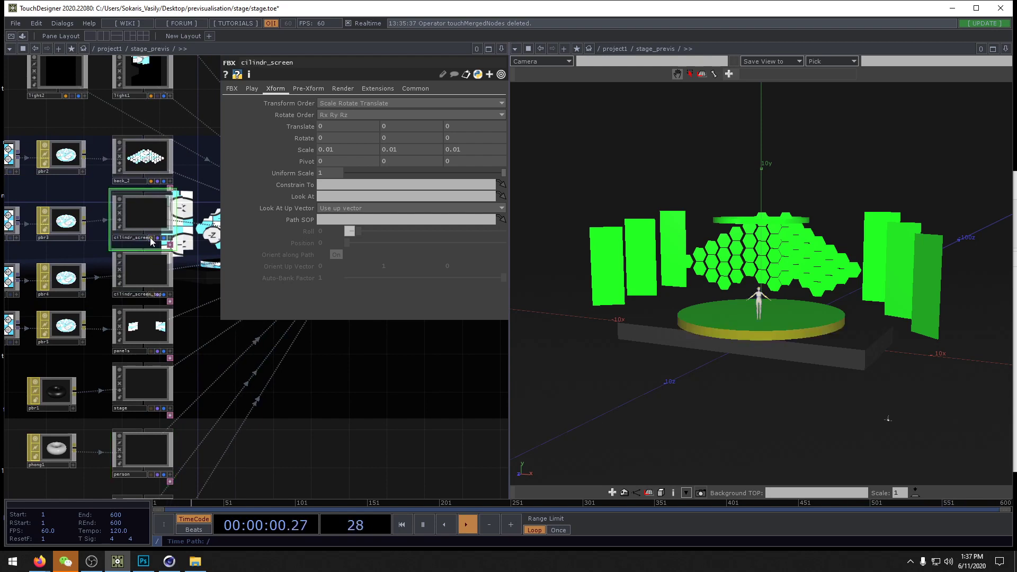
pyautogui.moveTo(330, 390); pyautogui.dragTo(334, 440, button='middle')
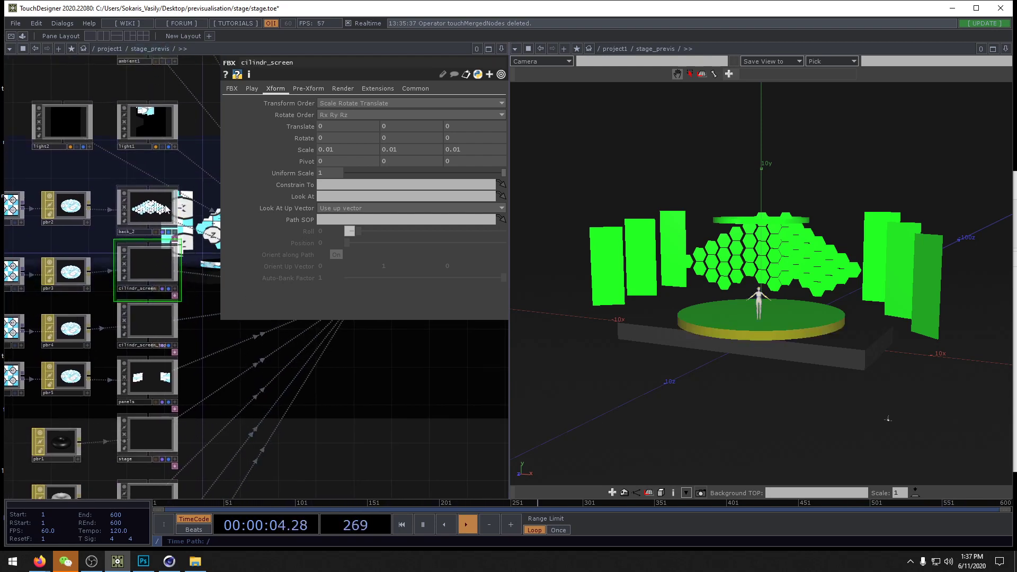
pyautogui.moveTo(324, 436); pyautogui.dragTo(169, 442, button='middle')
pyautogui.moveTo(185, 380); pyautogui.dragTo(344, 387, button='middle')
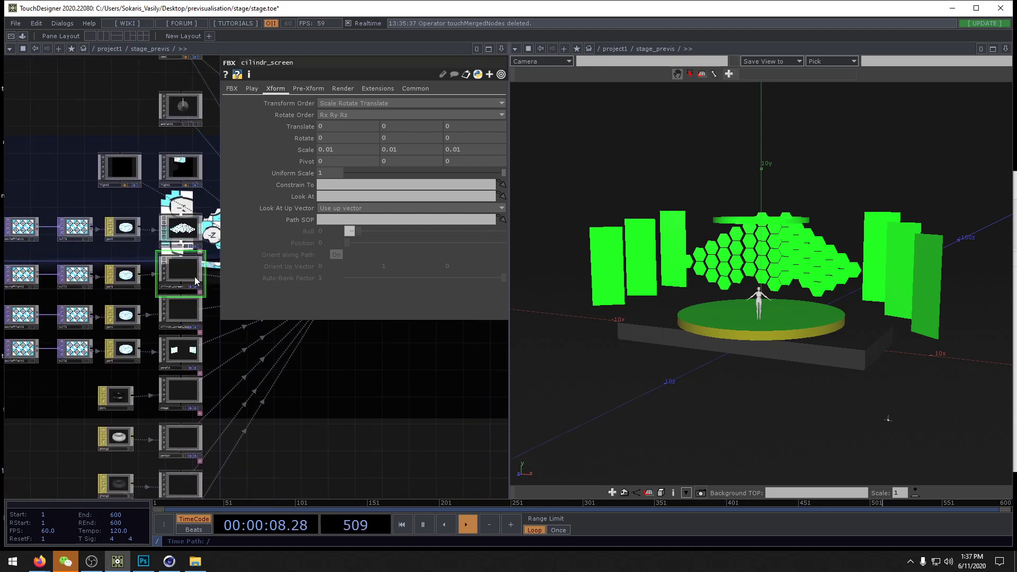
pyautogui.moveTo(351, 430); pyautogui.dragTo(281, 379, button='middle')
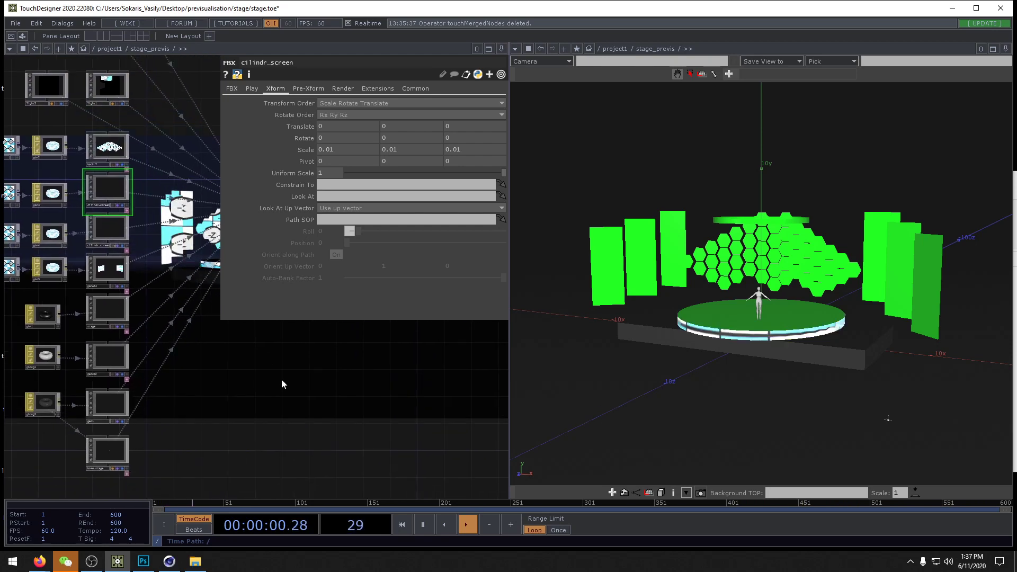
# Step: Add a Geometry COMP in the empty area beside the column of stage components
pyautogui.press('Tab')
pyautogui.click(113, 257)
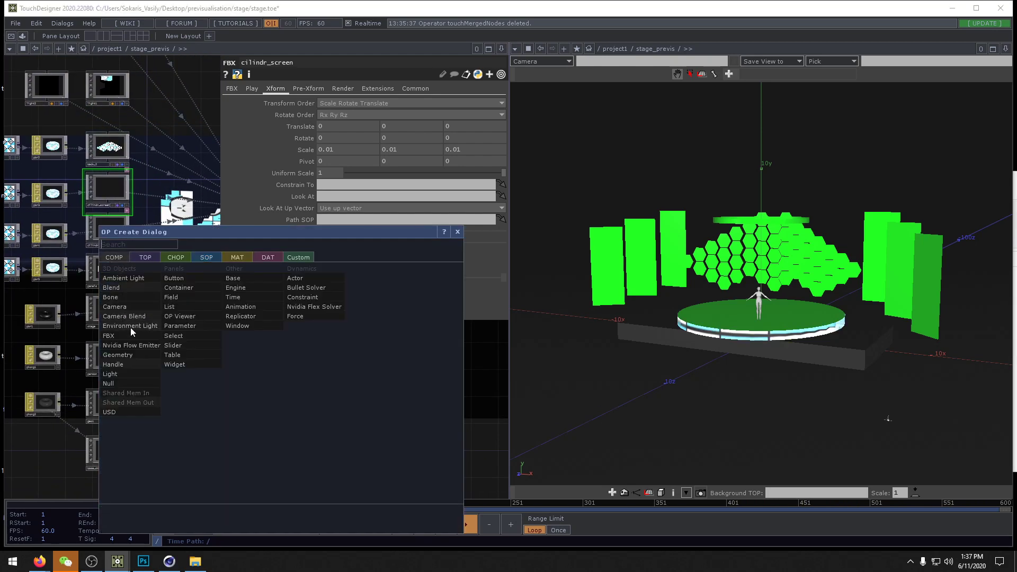
pyautogui.click(118, 354)
pyautogui.click(232, 391)
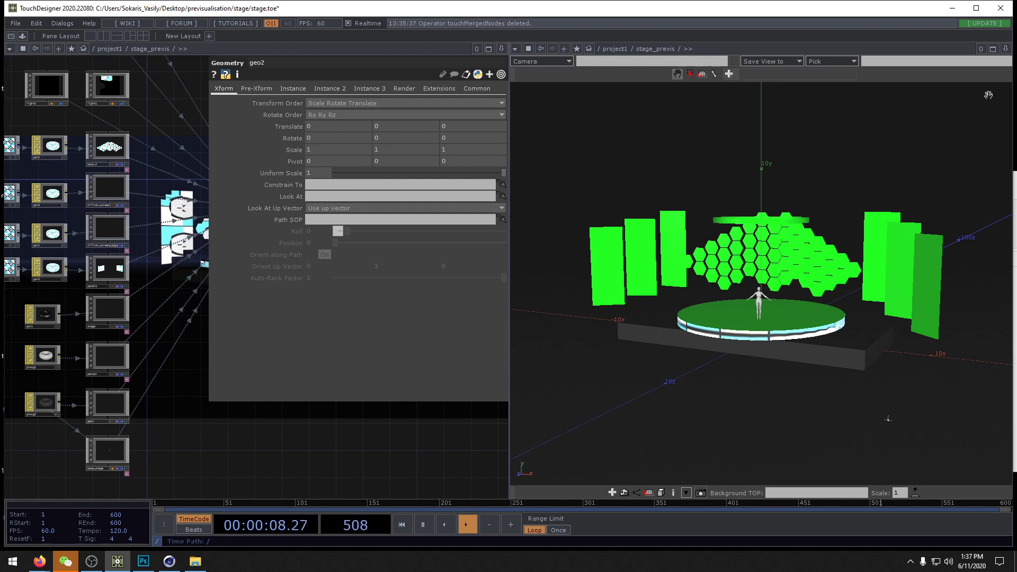
# Step: Close the Geometry Viewer pane so the network fills the workspace
pyautogui.click(1005, 48)
pyautogui.click(954, 117)
pyautogui.moveTo(498, 344); pyautogui.dragTo(541, 344, button='middle')
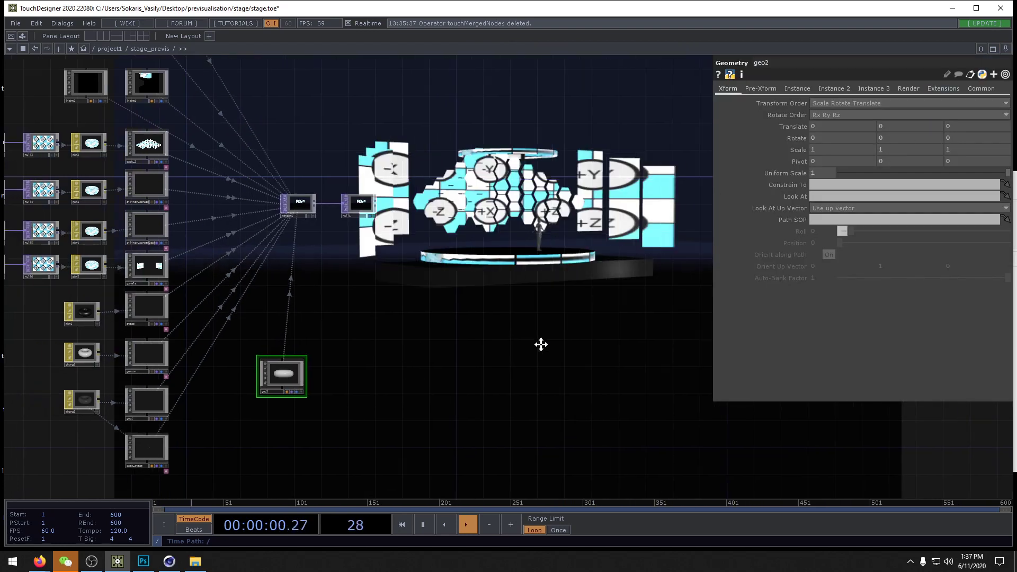
# Step: Delete the default torus inside geo2 and return to the stage_previs network
pyautogui.scroll(2, 477, 347)
pyautogui.moveTo(415, 350); pyautogui.dragTo(385, 351)
pyautogui.doubleClick(385, 351)
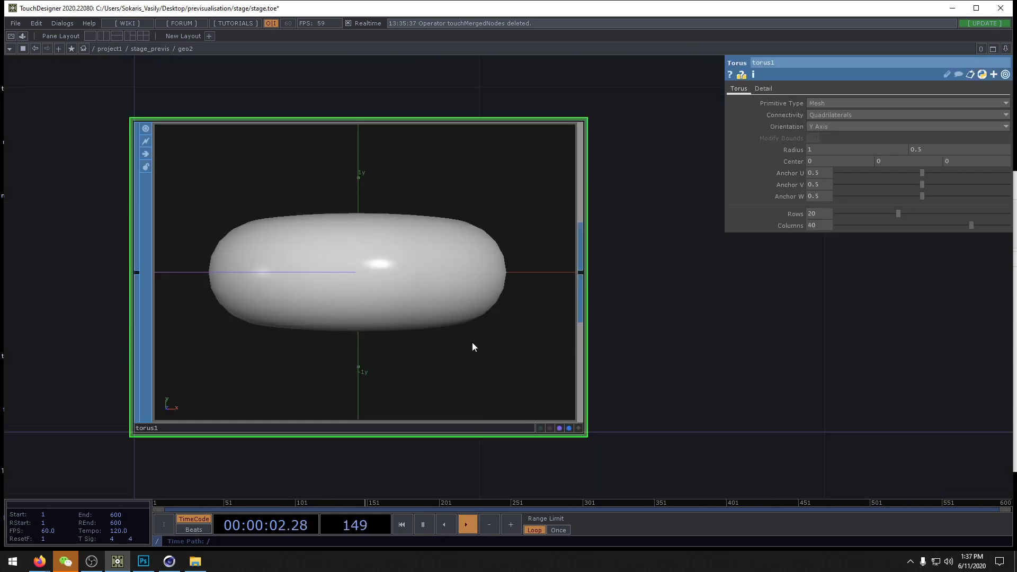
pyautogui.press('Delete')
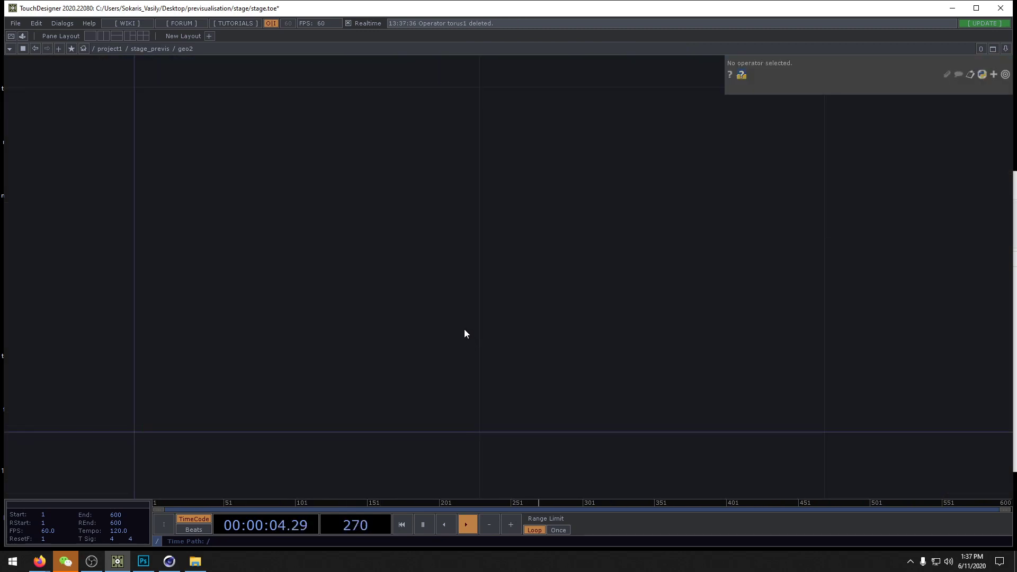
pyautogui.press('u')
# Step: Move the screen, panel, stage, person, geo1 and base_stage components with their textures and materials into geo2, then return to stage_previs
pyautogui.scroll(-2, 329, 349)
pyautogui.scroll(2, 276, 177)
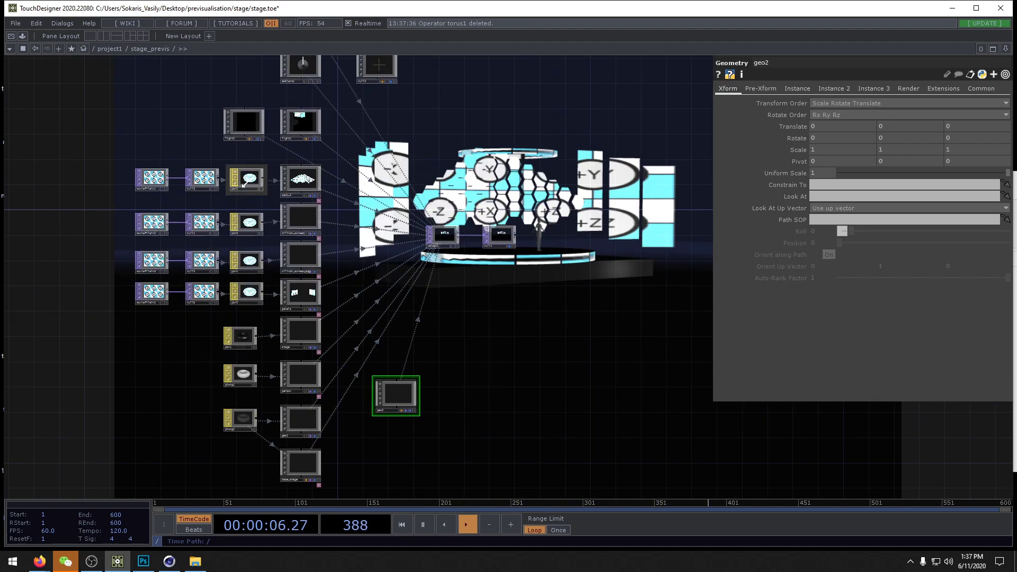
pyautogui.moveTo(97, 171); pyautogui.dragTo(311, 491)
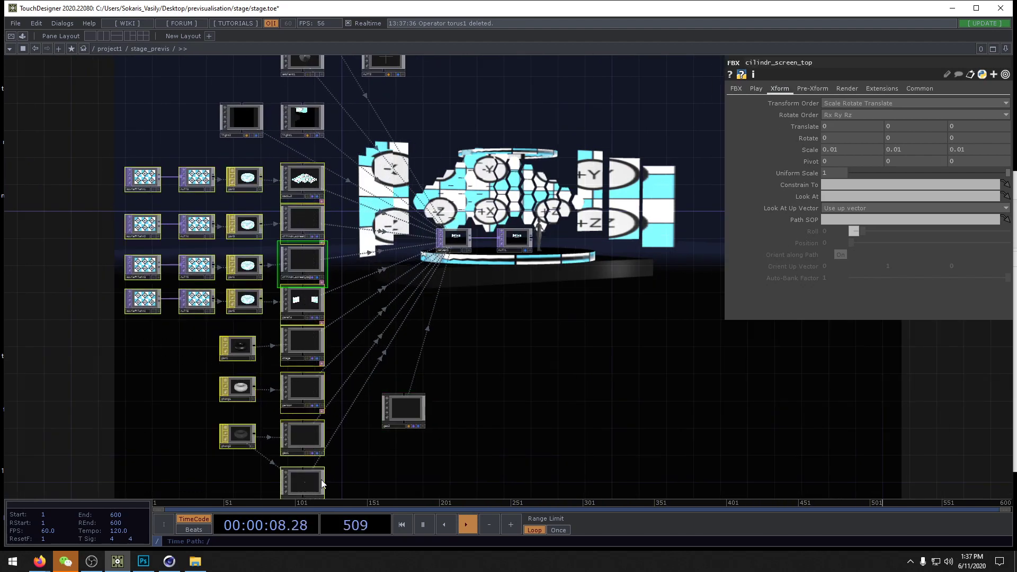
pyautogui.hotkey('ctrl', 'x')
pyautogui.doubleClick(403, 401)
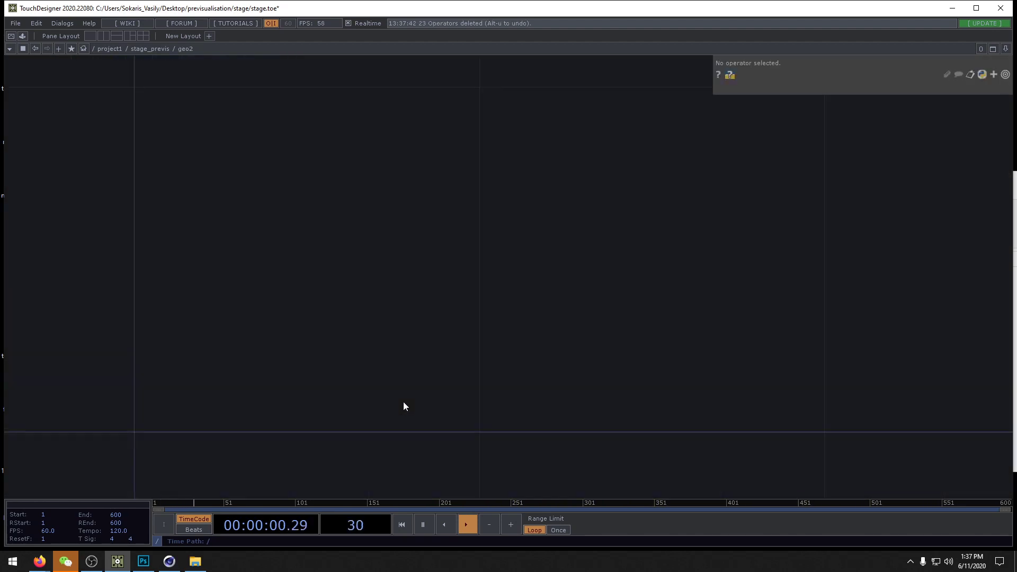
pyautogui.hotkey('ctrl', 'v')
pyautogui.scroll(-5, 363, 340)
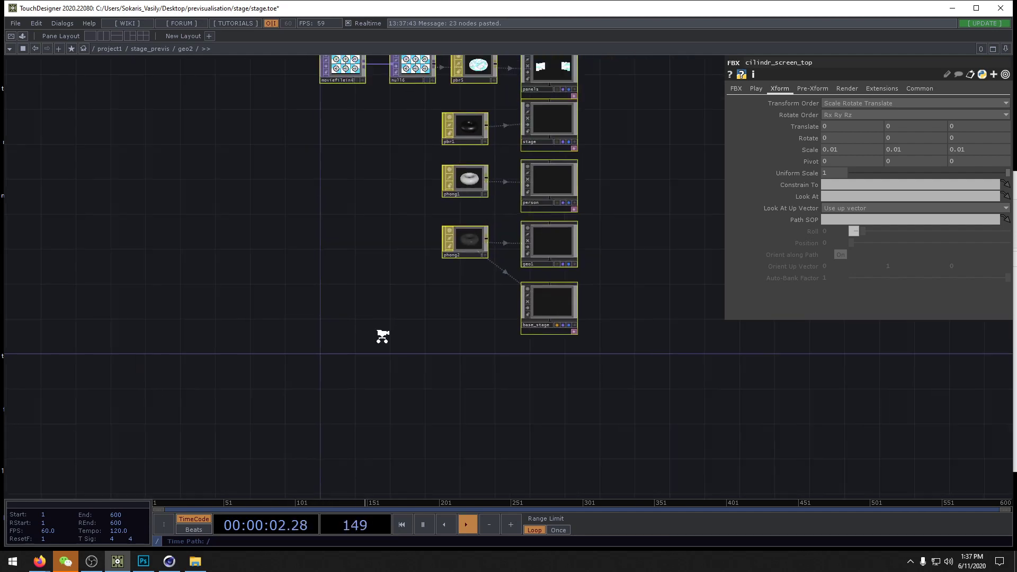
pyautogui.scroll(3, 476, 318)
pyautogui.press('u')
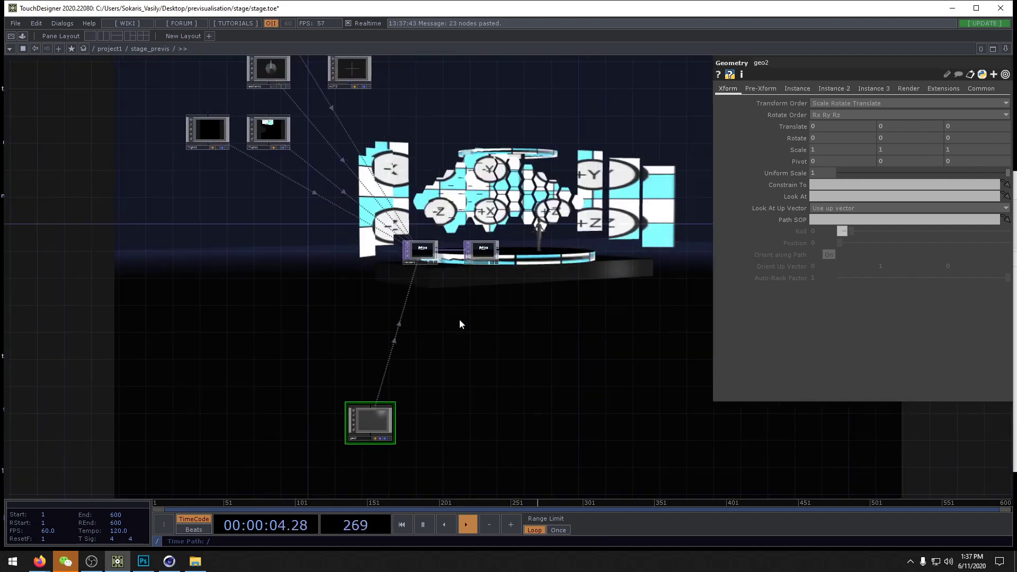
# Step: Reposition geo2 in the network, activate its viewer and frame the whole stage in it at an angle
pyautogui.moveTo(337, 435); pyautogui.dragTo(243, 288)
pyautogui.scroll(4, 255, 297)
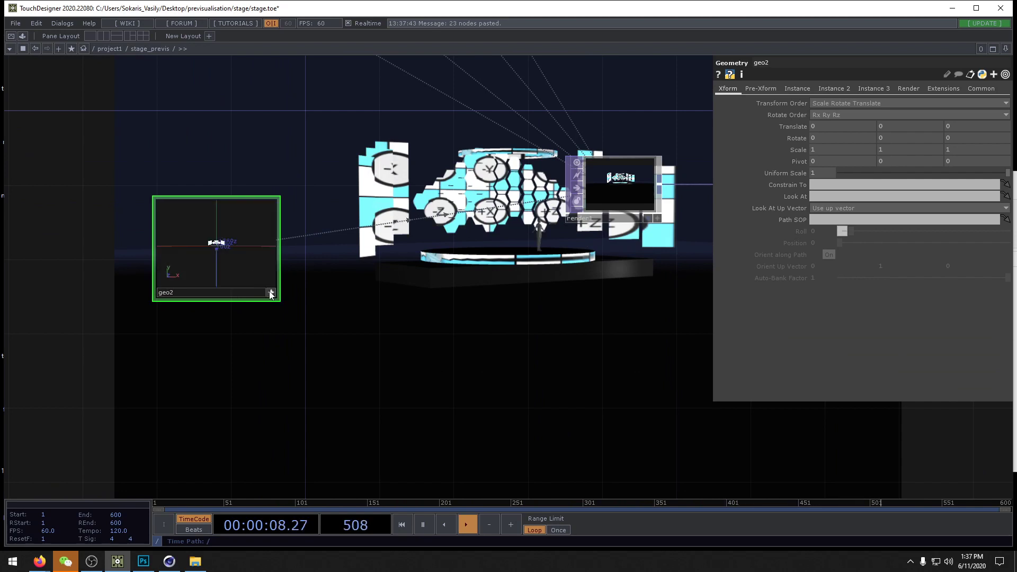
pyautogui.click(271, 293)
pyautogui.click(272, 295)
pyautogui.moveTo(217, 200); pyautogui.dragTo(236, 262)
pyautogui.press('h')
pyautogui.scroll(-4, 231, 260)
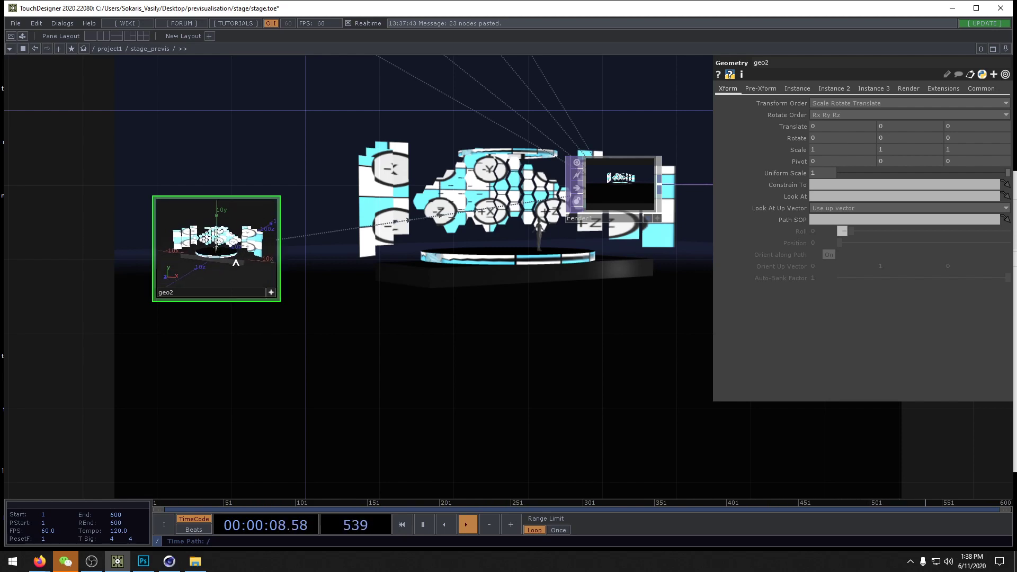
# Step: Open geo2's viewer in a floating window and place it over the empty lower part of the parameter area
pyautogui.rightClick(272, 295)
pyautogui.click(256, 226)
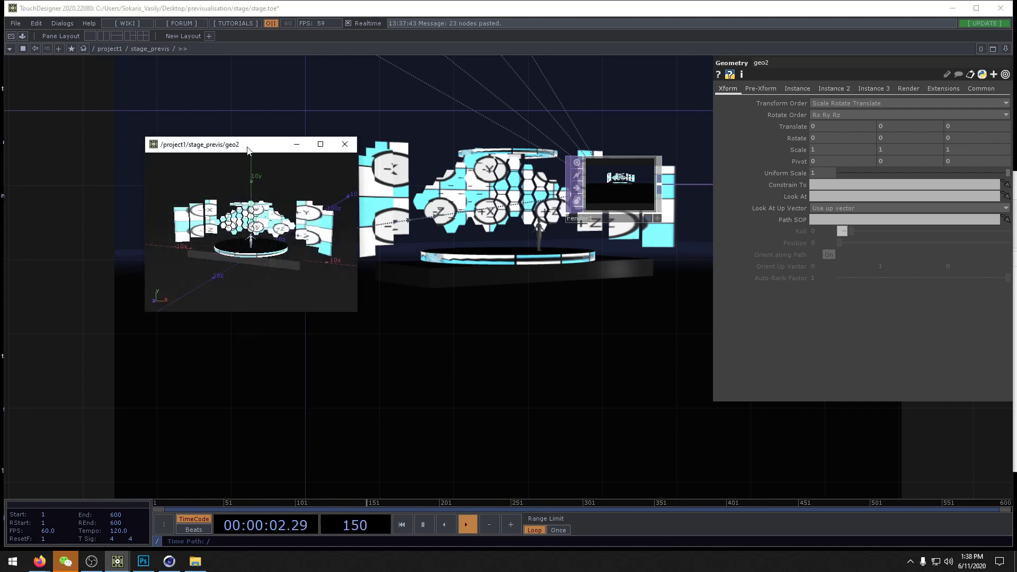
pyautogui.moveTo(247, 149); pyautogui.dragTo(879, 318)
# Step: Align geo2 level with render1 in the network
pyautogui.moveTo(497, 350); pyautogui.dragTo(479, 365, button='middle')
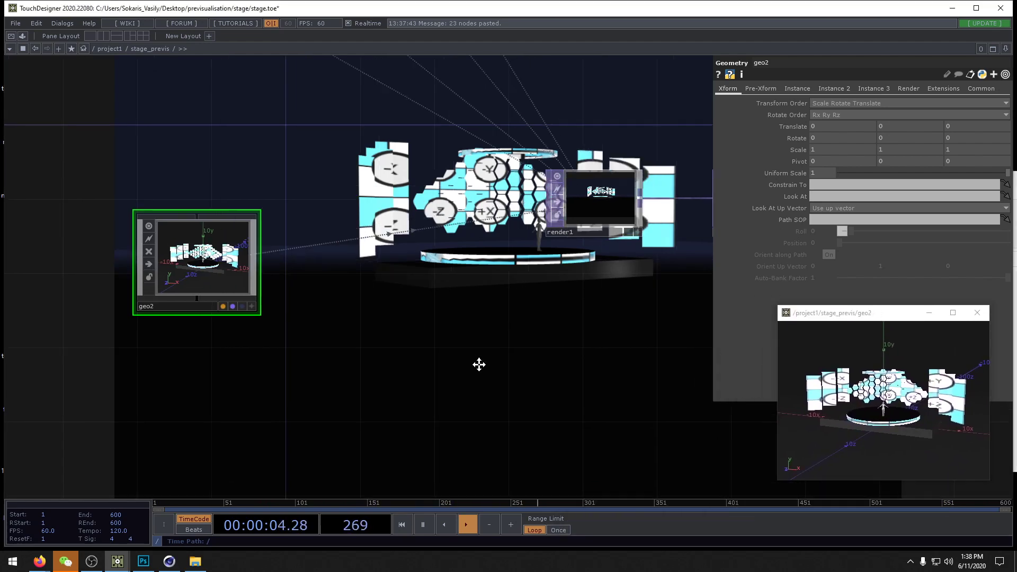
pyautogui.press('h')
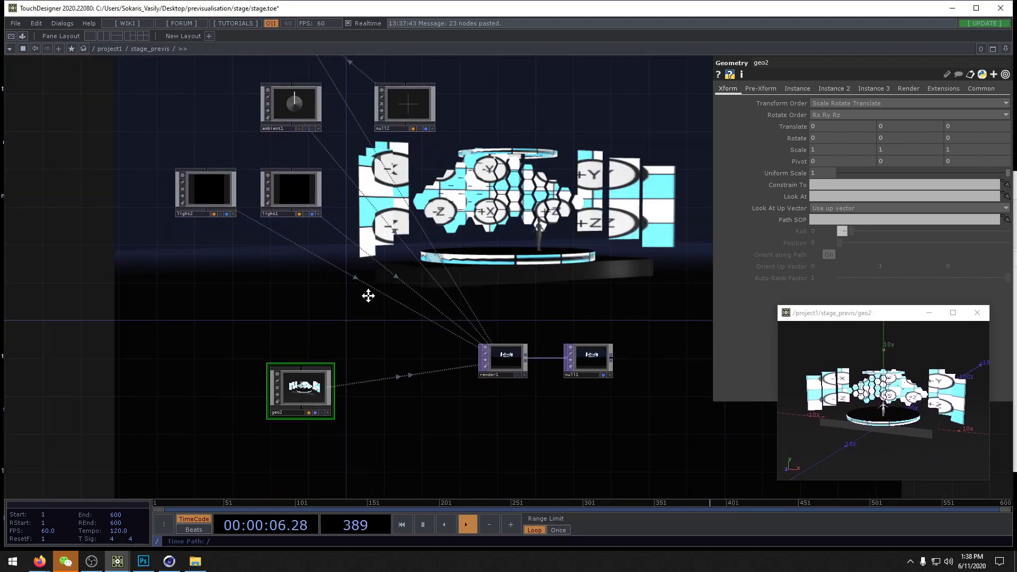
pyautogui.moveTo(321, 372); pyautogui.dragTo(322, 345)
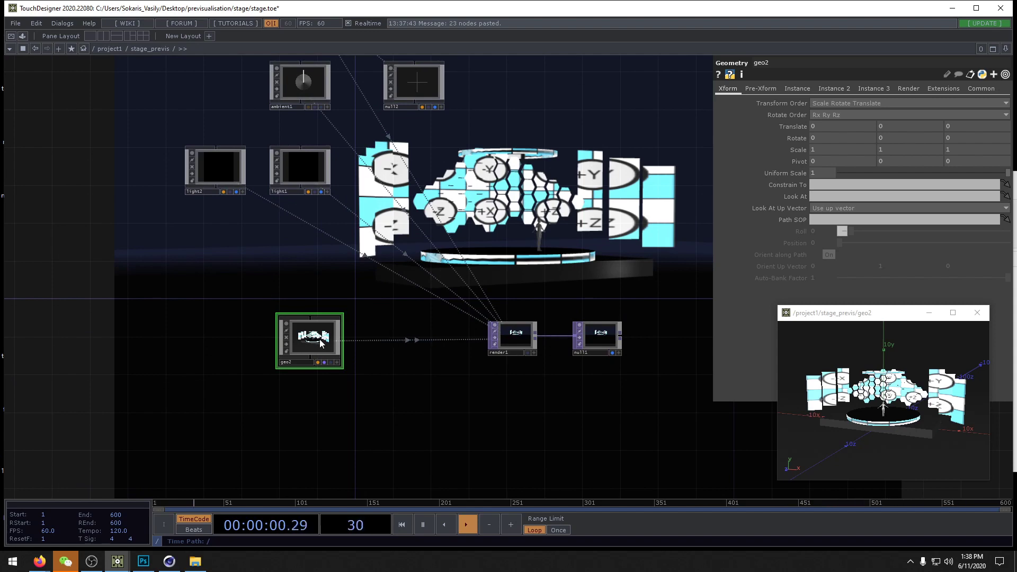
# Step: Create a Ramp TOP inside geo2, in the free space before moviefilein1
pyautogui.press('i')
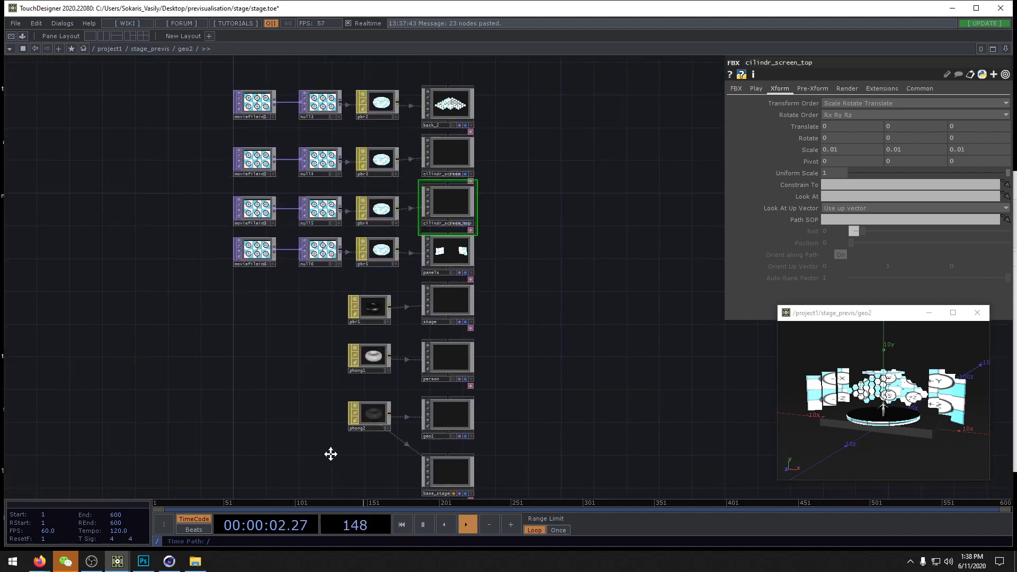
pyautogui.press('Tab')
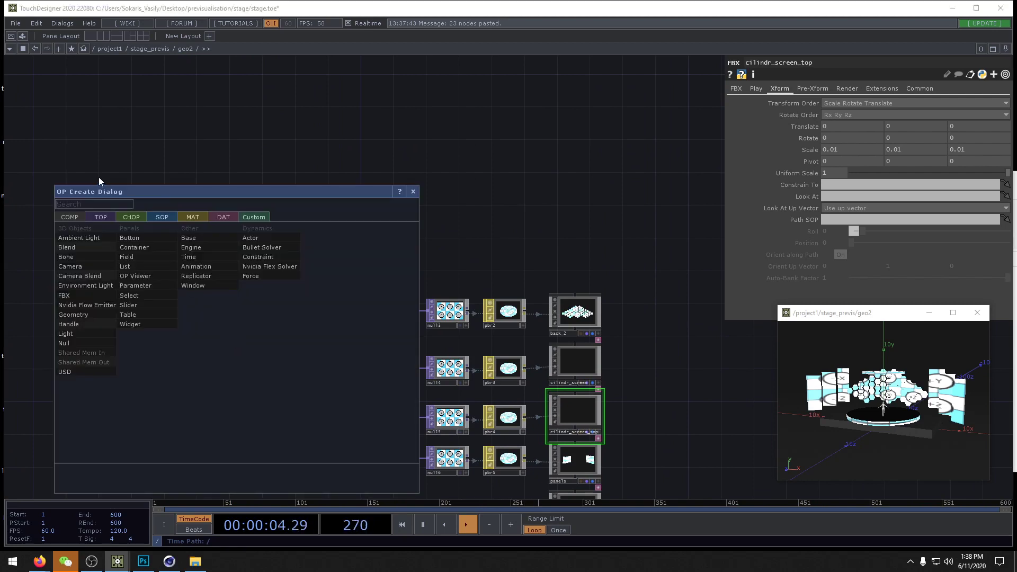
pyautogui.click(101, 217)
pyautogui.write('ram')
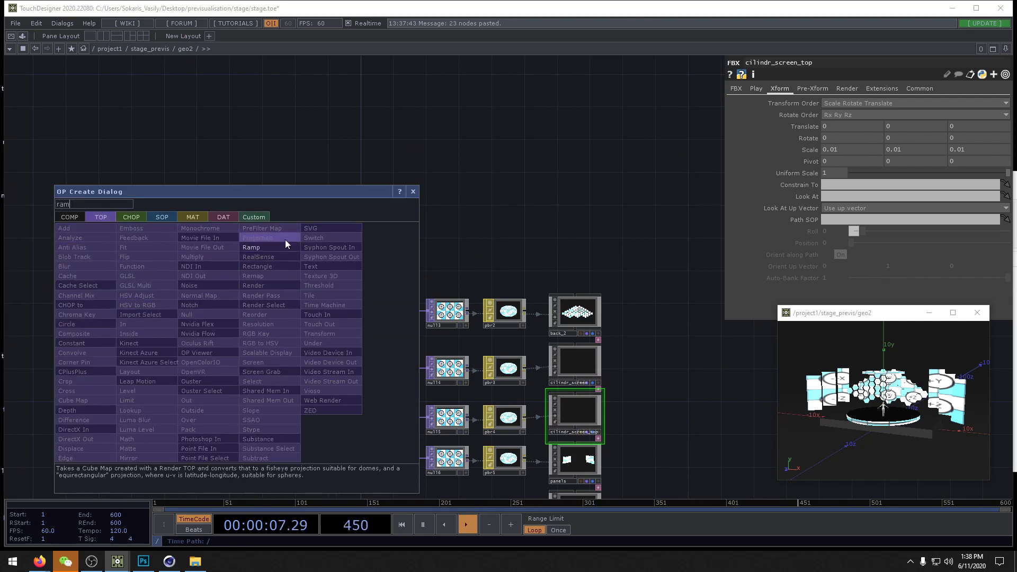
pyautogui.press('Return')
pyautogui.click(316, 309)
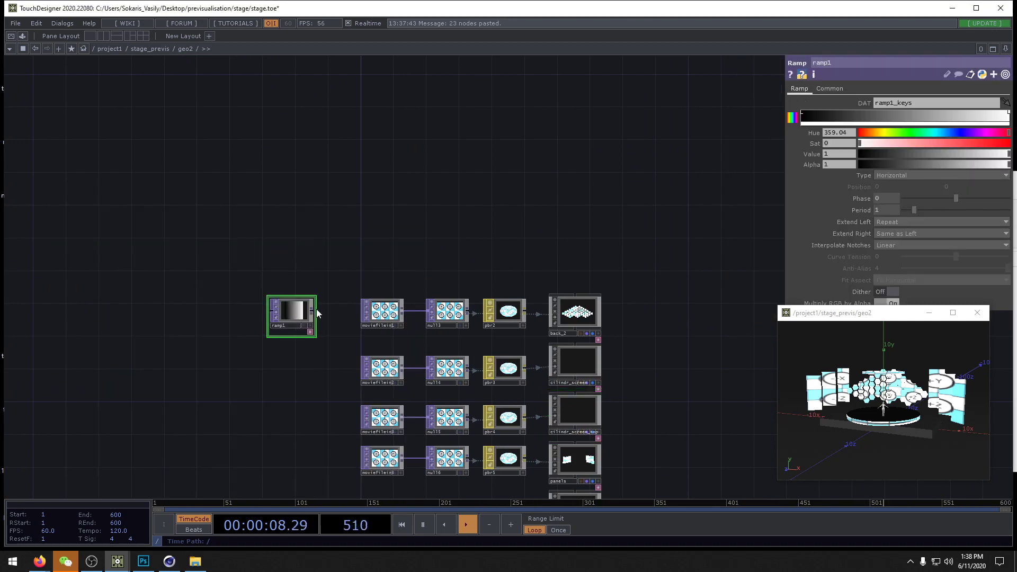
# Step: Connect ramp1 to null3 and inspect the hexagonal back screen up close in the floating geo2 viewer
pyautogui.moveTo(316, 315); pyautogui.dragTo(427, 311)
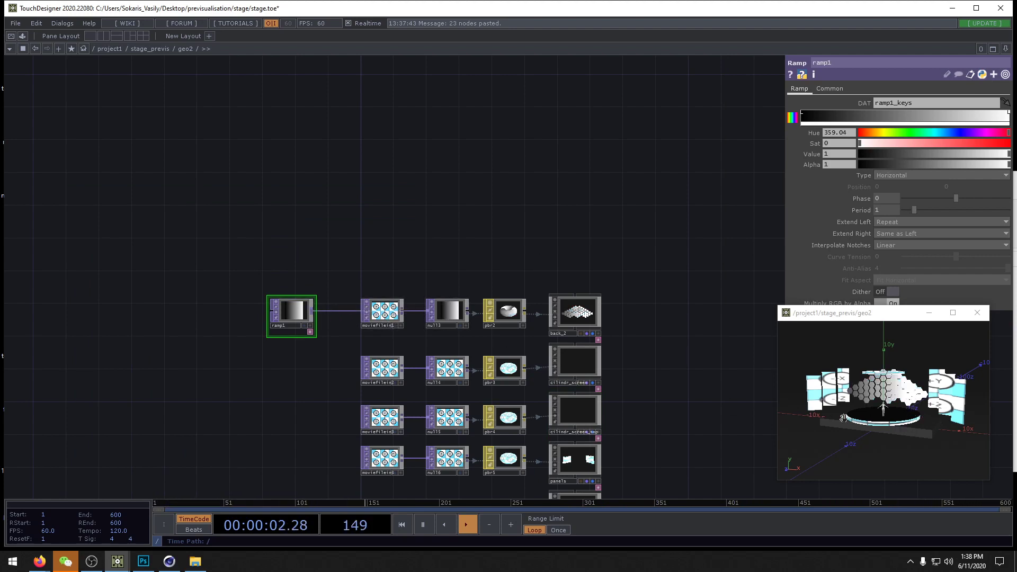
pyautogui.moveTo(612, 350); pyautogui.dragTo(556, 324)
pyautogui.scroll(5, 883, 327)
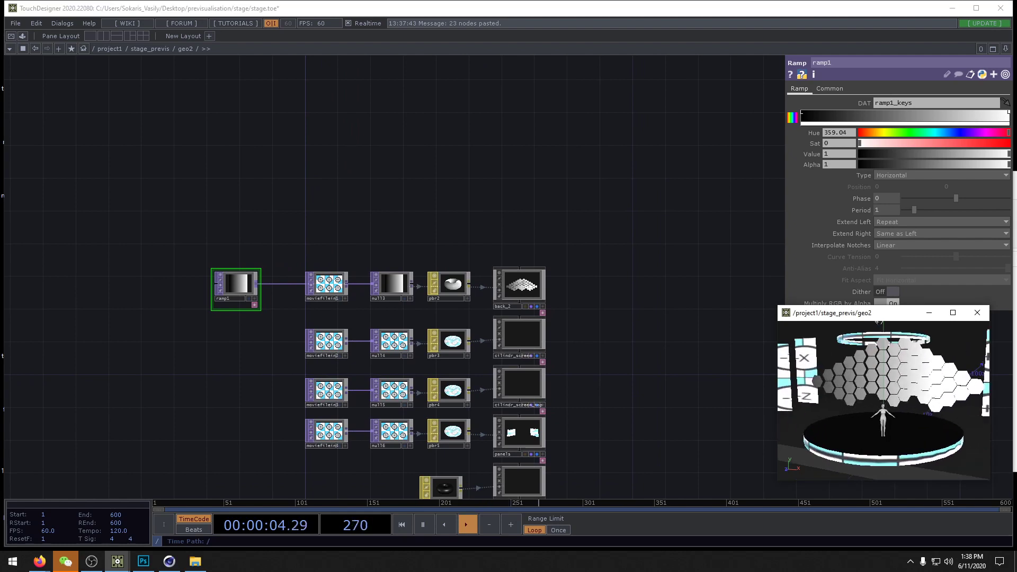
pyautogui.scroll(-4, 882, 327)
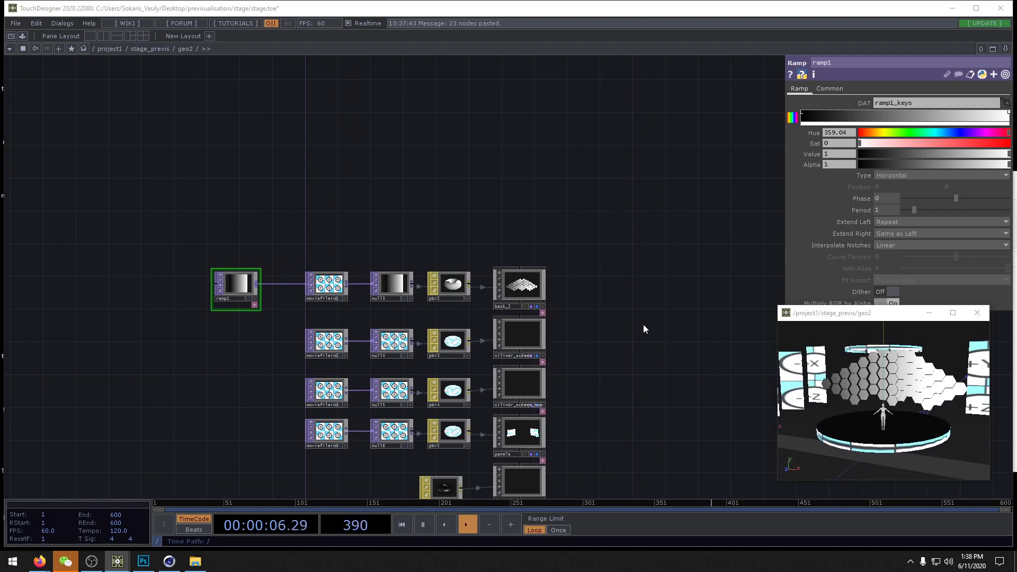
pyautogui.moveTo(643, 324); pyautogui.dragTo(558, 304)
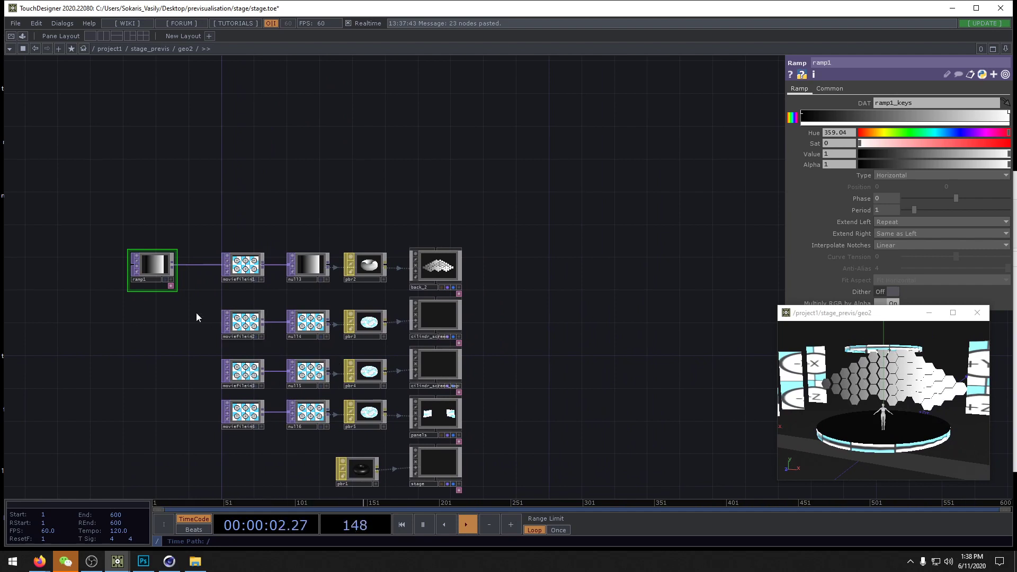
# Step: Connect ramp1 to null4, null5 and null6 as well, checking the stage from different angles
pyautogui.moveTo(173, 269); pyautogui.dragTo(286, 323)
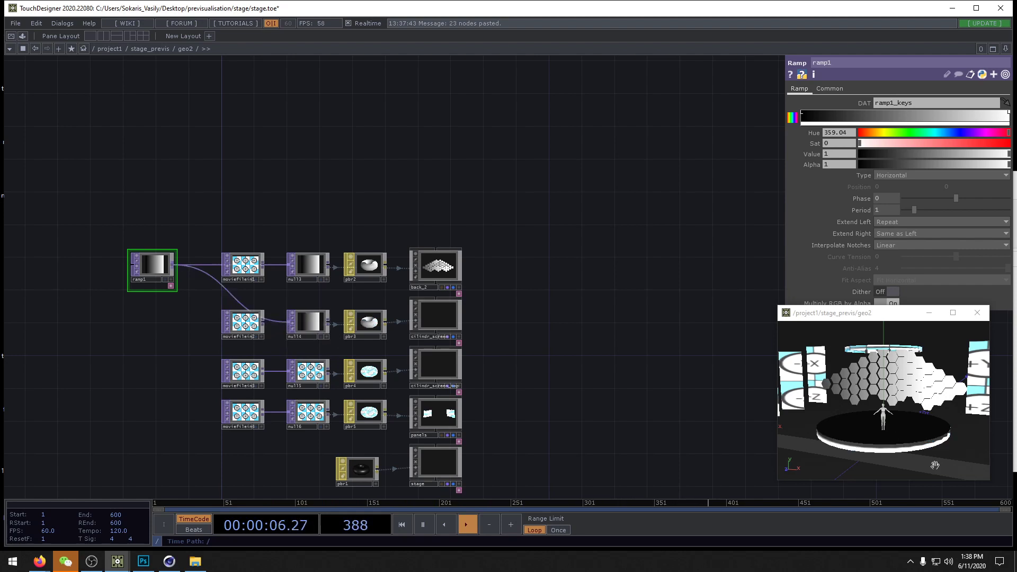
pyautogui.moveTo(942, 418); pyautogui.dragTo(915, 462)
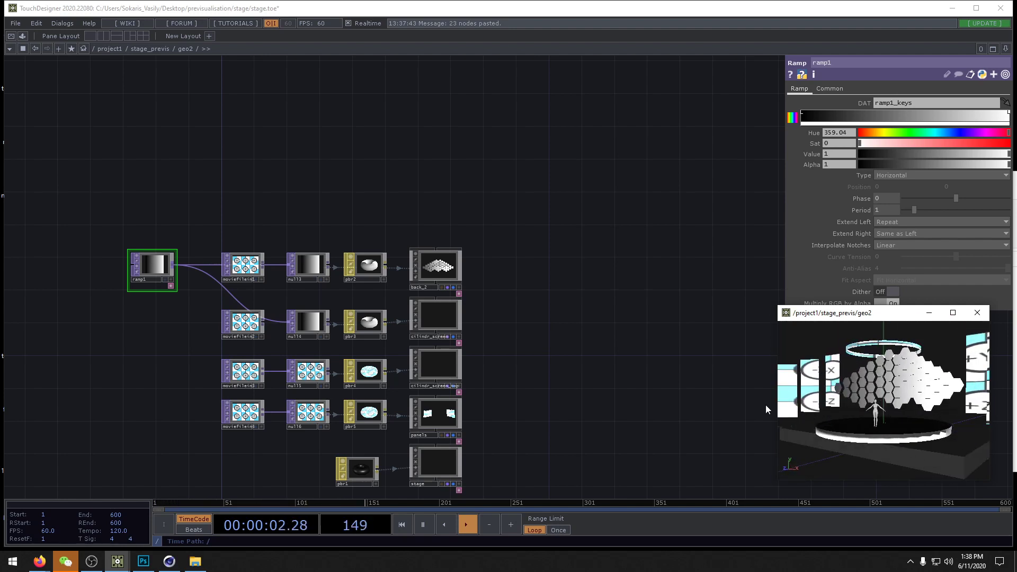
pyautogui.moveTo(179, 271); pyautogui.dragTo(286, 381)
pyautogui.moveTo(179, 274); pyautogui.dragTo(302, 414)
pyautogui.moveTo(907, 425); pyautogui.dragTo(858, 394)
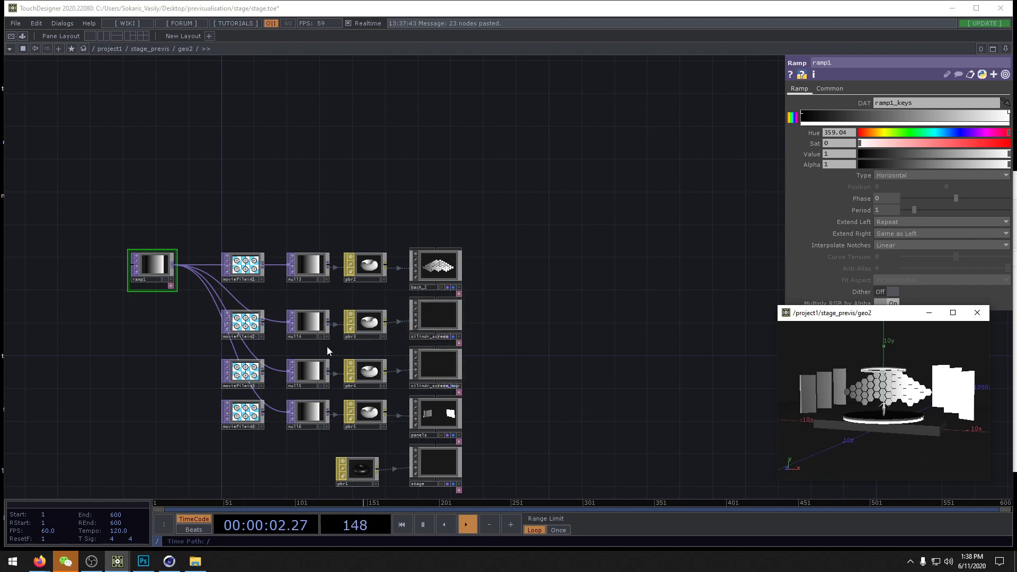
# Step: Set texture1's projection axis to Z Axis in the cilinder_screen geometry within cilindr_screen, and inspect the stage ring up close
pyautogui.click(438, 322)
pyautogui.press('i')
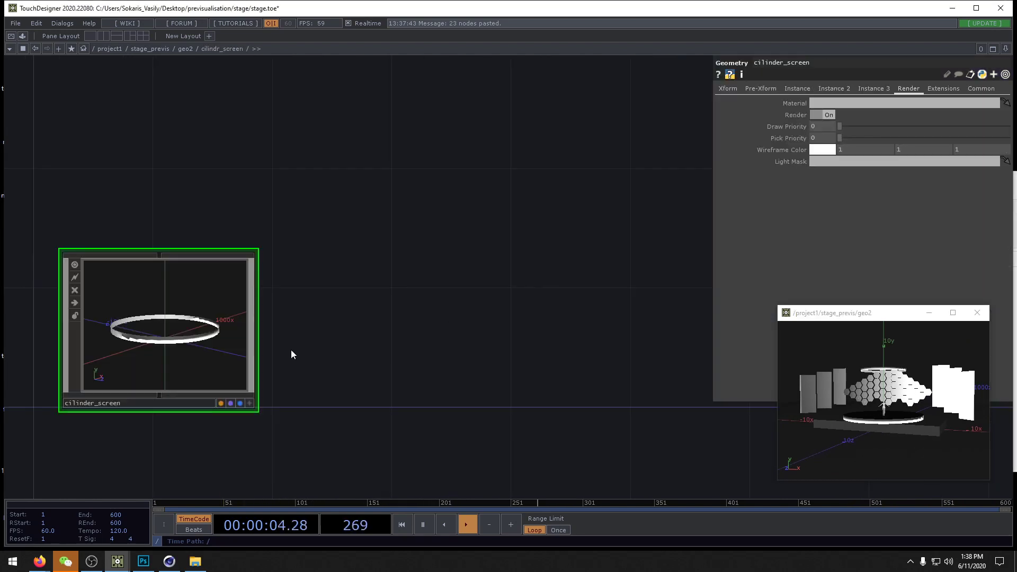
pyautogui.press('i')
pyautogui.click(387, 367)
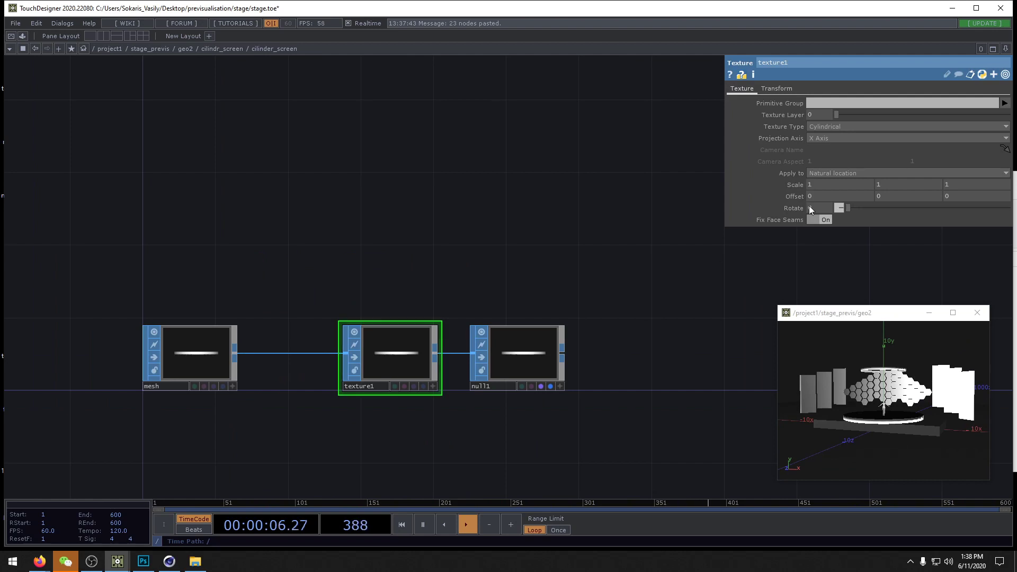
pyautogui.click(831, 137)
pyautogui.click(820, 169)
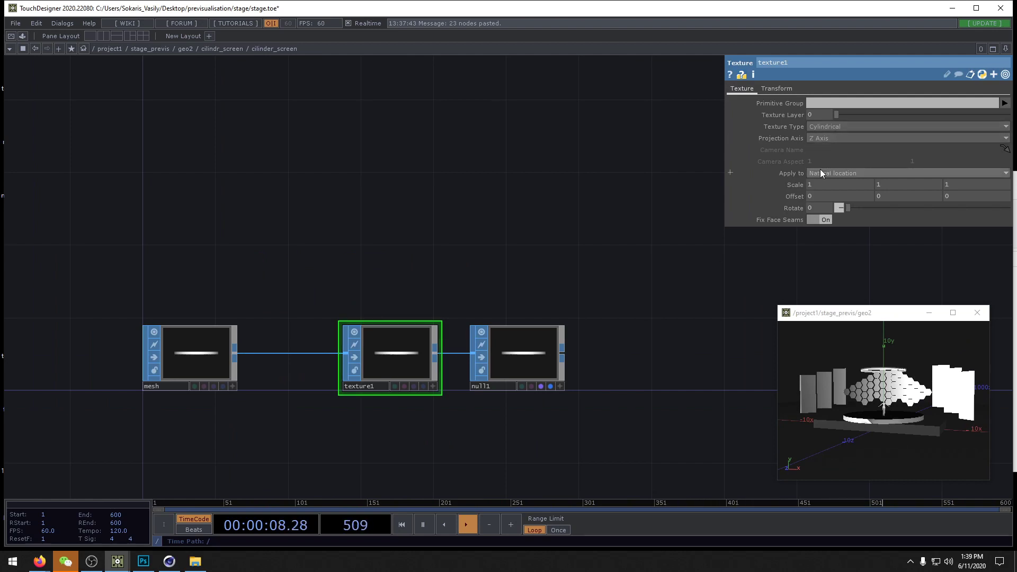
pyautogui.moveTo(884, 437); pyautogui.dragTo(788, 466)
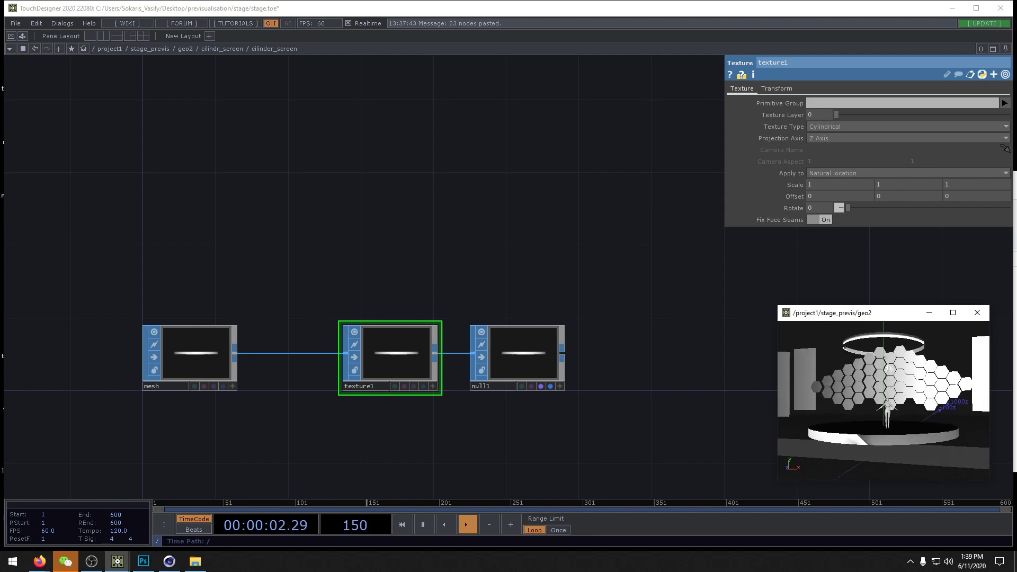
# Step: Try the Row & Columns and Orthographic texture types on texture1, viewing the stage ring from several sides
pyautogui.click(831, 127)
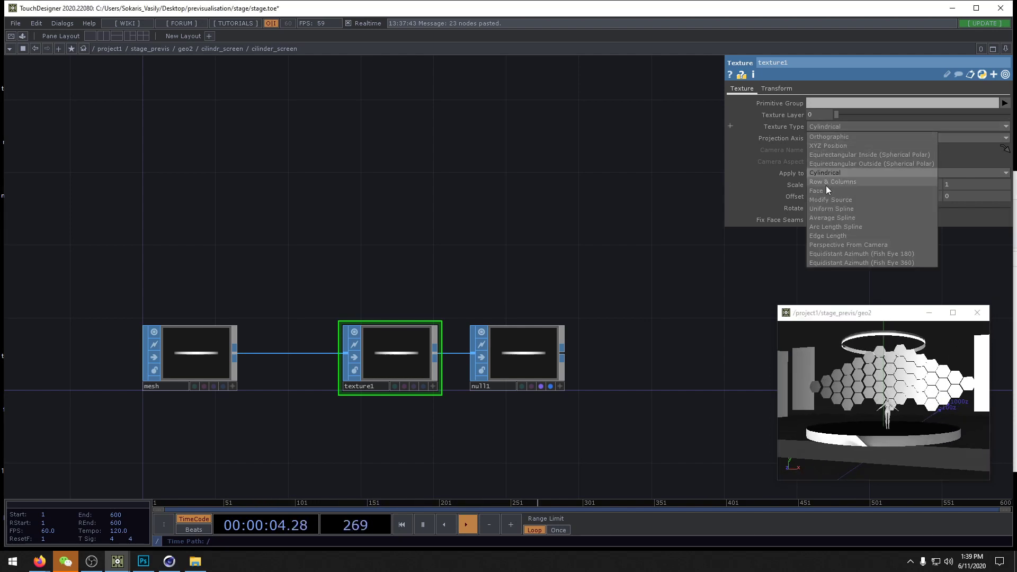
pyautogui.click(826, 183)
pyautogui.click(831, 127)
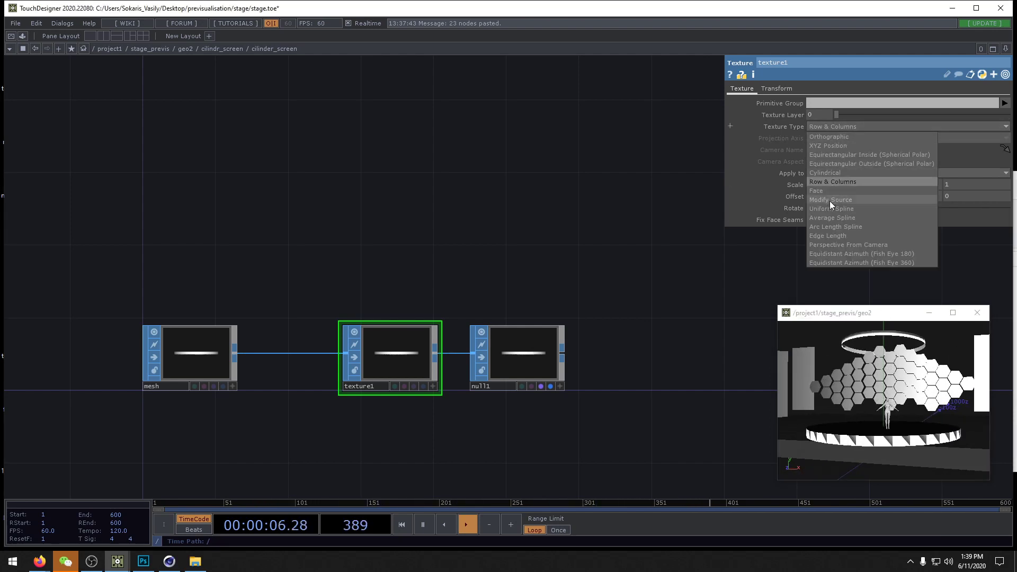
pyautogui.click(825, 137)
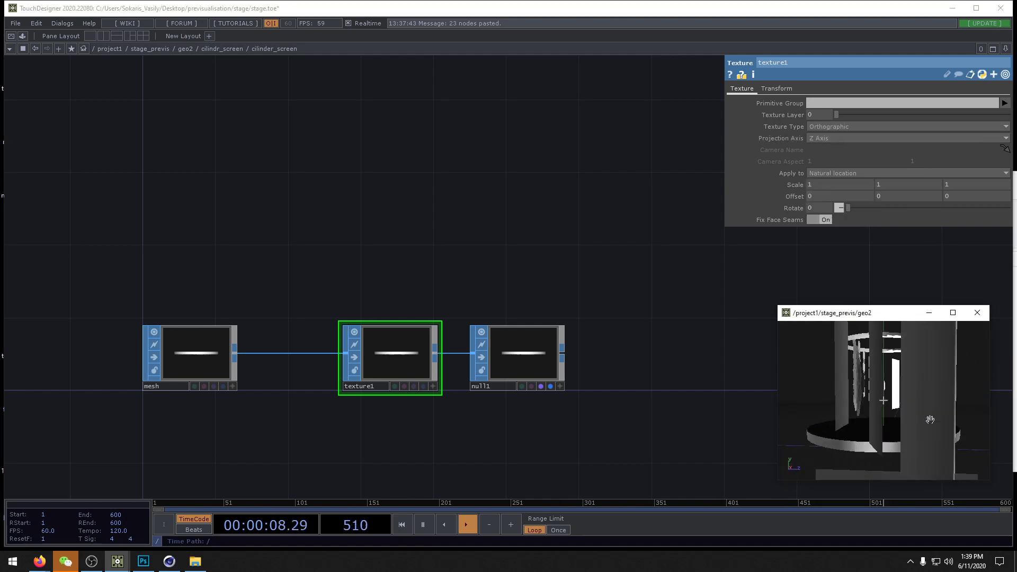
# Step: Try the Equirectangular Inside and Equirectangular Outside (Spherical Polar) texture types on texture1, checking the stage ring
pyautogui.click(836, 127)
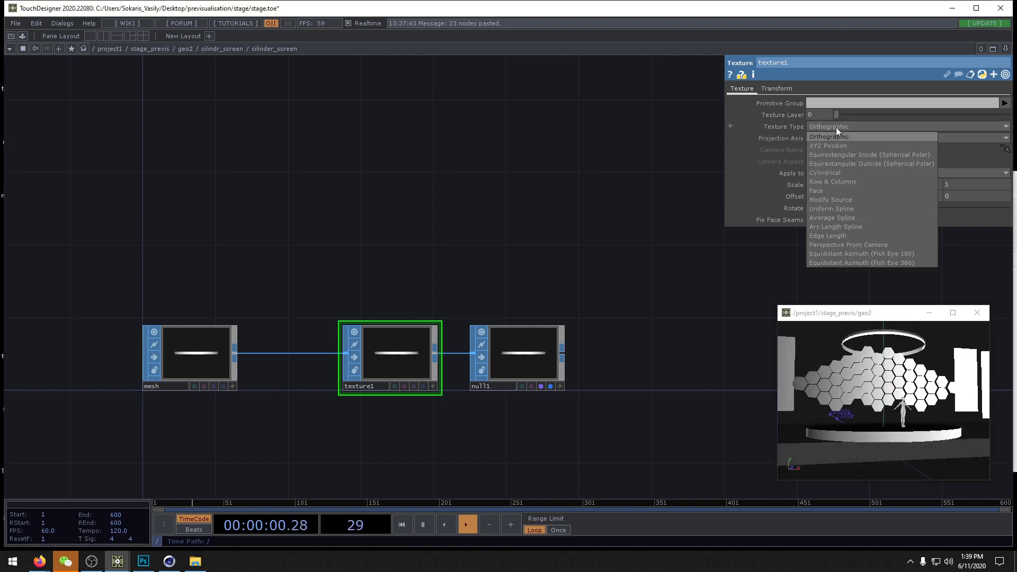
pyautogui.click(828, 155)
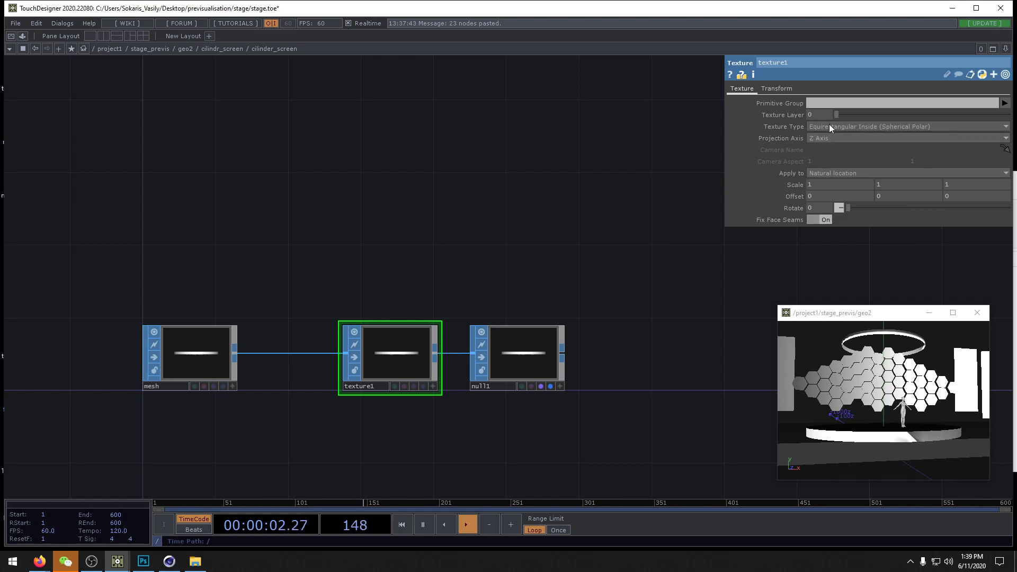
pyautogui.click(828, 124)
pyautogui.click(835, 166)
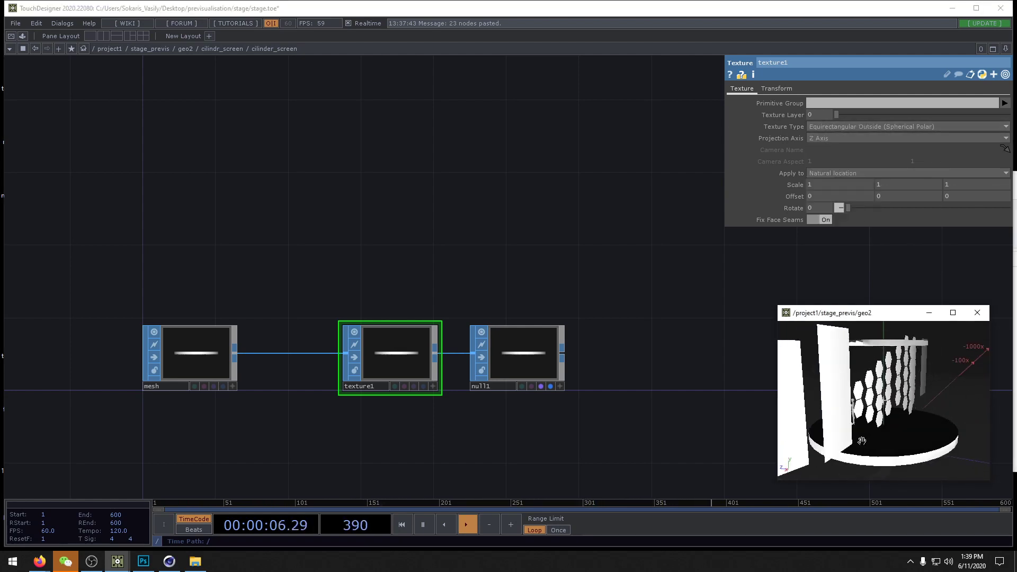
# Step: Try the Face and Equidistant Azimuth (Fish Eye 180) texture types on texture1, checking the stage ring
pyautogui.click(838, 128)
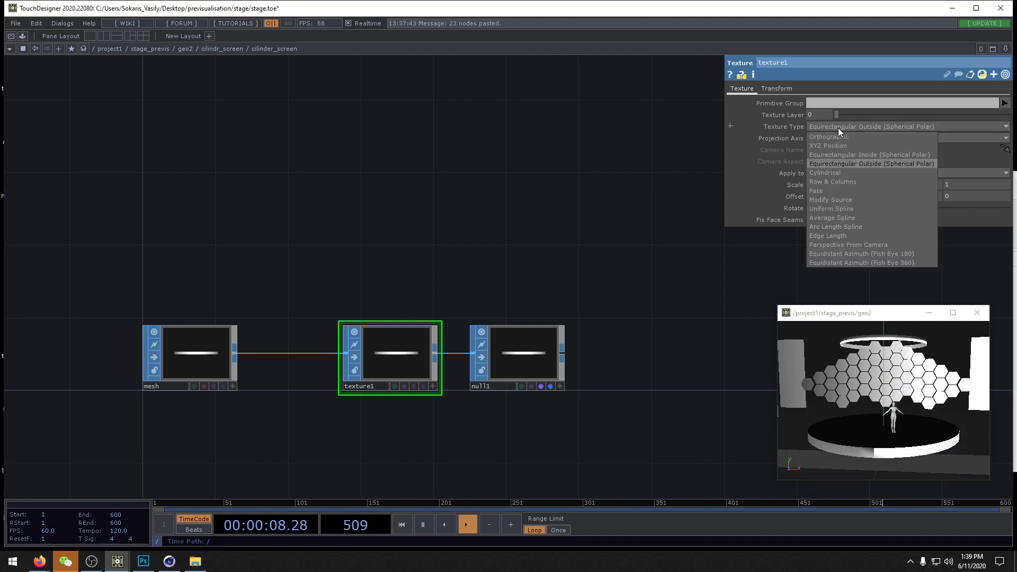
pyautogui.click(829, 190)
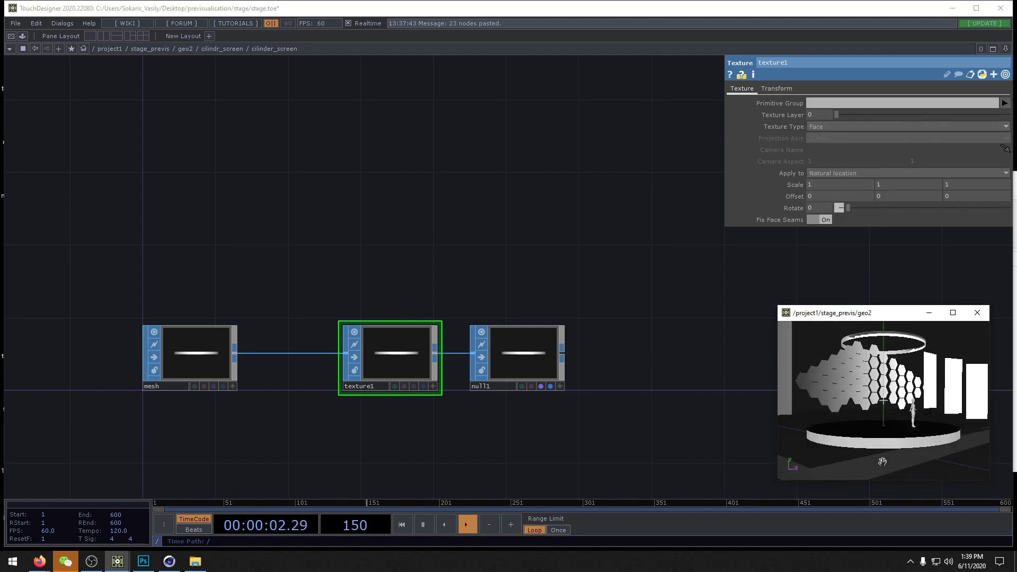
pyautogui.click(830, 127)
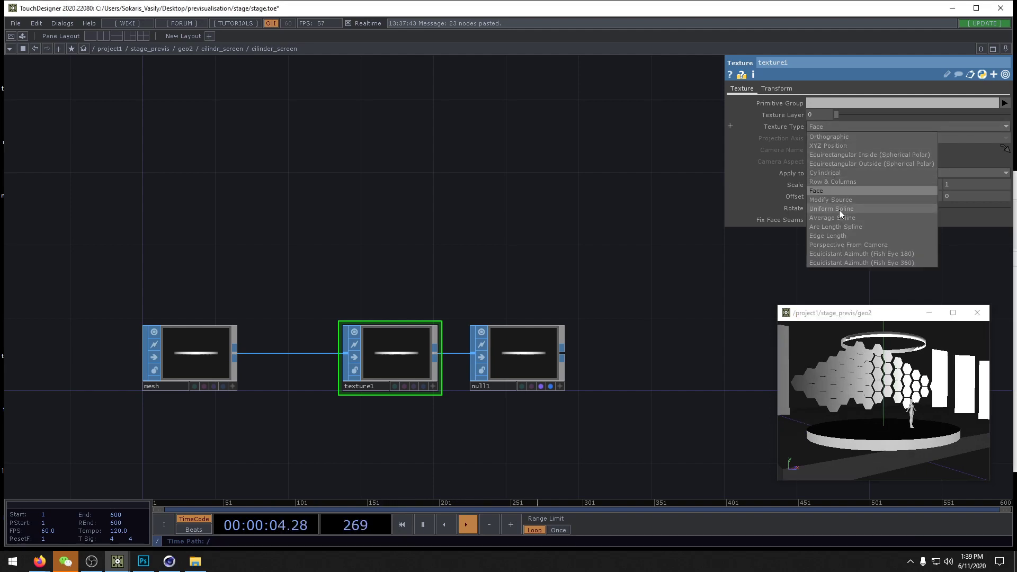
pyautogui.click(843, 253)
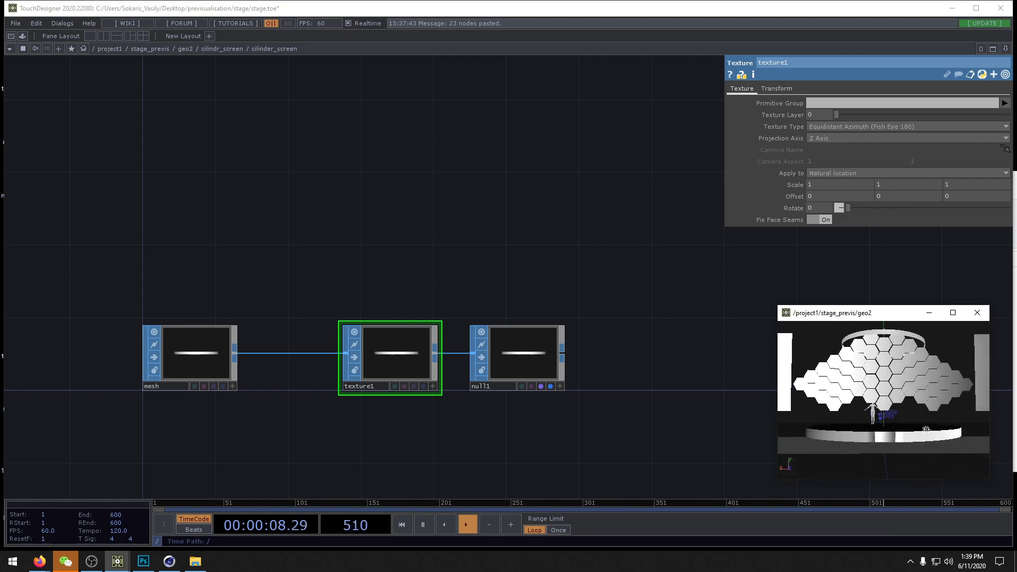
# Step: Set texture1's texture type to Equidistant Azimuth (Fish Eye 360), then return to the geo2 network and check the stage ring
pyautogui.click(840, 126)
pyautogui.click(841, 274)
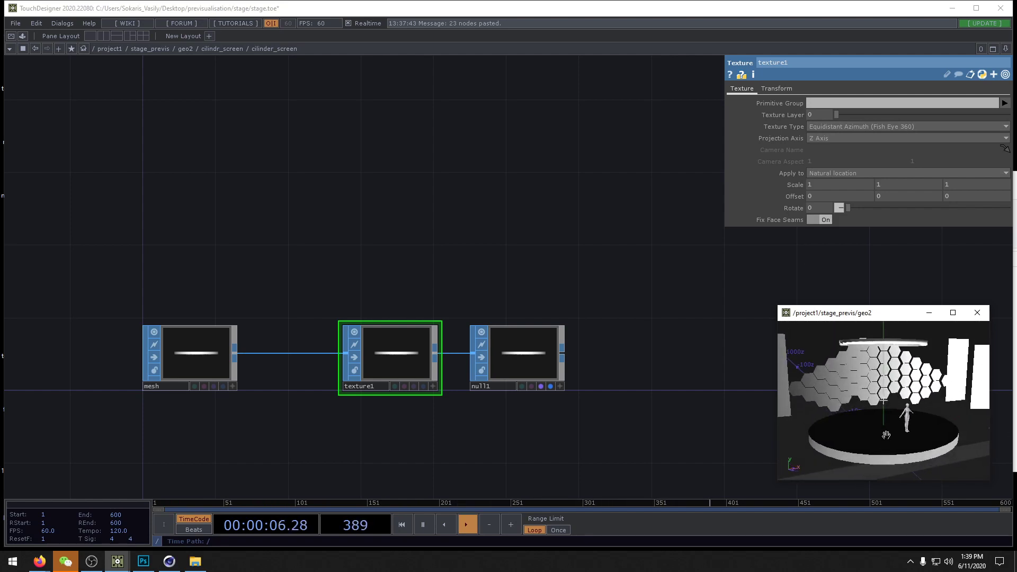
pyautogui.press('u')
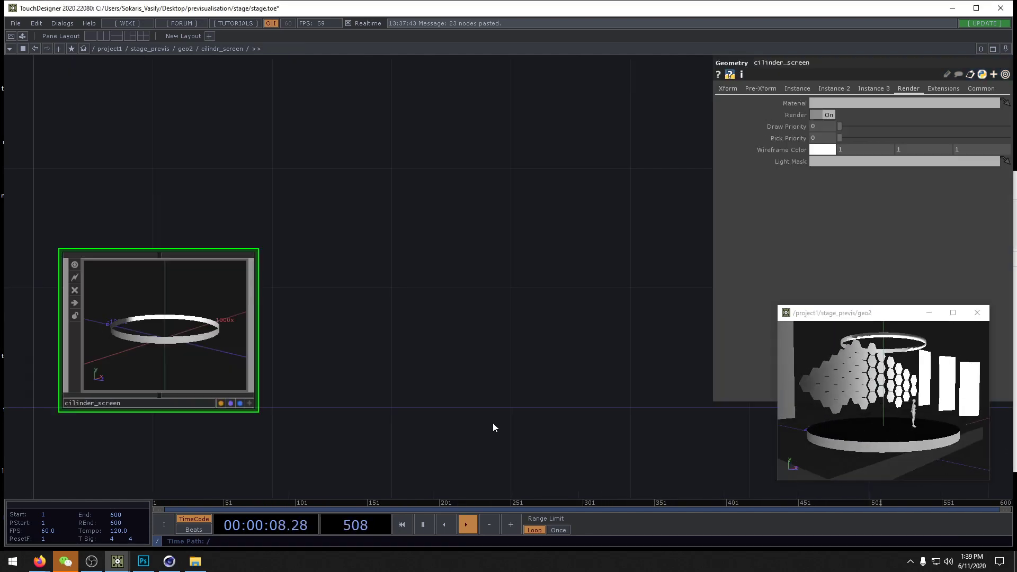
pyautogui.press('u')
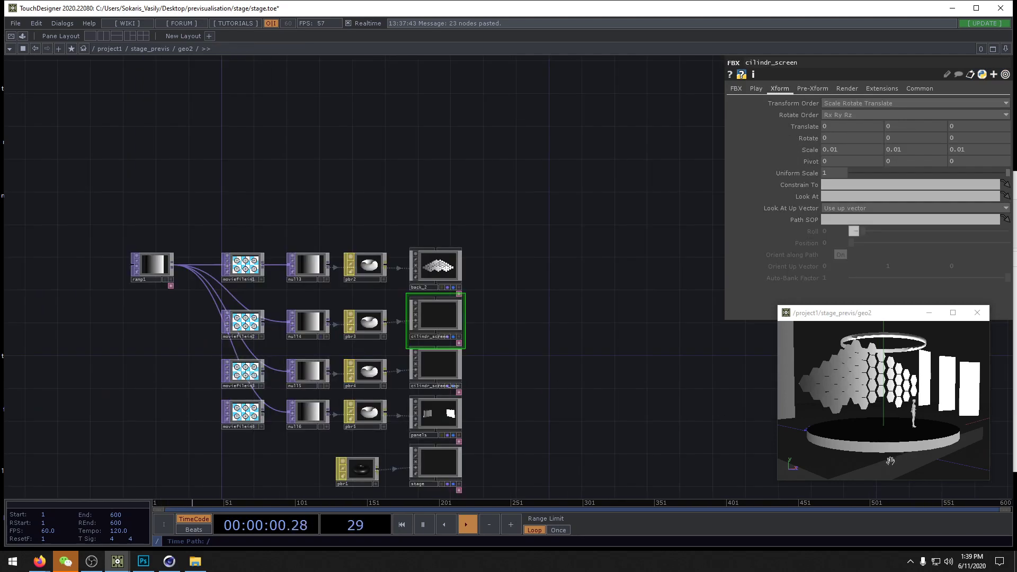
pyautogui.scroll(5, 306, 377)
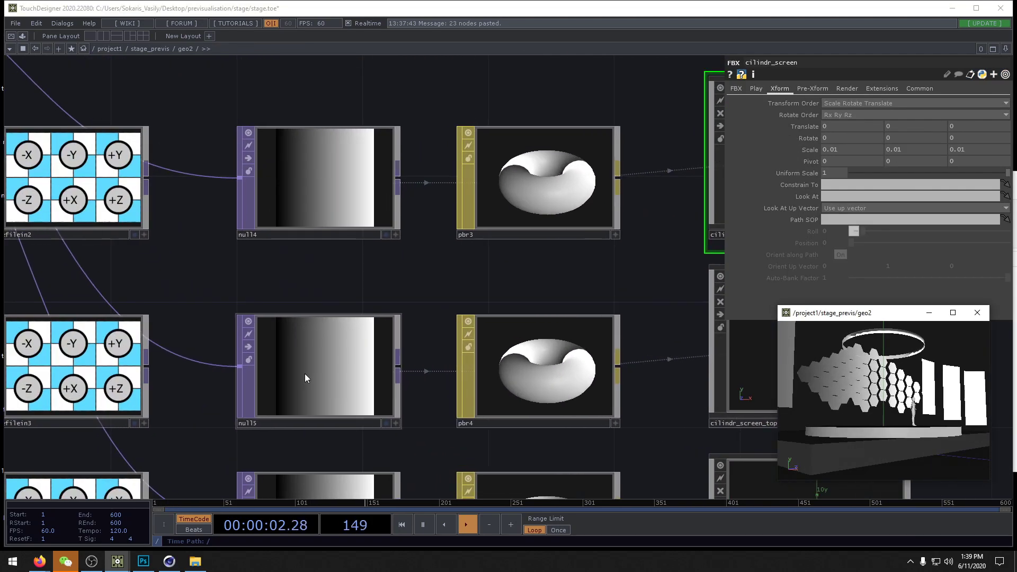
pyautogui.scroll(-4, 305, 377)
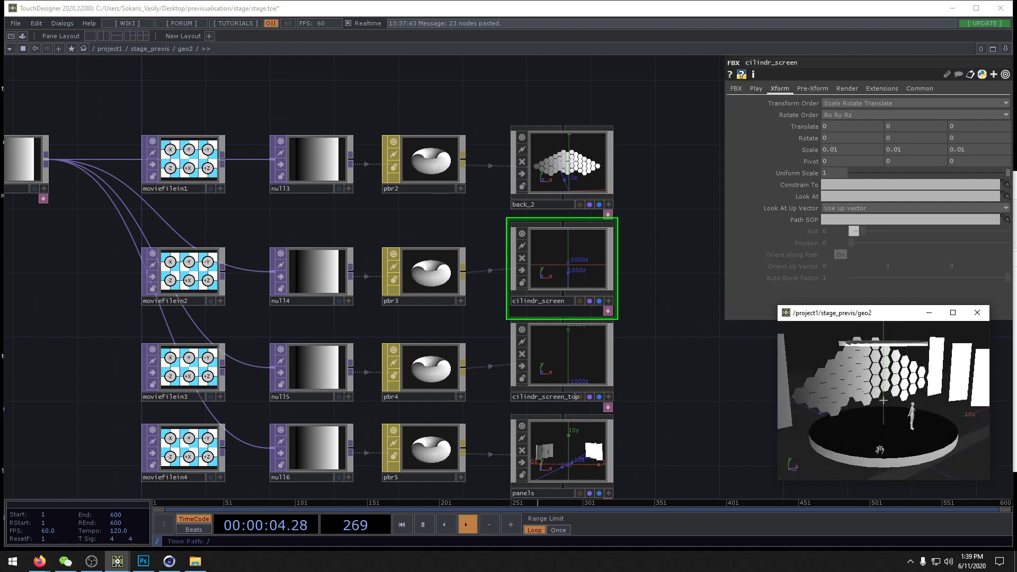
pyautogui.moveTo(866, 446)
pyautogui.mouseDown()
pyautogui.moveTo(887, 427)
pyautogui.moveTo(893, 449)
pyautogui.moveTo(863, 432)
pyautogui.mouseUp()
# Step: Open the operator creation dialog in the geo2 network with the SOP family shown
pyautogui.moveTo(667, 334); pyautogui.dragTo(653, 309)
pyautogui.moveTo(675, 377); pyautogui.dragTo(636, 311)
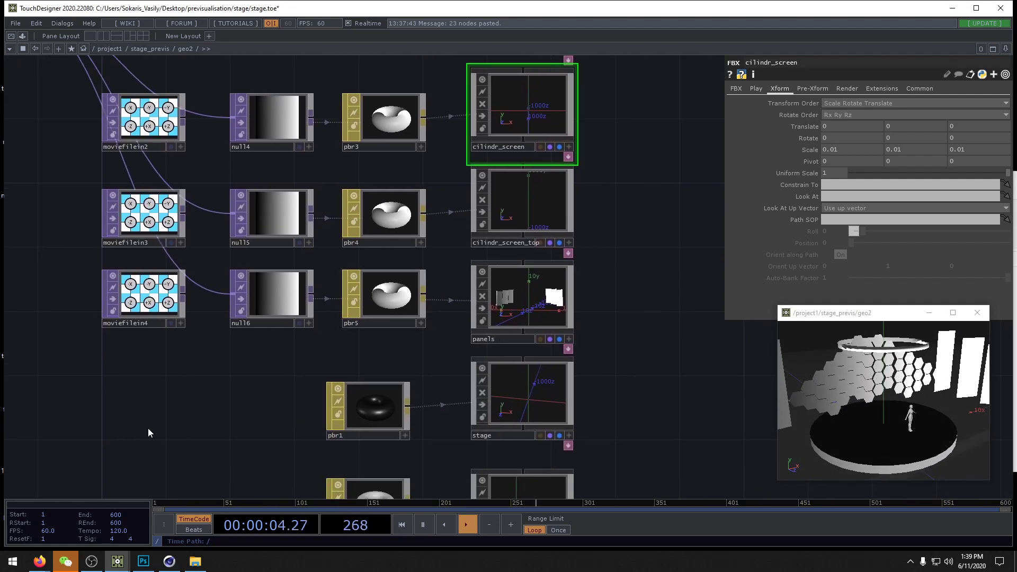
pyautogui.press('Tab')
pyautogui.click(108, 275)
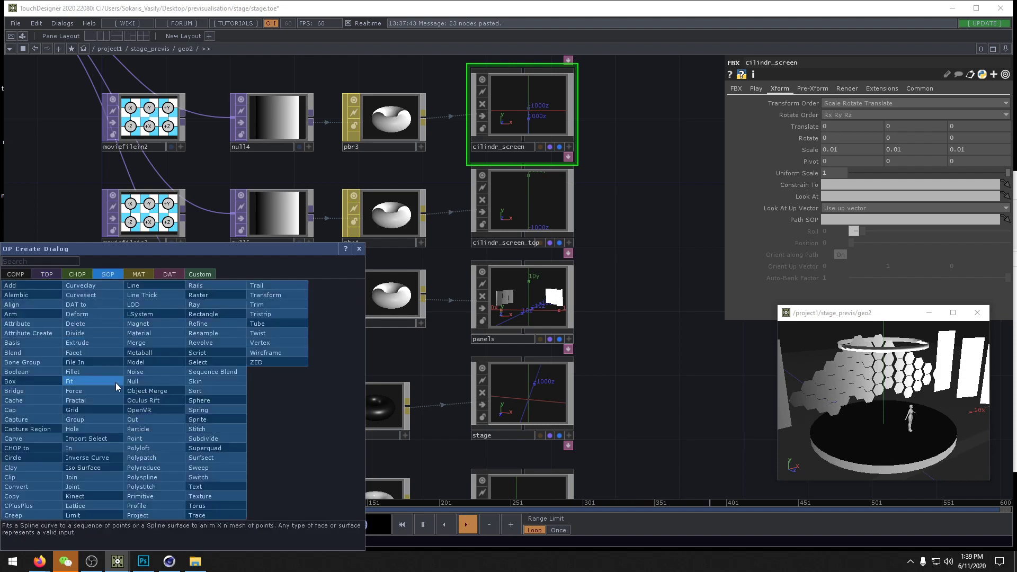
pyautogui.write('cil')
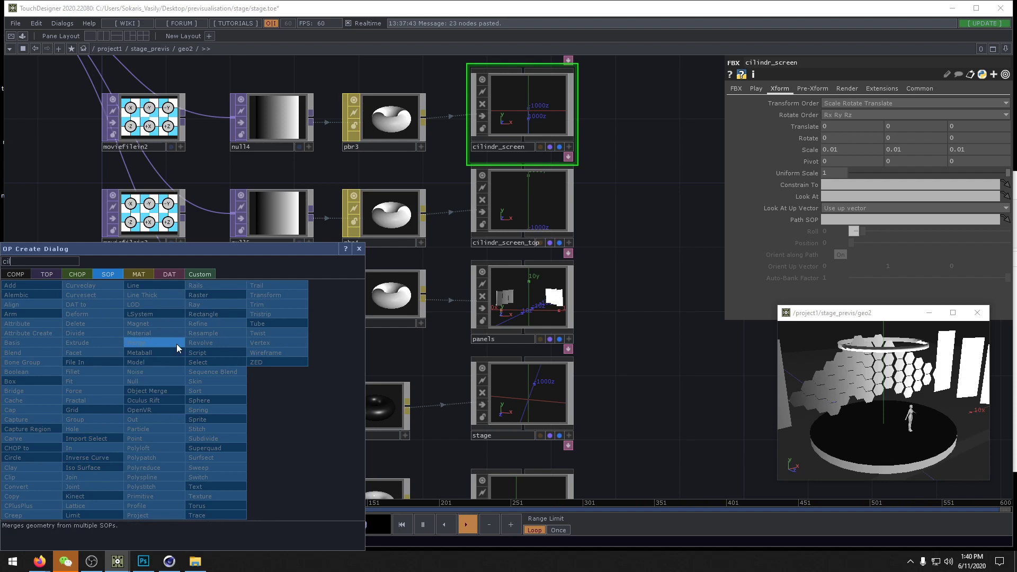
pyautogui.press('BackSpace')
pyautogui.press('BackSpace')
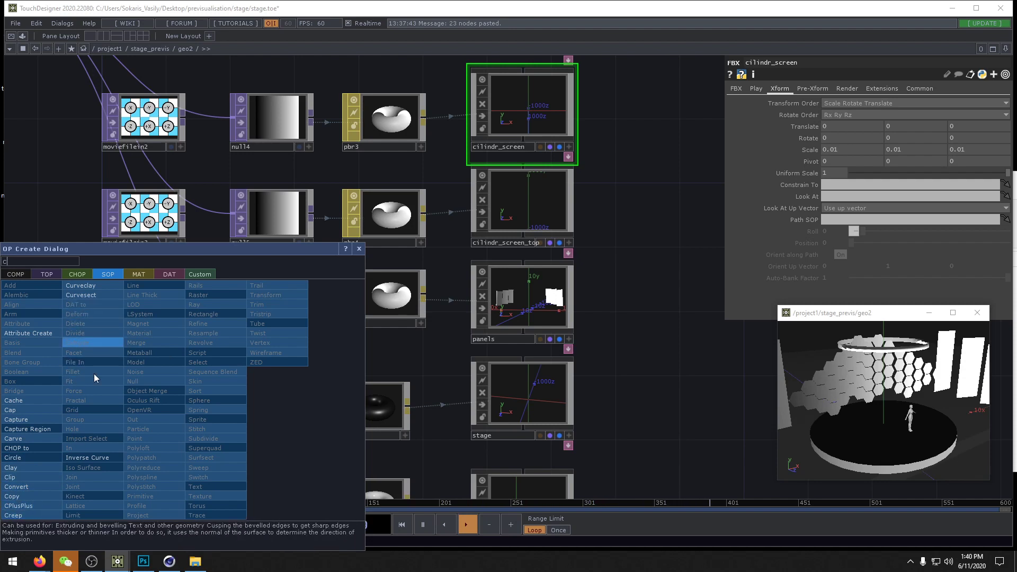
pyautogui.press('BackSpace')
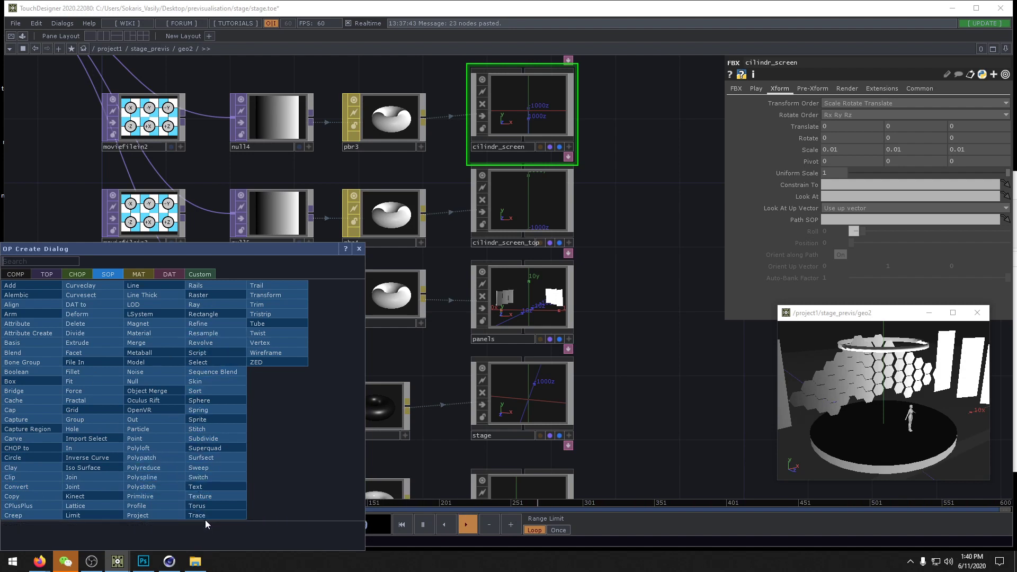
# Step: Add a Tube SOP to the geo2 network and place it beside the cilindr_screen_top container
pyautogui.click(257, 323)
pyautogui.click(234, 400)
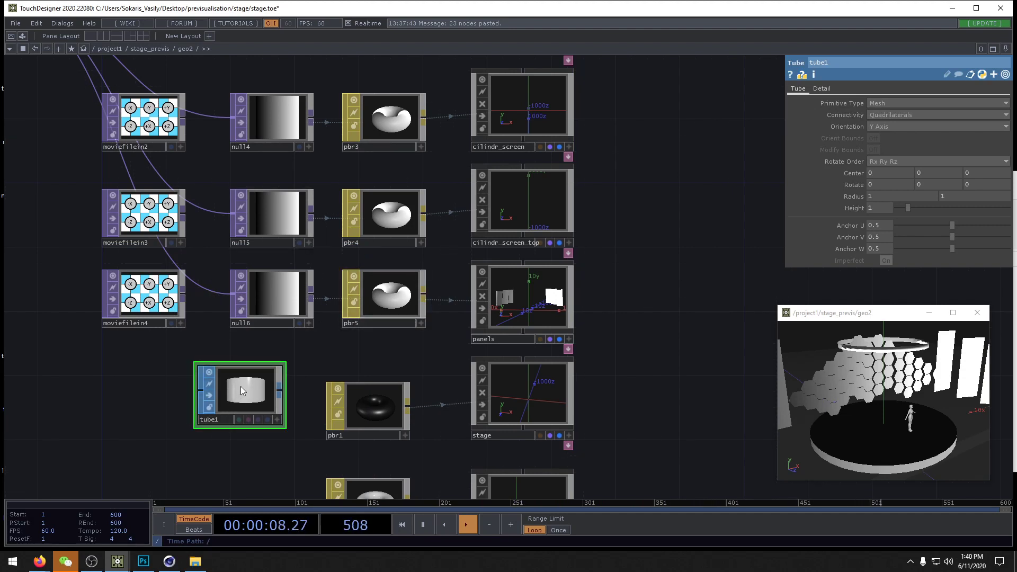
pyautogui.moveTo(253, 396); pyautogui.dragTo(686, 201)
pyautogui.moveTo(688, 261); pyautogui.dragTo(602, 358)
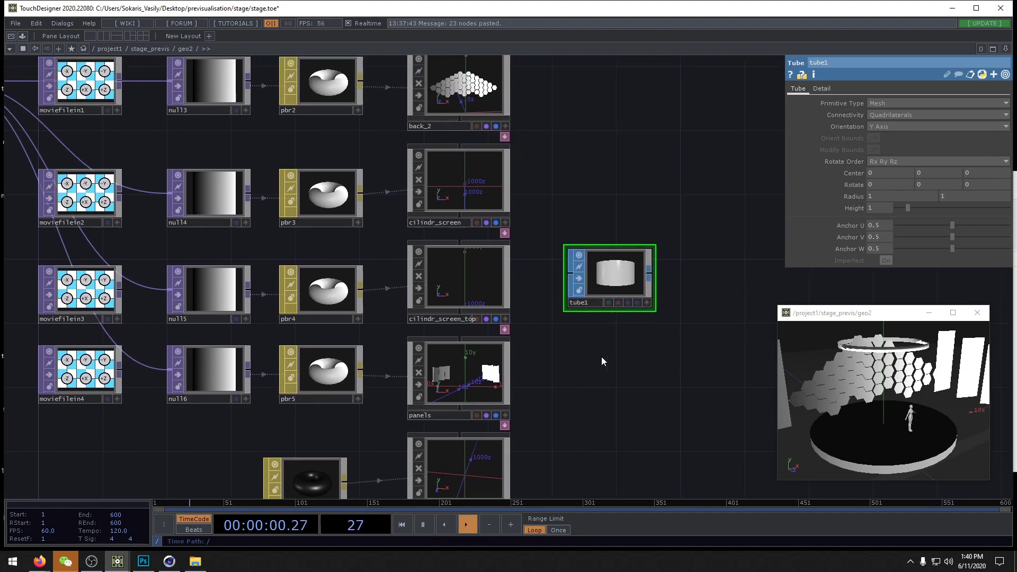
pyautogui.moveTo(596, 318); pyautogui.dragTo(583, 301)
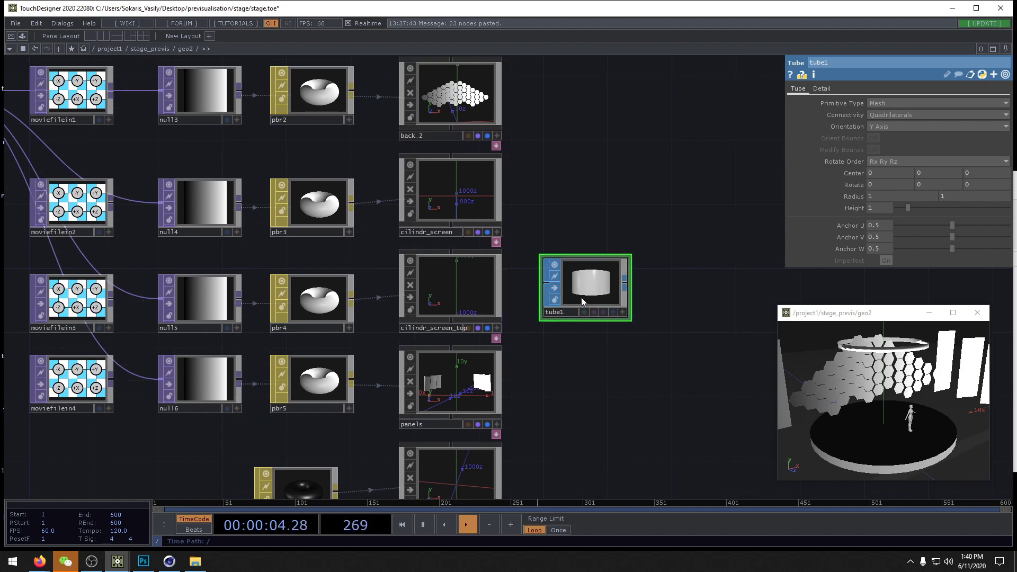
# Step: Move tube1 into the cilindr_screen_top container and set its height to 5.1
pyautogui.press('Delete')
pyautogui.doubleClick(470, 294)
pyautogui.hotkey('ctrl', 'v')
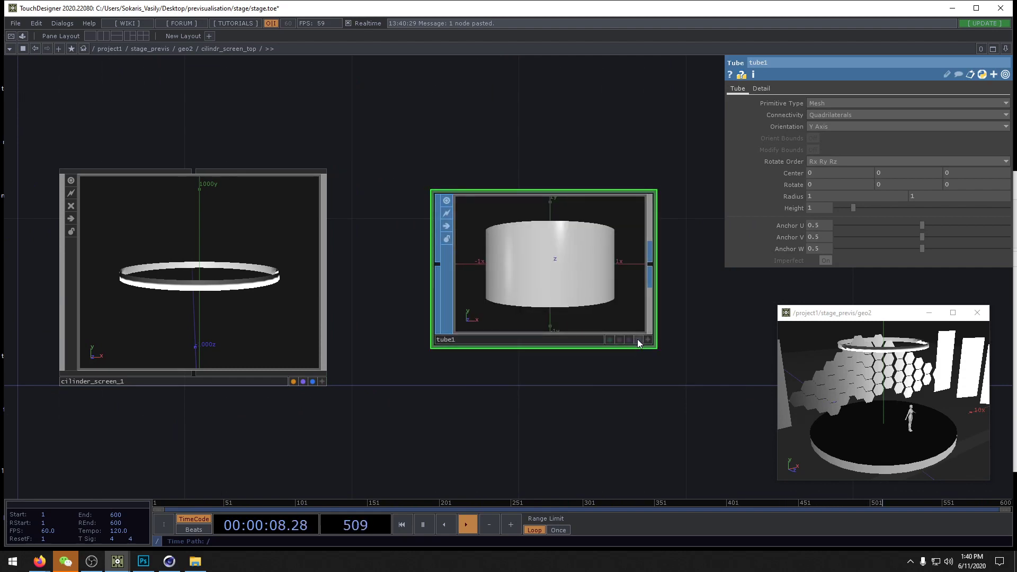
pyautogui.moveTo(672, 383); pyautogui.dragTo(656, 375)
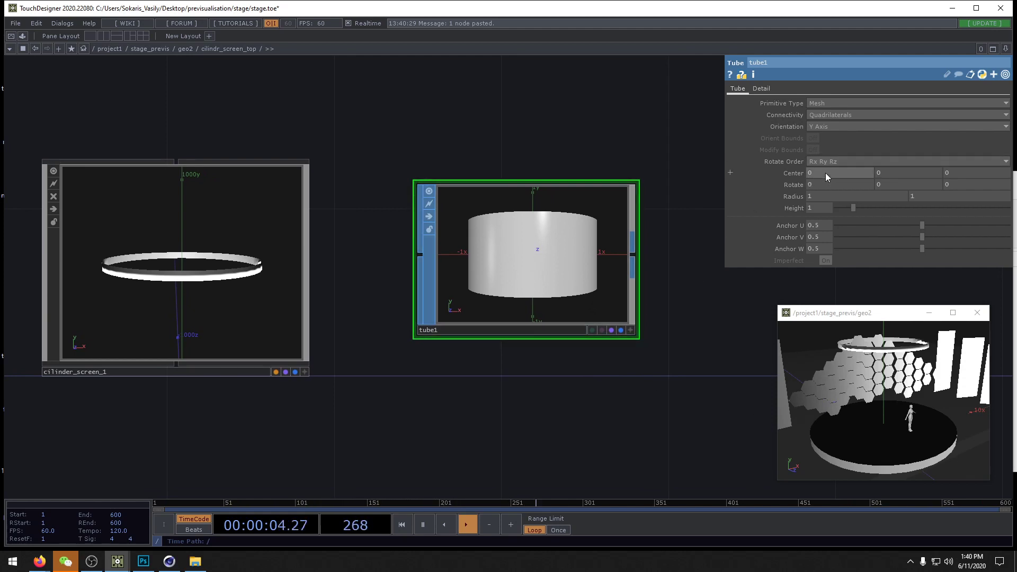
pyautogui.moveTo(852, 208); pyautogui.dragTo(923, 209)
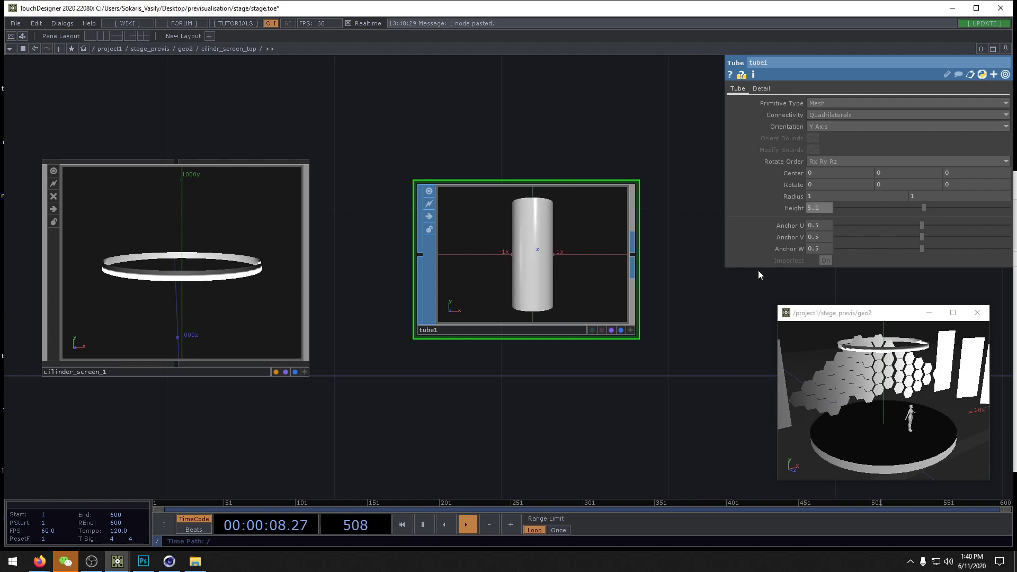
pyautogui.moveTo(690, 297); pyautogui.dragTo(669, 293)
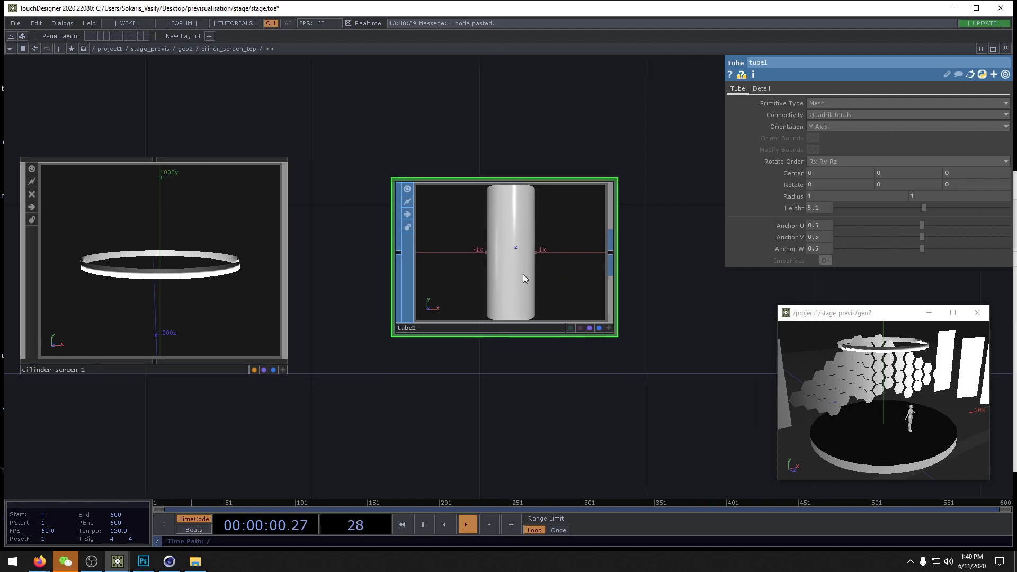
# Step: Move tube1 from cilindr_screen_top into the cilinder_screen_1 network, placing it below the texture chain
pyautogui.press('Delete')
pyautogui.click(203, 260)
pyautogui.press('i')
pyautogui.scroll(-2, 531, 365)
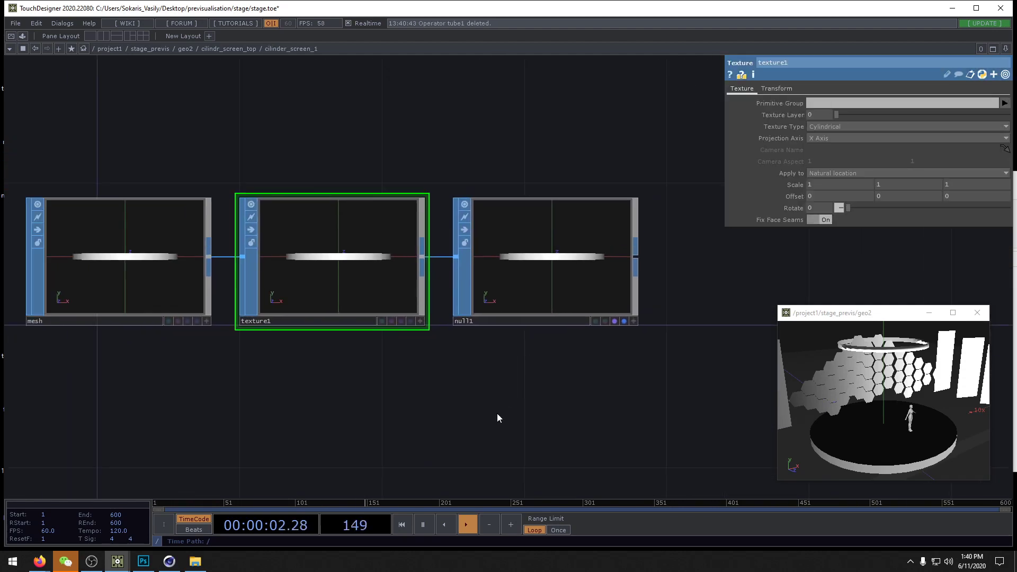
pyautogui.moveTo(497, 413); pyautogui.dragTo(389, 399)
pyautogui.hotkey('ctrl', 'v')
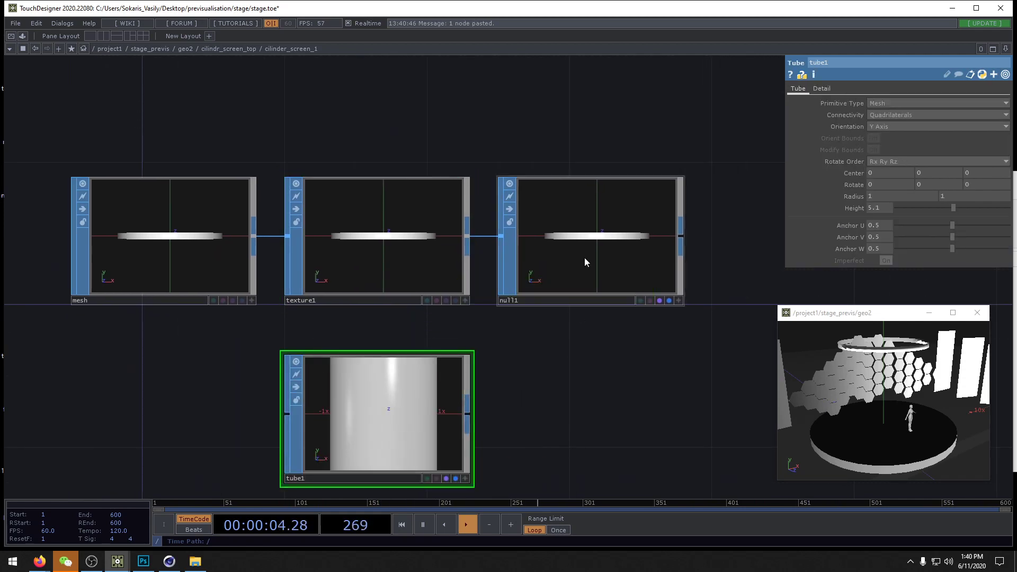
# Step: Set tube1's Anchor W to 0 and move null1 away from texture1 to make room between them
pyautogui.moveTo(584, 257); pyautogui.dragTo(726, 258)
pyautogui.moveTo(536, 371); pyautogui.dragTo(456, 360)
pyautogui.moveTo(362, 385); pyautogui.dragTo(292, 385)
pyautogui.moveTo(900, 249); pyautogui.dragTo(738, 262)
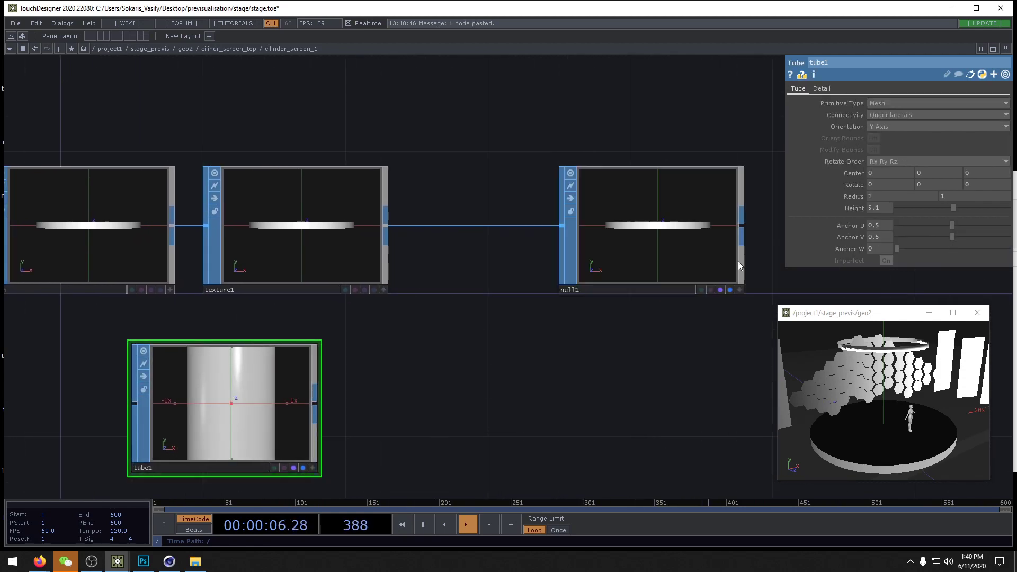
pyautogui.moveTo(591, 229); pyautogui.dragTo(803, 229)
# Step: Insert a Merge SOP between texture1 and null1, and connect tube1 as its second input
pyautogui.rightClick(563, 229)
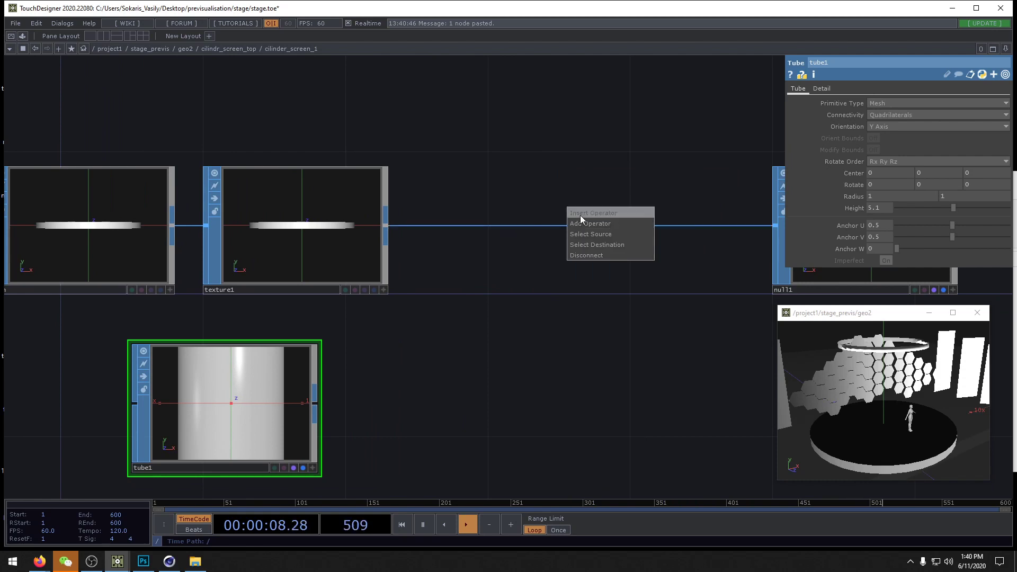
pyautogui.click(580, 215)
pyautogui.write('mer')
pyautogui.click(535, 161)
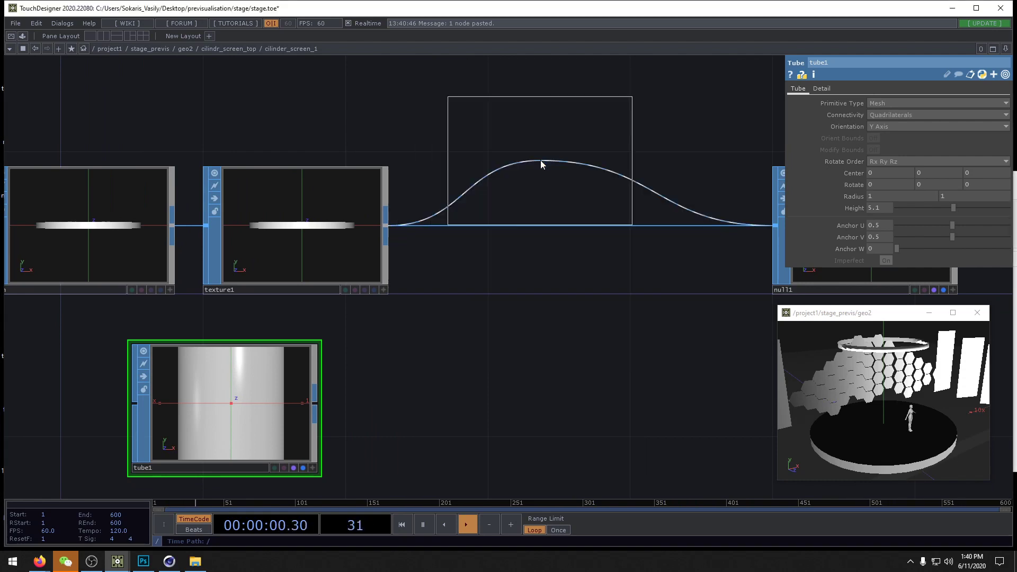
pyautogui.click(589, 227)
pyautogui.click(490, 227)
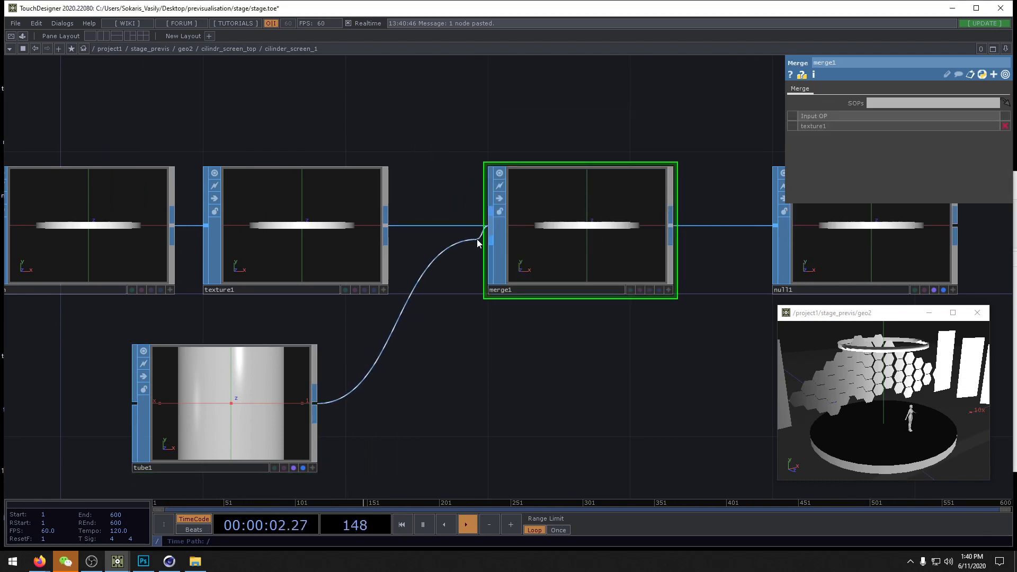
pyautogui.moveTo(869, 381); pyautogui.dragTo(871, 419)
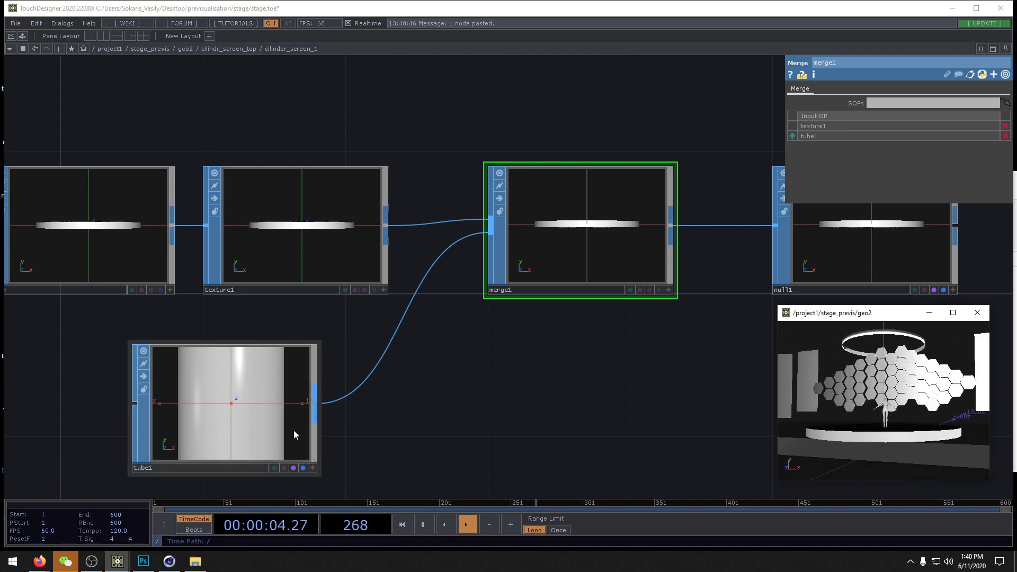
# Step: Place tube1 under texture1, turn off its render and display flags, and inspect the tube's shape
pyautogui.moveTo(265, 464); pyautogui.dragTo(335, 462)
pyautogui.click(372, 468)
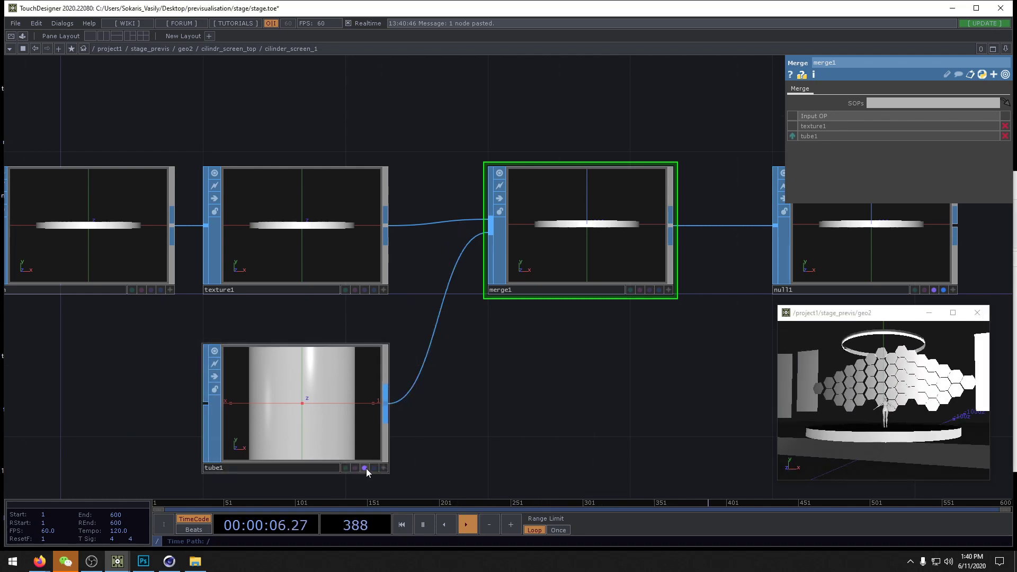
pyautogui.click(366, 468)
pyautogui.moveTo(438, 450); pyautogui.dragTo(429, 449)
pyautogui.click(318, 389)
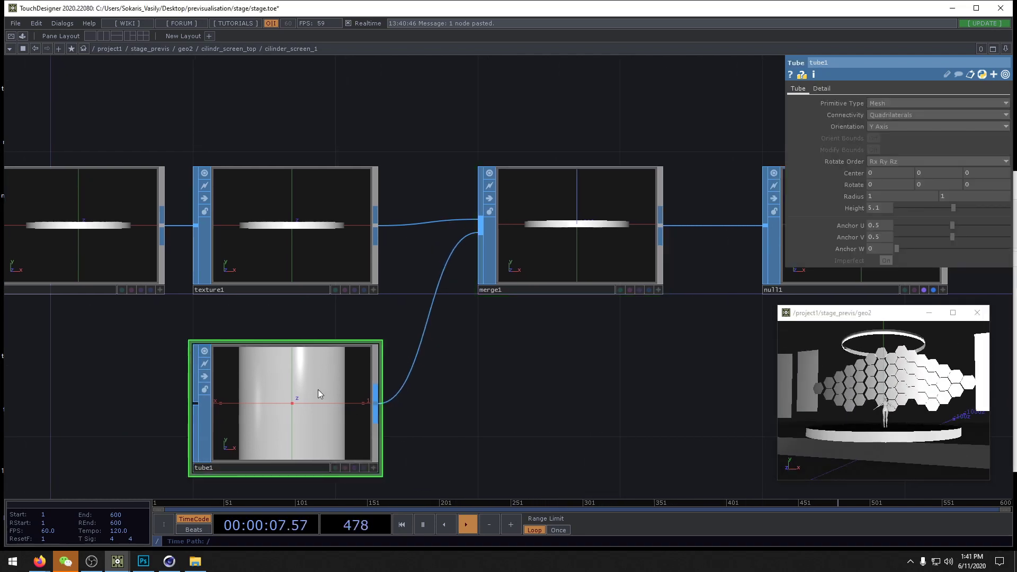
pyautogui.click(373, 467)
pyautogui.moveTo(307, 418)
pyautogui.mouseDown()
pyautogui.moveTo(317, 431)
pyautogui.moveTo(299, 415)
pyautogui.mouseUp()
pyautogui.click(373, 468)
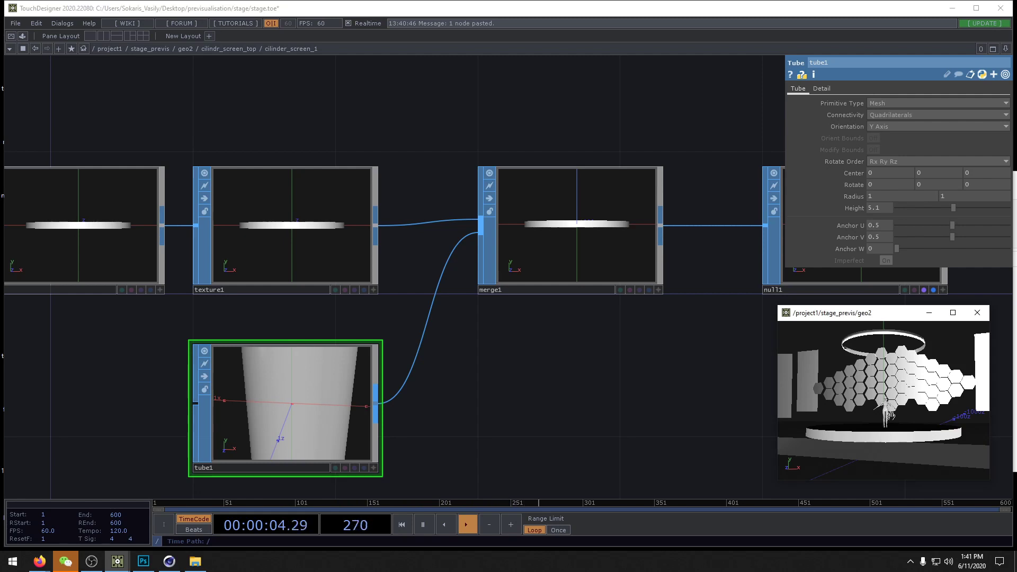
# Step: Examine the whole stage in the geo2 viewer and the ring in the cilinder_screen_1 viewer, then return inside cilinder_screen_1
pyautogui.press('h')
pyautogui.moveTo(890, 415); pyautogui.dragTo(879, 420)
pyautogui.scroll(6, 885, 421)
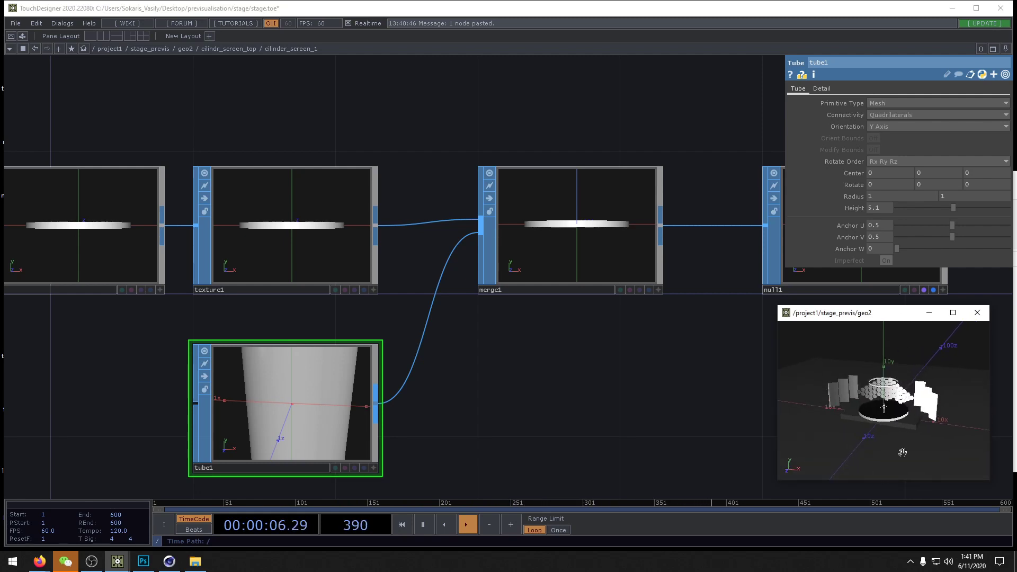
pyautogui.scroll(5, 903, 452)
pyautogui.moveTo(579, 434); pyautogui.dragTo(521, 420)
pyautogui.press('u')
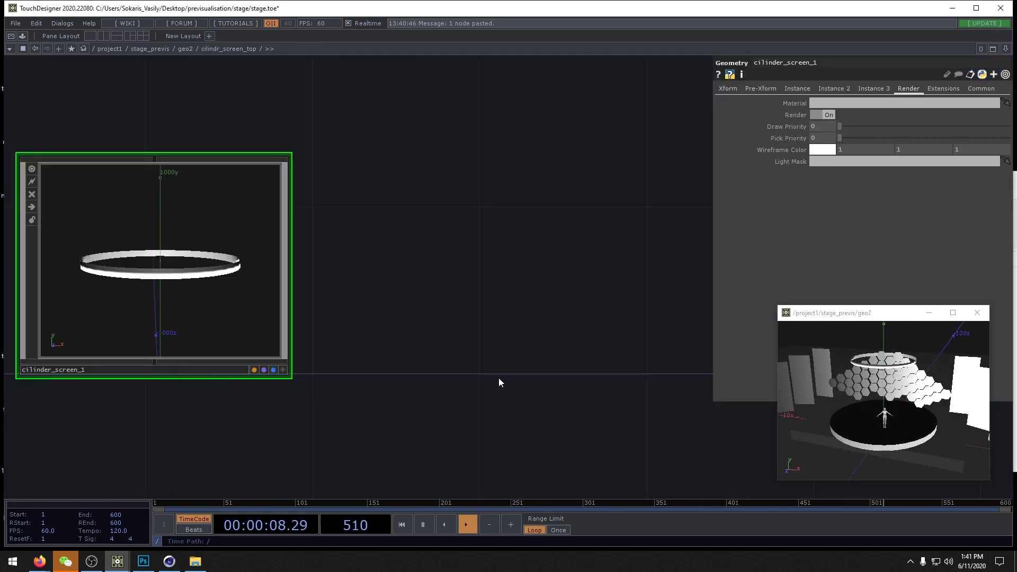
pyautogui.moveTo(448, 352); pyautogui.dragTo(537, 347)
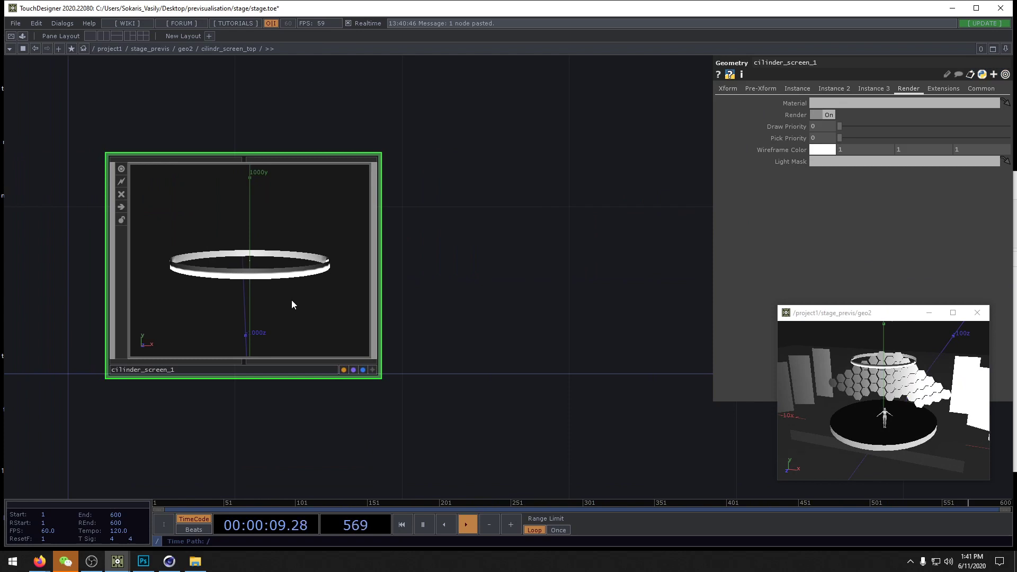
pyautogui.click(370, 370)
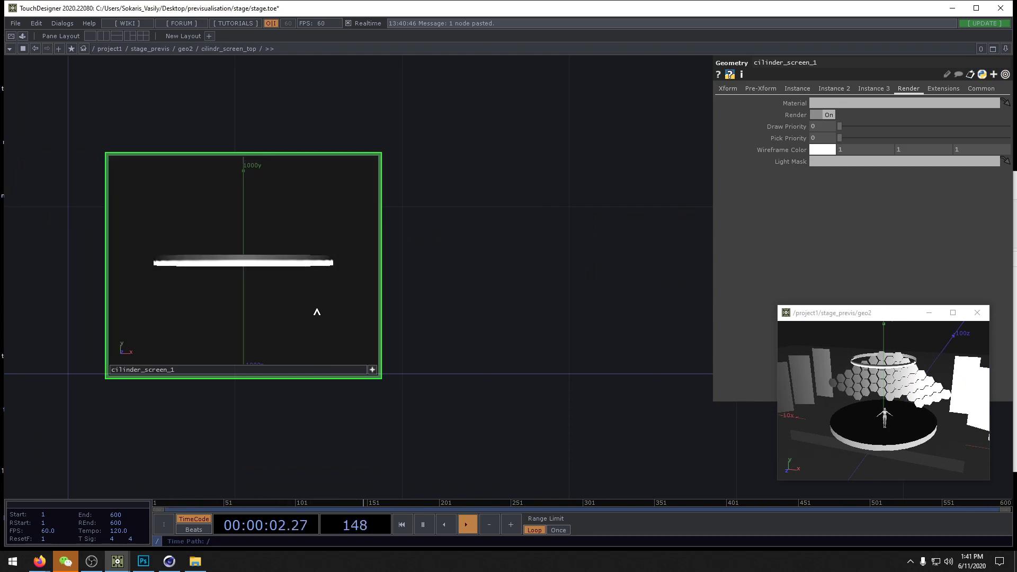
pyautogui.moveTo(317, 312); pyautogui.dragTo(331, 343)
pyautogui.press('i')
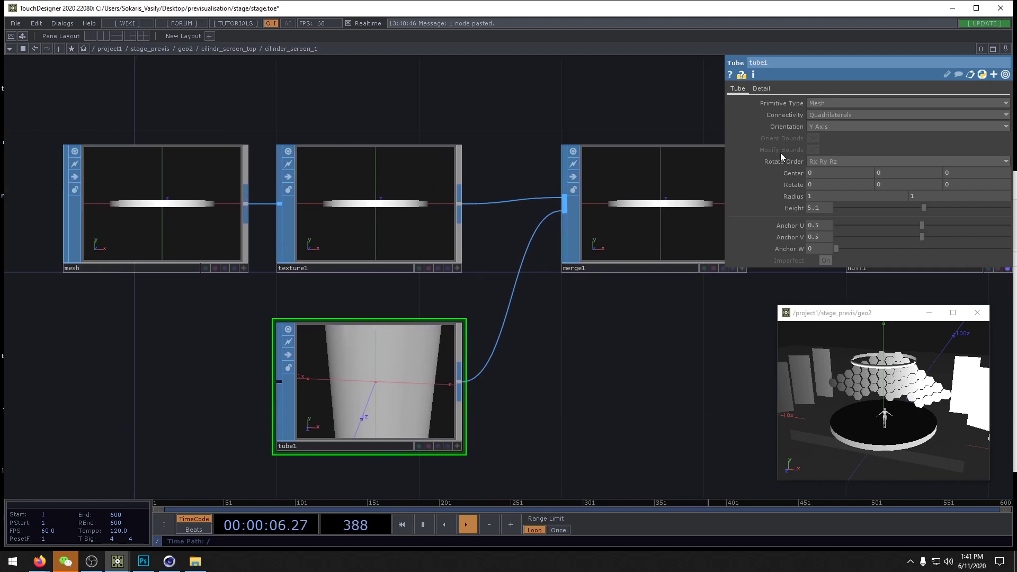
# Step: Bypass texture1 and reconnect it to merge1 so that it comes after tube1 in the input order
pyautogui.moveTo(381, 375); pyautogui.dragTo(203, 375)
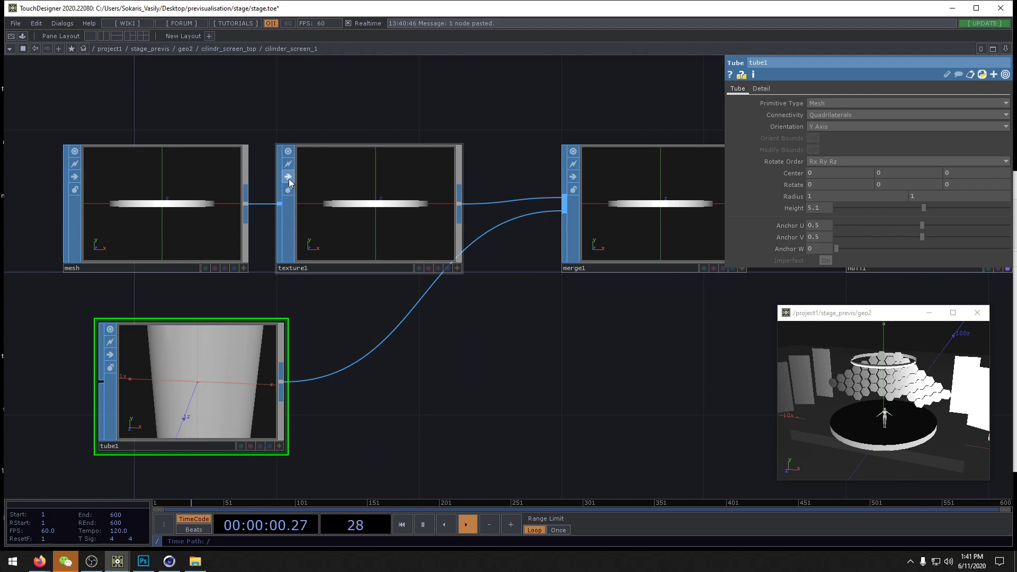
pyautogui.moveTo(489, 362); pyautogui.dragTo(423, 384)
pyautogui.rightClick(435, 232)
pyautogui.click(444, 253)
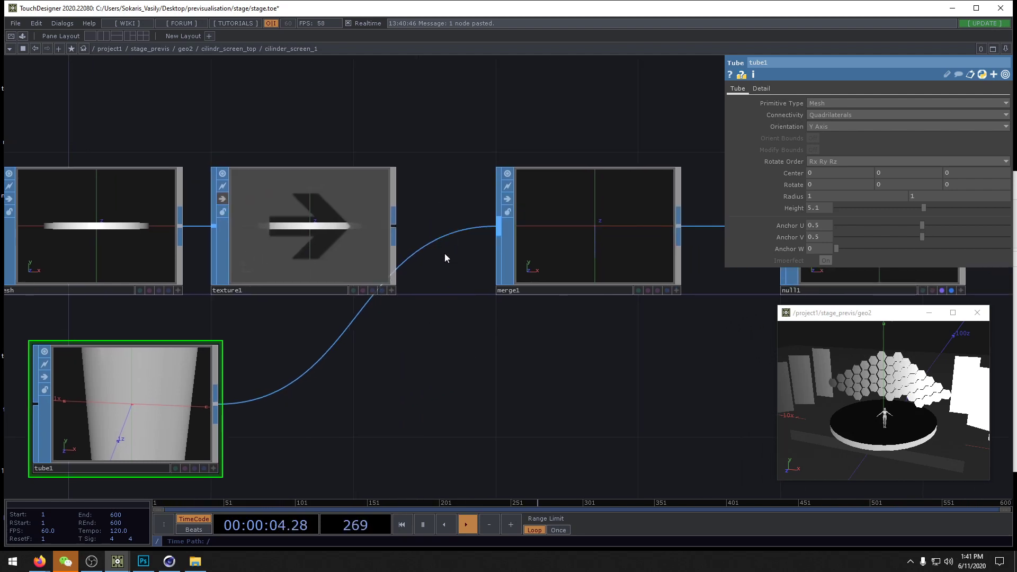
pyautogui.moveTo(576, 394); pyautogui.dragTo(584, 373)
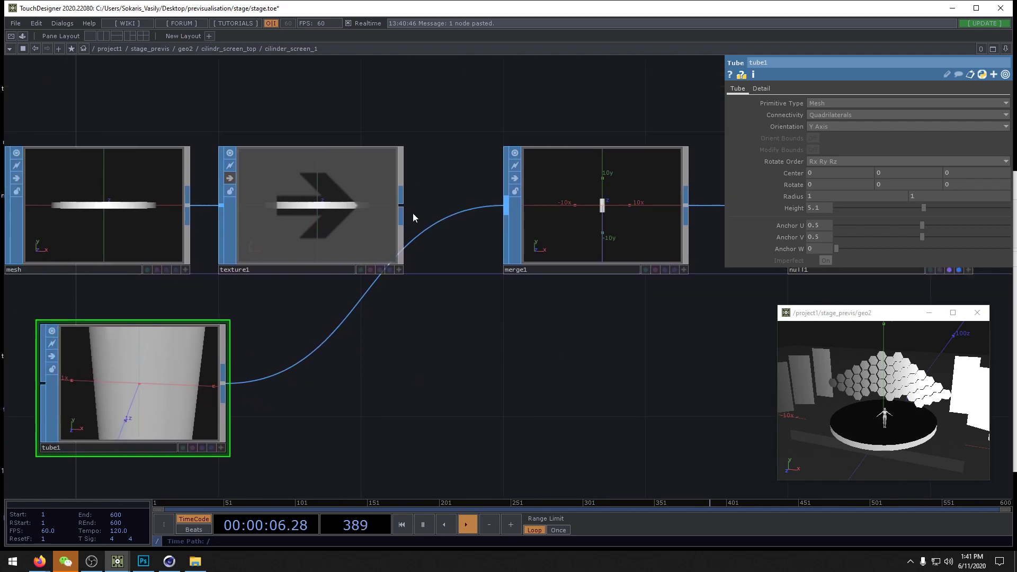
pyautogui.moveTo(401, 210); pyautogui.dragTo(505, 208)
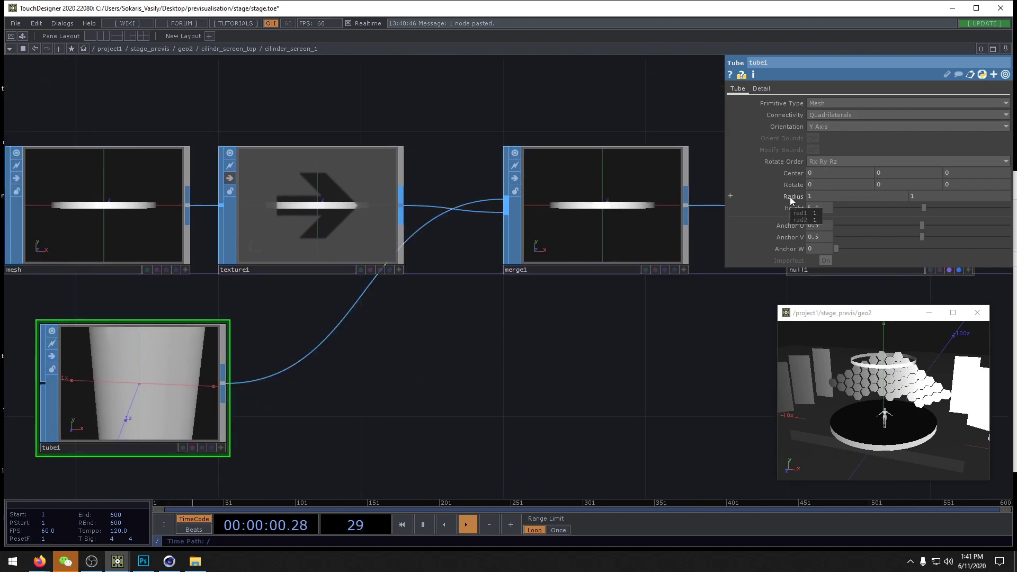
# Step: Set tube1's primitive type to Primitive and both of its radii to 0.7
pyautogui.moveTo(789, 196)
pyautogui.mouseDown(button='middle')
pyautogui.moveTo(755, 196)
pyautogui.moveTo(807, 196)
pyautogui.moveTo(794, 196)
pyautogui.mouseUp(button='middle')
pyautogui.click(825, 102)
pyautogui.click(826, 113)
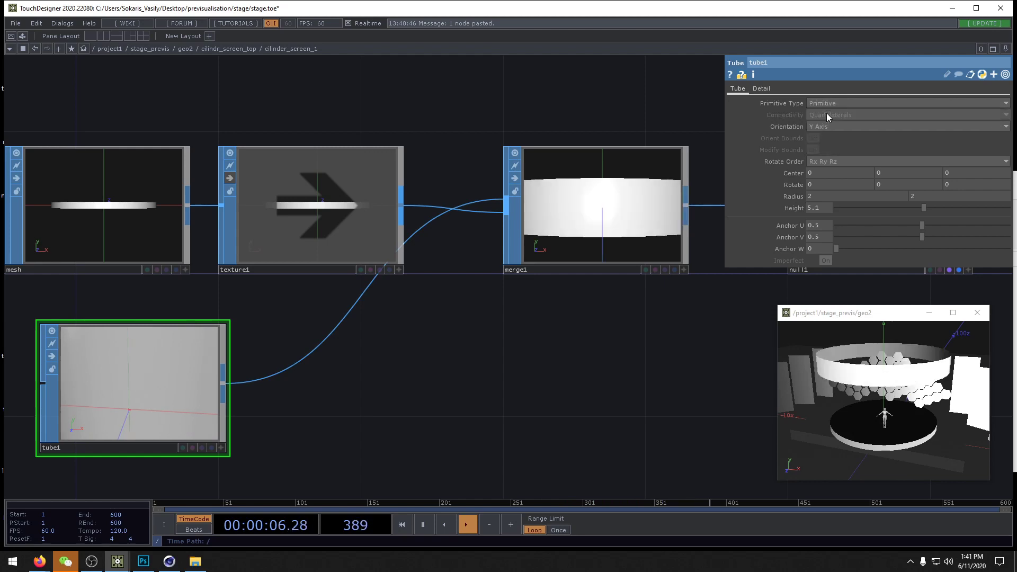
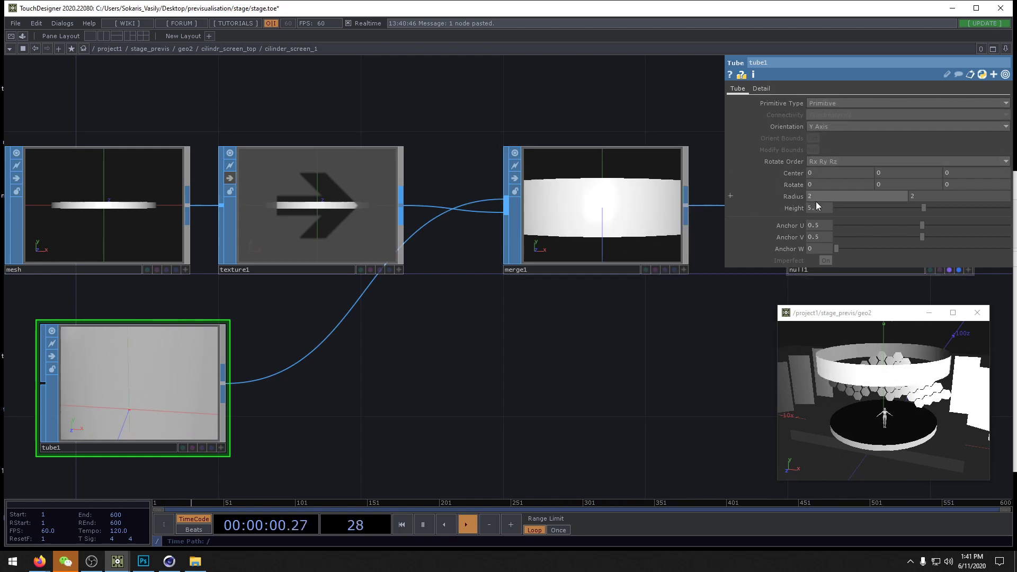
pyautogui.moveTo(796, 198)
pyautogui.mouseDown(button='middle')
pyautogui.moveTo(767, 197)
pyautogui.moveTo(795, 180)
pyautogui.moveTo(784, 192)
pyautogui.mouseUp(button='middle')
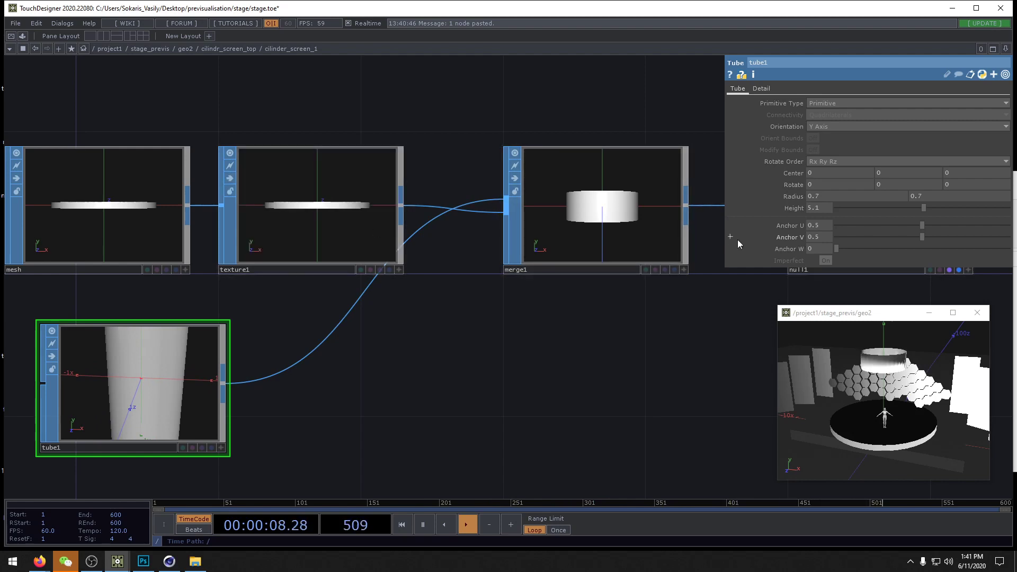
# Step: Move tube1 below merge1 and turn on its render and display flags
pyautogui.moveTo(607, 244); pyautogui.dragTo(529, 259, button='middle')
pyautogui.moveTo(127, 450); pyautogui.dragTo(625, 451)
pyautogui.click(622, 463)
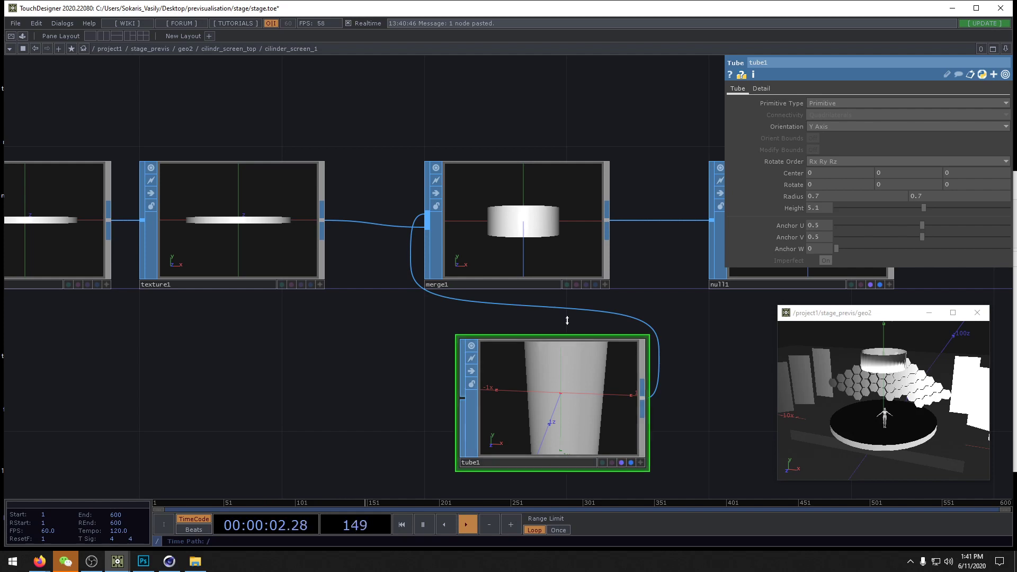
# Step: Try deleting merge1 and wiring texture1 straight into null1 with tube1 disconnected, and undo these changes
pyautogui.click(518, 228)
pyautogui.press('Delete')
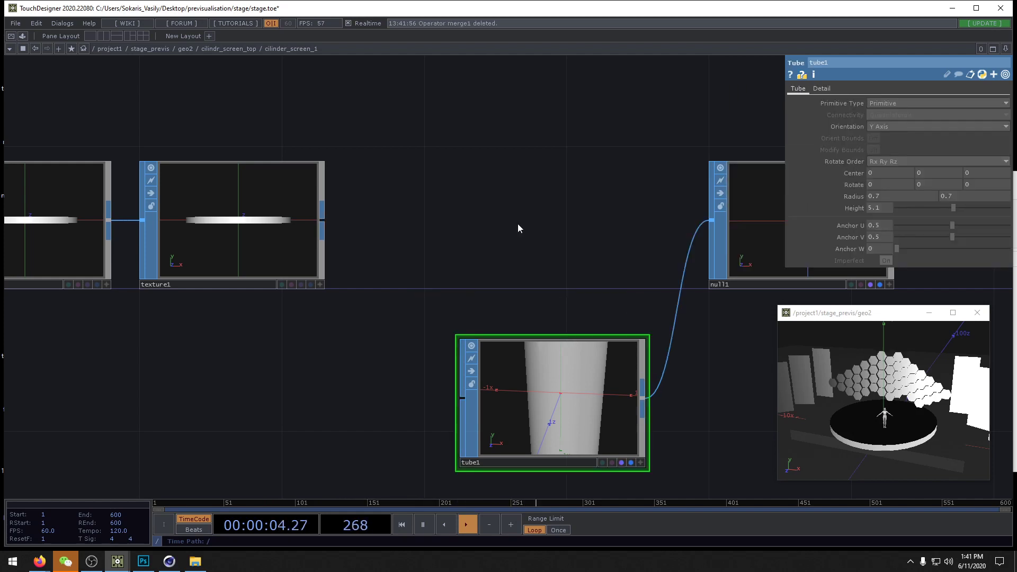
pyautogui.moveTo(324, 223); pyautogui.dragTo(697, 222)
pyautogui.moveTo(733, 362); pyautogui.dragTo(674, 338)
pyautogui.moveTo(506, 390); pyautogui.dragTo(399, 395)
pyautogui.moveTo(578, 405); pyautogui.dragTo(265, 405)
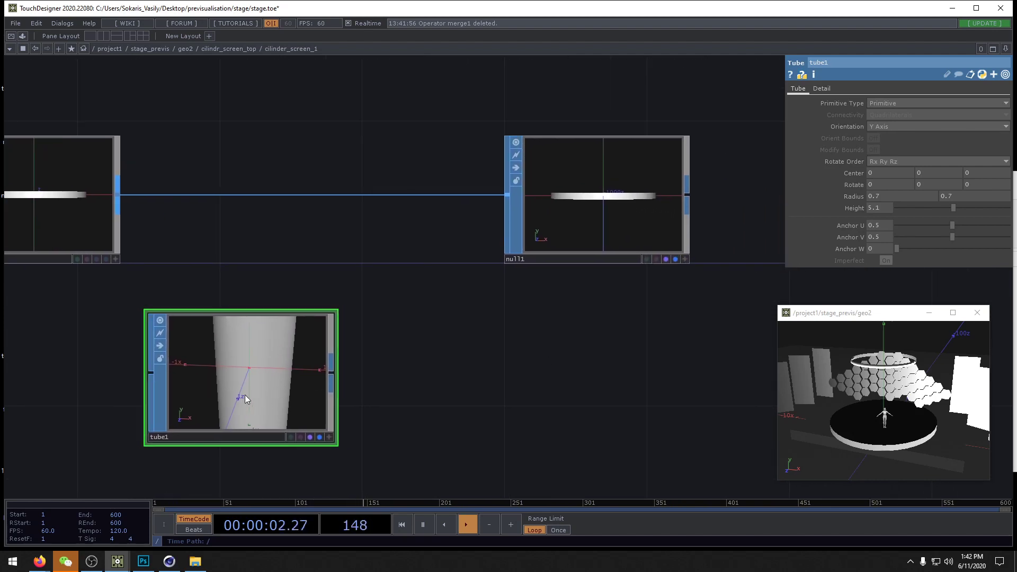
pyautogui.moveTo(438, 367); pyautogui.dragTo(760, 356)
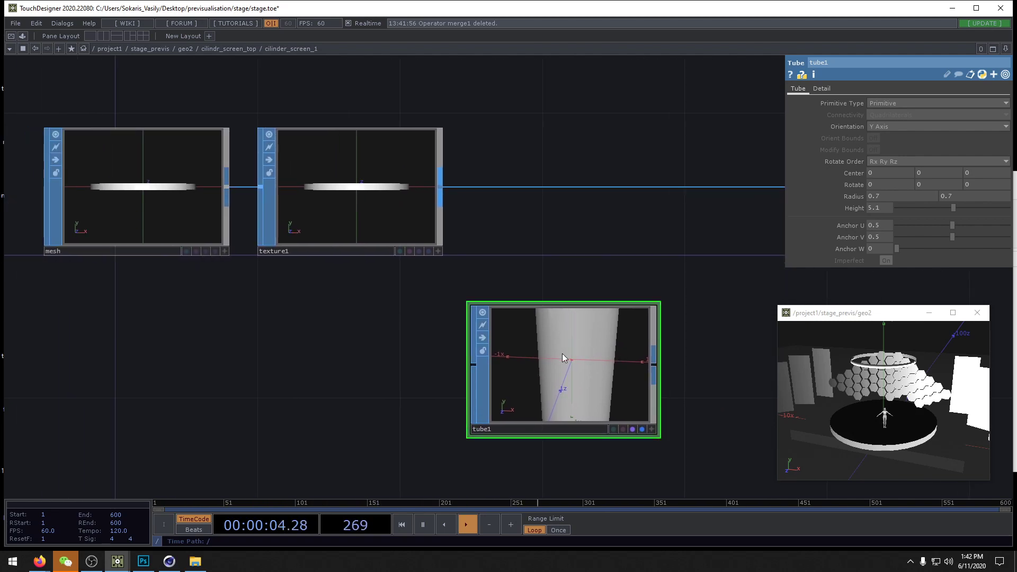
pyautogui.moveTo(561, 354); pyautogui.dragTo(412, 365)
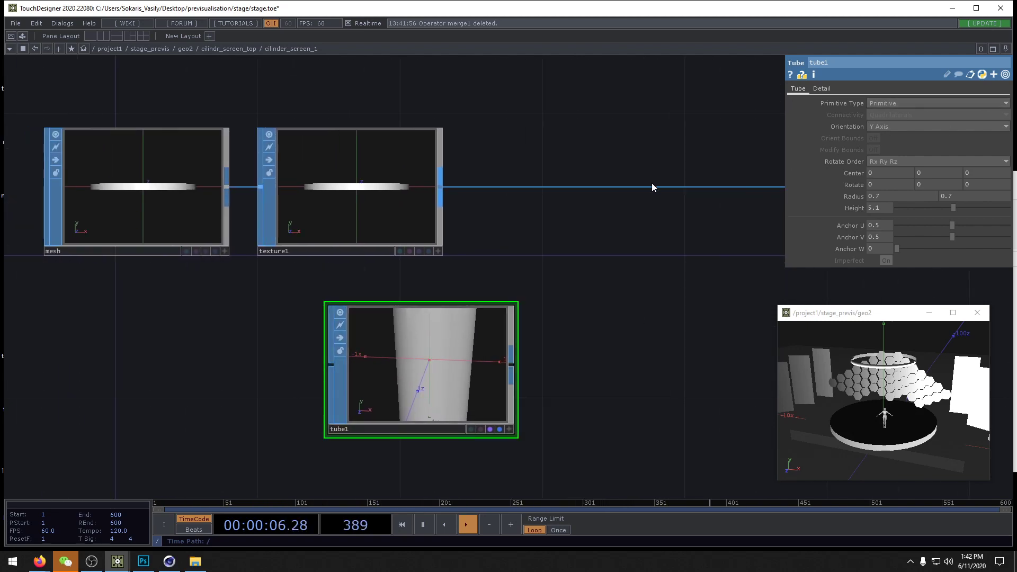
pyautogui.hotkey('ctrl', 'z')
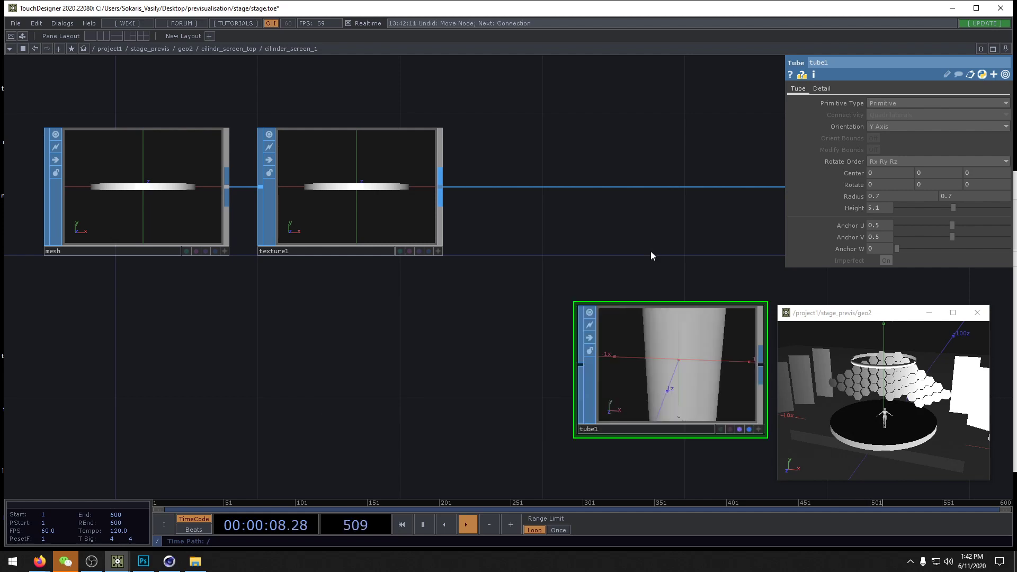
pyautogui.hotkey('ctrl', 'z')
# Step: Place tube1 below texture1, try the Polygon, Mesh, NURBS and Bezier primitive types on it, and return it to Primitive
pyautogui.moveTo(679, 339); pyautogui.dragTo(361, 351)
pyautogui.click(906, 103)
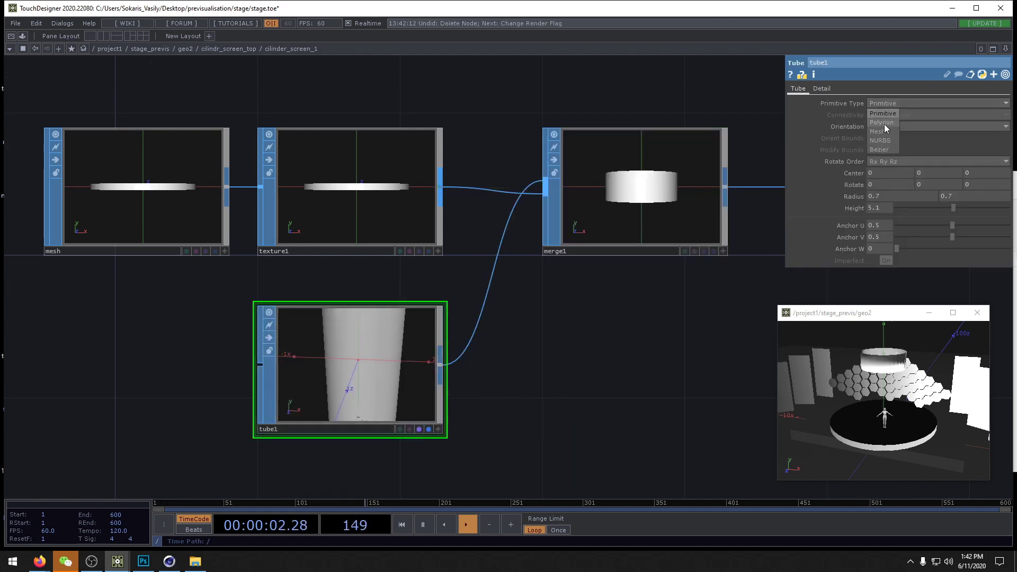
pyautogui.click(884, 123)
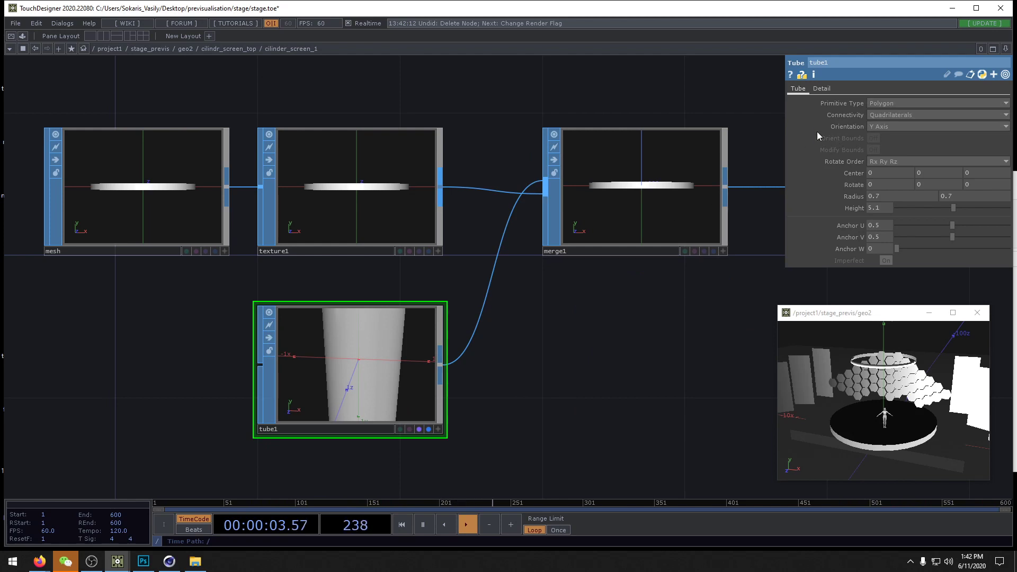
pyautogui.click(889, 104)
pyautogui.click(885, 132)
pyautogui.click(892, 103)
pyautogui.click(886, 132)
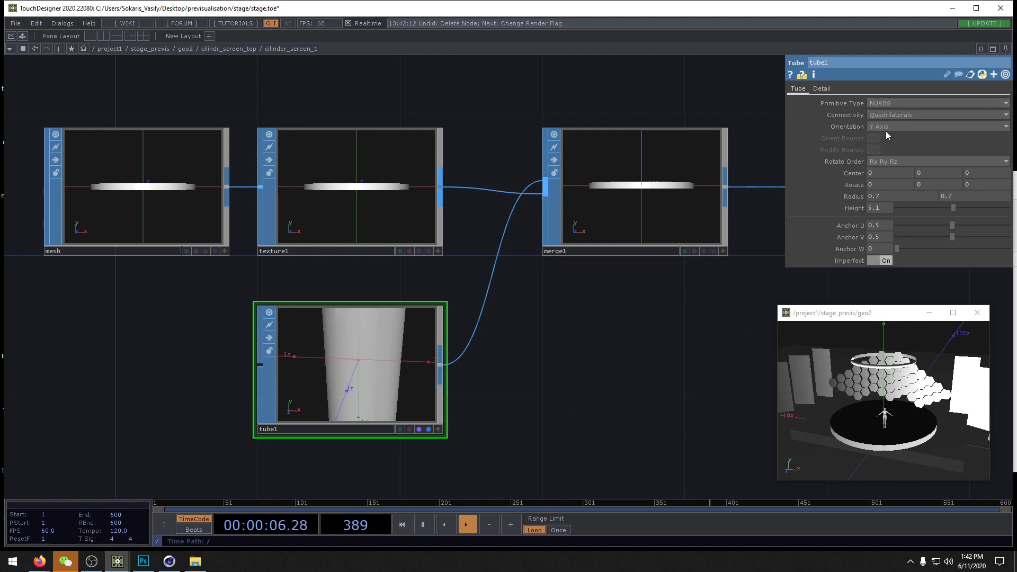
pyautogui.click(891, 105)
pyautogui.click(887, 148)
pyautogui.click(888, 102)
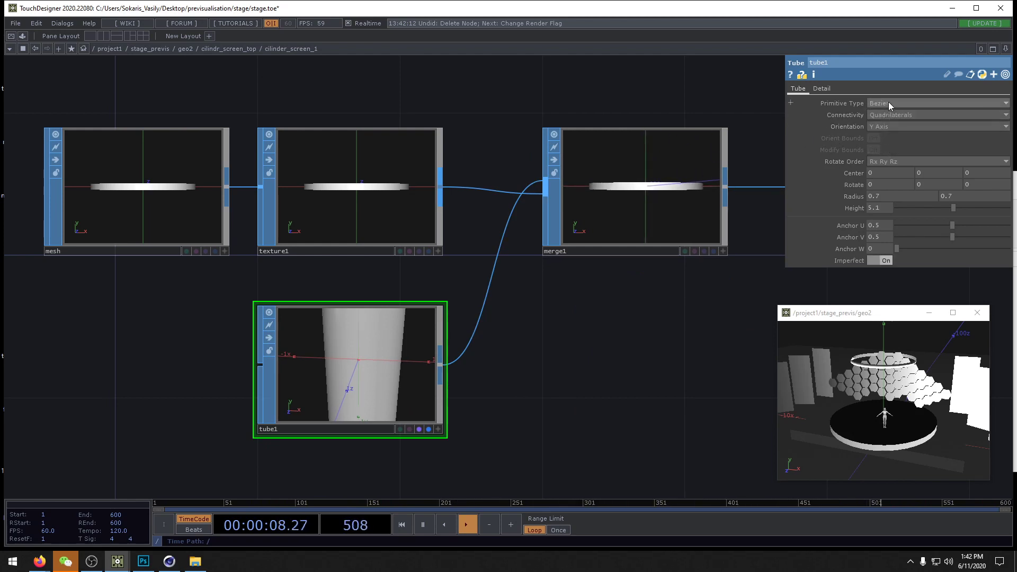
pyautogui.click(882, 113)
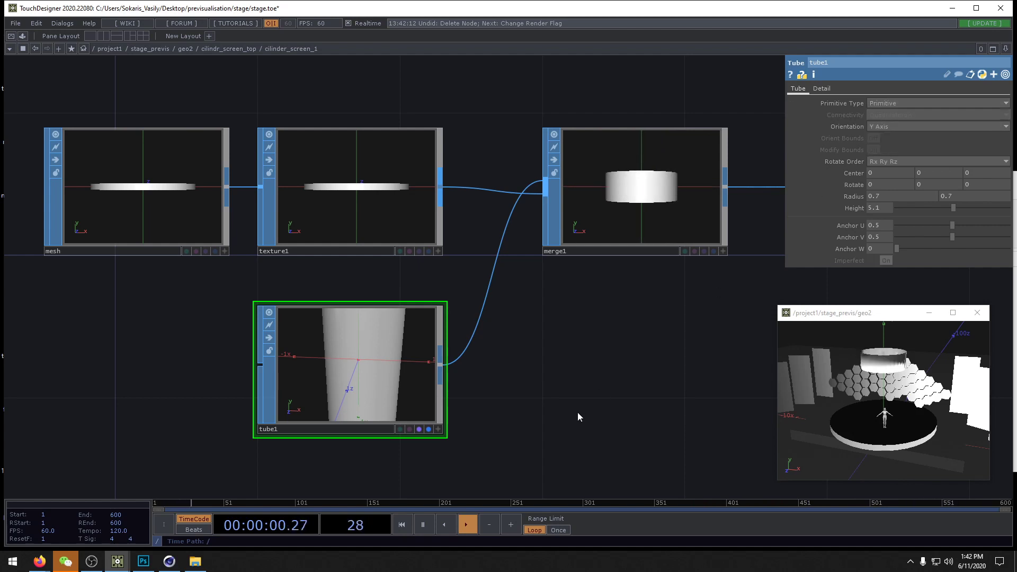
# Step: Delete merge1, connect texture1 directly to null1, cut tube1 from the network, and go up to cilindr_screen_top
pyautogui.moveTo(608, 381); pyautogui.dragTo(577, 385)
pyautogui.click(593, 205)
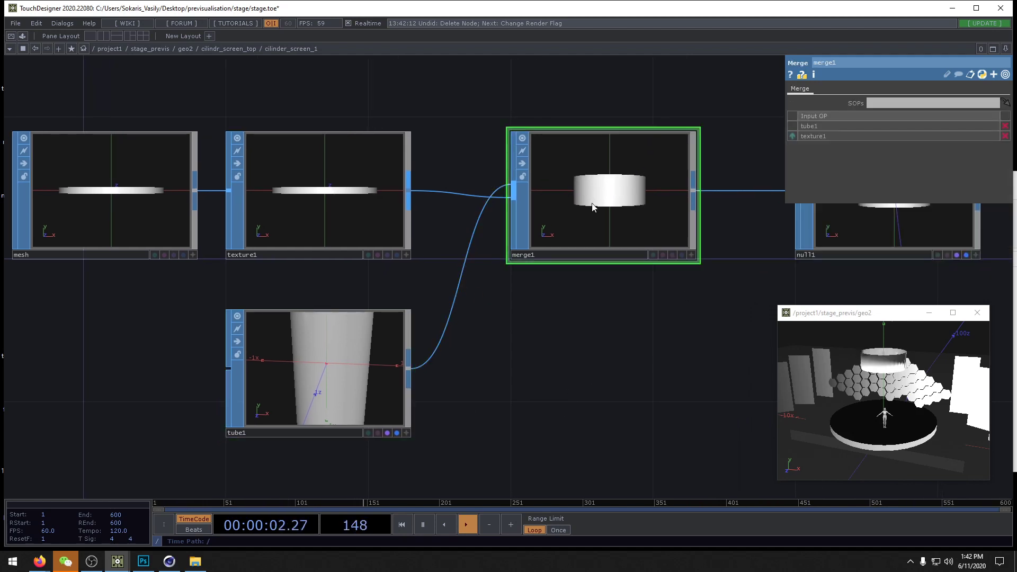
pyautogui.press('Delete')
pyautogui.moveTo(780, 191); pyautogui.dragTo(785, 192)
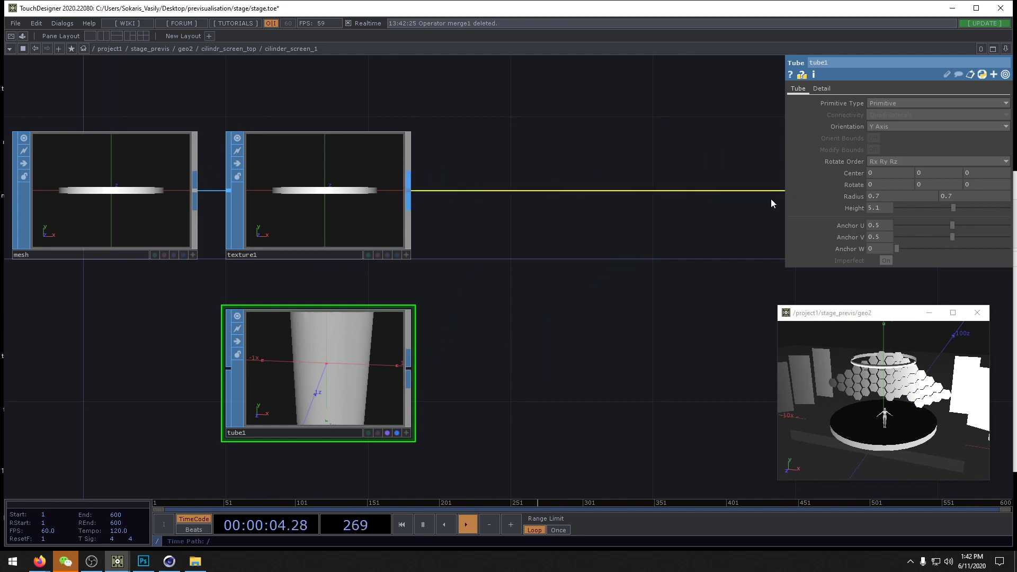
pyautogui.moveTo(617, 306); pyautogui.dragTo(418, 390)
pyautogui.press('Delete')
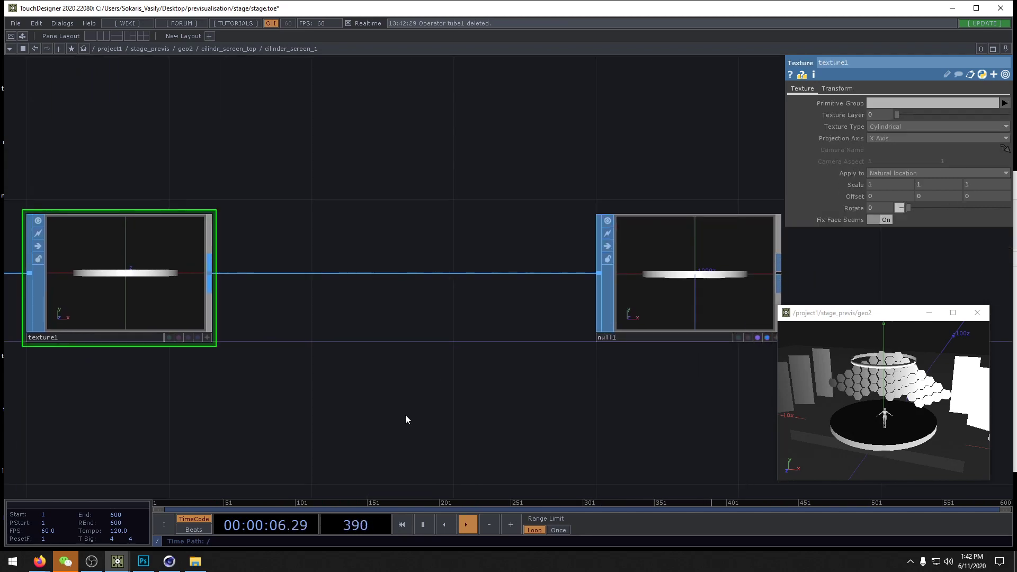
pyautogui.press('u')
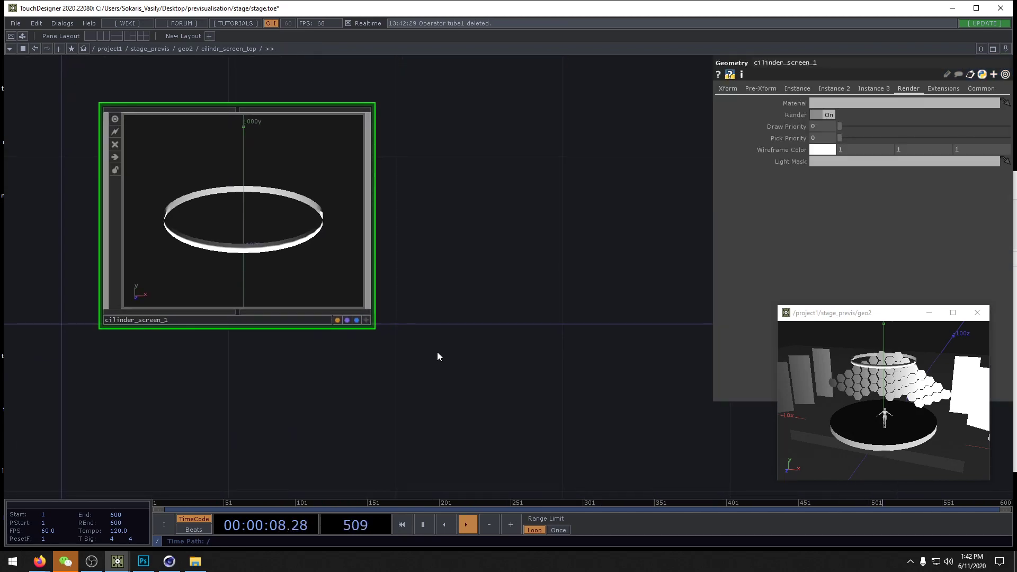
# Step: Try pasting the tube directly into cilindr_screen_top and remove it again
pyautogui.hotkey('ctrl', 'v')
pyautogui.moveTo(453, 353); pyautogui.dragTo(289, 431)
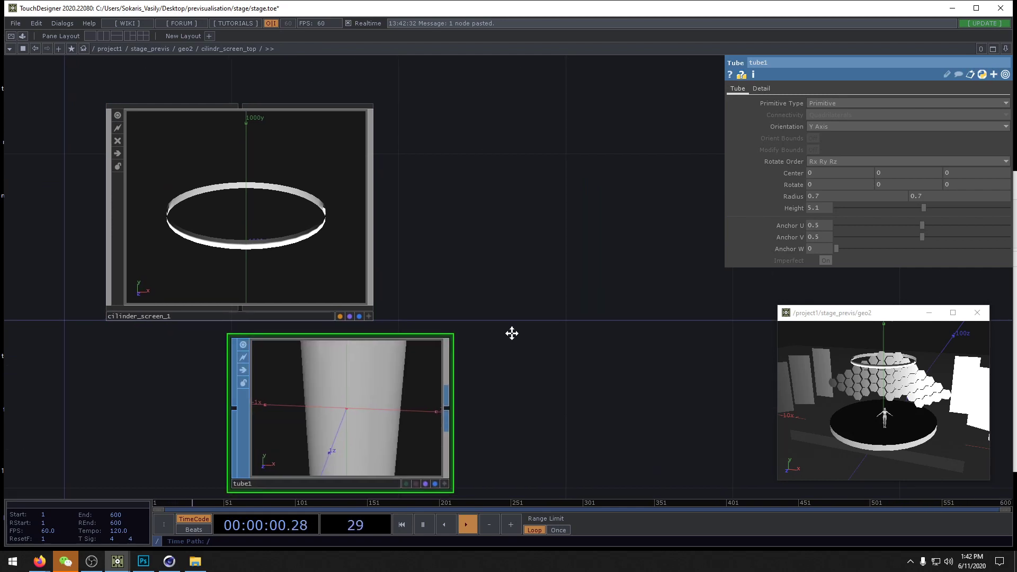
pyautogui.press('Delete')
# Step: Add a Geometry COMP next to cilinder_screen_1 in cilindr_screen_top
pyautogui.press('Tab')
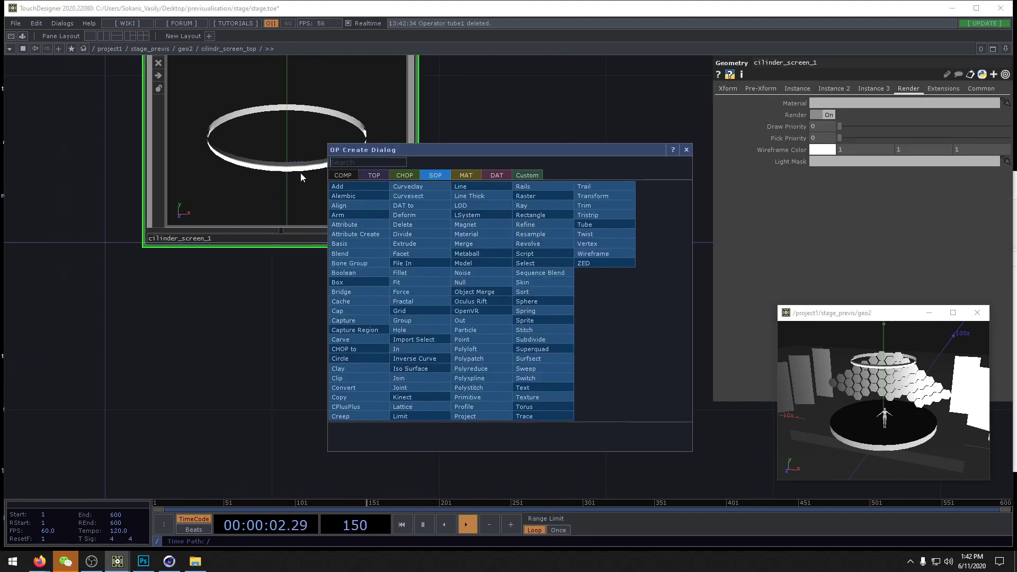
pyautogui.click(343, 174)
pyautogui.click(357, 274)
pyautogui.click(568, 269)
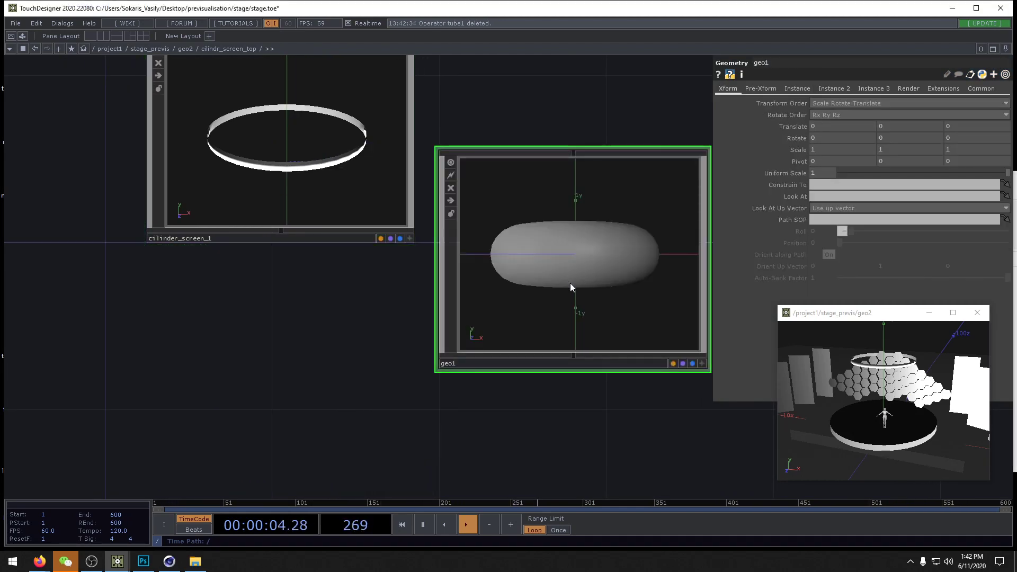
# Step: Replace the default torus inside geo1 with the copied tube and return to cilindr_screen_top
pyautogui.press('i')
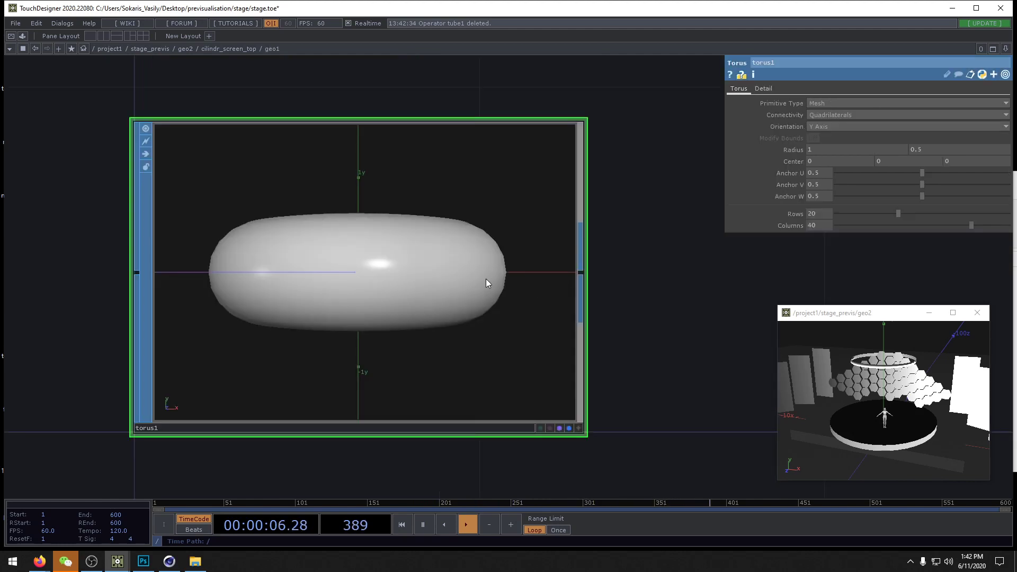
pyautogui.press('Delete')
pyautogui.hotkey('ctrl', 'v')
pyautogui.press('u')
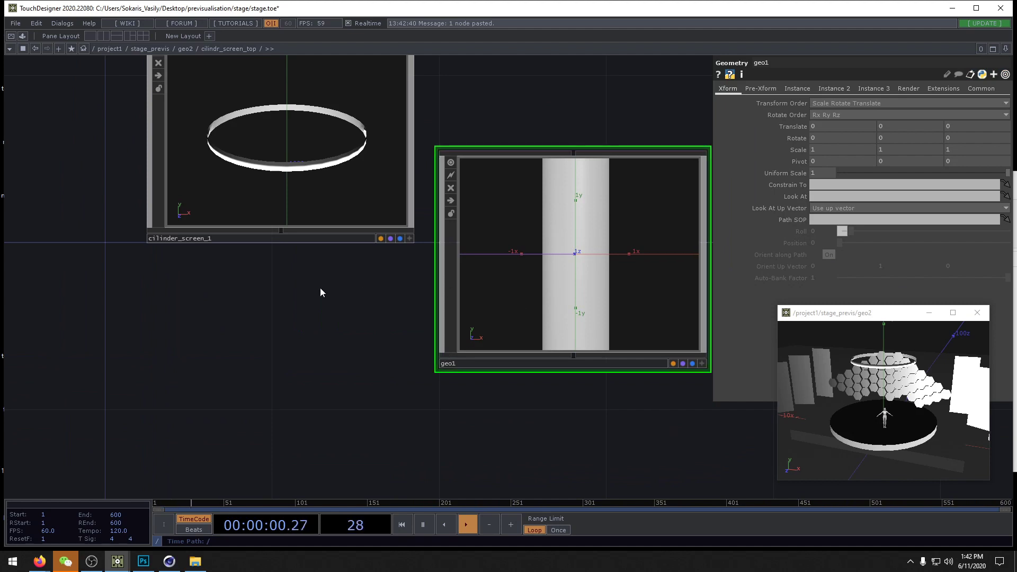
# Step: Check the scale of the parent cilindr_screen_top, set geo1's uniform scale to 100 and place it beside cilinder_screen_1
pyautogui.press('h')
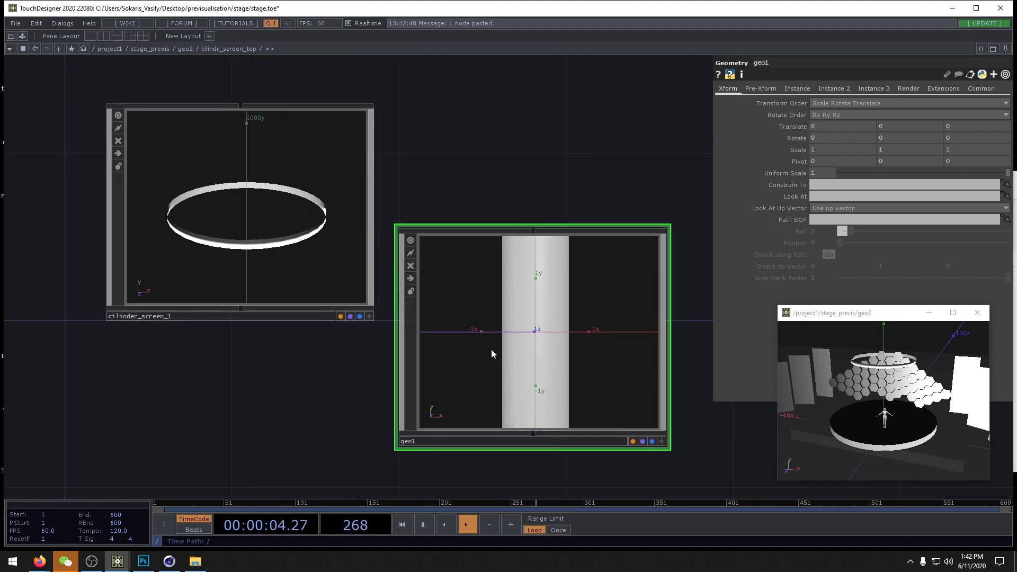
pyautogui.press('u')
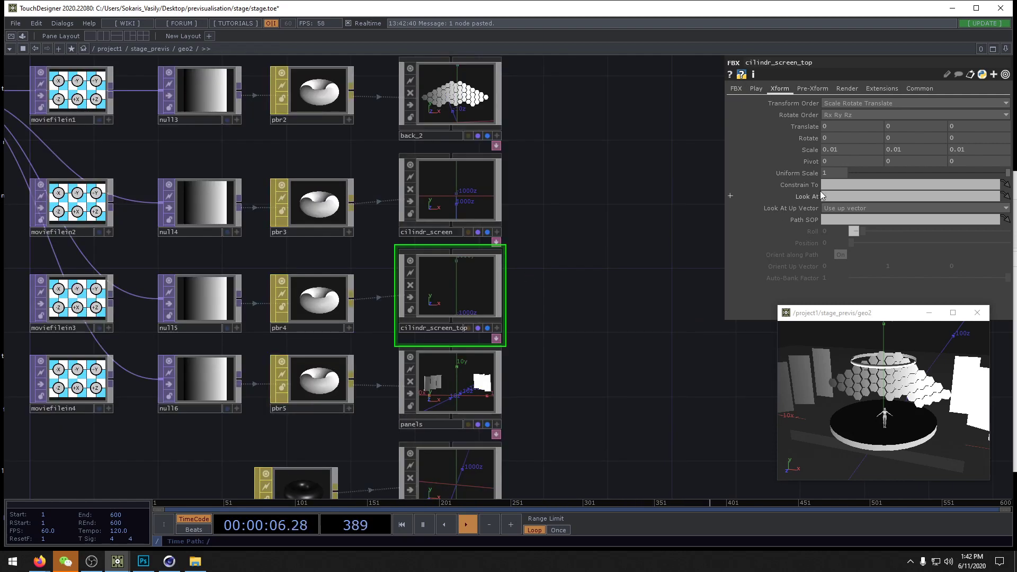
pyautogui.press('i')
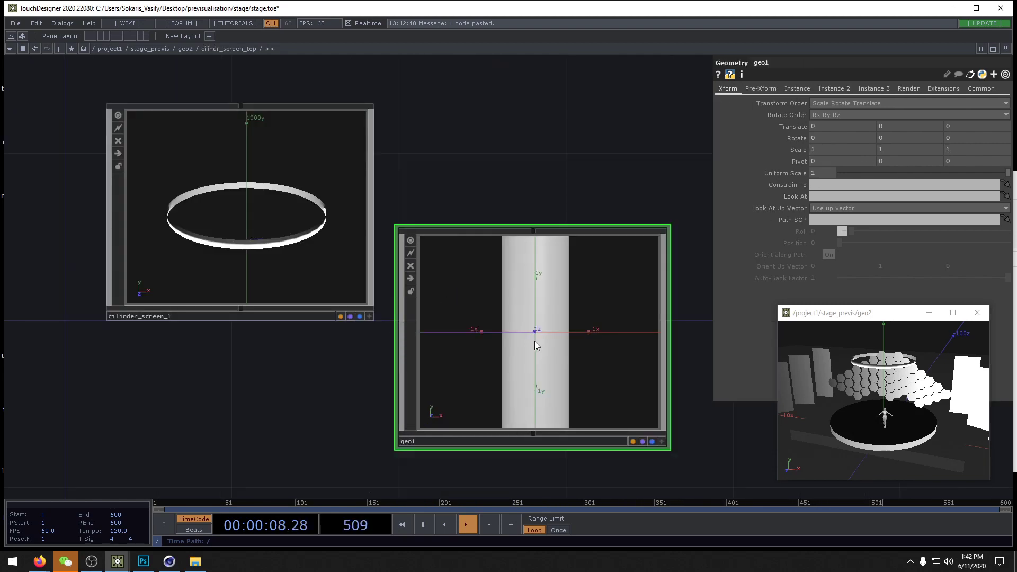
pyautogui.click(823, 173)
pyautogui.write('100')
pyautogui.press('Return')
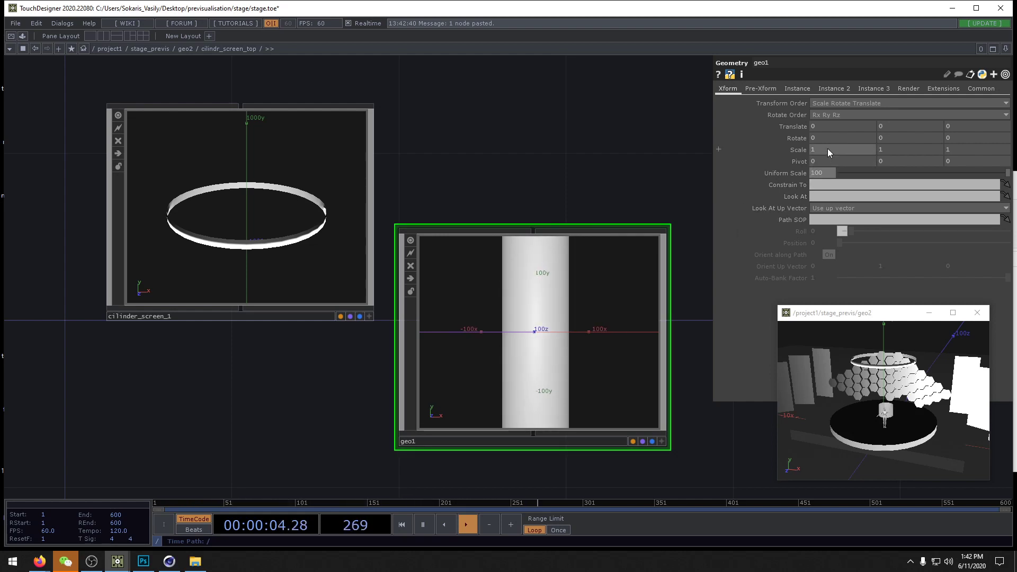
pyautogui.moveTo(603, 302); pyautogui.dragTo(647, 175)
pyautogui.moveTo(612, 379); pyautogui.dragTo(468, 400)
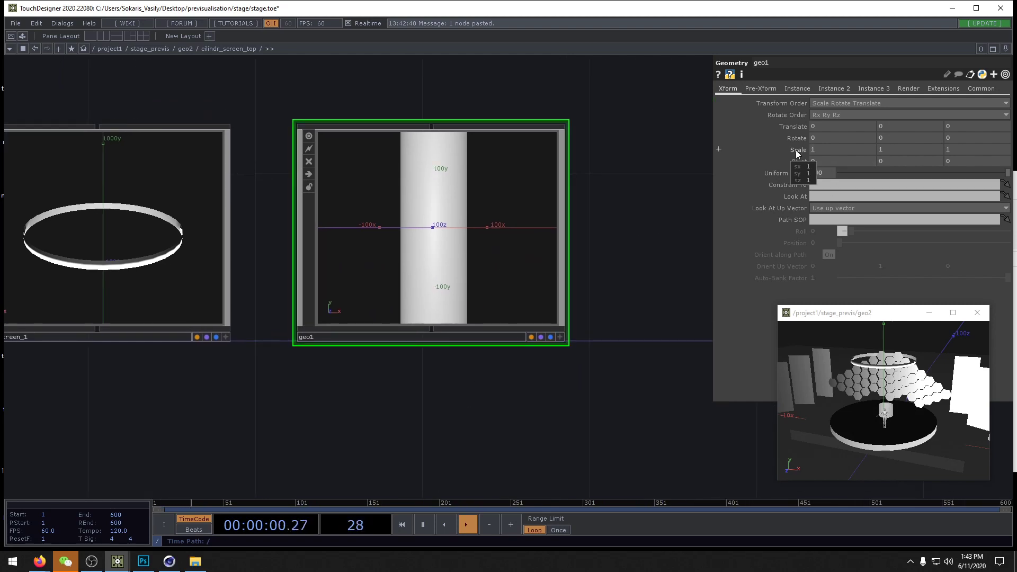
# Step: Inside geo1, set both of tube1's radii to 3.4 and its center Y to 7.1
pyautogui.press('i')
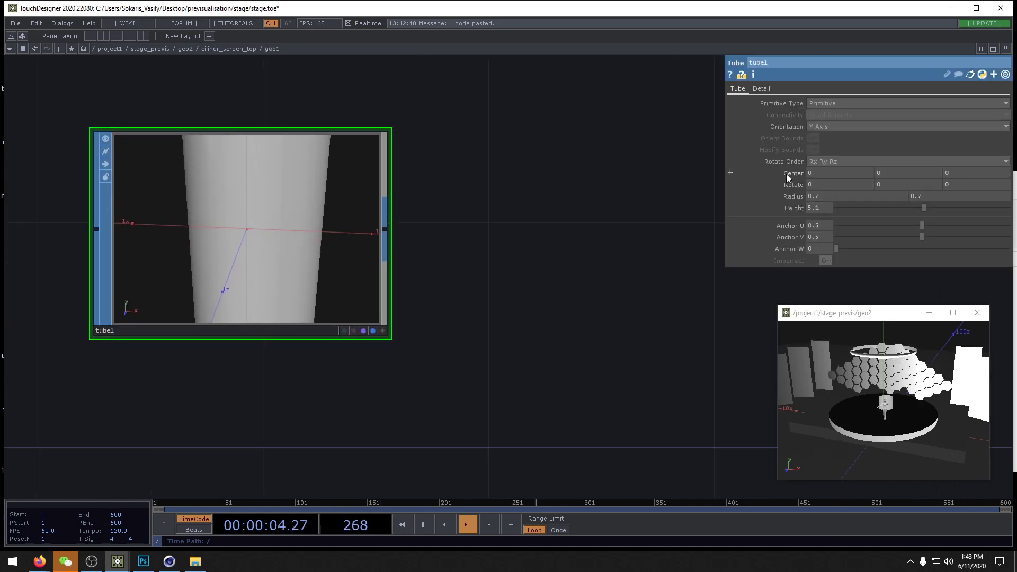
pyautogui.moveTo(902, 441); pyautogui.dragTo(908, 435)
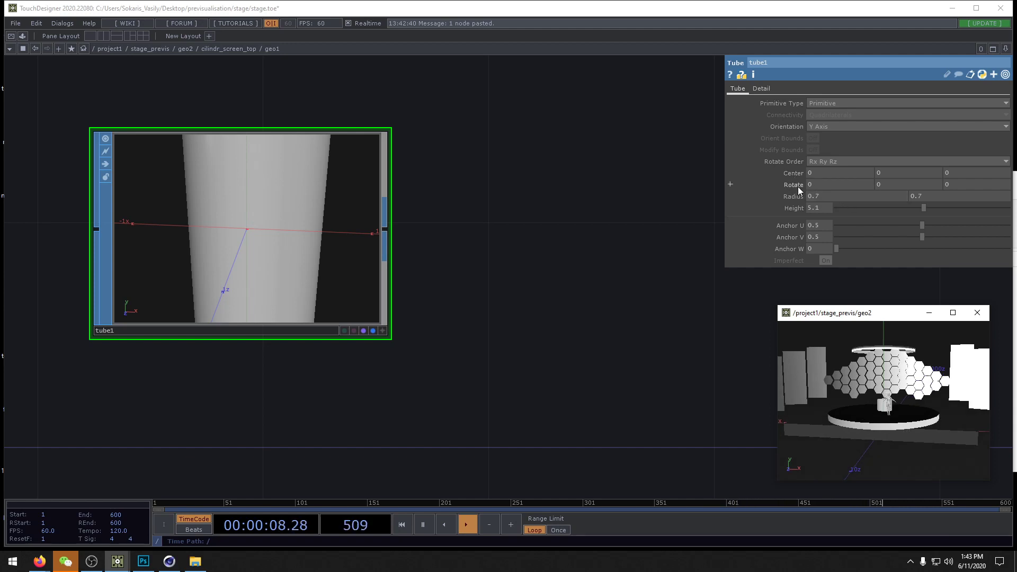
pyautogui.moveTo(796, 199); pyautogui.dragTo(794, 181)
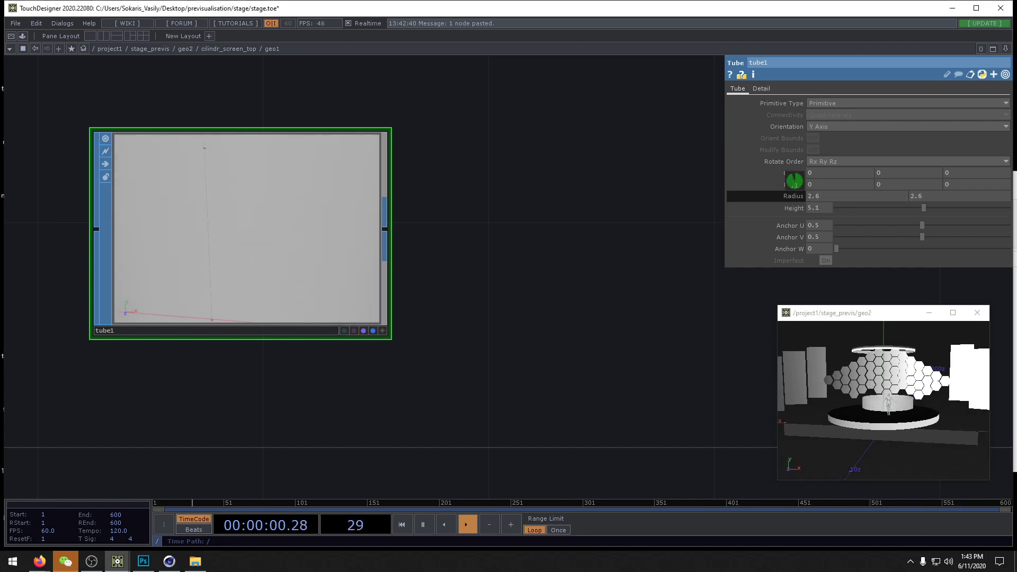
pyautogui.moveTo(891, 179); pyautogui.dragTo(890, 158, button='middle')
# Step: Examine the tube's fit against the ring screen in the geo2 viewer from above and from the front
pyautogui.moveTo(912, 410)
pyautogui.mouseDown()
pyautogui.moveTo(901, 410)
pyautogui.moveTo(906, 396)
pyautogui.mouseUp()
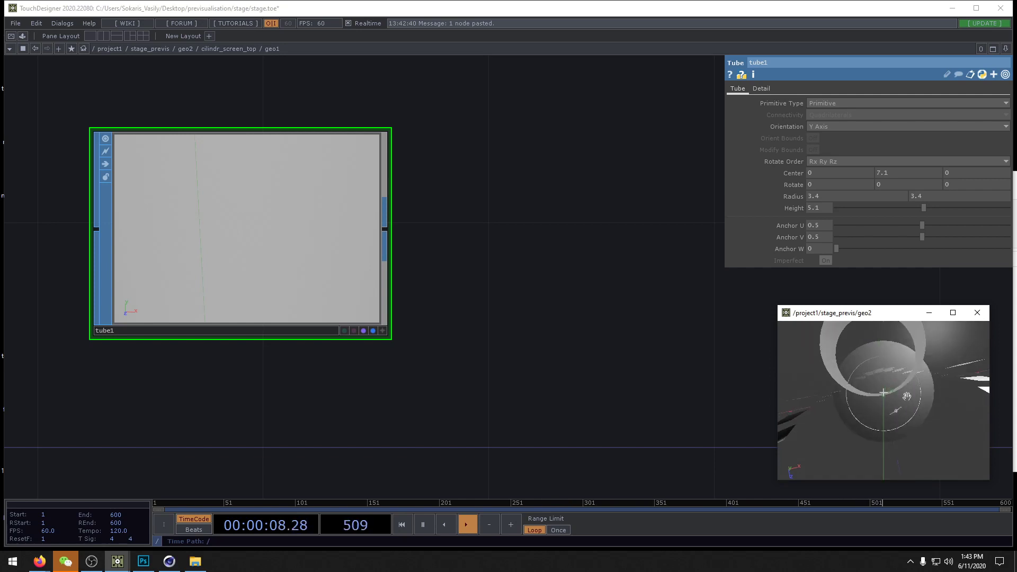
pyautogui.rightClick(871, 418)
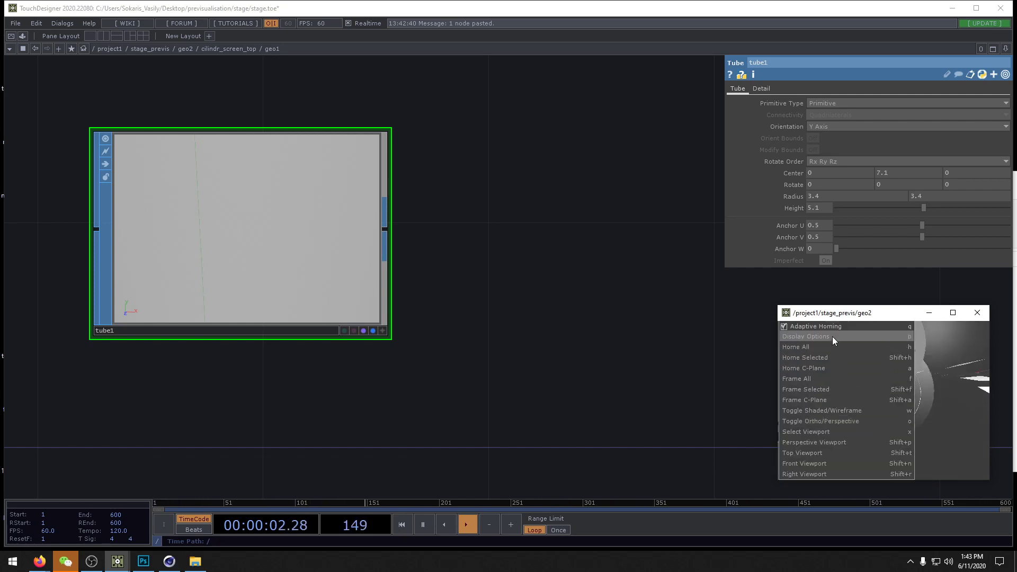
pyautogui.click(851, 451)
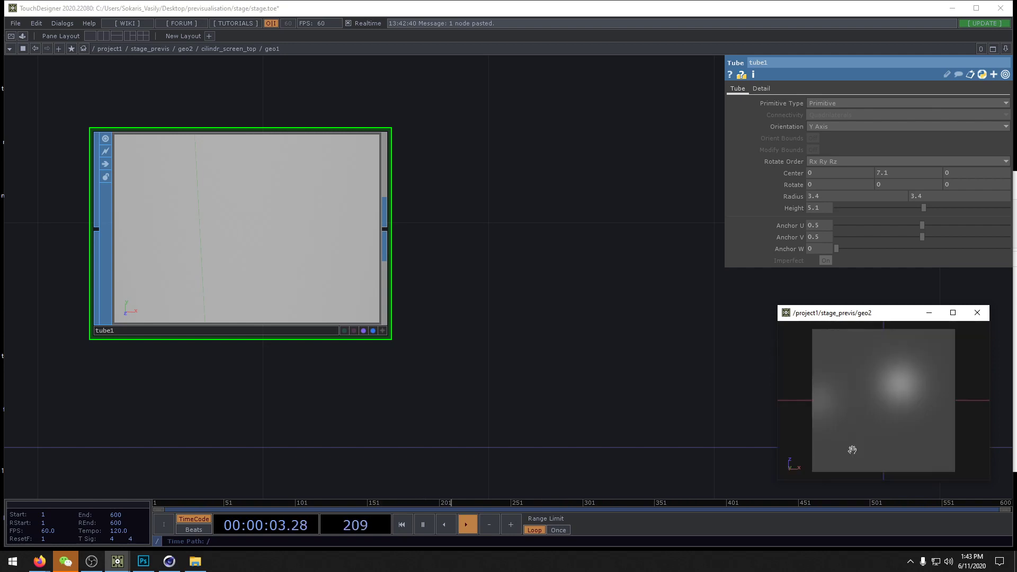
pyautogui.rightClick(889, 396)
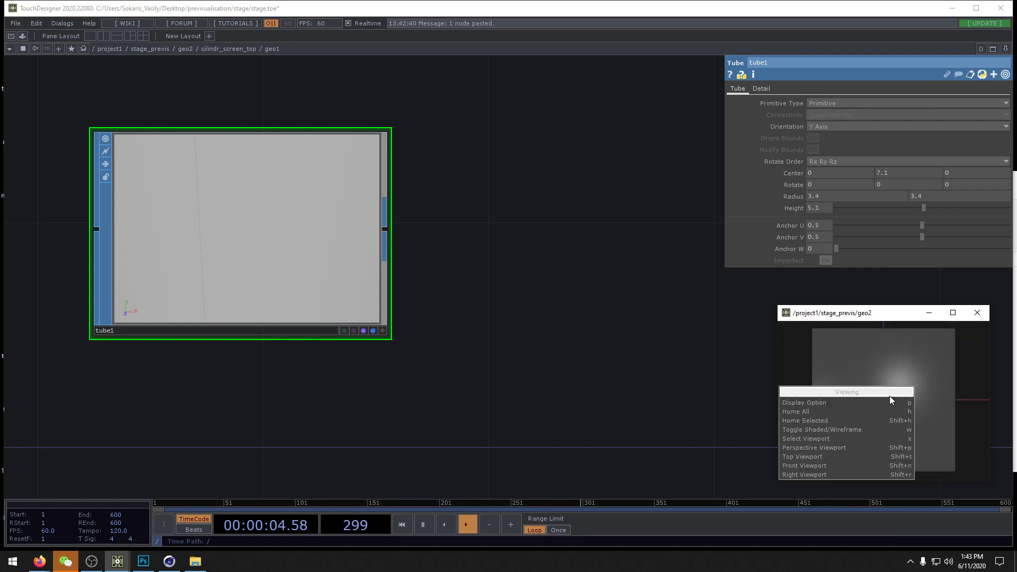
pyautogui.click(818, 466)
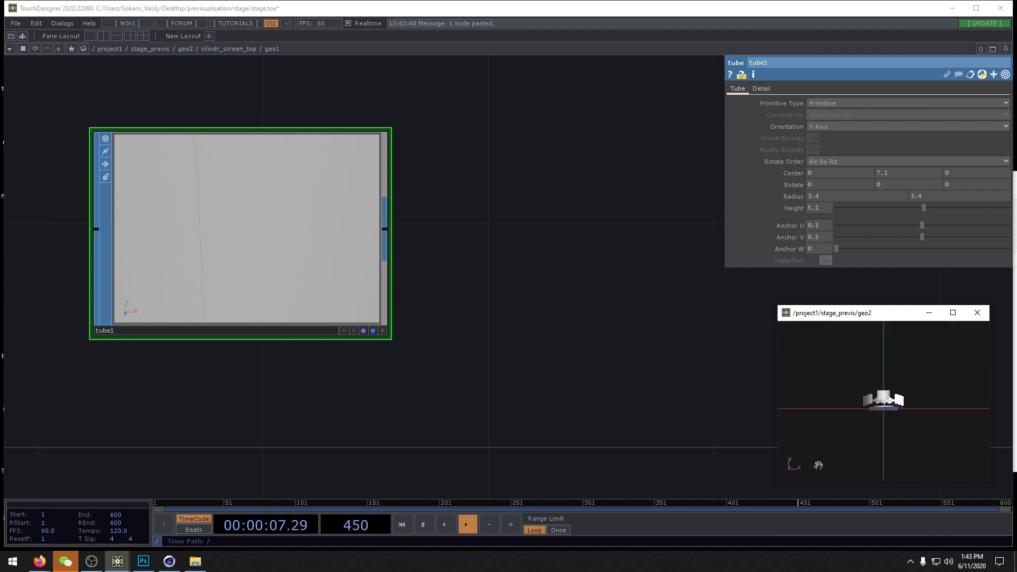
pyautogui.rightClick(884, 413)
pyautogui.click(825, 457)
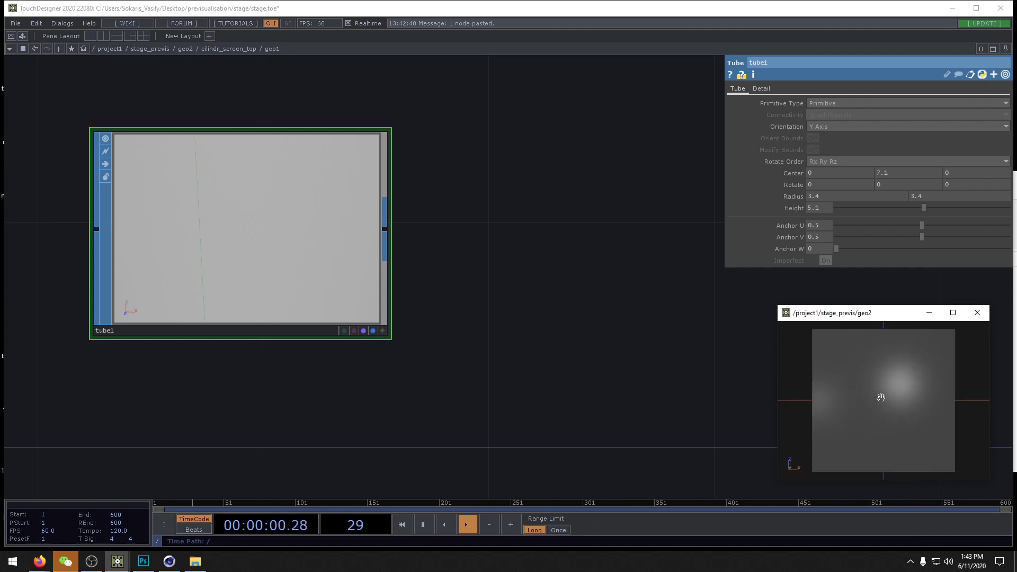
pyautogui.scroll(5, 895, 421)
pyautogui.scroll(-3, 916, 343)
pyautogui.click(507, 318)
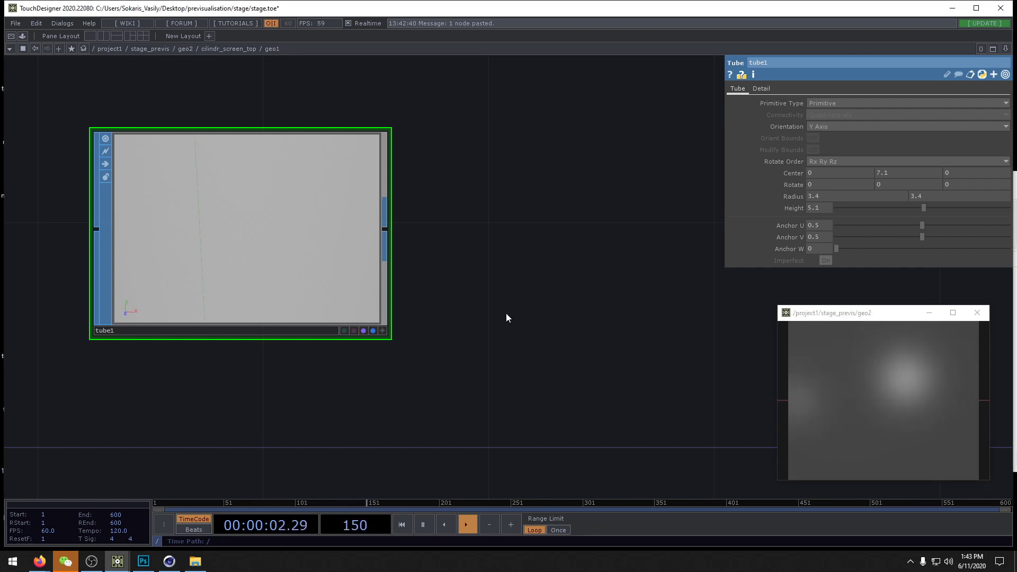
# Step: Return to the geo2 network and turn off the display and render flags of its geo1 and base_stage
pyautogui.press('u')
pyautogui.press('u')
pyautogui.moveTo(586, 432); pyautogui.dragTo(511, 367)
pyautogui.scroll(-3, 522, 449)
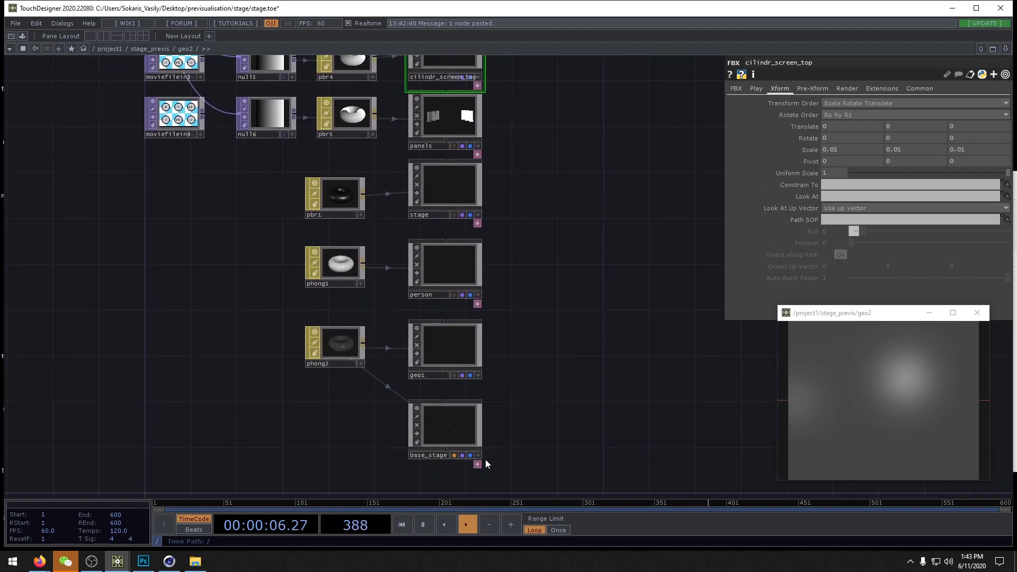
pyautogui.click(468, 375)
pyautogui.click(463, 375)
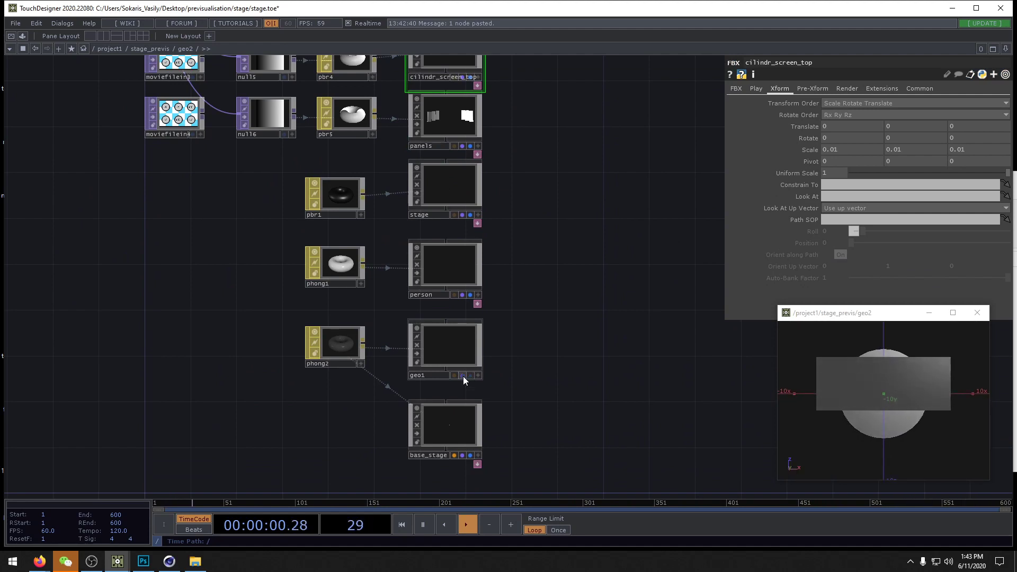
pyautogui.click(470, 454)
pyautogui.click(462, 455)
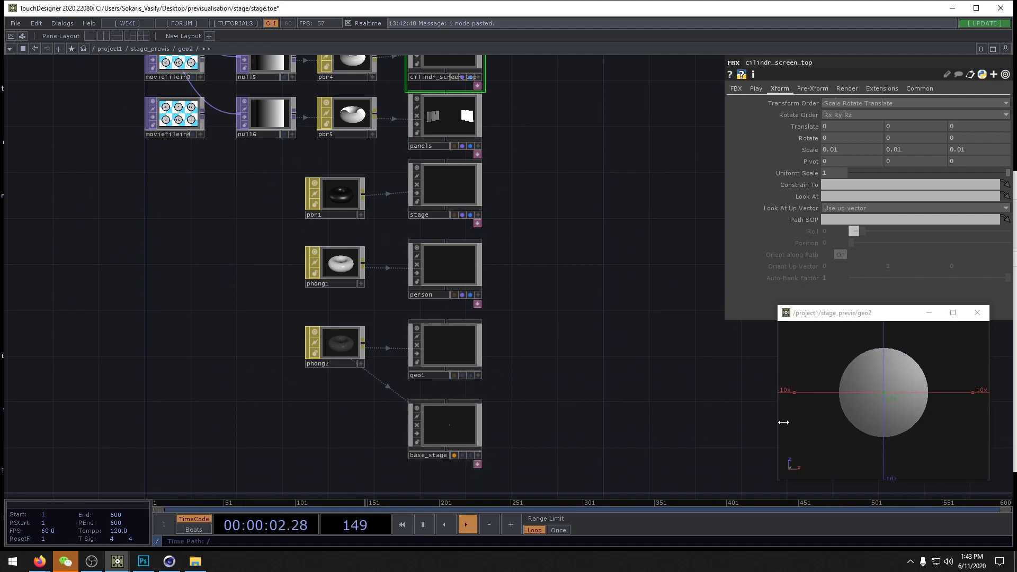
# Step: Turn the render and display flags of base_stage and geo1 back on
pyautogui.click(470, 454)
pyautogui.click(462, 454)
pyautogui.click(470, 376)
pyautogui.click(462, 375)
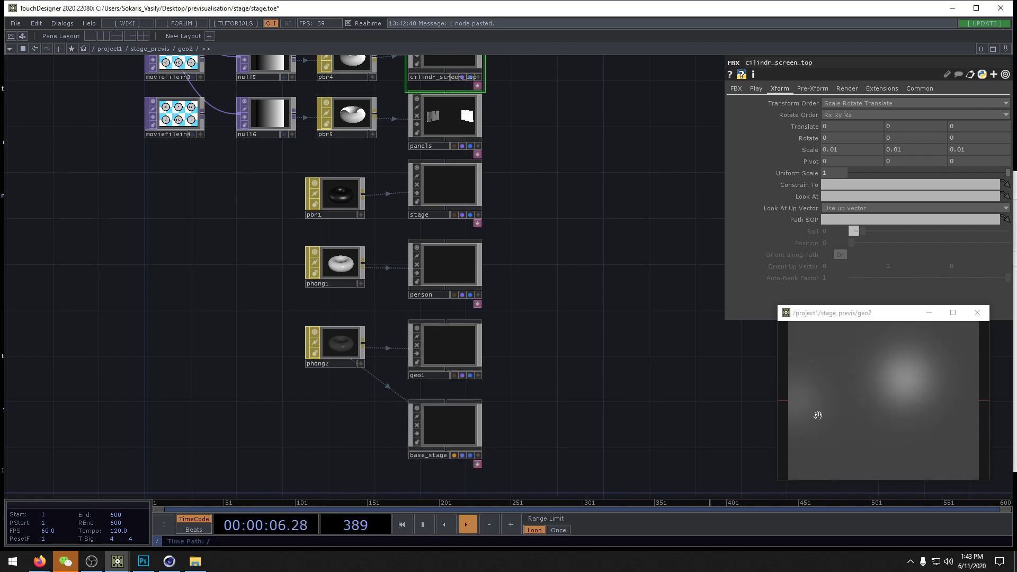
# Step: Switch the geo2 viewer to the perspective viewport and examine the tube against the ring screen from an angle
pyautogui.click(869, 411)
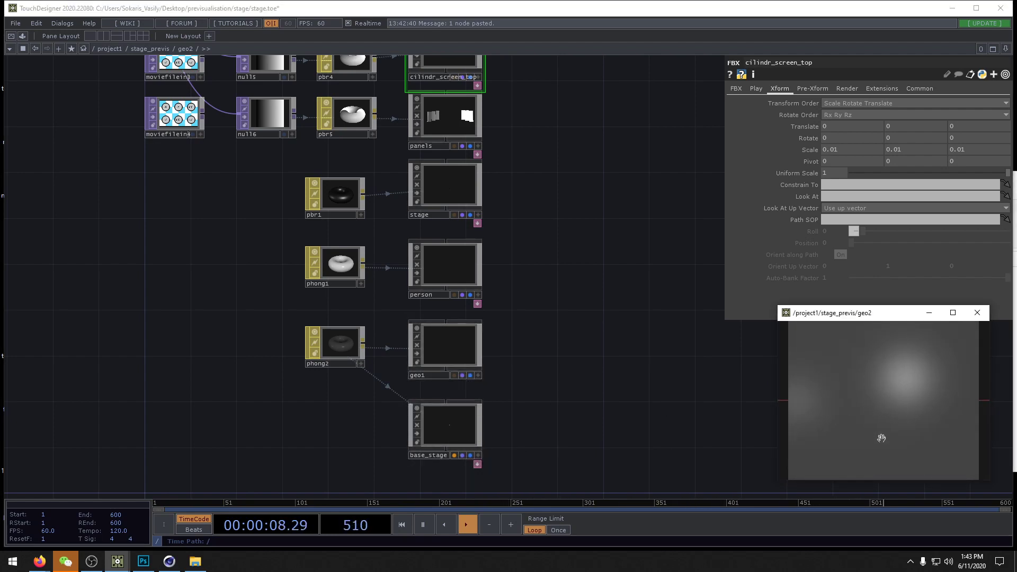
pyautogui.moveTo(881, 423); pyautogui.dragTo(893, 397, button='middle')
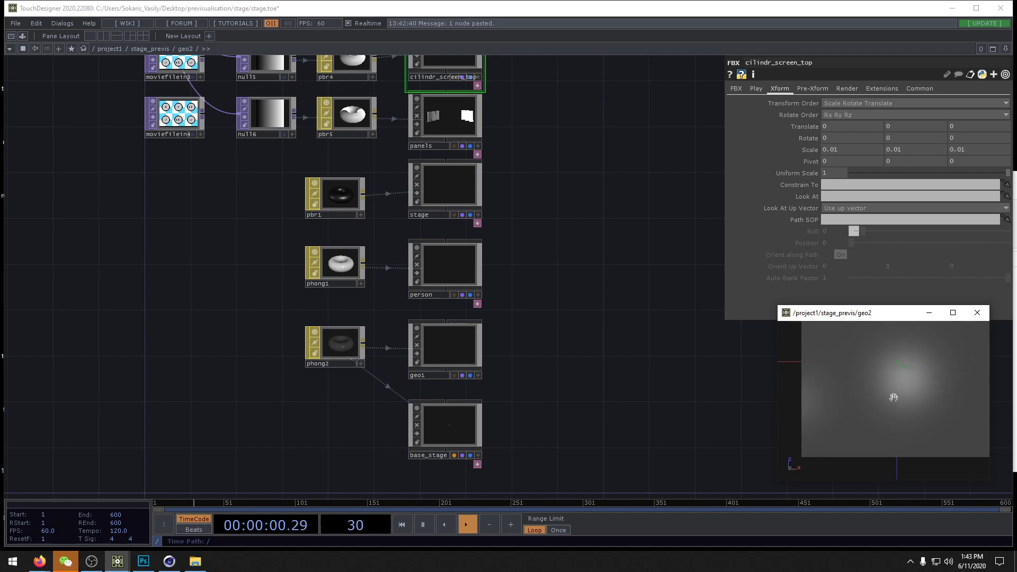
pyautogui.rightClick(898, 391)
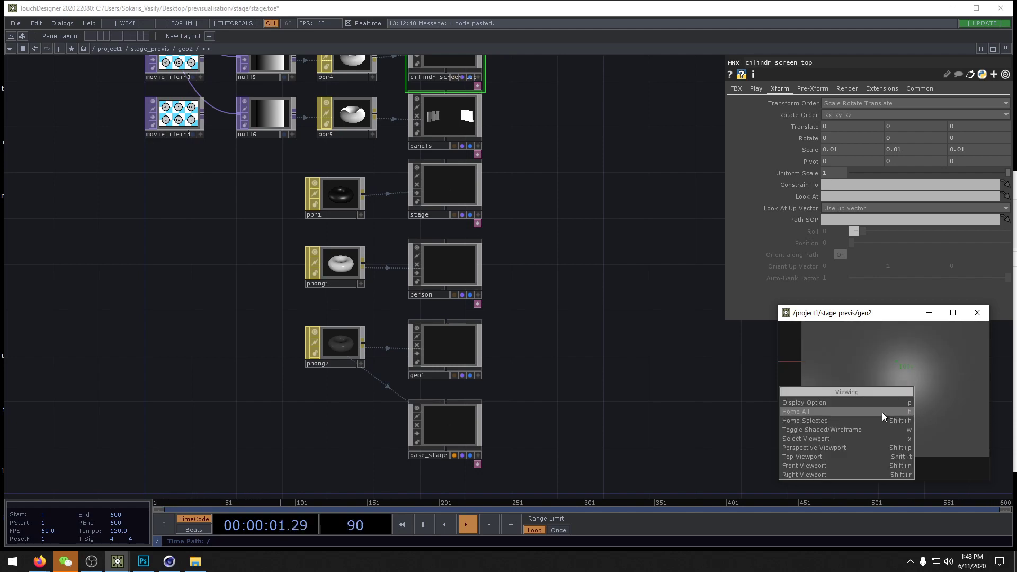
pyautogui.click(818, 450)
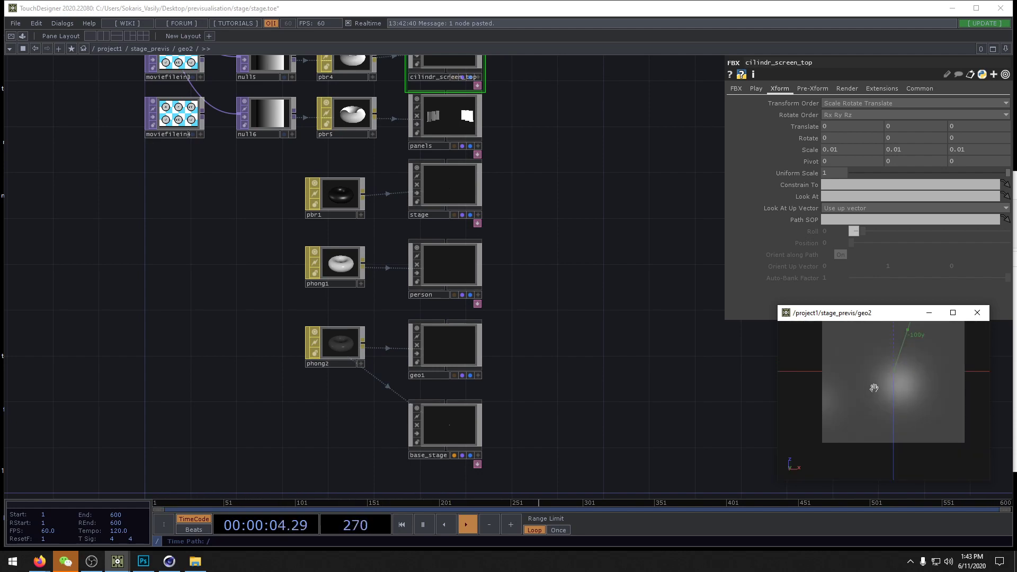
pyautogui.rightClick(859, 424)
pyautogui.click(859, 424)
pyautogui.moveTo(855, 429); pyautogui.dragTo(921, 378)
# Step: Go into geo1 within cilindr_screen_top and set tube1's center Z to 3.39, checking its alignment with the ring
pyautogui.moveTo(497, 122); pyautogui.dragTo(494, 227)
pyautogui.press('i')
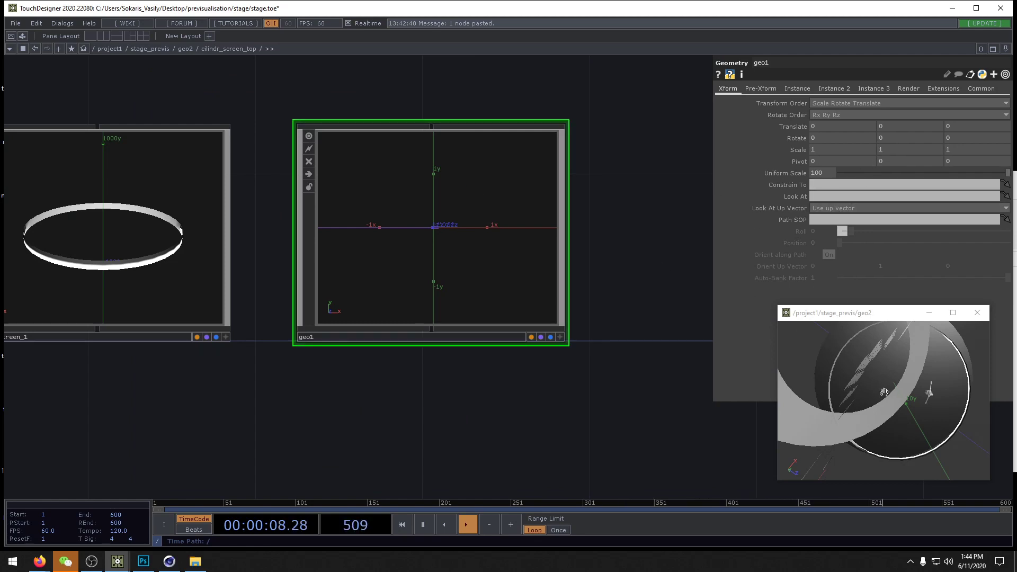
pyautogui.moveTo(881, 387); pyautogui.dragTo(886, 418, button='middle')
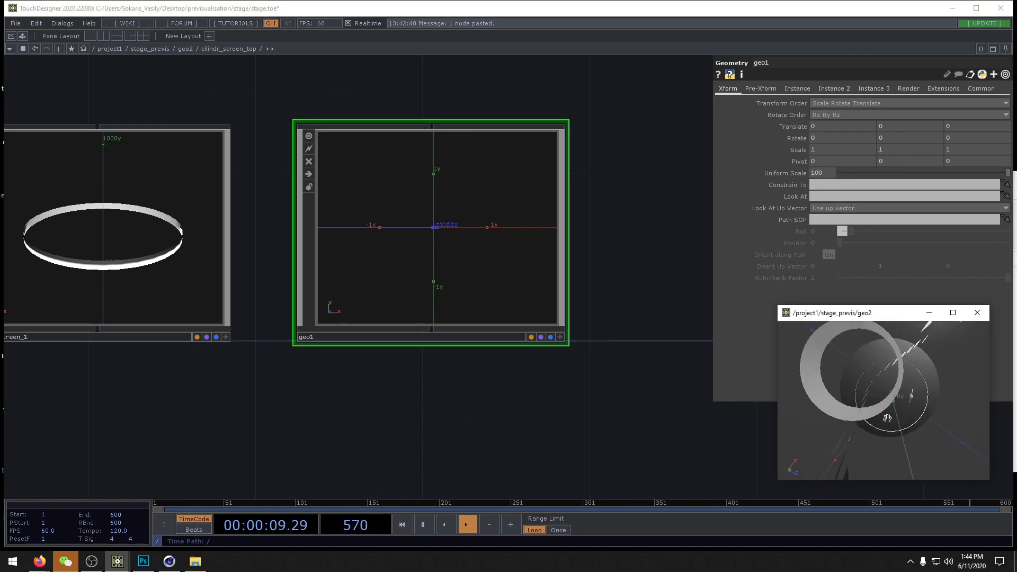
pyautogui.doubleClick(443, 248)
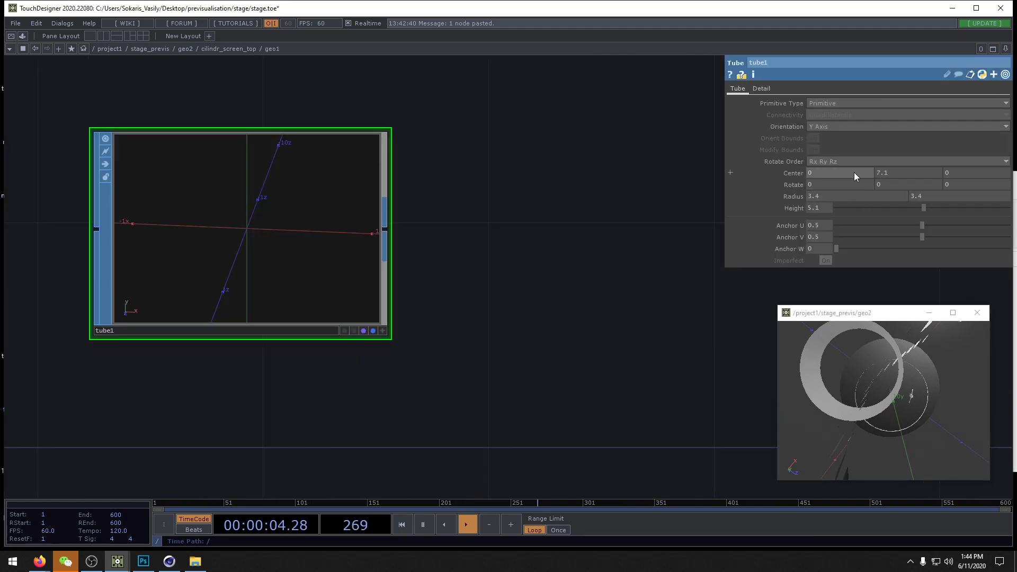
pyautogui.moveTo(962, 173); pyautogui.dragTo(990, 161, button='middle')
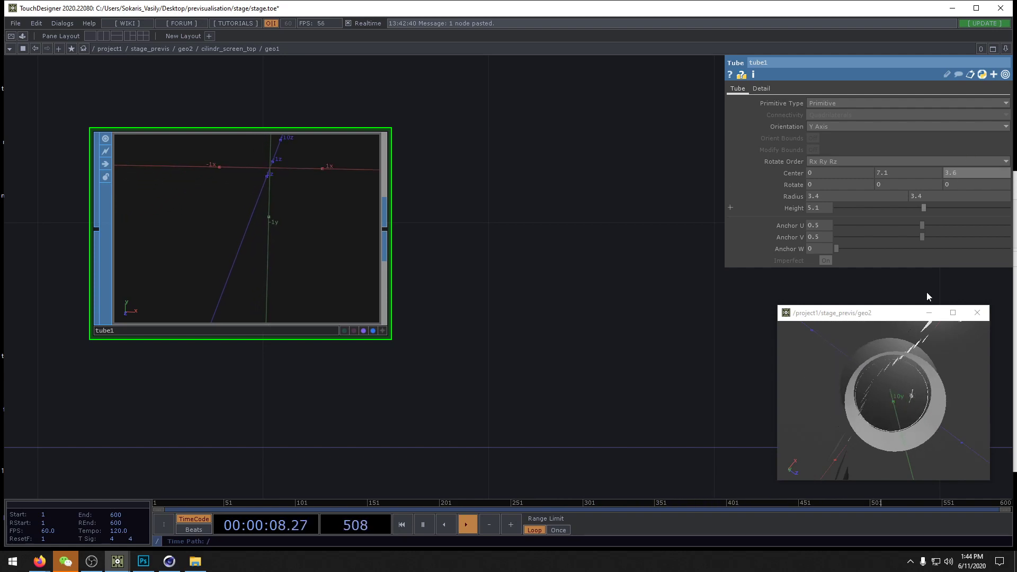
pyautogui.moveTo(885, 401); pyautogui.dragTo(899, 420)
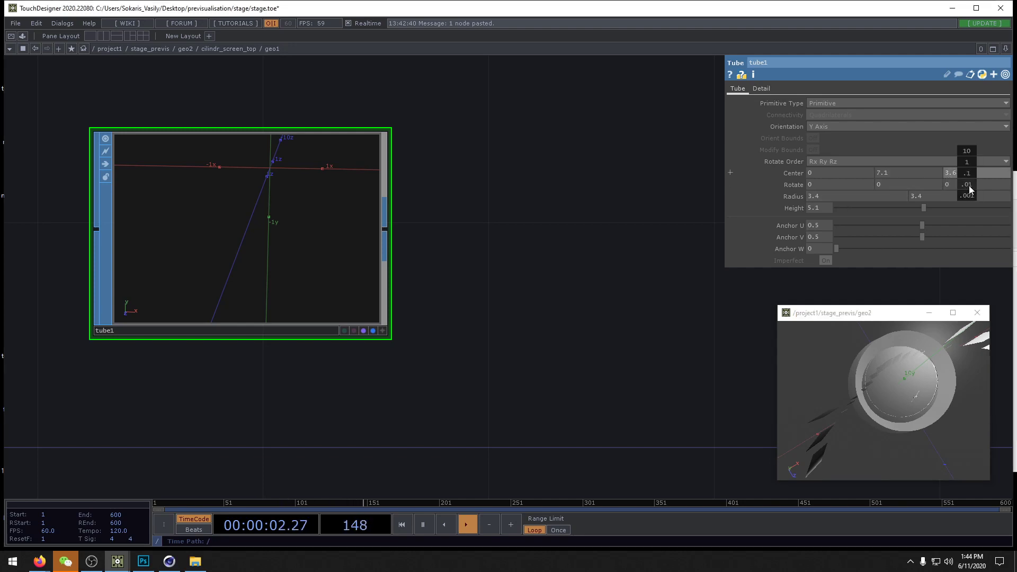
pyautogui.moveTo(966, 173)
pyautogui.mouseDown(button='middle')
pyautogui.moveTo(966, 161)
pyautogui.moveTo(953, 161)
pyautogui.mouseUp(button='middle')
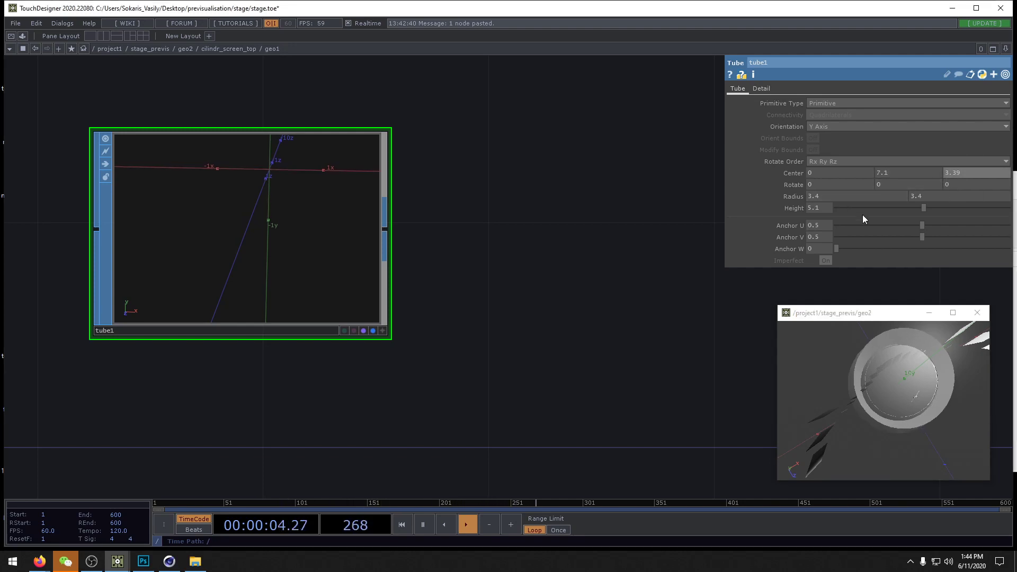
# Step: Fit tube1 to the ring screen by setting both radii to 2.85 and its center Z to 2.84
pyautogui.moveTo(907, 423); pyautogui.dragTo(909, 359)
pyautogui.moveTo(800, 198)
pyautogui.mouseDown(button='middle')
pyautogui.moveTo(792, 181)
pyautogui.moveTo(747, 181)
pyautogui.moveTo(802, 180)
pyautogui.mouseUp(button='middle')
pyautogui.scroll(4, 910, 369)
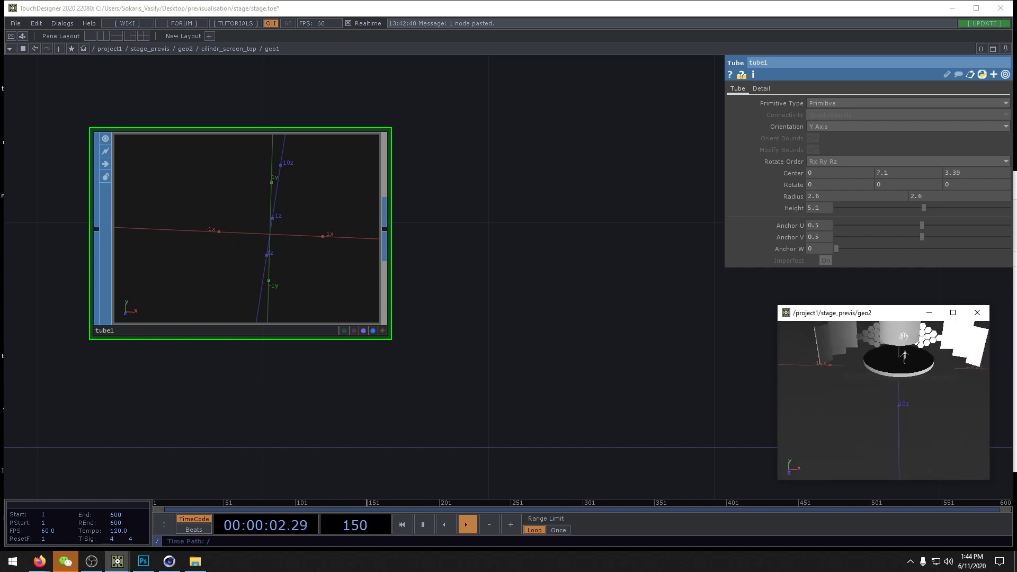
pyautogui.moveTo(910, 341); pyautogui.dragTo(910, 378, button='right')
pyautogui.scroll(3, 910, 377)
pyautogui.scroll(5, 911, 378)
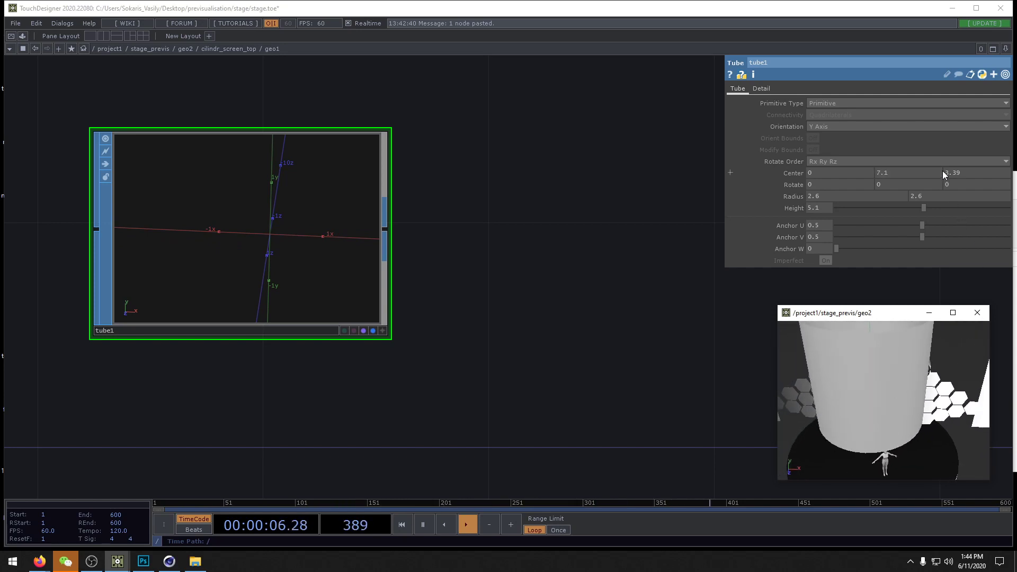
pyautogui.moveTo(948, 173); pyautogui.dragTo(962, 157, button='middle')
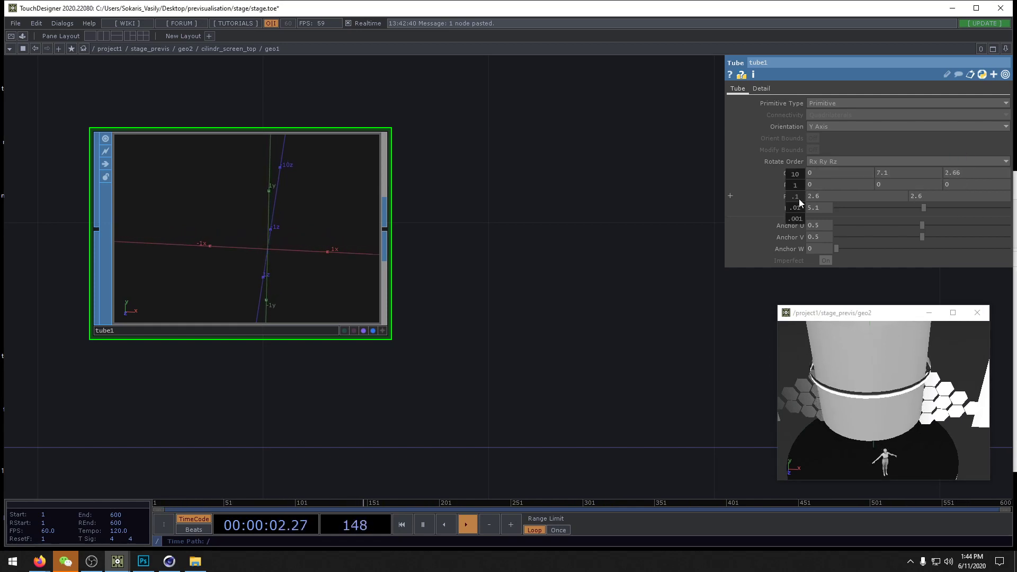
pyautogui.moveTo(799, 198); pyautogui.dragTo(795, 181, button='middle')
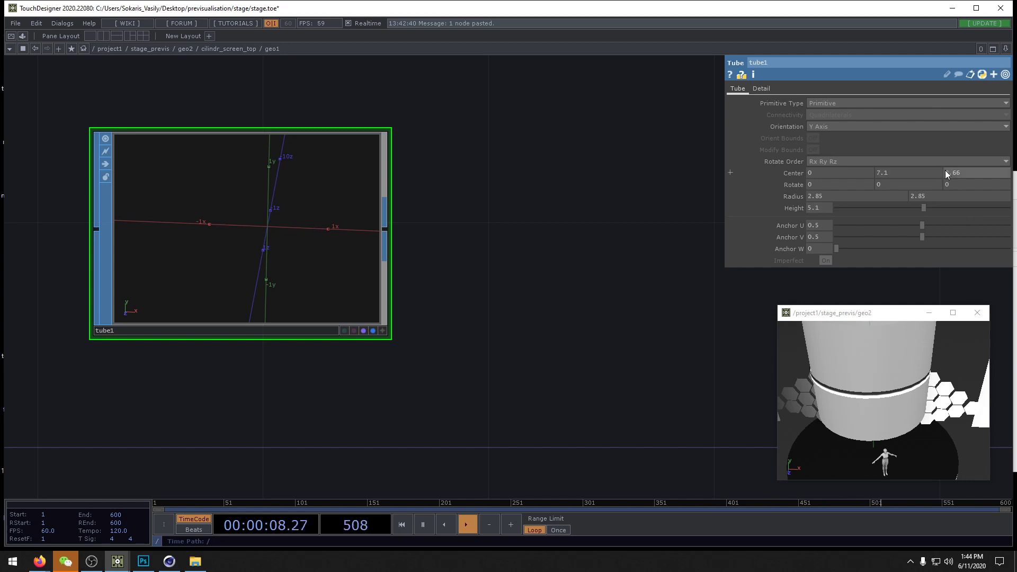
pyautogui.moveTo(928, 173); pyautogui.dragTo(910, 148, button='middle')
pyautogui.moveTo(988, 173)
pyautogui.mouseDown(button='middle')
pyautogui.moveTo(986, 187)
pyautogui.moveTo(988, 157)
pyautogui.mouseUp(button='middle')
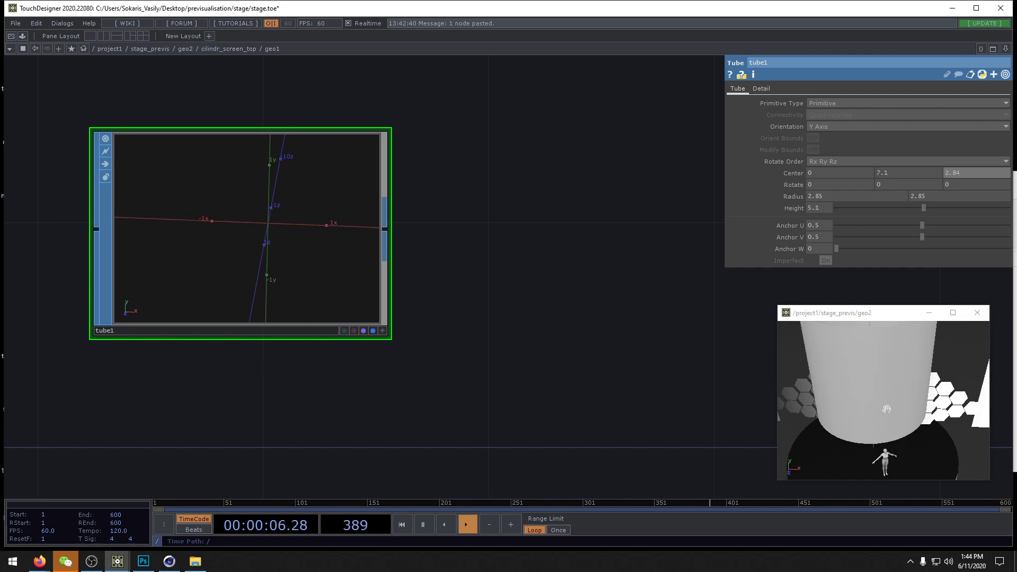
# Step: Set tube1's height to 0.33 and its center Y to 7.016 to match the ring screen
pyautogui.moveTo(886, 409); pyautogui.dragTo(858, 397)
pyautogui.moveTo(923, 209); pyautogui.dragTo(840, 214)
pyautogui.moveTo(887, 173); pyautogui.dragTo(888, 176, button='middle')
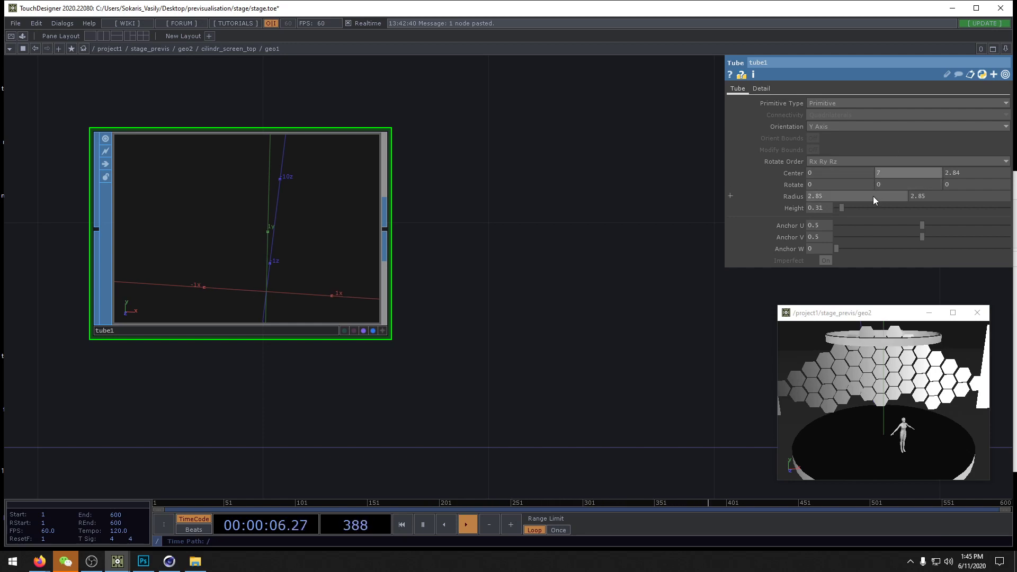
pyautogui.moveTo(795, 210); pyautogui.dragTo(798, 218, button='middle')
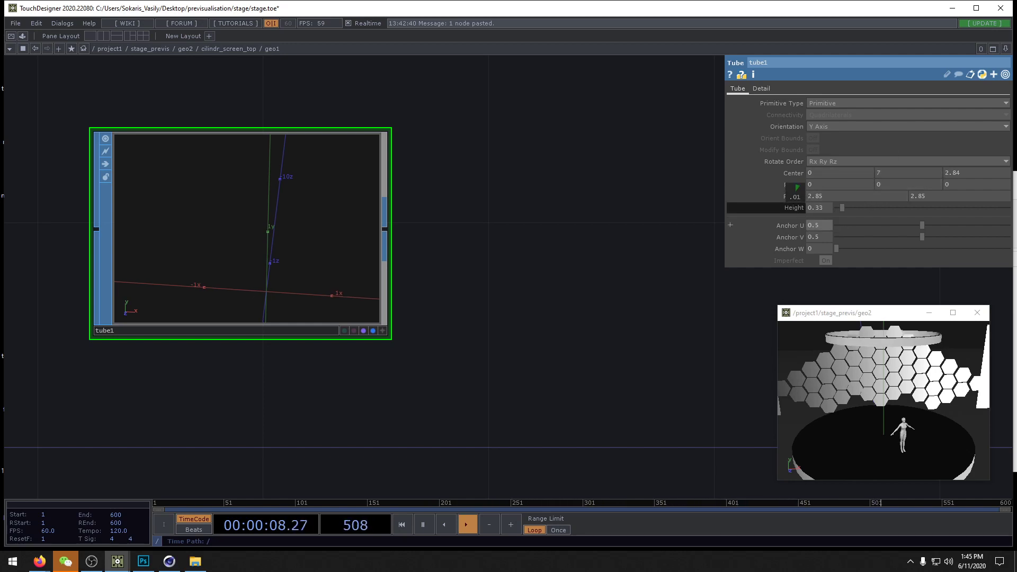
pyautogui.moveTo(886, 173); pyautogui.dragTo(895, 195, button='middle')
pyautogui.moveTo(885, 159); pyautogui.dragTo(805, 193, button='middle')
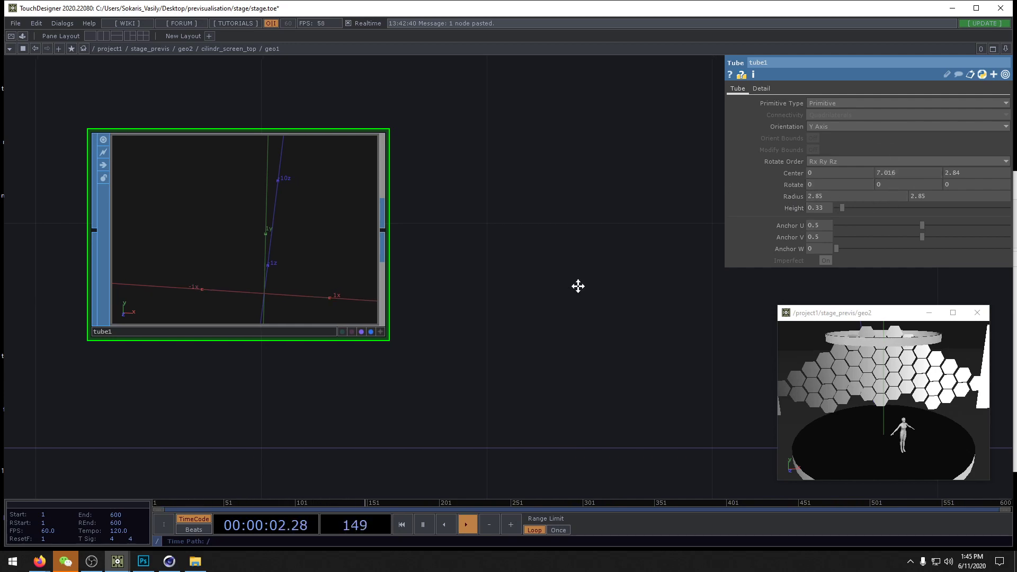
# Step: Delete cilinder_screen_1 from cilindr_screen_top and move geo1 into its place
pyautogui.scroll(-4, 593, 294)
pyautogui.scroll(-6, 614, 351)
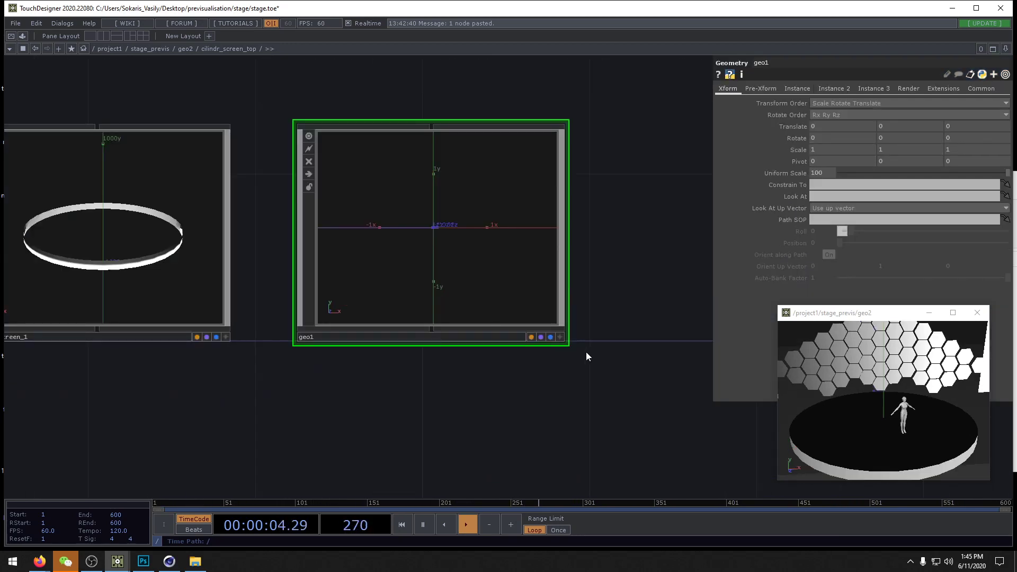
pyautogui.moveTo(912, 440); pyautogui.dragTo(904, 407)
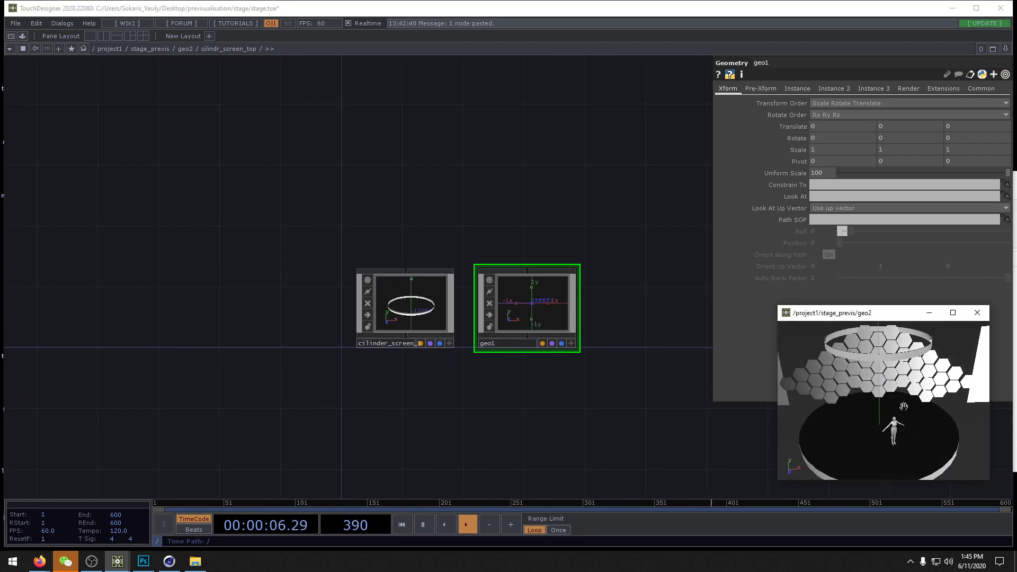
pyautogui.moveTo(617, 397); pyautogui.dragTo(559, 396)
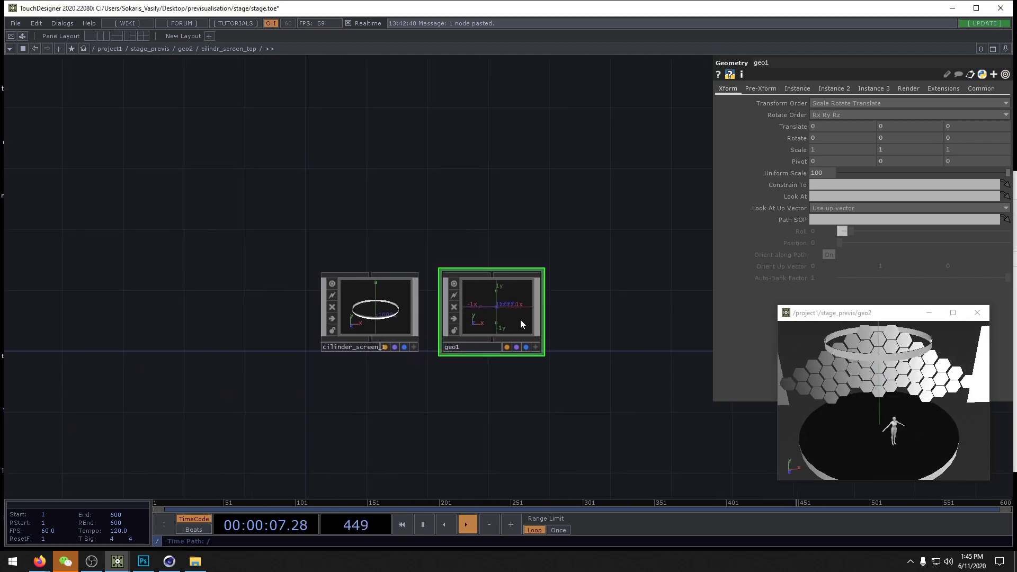
pyautogui.click(384, 318)
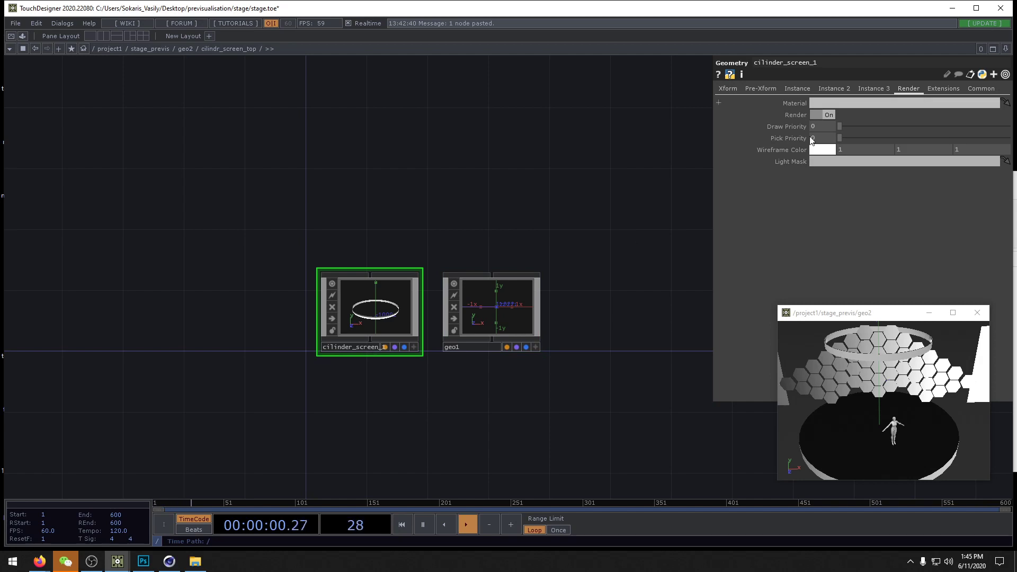
pyautogui.press('u')
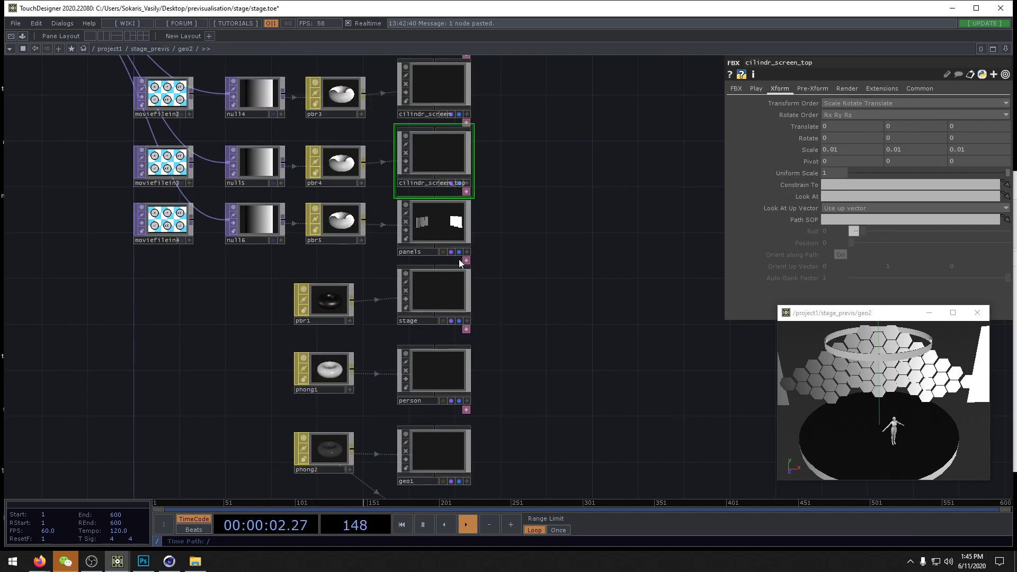
pyautogui.press('i')
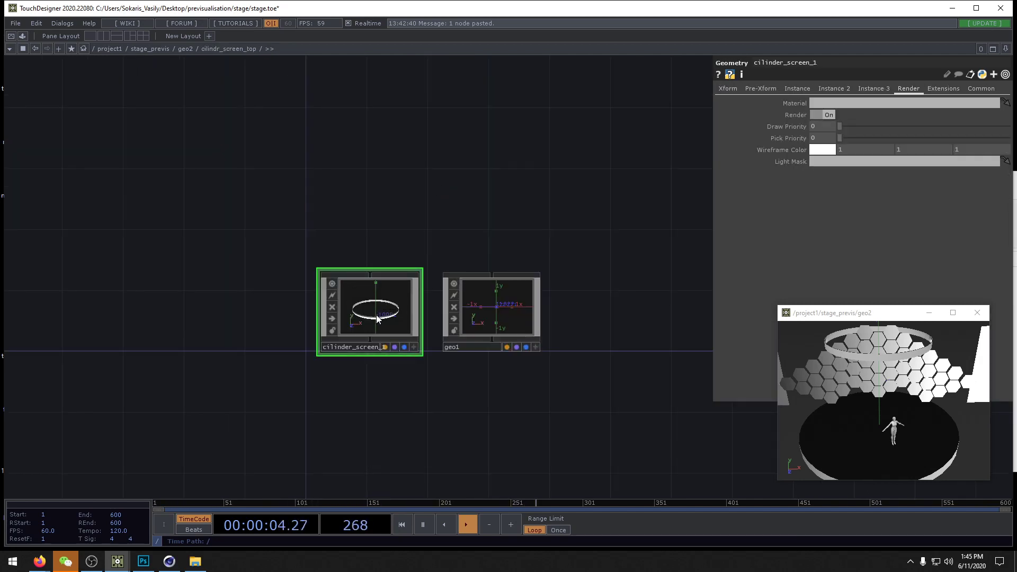
pyautogui.press('Delete')
pyautogui.moveTo(510, 307); pyautogui.dragTo(396, 307)
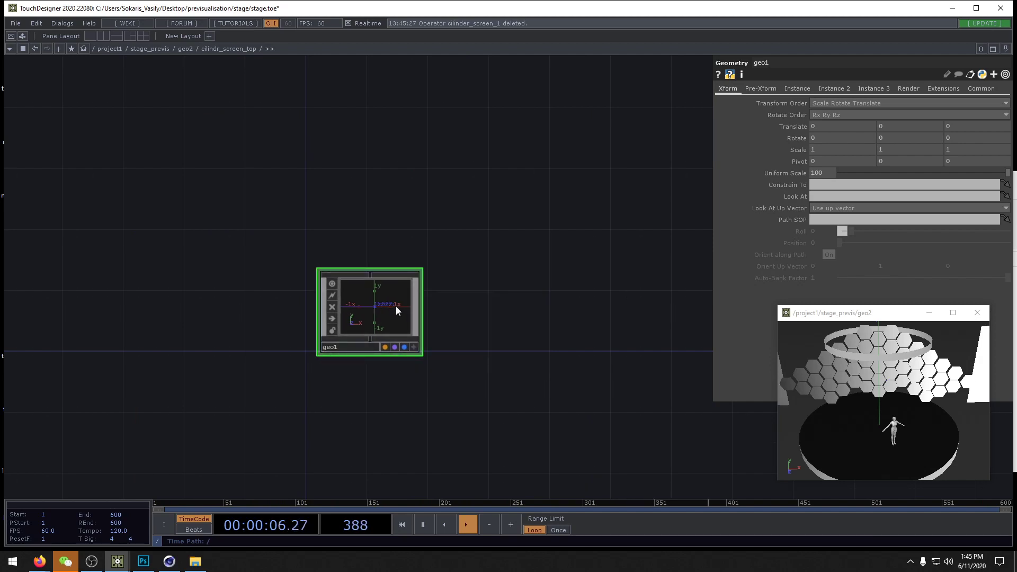
# Step: Inspect the viewer and the Plane_2_0 geometry inside panels, including its Render parameters, and return to geo2
pyautogui.press('u')
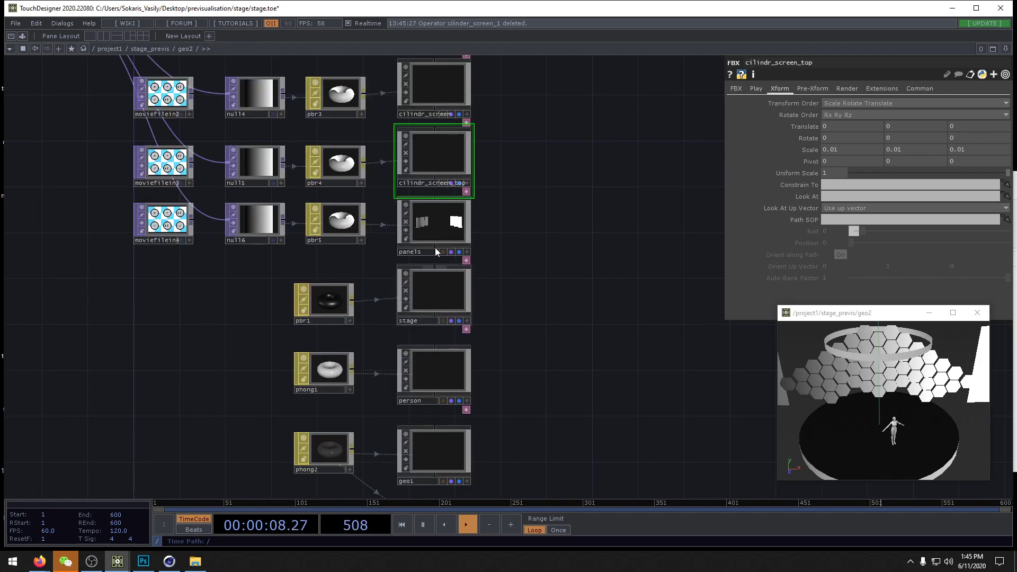
pyautogui.click(435, 249)
pyautogui.moveTo(975, 420); pyautogui.dragTo(973, 419)
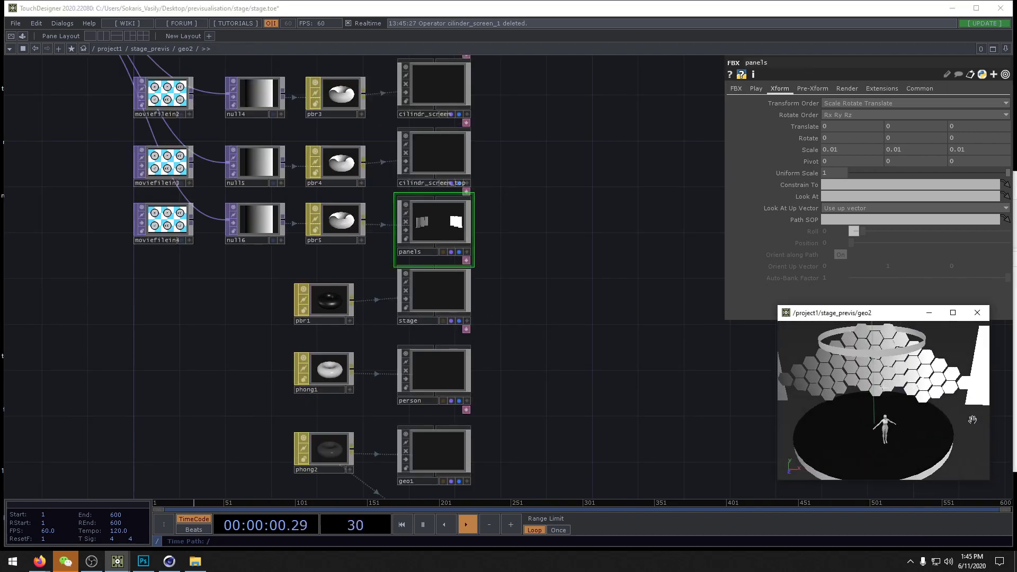
pyautogui.press('i')
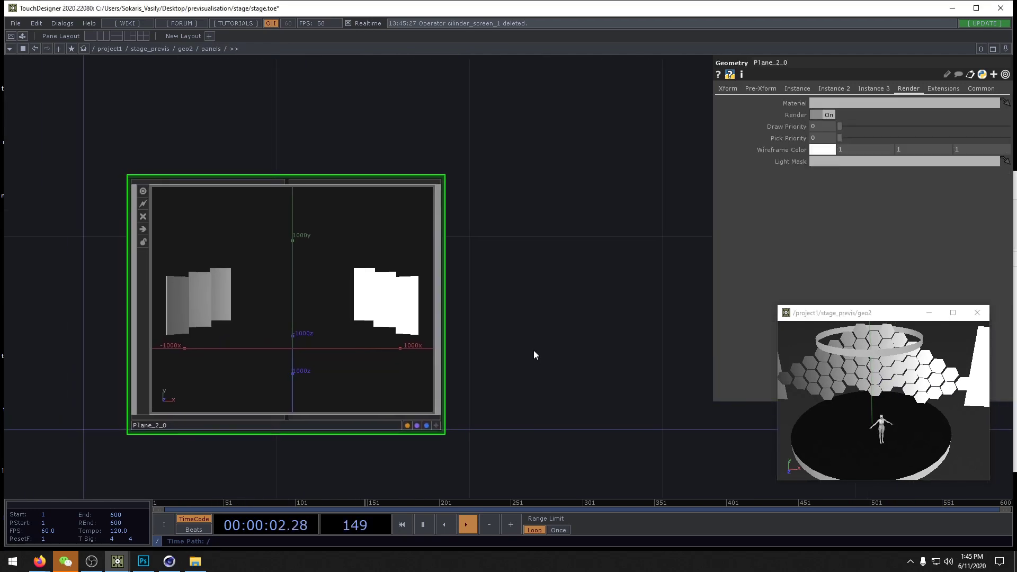
pyautogui.press('u')
# Step: Check the Render parameters of geo1 inside cilindr_screen_top and go into geo1
pyautogui.click(429, 159)
pyautogui.press('i')
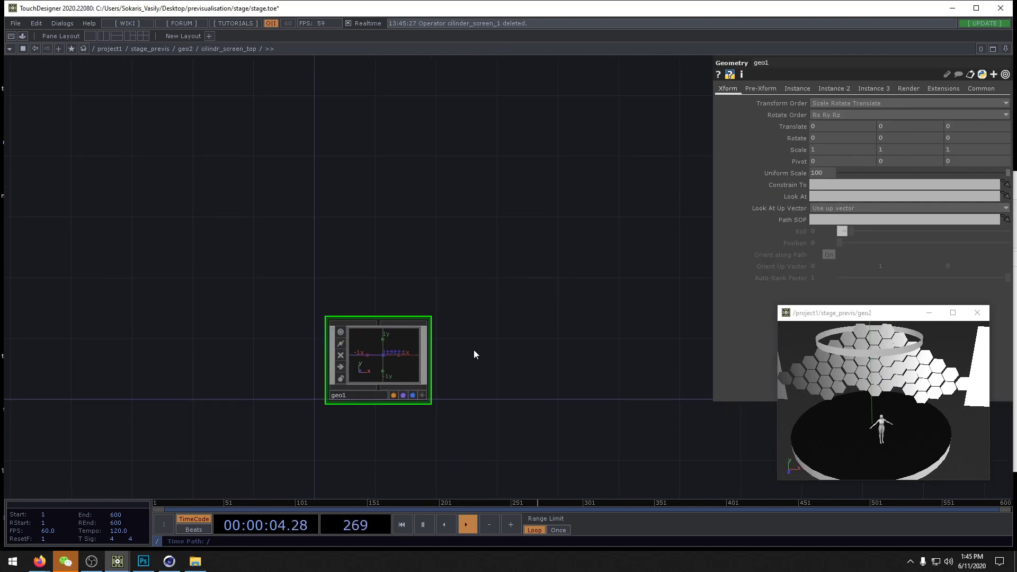
pyautogui.click(909, 88)
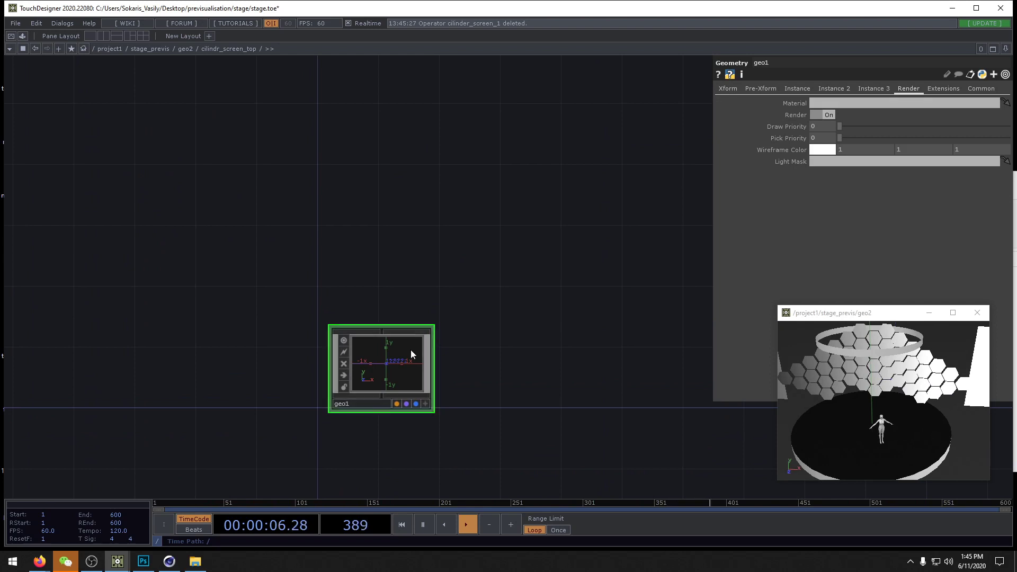
pyautogui.press('i')
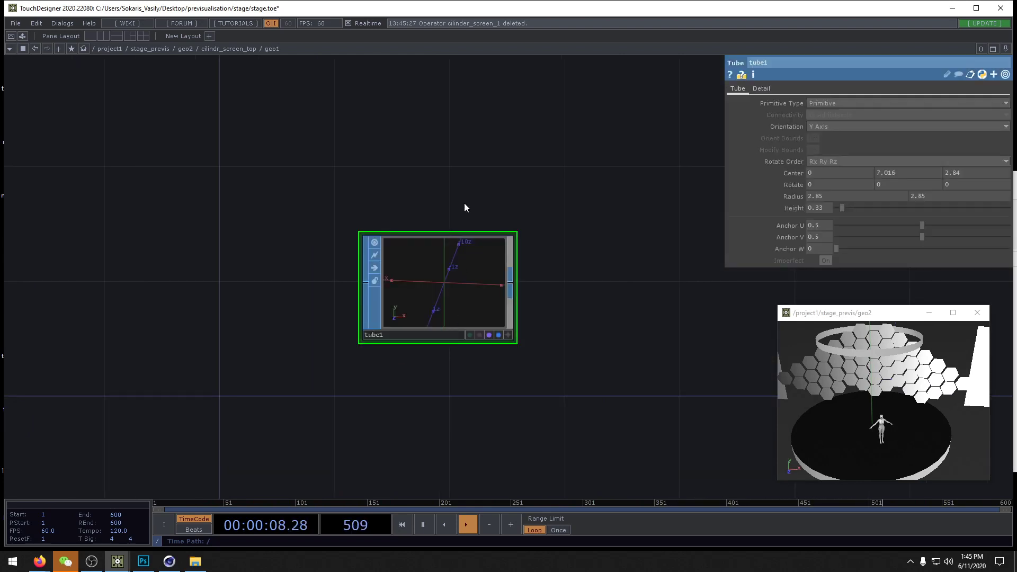
# Step: Add a Null SOP after tube1 inside the geo1 component of cilindr_screen_top
pyautogui.press('u')
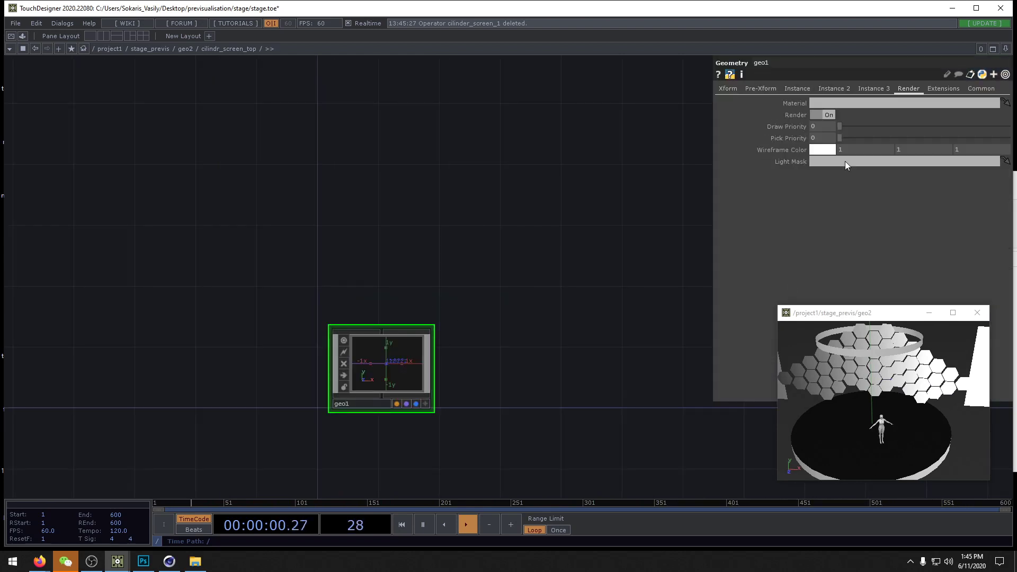
pyautogui.press('i')
pyautogui.moveTo(459, 313); pyautogui.dragTo(390, 296)
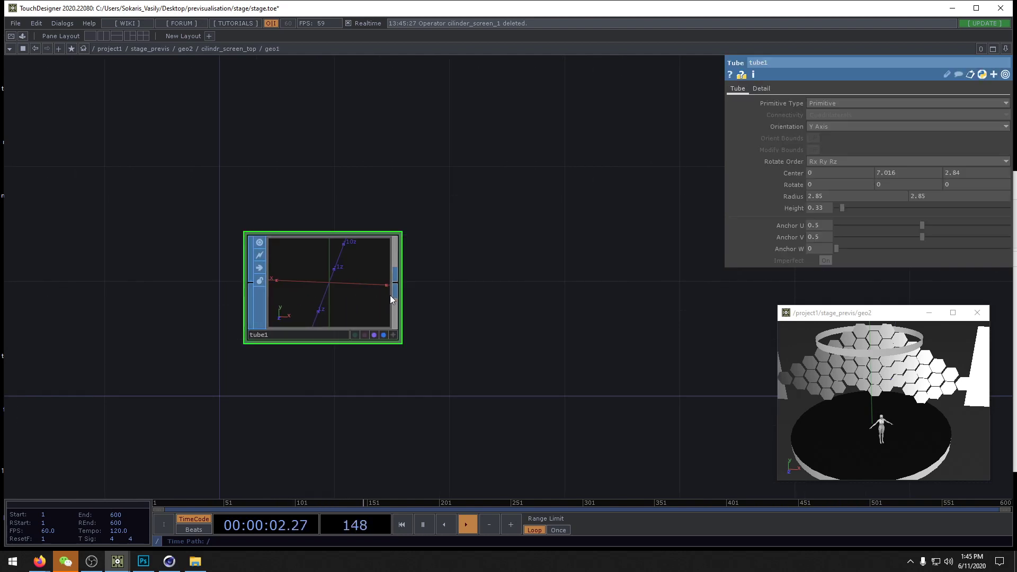
pyautogui.rightClick(397, 285)
pyautogui.click(381, 286)
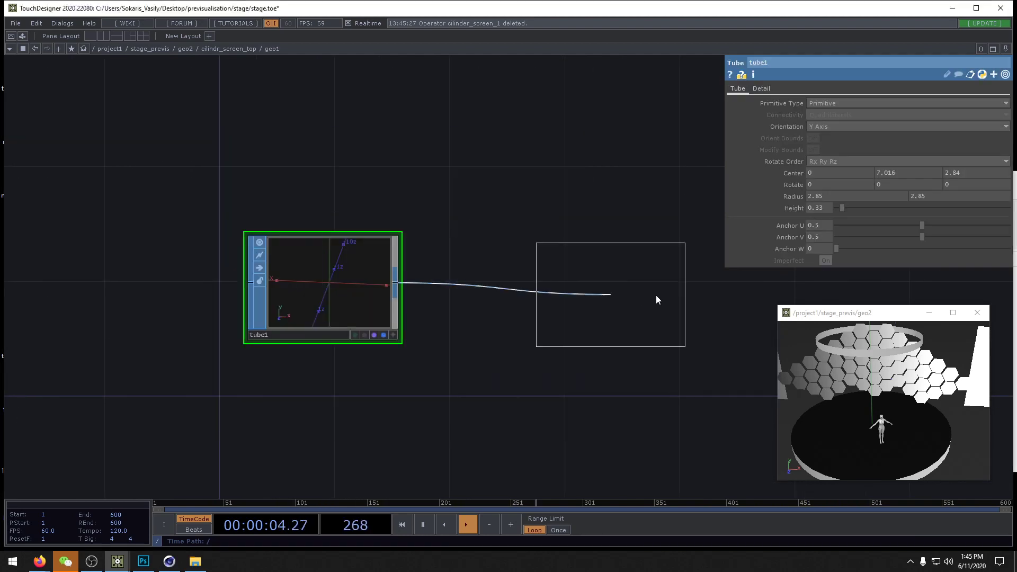
pyautogui.click(646, 290)
# Step: Turn on the render and display flags of null1 and turn them off on tube1
pyautogui.click(690, 335)
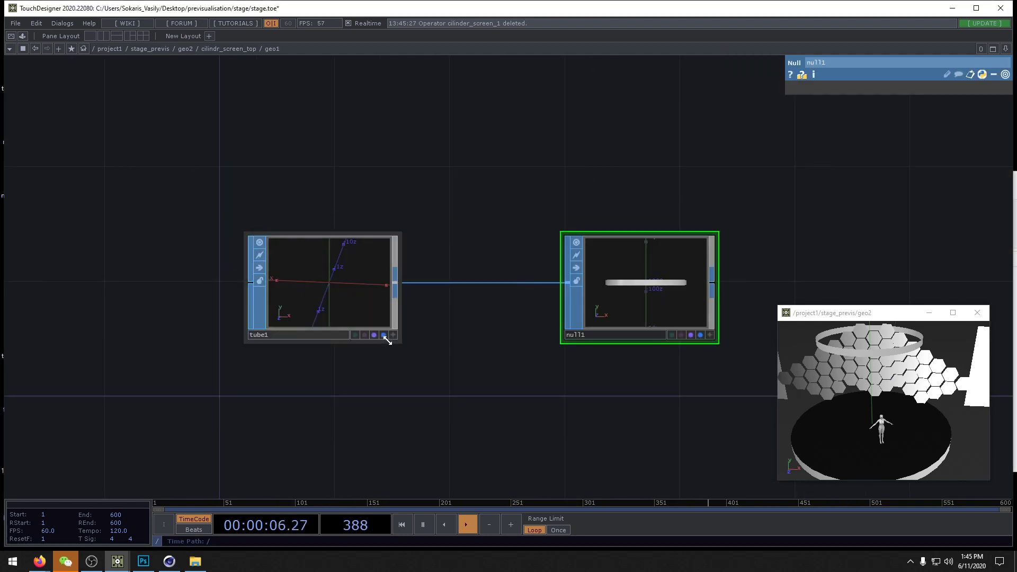
pyautogui.click(384, 335)
pyautogui.click(373, 336)
pyautogui.moveTo(471, 349); pyautogui.dragTo(434, 362)
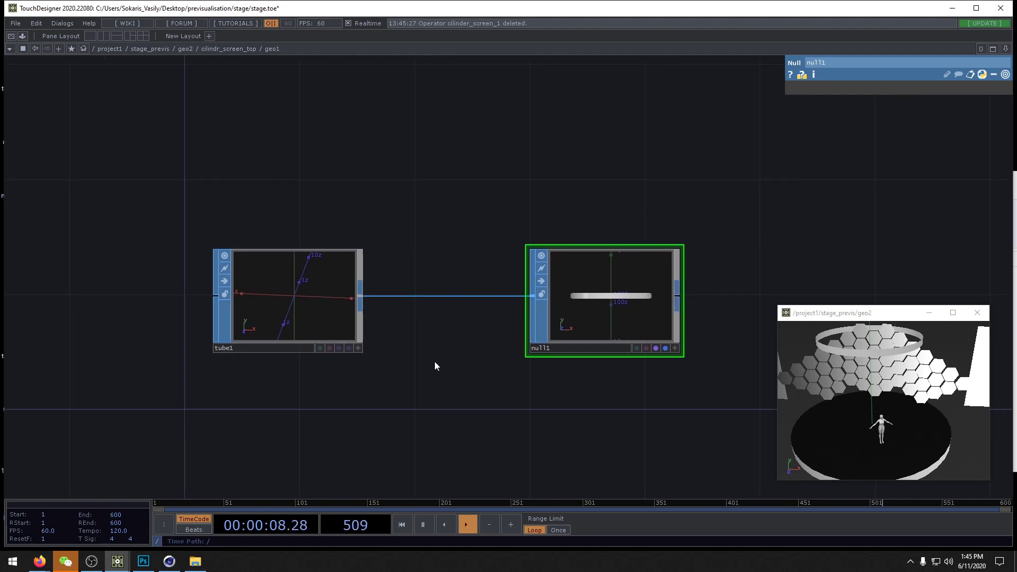
# Step: Try a Texture SOP between tube1 and null1, spacing out the nodes, and delete it again
pyautogui.rightClick(437, 295)
pyautogui.click(447, 281)
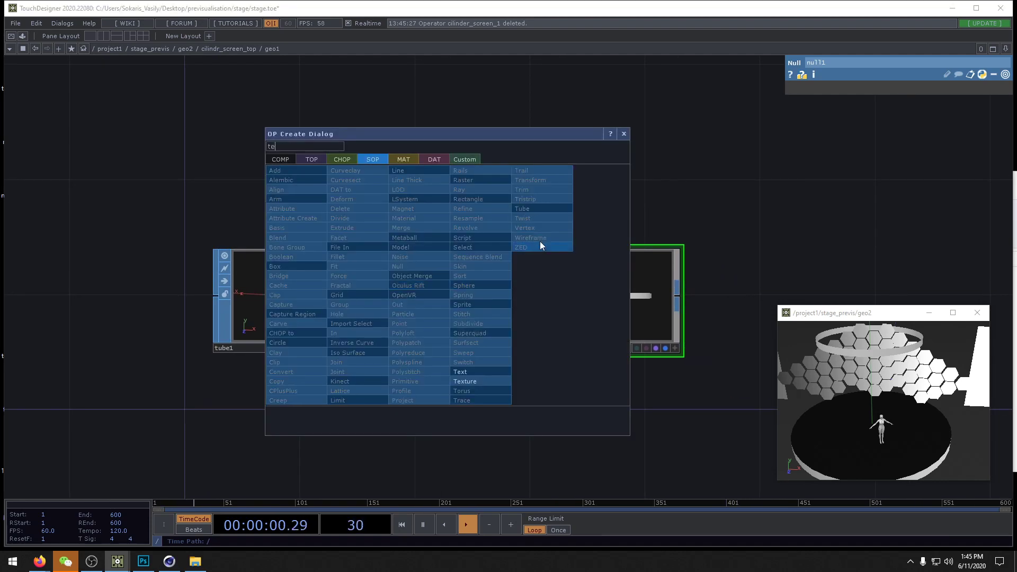
pyautogui.click(479, 381)
pyautogui.click(461, 302)
pyautogui.moveTo(327, 311); pyautogui.dragTo(242, 311)
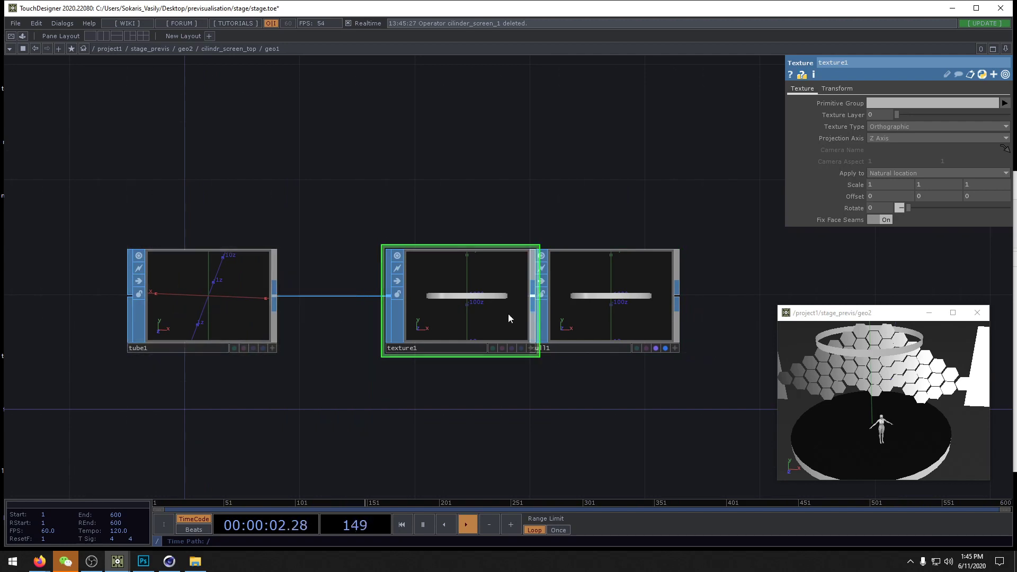
pyautogui.moveTo(508, 314); pyautogui.dragTo(437, 313)
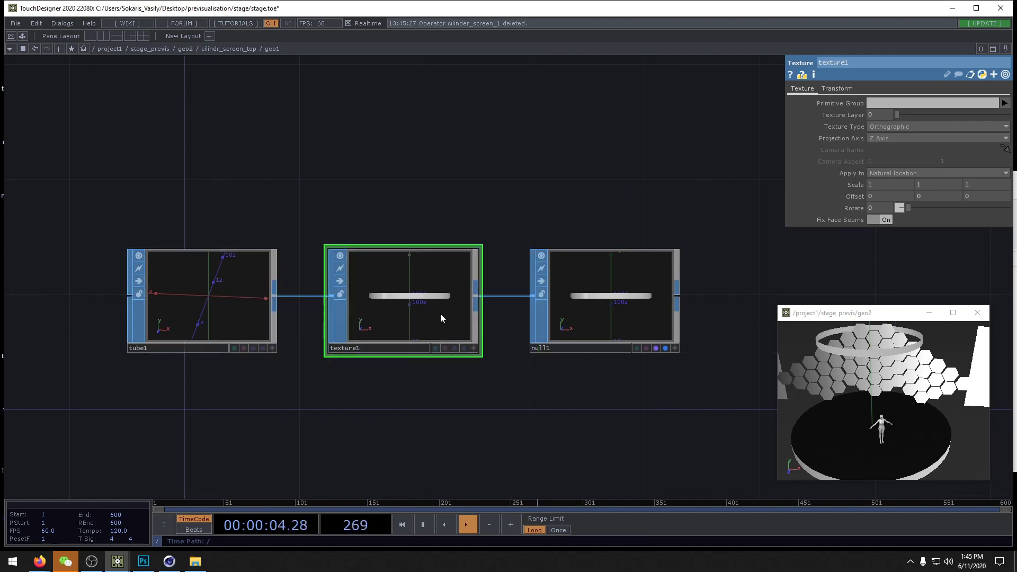
pyautogui.press('Delete')
# Step: Return to geo2 and inspect the ring in the cilindr_screen_top node viewer, homing and orbiting its view
pyautogui.moveTo(882, 439)
pyautogui.mouseDown()
pyautogui.moveTo(876, 422)
pyautogui.moveTo(877, 439)
pyautogui.mouseUp()
pyautogui.scroll(-3, 499, 409)
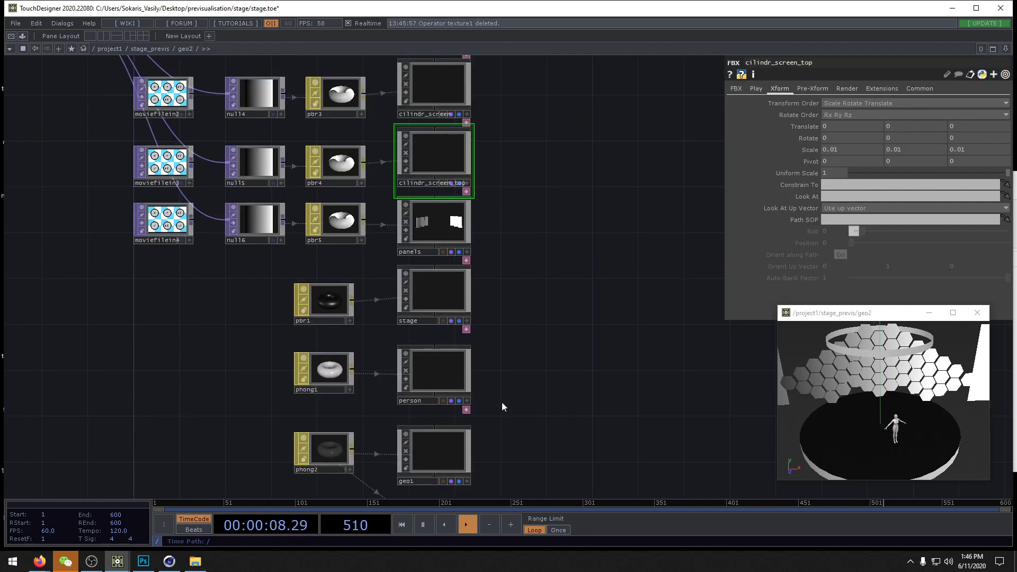
pyautogui.scroll(5, 501, 402)
pyautogui.scroll(1, 477, 269)
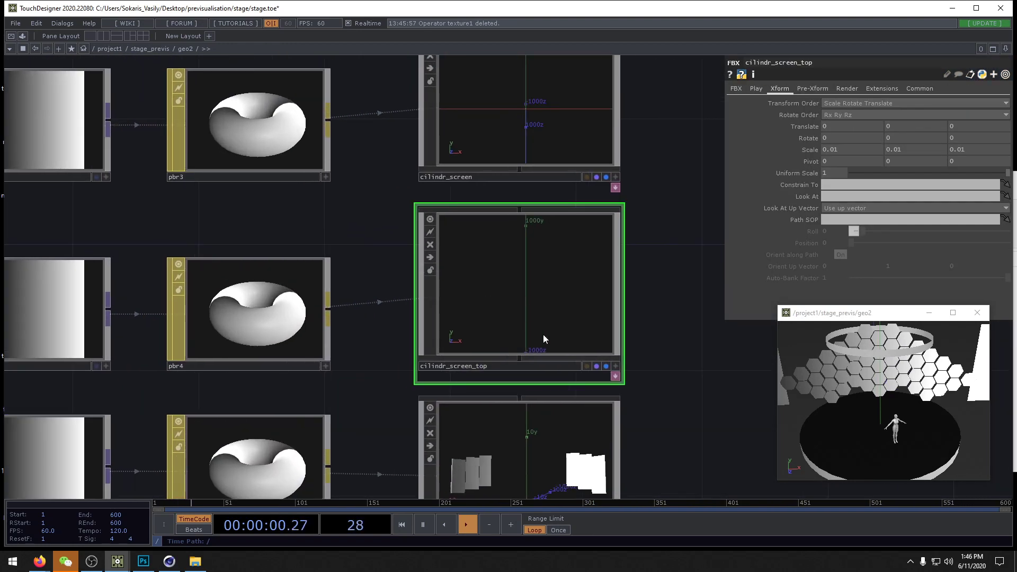
pyautogui.click(615, 365)
pyautogui.press('h')
pyautogui.moveTo(528, 288); pyautogui.dragTo(542, 320)
pyautogui.moveTo(598, 358); pyautogui.dragTo(571, 358)
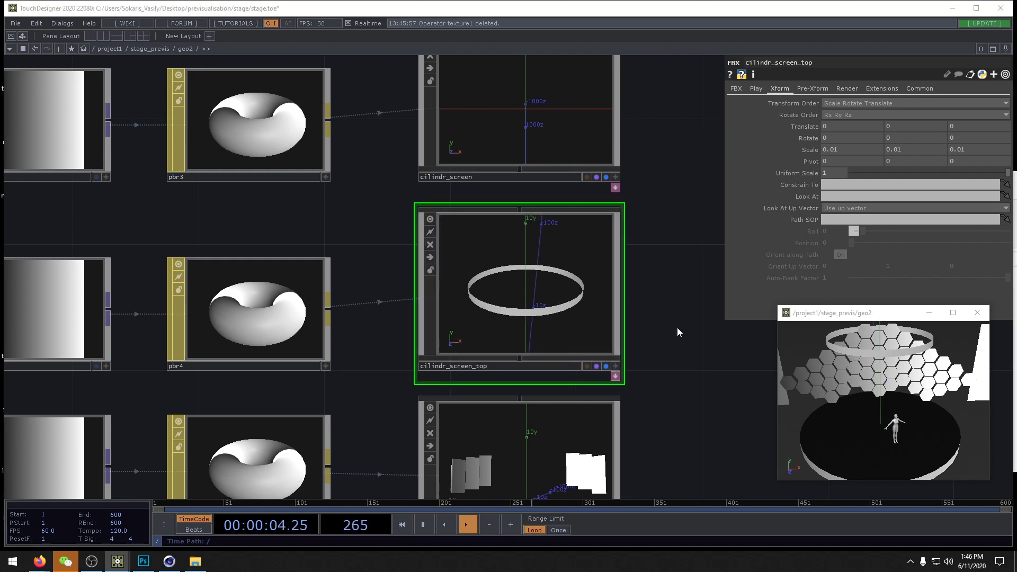
# Step: Test a new Constant material on cilindr_screen_top and reassign pbr4 to it
pyautogui.press('Tab')
pyautogui.click(633, 205)
pyautogui.click(526, 219)
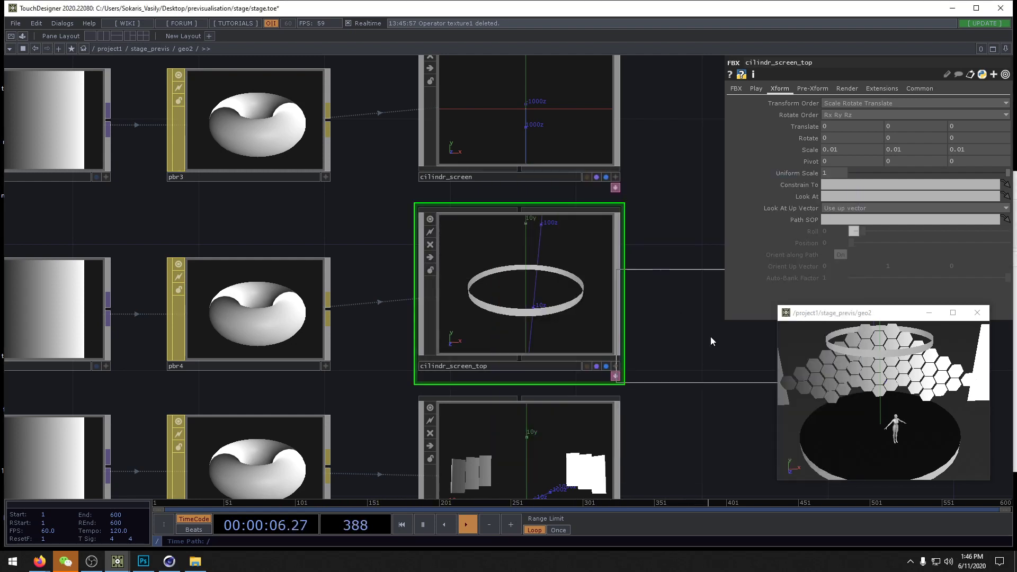
pyautogui.click(726, 360)
pyautogui.moveTo(726, 360); pyautogui.dragTo(499, 286)
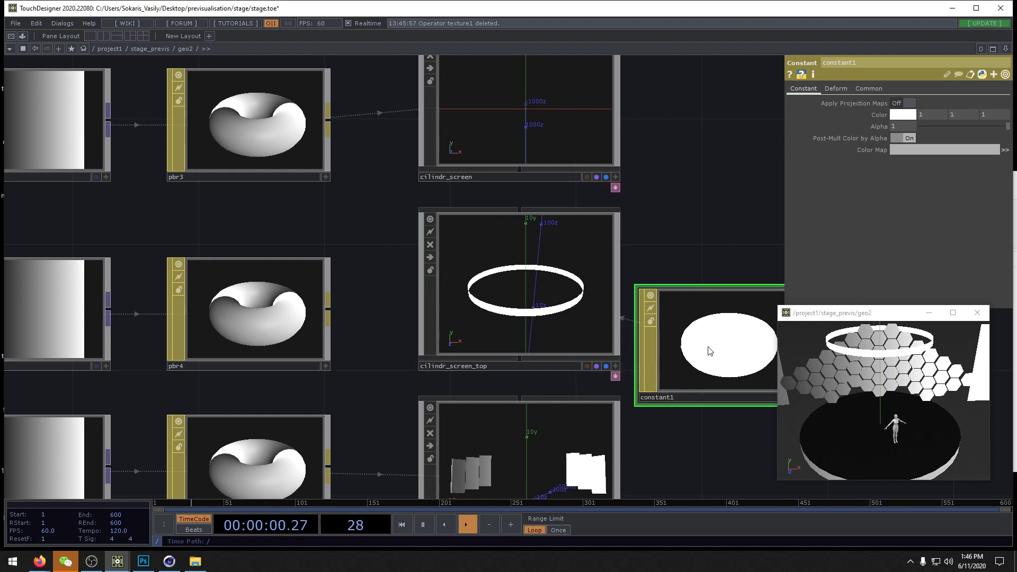
pyautogui.moveTo(254, 312)
pyautogui.mouseDown()
pyautogui.moveTo(392, 312)
pyautogui.moveTo(541, 293)
pyautogui.mouseUp()
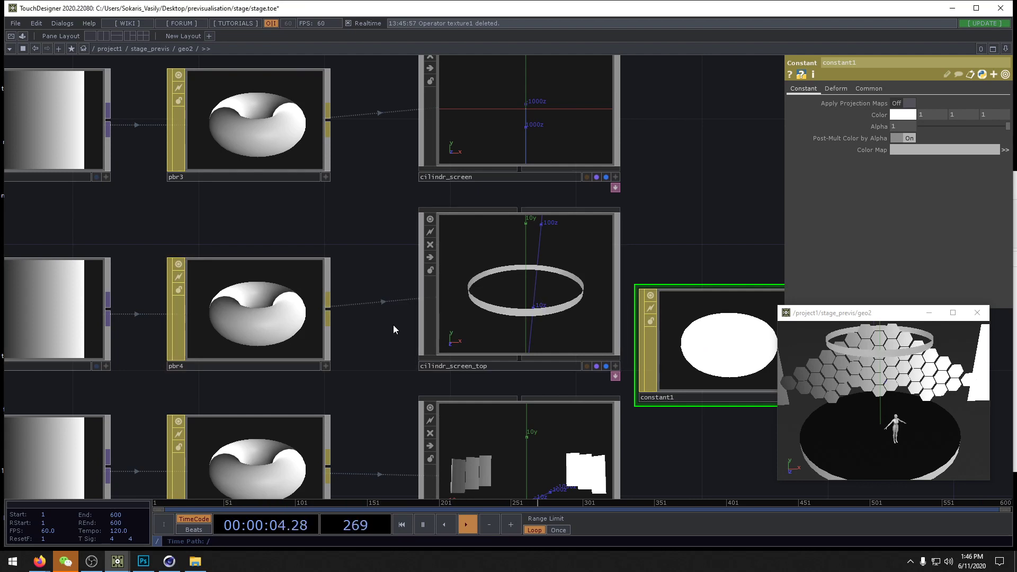
# Step: Set tube1's Primitive Type to Polygon inside geo1 and check the ring in the stage viewer
pyautogui.doubleClick(549, 309)
pyautogui.doubleClick(405, 360)
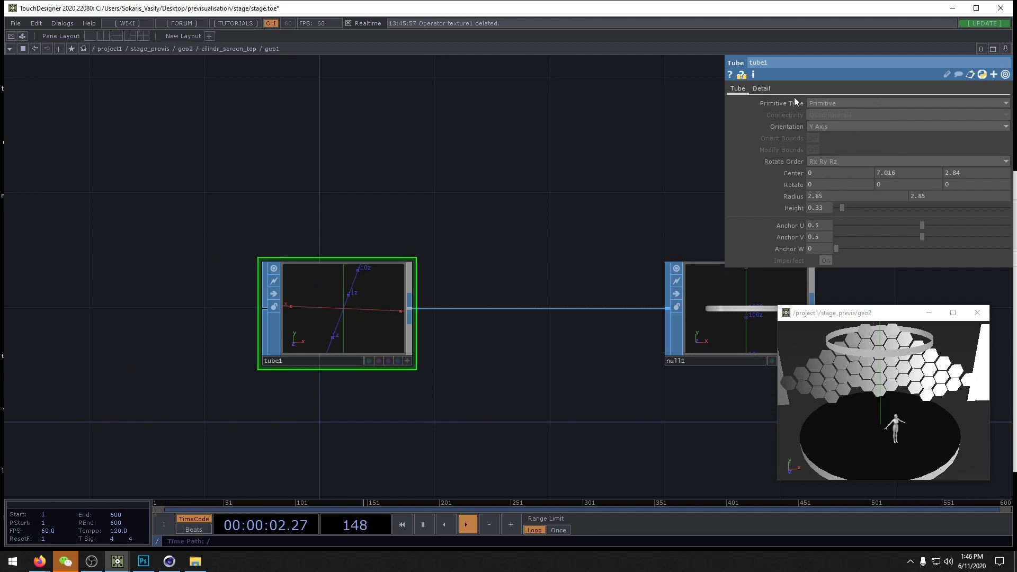
pyautogui.click(839, 105)
pyautogui.click(824, 122)
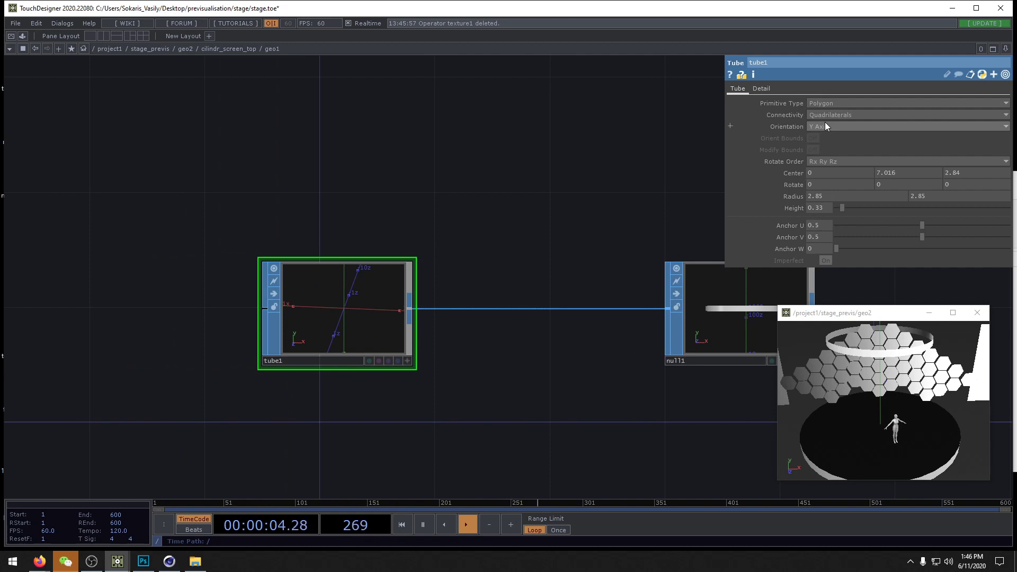
pyautogui.moveTo(720, 402); pyautogui.dragTo(653, 403)
pyautogui.moveTo(847, 403)
pyautogui.mouseDown()
pyautogui.moveTo(878, 396)
pyautogui.moveTo(882, 413)
pyautogui.moveTo(854, 402)
pyautogui.mouseUp()
# Step: Try the Primitive and NURBS types on tube1 and return its Primitive Type to Polygon
pyautogui.click(827, 105)
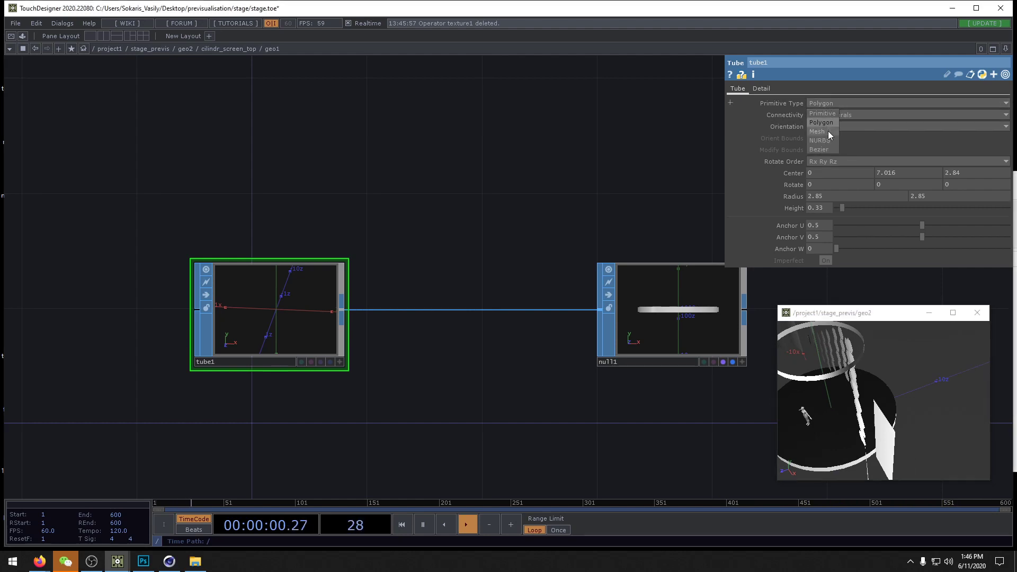
pyautogui.click(829, 113)
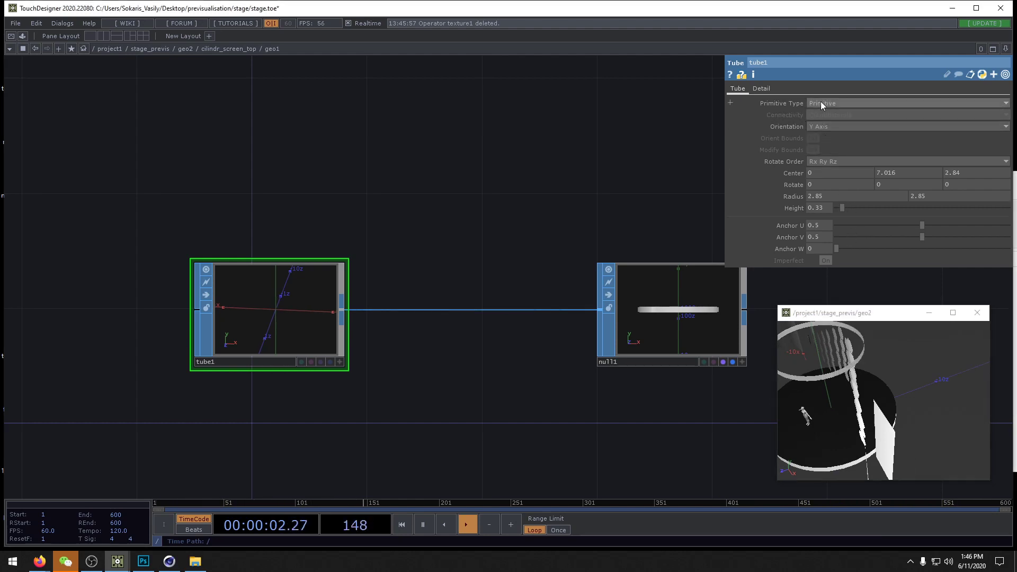
pyautogui.click(821, 103)
pyautogui.click(823, 140)
pyautogui.click(826, 101)
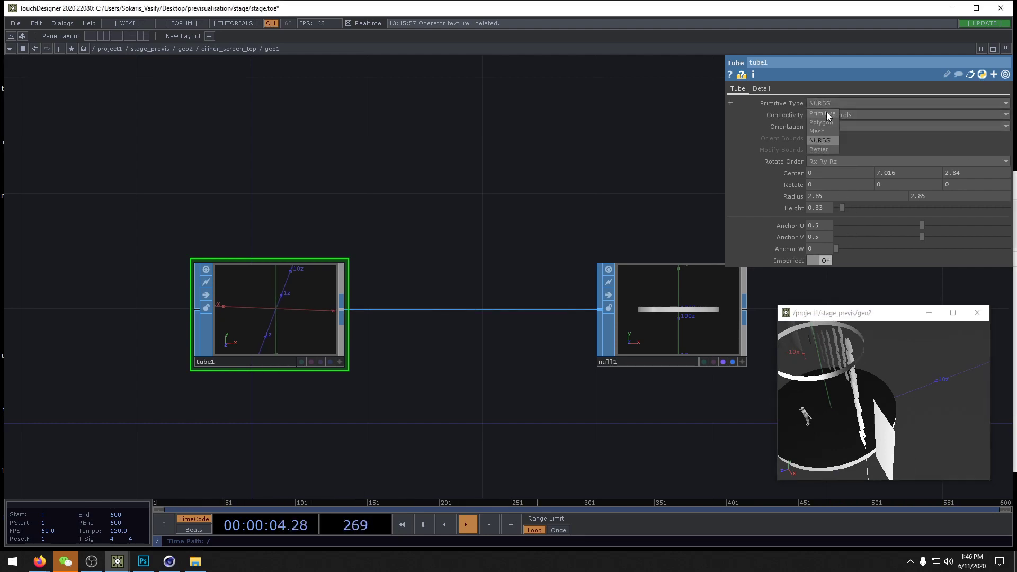
pyautogui.click(828, 115)
pyautogui.click(827, 102)
pyautogui.click(822, 122)
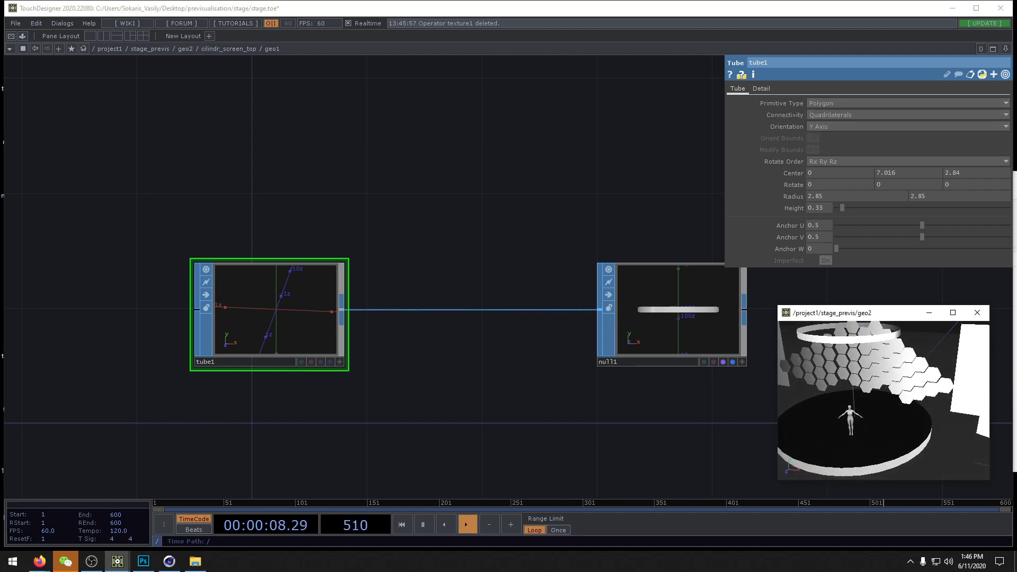
# Step: Set tube1's detail to 2 rows and 31 columns and turn off Compute Normals
pyautogui.click(766, 88)
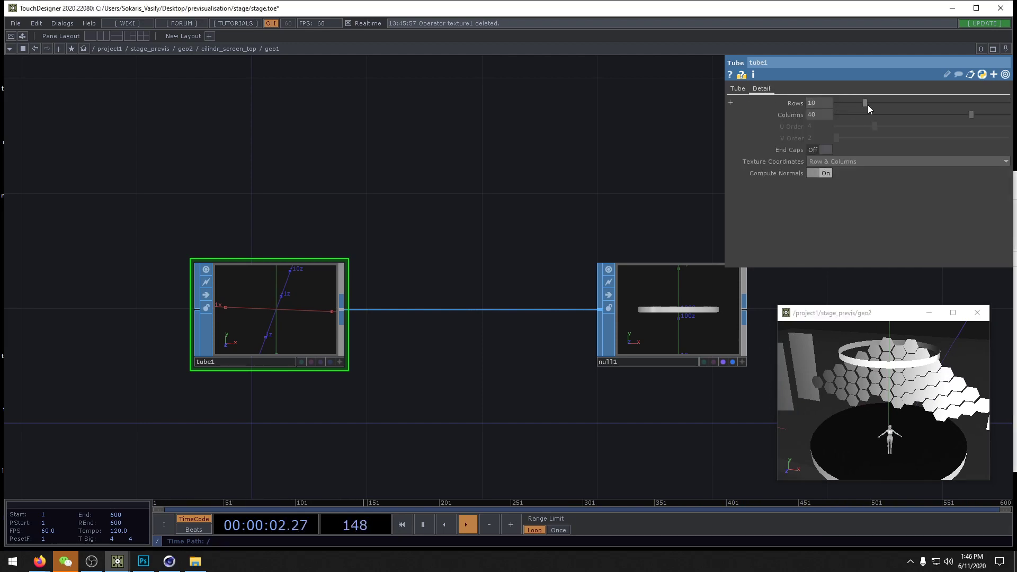
pyautogui.moveTo(932, 116)
pyautogui.mouseDown()
pyautogui.moveTo(811, 116)
pyautogui.moveTo(915, 120)
pyautogui.mouseUp()
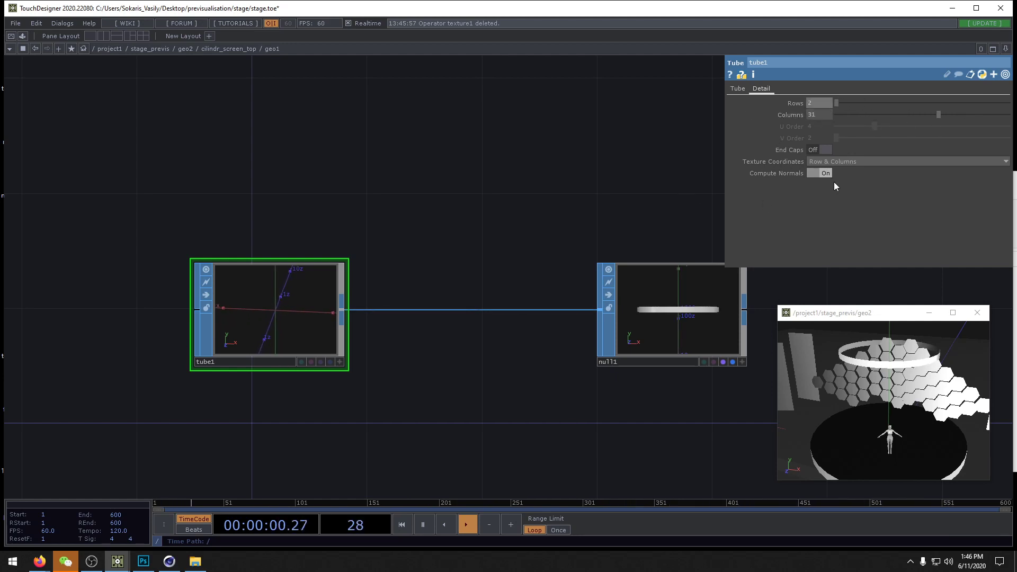
pyautogui.click(819, 171)
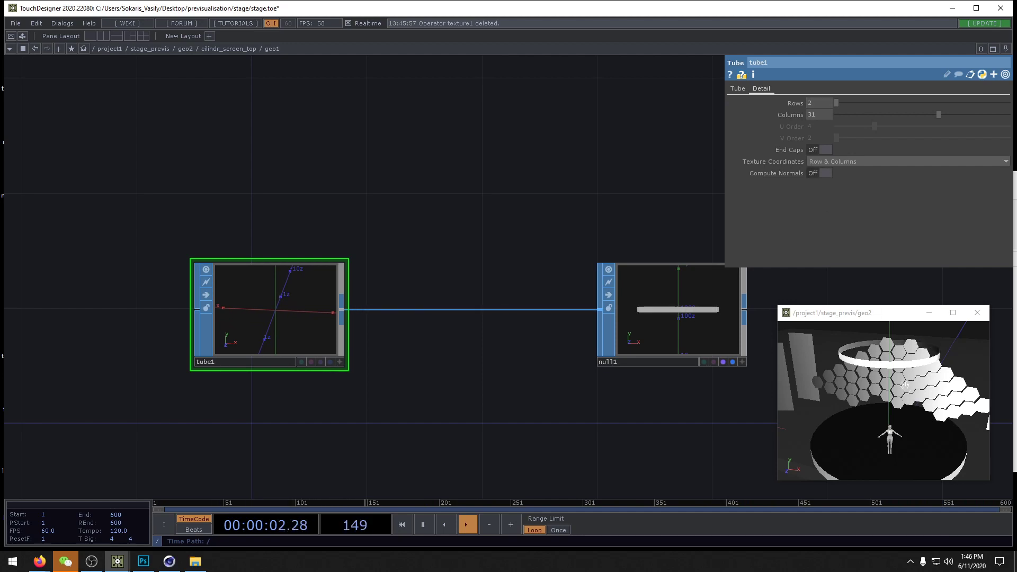
pyautogui.moveTo(905, 384)
pyautogui.mouseDown()
pyautogui.moveTo(974, 383)
pyautogui.moveTo(902, 394)
pyautogui.mouseUp()
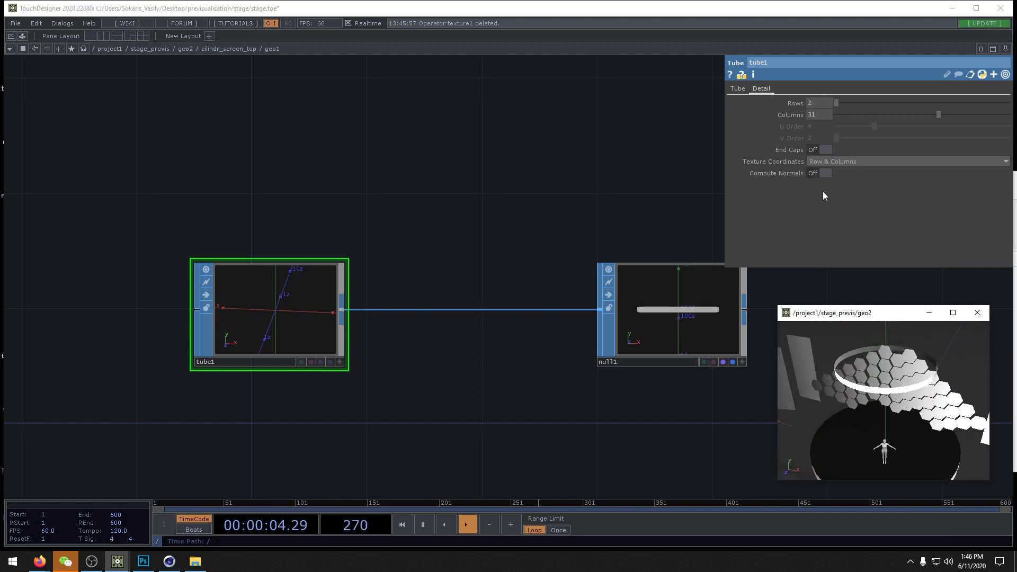
pyautogui.click(737, 88)
# Step: Insert a Texture SOP between tube1 and null1
pyautogui.rightClick(481, 309)
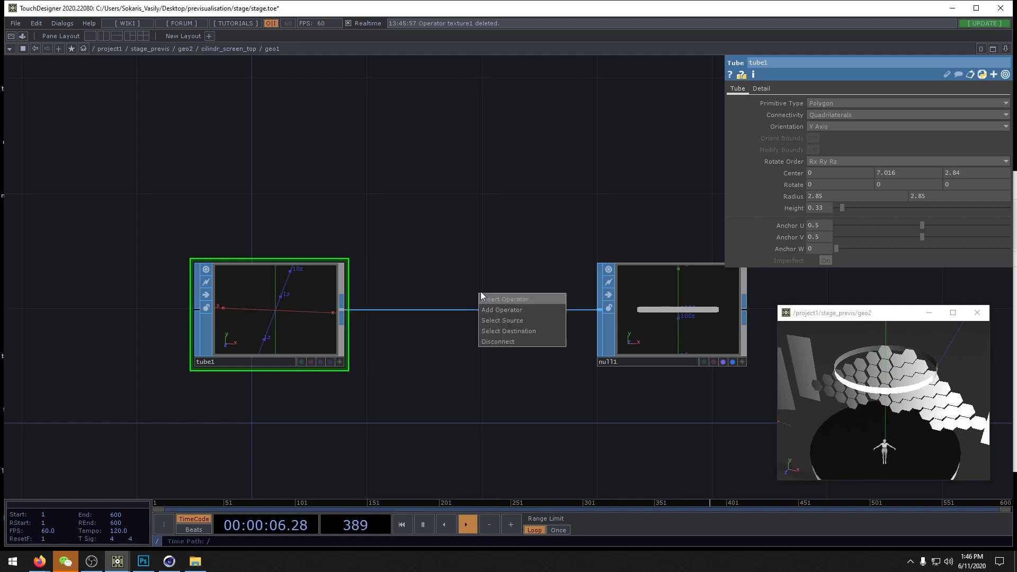
pyautogui.click(488, 299)
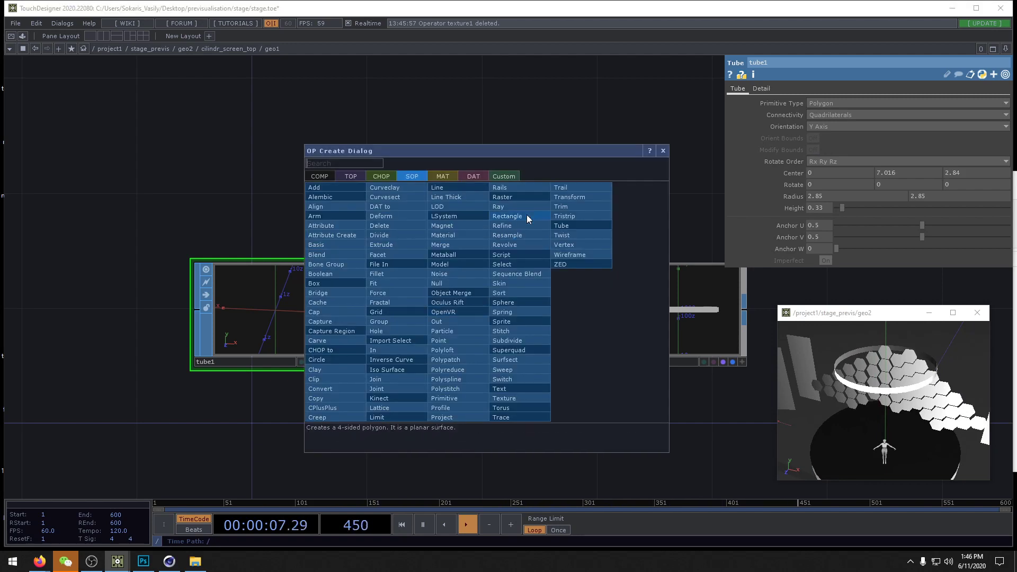
pyautogui.click(514, 398)
pyautogui.click(471, 316)
# Step: Try the Cylindrical texture type on texture1 with its Projection Axis set to Y Axis
pyautogui.click(897, 126)
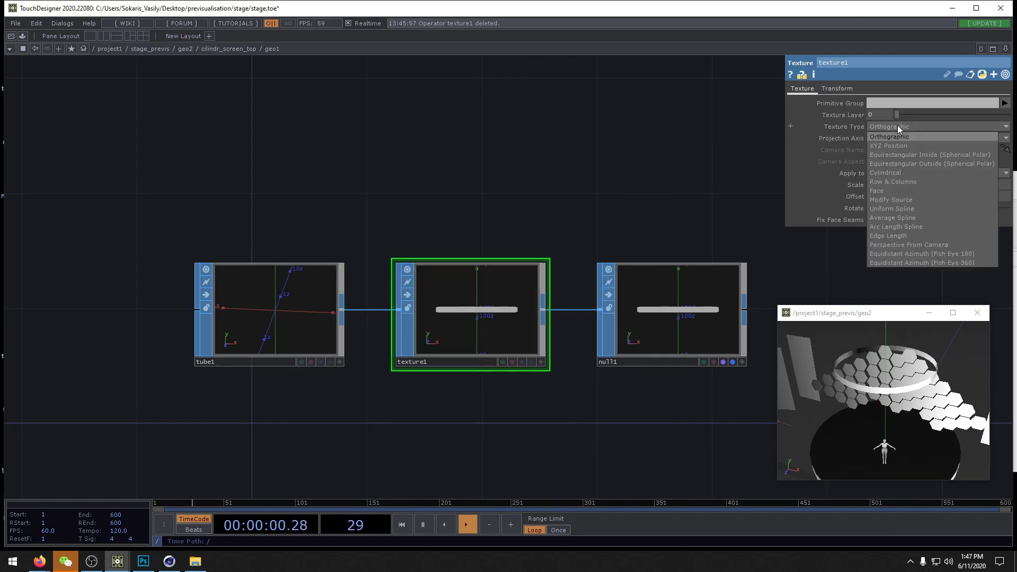
pyautogui.click(891, 173)
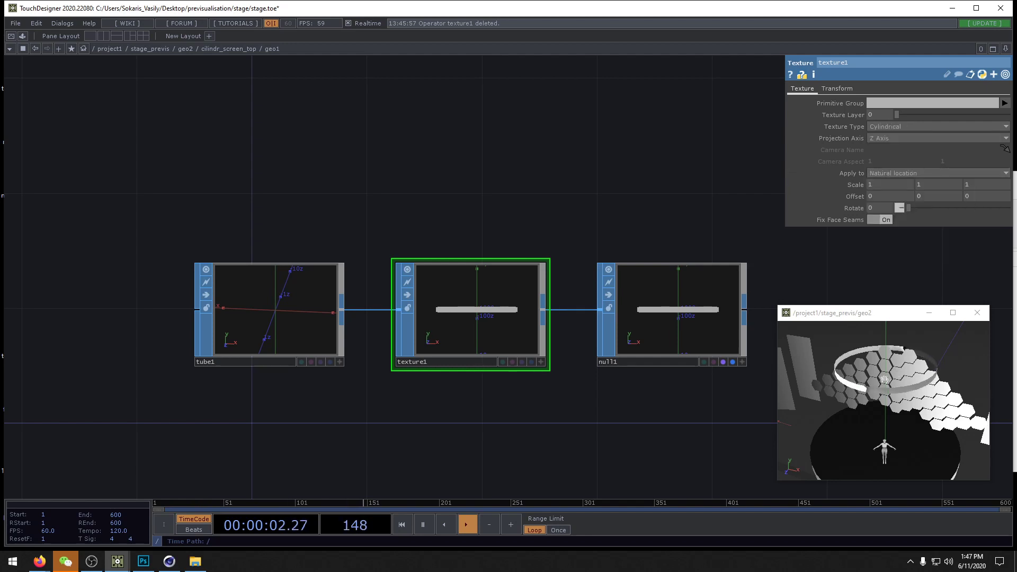
pyautogui.moveTo(883, 379)
pyautogui.mouseDown()
pyautogui.moveTo(864, 377)
pyautogui.moveTo(875, 371)
pyautogui.mouseUp()
pyautogui.click(881, 140)
pyautogui.click(881, 154)
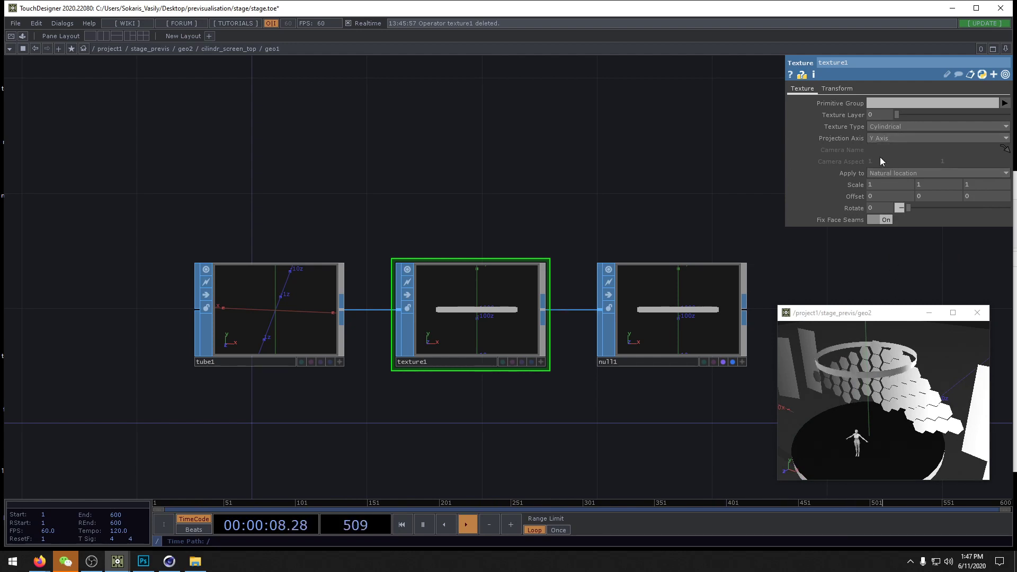
pyautogui.click(879, 156)
pyautogui.moveTo(875, 356)
pyautogui.mouseDown()
pyautogui.moveTo(879, 364)
pyautogui.moveTo(881, 355)
pyautogui.mouseUp()
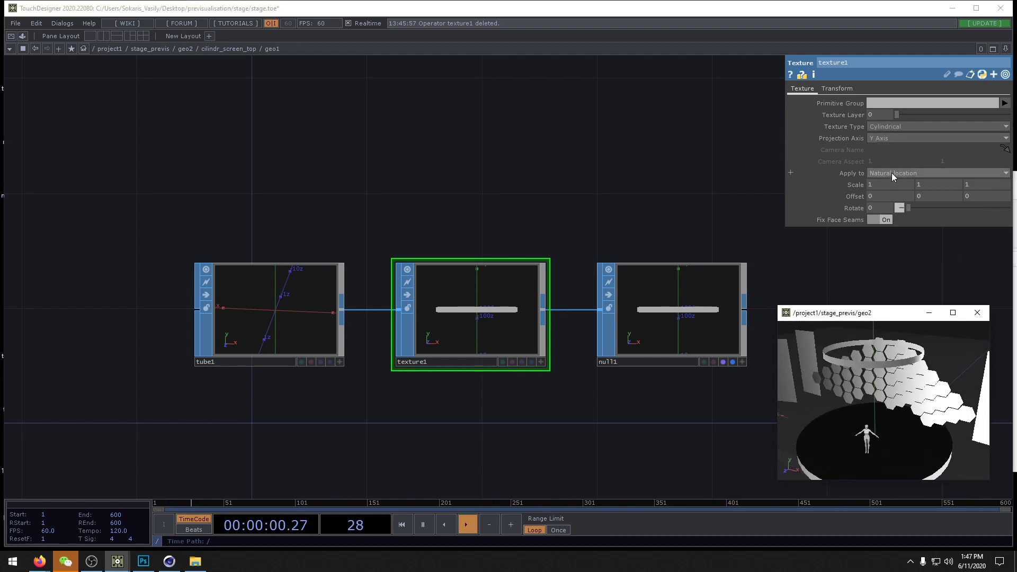
# Step: Set texture1's Projection Axis to Z Axis and try the XYZ Position texture type
pyautogui.click(888, 139)
pyautogui.click(888, 167)
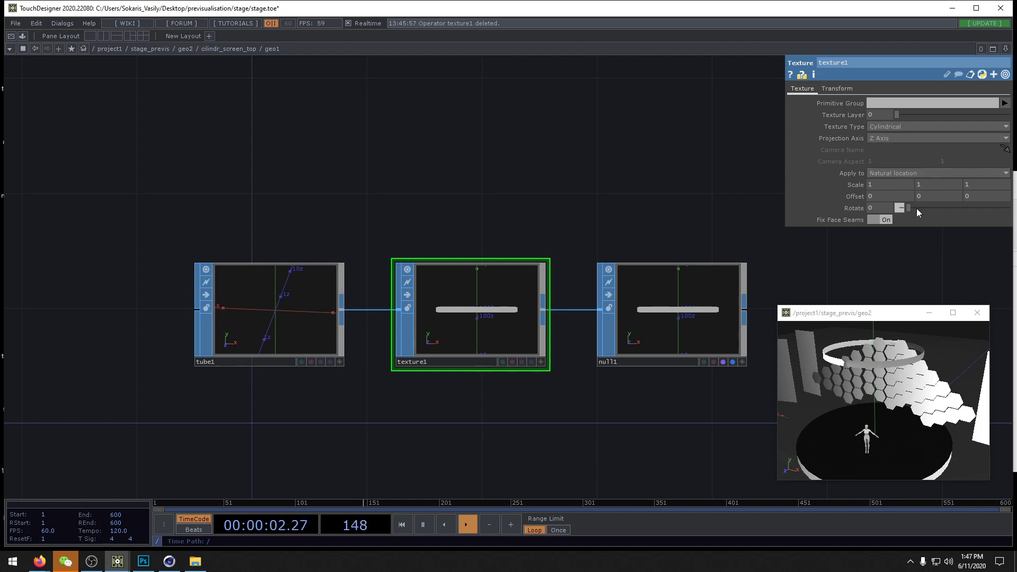
pyautogui.click(894, 126)
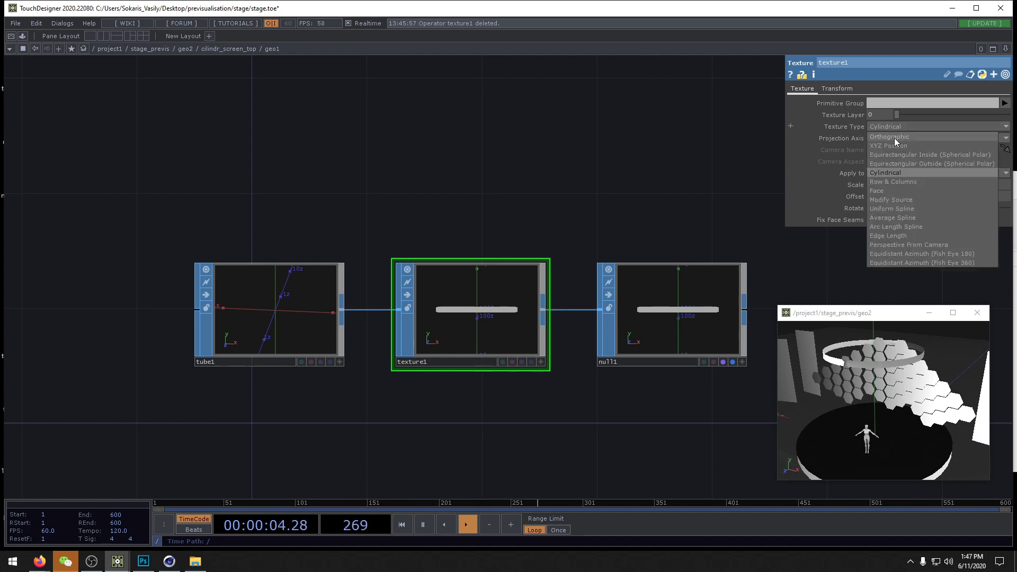
pyautogui.click(896, 145)
# Step: Try the Equirectangular Inside, Equirectangular Outside and Row & Columns texture types on texture1
pyautogui.click(894, 127)
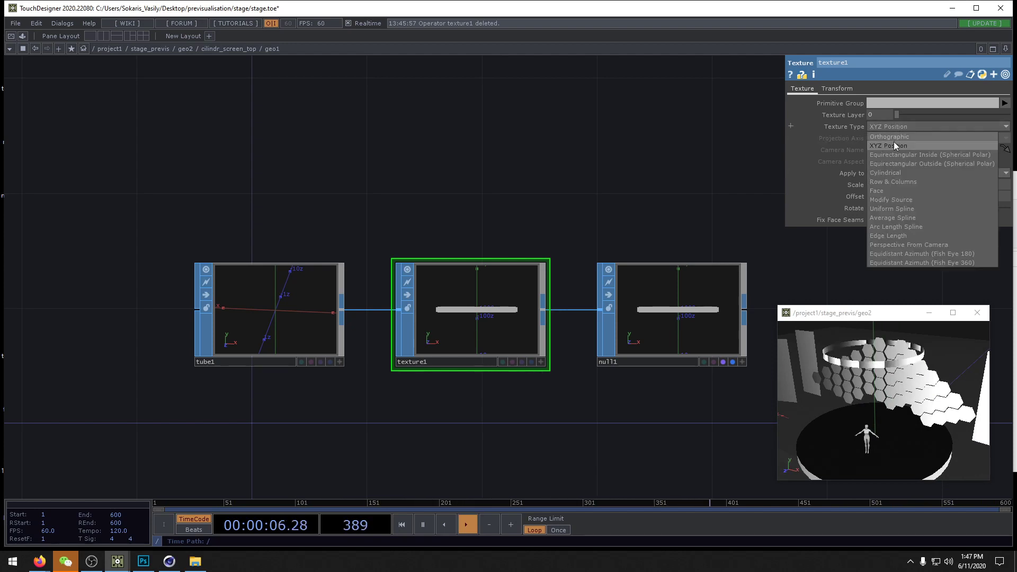
pyautogui.click(894, 158)
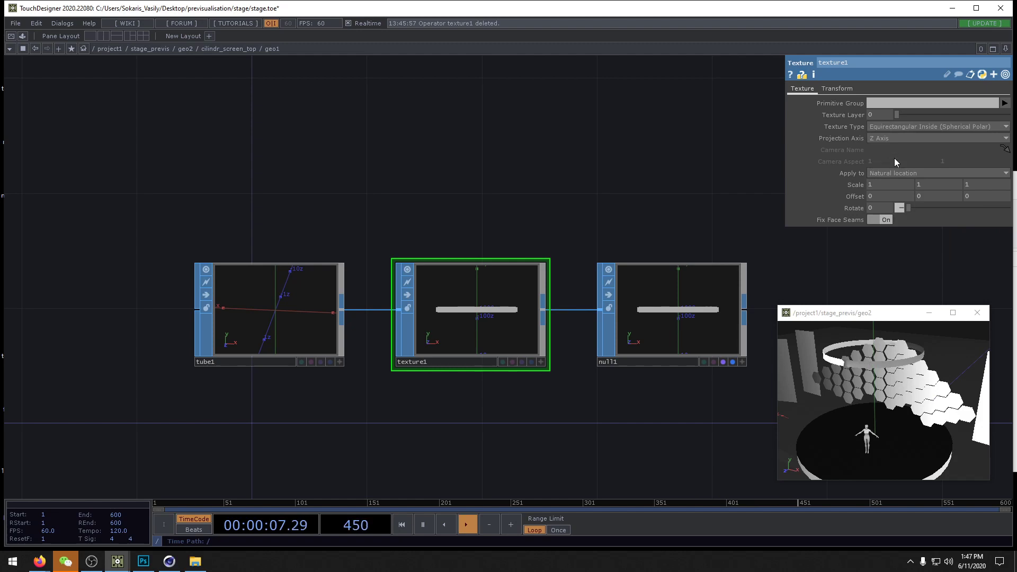
pyautogui.click(897, 126)
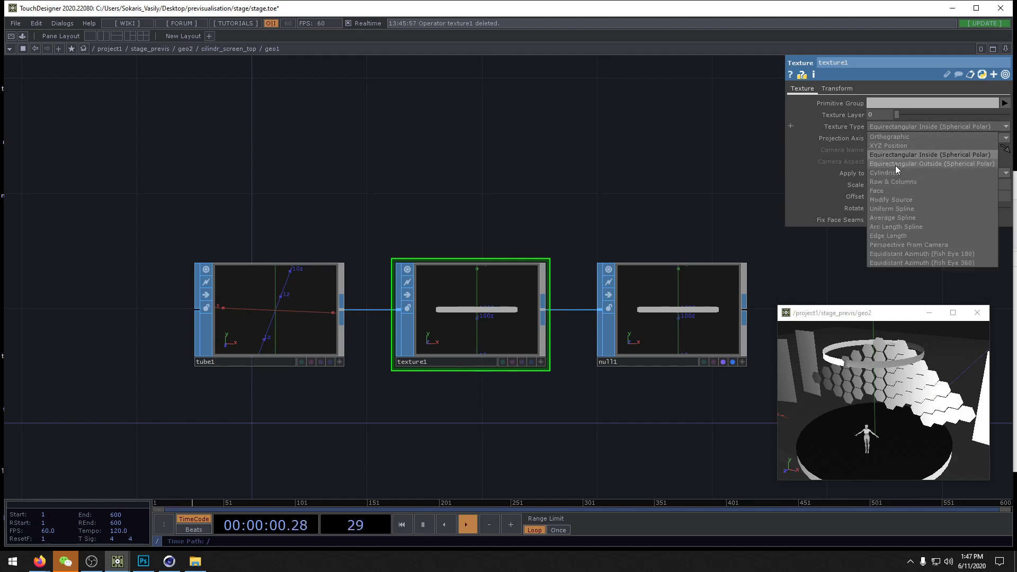
pyautogui.click(894, 166)
pyautogui.click(895, 126)
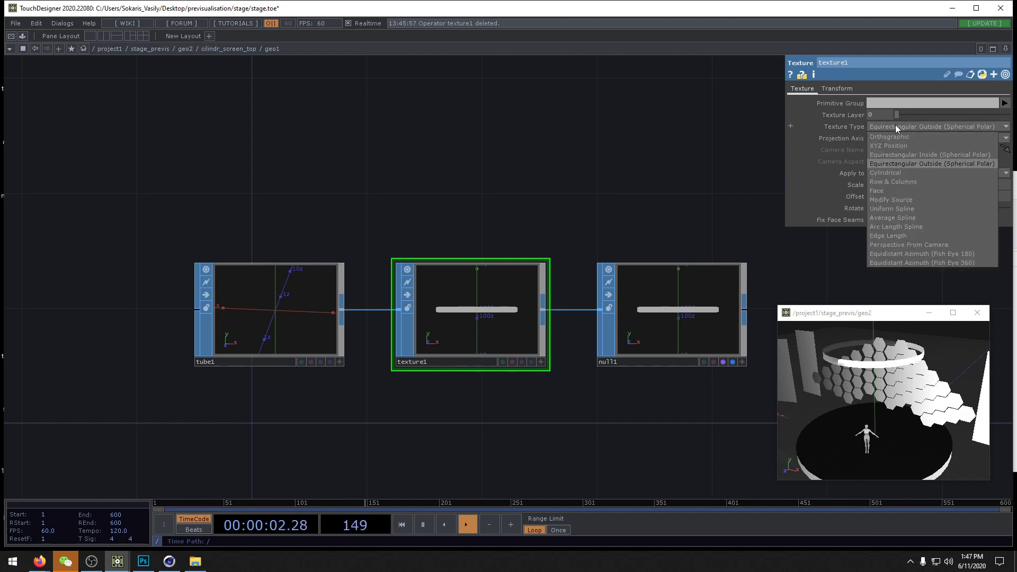
pyautogui.click(894, 125)
pyautogui.click(897, 122)
pyautogui.click(893, 182)
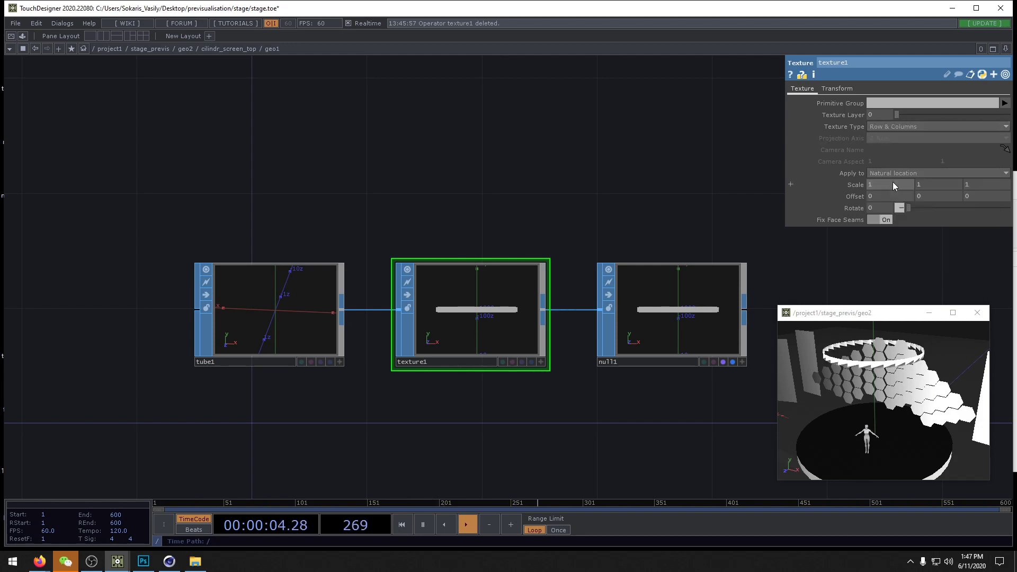
# Step: Try the Face, Modify Source, Uniform Spline and Average Spline texture types on texture1
pyautogui.click(894, 126)
pyautogui.click(892, 192)
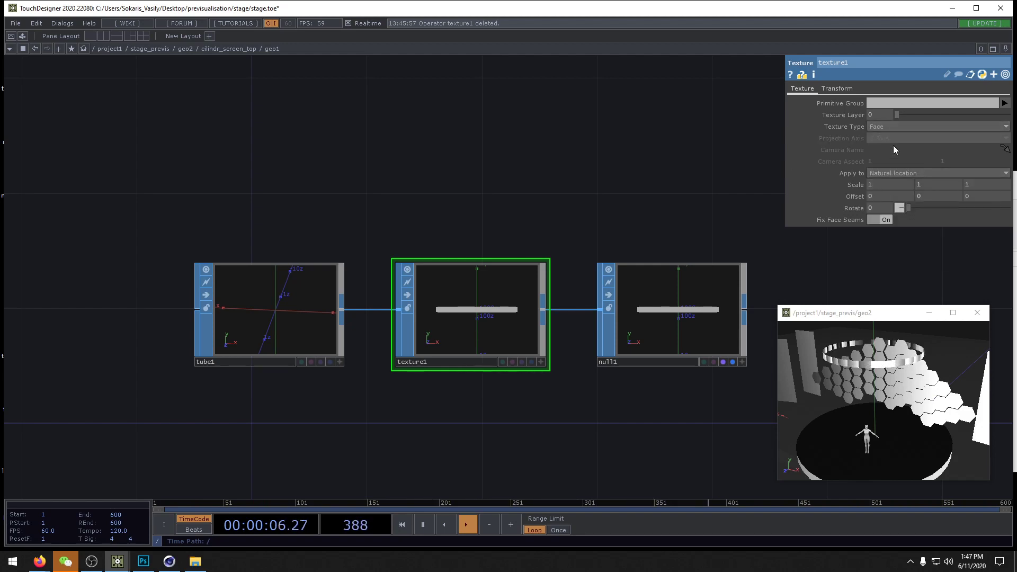
pyautogui.click(894, 127)
pyautogui.click(892, 199)
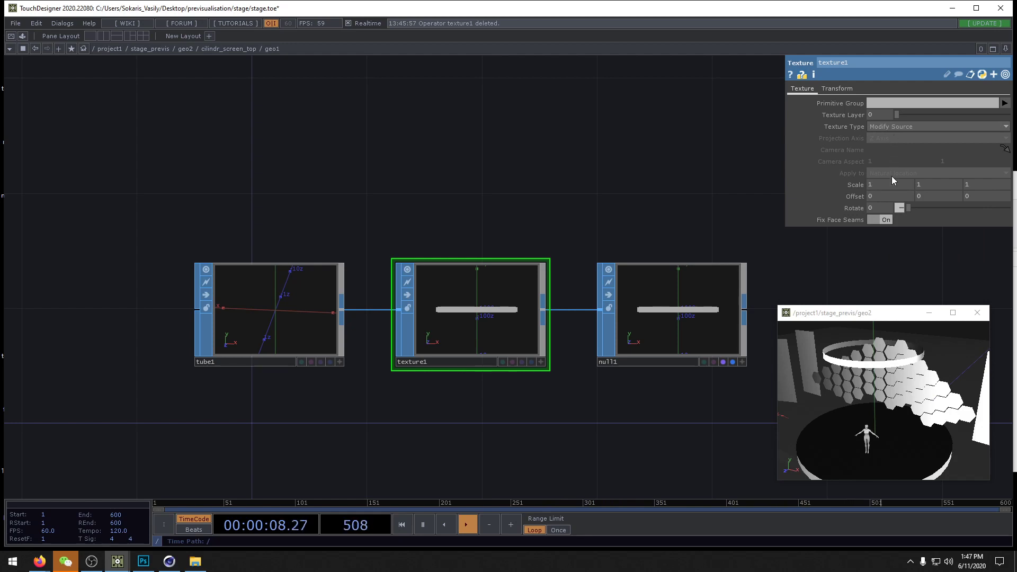
pyautogui.click(888, 131)
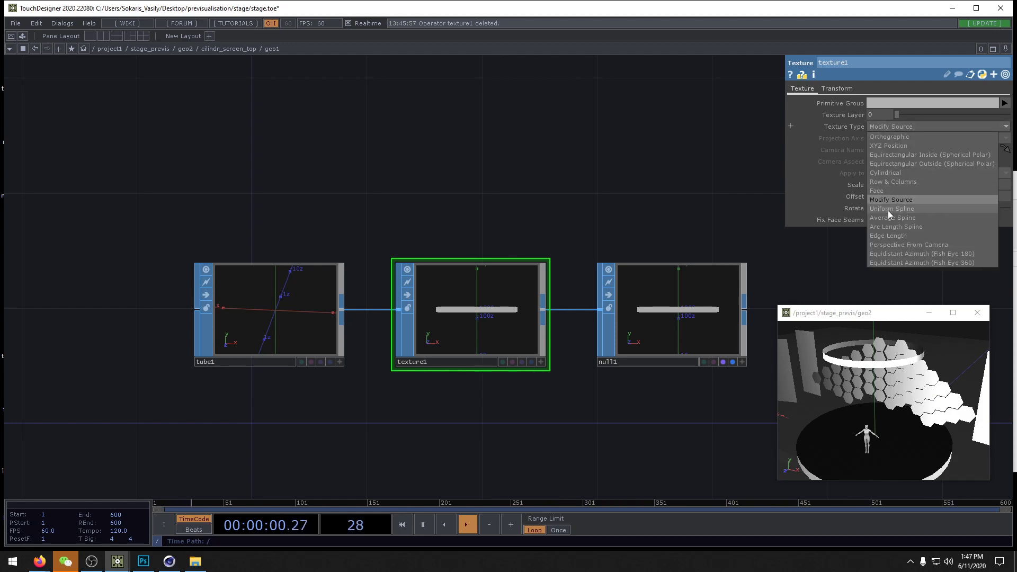
pyautogui.click(888, 210)
pyautogui.click(882, 132)
pyautogui.click(890, 217)
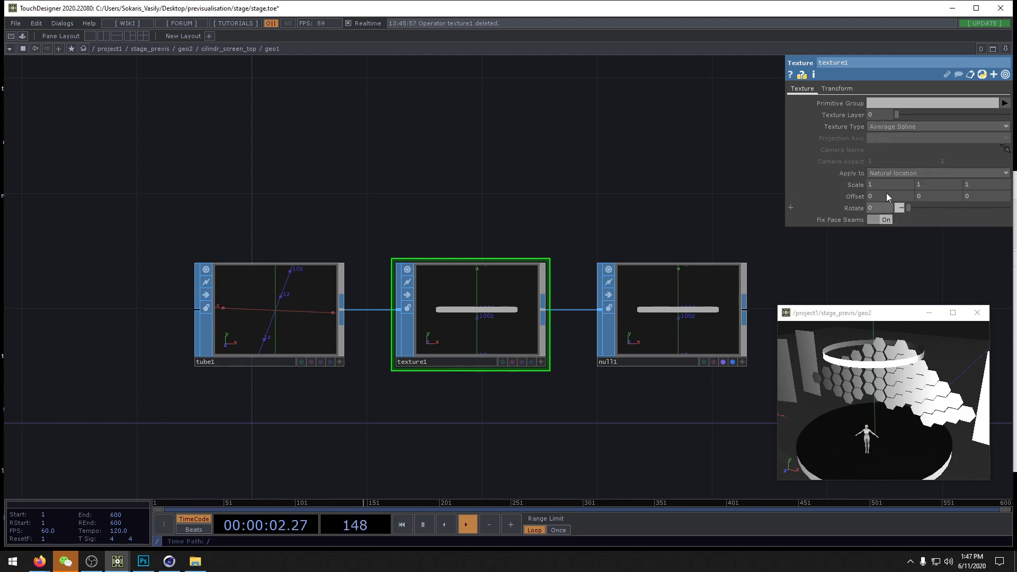
# Step: Try the Arc Length Spline and Edge Length texture types on texture1
pyautogui.click(887, 126)
pyautogui.click(889, 227)
pyautogui.click(888, 127)
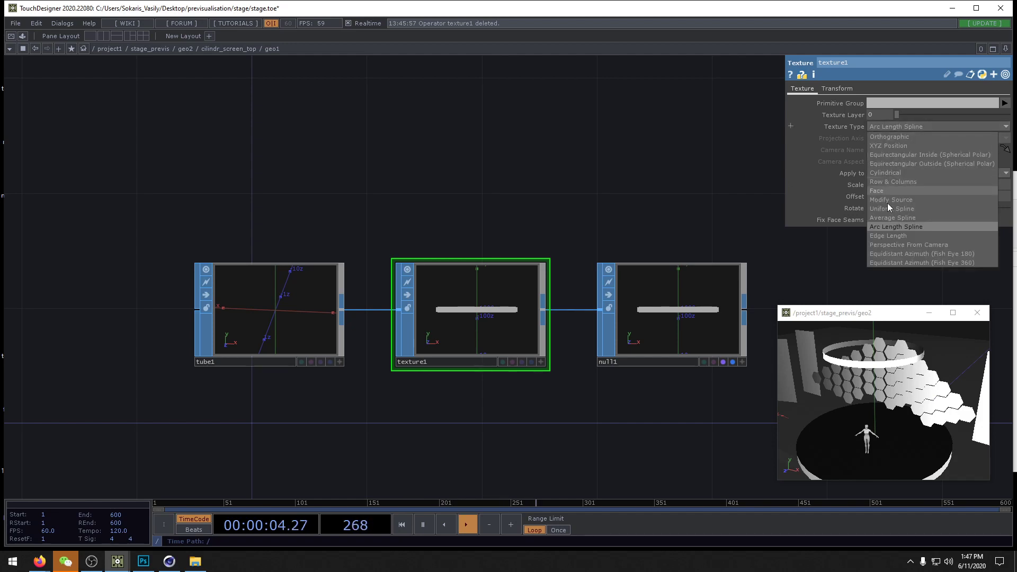
pyautogui.click(888, 235)
# Step: Try Equidistant Azimuth (Fish Eye 180) on texture1, then set its Texture Type to Equidistant Azimuth (Fish Eye 360)
pyautogui.click(888, 130)
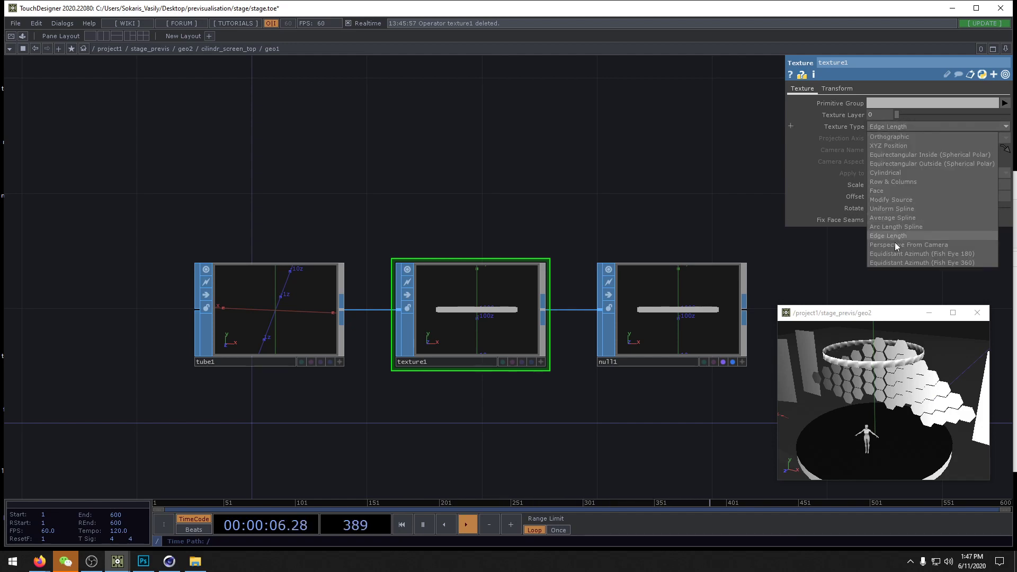
pyautogui.click(894, 253)
pyautogui.click(894, 131)
pyautogui.click(894, 262)
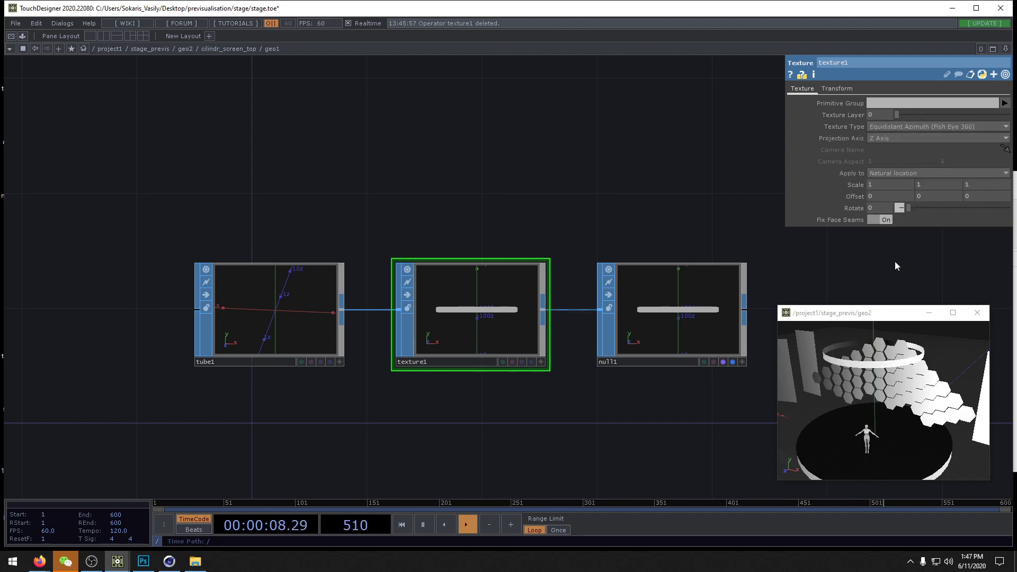
# Step: Try shifting texture1's first Offset value to 0.2 and reset it to 0
pyautogui.moveTo(895, 371)
pyautogui.mouseDown()
pyautogui.moveTo(972, 364)
pyautogui.moveTo(888, 370)
pyautogui.mouseUp()
pyautogui.moveTo(913, 208); pyautogui.dragTo(891, 211)
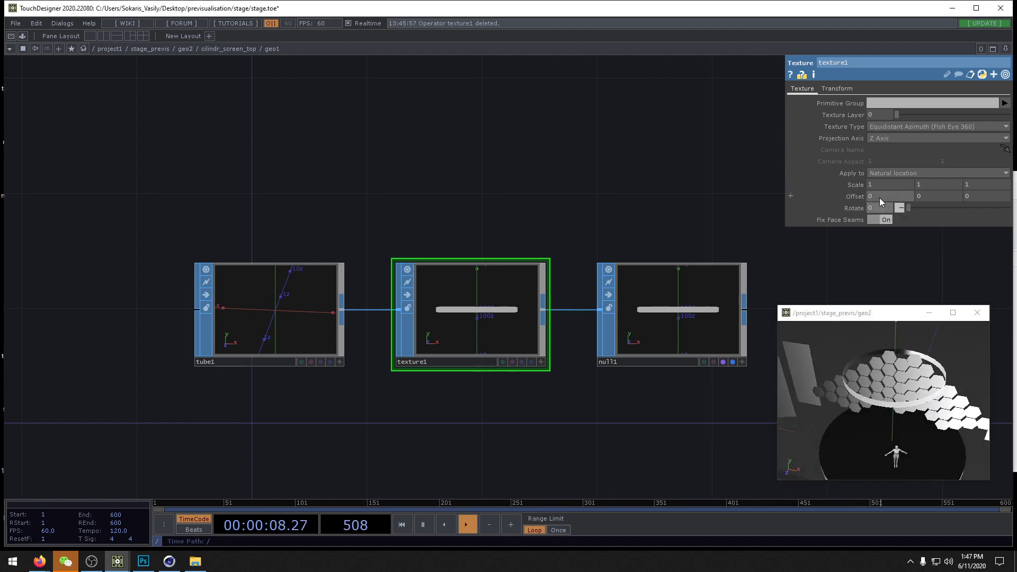
pyautogui.moveTo(880, 199); pyautogui.dragTo(887, 183, button='middle')
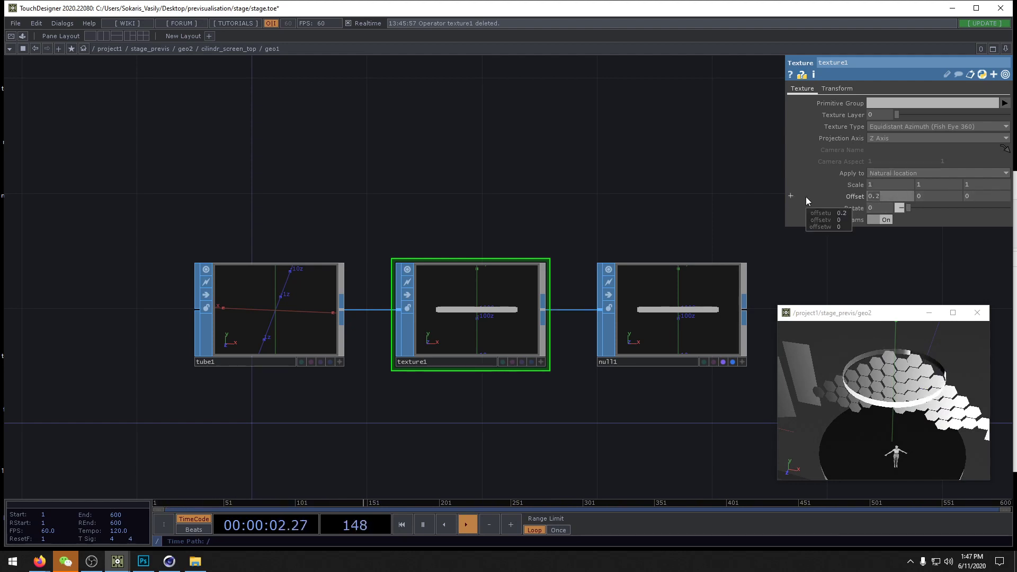
pyautogui.write('0')
pyautogui.press('Return')
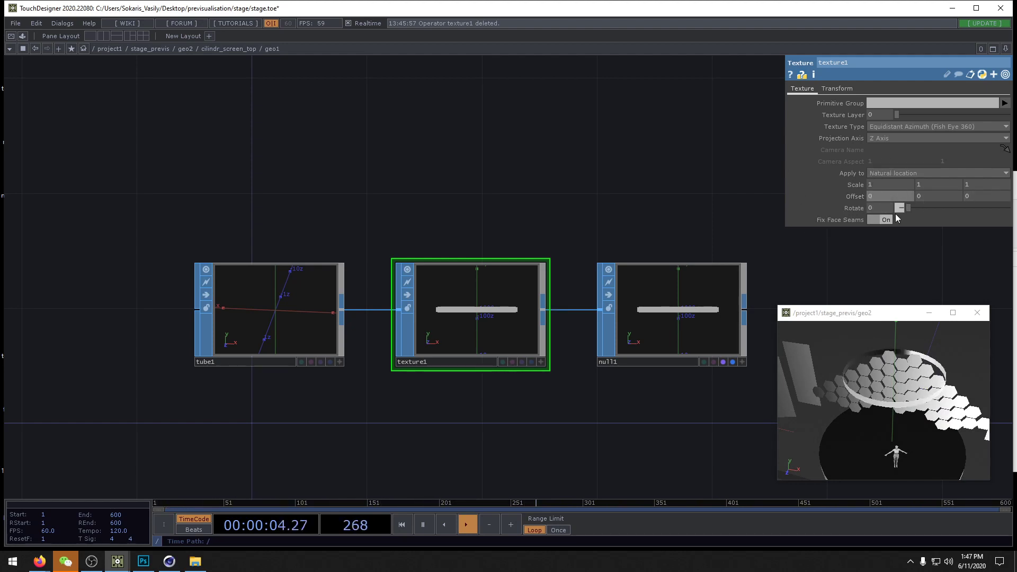
# Step: Try rotating tube1 about its X, Y and Z axes, undoing the rotations
pyautogui.click(300, 313)
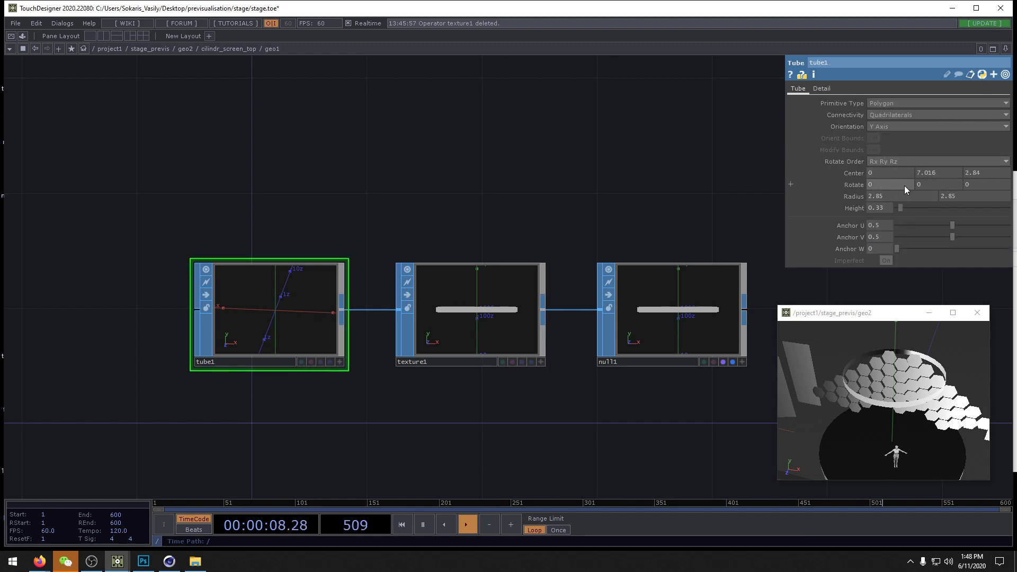
pyautogui.moveTo(923, 184); pyautogui.dragTo(815, 188, button='middle')
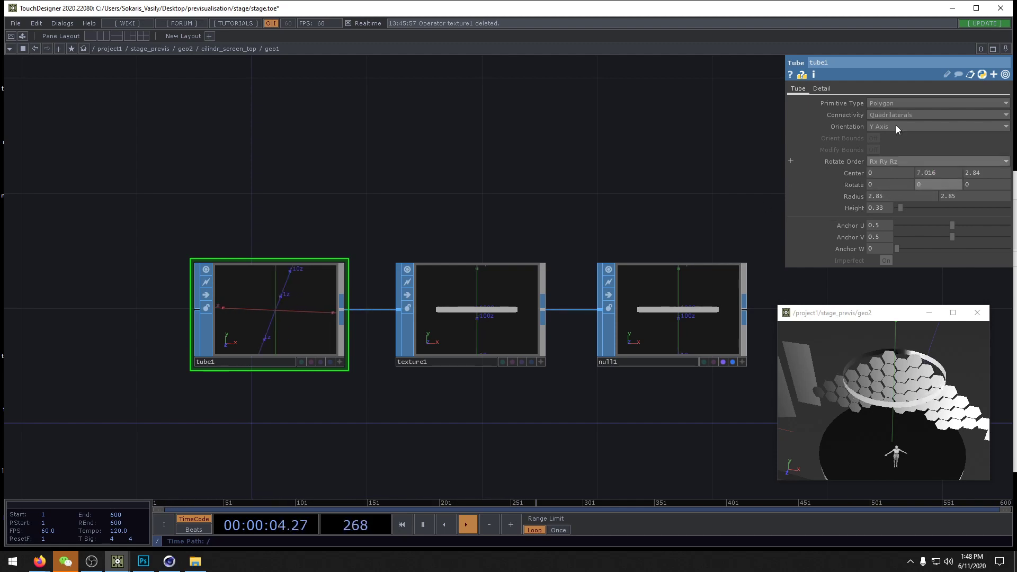
pyautogui.moveTo(888, 183); pyautogui.dragTo(891, 169, button='middle')
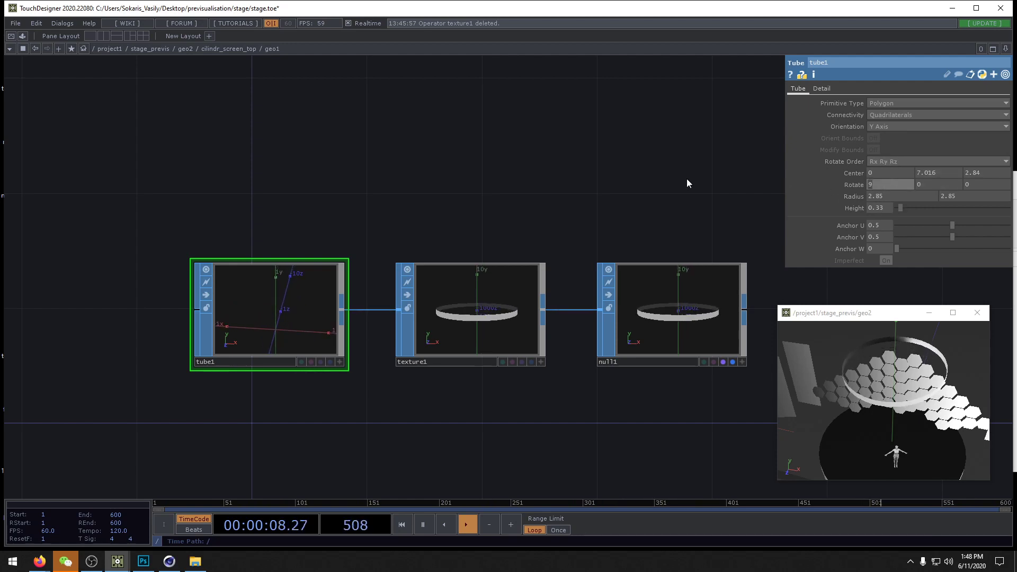
pyautogui.hotkey('ctrl', 'z')
pyautogui.moveTo(978, 183); pyautogui.dragTo(977, 168, button='middle')
pyautogui.hotkey('ctrl', 'z')
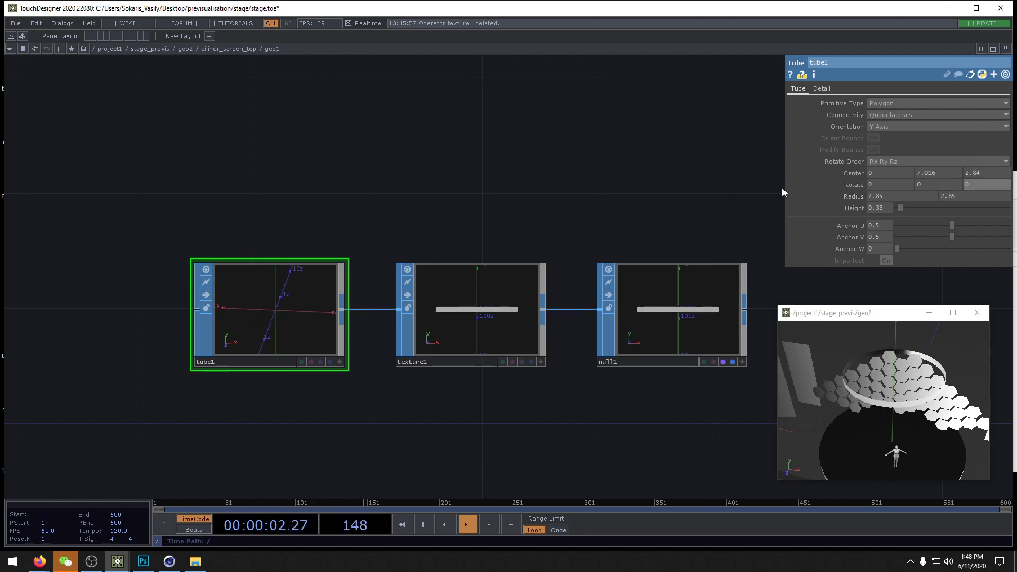
pyautogui.moveTo(927, 182)
pyautogui.mouseDown(button='middle')
pyautogui.moveTo(927, 165)
pyautogui.moveTo(926, 182)
pyautogui.mouseUp(button='middle')
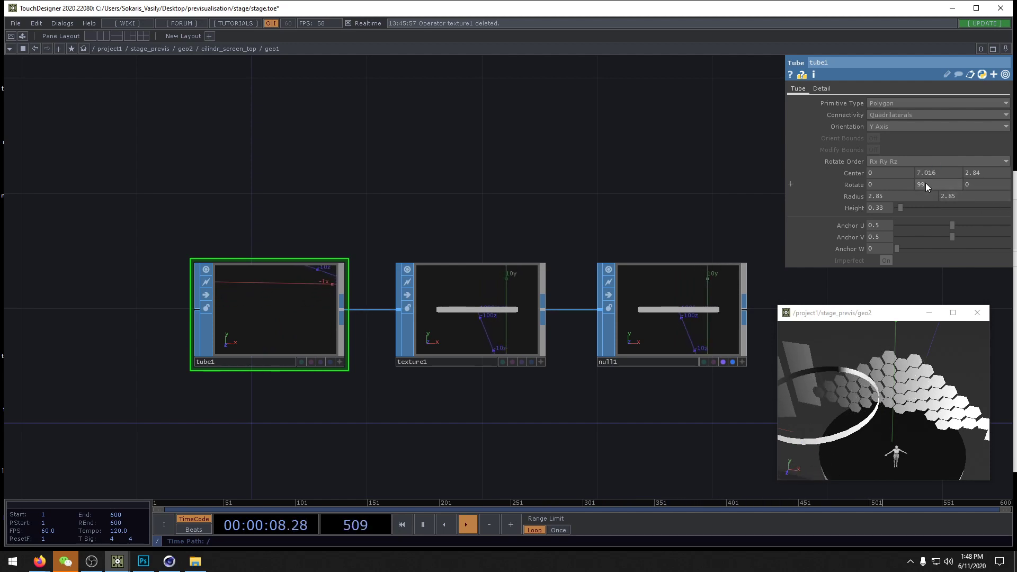
pyautogui.hotkey('ctrl', 'z')
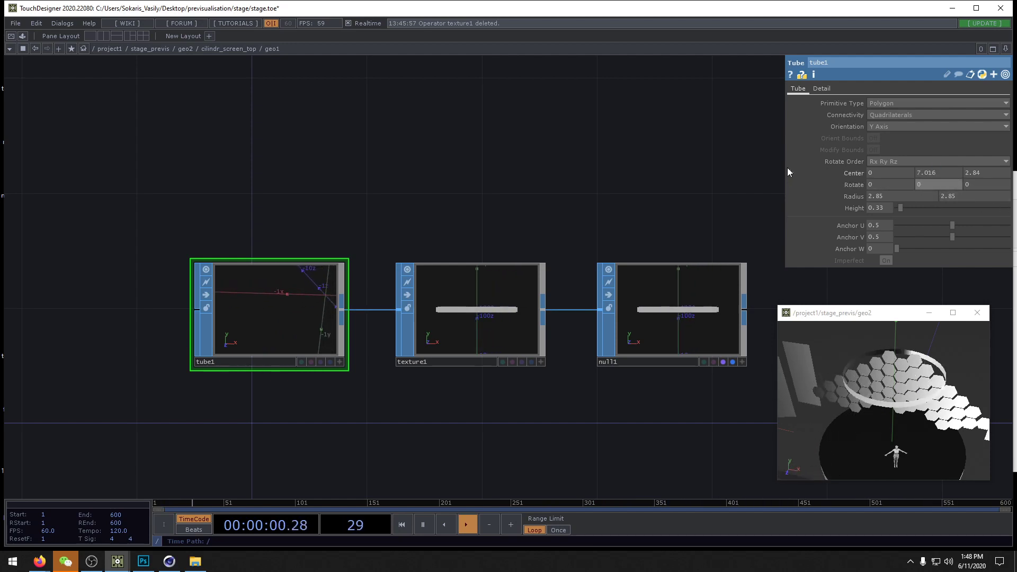
# Step: Try the Rows, Columns, and Rows and Columns connectivity on tube1, then set Connectivity to Triangles
pyautogui.click(930, 115)
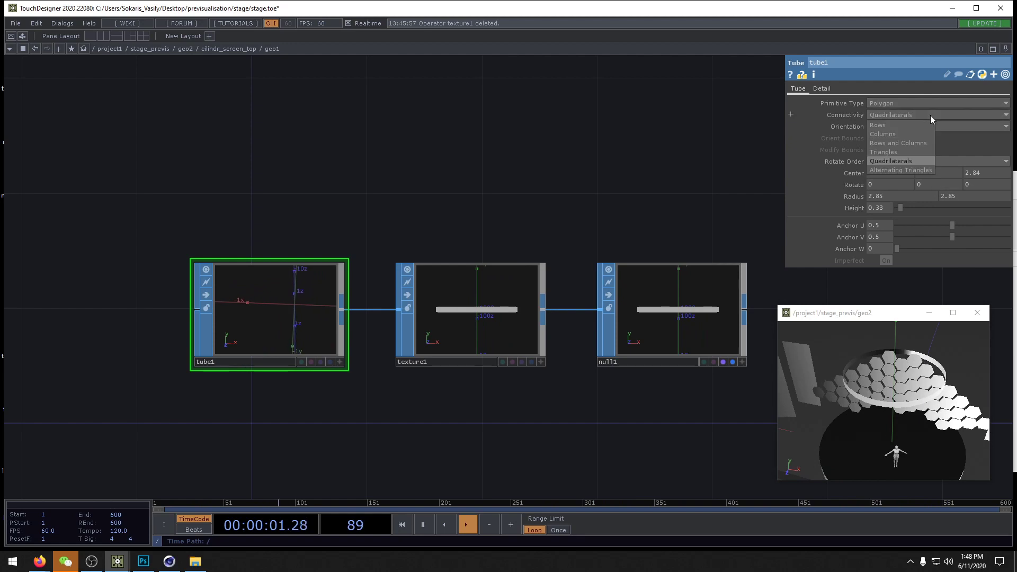
pyautogui.click(883, 125)
pyautogui.click(887, 115)
pyautogui.click(888, 132)
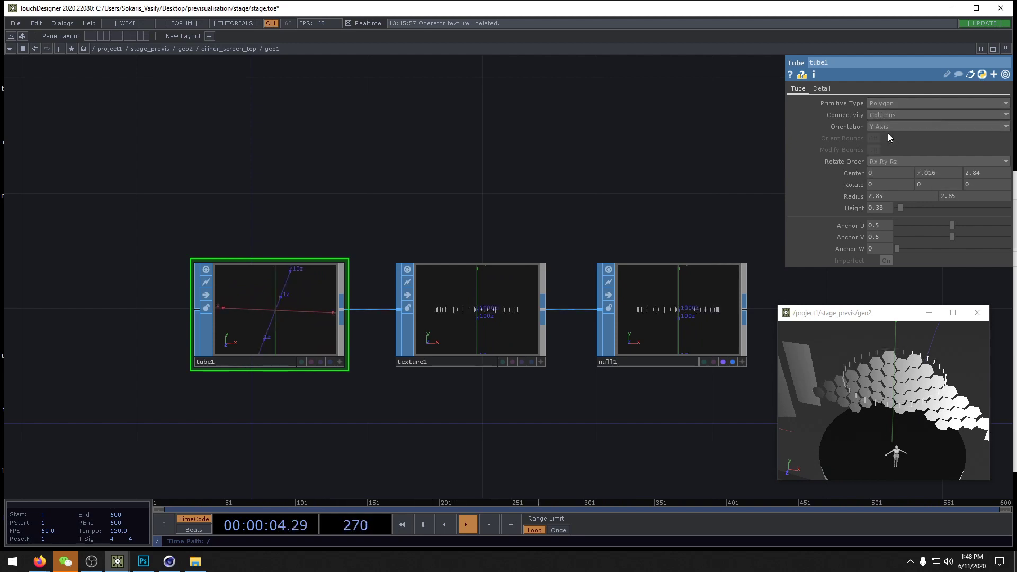
pyautogui.click(887, 116)
pyautogui.click(889, 142)
pyautogui.click(890, 116)
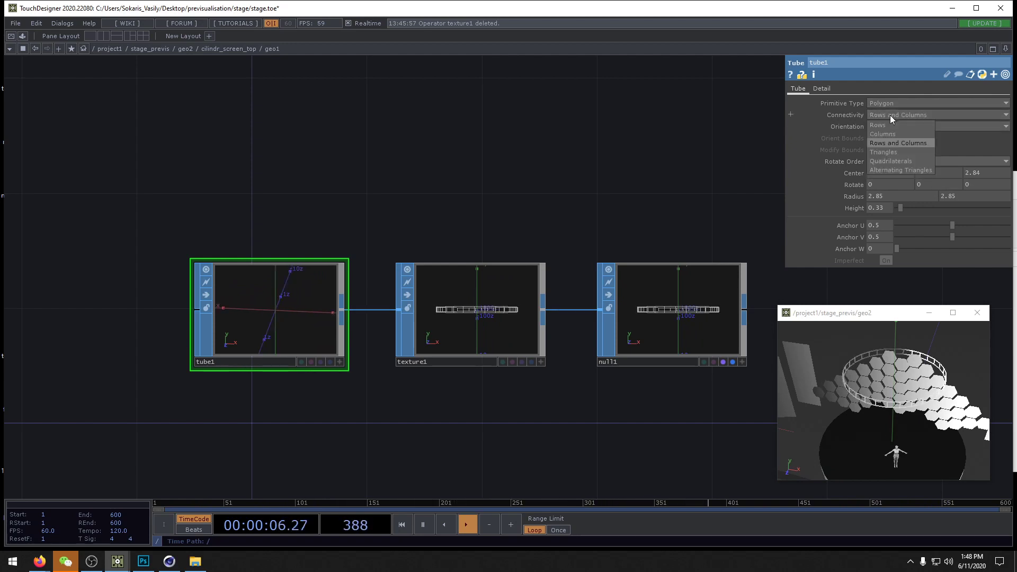
pyautogui.click(892, 152)
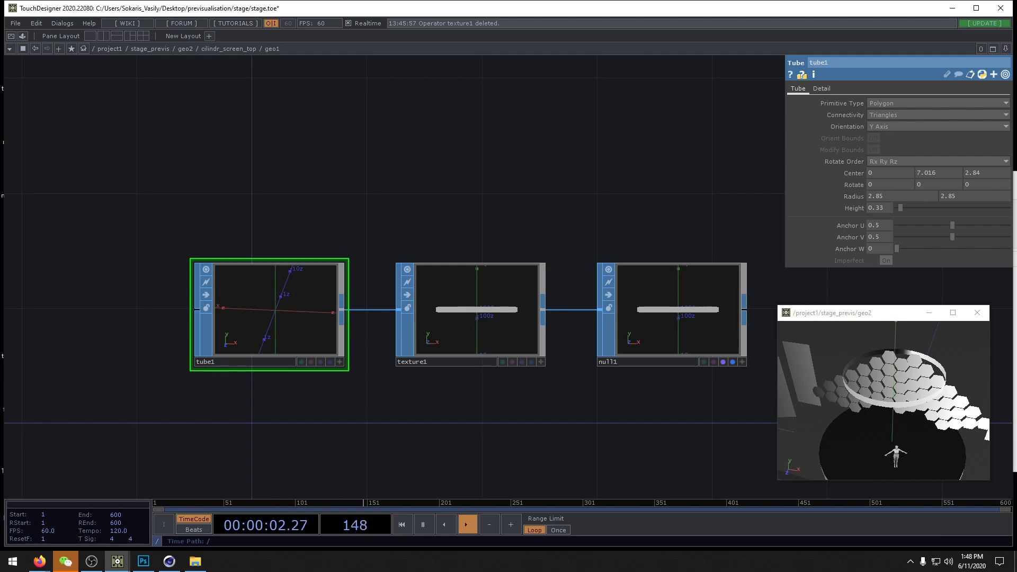
# Step: Go up one network level from geo1 and switch to Cinema 4D
pyautogui.moveTo(498, 211); pyautogui.dragTo(512, 217)
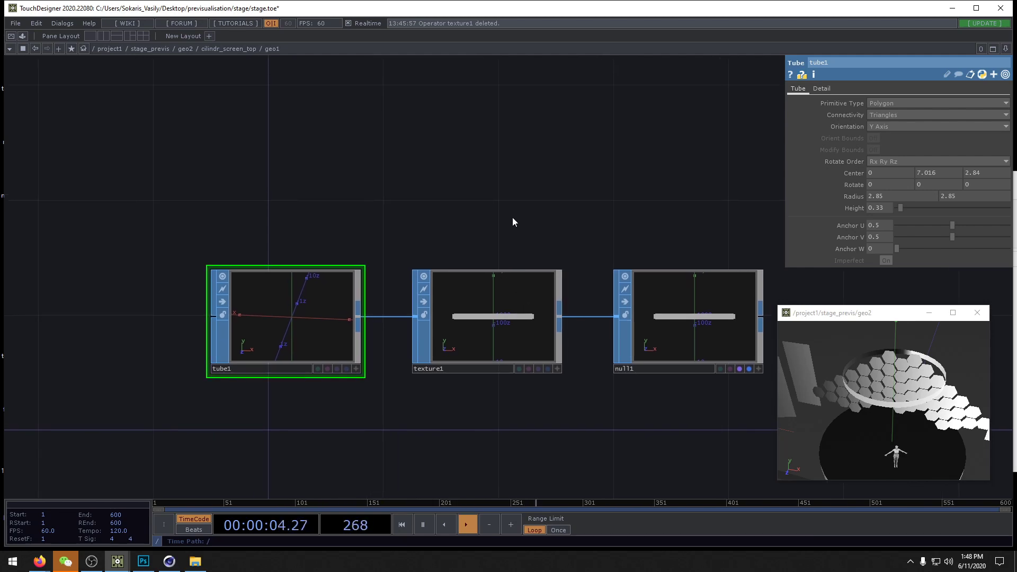
pyautogui.press('u')
pyautogui.click(167, 563)
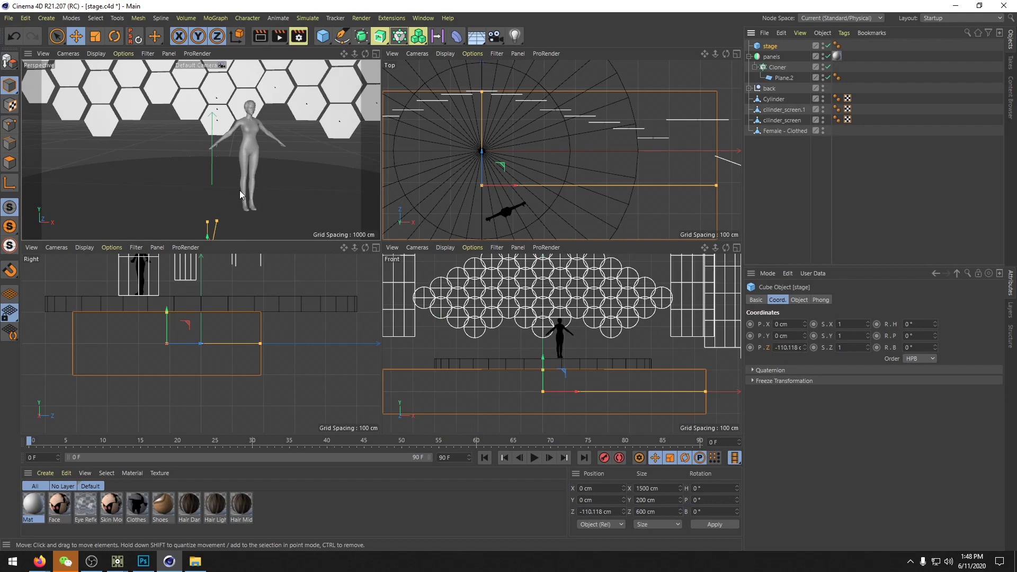
pyautogui.press('super+e')
pyautogui.moveTo(911, 190); pyautogui.dragTo(602, 197)
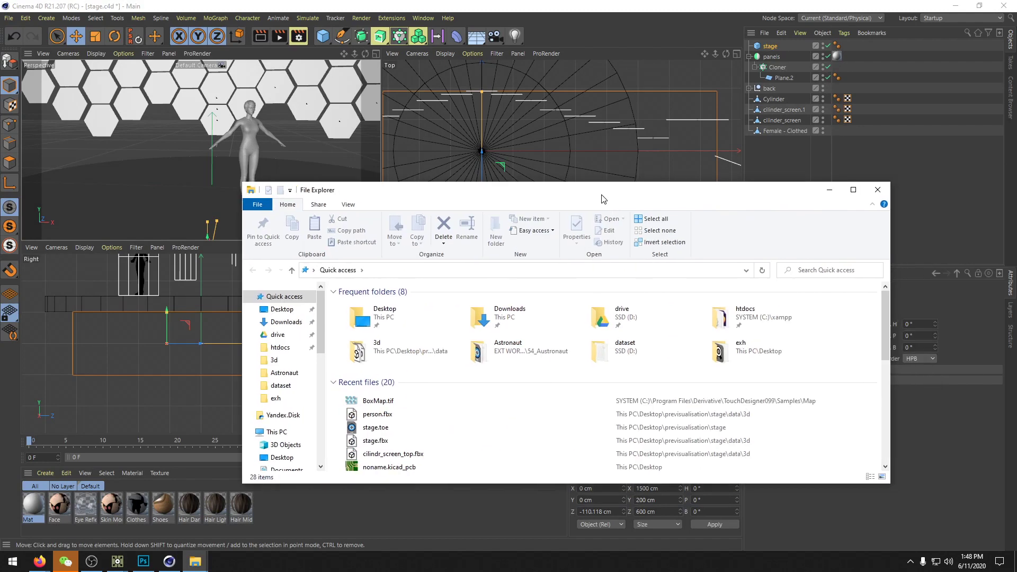
pyautogui.click(877, 190)
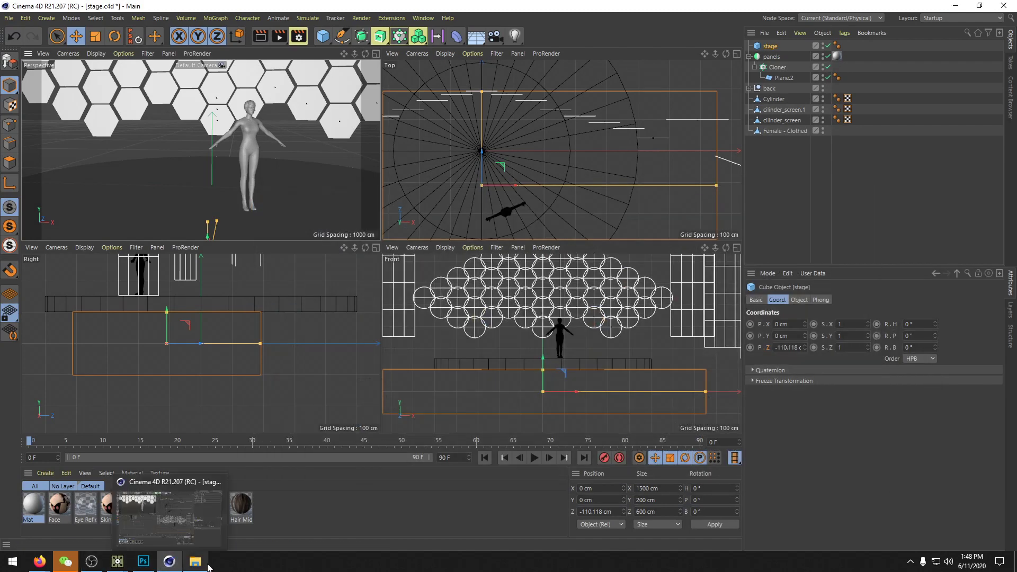
# Step: Open cilindr_screen.fbx from the project's data/3d folder in Cinema 4D
pyautogui.click(194, 561)
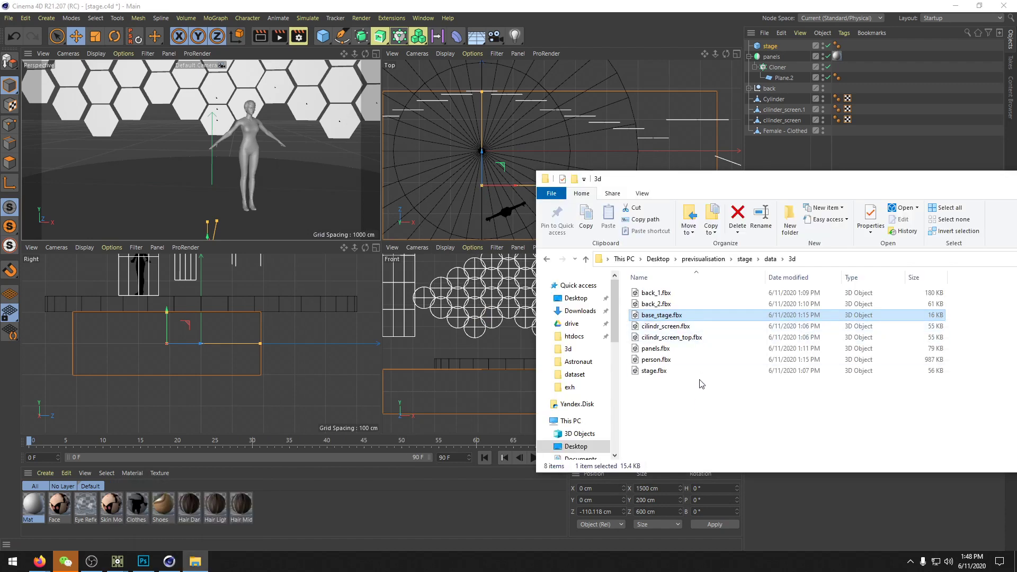
pyautogui.moveTo(665, 325); pyautogui.dragTo(562, 34)
pyautogui.click(542, 288)
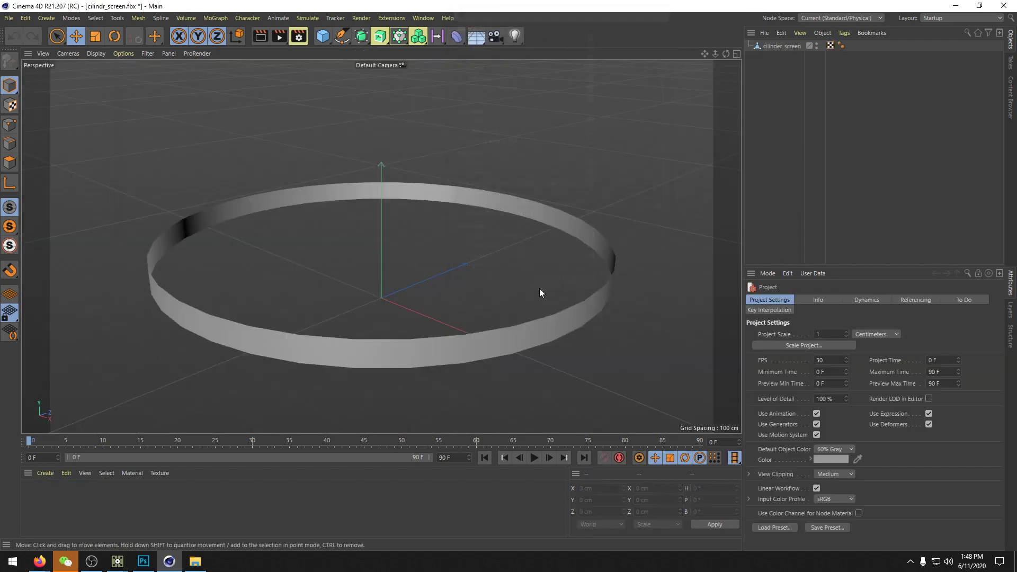
# Step: Select the cylindrical screen object and switch to the BP - UV Edit layout
pyautogui.click(506, 350)
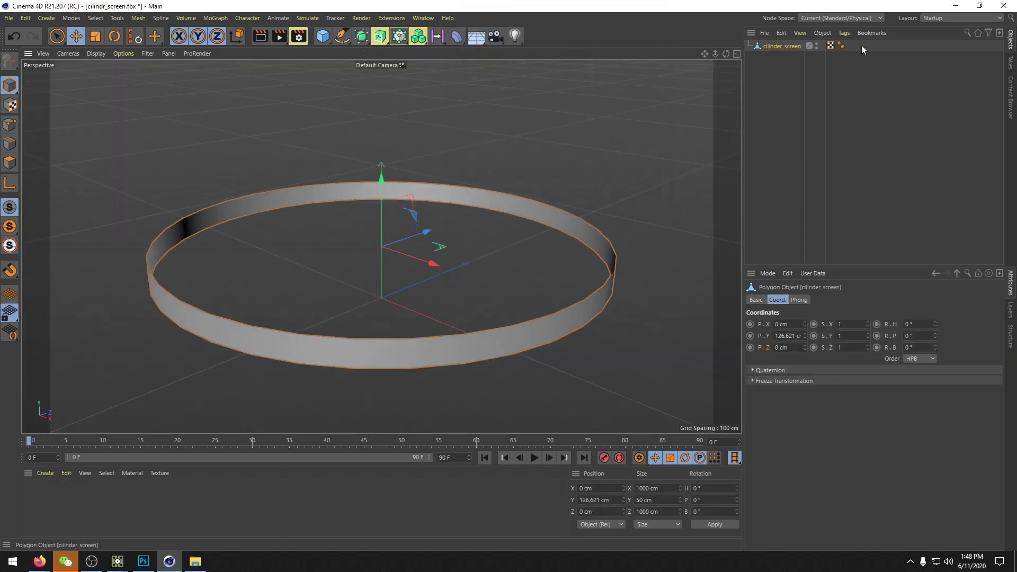
pyautogui.click(974, 18)
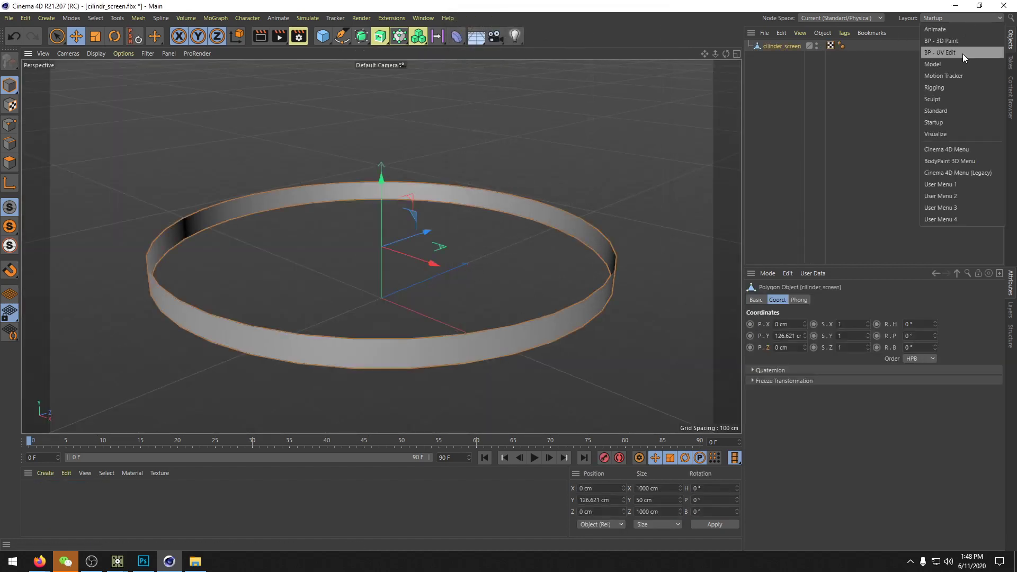
pyautogui.click(944, 52)
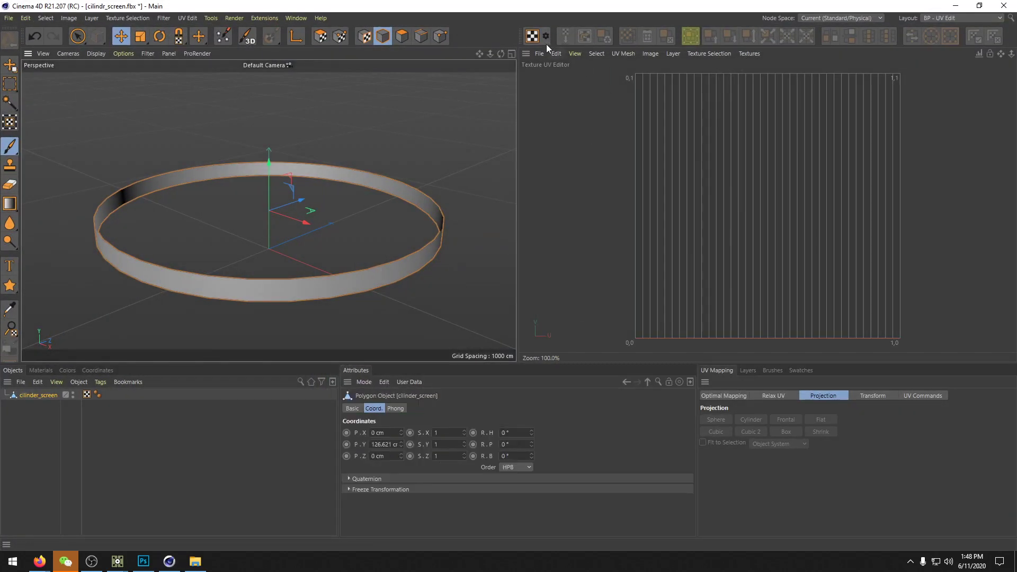
# Step: Try Set UVW from Projection on the screen with spherical projection, and delete the extra UVW tag it adds
pyautogui.click(533, 36)
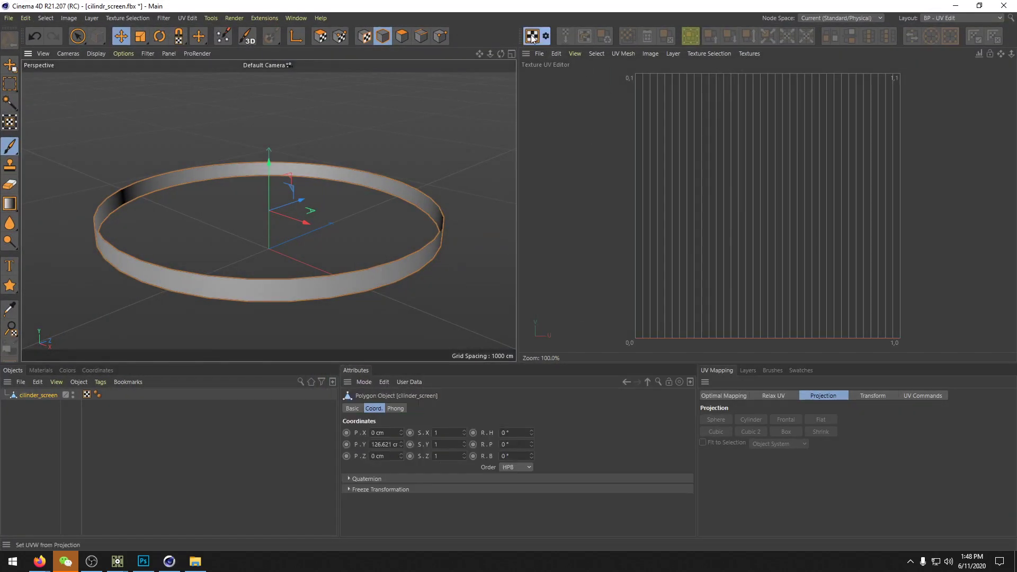
pyautogui.click(712, 395)
pyautogui.rightClick(357, 283)
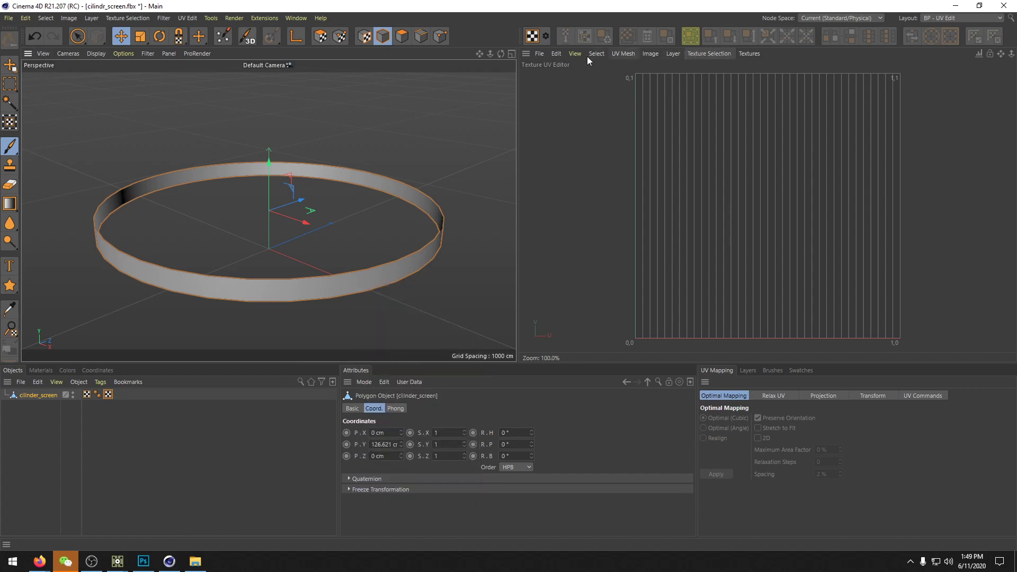
pyautogui.click(546, 35)
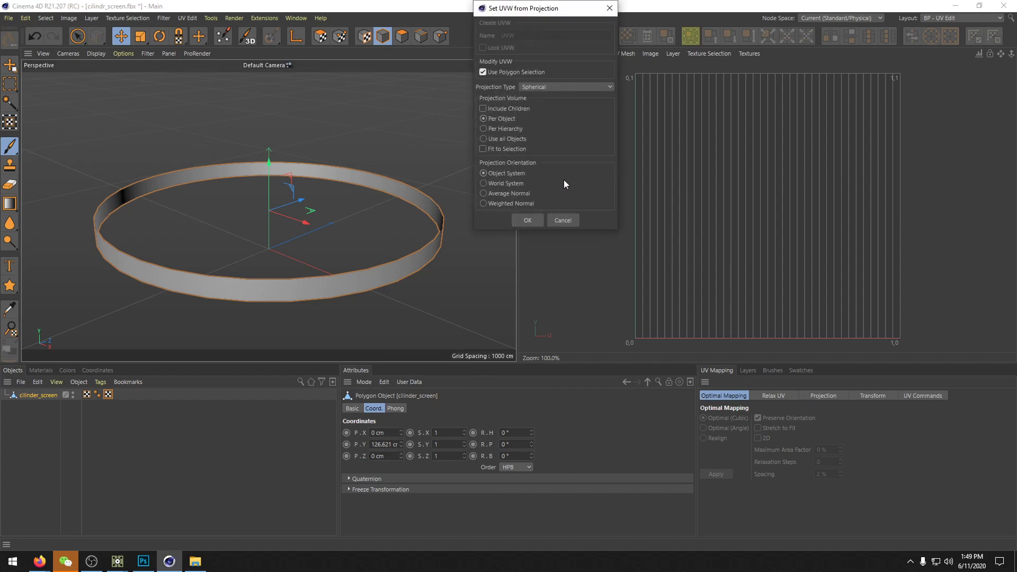
pyautogui.click(535, 219)
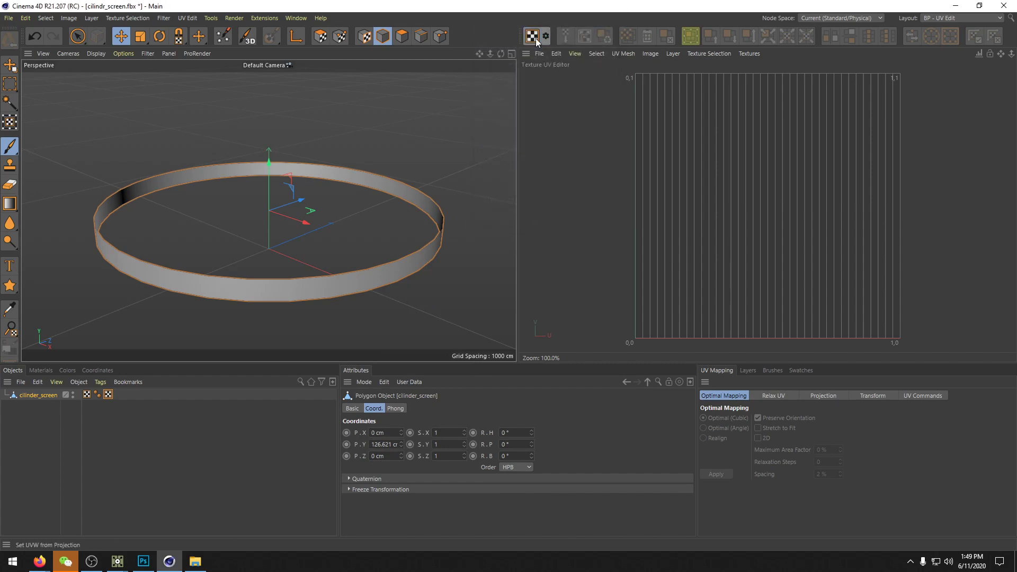
pyautogui.click(539, 54)
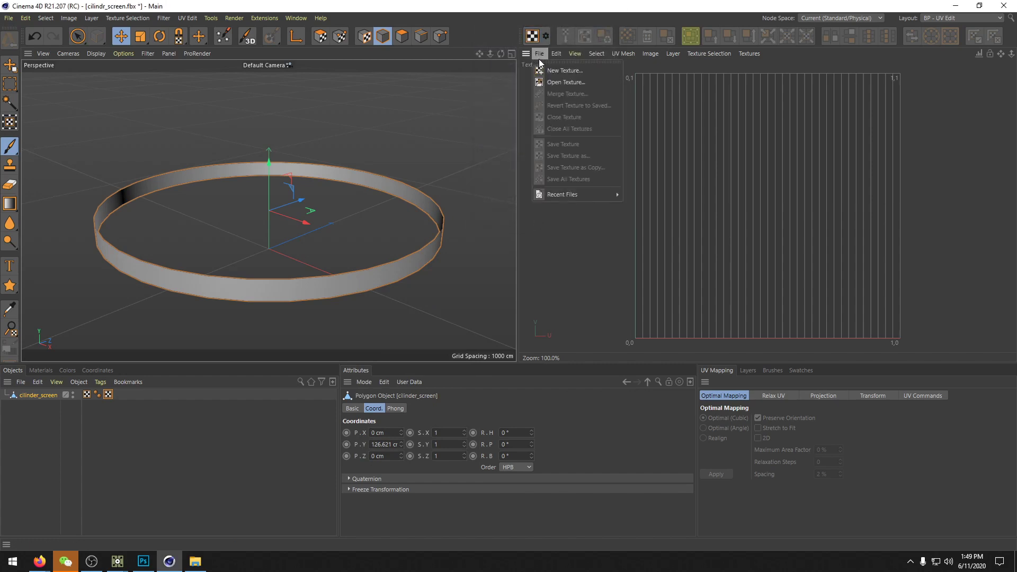
pyautogui.click(564, 70)
pyautogui.click(554, 218)
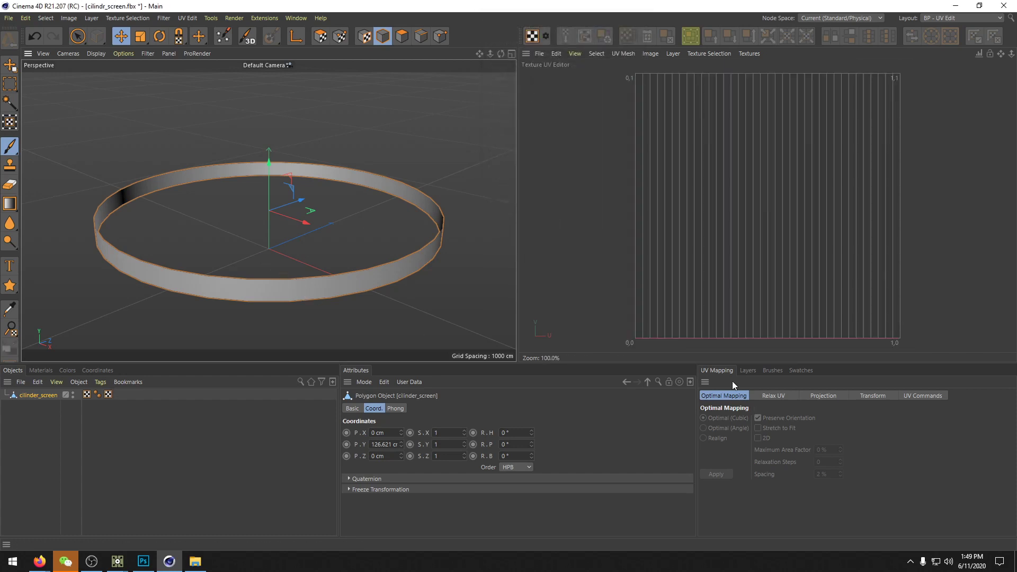
pyautogui.click(104, 395)
pyautogui.press('Delete')
pyautogui.click(87, 395)
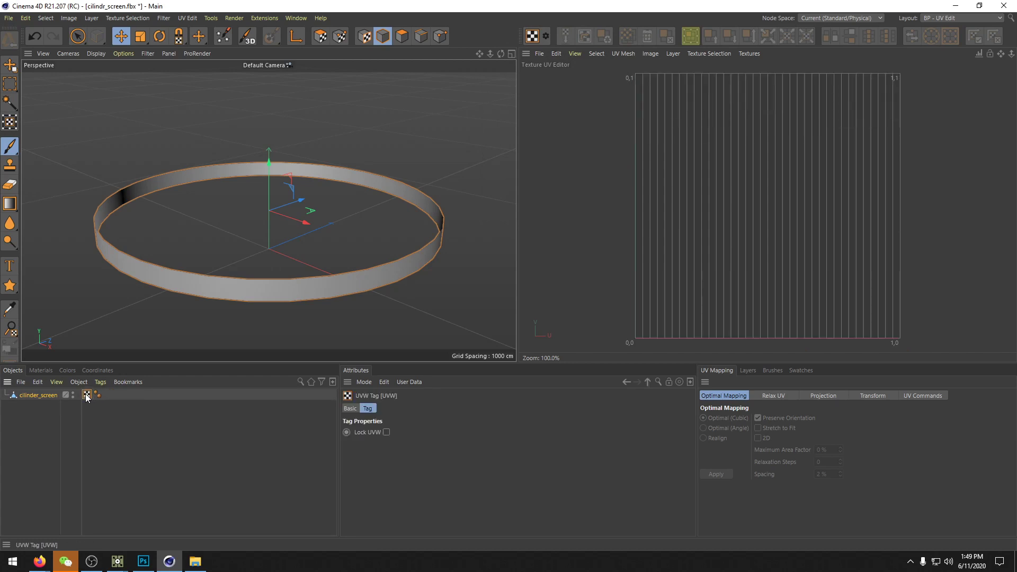
pyautogui.click(542, 37)
pyautogui.click(604, 8)
pyautogui.click(773, 395)
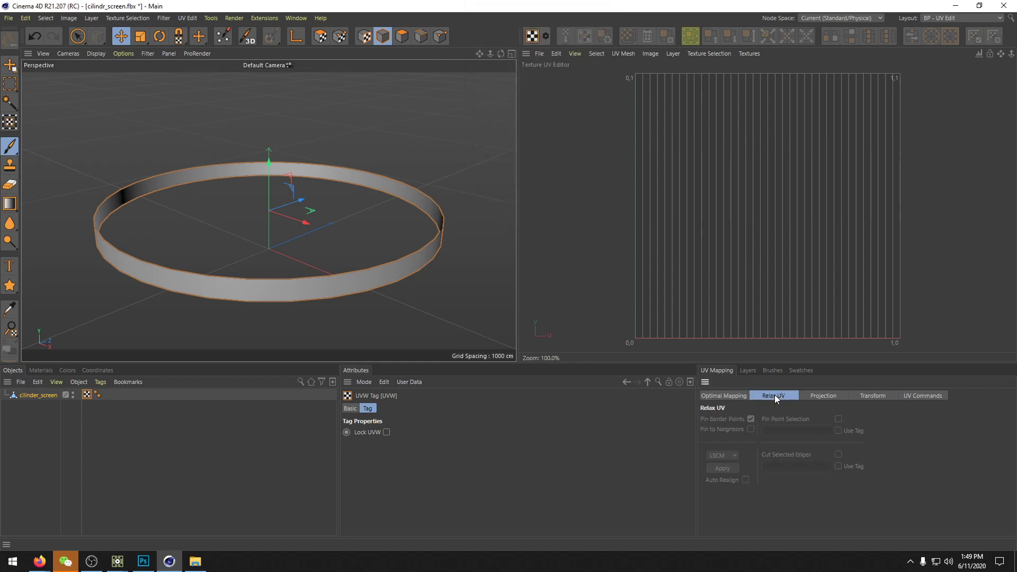
pyautogui.click(733, 397)
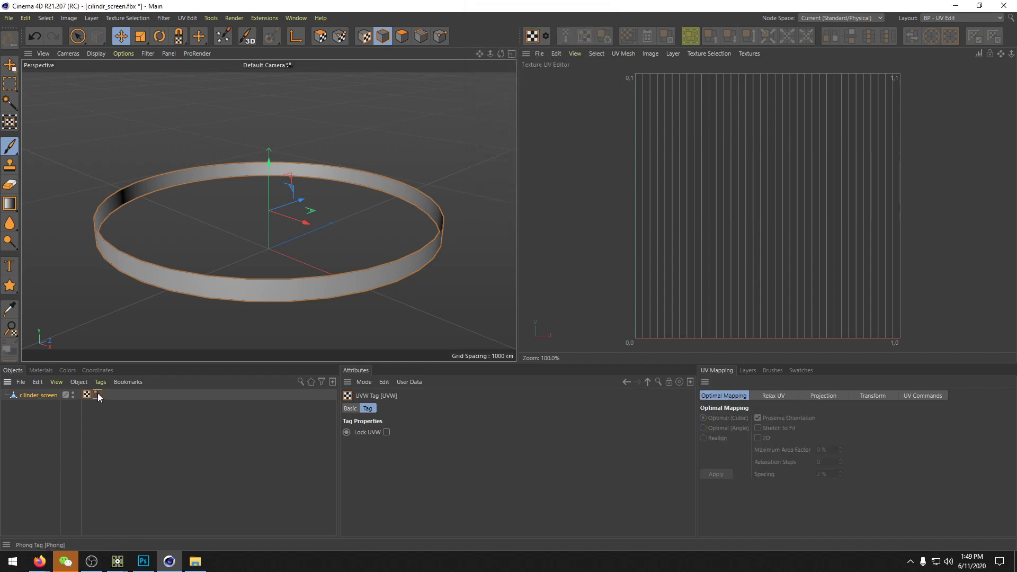
pyautogui.click(97, 394)
pyautogui.click(87, 394)
pyautogui.rightClick(87, 392)
pyautogui.click(417, 489)
pyautogui.click(773, 395)
pyautogui.click(823, 395)
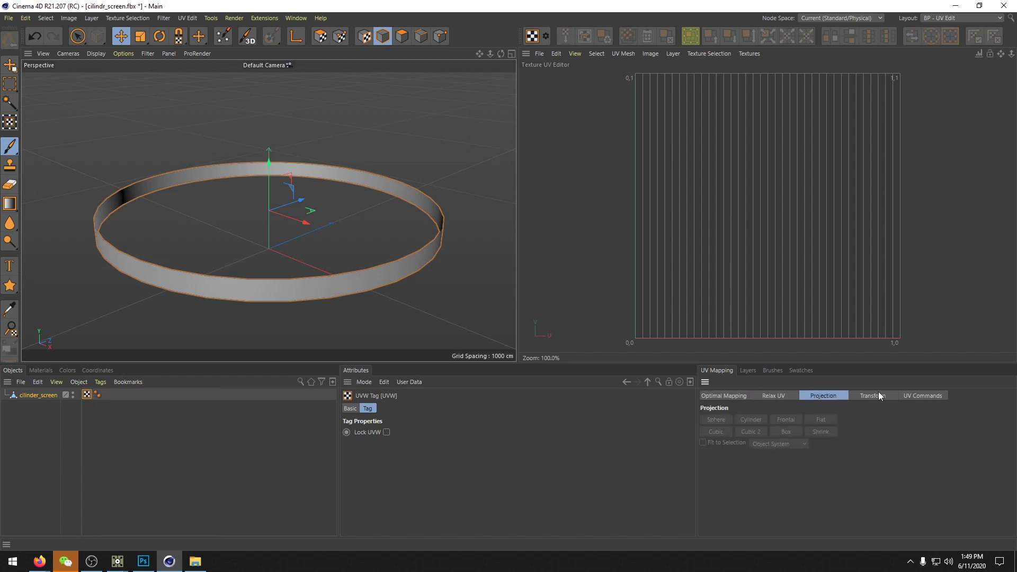
pyautogui.click(872, 396)
pyautogui.click(709, 397)
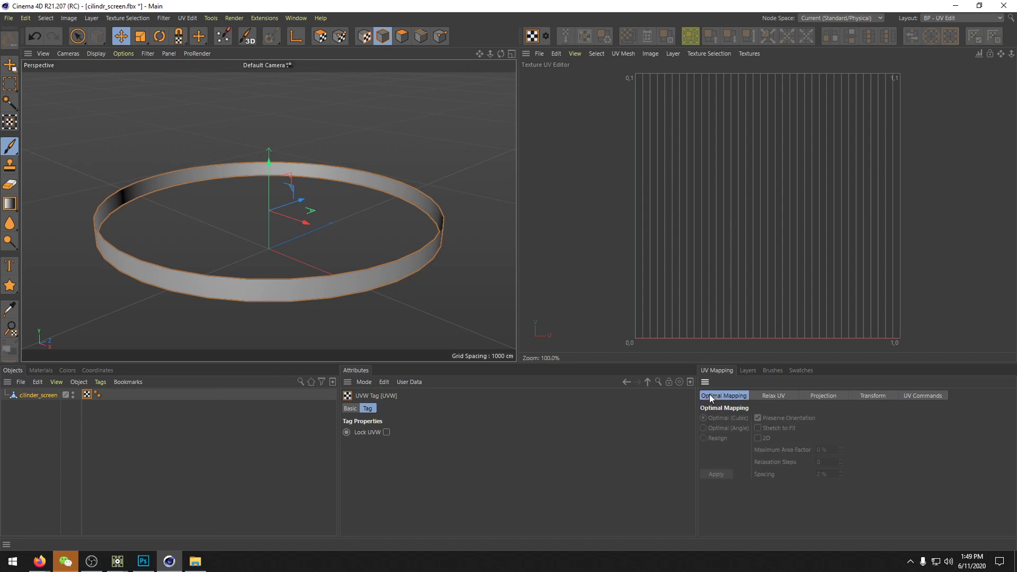
pyautogui.rightClick(400, 264)
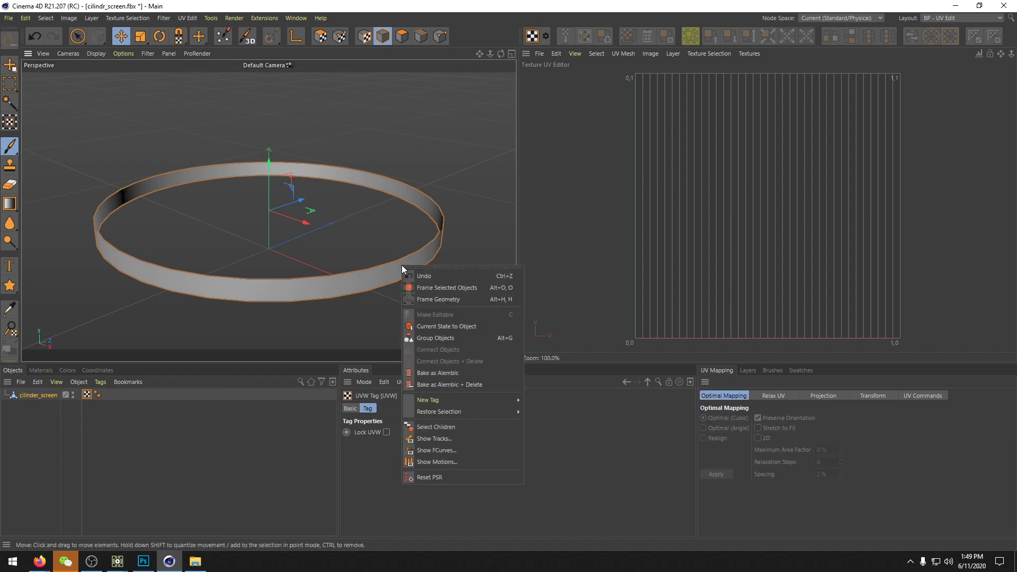
pyautogui.press('Escape')
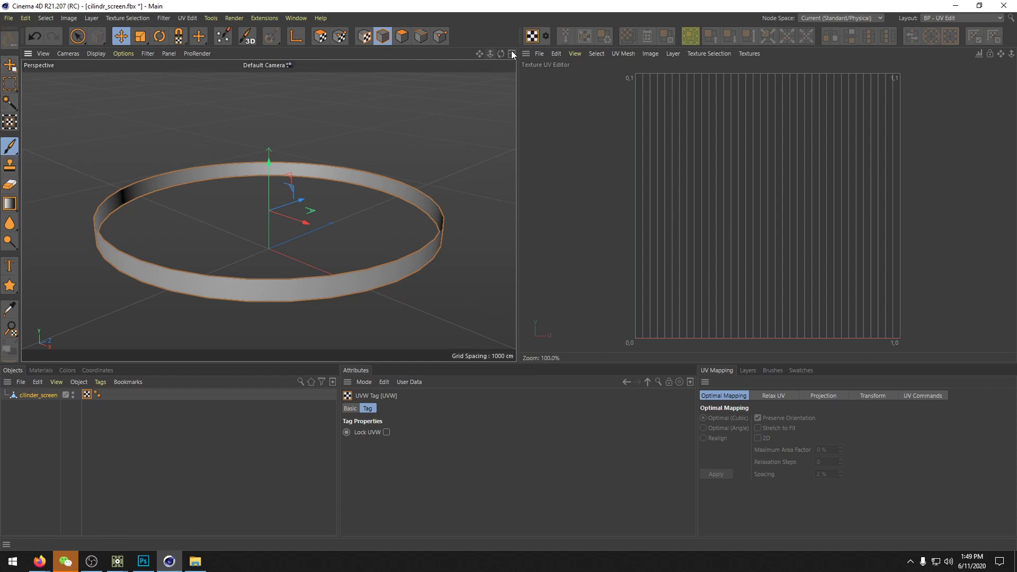
# Step: Switch to polygon mode and select all polygons of the cylindrical screen
pyautogui.click(401, 36)
pyautogui.click(380, 274)
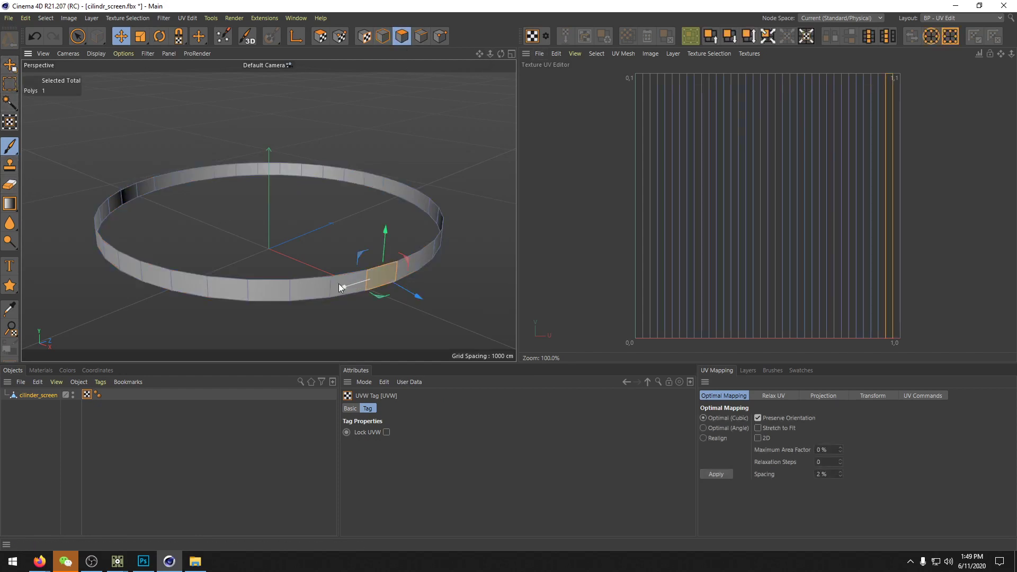
pyautogui.click(305, 286)
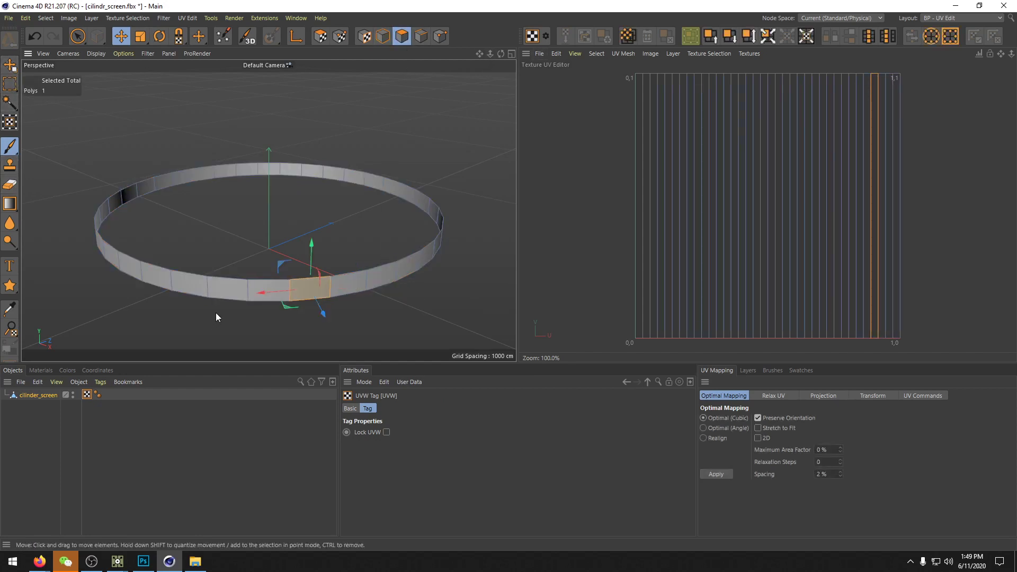
pyautogui.hotkey('ctrl', 'a')
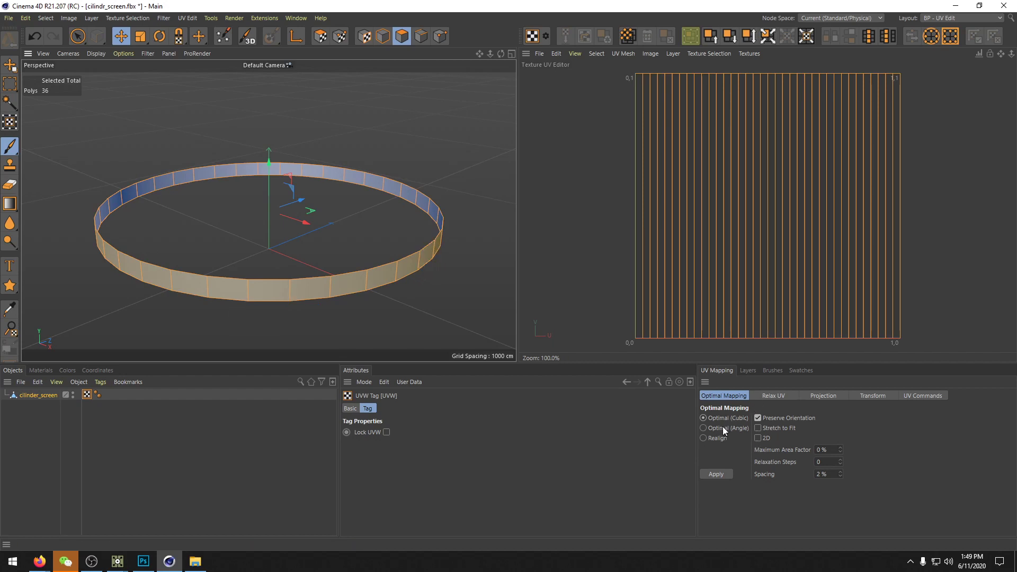
# Step: Try the Optimal (Cubic) and Optimal (Angle) mappings on the selected polygons' UVs
pyautogui.click(724, 473)
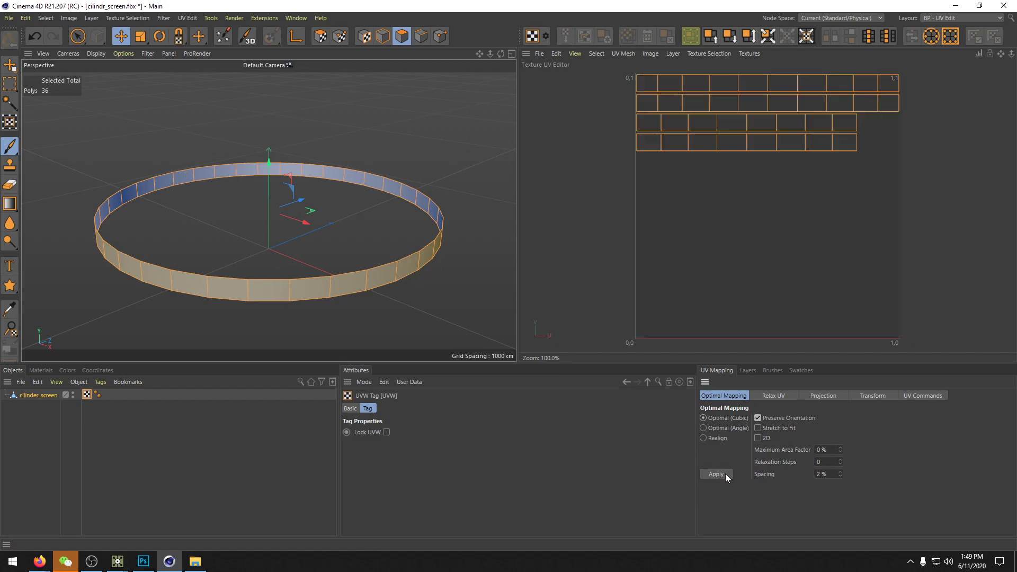
pyautogui.click(719, 428)
pyautogui.click(719, 474)
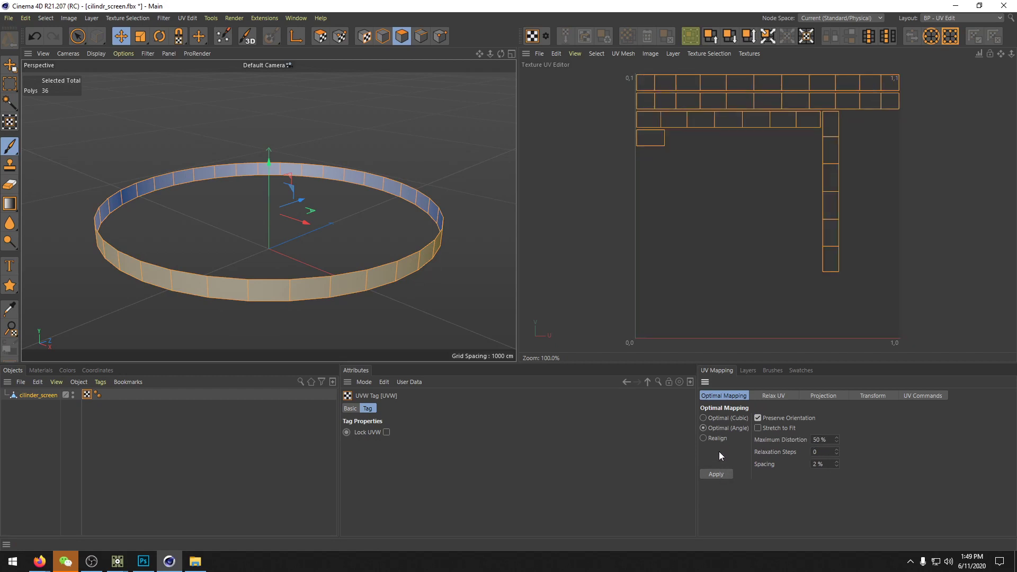
pyautogui.click(720, 475)
pyautogui.click(719, 418)
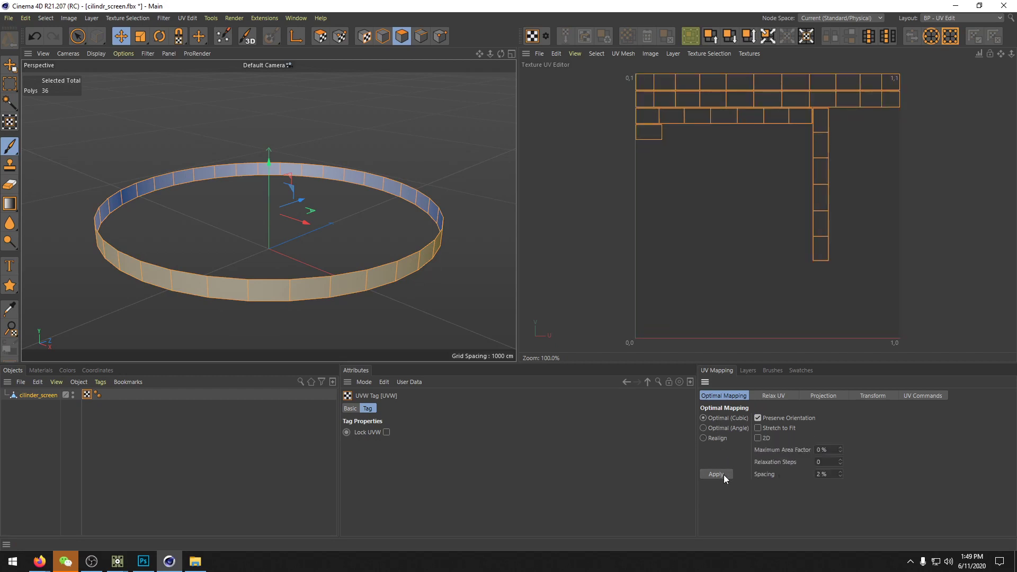
pyautogui.click(724, 474)
# Step: Try the Sphere, Frontal, Flat, Shrink, Box, Cubic 2 and Cubic projections on the screen's UVs
pyautogui.click(769, 397)
pyautogui.click(819, 397)
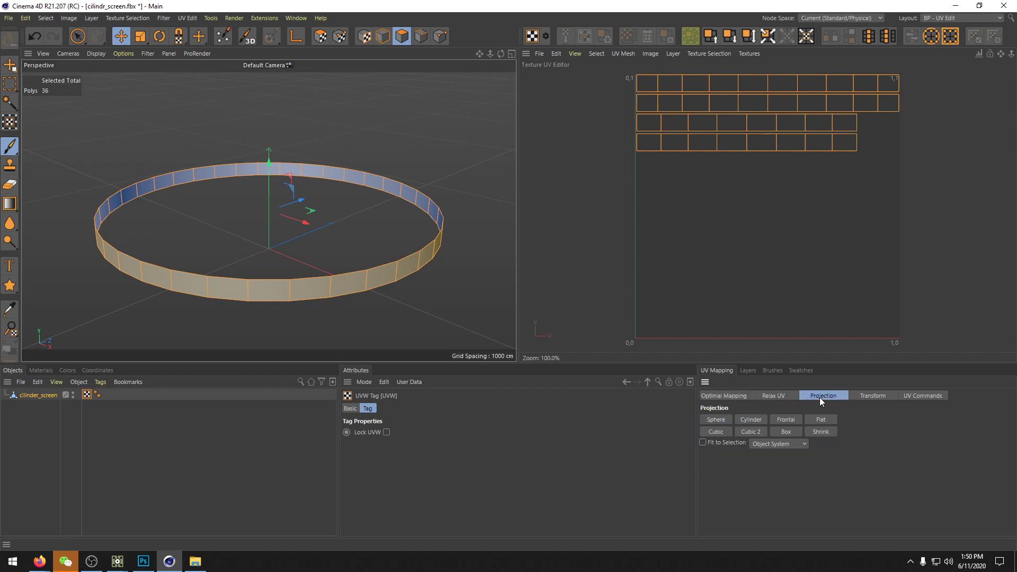
pyautogui.click(723, 419)
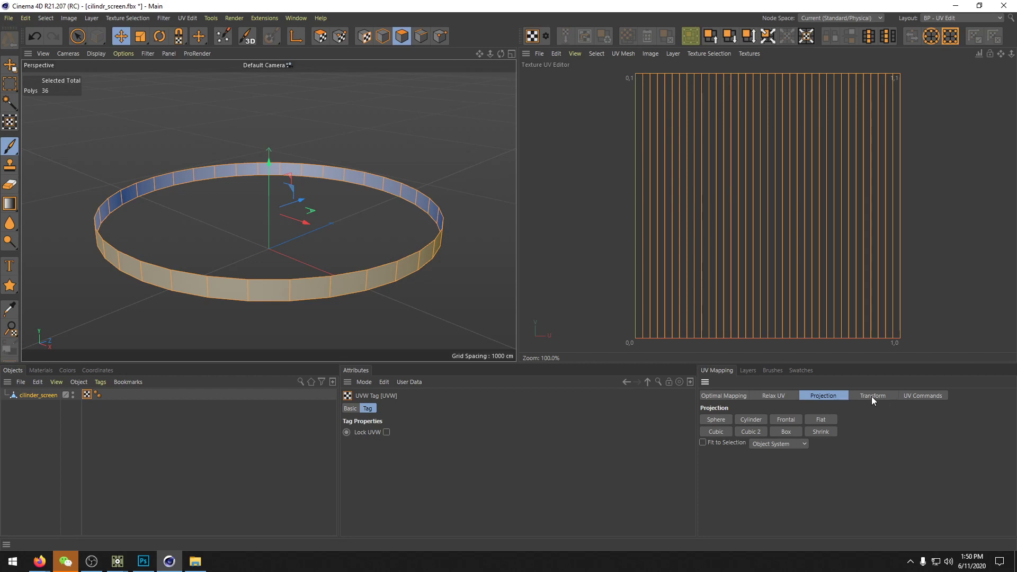
pyautogui.click(793, 419)
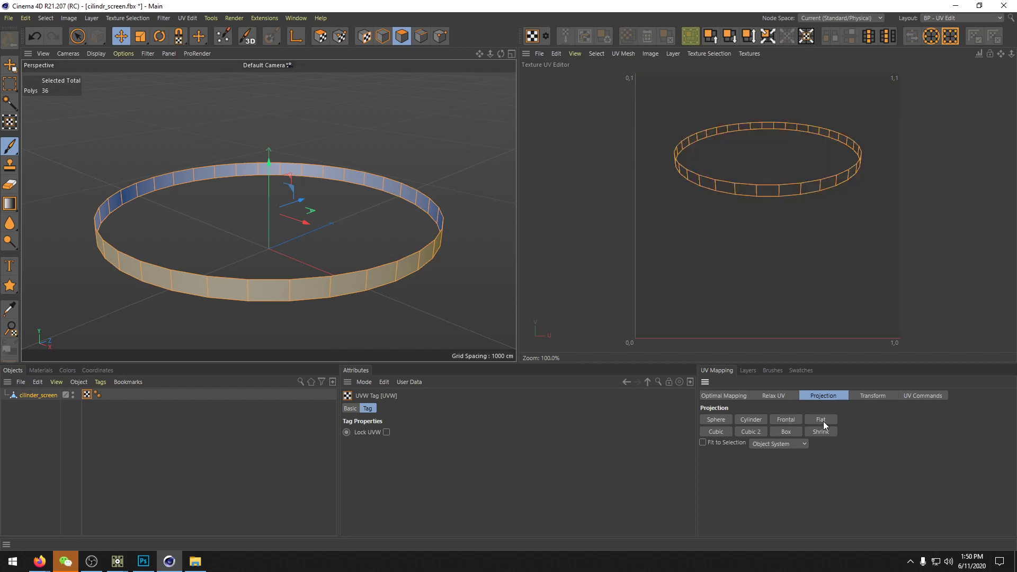
pyautogui.click(823, 421)
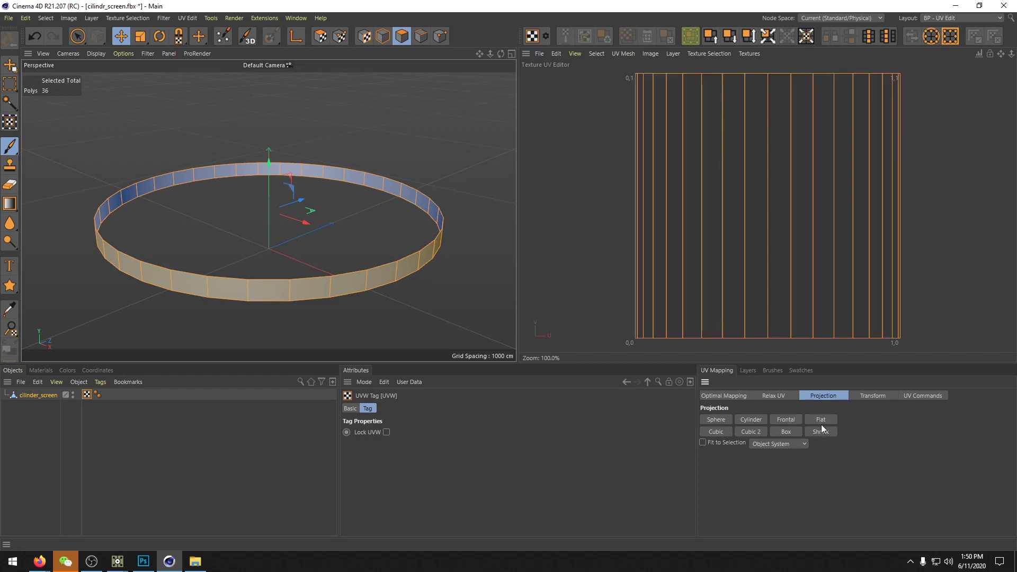
pyautogui.click(821, 431)
pyautogui.click(789, 432)
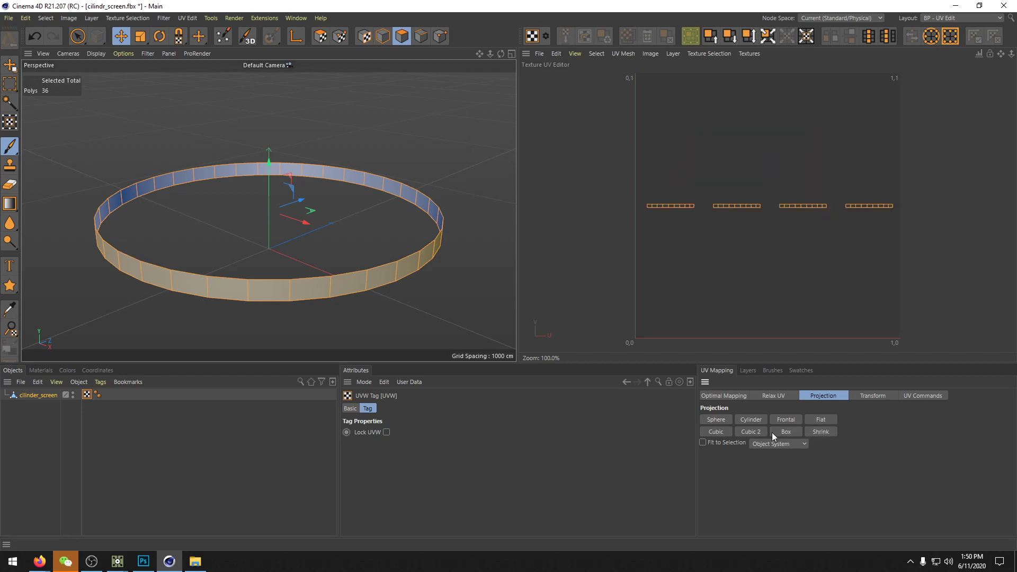
pyautogui.click(761, 432)
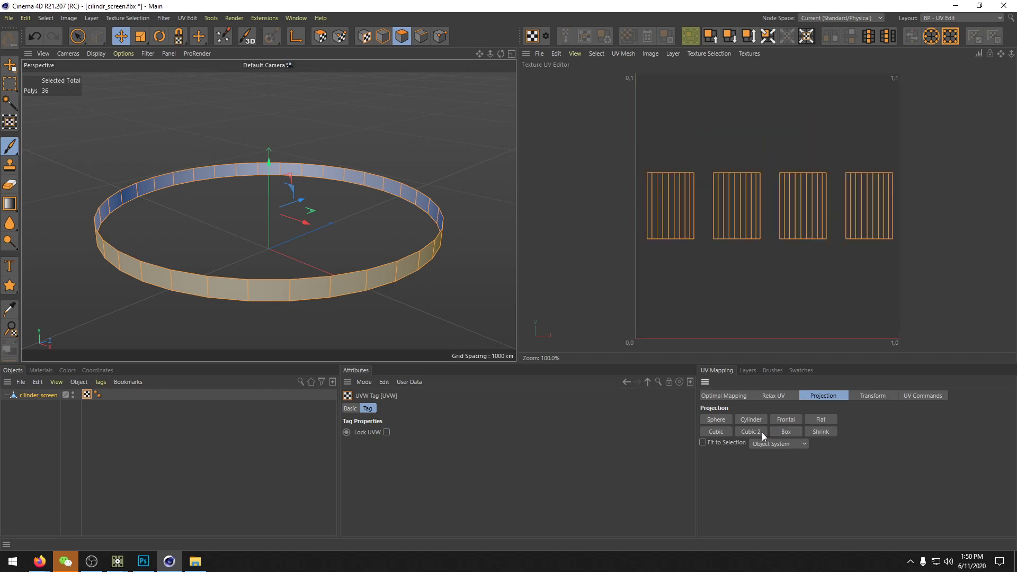
pyautogui.click(720, 431)
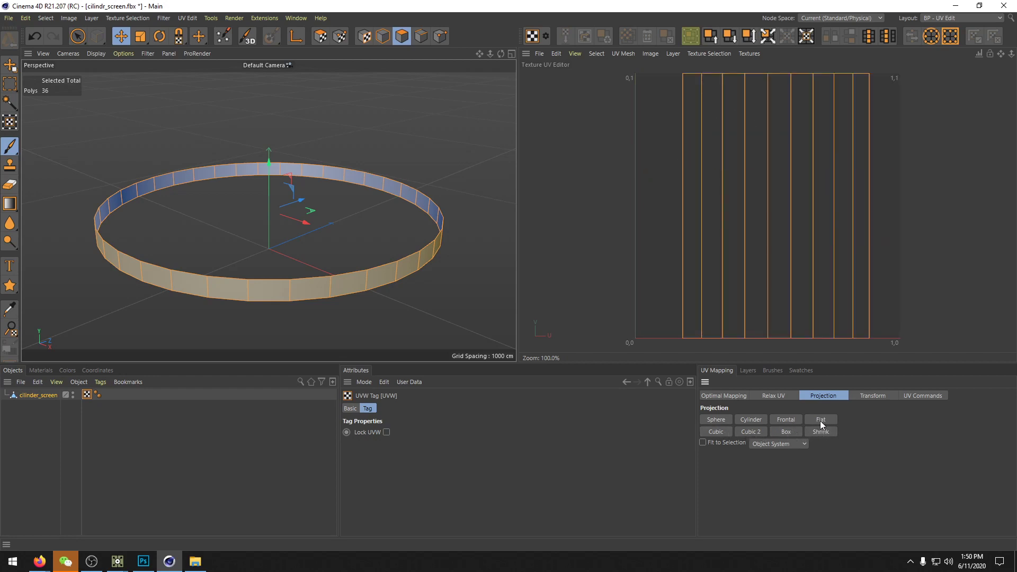
pyautogui.click(756, 431)
pyautogui.click(793, 432)
# Step: Apply the Cylinder projection to the screen's UVs
pyautogui.click(754, 422)
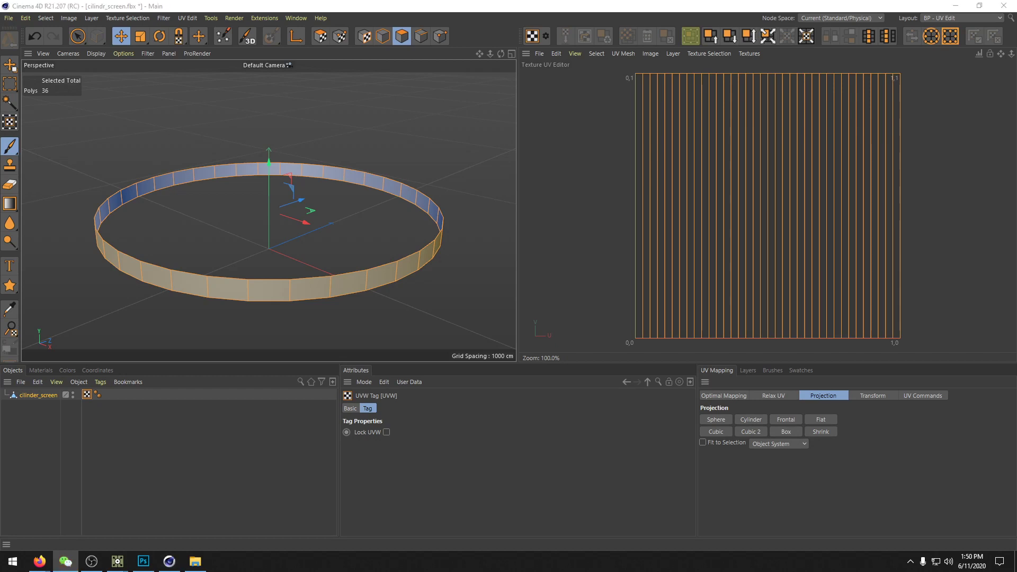
pyautogui.click(964, 266)
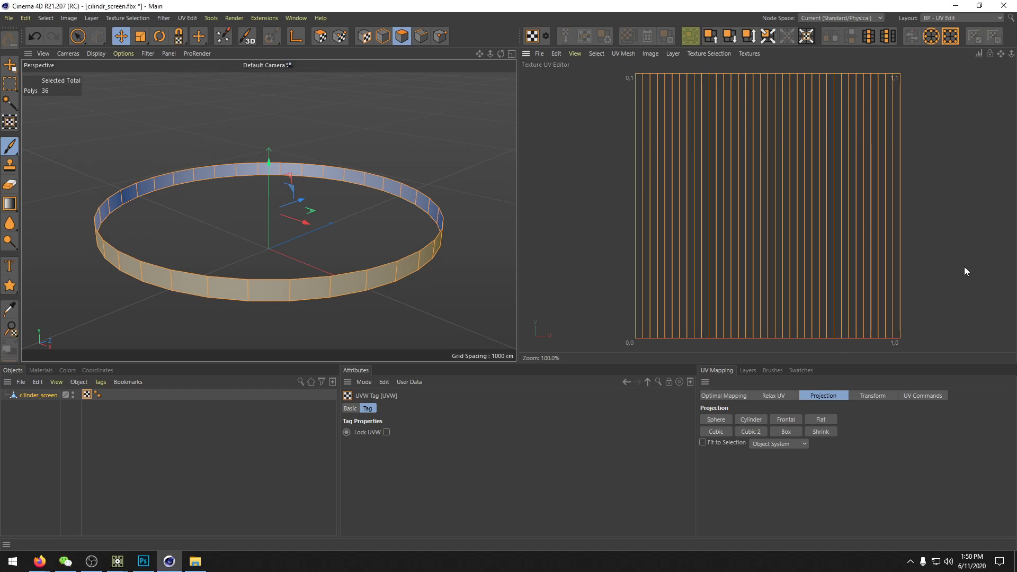
# Step: Set the FBX export to include textures and materials without substances, and try to save it as cilindr_screen.fbx
pyautogui.click(9, 18)
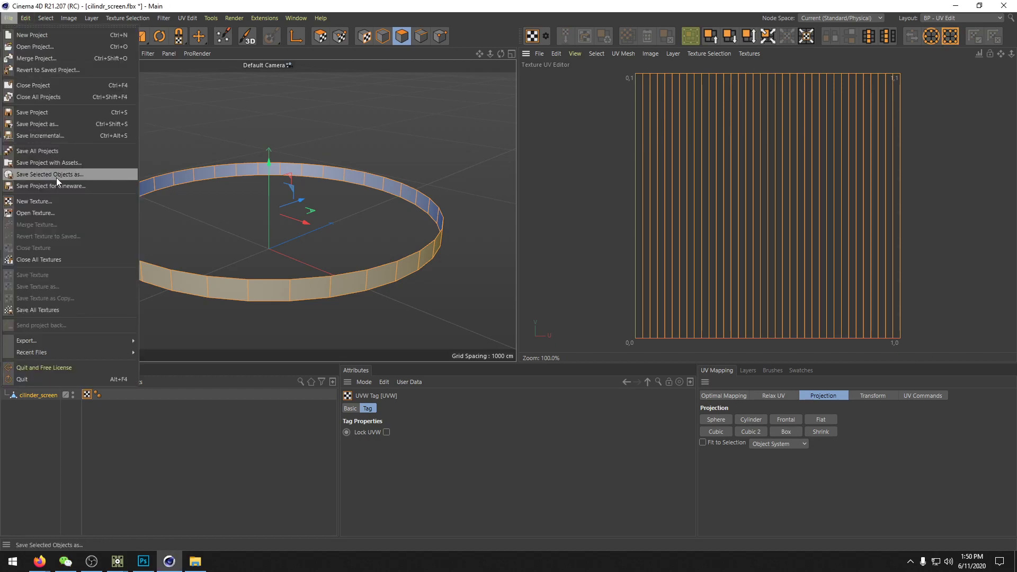
pyautogui.moveTo(80, 342)
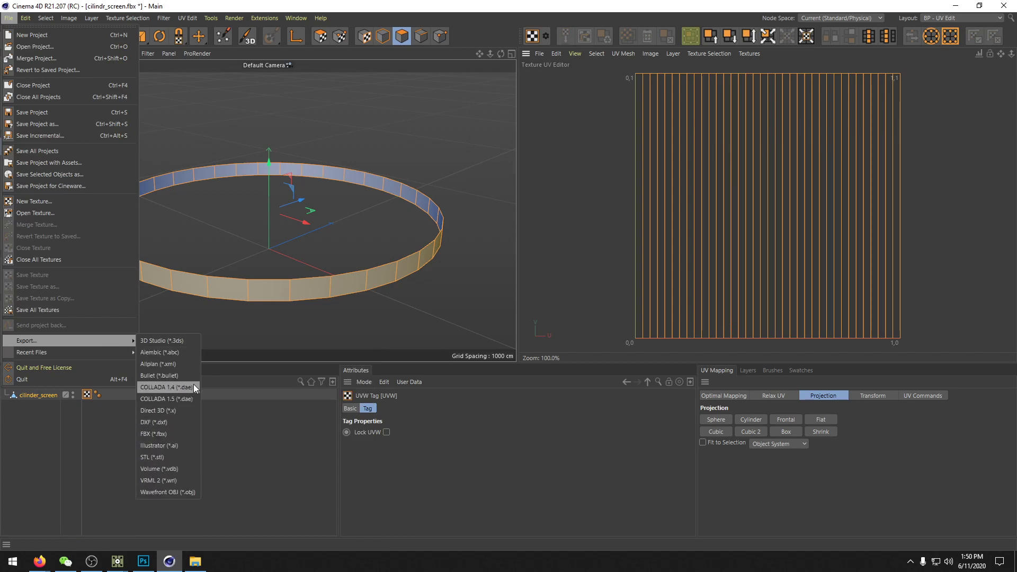
pyautogui.click(169, 434)
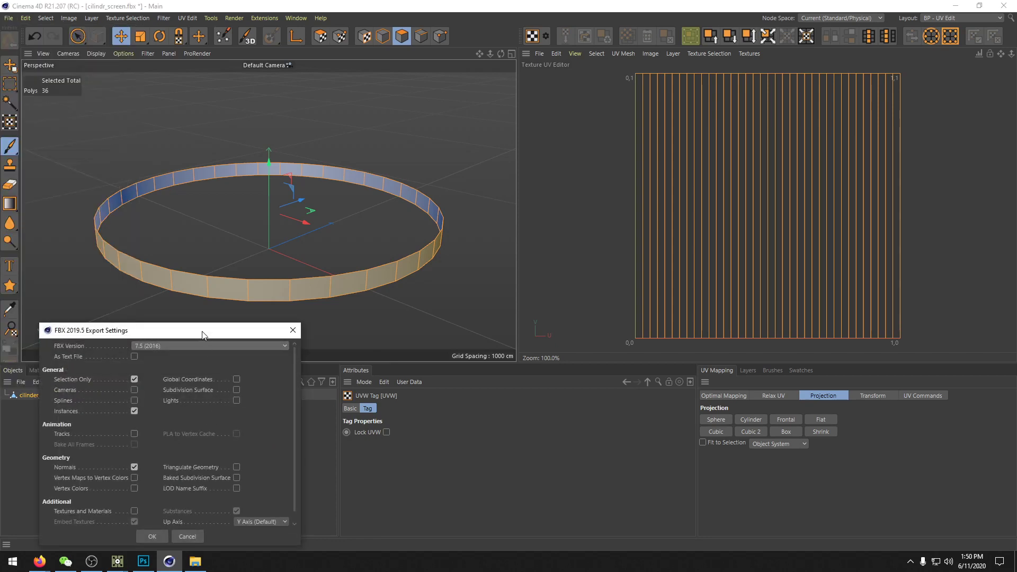
pyautogui.click(242, 421)
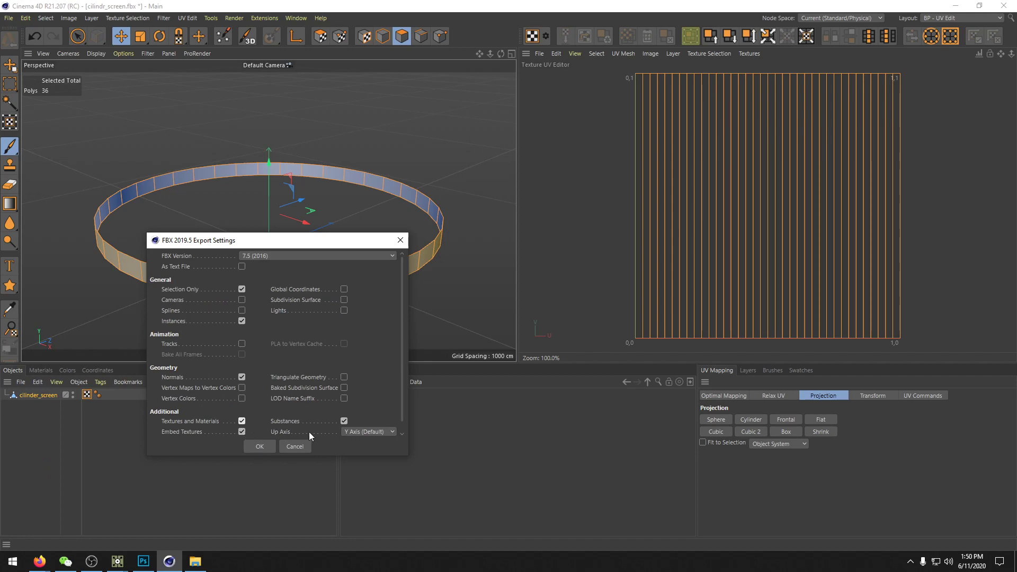
pyautogui.click(344, 421)
pyautogui.click(257, 447)
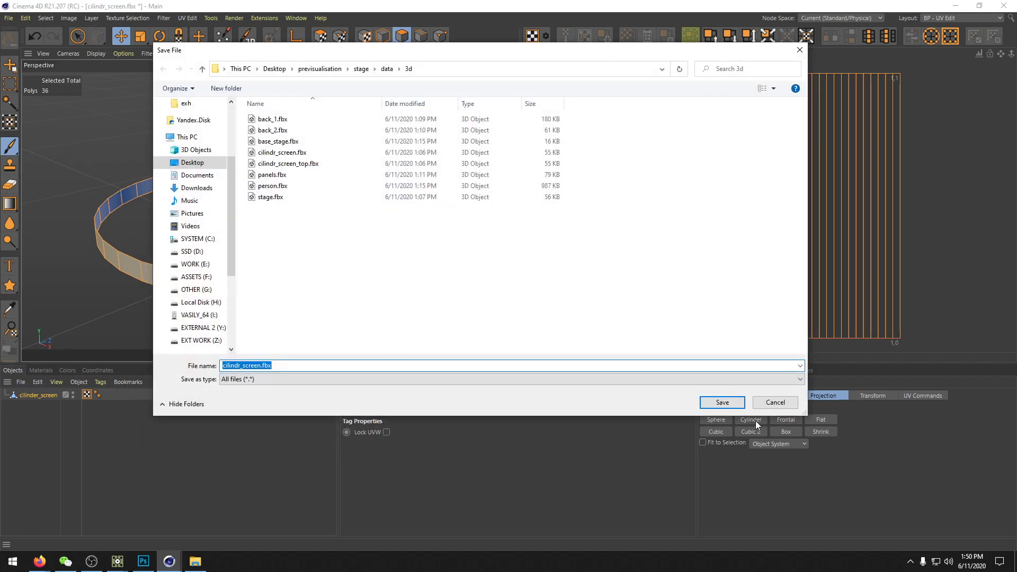
pyautogui.press('Return')
# Step: Export the cylindrical screen as FBX with the same settings, replacing the existing cilindr_screen.fbx in the 3d folder
pyautogui.click(9, 18)
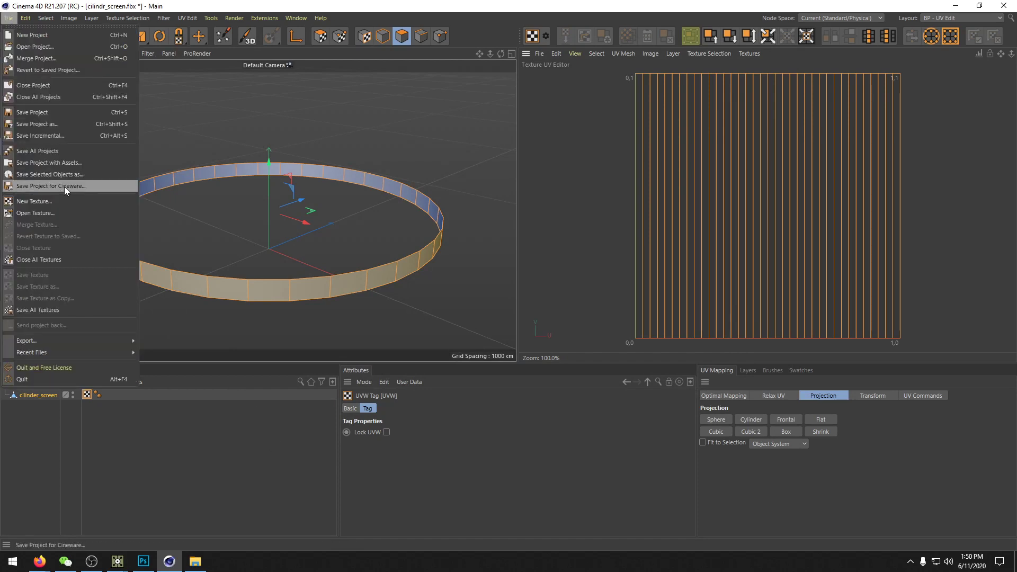
pyautogui.moveTo(79, 342)
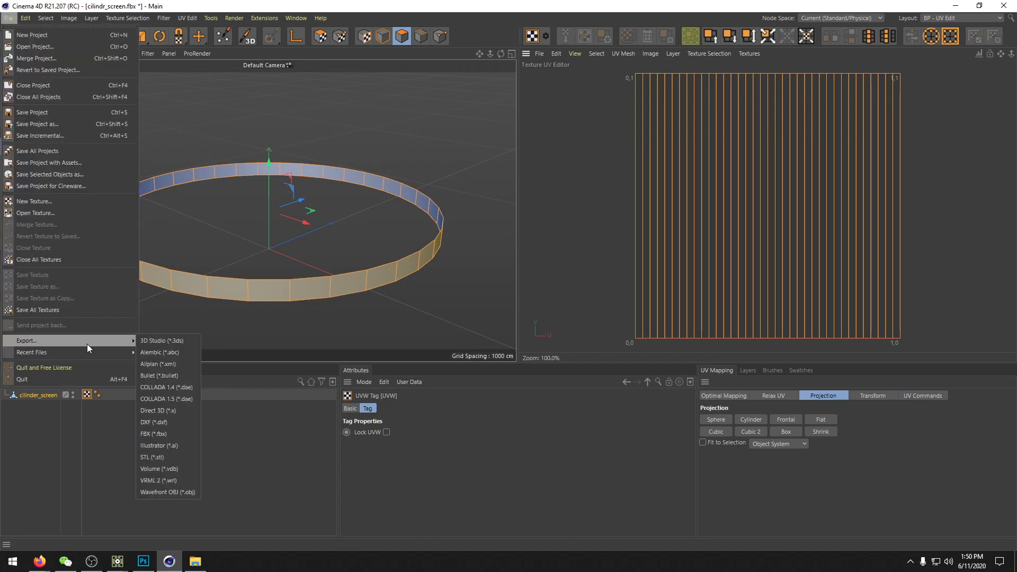
pyautogui.click(173, 433)
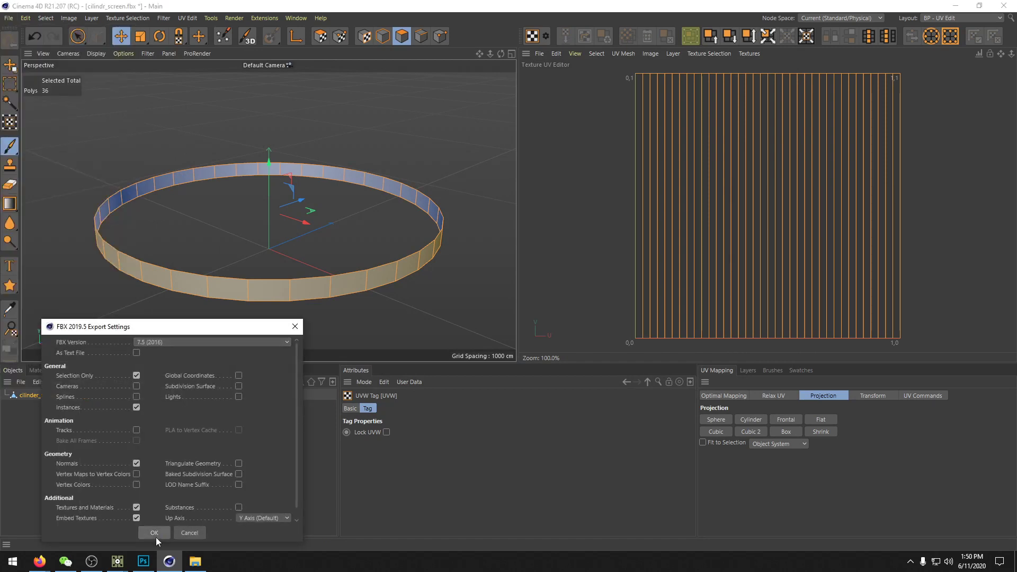
pyautogui.click(155, 533)
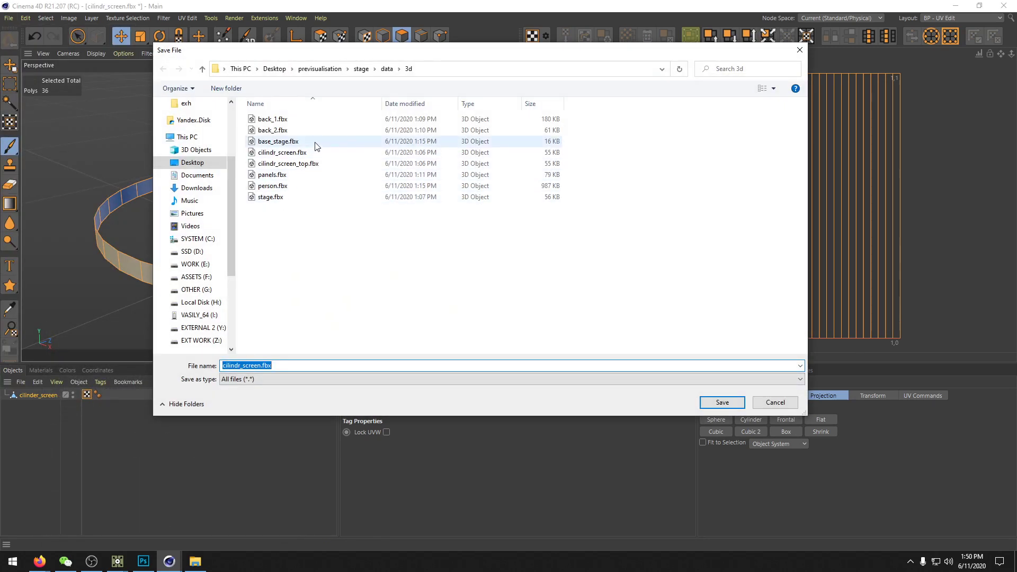
pyautogui.doubleClick(282, 153)
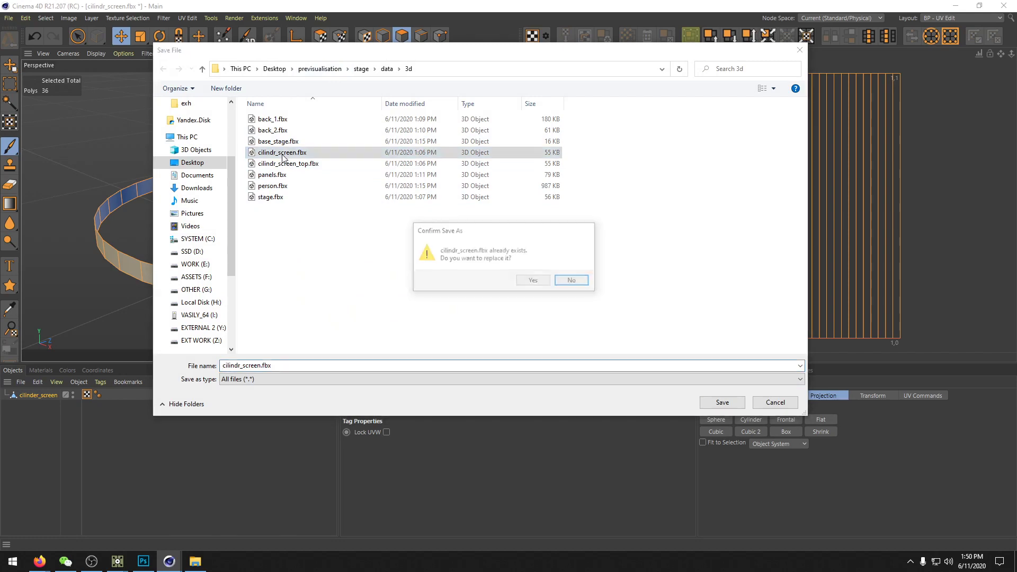
pyautogui.click(534, 281)
# Step: Switch to the TouchDesigner project, go back up to the geo2 network and delete the cilindr_screen_top component
pyautogui.moveTo(119, 565)
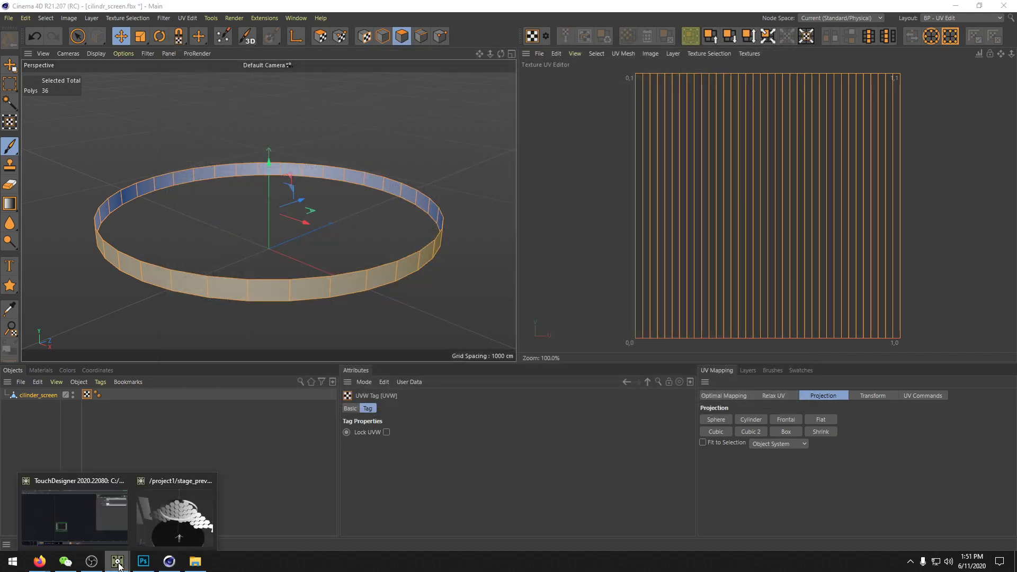
pyautogui.click(108, 529)
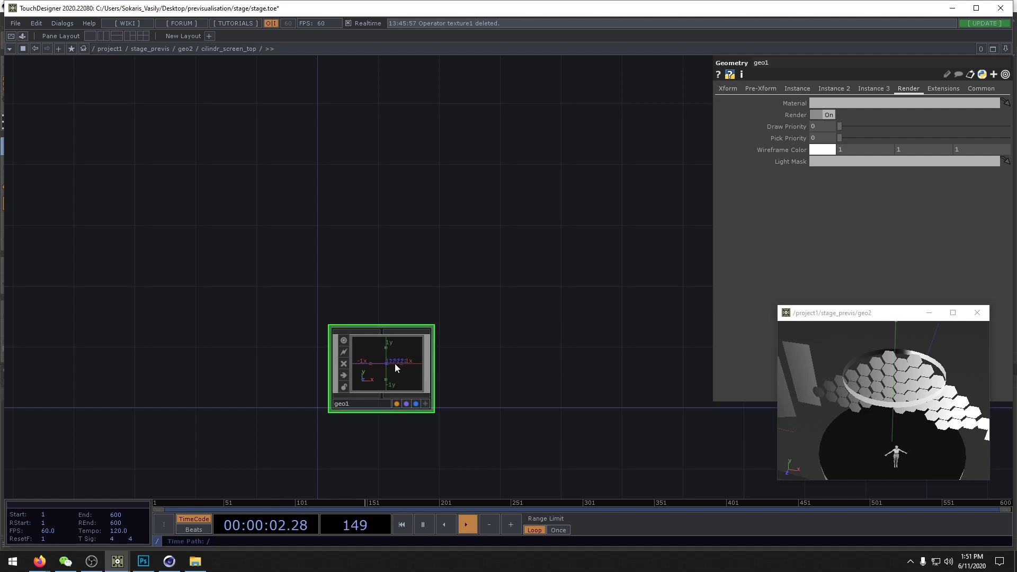
pyautogui.press('u')
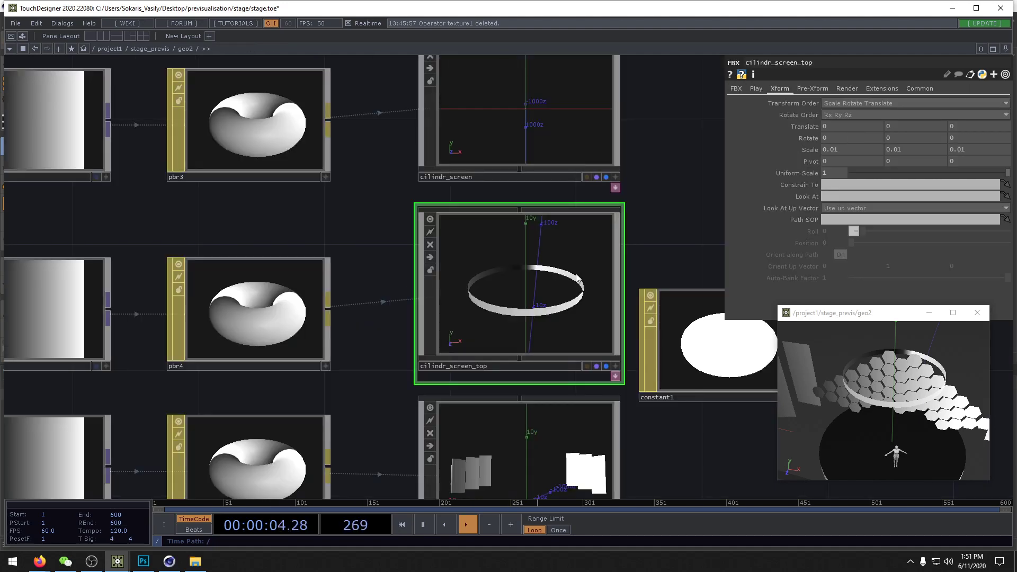
pyautogui.scroll(5, 576, 278)
pyautogui.scroll(-4, 475, 291)
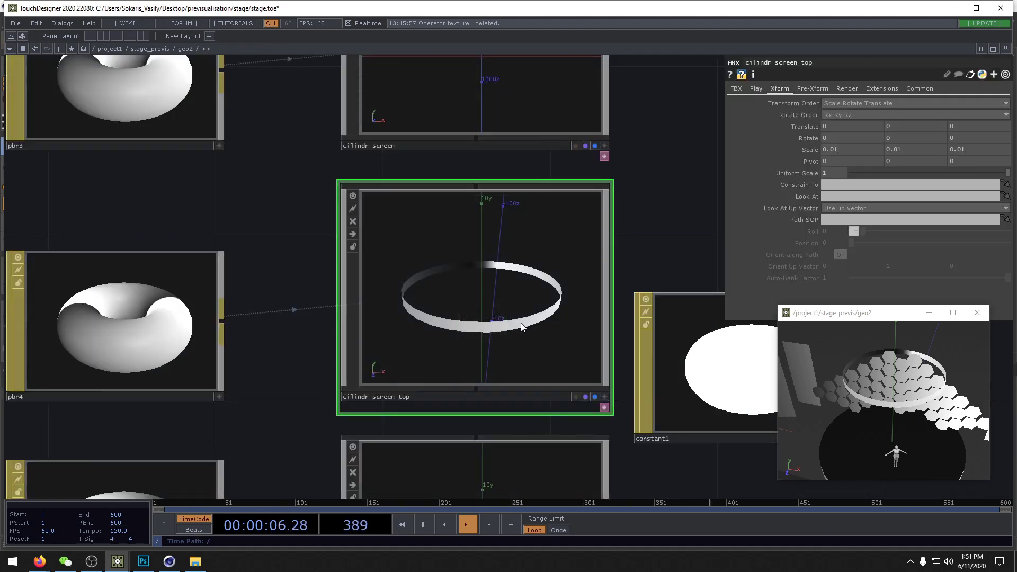
pyautogui.press('Delete')
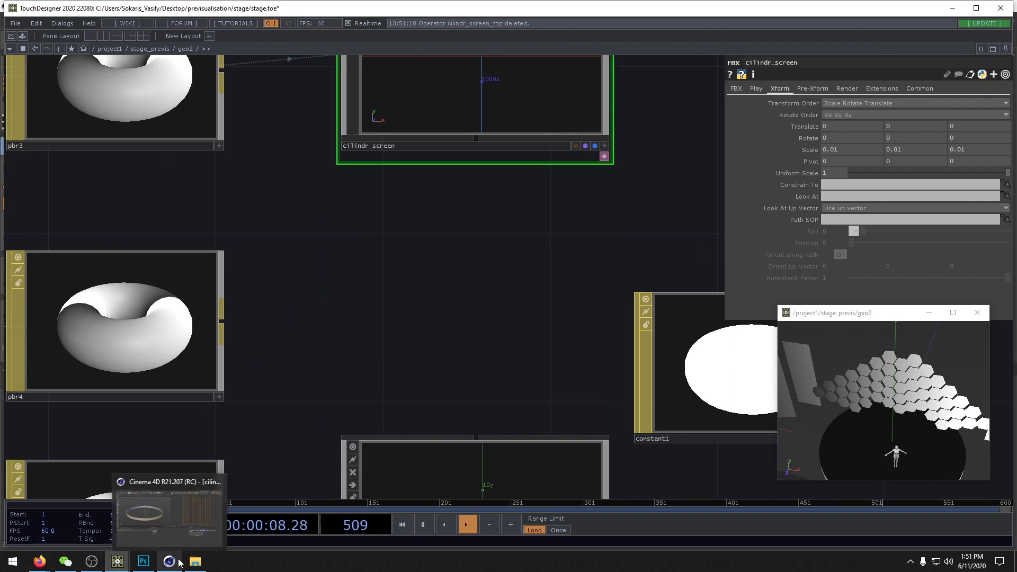
# Step: Import the re-exported cilindr_screen.fbx from the 3d folder into geo2, placing it beside the pbr4 material
pyautogui.click(196, 567)
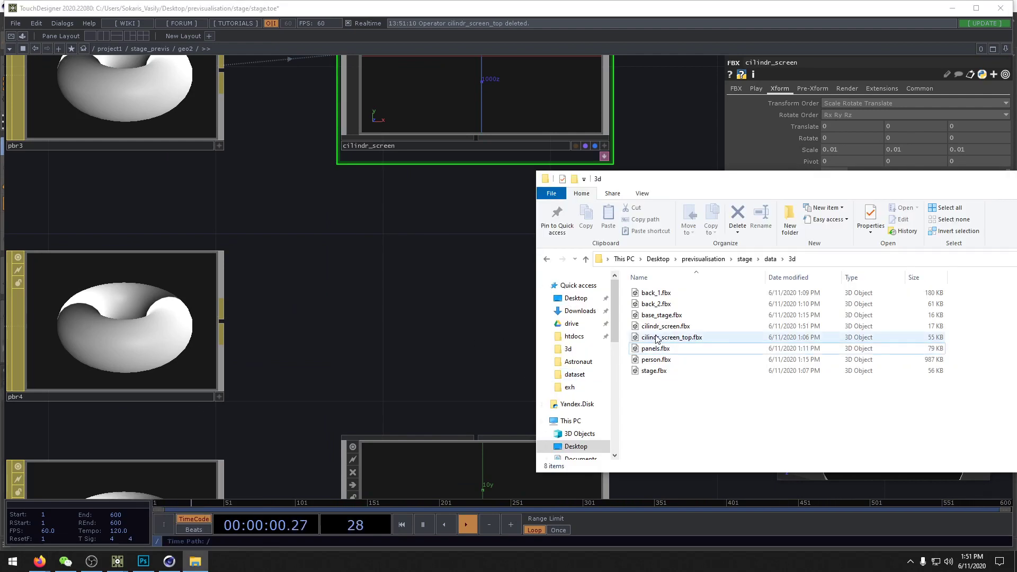
pyautogui.moveTo(583, 328); pyautogui.dragTo(458, 317)
pyautogui.moveTo(451, 306); pyautogui.dragTo(459, 310)
pyautogui.click(460, 306)
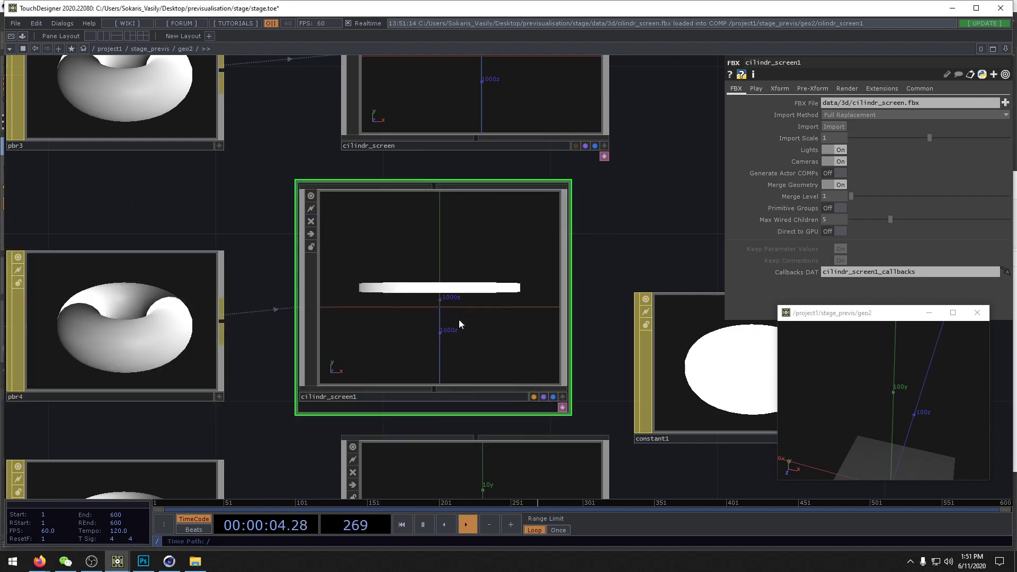
# Step: Set the newly imported cylindrical screen's scale to 0.01 on all three axes
pyautogui.click(755, 89)
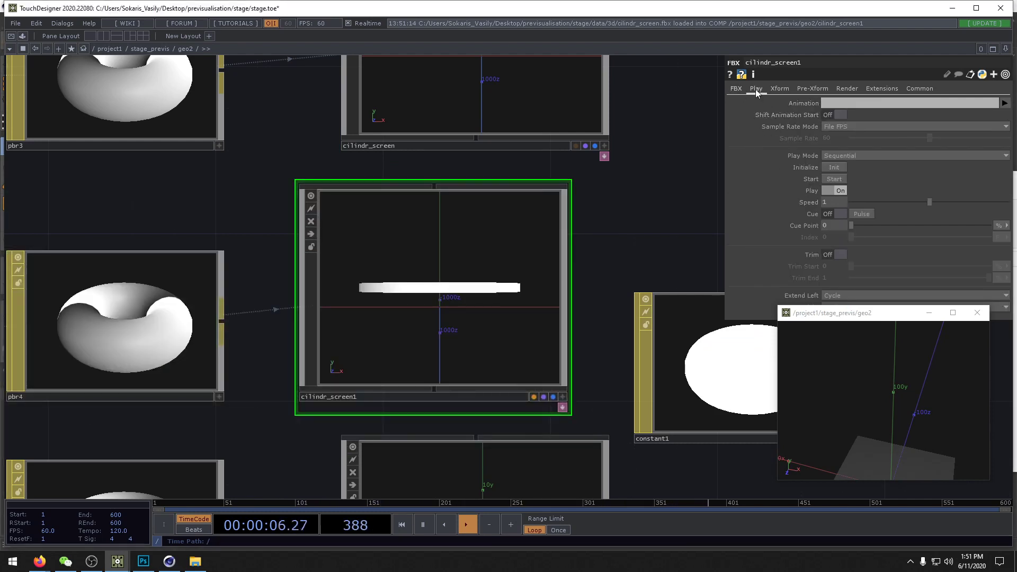
pyautogui.click(779, 88)
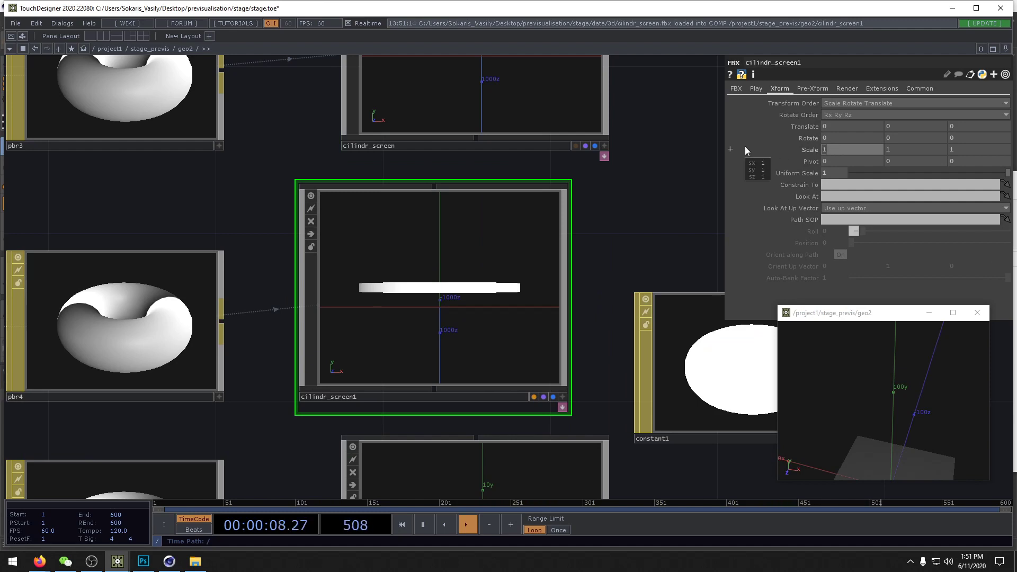
pyautogui.write('0.01')
pyautogui.press('Return')
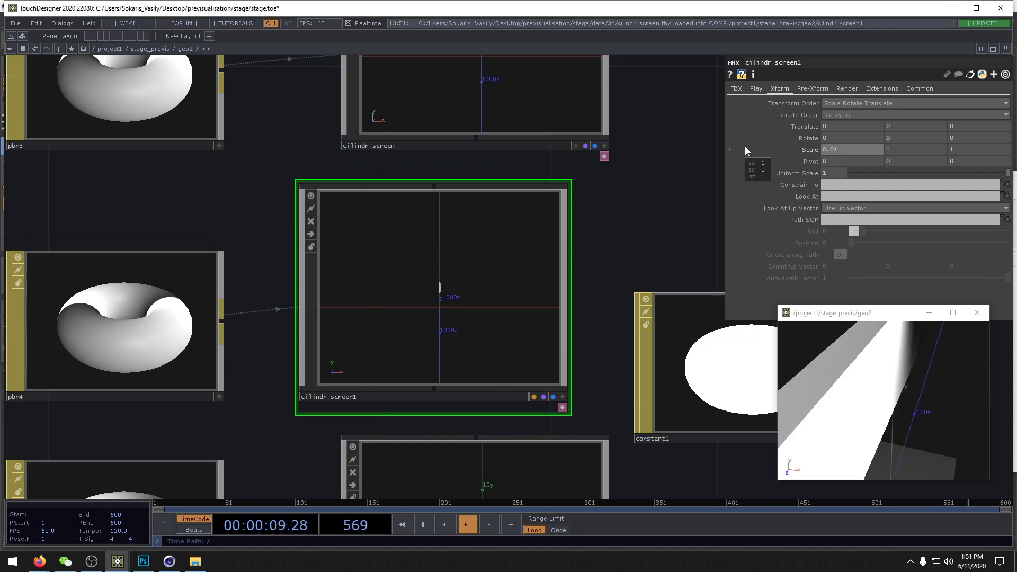
pyautogui.click(900, 149)
pyautogui.write('.0')
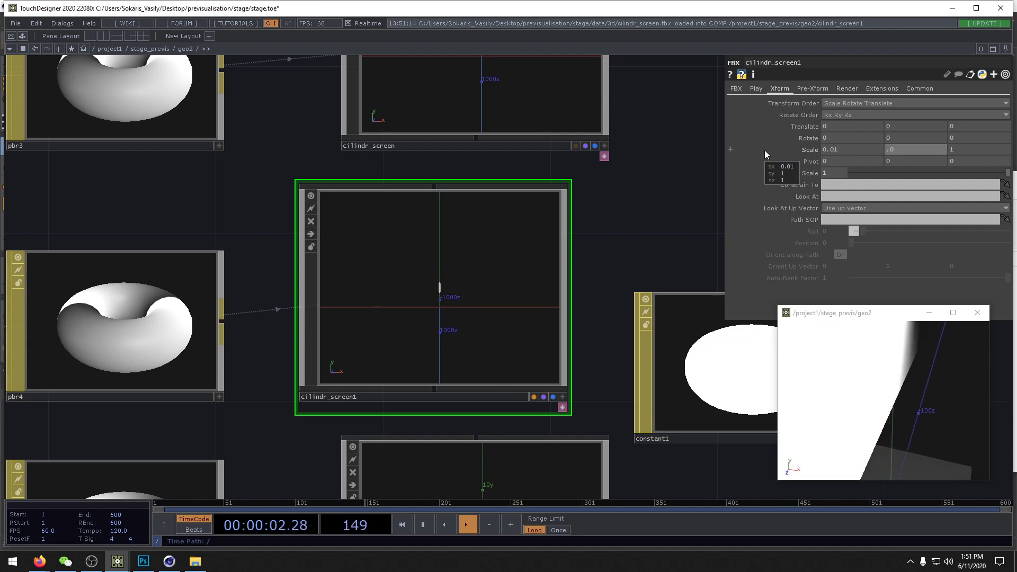
pyautogui.write('01')
pyautogui.press('Tab')
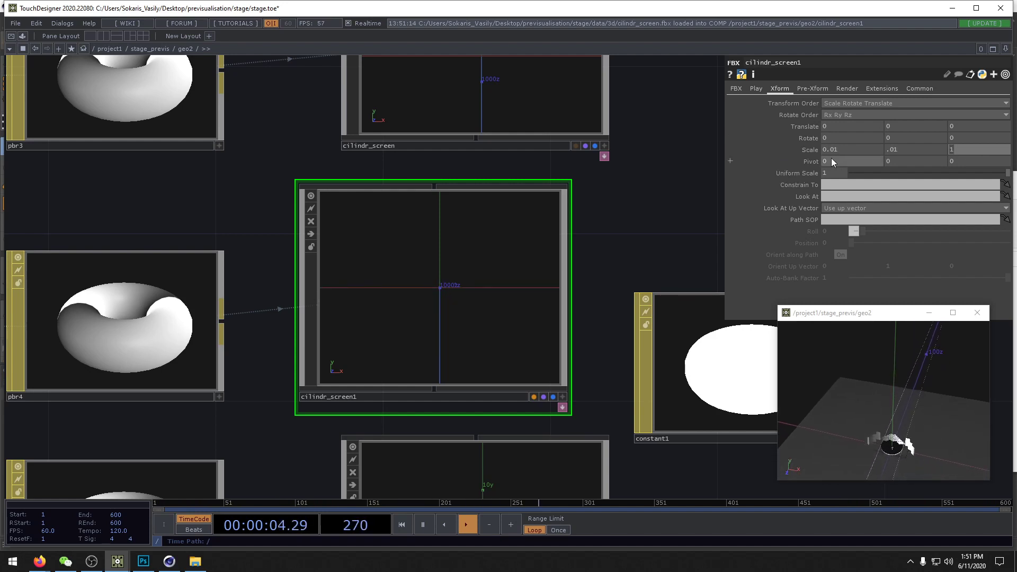
pyautogui.write('.01')
pyautogui.press('Return')
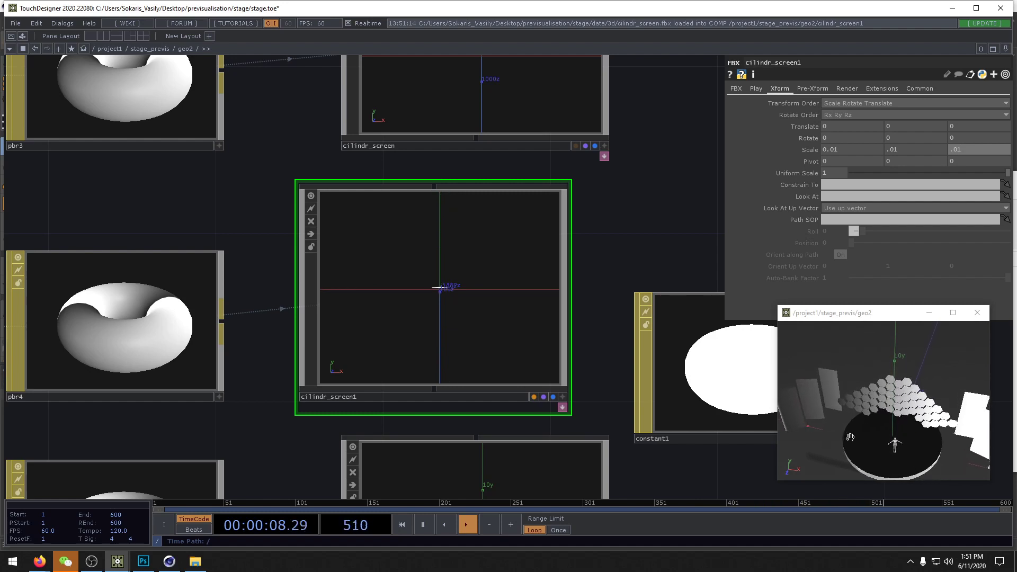
# Step: Compare the two cylindrical screen components, then inspect the new one's internal mesh and the stage in the geo2 preview
pyautogui.click(512, 101)
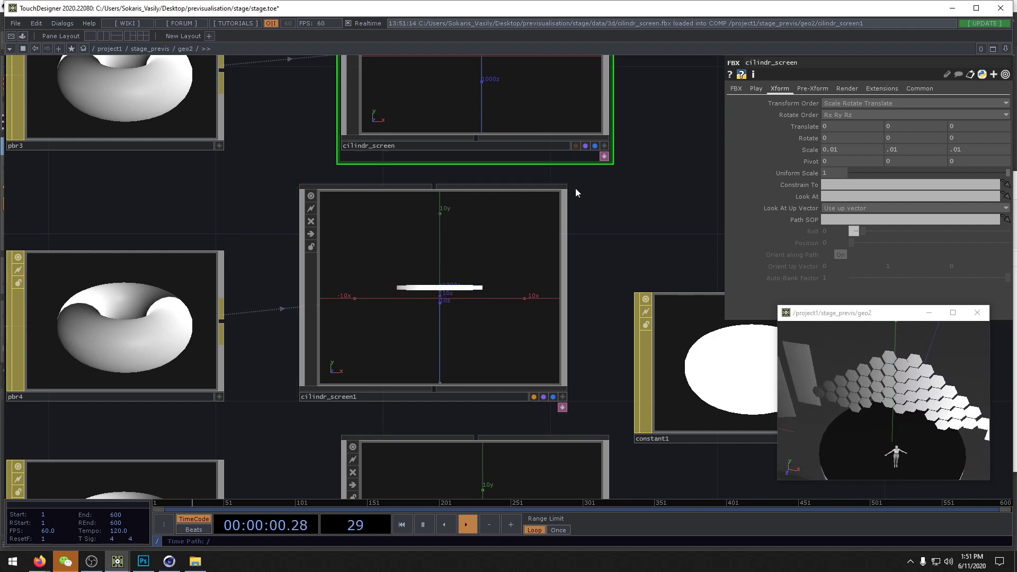
pyautogui.click(486, 297)
pyautogui.moveTo(556, 229); pyautogui.dragTo(484, 218)
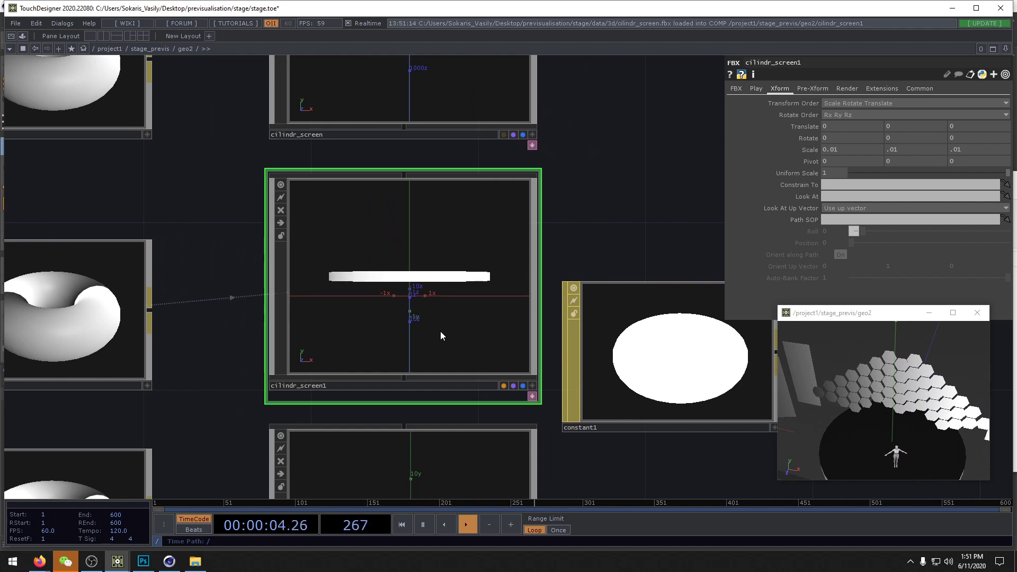
pyautogui.scroll(10, 440, 336)
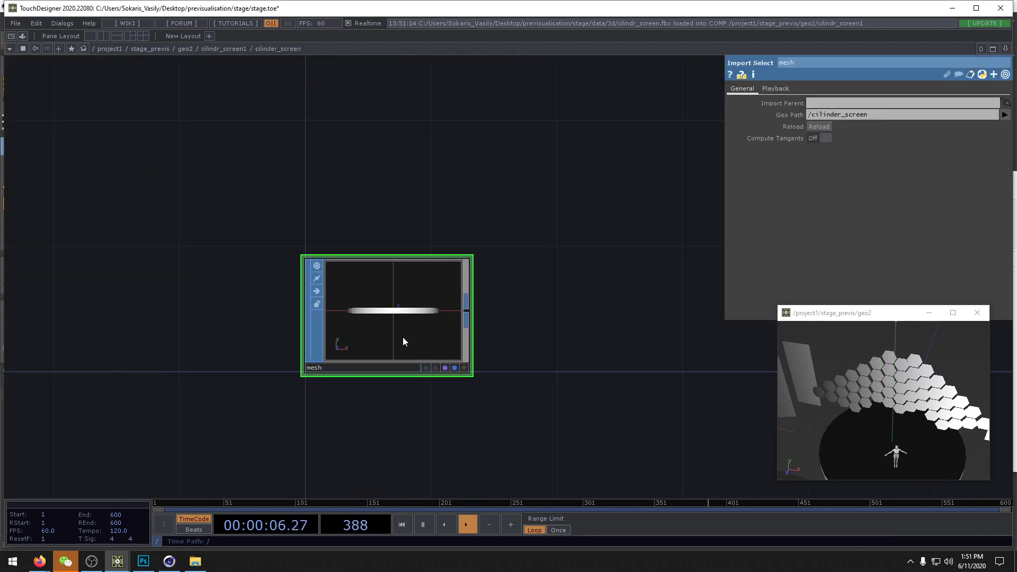
pyautogui.scroll(-5, 583, 344)
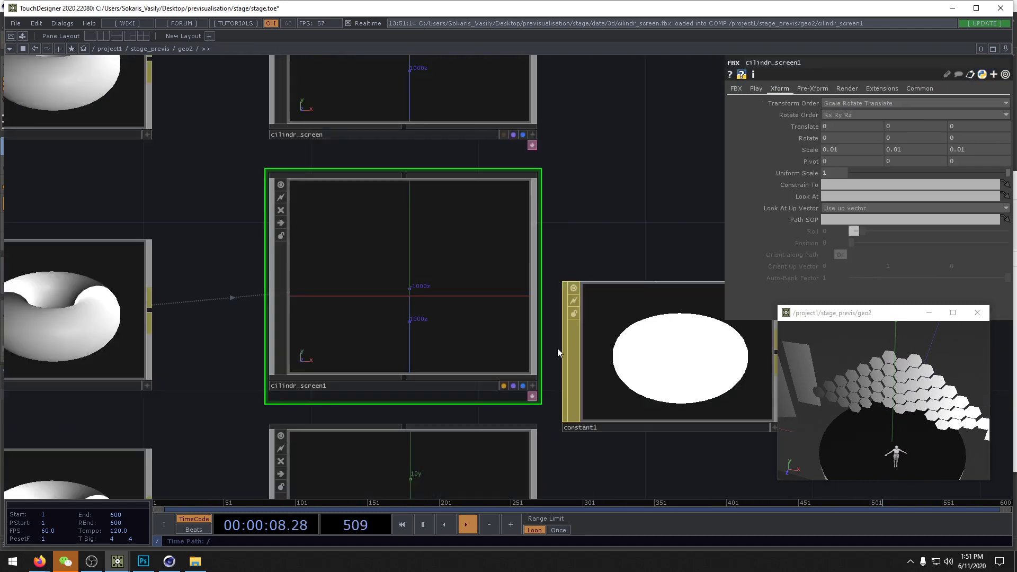
pyautogui.scroll(-3, 614, 238)
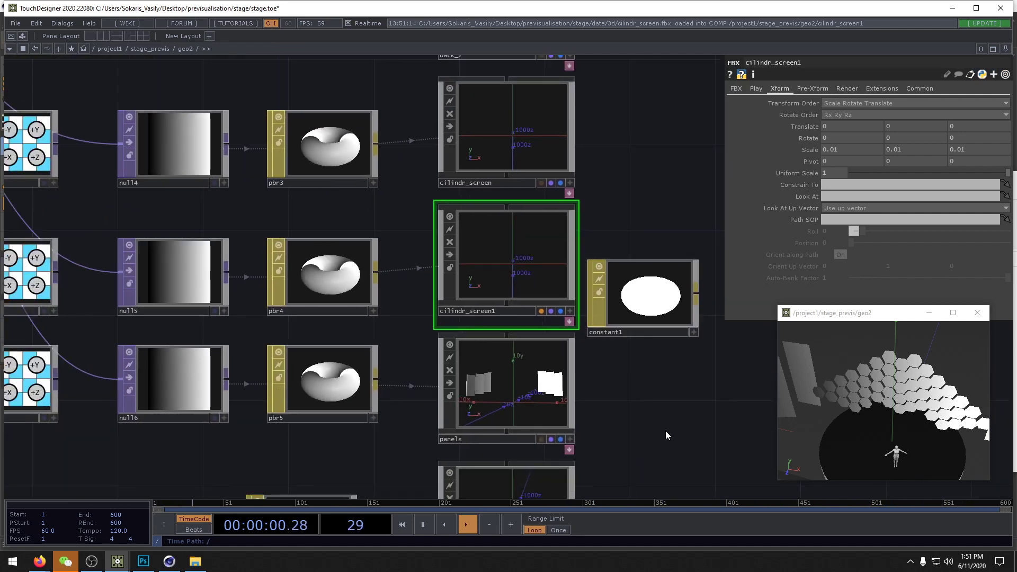
pyautogui.moveTo(666, 431); pyautogui.dragTo(470, 381)
pyautogui.moveTo(895, 450); pyautogui.dragTo(884, 412)
pyautogui.moveTo(883, 412); pyautogui.dragTo(878, 446, button='middle')
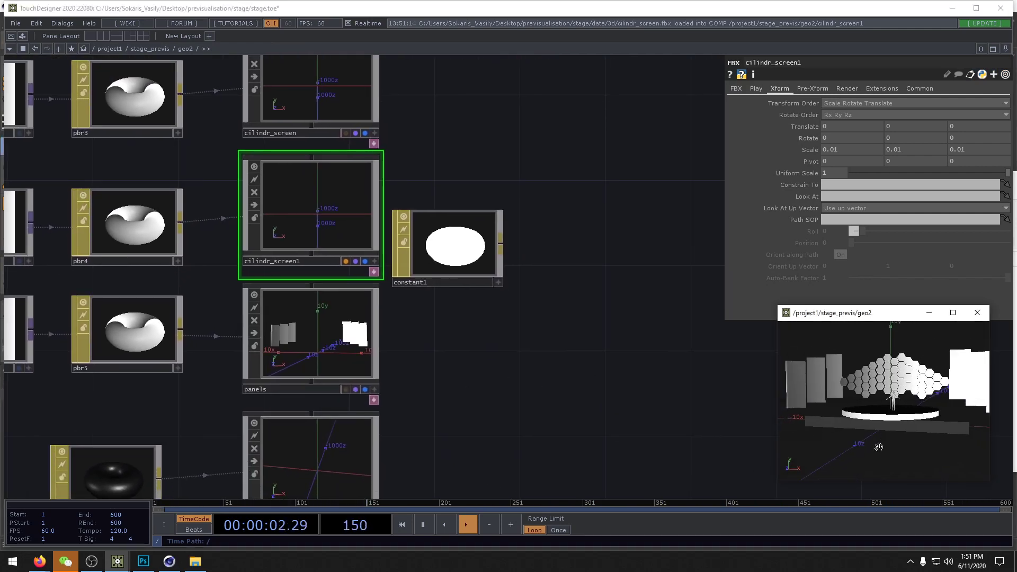
# Step: Move the constant1 material farther away from the FBX components and delete the cilindr_screen1 component
pyautogui.moveTo(588, 364); pyautogui.dragTo(670, 420)
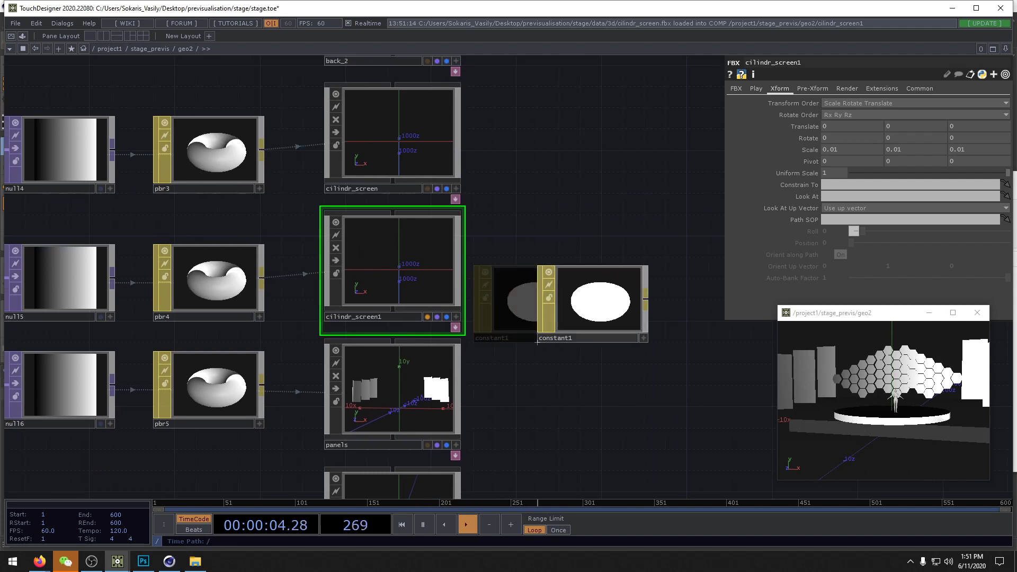
pyautogui.moveTo(588, 302); pyautogui.dragTo(631, 302)
pyautogui.moveTo(526, 306); pyautogui.dragTo(507, 392)
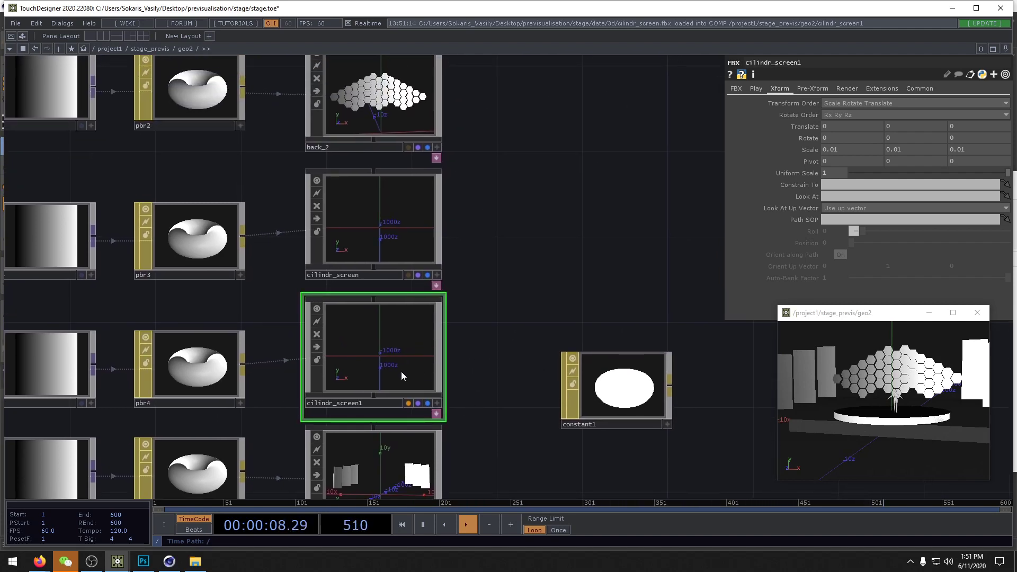
pyautogui.press('Delete')
# Step: Inspect the cilindr_screen component's internal geometry and its FBX import settings, including the available import methods
pyautogui.press('i')
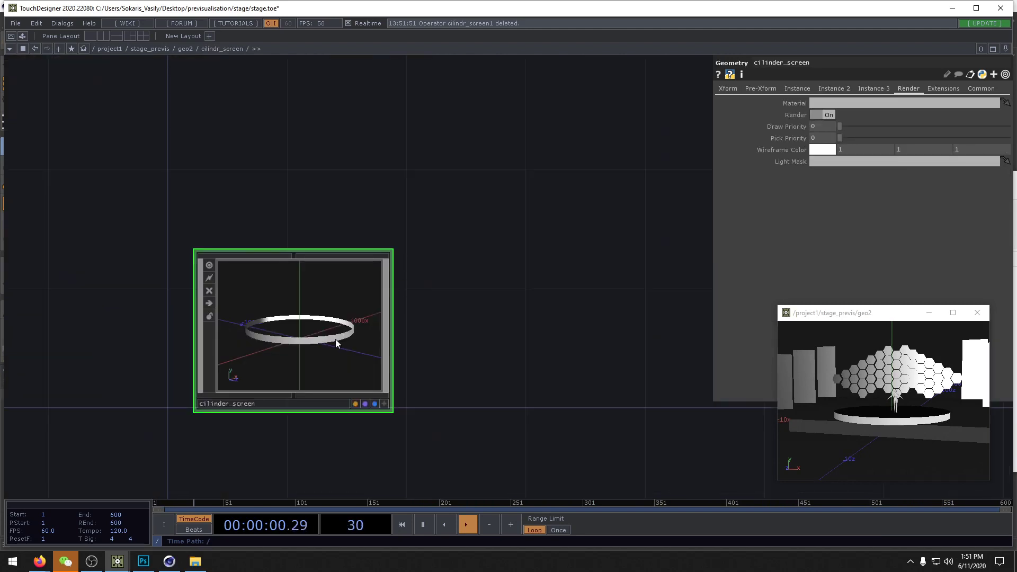
pyautogui.click(727, 90)
pyautogui.press('u')
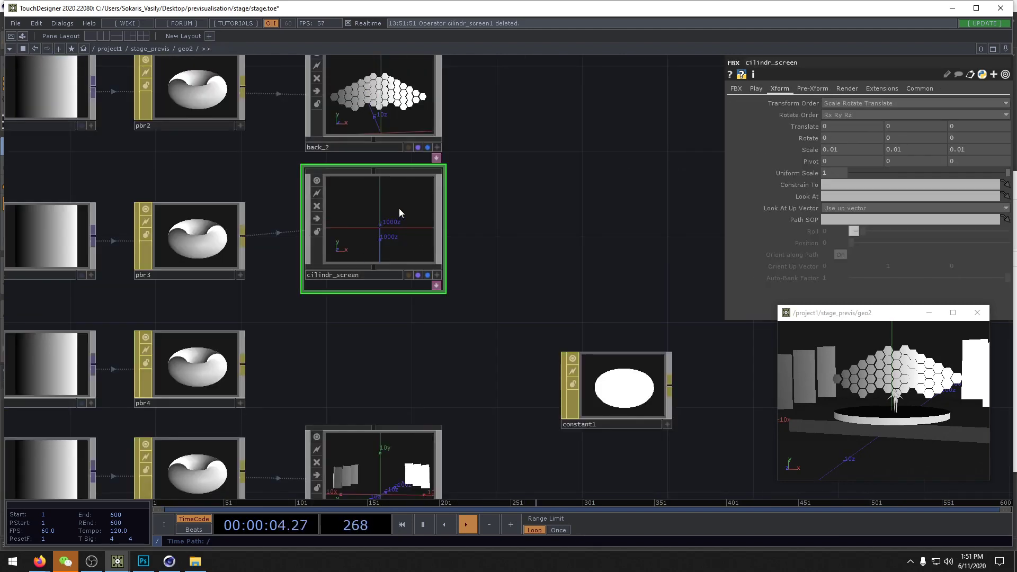
pyautogui.click(757, 88)
pyautogui.click(735, 90)
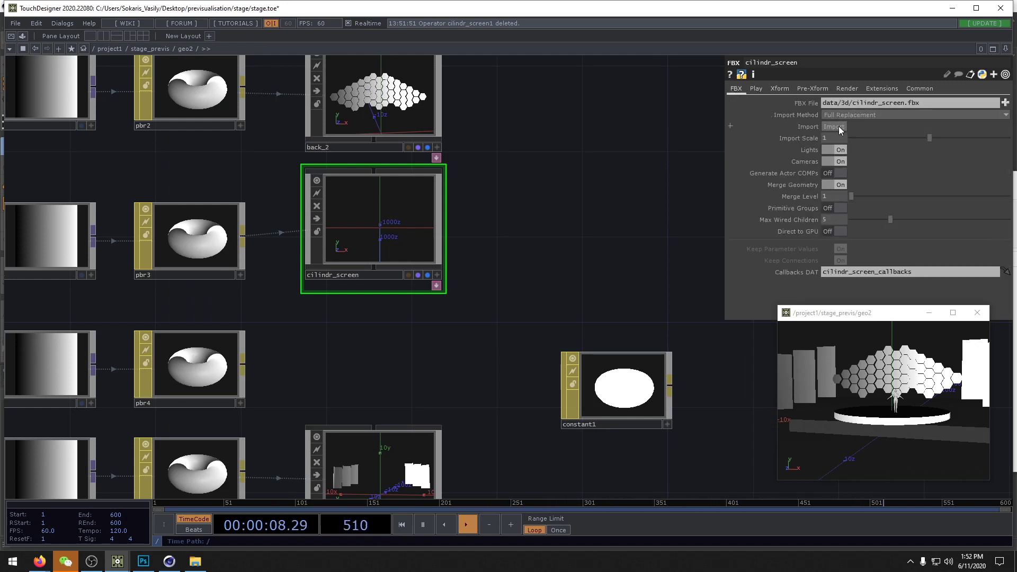
pyautogui.click(853, 116)
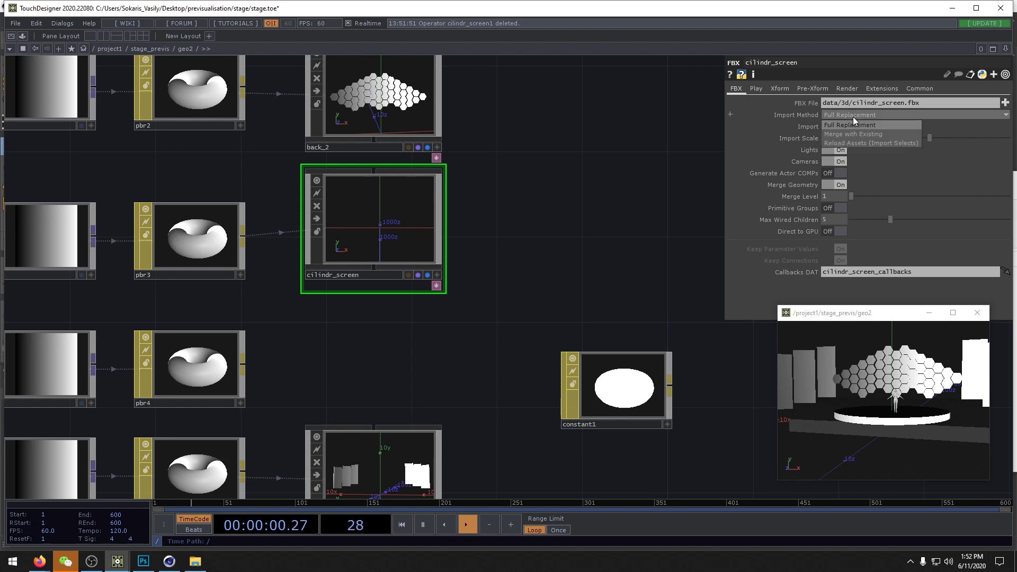
pyautogui.click(852, 117)
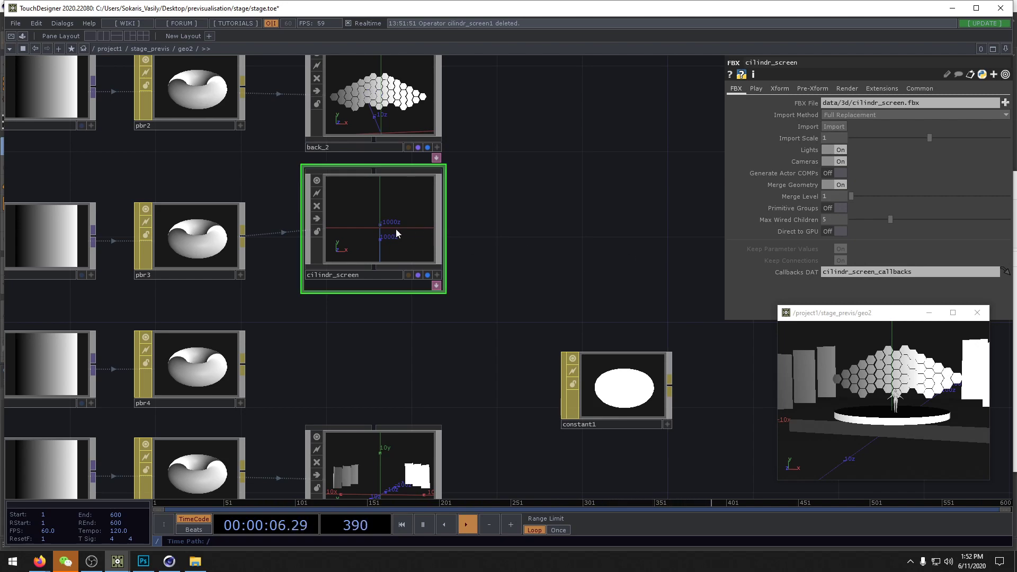
# Step: Replace the cilindr_screen component with a fresh import of cilindr_screen.fbx from the 3d folder and assign pbr3 as its material
pyautogui.press('Delete')
pyautogui.hotkey('alt', 'Tab')
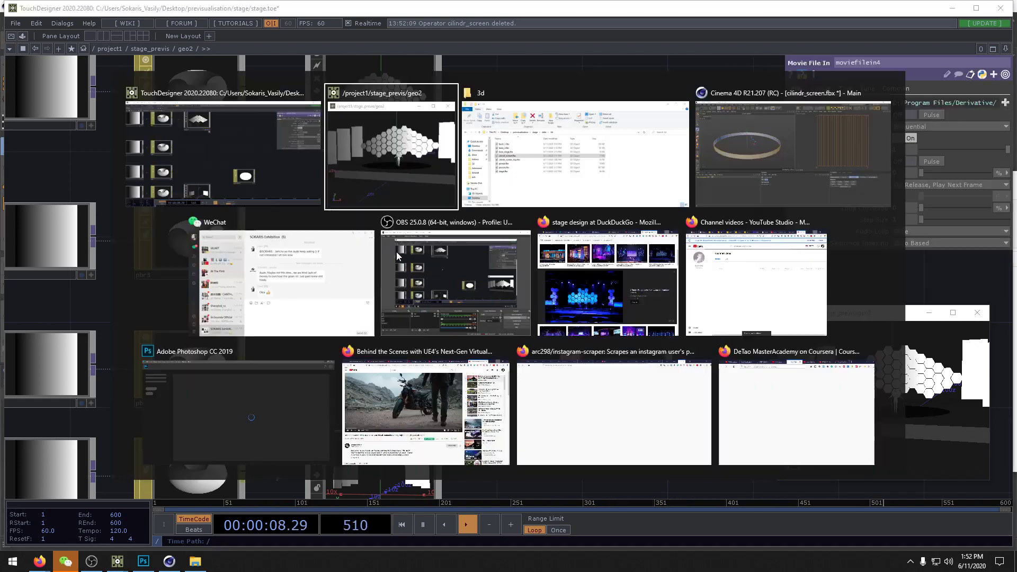
pyautogui.hotkey('alt', 'Tab')
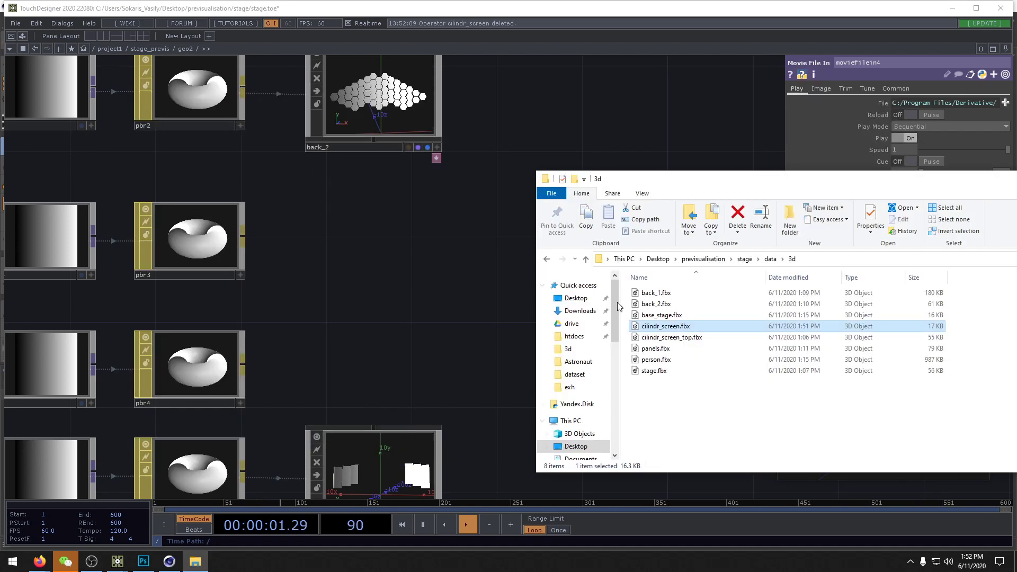
pyautogui.moveTo(662, 326); pyautogui.dragTo(370, 252)
pyautogui.moveTo(223, 233); pyautogui.dragTo(344, 240)
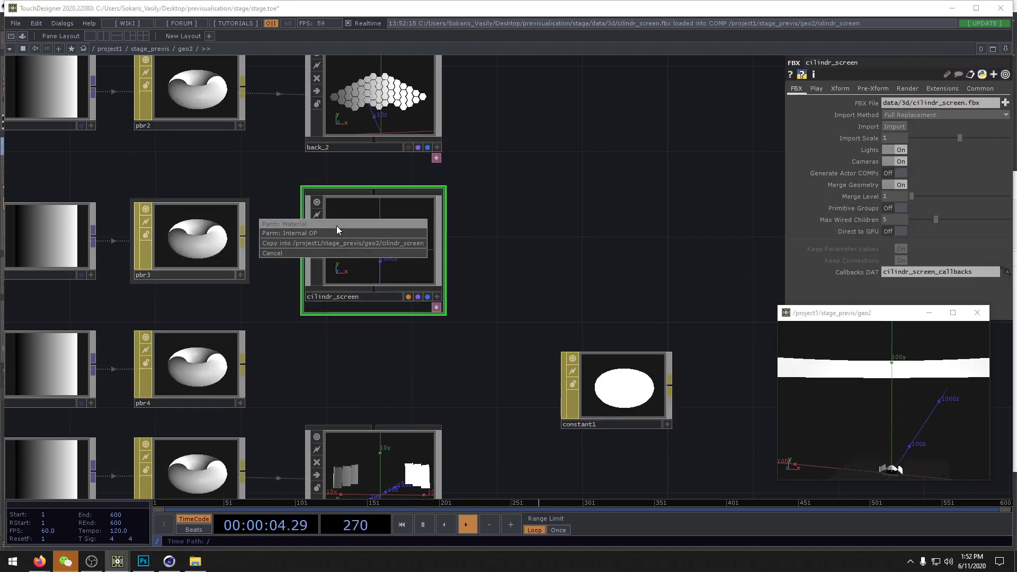
pyautogui.click(337, 227)
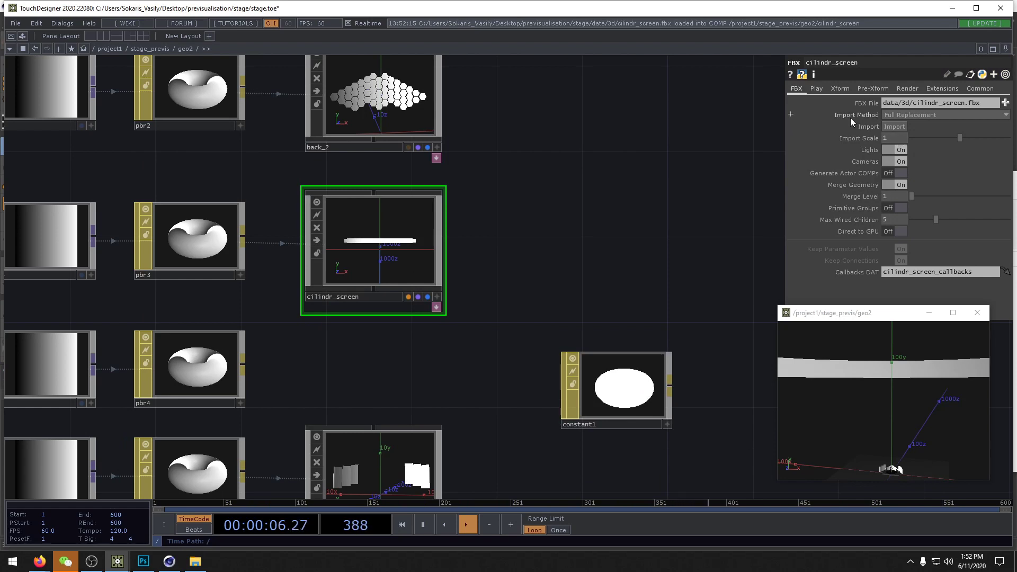
# Step: Set the cilindr_screen component's import scale to .01 and re-import the FBX with it
pyautogui.click(817, 89)
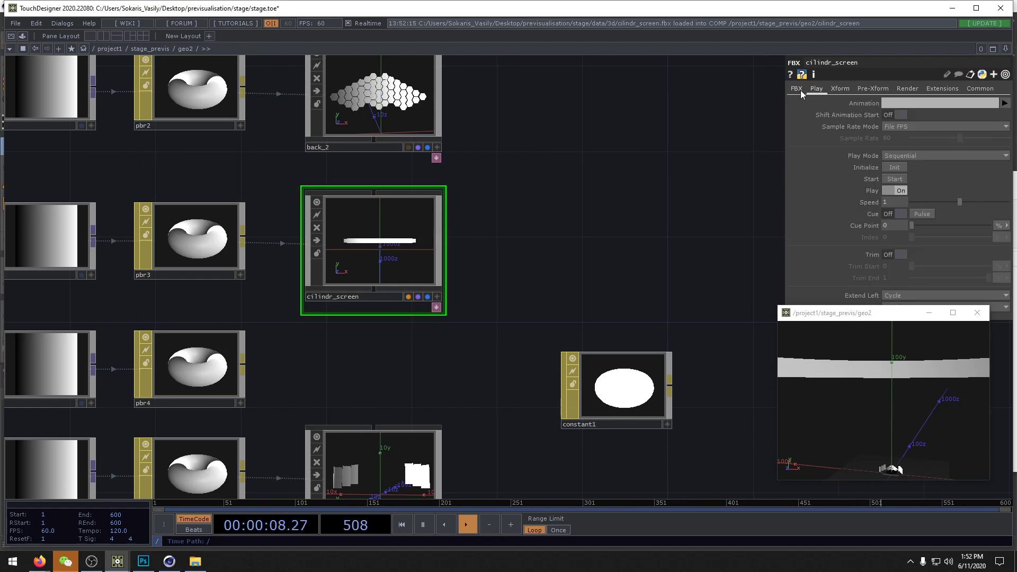
pyautogui.click(797, 89)
pyautogui.write('.0')
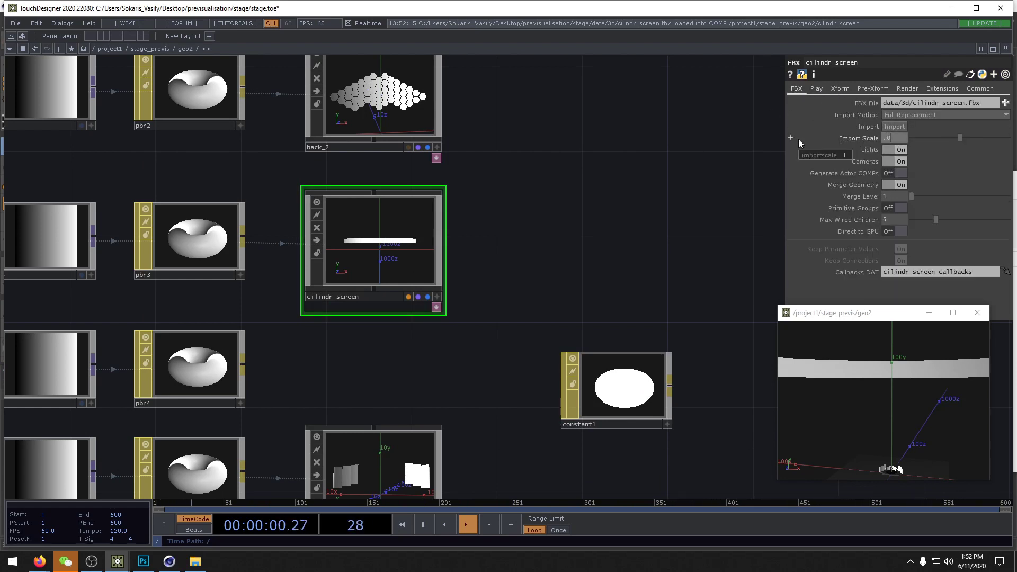
pyautogui.write('1')
pyautogui.press('Return')
pyautogui.click(896, 126)
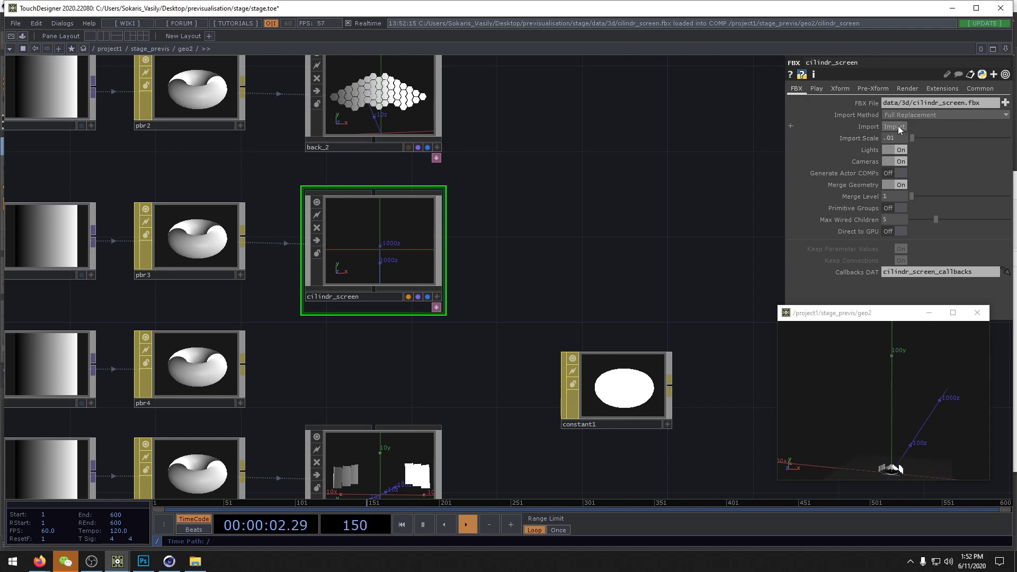
pyautogui.scroll(10, 905, 467)
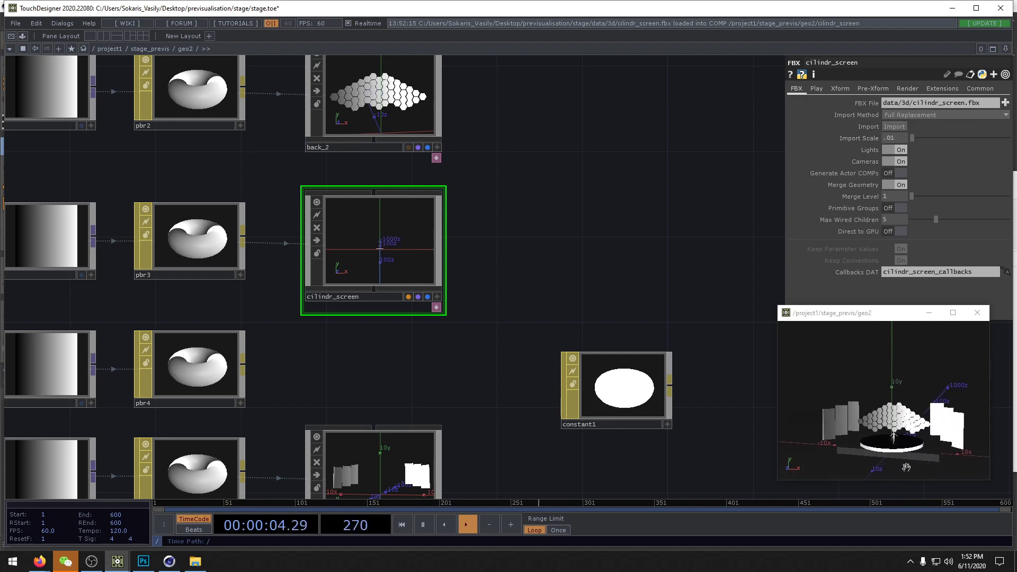
pyautogui.moveTo(906, 467); pyautogui.dragTo(883, 448)
pyautogui.moveTo(379, 267)
pyautogui.mouseDown()
pyautogui.moveTo(401, 266)
pyautogui.moveTo(379, 266)
pyautogui.mouseUp()
pyautogui.moveTo(102, 187); pyautogui.dragTo(495, 232)
pyautogui.moveTo(61, 253); pyautogui.dragTo(310, 341)
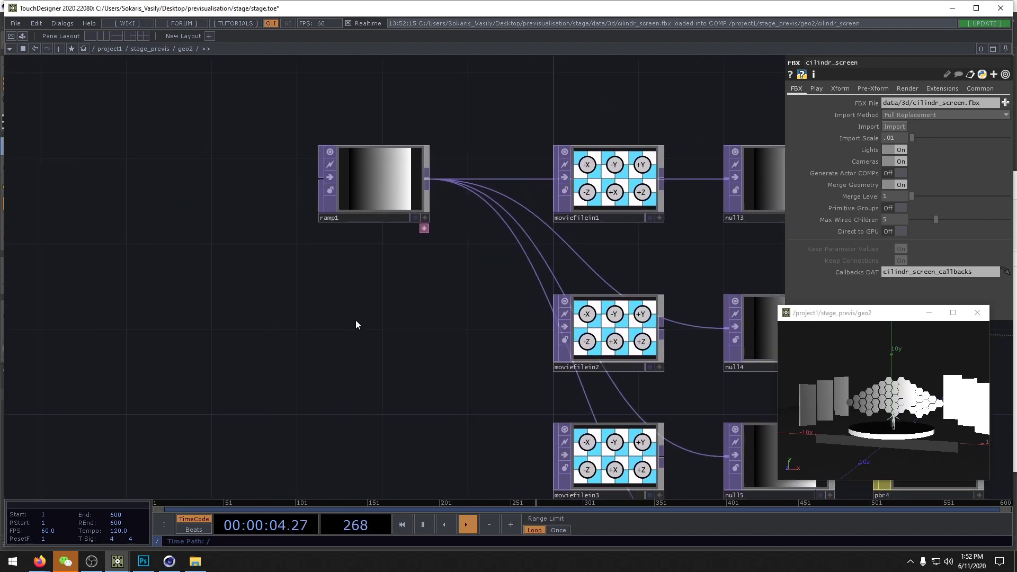
pyautogui.press('Tab')
pyautogui.click(219, 199)
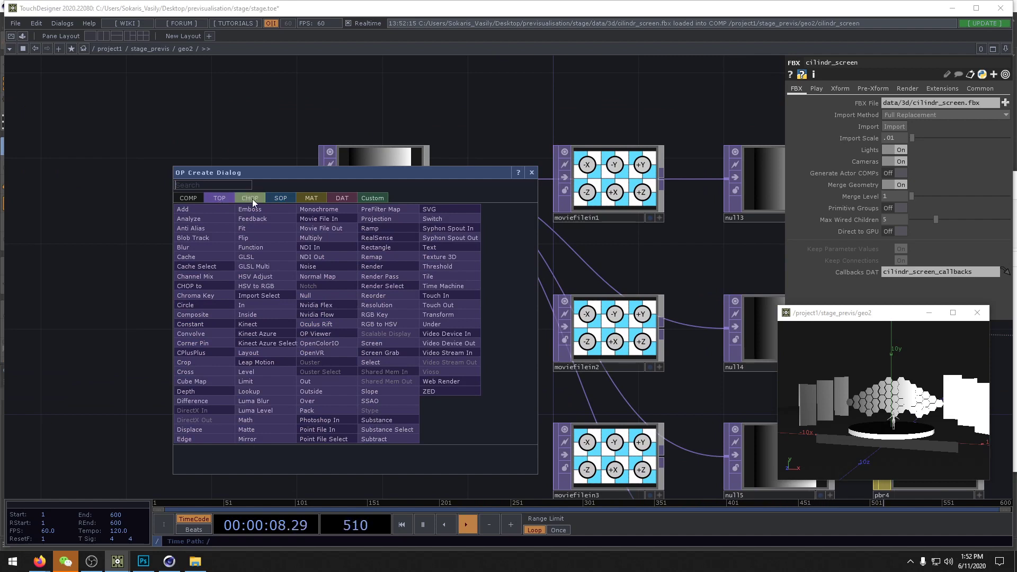
pyautogui.click(280, 198)
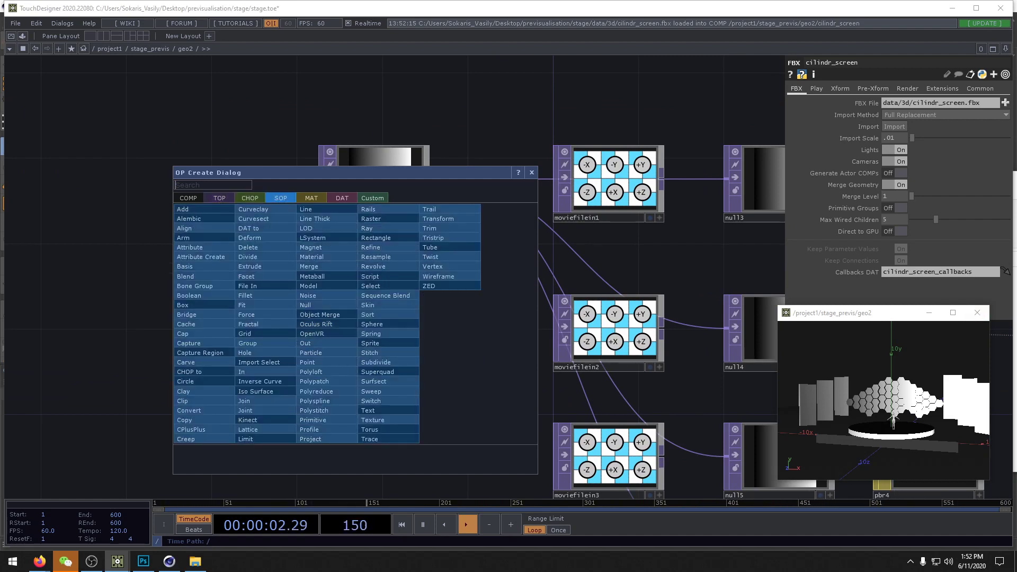
pyautogui.hotkey('alt', 'Tab')
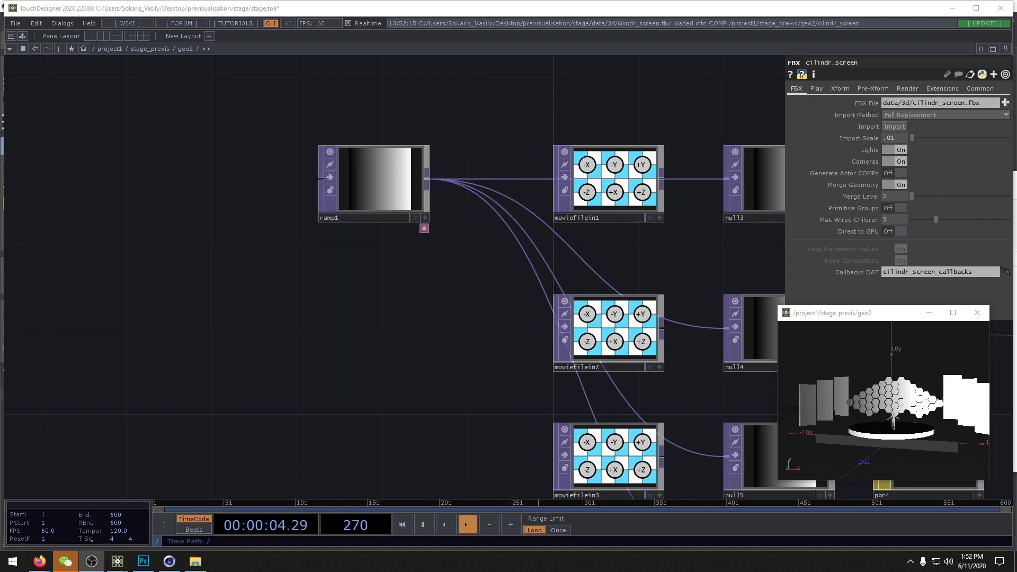